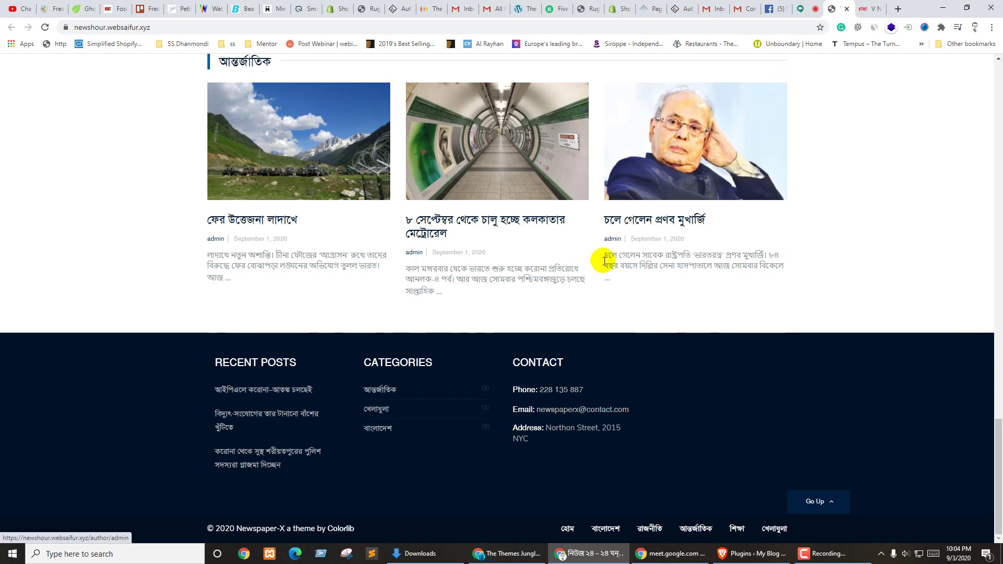
# Step: Review the নিউজ ২৪ homepage's featured stories, latest news and category sections
pyautogui.scroll(9, 641, 325)
pyautogui.scroll(15, 861, 325)
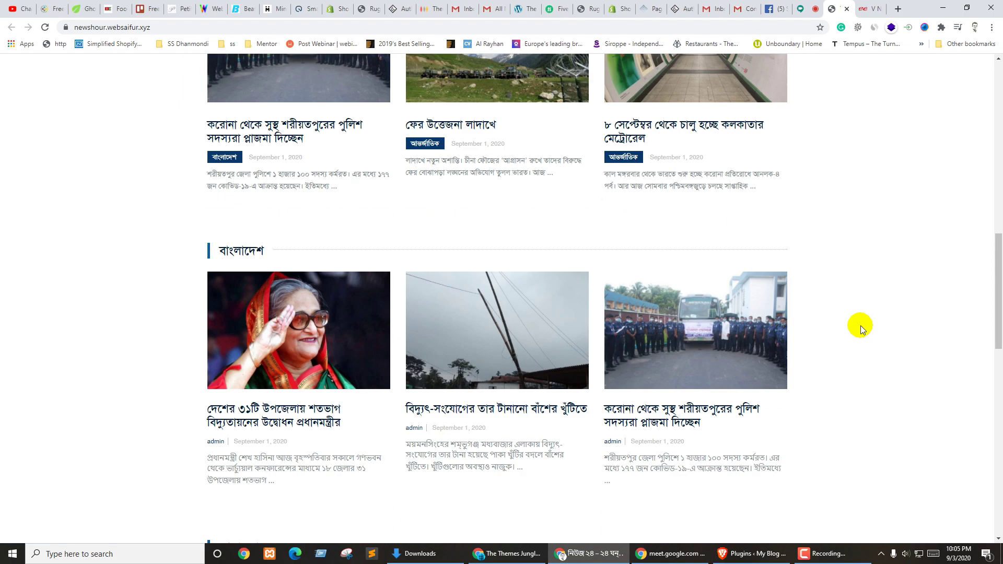
pyautogui.scroll(1, 830, 307)
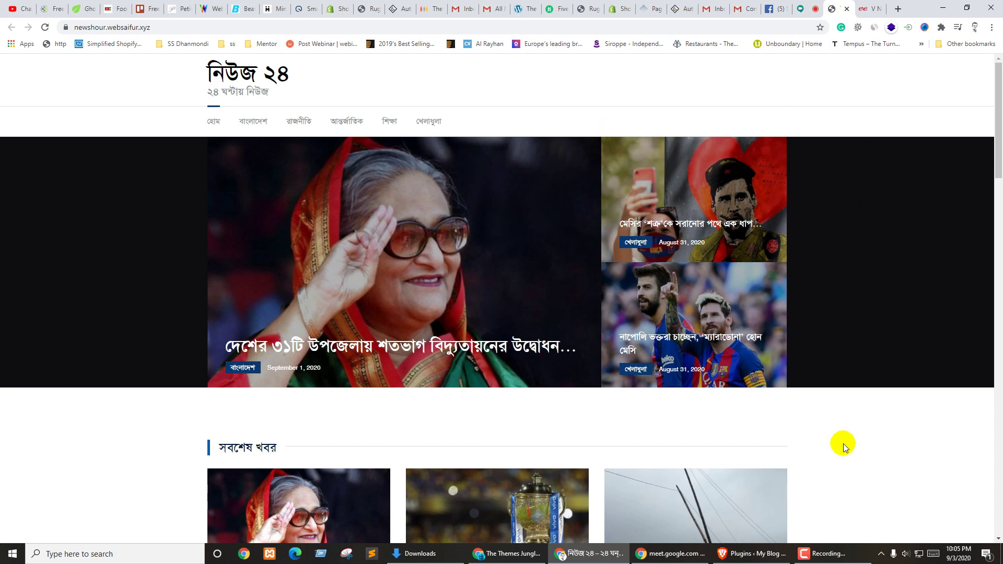
pyautogui.scroll(-5, 819, 385)
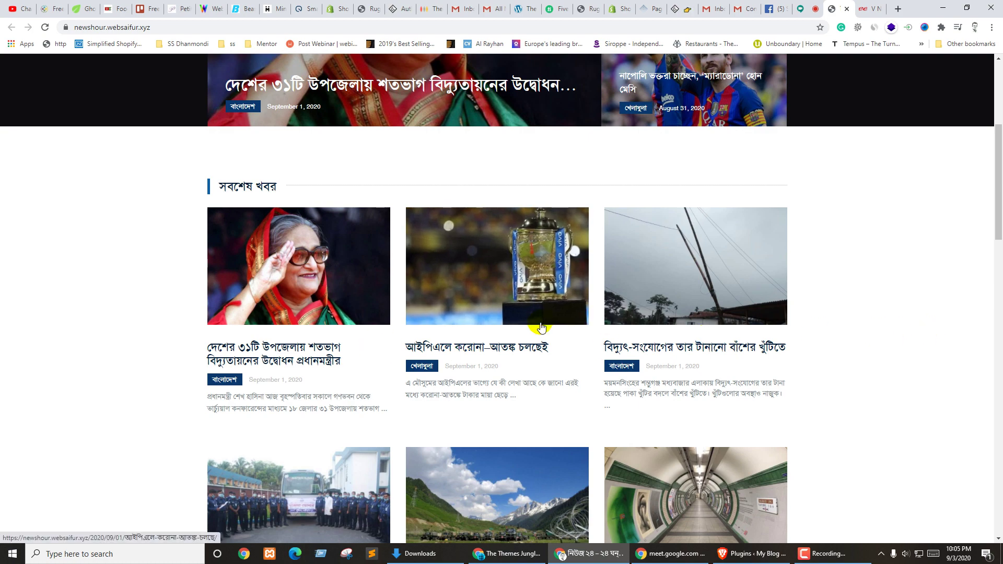
pyautogui.scroll(-4, 679, 366)
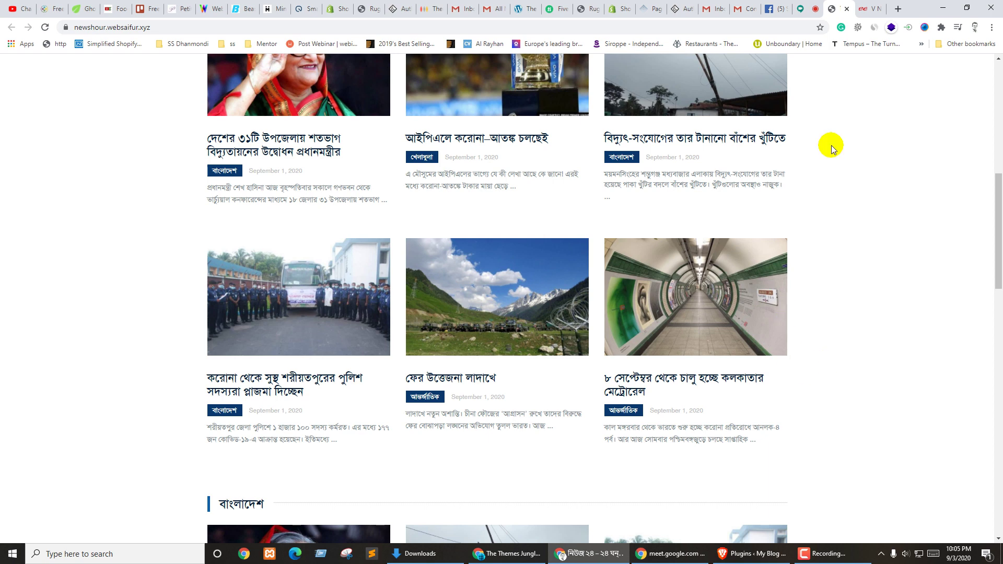
# Step: Check the Google Meet call for join requests and chat messages, returning to the নিউজ ২৪ site between checks
pyautogui.click(805, 8)
pyautogui.click(829, 7)
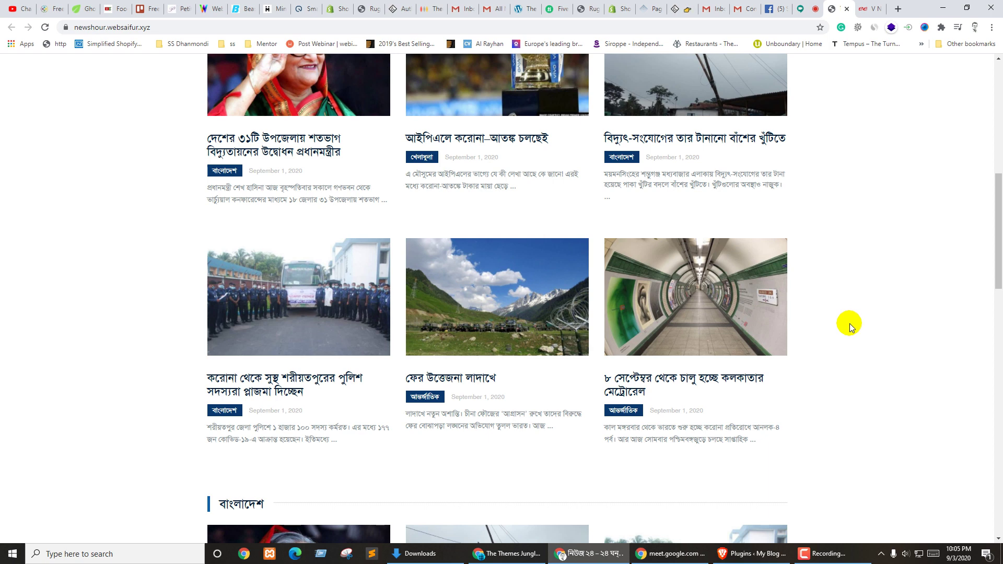
pyautogui.click(808, 8)
pyautogui.click(834, 9)
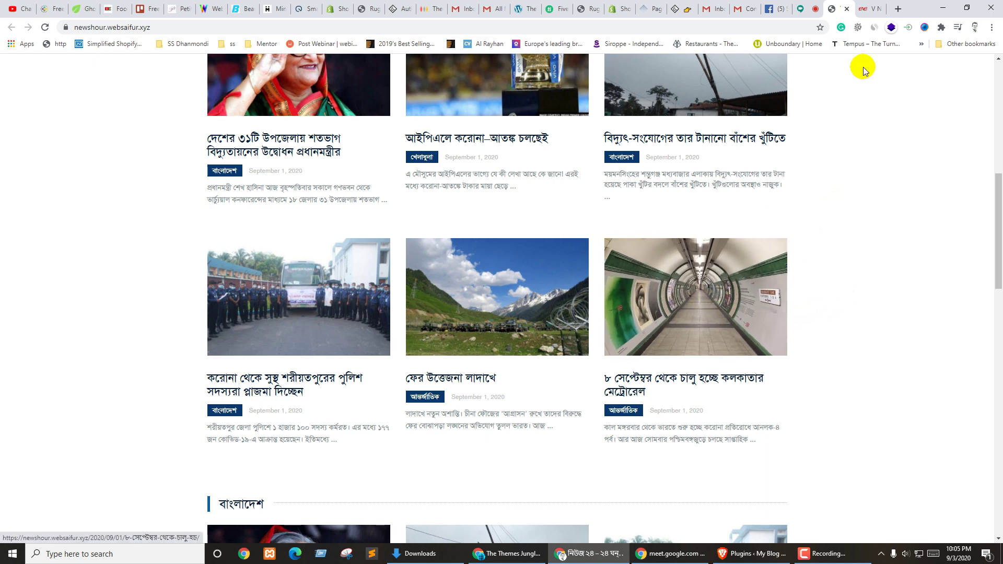
pyautogui.click(810, 8)
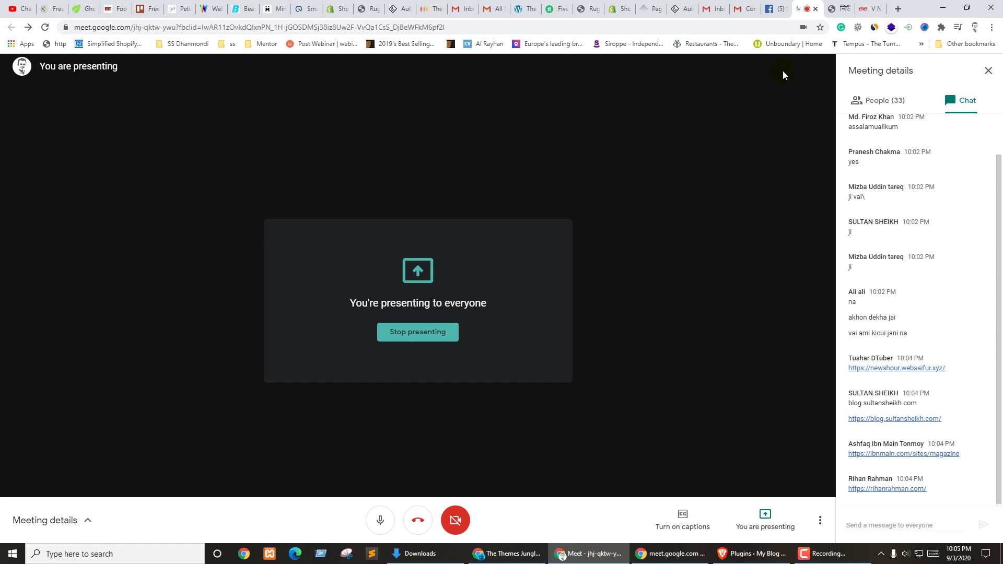
pyautogui.click(833, 8)
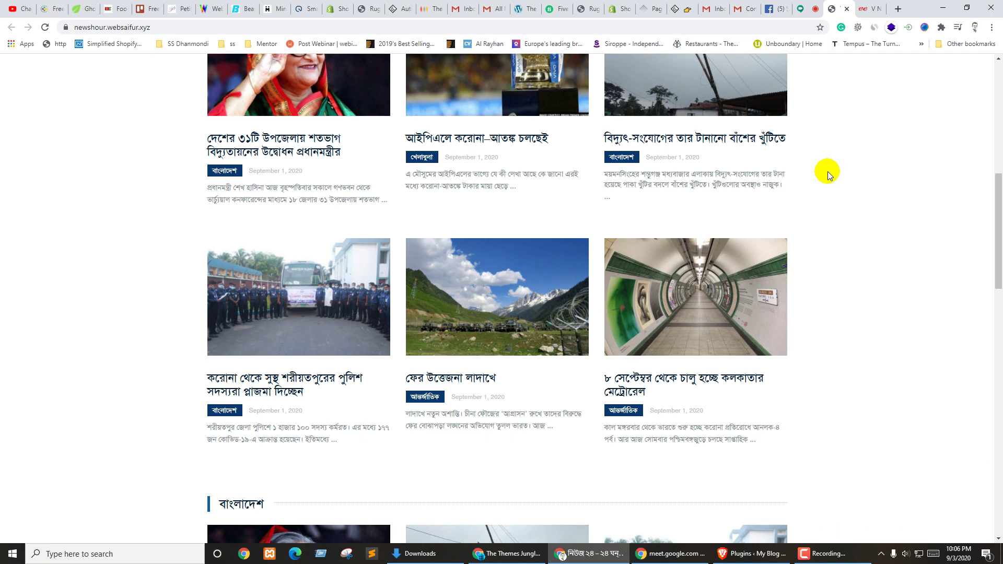
pyautogui.click(808, 9)
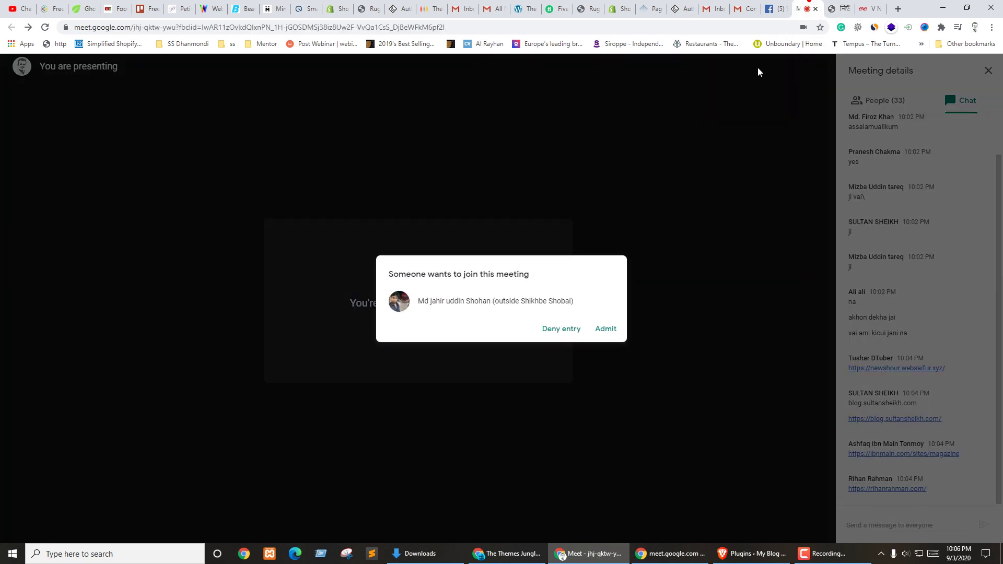
pyautogui.click(839, 8)
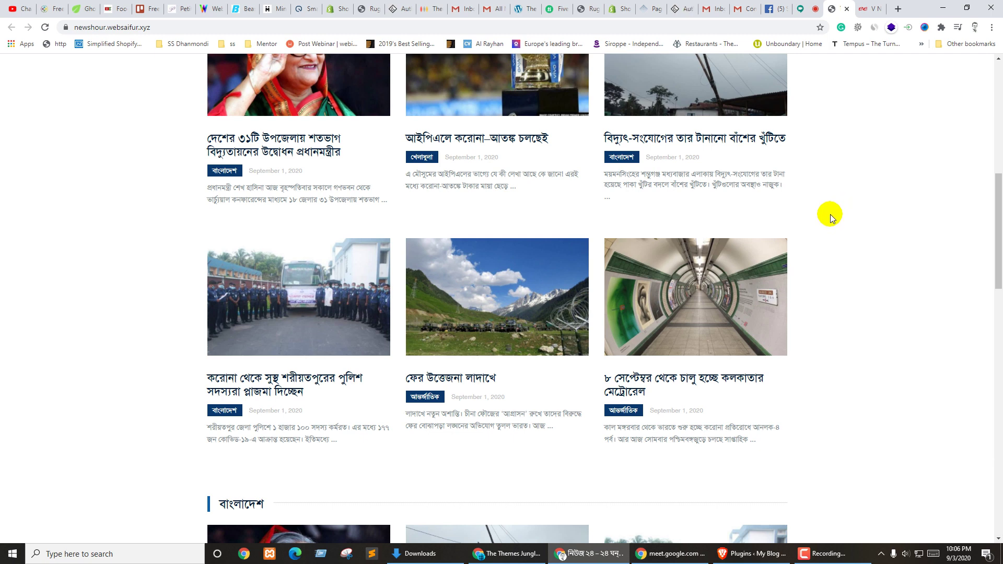
pyautogui.click(801, 8)
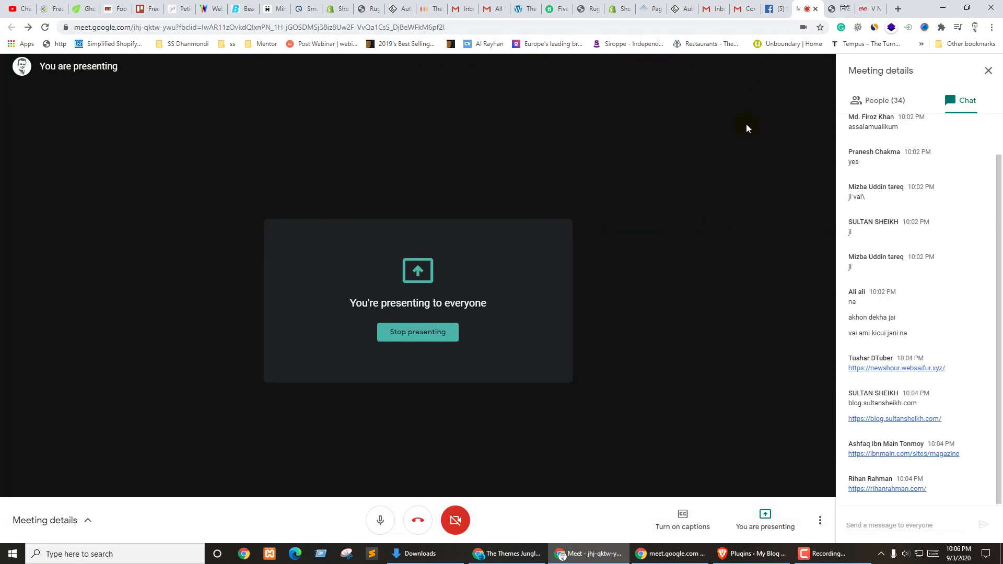
# Step: Switch to the V News site and examine its homepage from the featured stories through the category sections to the footer
pyautogui.click(868, 9)
pyautogui.scroll(-8, 715, 282)
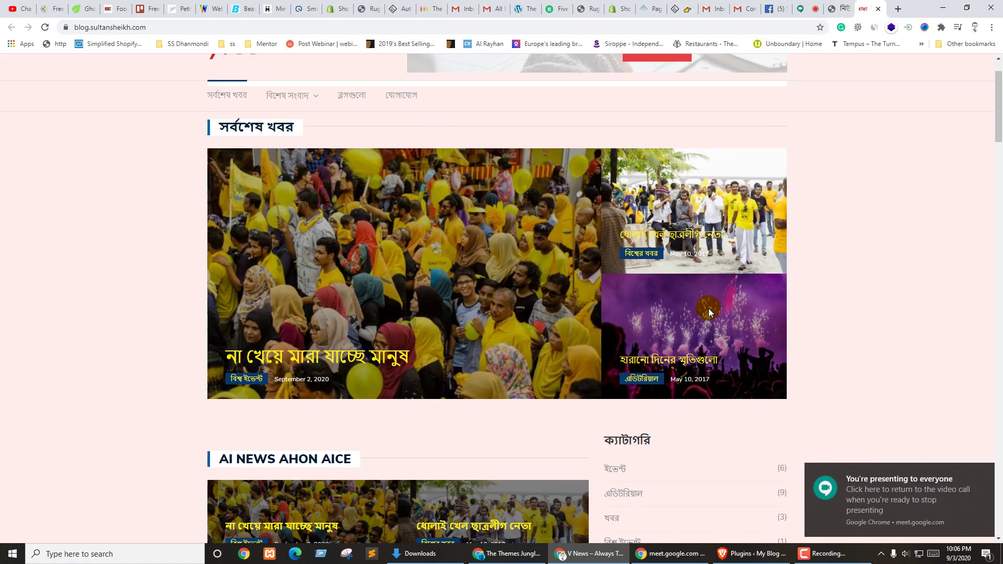
pyautogui.scroll(-5, 725, 312)
pyautogui.scroll(-5, 726, 313)
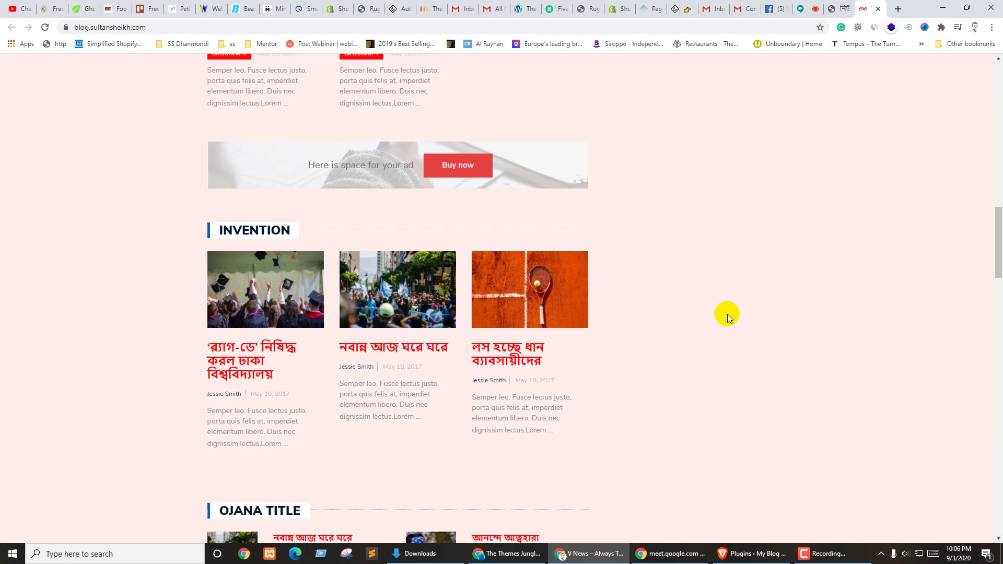
pyautogui.scroll(-4, 727, 314)
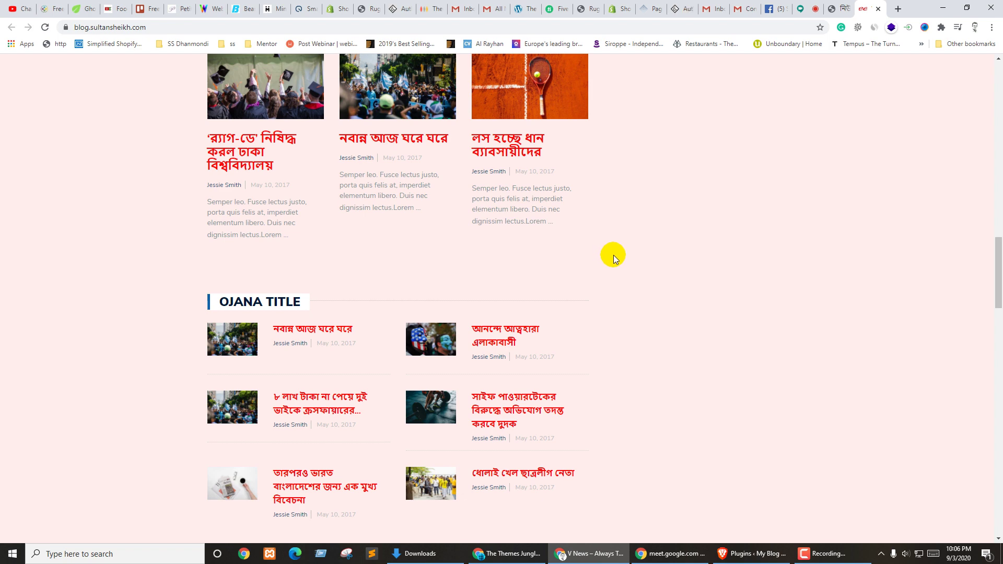
pyautogui.scroll(-7, 627, 335)
pyautogui.scroll(-5, 677, 296)
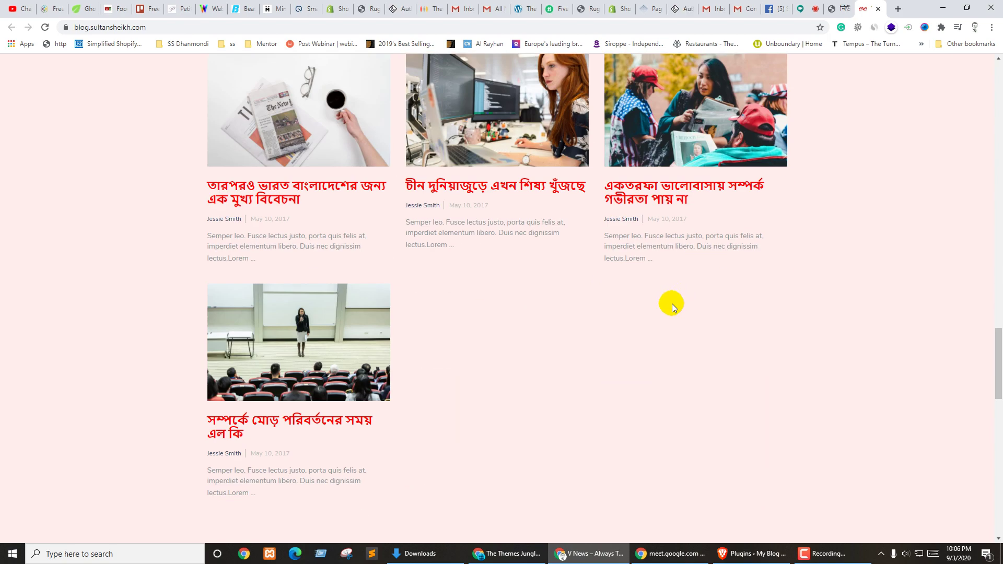
pyautogui.scroll(-8, 674, 306)
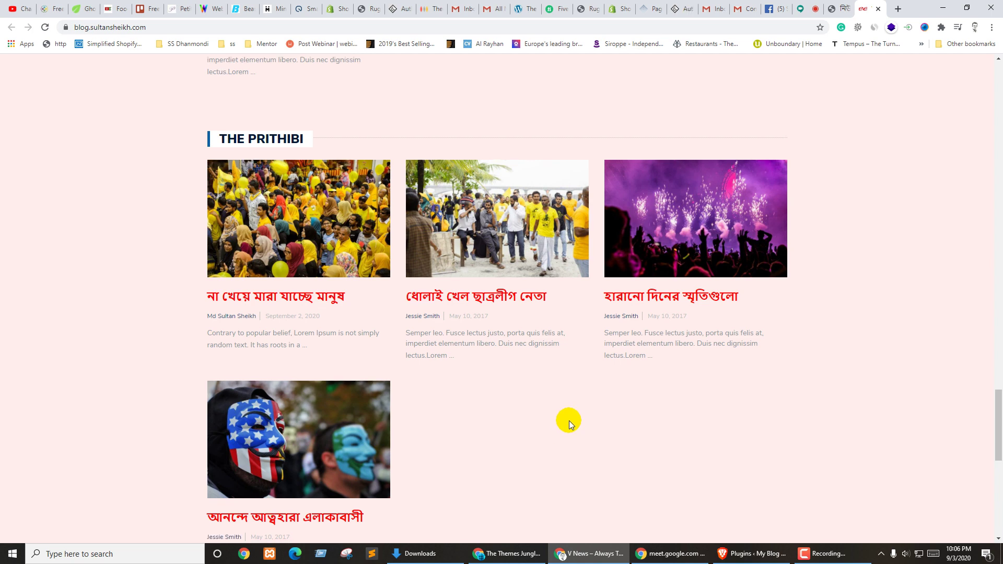
pyautogui.scroll(-9, 569, 421)
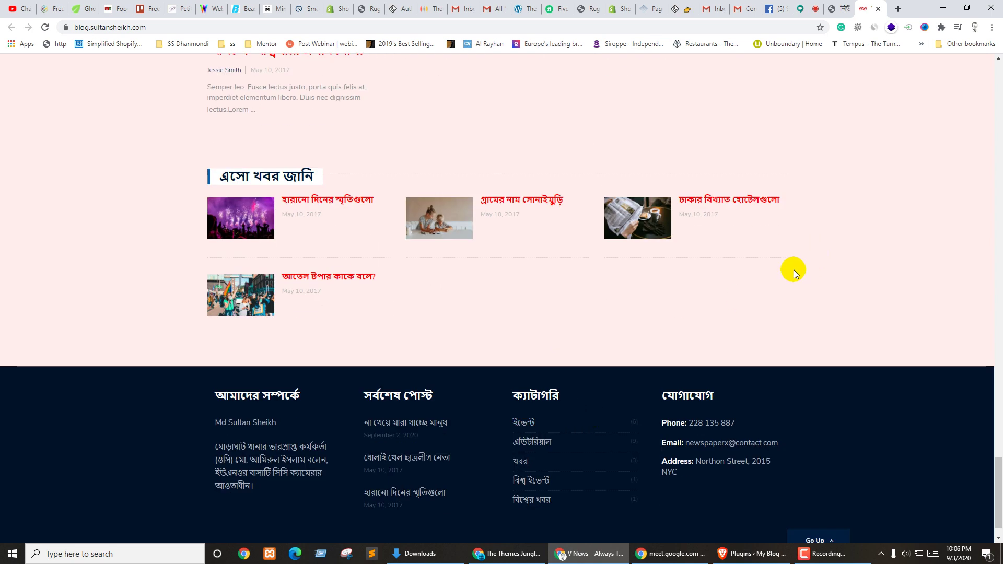
# Step: Re-examine the V News homepage's header, featured stories, sidebar and the article sections above Invention
pyautogui.click(843, 5)
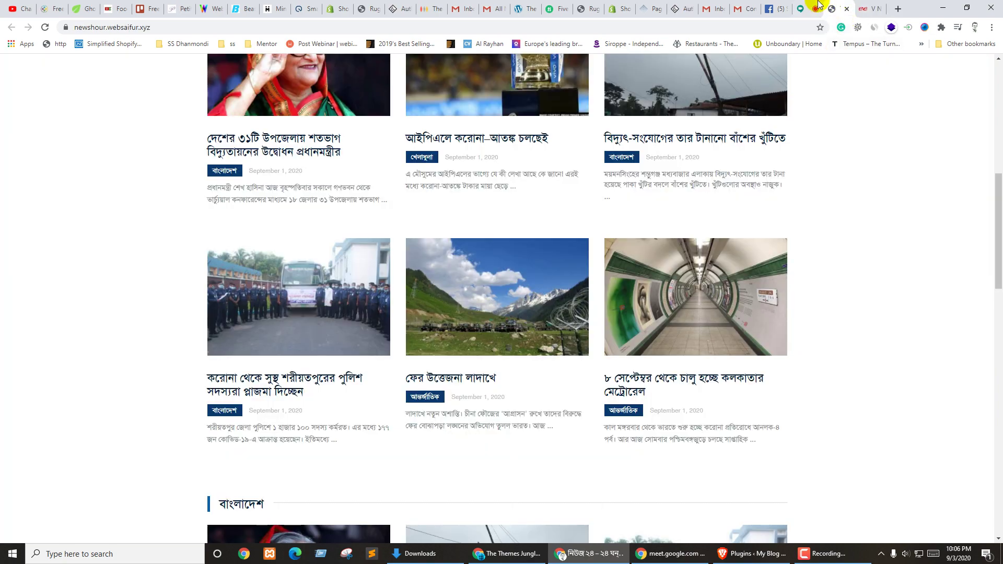
pyautogui.click(864, 5)
pyautogui.scroll(20, 498, 323)
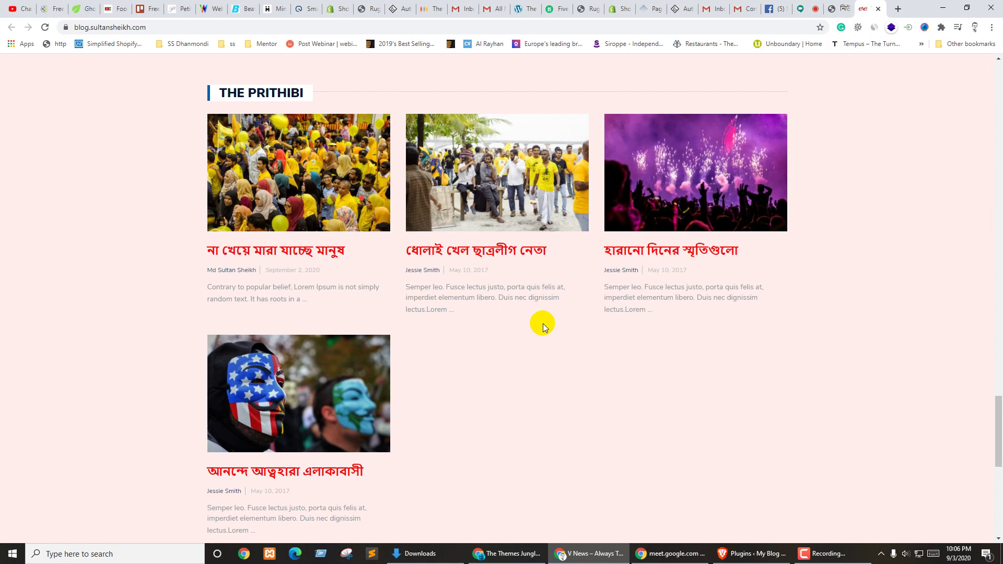
pyautogui.scroll(10, 550, 331)
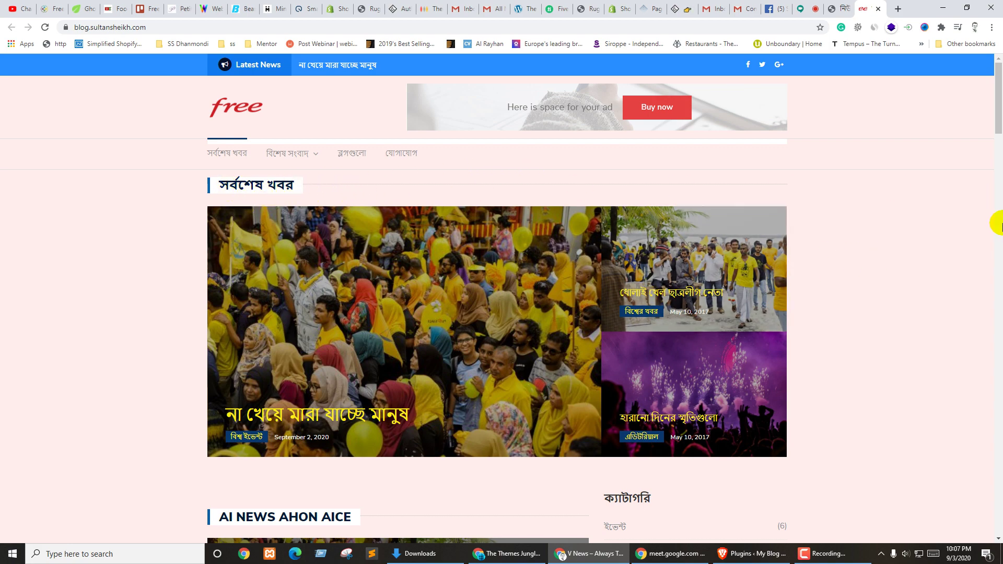
pyautogui.scroll(-9, 781, 289)
pyautogui.scroll(-3, 866, 242)
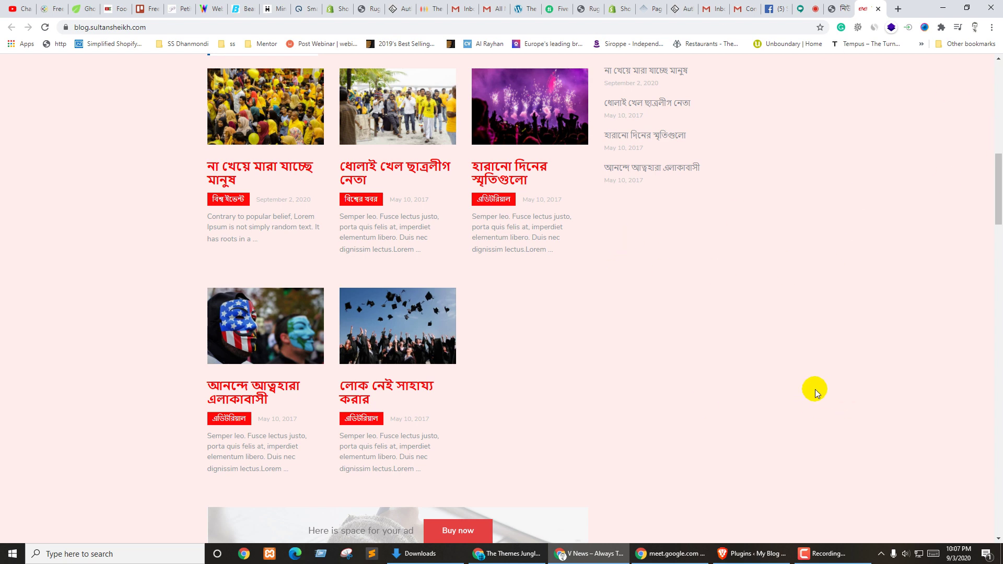
pyautogui.scroll(-6, 861, 392)
pyautogui.scroll(4, 912, 392)
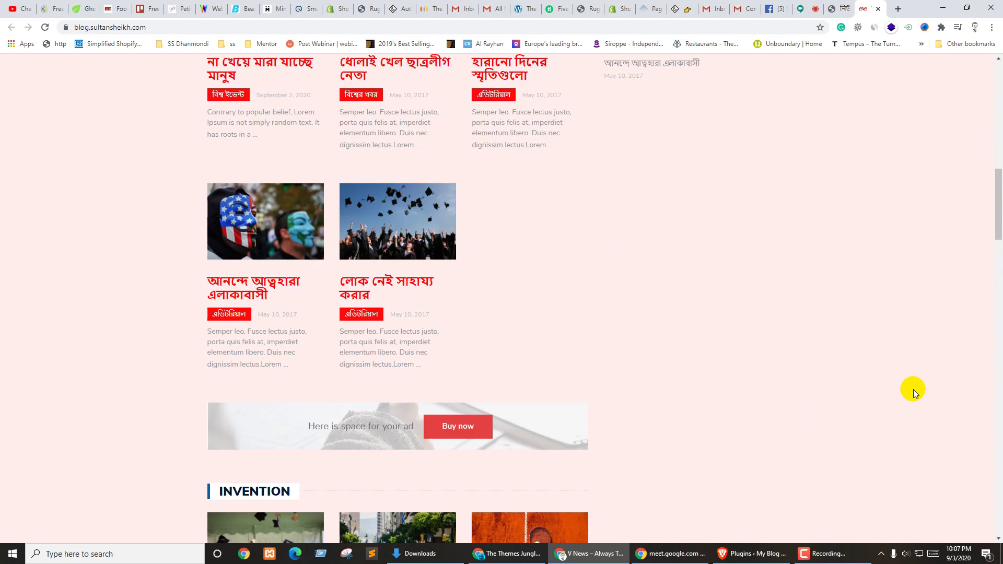
pyautogui.scroll(10, 874, 412)
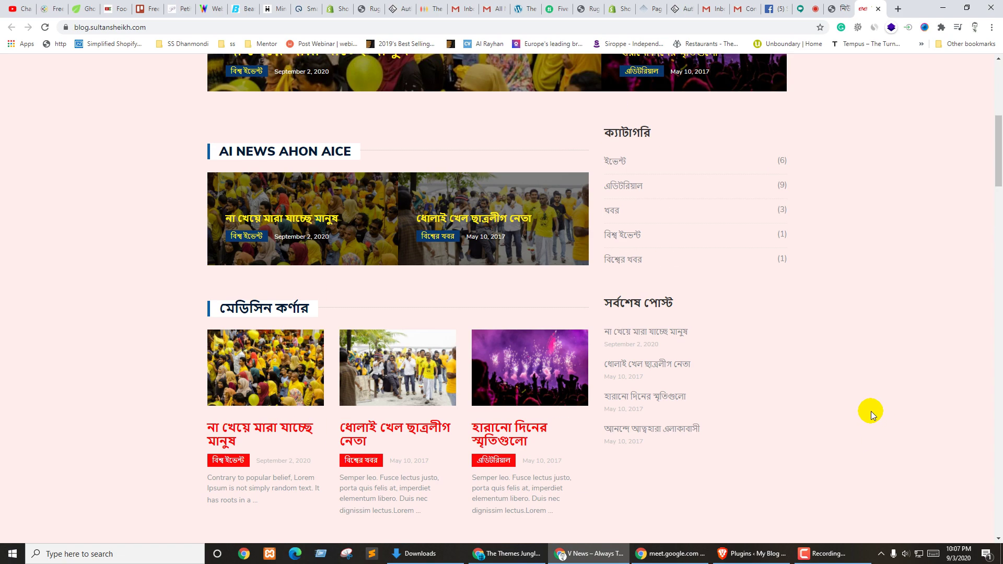
pyautogui.scroll(4, 871, 412)
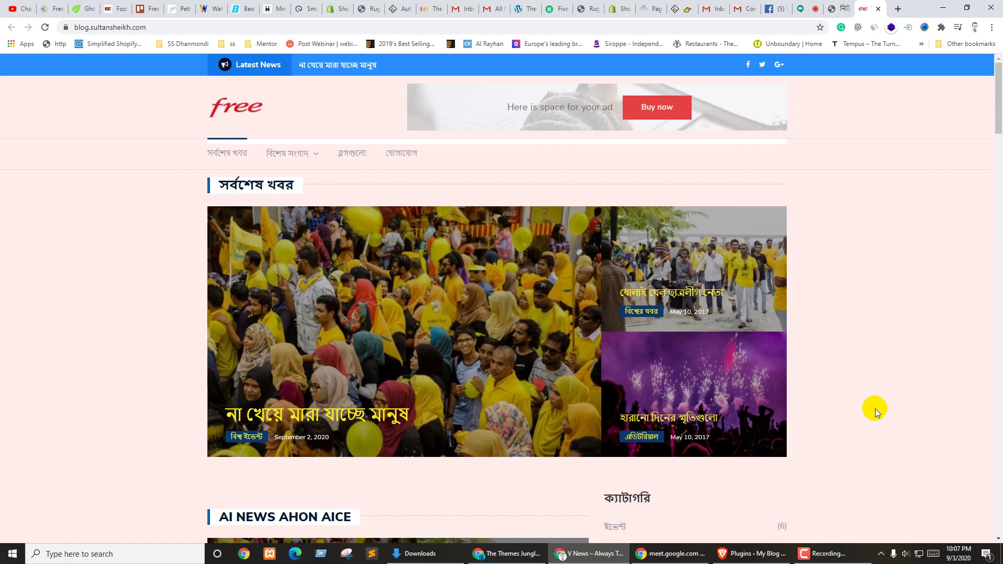
# Step: Open the last two website links shared in the Google Meet chat and bring up the magazine site
pyautogui.click(835, 9)
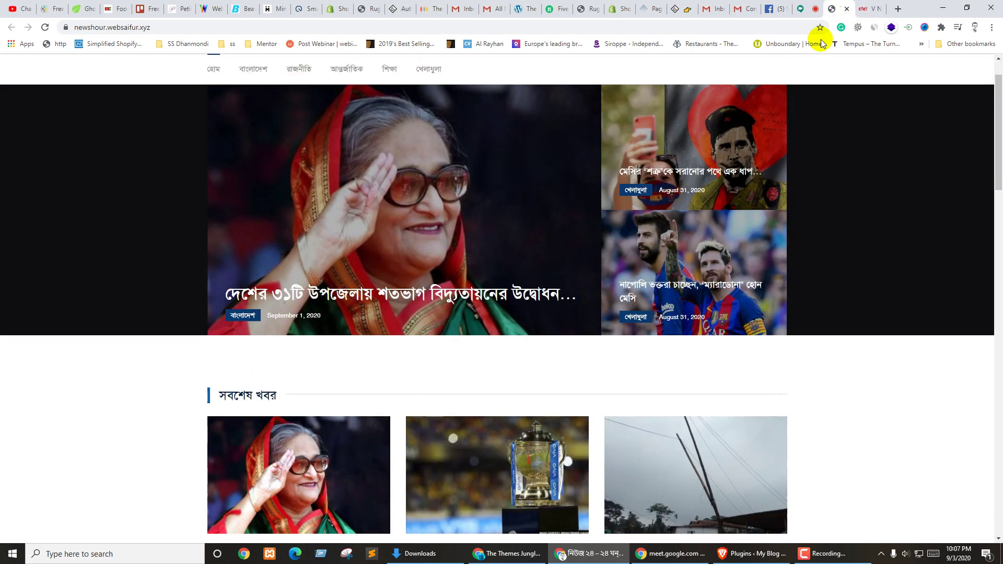
pyautogui.click(811, 9)
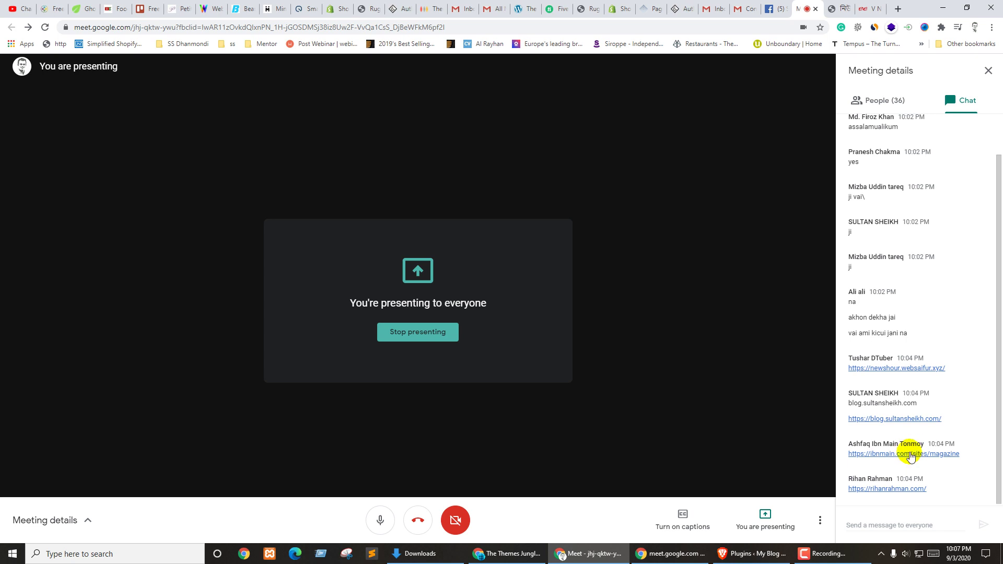
pyautogui.click(910, 456)
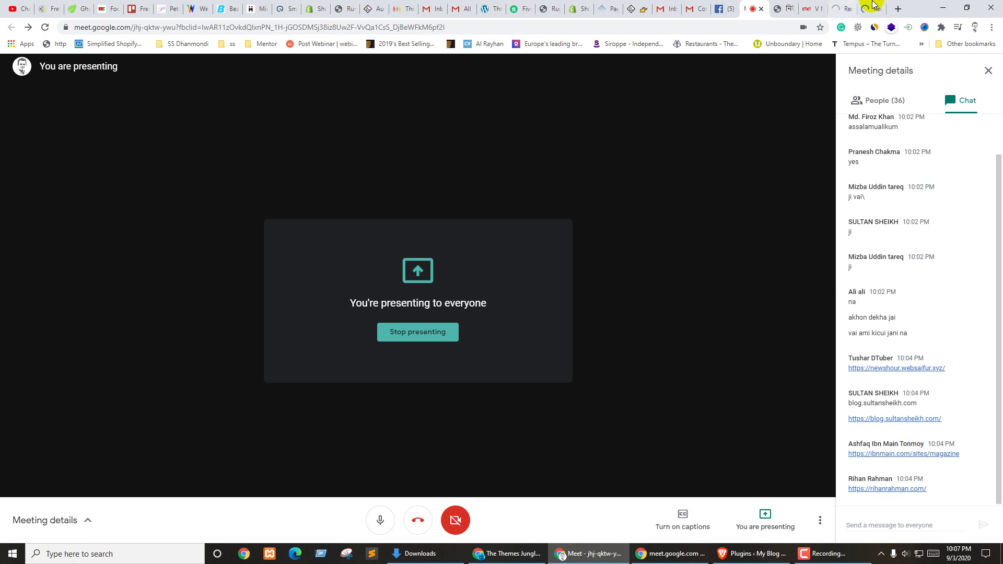
pyautogui.click(842, 5)
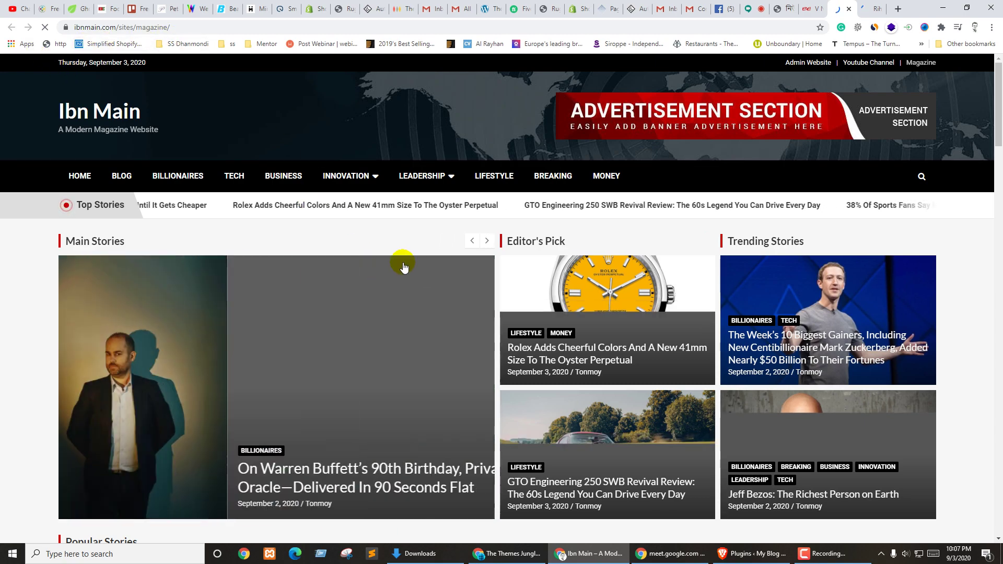
# Step: Examine the magazine site's homepage layout from the main stories to the footer and back up to Popular Stories
pyautogui.scroll(-5, 462, 260)
pyautogui.scroll(-14, 462, 259)
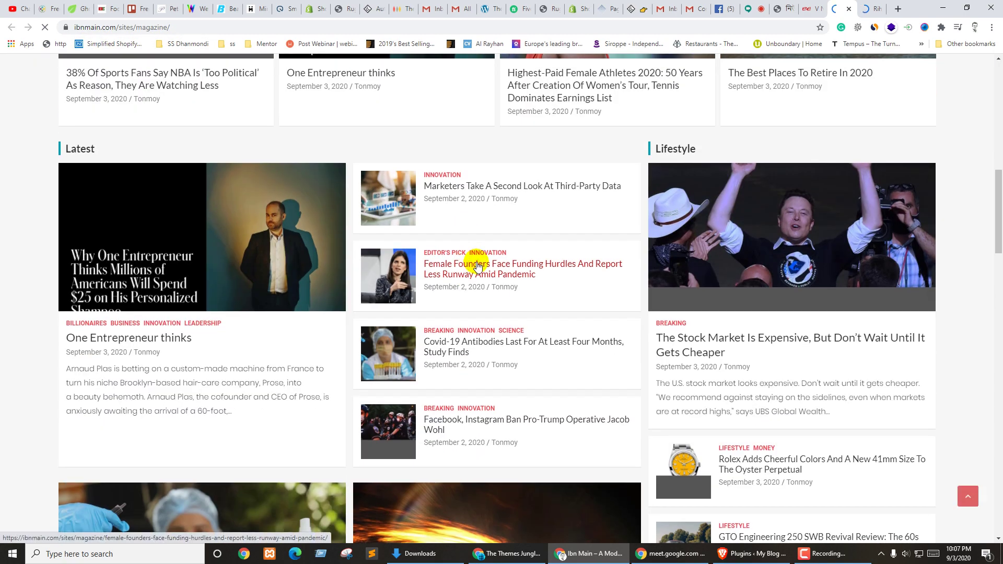
pyautogui.scroll(-20, 484, 267)
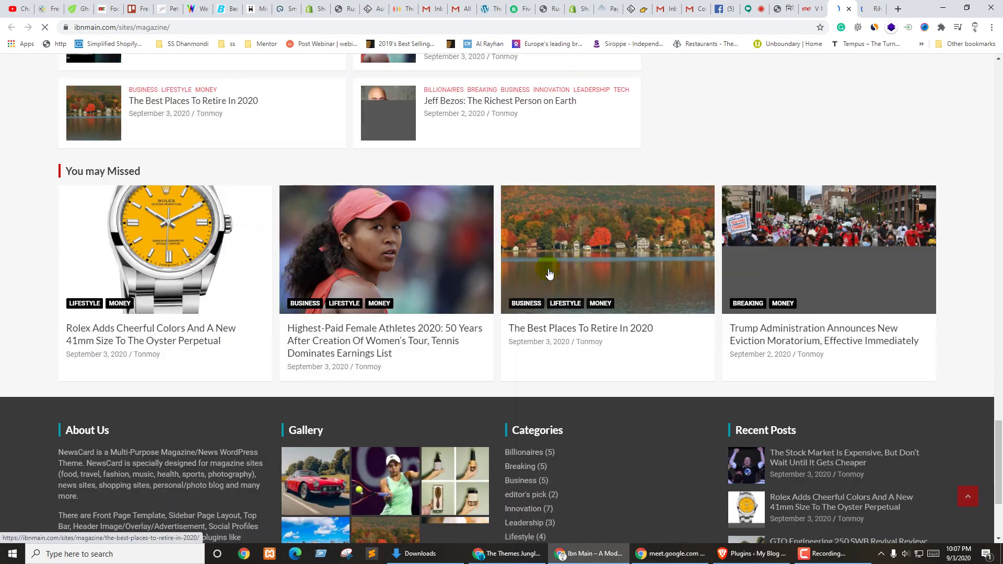
pyautogui.scroll(-3, 595, 306)
pyautogui.scroll(4, 625, 311)
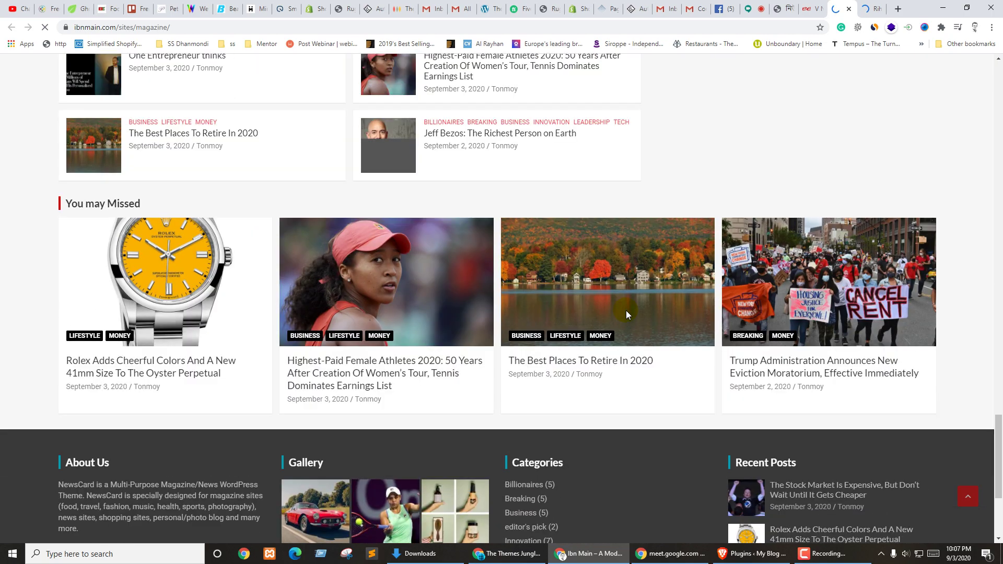
pyautogui.scroll(5, 245, 257)
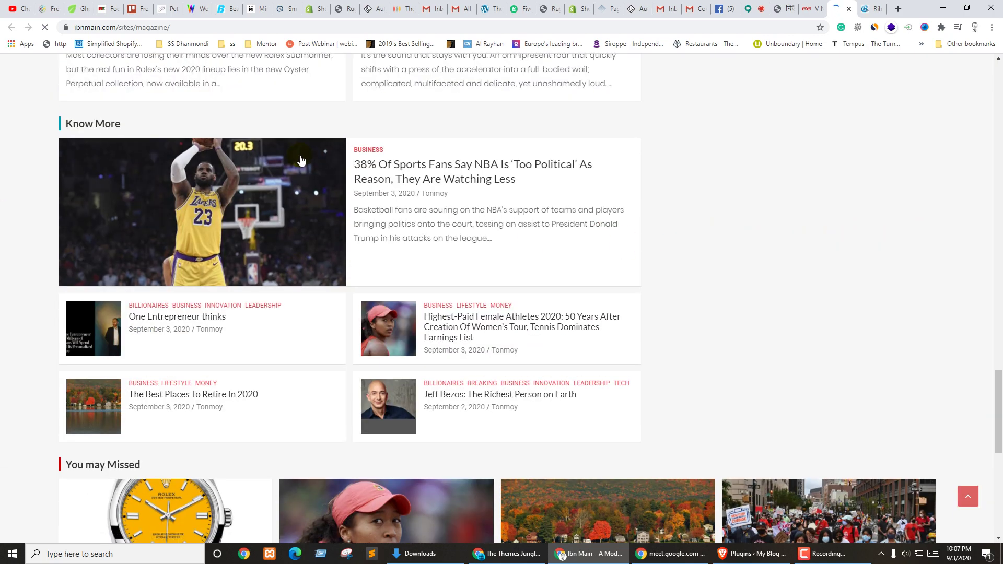
pyautogui.scroll(9, 799, 245)
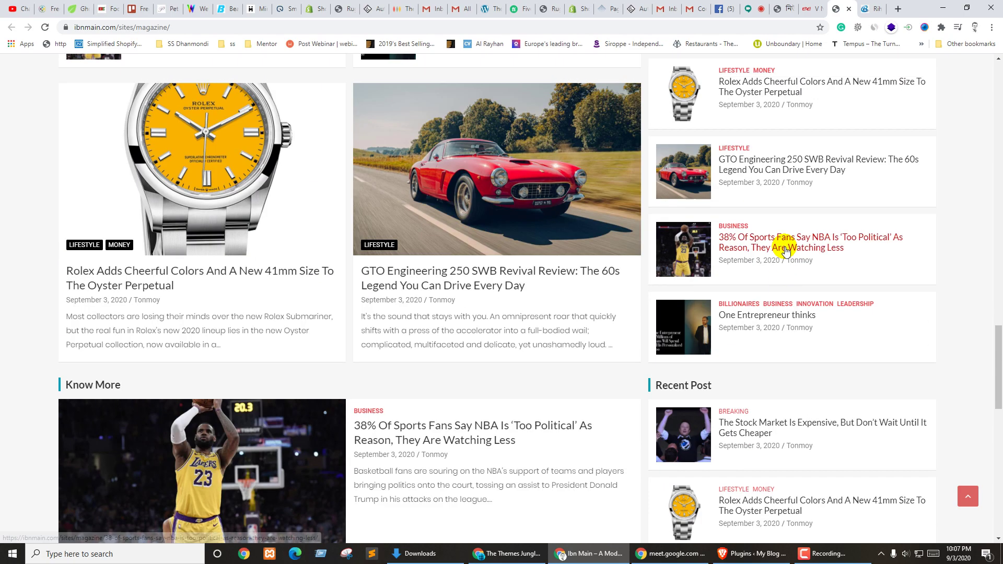
pyautogui.scroll(15, 817, 251)
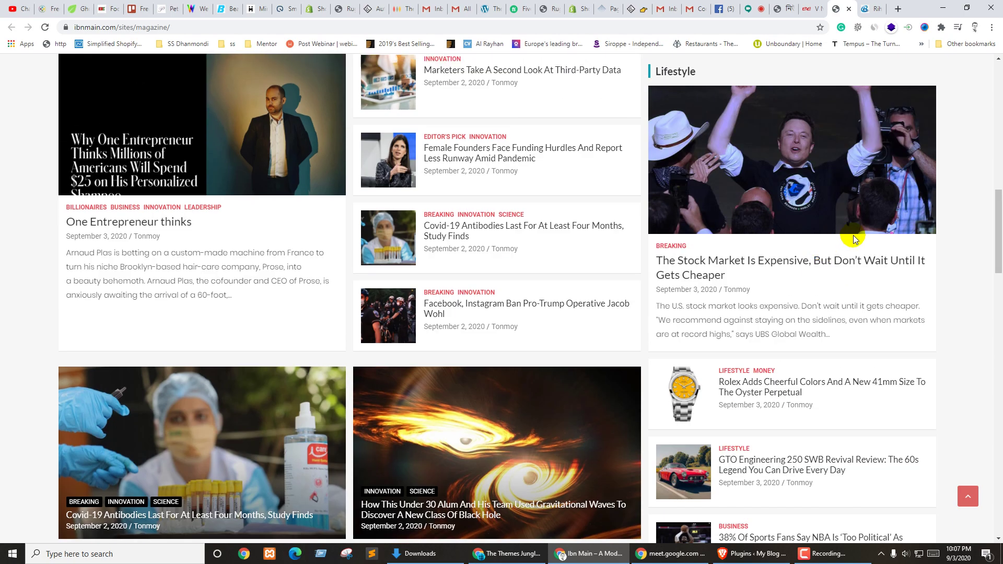
pyautogui.scroll(5, 642, 284)
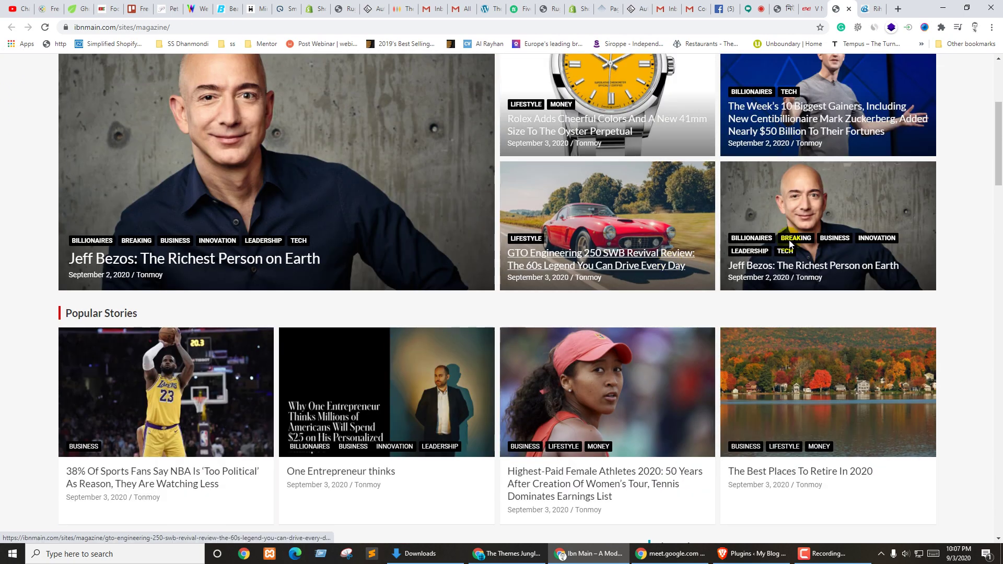
# Step: Re-examine the magazine site's homepage from the header and top stories to the Latest and Lifestyle sections
pyautogui.scroll(5, 958, 185)
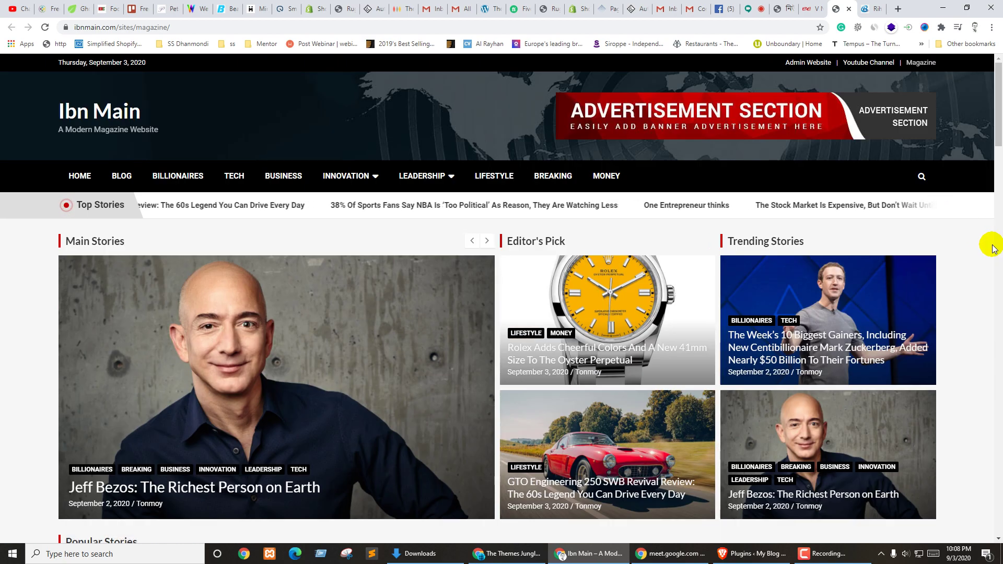
pyautogui.scroll(-13, 900, 291)
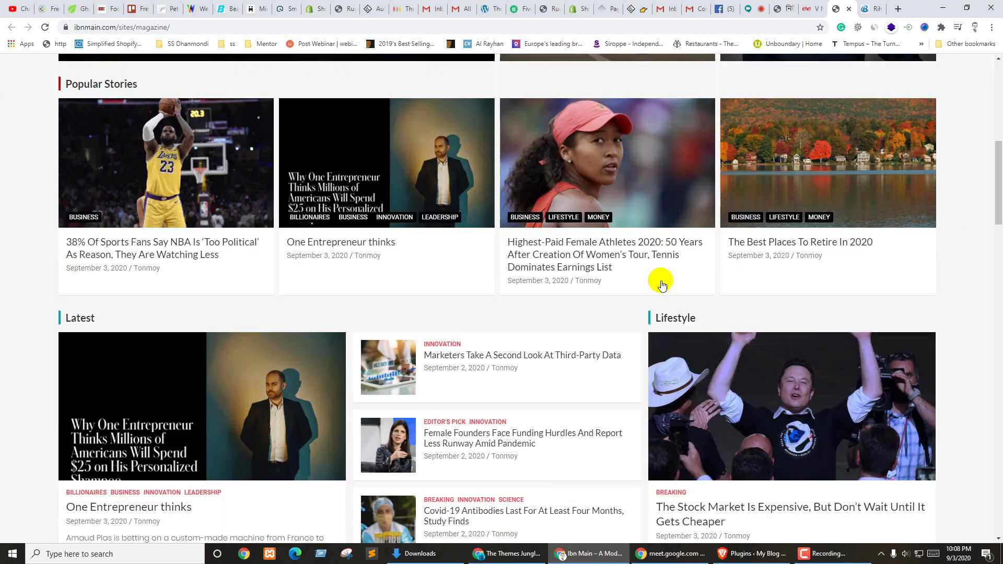
pyautogui.scroll(13, 652, 283)
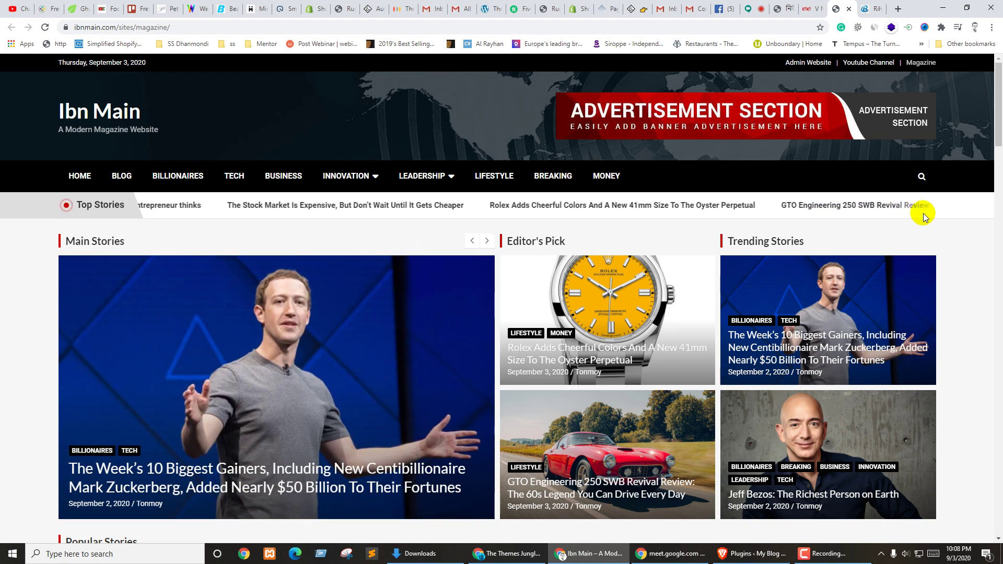
pyautogui.scroll(-15, 928, 219)
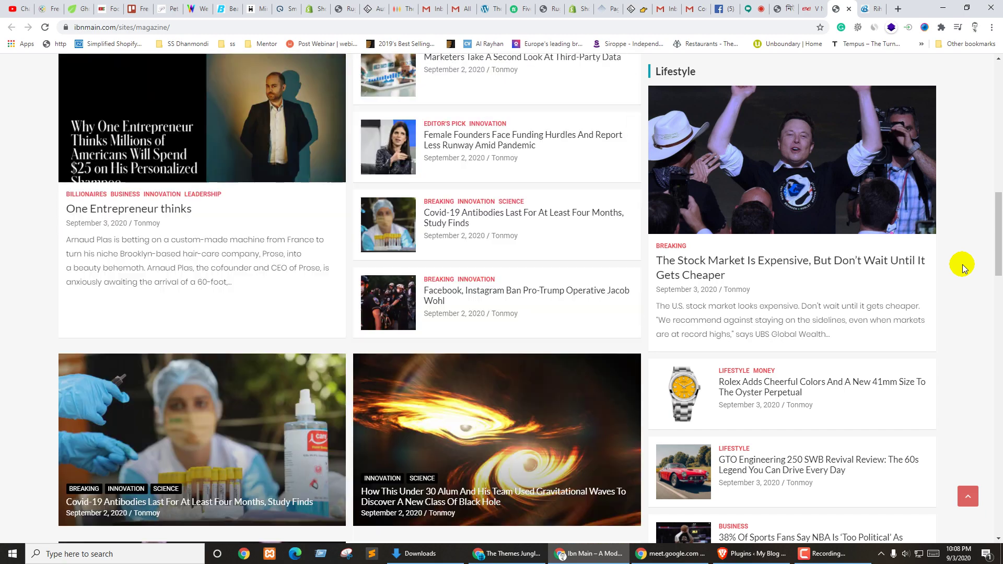
pyautogui.scroll(15, 963, 264)
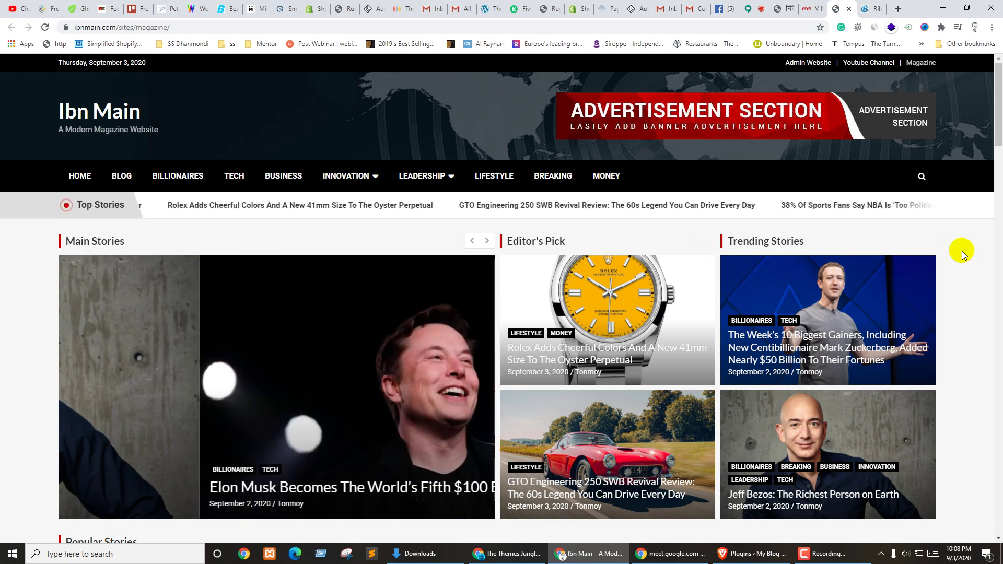
# Step: View the magazine homepage's source code and search it for "theme" to identify the WordPress theme in use
pyautogui.hotkey('ctrl', 'u')
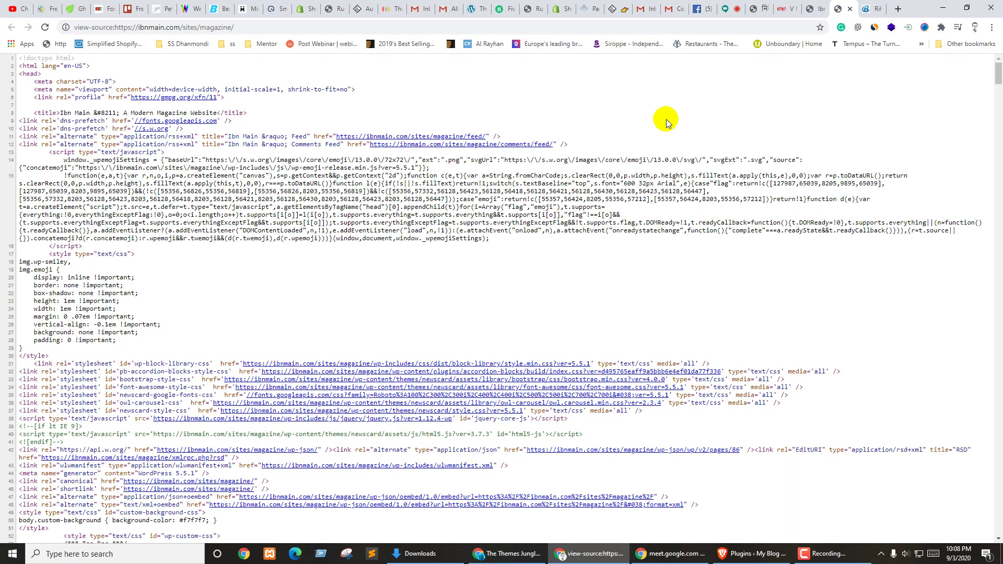
pyautogui.hotkey('ctrl', 'f')
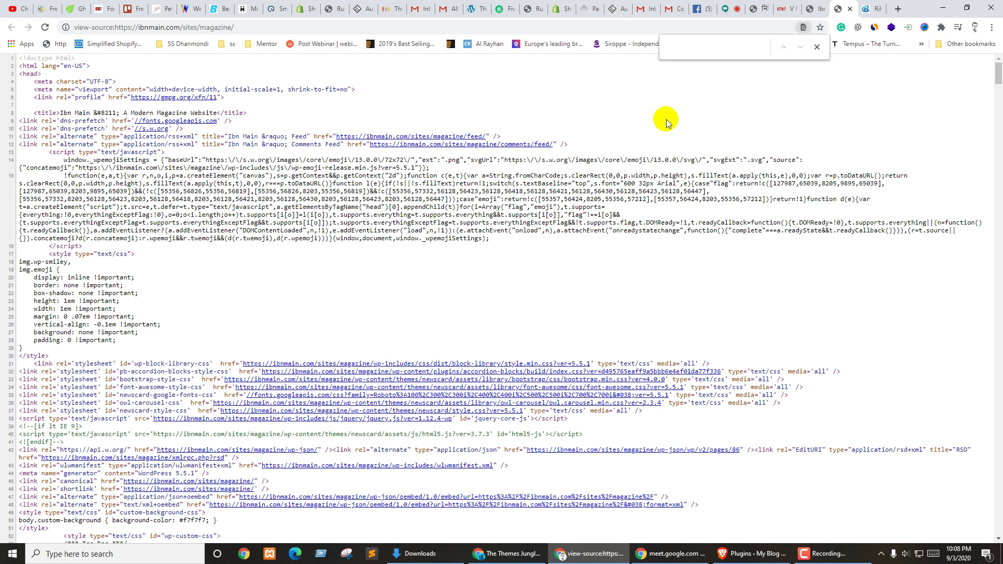
pyautogui.write('theme')
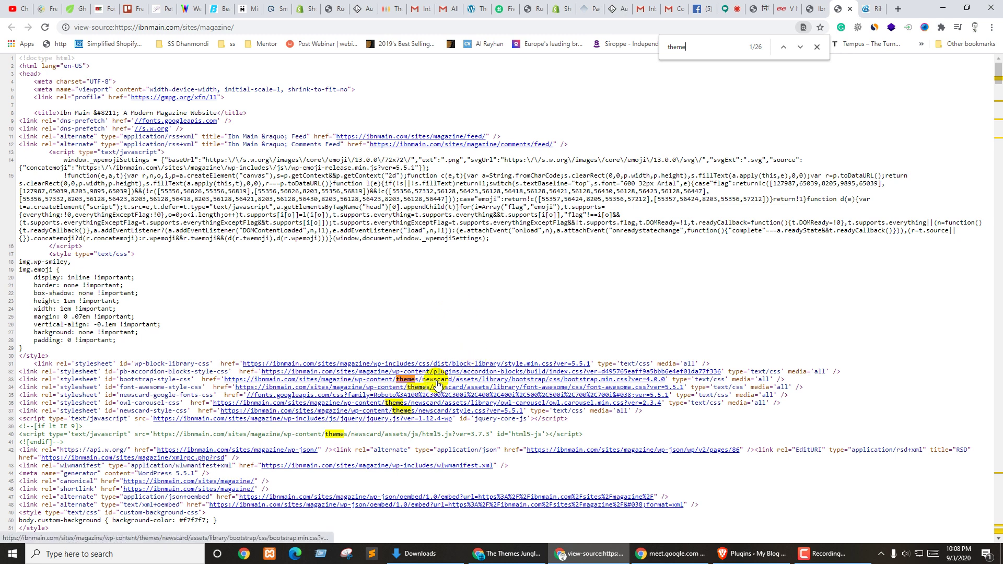
pyautogui.hotkey('ctrl', 'shift', 'Tab')
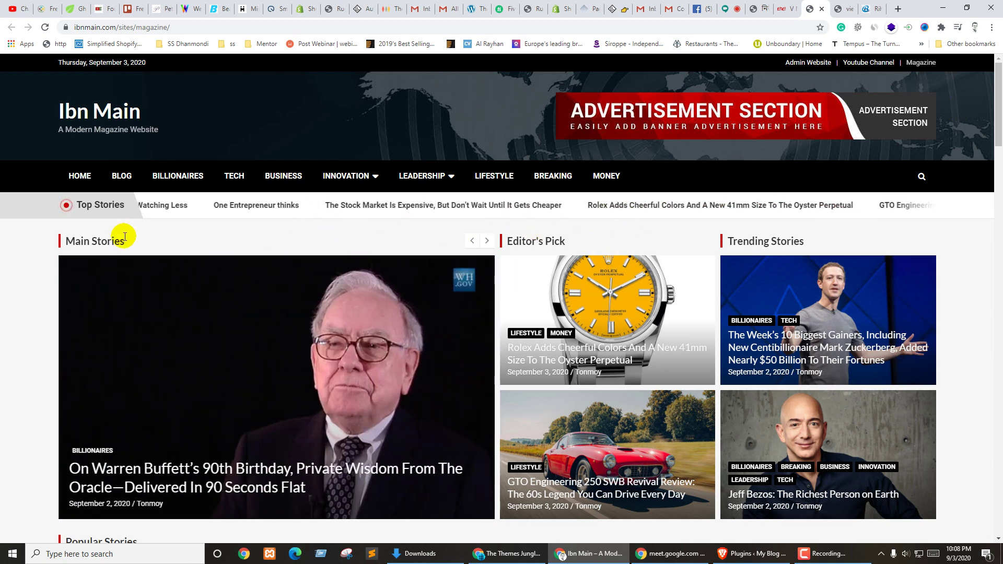
pyautogui.hotkey('ctrl', 'Tab')
# Step: Switch to the last shared website and examine its homepage from the header to the Latest News section
pyautogui.hotkey('ctrl', 'Tab')
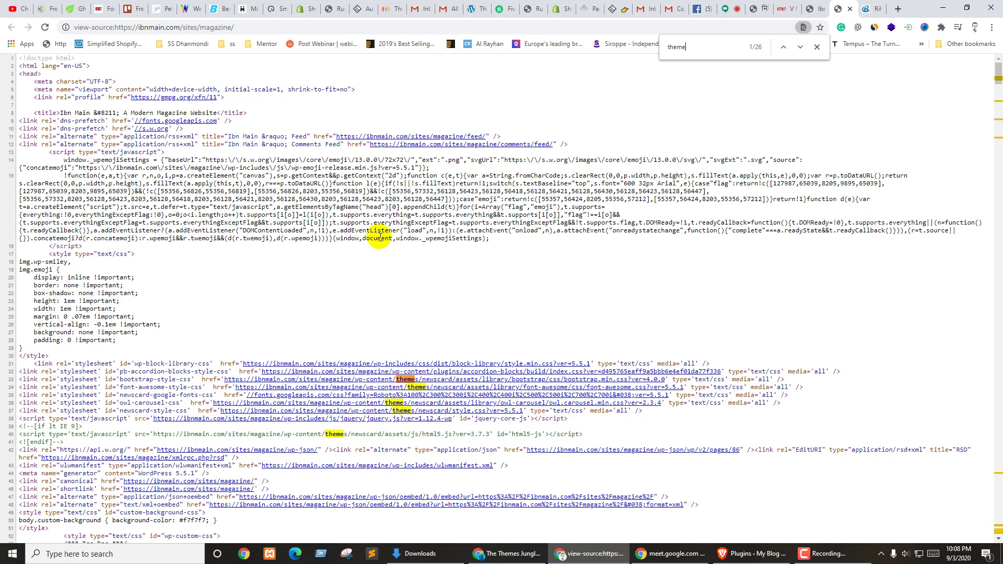
pyautogui.scroll(-5, 814, 293)
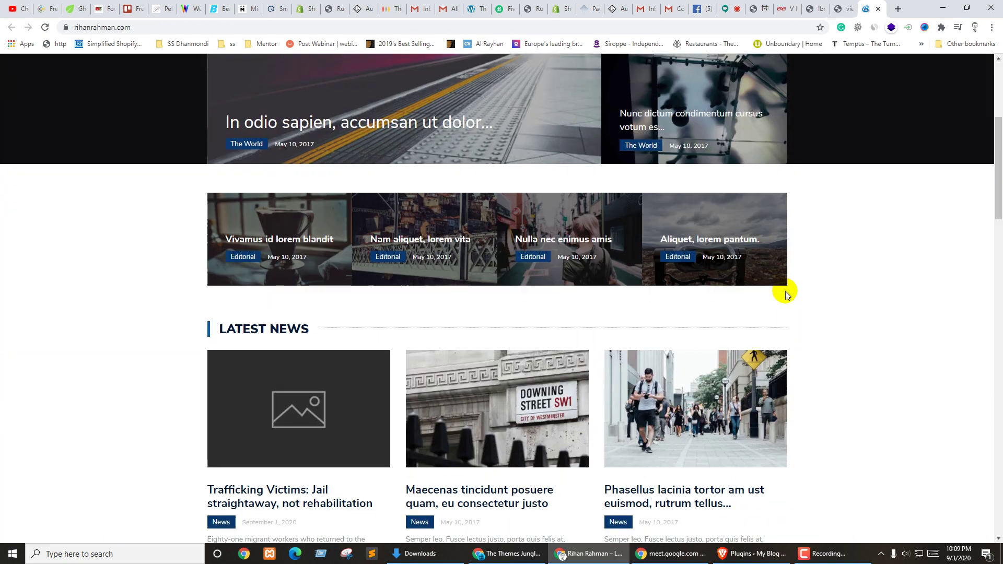
pyautogui.scroll(5, 744, 282)
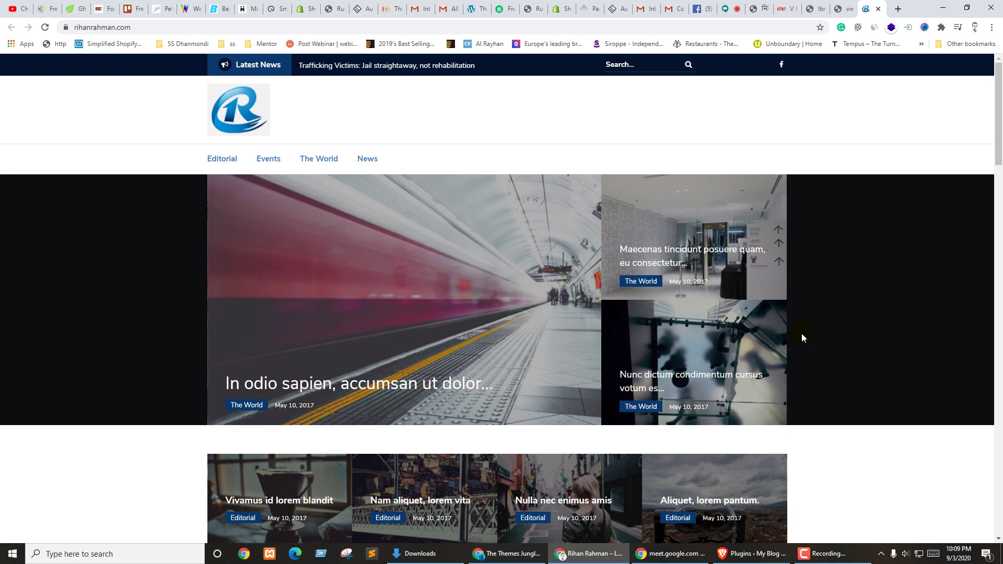
# Step: Look back through the other shared sites, return to the Google Meet chat and reopen the last shared website link
pyautogui.click(812, 7)
pyautogui.click(760, 7)
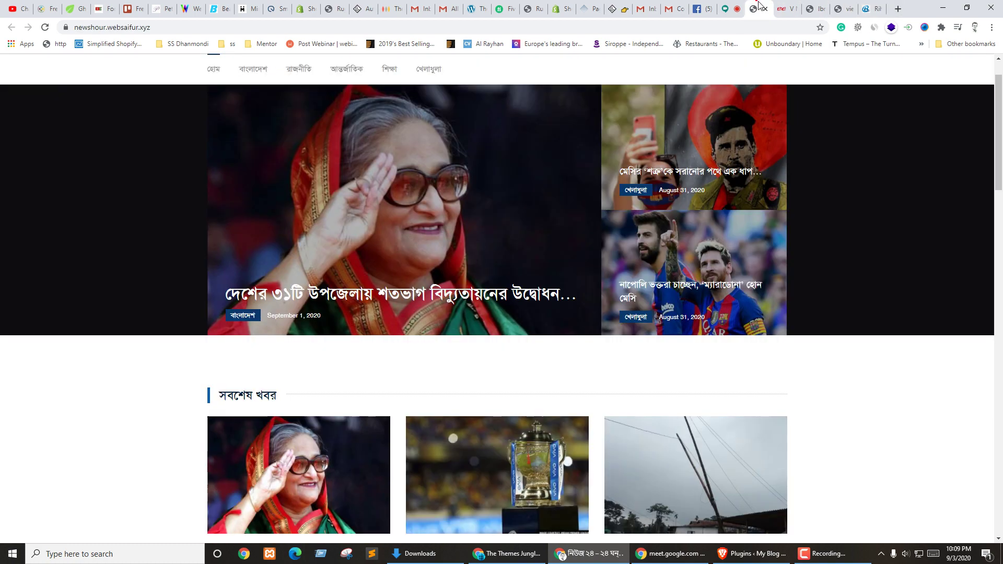
pyautogui.click(785, 5)
pyautogui.click(755, 8)
pyautogui.click(729, 8)
pyautogui.click(890, 489)
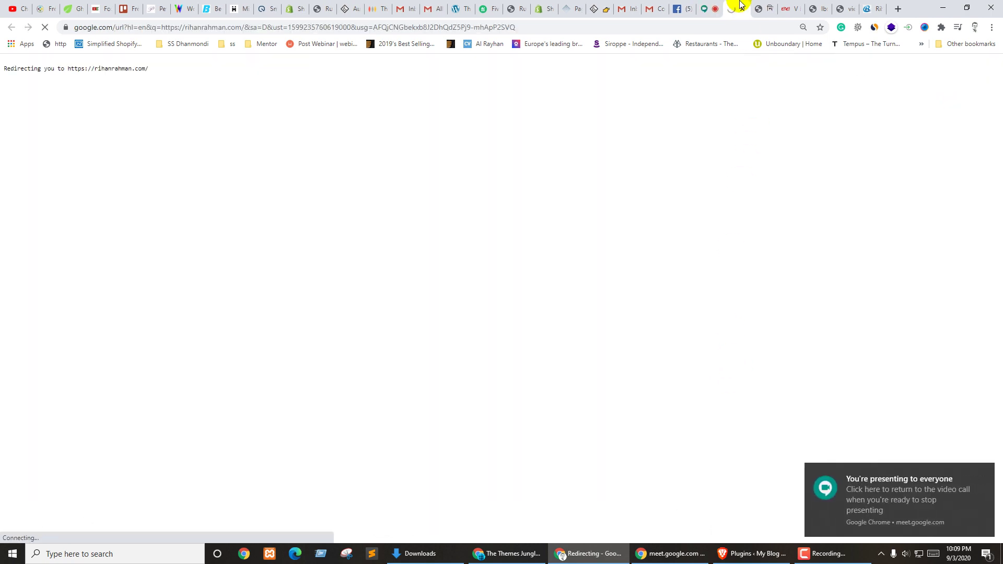
# Step: Close the older shared-site tabs, check the reopened homepage down to Events, and close it to return to the meeting
pyautogui.rightClick(734, 6)
pyautogui.click(788, 135)
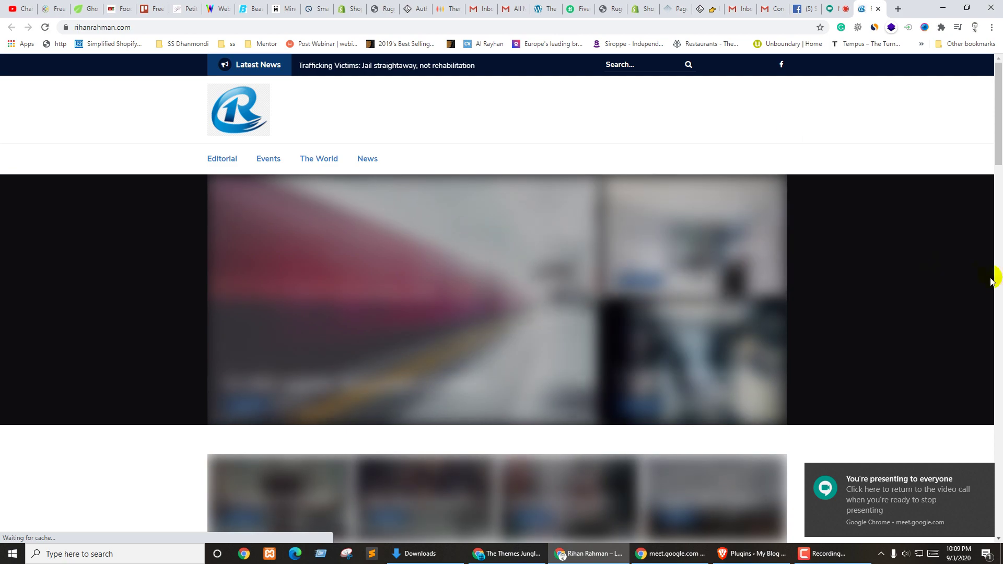
pyautogui.scroll(-3, 560, 309)
pyautogui.scroll(-5, 559, 308)
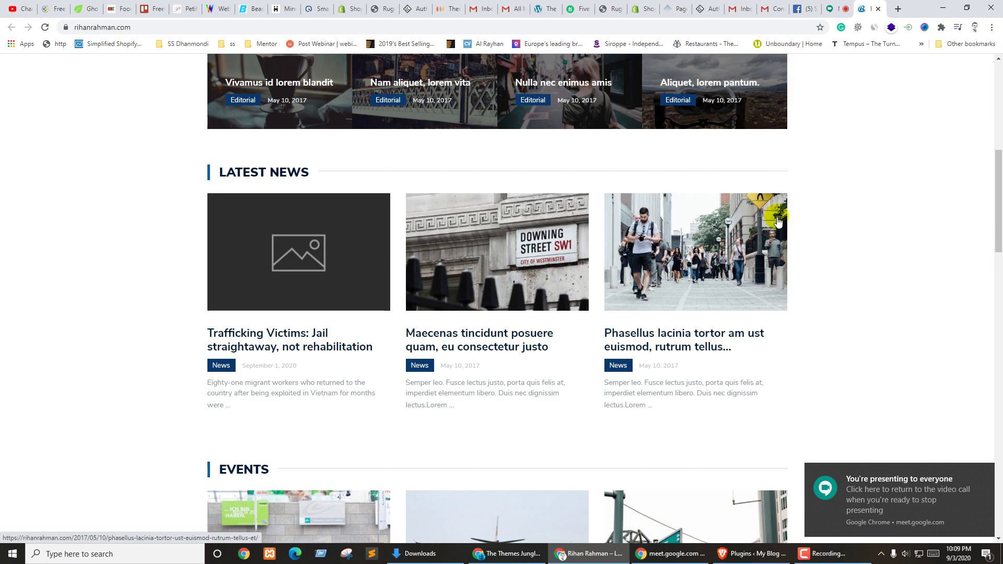
pyautogui.hotkey('ctrl', 'w')
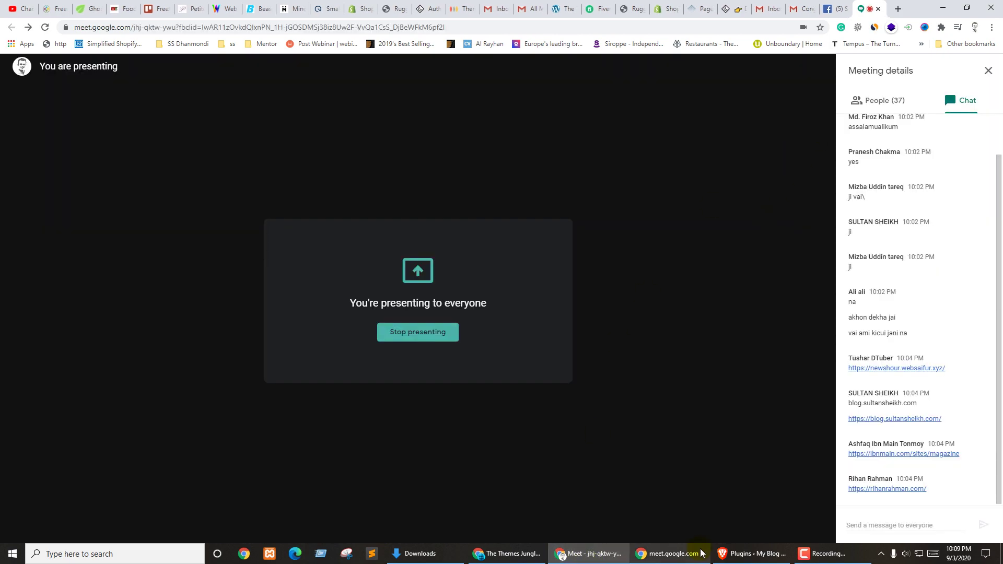
# Step: Switch to the Fiverr order page and view it from the buyer conversation up to the order summary
pyautogui.click(606, 9)
pyautogui.scroll(10, 522, 245)
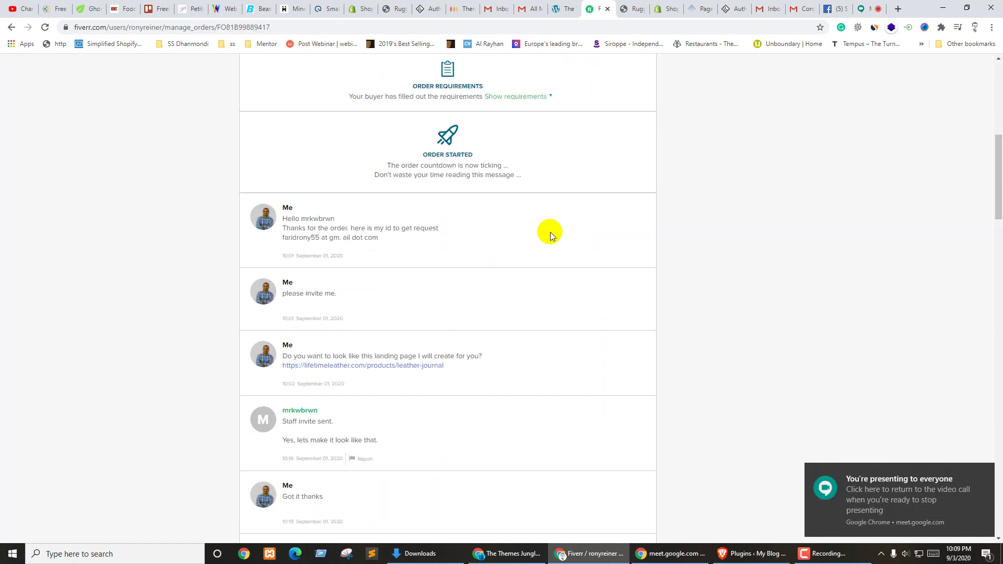
pyautogui.scroll(8, 558, 227)
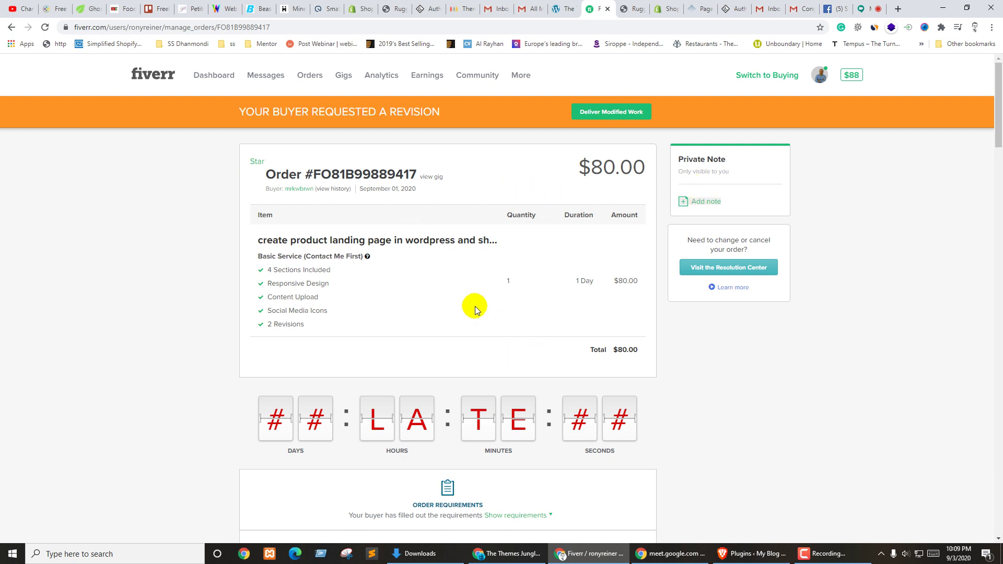
# Step: Admit the person waiting to join the meeting and return to the Fiverr order summary
pyautogui.click(862, 9)
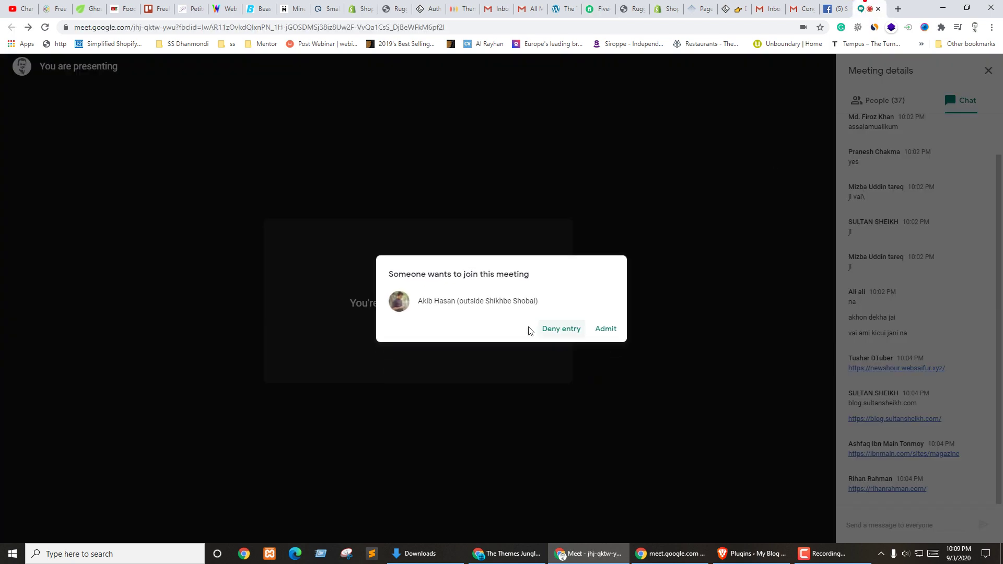
pyautogui.click(557, 329)
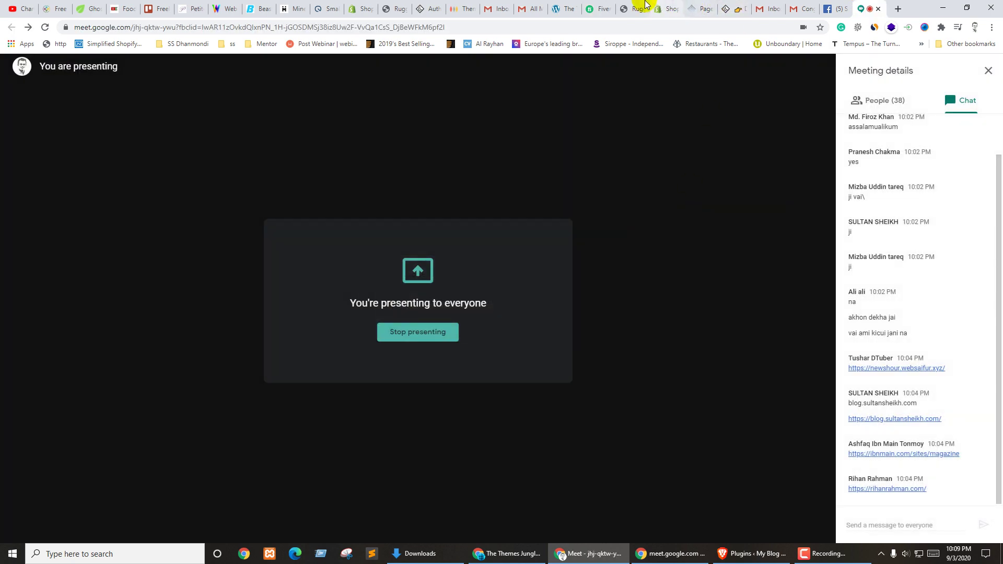
pyautogui.click(598, 9)
pyautogui.scroll(-4, 282, 251)
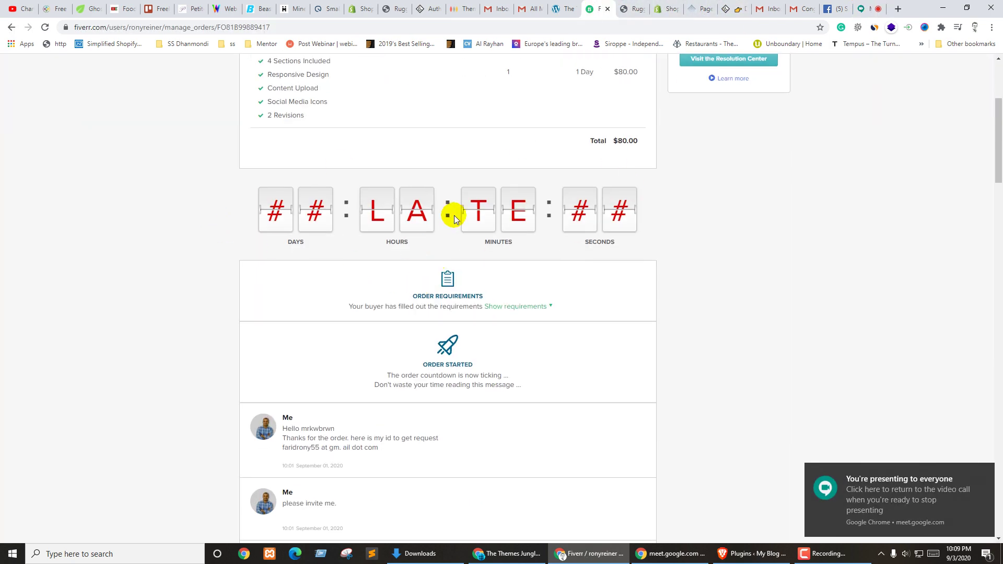
pyautogui.scroll(3, 515, 167)
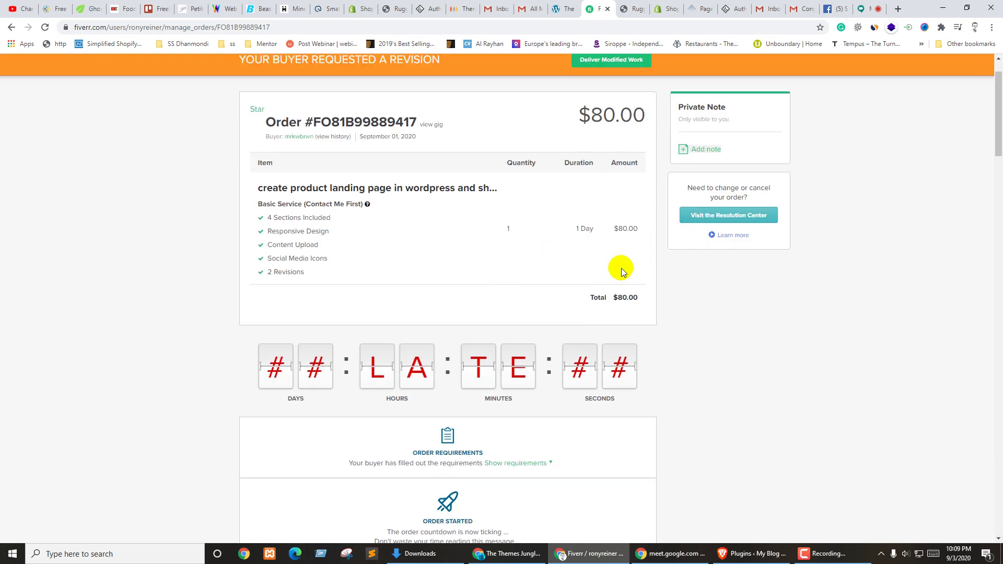
# Step: Check the meeting briefly, and read the Fiverr order conversation down to the buyer's latest revision request and its attachment
pyautogui.click(872, 8)
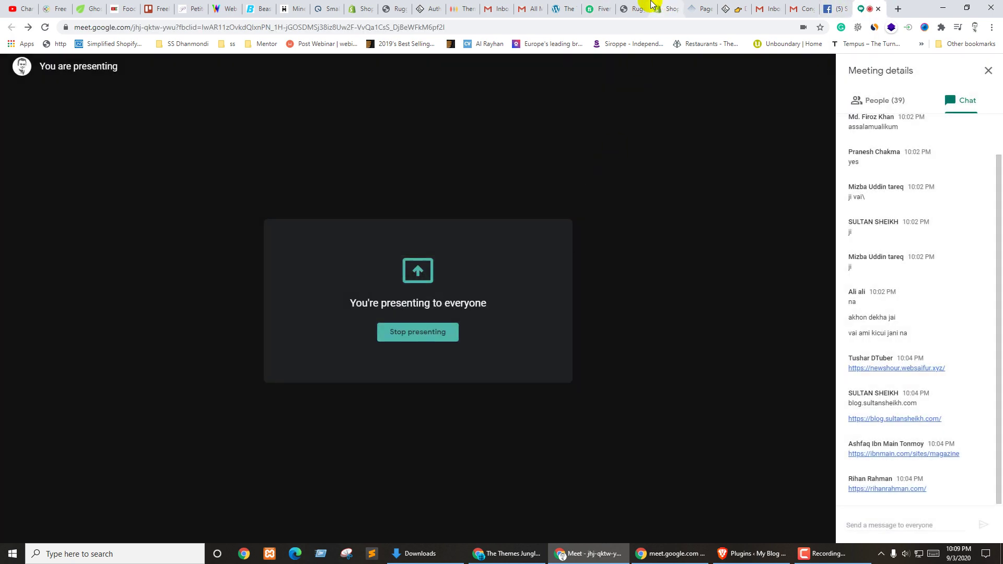
pyautogui.click(598, 8)
pyautogui.scroll(-5, 543, 276)
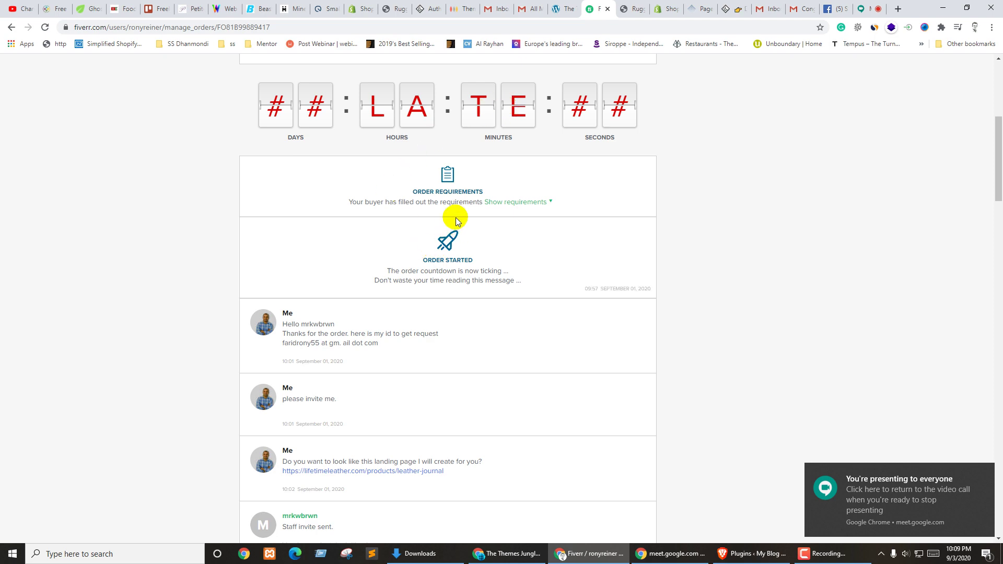
pyautogui.scroll(6, 464, 212)
pyautogui.scroll(-8, 566, 234)
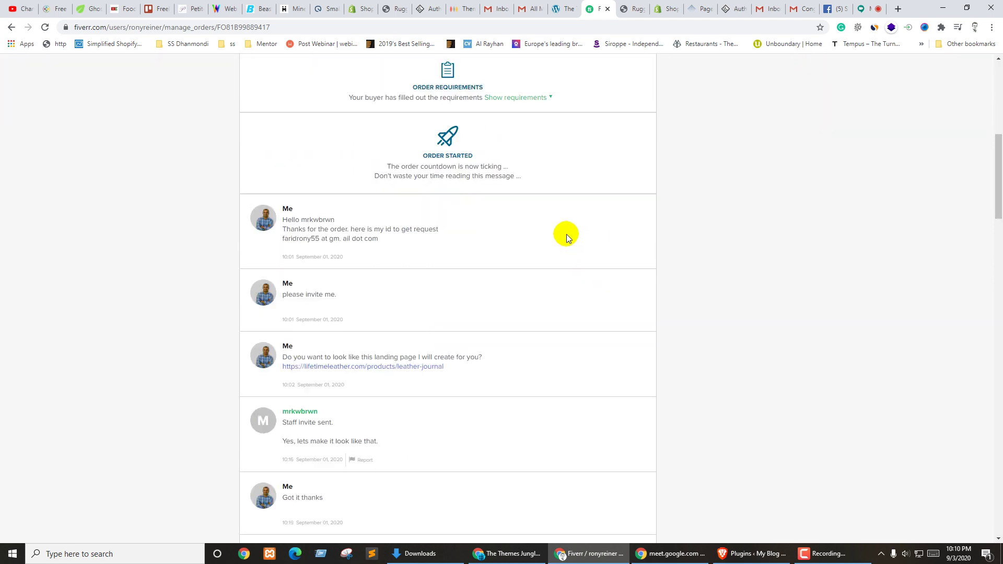
pyautogui.scroll(-15, 566, 234)
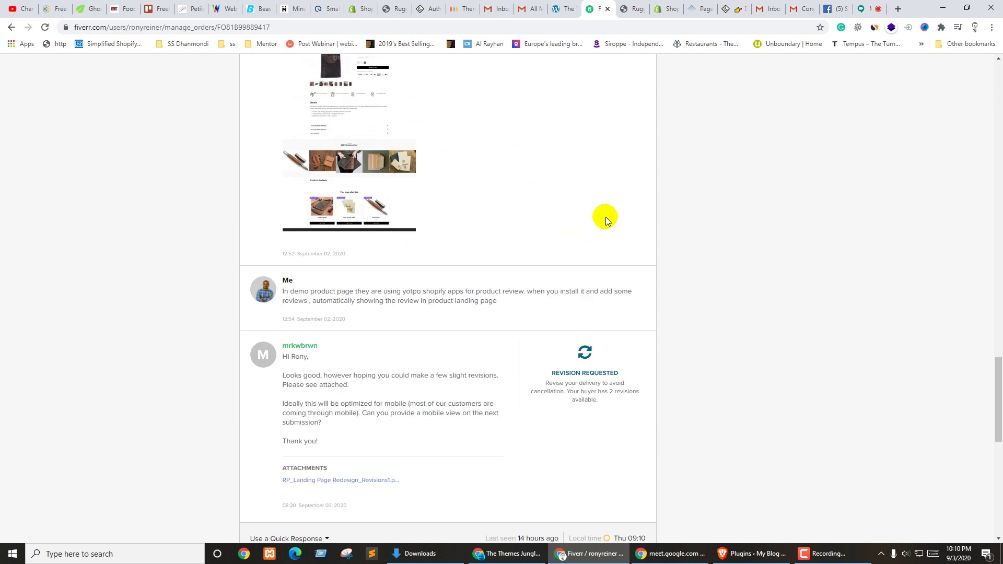
pyautogui.scroll(6, 606, 217)
pyautogui.scroll(-11, 606, 218)
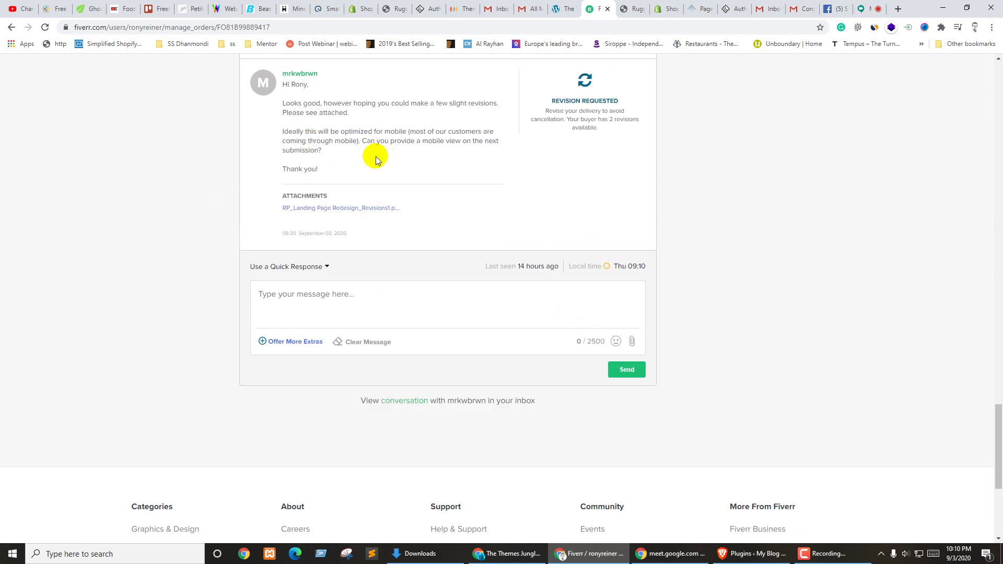
pyautogui.scroll(2, 376, 156)
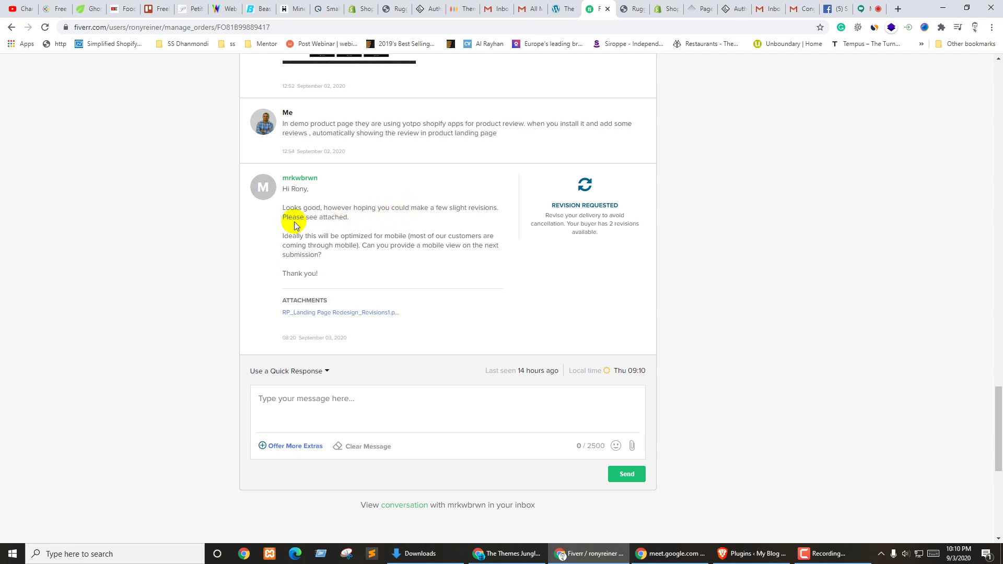
# Step: Open RP_Landing Page Redesign_Revisions1.png from the Downloads folder and examine the buyer's annotations at 50% zoom
pyautogui.click(365, 312)
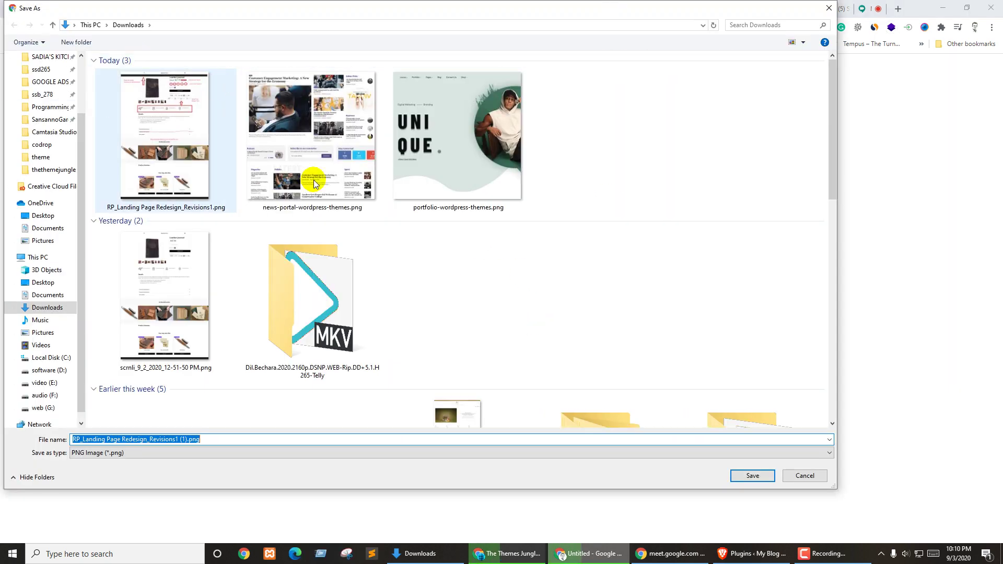
pyautogui.click(805, 476)
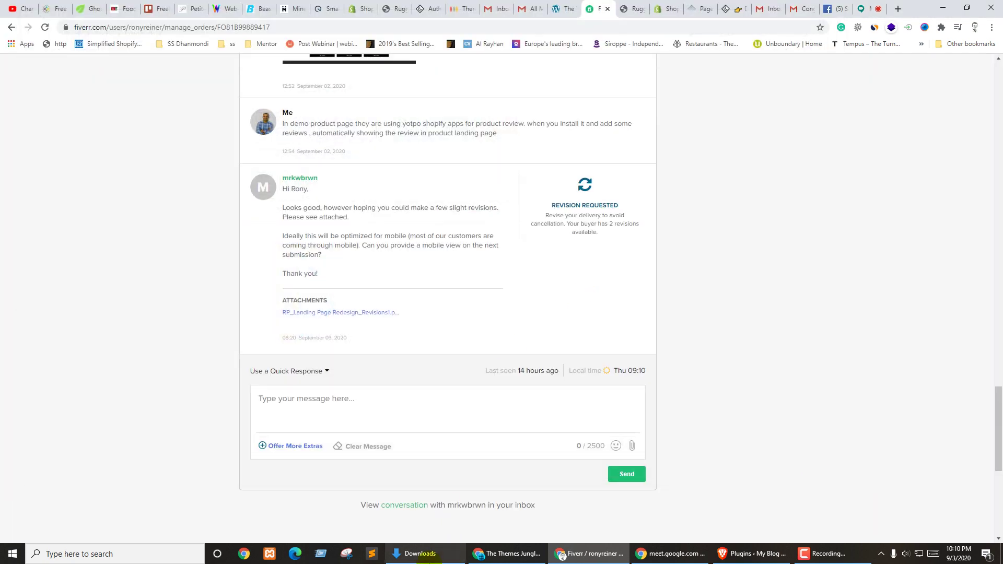
pyautogui.click(424, 554)
pyautogui.click(154, 151)
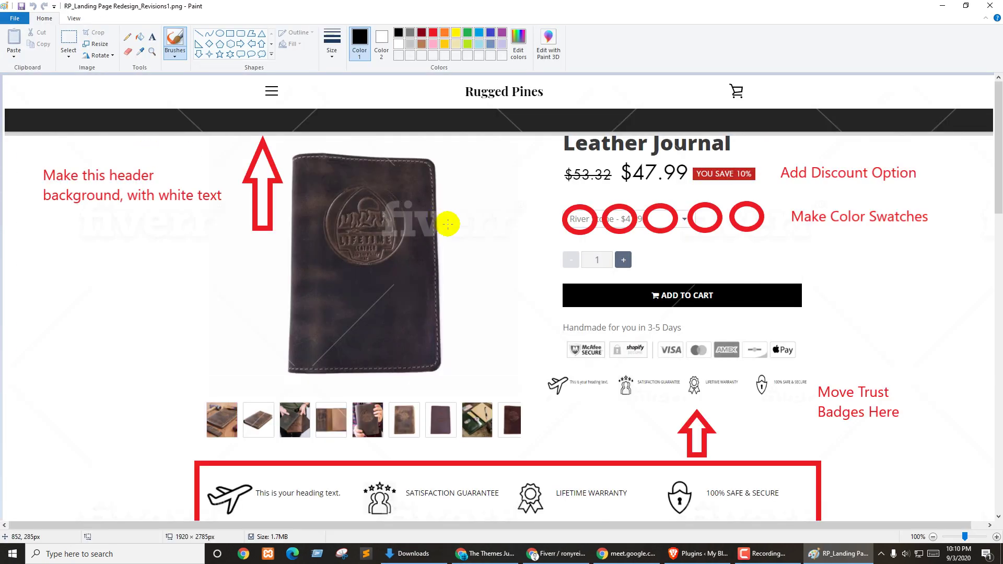
pyautogui.scroll(-1, 448, 223)
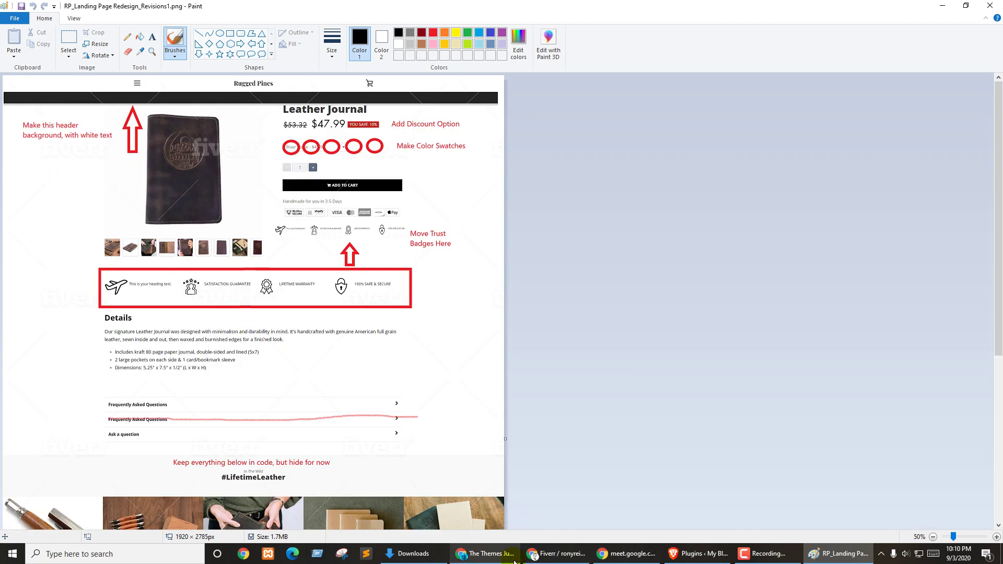
# Step: Return to the browser and bring up the Product Pages list in PageFly
pyautogui.click(551, 553)
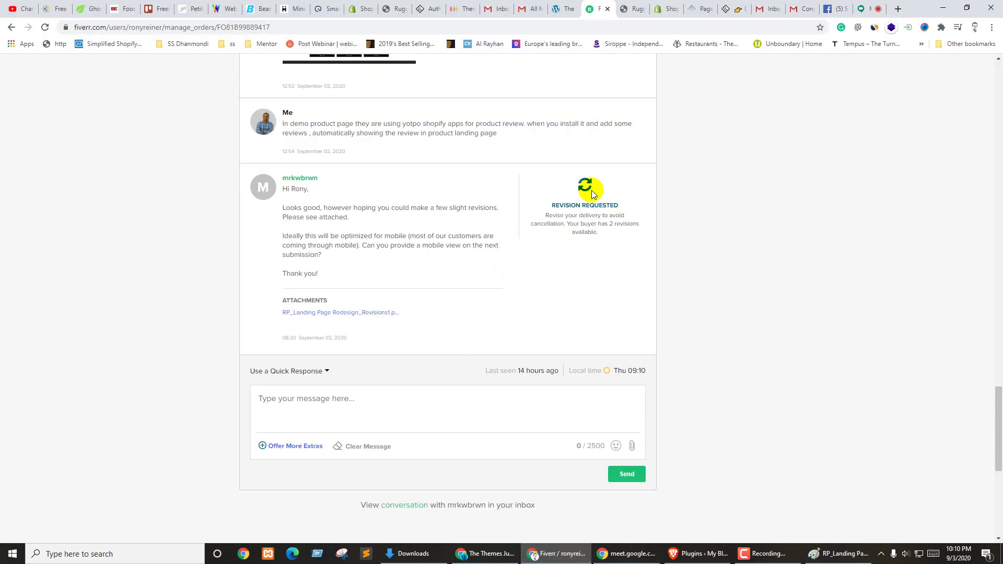
pyautogui.click(670, 6)
pyautogui.click(701, 8)
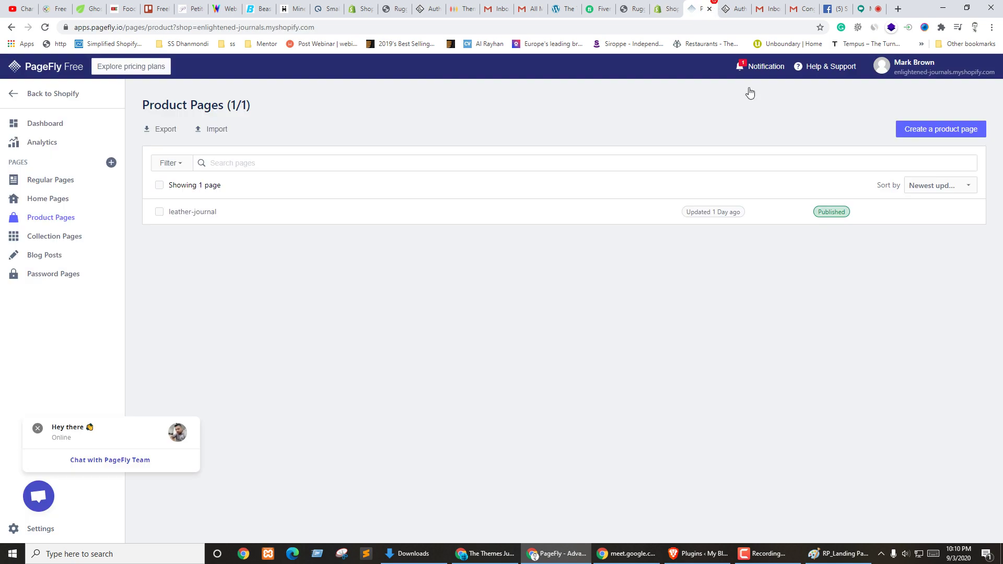
# Step: Open the live view of the leather-journal page, and examine the reviews and recommended products on the Lifetime Leather reference page
pyautogui.click(947, 211)
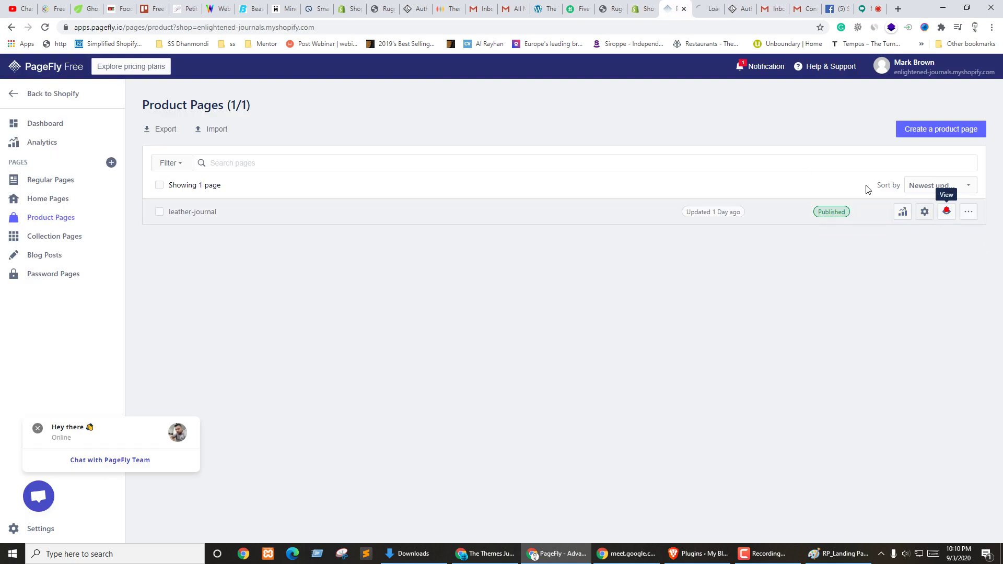
pyautogui.hotkey('ctrl', 'Tab')
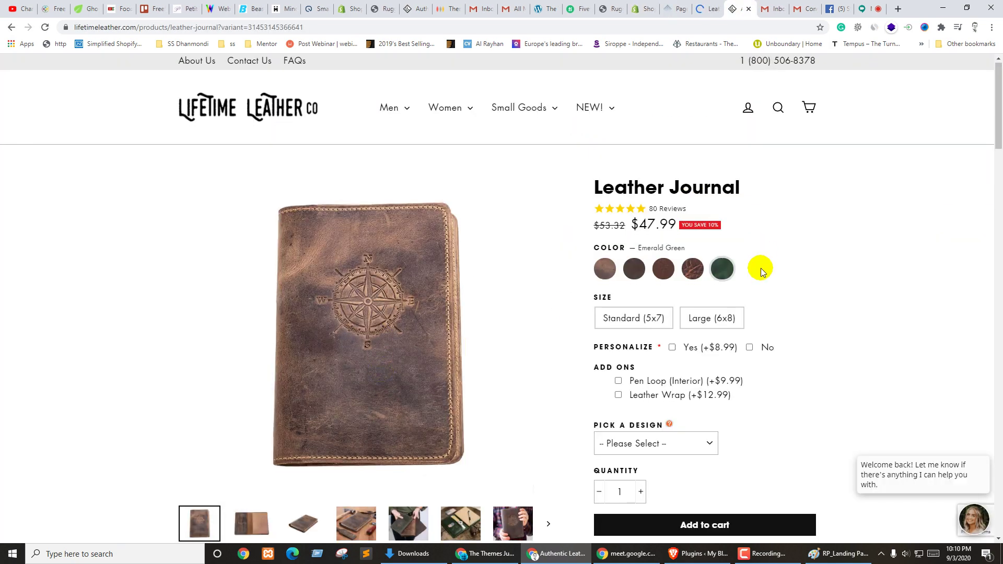
pyautogui.scroll(-20, 731, 288)
pyautogui.scroll(-20, 685, 334)
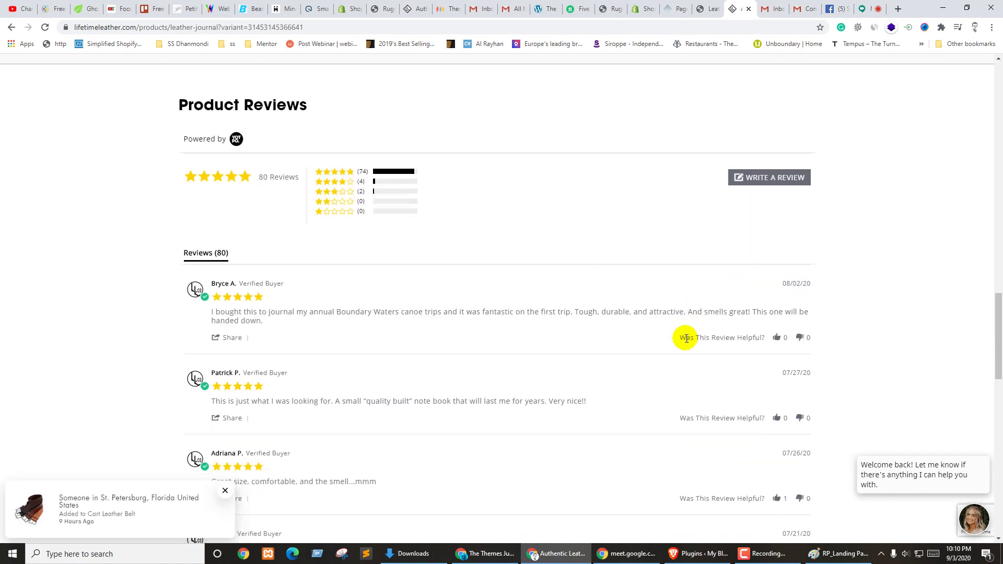
pyautogui.scroll(5, 706, 328)
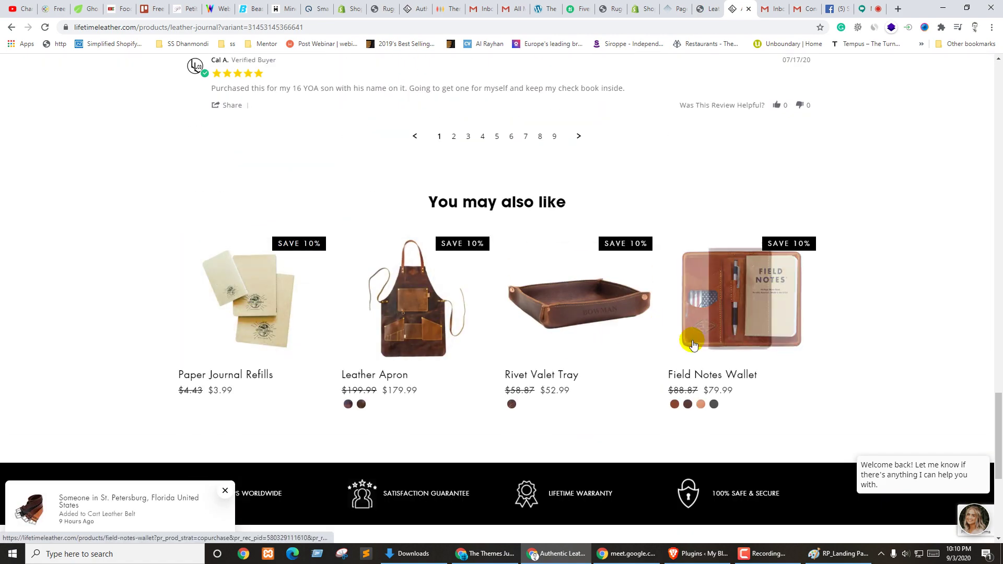
pyautogui.scroll(6, 859, 317)
pyautogui.scroll(8, 644, 297)
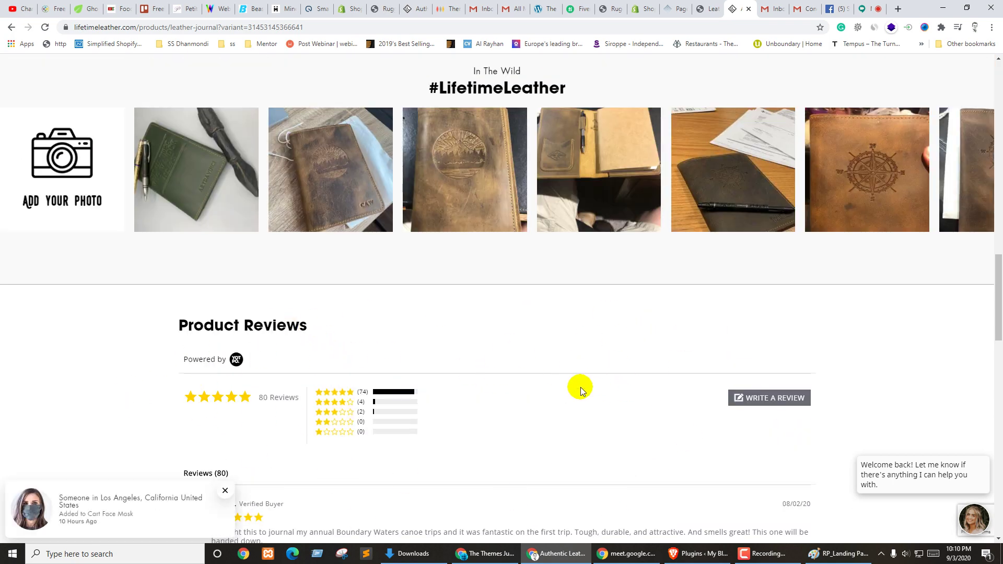
# Step: Examine the reference page's customer photos, collapsible sections, product details, guarantee badges and purchase options
pyautogui.scroll(4, 574, 389)
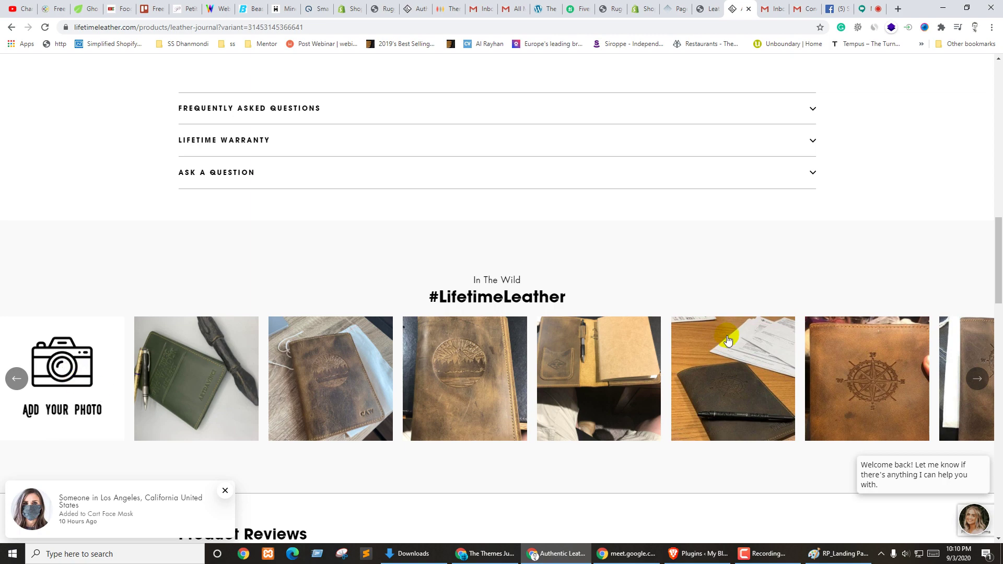
pyautogui.scroll(5, 432, 428)
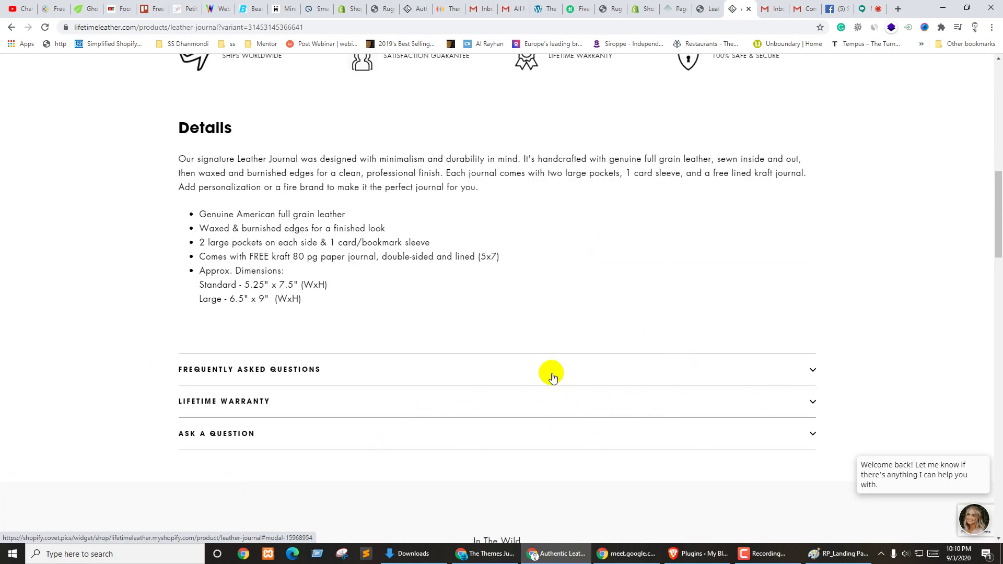
pyautogui.click(459, 380)
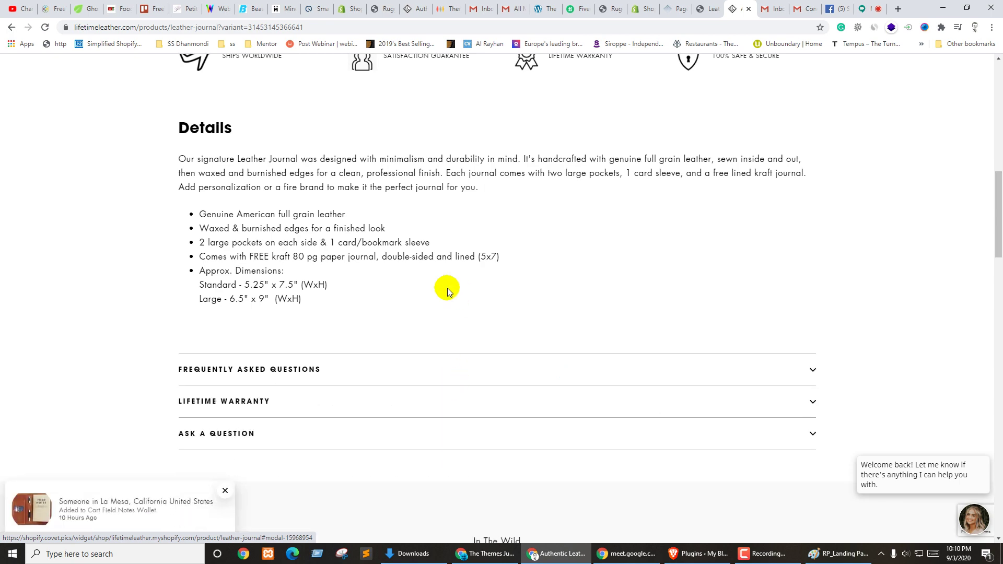
pyautogui.scroll(2, 339, 307)
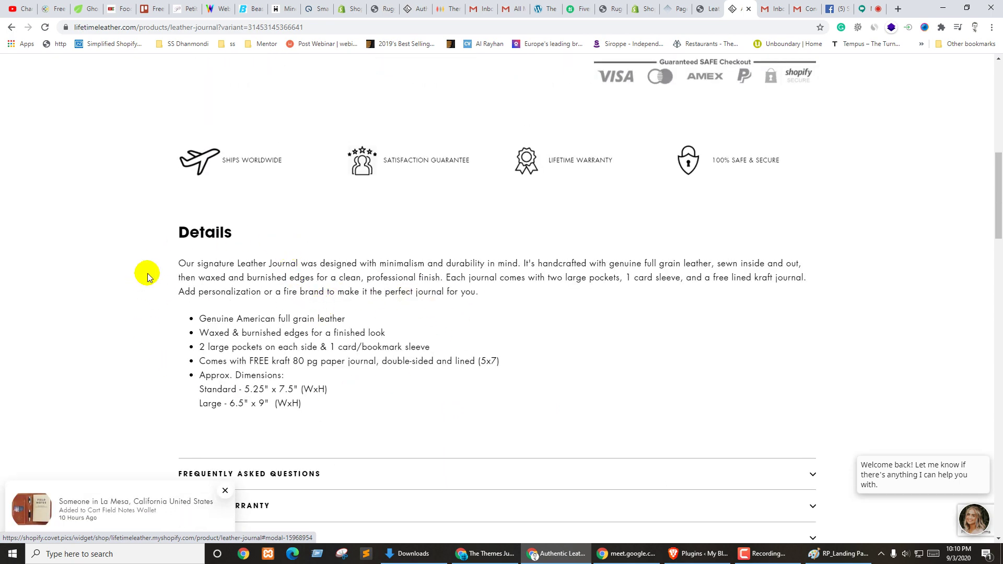
pyautogui.scroll(4, 430, 347)
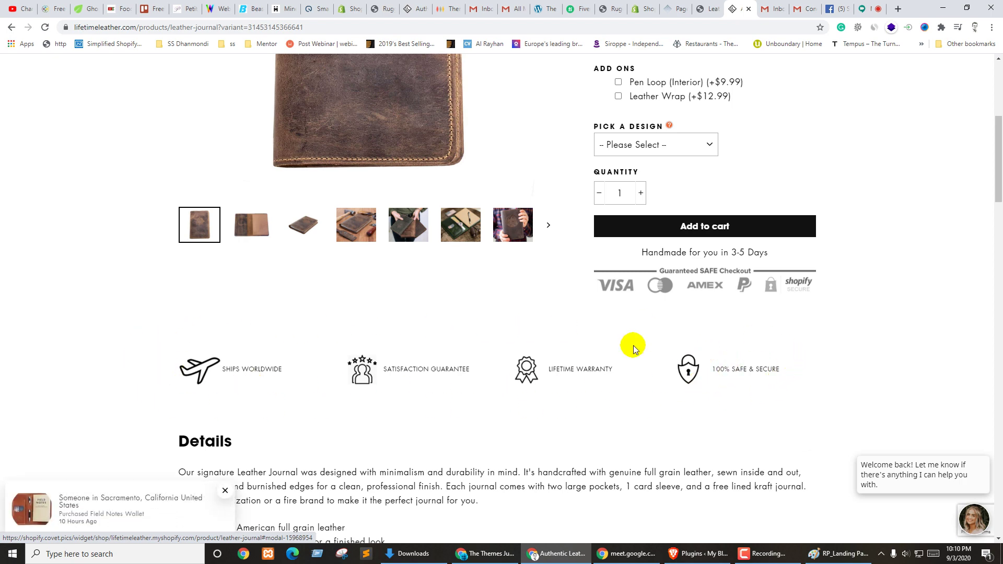
pyautogui.scroll(4, 360, 458)
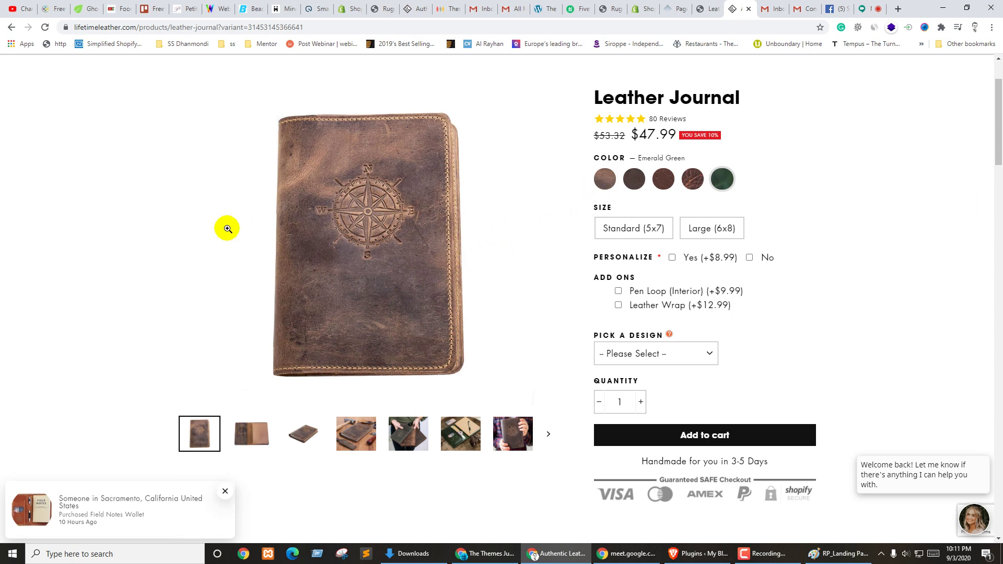
# Step: Compare the Rugged Pines Leather Journal page with the Lifetime Leather reference page, glancing at the PageFly and Shopify app lists
pyautogui.click(676, 6)
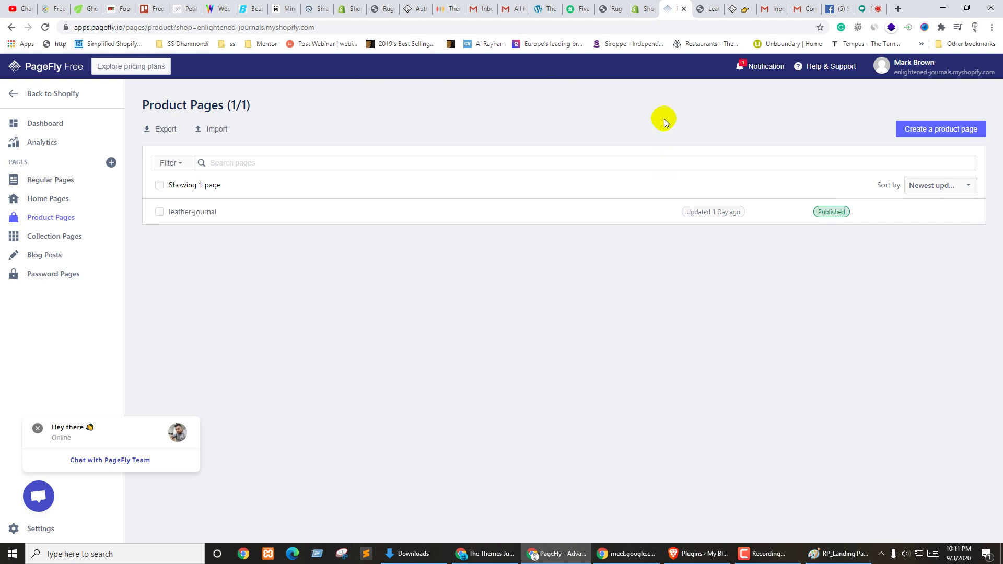
pyautogui.click(723, 4)
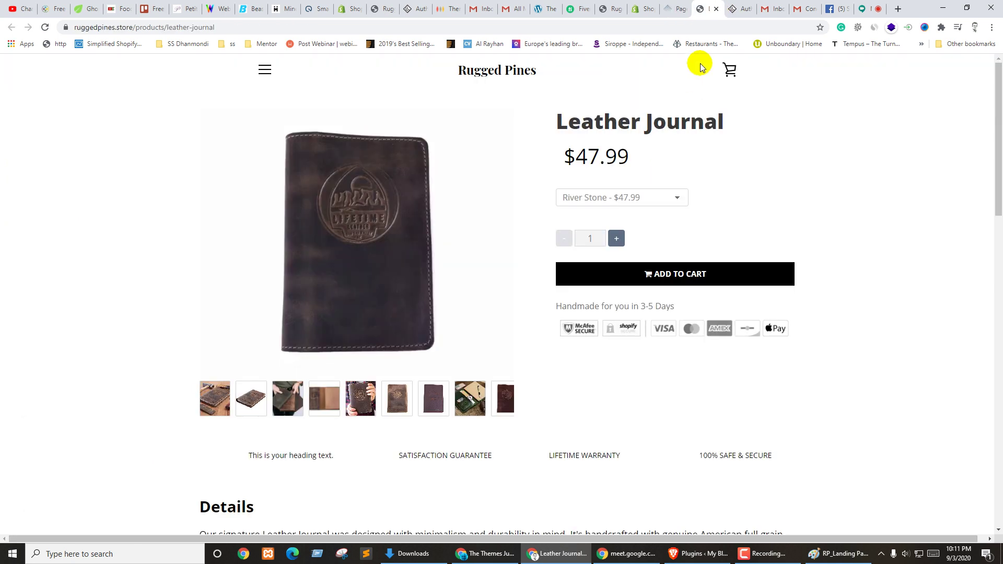
pyautogui.click(648, 5)
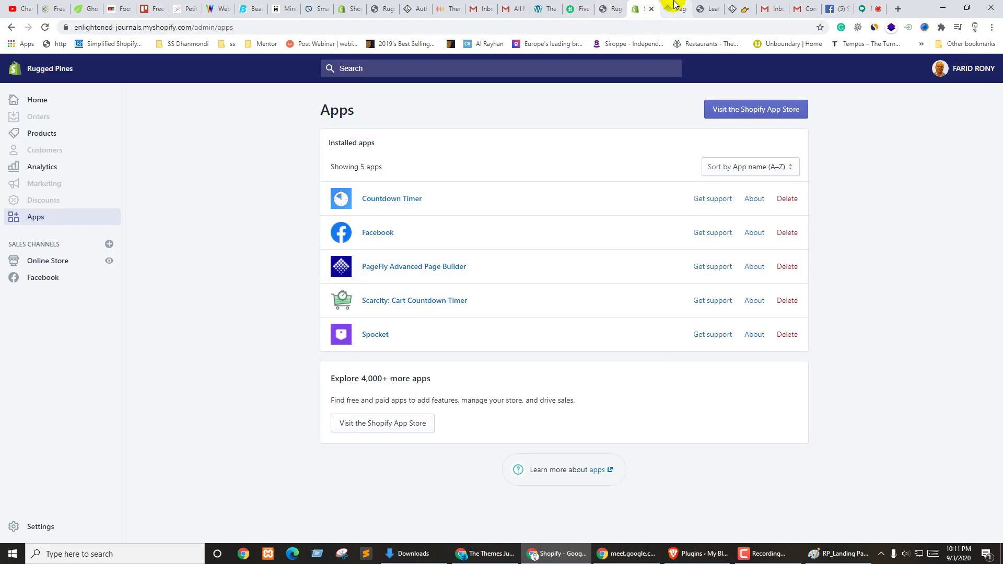
pyautogui.click(708, 9)
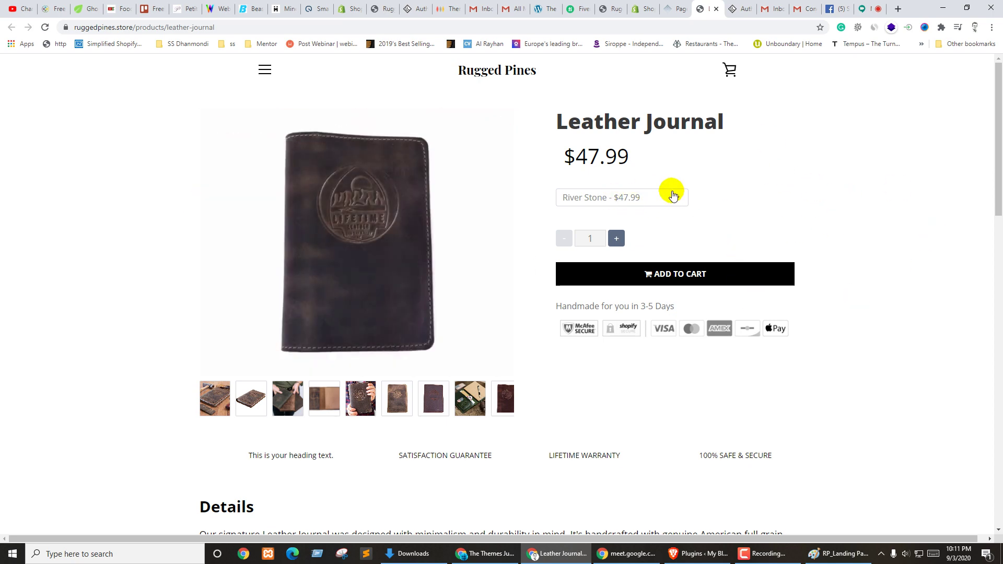
pyautogui.hotkey('ctrl', 'Tab')
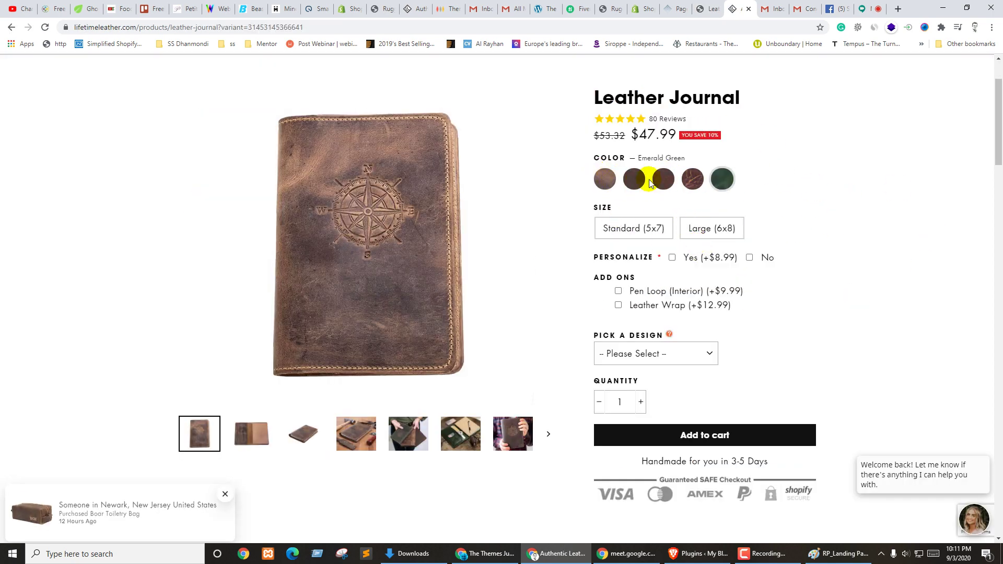
pyautogui.hotkey('ctrl', 'shift', 'Tab')
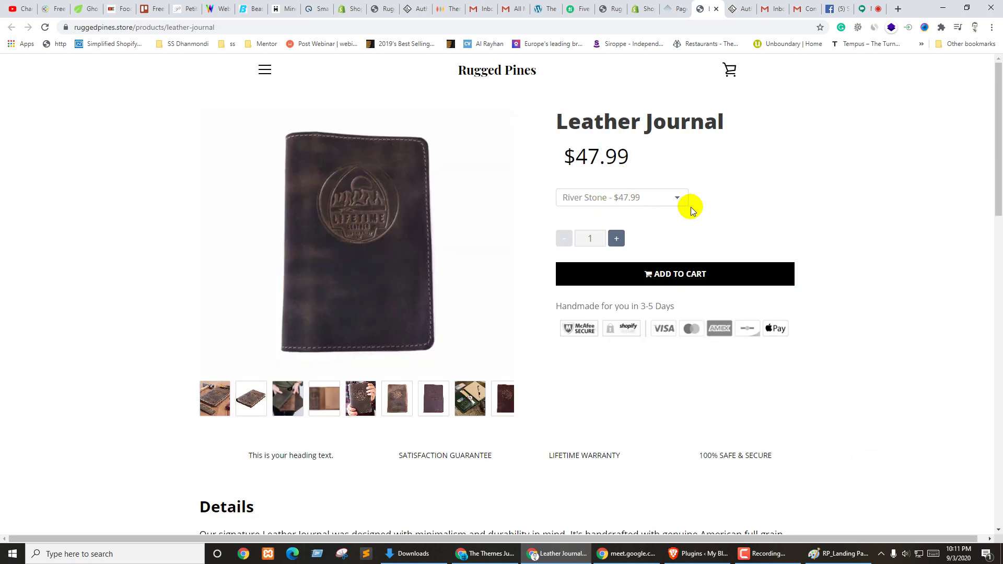
# Step: Show the colour variant choices of the Rugged Pines Leather Journal, and return to the PageFly Product Pages list
pyautogui.click(619, 201)
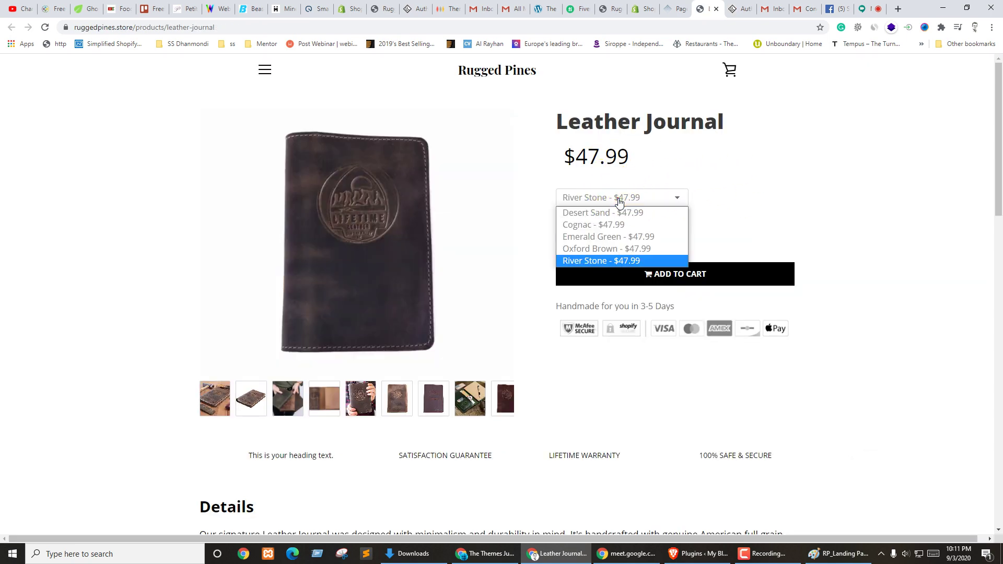
pyautogui.click(757, 180)
pyautogui.click(670, 6)
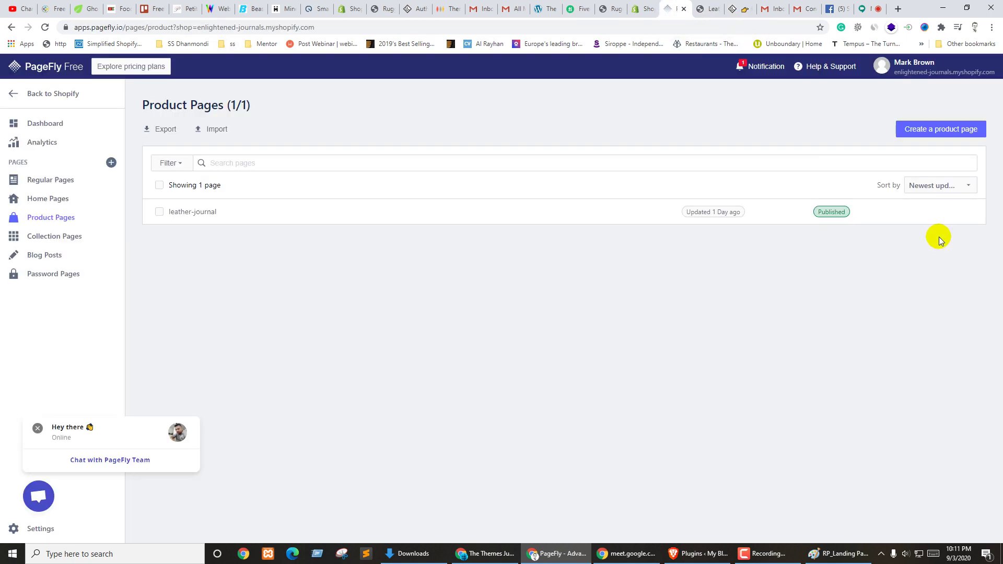
# Step: In Paint, circle the YOU SAVE 10% badge in black on RP_Landing Page Redesign_Revisions1.png and view it at 100% zoom
pyautogui.click(839, 554)
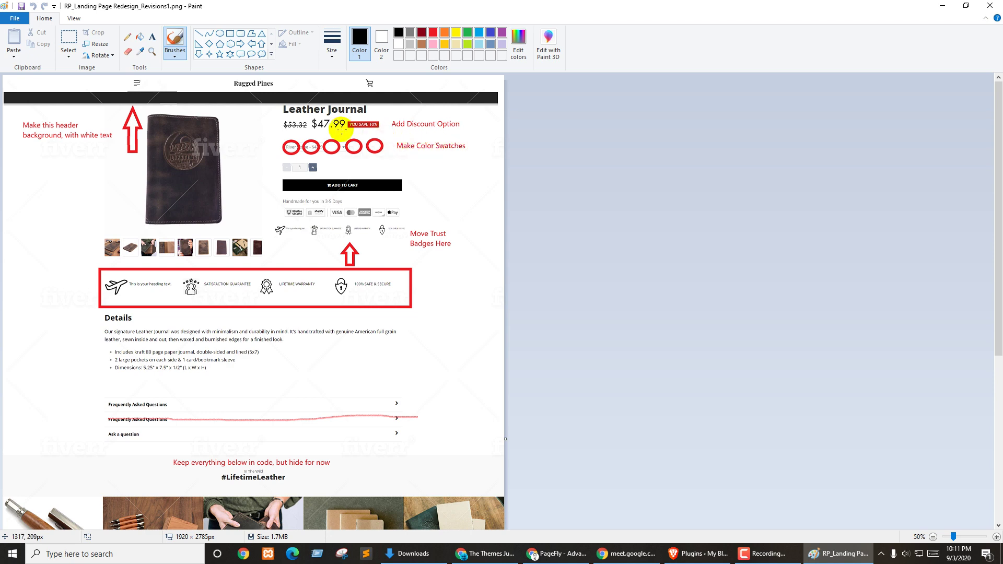
pyautogui.moveTo(341, 116)
pyautogui.mouseDown()
pyautogui.moveTo(385, 123)
pyautogui.moveTo(345, 130)
pyautogui.mouseUp()
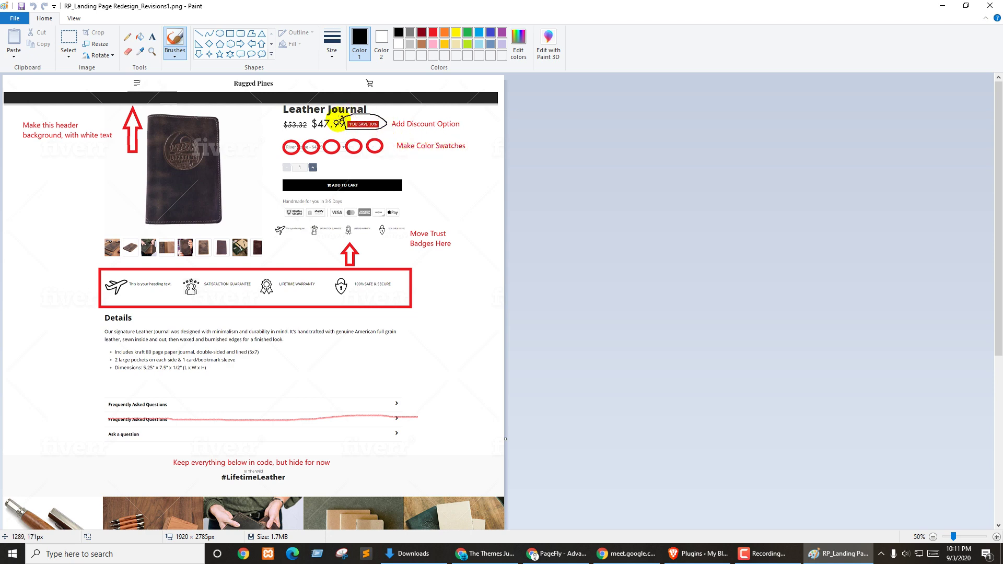
pyautogui.scroll(1, 332, 136)
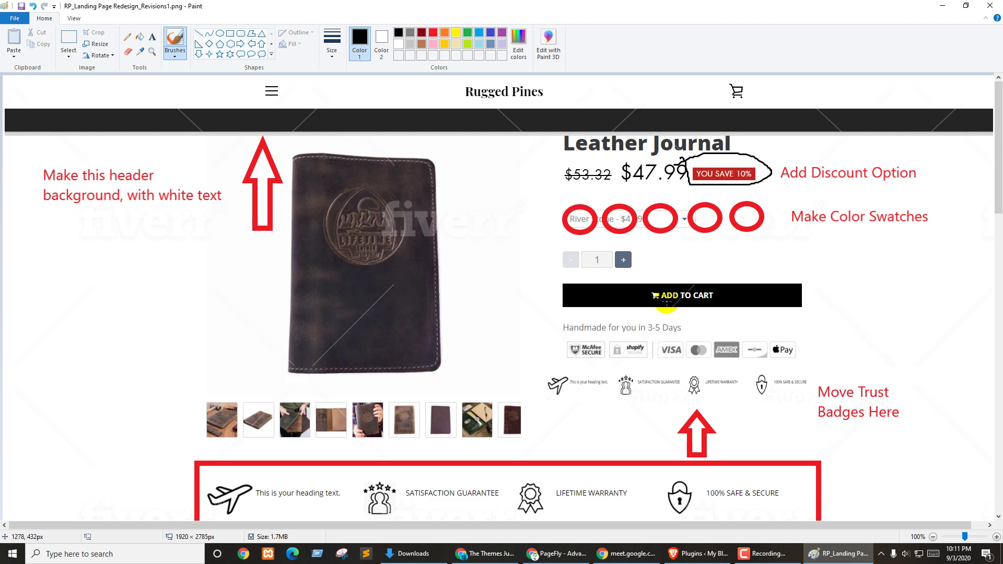
# Step: Check the live Rugged Pines Leather Journal page in the browser and return to the annotated image in Paint
pyautogui.click(556, 554)
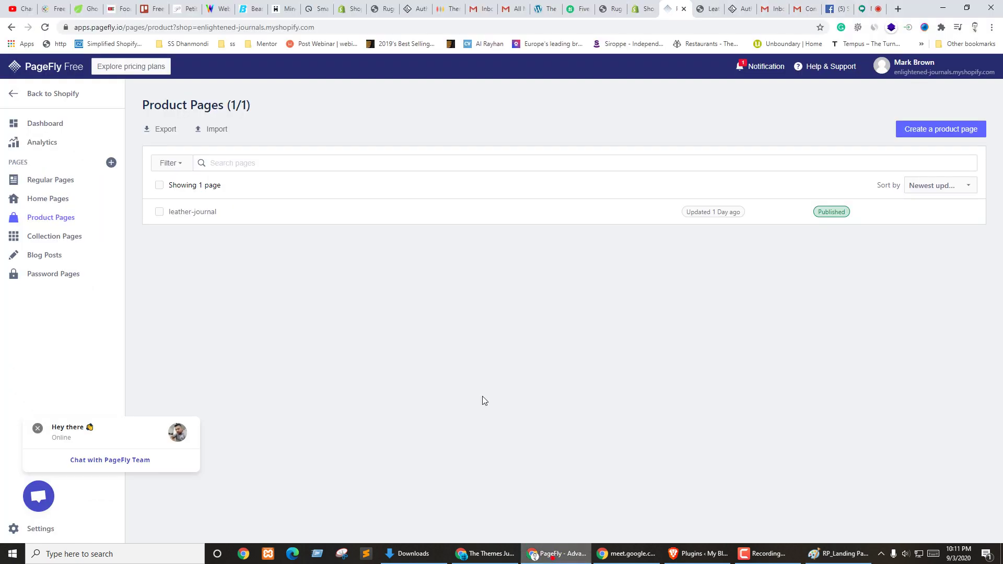
pyautogui.click(706, 9)
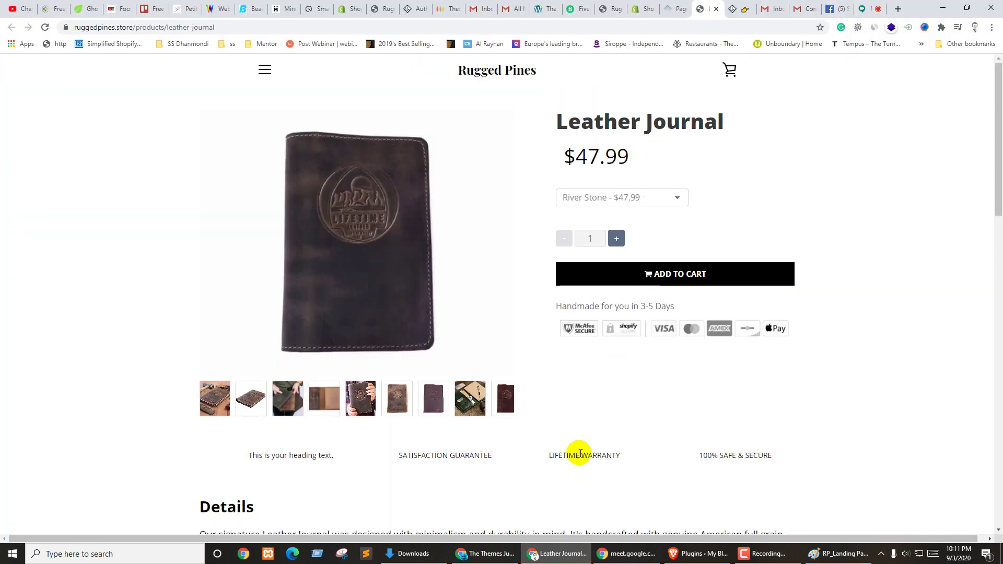
pyautogui.click(557, 553)
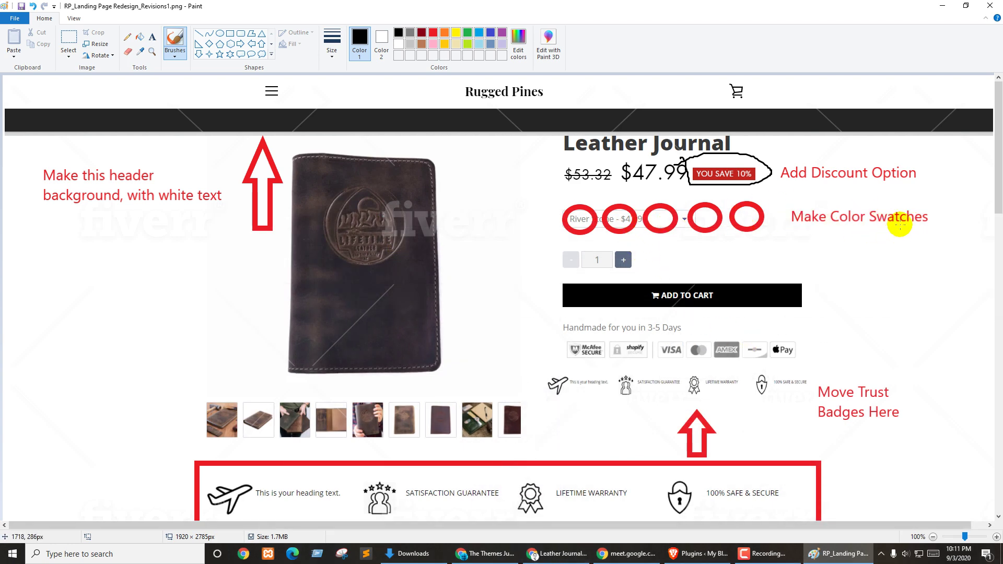
# Step: Brush a black line across the boxed trust badges and circle their requested new position below the payment icons
pyautogui.scroll(-2, 860, 241)
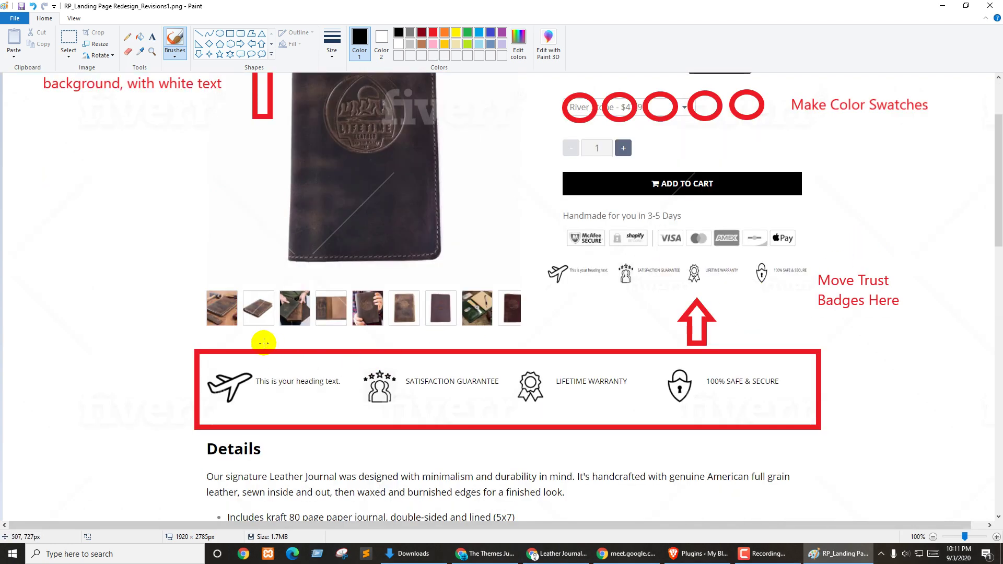
pyautogui.moveTo(224, 354)
pyautogui.mouseDown()
pyautogui.moveTo(786, 387)
pyautogui.moveTo(772, 407)
pyautogui.mouseUp()
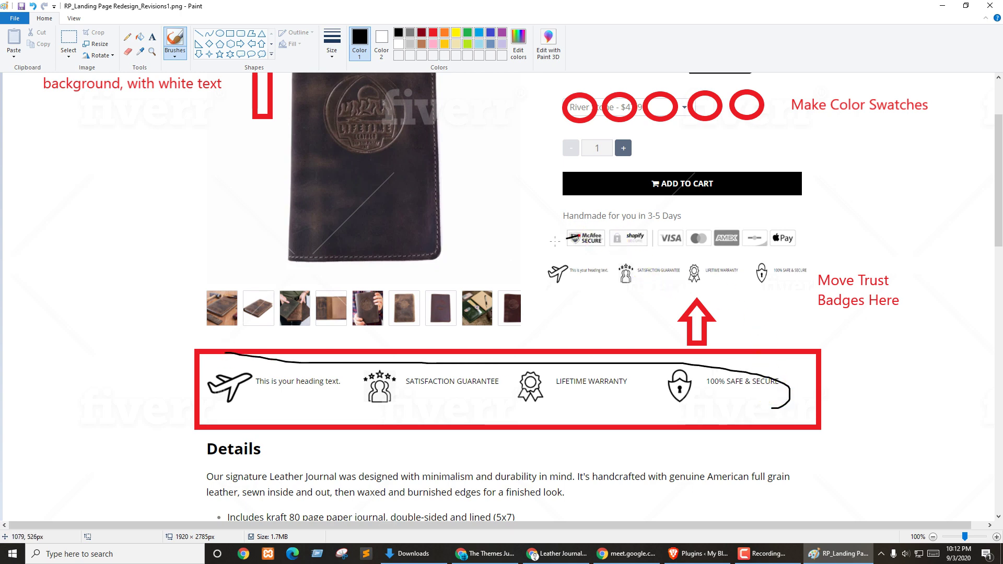
pyautogui.moveTo(555, 241)
pyautogui.mouseDown()
pyautogui.moveTo(768, 302)
pyautogui.moveTo(587, 250)
pyautogui.mouseUp()
pyautogui.scroll(-6, 448, 411)
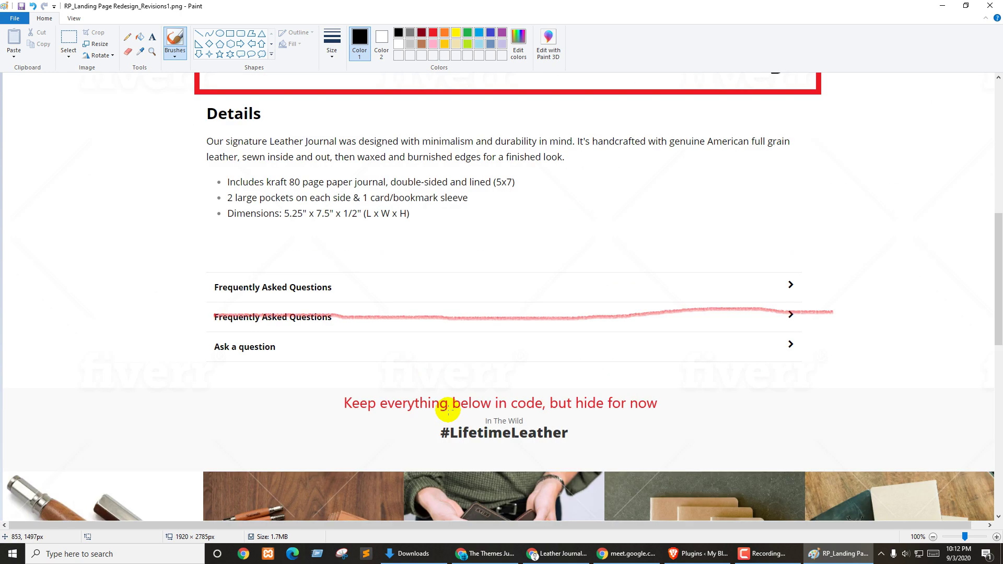
# Step: Strike the second Frequently Asked Questions row in black and circle the note "Keep everything below in code, but hide for now"
pyautogui.scroll(-2, 447, 410)
pyautogui.moveTo(221, 208); pyautogui.dragTo(761, 203)
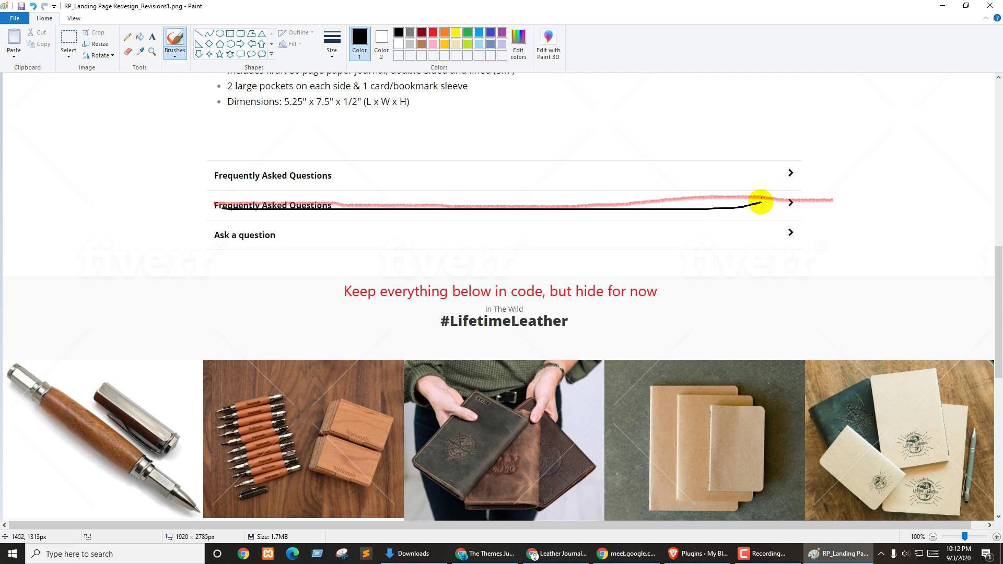
pyautogui.moveTo(343, 279)
pyautogui.mouseDown()
pyautogui.moveTo(329, 298)
pyautogui.moveTo(712, 302)
pyautogui.moveTo(628, 273)
pyautogui.moveTo(329, 280)
pyautogui.mouseUp()
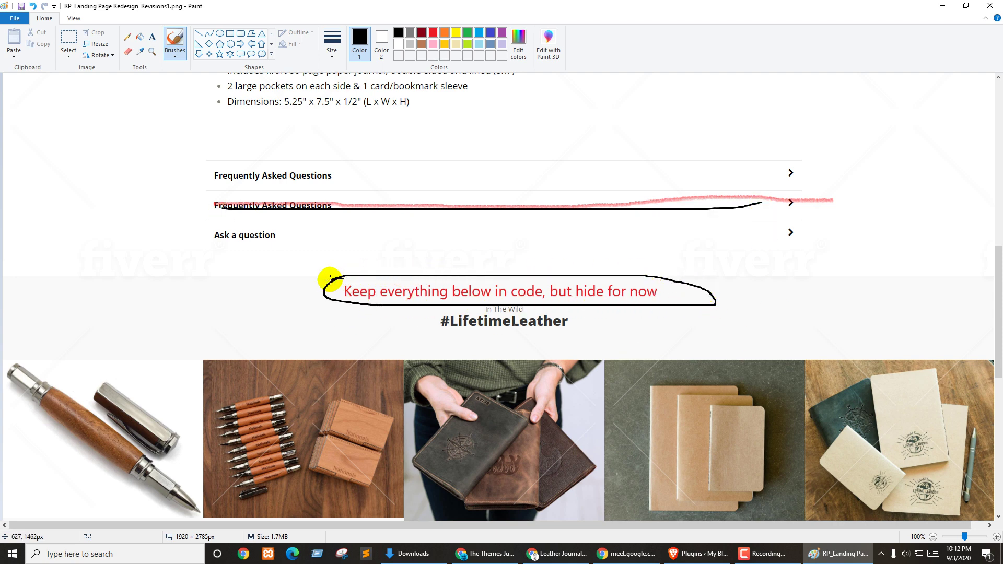
pyautogui.click(376, 323)
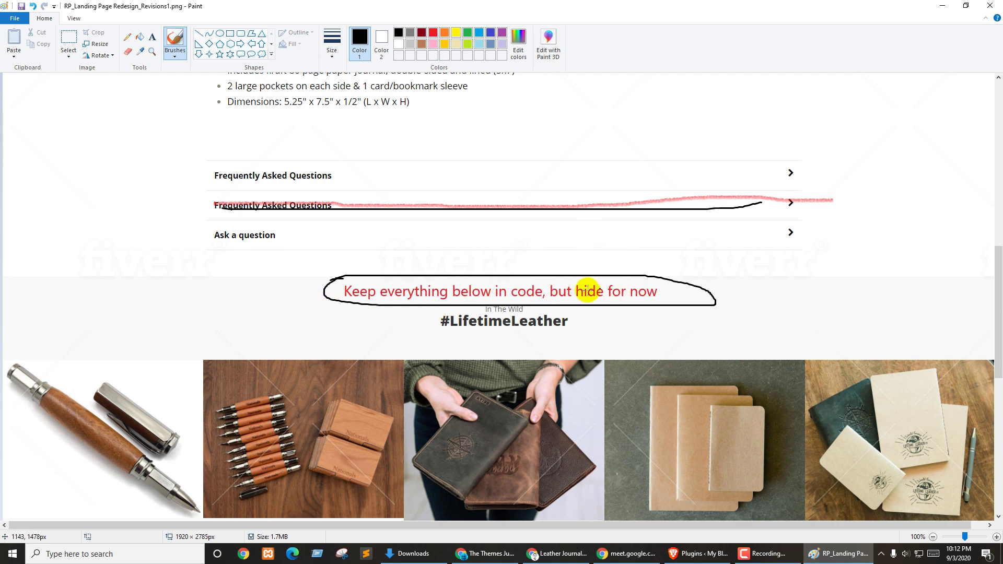
# Step: Cancel closing the annotated image and mark the colour swatches area below the price with a black brush stroke
pyautogui.click(991, 5)
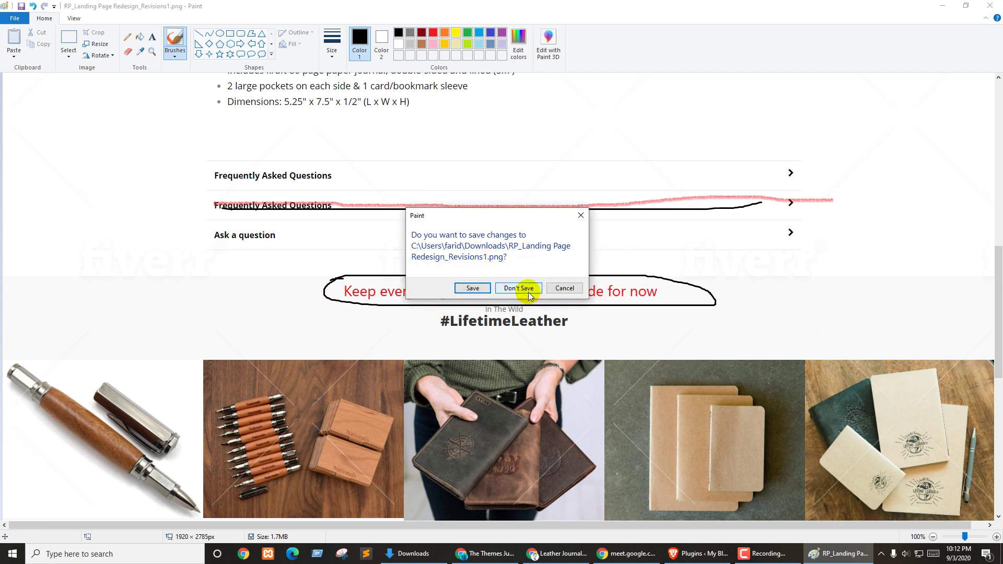
pyautogui.click(566, 286)
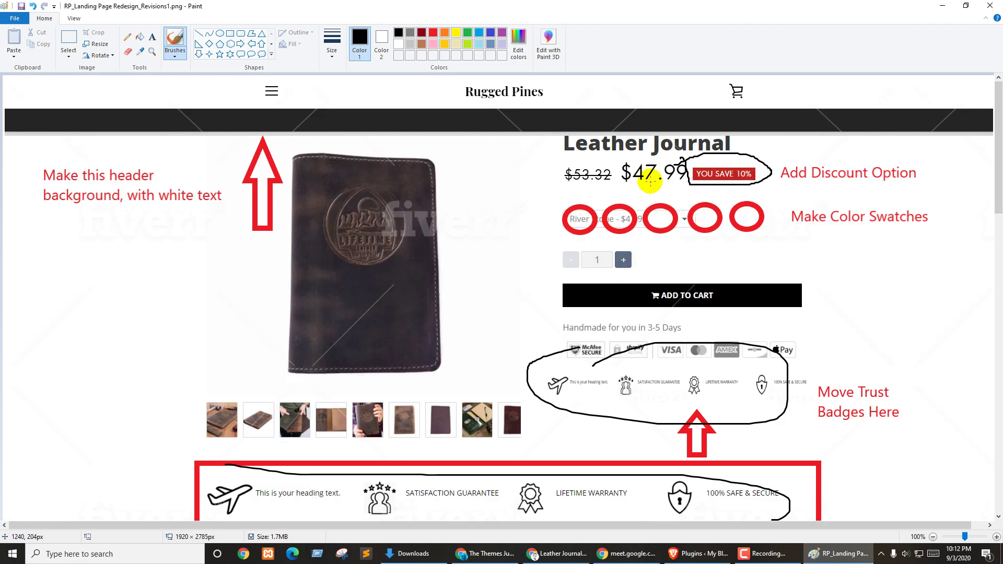
pyautogui.moveTo(588, 194)
pyautogui.mouseDown()
pyautogui.moveTo(638, 237)
pyautogui.moveTo(771, 199)
pyautogui.moveTo(569, 194)
pyautogui.mouseUp()
# Step: Switch back to the browser and bring up the installed apps list in the Rugged Pines Shopify admin
pyautogui.click(542, 557)
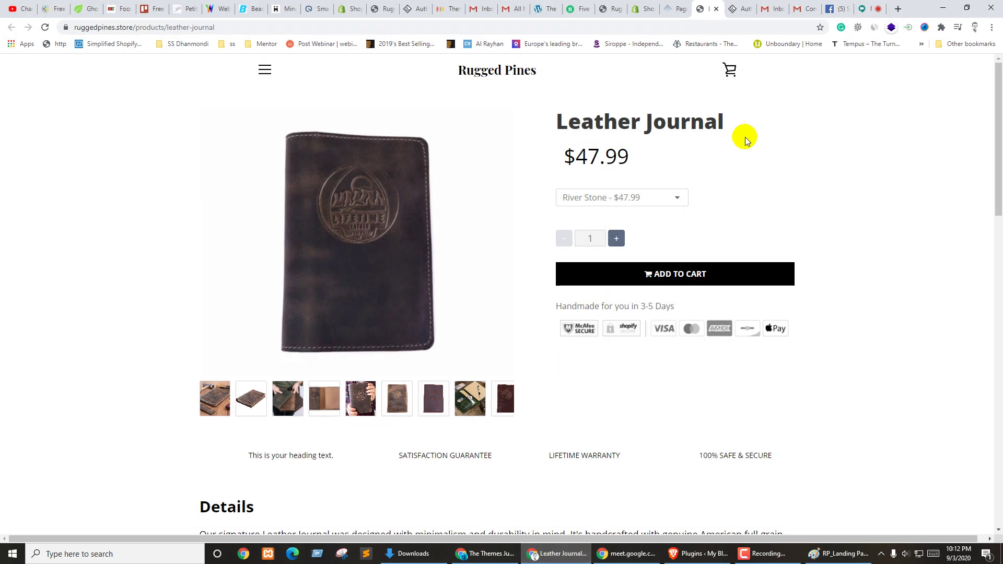
pyautogui.click(644, 8)
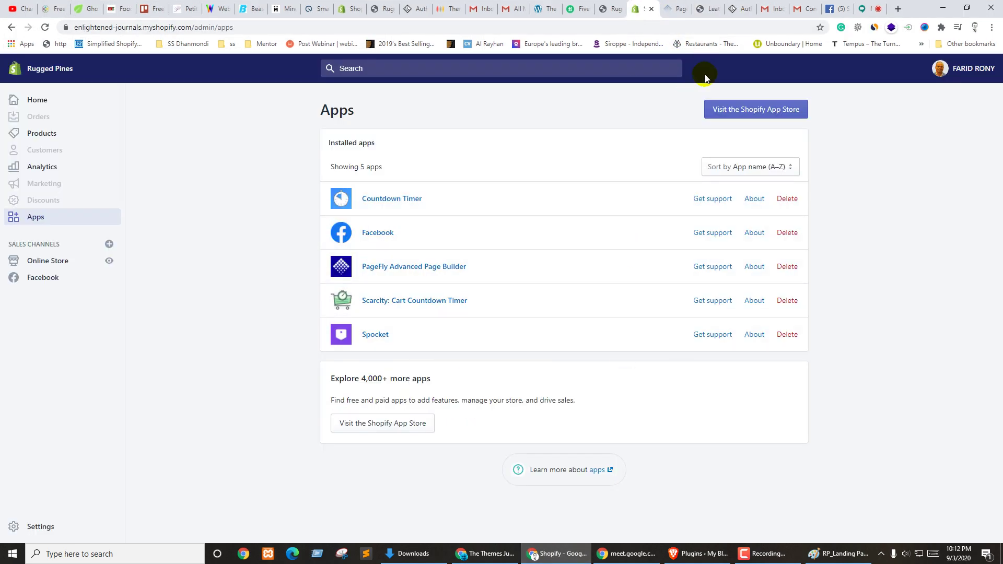
# Step: Compare the supplier's Leather Journal page with the live Rugged Pines product page and check its entry among the PageFly product pages
pyautogui.hotkey('ctrl', 'Tab')
pyautogui.hotkey('ctrl', 'Tab')
pyautogui.hotkey('ctrl', 'Tab')
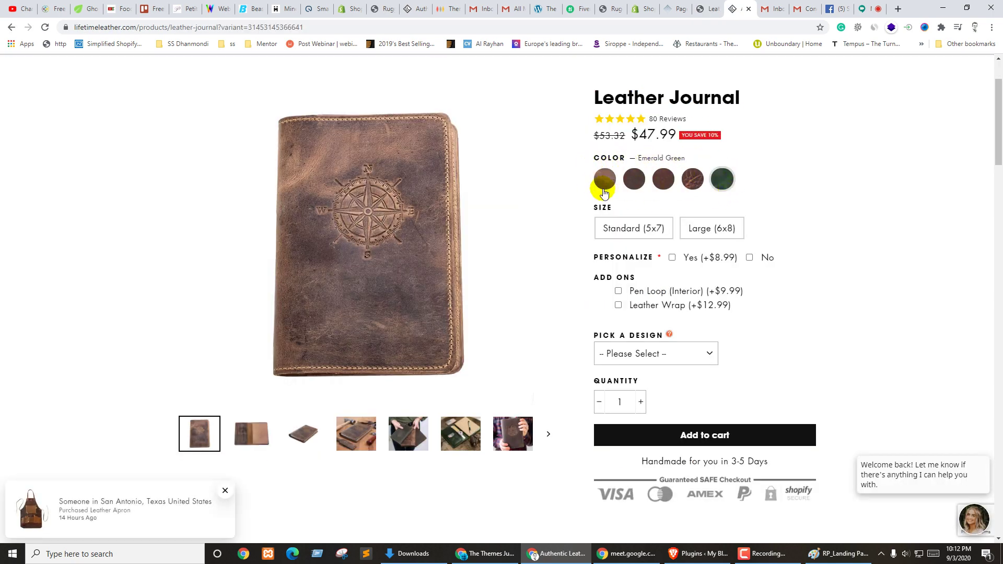
pyautogui.hotkey('ctrl', 'shift', 'Tab')
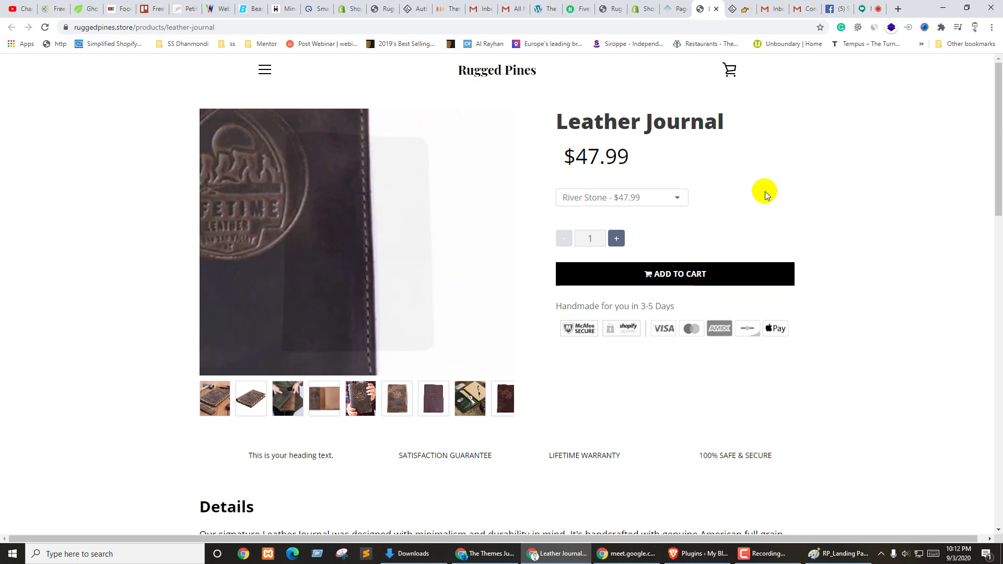
pyautogui.click(790, 184)
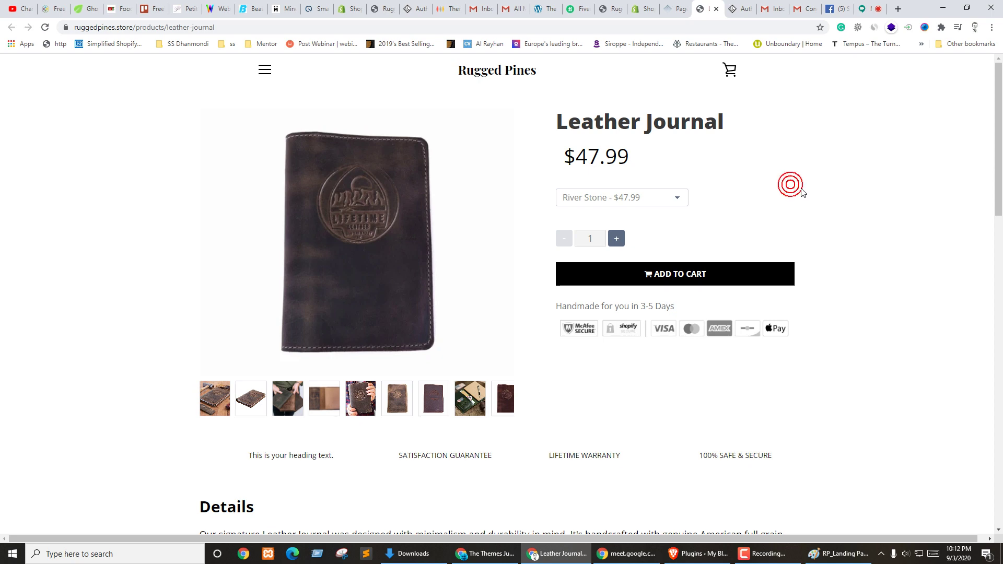
pyautogui.hotkey('ctrl', 'shift', 'Tab')
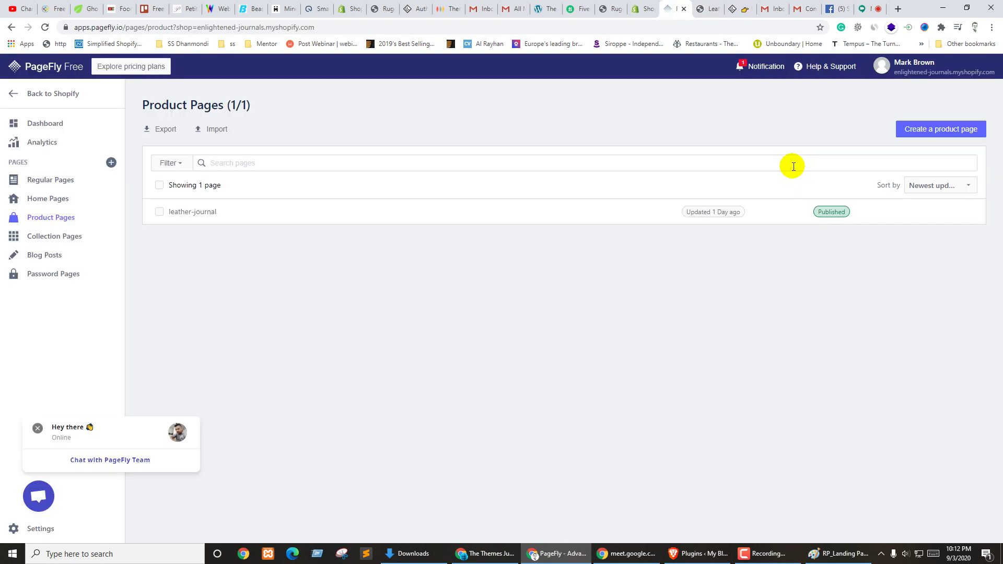
pyautogui.hotkey('ctrl', 'Tab')
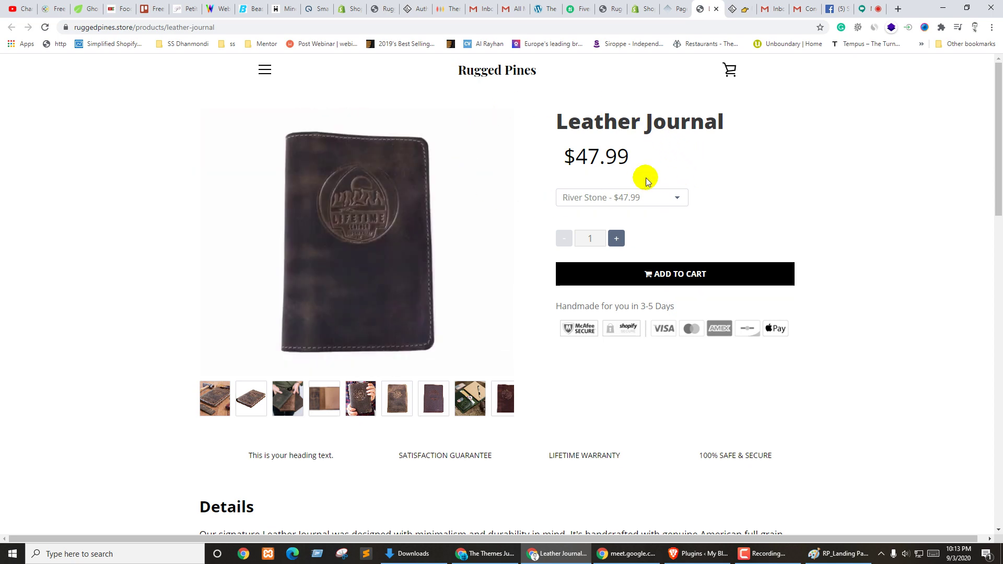
# Step: Review the Fiverr order page, expanding the buyer's requirements and reading through the order messages and the delivered work
pyautogui.click(581, 7)
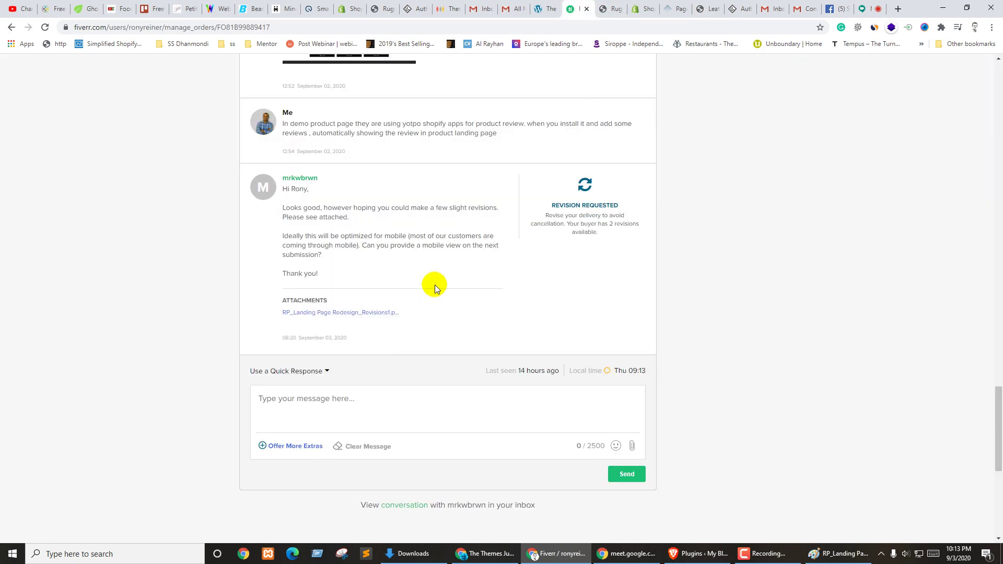
pyautogui.scroll(20, 540, 217)
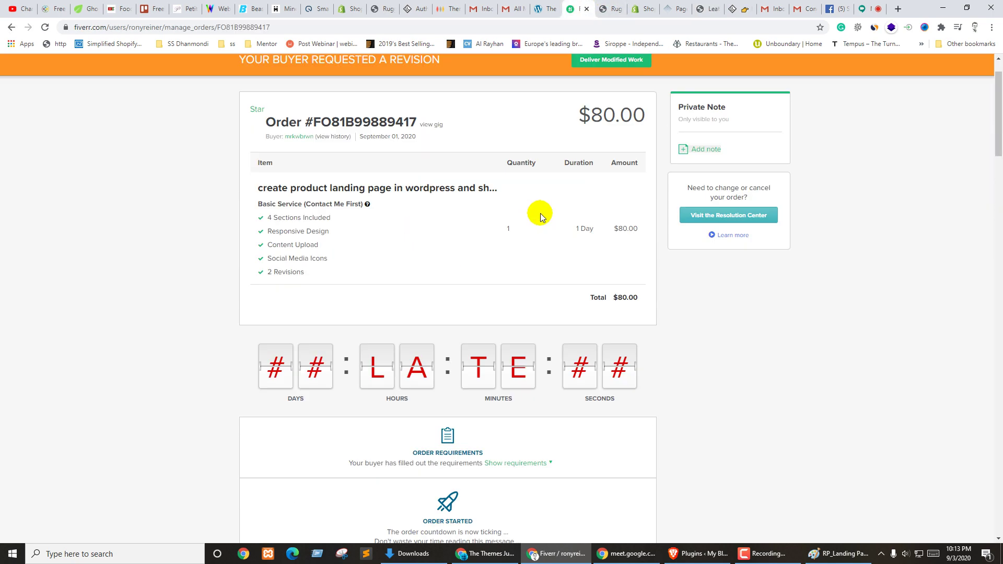
pyautogui.scroll(1, 543, 183)
pyautogui.scroll(-5, 557, 311)
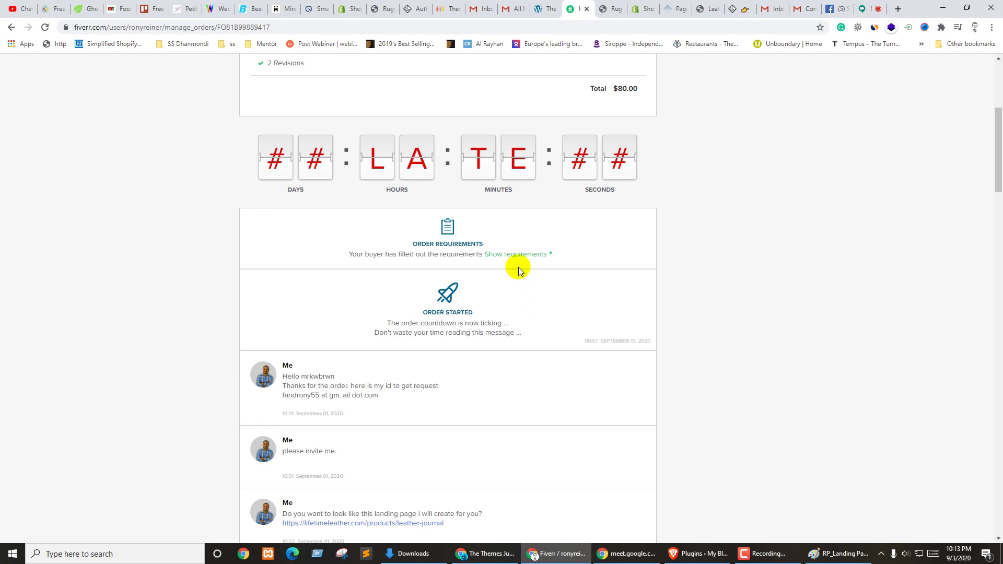
pyautogui.click(518, 256)
pyautogui.scroll(-7, 569, 303)
pyautogui.scroll(3, 569, 303)
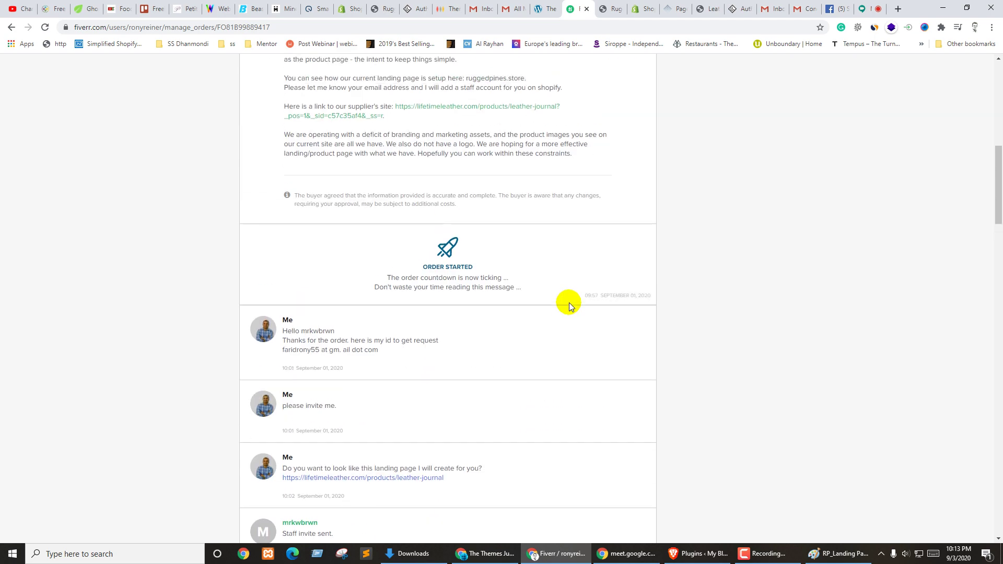
pyautogui.scroll(-15, 572, 301)
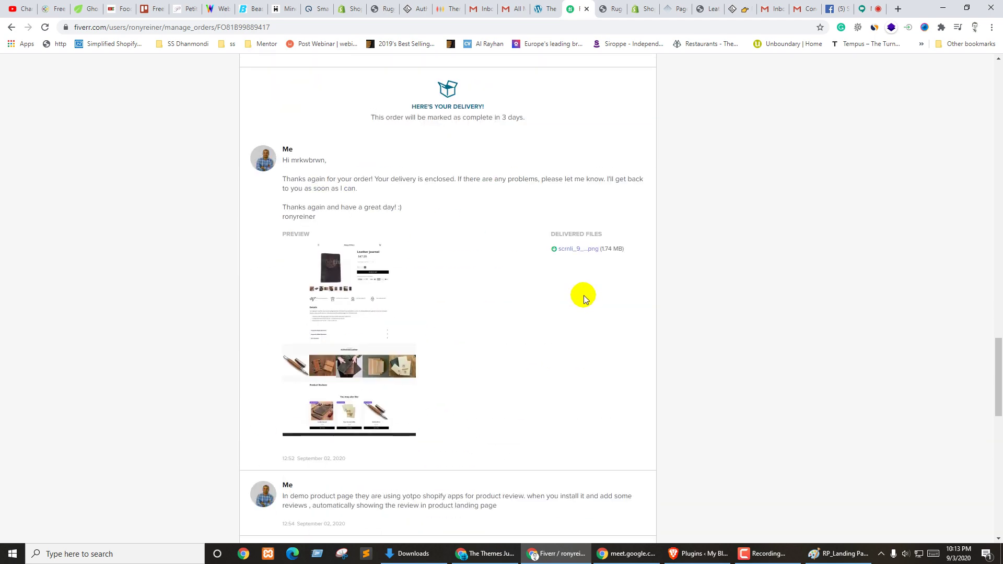
pyautogui.scroll(3, 584, 298)
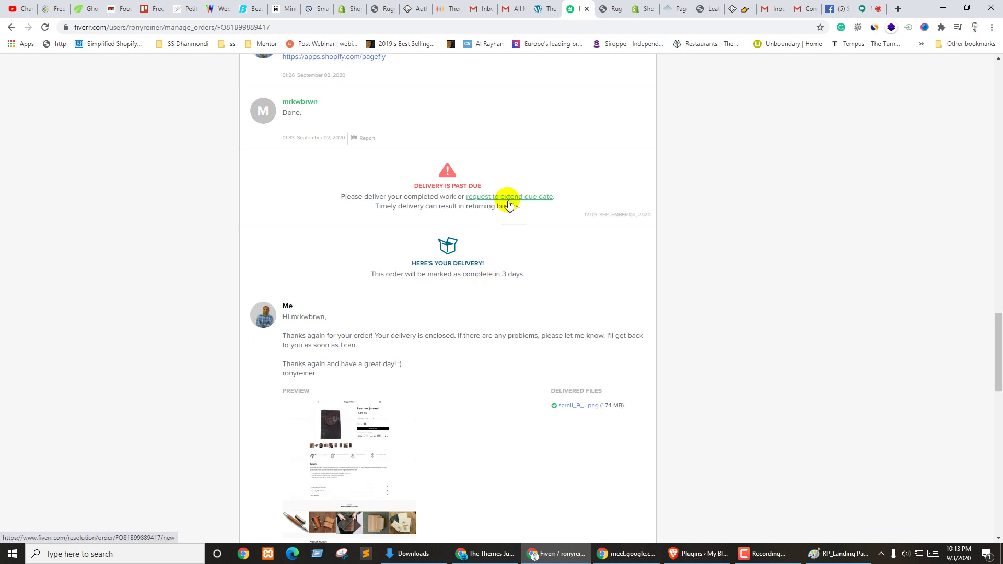
pyautogui.scroll(15, 508, 204)
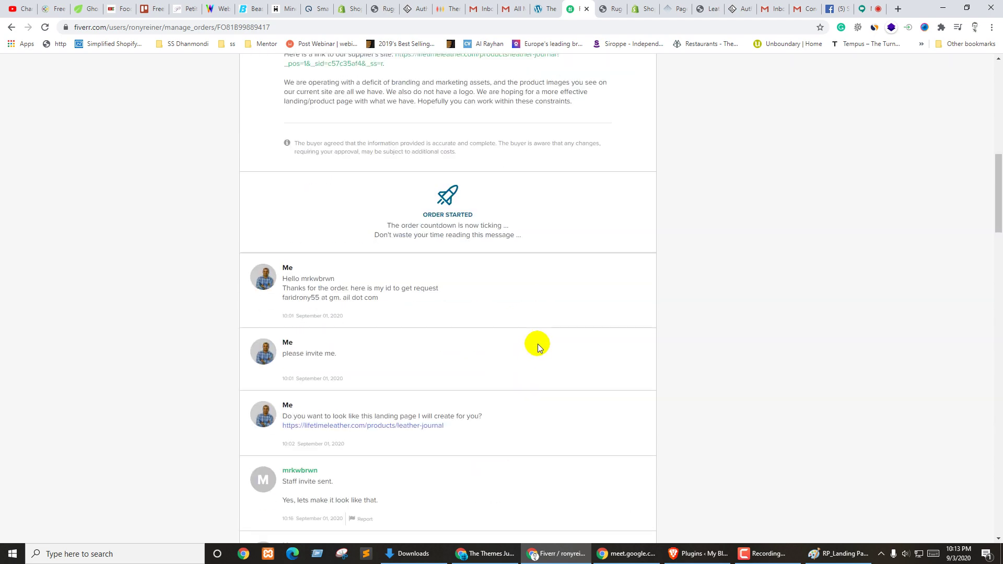
pyautogui.scroll(10, 538, 343)
# Step: From the Fiverr gigs list, preview the "create product landing page in wordpress and shopify" gig and highlight its Basic package price
pyautogui.click(346, 76)
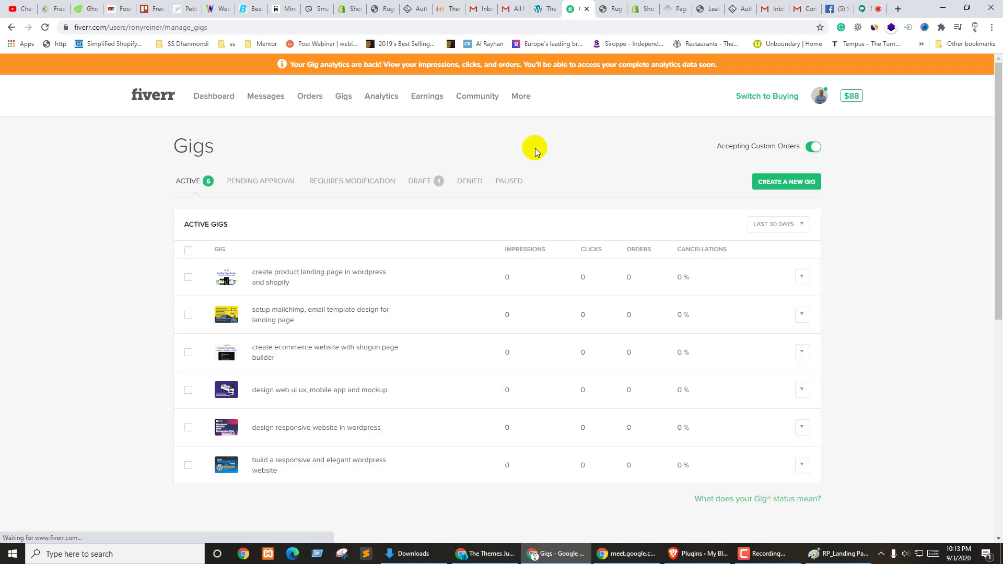
pyautogui.click(274, 281)
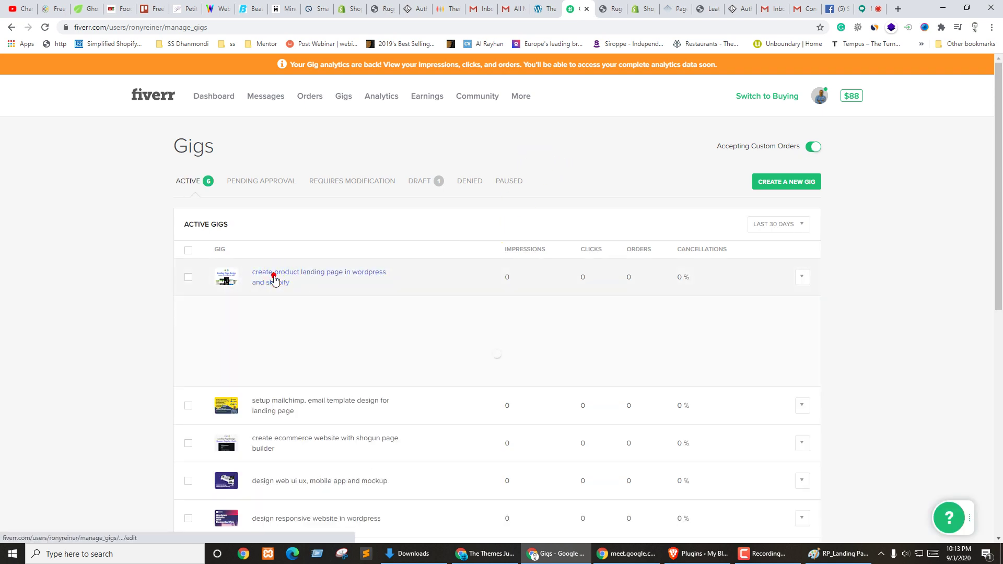
pyautogui.click(799, 280)
pyautogui.click(757, 282)
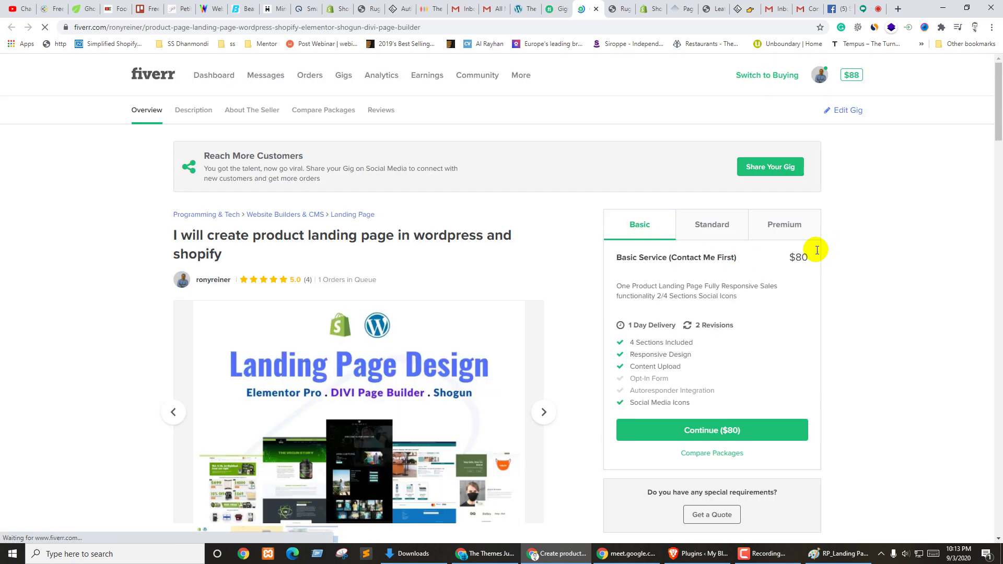
pyautogui.moveTo(789, 259)
pyautogui.mouseDown()
pyautogui.moveTo(822, 260)
pyautogui.moveTo(804, 257)
pyautogui.mouseUp()
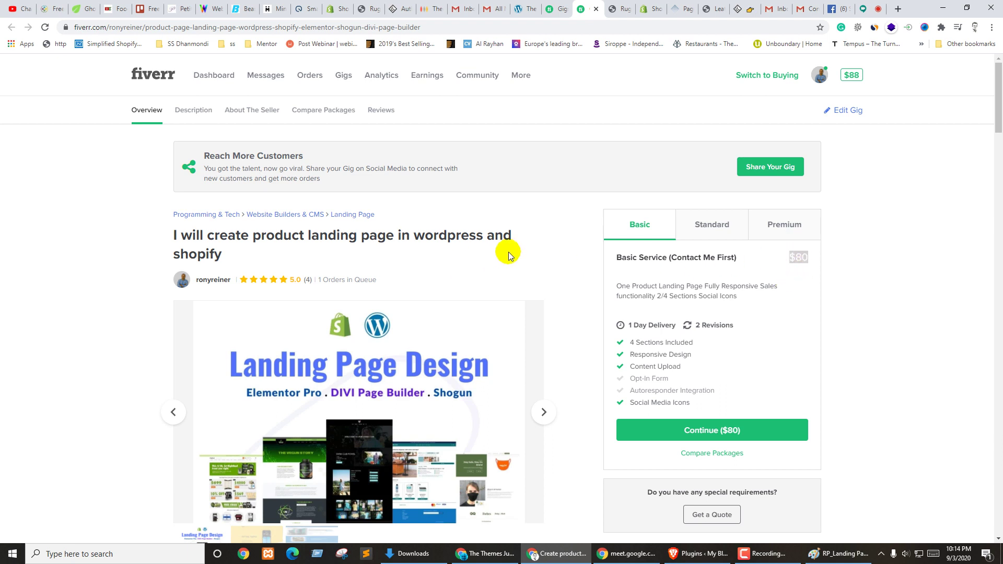
# Step: Show the Rugged Pines home page and its redesigned Leather Journal page, and return to the landing page gig's package details
pyautogui.click(621, 7)
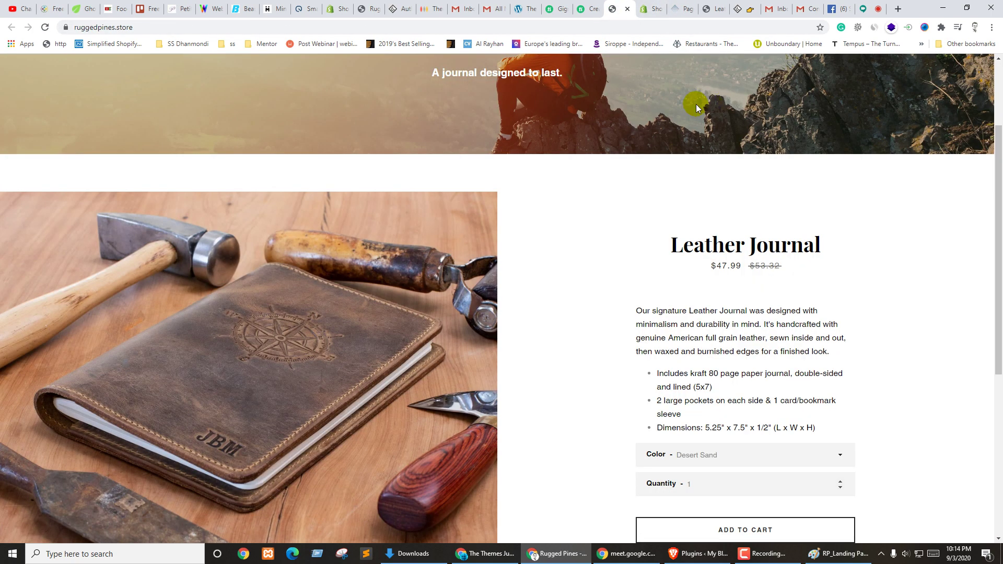
pyautogui.click(712, 8)
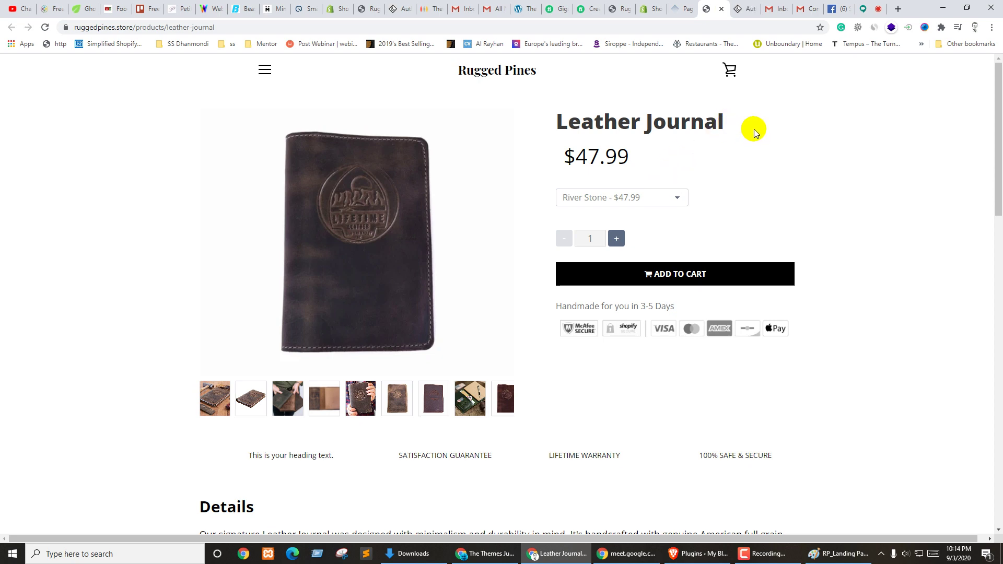
pyautogui.click(587, 6)
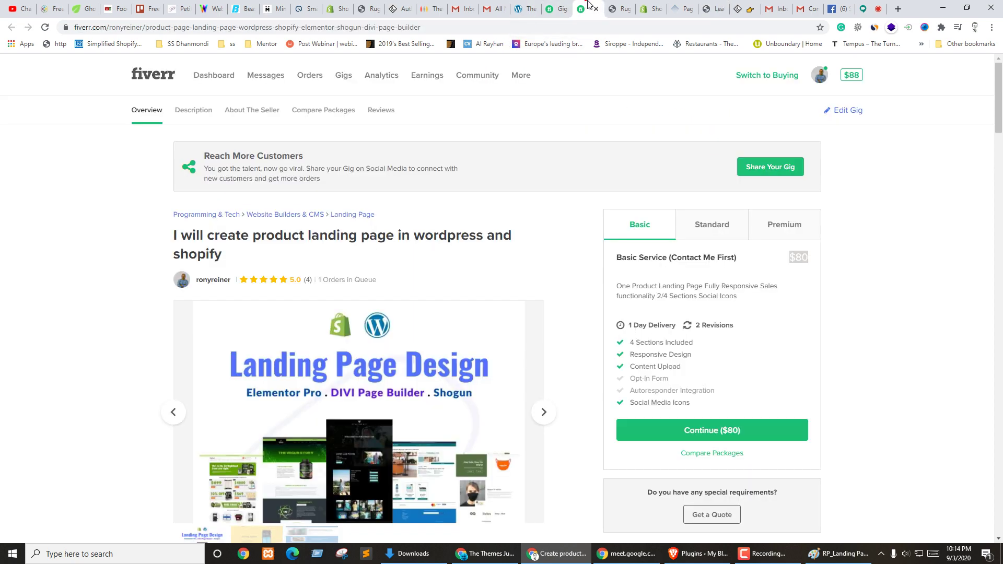
pyautogui.click(800, 309)
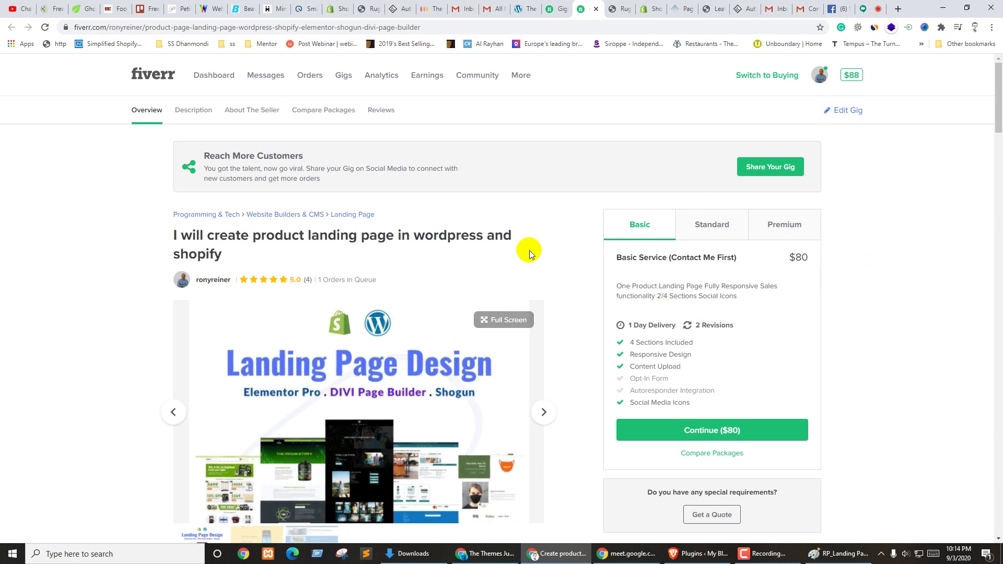
pyautogui.click(550, 217)
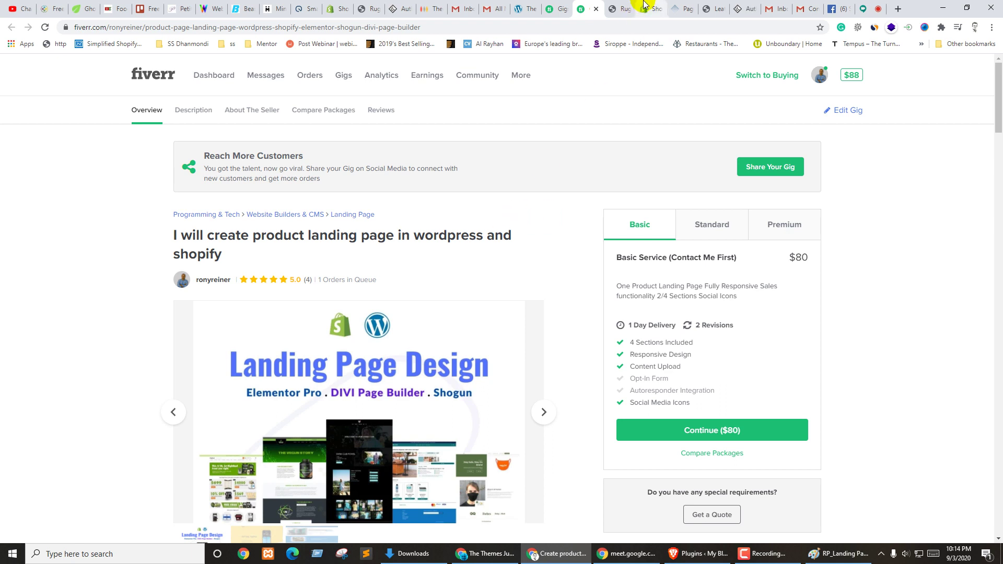
# Step: Return to the Fiverr gigs list and open the order from the notification about the buyer's requested change
pyautogui.click(557, 6)
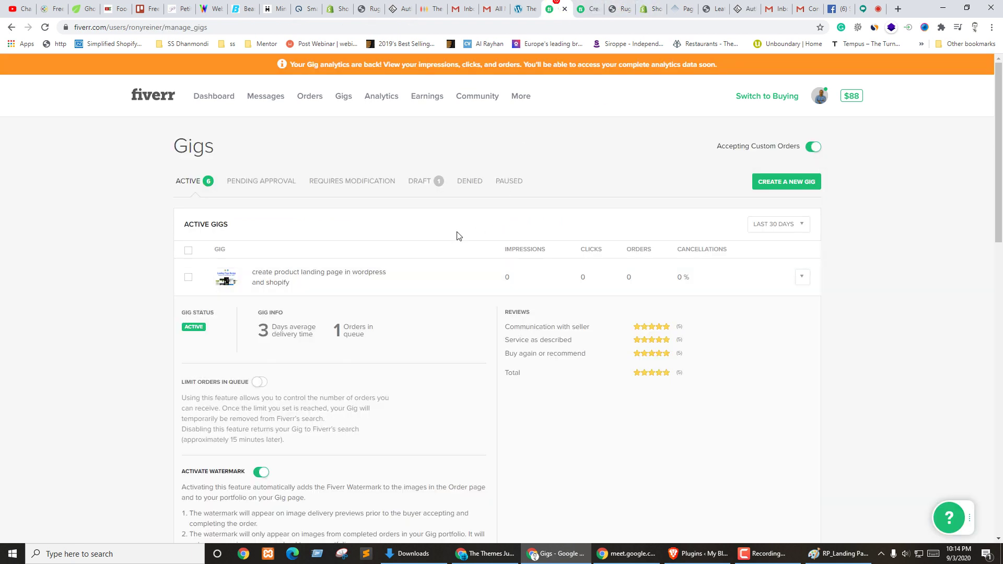
pyautogui.click(269, 99)
pyautogui.click(311, 129)
pyautogui.click(231, 128)
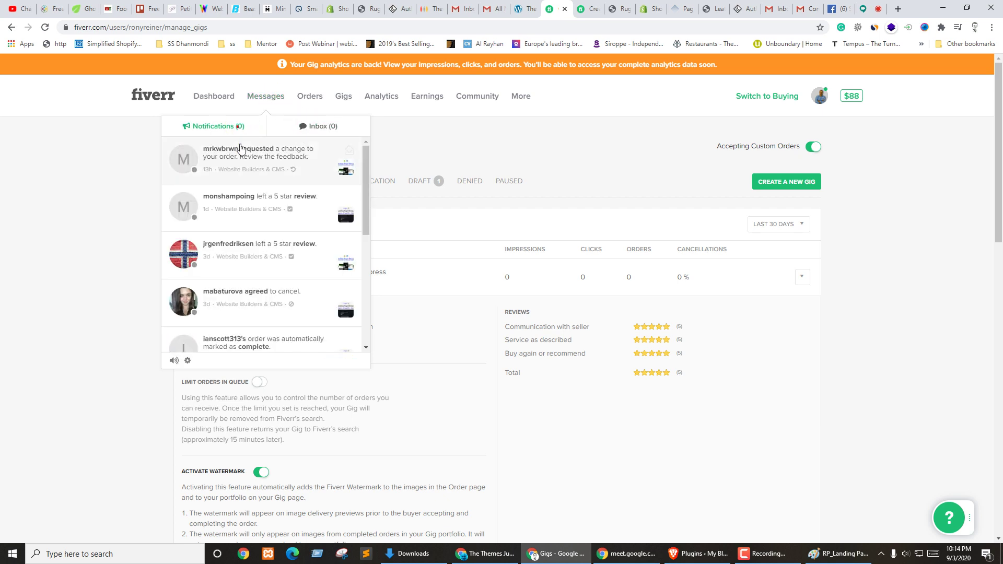
pyautogui.click(239, 151)
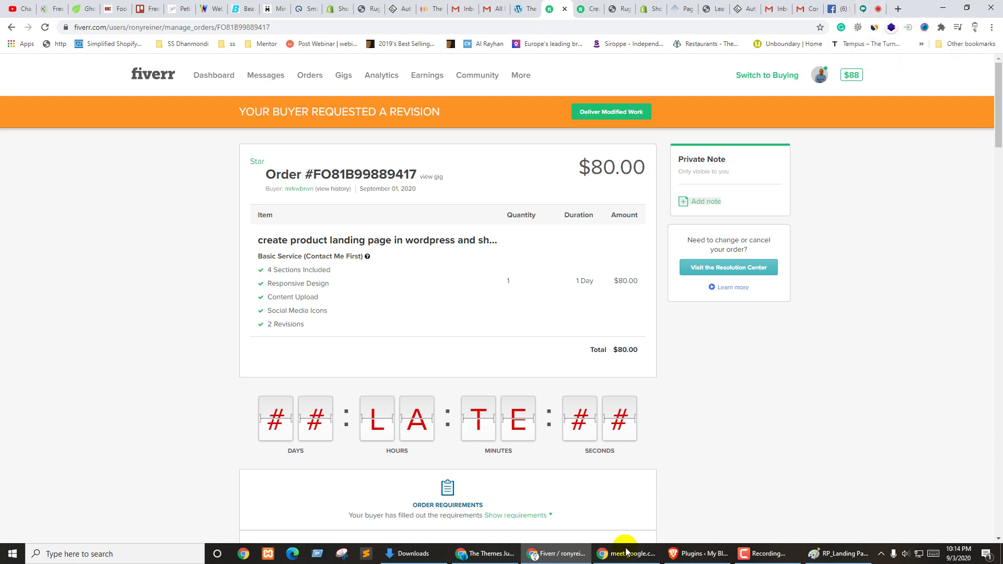
# Step: Switch to the My Blog WordPress admin in Brave and bring up the list of all pages, checking the posts list as well
pyautogui.click(694, 555)
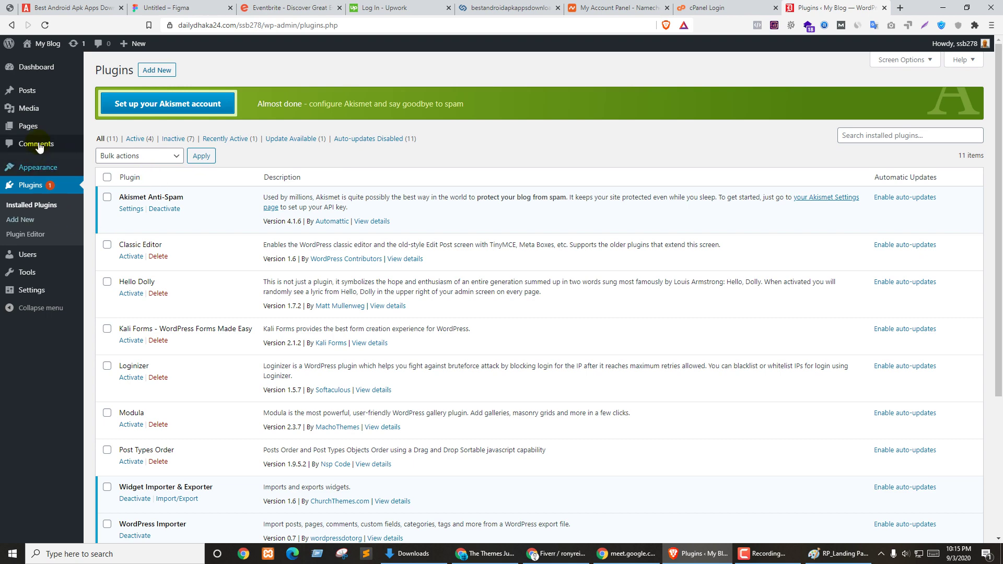
pyautogui.click(27, 127)
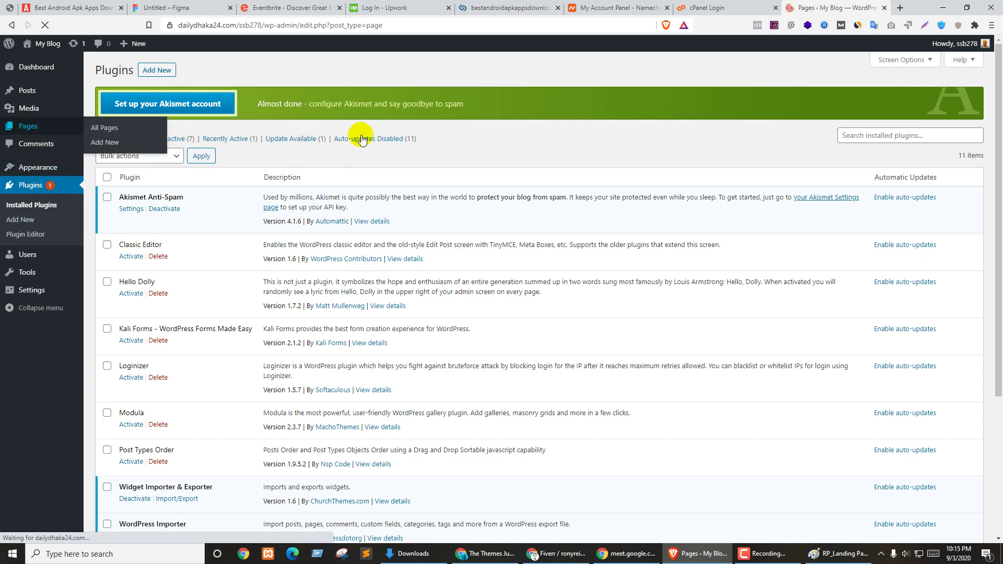
pyautogui.scroll(-5, 229, 324)
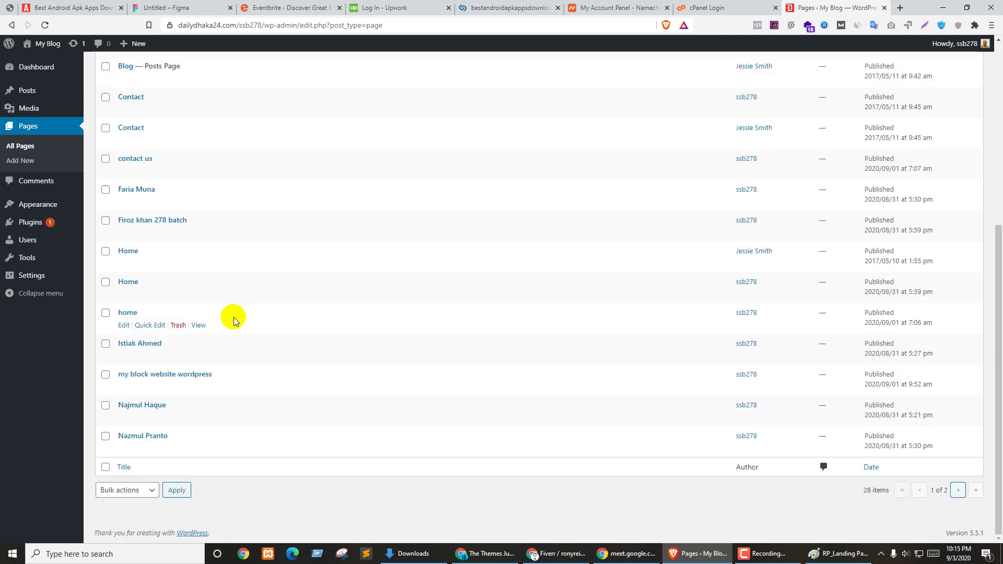
pyautogui.scroll(5, 233, 315)
pyautogui.click(12, 88)
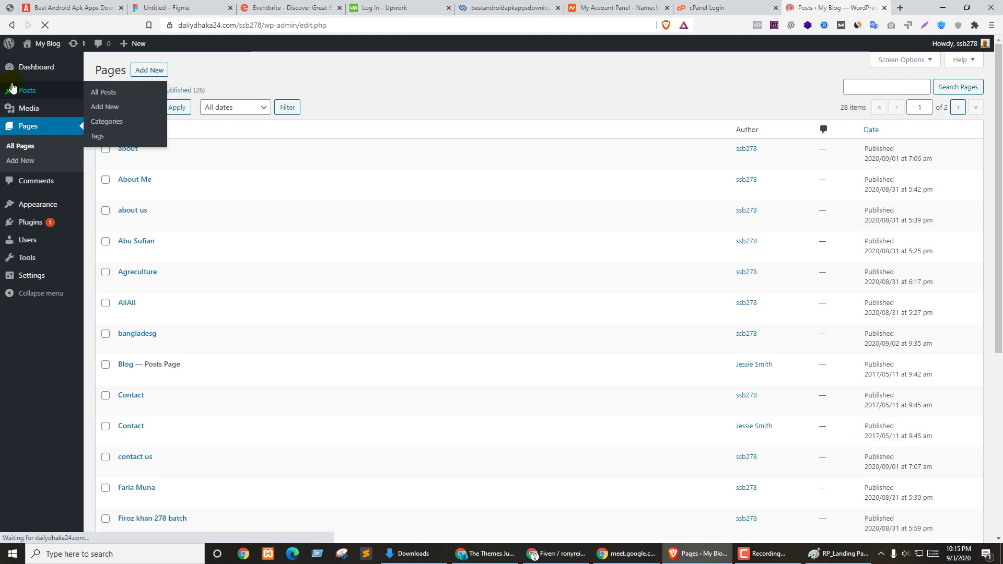
pyautogui.click(21, 195)
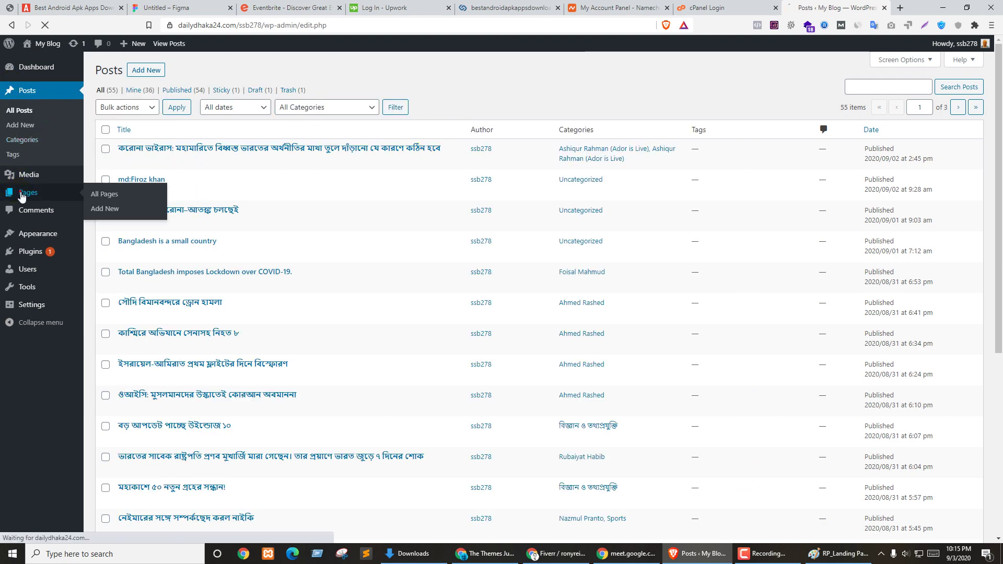
# Step: Select every page on the first screen of the Pages list and move them to the Trash in bulk
pyautogui.click(107, 131)
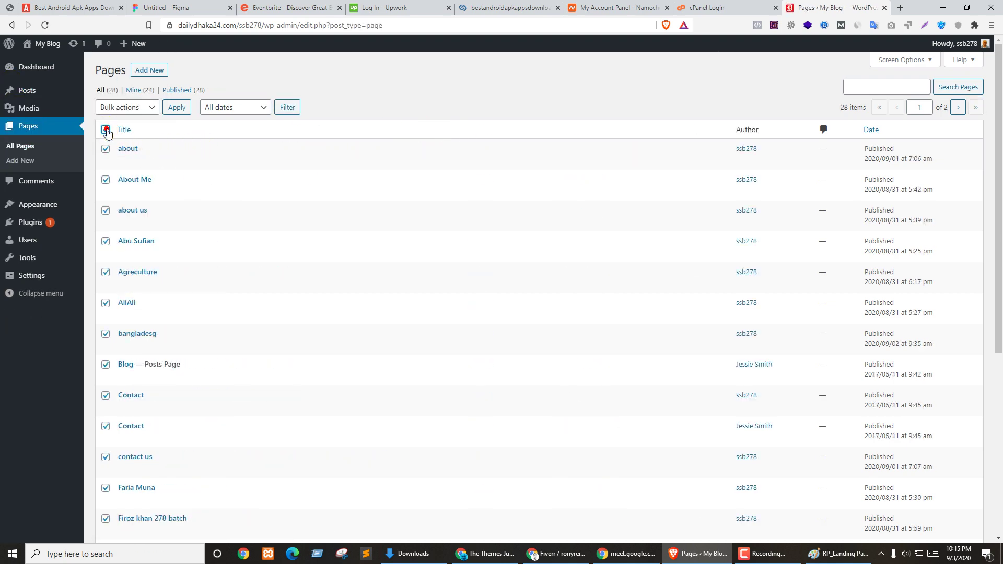
pyautogui.click(121, 107)
pyautogui.click(128, 139)
pyautogui.click(176, 109)
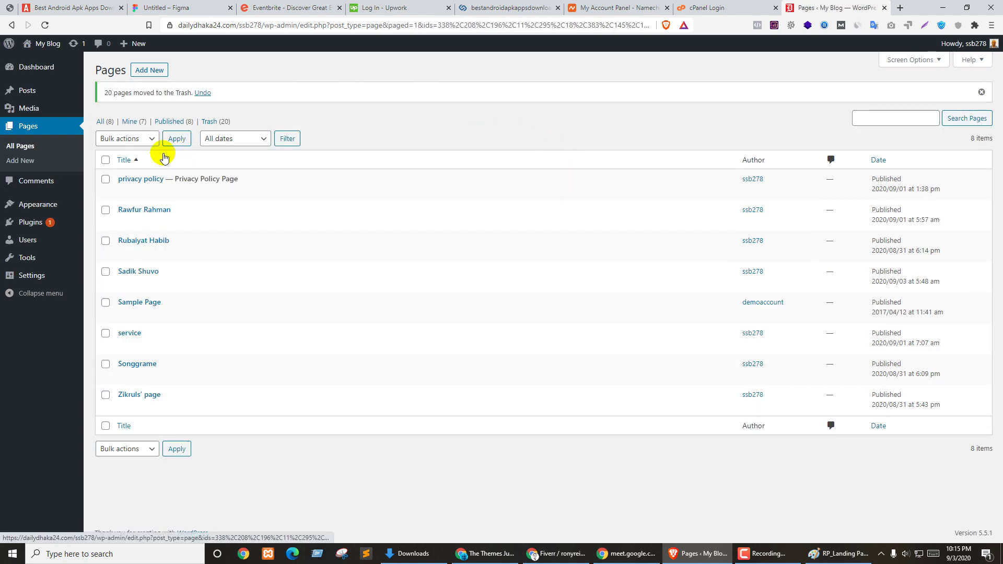
# Step: Select all the remaining pages, from privacy policy down, and move them to the Trash as well
pyautogui.click(106, 161)
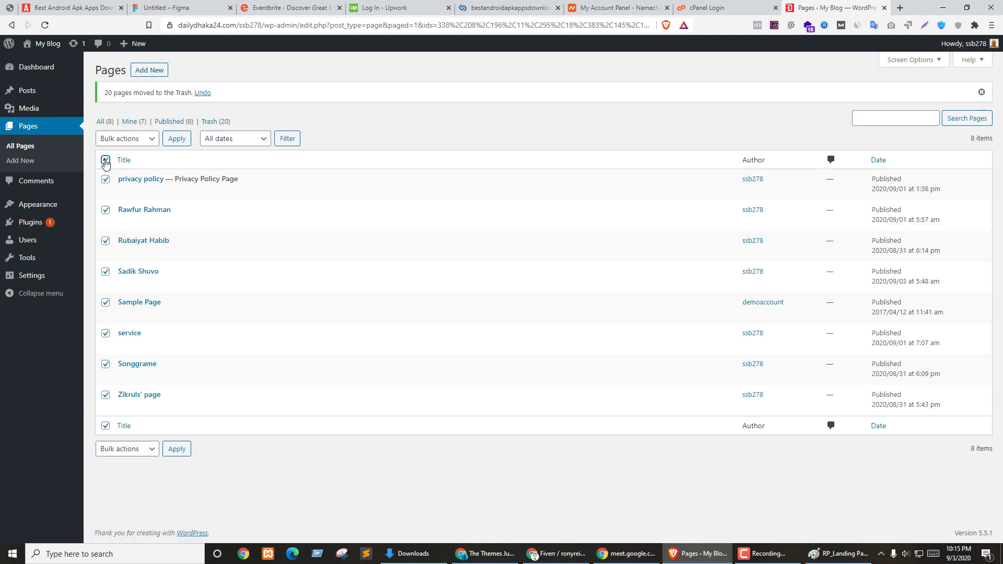
pyautogui.click(121, 139)
pyautogui.click(132, 173)
pyautogui.click(183, 139)
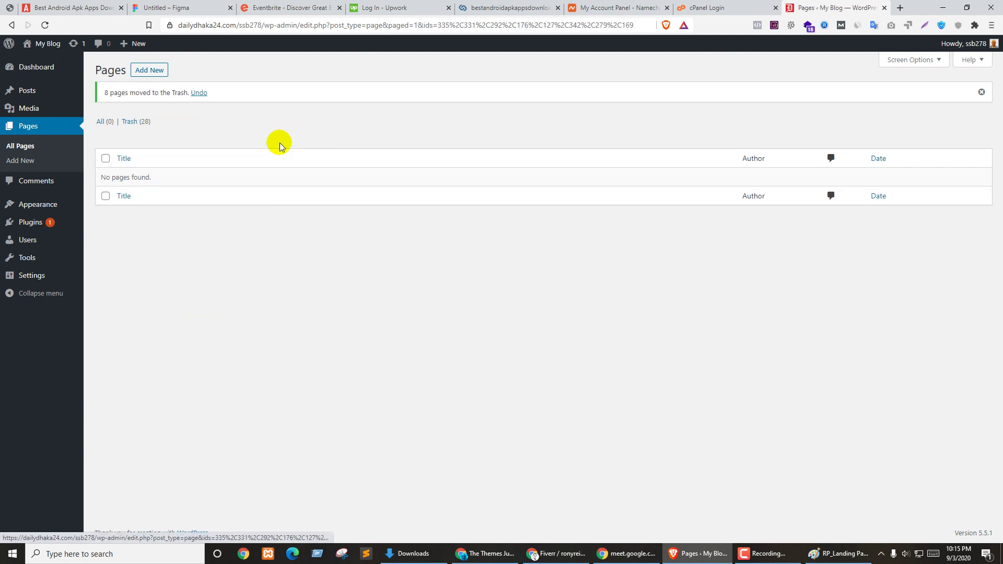
# Step: Open the trashed pages, select all those on the first screen and delete them permanently in bulk
pyautogui.click(130, 122)
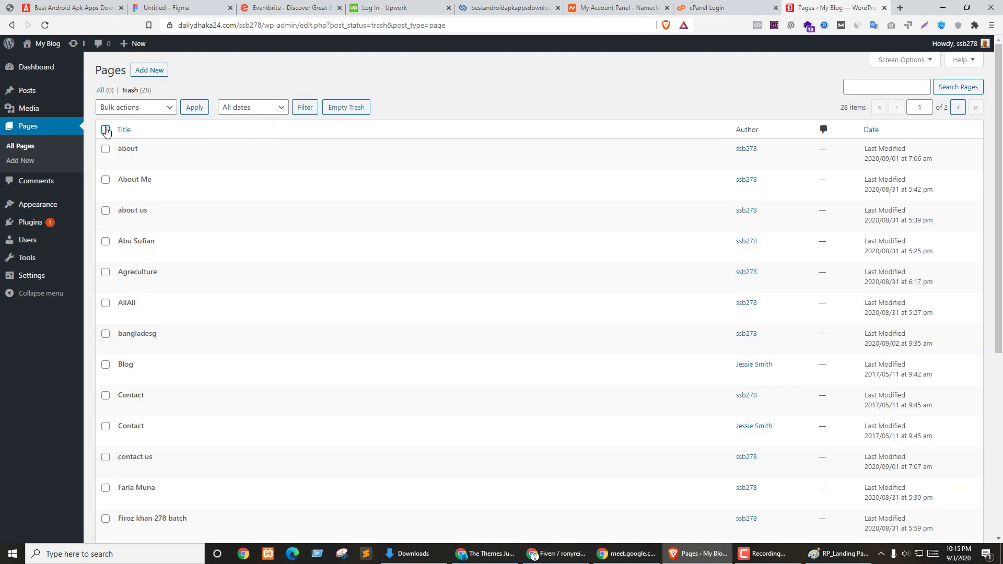
pyautogui.click(106, 130)
pyautogui.click(136, 107)
pyautogui.click(132, 139)
pyautogui.click(195, 108)
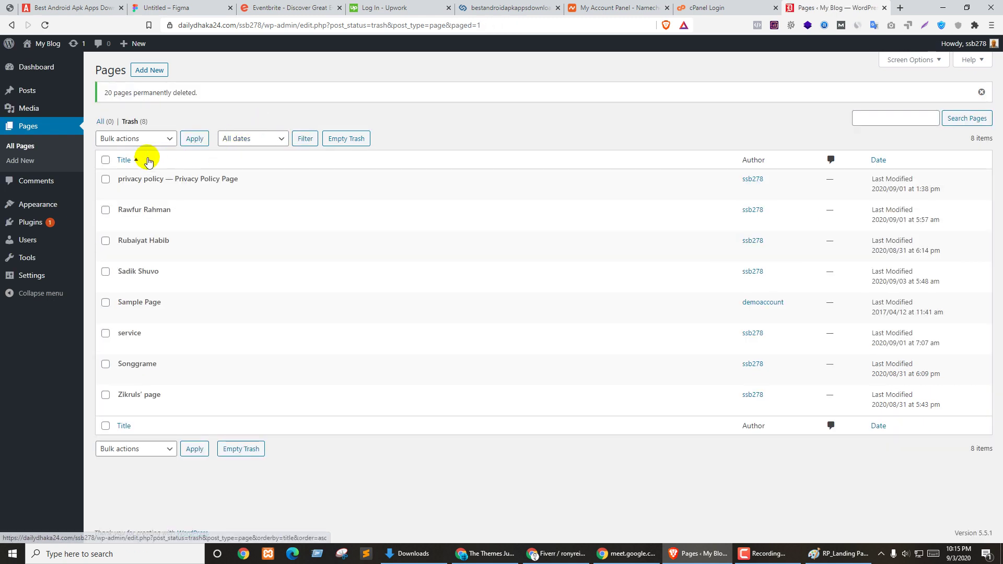
# Step: Select all the remaining trashed pages, from privacy policy down, and delete them permanently in bulk
pyautogui.click(105, 160)
pyautogui.click(134, 139)
pyautogui.click(153, 173)
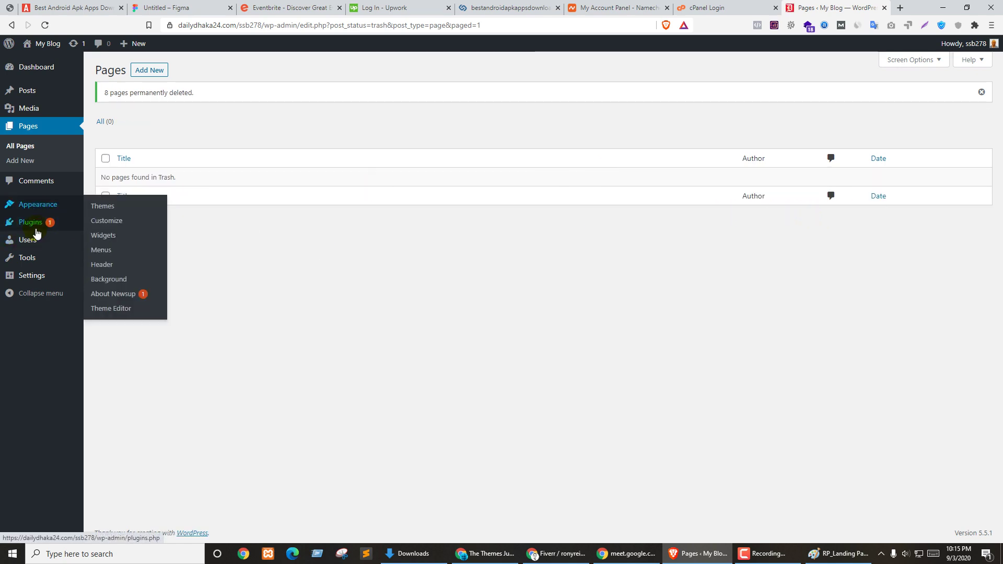
# Step: Bring up the installed plugins, select all of them and deactivate them in bulk
pyautogui.moveTo(69, 225)
pyautogui.click(114, 224)
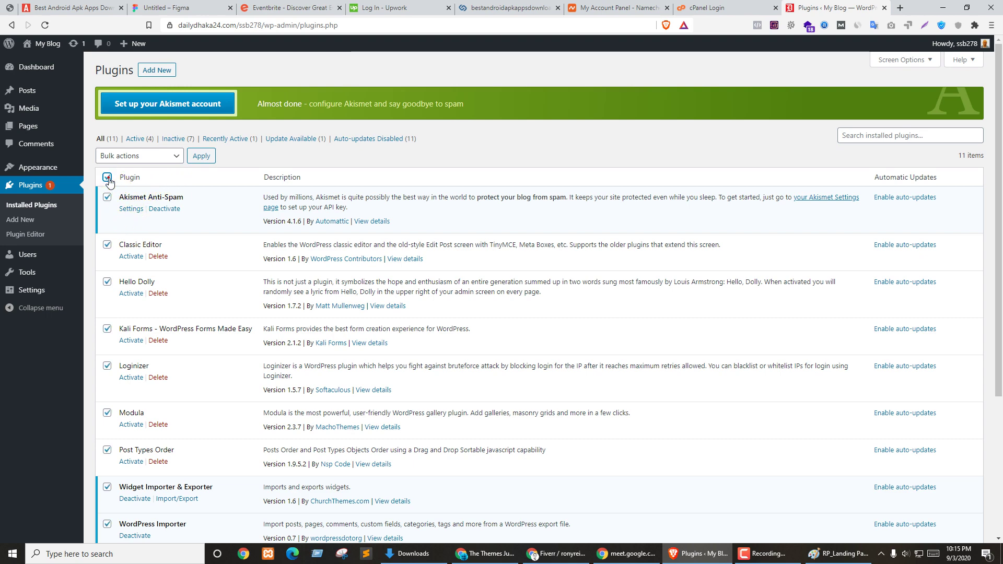
pyautogui.scroll(-4, 268, 320)
pyautogui.scroll(4, 269, 325)
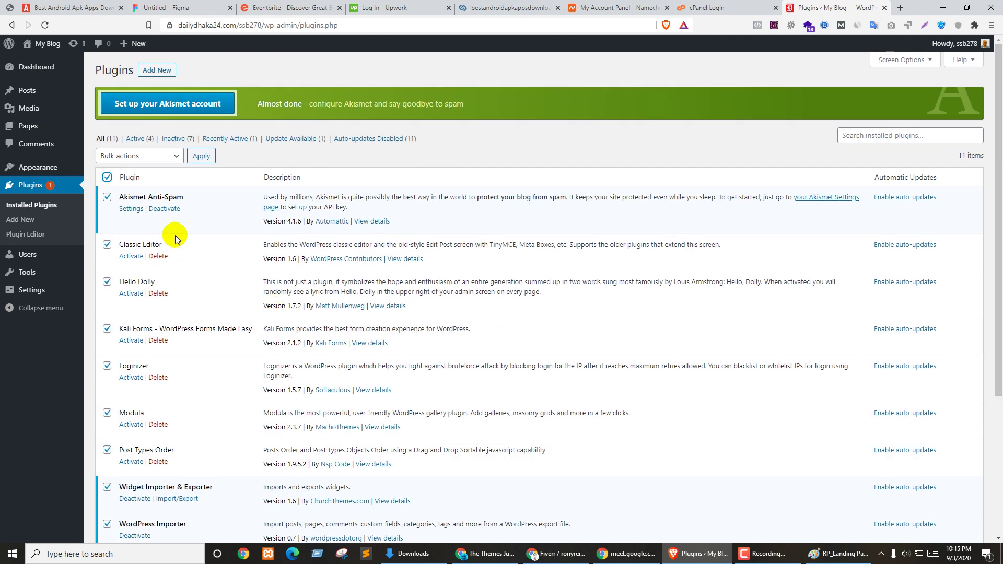
pyautogui.click(143, 157)
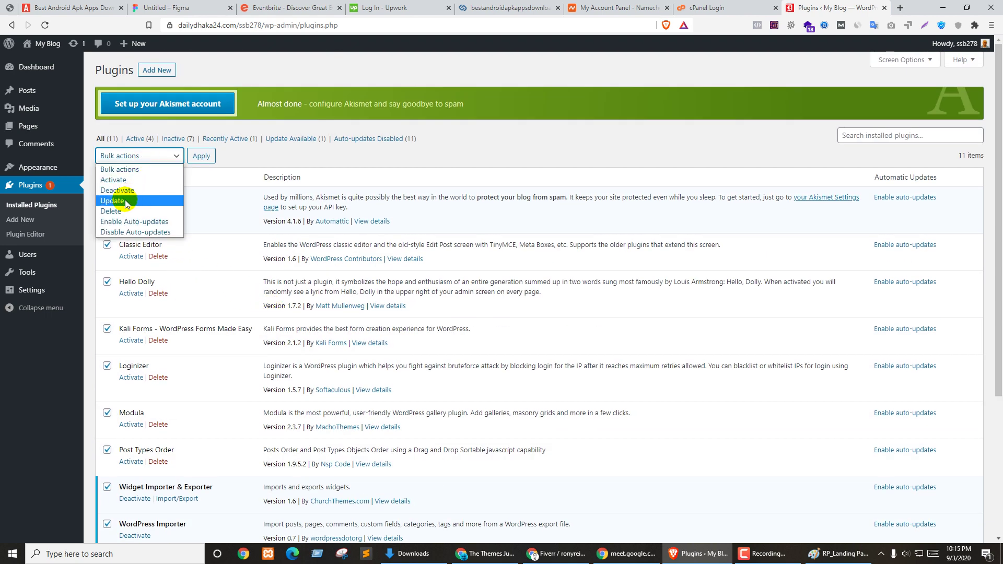
pyautogui.click(140, 191)
pyautogui.click(197, 160)
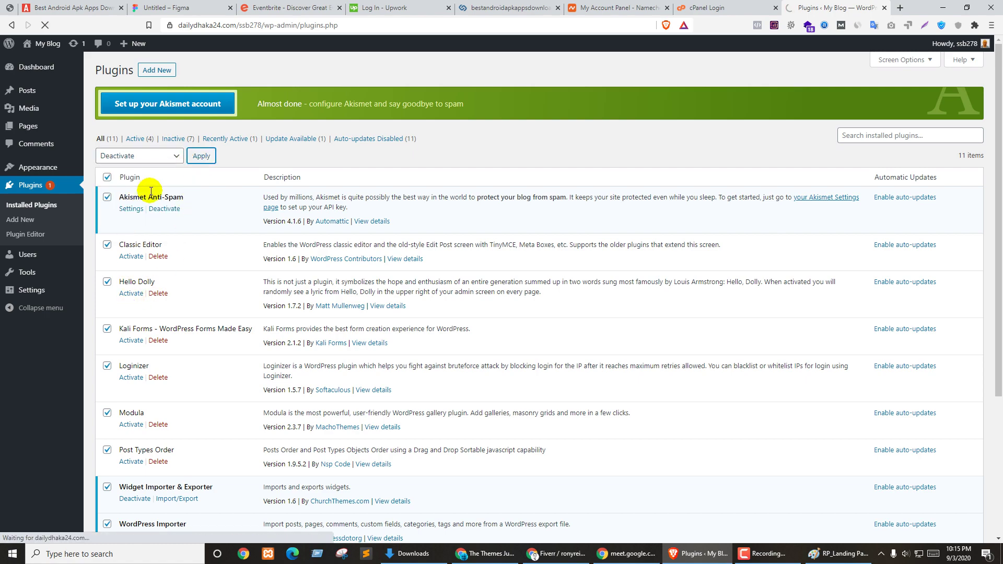
pyautogui.scroll(-3, 233, 197)
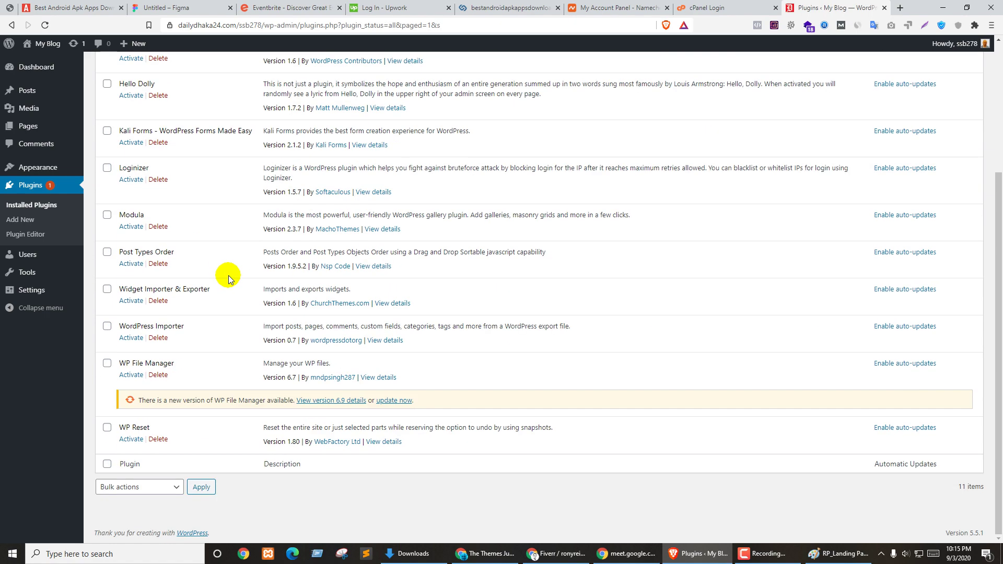
# Step: Delete every plugin except Classic Editor in bulk, confirming the deletion, and activate Classic Editor
pyautogui.scroll(3, 226, 273)
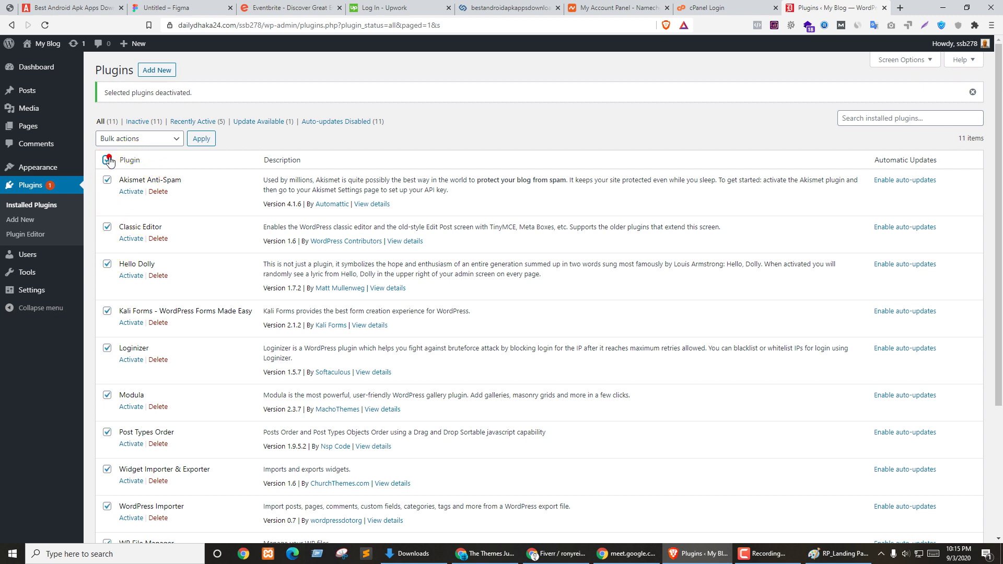
pyautogui.click(153, 140)
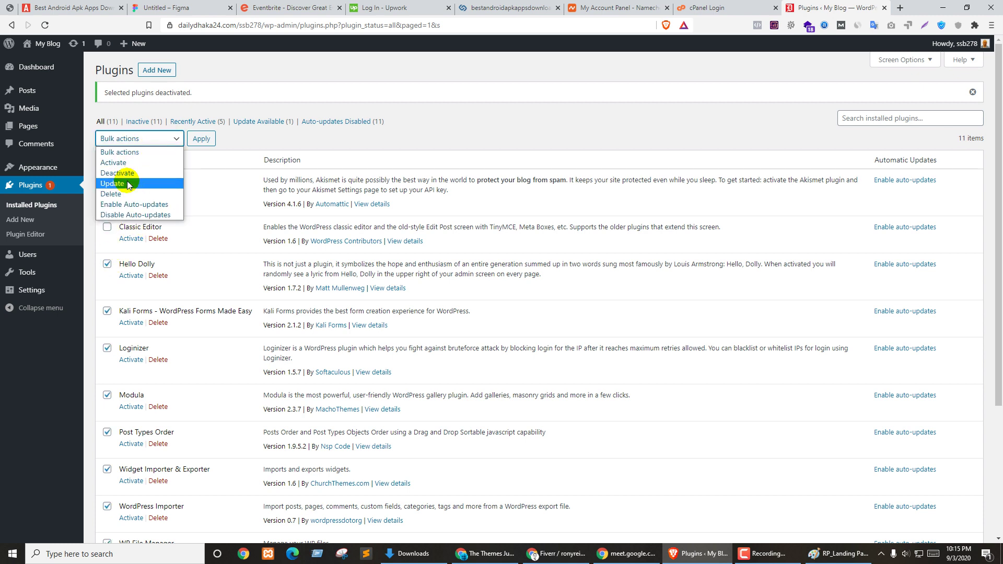
pyautogui.click(111, 194)
pyautogui.click(201, 139)
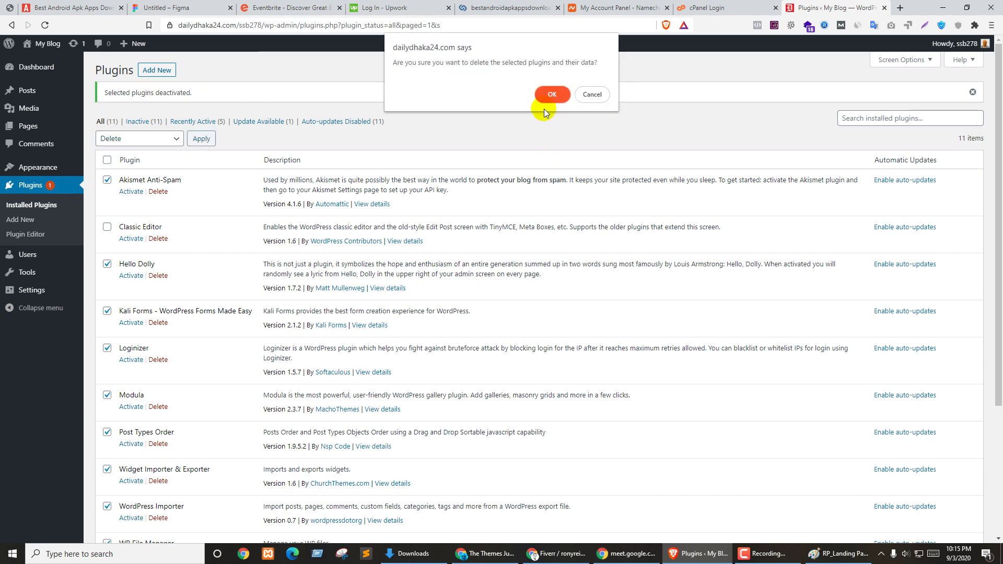
pyautogui.click(549, 95)
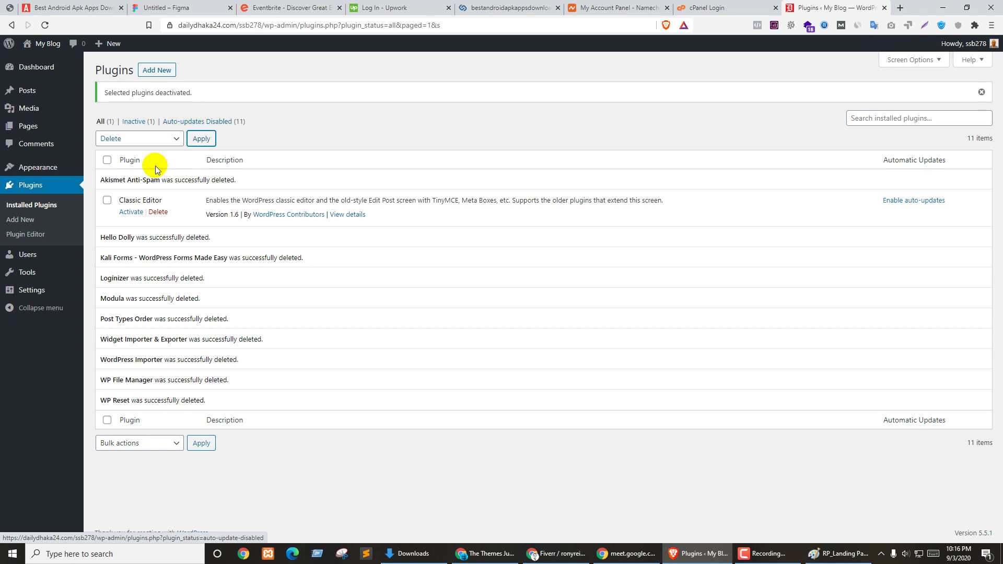
pyautogui.click(131, 213)
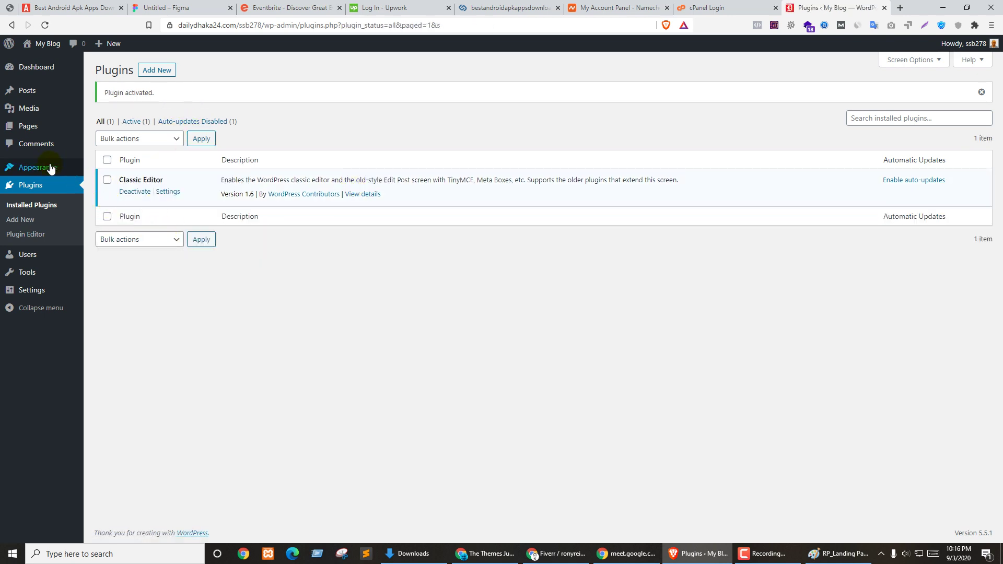
# Step: Open the installed themes list and check the Google Meet class chat in Chrome before returning to WordPress
pyautogui.moveTo(50, 168)
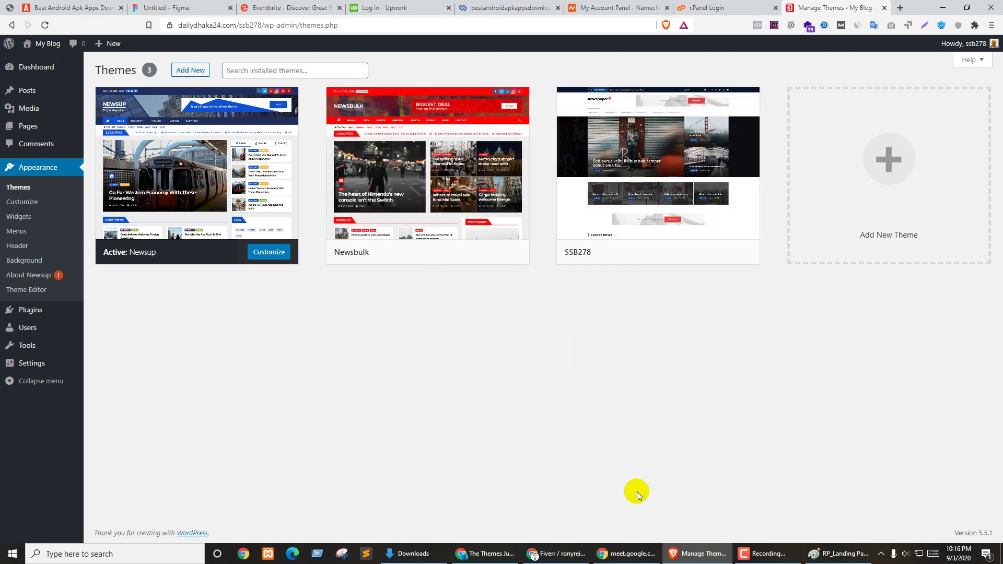
pyautogui.click(538, 560)
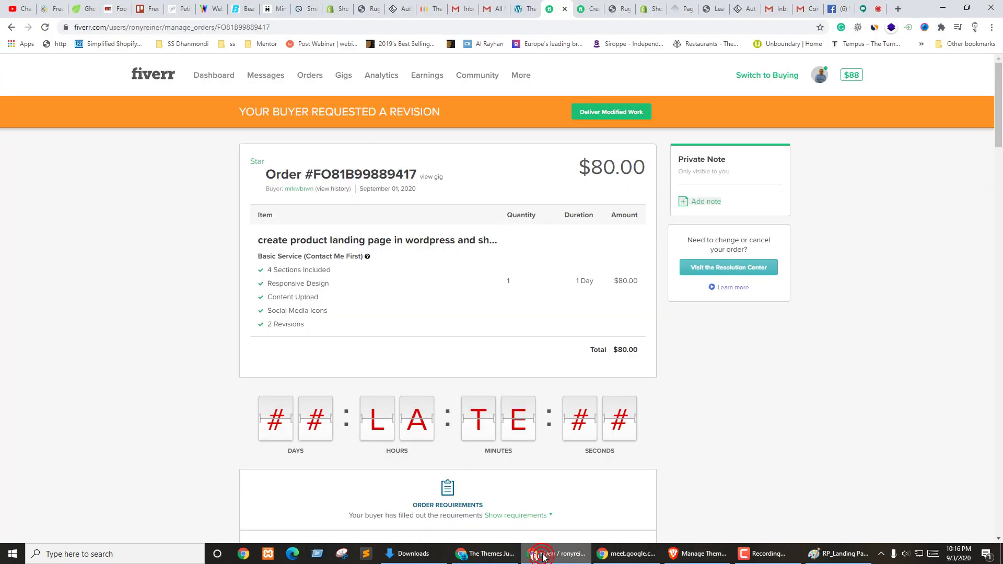
pyautogui.click(862, 9)
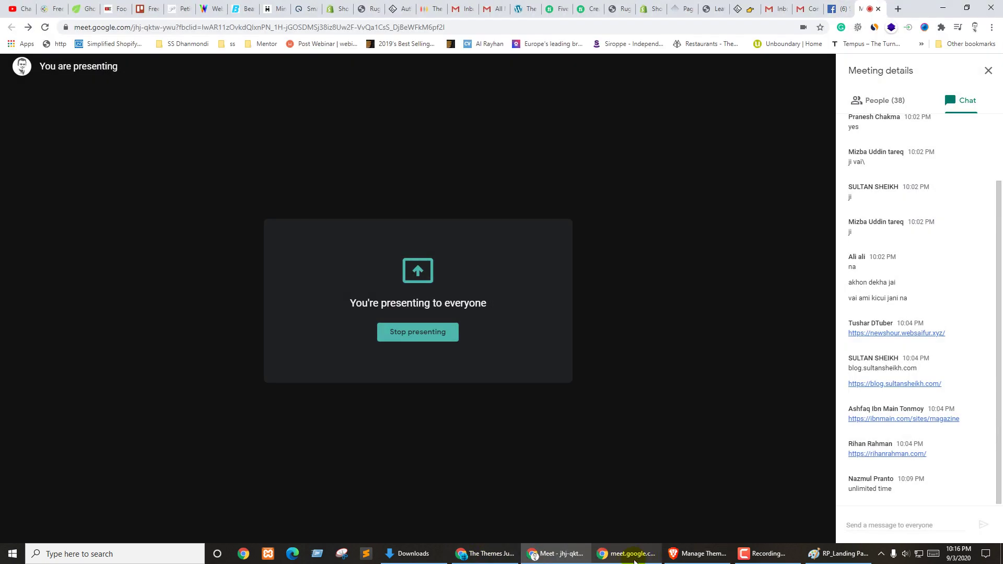
pyautogui.click(633, 558)
pyautogui.click(697, 554)
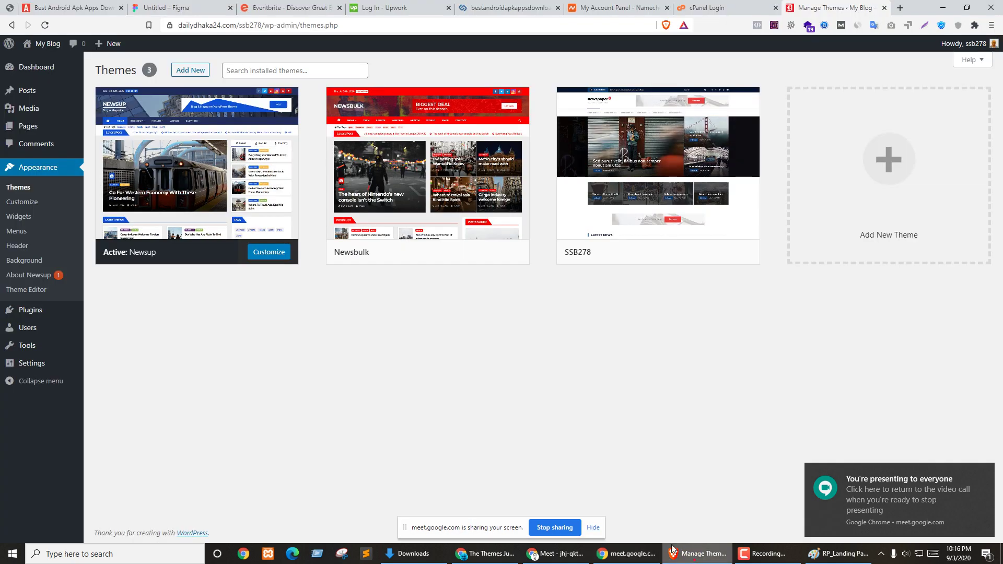
pyautogui.click(604, 548)
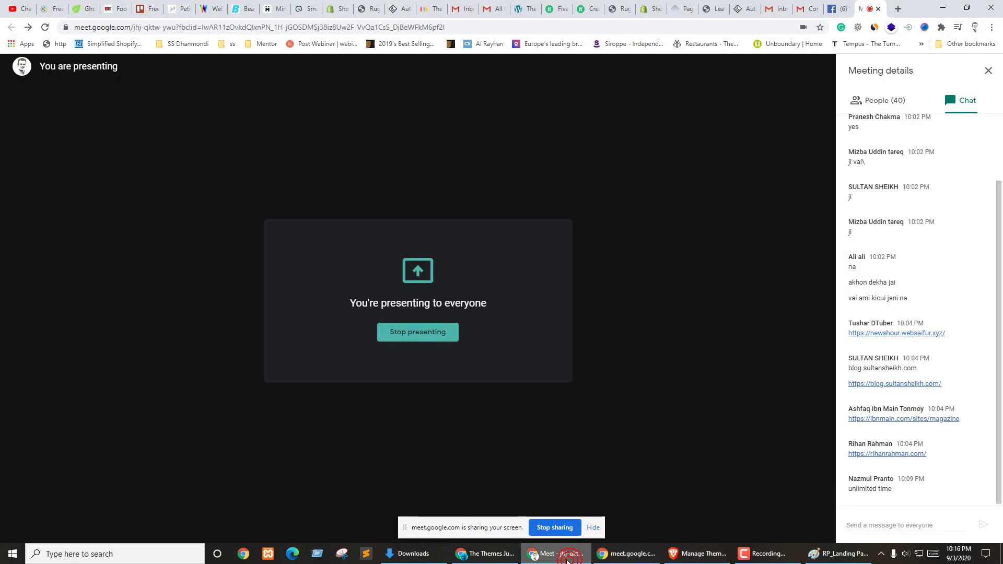
pyautogui.hotkey('alt', 'Tab')
pyautogui.click(473, 312)
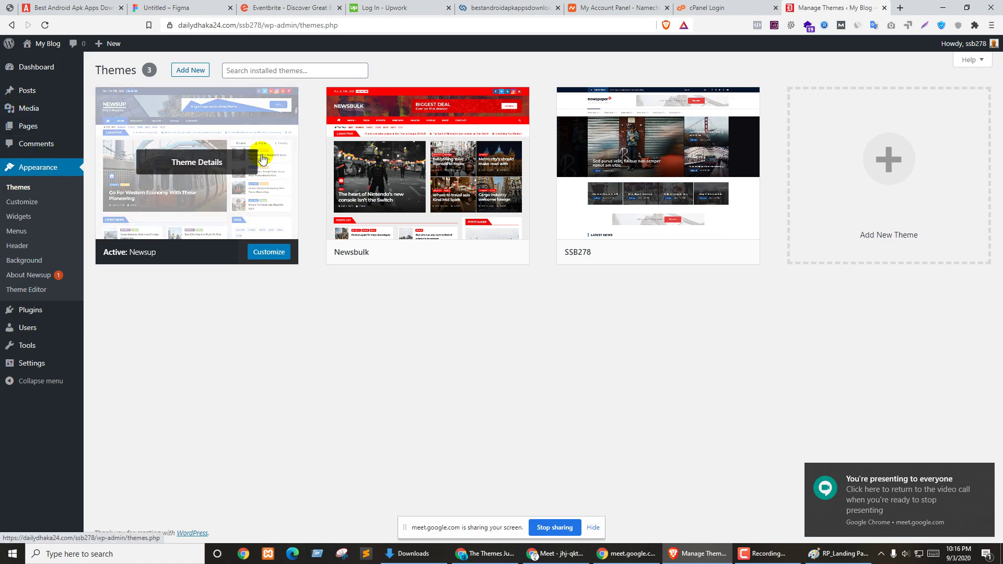
# Step: Look at the Newsup theme's details, and delete the inactive Newsbulk theme from its own details, confirming the deletion
pyautogui.click(244, 153)
pyautogui.click(908, 91)
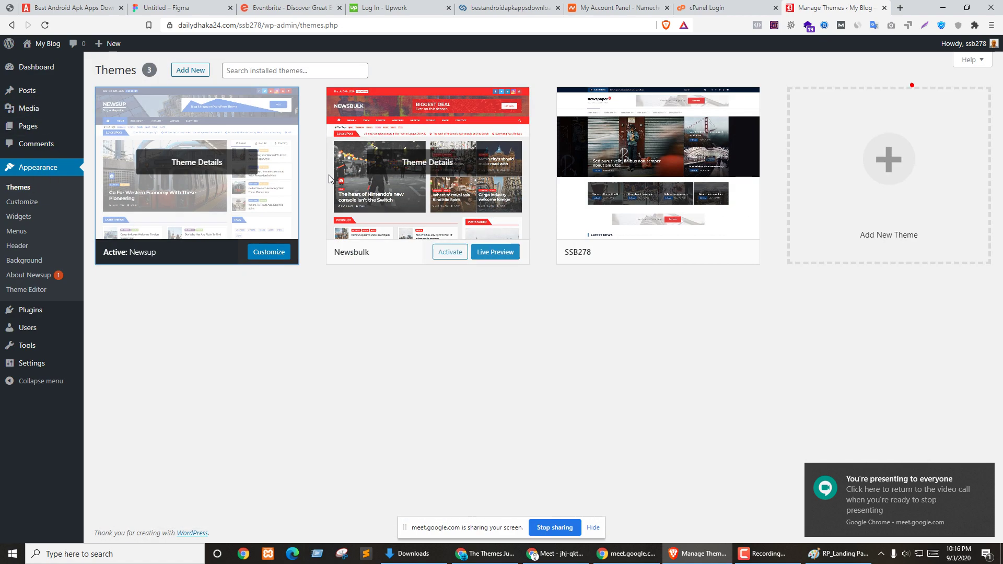
pyautogui.click(447, 176)
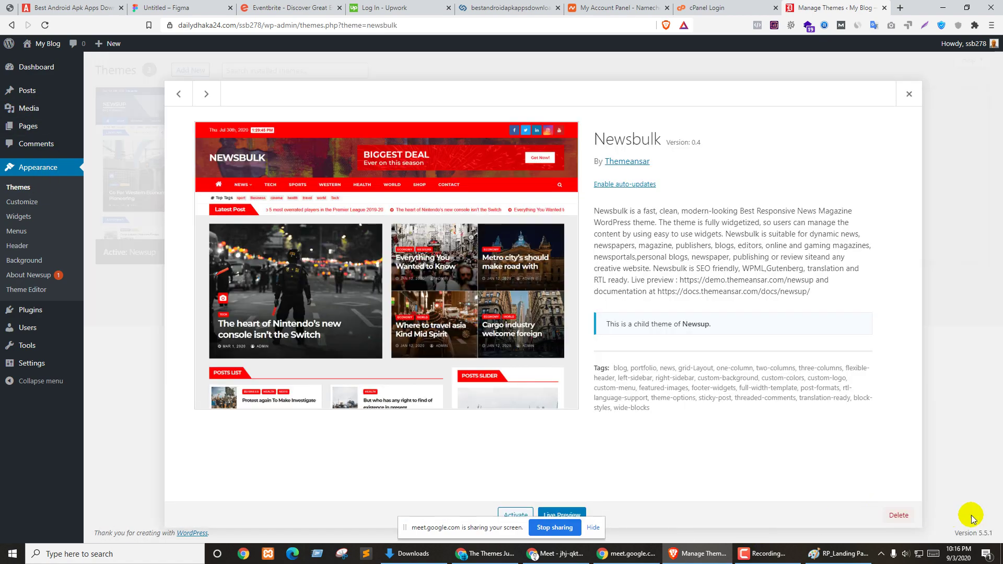
pyautogui.click(898, 515)
pyautogui.click(547, 107)
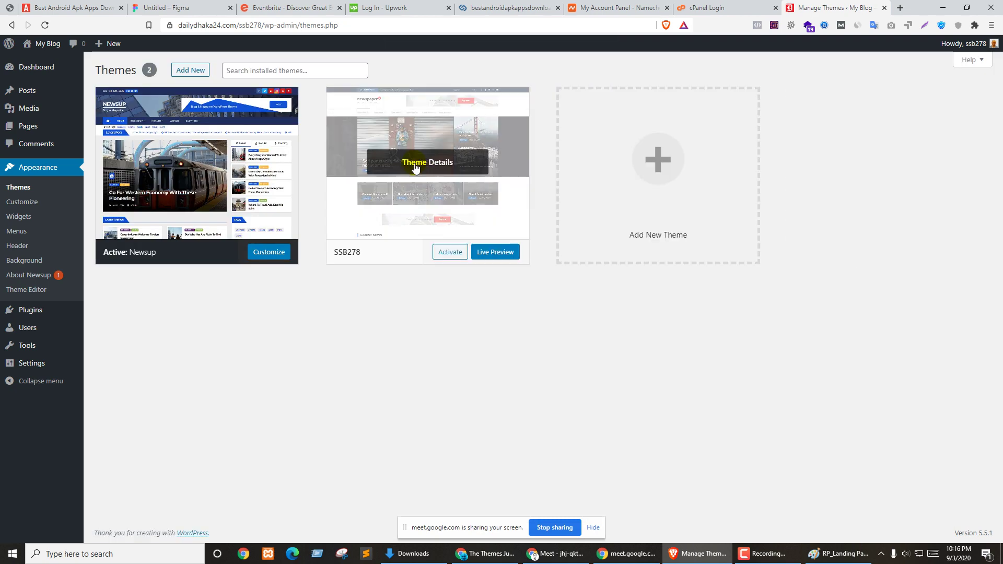
# Step: Open the details of the SSB278 theme and delete it, confirming the deletion
pyautogui.click(415, 168)
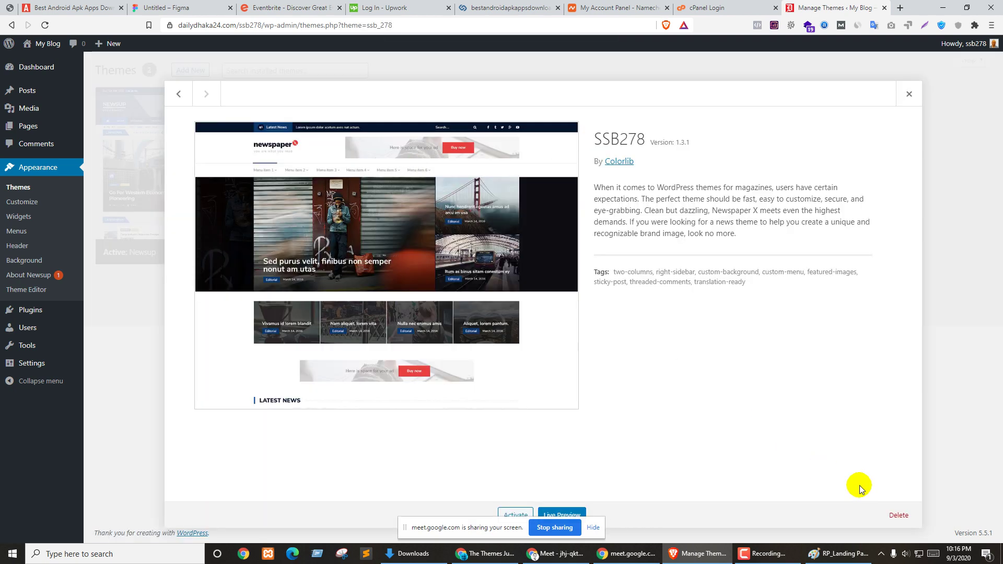
pyautogui.click(899, 515)
pyautogui.click(546, 102)
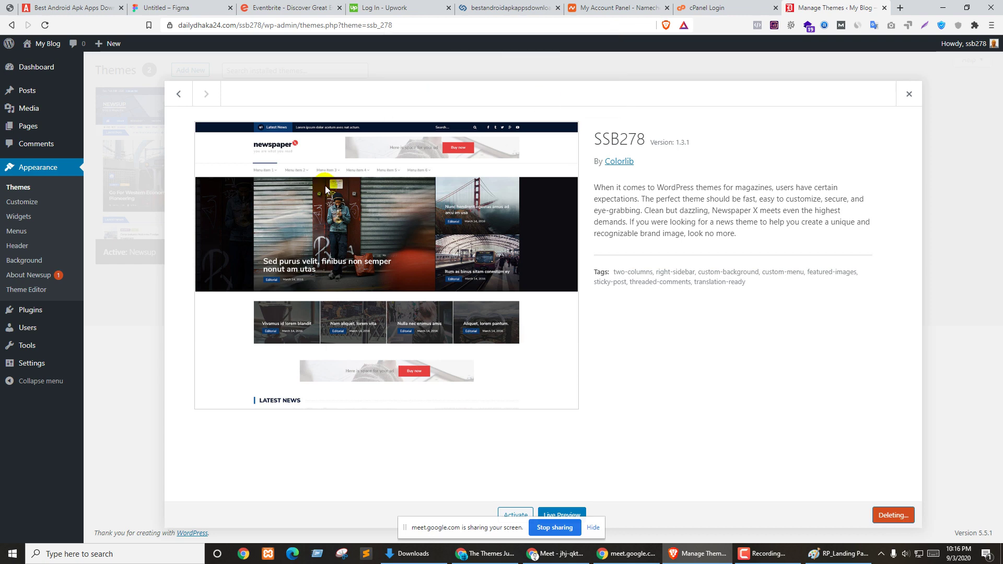
# Step: Search for "astra" among the new themes to add and install the Astra theme
pyautogui.click(192, 68)
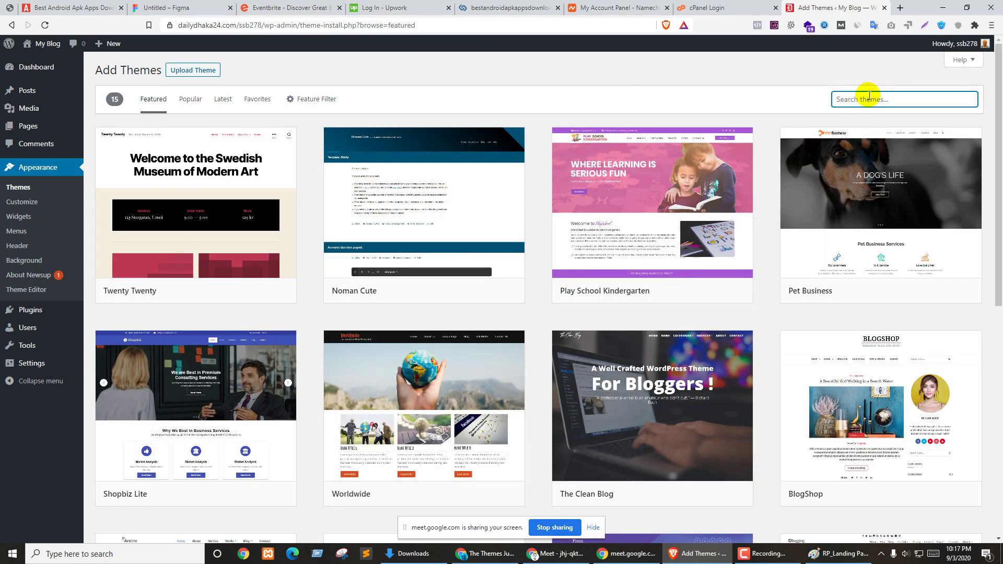
pyautogui.write('astra')
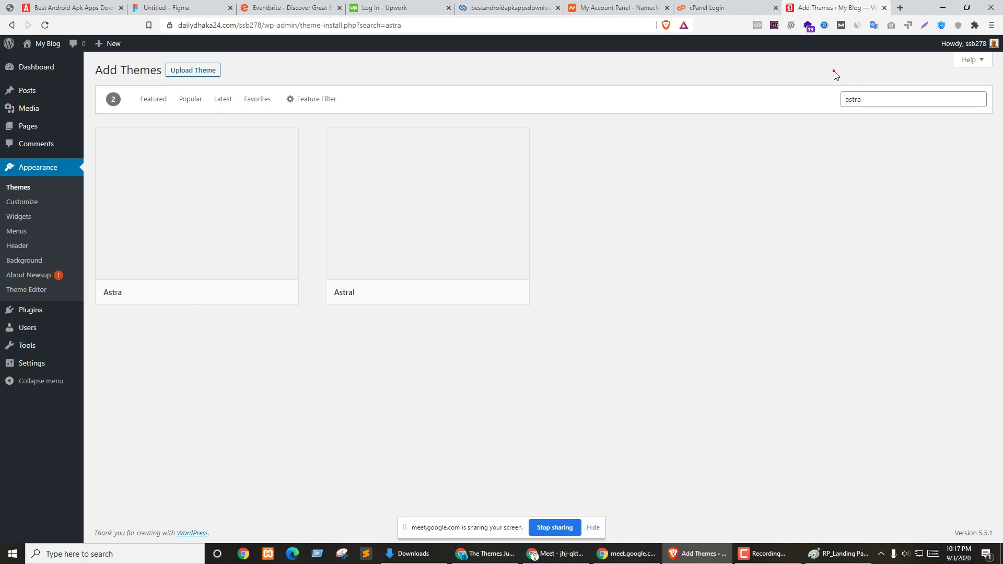
pyautogui.click(874, 100)
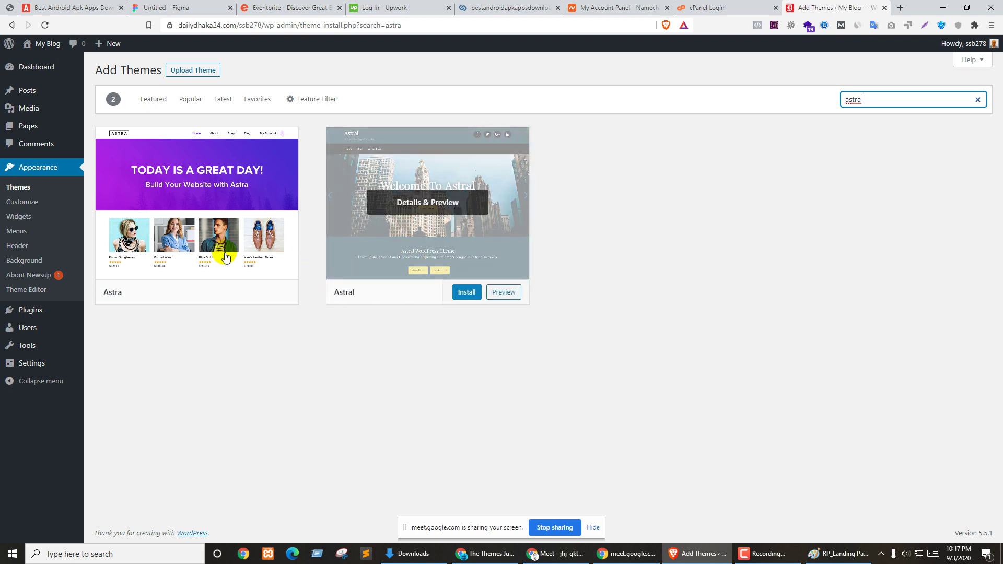
pyautogui.click(239, 293)
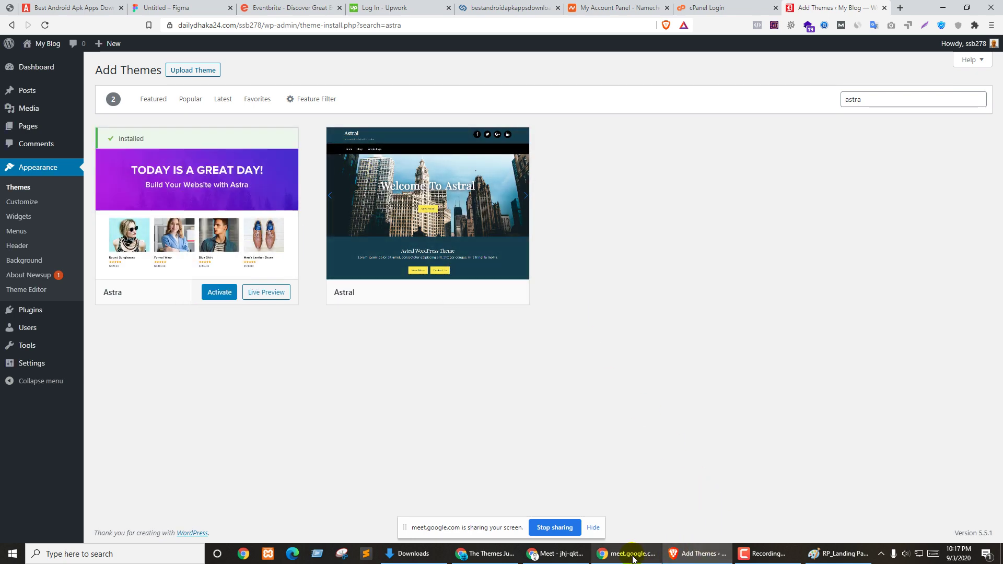
# Step: Check the Google Meet class chat, return to WordPress and activate the installed Astra theme
pyautogui.click(545, 555)
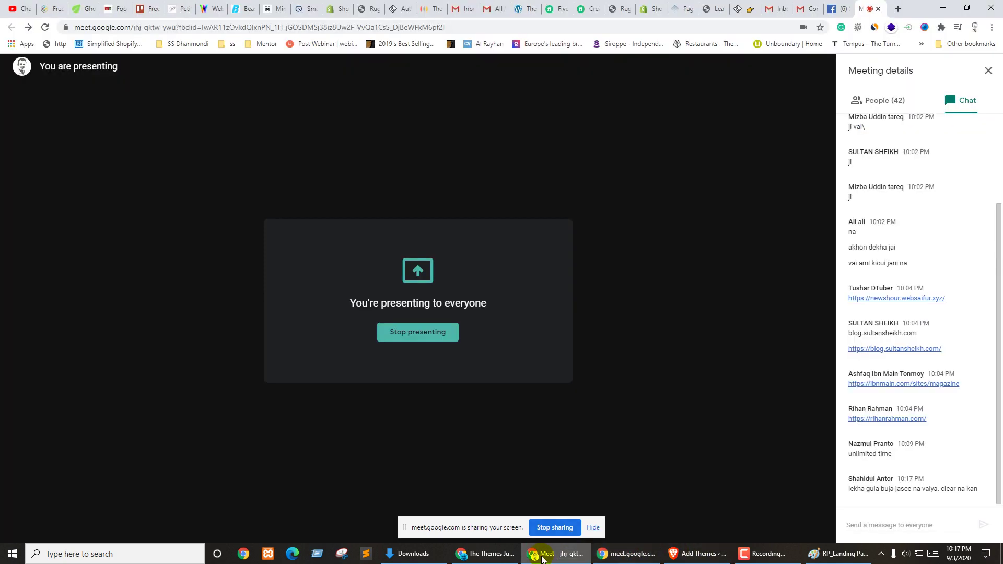
pyautogui.click(541, 558)
pyautogui.click(214, 293)
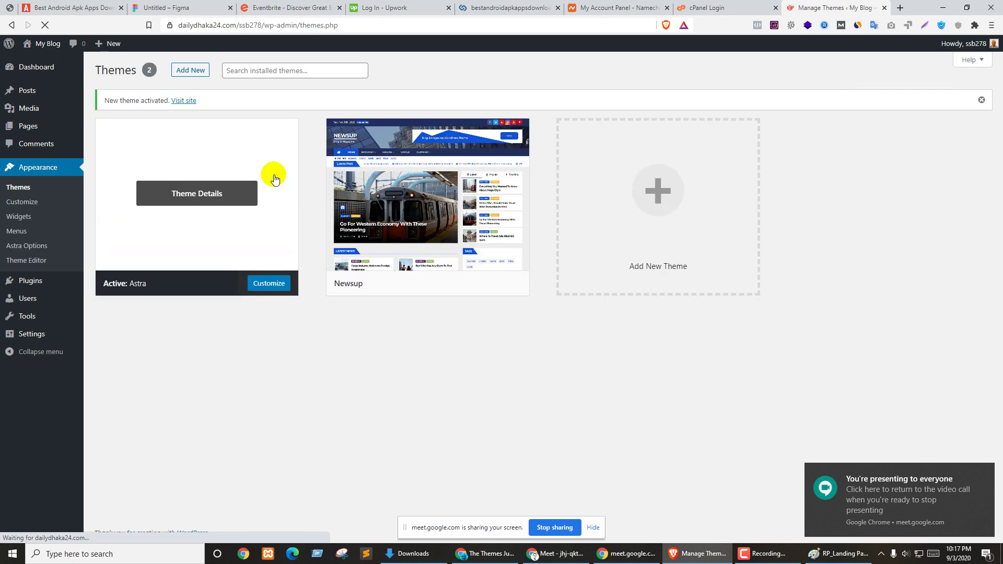
# Step: Open the details of the Newsup theme and delete it, so that only Astra is kept
pyautogui.click(413, 168)
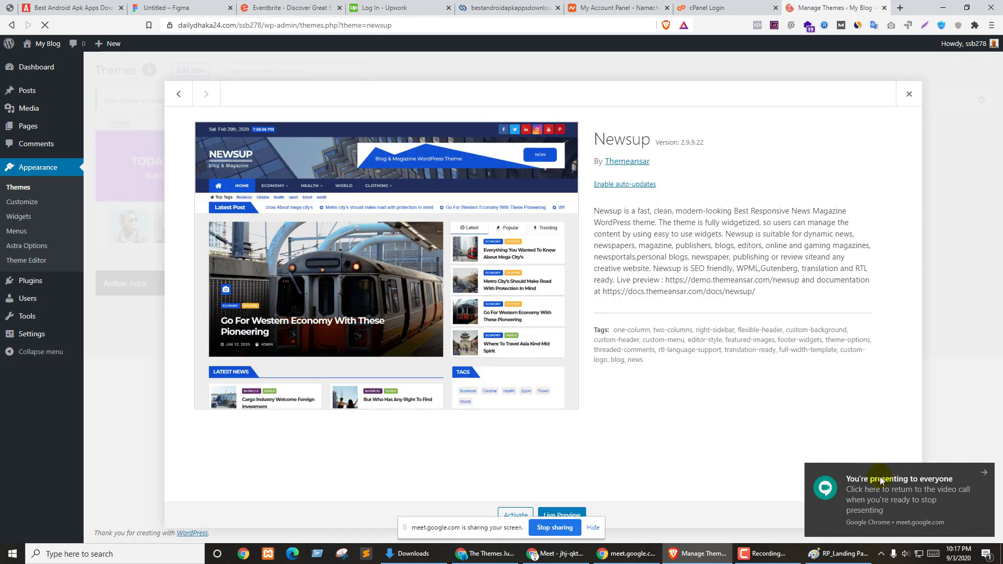
pyautogui.click(898, 515)
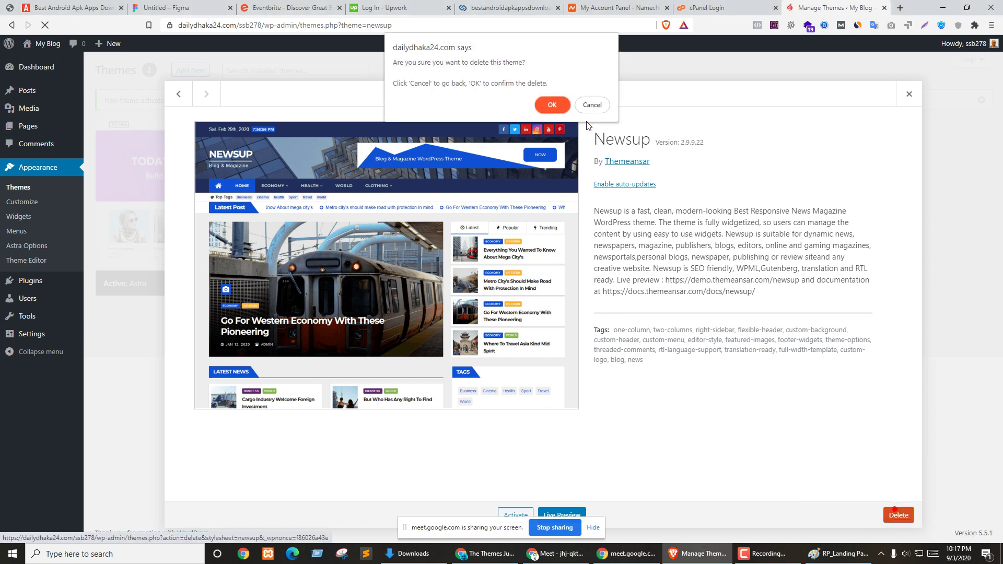
pyautogui.click(548, 108)
pyautogui.click(289, 201)
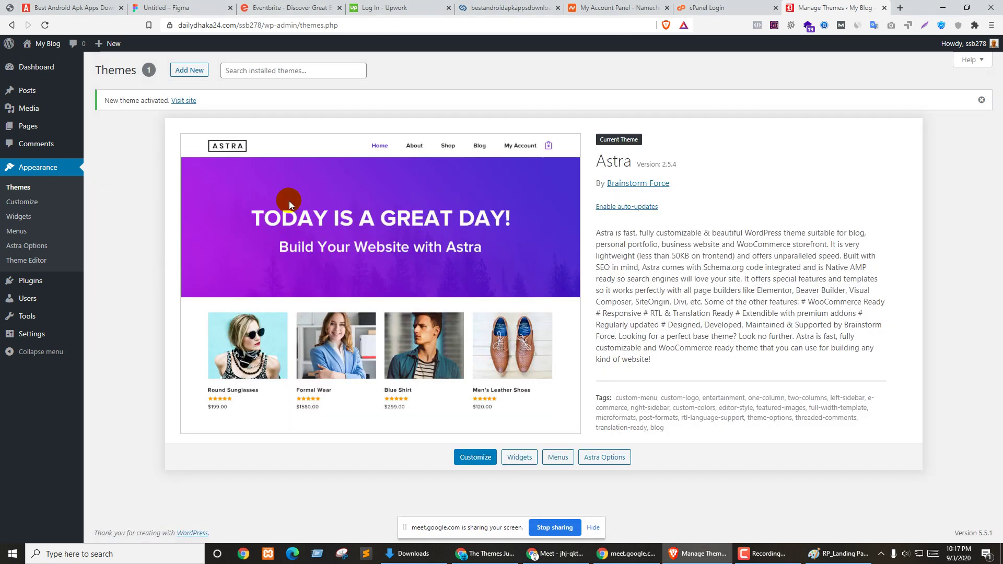
# Step: Bring up Astra's Starter Templates by way of Astra Options and hide the Google Meet screen-sharing notice
pyautogui.click(29, 252)
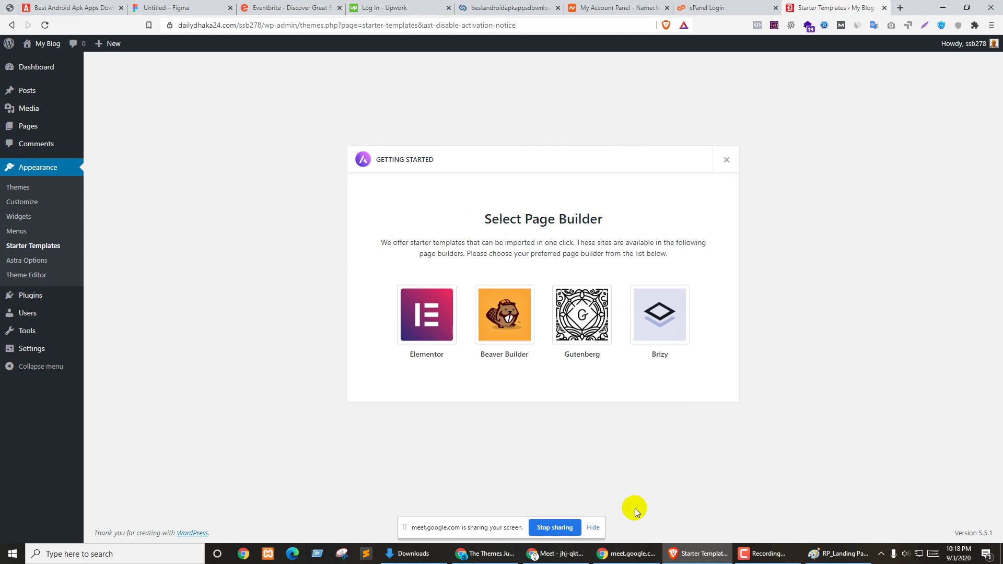
pyautogui.click(589, 527)
pyautogui.click(595, 527)
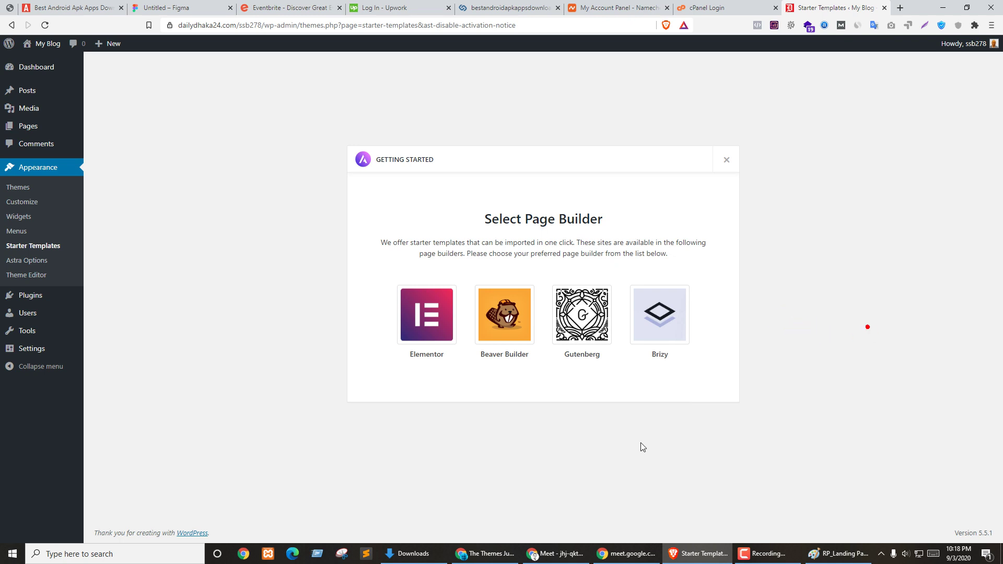
# Step: Choose Elementor as the page builder for the Astra starter templates
pyautogui.click(432, 327)
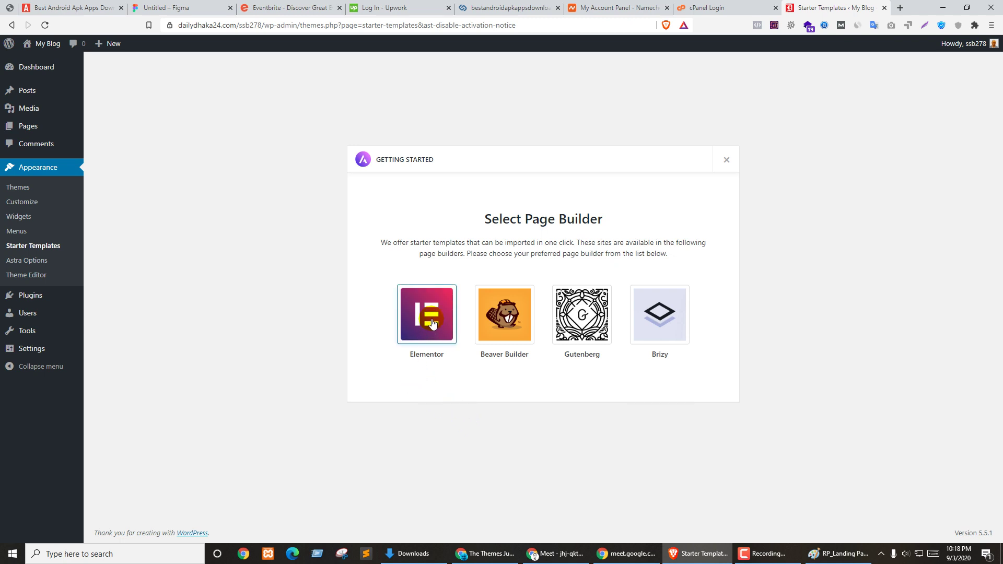
pyautogui.click(431, 323)
pyautogui.click(417, 331)
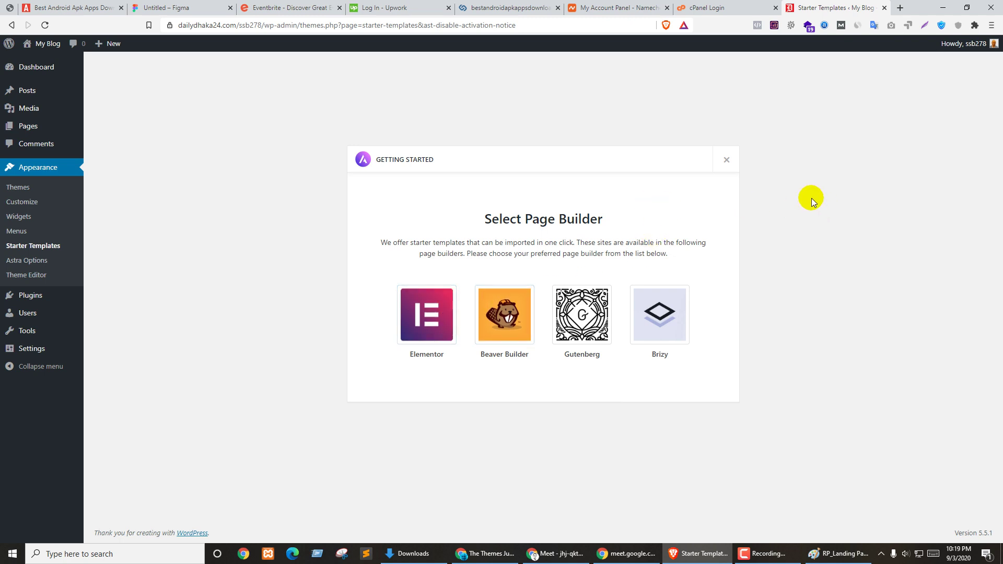
pyautogui.click(426, 312)
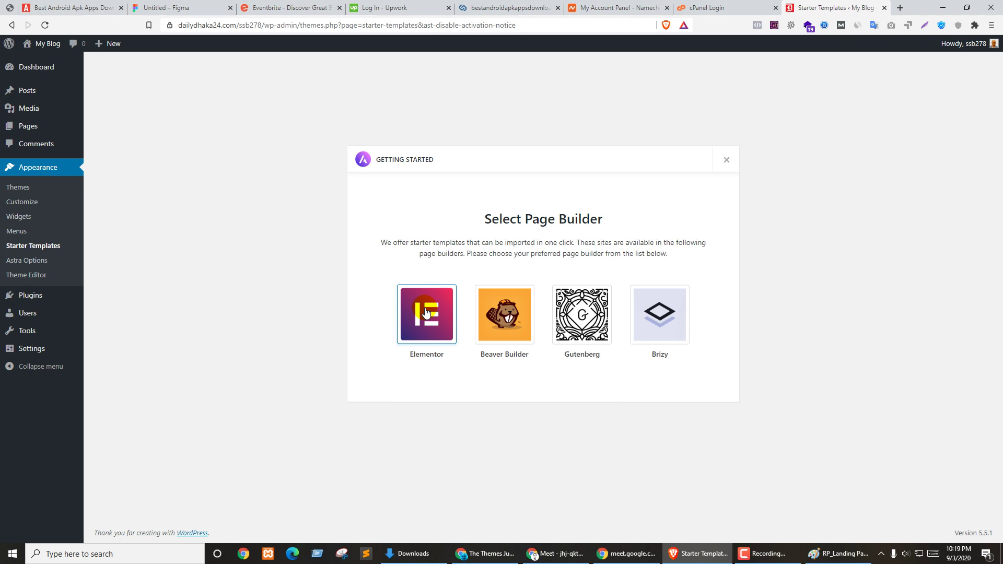
pyautogui.click(453, 316)
pyautogui.click(423, 317)
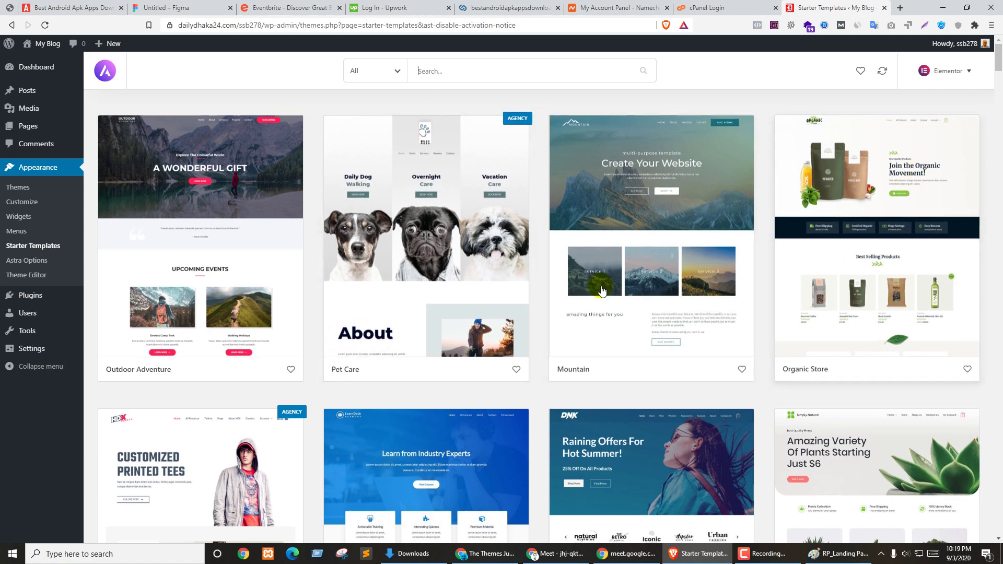
# Step: Filter the starter templates to free ones in the Business category
pyautogui.scroll(-5, 634, 272)
pyautogui.scroll(5, 291, 282)
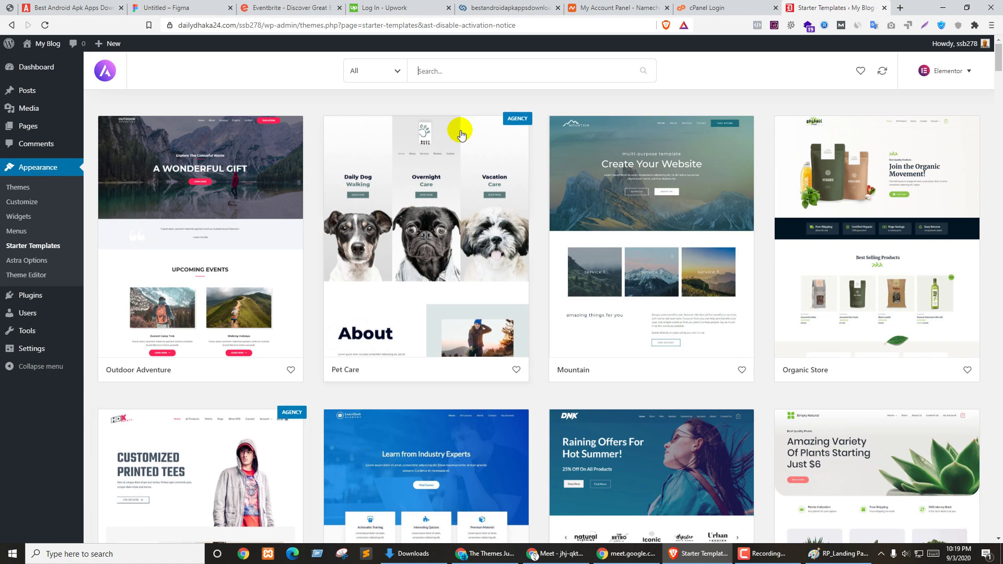
pyautogui.click(380, 74)
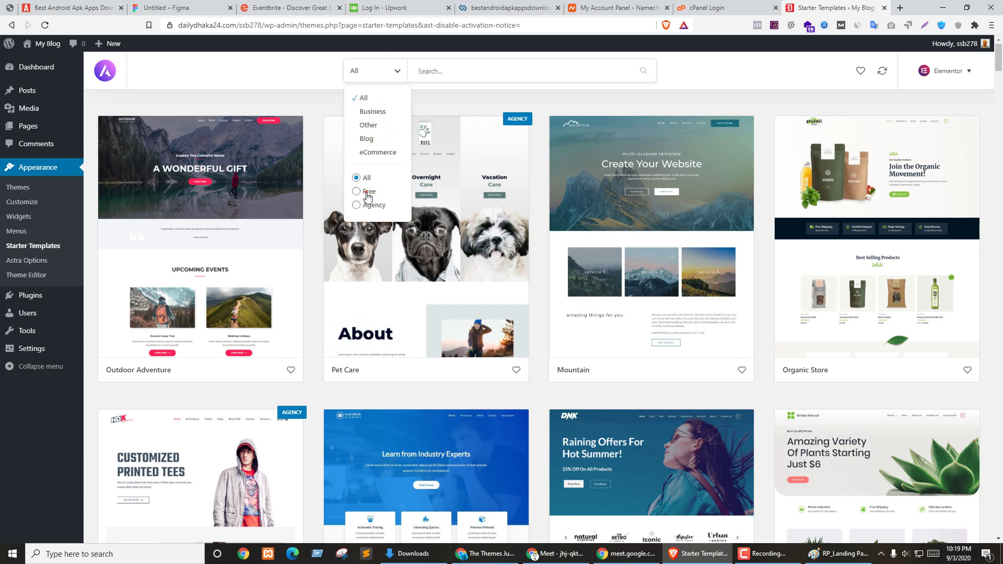
pyautogui.click(360, 192)
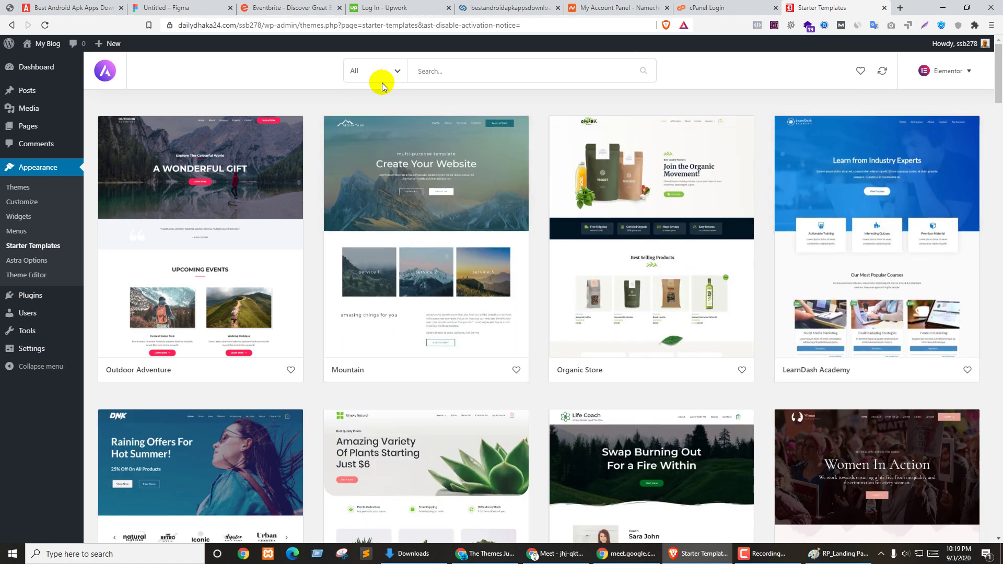
pyautogui.click(393, 72)
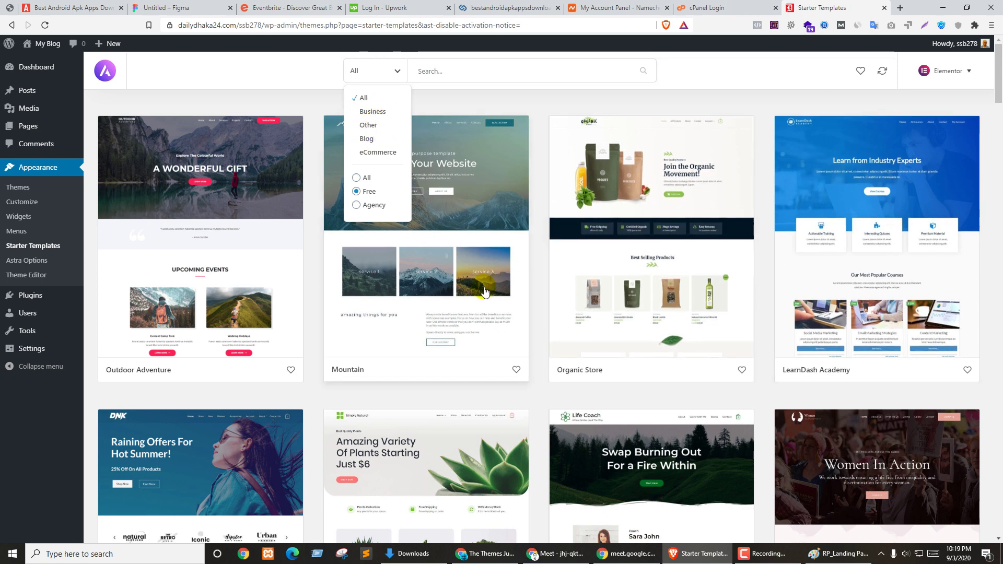
pyautogui.scroll(-5, 656, 251)
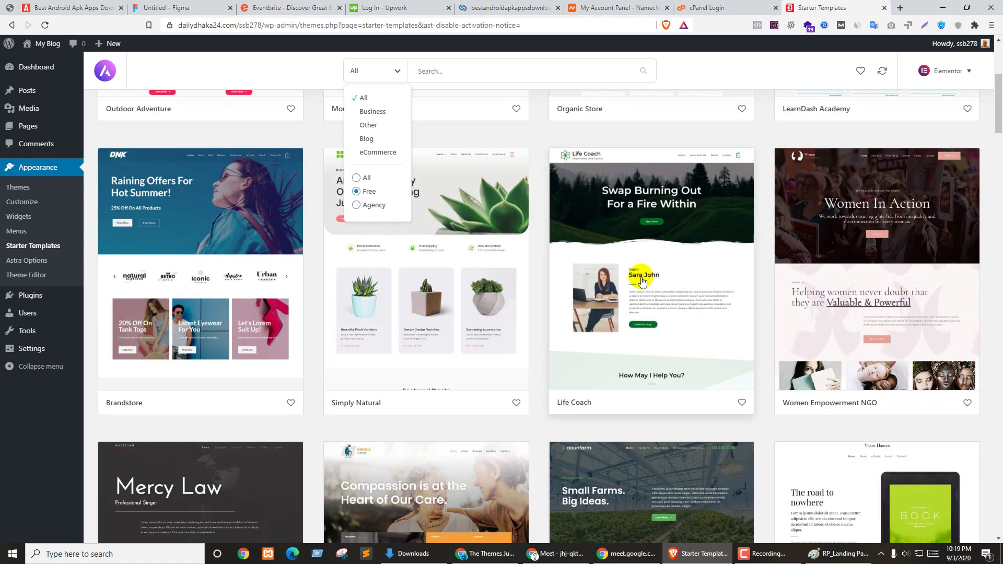
pyautogui.scroll(5, 656, 265)
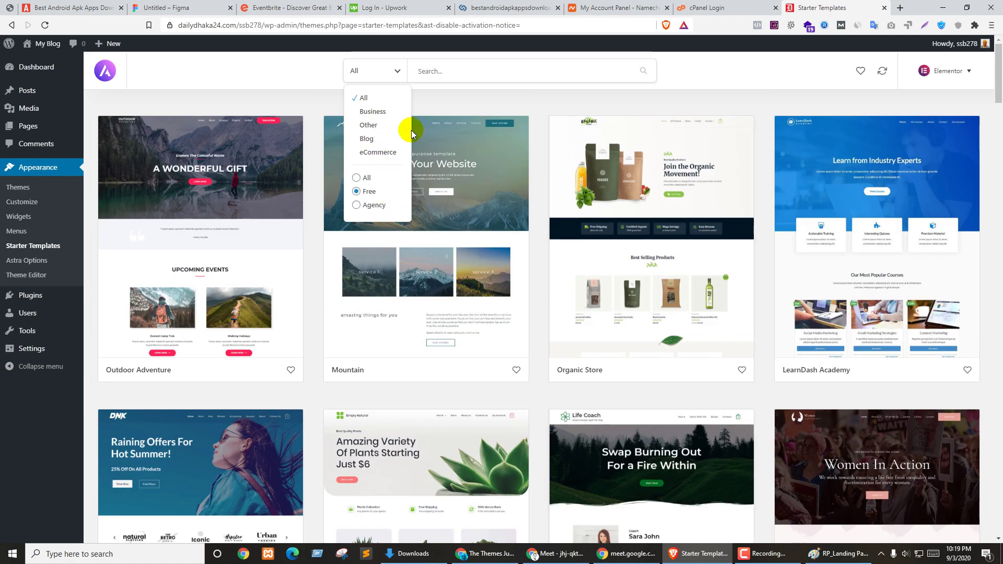
pyautogui.click(373, 112)
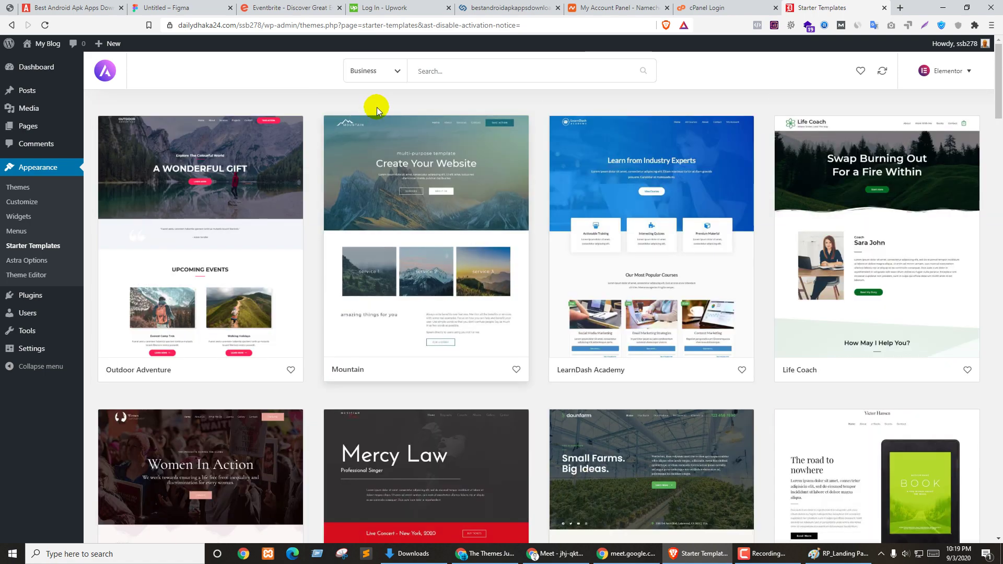
# Step: Browse the free Business templates and open the Outdoor Adventure template
pyautogui.scroll(-7, 347, 264)
pyautogui.scroll(-4, 490, 229)
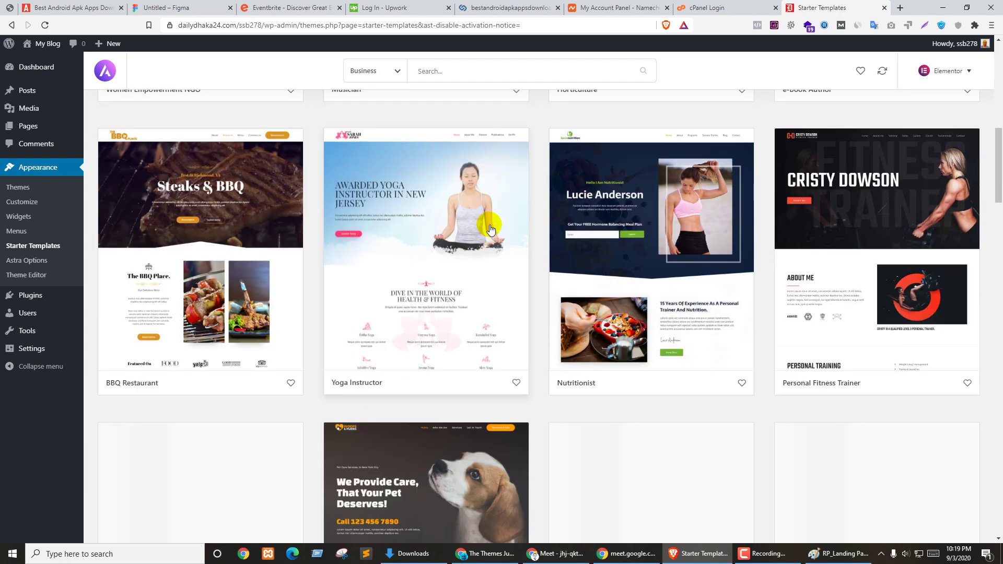
pyautogui.scroll(-9, 492, 230)
pyautogui.scroll(5, 512, 267)
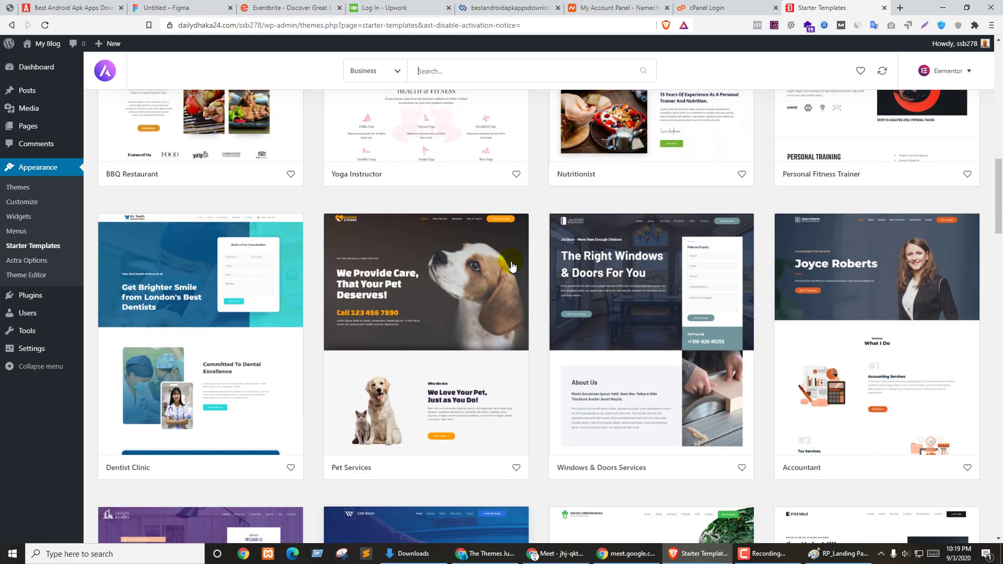
pyautogui.scroll(5, 512, 266)
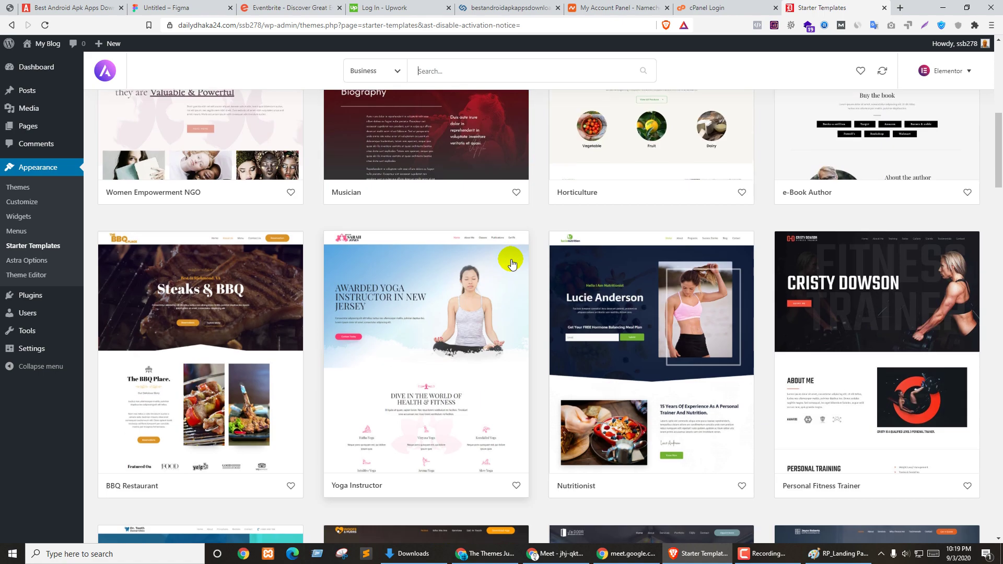
pyautogui.scroll(3, 257, 302)
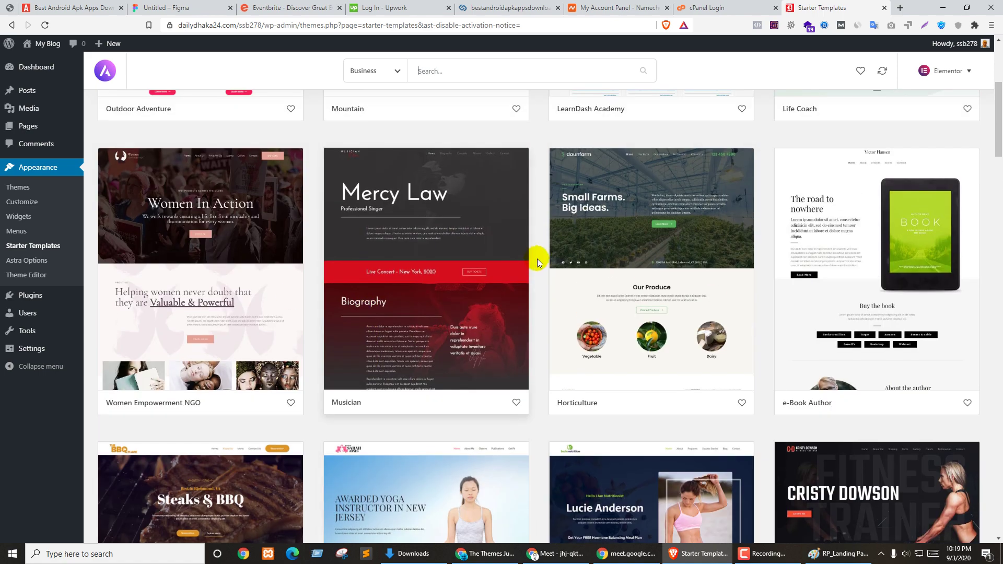
pyautogui.scroll(3, 537, 259)
pyautogui.scroll(2, 540, 262)
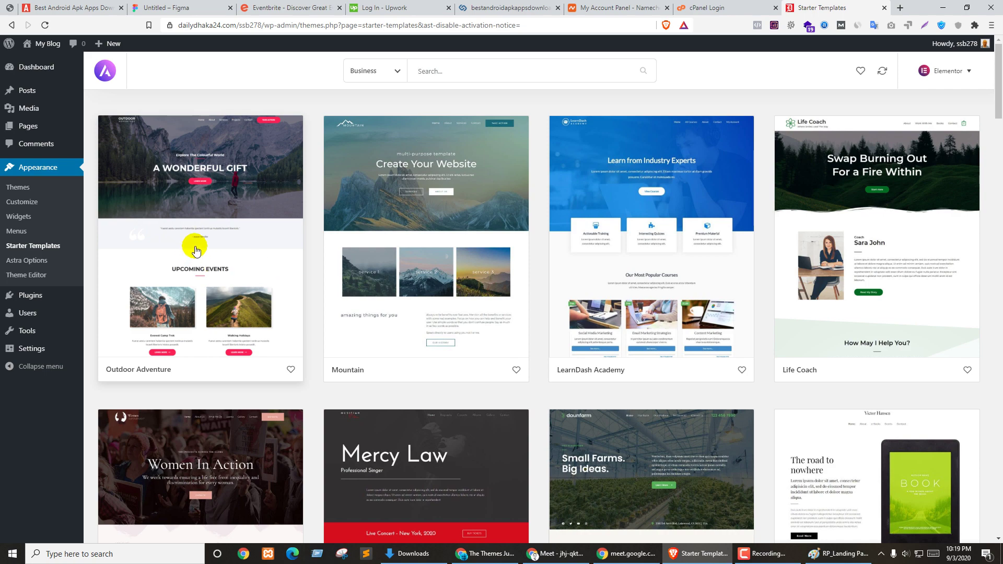
pyautogui.click(152, 230)
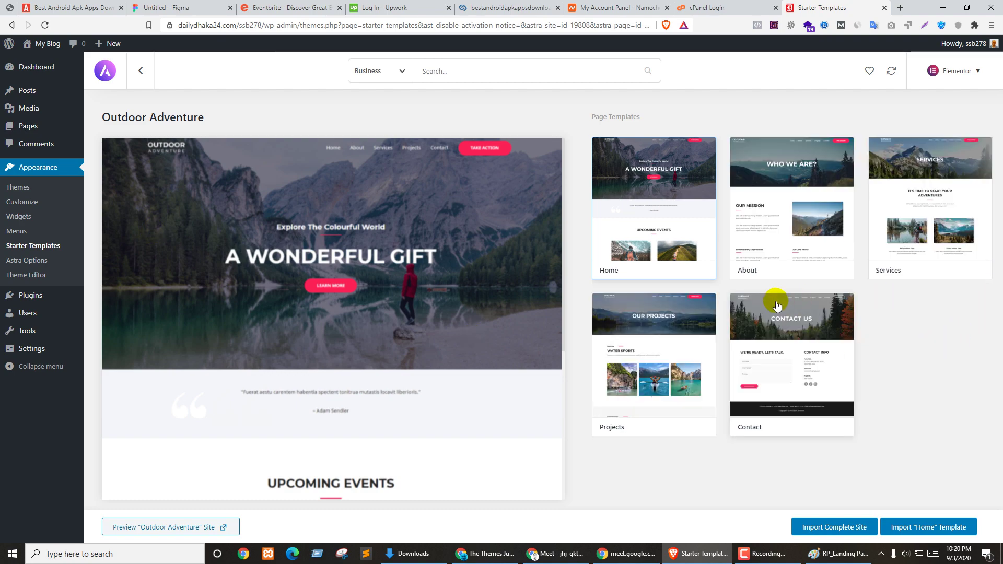
# Step: Preview the Outdoor Adventure page templates, including About, Services, Projects, Contact and Home
pyautogui.click(772, 214)
pyautogui.click(930, 220)
pyautogui.click(695, 337)
pyautogui.click(783, 340)
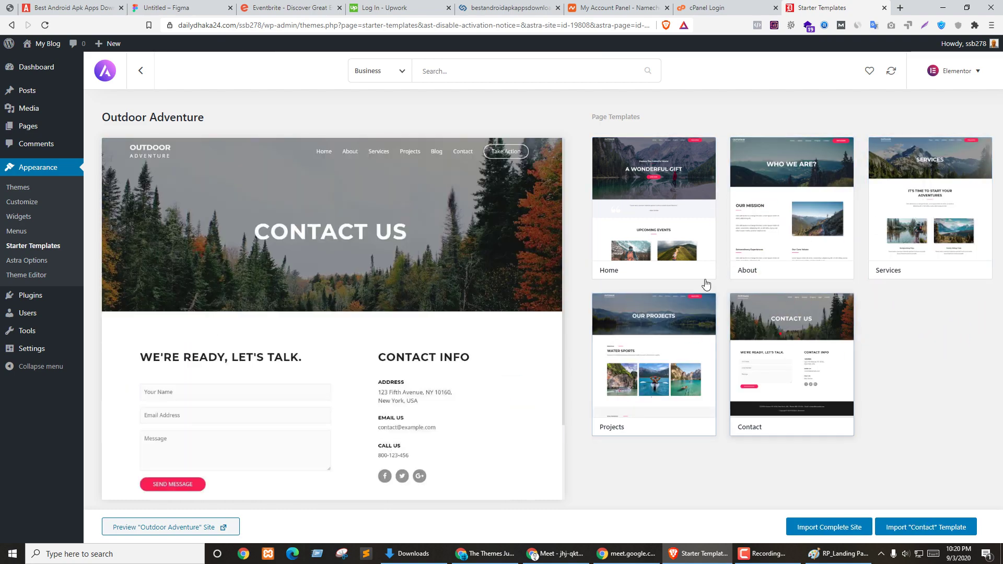
pyautogui.click(657, 226)
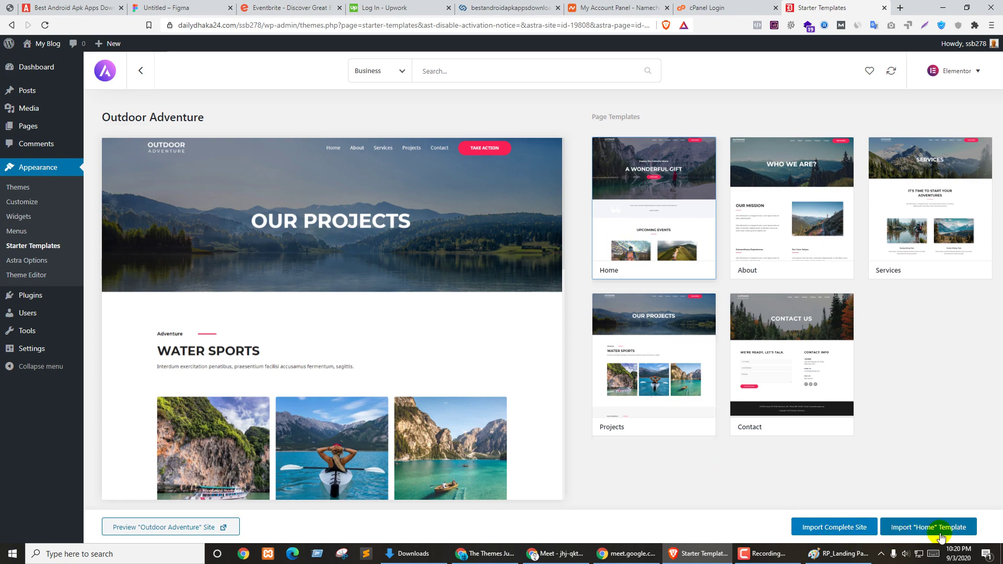
pyautogui.click(789, 214)
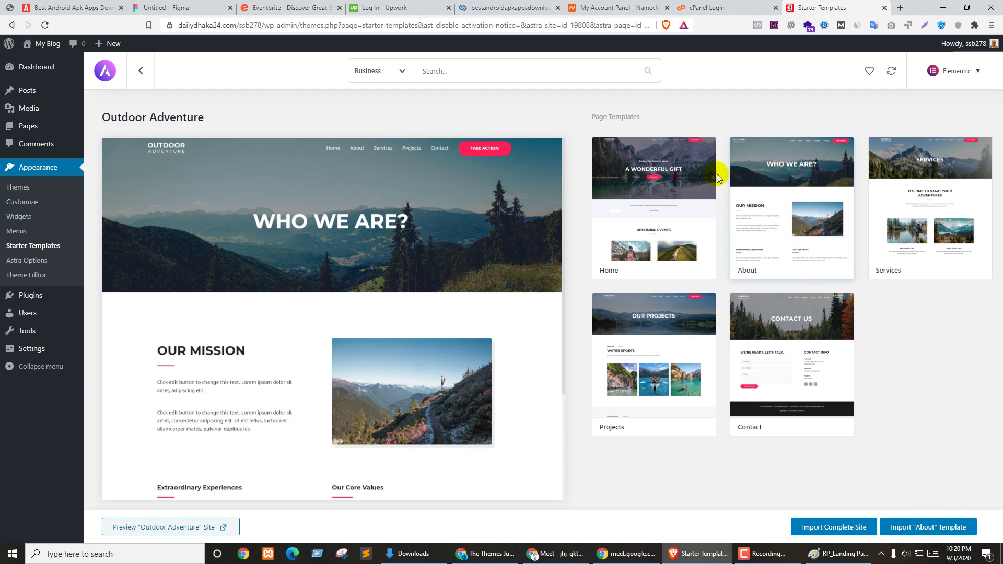
# Step: Import the complete Outdoor Adventure site with Delete Previously Imported Site enabled, keeping customizer settings, widgets and content included
pyautogui.click(830, 528)
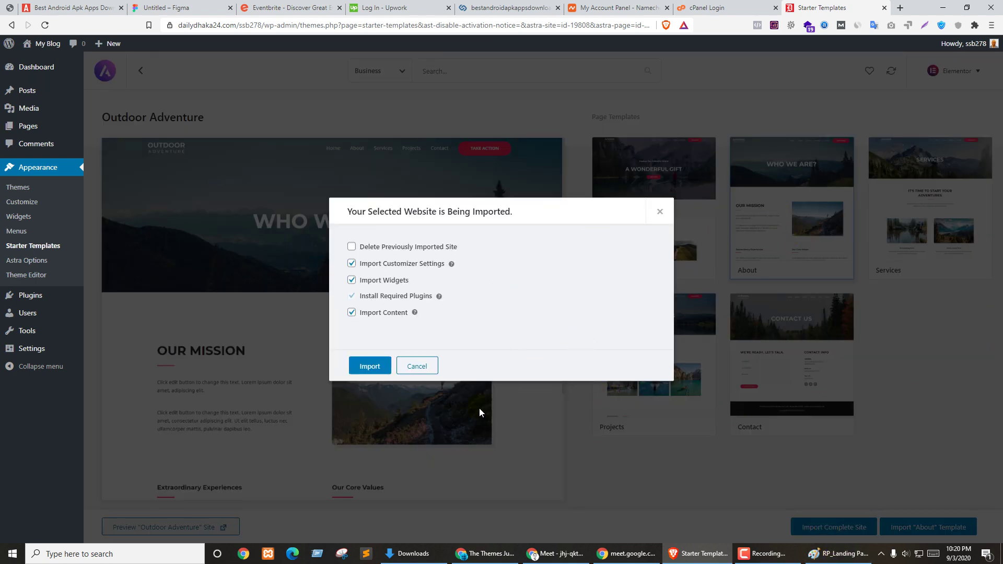
pyautogui.click(368, 246)
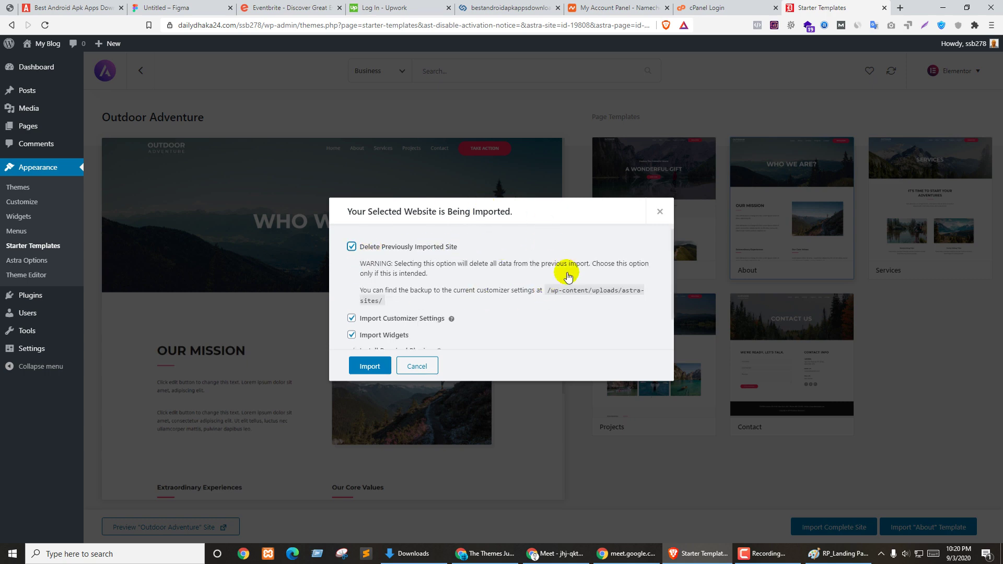
pyautogui.scroll(-1, 458, 264)
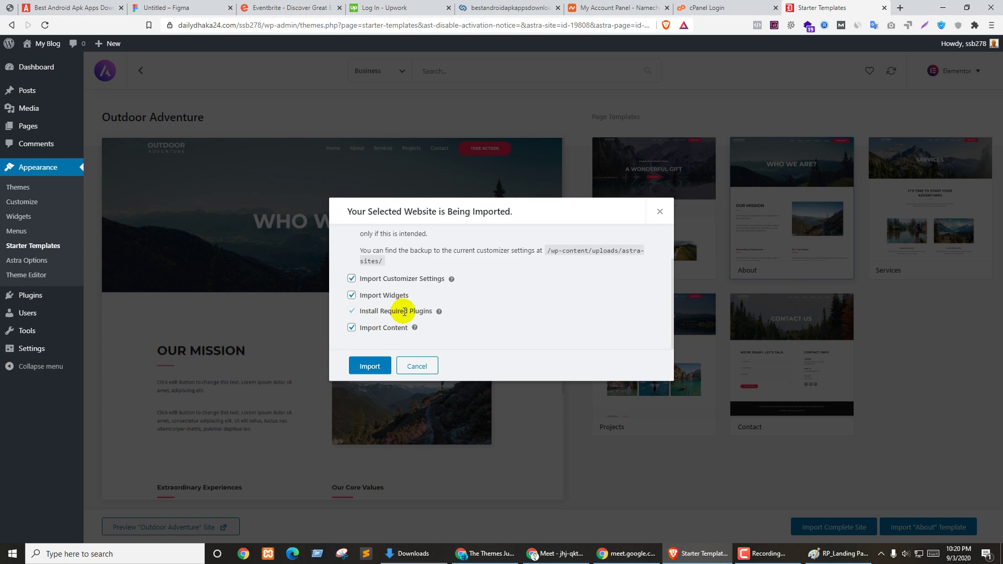
pyautogui.click(370, 367)
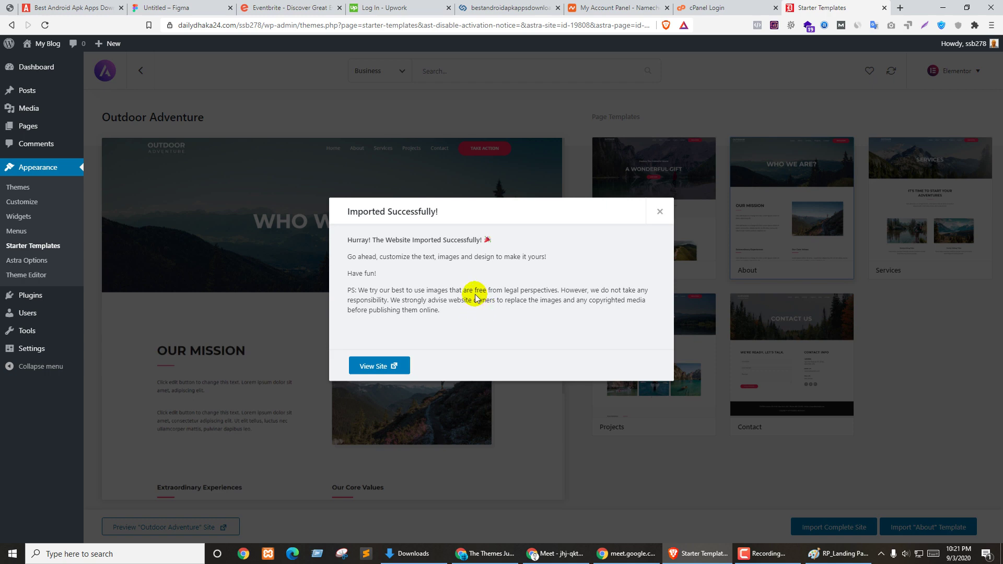
# Step: View the imported site, examine its home page down to the footer and open its Services page
pyautogui.click(391, 365)
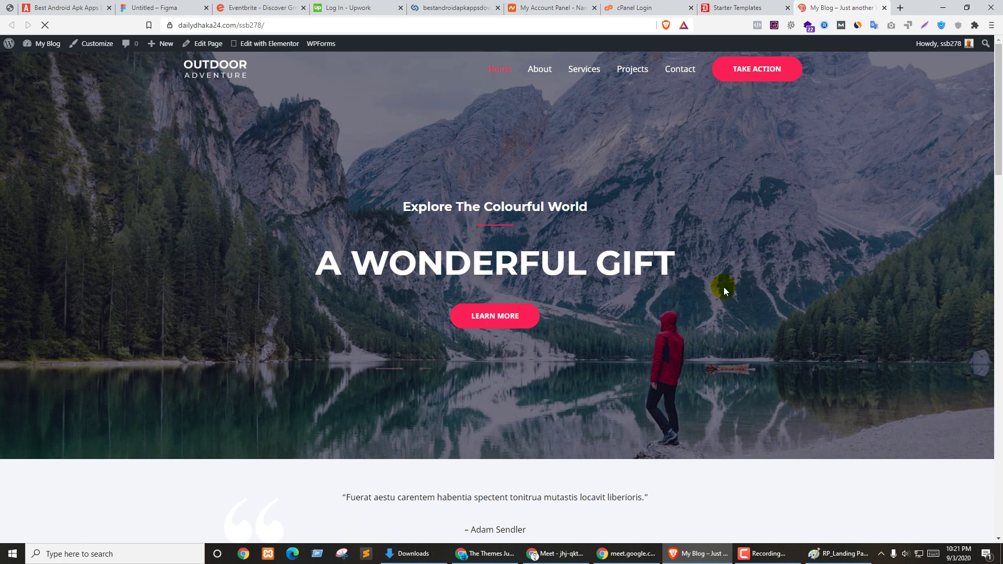
pyautogui.scroll(-15, 742, 295)
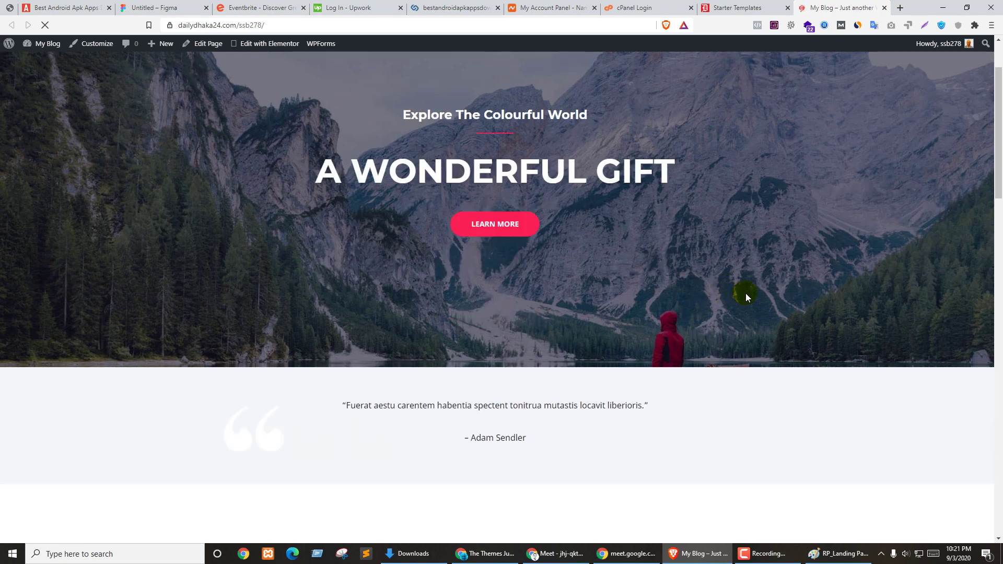
pyautogui.scroll(-10, 922, 291)
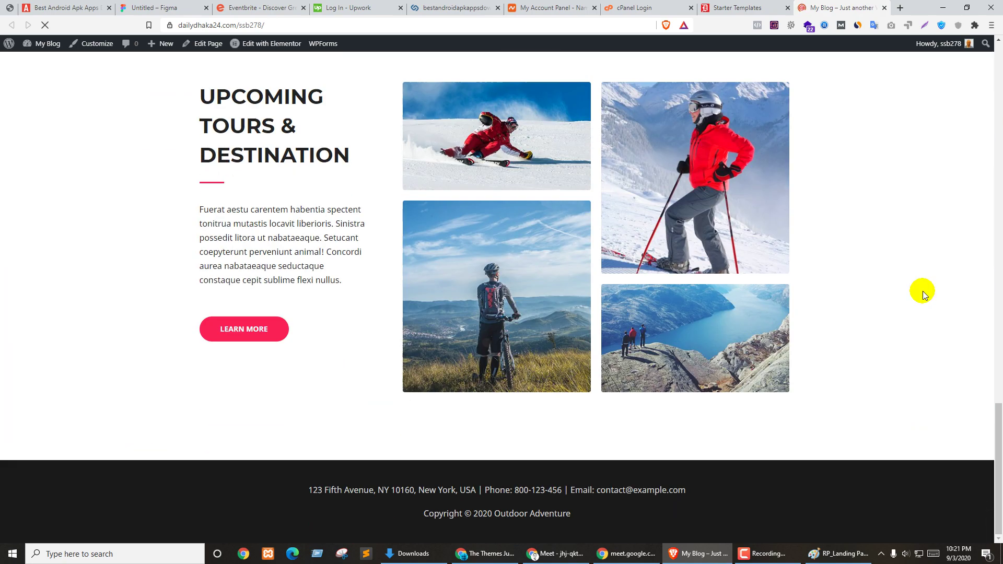
pyautogui.scroll(5, 923, 291)
pyautogui.scroll(15, 923, 292)
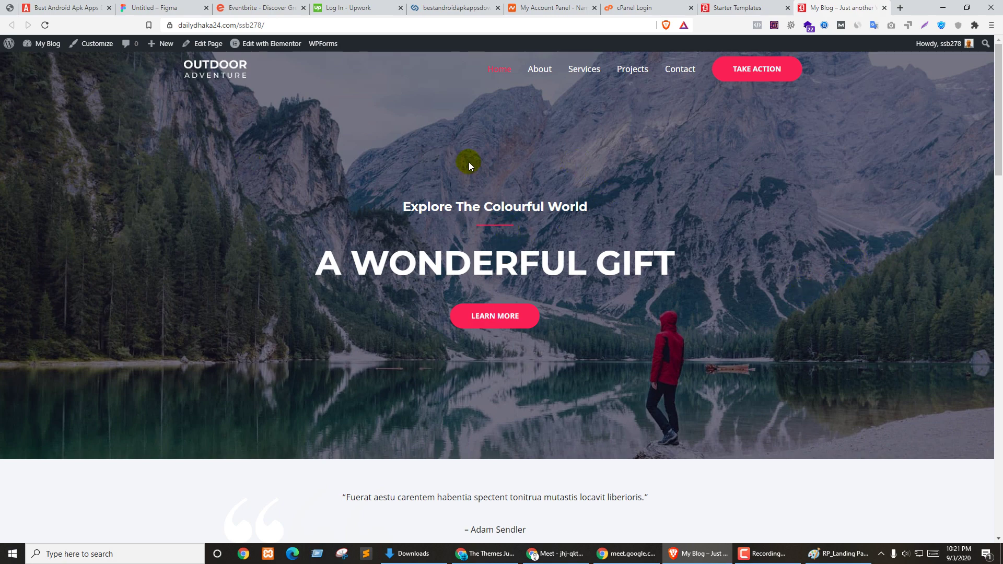
pyautogui.scroll(-7, 746, 249)
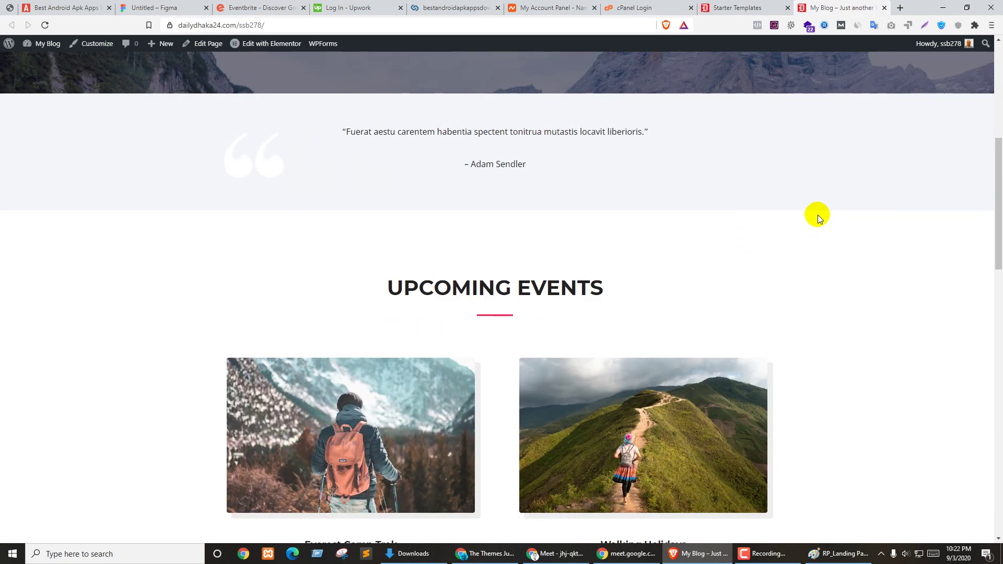
pyautogui.scroll(-5, 613, 241)
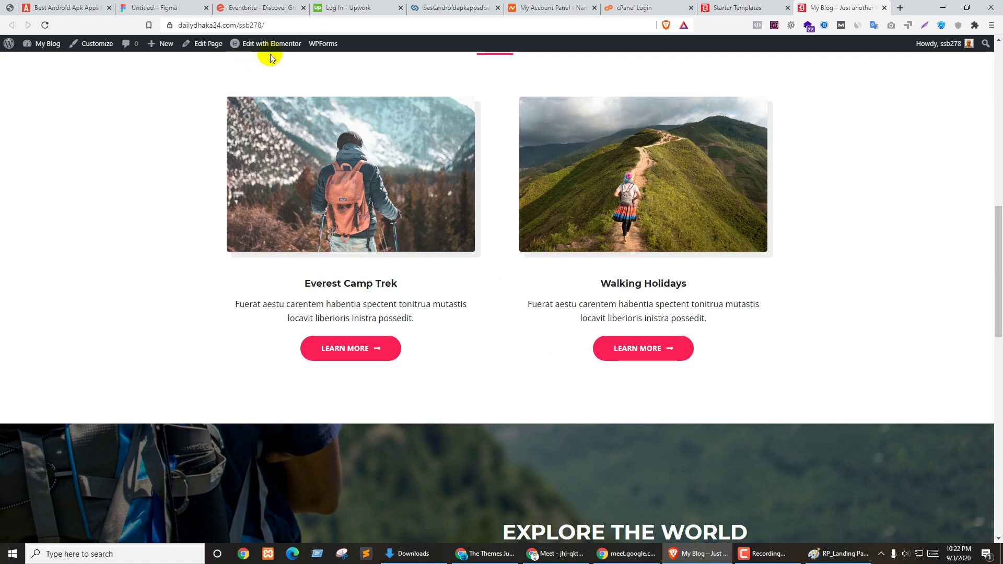
pyautogui.moveTo(273, 50)
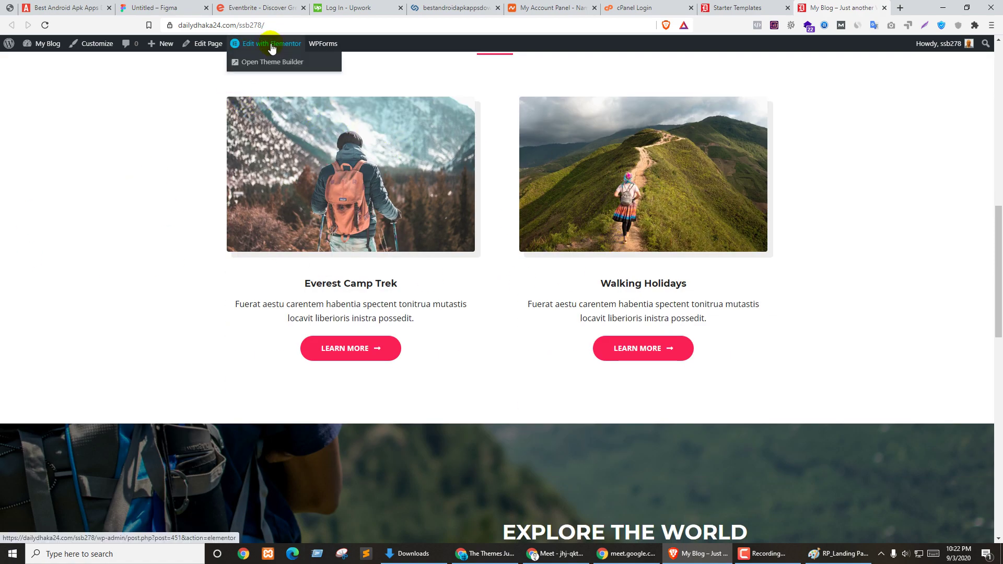
pyautogui.scroll(-12, 544, 260)
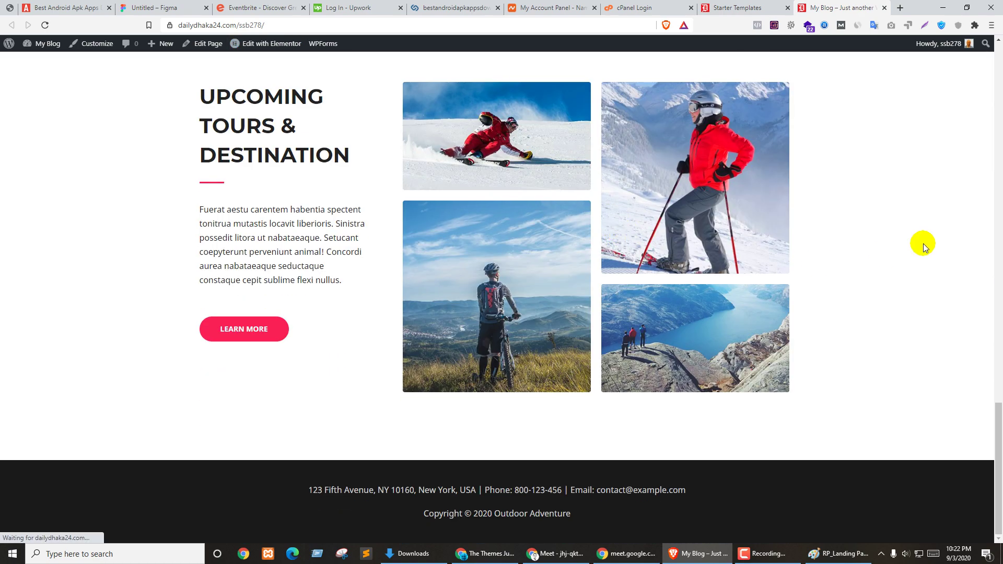
pyautogui.scroll(10, 933, 274)
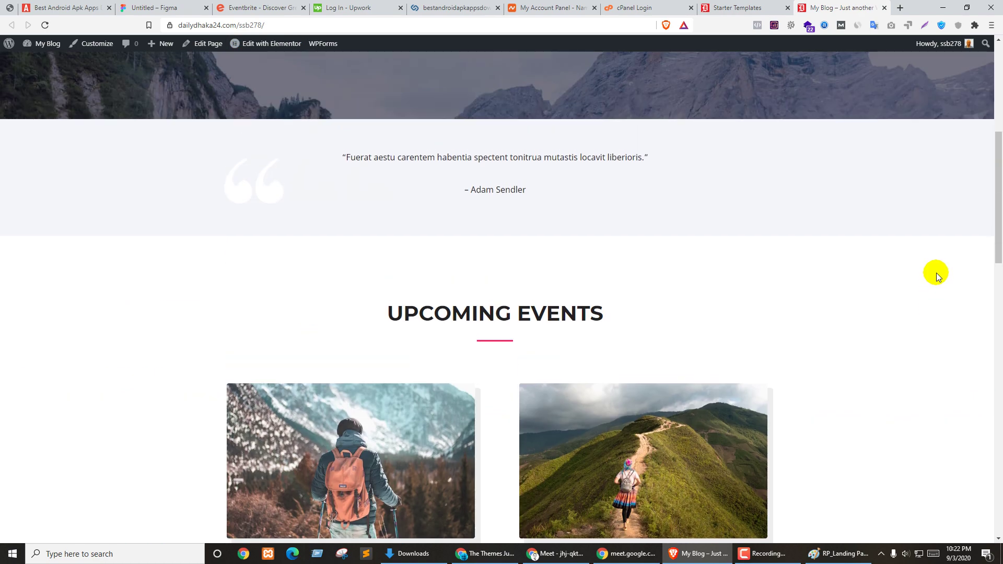
pyautogui.scroll(5, 936, 272)
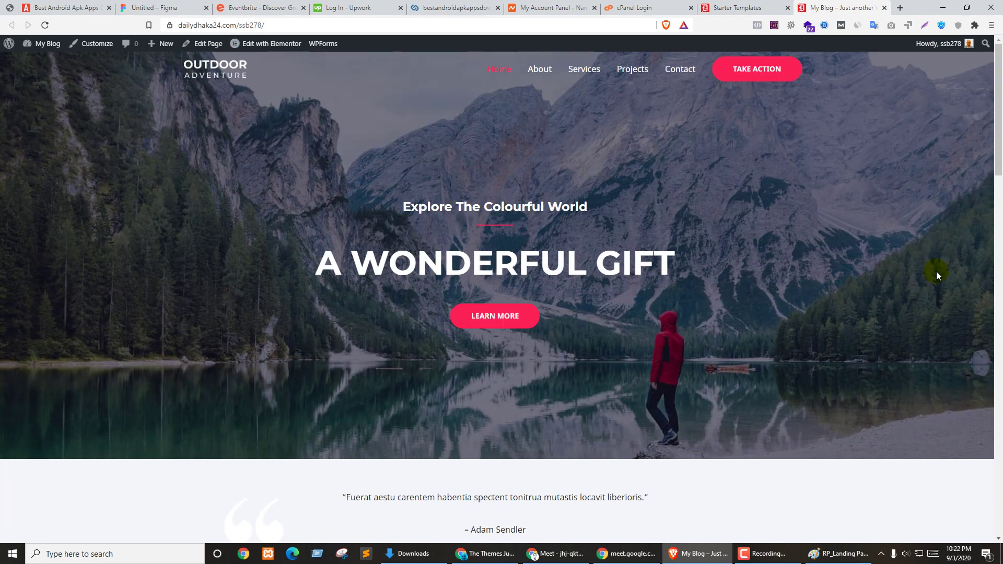
pyautogui.click(584, 70)
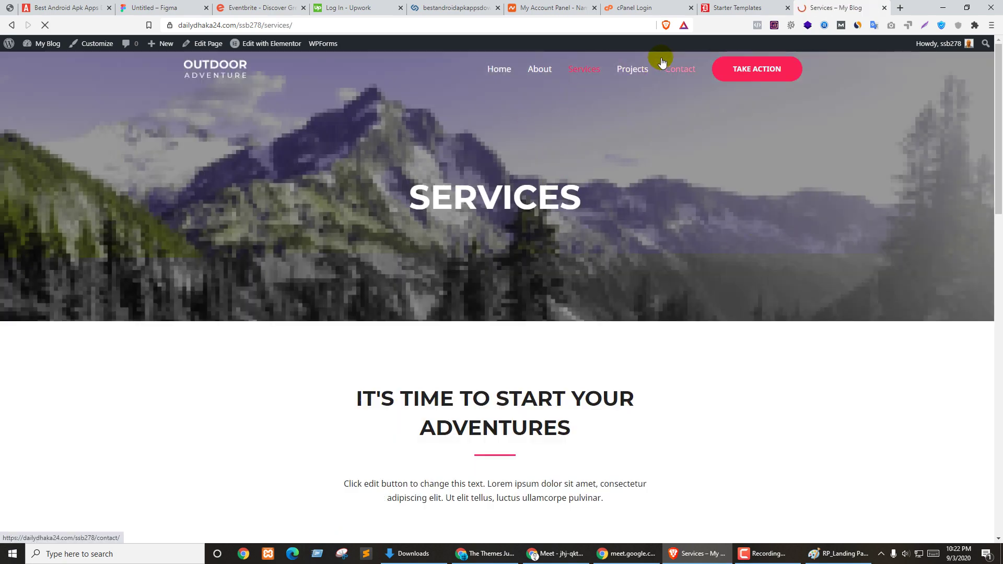
# Step: Open the imported site's Projects page and examine its Water Sports, Winter Sports and Camping sections down to the footer
pyautogui.click(632, 69)
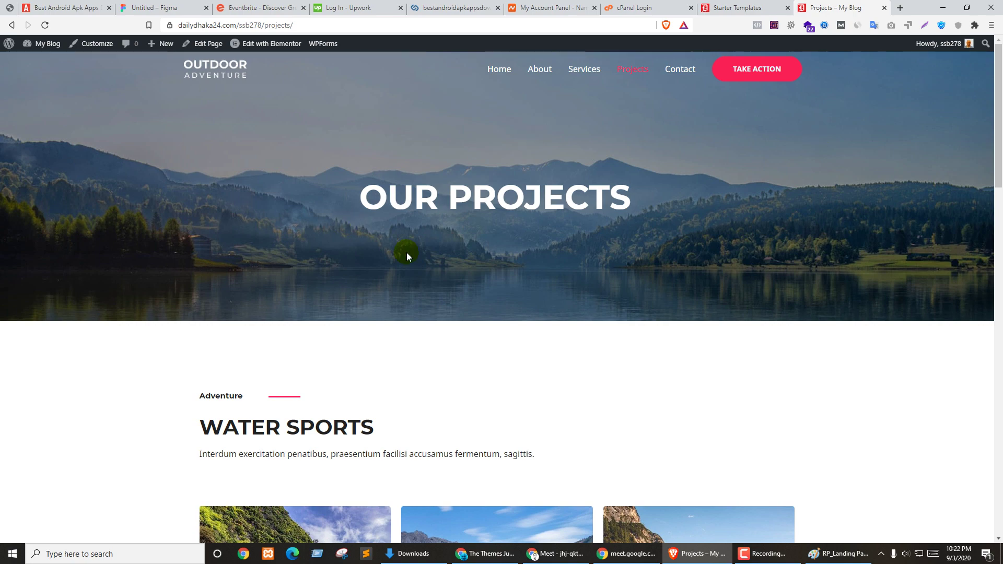
pyautogui.scroll(-14, 407, 253)
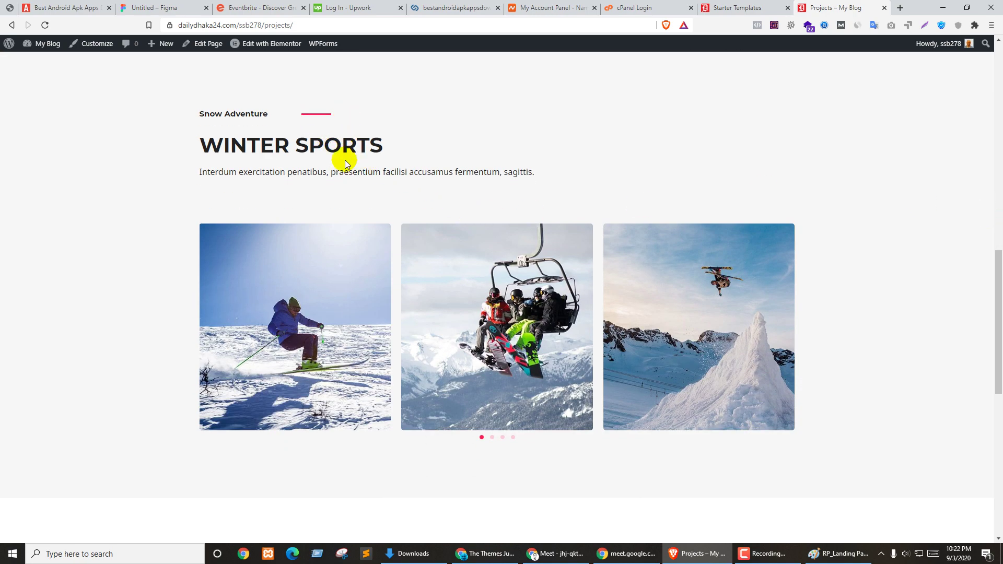
pyautogui.moveTo(203, 145); pyautogui.dragTo(387, 152)
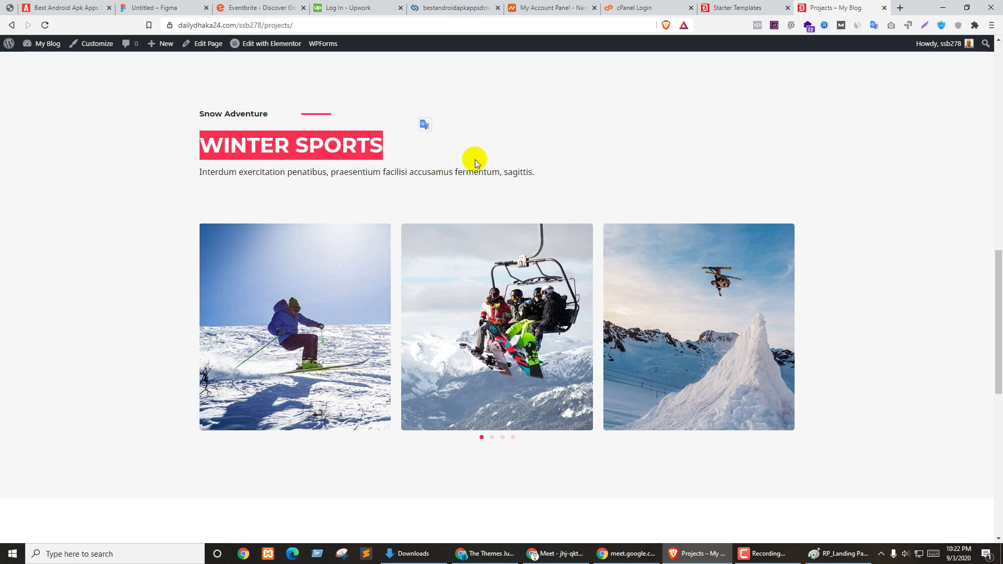
pyautogui.scroll(-3, 676, 187)
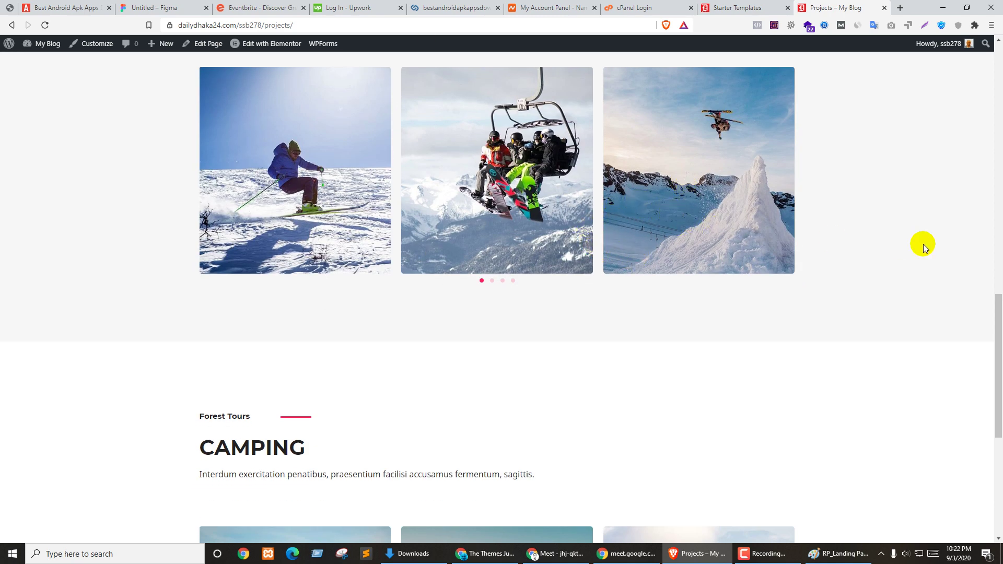
pyautogui.scroll(-6, 833, 231)
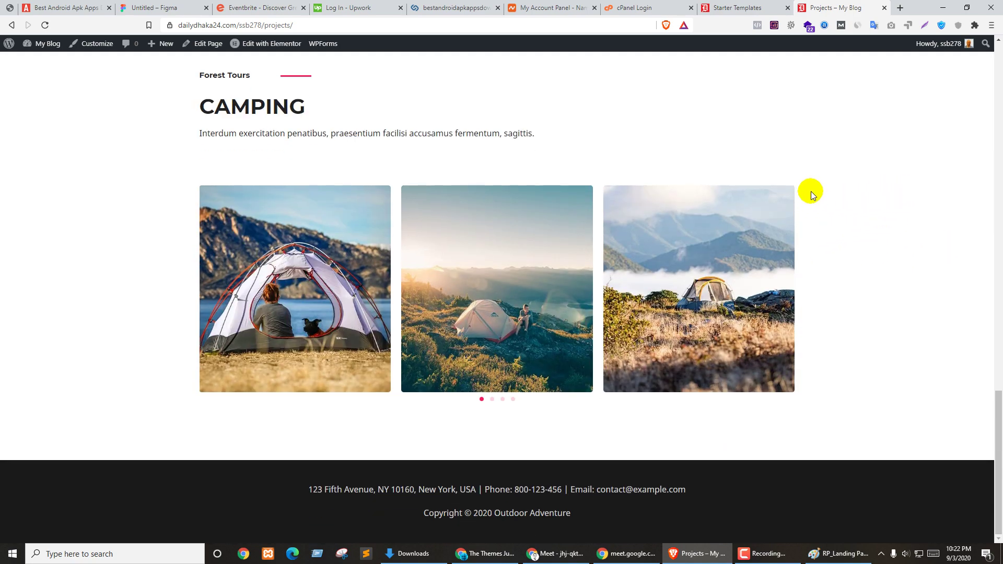
pyautogui.scroll(4, 809, 195)
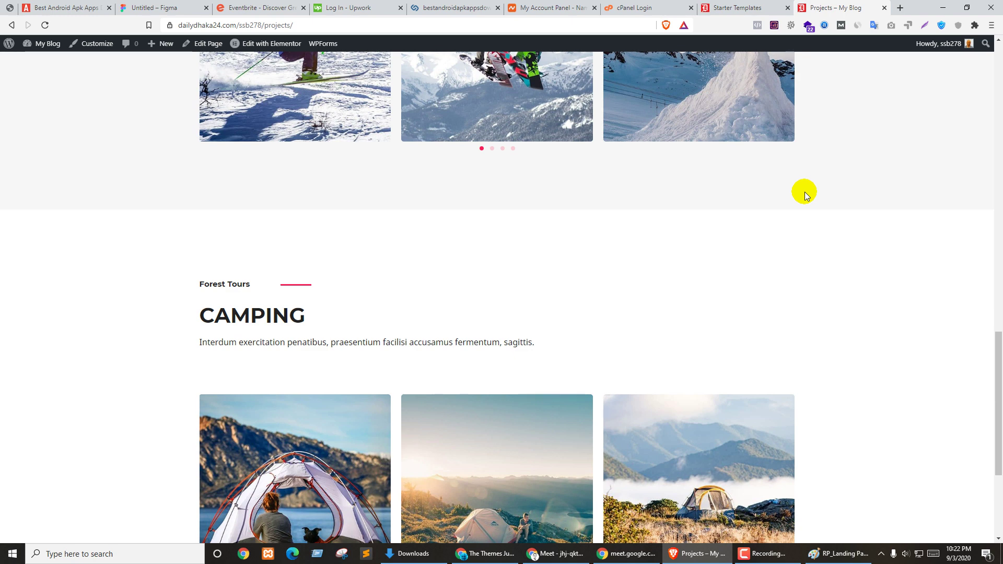
pyautogui.scroll(-2, 800, 198)
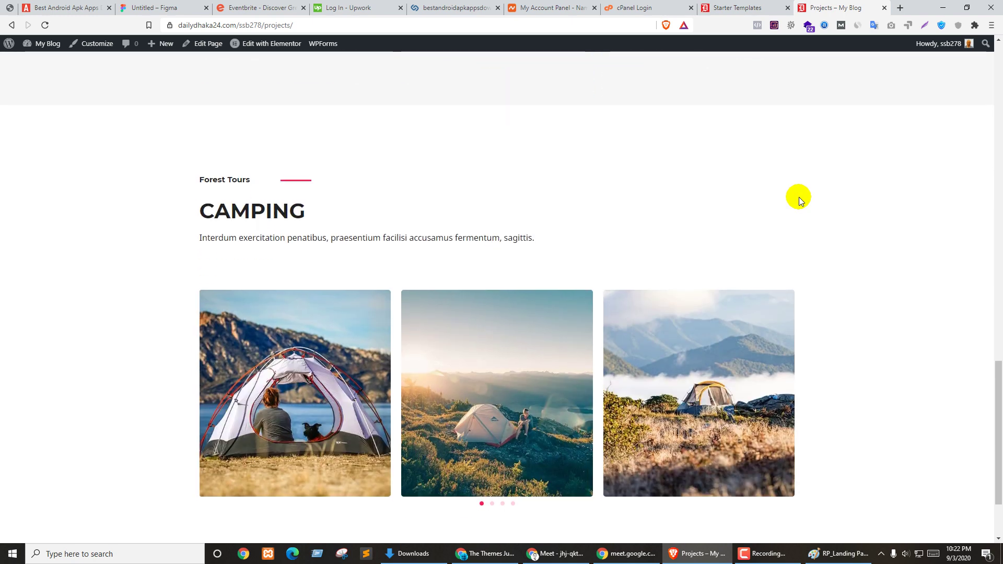
# Step: Return to the Starter Templates page and dismiss the import success message
pyautogui.click(752, 7)
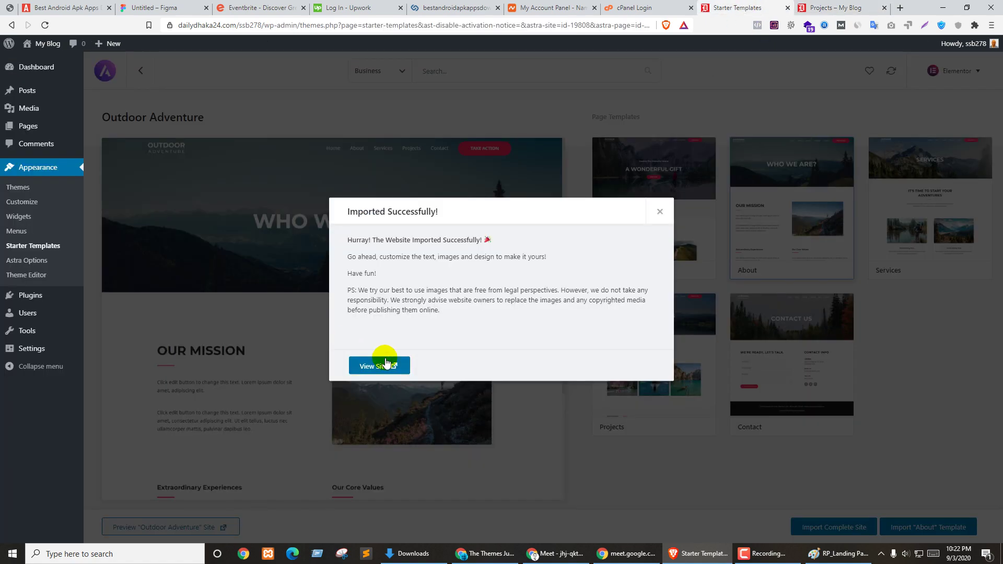
pyautogui.click(660, 211)
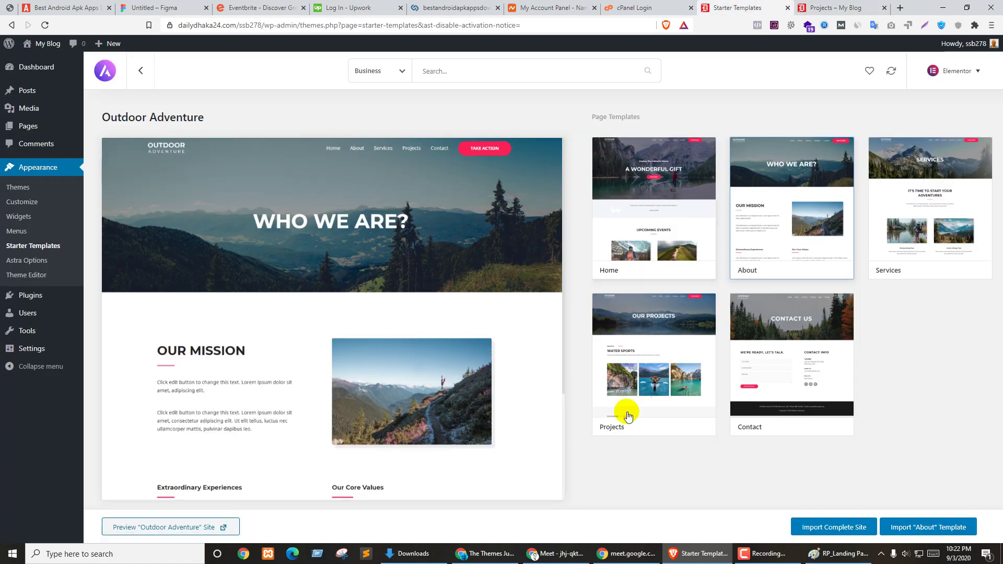
# Step: Check the Google Meet chat, and close the annotated landing page image in Paint without saving its changes
pyautogui.click(555, 554)
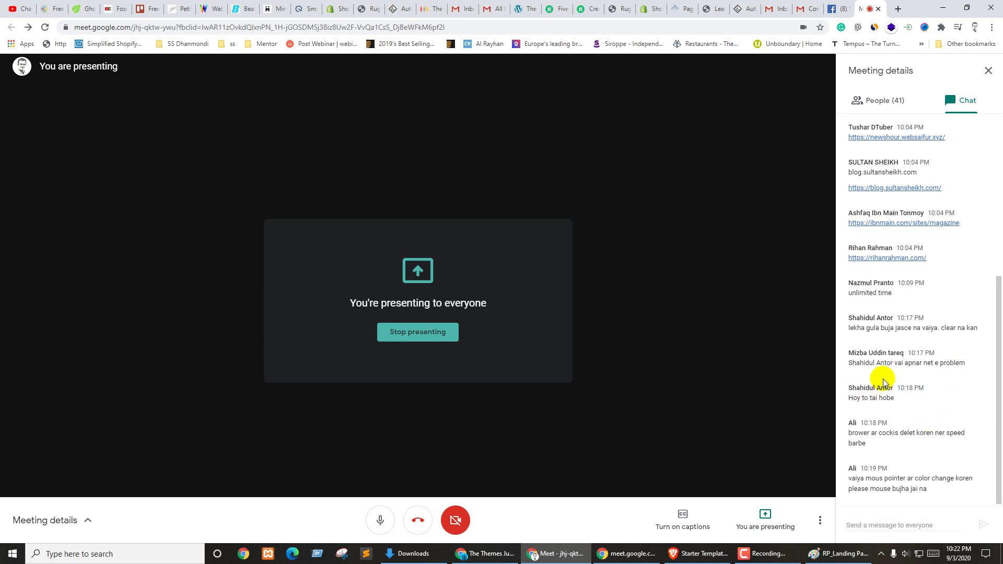
pyautogui.click(836, 555)
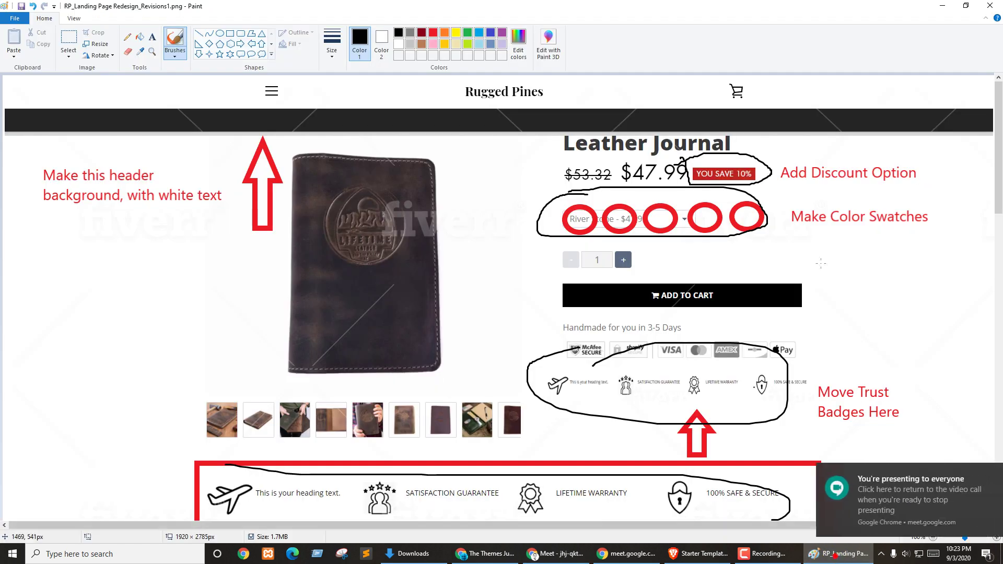
pyautogui.click(989, 5)
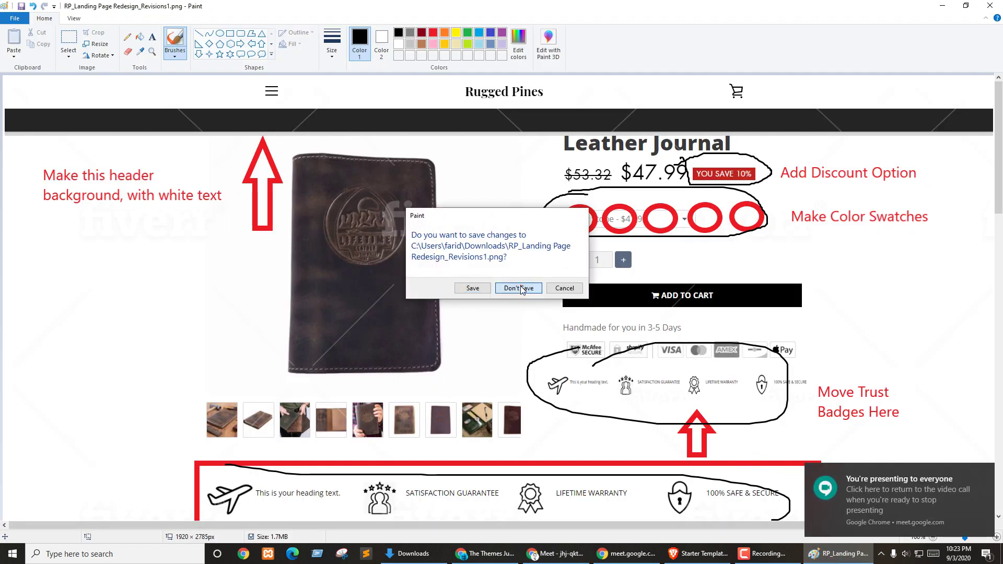
pyautogui.click(518, 288)
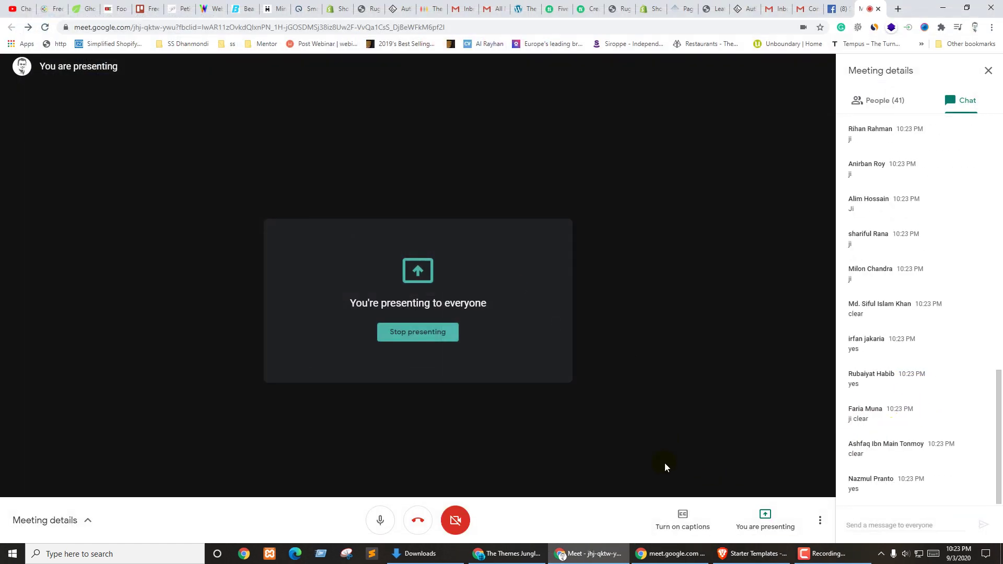
# Step: Switch back to Brave and view the installed Astra theme on the WordPress Themes page
pyautogui.click(755, 554)
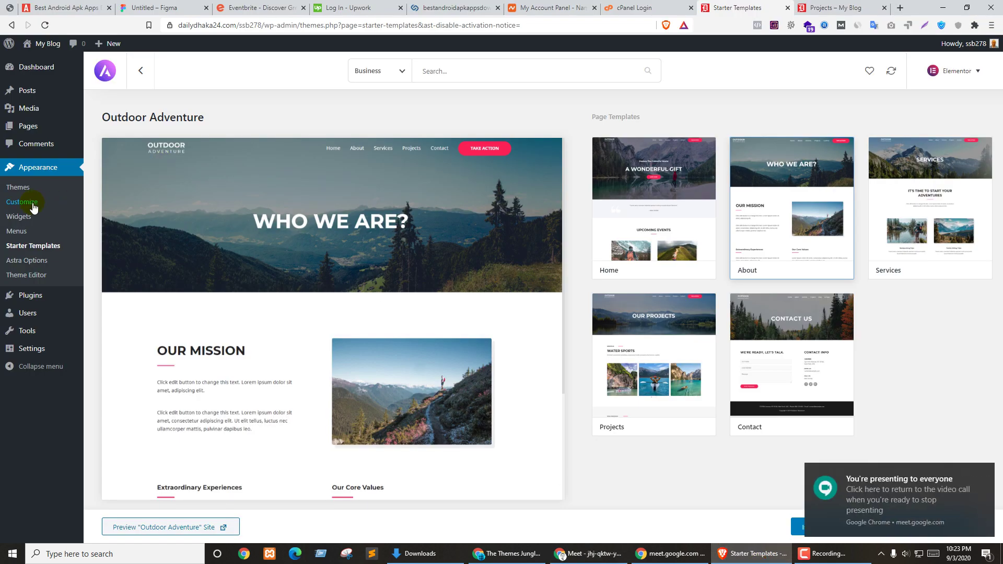
pyautogui.click(823, 6)
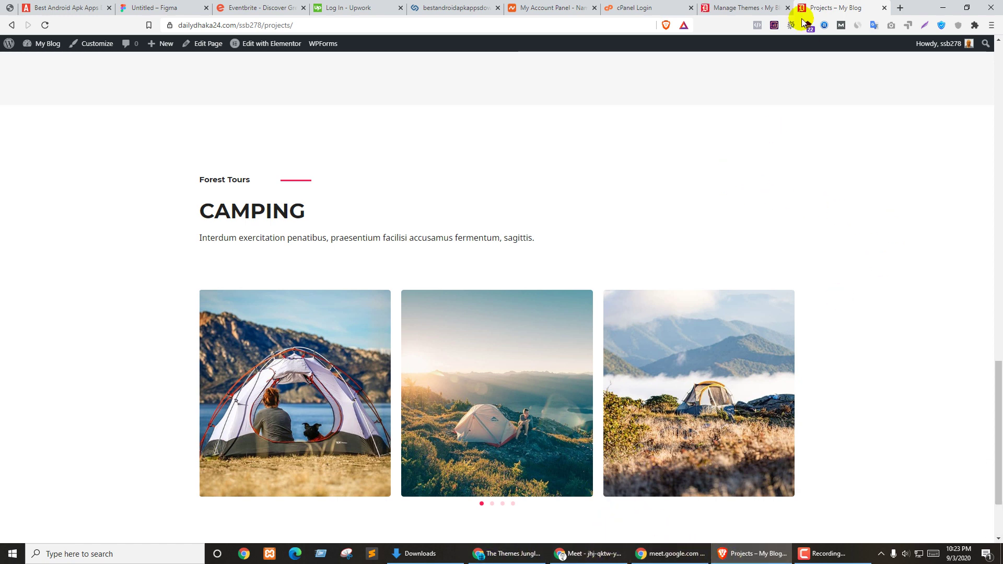
pyautogui.click(763, 8)
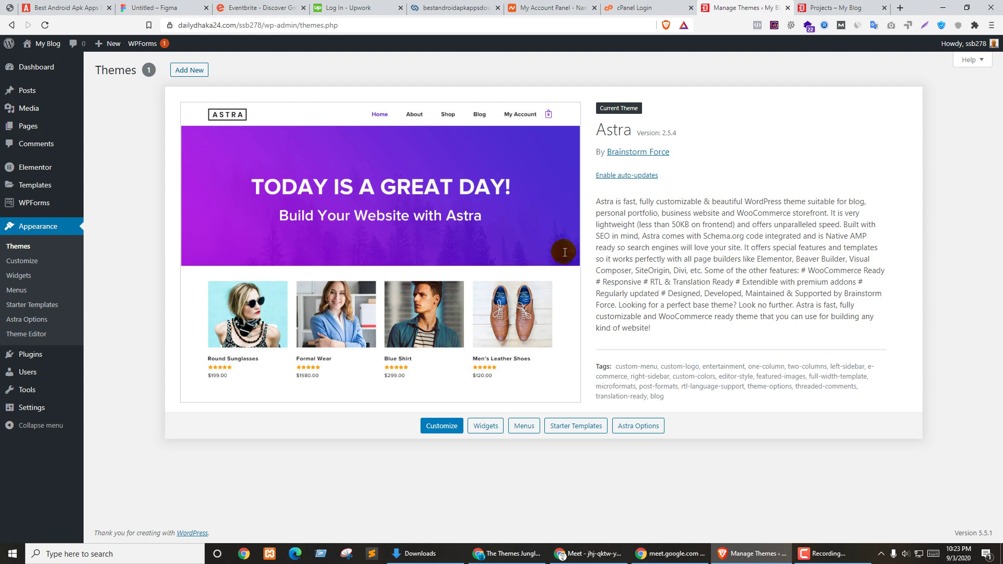
pyautogui.click(34, 230)
pyautogui.click(29, 238)
# Step: Return to the Projects page, examine it from header to footer, and open the Outdoor Adventure home page
pyautogui.click(882, 6)
pyautogui.scroll(15, 572, 234)
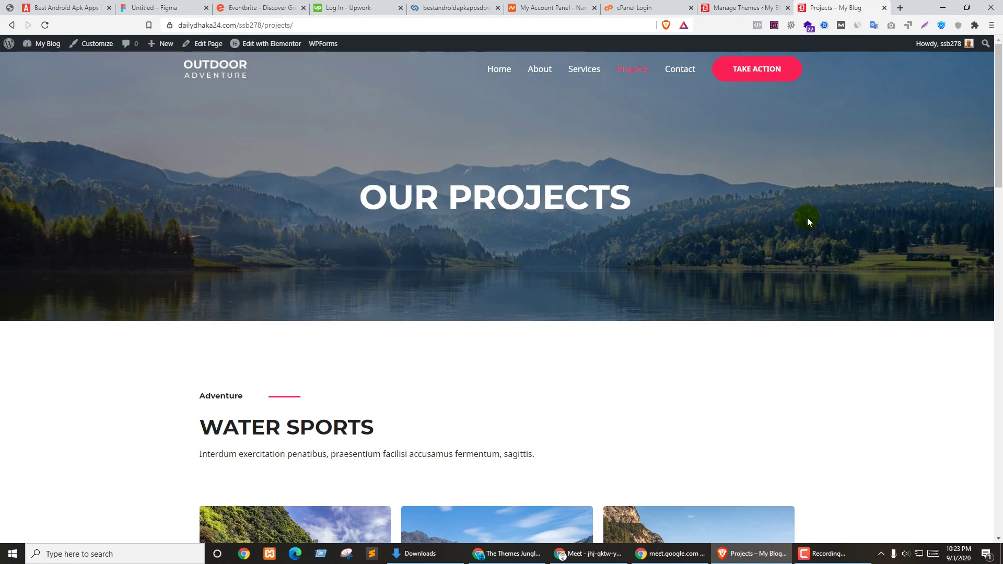
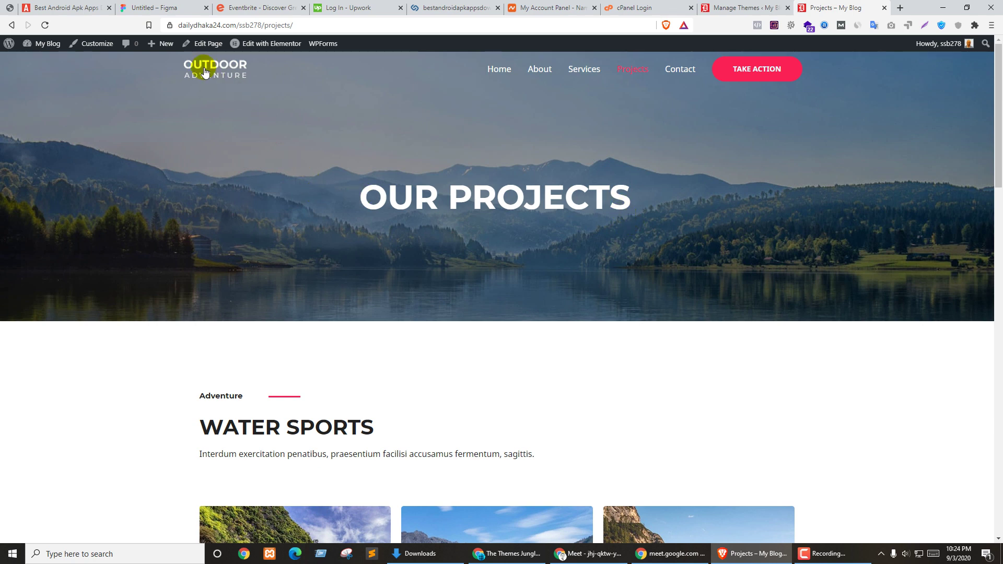
pyautogui.moveTo(999, 101); pyautogui.dragTo(1001, 450)
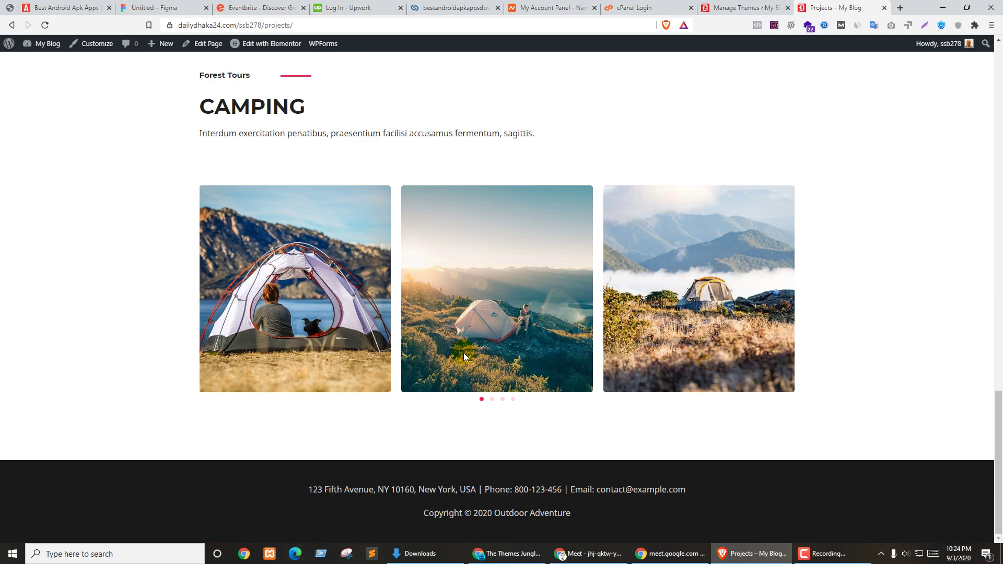
pyautogui.scroll(20, 956, 308)
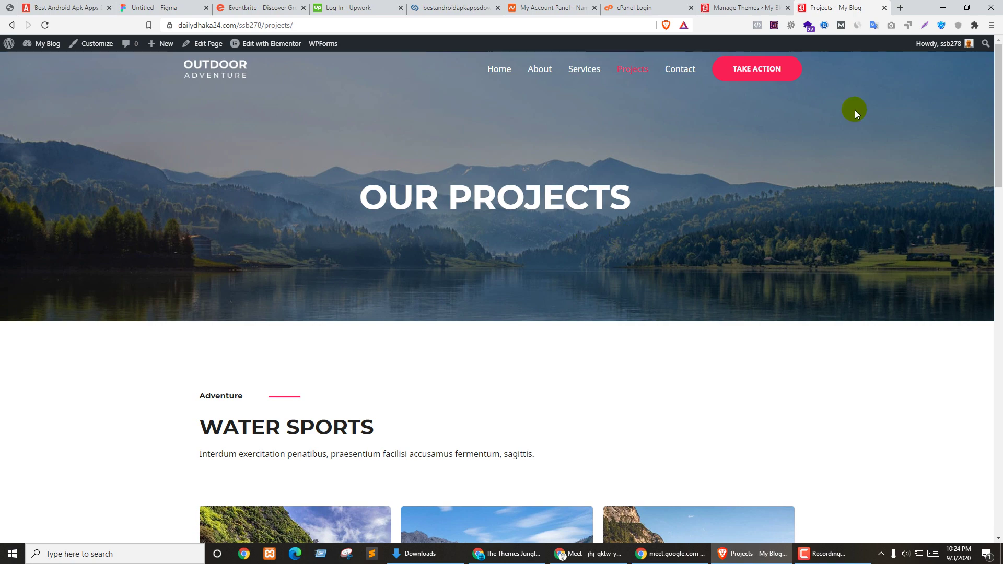
pyautogui.click(234, 85)
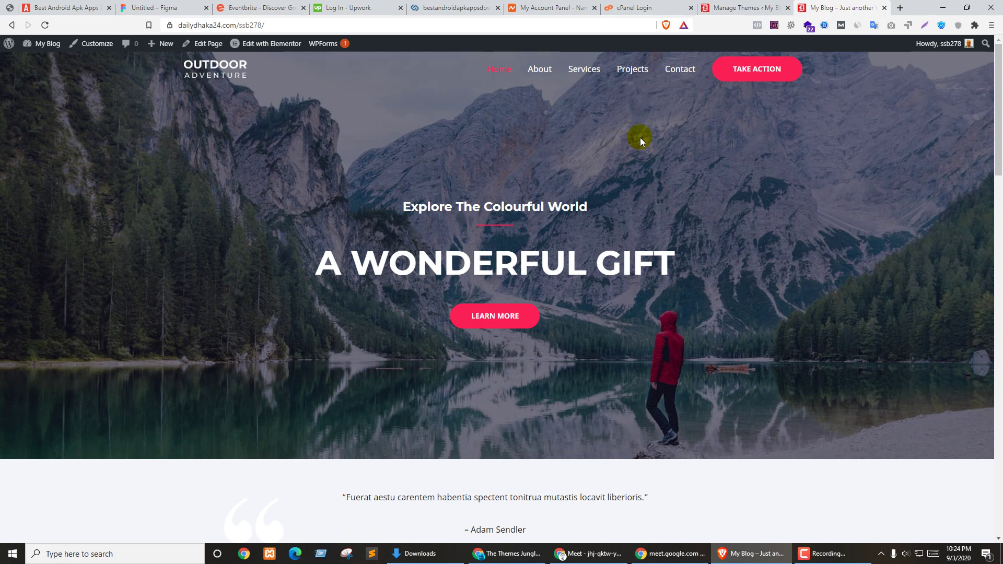
# Step: Search Google for idp in a new tab, open the IDP global website and skim its home page
pyautogui.hotkey('ctrl', 't')
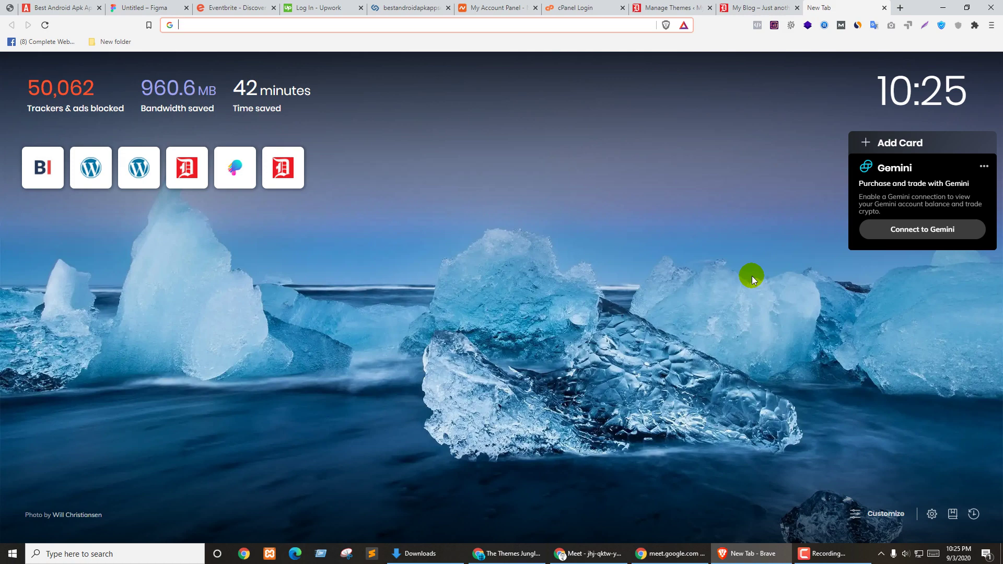
pyautogui.write('idp')
pyautogui.press('Return')
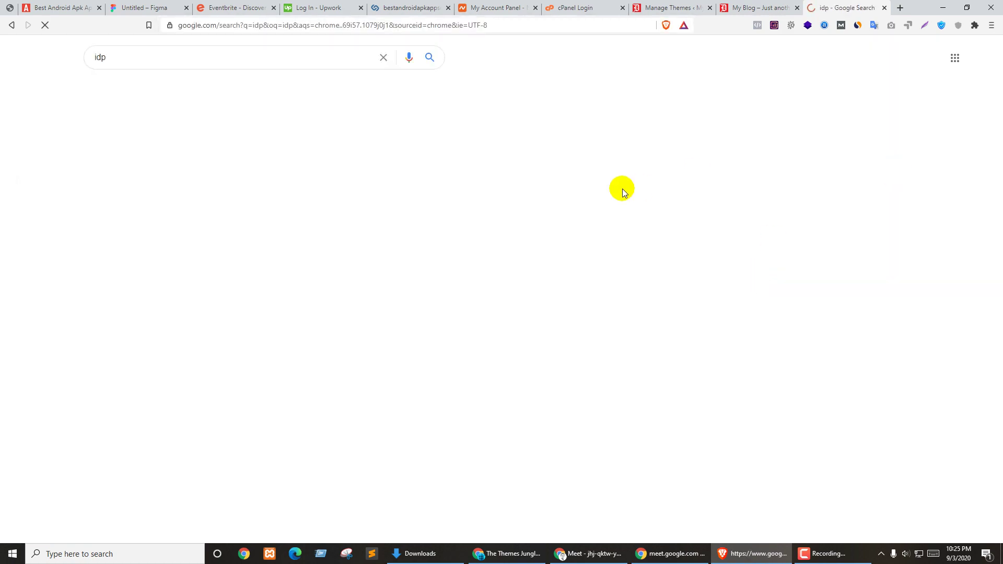
pyautogui.click(159, 157)
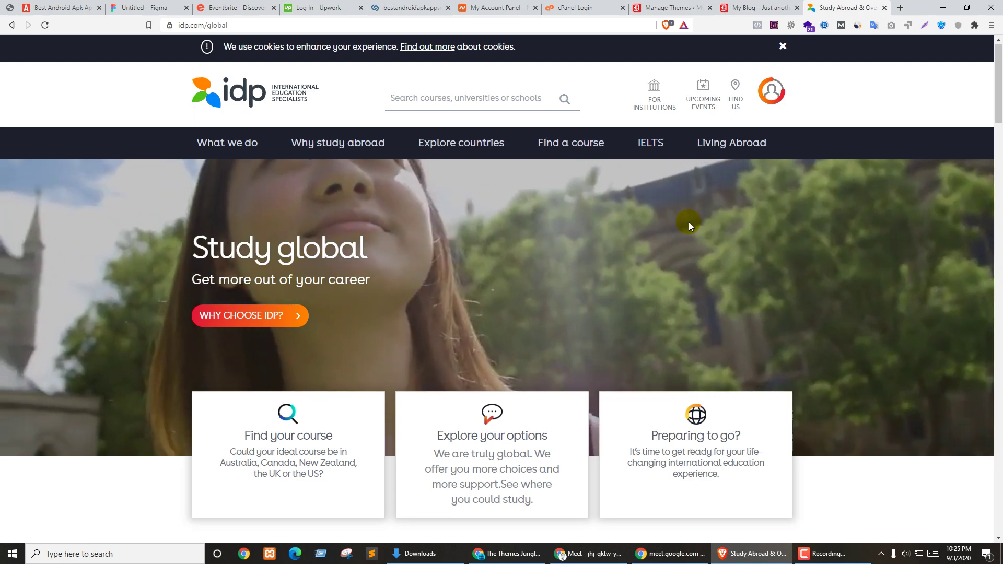
pyautogui.scroll(-8, 690, 228)
pyautogui.scroll(-10, 690, 229)
pyautogui.scroll(18, 691, 227)
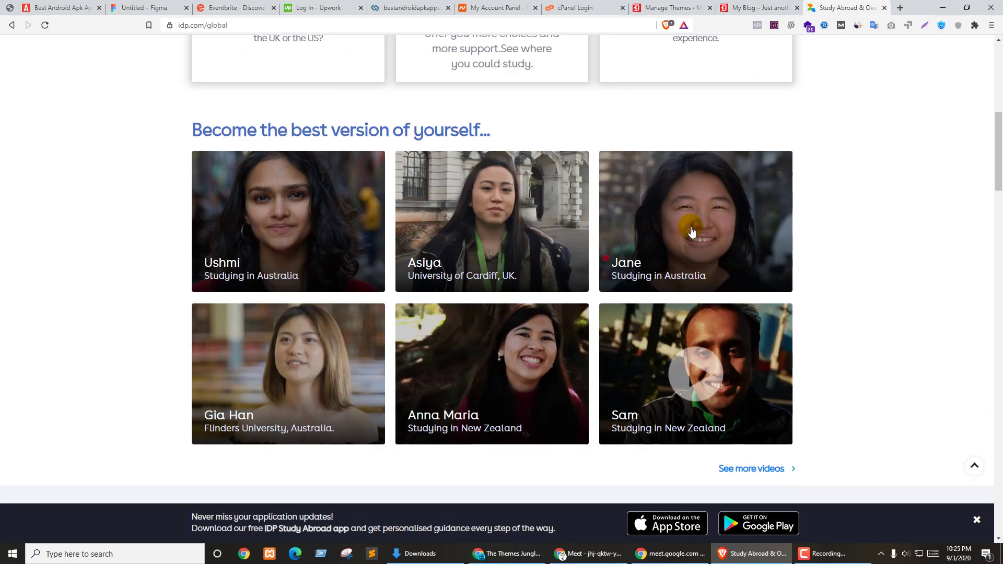
pyautogui.scroll(1, 690, 227)
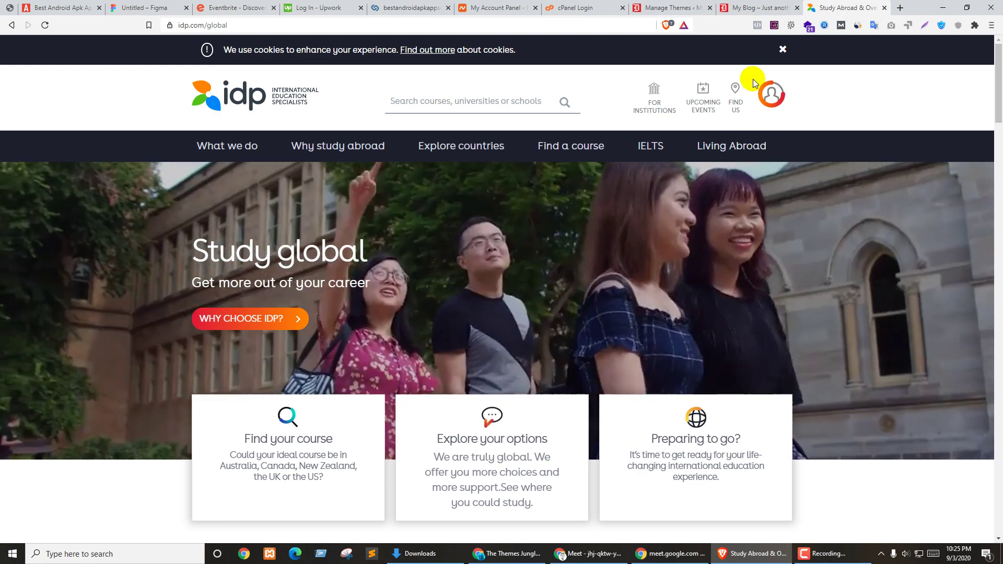
# Step: Compare the Outdoor Adventure home page with the IDP home page, and dismiss the IDP cookie notice
pyautogui.click(752, 5)
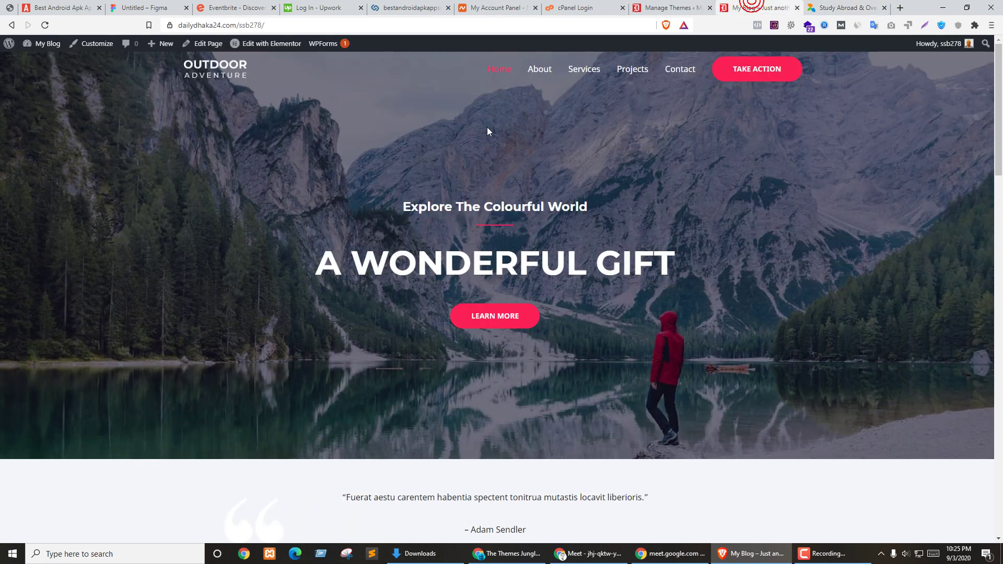
pyautogui.click(856, 8)
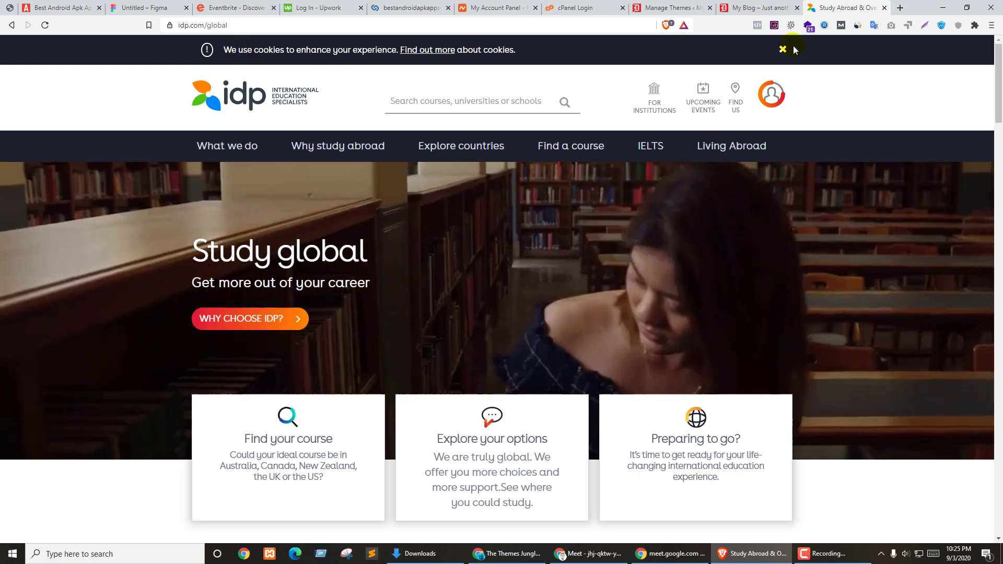
pyautogui.click(782, 49)
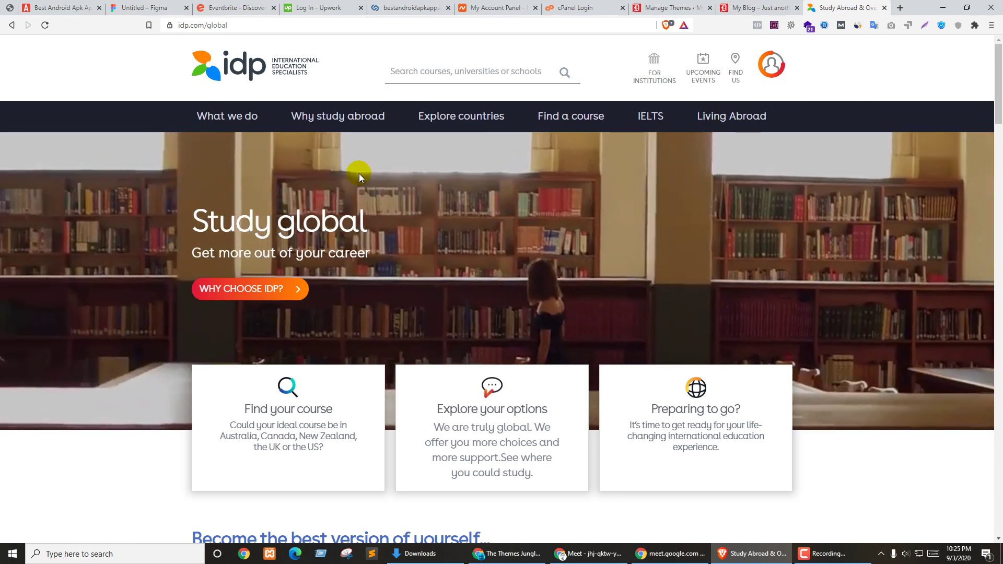
# Step: View IDP's Why study abroad page and its Why choose IDP page with the consultation form
pyautogui.click(345, 127)
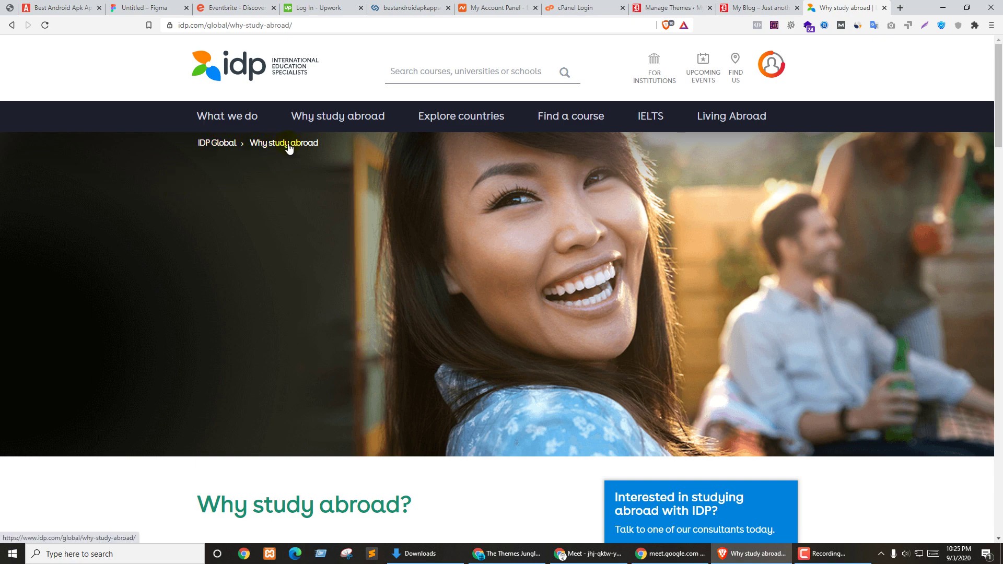
pyautogui.click(217, 113)
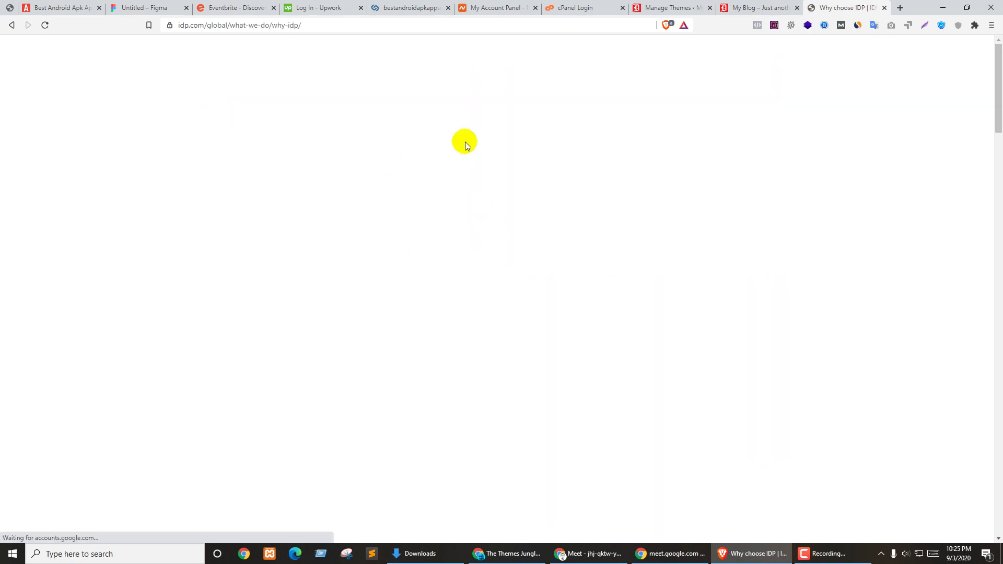
pyautogui.scroll(-5, 703, 294)
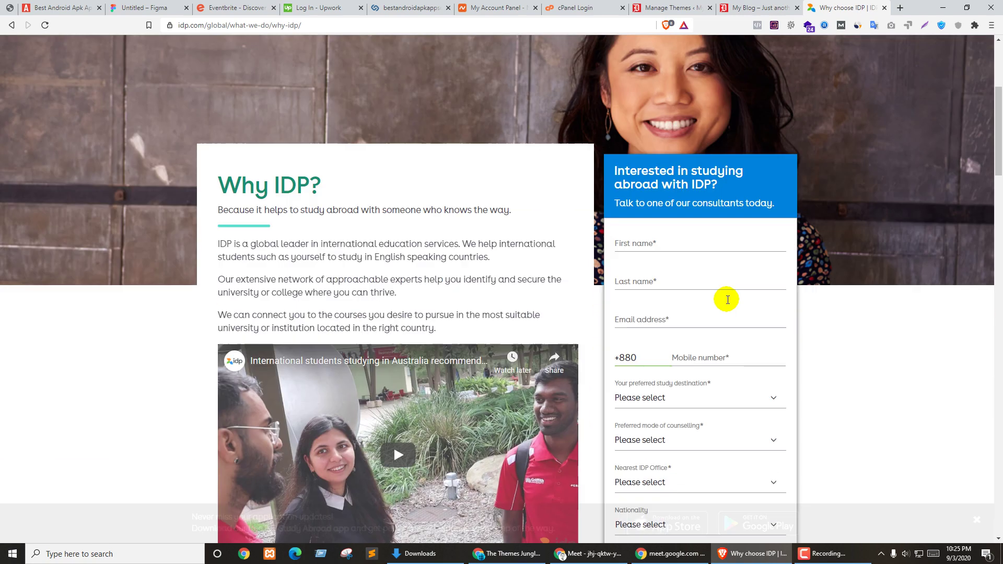
pyautogui.scroll(5, 689, 403)
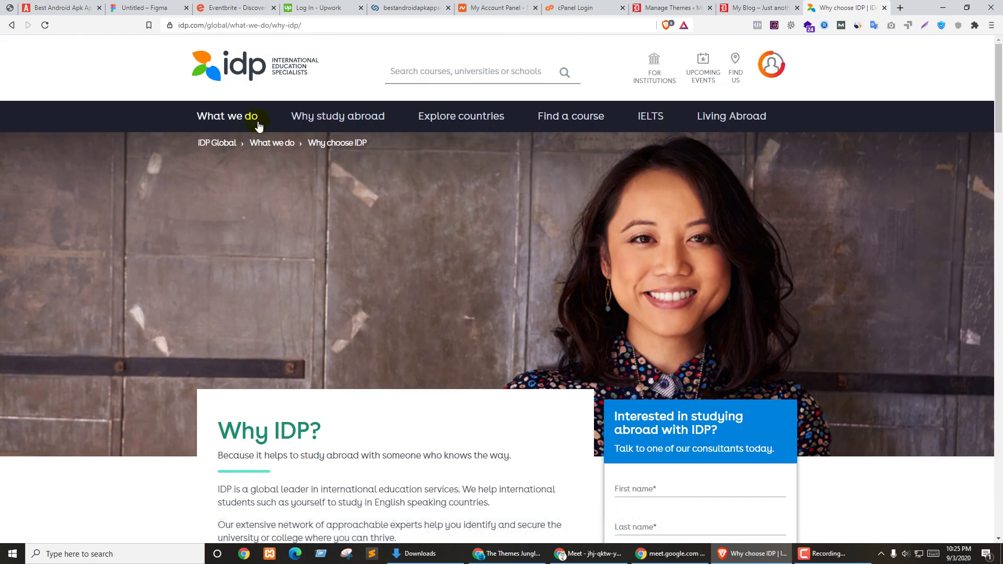
# Step: Return to the IDP home page and examine the sections below its banner, including Ask IDP
pyautogui.click(236, 75)
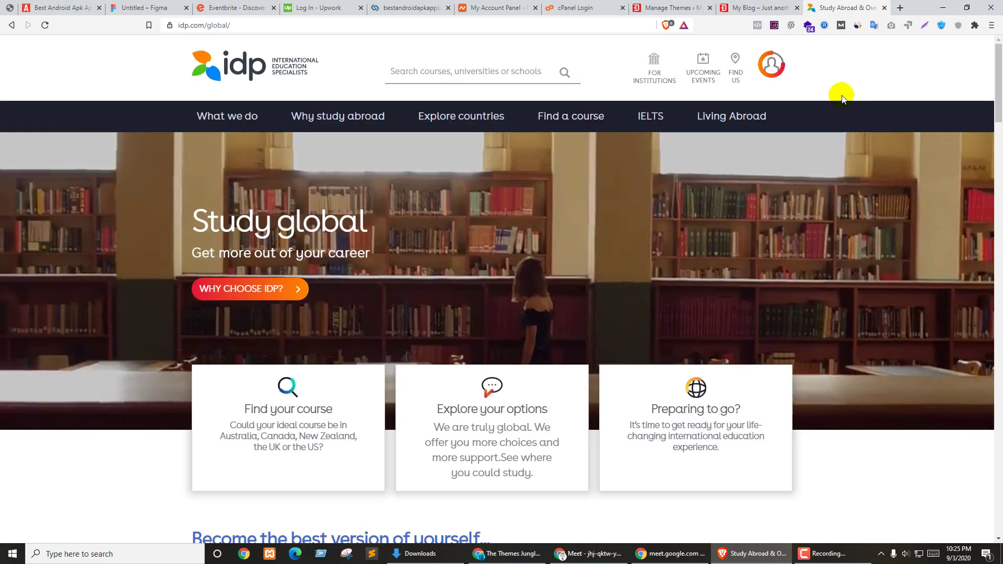
pyautogui.scroll(-1, 634, 218)
pyautogui.scroll(-20, 921, 157)
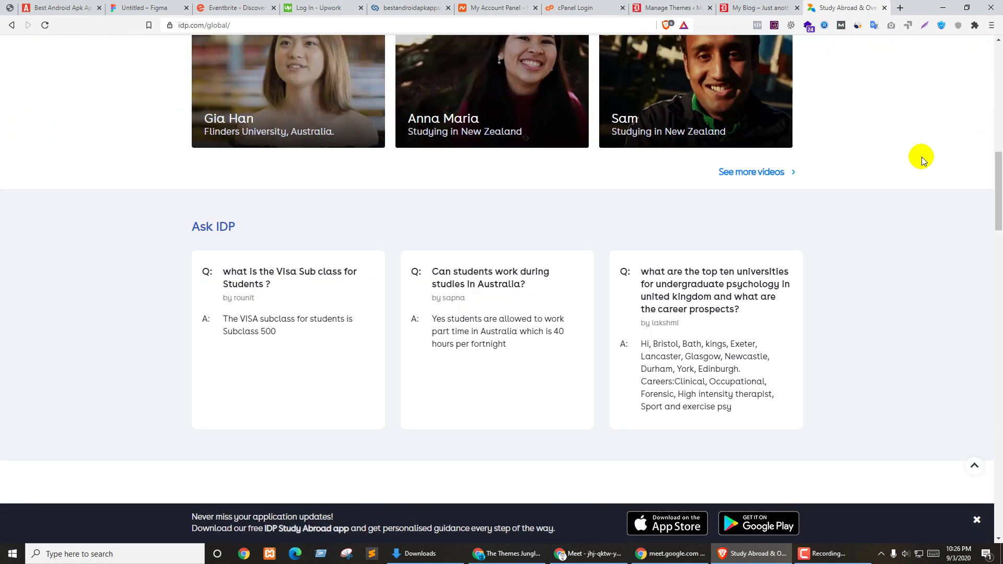
# Step: Examine the rest of the IDP home page, including its enquiry form, and revisit the Outdoor Adventure home page and the WordPress themes page
pyautogui.scroll(-4, 943, 152)
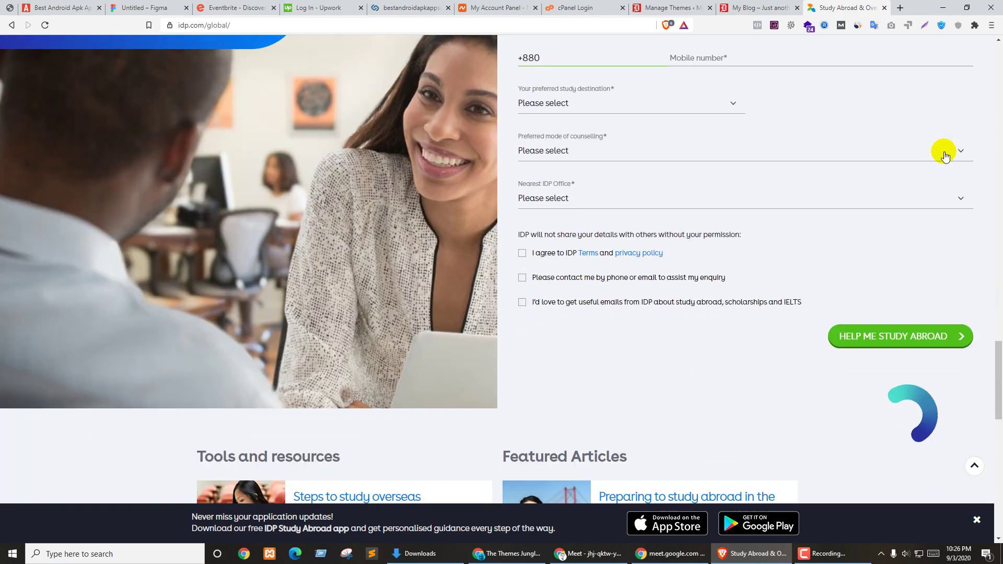
pyautogui.scroll(20, 943, 151)
pyautogui.scroll(10, 947, 150)
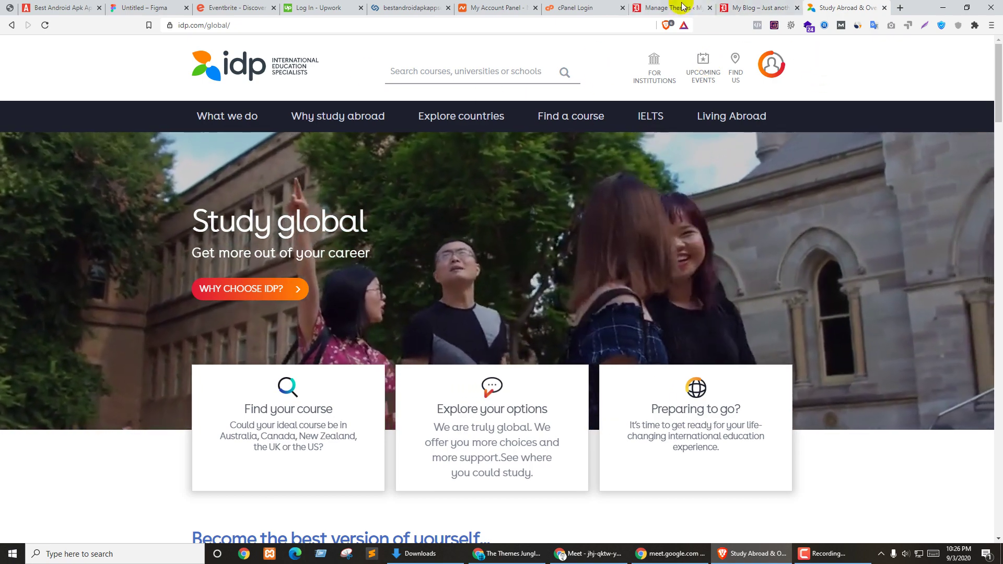
pyautogui.moveTo(227, 68); pyautogui.dragTo(660, 4)
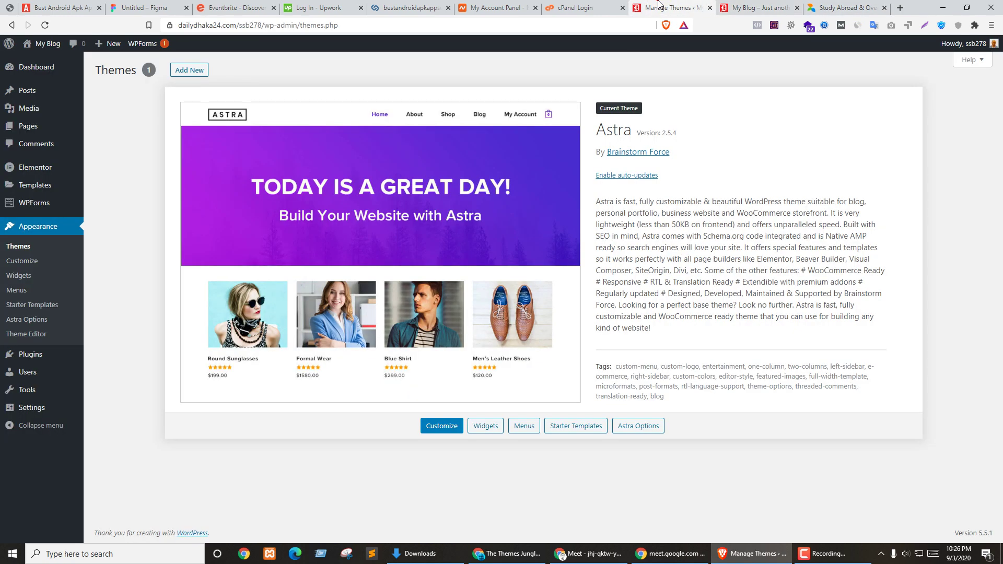
pyautogui.moveTo(744, 4); pyautogui.dragTo(451, 191)
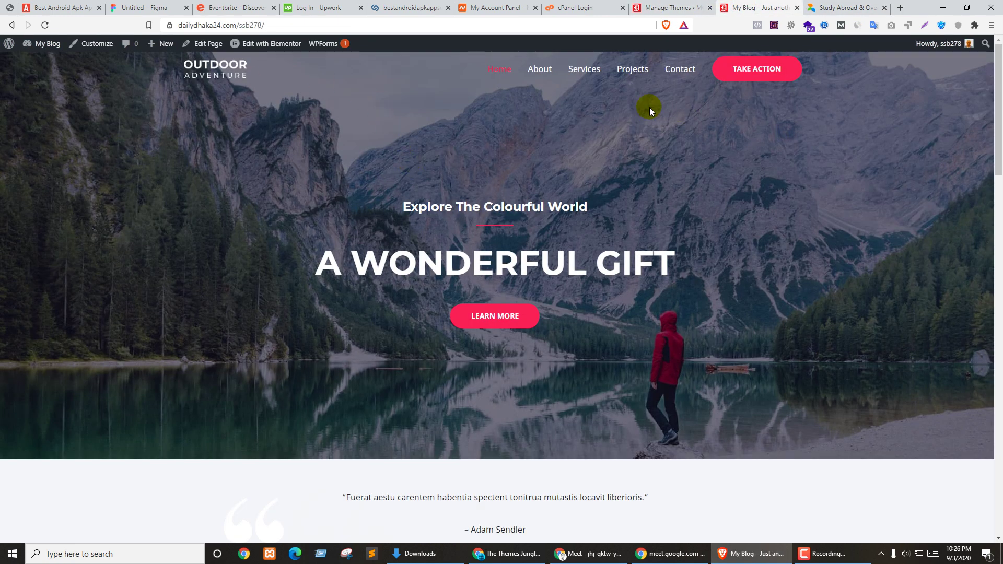
pyautogui.click(656, 3)
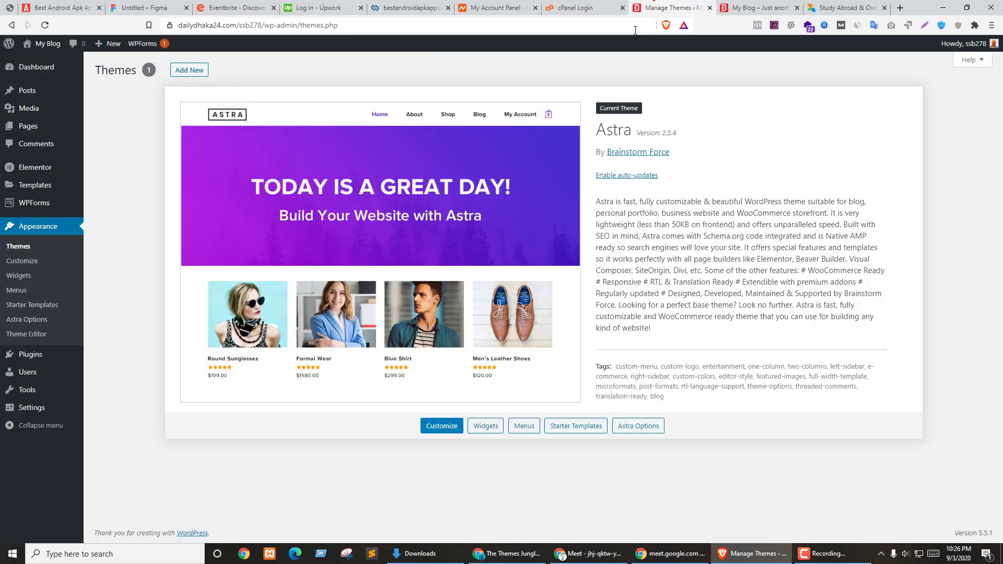
# Step: View the Elementor general settings, and look at the new post and new page editors with their Elementor editing option in another tab
pyautogui.click(34, 172)
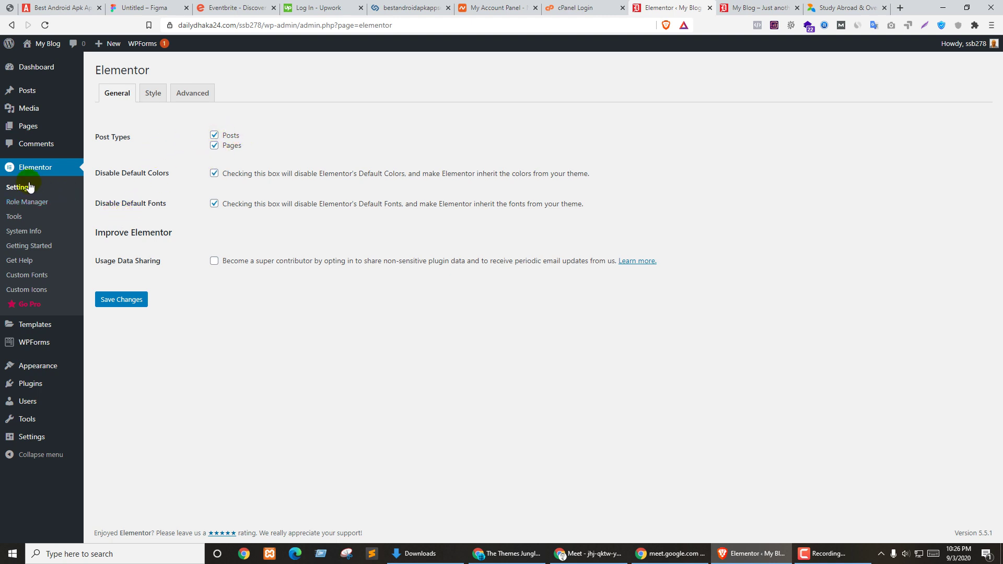
pyautogui.moveTo(26, 90)
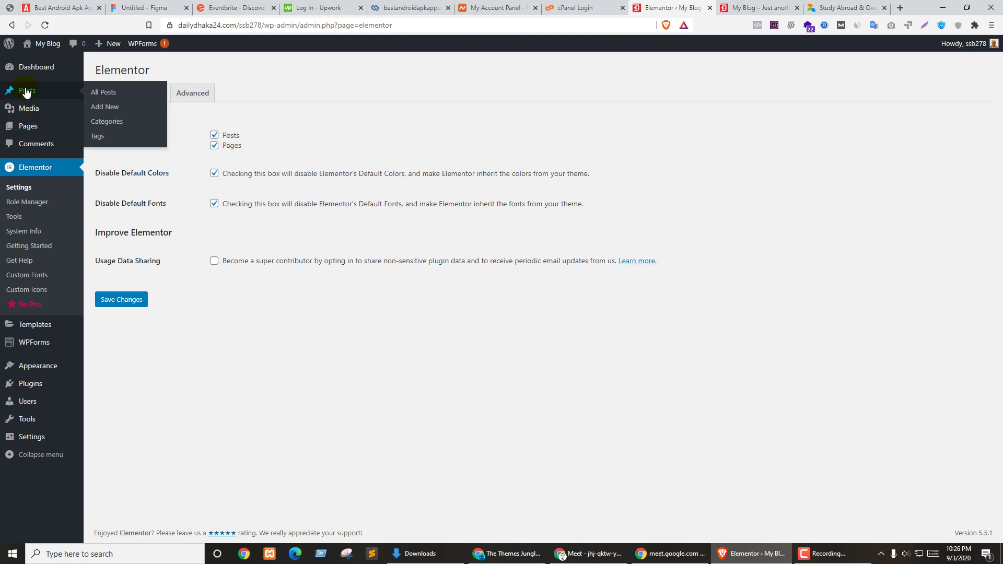
pyautogui.middleClick(103, 106)
pyautogui.click(691, 7)
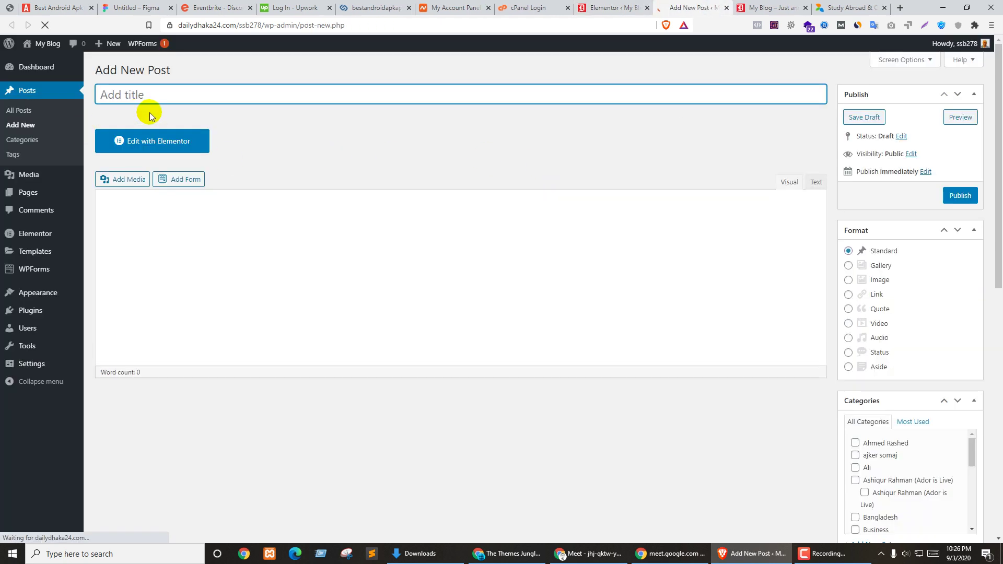
pyautogui.click(184, 147)
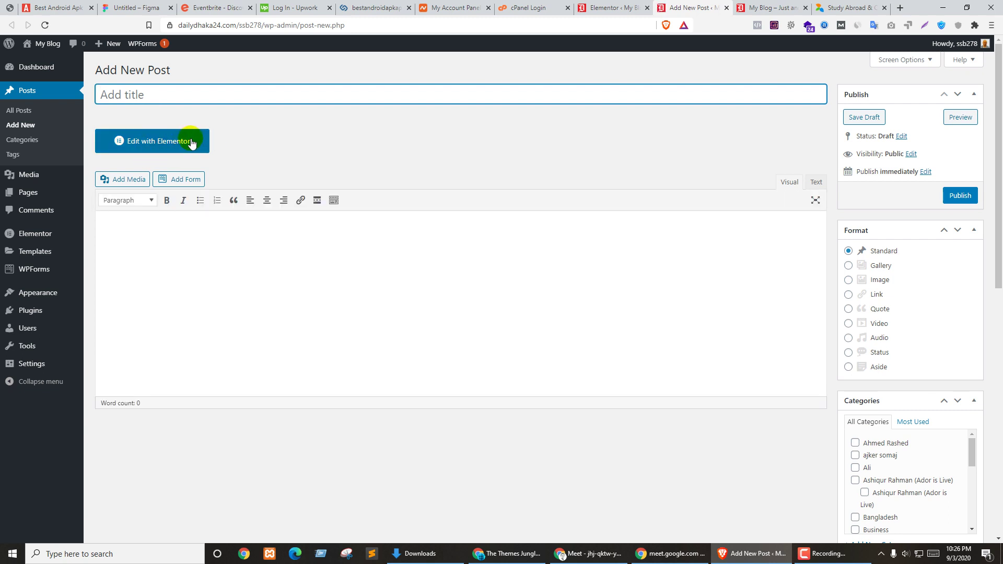
pyautogui.click(105, 206)
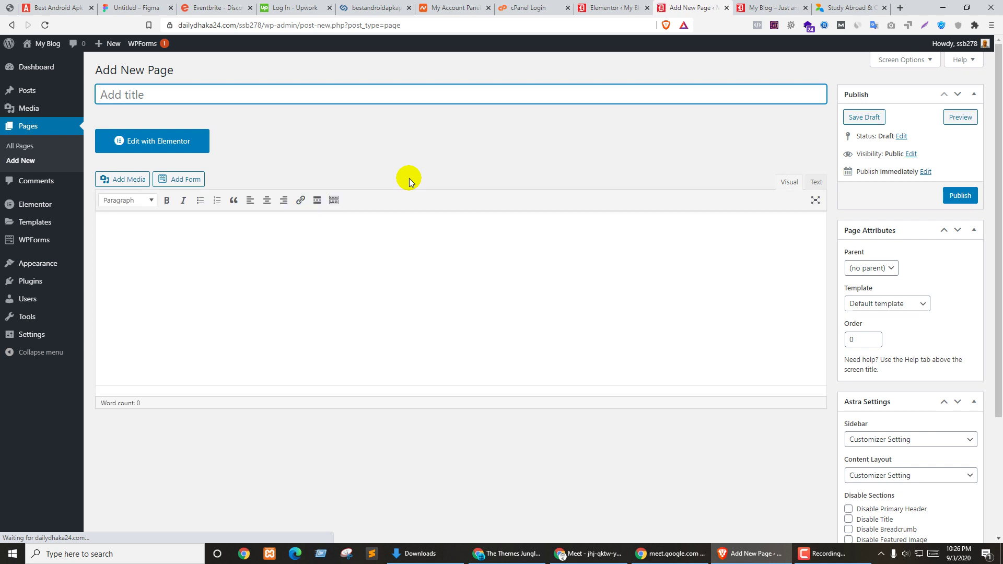
# Step: Open the About page from the site's page list for editing in Elementor
pyautogui.click(20, 147)
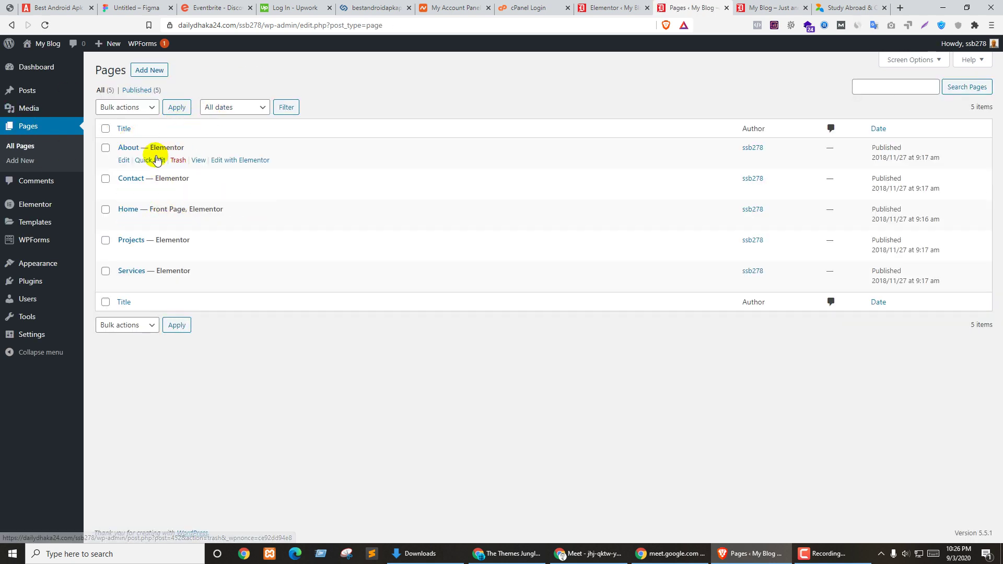
pyautogui.moveTo(154, 195)
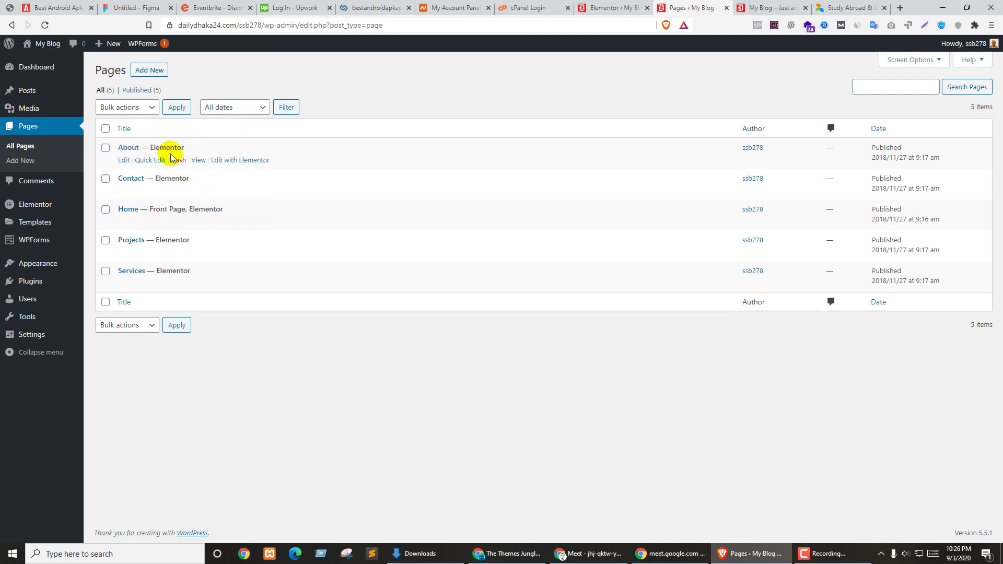
pyautogui.click(123, 160)
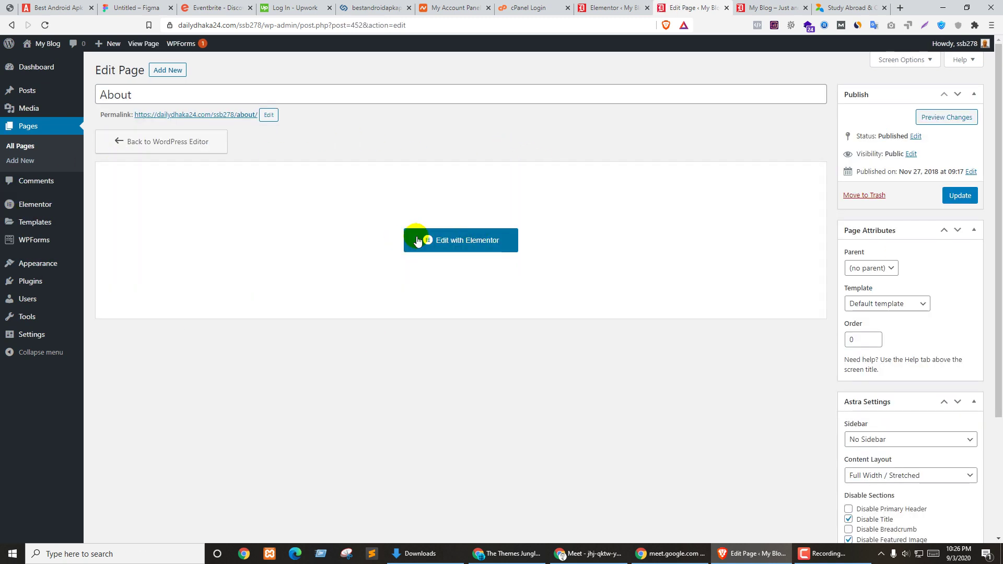
pyautogui.click(465, 245)
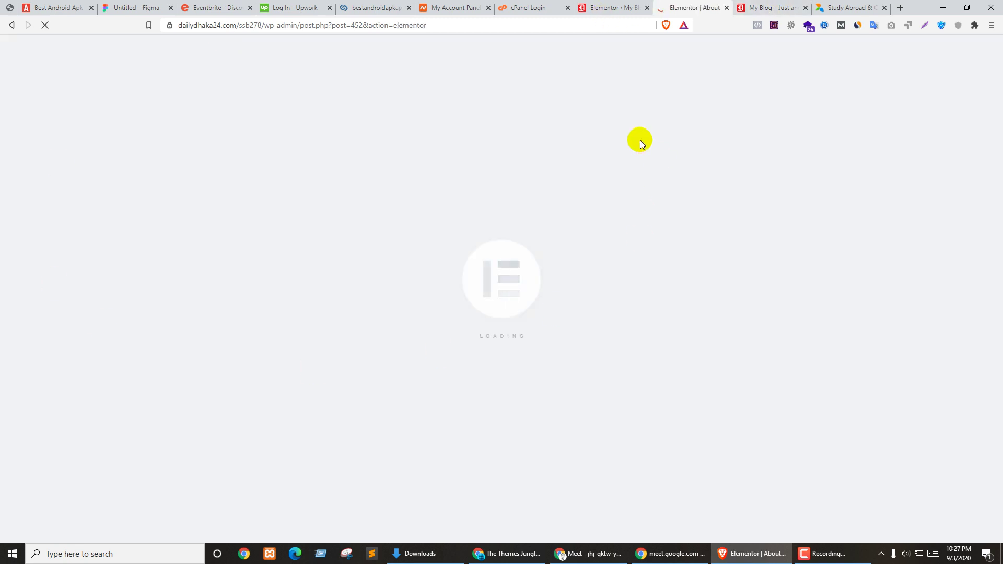
# Step: Compare the live About page with its Elementor editing view down to the Our Mission section, and glance at the IDP home page
pyautogui.click(777, 7)
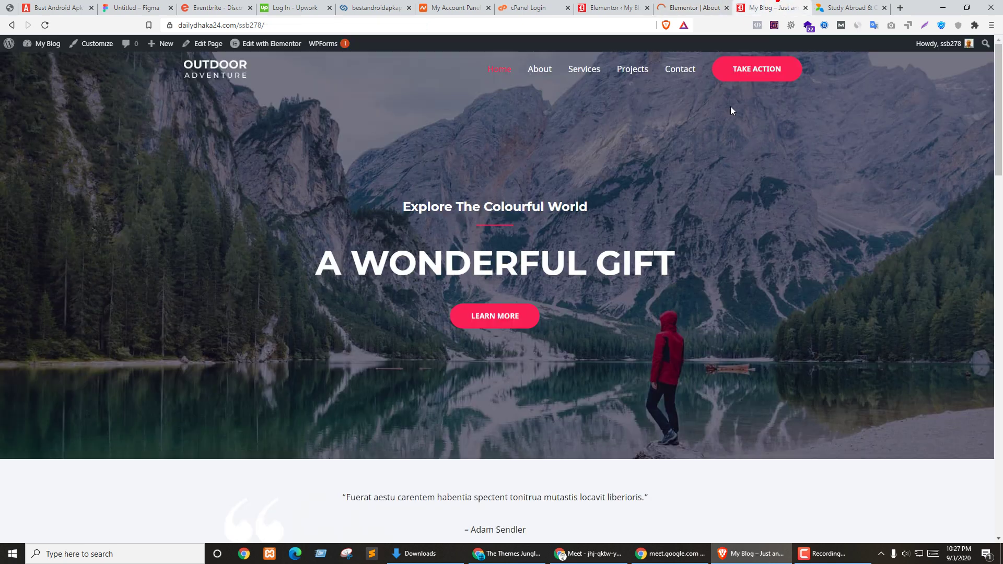
pyautogui.click(541, 71)
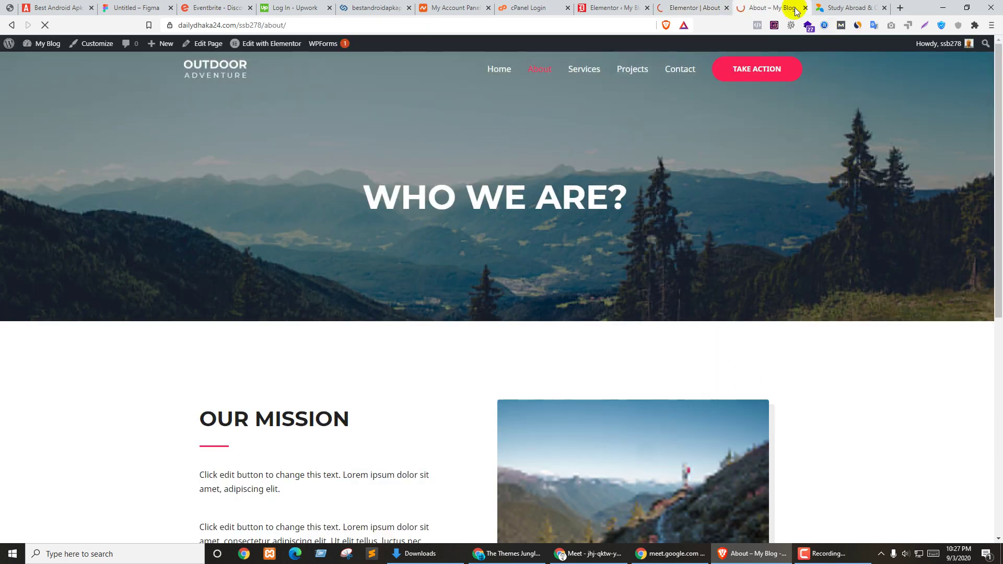
pyautogui.click(691, 7)
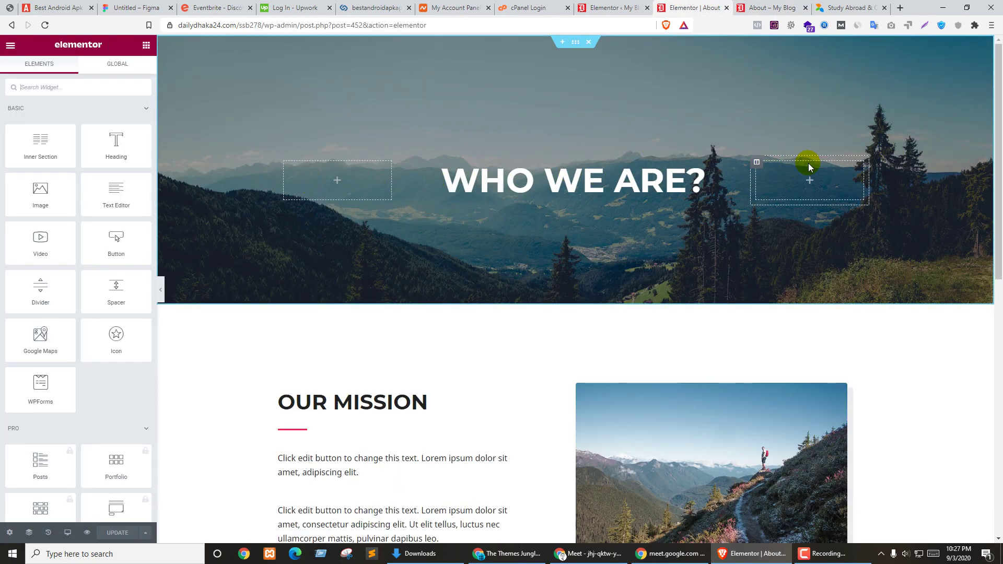
pyautogui.scroll(-4, 559, 410)
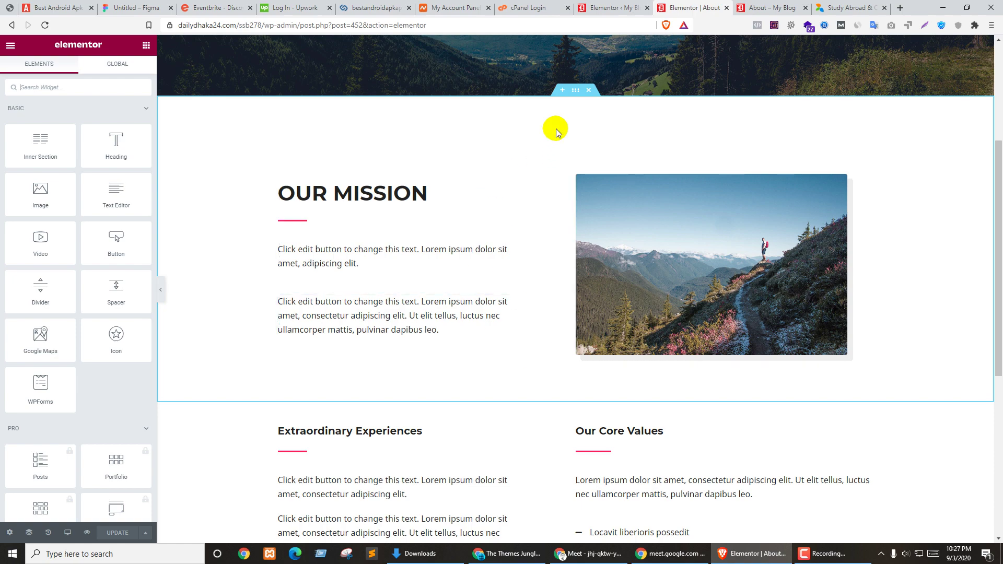
pyautogui.click(854, 7)
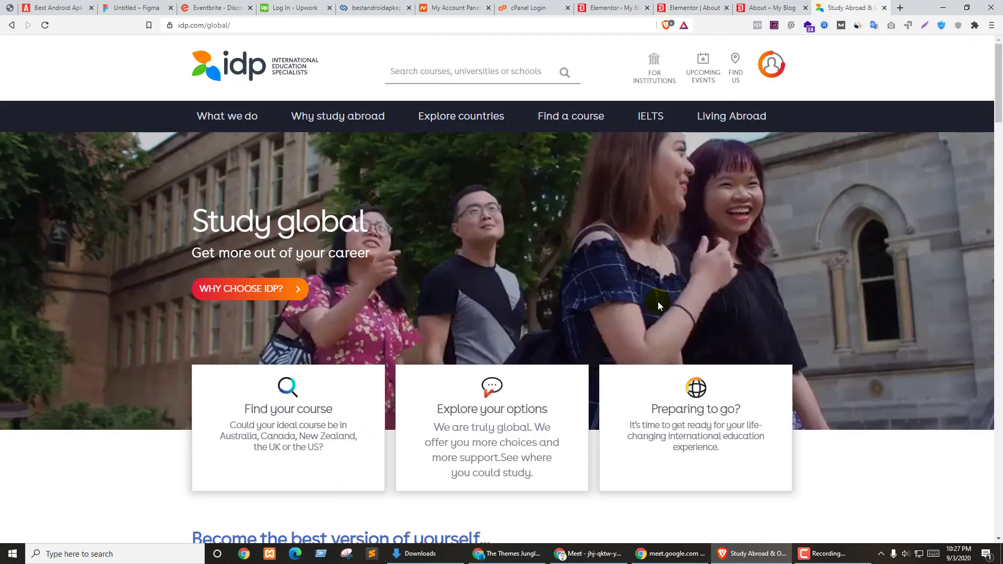
# Step: Show the new post editor in the Elementor settings tab, and open a blank new page there
pyautogui.click(614, 8)
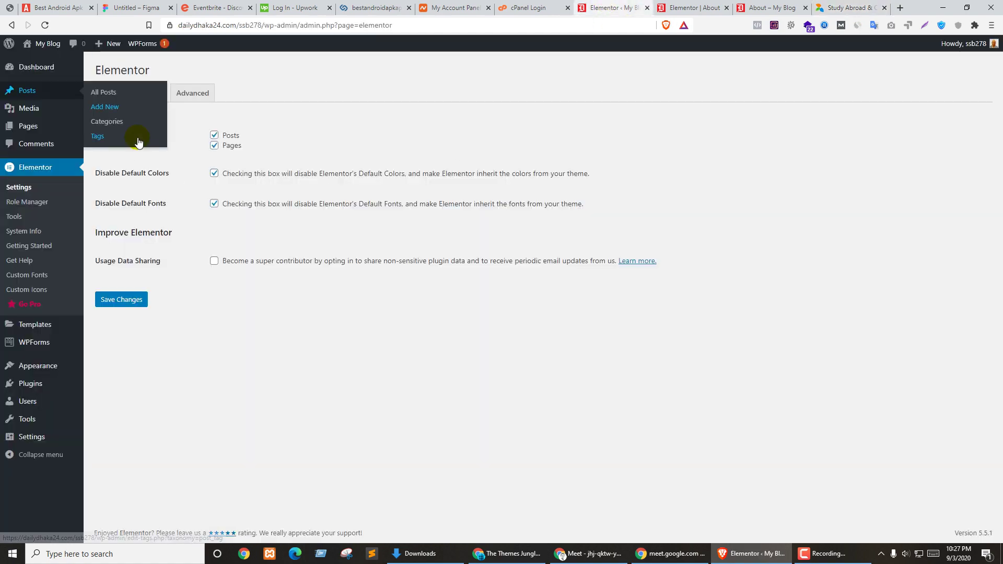
pyautogui.click(102, 106)
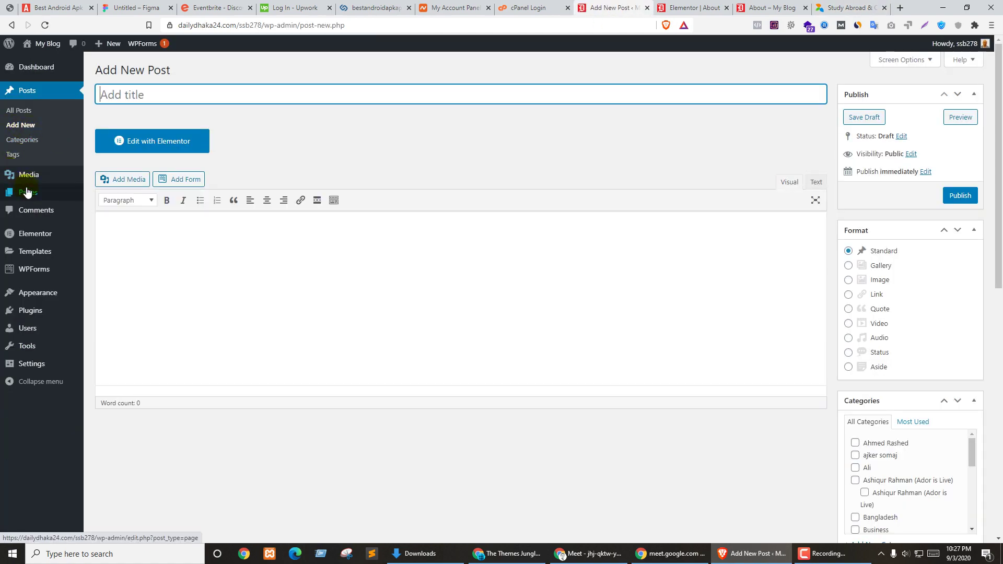
pyautogui.moveTo(28, 192)
pyautogui.click(104, 208)
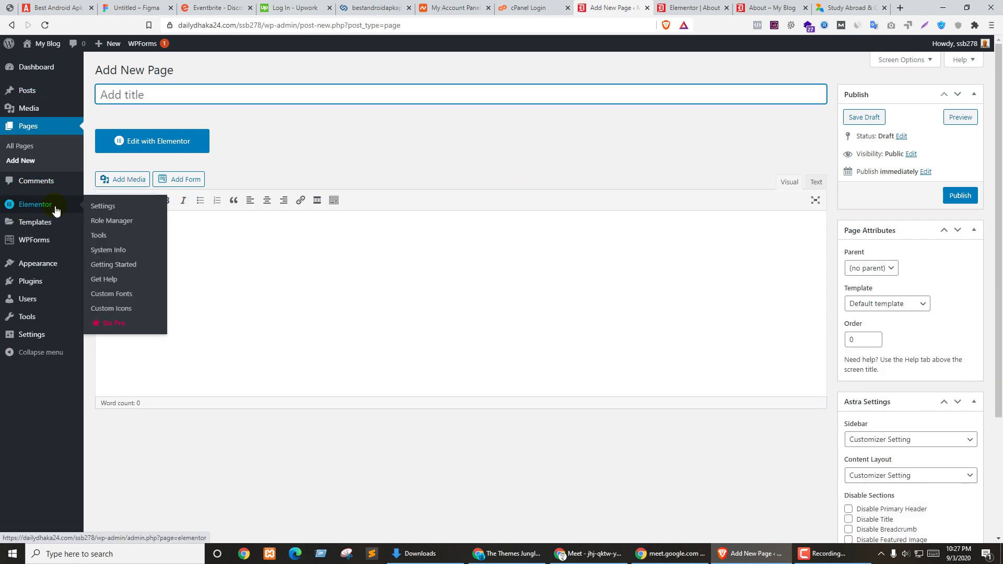
# Step: Open the Add Plugins page in a new tab and search for elementor to examine the page builder and its add-ons
pyautogui.moveTo(22, 290)
pyautogui.middleClick(131, 297)
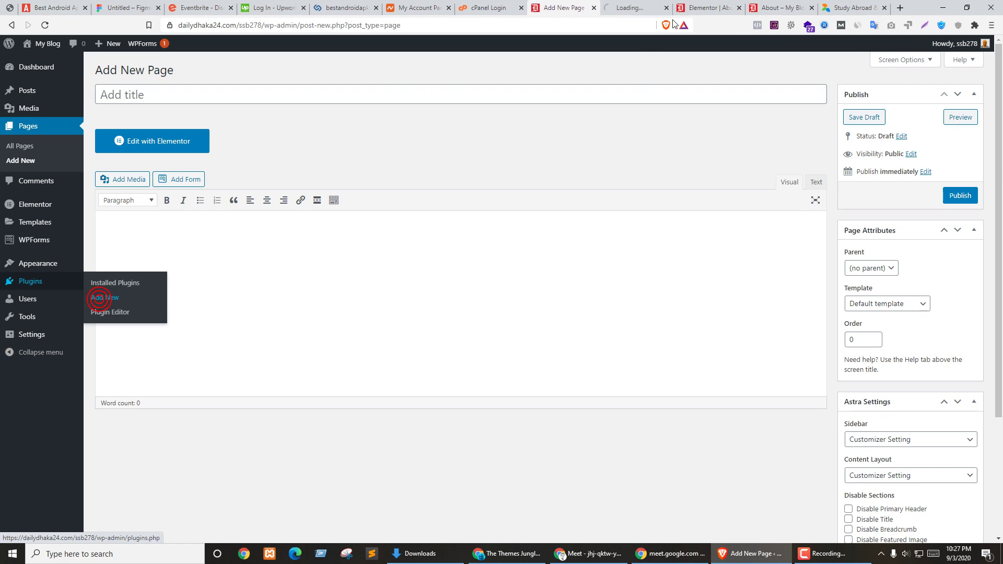
pyautogui.click(643, 4)
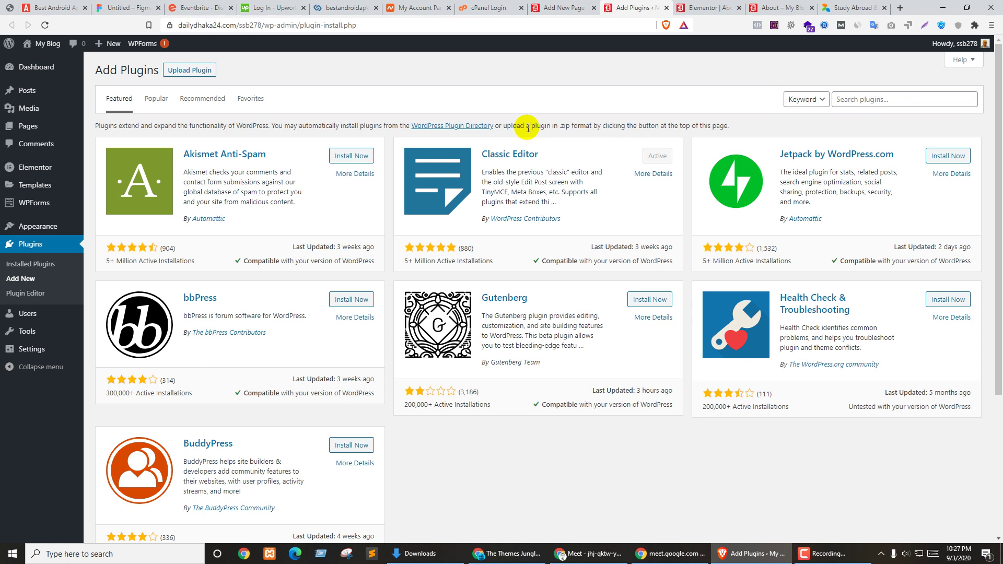
pyautogui.click(891, 96)
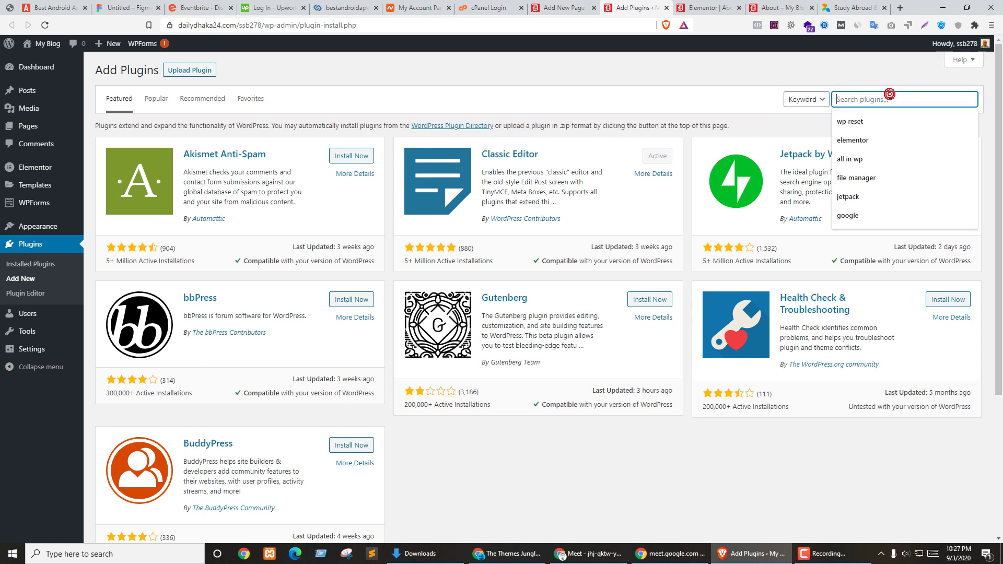
pyautogui.click(856, 140)
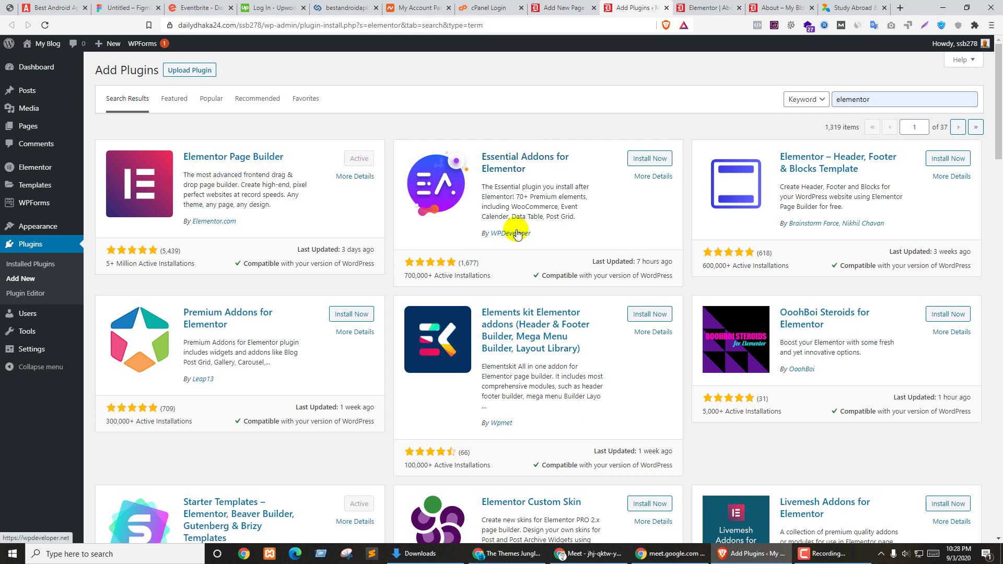
pyautogui.click(459, 121)
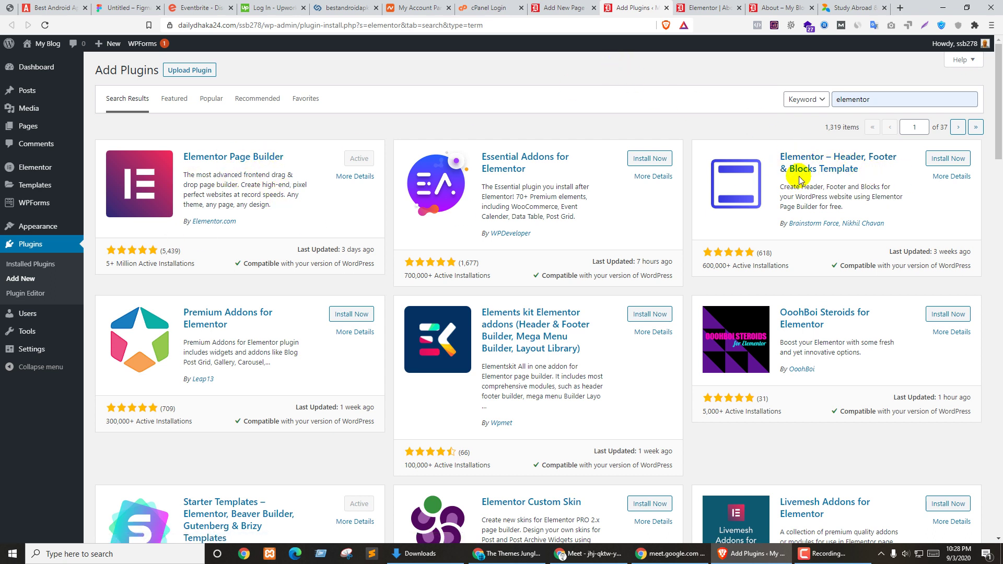
# Step: Check IDP's What we do menu as a reference, and publish the new WordPress page with the title What We Do
pyautogui.click(580, 7)
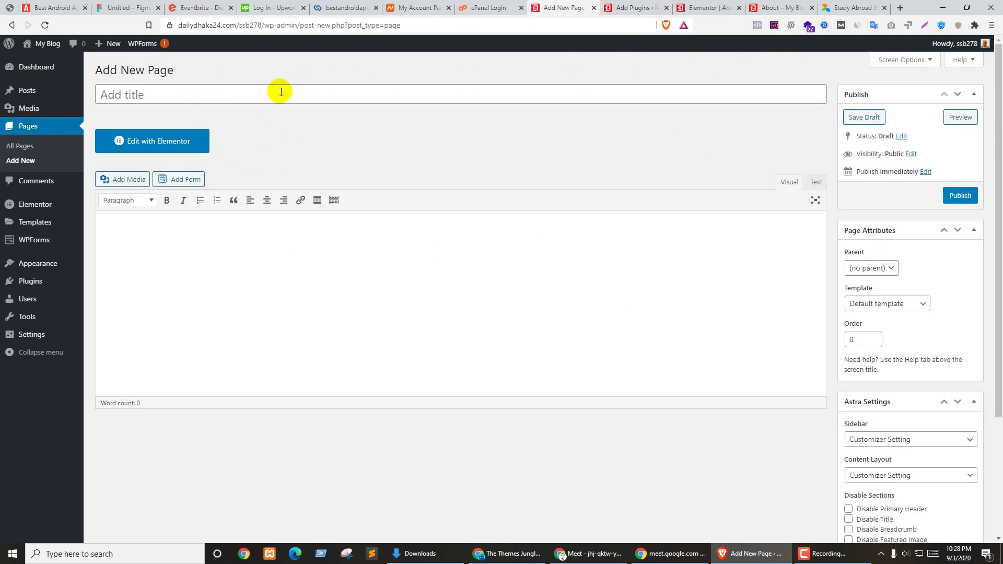
pyautogui.click(851, 8)
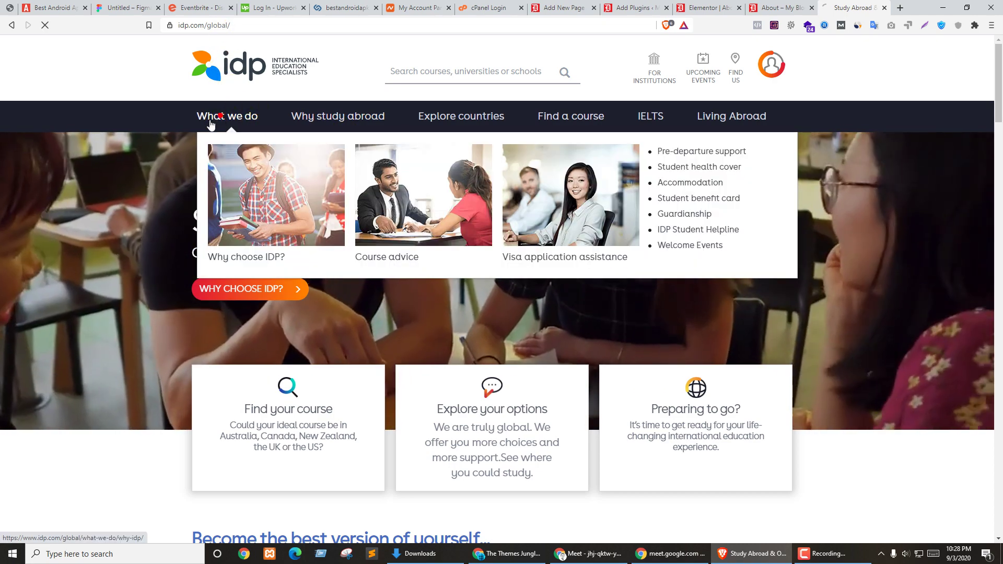
pyautogui.click(250, 289)
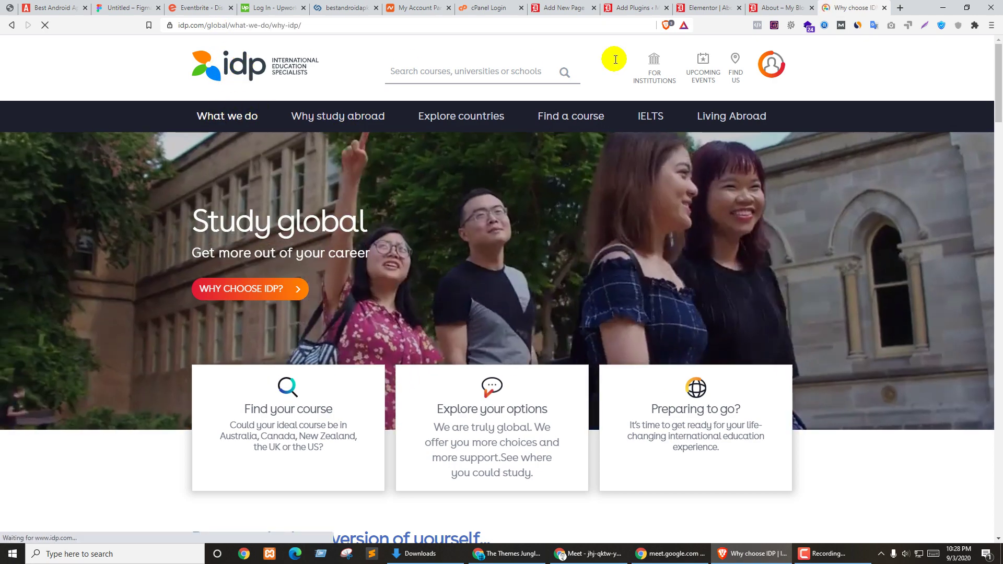
pyautogui.click(560, 8)
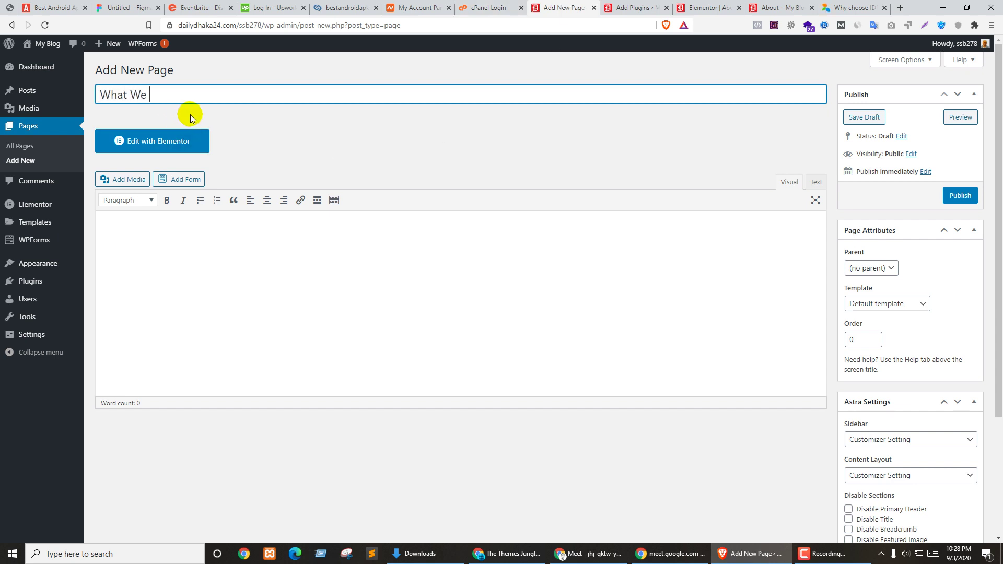
pyautogui.click(265, 135)
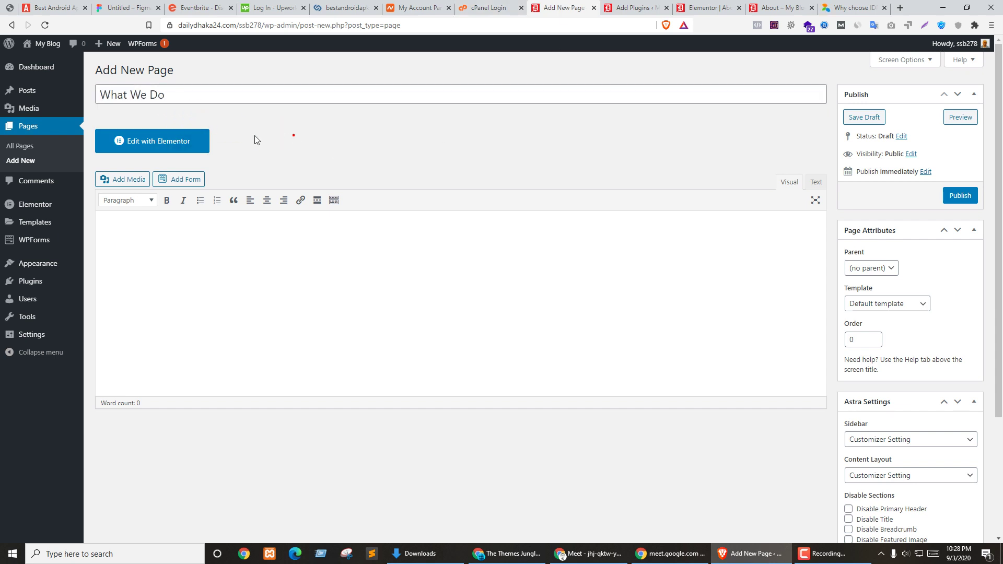
pyautogui.click(967, 200)
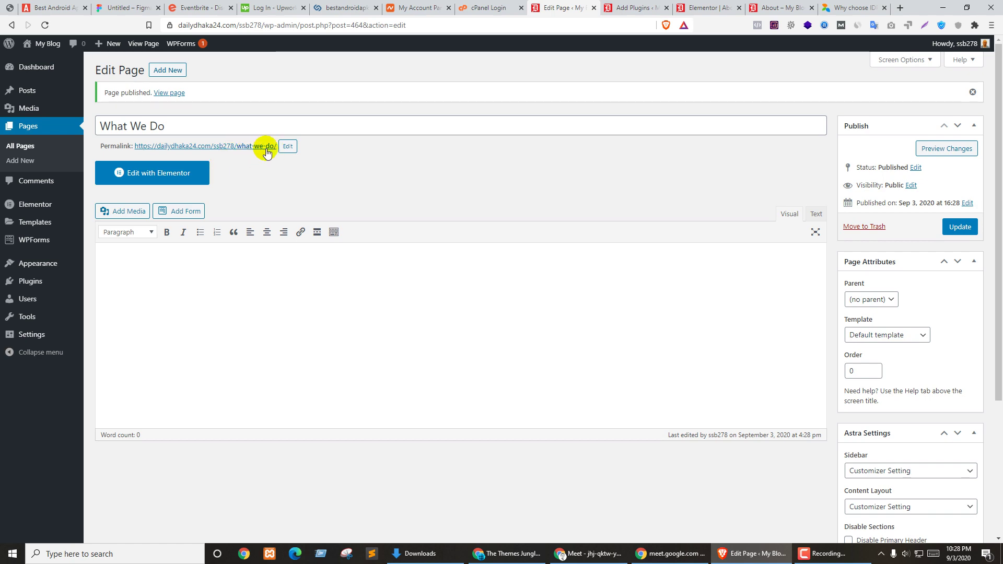
# Step: Open the published What We Do page in a new tab from its permalink, and close the Add Plugins tab
pyautogui.keyDown('ctrl'); pyautogui.click(221, 151); pyautogui.keyUp('ctrl')
pyautogui.hotkey('ctrl', 'Tab')
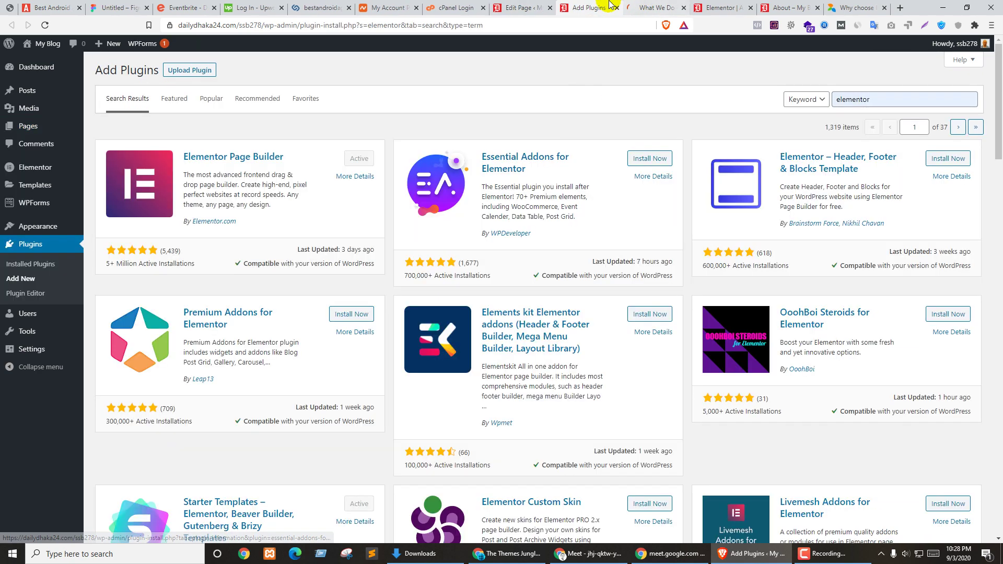
pyautogui.click(617, 8)
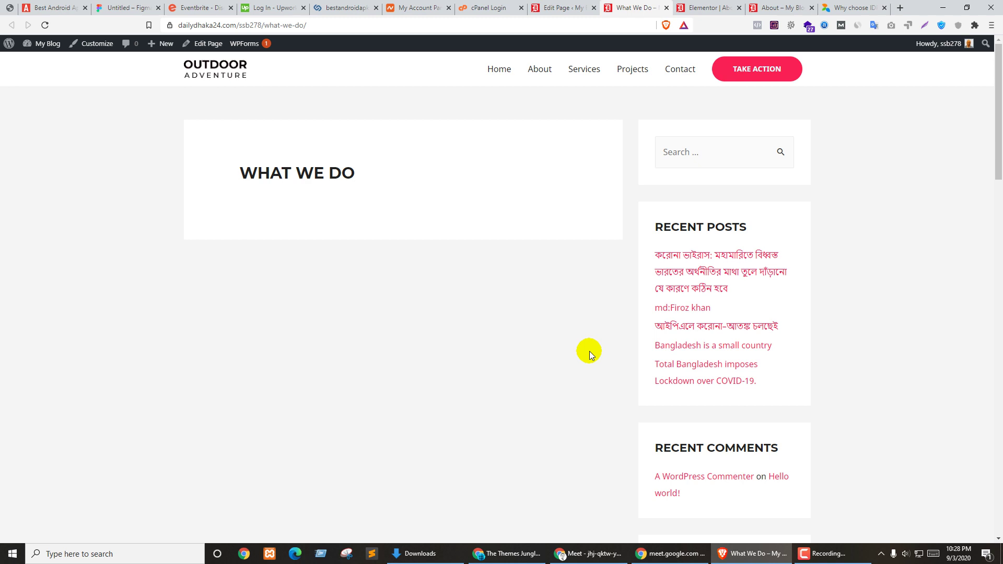
# Step: Set the What We Do page's template to Elementor Canvas, update the page, and reload its published version
pyautogui.hotkey('ctrl', 'shift', 'Tab')
pyautogui.scroll(-2, 939, 262)
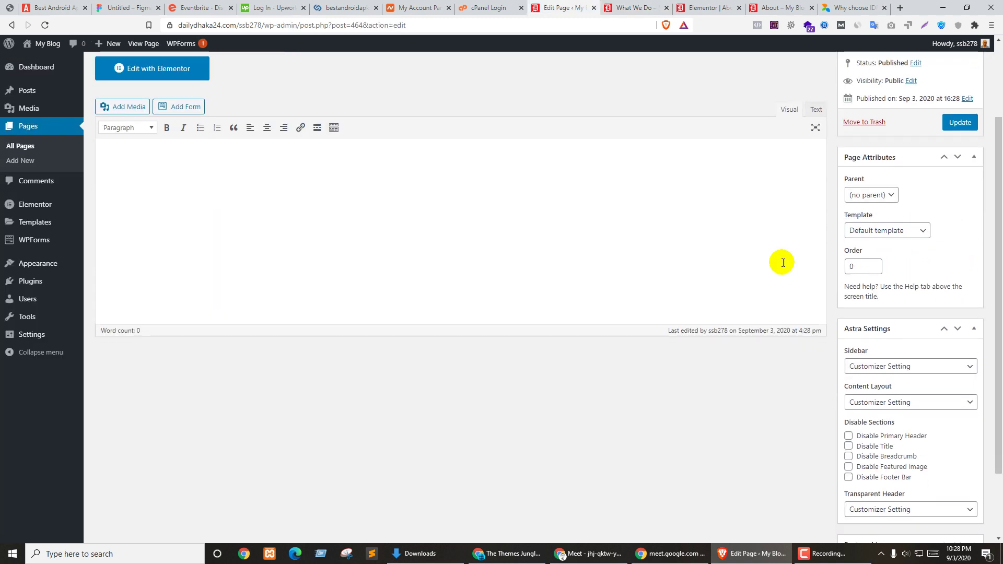
pyautogui.click(903, 230)
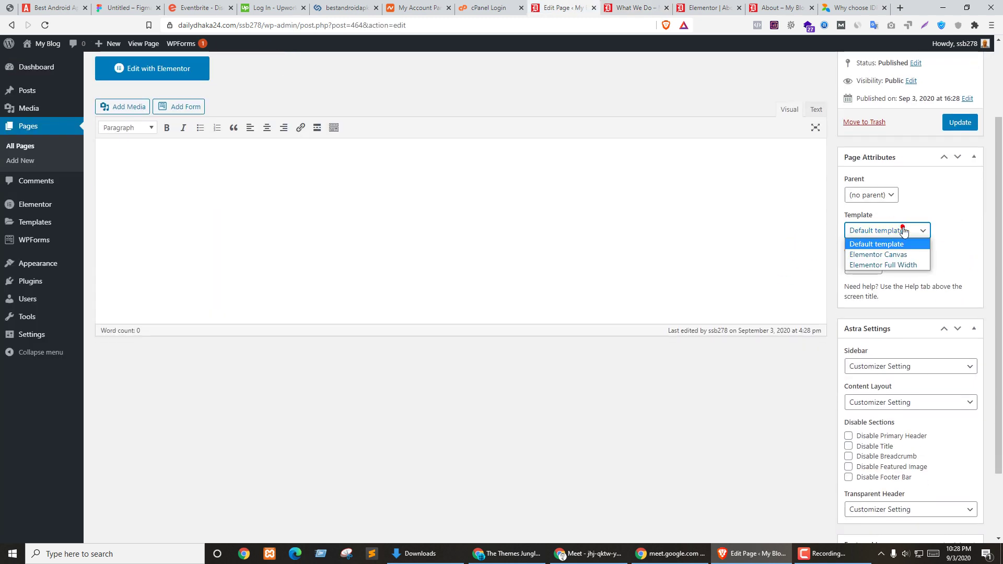
pyautogui.click(882, 254)
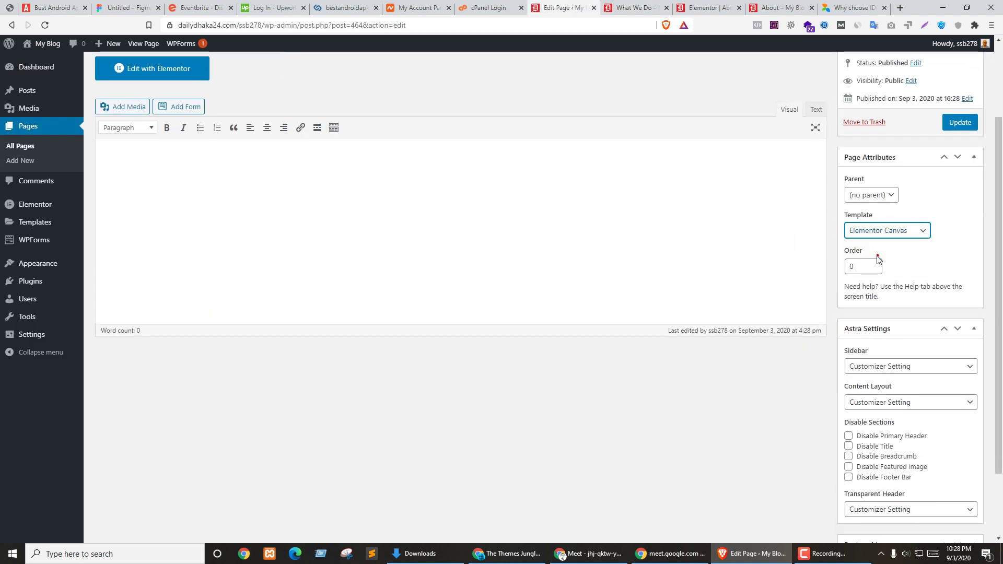
pyautogui.click(915, 232)
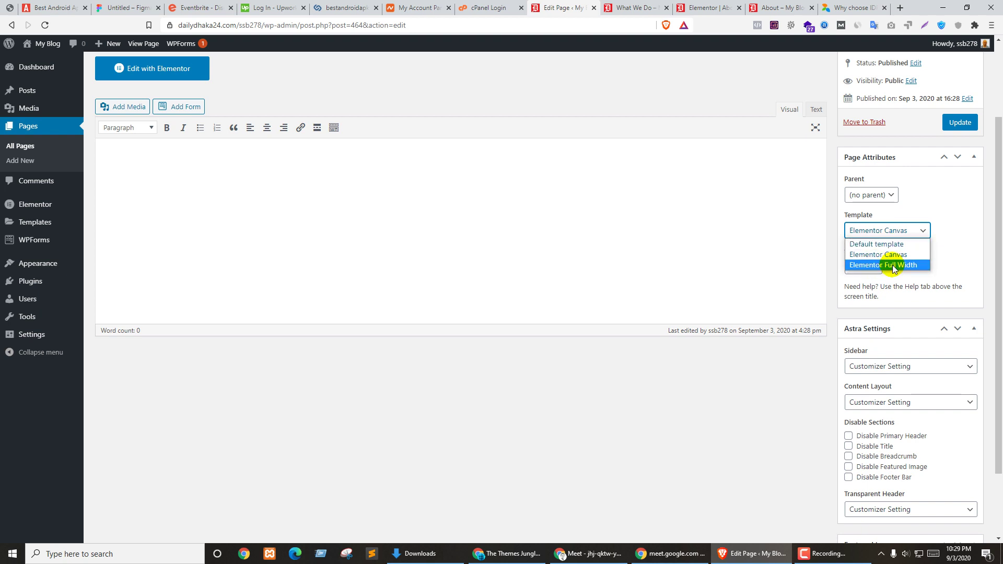
pyautogui.scroll(1, 975, 271)
pyautogui.click(894, 279)
pyautogui.click(941, 267)
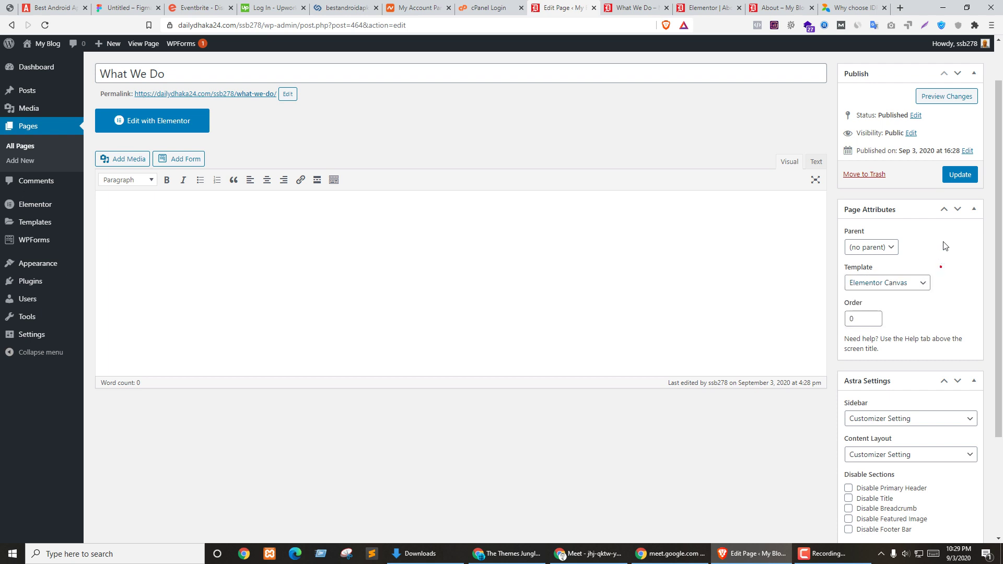
pyautogui.hotkey('ctrl', 'Tab')
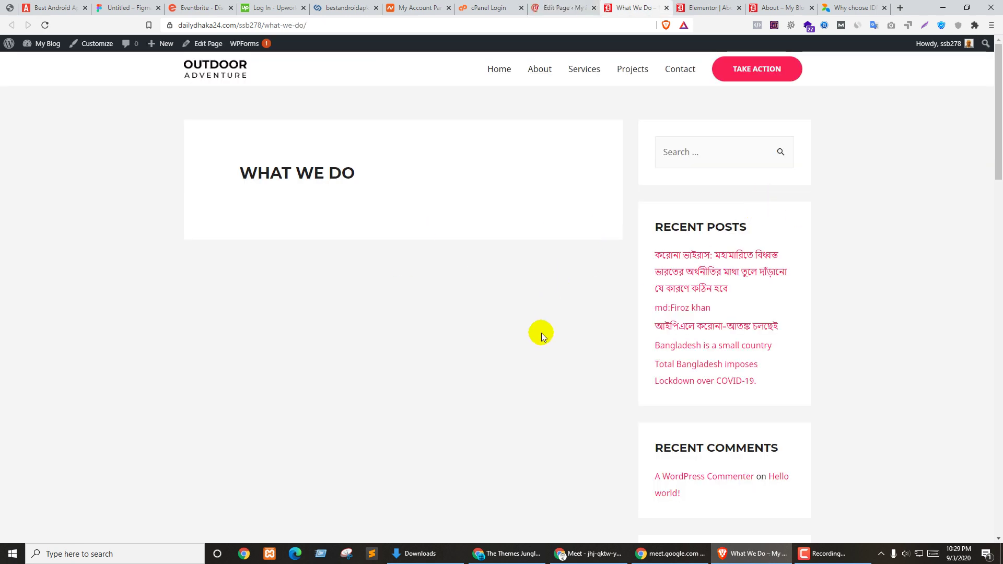
pyautogui.press('F5')
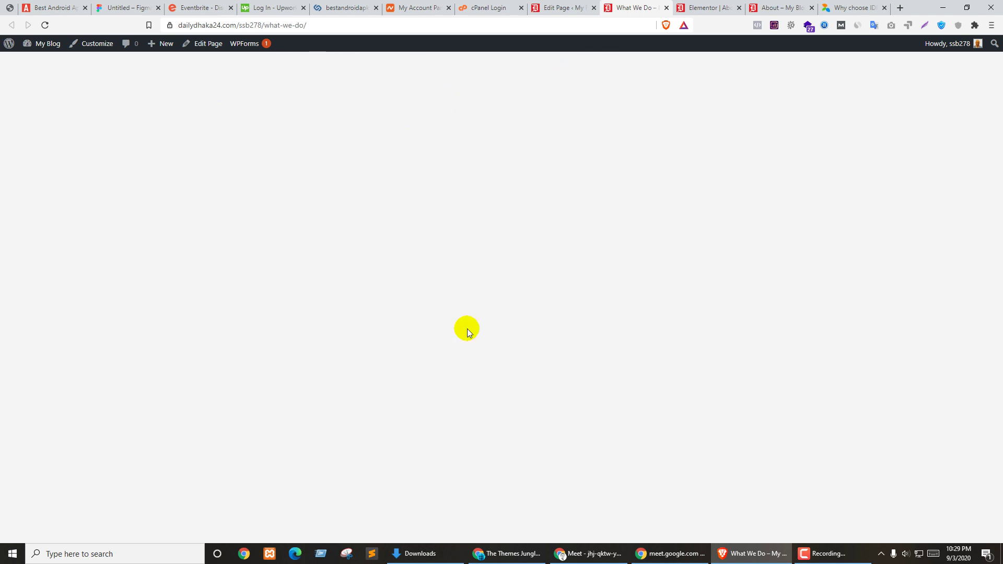
# Step: Change the What We Do page's template to Elementor Full Width, update it, and reload the published page
pyautogui.hotkey('ctrl', 'shift', 'Tab')
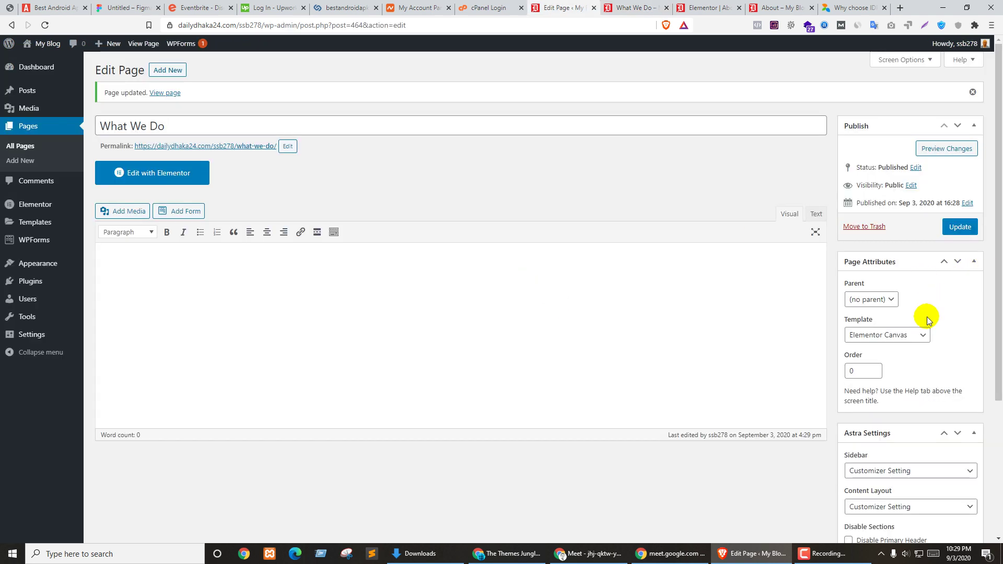
pyautogui.click(891, 335)
pyautogui.click(889, 367)
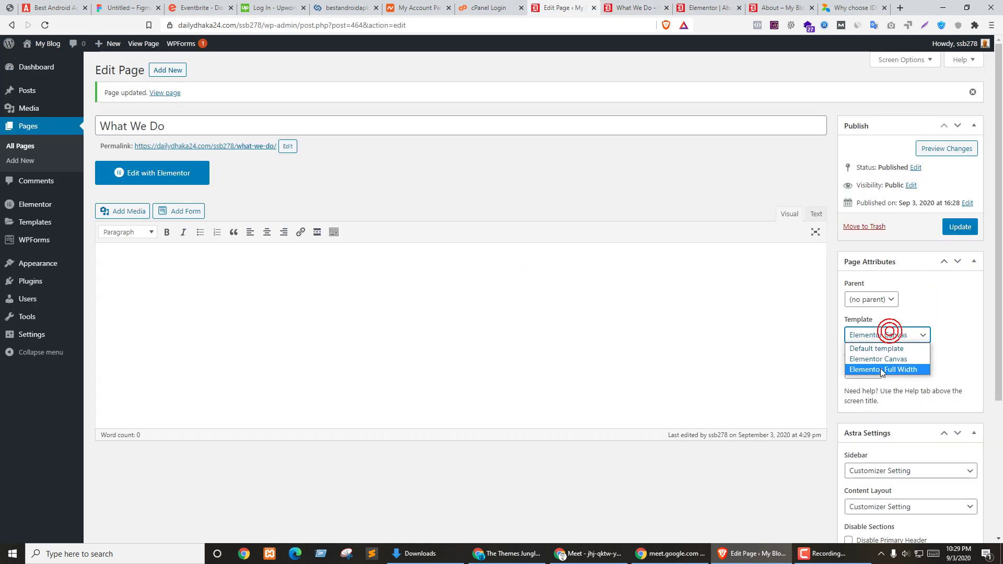
pyautogui.click(959, 228)
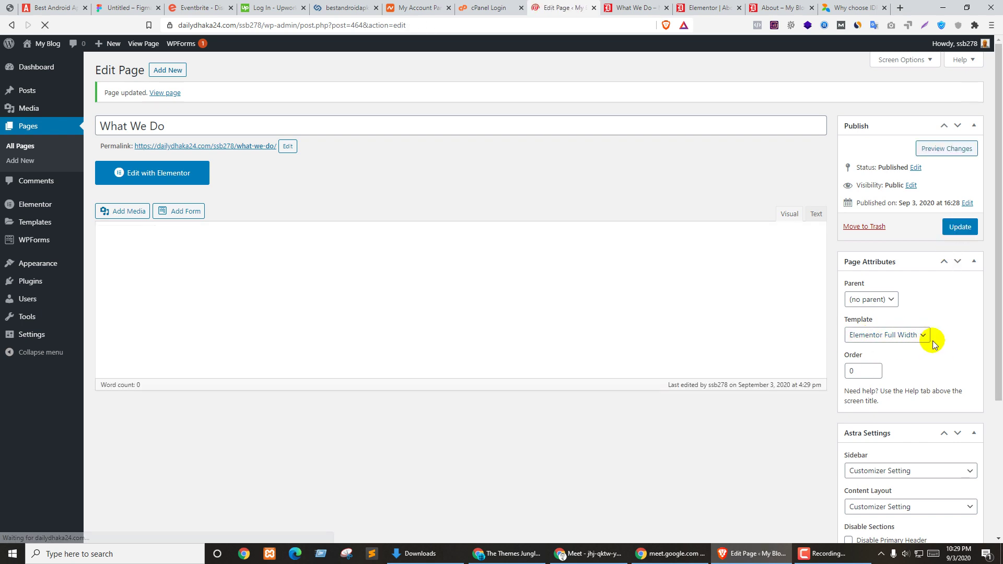
pyautogui.hotkey('ctrl', 'Tab')
pyautogui.press('F5')
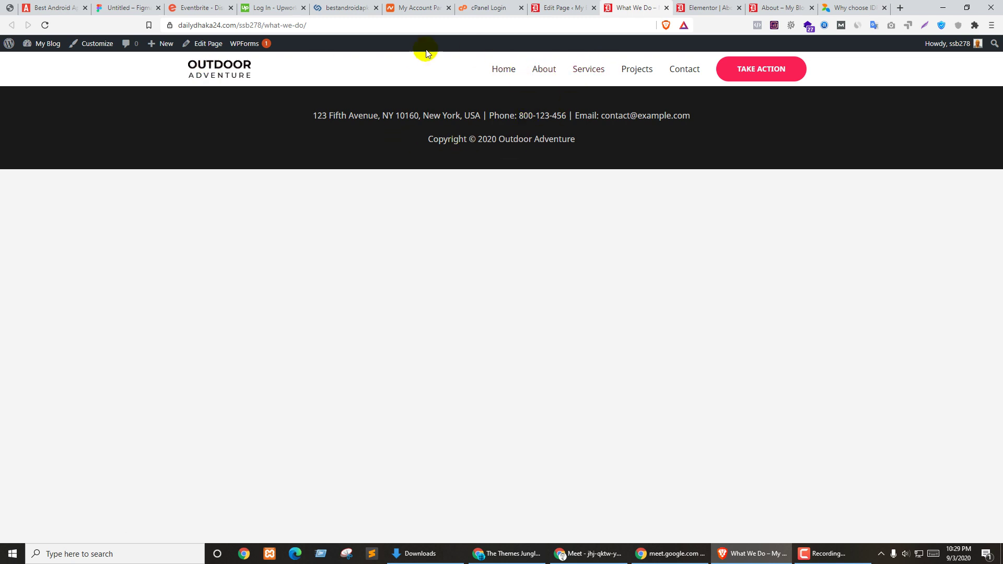
# Step: Return the What We Do page to the Default template, update it, and look through the reloaded published page
pyautogui.hotkey('ctrl', 'shift', 'Tab')
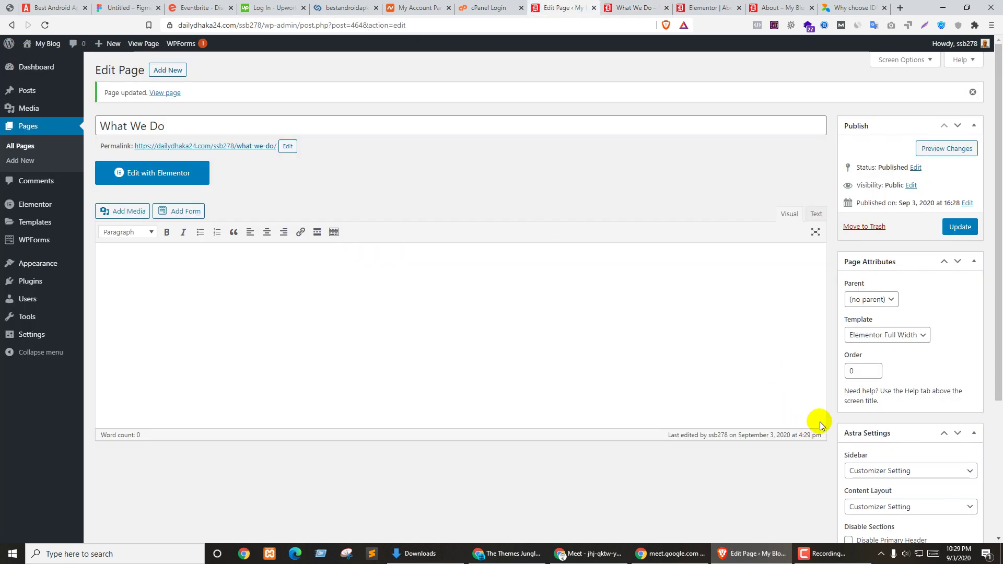
pyautogui.click(868, 335)
pyautogui.click(871, 348)
pyautogui.click(960, 228)
pyautogui.hotkey('ctrl', 'Tab')
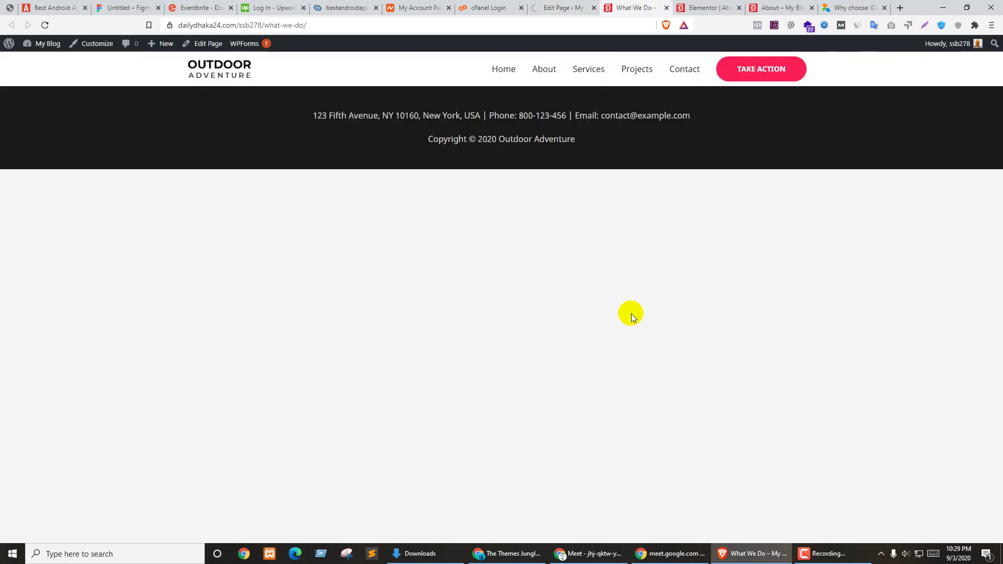
pyautogui.press('F5')
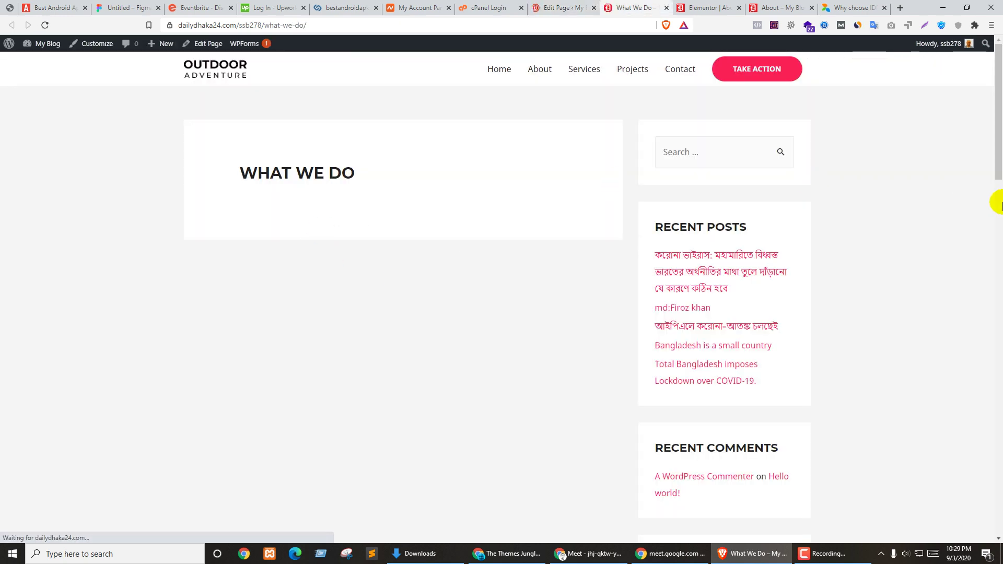
pyautogui.scroll(-7, 454, 370)
pyautogui.scroll(6, 470, 367)
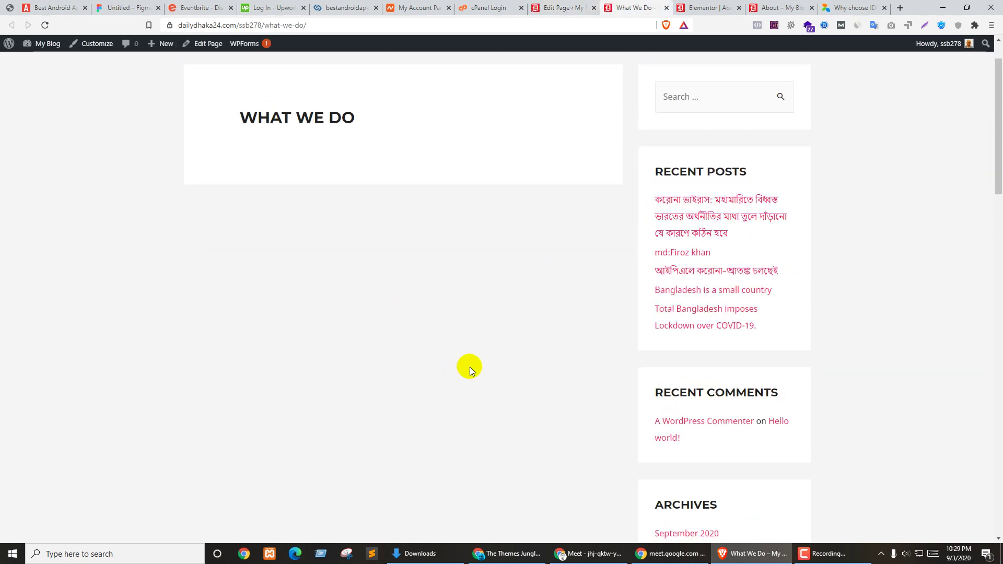
pyautogui.scroll(-8, 470, 367)
pyautogui.hotkey('ctrl', 'shift', 'Tab')
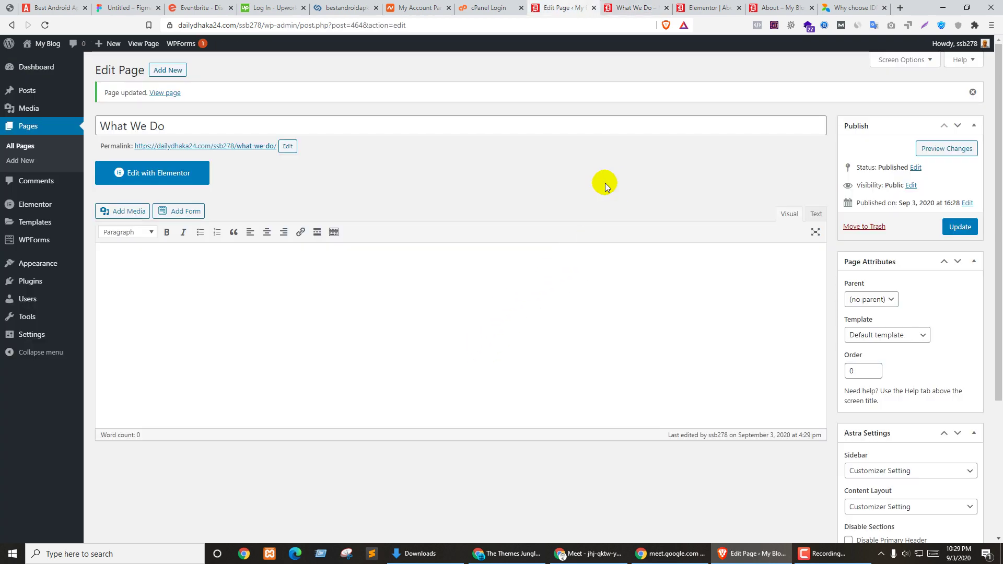
pyautogui.hotkey('ctrl', 'Tab')
pyautogui.scroll(7, 604, 312)
pyautogui.scroll(2, 604, 313)
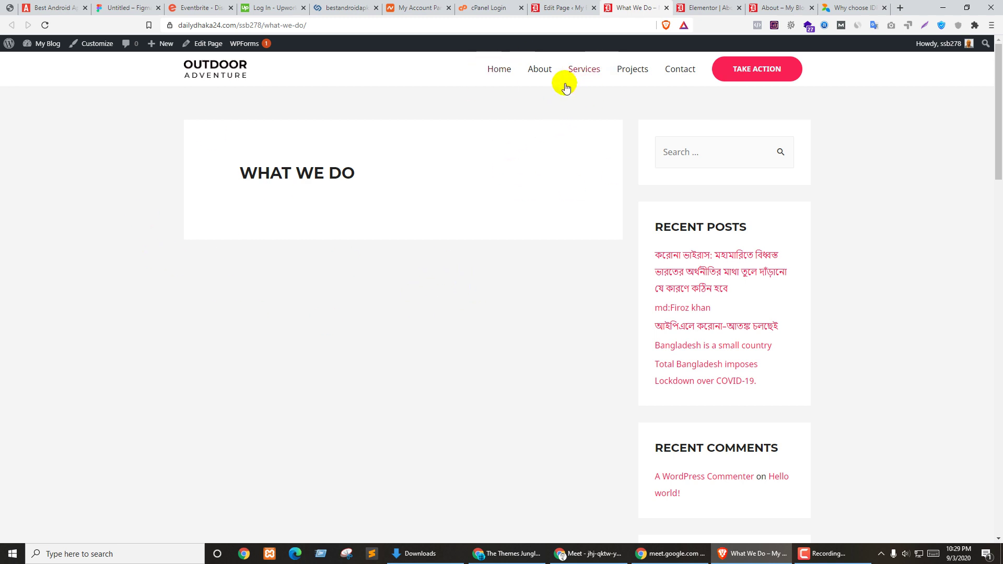
# Step: Apply the Elementor Full Width template to the What We Do page again, update it, and reload the published version
pyautogui.click(563, 7)
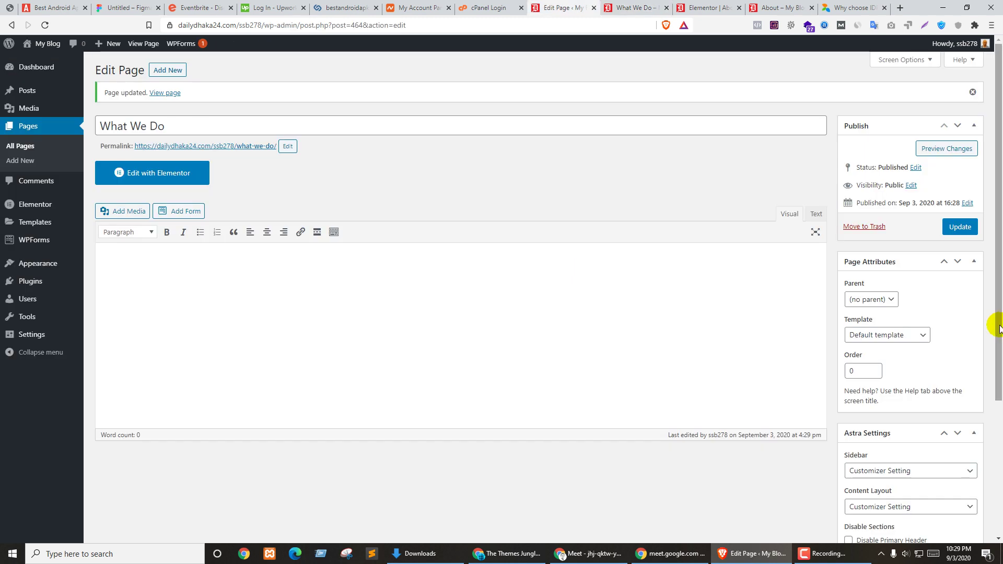
pyautogui.click(887, 335)
pyautogui.click(898, 369)
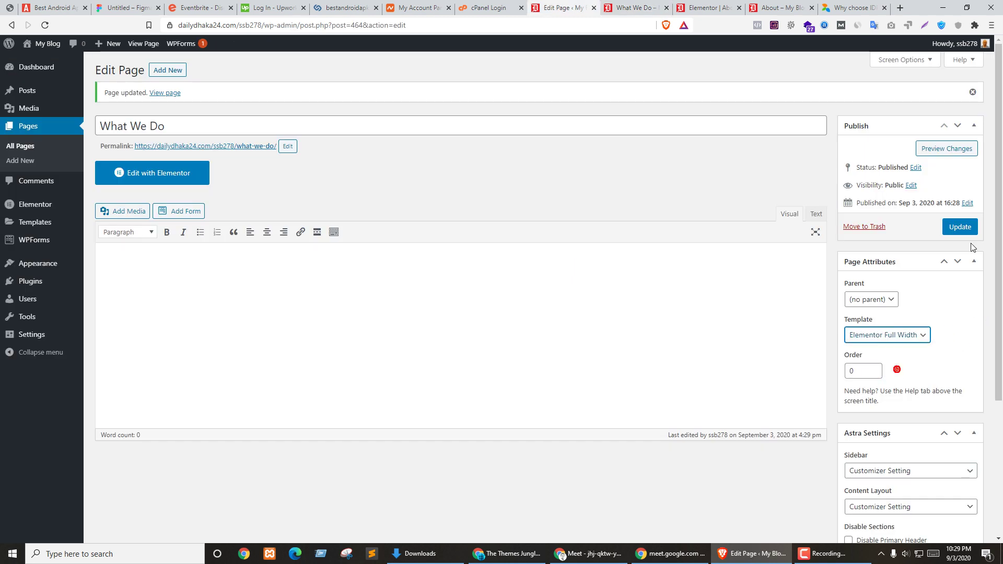
pyautogui.click(960, 227)
pyautogui.hotkey('ctrl', 'Tab')
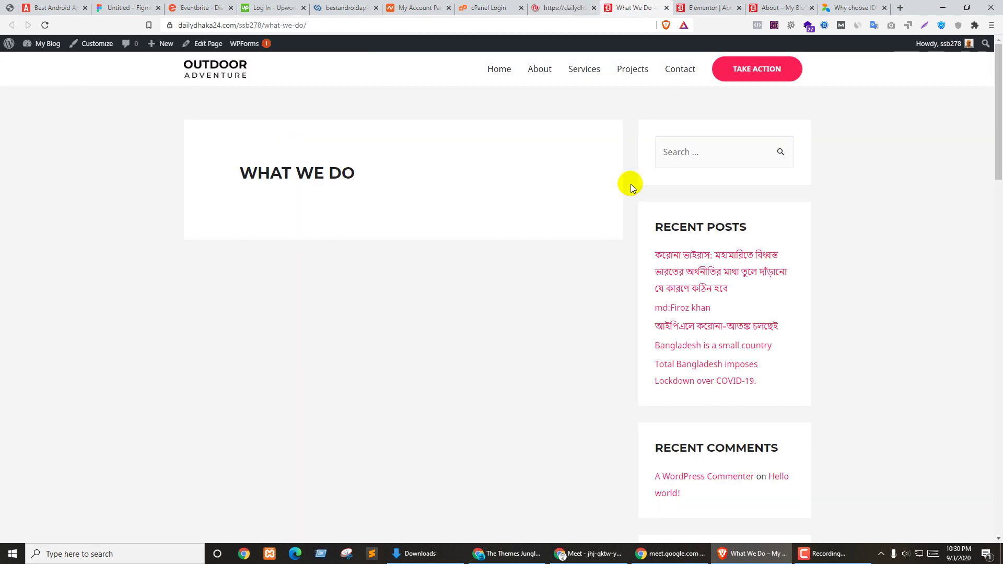
pyautogui.press('F5')
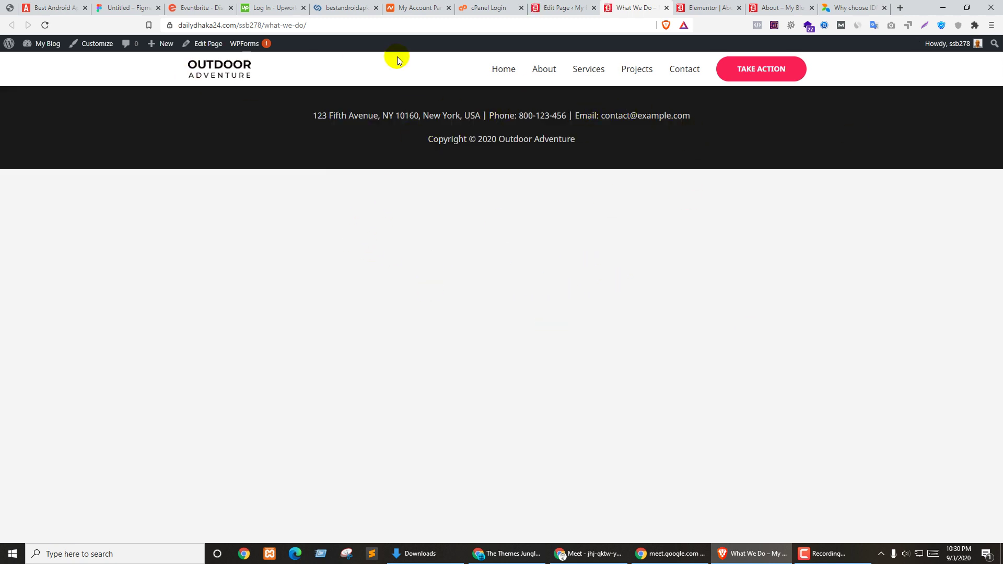
# Step: Compare the admin bars of the published What We Do and About pages for the Edit with Elementor option
pyautogui.hotkey('ctrl', 'shift', 'Tab')
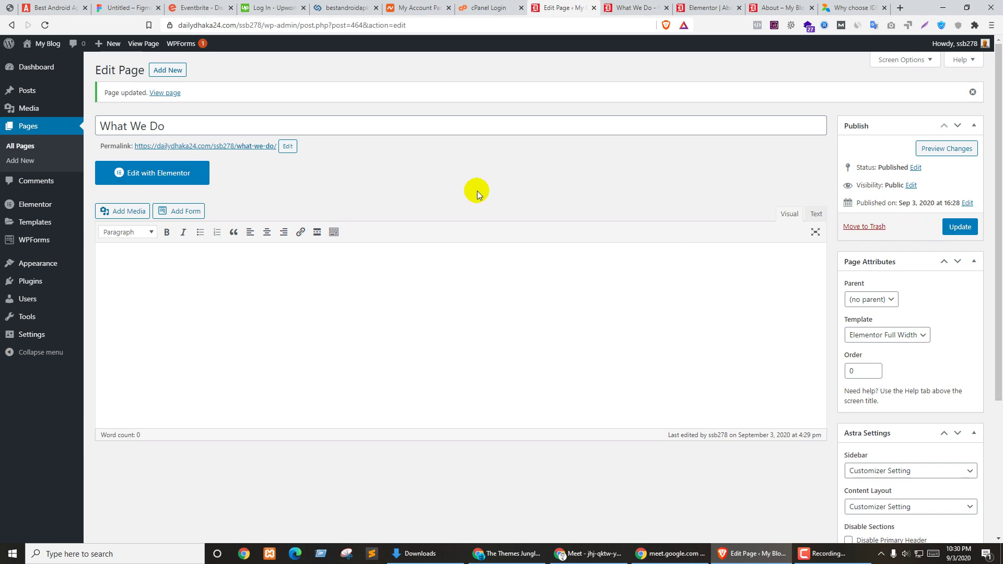
pyautogui.hotkey('ctrl', 'Tab')
pyautogui.hotkey('ctrl', 'shift', 'Tab')
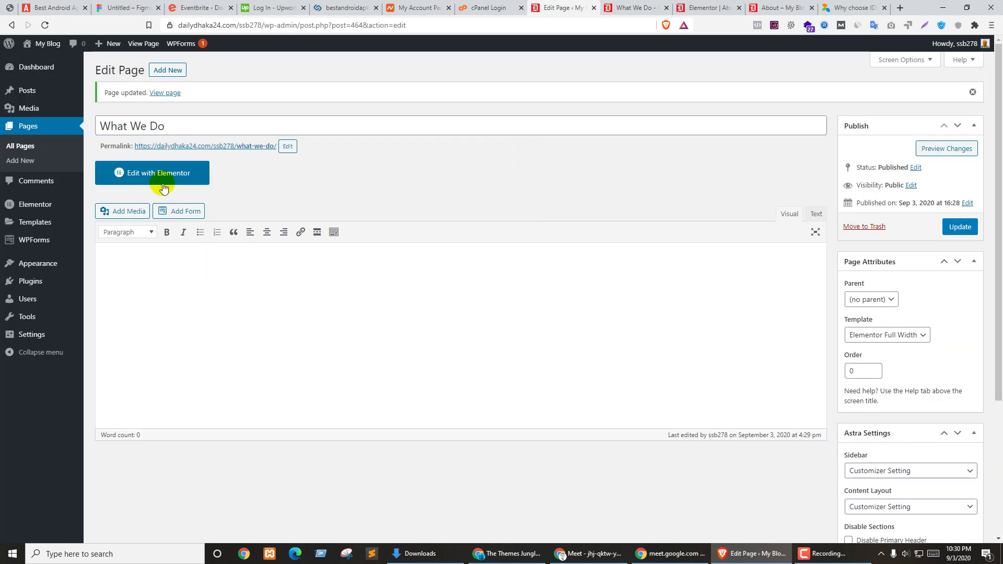
pyautogui.hotkey('ctrl', 'Tab')
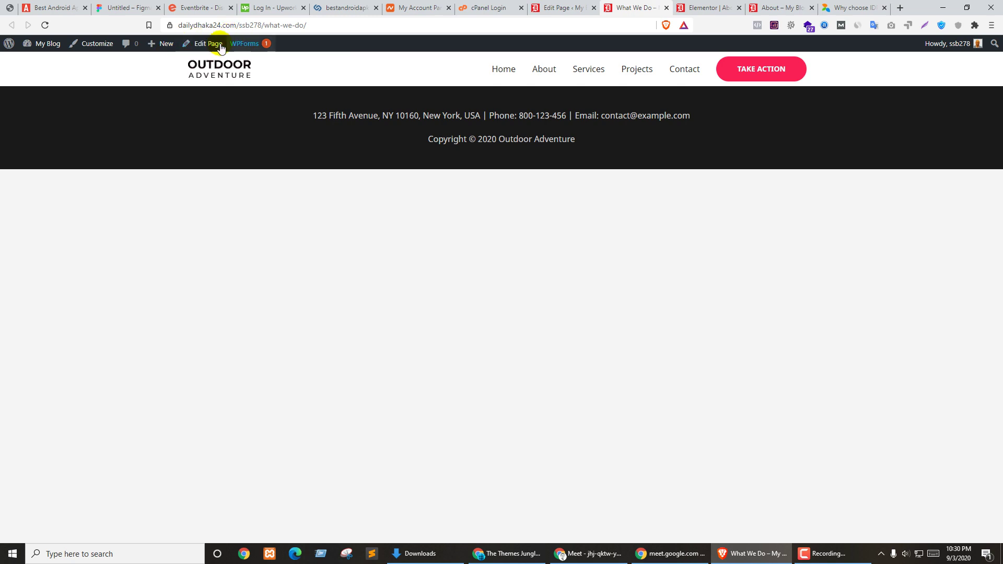
pyautogui.hotkey('ctrl', 'Tab')
pyautogui.hotkey('ctrl', 'Tab')
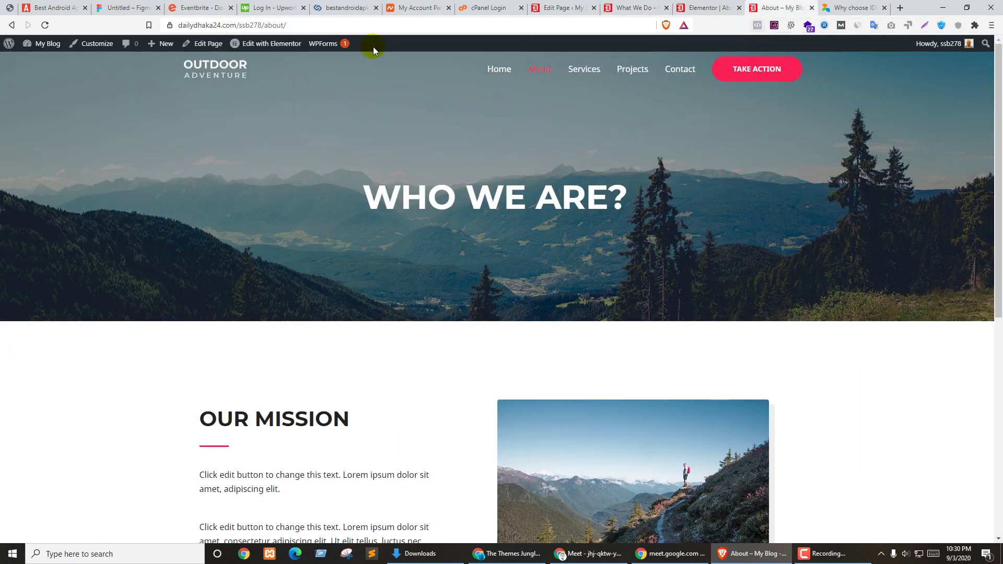
pyautogui.moveTo(267, 44)
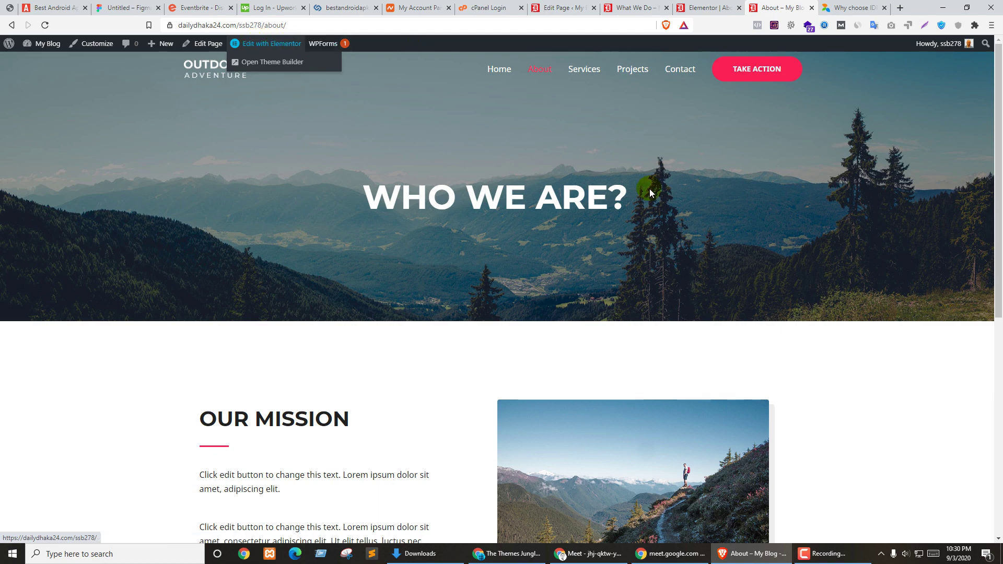
pyautogui.hotkey('ctrl', 'shift', 'Tab')
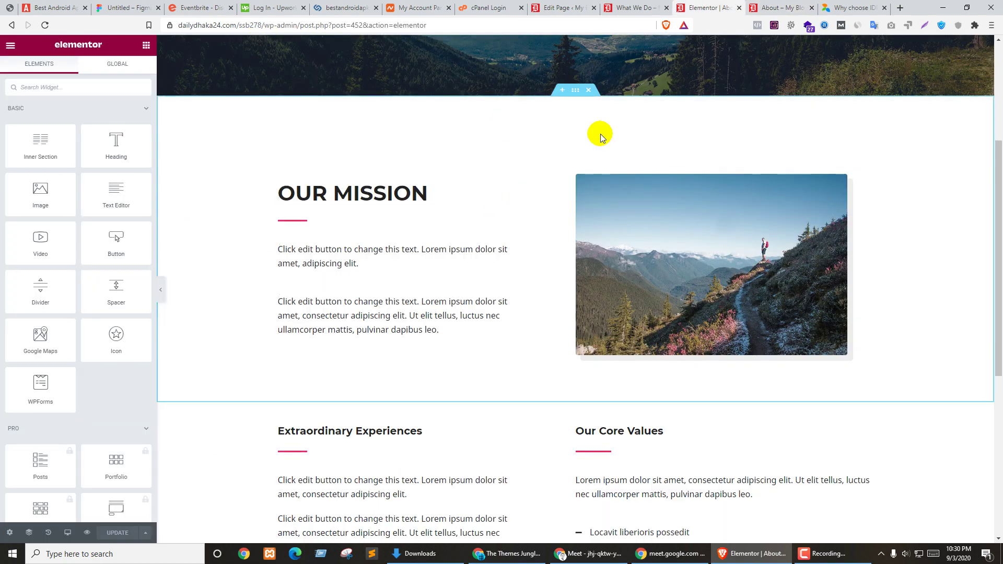
pyautogui.hotkey('ctrl', 'shift', 'Tab')
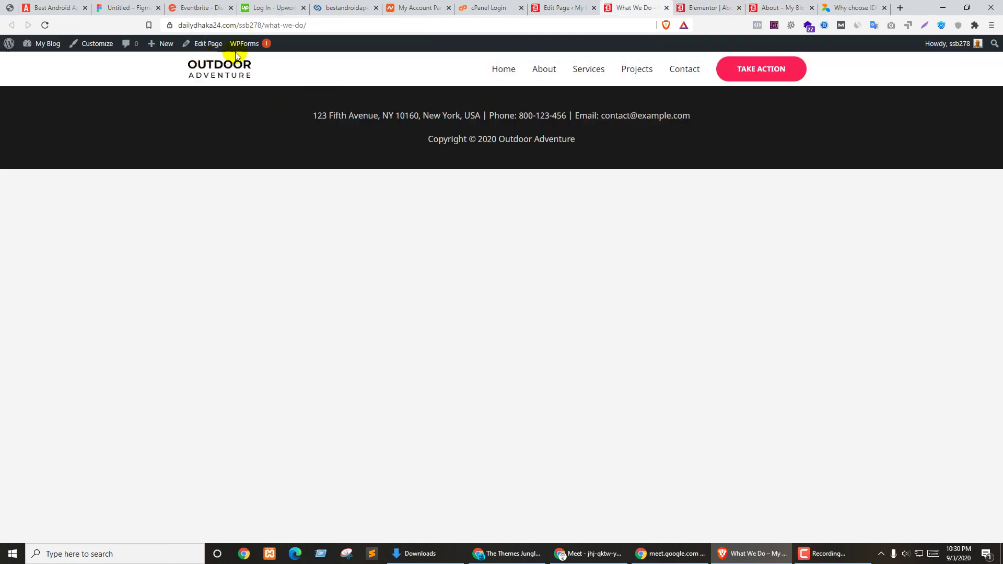
# Step: Open the What We Do page in the Elementor editor, reload its published version to check the admin bar, and return to the editor
pyautogui.hotkey('ctrl', 'shift', 'Tab')
pyautogui.click(139, 175)
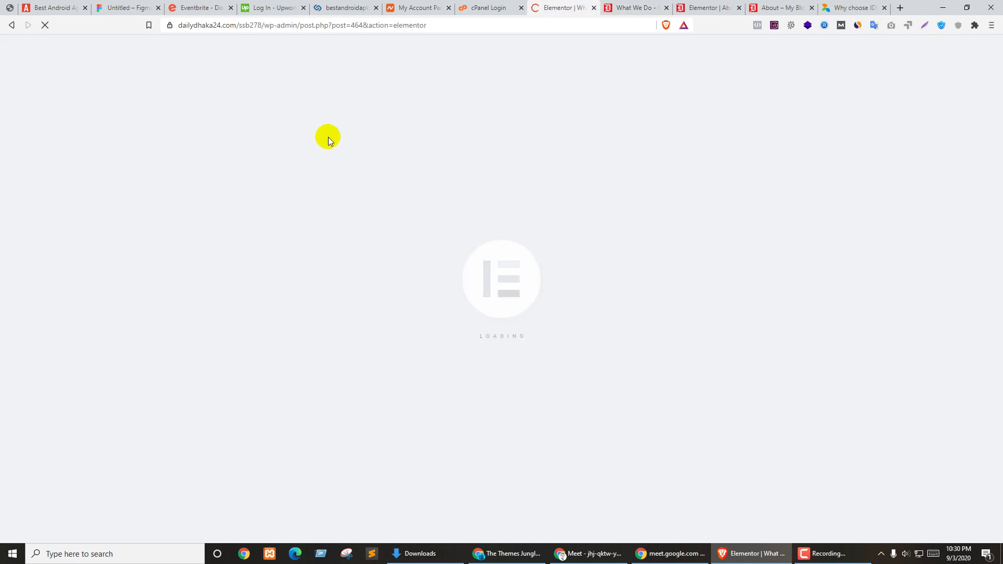
pyautogui.hotkey('ctrl', 'Tab')
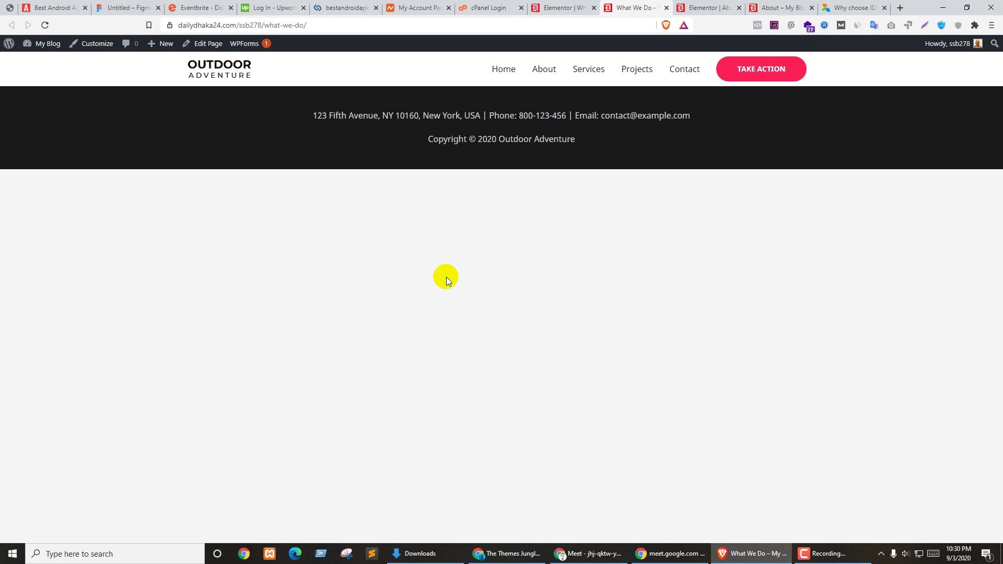
pyautogui.press('F5')
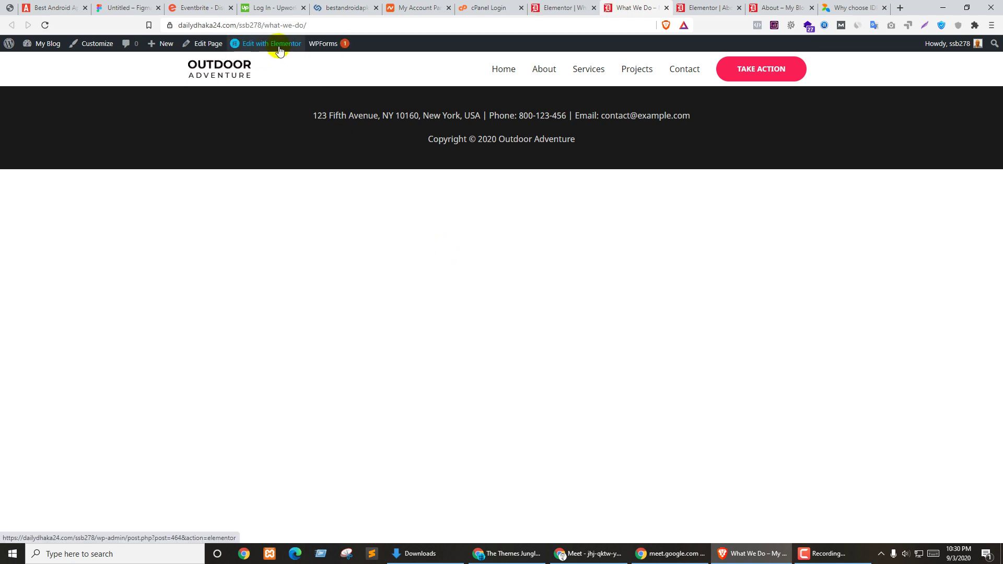
pyautogui.click(564, 8)
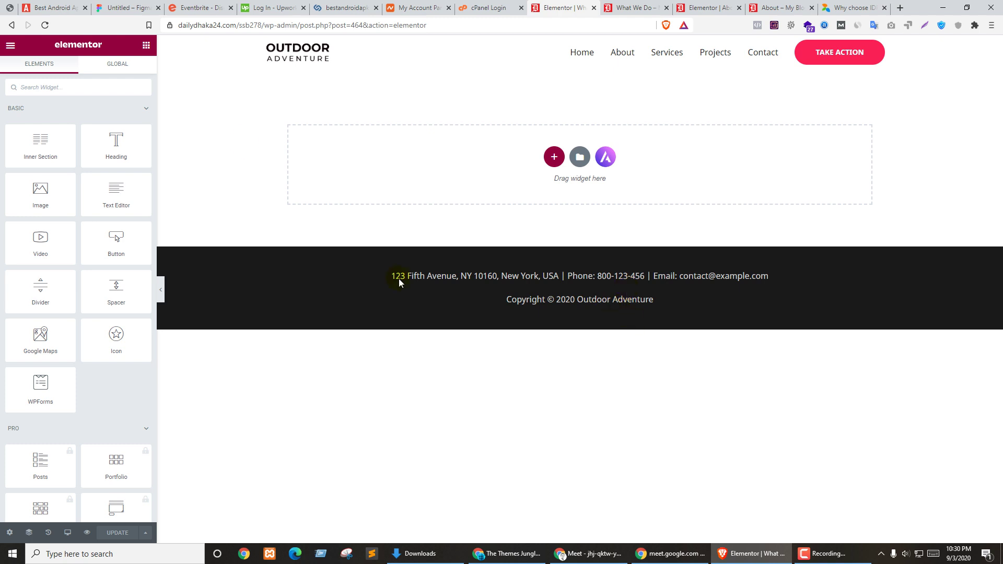
# Step: Open the blocks in the Astra template library and preview the dark Hero block
pyautogui.click(607, 158)
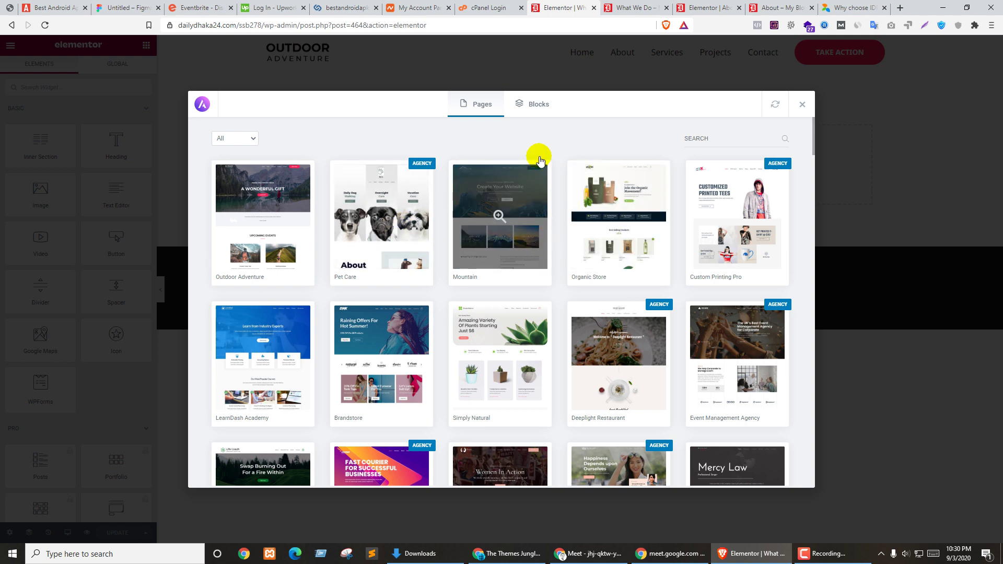
pyautogui.click(533, 105)
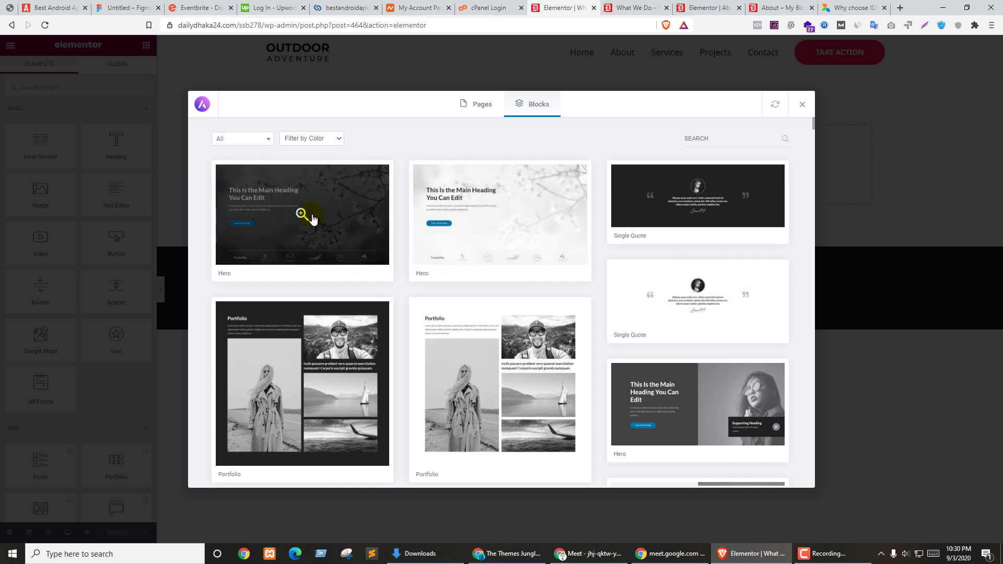
pyautogui.click(293, 217)
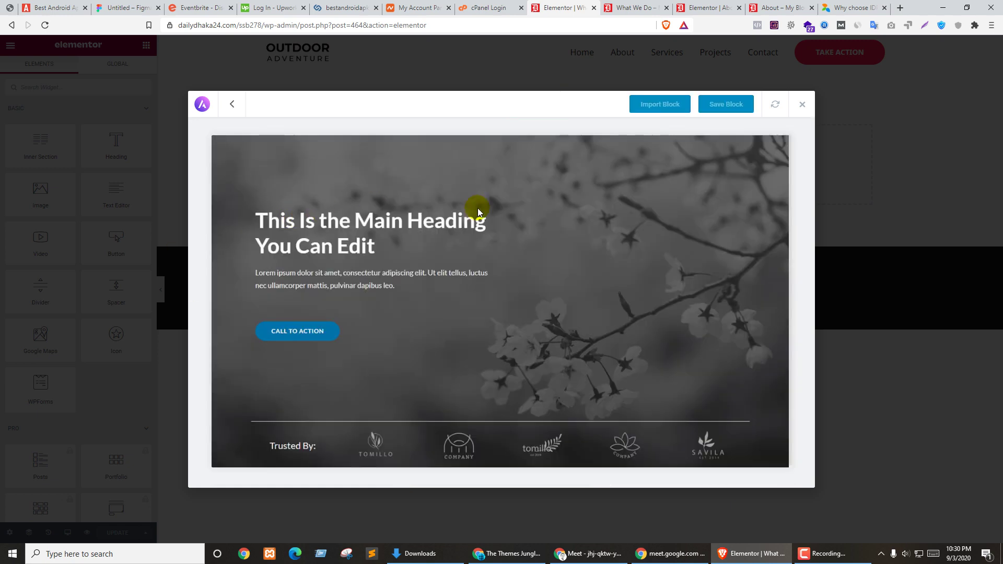
# Step: Import the dark Hero block into the What We Do page and delete the imported section
pyautogui.click(678, 113)
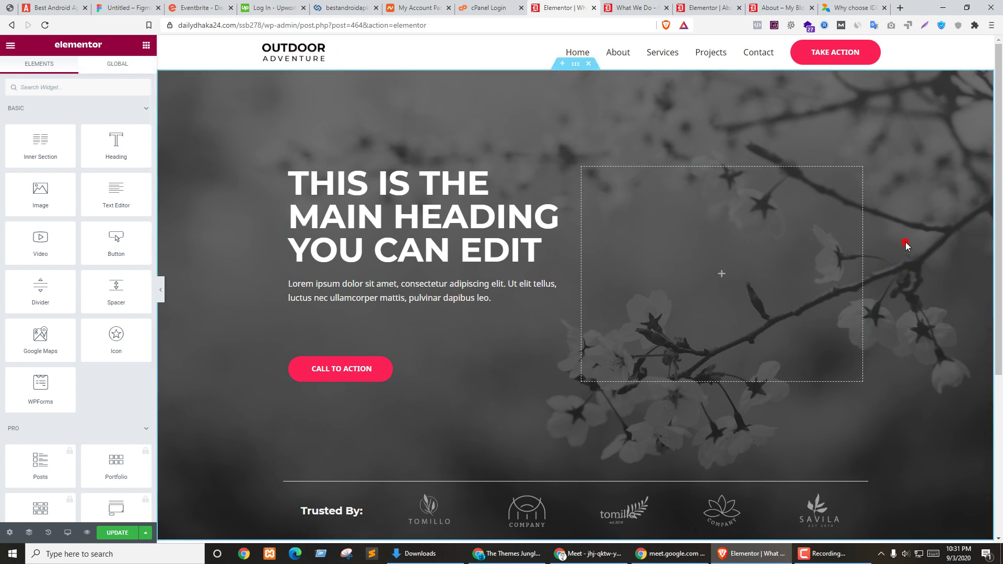
pyautogui.click(589, 63)
# Step: Place the Why choose IDP browser tab before the What We Do editor tab and check the header image's context options
pyautogui.moveTo(848, 7); pyautogui.dragTo(561, 7)
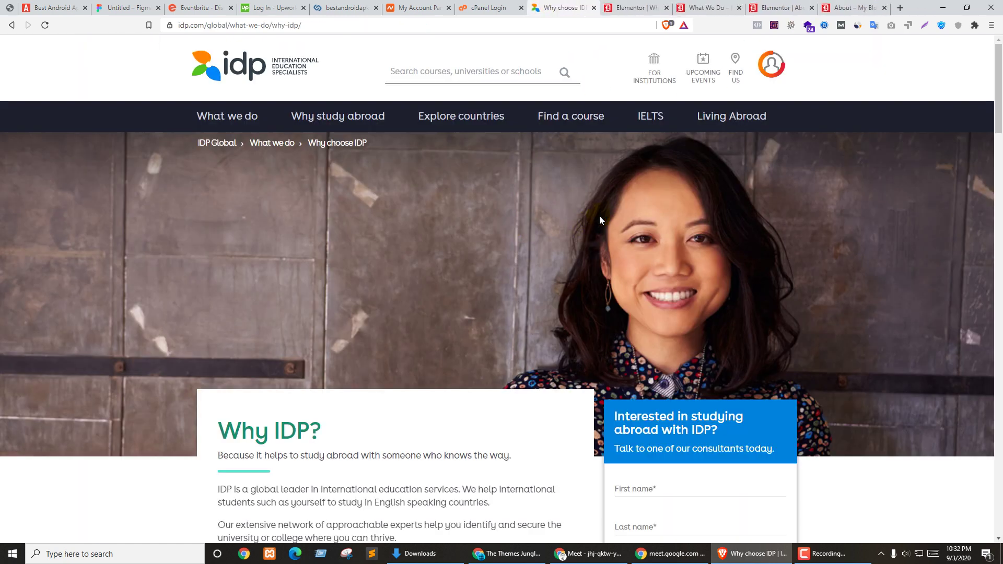
pyautogui.scroll(-5, 653, 230)
pyautogui.scroll(5, 731, 209)
pyautogui.rightClick(45, 257)
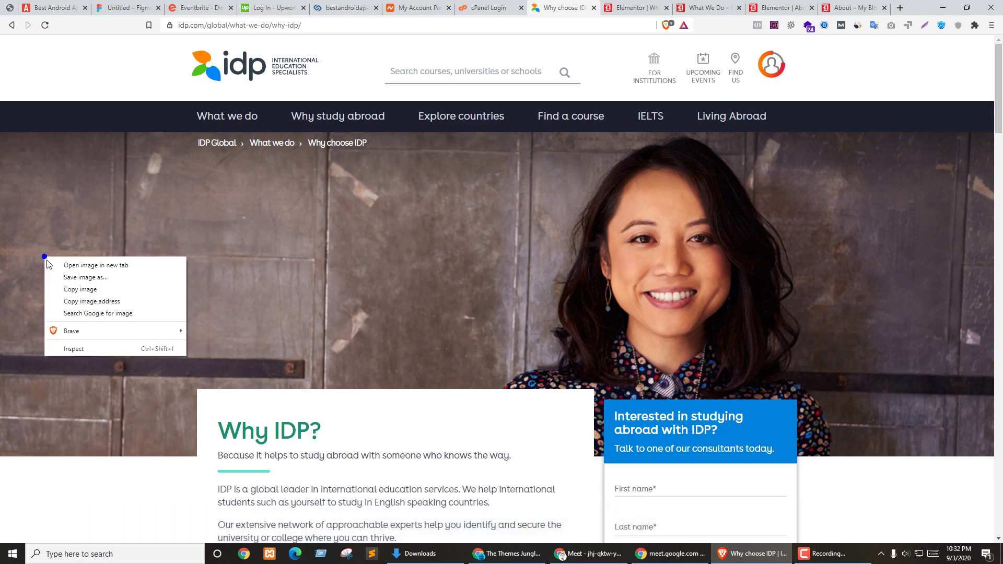
pyautogui.click(345, 211)
# Step: Compare the empty What We Do page with the IDP reference page, examining its layout from the header image to the footer
pyautogui.click(627, 8)
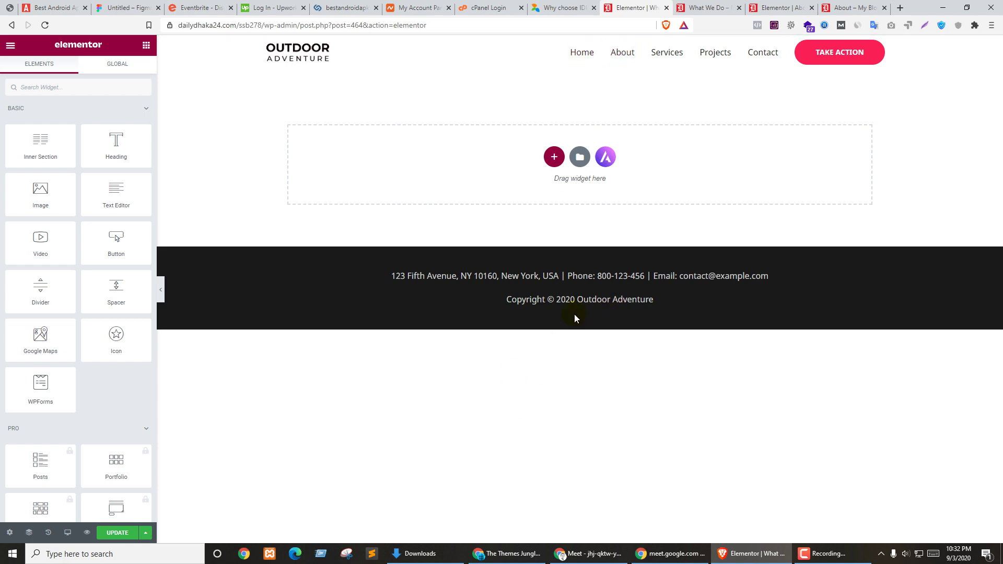
pyautogui.click(565, 5)
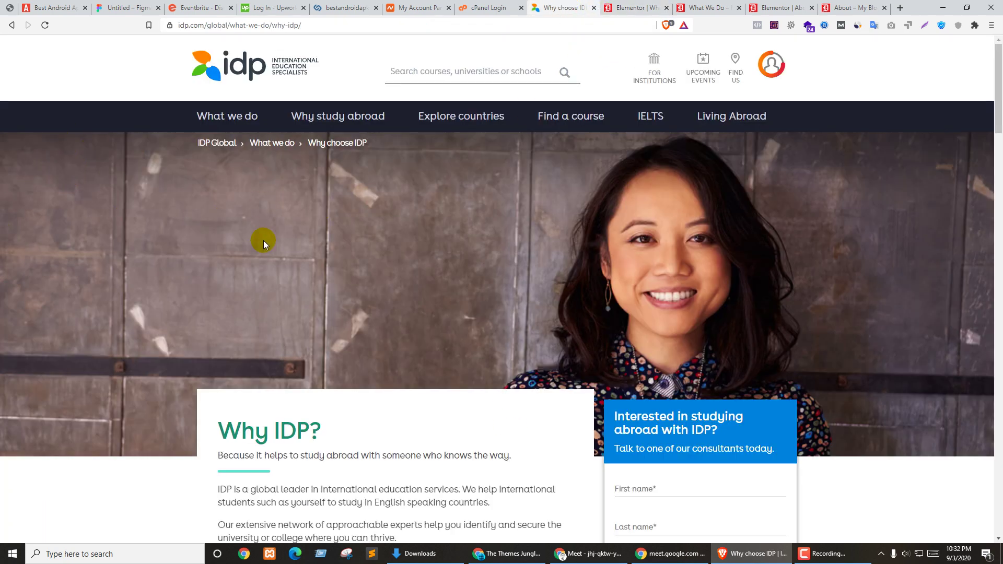
pyautogui.scroll(-20, 418, 269)
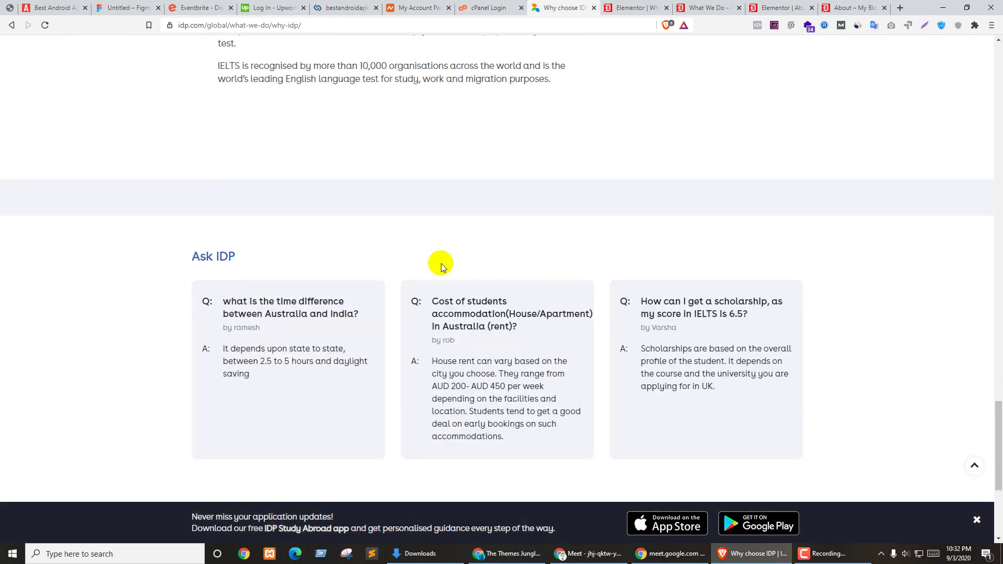
pyautogui.scroll(-5, 455, 264)
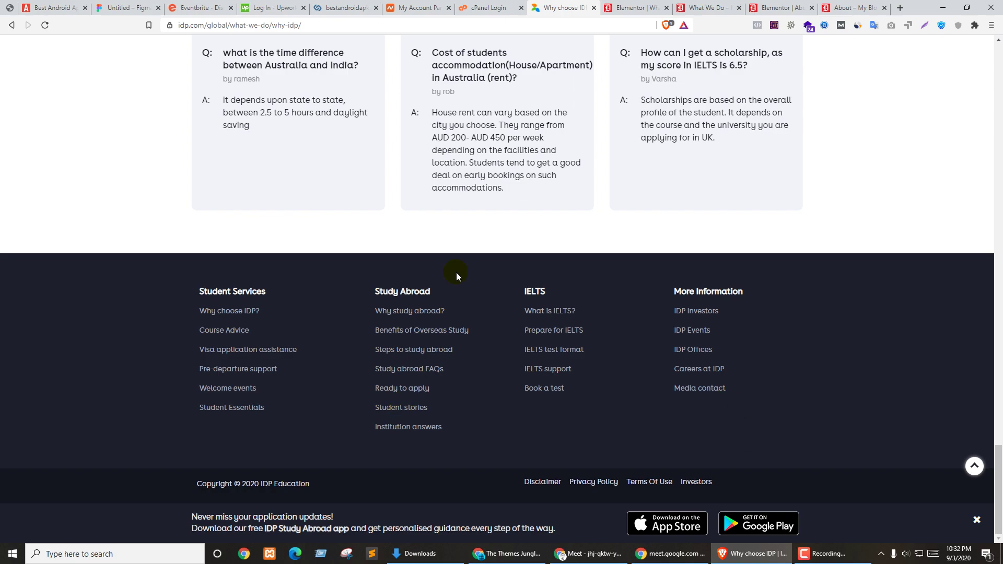
pyautogui.scroll(20, 456, 272)
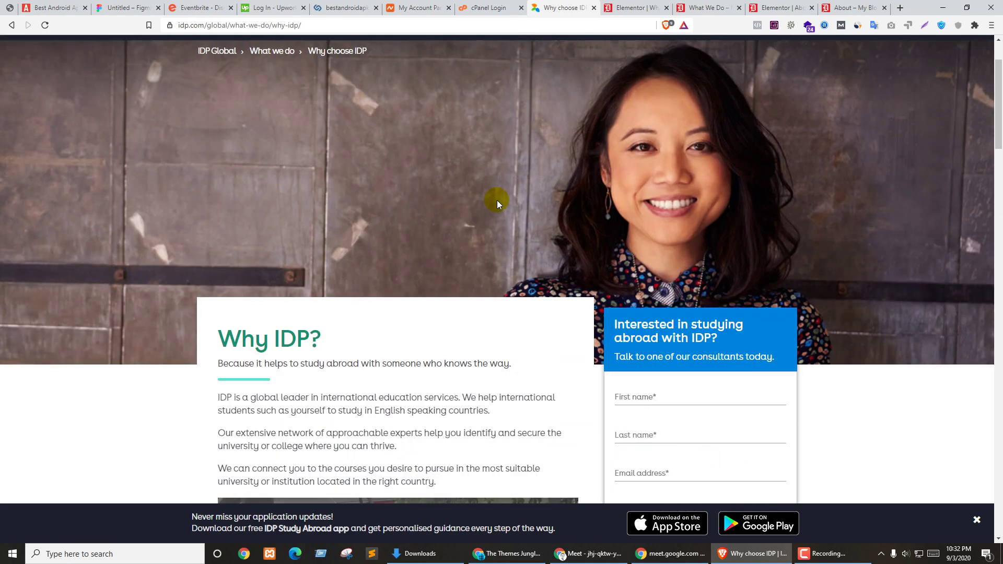
pyautogui.scroll(2, 496, 200)
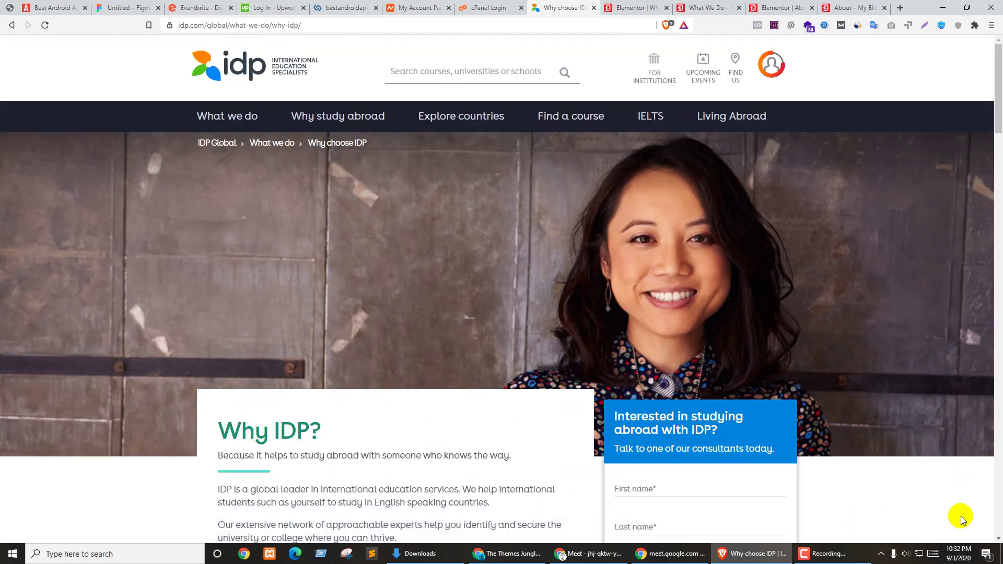
# Step: Add a new single-column section to the What We Do page in the Elementor editor
pyautogui.hotkey('ctrl', 'Tab')
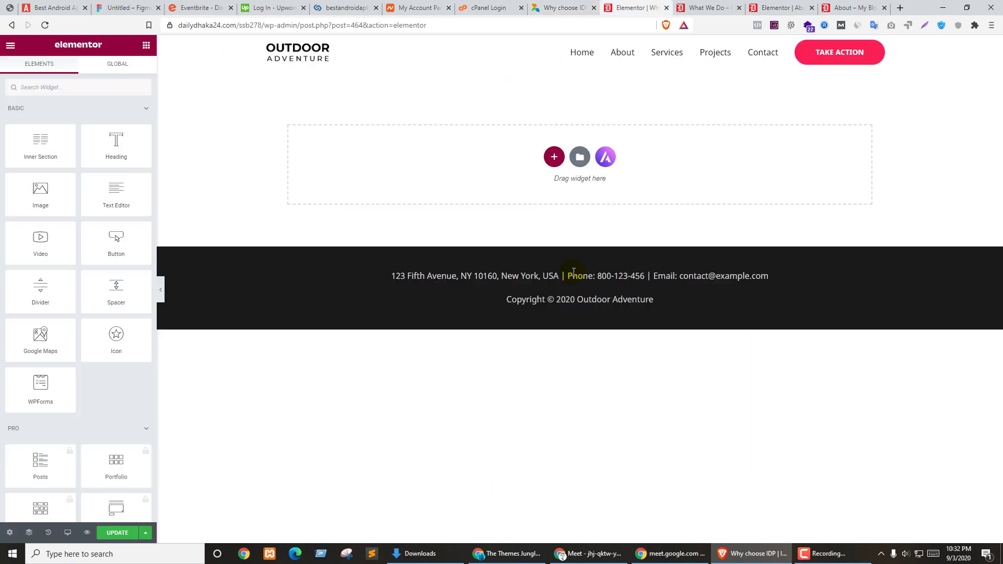
pyautogui.click(555, 157)
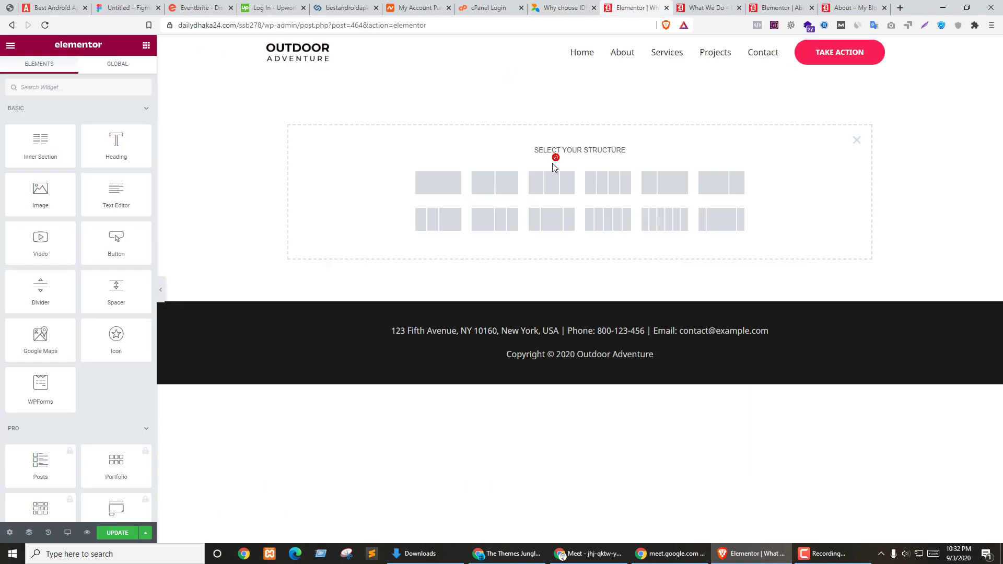
pyautogui.click(423, 184)
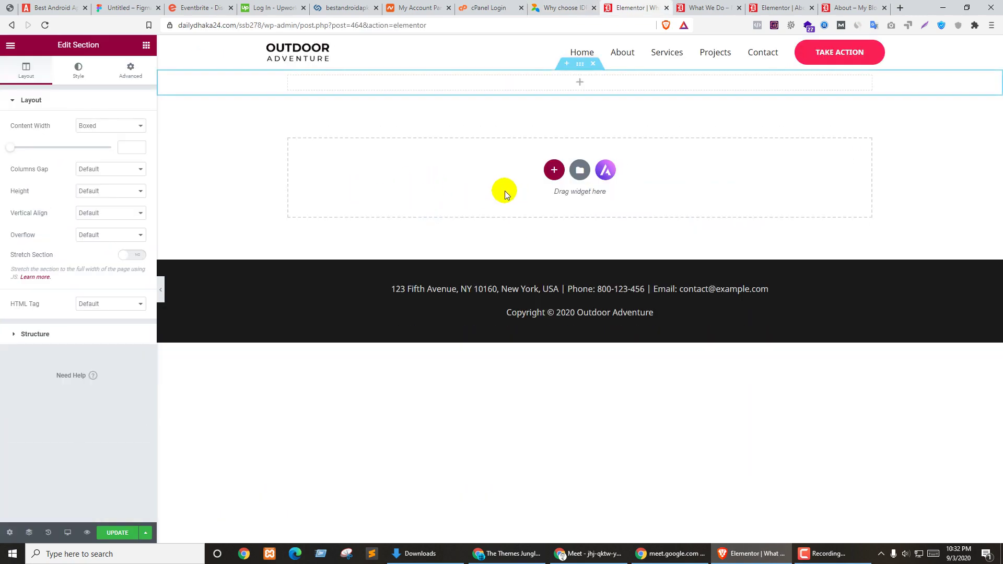
# Step: Go back to the IDP reference page and read the participants' messages in the Google Meet chat
pyautogui.hotkey('ctrl', 'Tab')
pyautogui.hotkey('ctrl', 'shift', 'Tab')
pyautogui.hotkey('ctrl', 'shift', 'Tab')
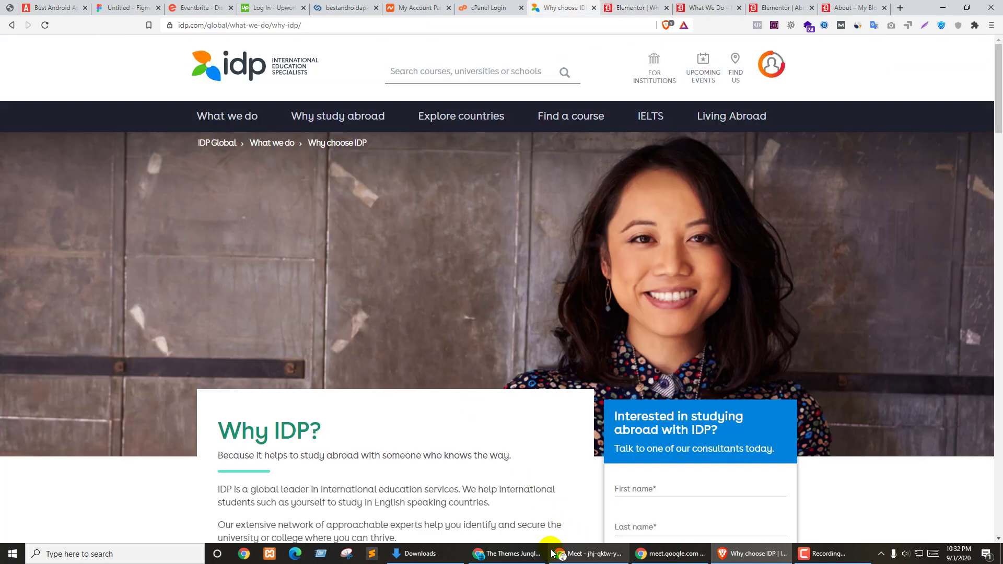
pyautogui.click(575, 548)
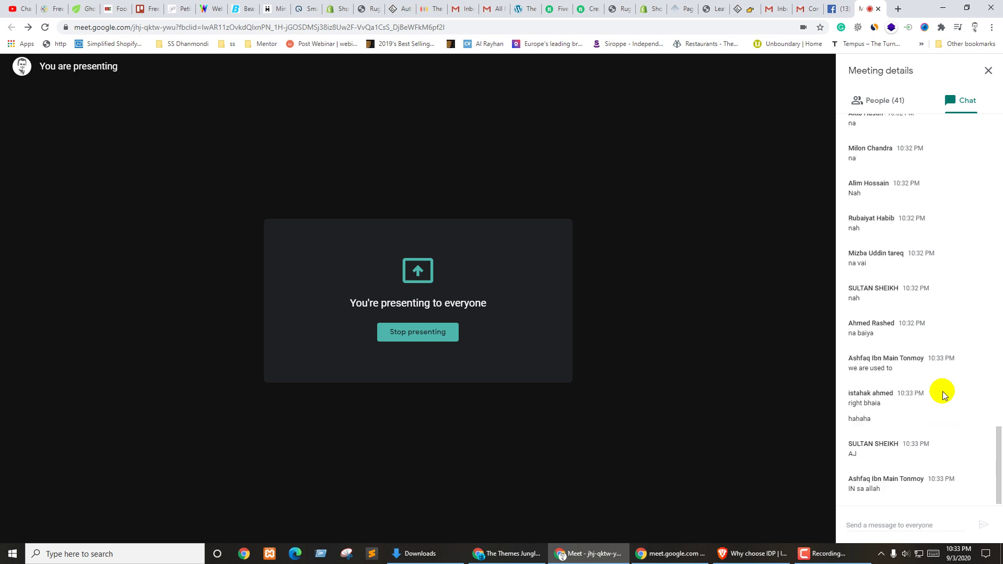
pyautogui.moveTo(695, 416)
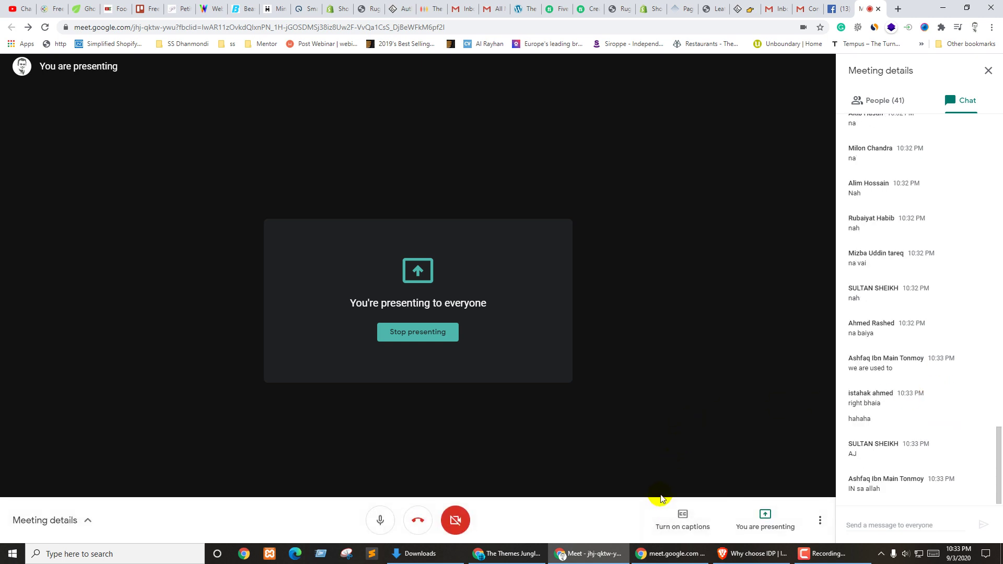
pyautogui.moveTo(744, 558)
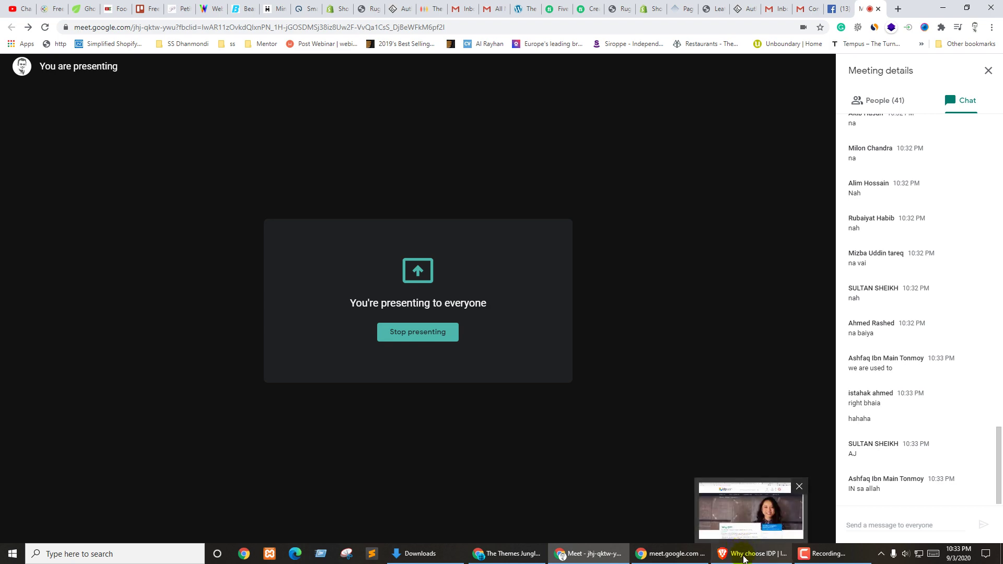
pyautogui.click(745, 558)
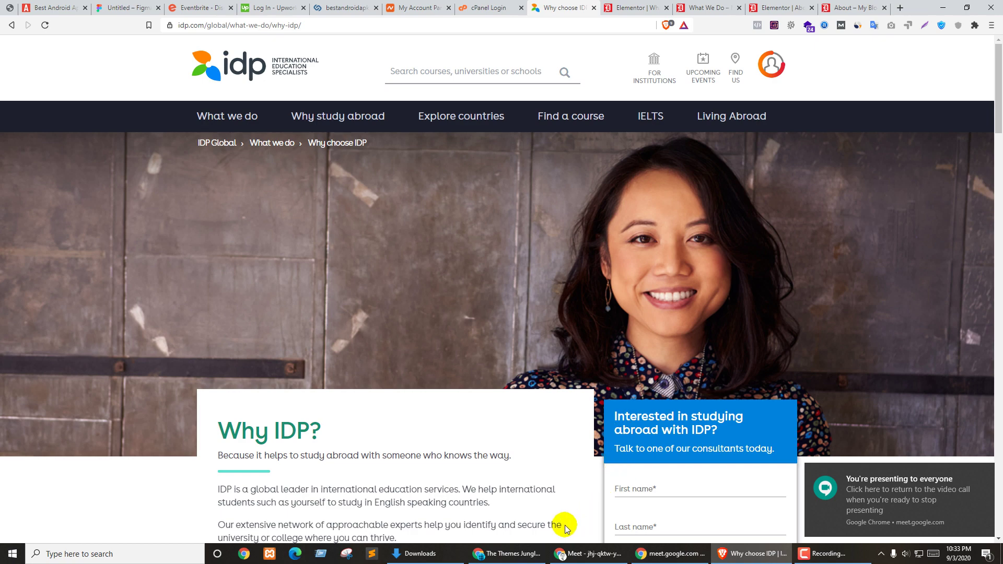
pyautogui.click(571, 551)
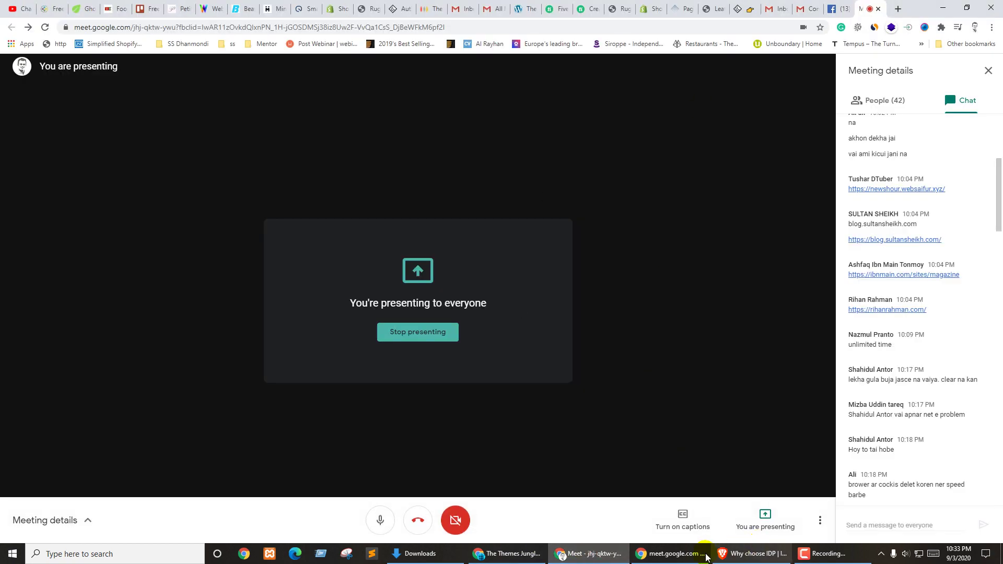
# Step: Return to the IDP page in Brave and start saving its header image to the computer
pyautogui.click(739, 558)
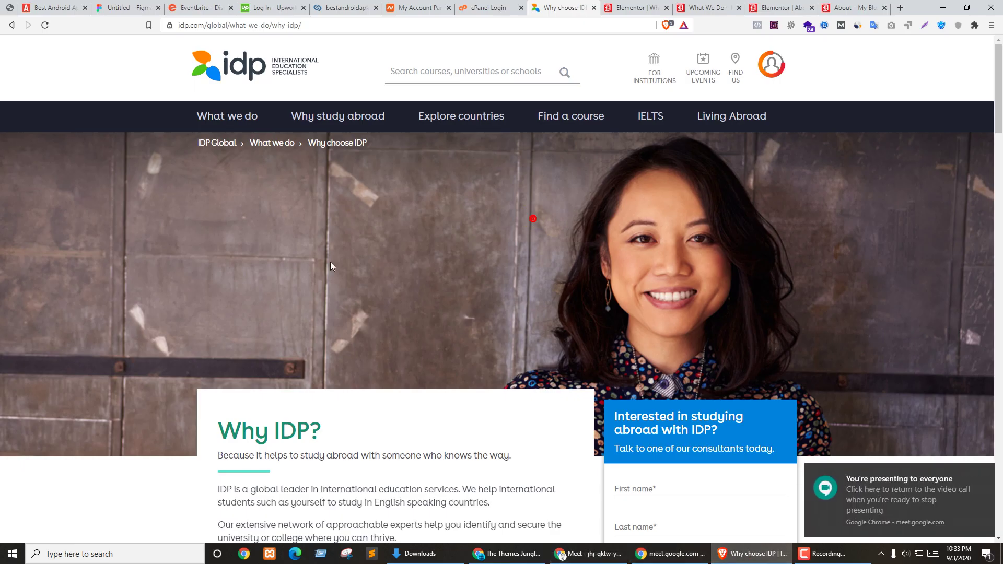
pyautogui.rightClick(20, 234)
pyautogui.click(54, 247)
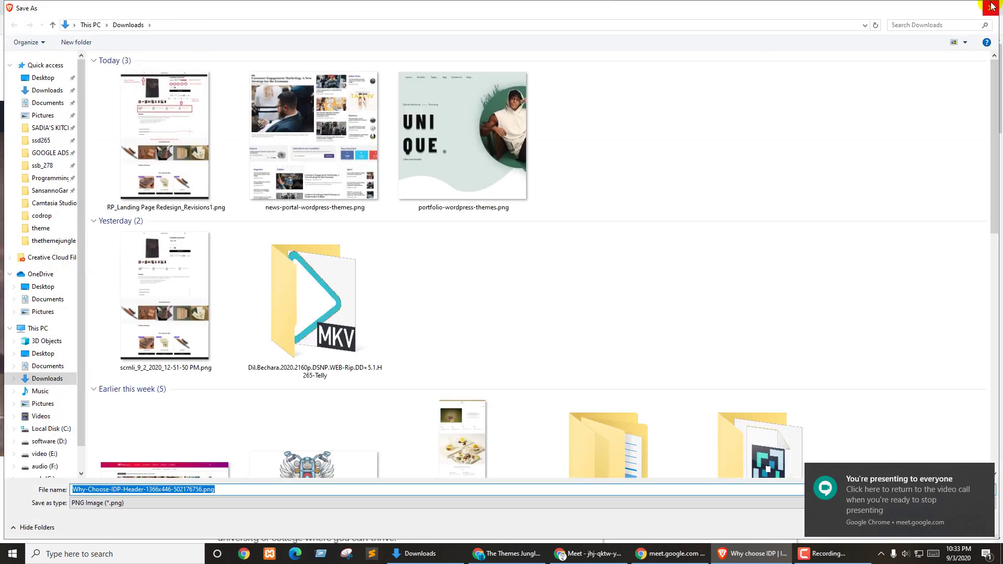
# Step: Save the Why IDP page's header image to Downloads as Why-Choose-IDP-Header-1366x446-502176756.png
pyautogui.click(991, 4)
pyautogui.rightClick(20, 223)
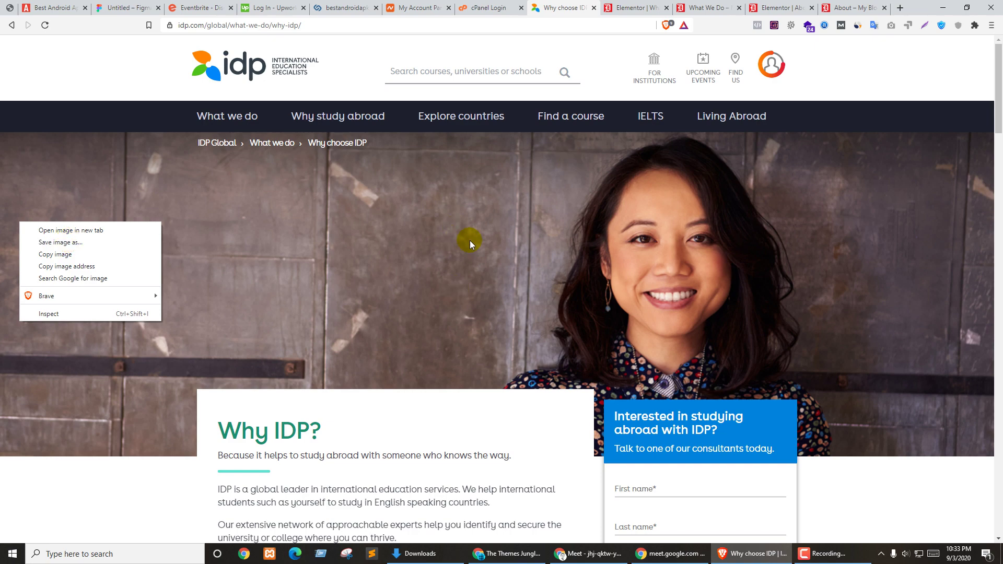
pyautogui.click(82, 242)
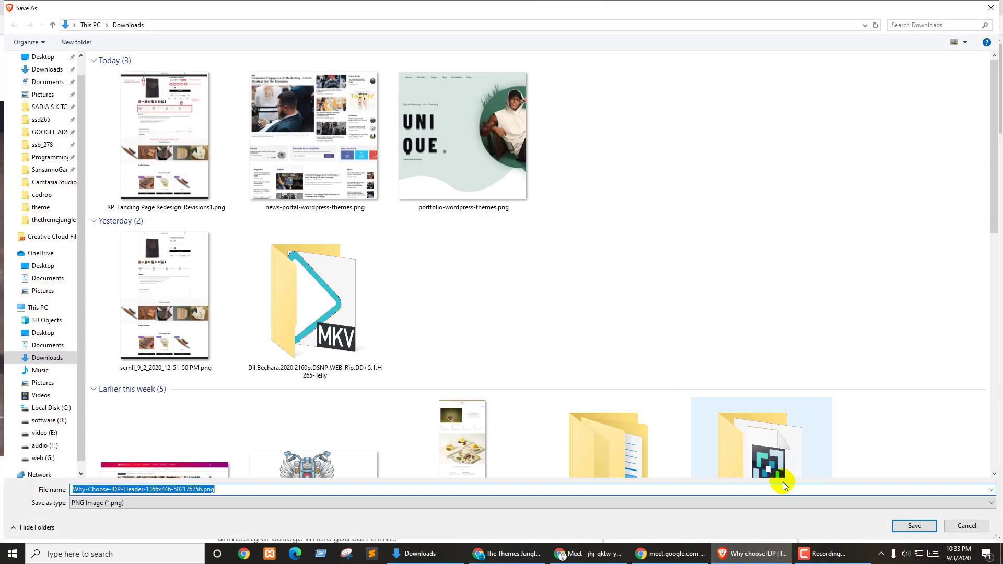
pyautogui.click(914, 526)
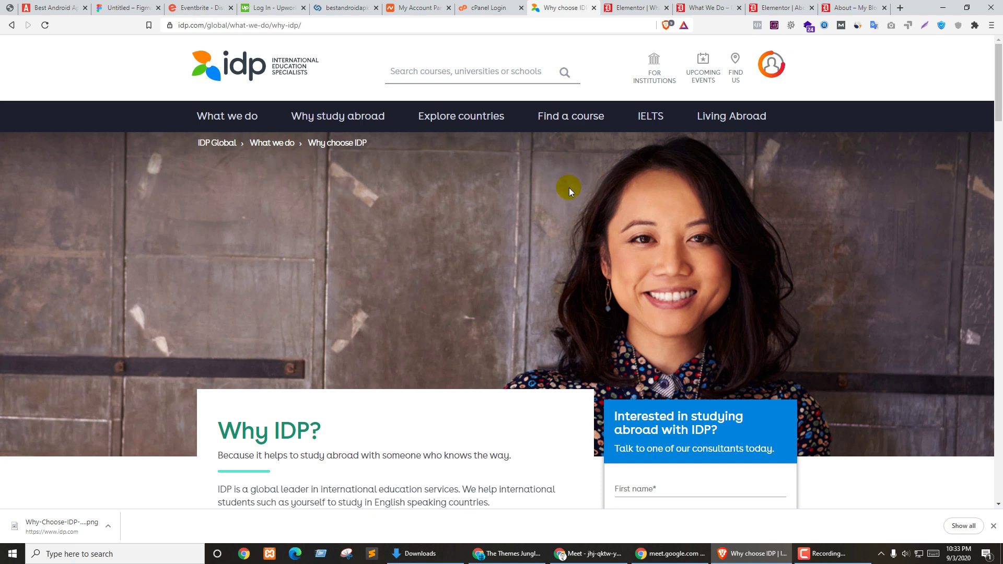
# Step: Switch to the Elementor editor, select the empty section under the site header and dismiss the right-click tip
pyautogui.hotkey('ctrl', 'Tab')
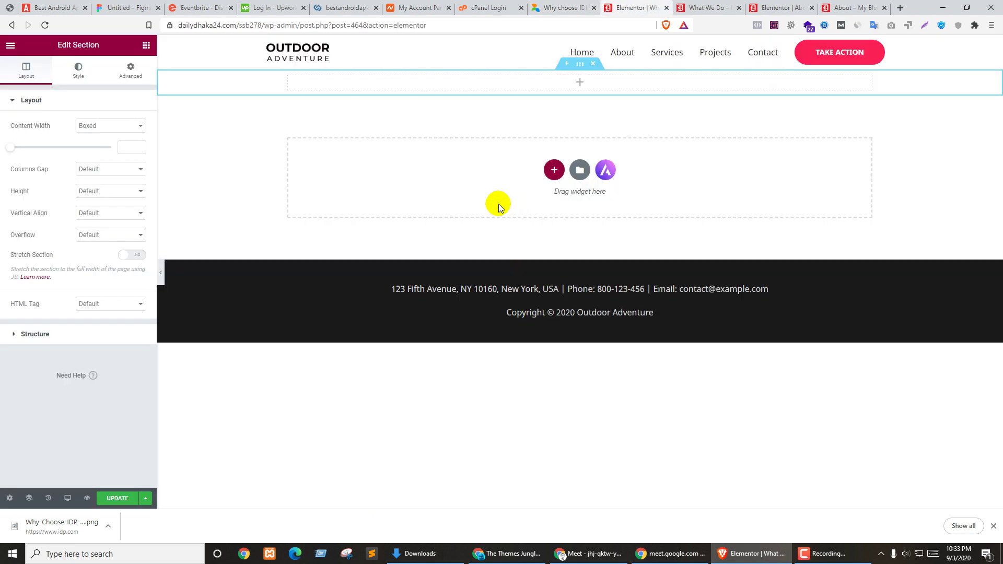
pyautogui.click(581, 65)
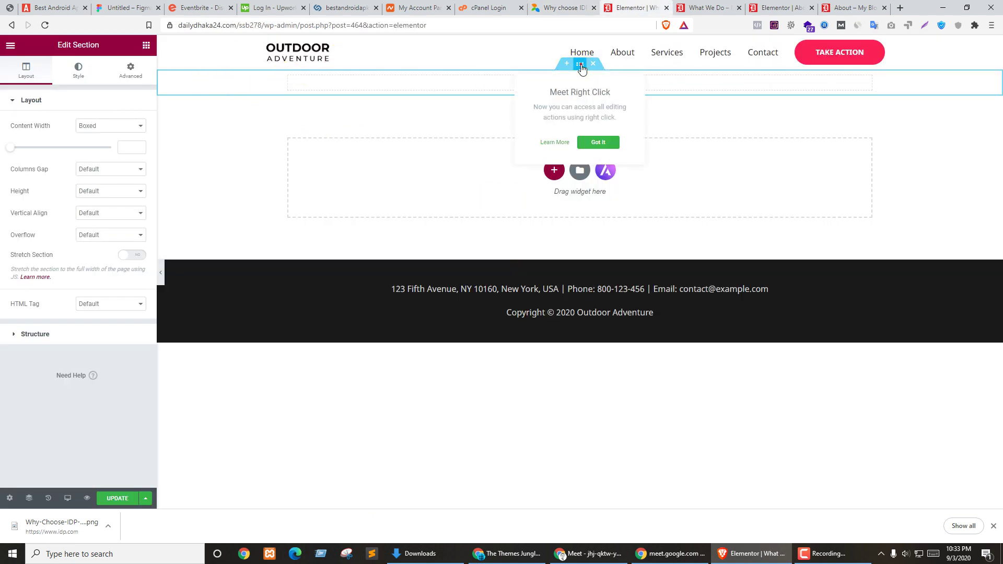
pyautogui.click(596, 143)
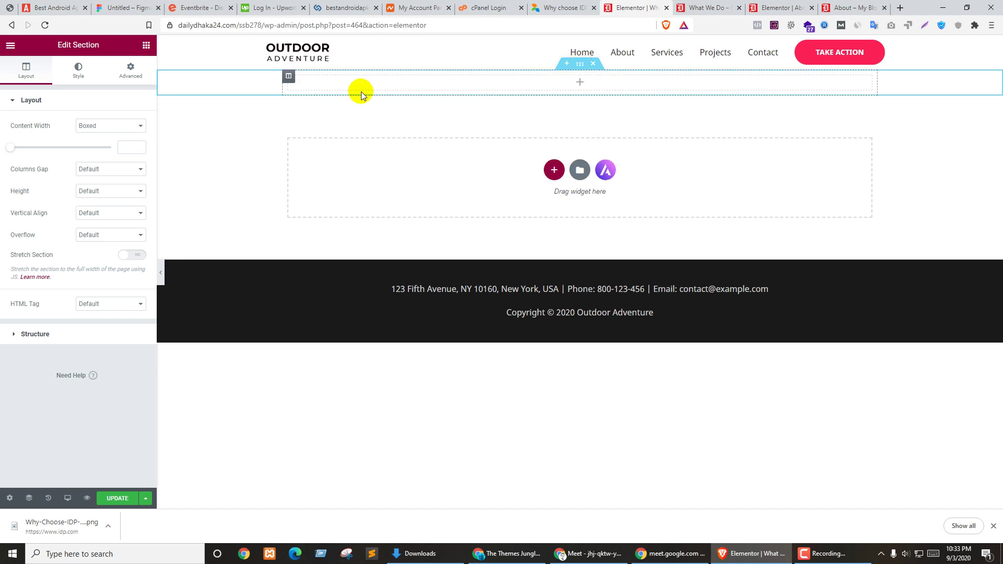
# Step: Duplicate the empty section's column and delete the duplicate
pyautogui.click(288, 77)
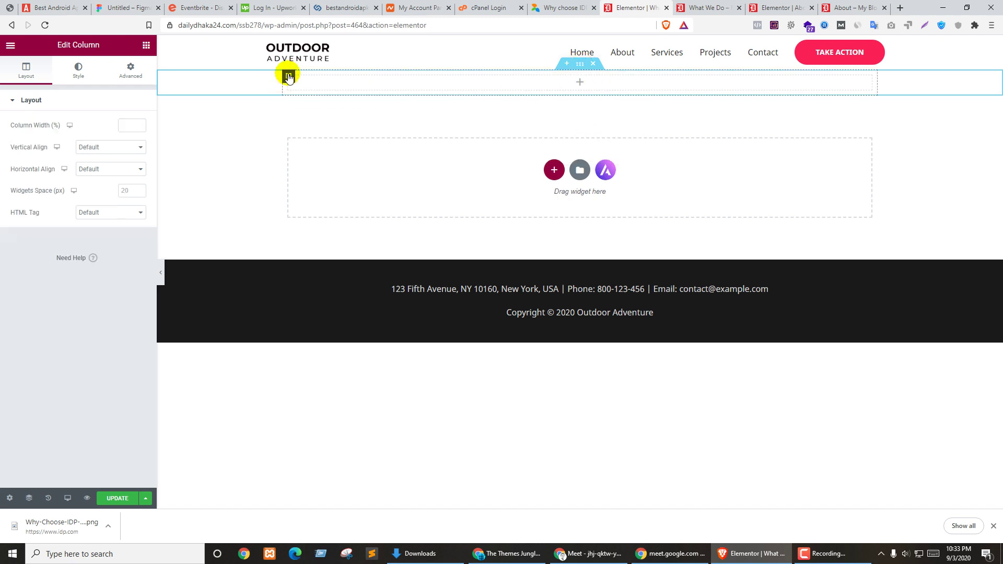
pyautogui.rightClick(291, 79)
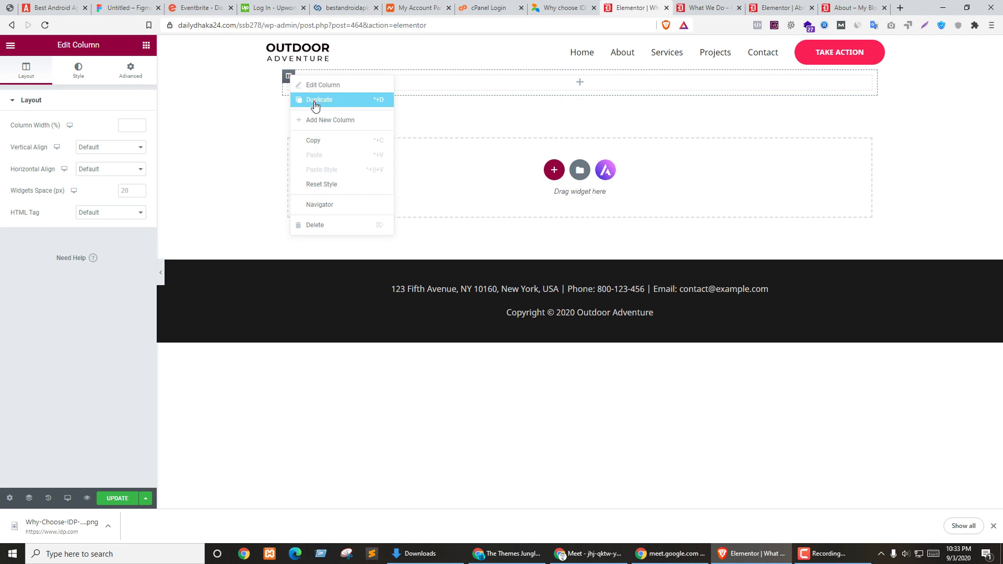
pyautogui.click(314, 99)
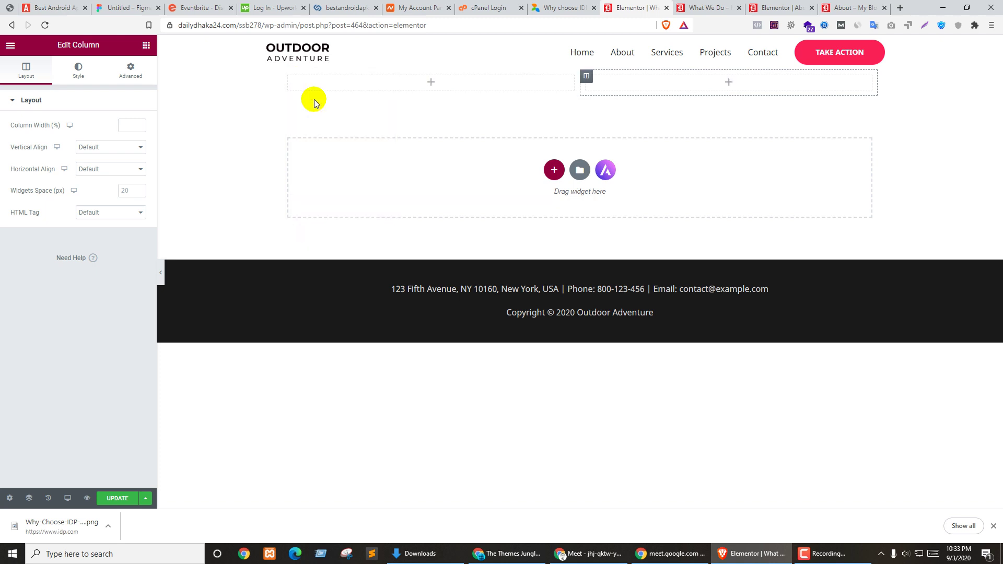
pyautogui.rightClick(596, 79)
pyautogui.click(611, 227)
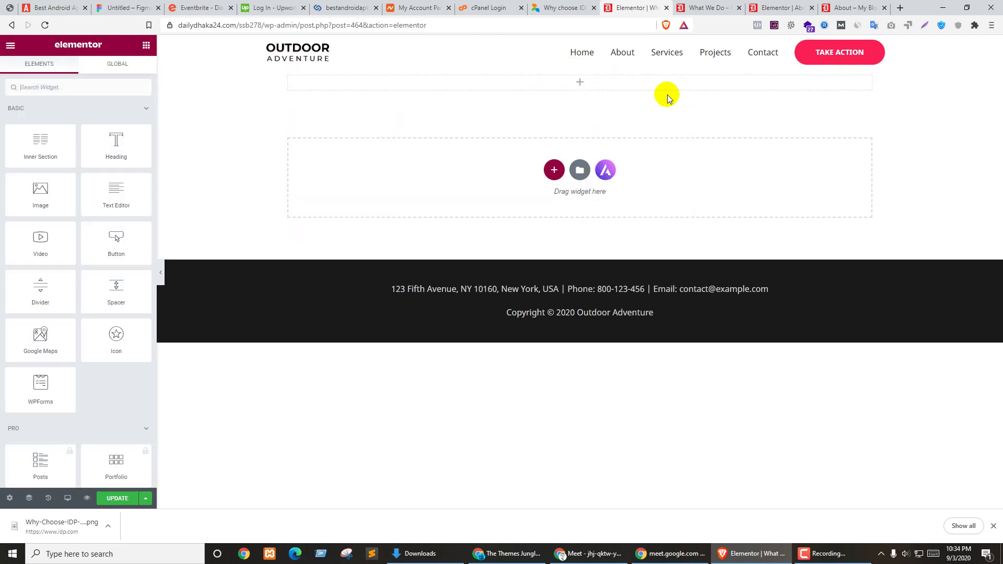
pyautogui.click(580, 65)
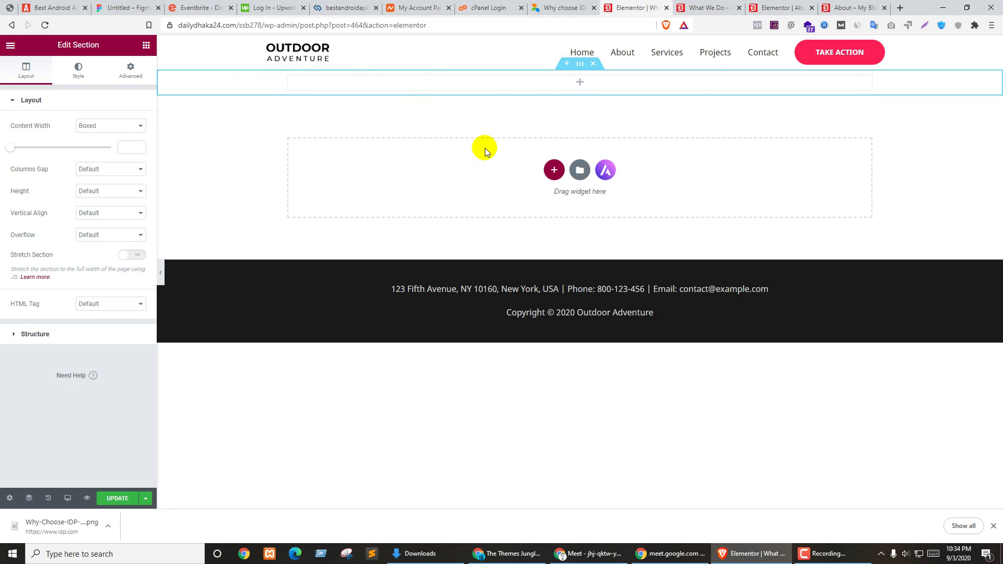
pyautogui.click(546, 7)
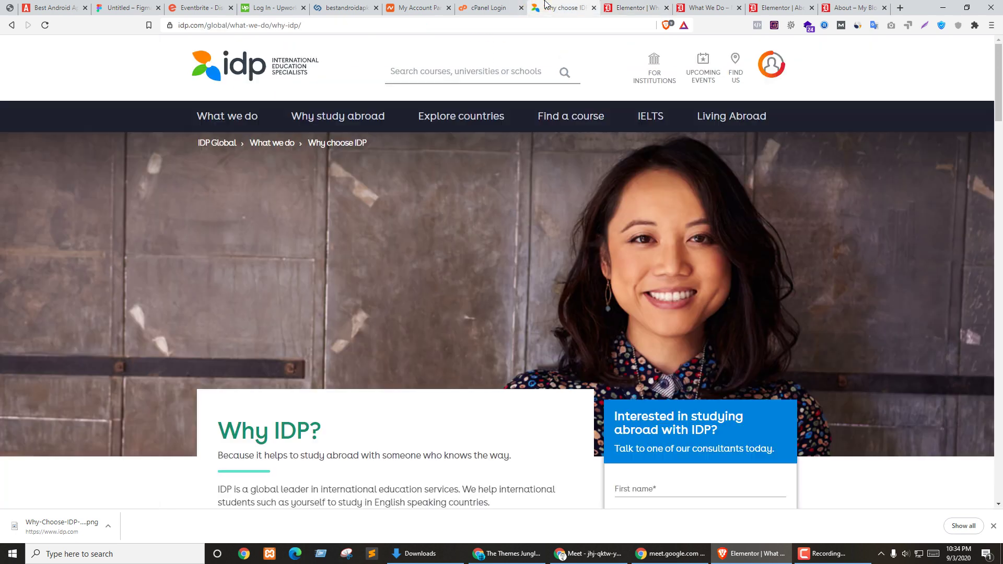
pyautogui.rightClick(66, 247)
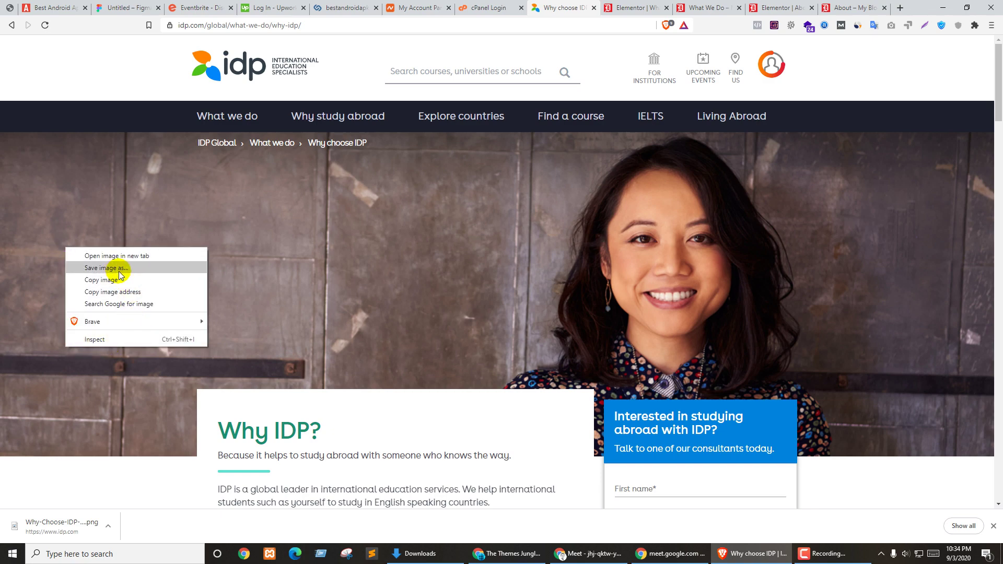
pyautogui.click(356, 237)
pyautogui.click(641, 3)
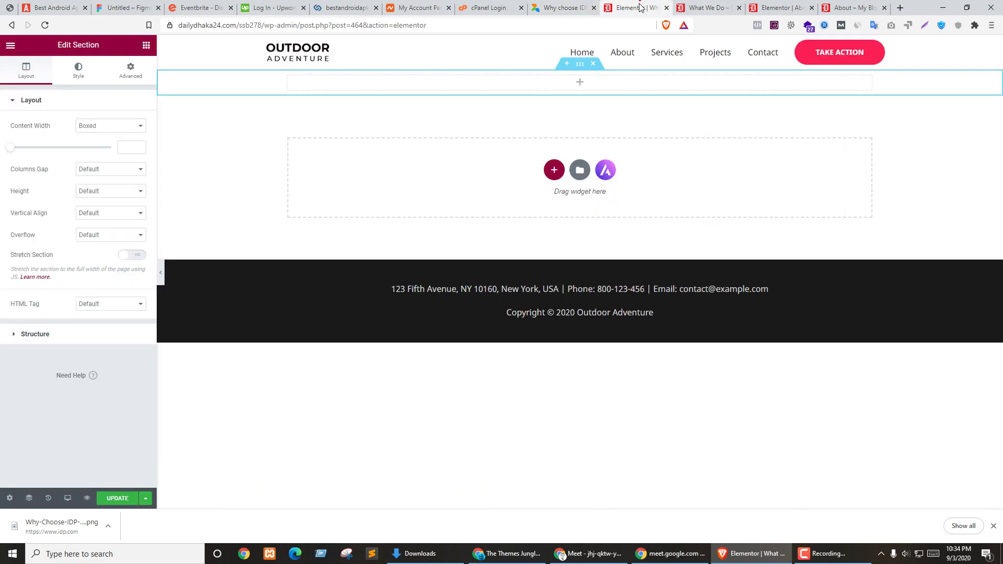
# Step: Place an Image widget in the empty section's column and open its image selection
pyautogui.click(146, 48)
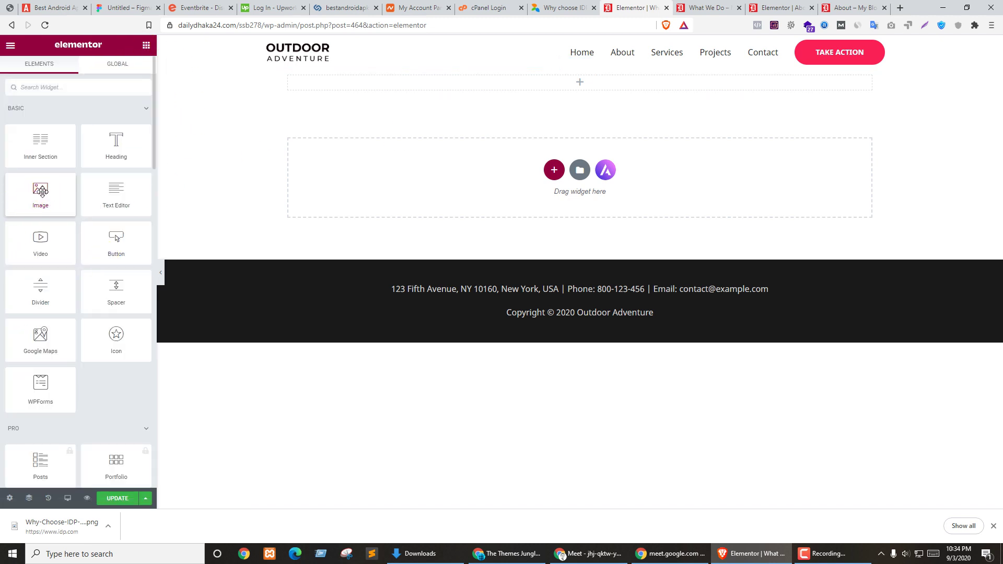
pyautogui.moveTo(42, 191); pyautogui.dragTo(537, 80)
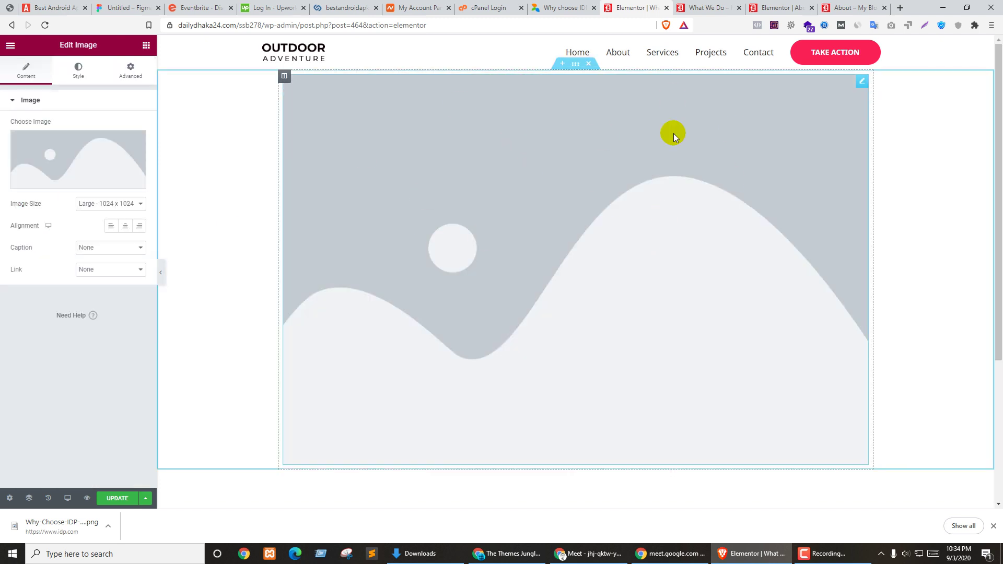
pyautogui.click(68, 154)
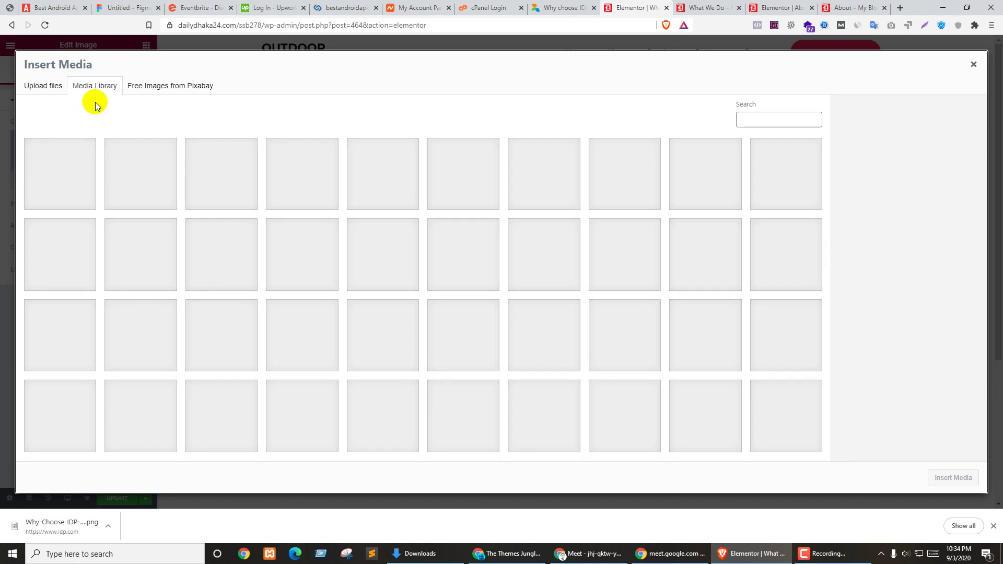
# Step: Upload Why-Choose-IDP-Header-1366x446-502176756.png from Downloads to the media library
pyautogui.click(41, 85)
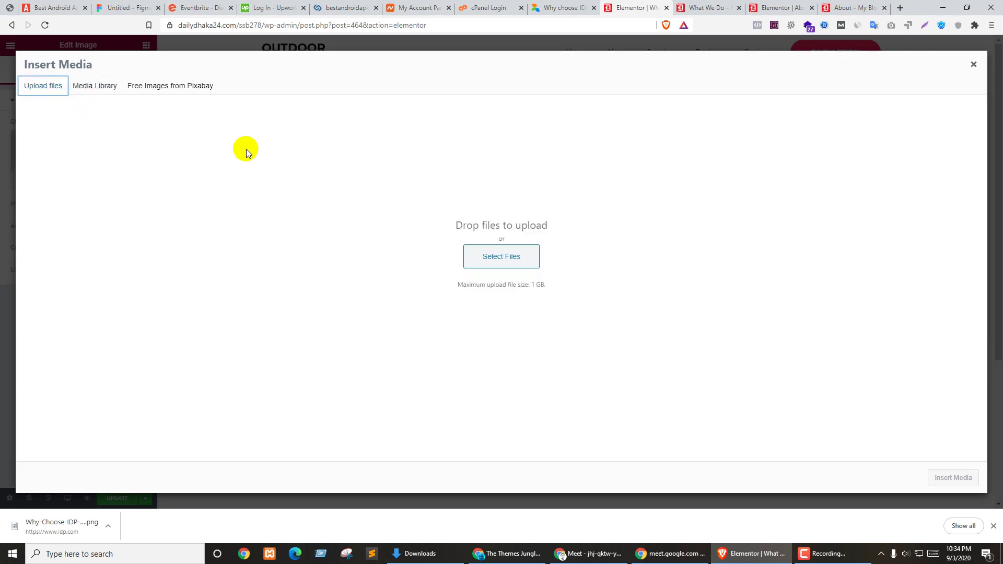
pyautogui.click(501, 256)
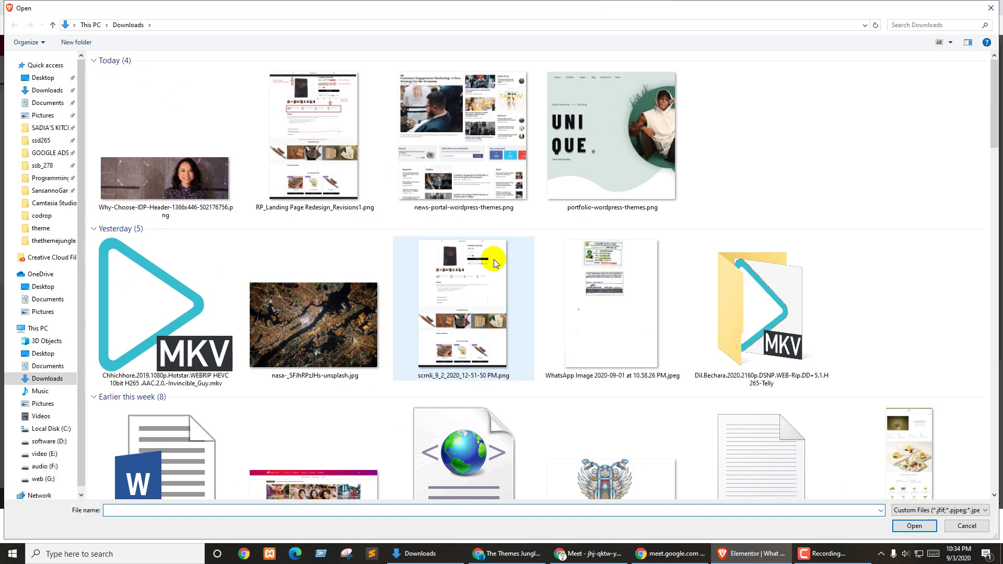
pyautogui.click(165, 172)
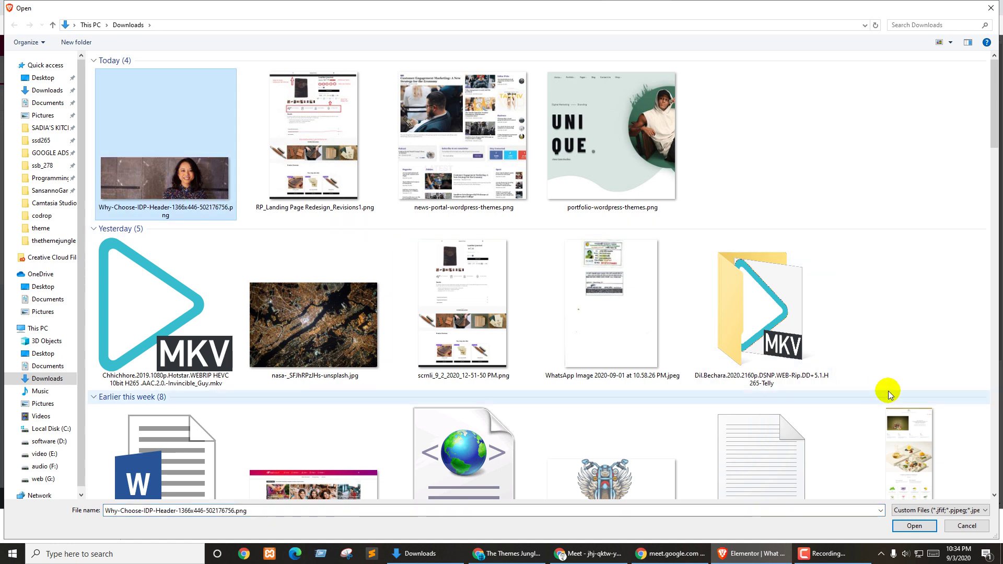
pyautogui.click(914, 525)
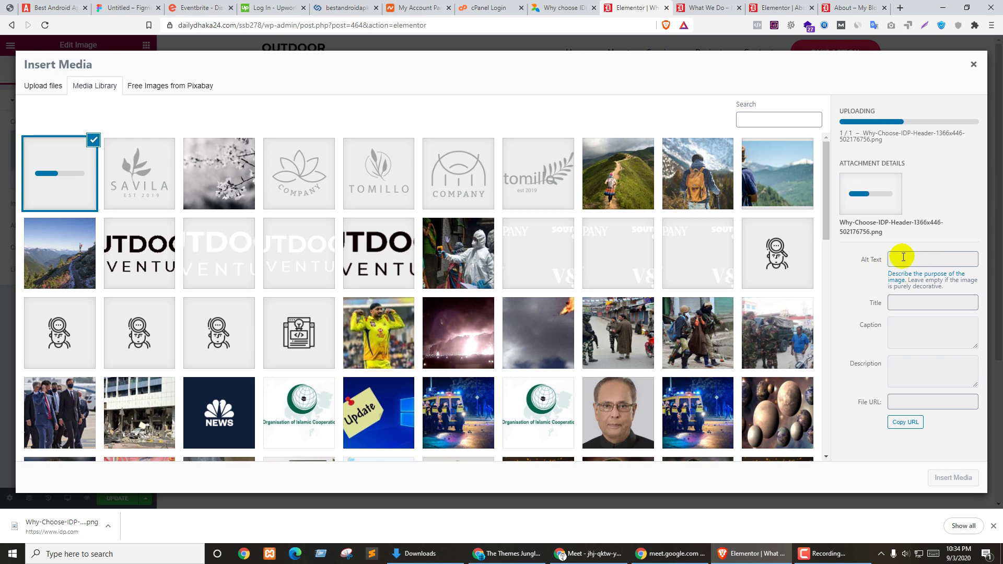
pyautogui.moveTo(838, 220); pyautogui.dragTo(907, 238)
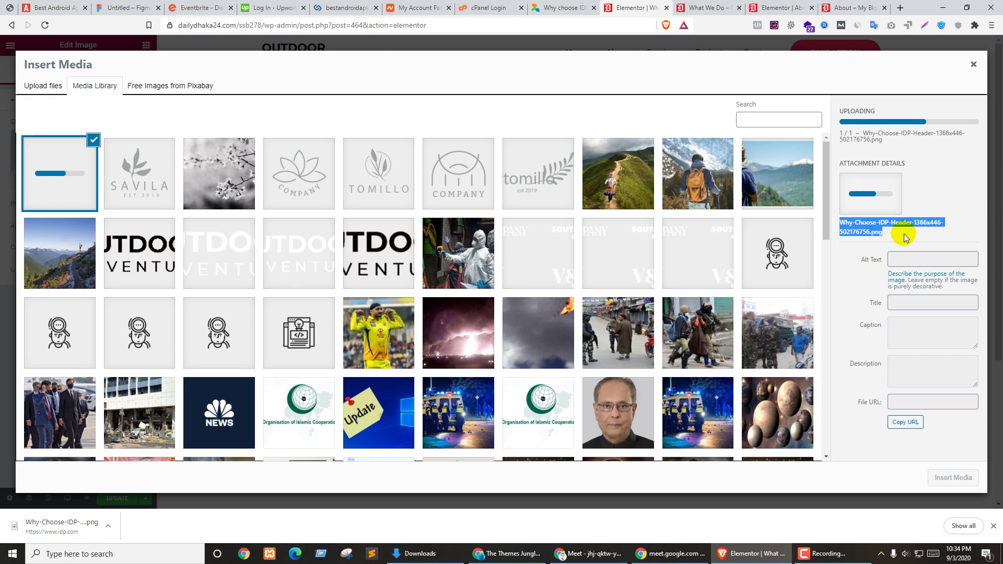
pyautogui.click(946, 186)
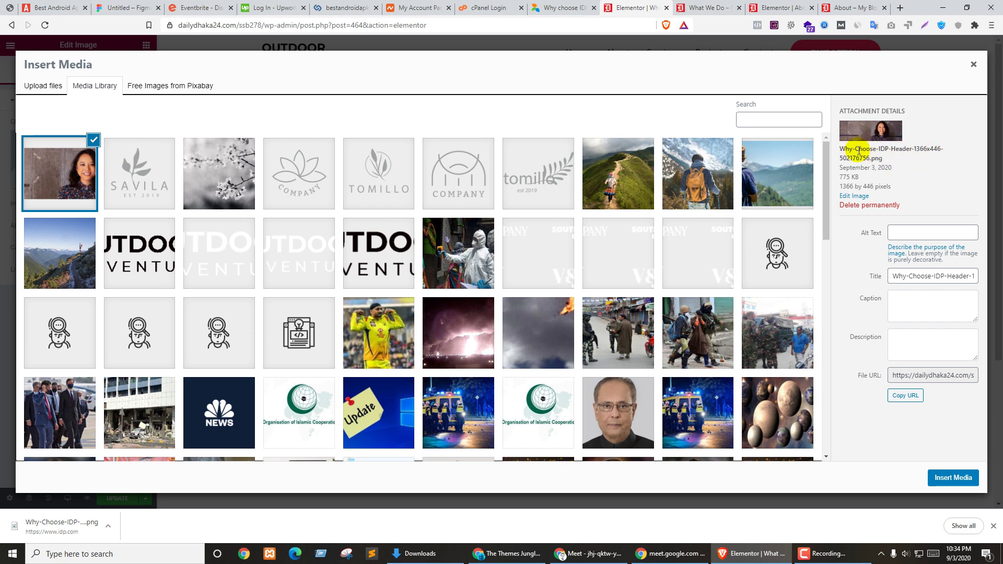
# Step: Change the uploaded image's title to "Why Choose IDP Header", replacing the hyphens with spaces and removing the trailing numbers
pyautogui.click(907, 275)
pyautogui.press('BackSpace')
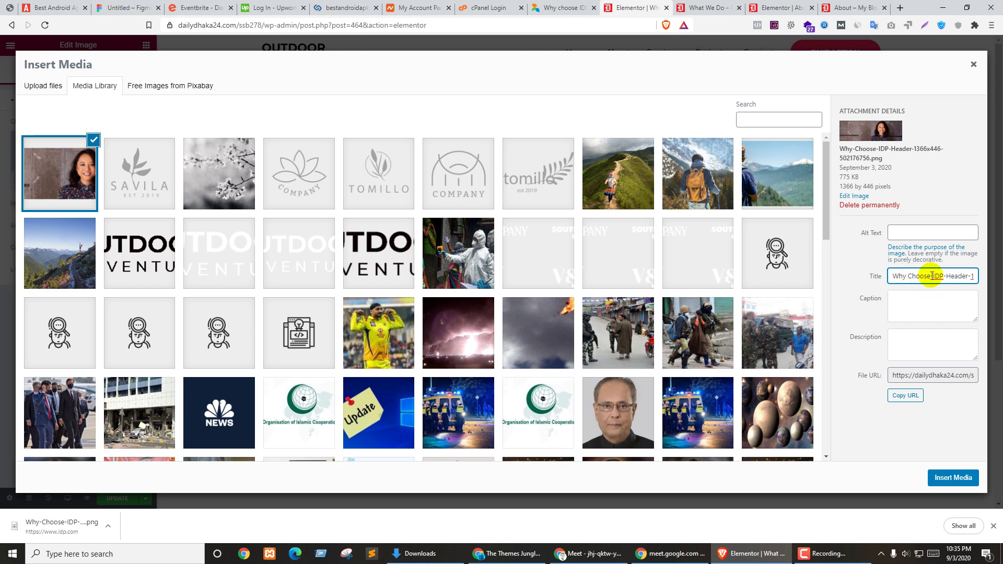
pyautogui.press('BackSpace')
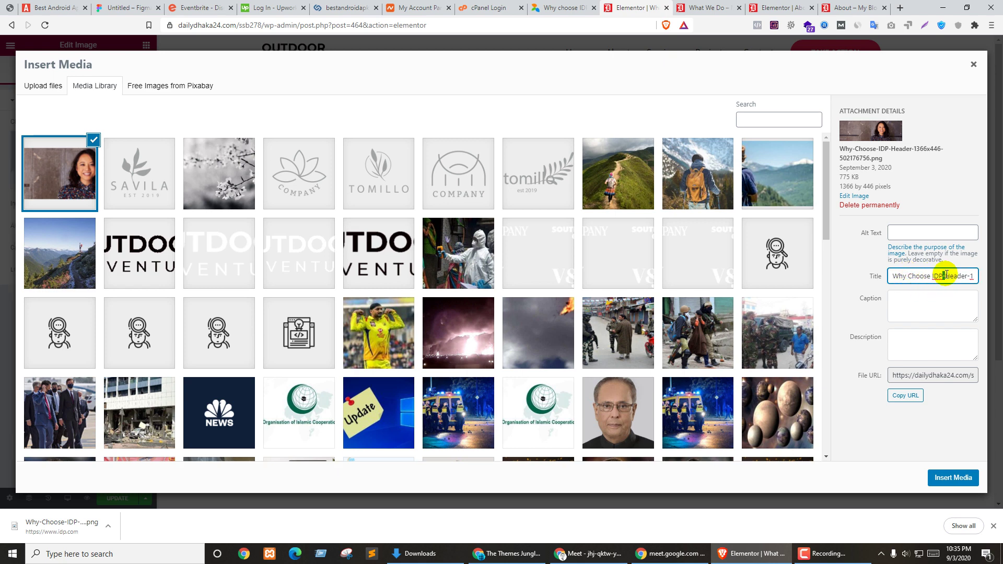
pyautogui.moveTo(966, 275); pyautogui.dragTo(969, 275)
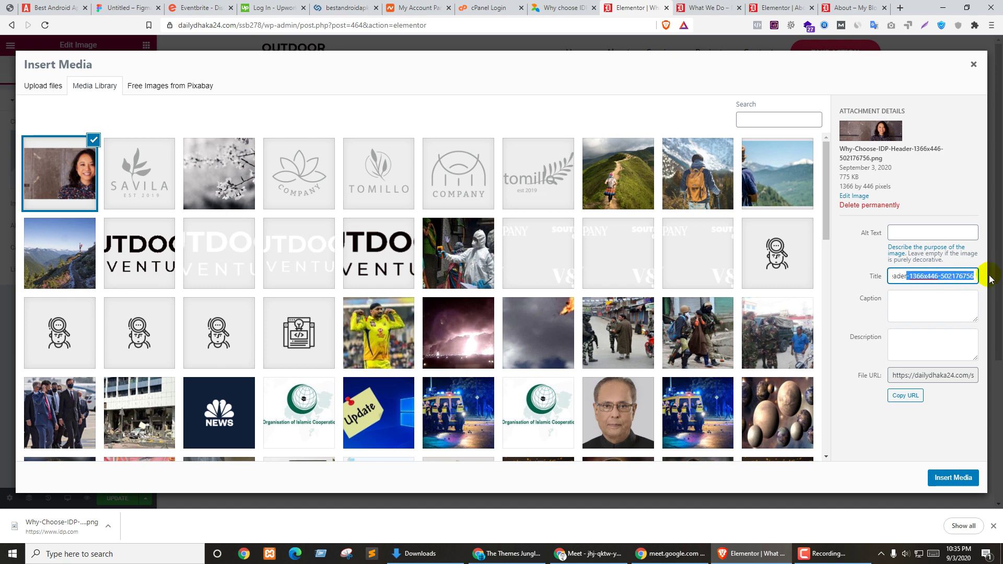
pyautogui.press('BackSpace')
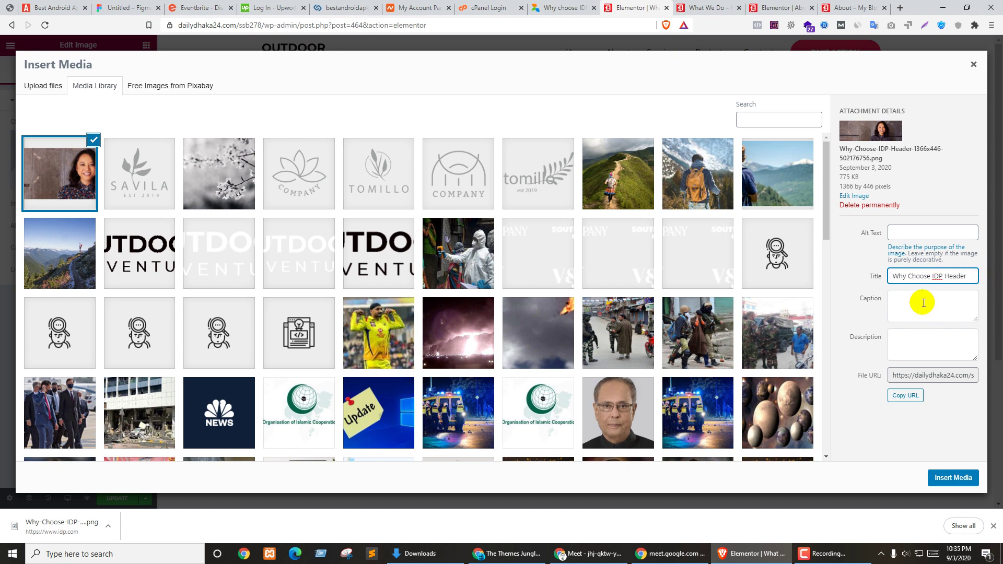
# Step: Copy the title "Why Choose IDP Header" into the image's alt text
pyautogui.hotkey('ctrl', 'a')
pyautogui.hotkey('ctrl', 'c')
pyautogui.click(914, 230)
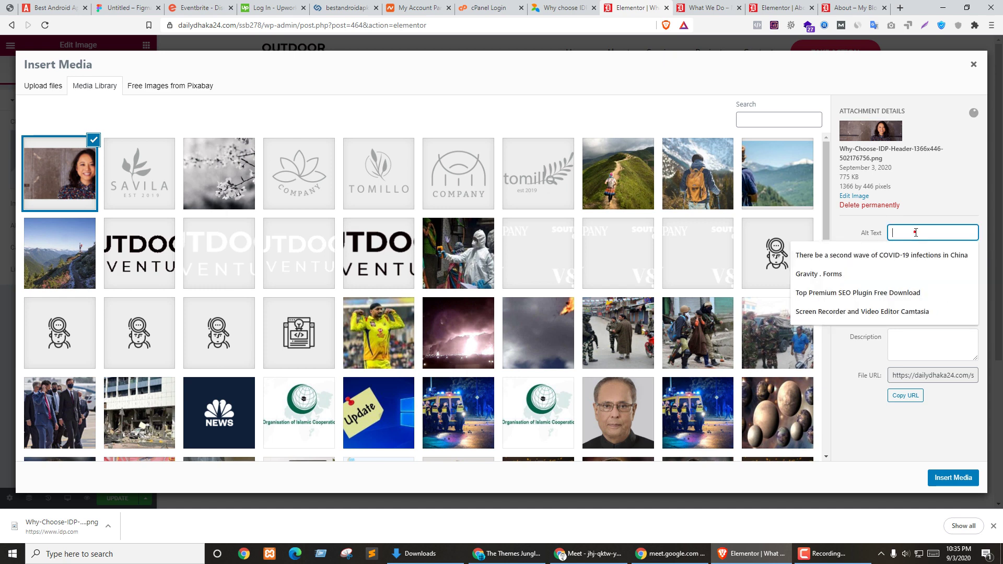
pyautogui.hotkey('ctrl', 'v')
pyautogui.click(938, 207)
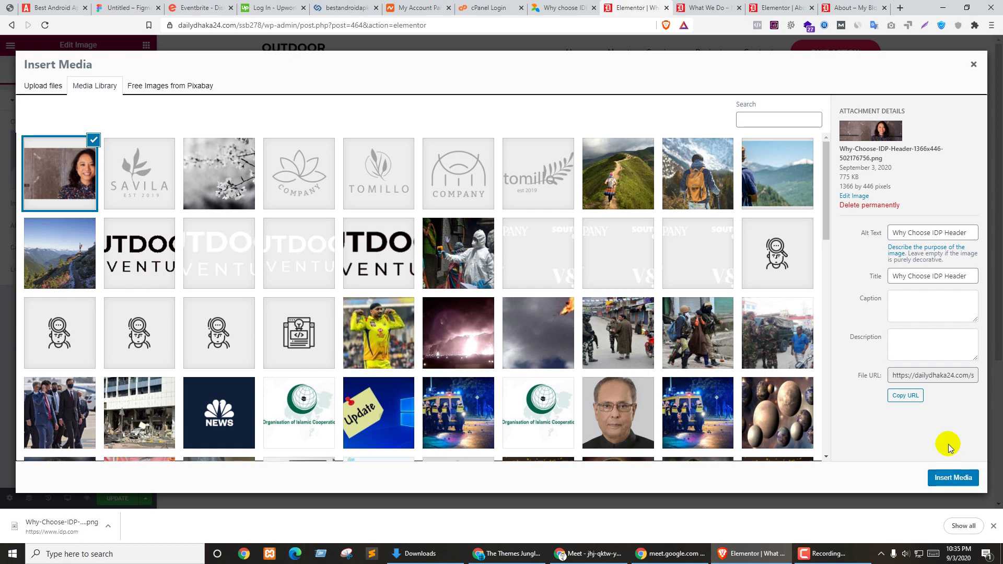
# Step: Insert the uploaded header image into the Image widget, leaving its caption and description empty
pyautogui.click(908, 308)
pyautogui.click(916, 343)
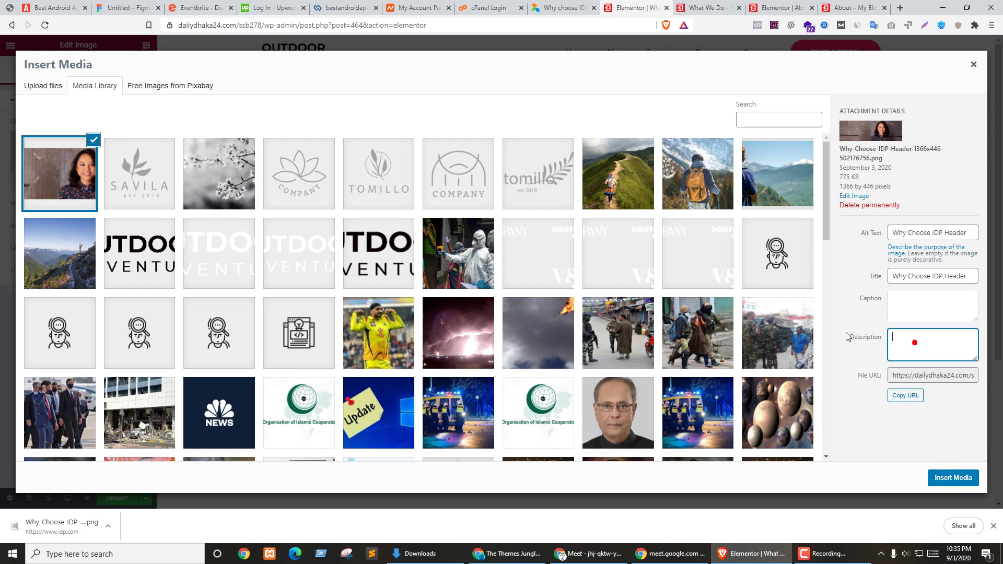
pyautogui.click(896, 419)
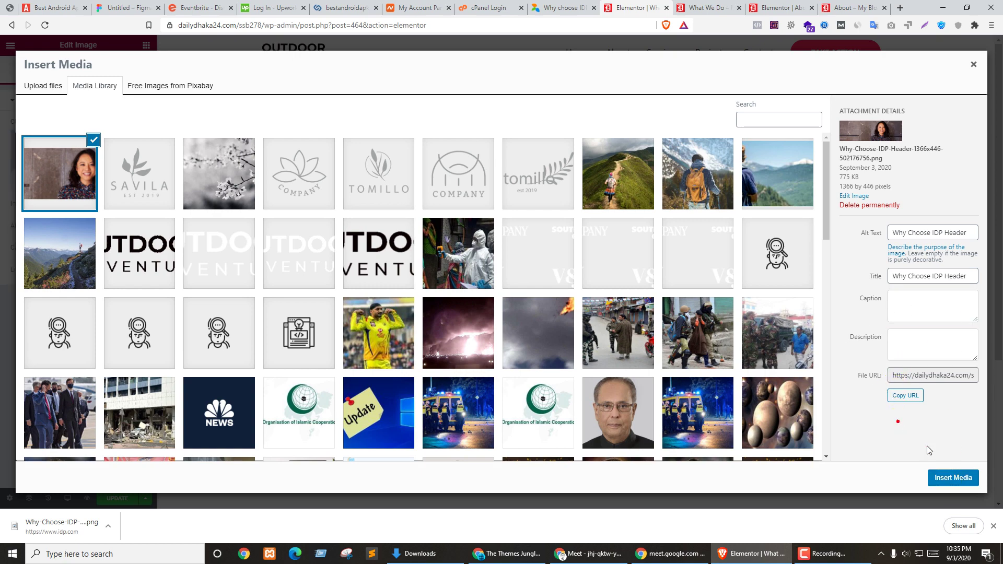
pyautogui.click(949, 483)
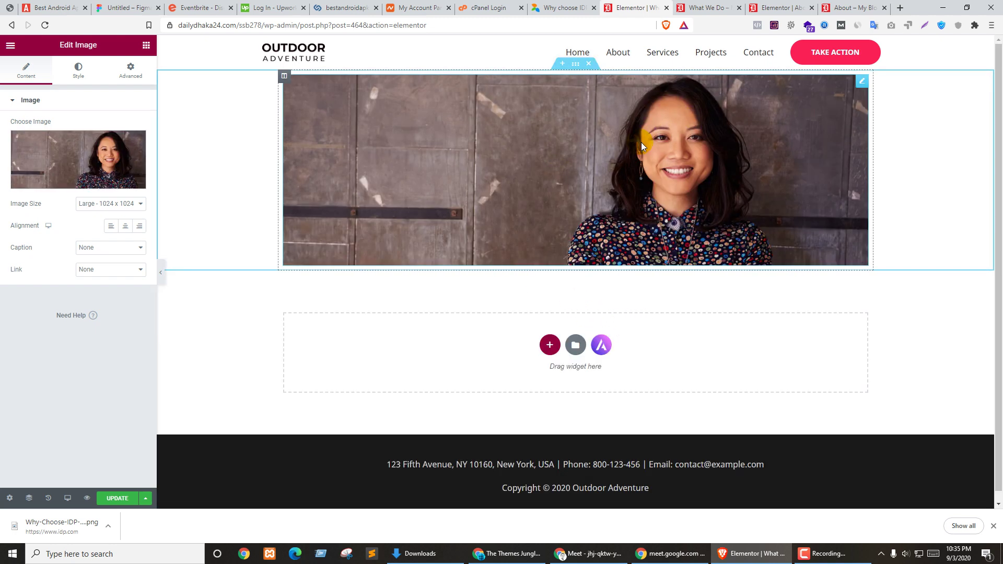
# Step: Set the content width of the header image's section to Full Width
pyautogui.click(576, 63)
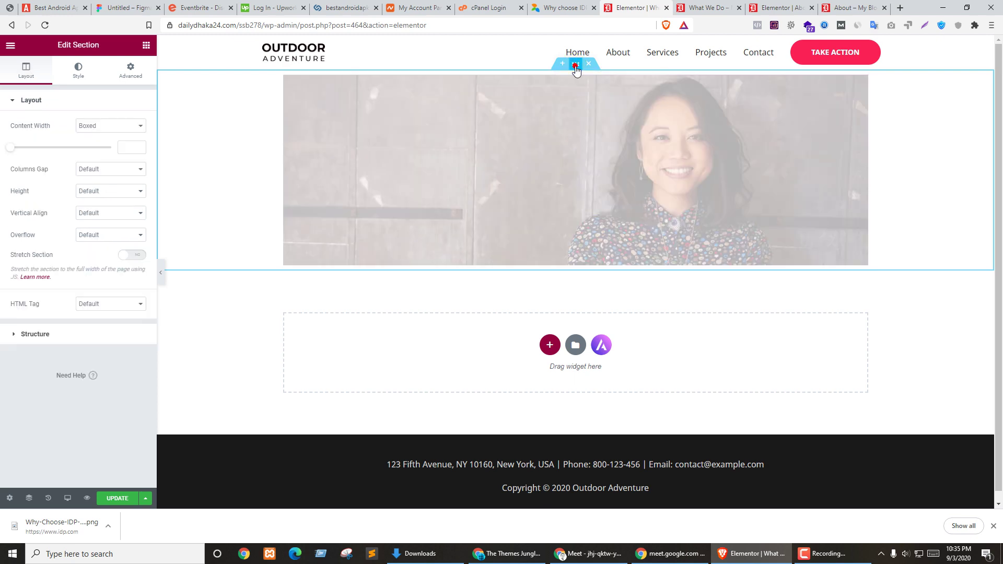
pyautogui.click(98, 128)
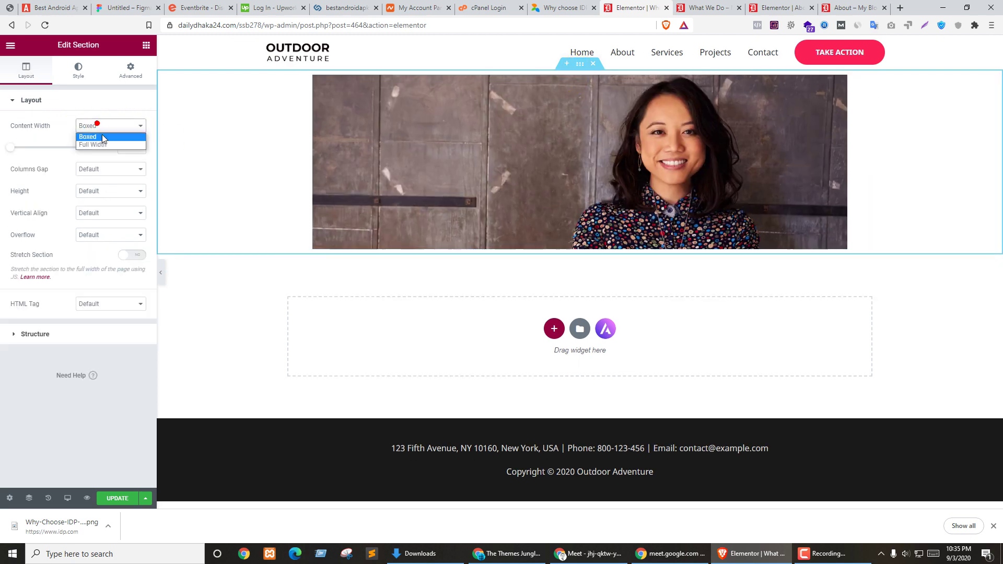
pyautogui.click(101, 144)
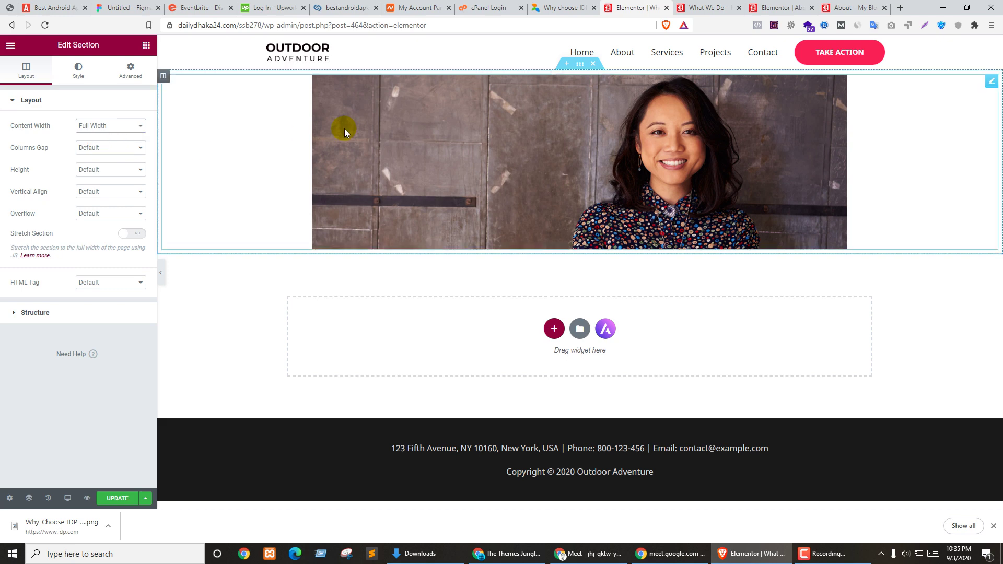
# Step: Set the header image's size to Full and check its attachment details in the media library
pyautogui.click(371, 124)
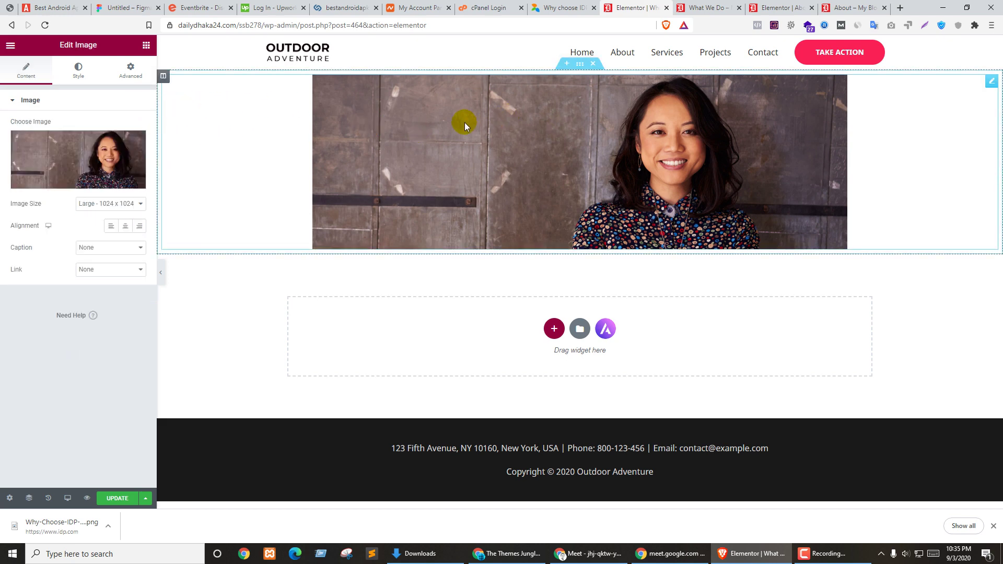
pyautogui.click(104, 203)
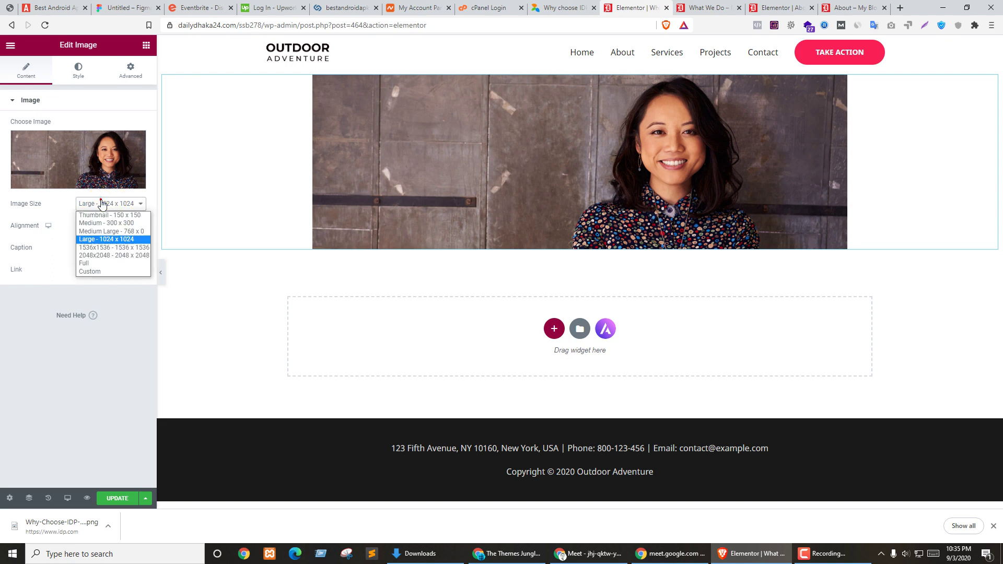
pyautogui.click(93, 265)
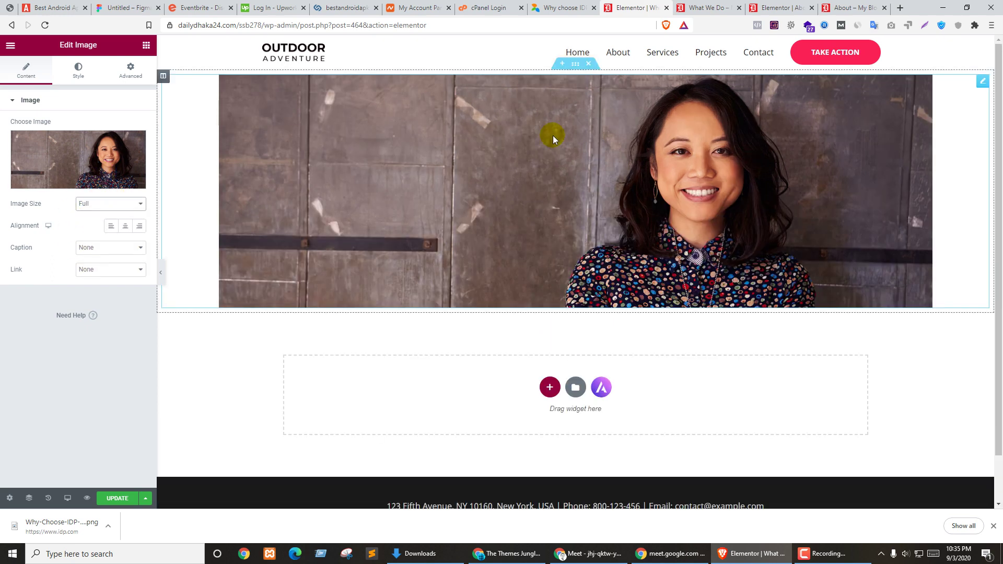
pyautogui.click(658, 174)
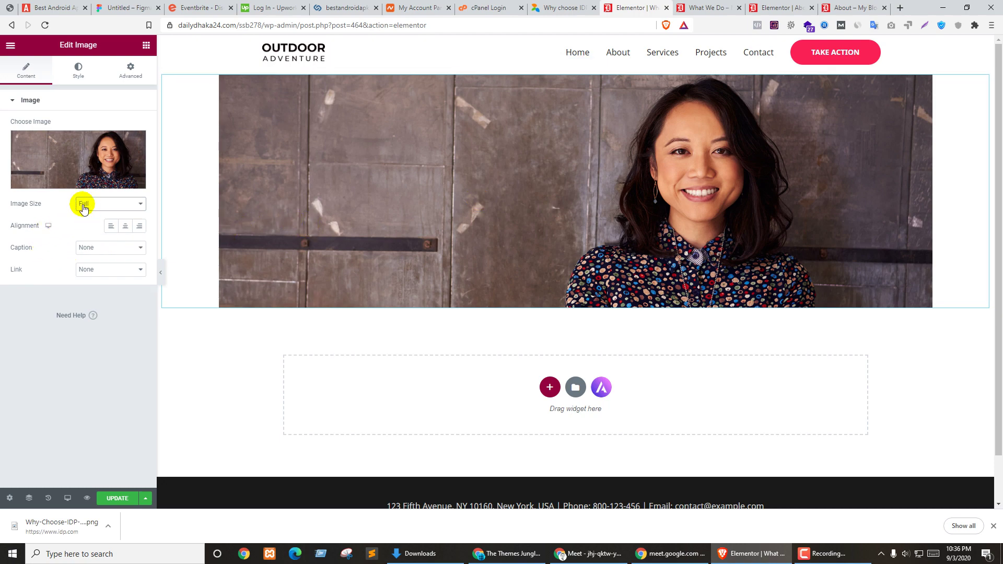
pyautogui.click(59, 165)
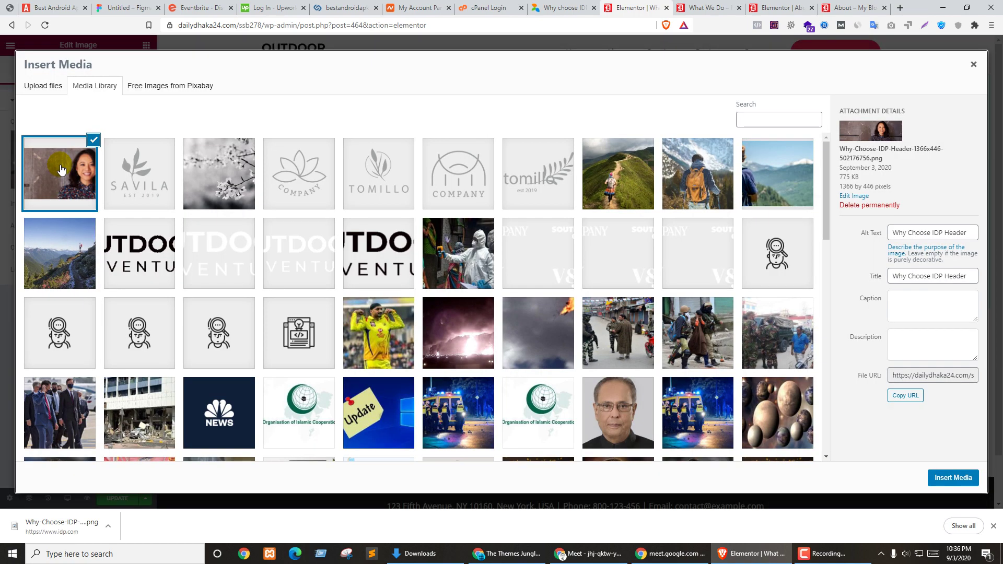
pyautogui.click(973, 64)
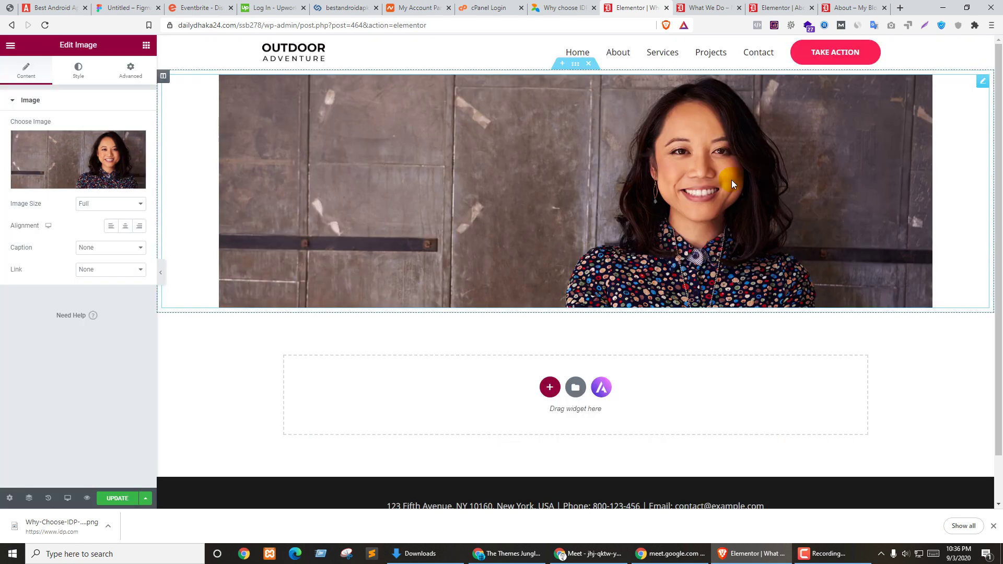
# Step: Set the columns gap of the header image's section to No Gap
pyautogui.click(575, 64)
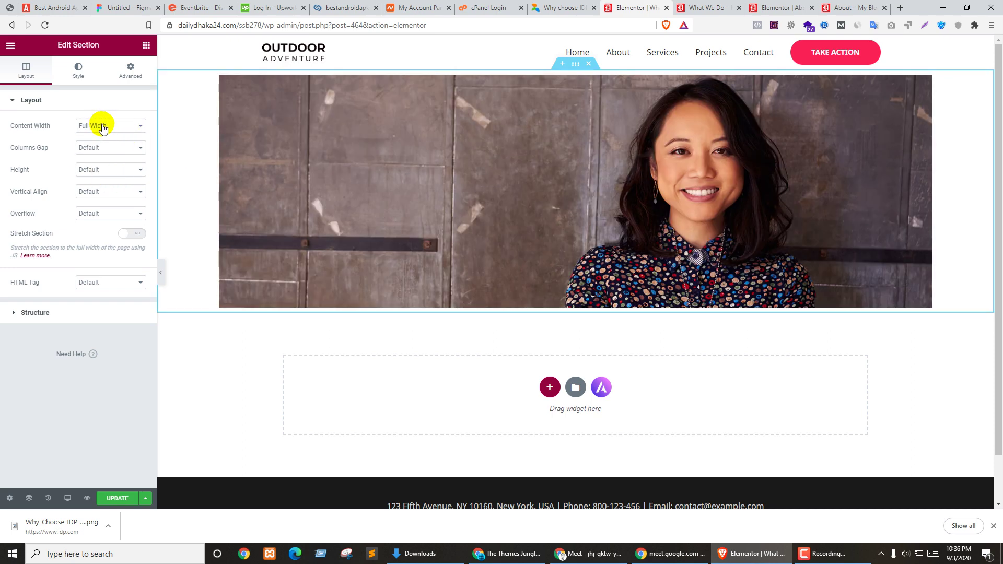
pyautogui.click(103, 128)
pyautogui.click(102, 129)
pyautogui.click(105, 147)
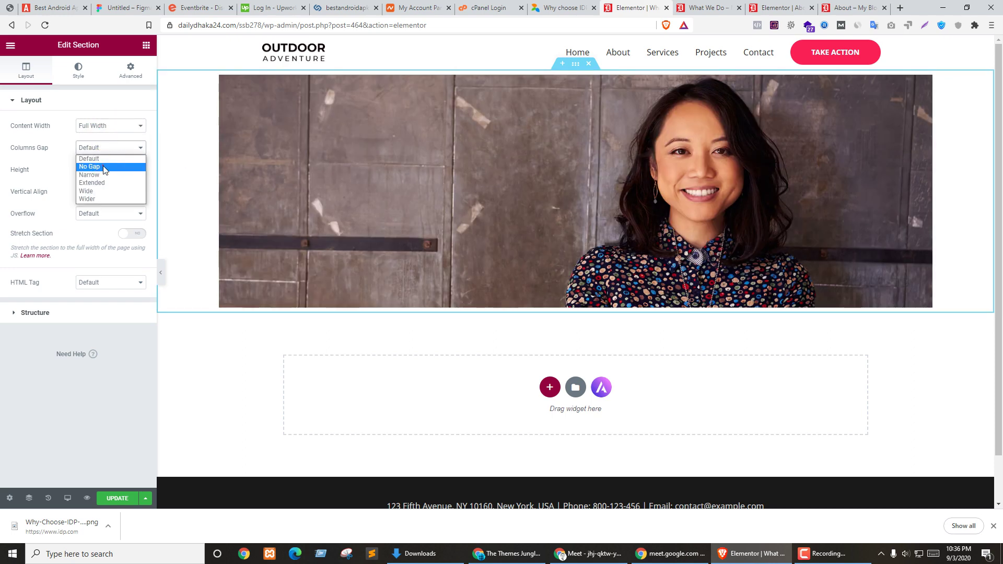
pyautogui.click(105, 167)
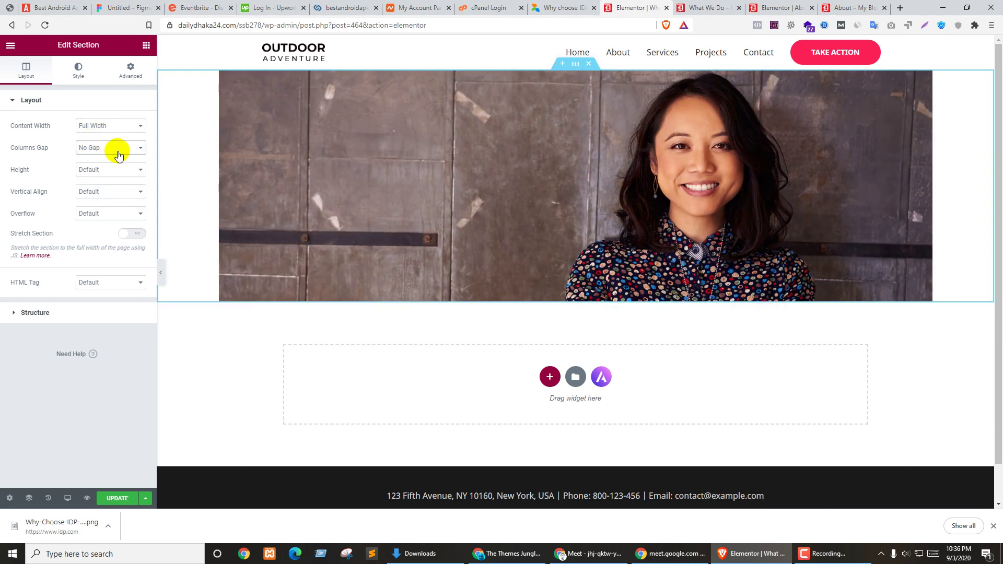
pyautogui.click(119, 152)
pyautogui.click(91, 159)
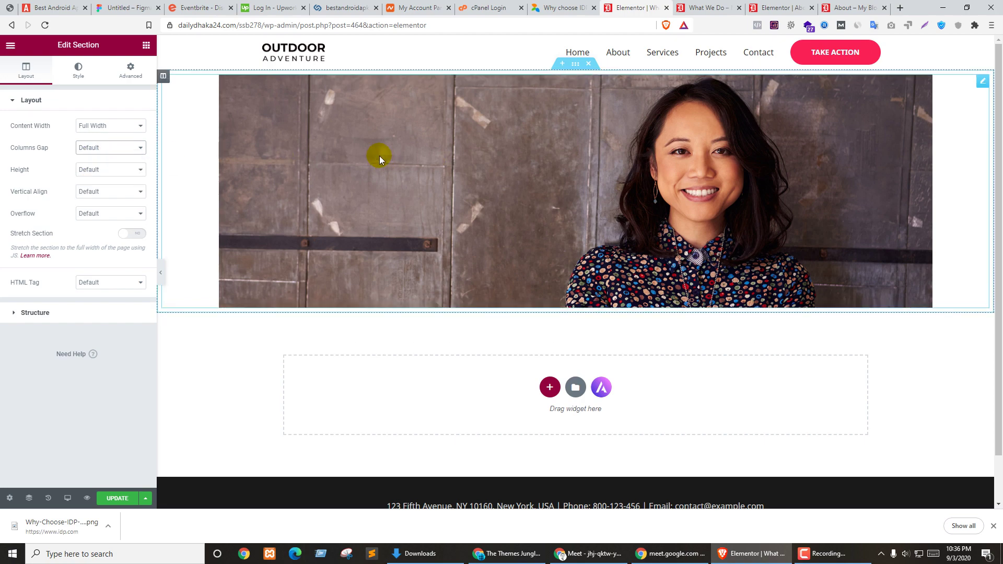
pyautogui.click(91, 149)
pyautogui.click(96, 166)
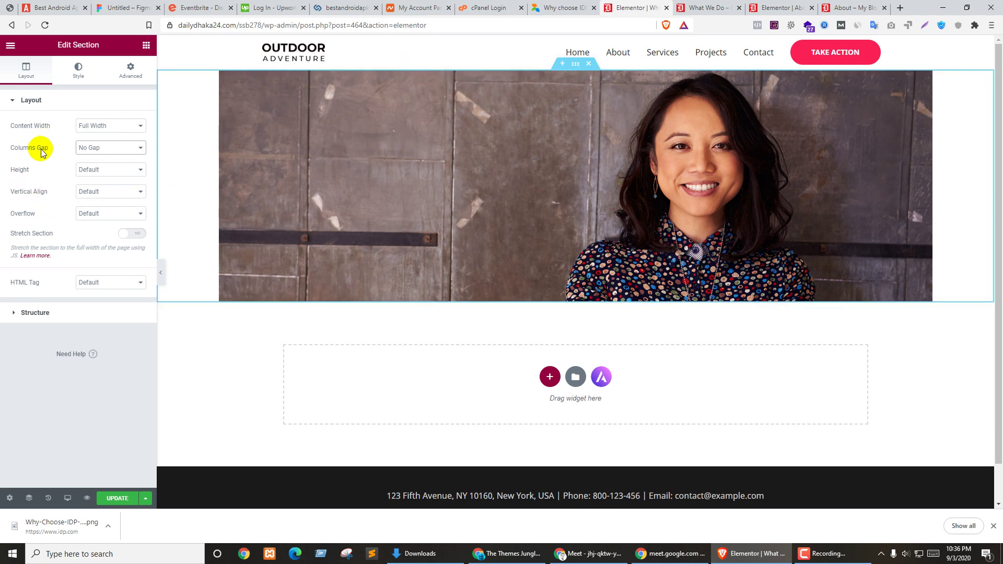
# Step: Try the Top vertical alignment on the header section and restore it to Default
pyautogui.click(91, 192)
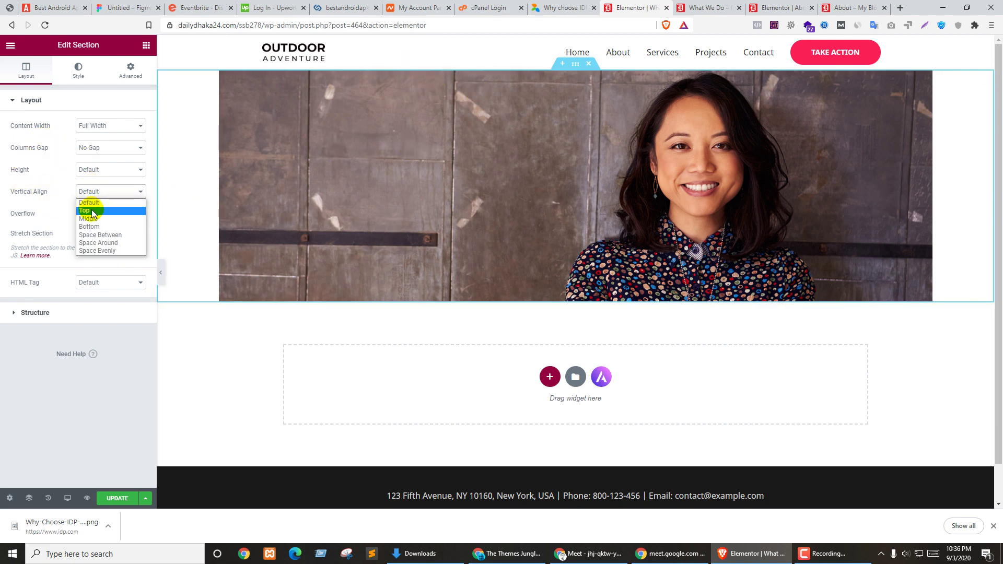
pyautogui.click(89, 210)
pyautogui.click(99, 194)
pyautogui.click(88, 203)
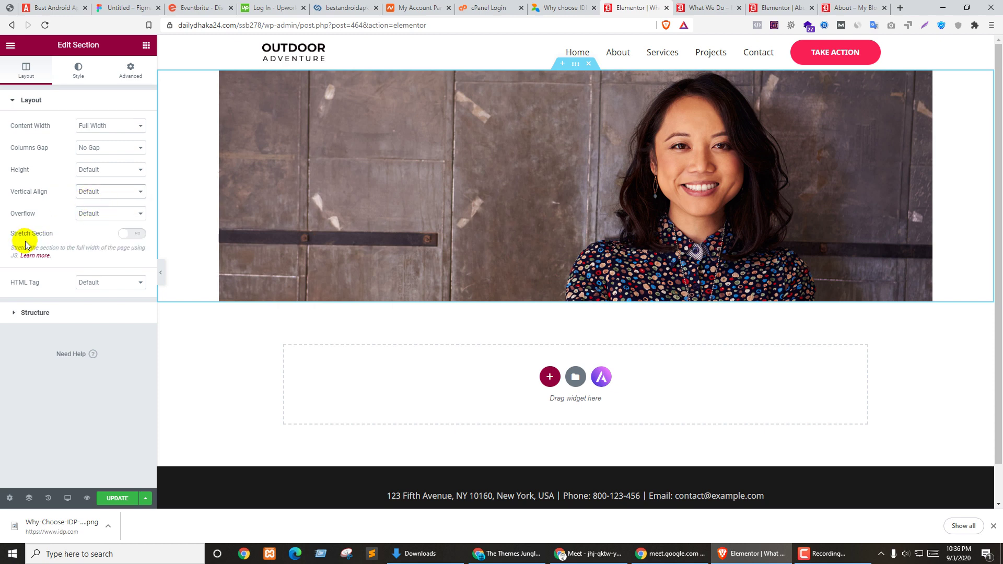
pyautogui.click(136, 238)
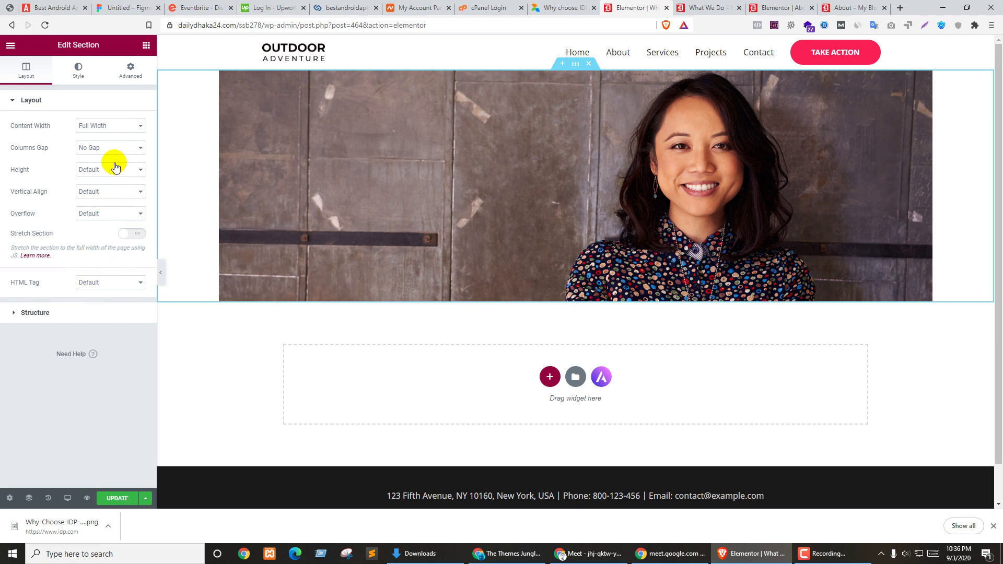
pyautogui.click(50, 314)
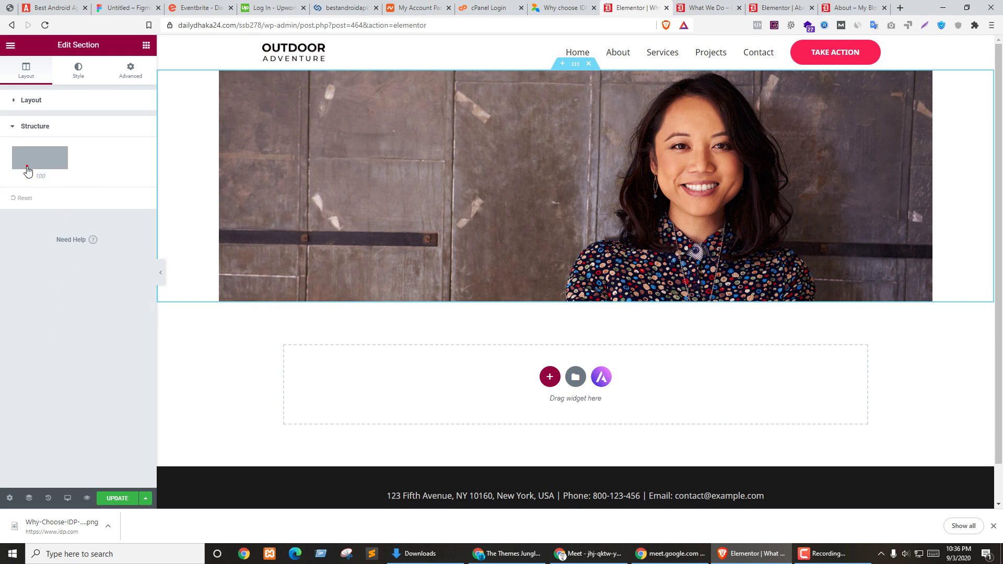
pyautogui.click(58, 109)
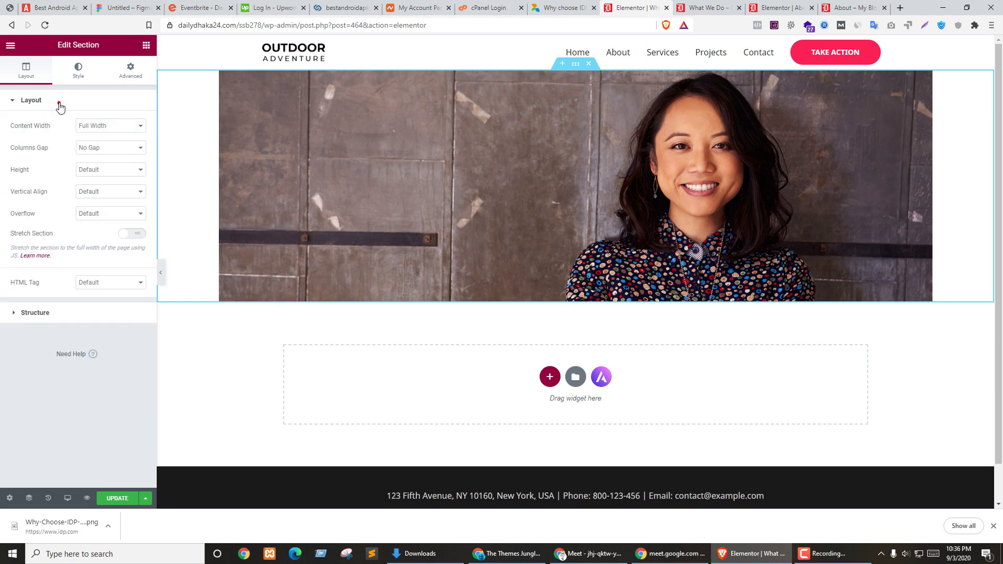
pyautogui.click(110, 169)
pyautogui.click(111, 171)
pyautogui.click(109, 192)
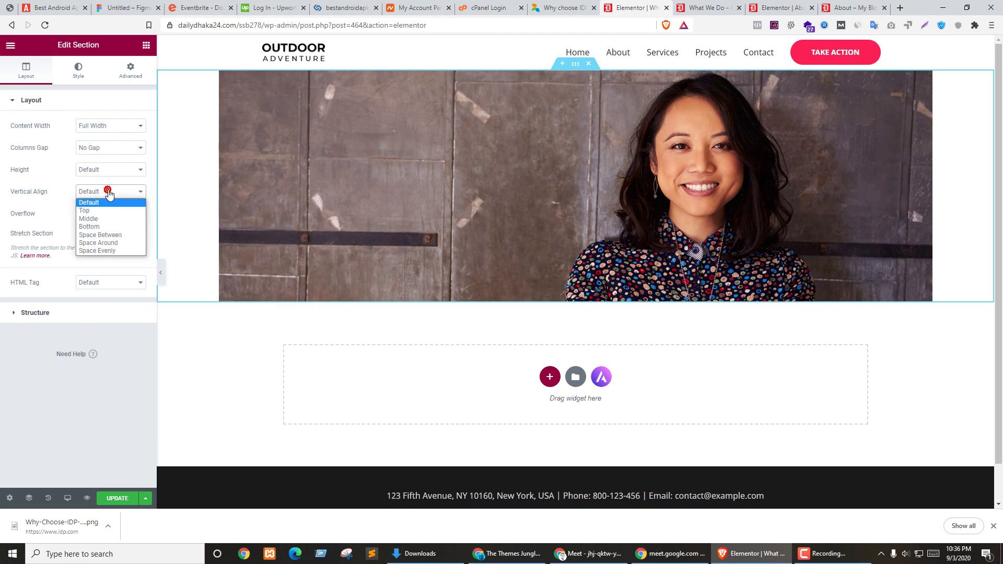
pyautogui.click(109, 193)
# Step: Try the Extended columns gap on the header section and return it to No Gap
pyautogui.click(108, 147)
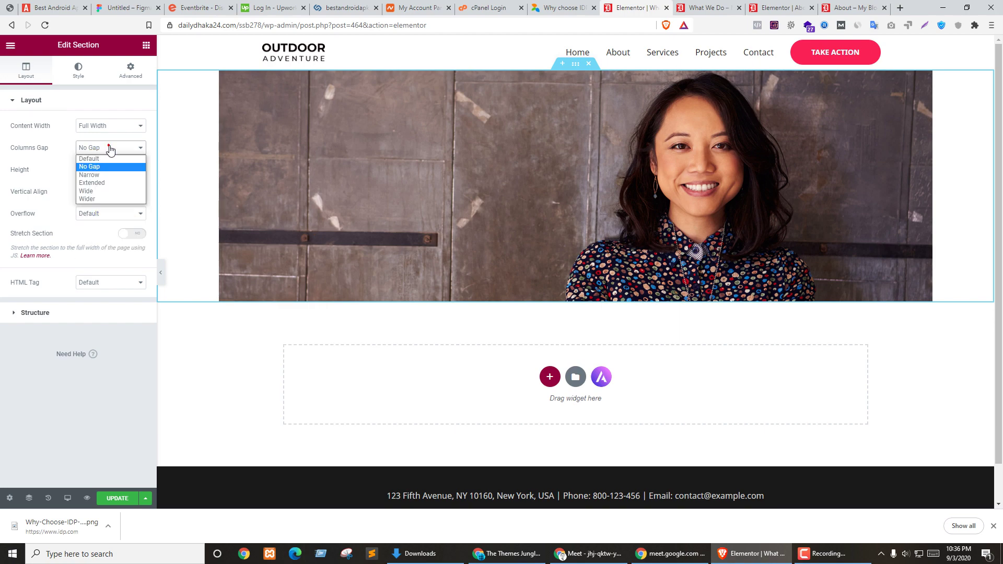
pyautogui.click(97, 183)
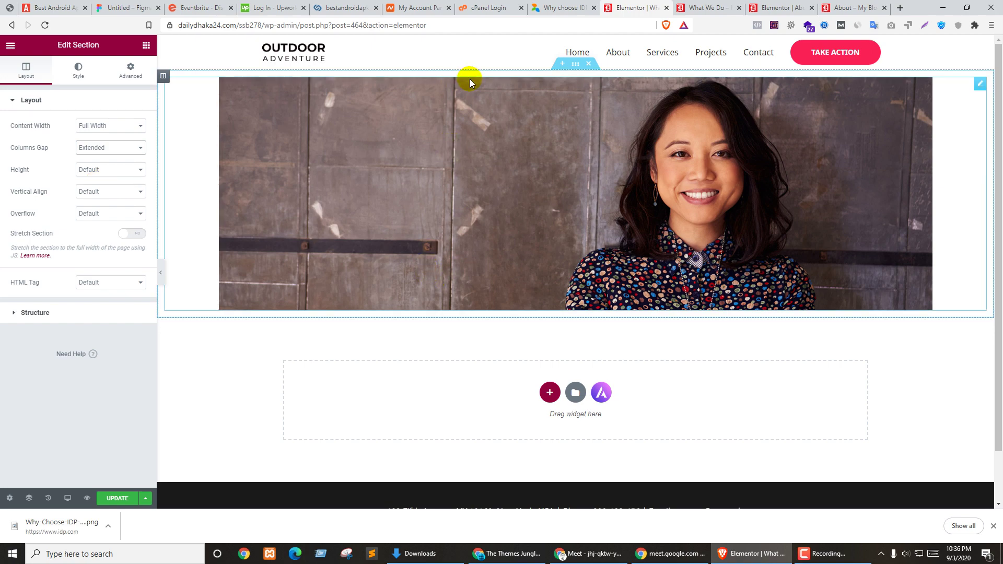
pyautogui.click(107, 149)
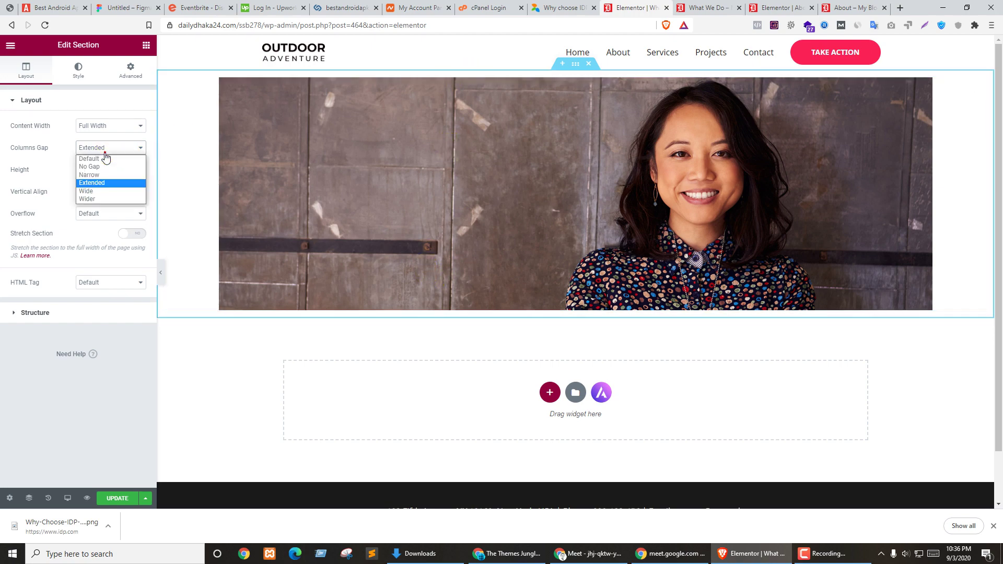
pyautogui.click(90, 166)
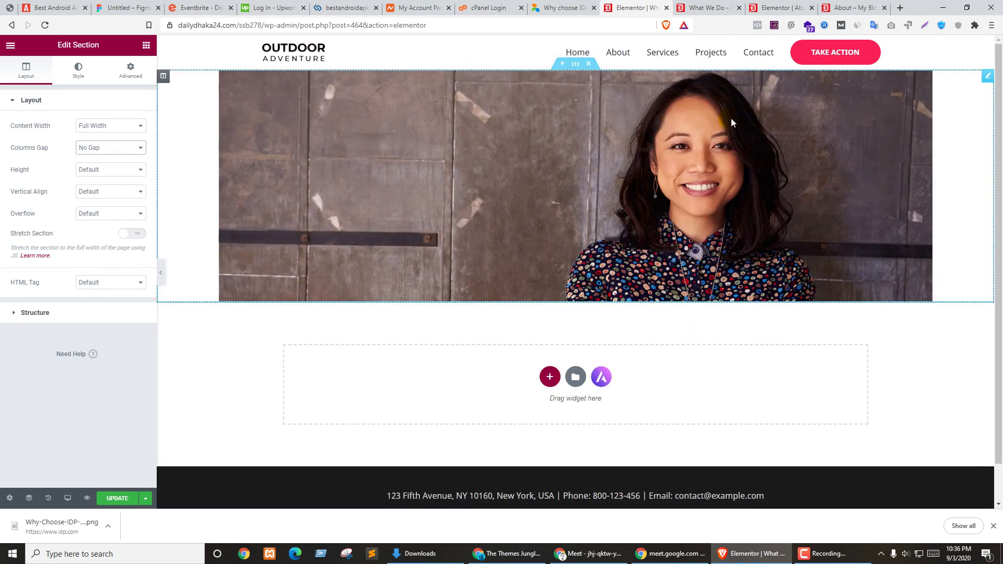
# Step: Set the header image's width to 100% in its style settings
pyautogui.click(316, 108)
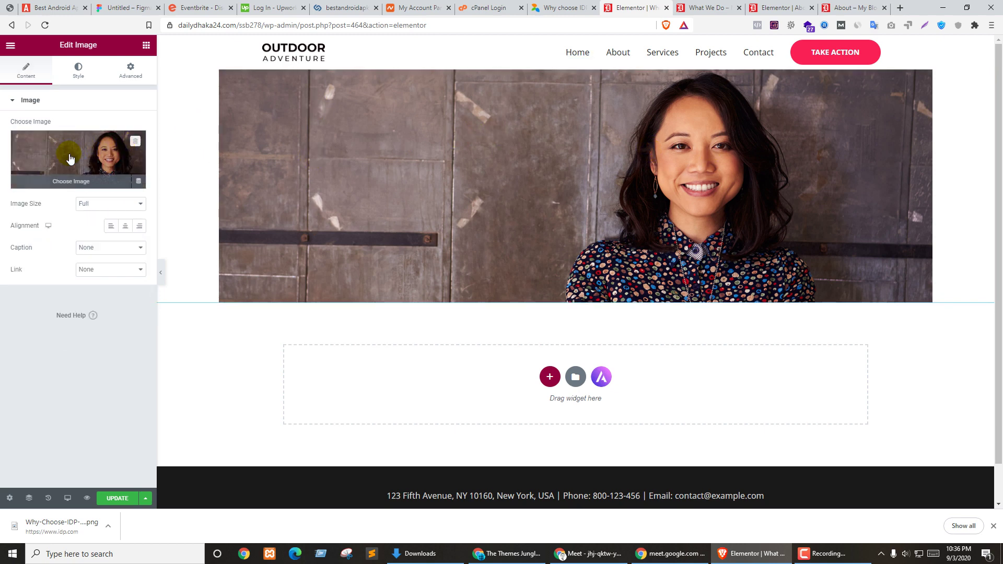
pyautogui.click(78, 69)
pyautogui.click(27, 71)
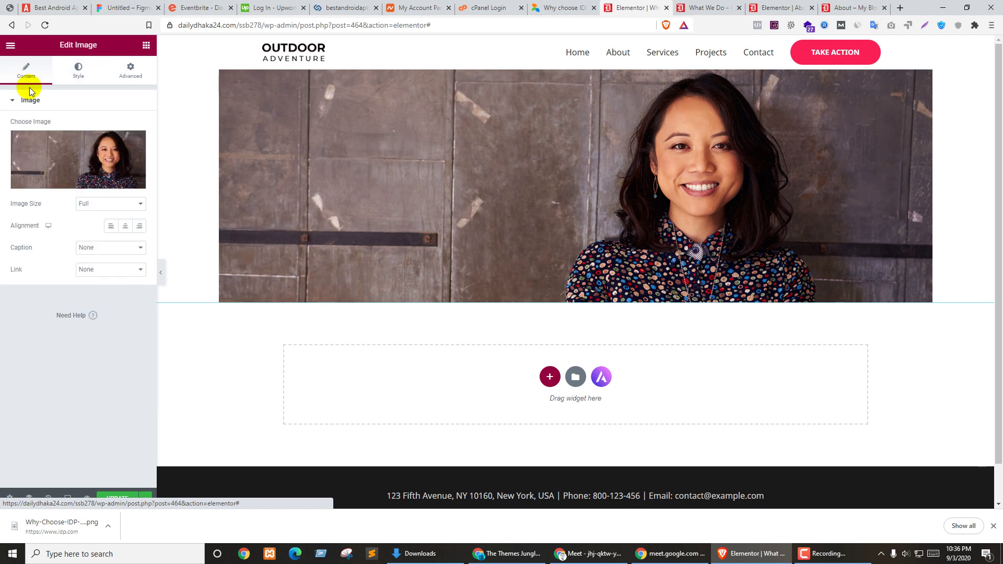
pyautogui.click(79, 73)
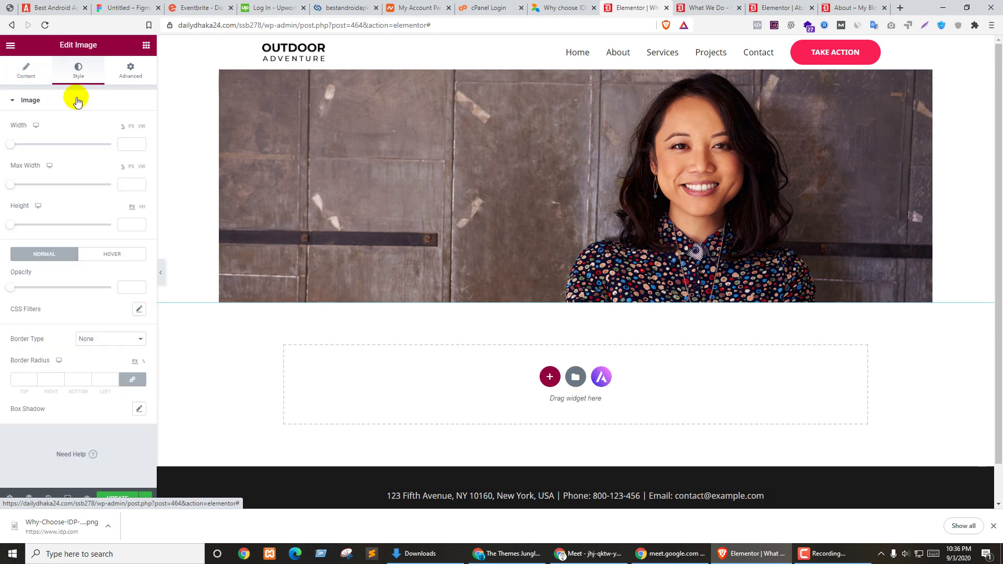
pyautogui.click(124, 144)
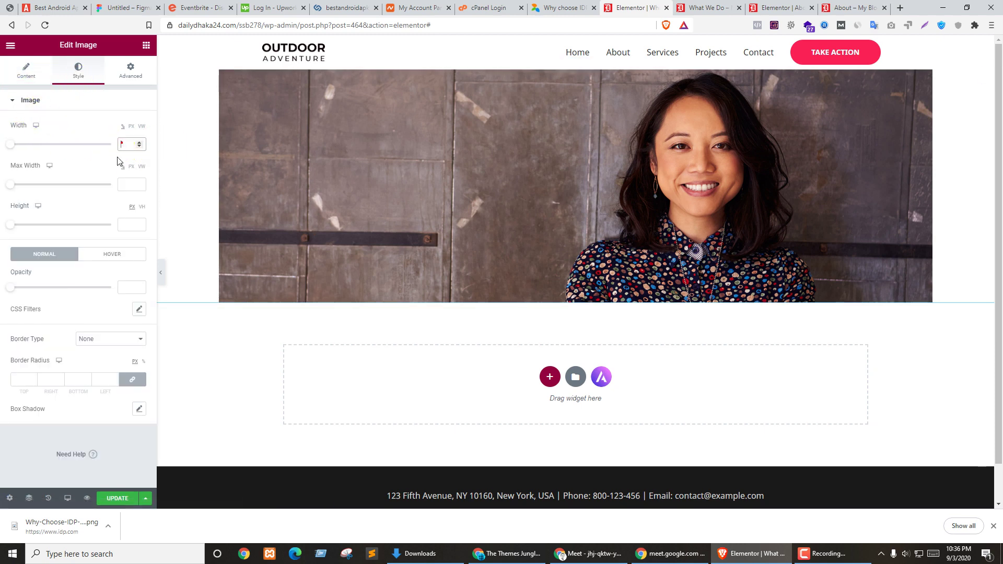
pyautogui.click(378, 114)
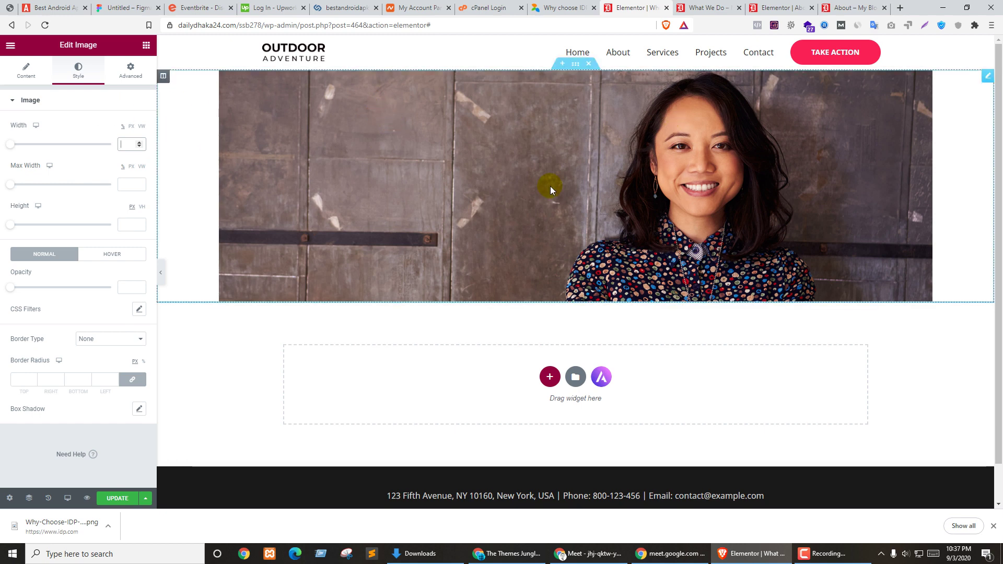
pyautogui.click(27, 70)
pyautogui.click(463, 126)
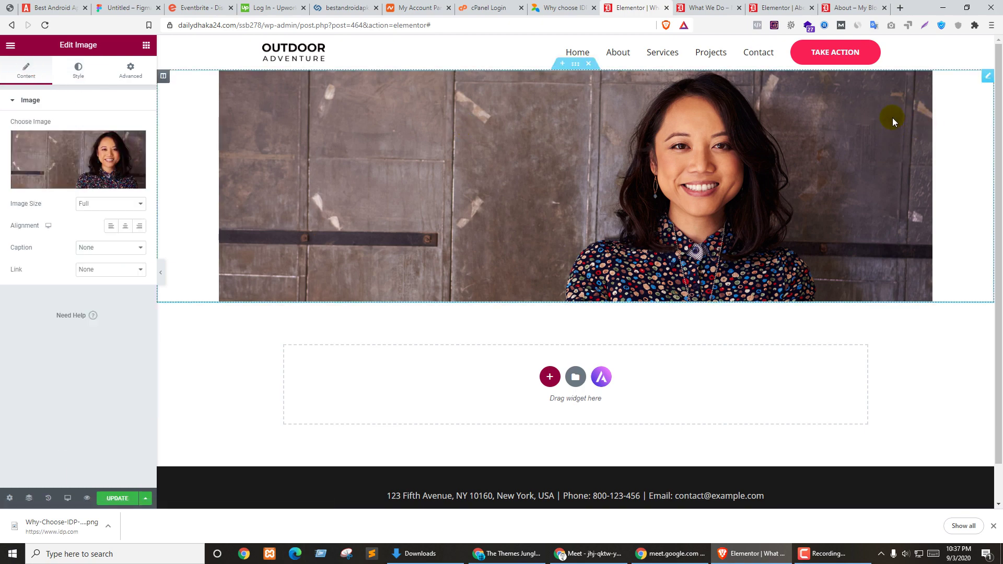
pyautogui.click(81, 73)
pyautogui.click(121, 147)
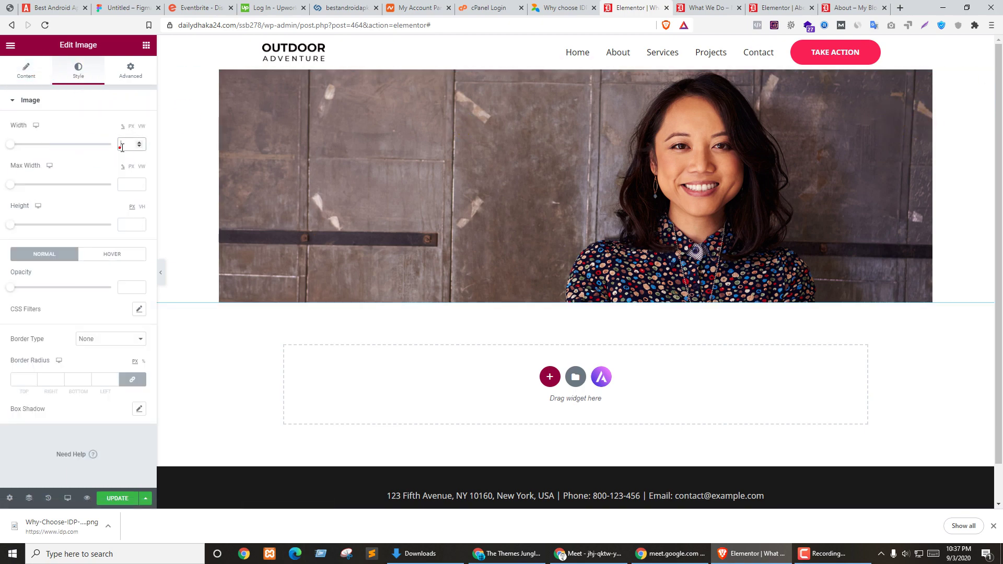
pyautogui.write('100')
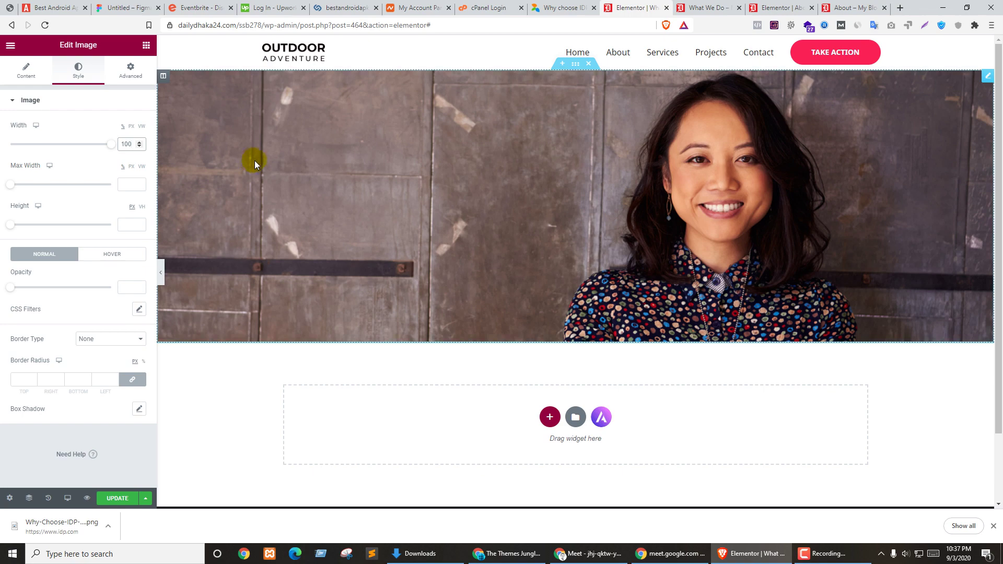
# Step: Try pixels as the header image's width unit and restore the width to 100%
pyautogui.click(125, 127)
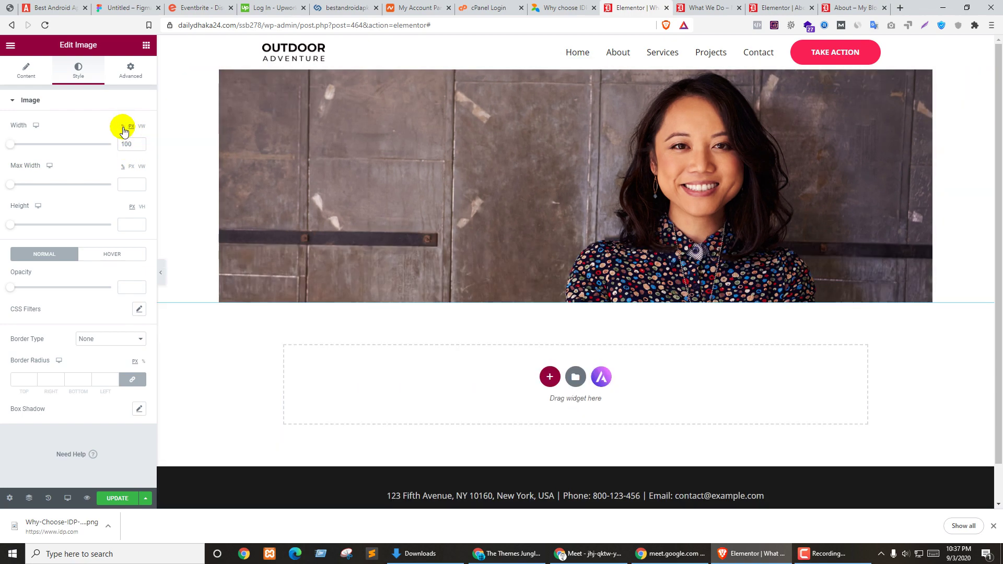
pyautogui.moveTo(120, 140); pyautogui.dragTo(137, 141)
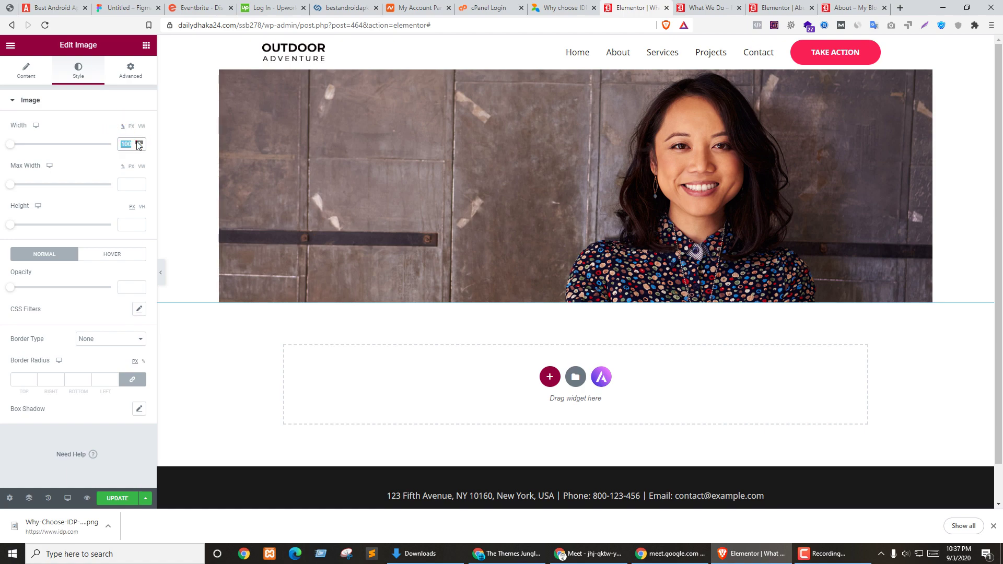
pyautogui.click(83, 121)
pyautogui.moveTo(11, 145); pyautogui.dragTo(137, 148)
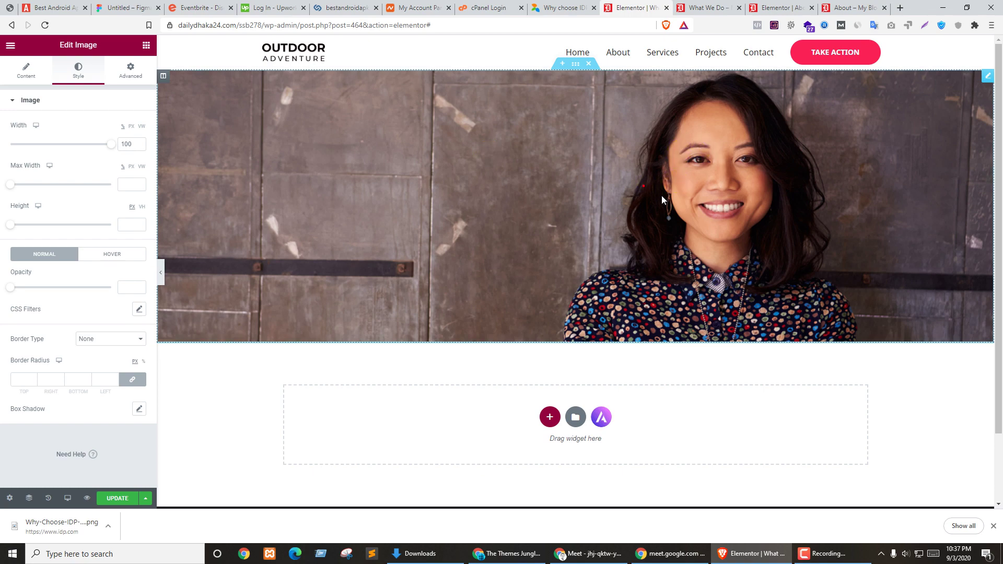
pyautogui.click(101, 123)
pyautogui.click(532, 209)
# Step: Compare the header image in the editor with the header of the original Why choose IDP page
pyautogui.hotkey('ctrl', 'shift', 'Tab')
pyautogui.hotkey('ctrl', 'Tab')
pyautogui.hotkey('ctrl', 'shift', 'Tab')
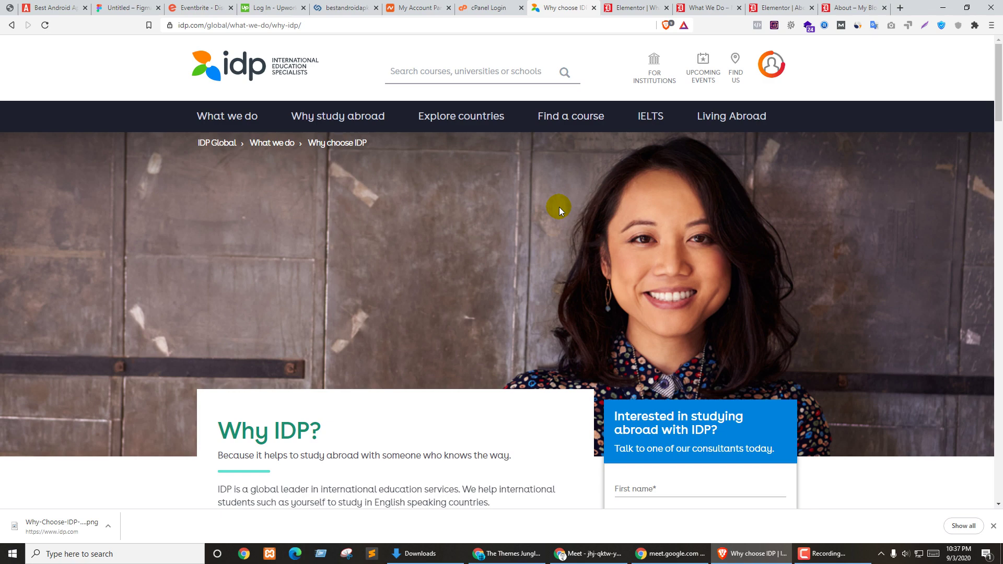
pyautogui.hotkey('ctrl', 'Tab')
pyautogui.hotkey('ctrl', 'shift', 'Tab')
pyautogui.hotkey('ctrl', 'Tab')
pyautogui.hotkey('ctrl', 'shift', 'Tab')
pyautogui.hotkey('ctrl', 'shift', 'Tab')
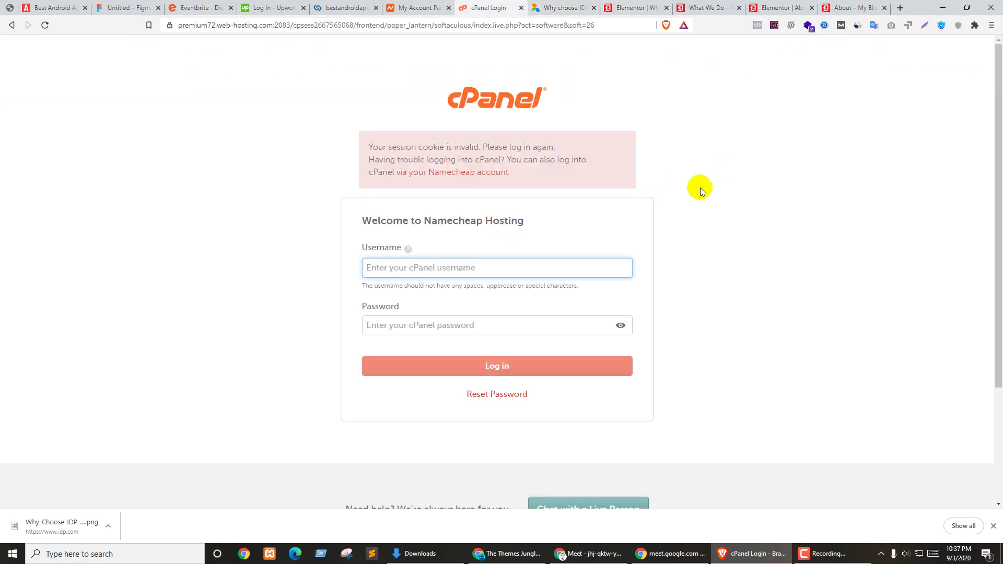
pyautogui.hotkey('ctrl', 'Tab')
pyautogui.hotkey('ctrl', 'Tab')
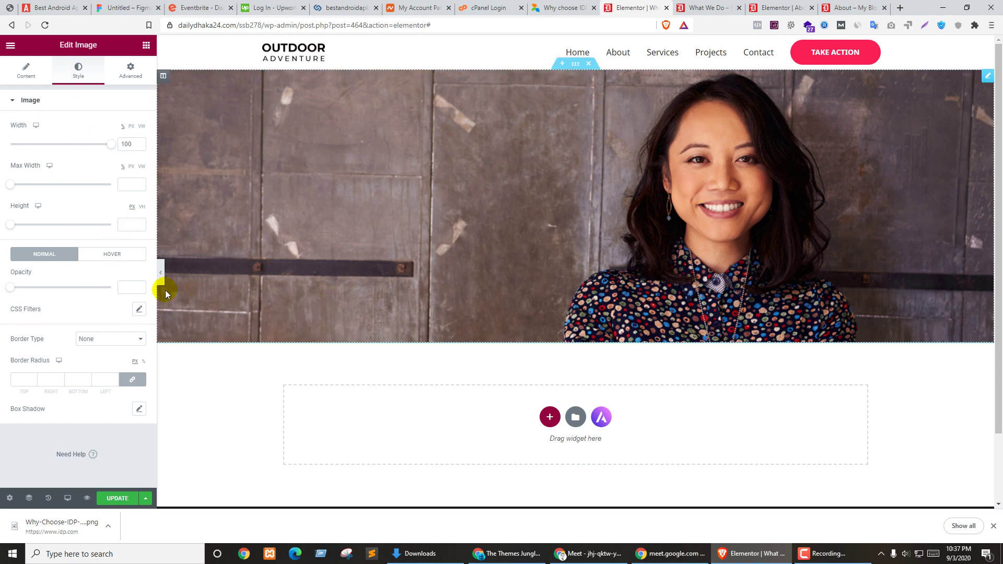
# Step: Hide the editor panel to compare the full-width header image with the original IDP page, and show the panel again
pyautogui.click(160, 273)
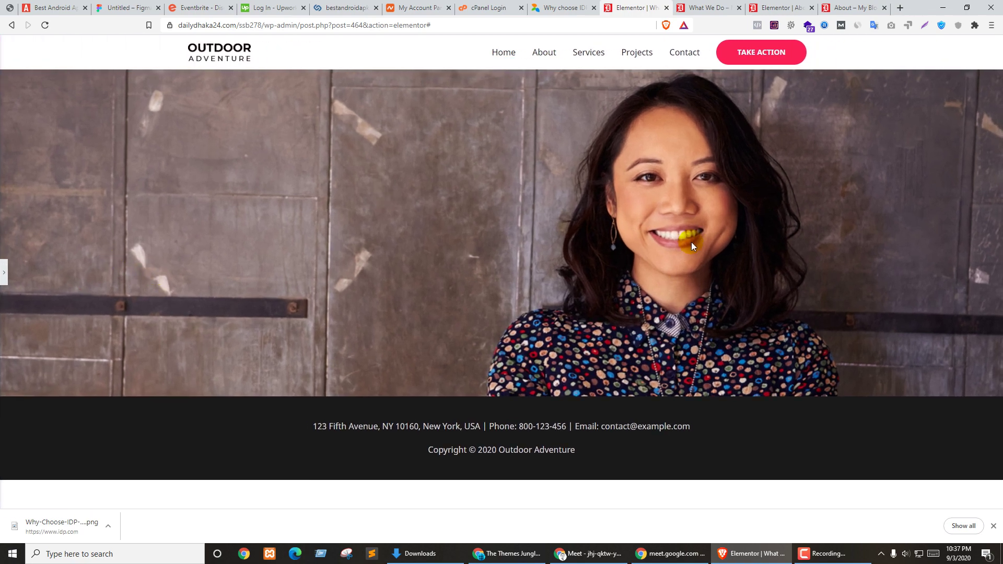
pyautogui.hotkey('ctrl', 'shift', 'Tab')
pyautogui.hotkey('ctrl', 'Tab')
pyautogui.hotkey('ctrl', 'shift', 'Tab')
pyautogui.hotkey('ctrl', 'Tab')
pyautogui.click(3, 277)
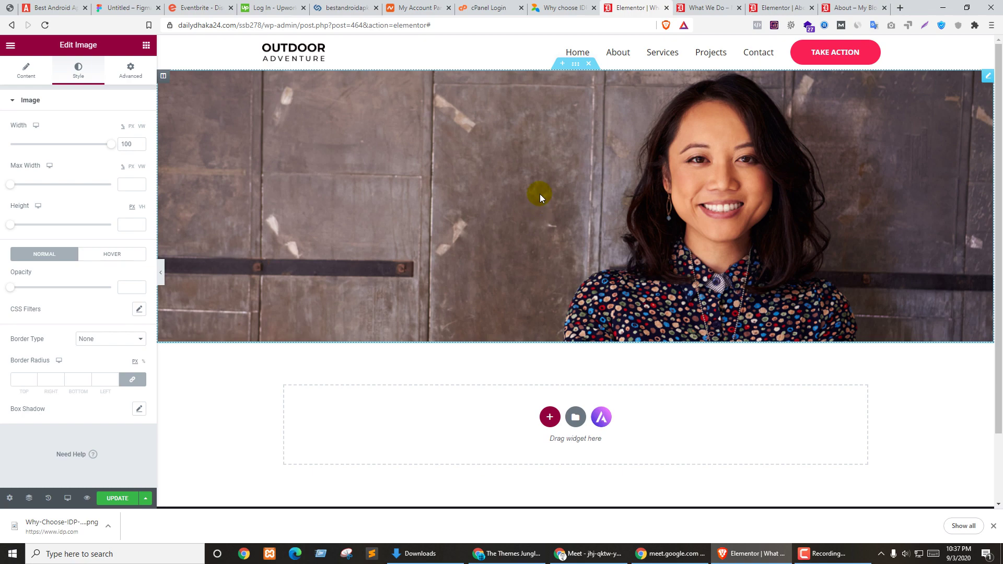
pyautogui.hotkey('ctrl', 'shift', 'Tab')
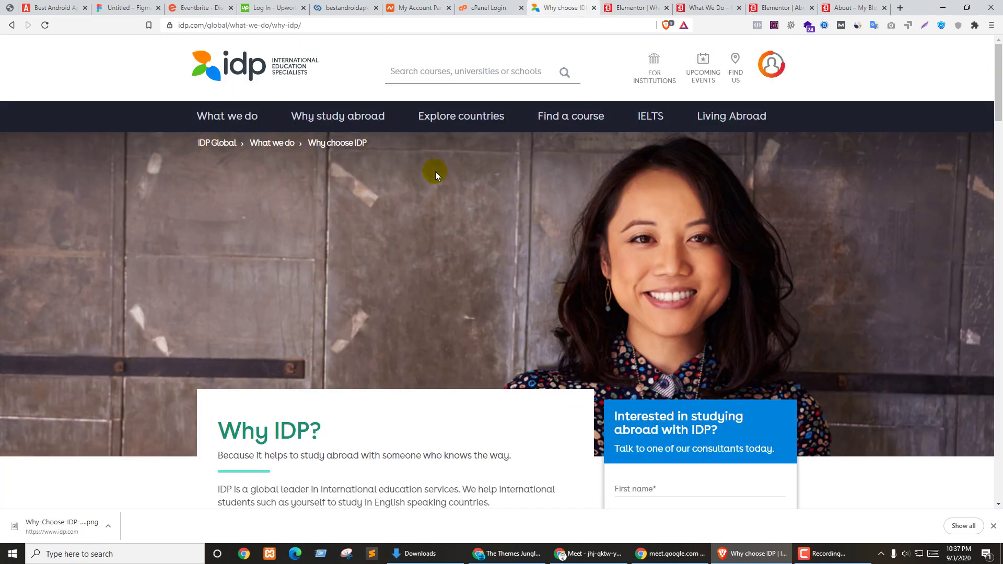
# Step: Return to the Elementor editor, save the page update and dismiss the browser's downloads bar
pyautogui.hotkey('ctrl', 'Tab')
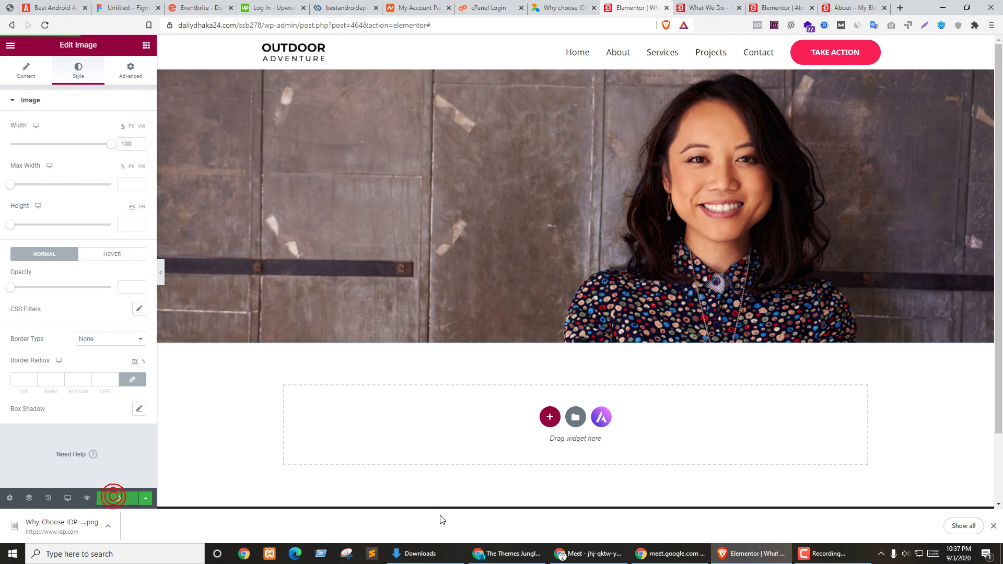
pyautogui.click(993, 526)
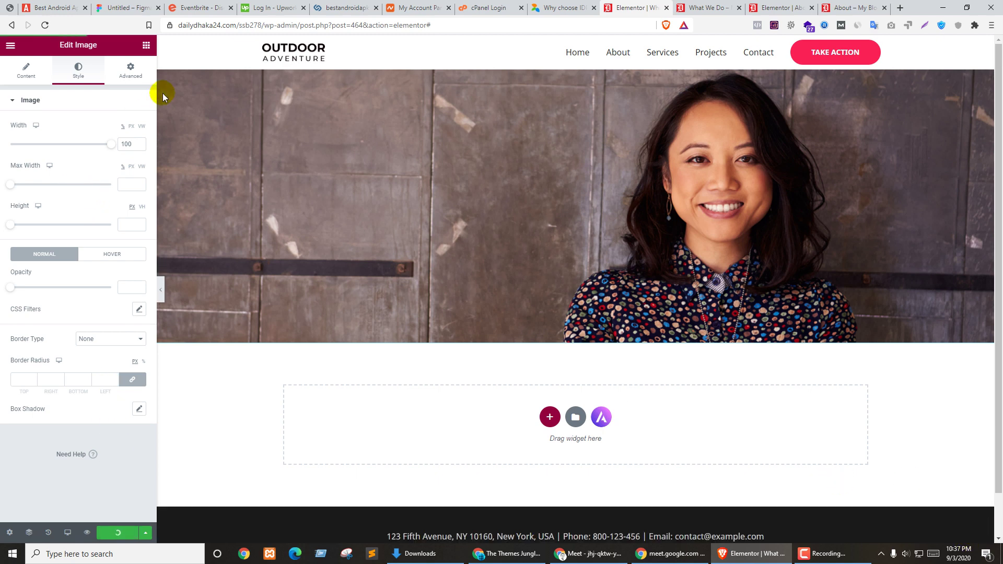
# Step: Search the widgets for "bre" and examine the Breadcrumbs widget's Pro information
pyautogui.click(145, 46)
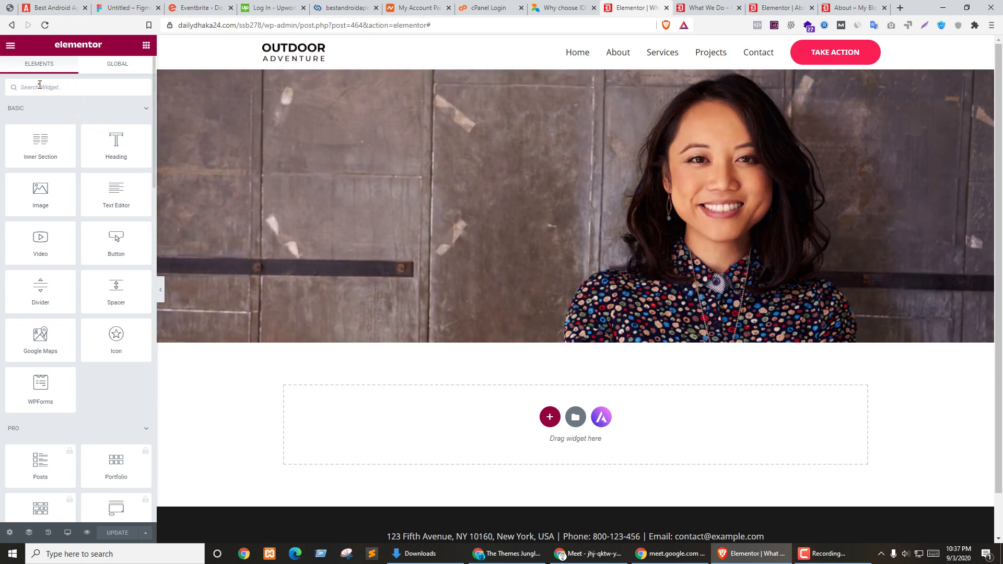
pyautogui.click(40, 86)
pyautogui.write('bre')
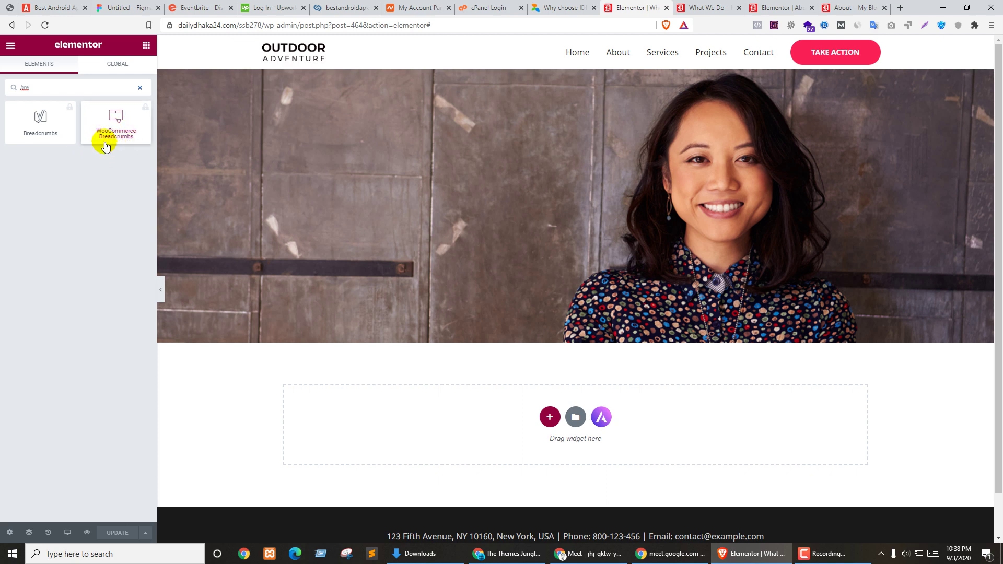
pyautogui.click(52, 123)
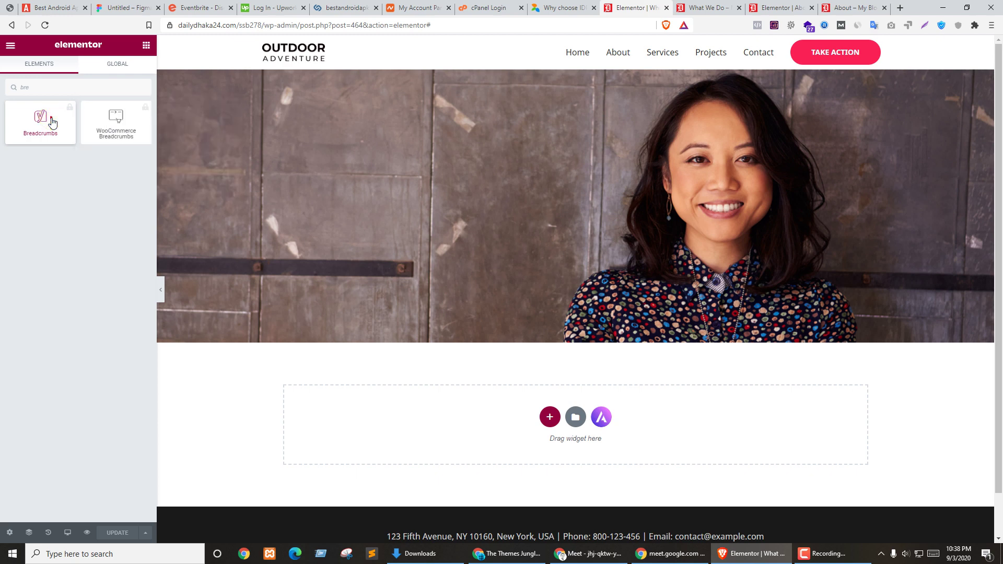
pyautogui.click(52, 122)
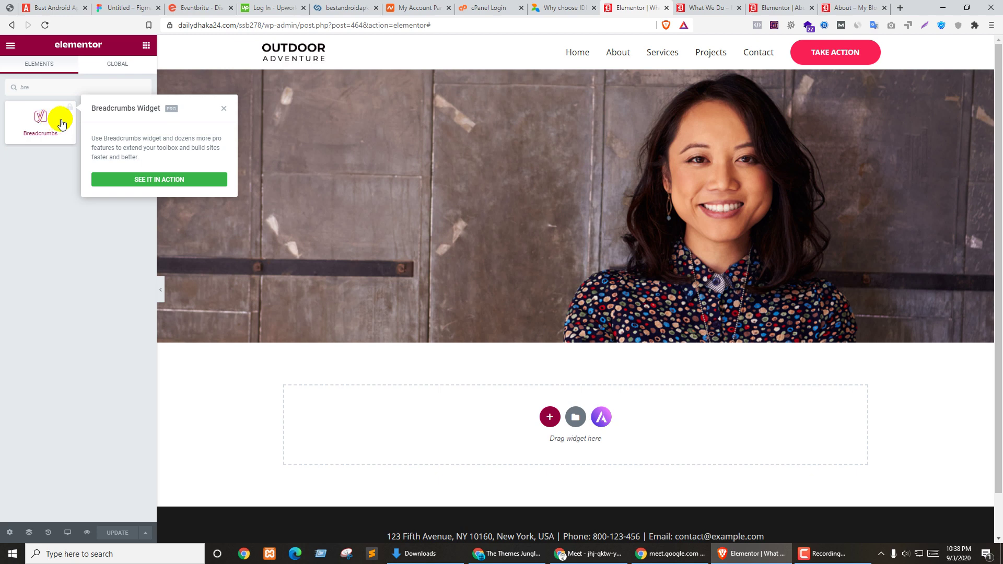
pyautogui.click(173, 179)
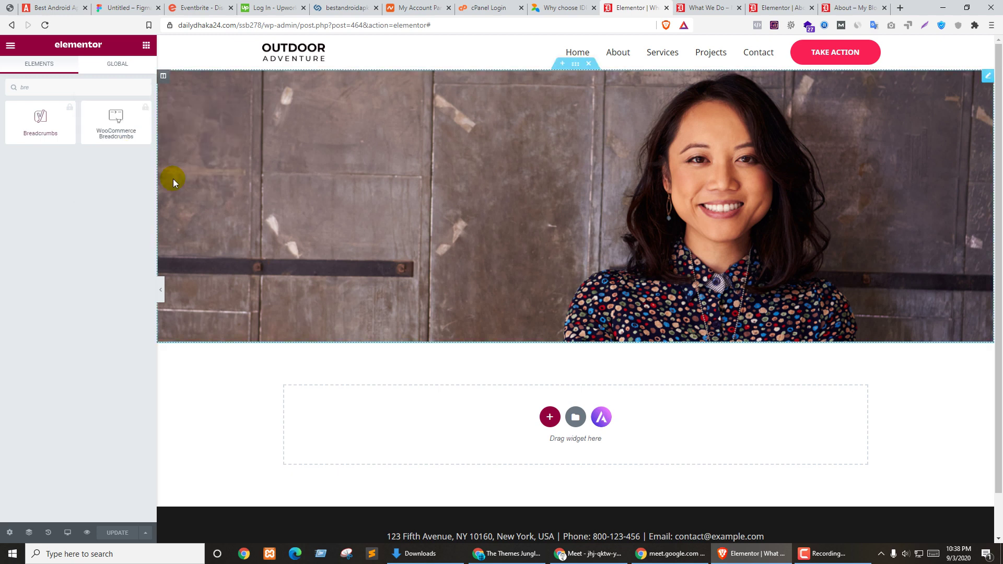
pyautogui.click(62, 131)
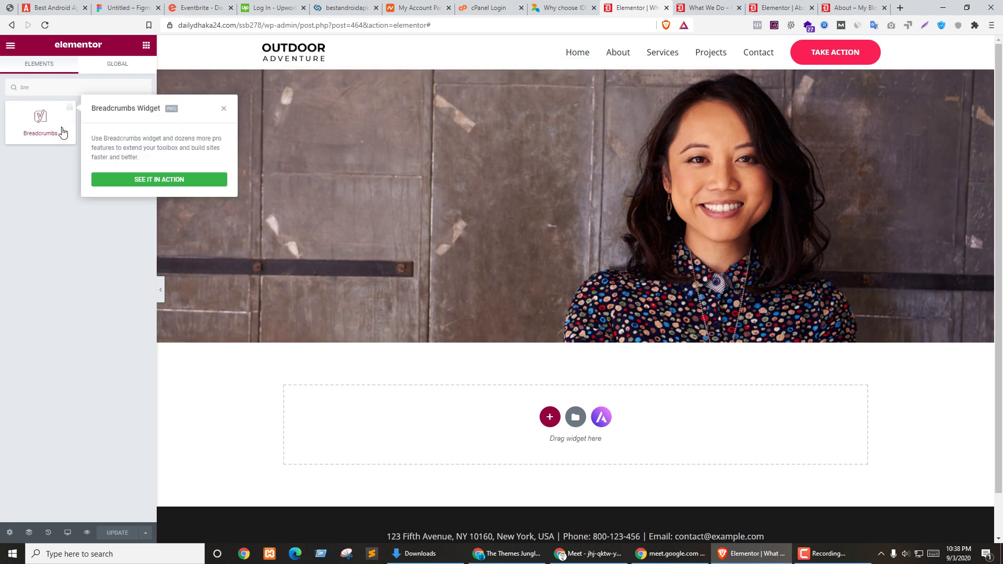
pyautogui.click(140, 181)
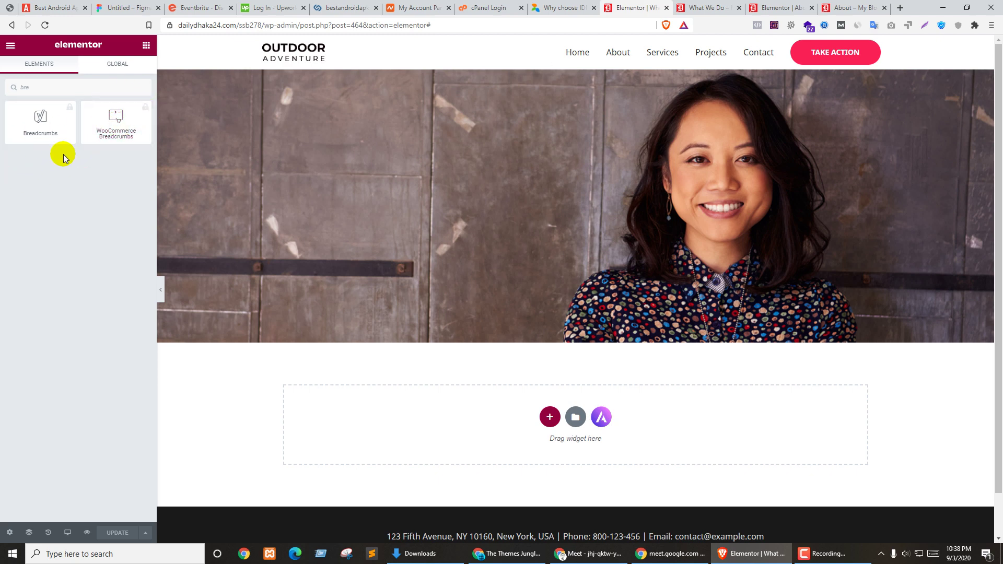
pyautogui.click(41, 114)
pyautogui.click(56, 120)
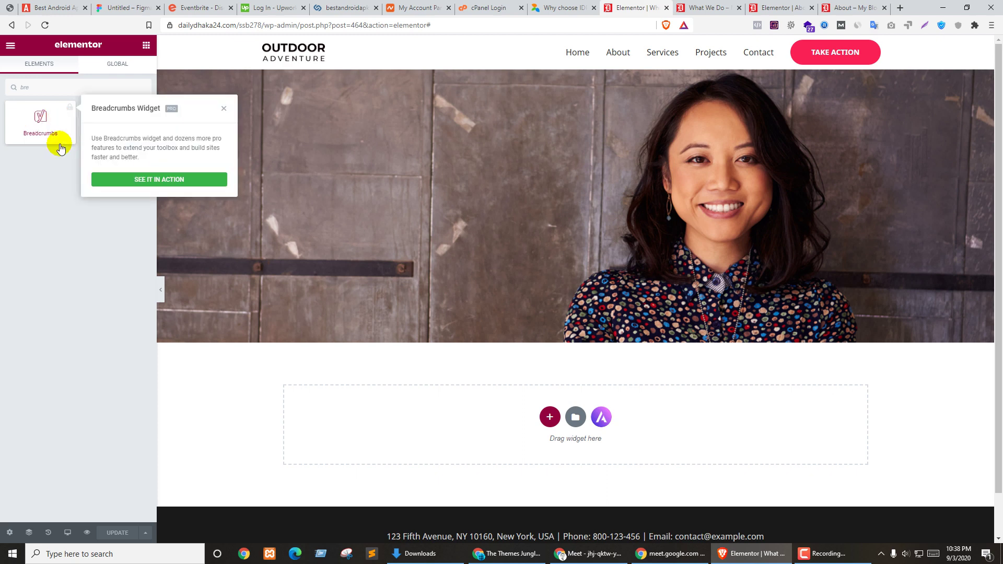
# Step: Review the header section's layout and background style settings, and return to the header image's style settings
pyautogui.click(472, 180)
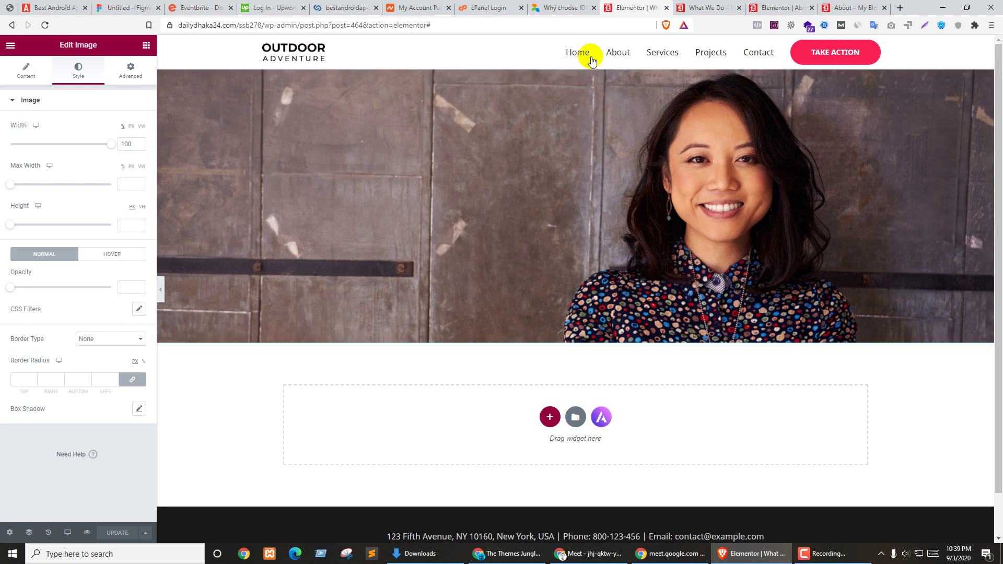
pyautogui.click(576, 65)
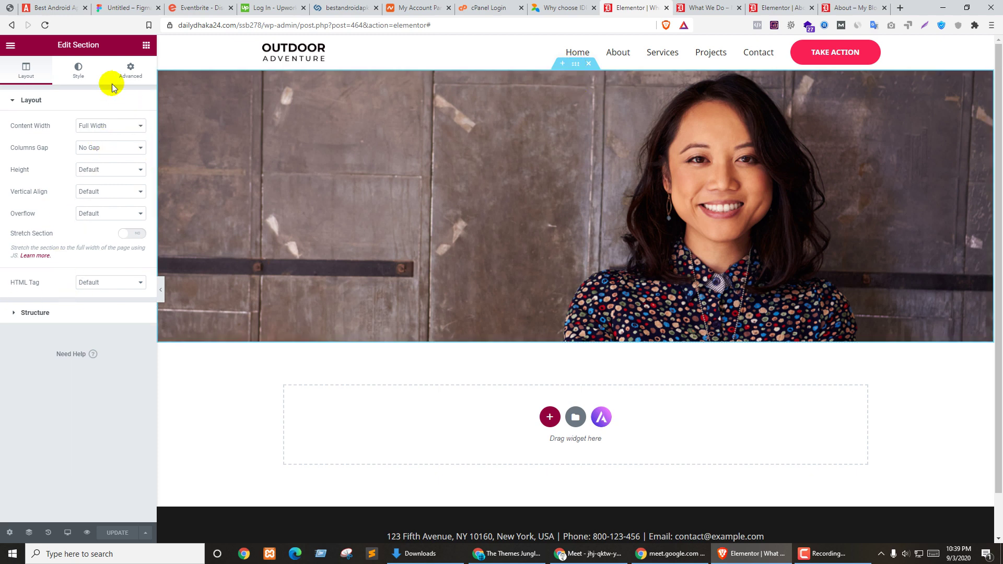
pyautogui.click(77, 71)
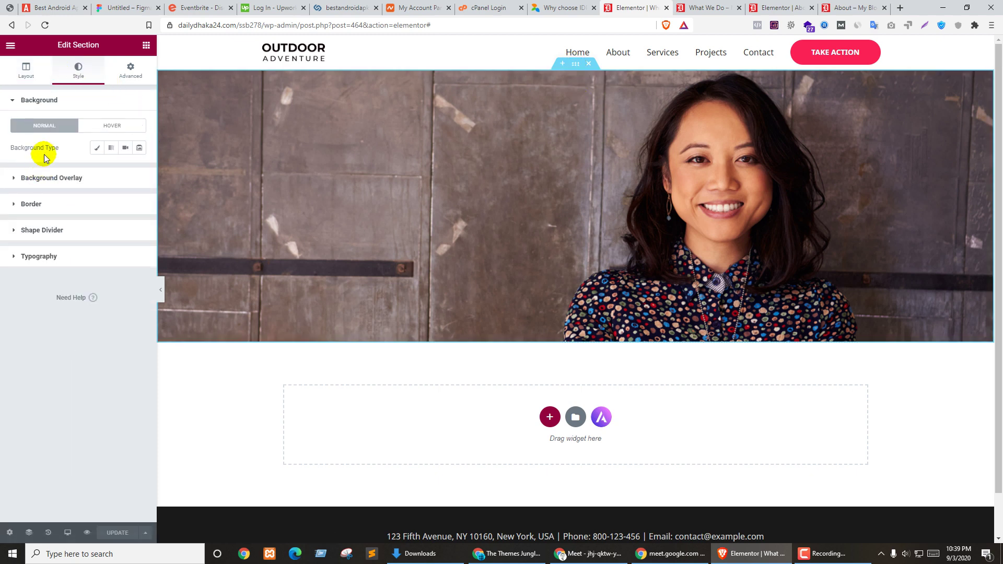
pyautogui.click(55, 146)
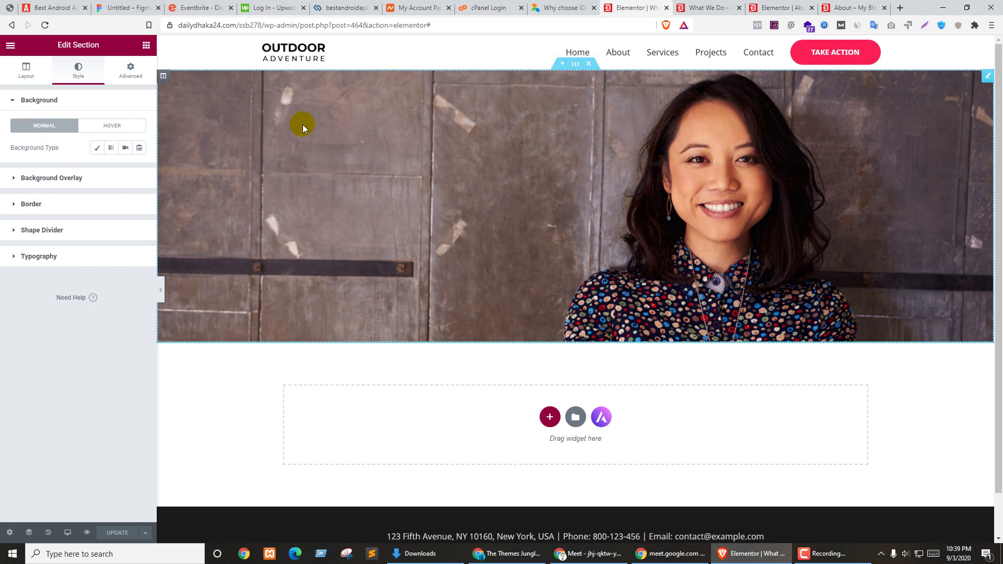
pyautogui.click(985, 81)
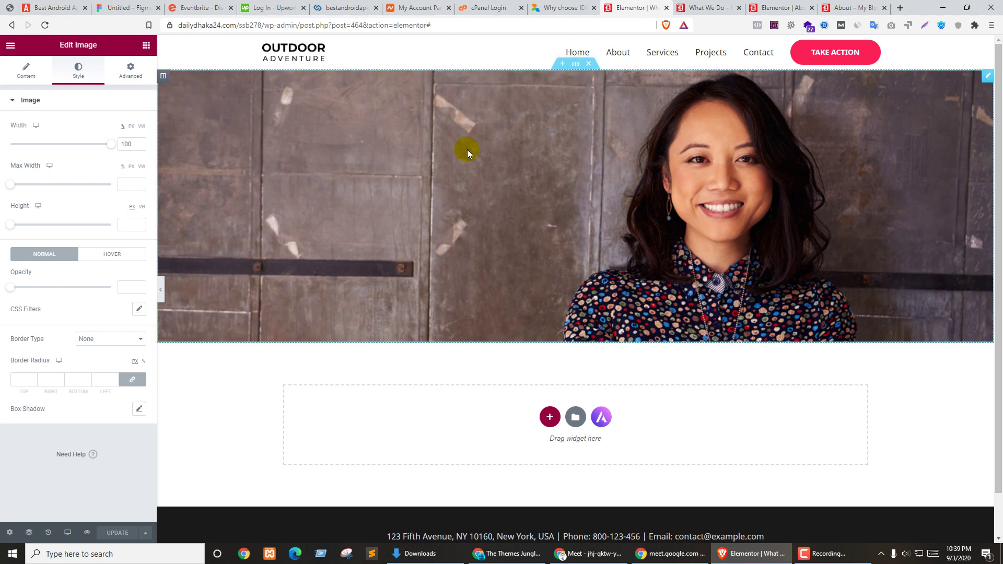
# Step: Open the Navigator, dock it beside the page canvas and close it
pyautogui.click(29, 533)
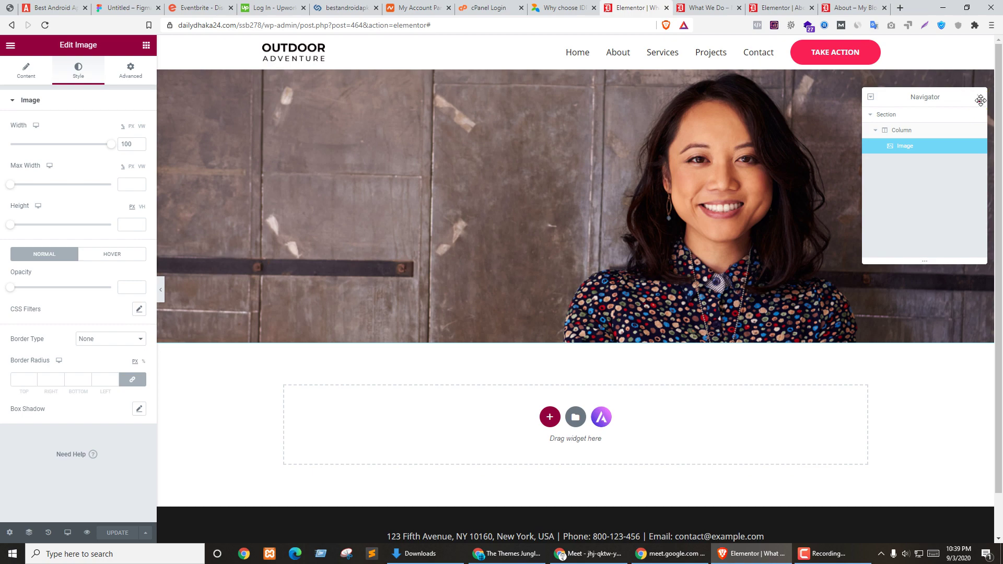
pyautogui.moveTo(980, 100); pyautogui.dragTo(914, 116)
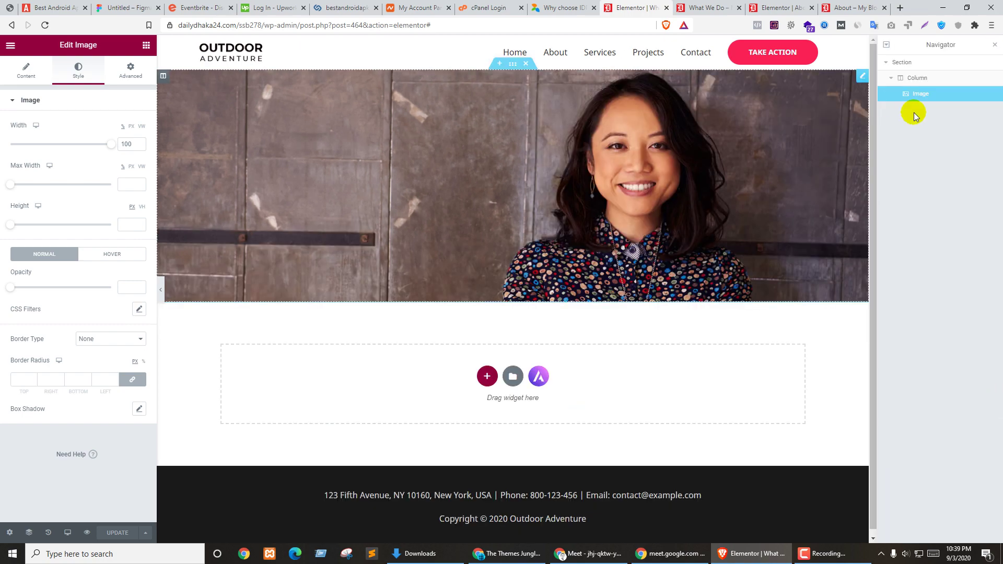
pyautogui.click(996, 48)
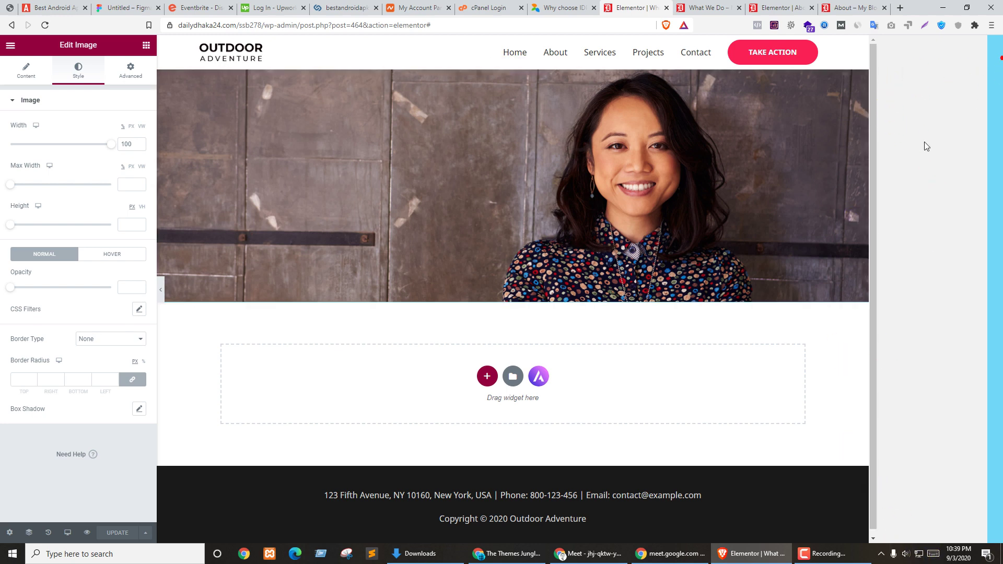
# Step: Try to reopen the Navigator and dock it again, and close it
pyautogui.click(28, 533)
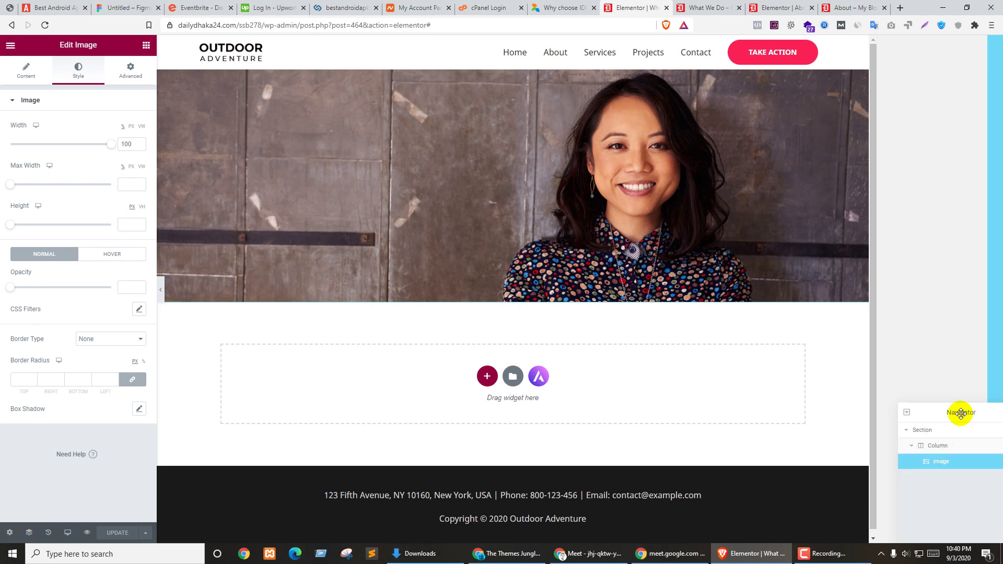
pyautogui.click(906, 413)
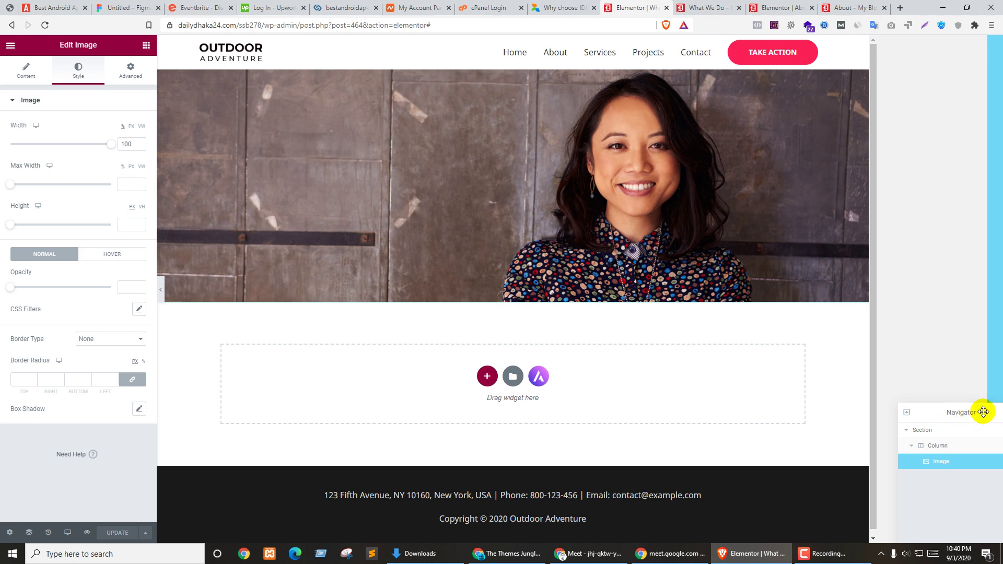
pyautogui.scroll(-1, 878, 509)
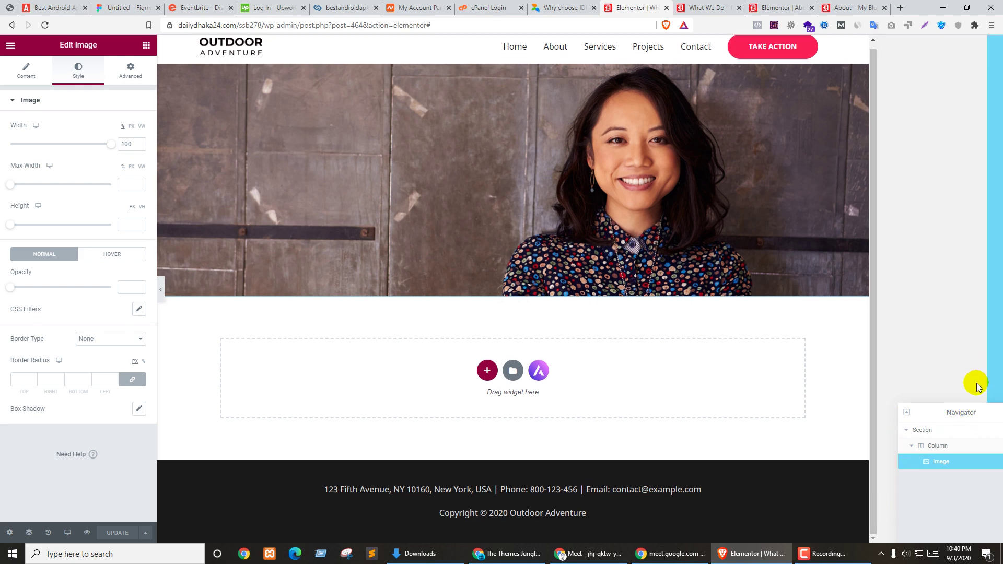
pyautogui.click(984, 312)
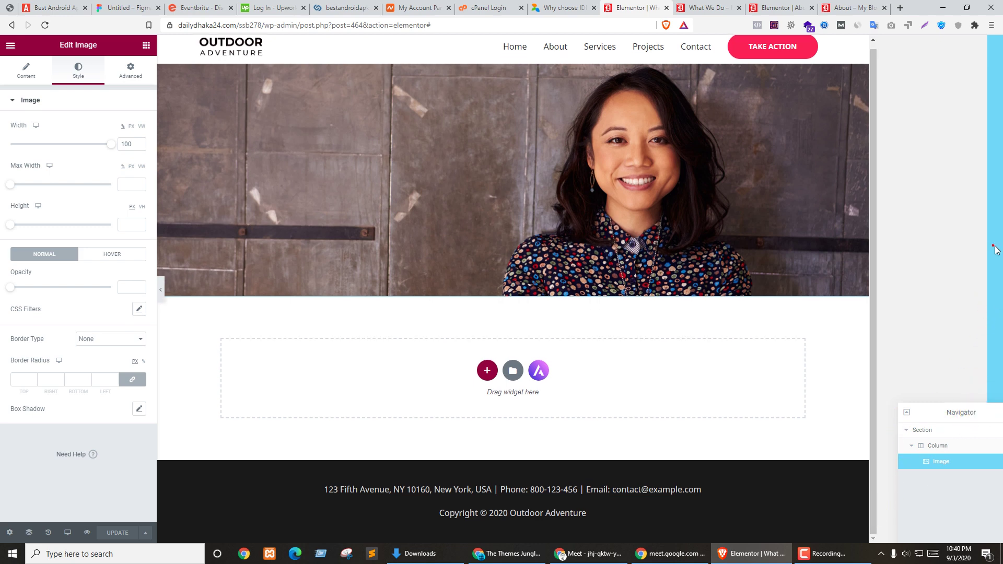
pyautogui.click(28, 534)
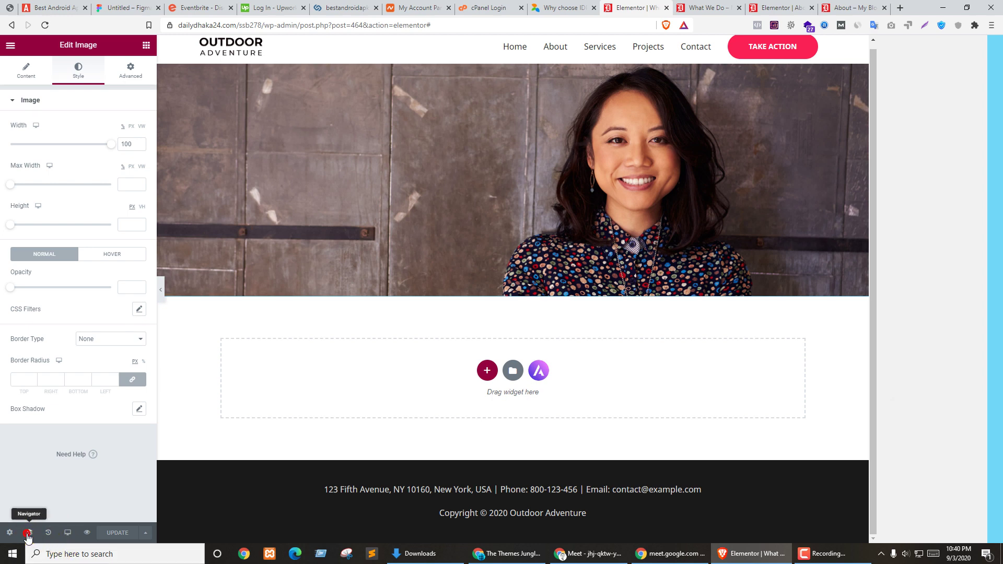
# Step: Reload the Elementor editor, check the Google Meet window while it loads, and return to the editor
pyautogui.click(43, 26)
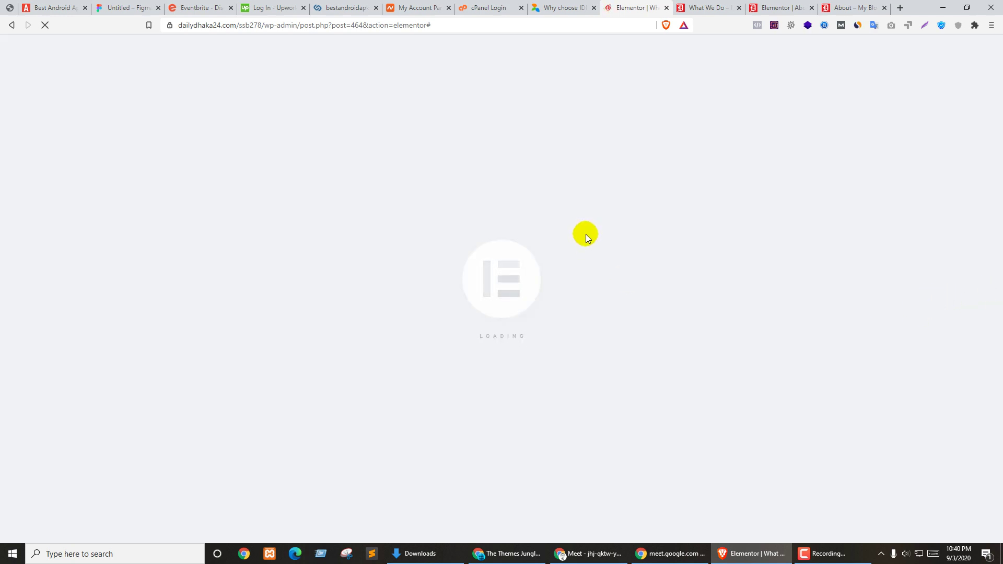
pyautogui.click(587, 555)
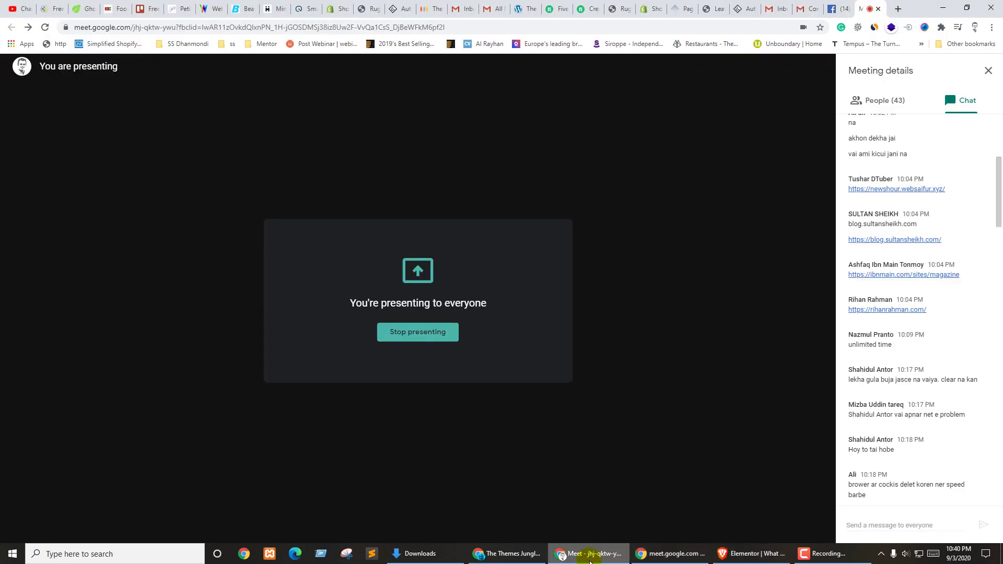
pyautogui.click(590, 558)
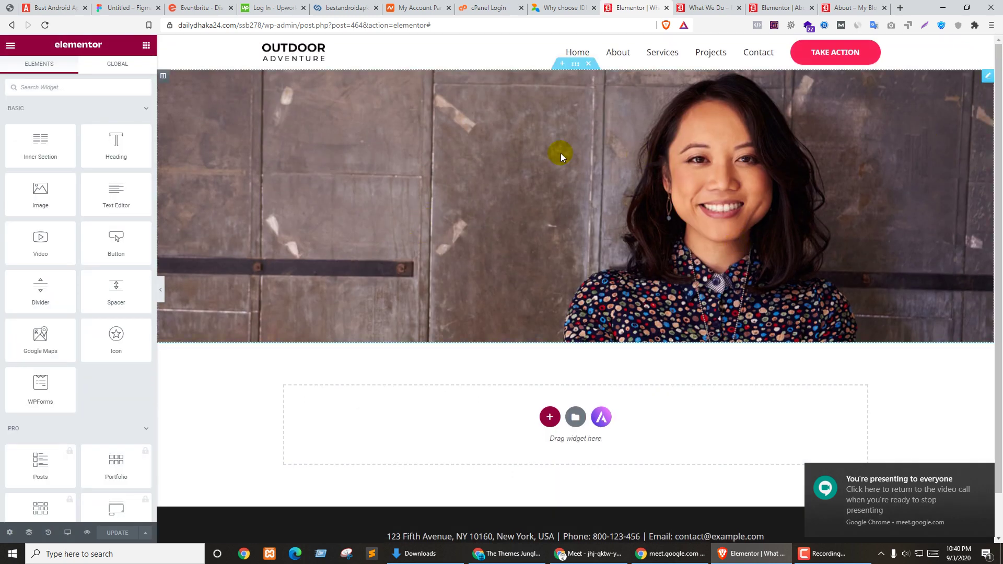
# Step: Set the header image's normal-state opacity to 1 in its style settings
pyautogui.click(645, 173)
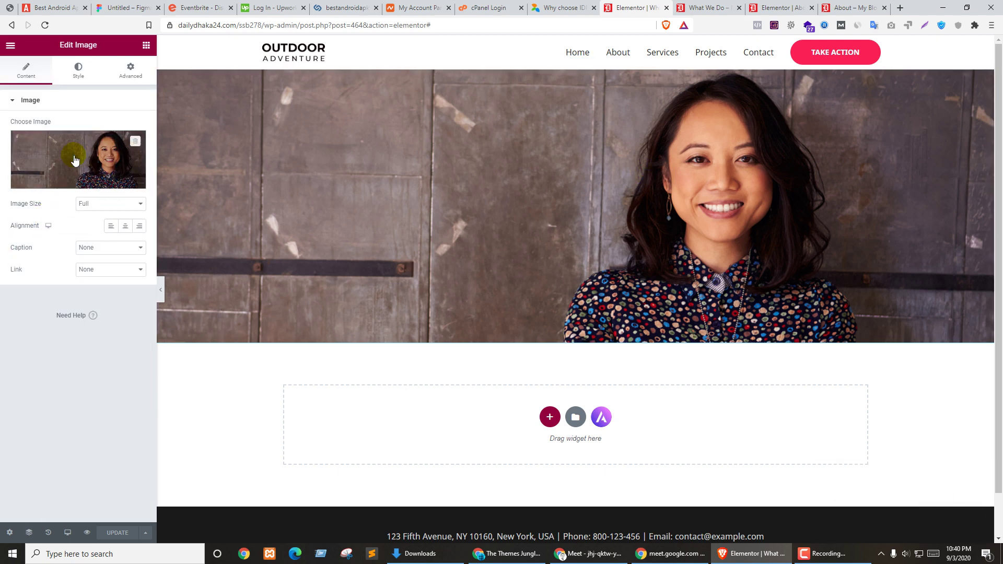
pyautogui.click(78, 70)
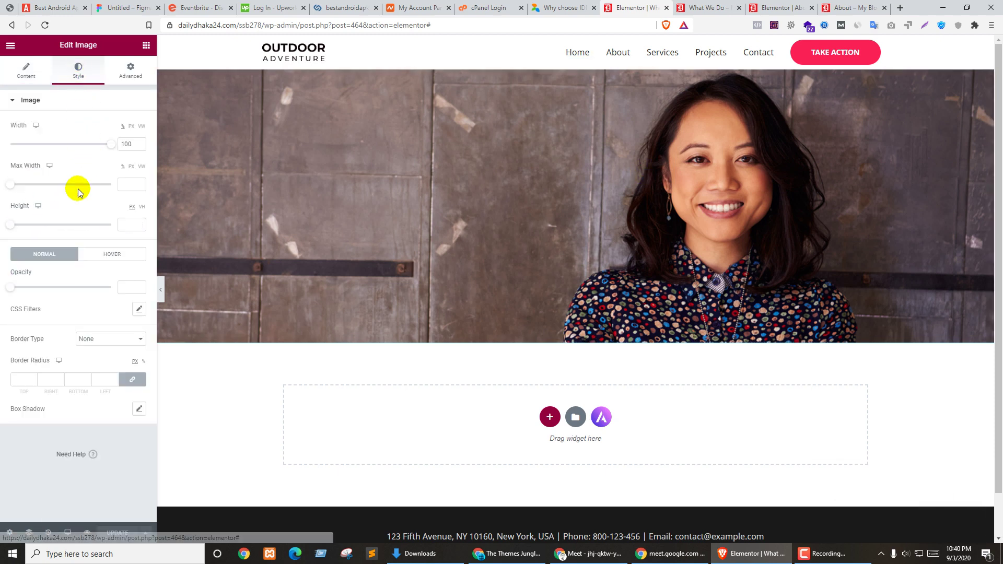
pyautogui.moveTo(10, 287); pyautogui.dragTo(116, 310)
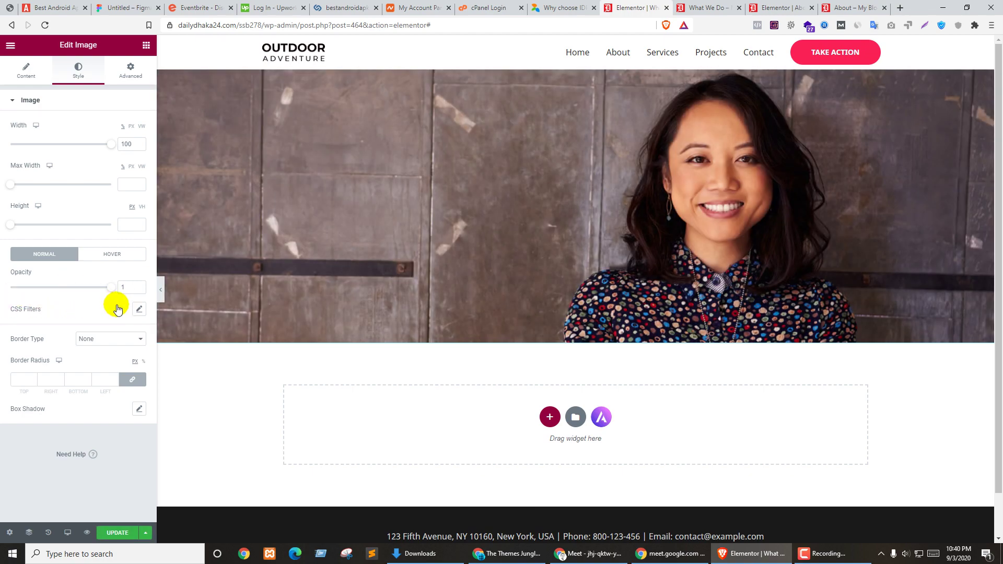
# Step: Try a hover opacity of 0.78 on the header image, raise it to the maximum, and return to the normal-state settings
pyautogui.click(115, 253)
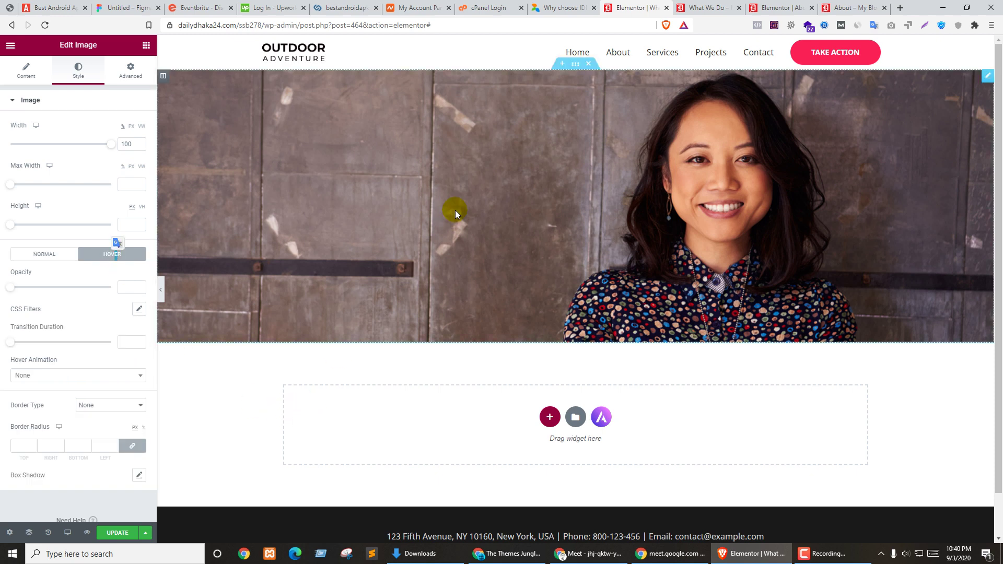
pyautogui.moveTo(11, 291); pyautogui.dragTo(78, 291)
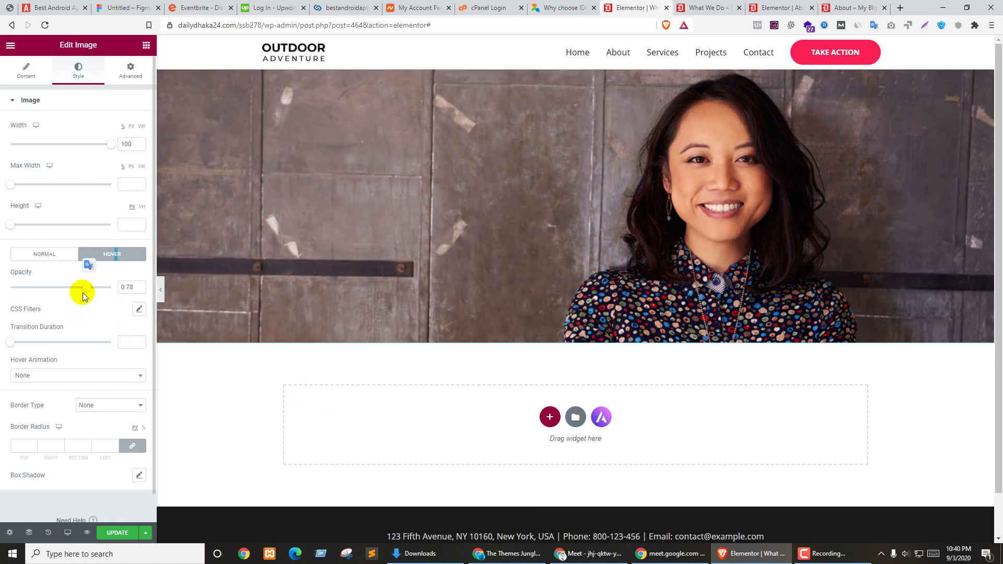
pyautogui.moveTo(85, 288); pyautogui.dragTo(113, 288)
pyautogui.click(54, 256)
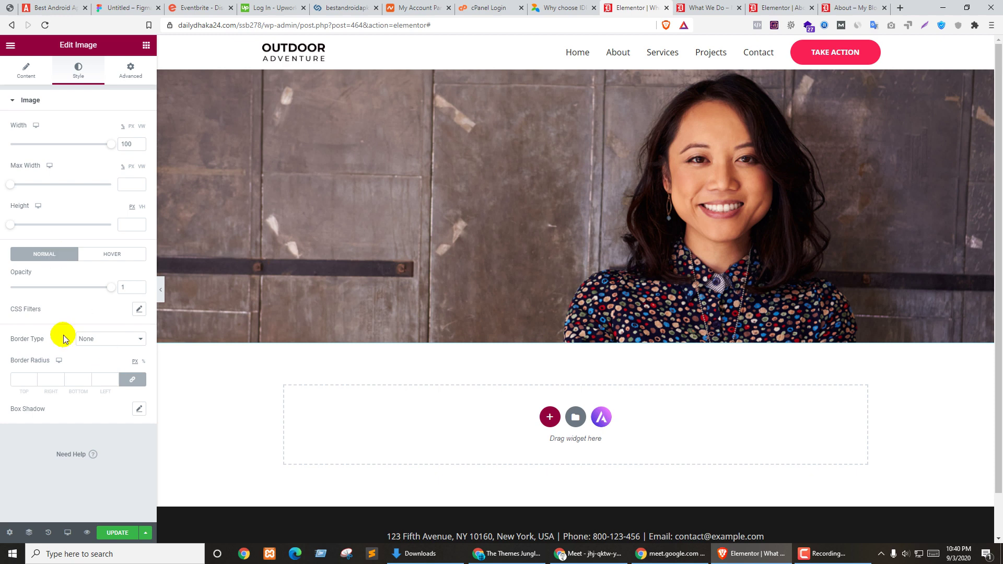
# Step: Try CSS filters on the header image with brightness 132, contrast 160 and saturation 151, and reset them to default
pyautogui.click(139, 309)
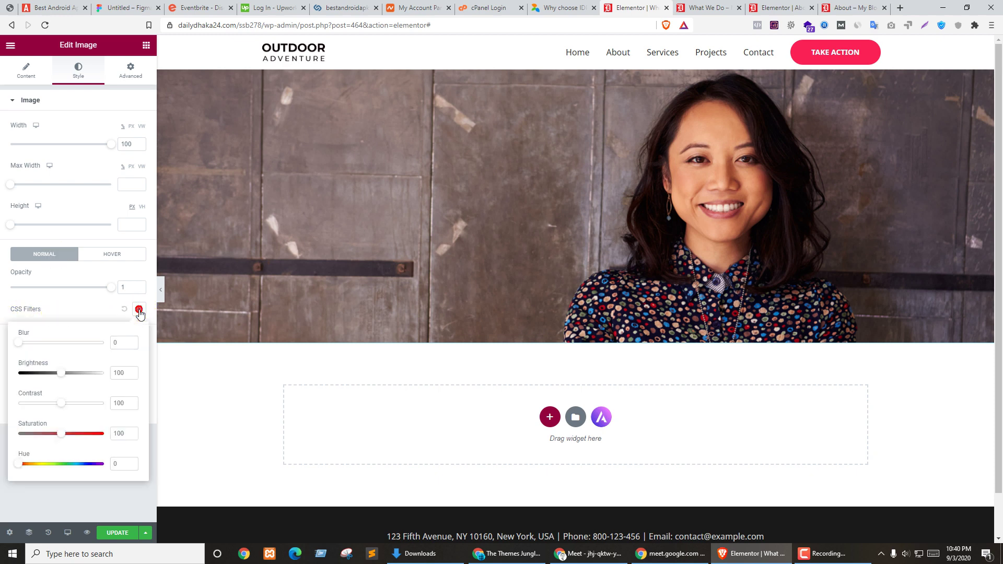
pyautogui.click(72, 324)
pyautogui.moveTo(19, 343)
pyautogui.mouseDown()
pyautogui.moveTo(78, 341)
pyautogui.moveTo(8, 351)
pyautogui.mouseUp()
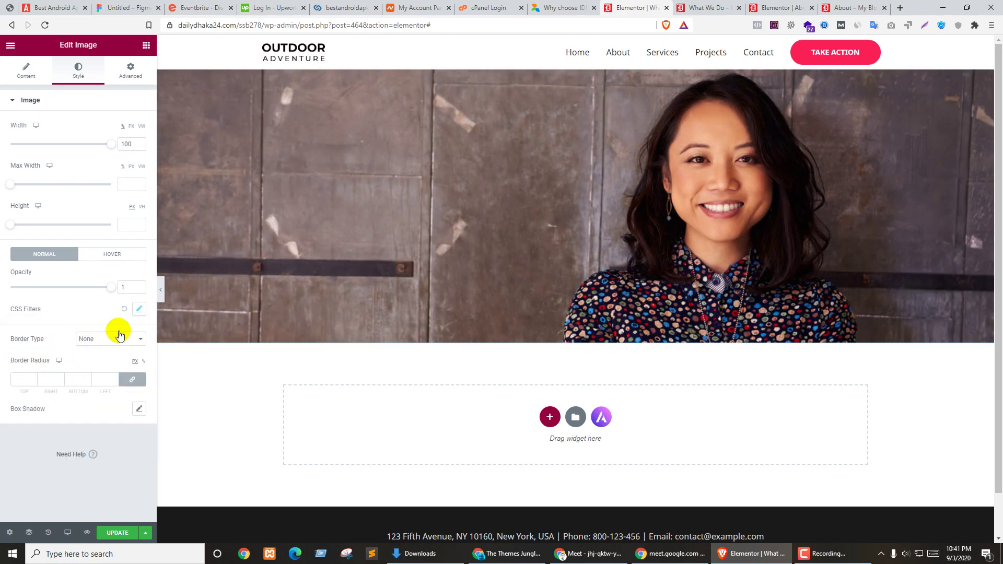
pyautogui.click(139, 311)
pyautogui.moveTo(54, 377); pyautogui.dragTo(86, 403)
pyautogui.moveTo(72, 437)
pyautogui.mouseDown()
pyautogui.moveTo(99, 432)
pyautogui.moveTo(34, 439)
pyautogui.moveTo(86, 445)
pyautogui.mouseUp()
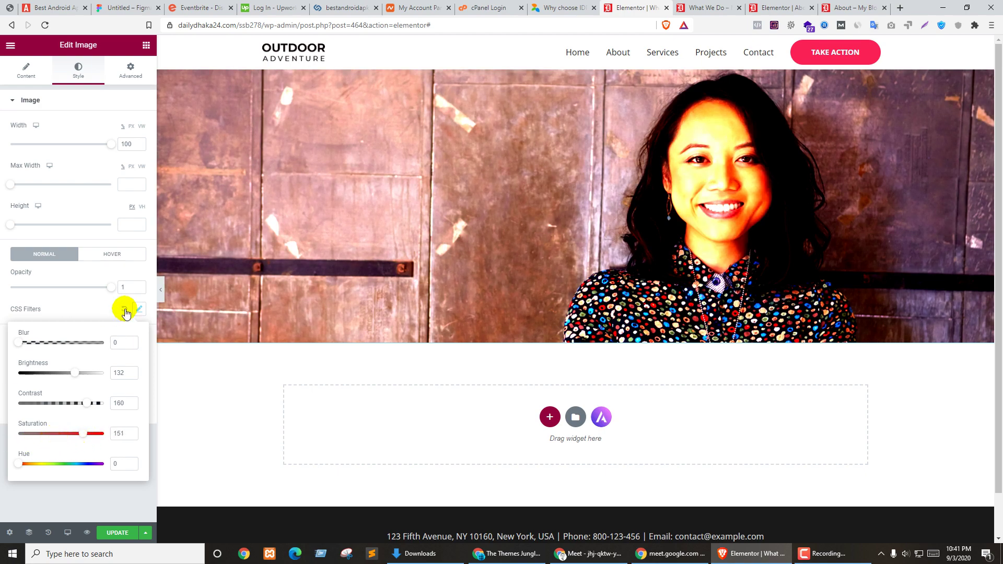
pyautogui.click(99, 309)
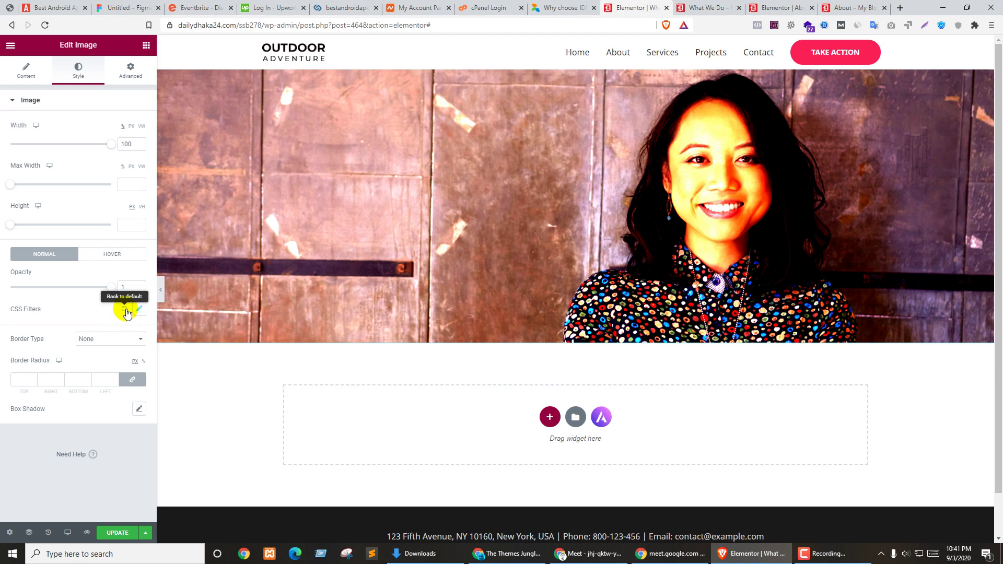
pyautogui.click(124, 311)
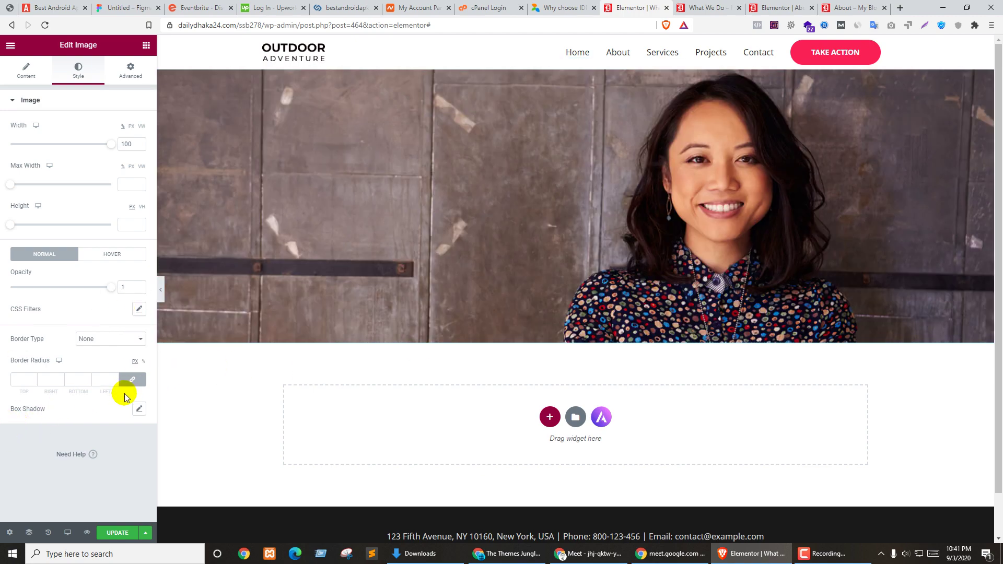
# Step: Check the header image's border types, and try the Fade In and Fade In Up entrance animations in its motion effects
pyautogui.click(99, 339)
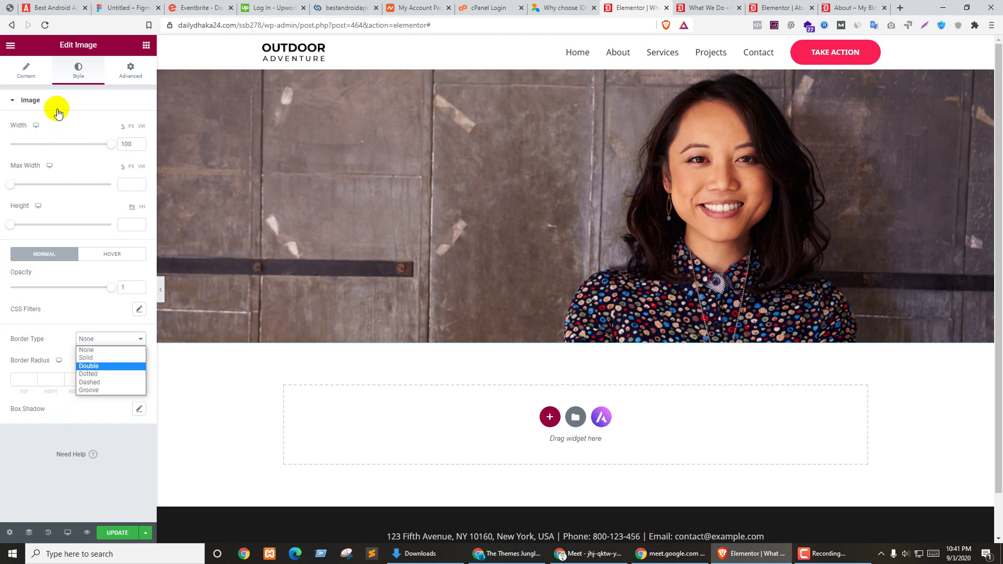
pyautogui.click(131, 70)
pyautogui.click(131, 68)
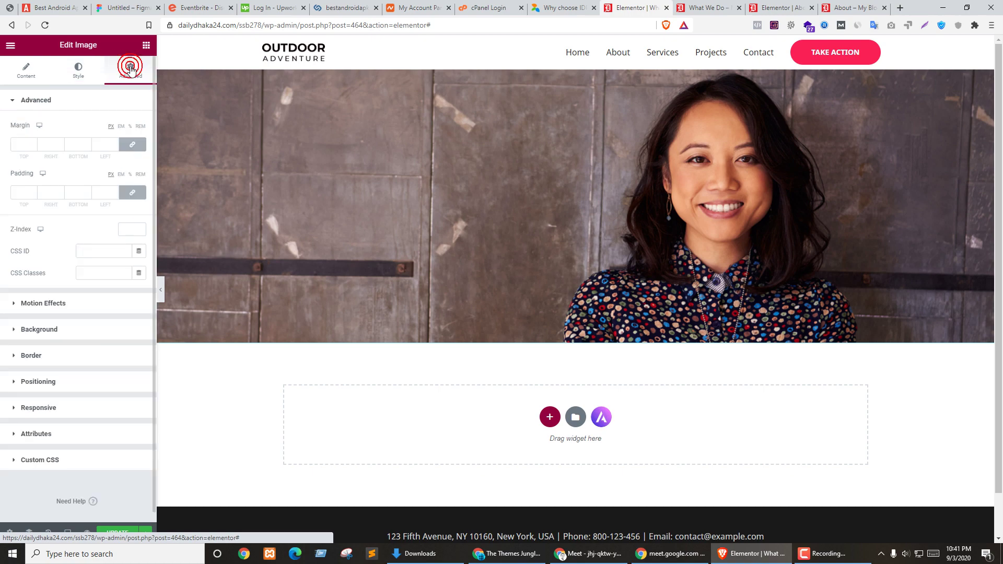
pyautogui.click(54, 303)
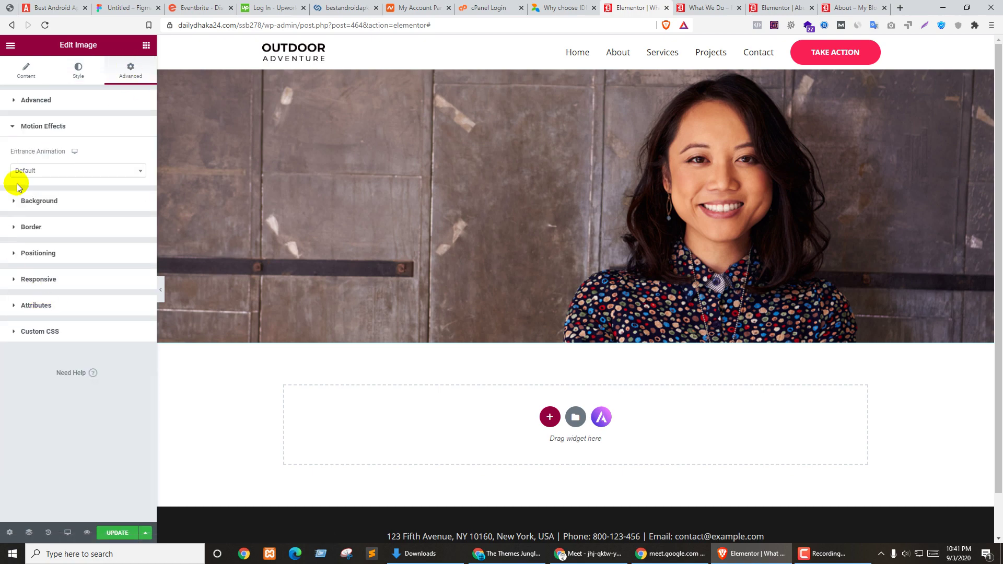
pyautogui.click(47, 174)
pyautogui.click(35, 224)
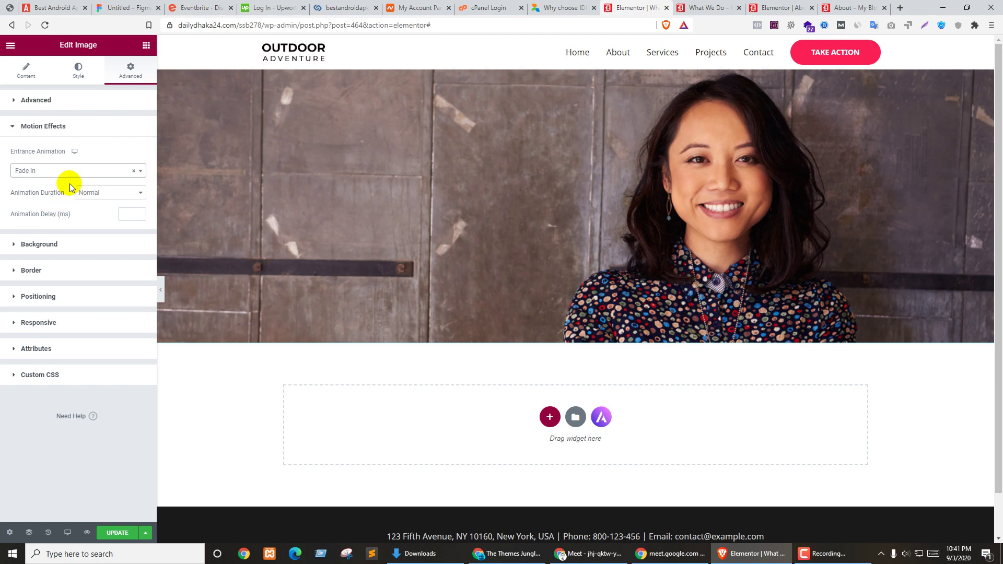
pyautogui.click(70, 170)
pyautogui.click(70, 169)
pyautogui.click(71, 171)
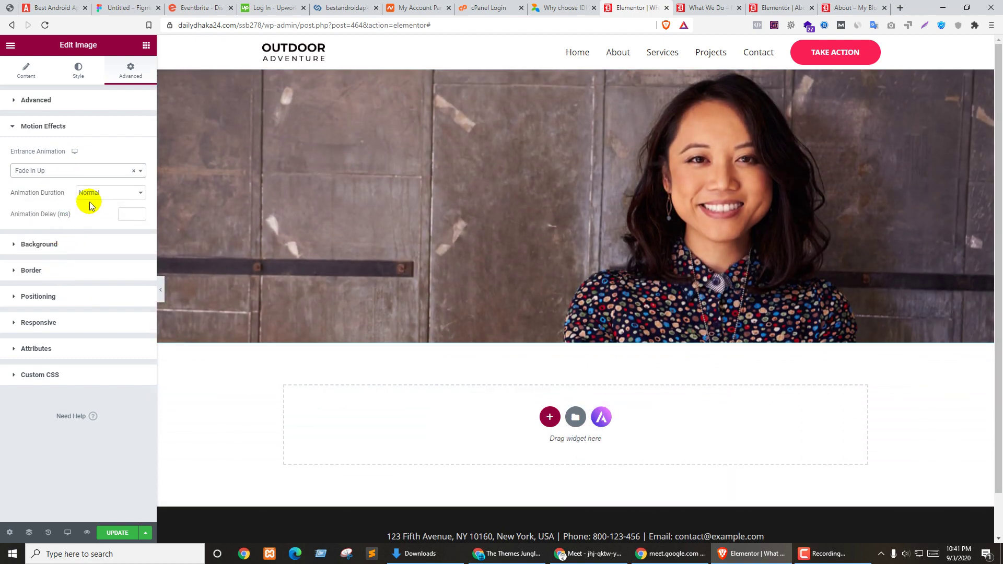
# Step: Set the header image's animation duration to Slow after trying Fast, and set its entrance animation to None
pyautogui.click(102, 194)
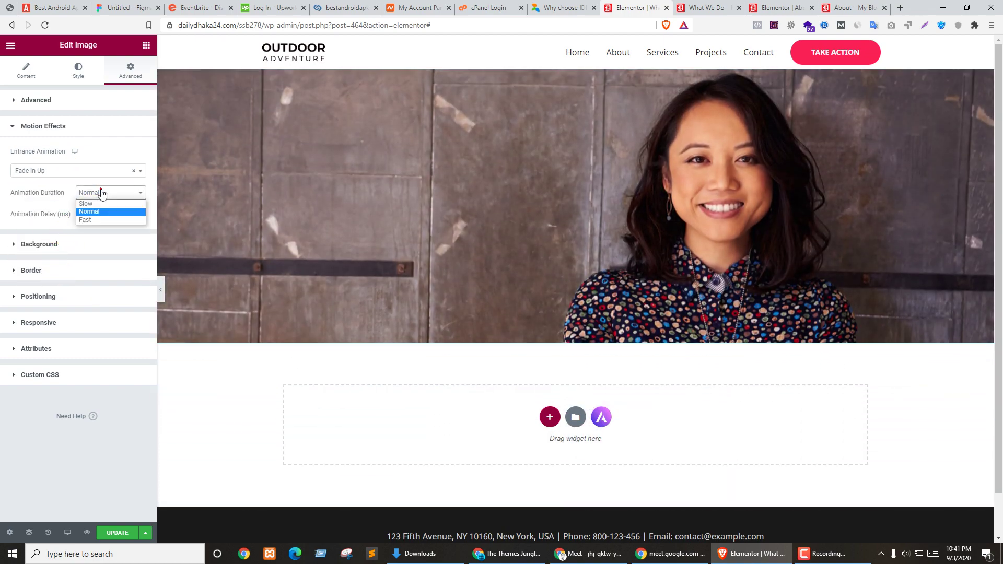
pyautogui.click(93, 219)
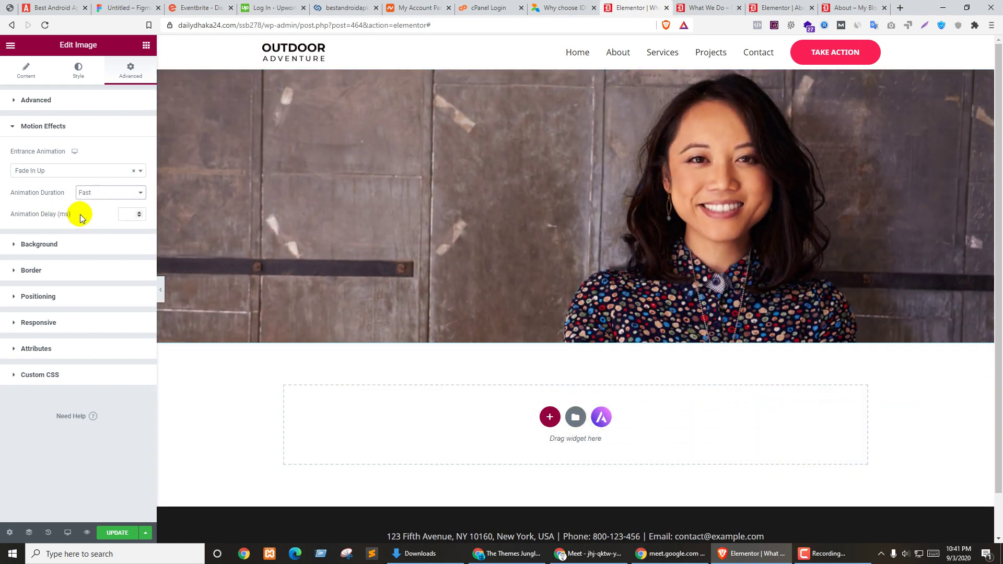
pyautogui.click(132, 214)
pyautogui.click(91, 196)
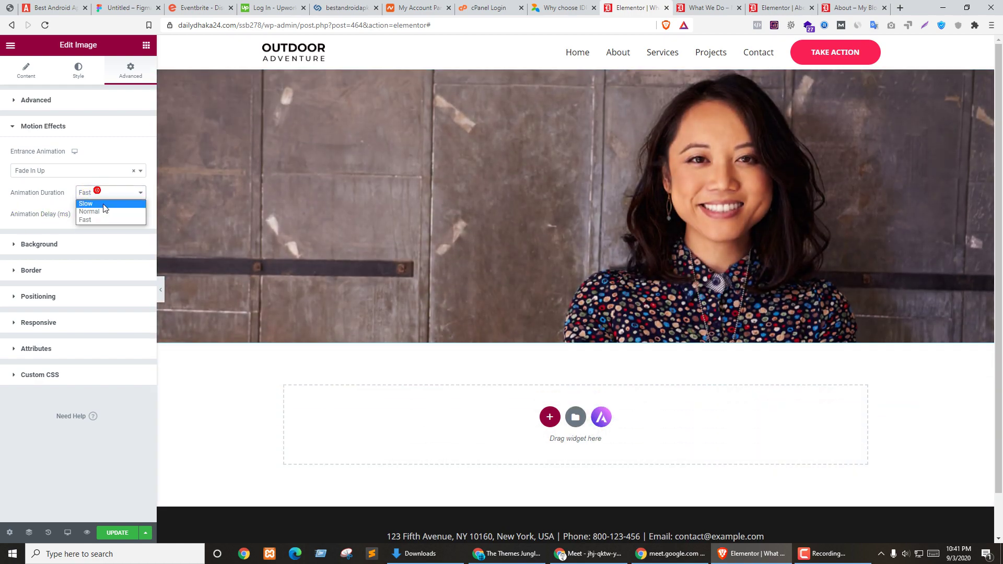
pyautogui.click(80, 171)
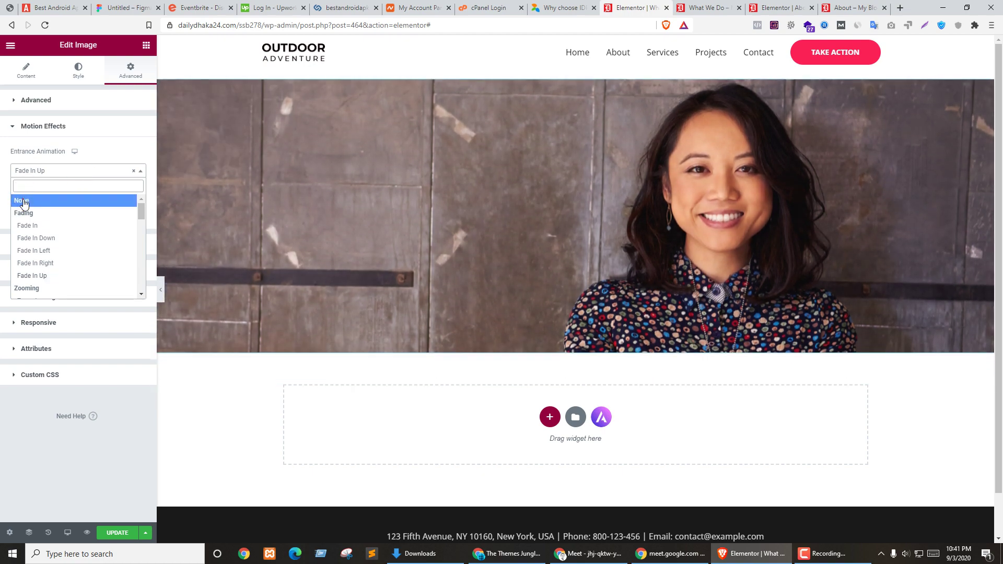
pyautogui.click(18, 200)
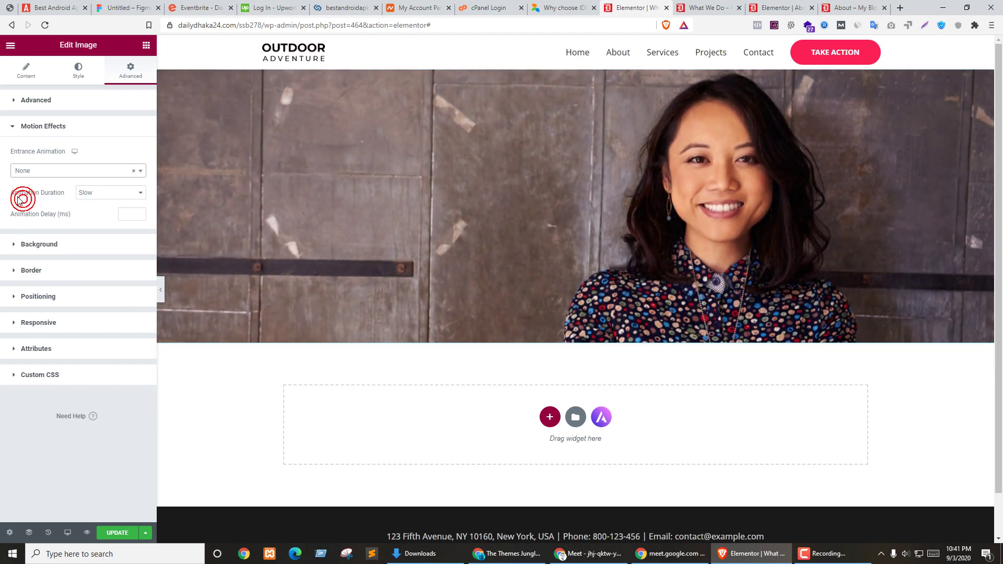
# Step: Give the header image widget a Classic normal-state background with the red colour #CF1313
pyautogui.click(42, 244)
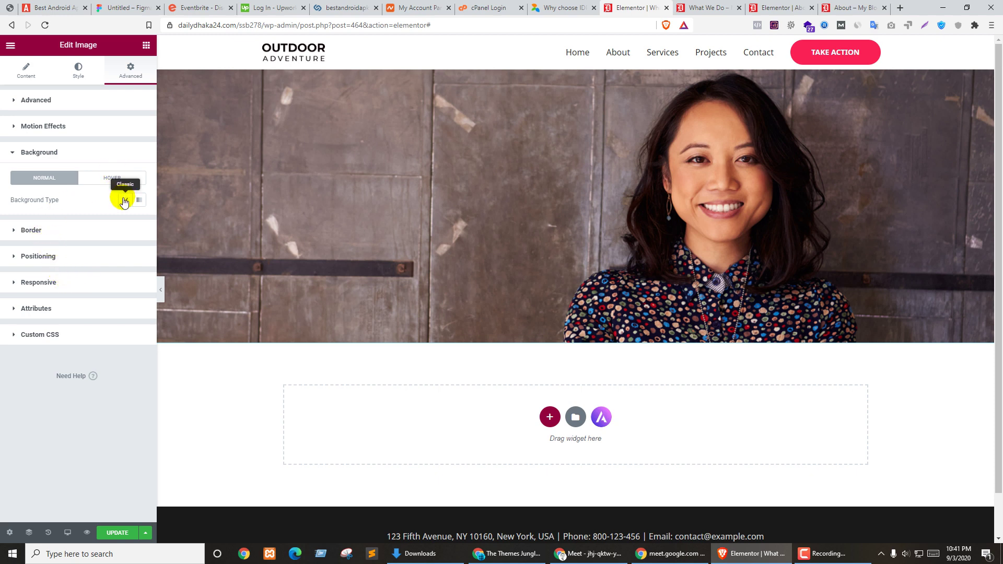
pyautogui.click(111, 178)
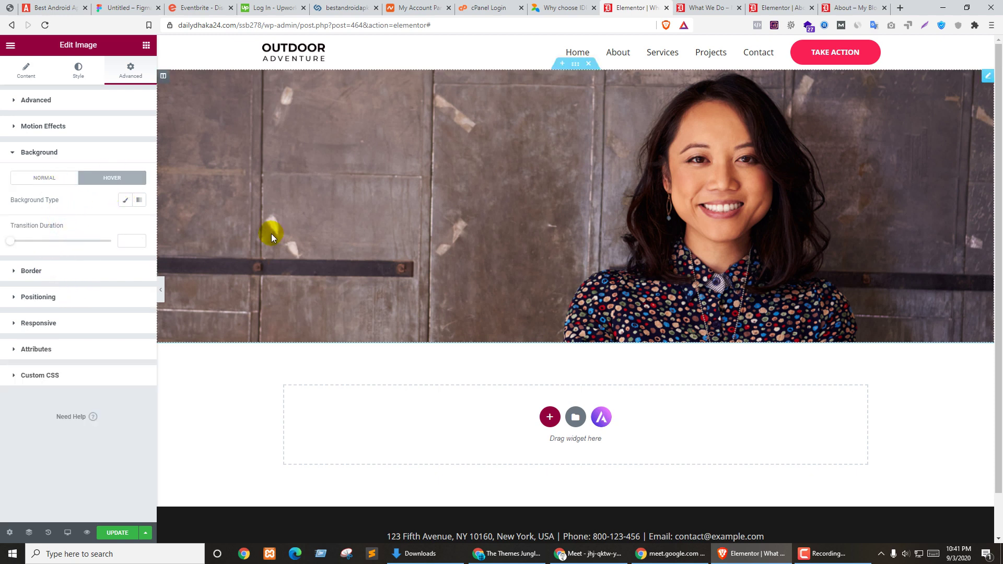
pyautogui.click(47, 178)
pyautogui.click(125, 203)
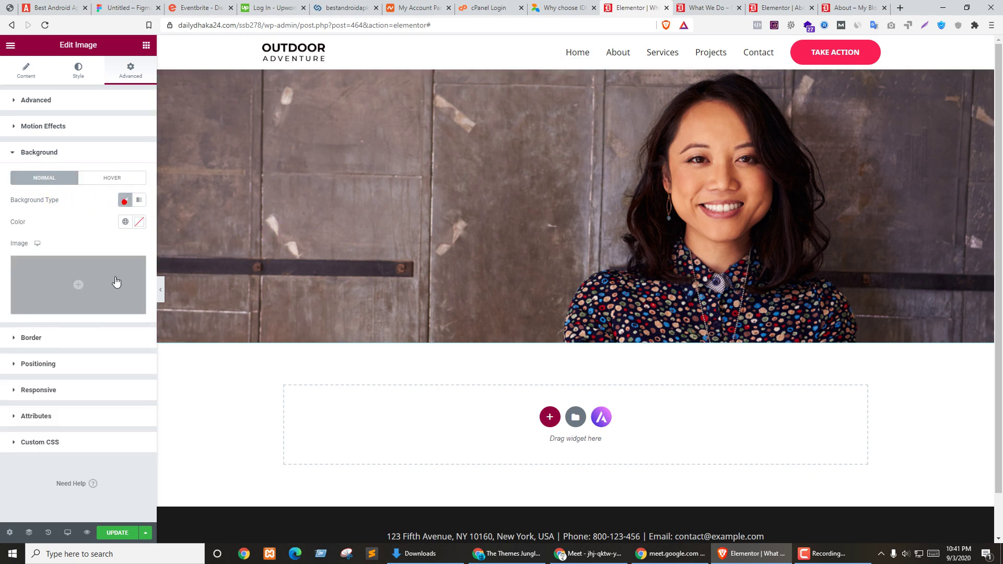
pyautogui.click(139, 222)
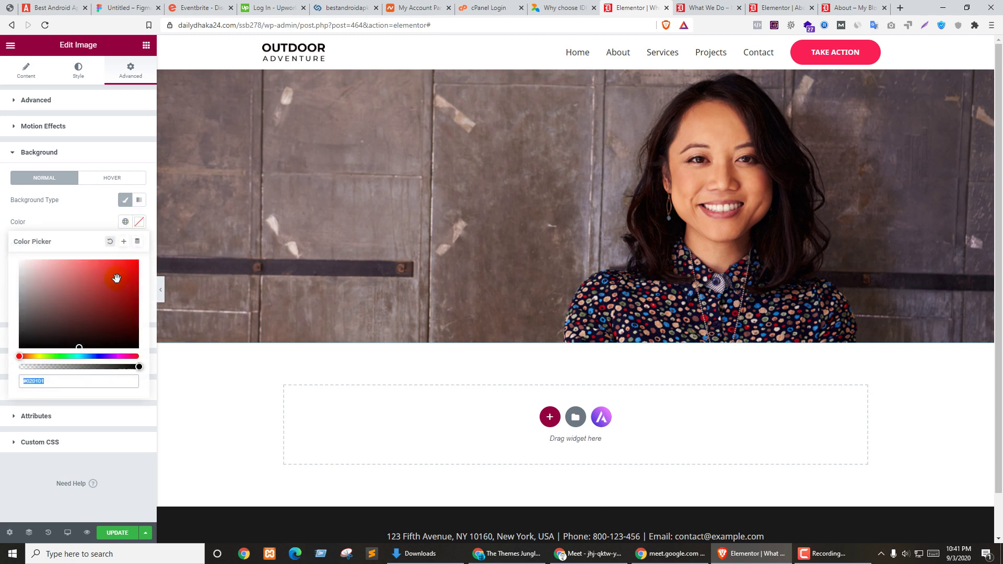
pyautogui.click(139, 222)
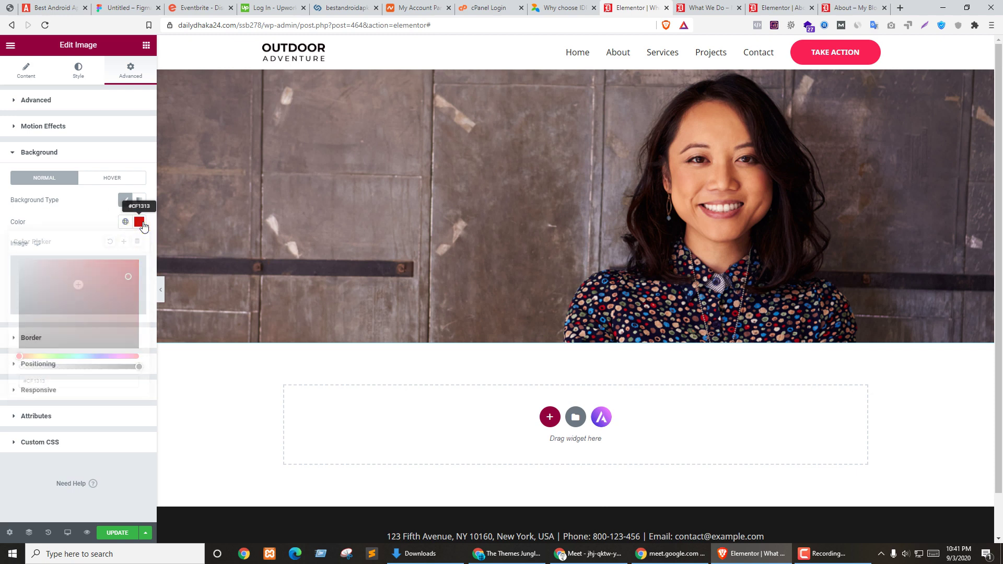
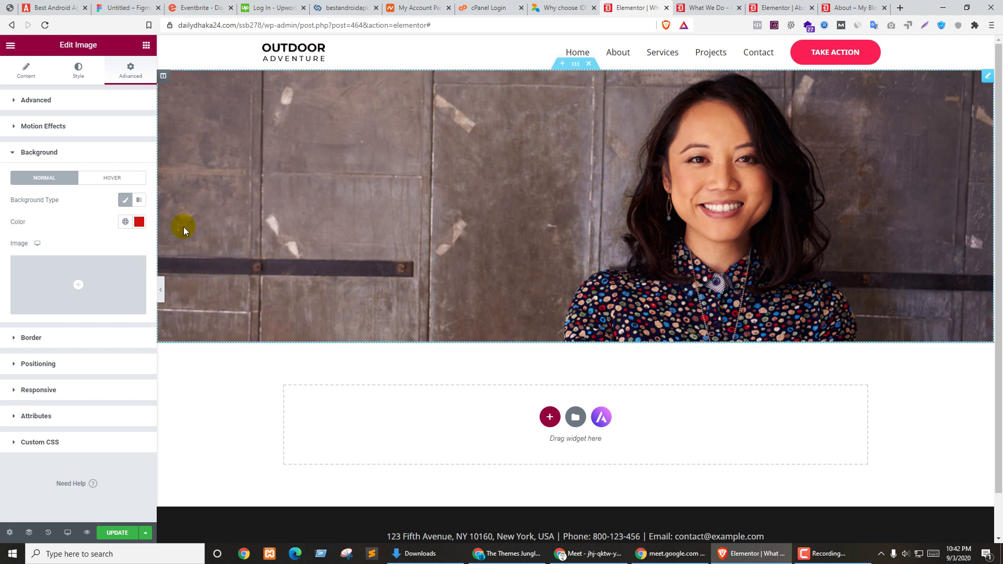
# Step: Try the global Accent colour for the image's background, switch it to the global Secondary colour, and check the colour picker's options
pyautogui.click(125, 221)
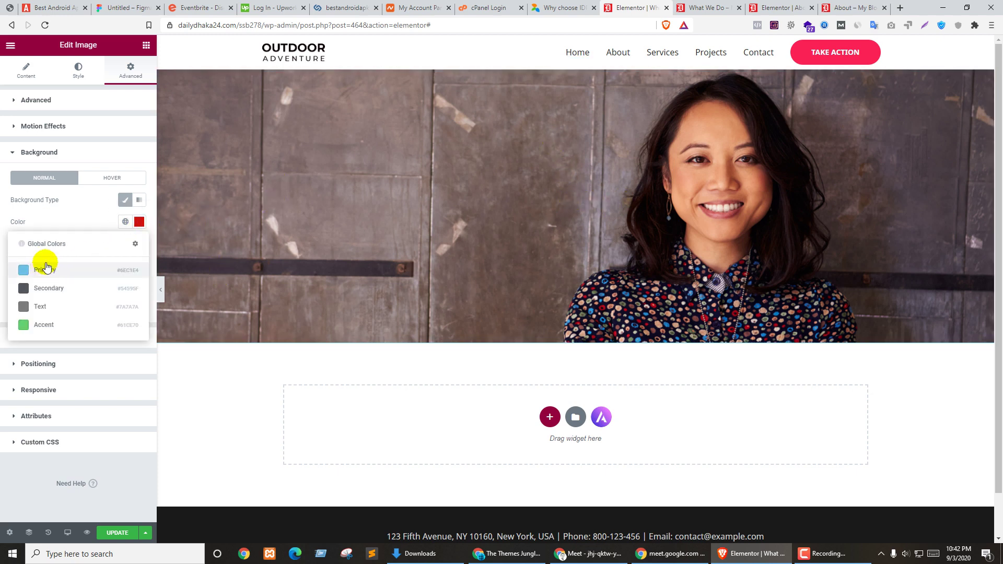
pyautogui.click(44, 325)
pyautogui.click(125, 222)
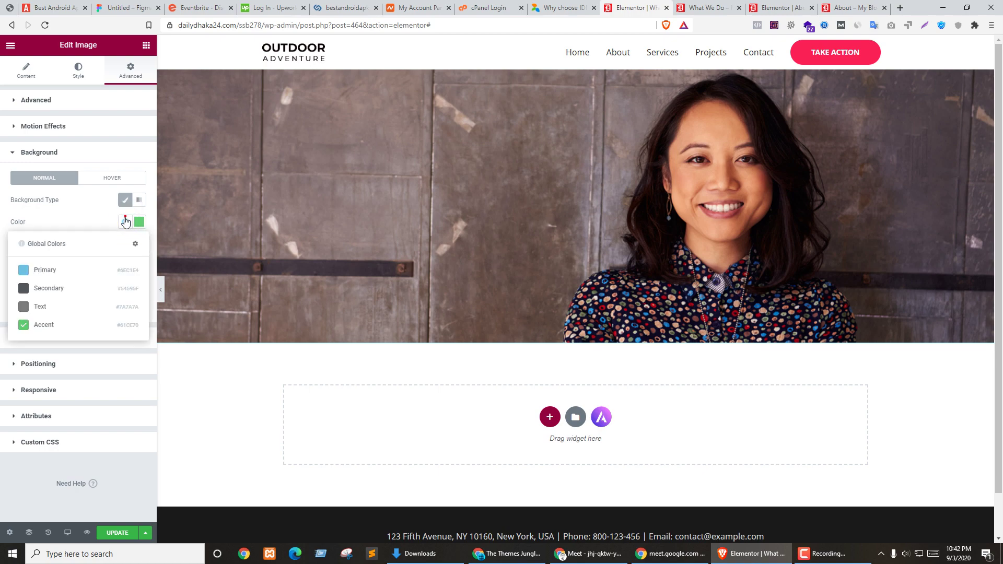
pyautogui.click(45, 288)
pyautogui.click(139, 221)
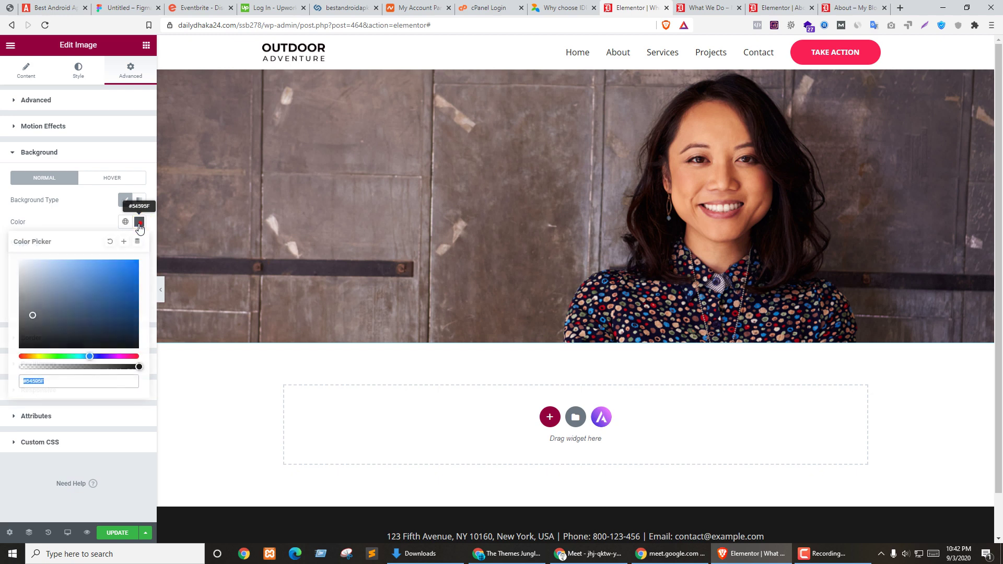
pyautogui.click(137, 241)
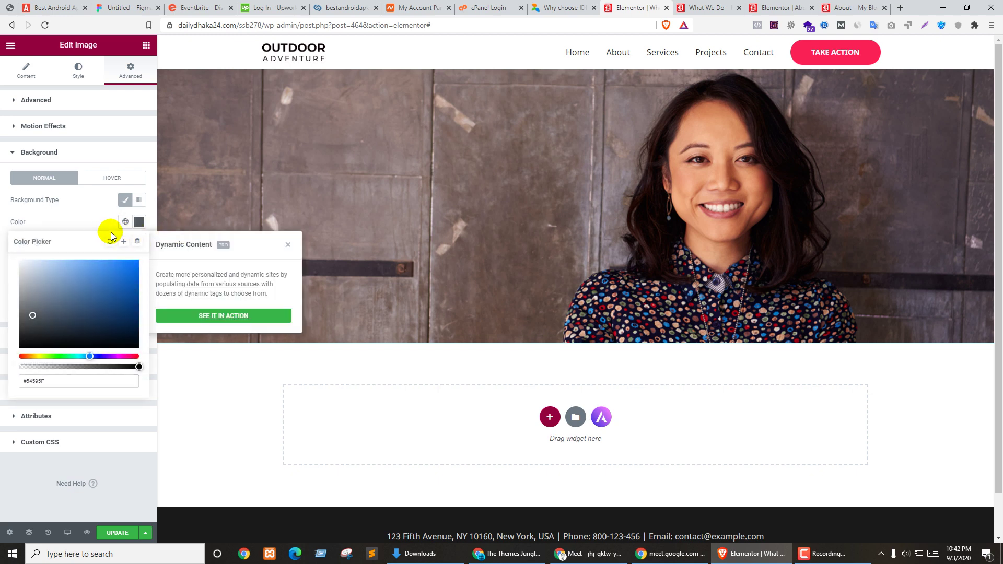
pyautogui.click(128, 243)
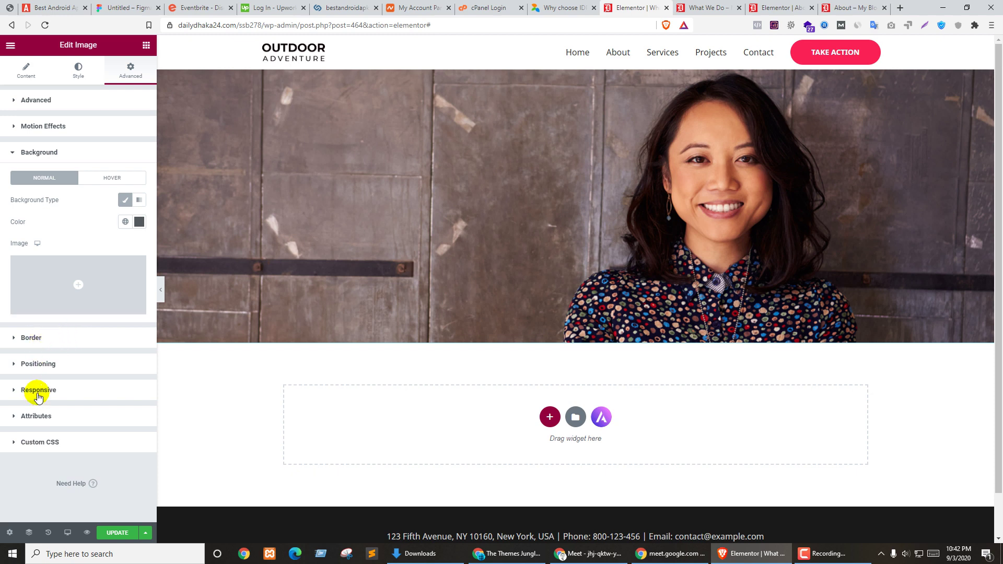
# Step: Set the image's positioning width to Full Width (100%) and its vertical alignment to the middle
pyautogui.click(38, 364)
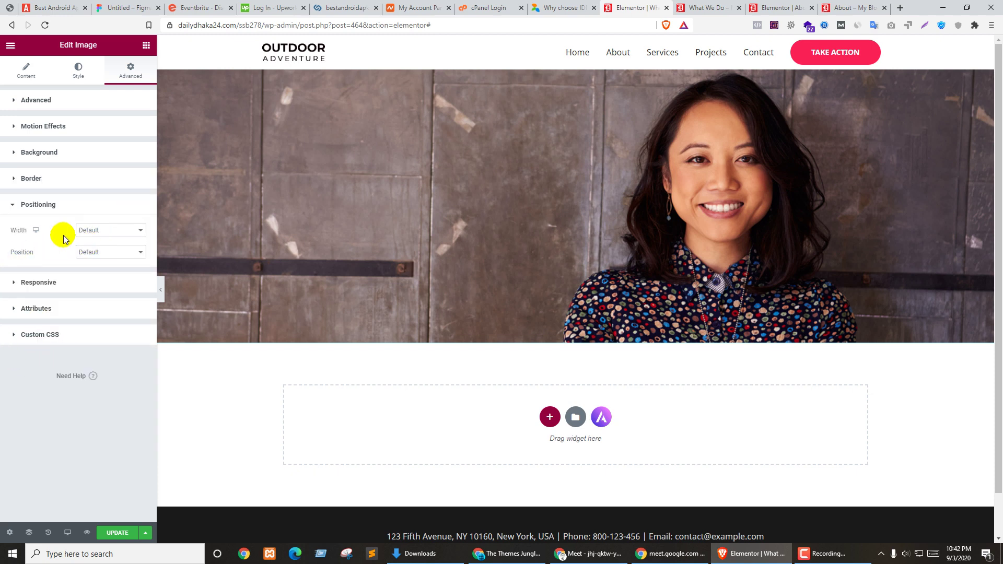
pyautogui.click(113, 230)
pyautogui.click(107, 250)
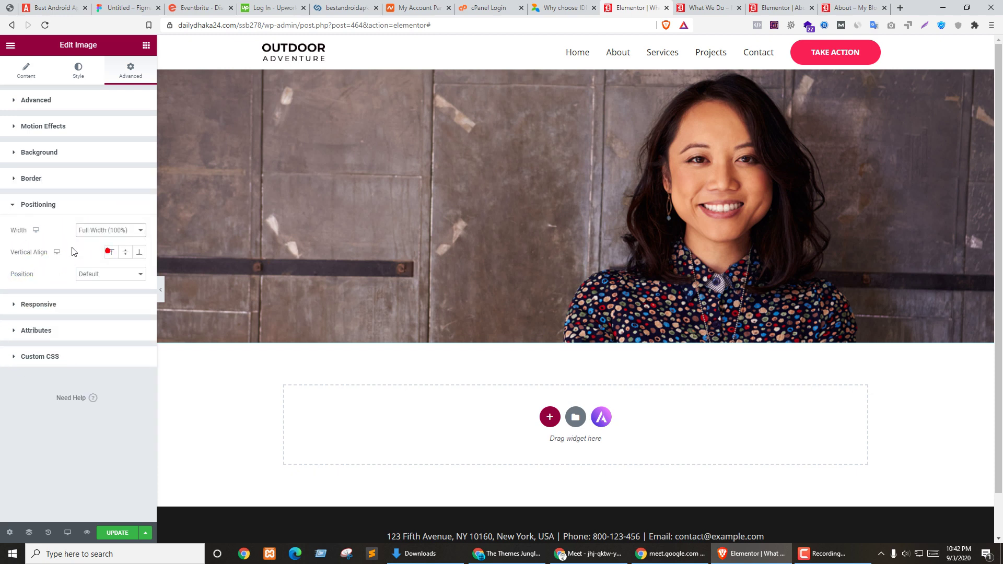
pyautogui.click(128, 255)
# Step: Review the header image's Attributes and Custom CSS options, its style and content settings, and its Motion Effects
pyautogui.click(34, 333)
pyautogui.click(31, 256)
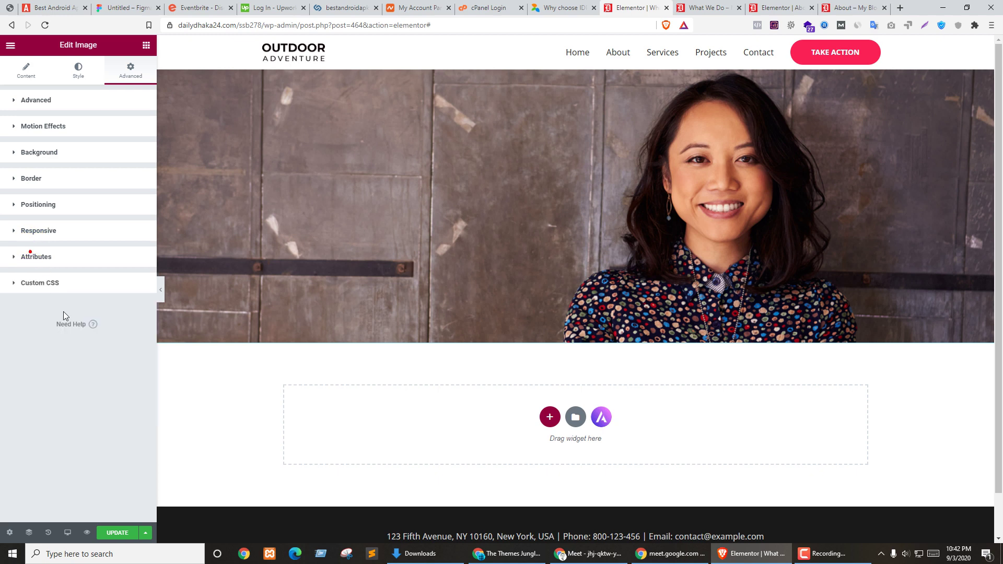
pyautogui.click(64, 290)
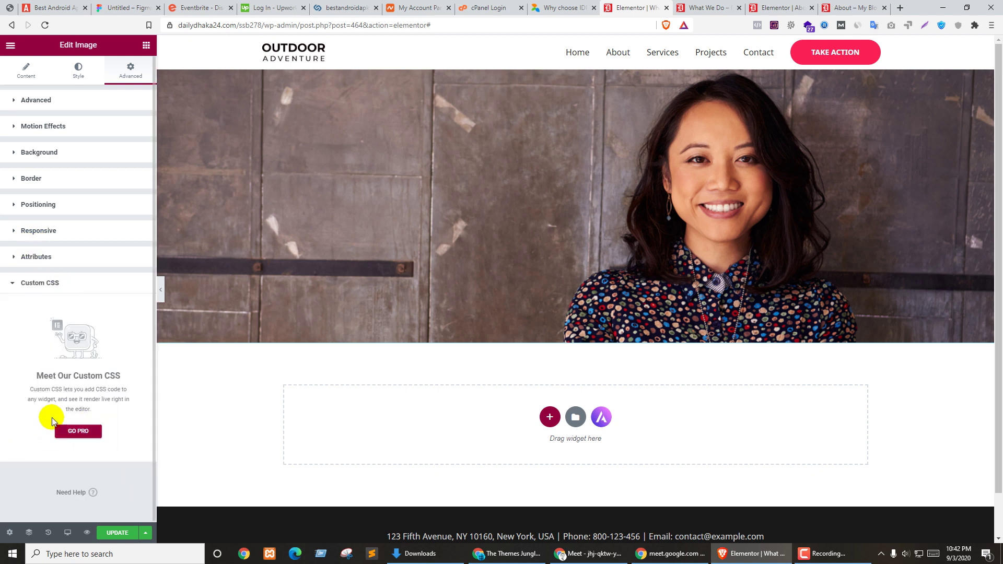
pyautogui.click(52, 288)
pyautogui.click(79, 73)
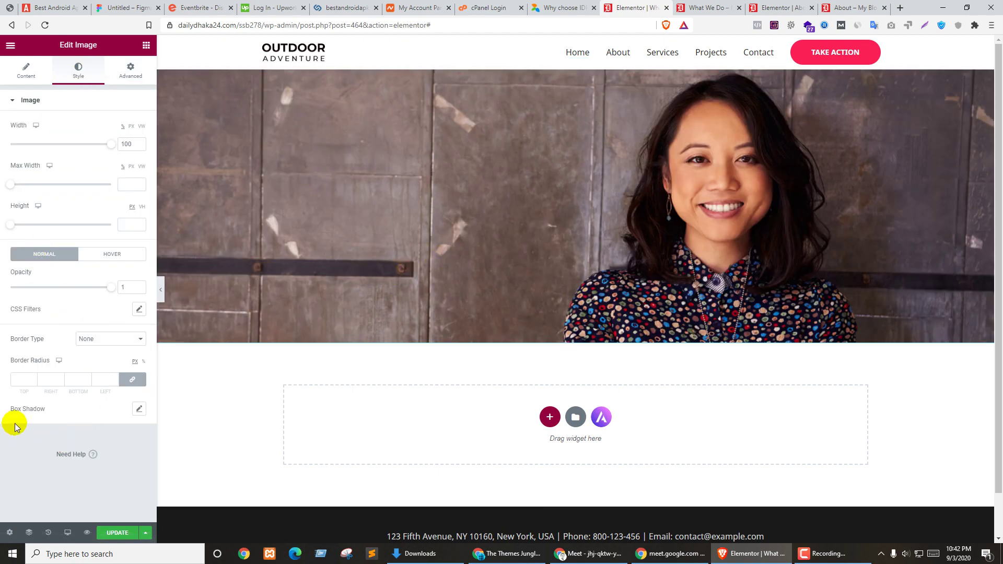
pyautogui.click(13, 78)
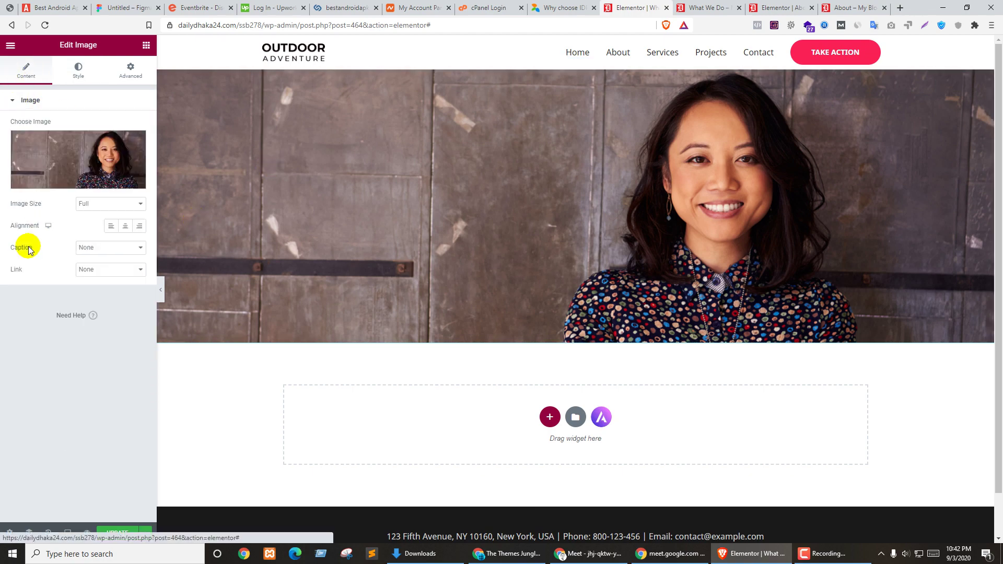
pyautogui.click(575, 65)
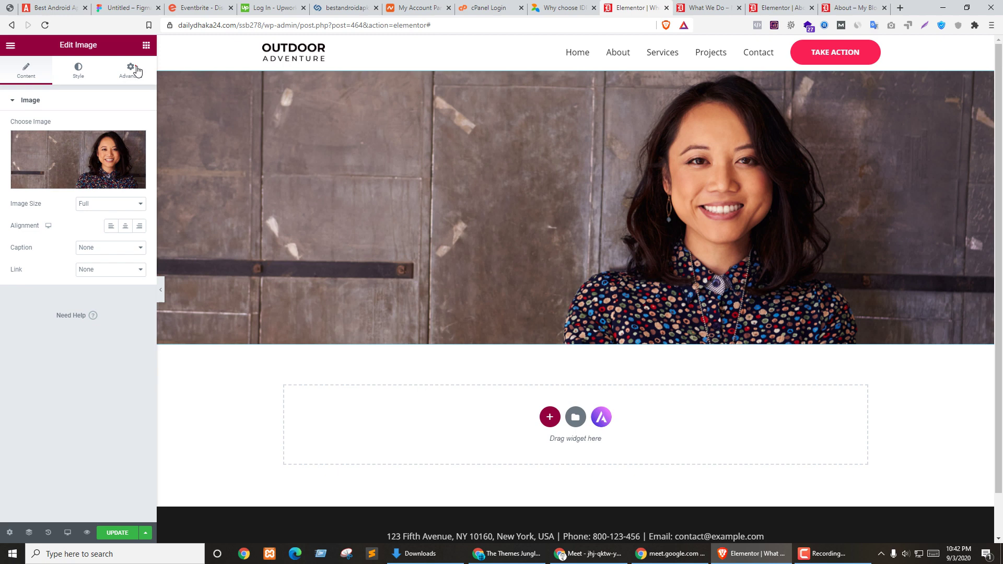
pyautogui.click(130, 71)
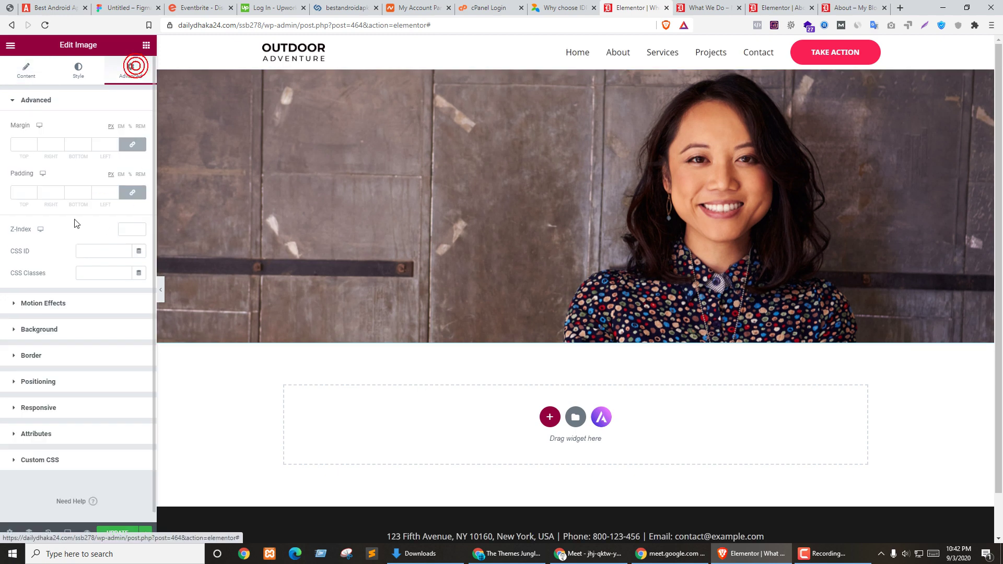
pyautogui.click(47, 301)
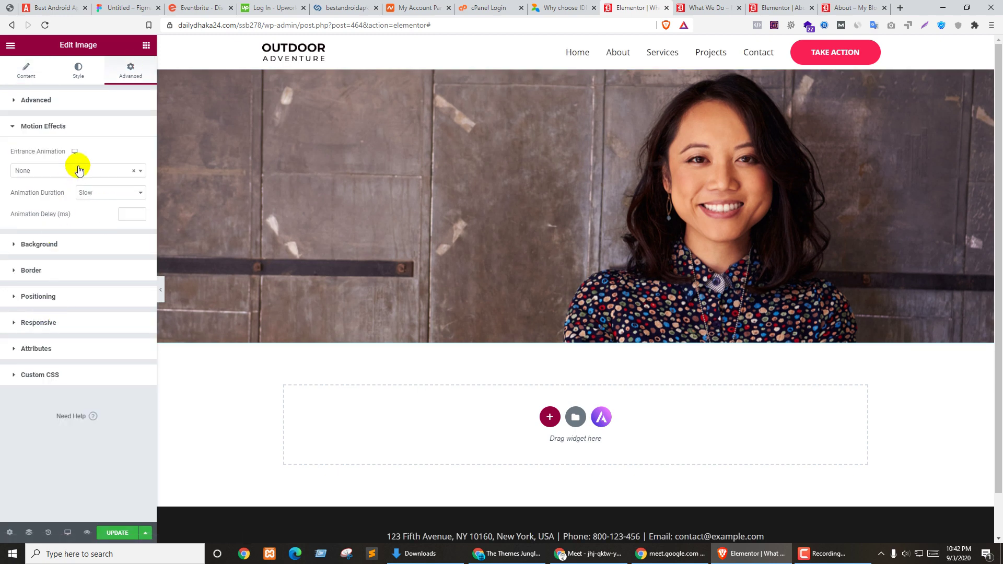
# Step: Check the header image's animation duration options and reset its entrance animation to Default
pyautogui.click(102, 194)
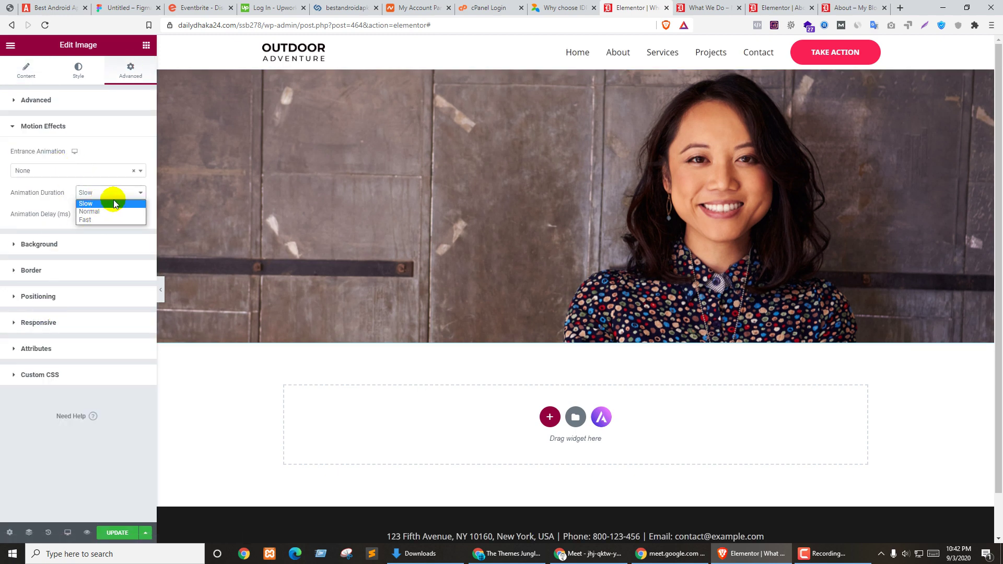
pyautogui.click(134, 171)
pyautogui.click(135, 171)
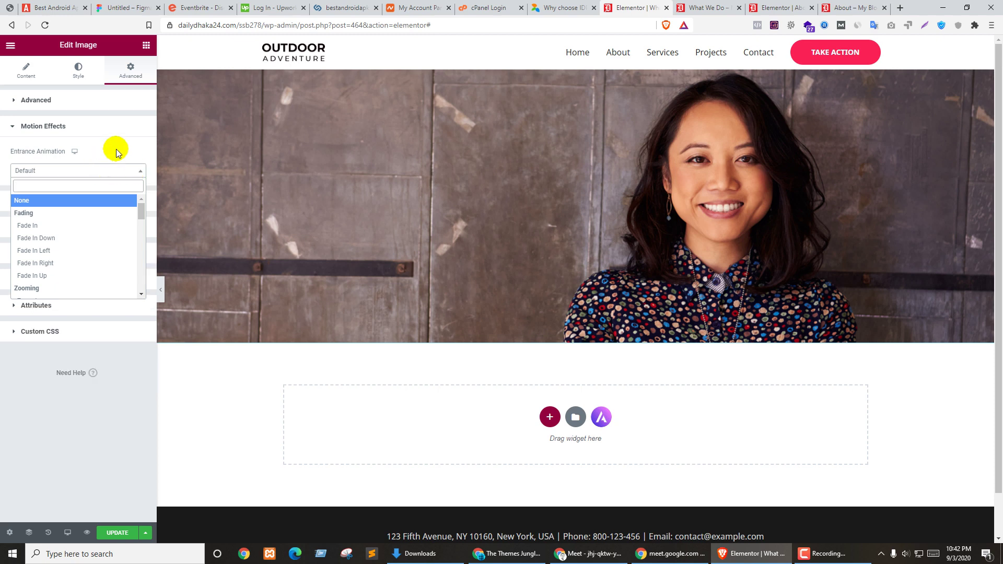
pyautogui.click(118, 127)
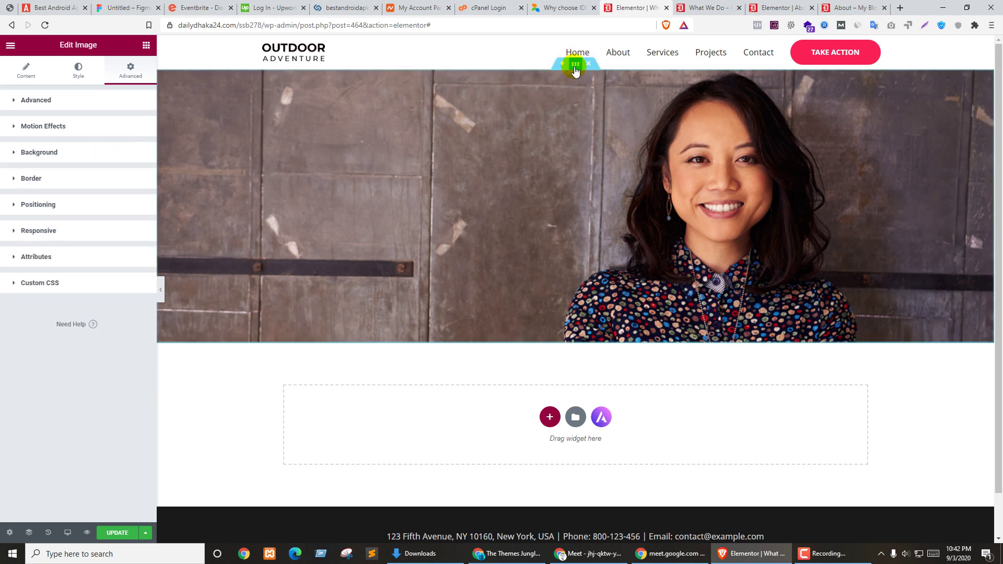
# Step: Examine the header section's Shape Divider and Typography style options
pyautogui.click(575, 66)
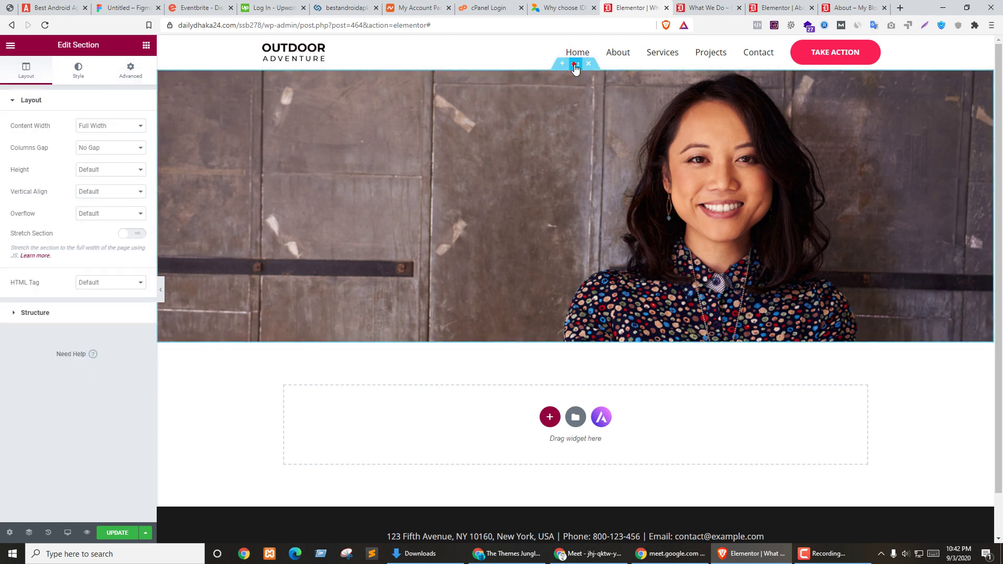
pyautogui.click(78, 69)
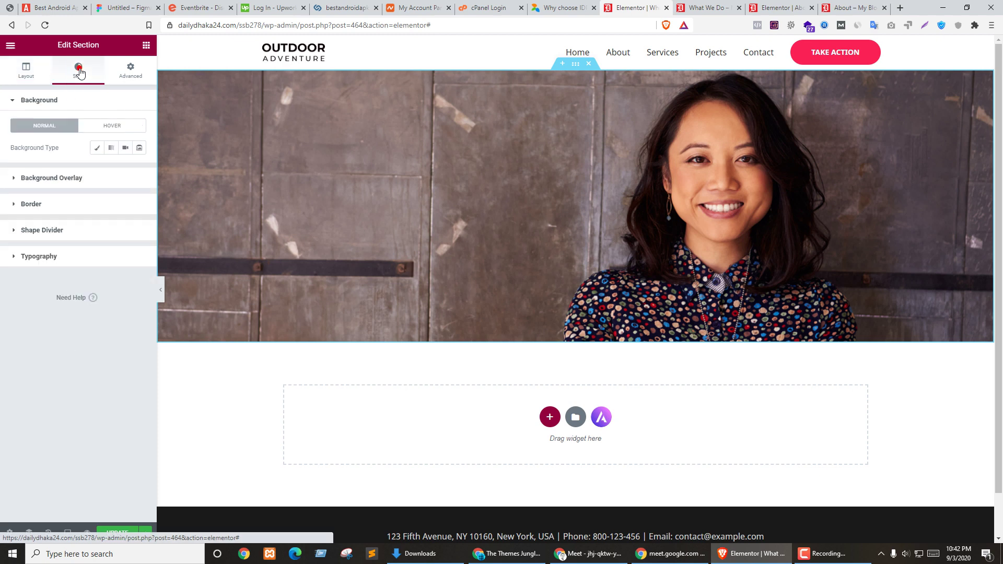
pyautogui.click(42, 230)
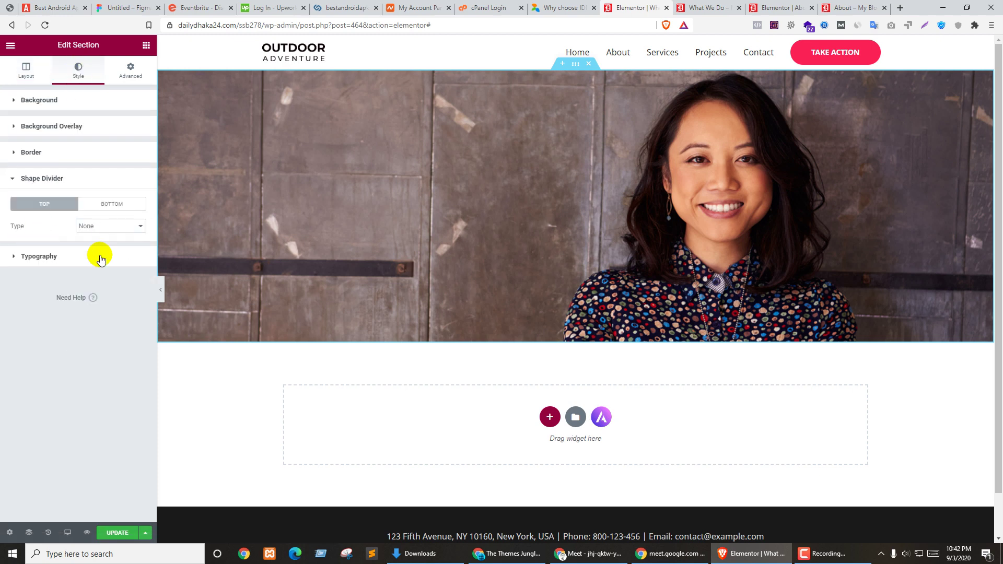
pyautogui.click(103, 225)
pyautogui.click(106, 185)
pyautogui.click(107, 205)
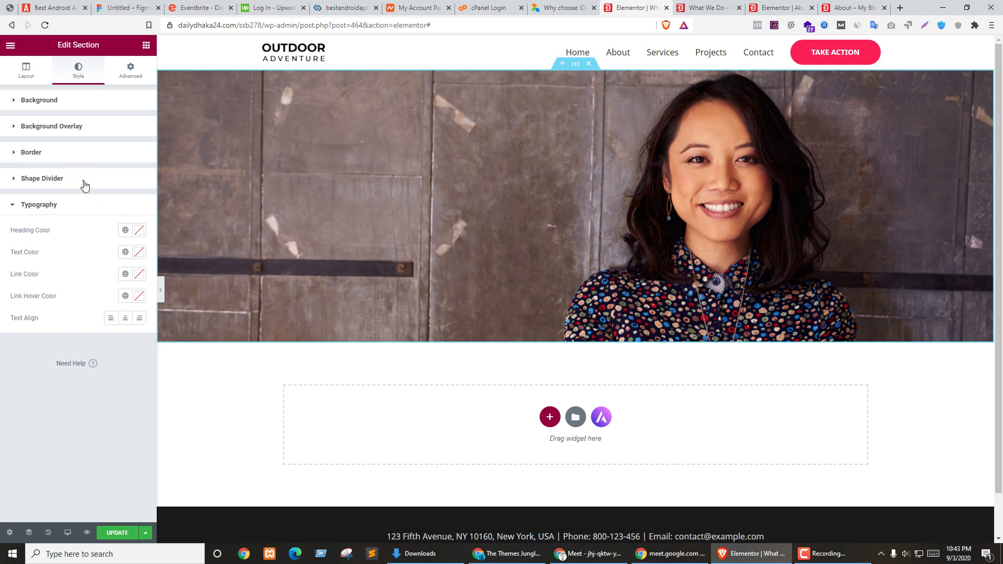
# Step: Add a Zigzag shape divider to the header section's bottom edge with width about 198 and height about 106
pyautogui.click(83, 180)
pyautogui.click(123, 205)
pyautogui.click(116, 226)
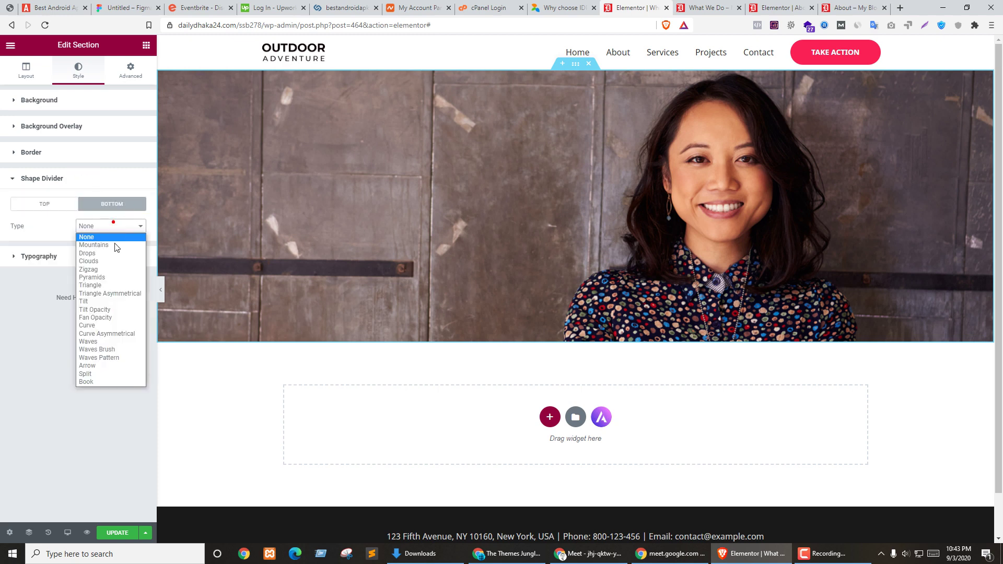
pyautogui.click(102, 271)
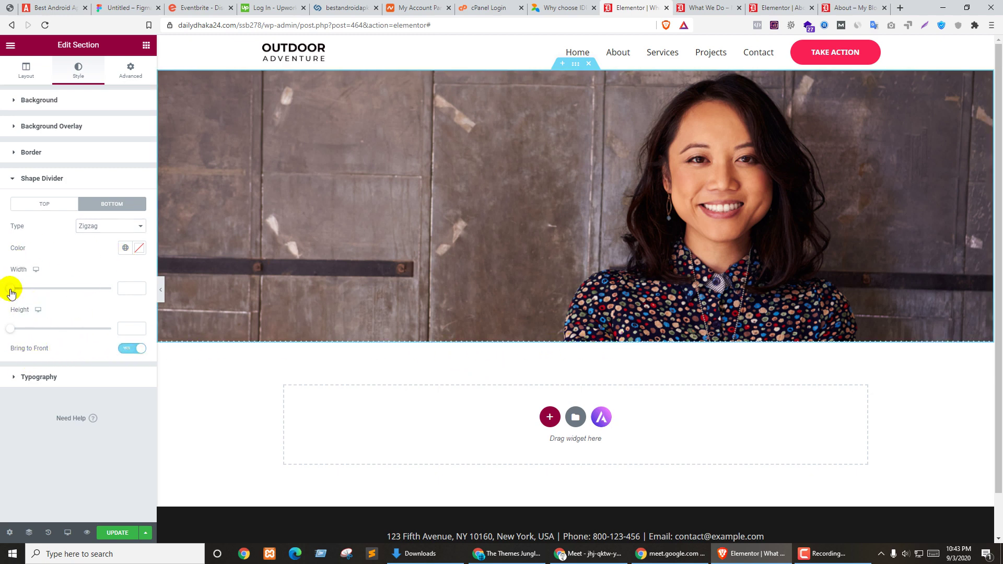
pyautogui.moveTo(10, 288); pyautogui.dragTo(59, 288)
pyautogui.moveTo(9, 329); pyautogui.dragTo(32, 329)
# Step: Try Clouds for the bottom shape divider, switch it to Mountains, and set its width to 100 and height to about 248
pyautogui.click(89, 226)
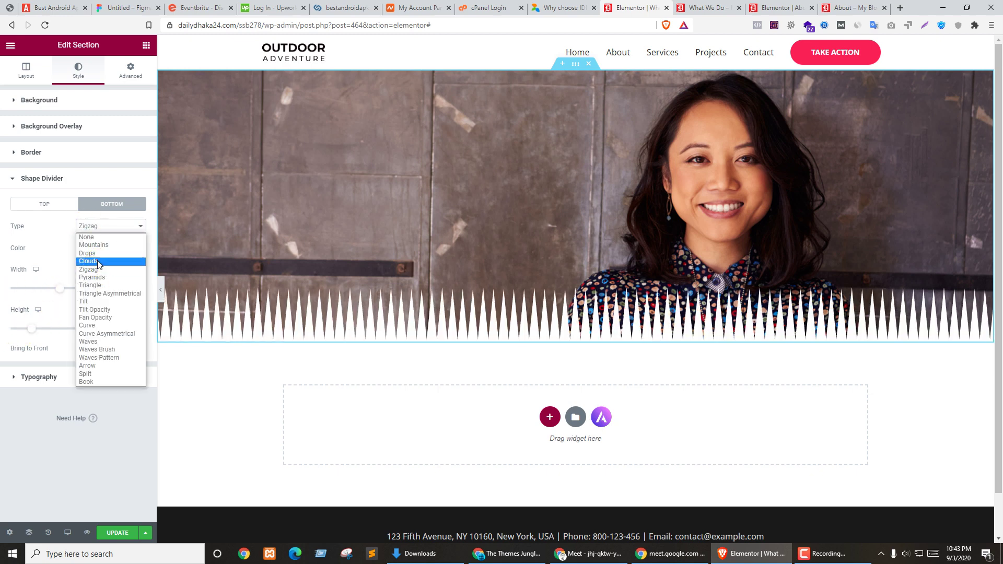
pyautogui.click(93, 255)
pyautogui.click(100, 226)
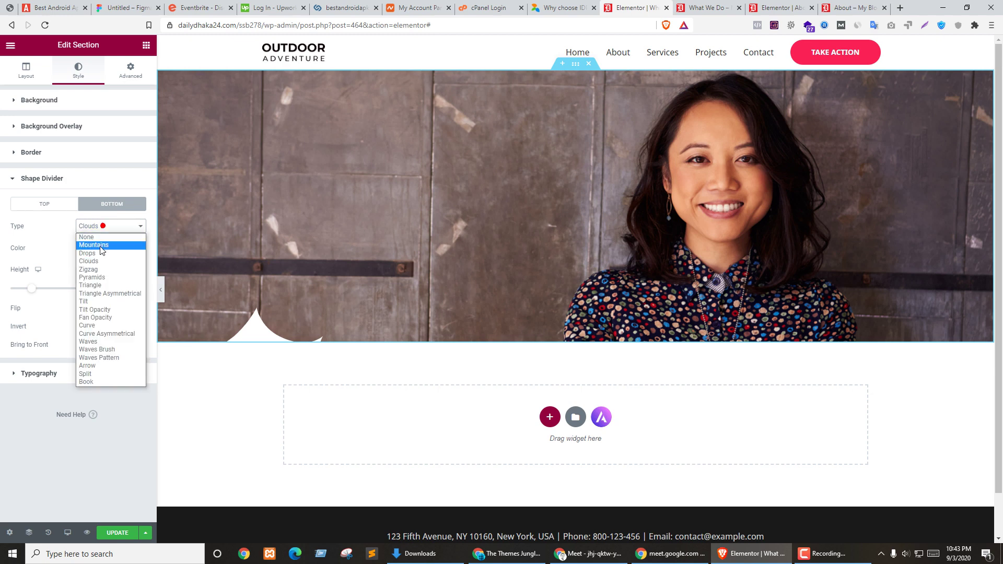
pyautogui.click(96, 247)
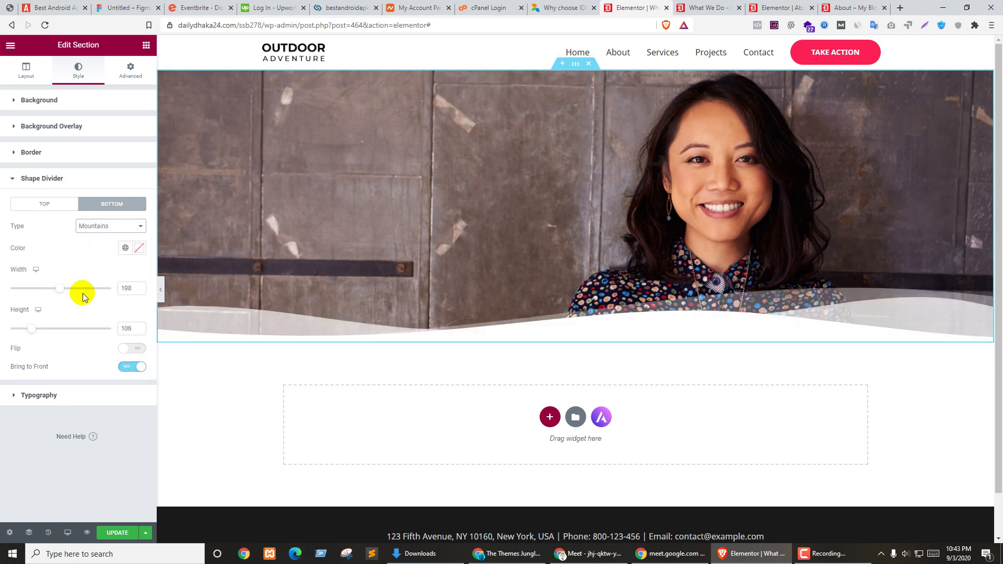
pyautogui.moveTo(55, 292); pyautogui.dragTo(8, 290)
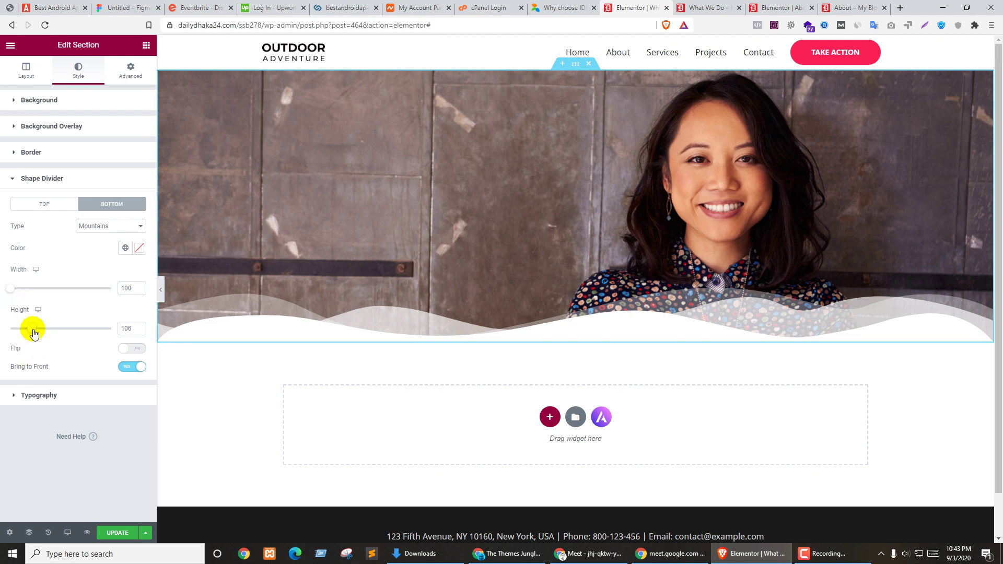
pyautogui.moveTo(32, 333); pyautogui.dragTo(61, 328)
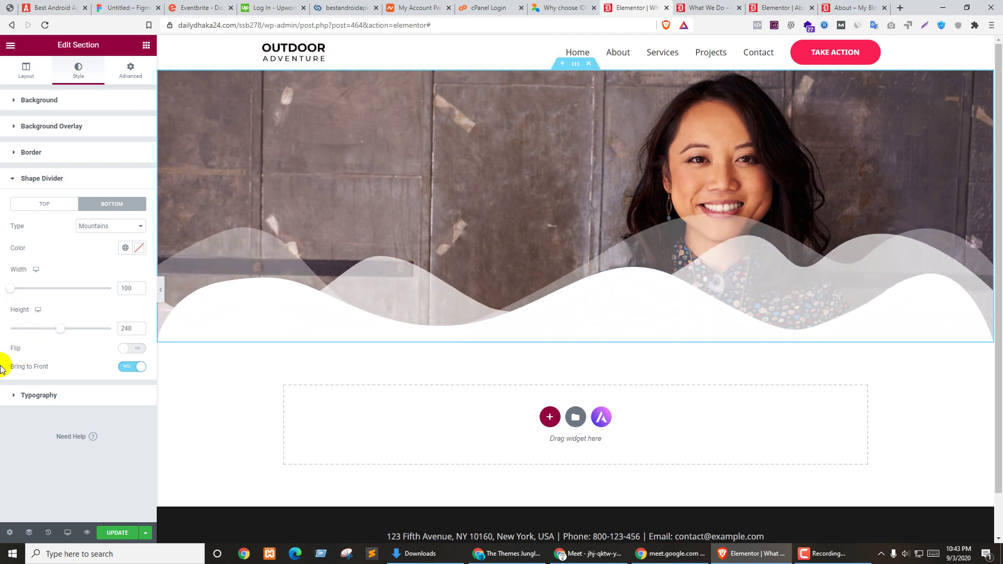
# Step: Add a Mountains shape divider to the section's top edge, bring it to the front and colour it #272727
pyautogui.click(50, 206)
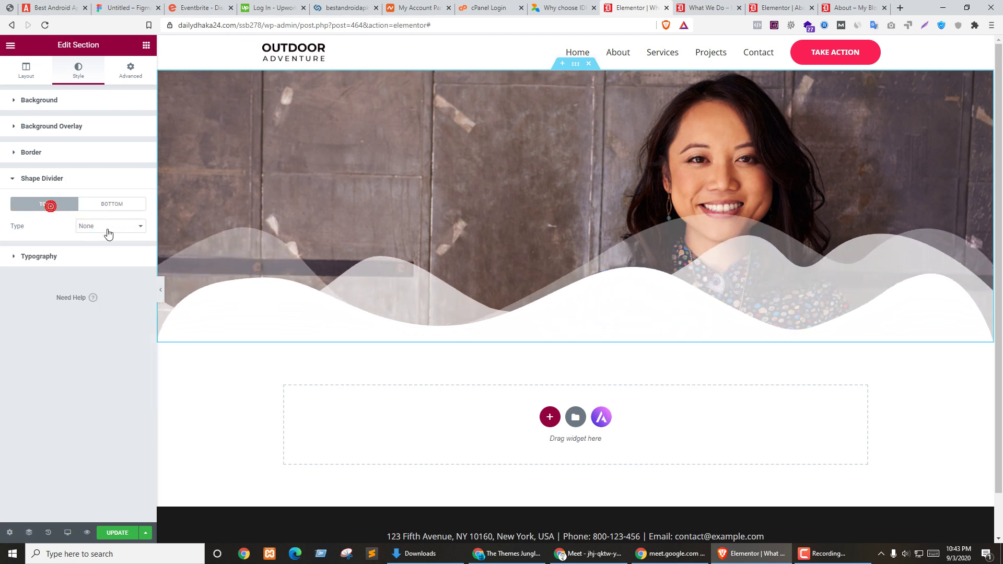
pyautogui.click(109, 228)
pyautogui.click(103, 245)
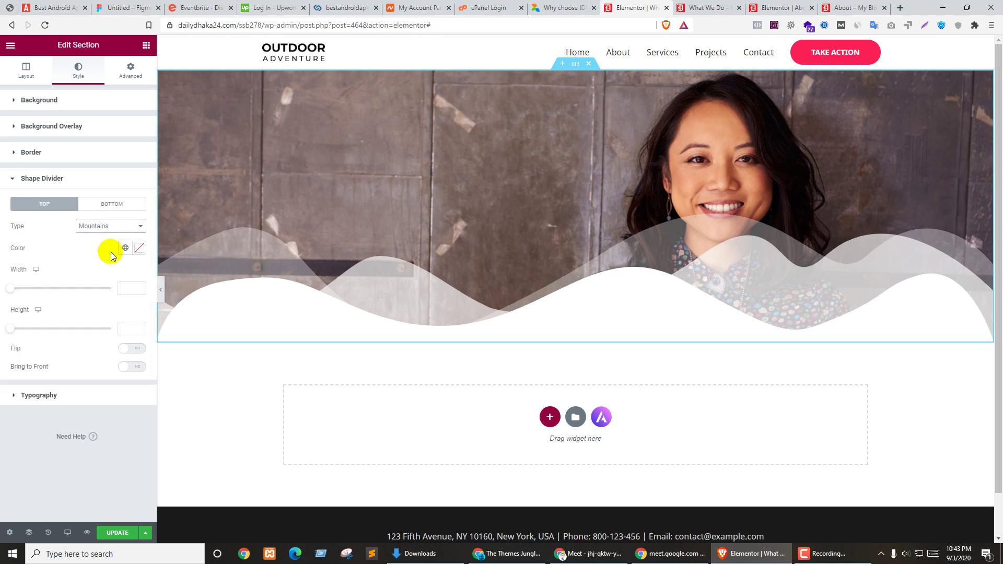
pyautogui.click(137, 367)
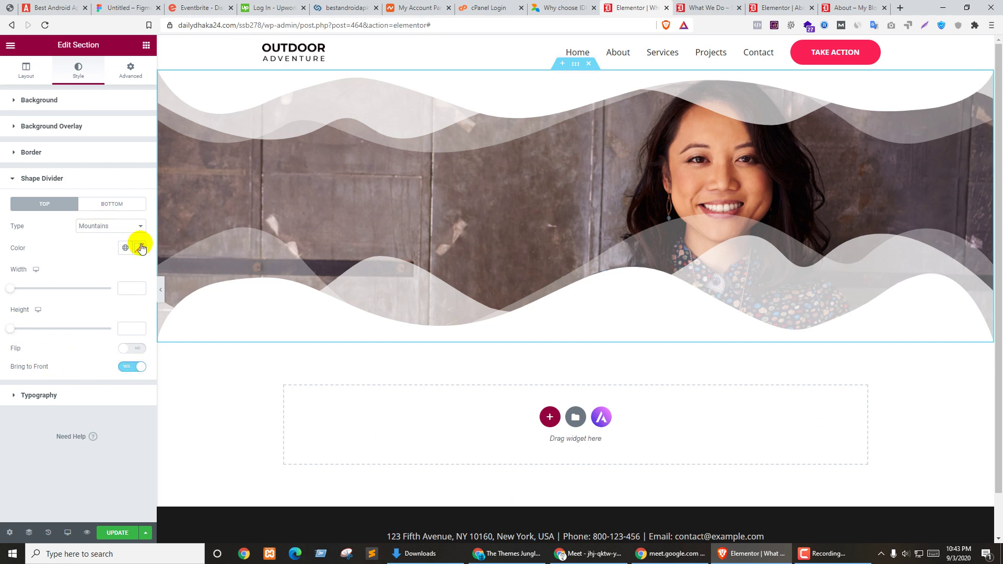
pyautogui.click(139, 249)
pyautogui.moveTo(138, 282); pyautogui.dragTo(125, 339)
pyautogui.moveTo(47, 359)
pyautogui.mouseDown()
pyautogui.moveTo(6, 383)
pyautogui.moveTo(3, 363)
pyautogui.mouseUp()
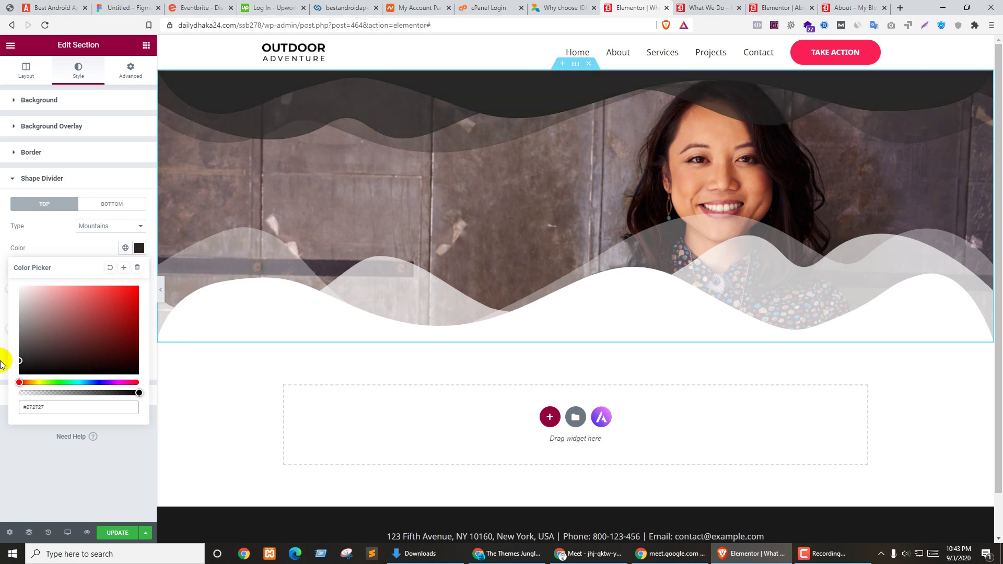
pyautogui.click(138, 248)
# Step: Change the section's top shape divider to Waves and widen it to about 212
pyautogui.click(96, 225)
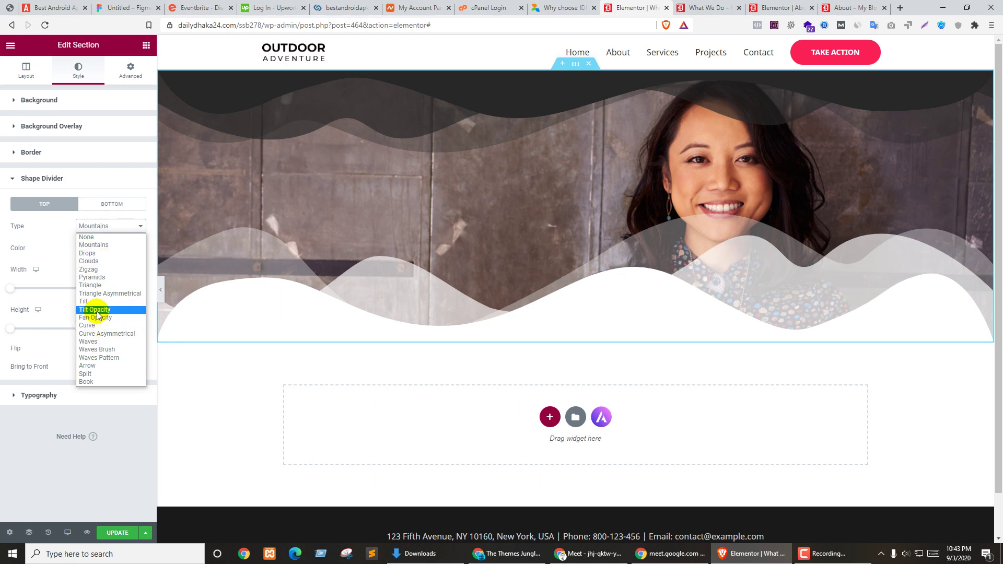
pyautogui.click(98, 342)
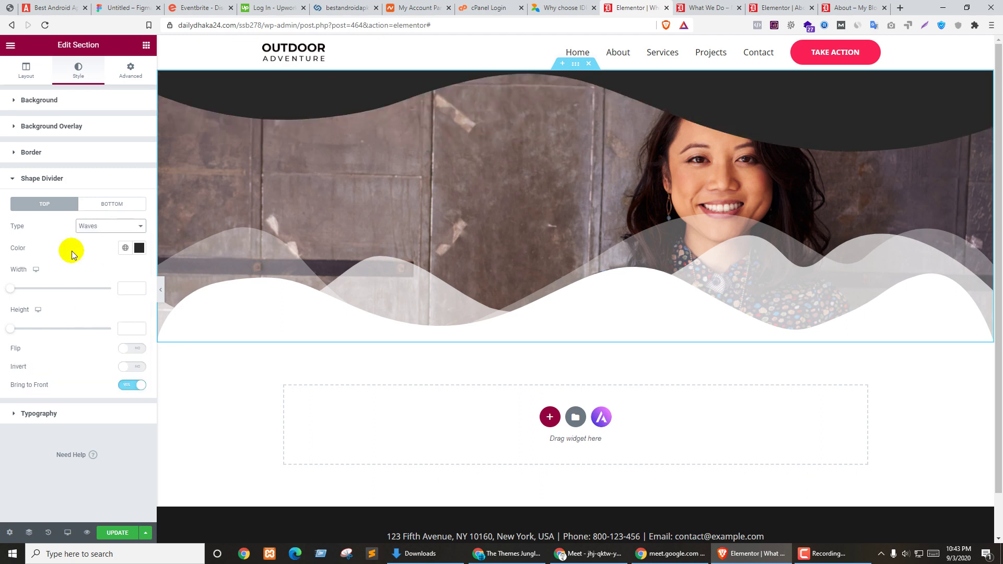
pyautogui.moveTo(12, 289); pyautogui.dragTo(68, 288)
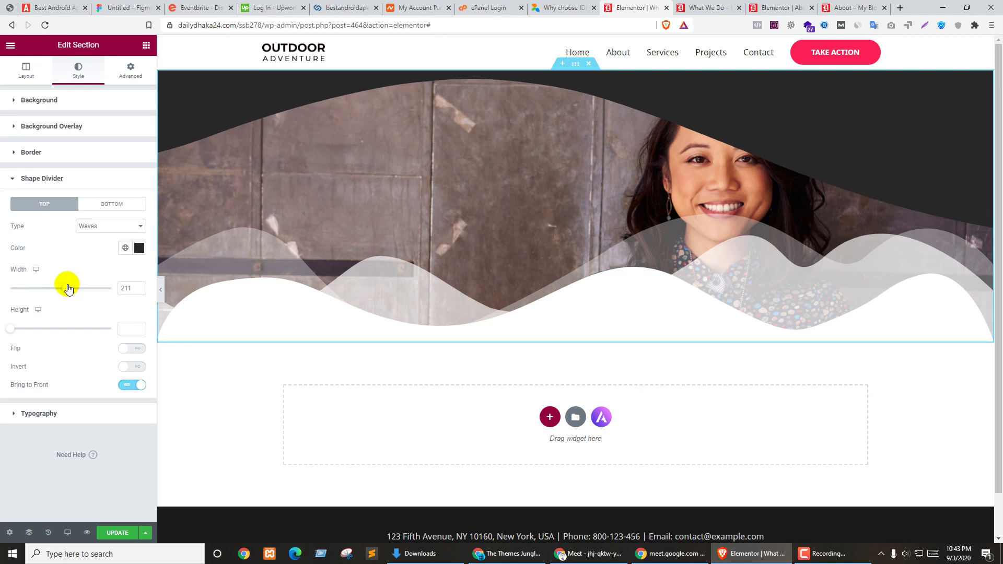
# Step: Remove the bottom shape divider from the header section by setting its type to None
pyautogui.click(112, 204)
pyautogui.click(109, 225)
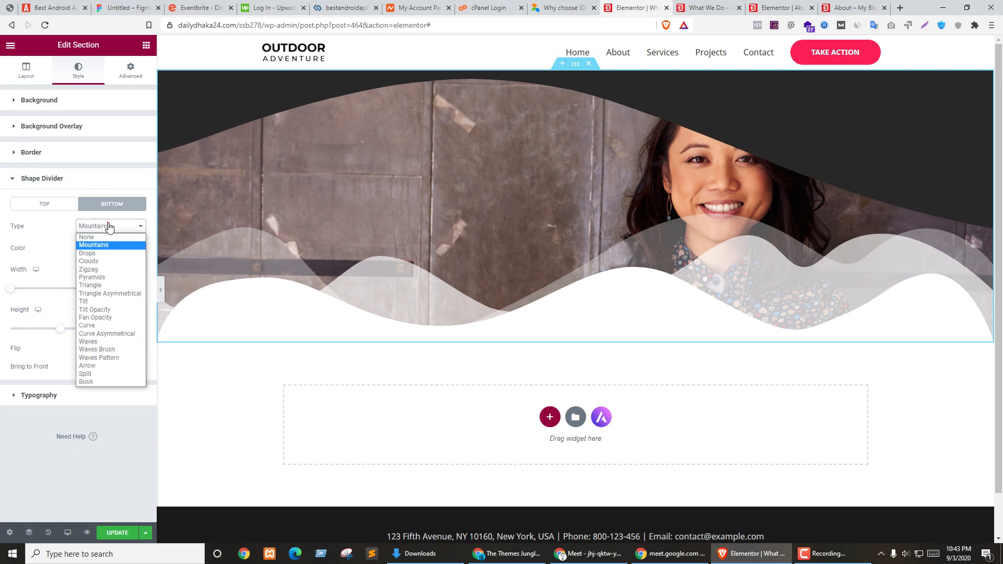
pyautogui.click(96, 237)
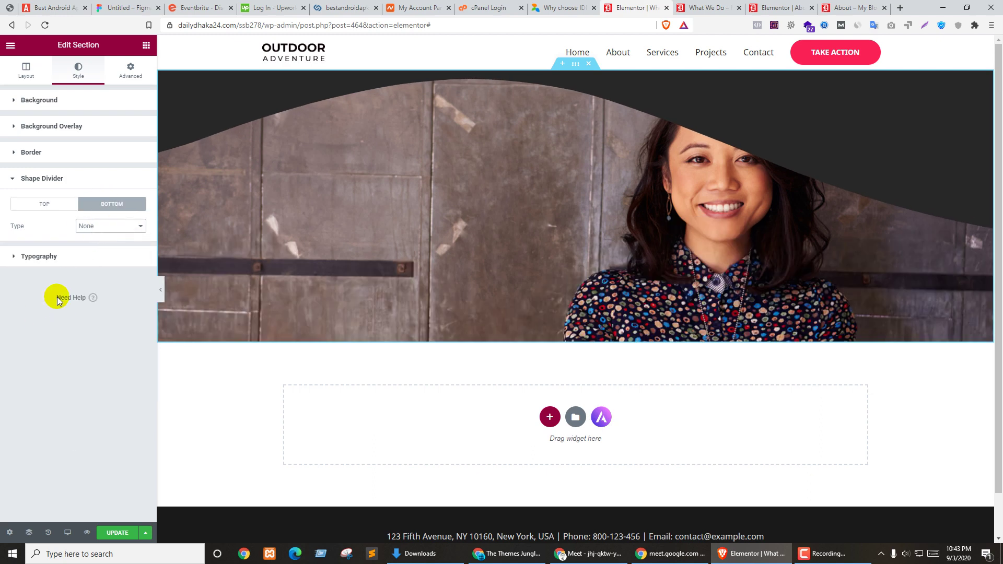
# Step: Set the top Waves divider's width to about 159 and its height to about 134
pyautogui.click(42, 207)
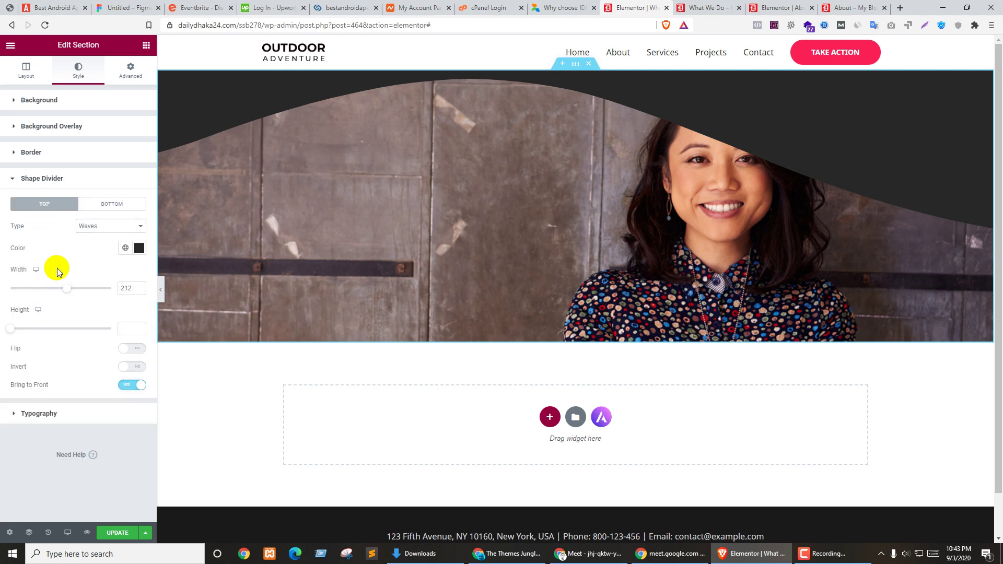
pyautogui.moveTo(67, 293); pyautogui.dragTo(39, 294)
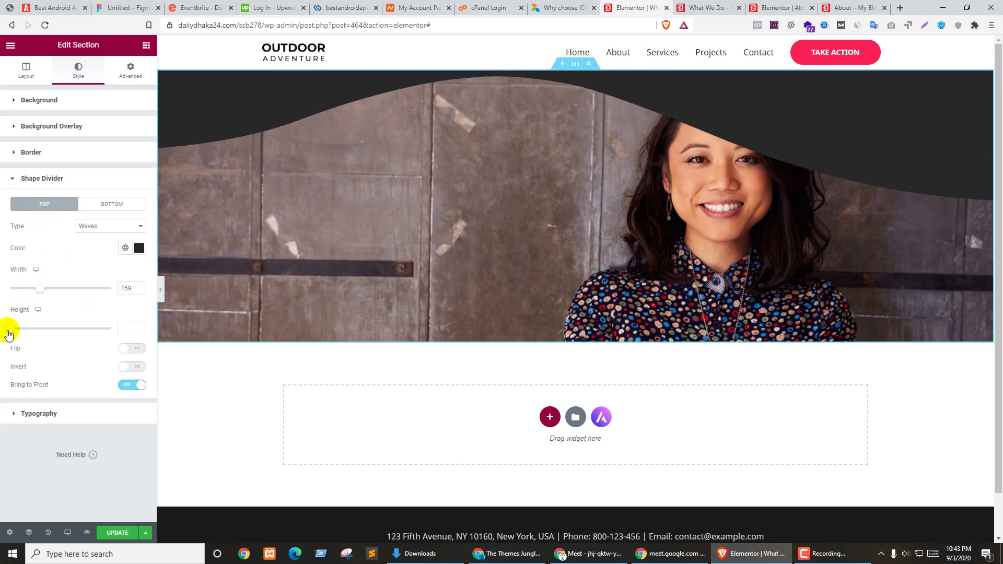
pyautogui.moveTo(8, 335); pyautogui.dragTo(37, 329)
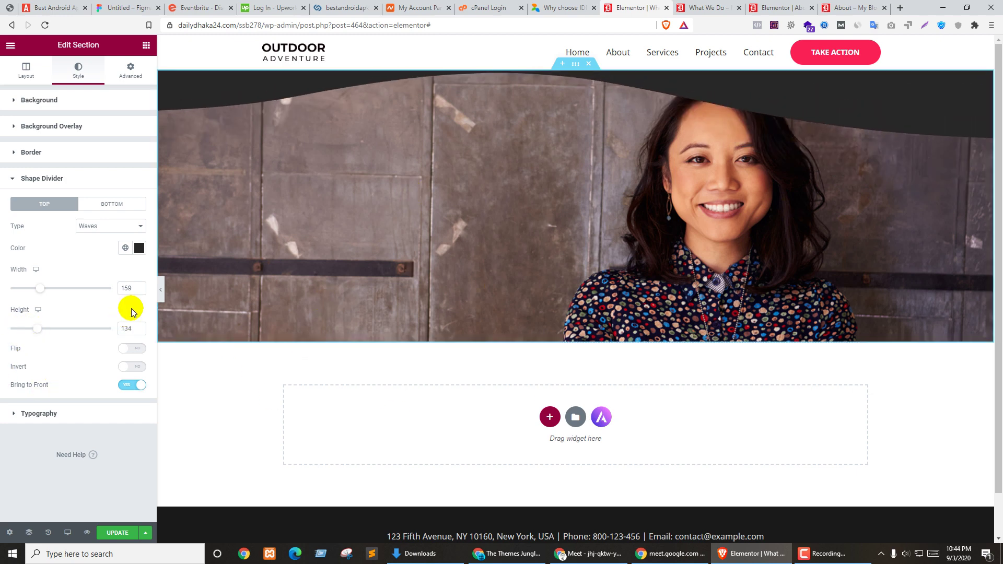
# Step: Remove the top shape divider from the header section by setting its type to None
pyautogui.click(99, 220)
pyautogui.click(89, 235)
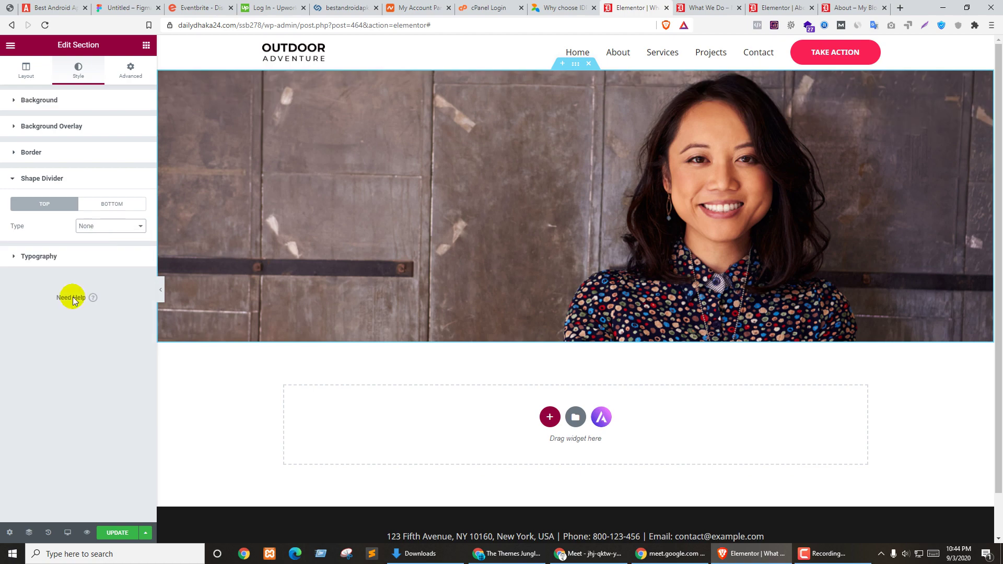
pyautogui.click(57, 363)
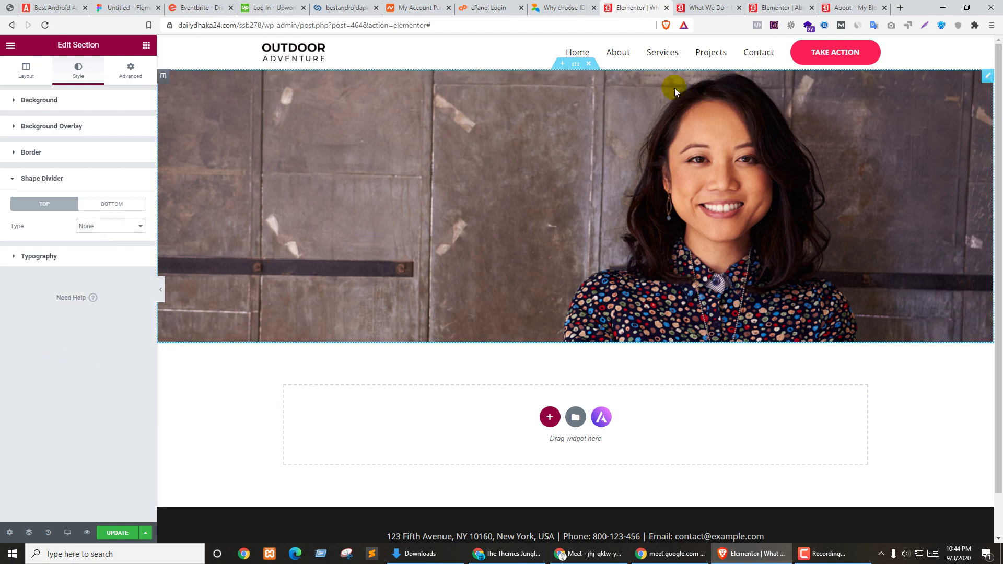
# Step: Compare the header section with the IDP reference page and save the page with its current changes
pyautogui.click(563, 8)
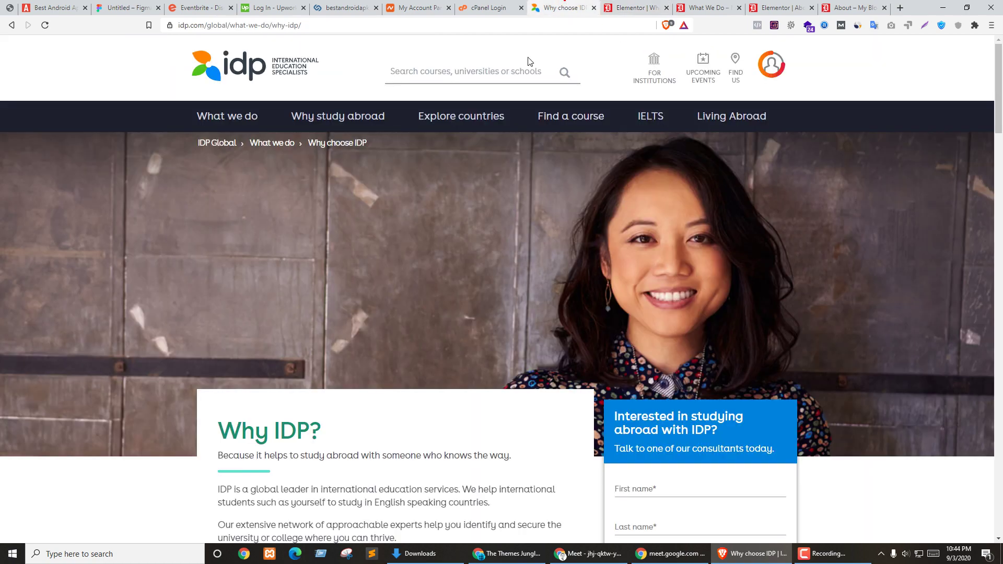
pyautogui.click(610, 6)
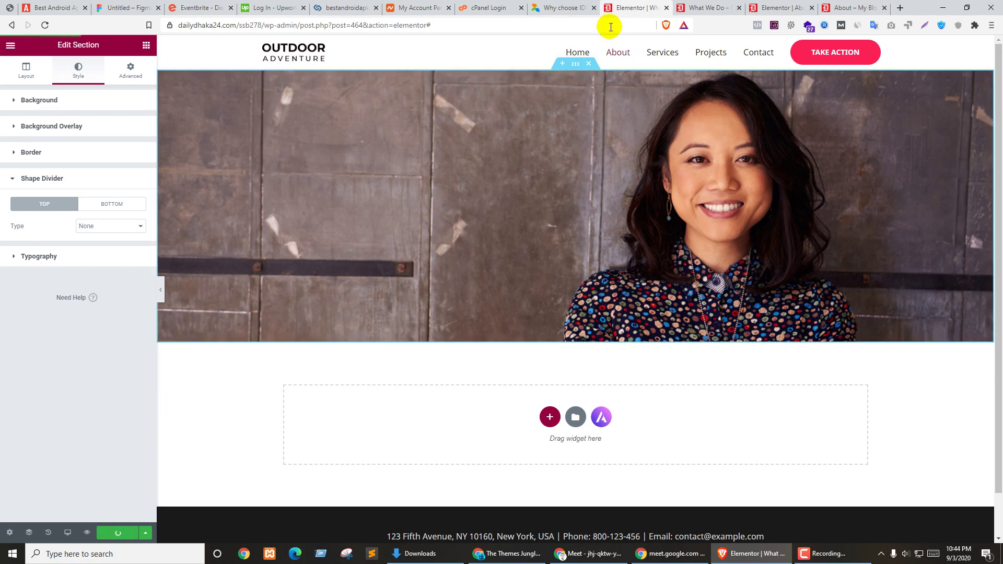
pyautogui.click(565, 7)
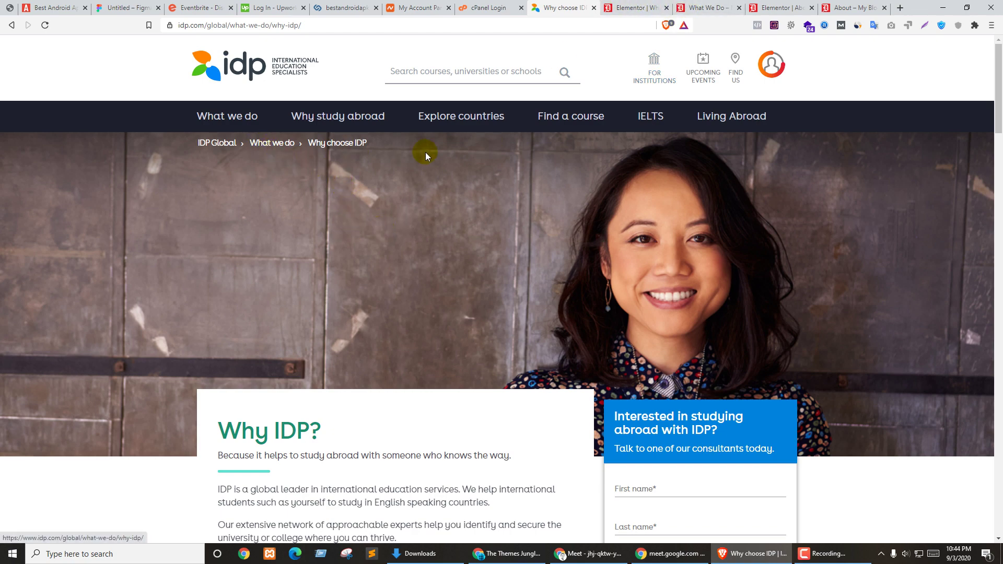
pyautogui.click(637, 8)
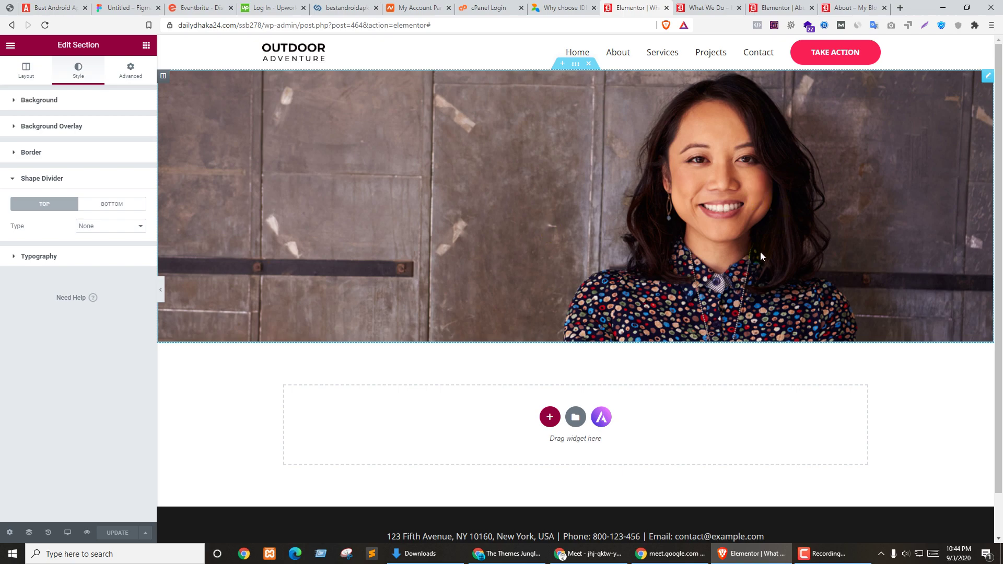
pyautogui.click(555, 376)
# Step: Examine the IDP reference page's "Why IDP?" content block and the enquiry form overlapping the header image
pyautogui.click(592, 5)
pyautogui.scroll(-5, 572, 318)
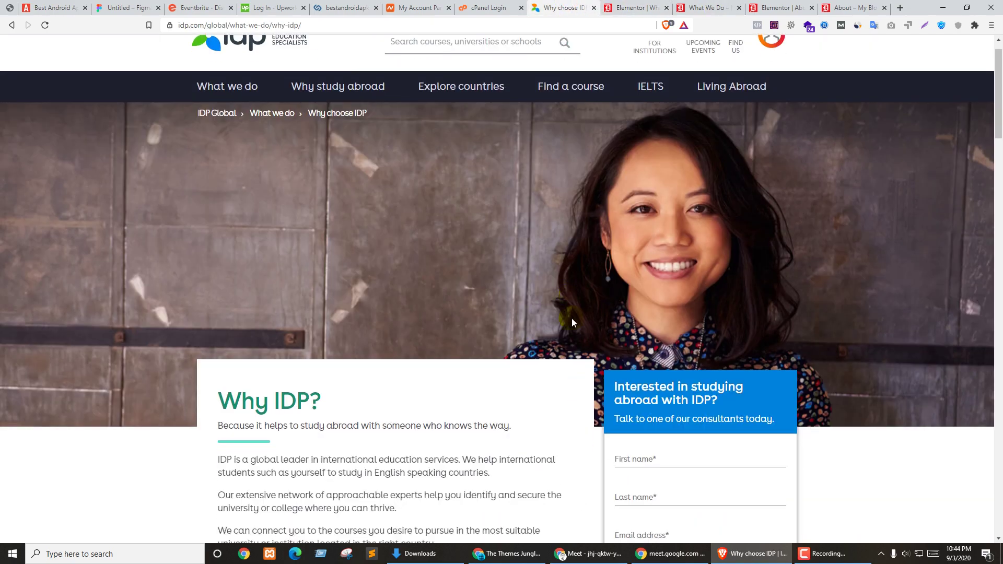
pyautogui.scroll(-6, 689, 313)
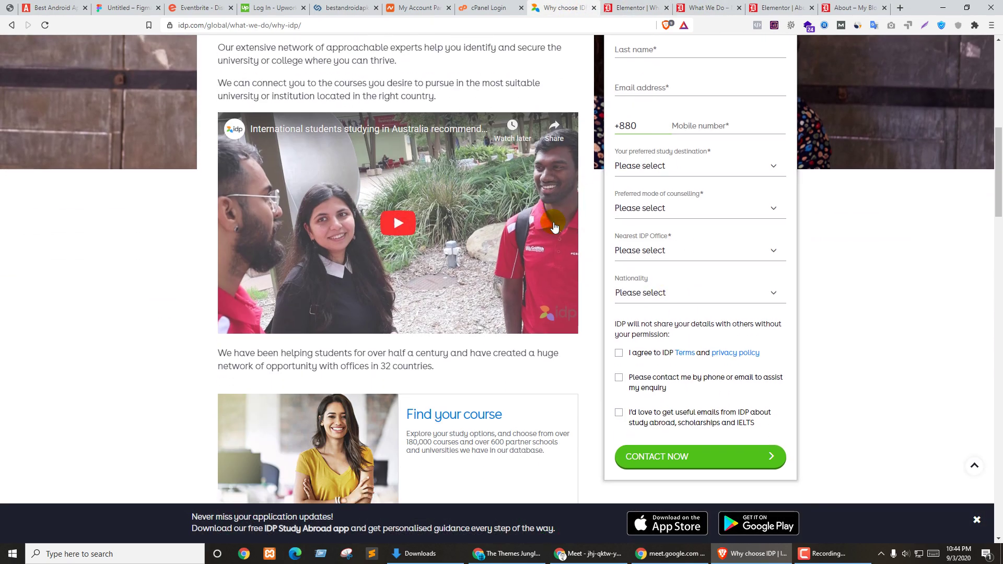
pyautogui.scroll(6, 554, 227)
pyautogui.scroll(5, 558, 221)
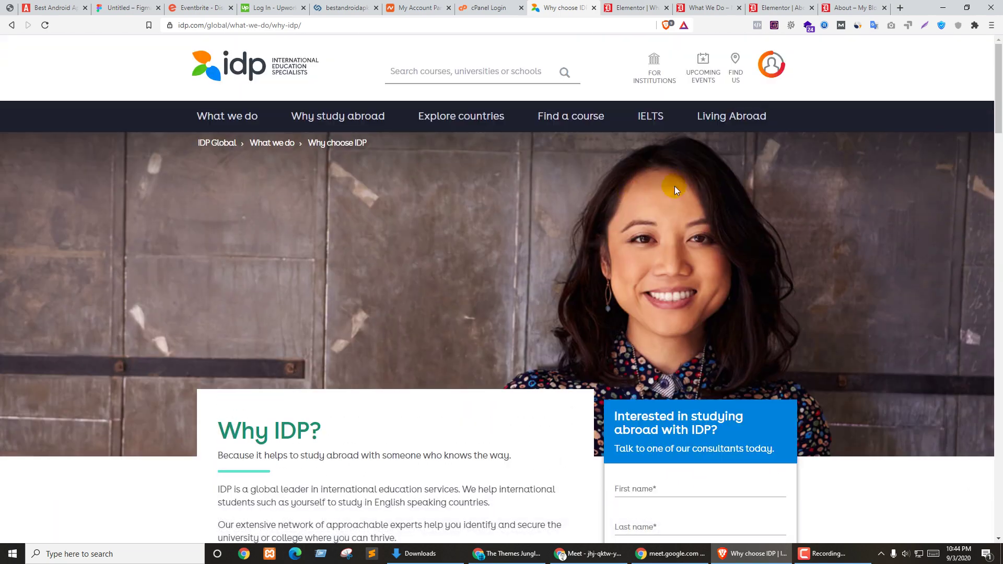
# Step: Examine how the IDP reference page's header image moves behind the content block and enquiry form while scrolling
pyautogui.scroll(-3, 747, 218)
pyautogui.scroll(3, 747, 218)
pyautogui.scroll(-3, 748, 219)
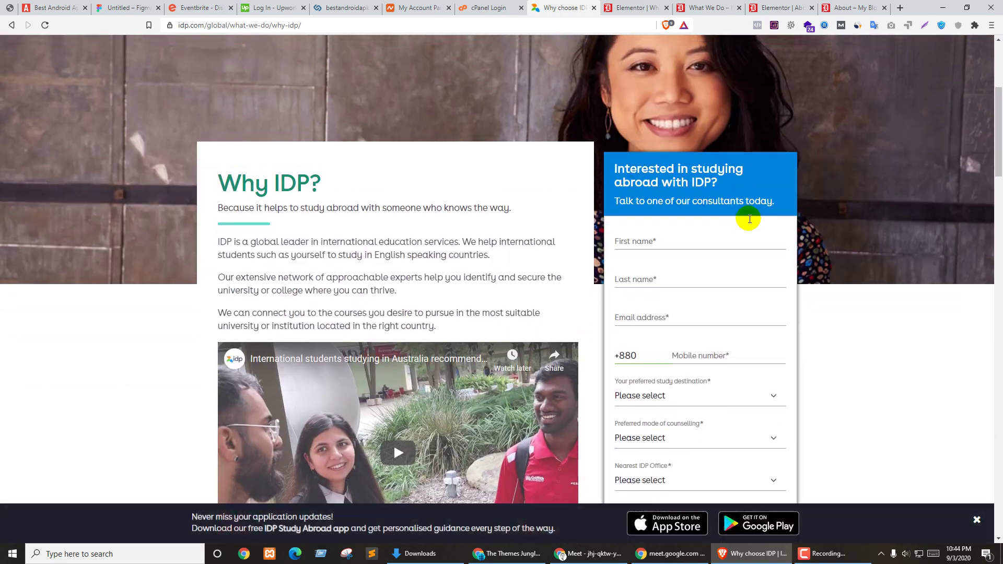
pyautogui.scroll(3, 749, 218)
pyautogui.scroll(-3, 750, 218)
pyautogui.scroll(3, 751, 218)
pyautogui.scroll(-3, 751, 218)
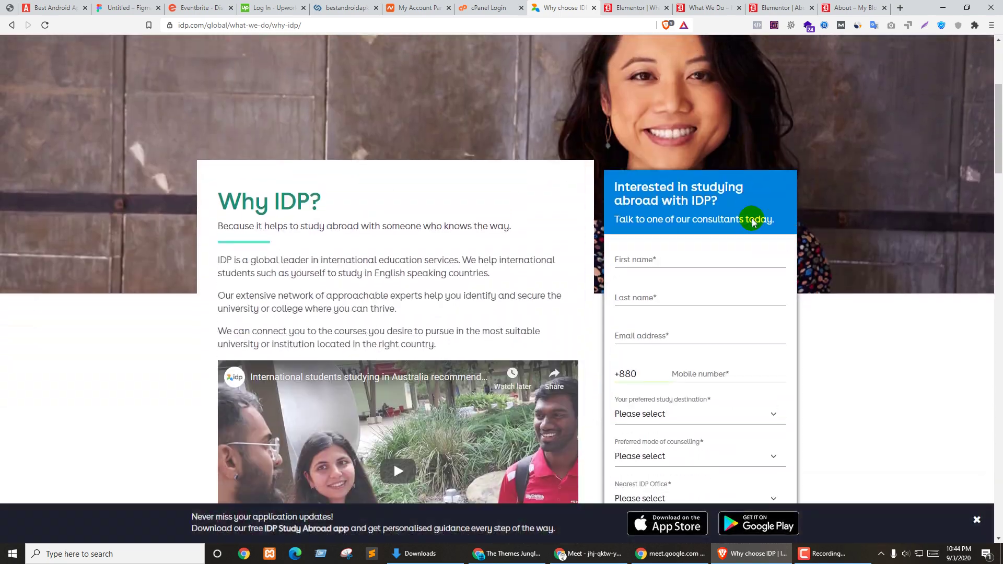
pyautogui.scroll(2, 752, 219)
pyautogui.scroll(-2, 753, 218)
pyautogui.scroll(3, 754, 219)
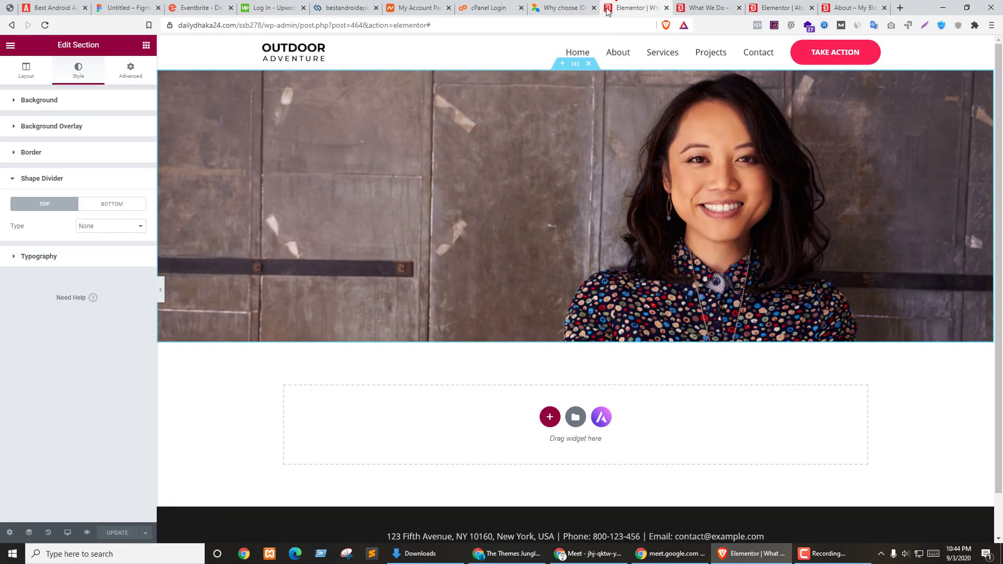
# Step: Return to the Elementor page, review the header image widget's content, style and advanced settings, and delete the widget
pyautogui.click(635, 8)
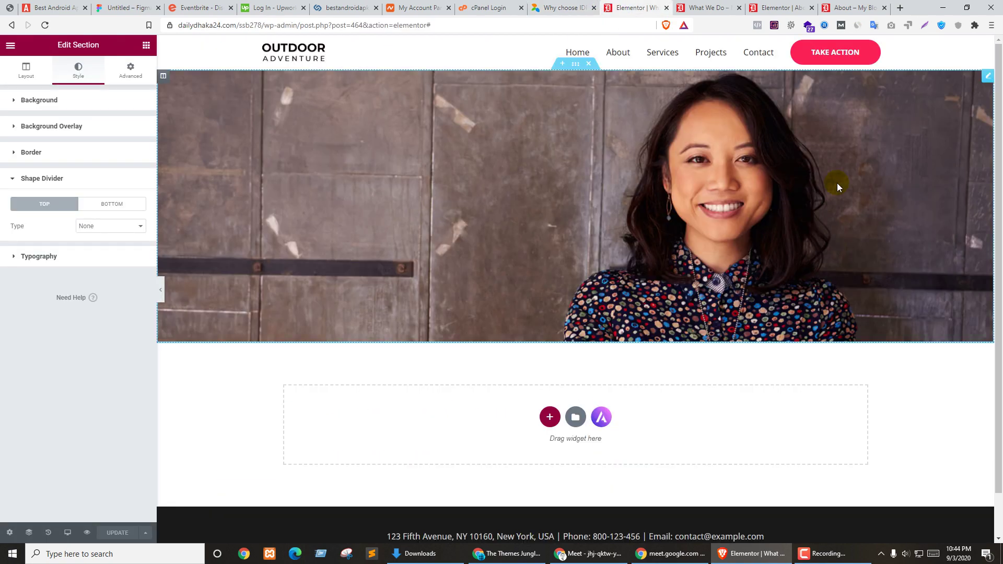
pyautogui.click(986, 79)
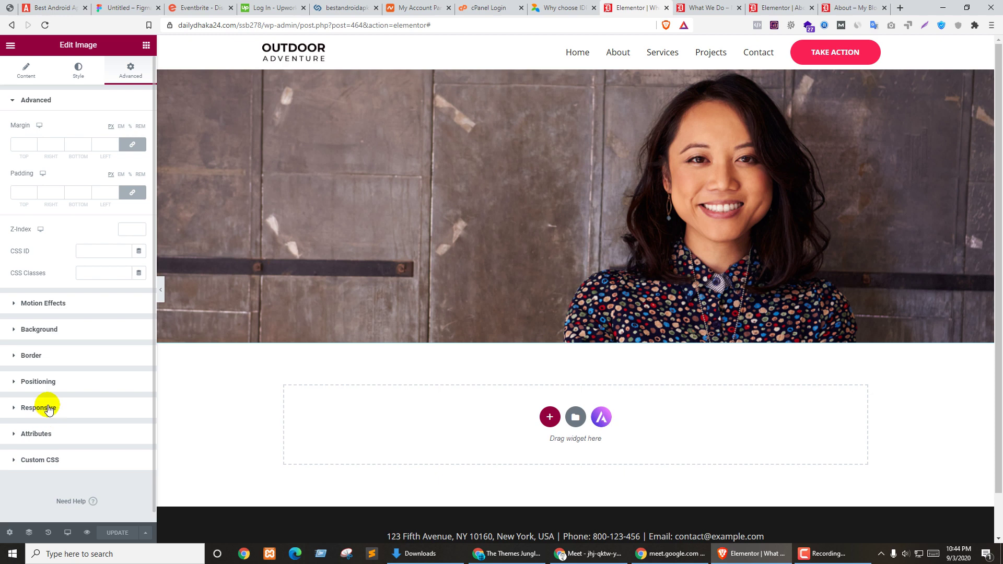
pyautogui.click(20, 73)
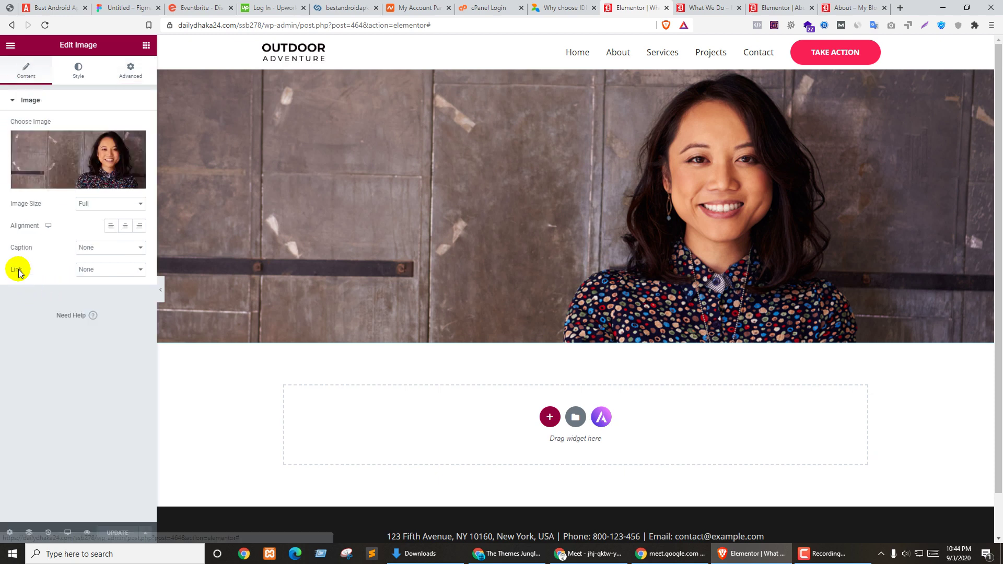
pyautogui.click(79, 72)
pyautogui.click(130, 68)
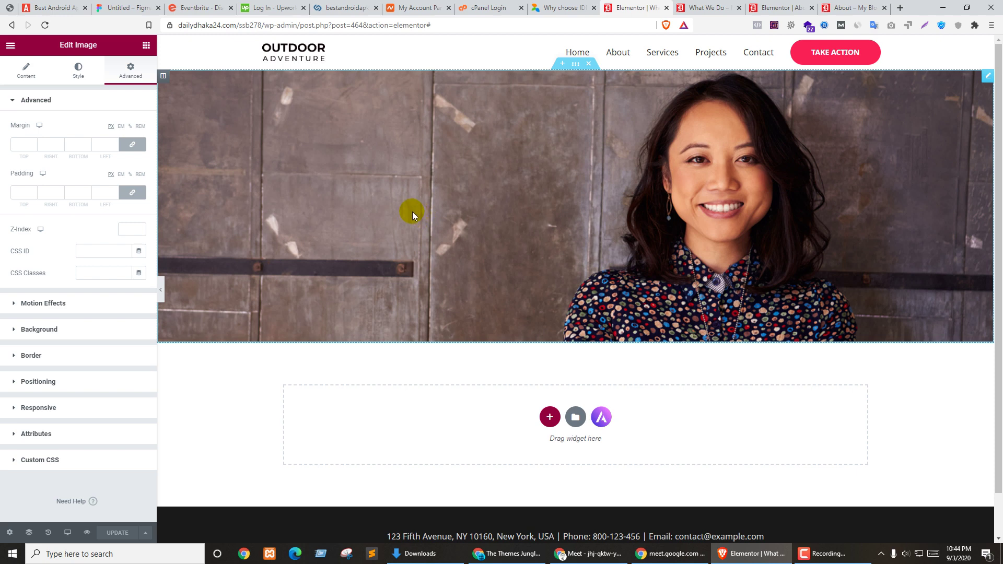
pyautogui.rightClick(988, 82)
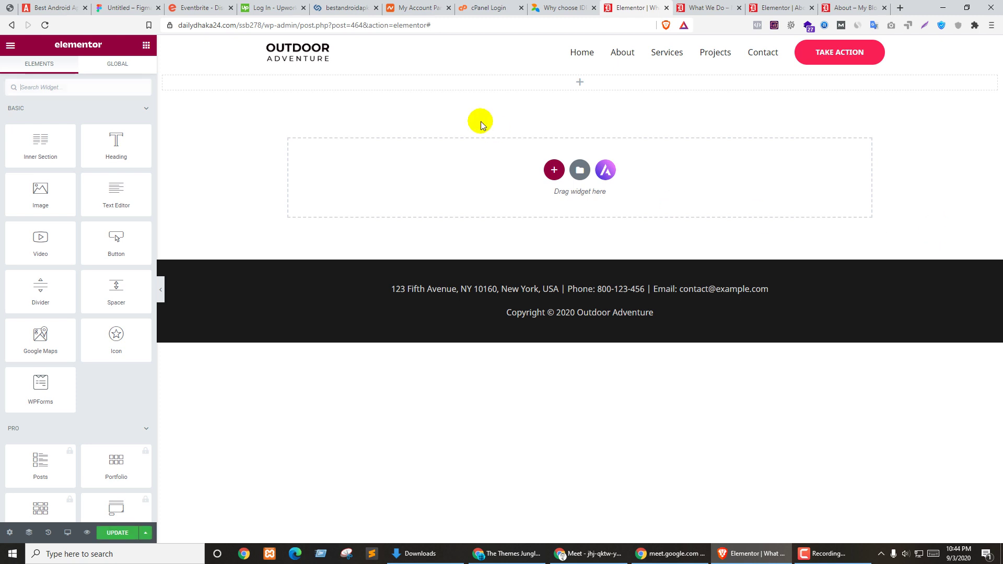
# Step: Open the emptied header section's style settings and set its background type to Classic
pyautogui.click(580, 65)
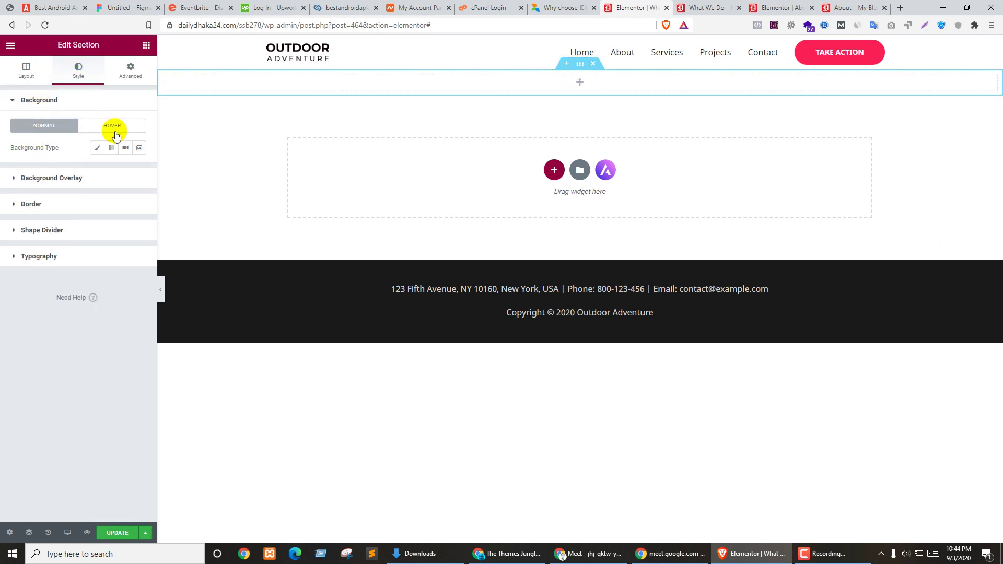
pyautogui.click(99, 151)
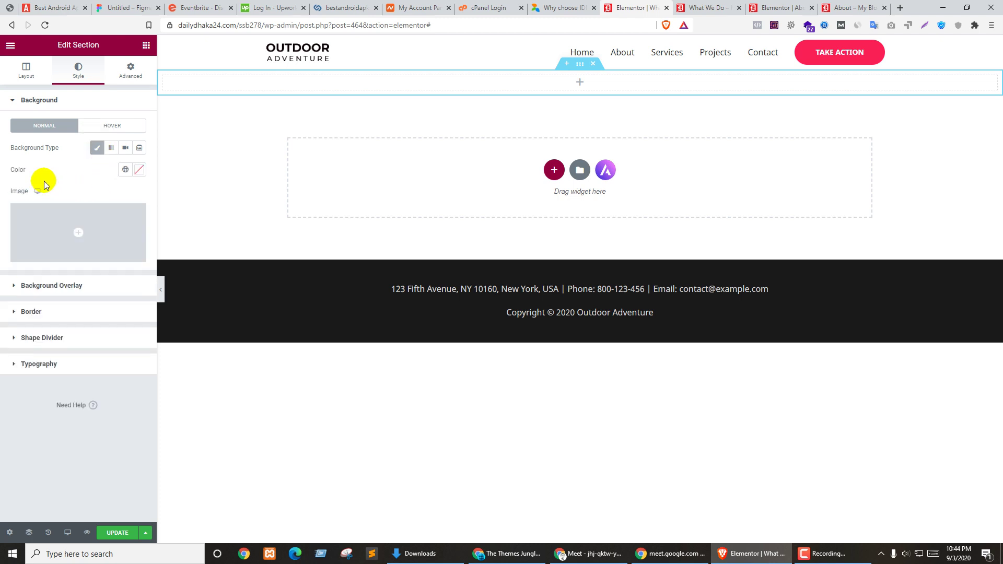
# Step: Try the red background colour #C52121 on the header section and clear it
pyautogui.click(140, 172)
pyautogui.click(118, 228)
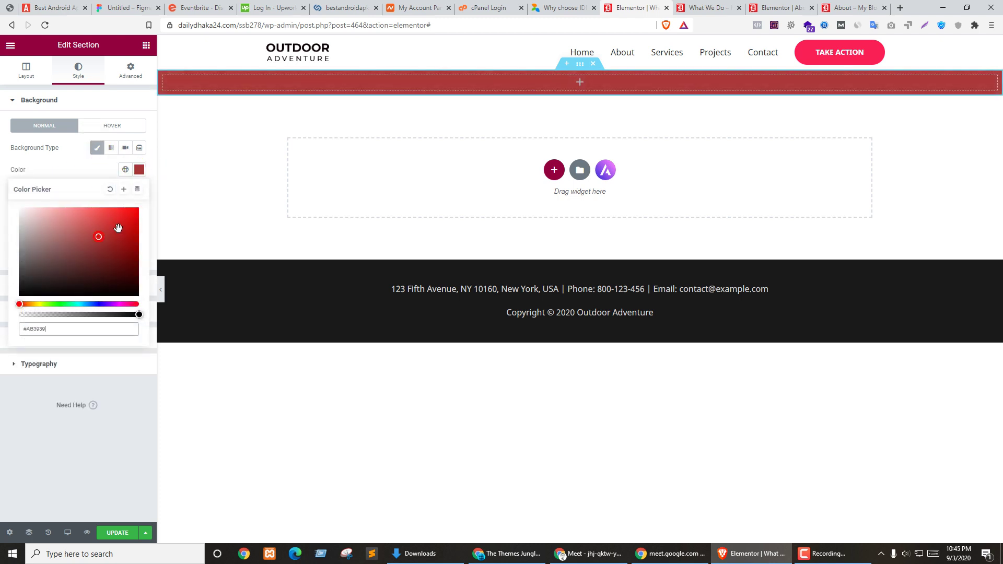
pyautogui.click(139, 173)
pyautogui.click(139, 172)
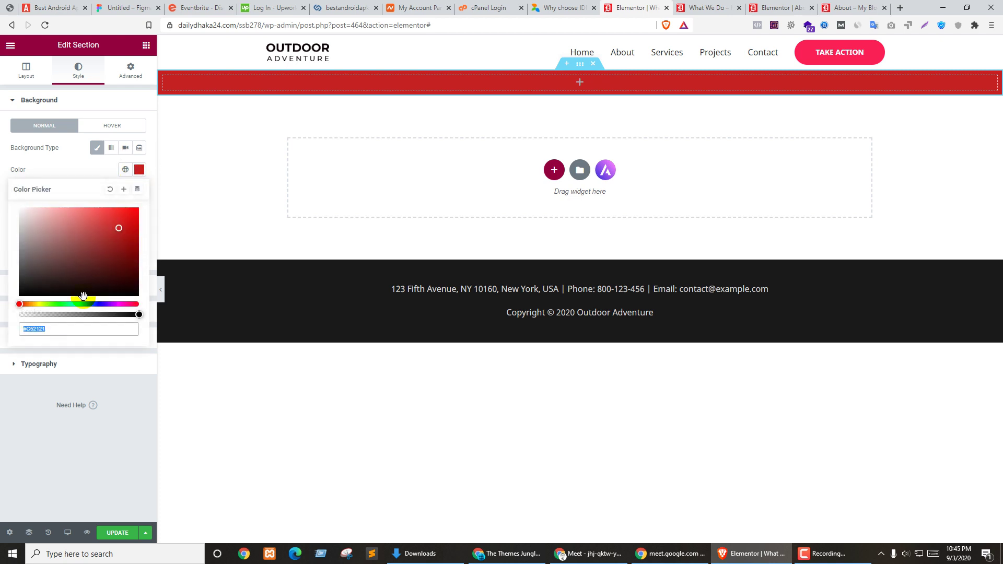
pyautogui.click(128, 171)
pyautogui.click(139, 169)
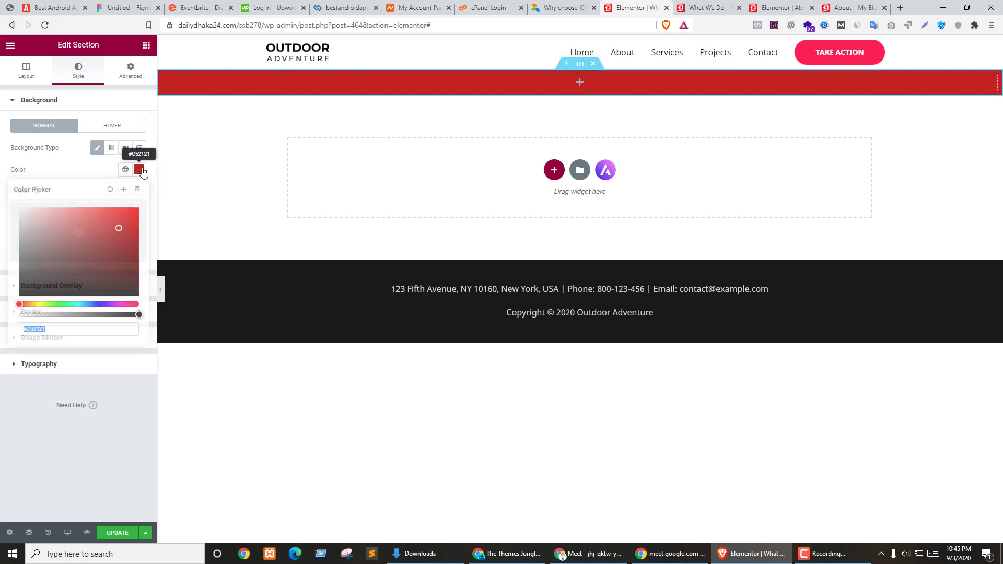
pyautogui.click(111, 190)
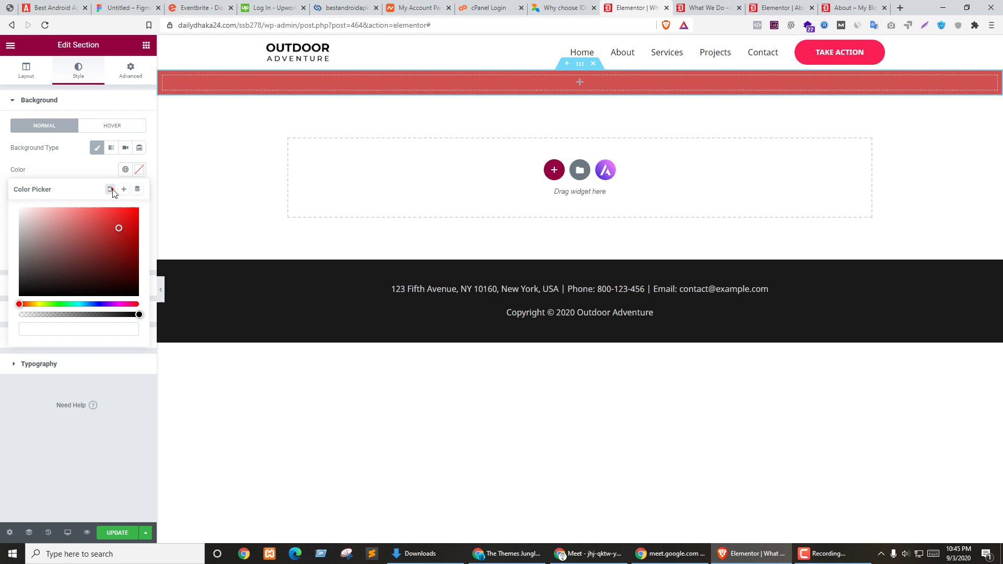
pyautogui.click(139, 170)
# Step: Insert the Why Choose IDP Header picture from the media library as the section's background image
pyautogui.click(74, 227)
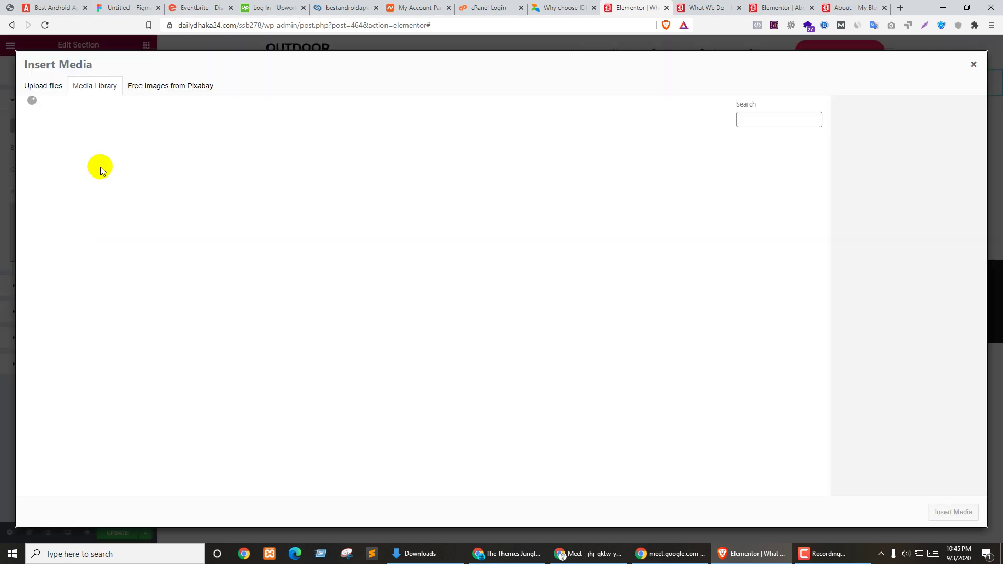
pyautogui.click(54, 180)
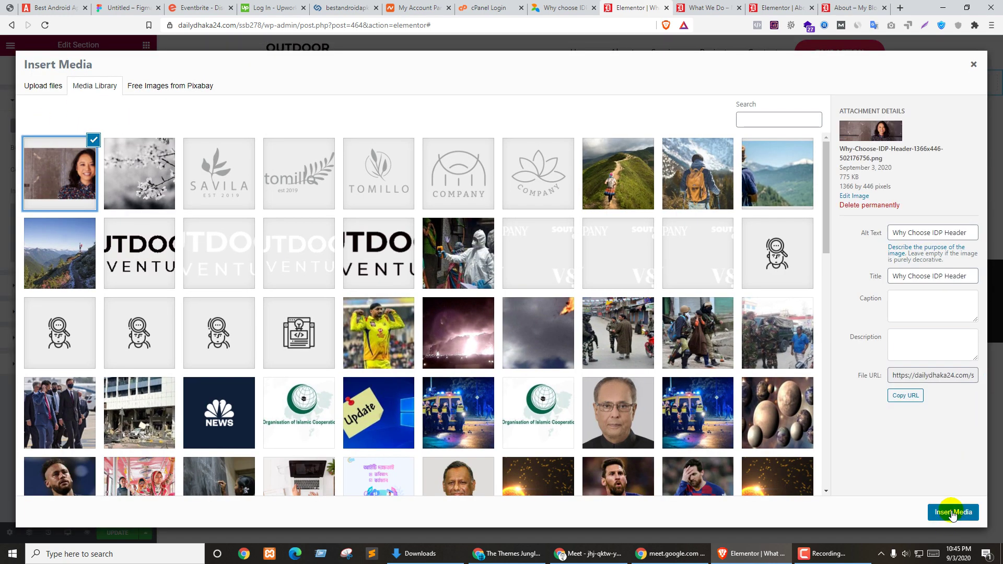
pyautogui.click(952, 513)
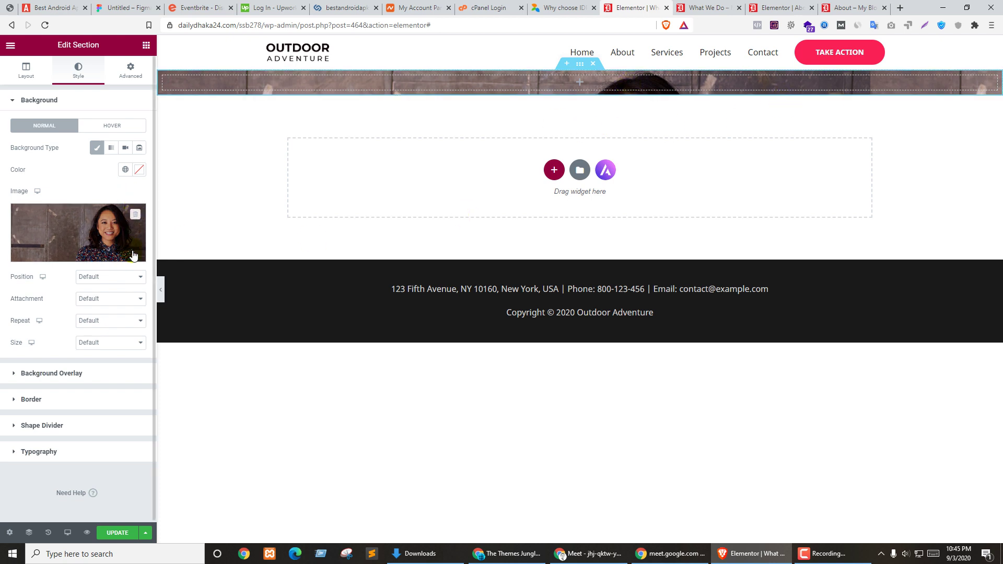
# Step: Try the Fit To Screen height on the header section and replace it with a minimum height of about 534 px
pyautogui.click(24, 68)
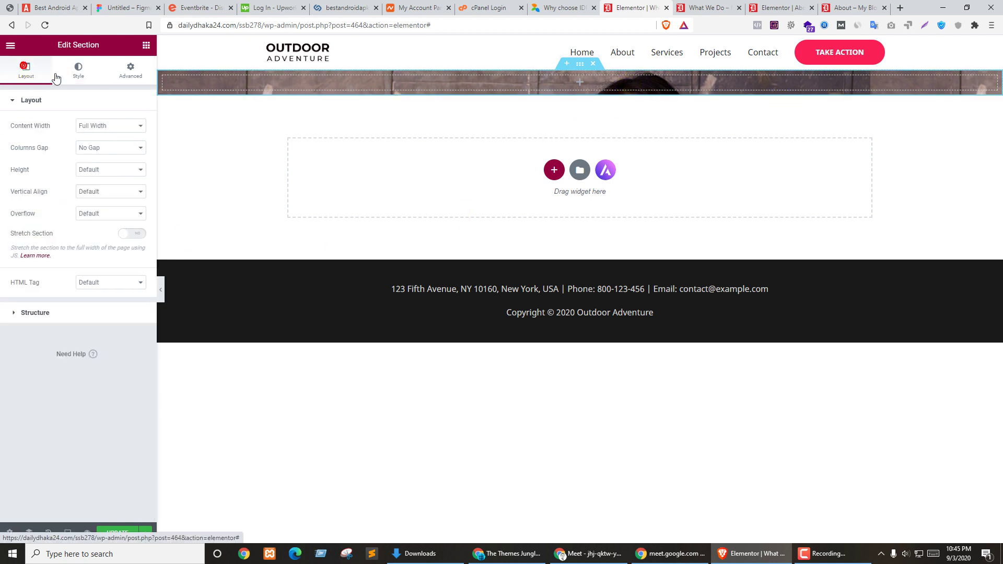
pyautogui.click(104, 169)
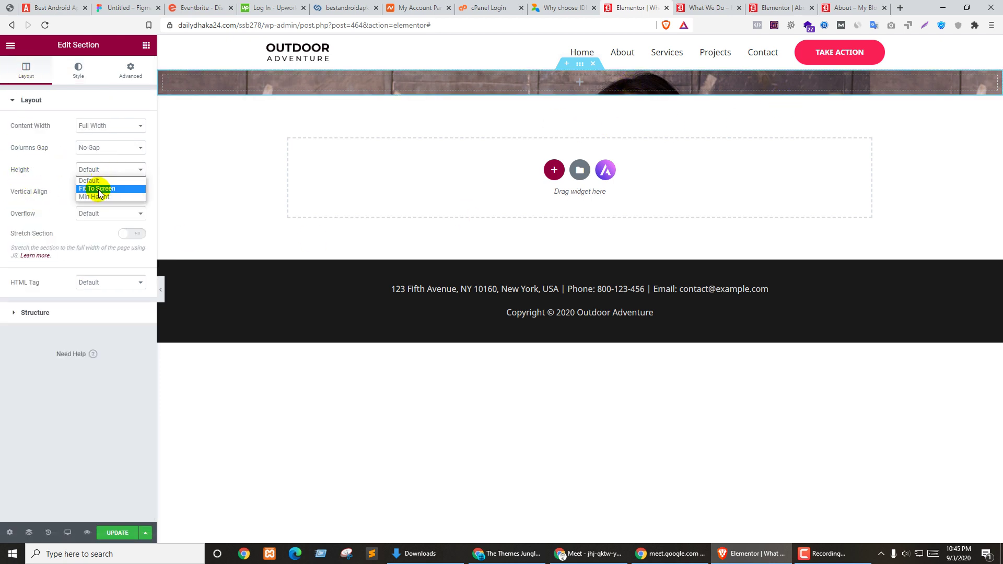
pyautogui.click(99, 190)
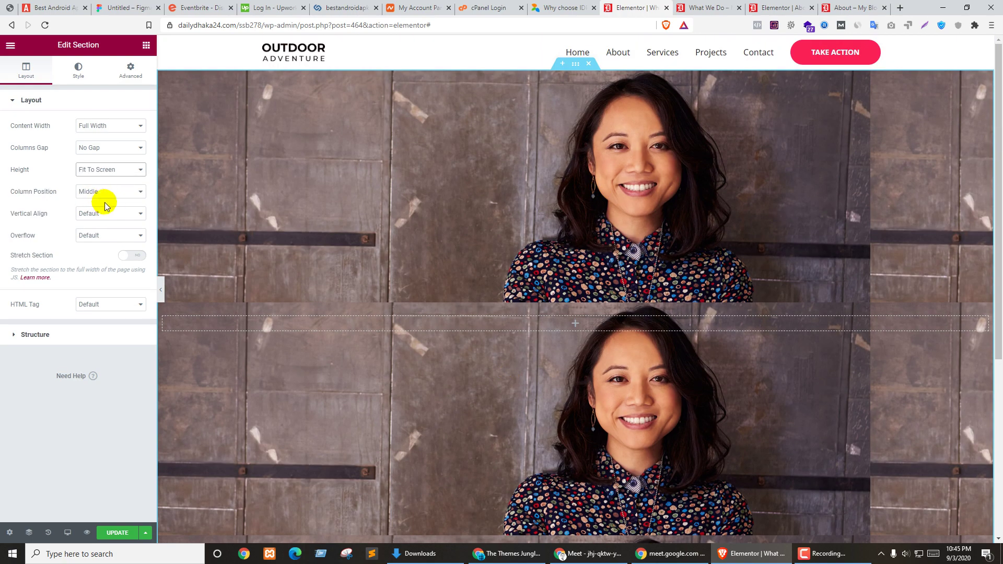
pyautogui.click(123, 168)
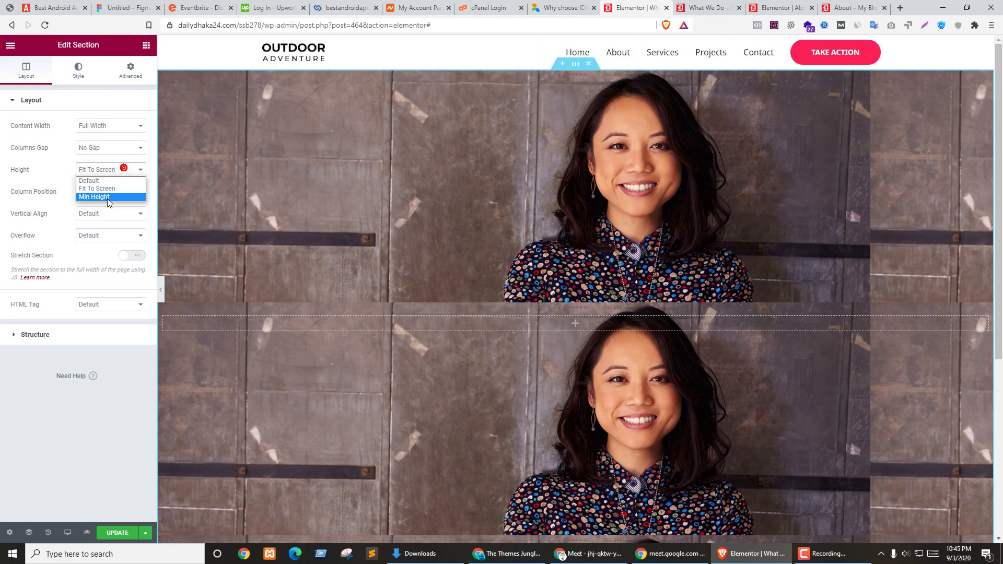
pyautogui.click(106, 199)
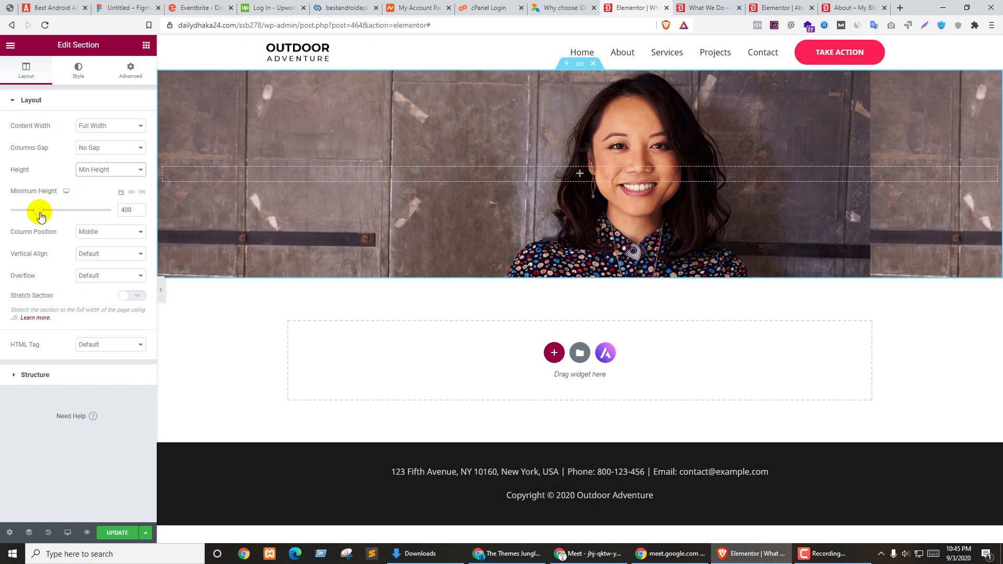
pyautogui.moveTo(38, 209)
pyautogui.mouseDown()
pyautogui.moveTo(56, 210)
pyautogui.moveTo(38, 213)
pyautogui.moveTo(50, 222)
pyautogui.mouseUp()
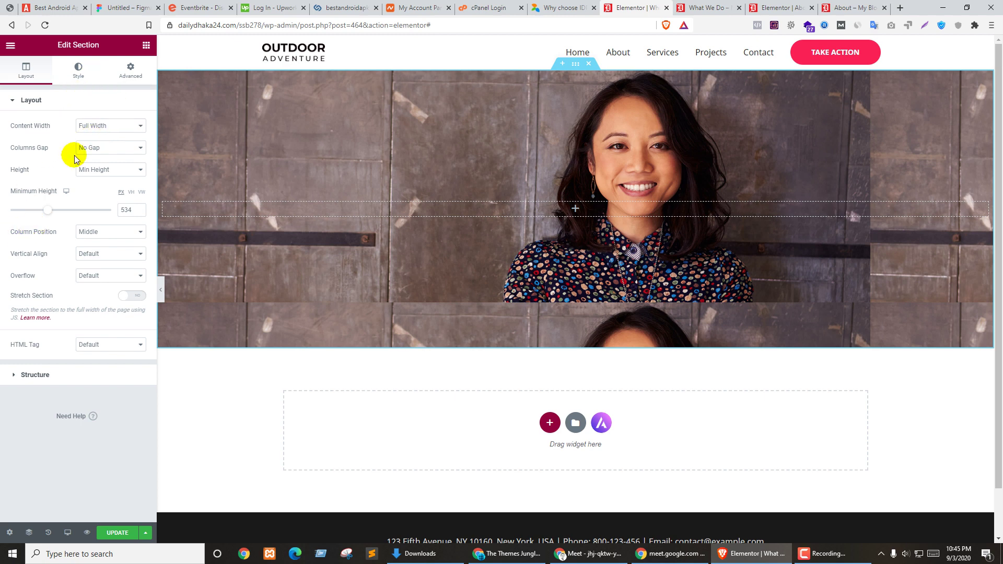
# Step: Set the section's background image to No-repeat, its size to Cover and its position to Center Center
pyautogui.click(82, 68)
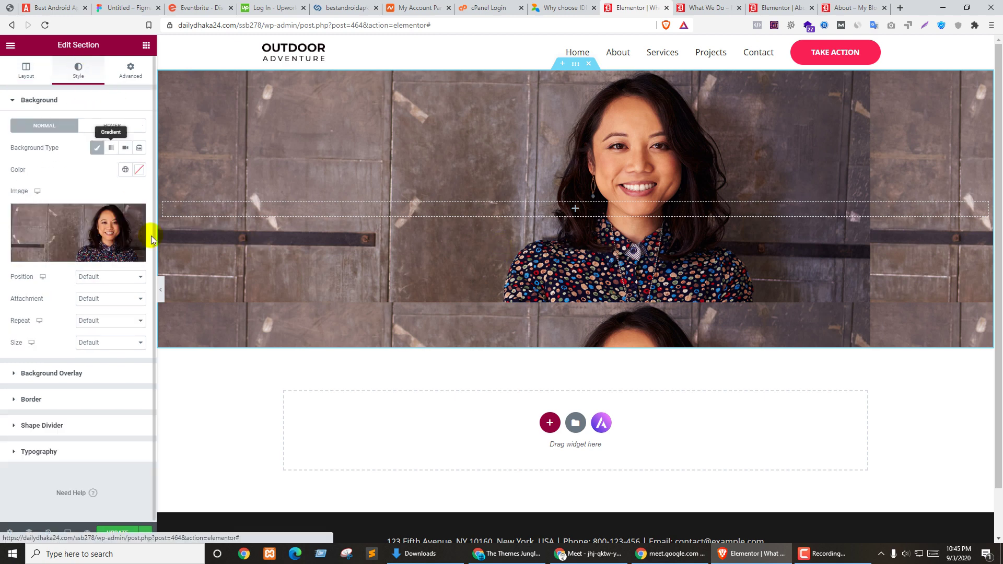
pyautogui.click(104, 299)
pyautogui.click(54, 303)
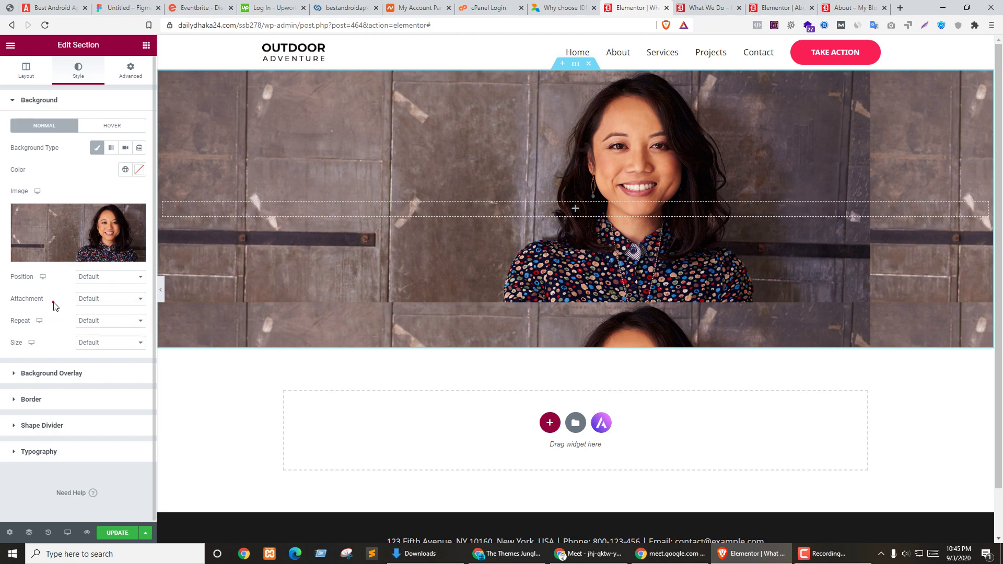
pyautogui.click(111, 322)
pyautogui.click(96, 343)
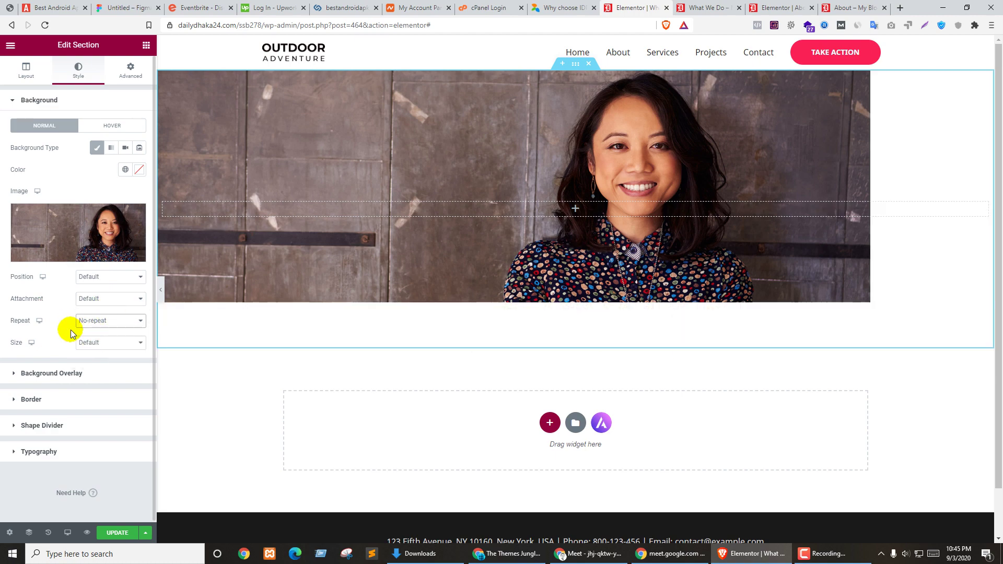
pyautogui.click(96, 344)
pyautogui.click(87, 374)
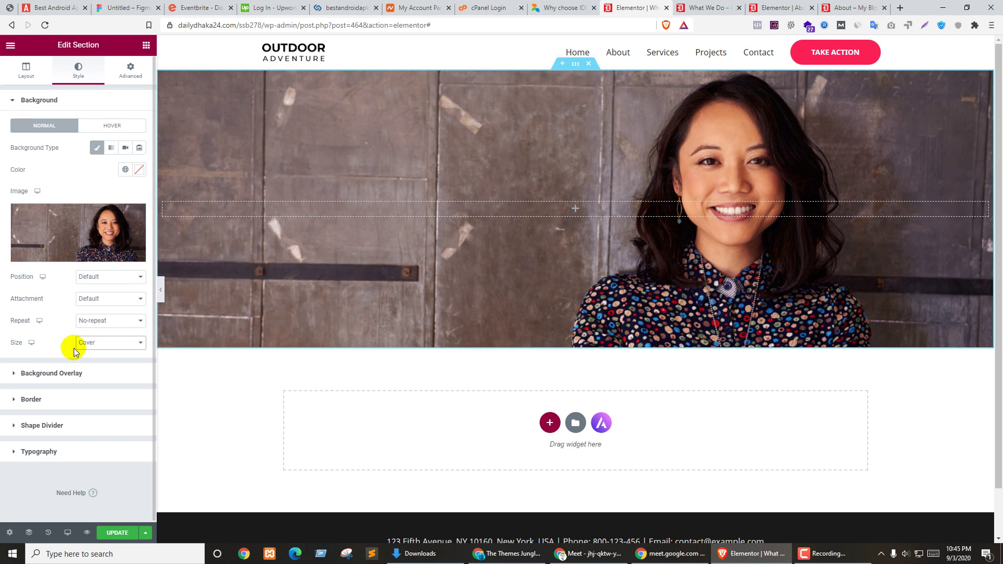
pyautogui.click(94, 281)
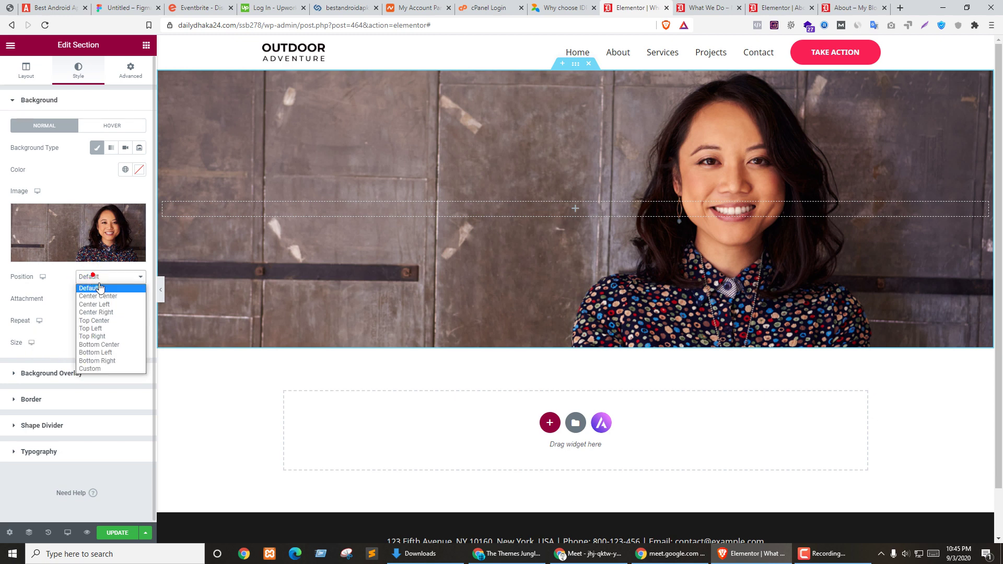
pyautogui.click(101, 294)
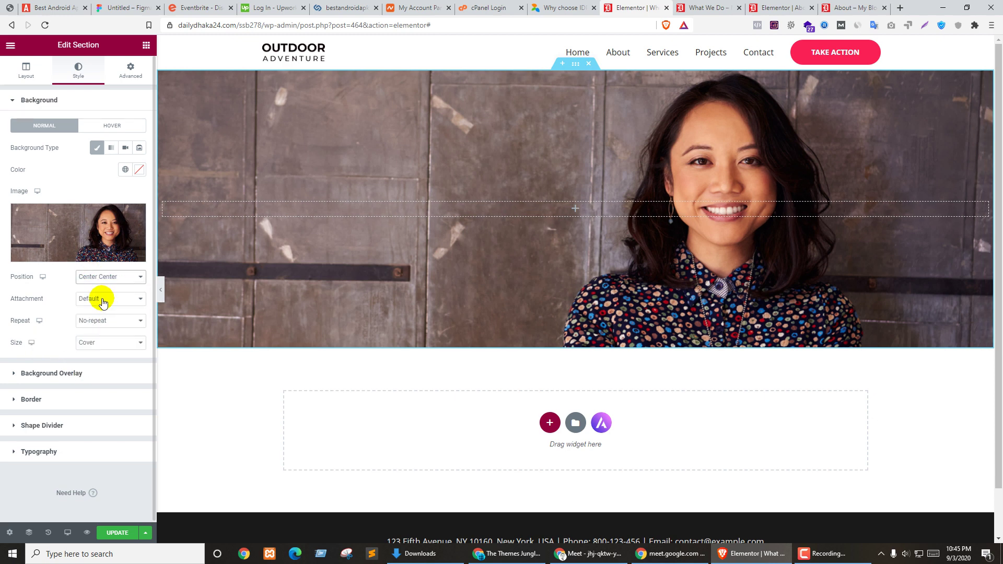
# Step: Try the Scroll attachment for the background image, switch it to Fixed and check the scrolling effect
pyautogui.click(102, 302)
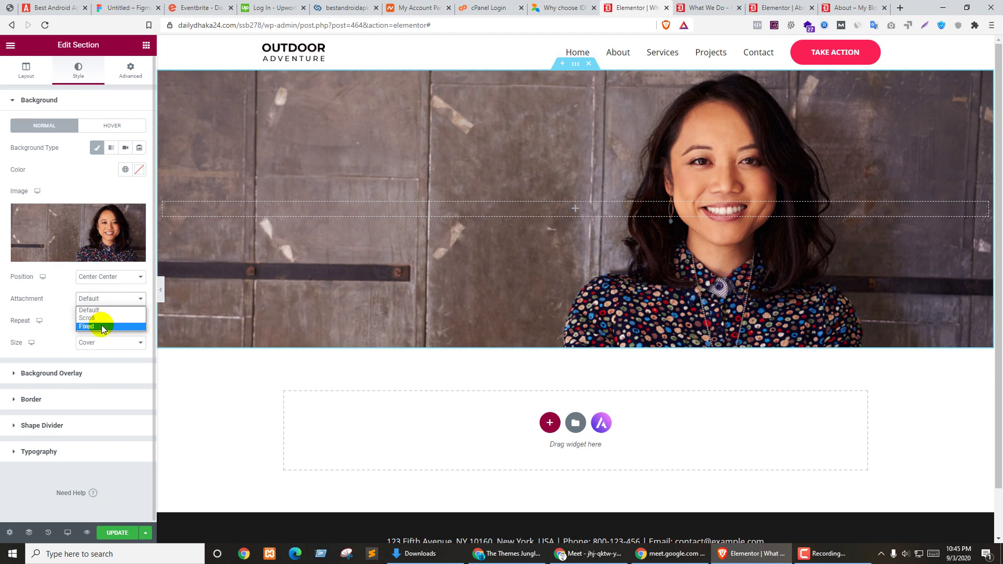
pyautogui.click(97, 319)
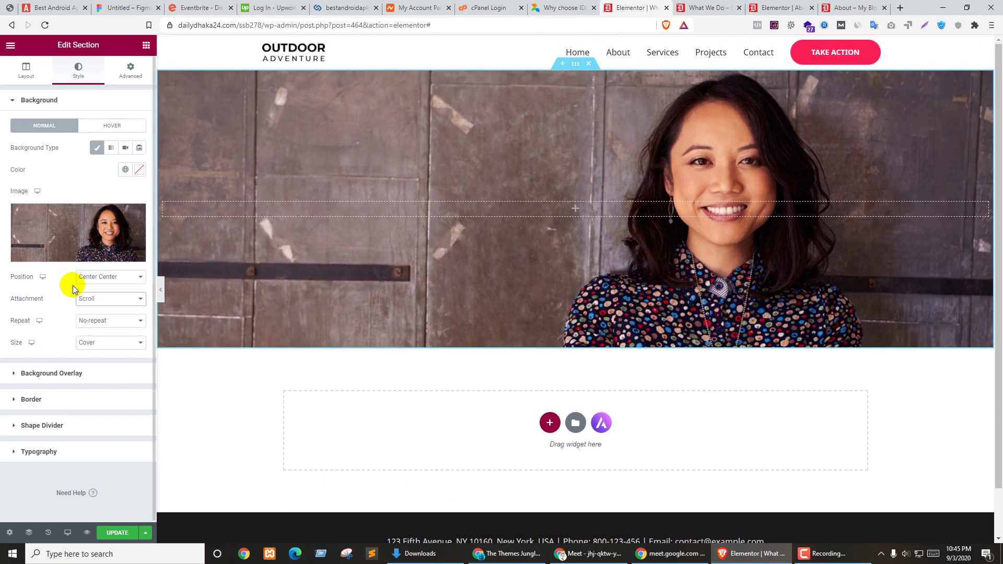
pyautogui.click(102, 301)
pyautogui.click(93, 327)
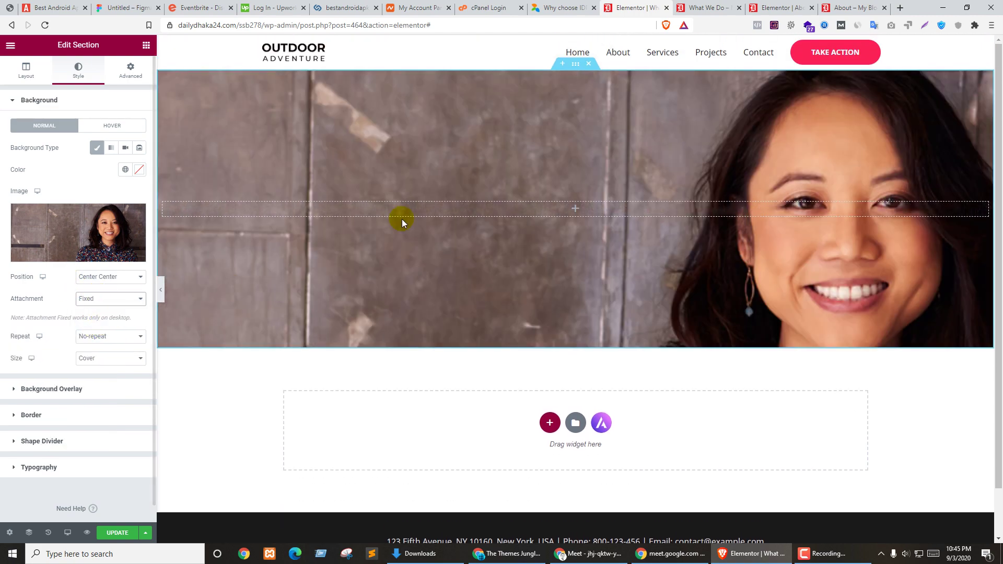
pyautogui.scroll(-1, 442, 202)
pyautogui.scroll(1, 411, 214)
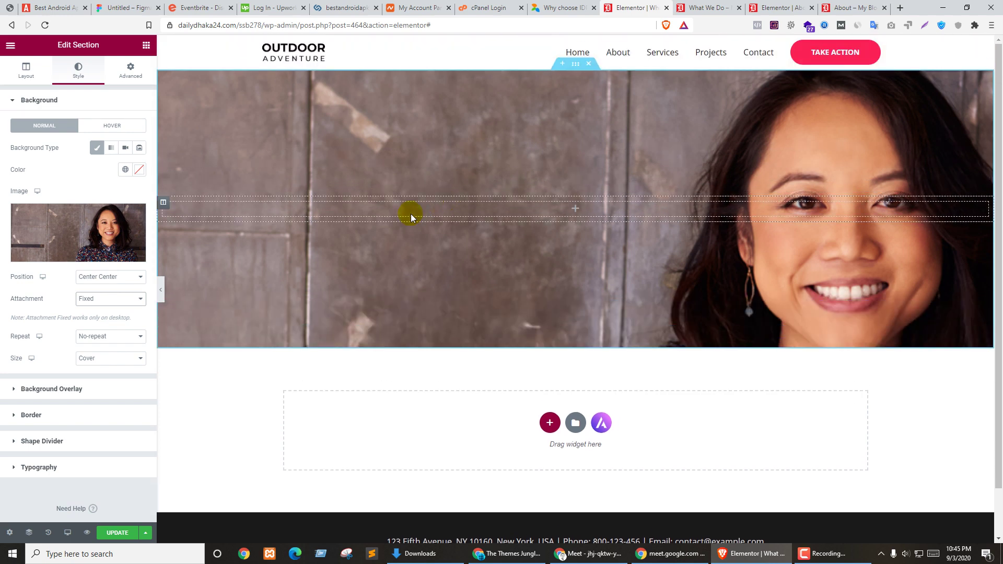
# Step: Try the Auto size for the fixed background image and change it to Contain
pyautogui.click(101, 359)
pyautogui.click(86, 377)
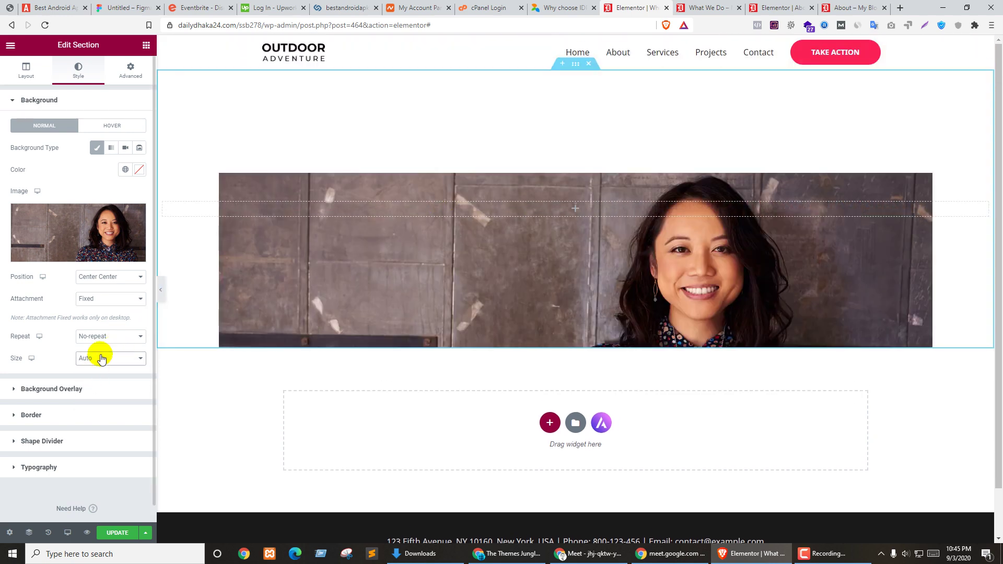
pyautogui.click(101, 359)
pyautogui.click(96, 395)
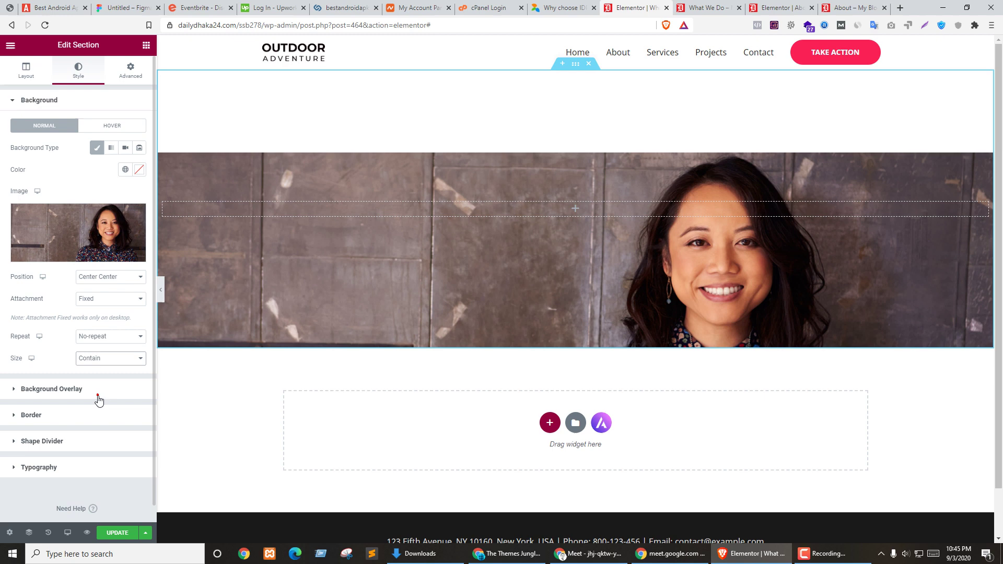
# Step: Try the Custom size for the section's background image with a width of 100%
pyautogui.click(109, 364)
pyautogui.click(88, 403)
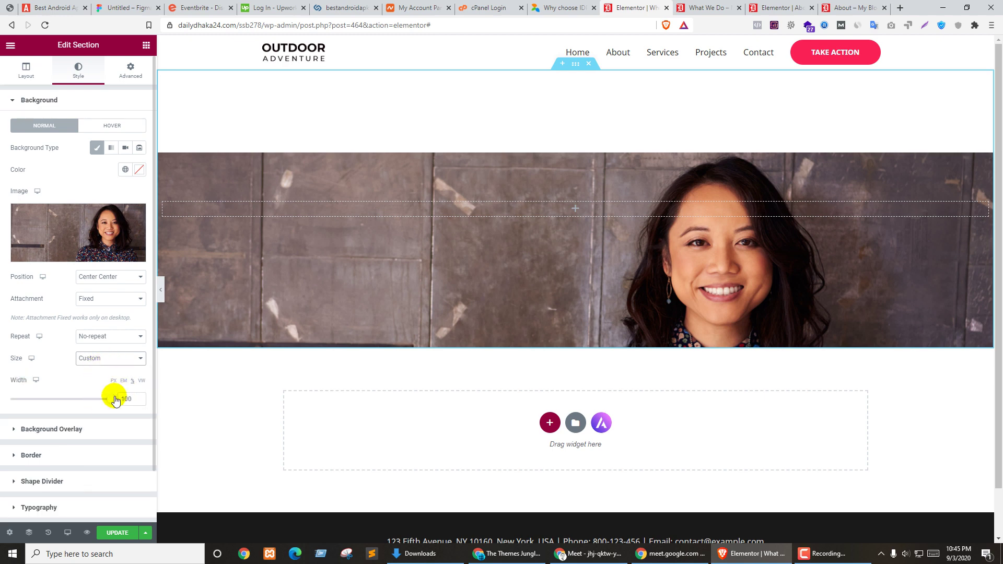
pyautogui.moveTo(113, 398); pyautogui.dragTo(134, 392)
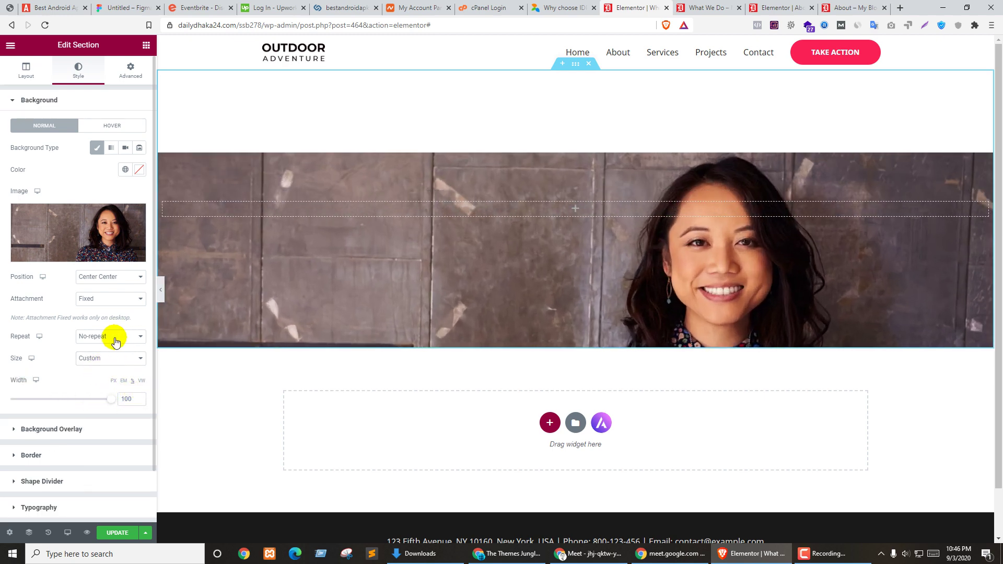
# Step: Set the background image's size to Cover and its attachment to Default
pyautogui.click(104, 358)
pyautogui.click(93, 387)
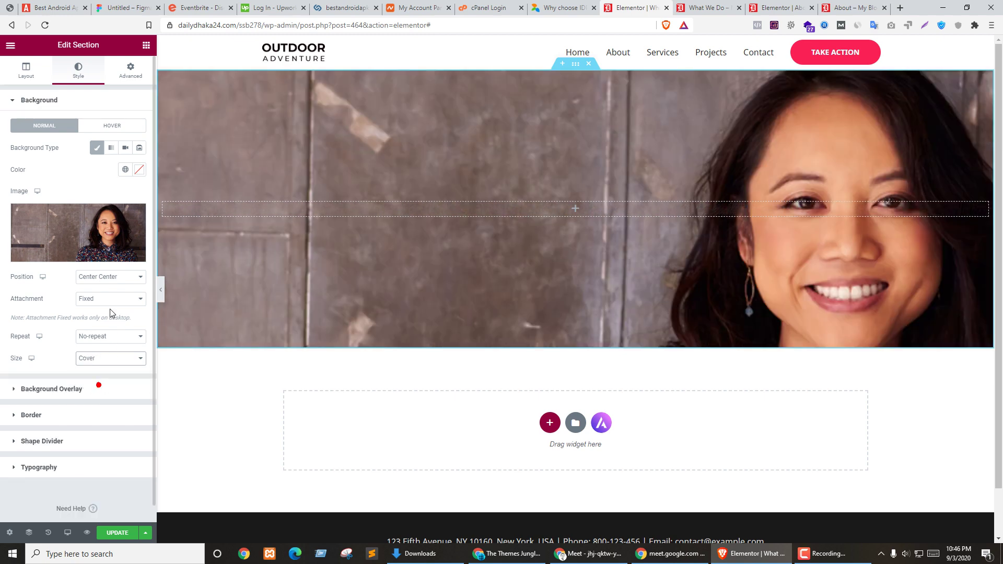
pyautogui.click(110, 298)
pyautogui.click(97, 309)
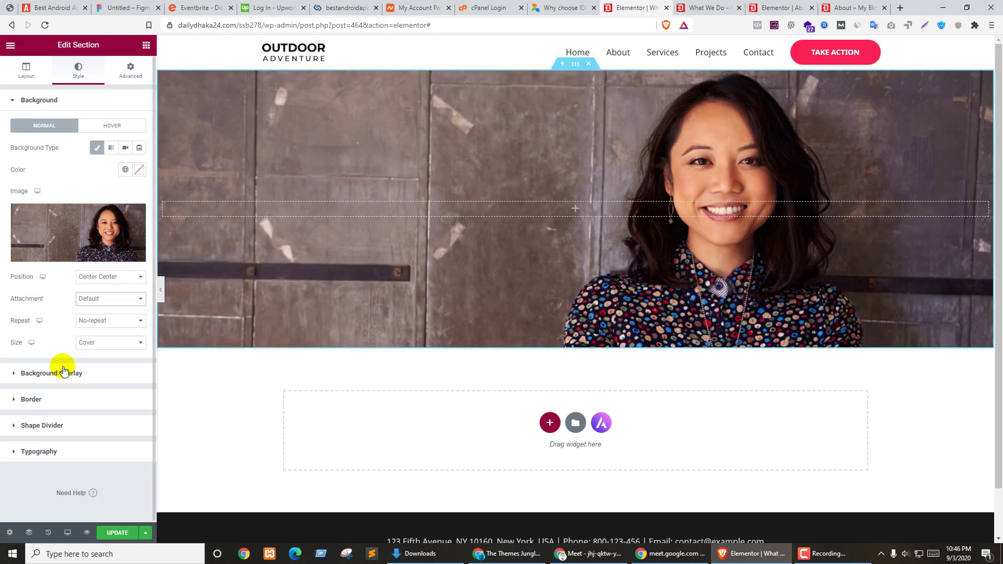
# Step: Open the section's layout settings and review the HTML tag and structure options
pyautogui.click(22, 73)
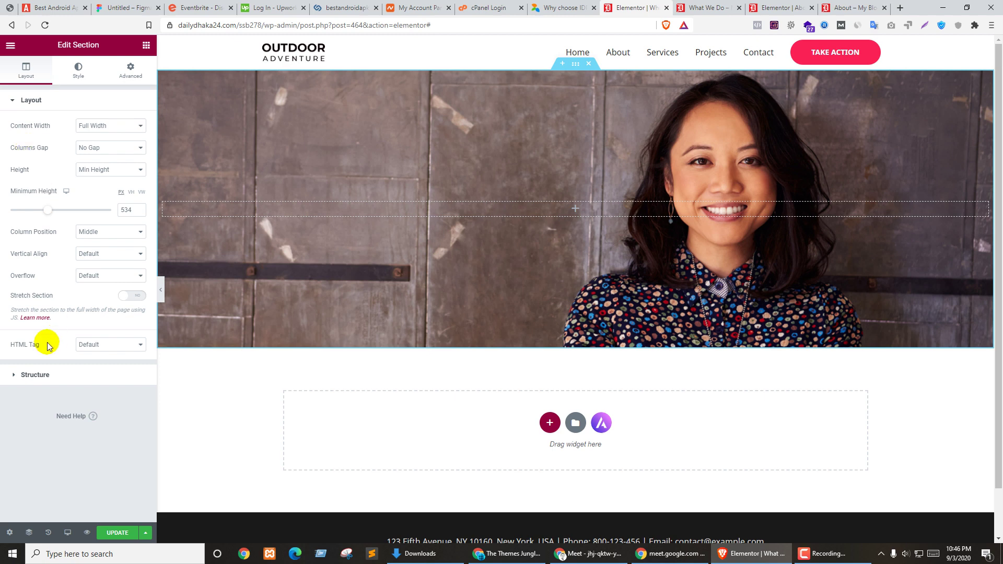
pyautogui.click(103, 344)
pyautogui.click(96, 351)
pyautogui.click(53, 375)
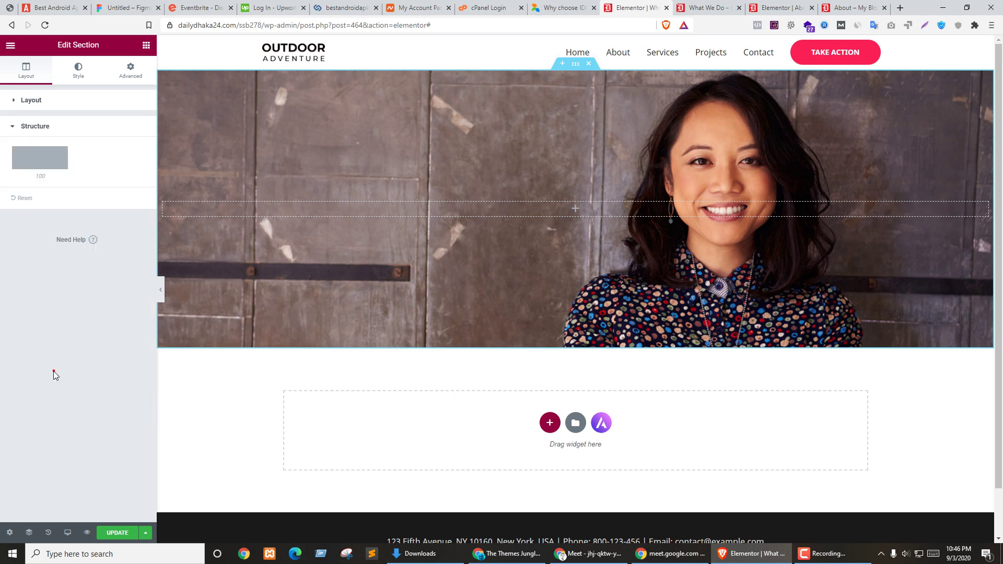
pyautogui.click(29, 100)
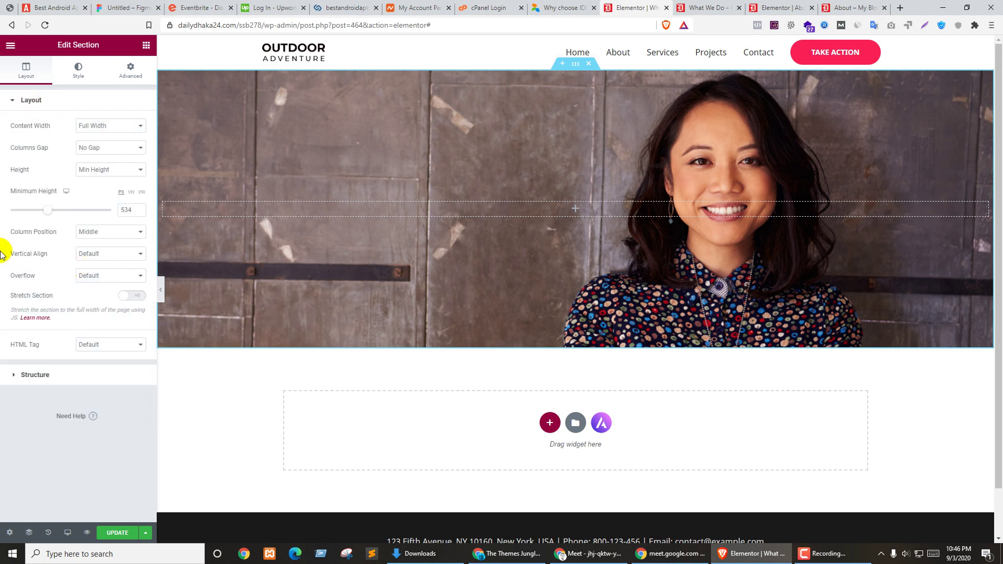
# Step: Try the Top column position for the section and return it to Middle
pyautogui.click(101, 232)
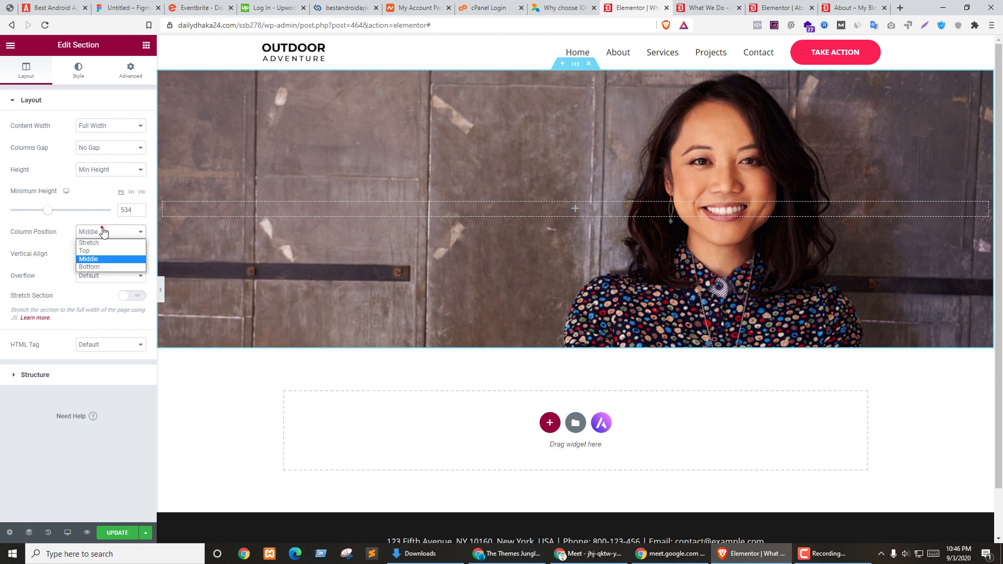
pyautogui.click(93, 251)
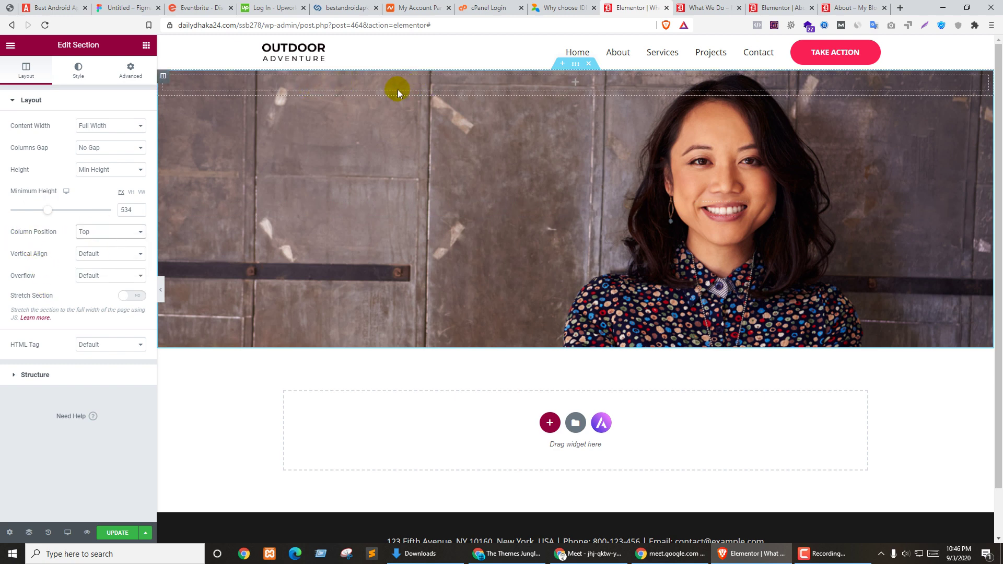
pyautogui.click(103, 233)
pyautogui.click(92, 259)
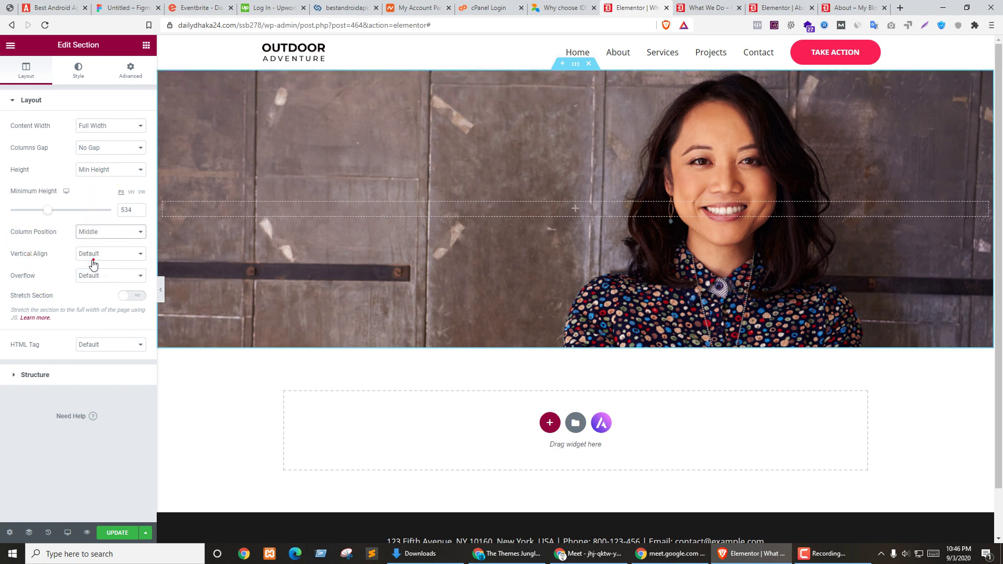
# Step: Set the section's minimum height to 550 px and its columns gap to Default
pyautogui.click(90, 256)
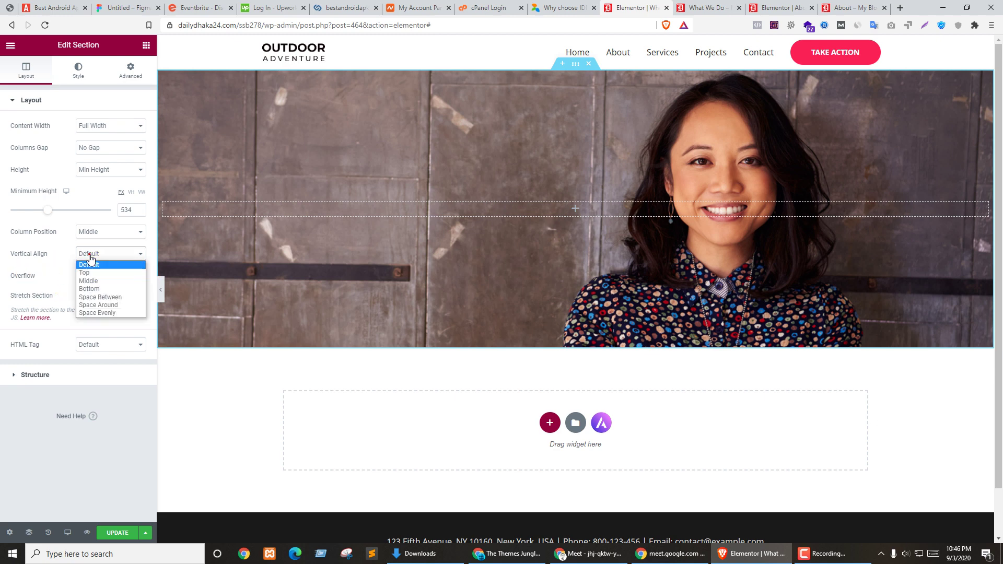
pyautogui.click(127, 210)
pyautogui.write('550')
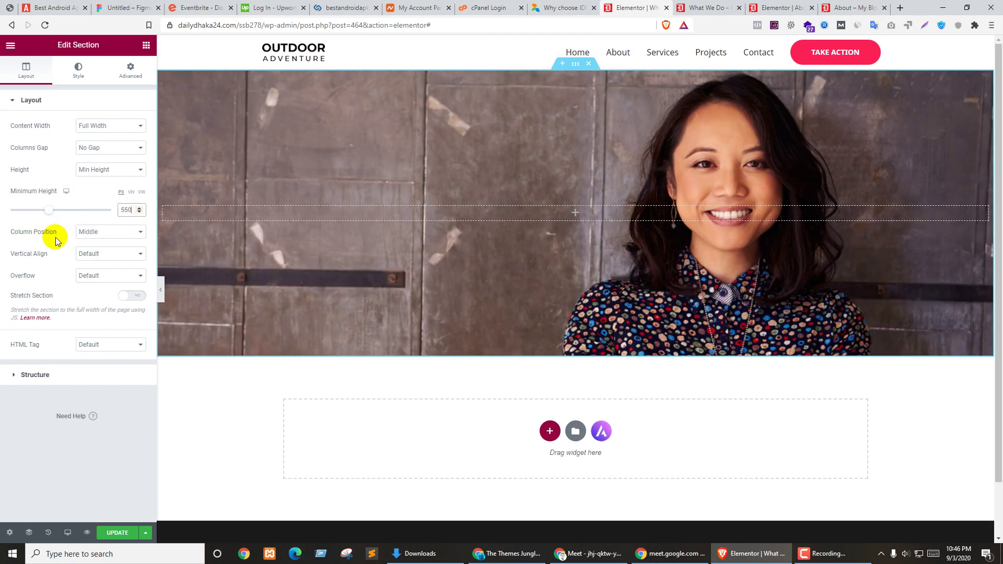
pyautogui.click(98, 148)
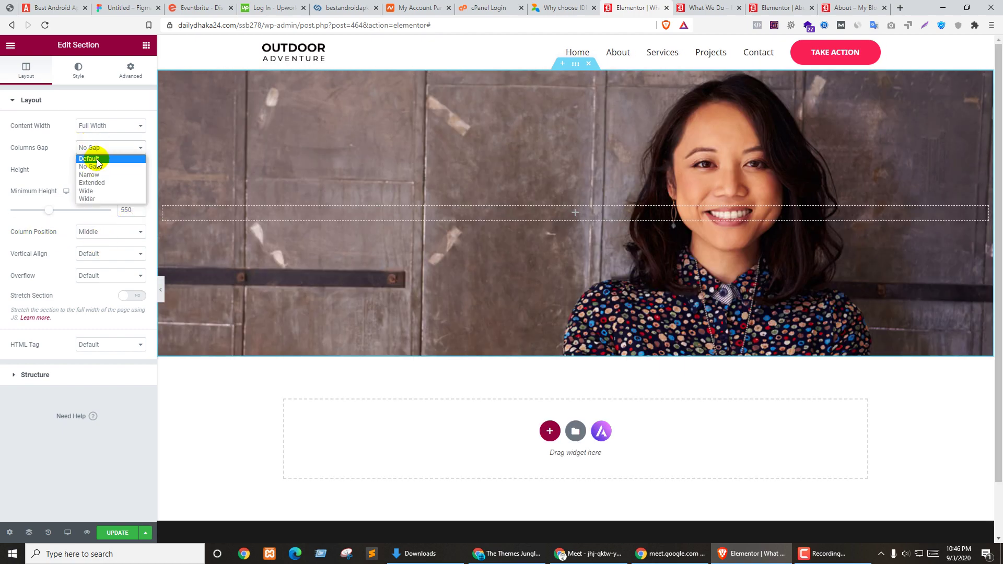
pyautogui.click(97, 158)
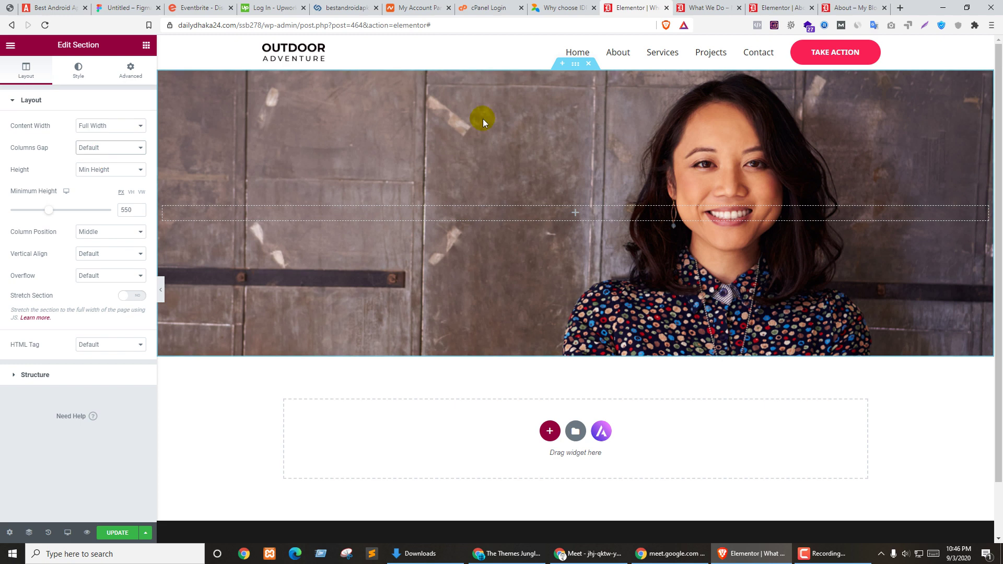
# Step: Try the Hidden overflow option on the section and return it to Default
pyautogui.click(97, 132)
pyautogui.click(100, 129)
pyautogui.click(108, 276)
pyautogui.click(95, 296)
pyautogui.click(108, 277)
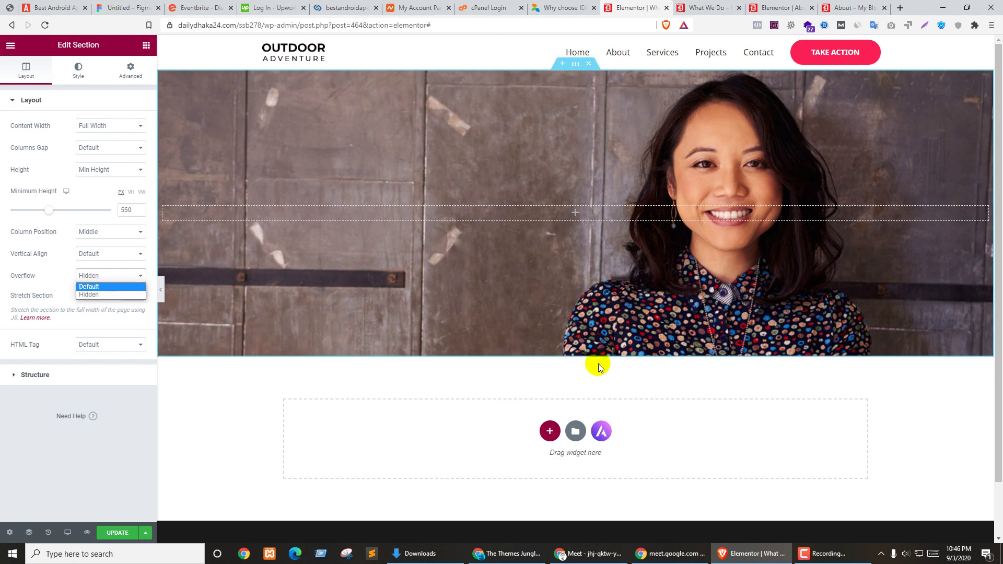
pyautogui.click(94, 286)
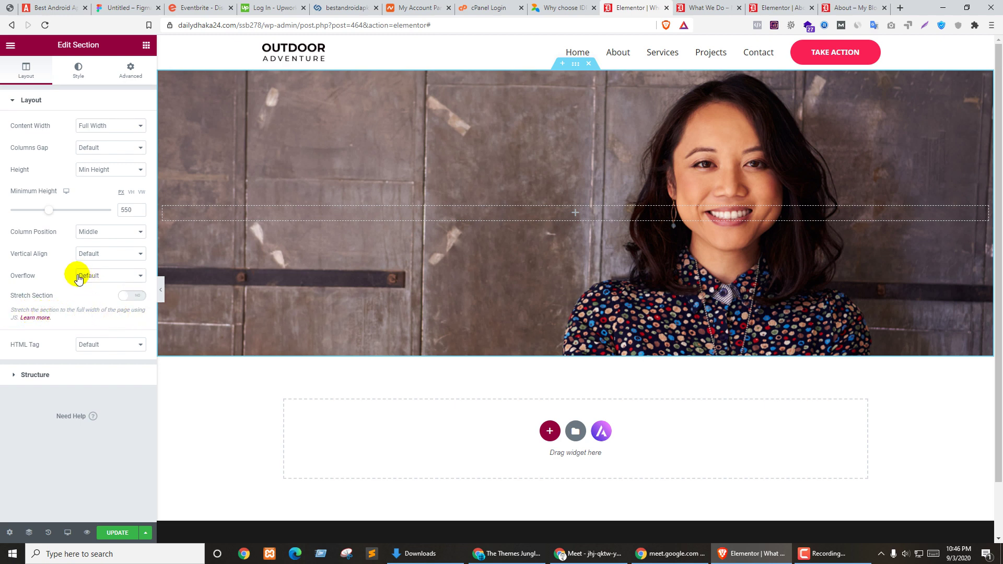
# Step: Try the Clouds shape divider on the section's top edge and set it back to None
pyautogui.click(78, 68)
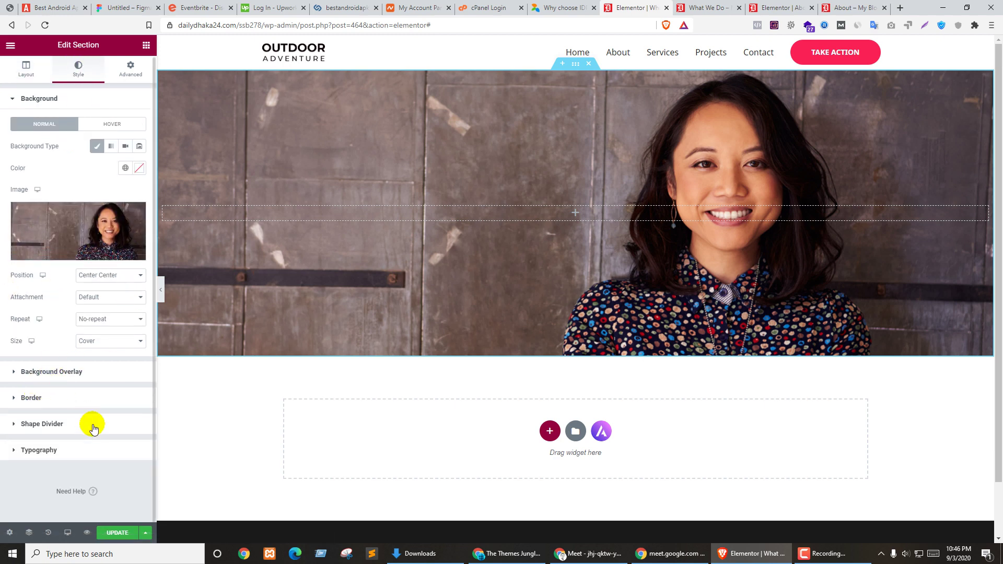
pyautogui.click(56, 425)
pyautogui.click(95, 226)
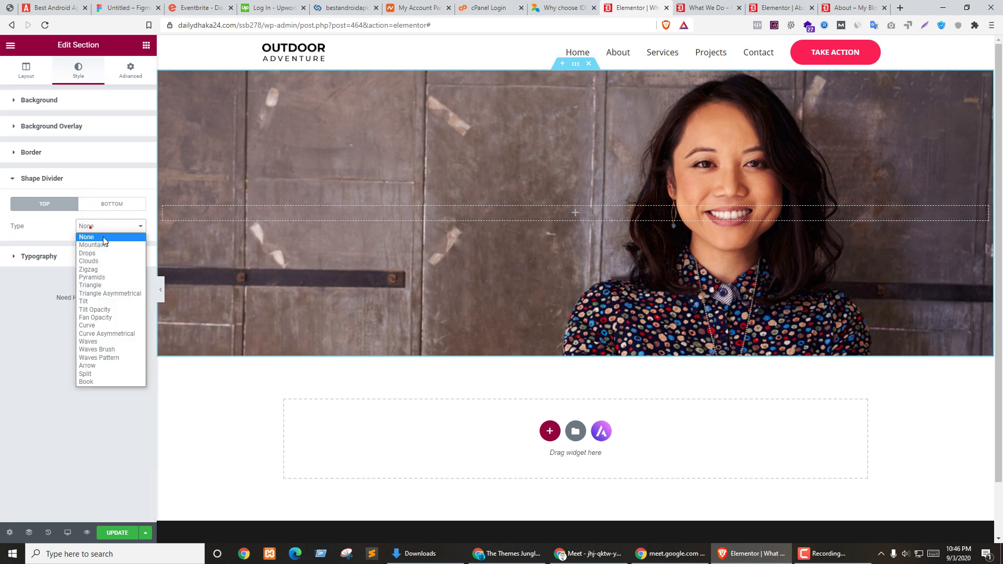
pyautogui.click(102, 261)
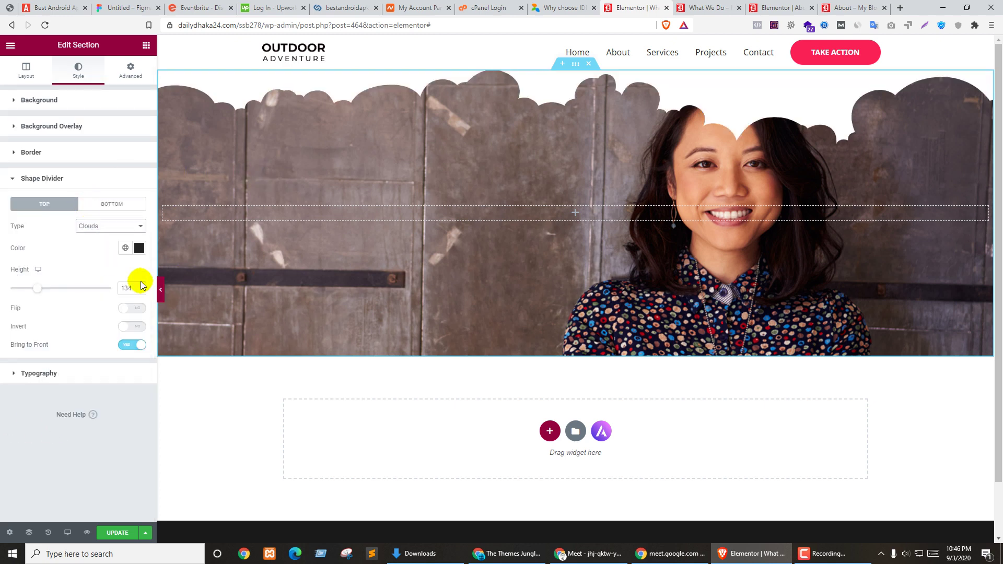
pyautogui.click(107, 230)
pyautogui.click(104, 235)
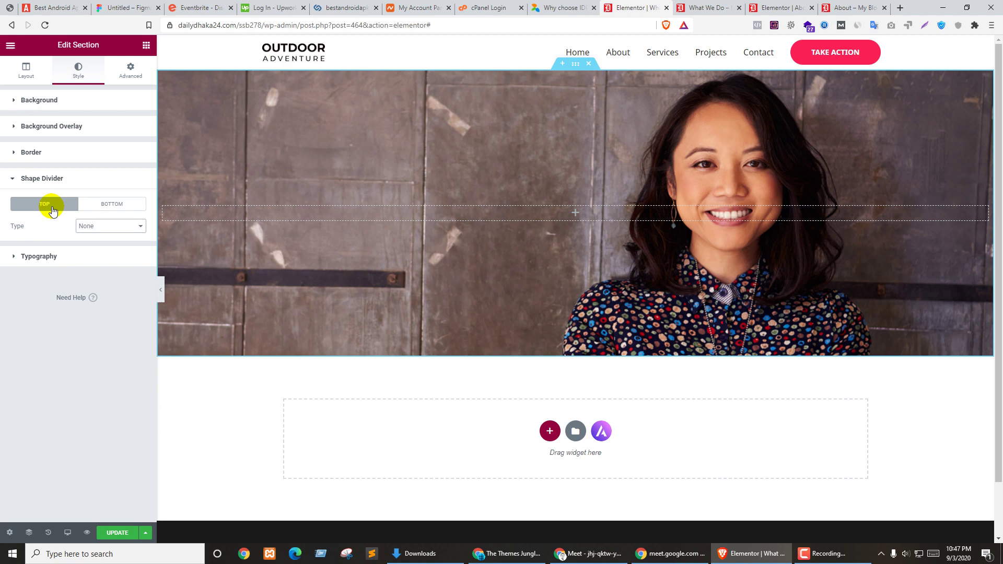
# Step: Try the media library photo of workers in protective suits as a background overlay at 0.24 opacity, and remove it
pyautogui.click(54, 152)
pyautogui.click(64, 124)
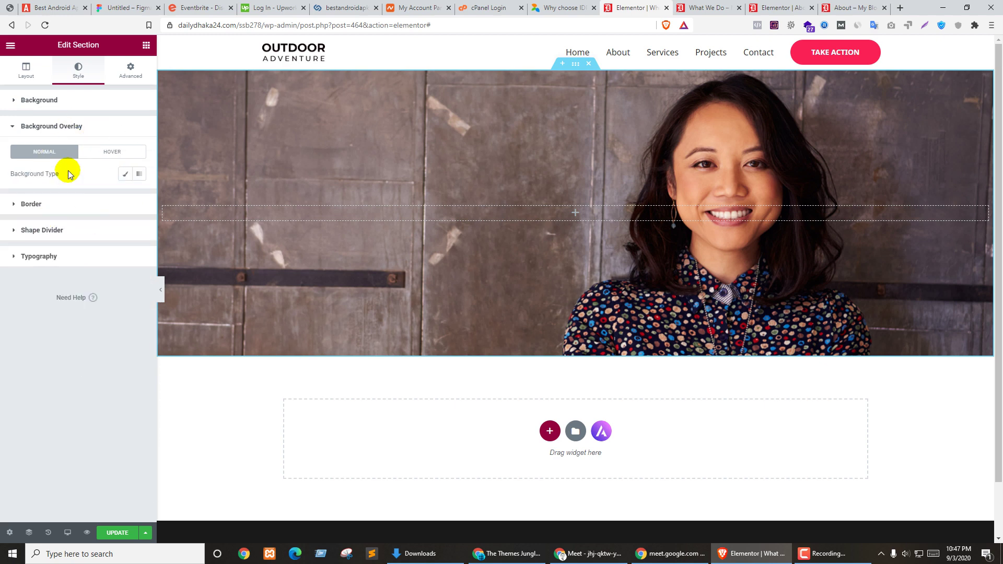
pyautogui.click(123, 174)
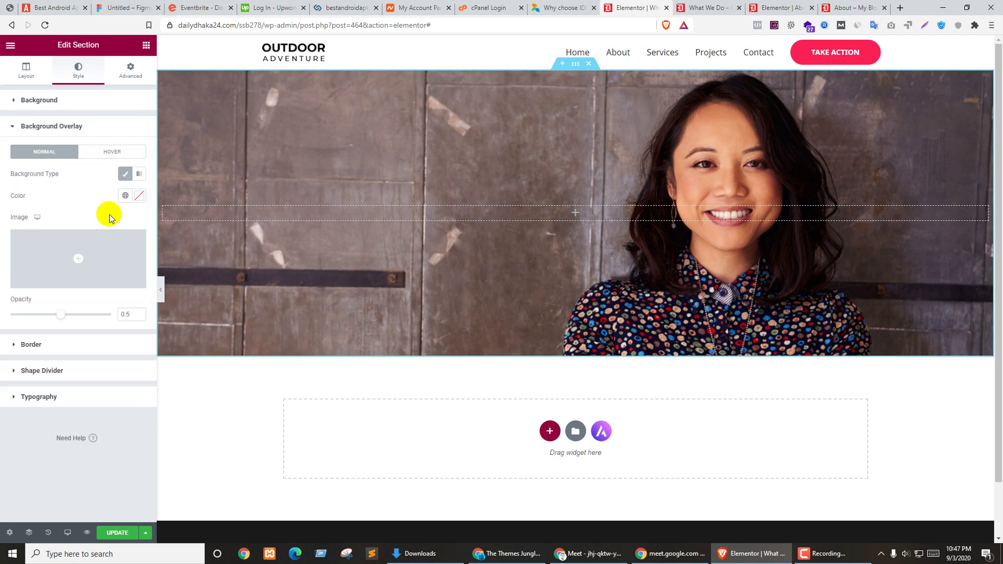
pyautogui.click(85, 262)
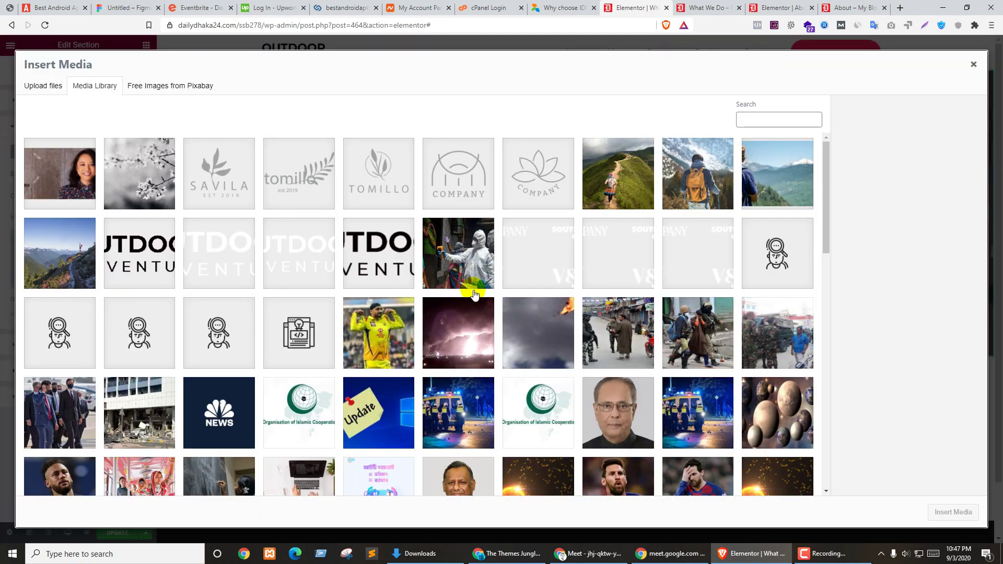
pyautogui.click(464, 262)
pyautogui.click(938, 506)
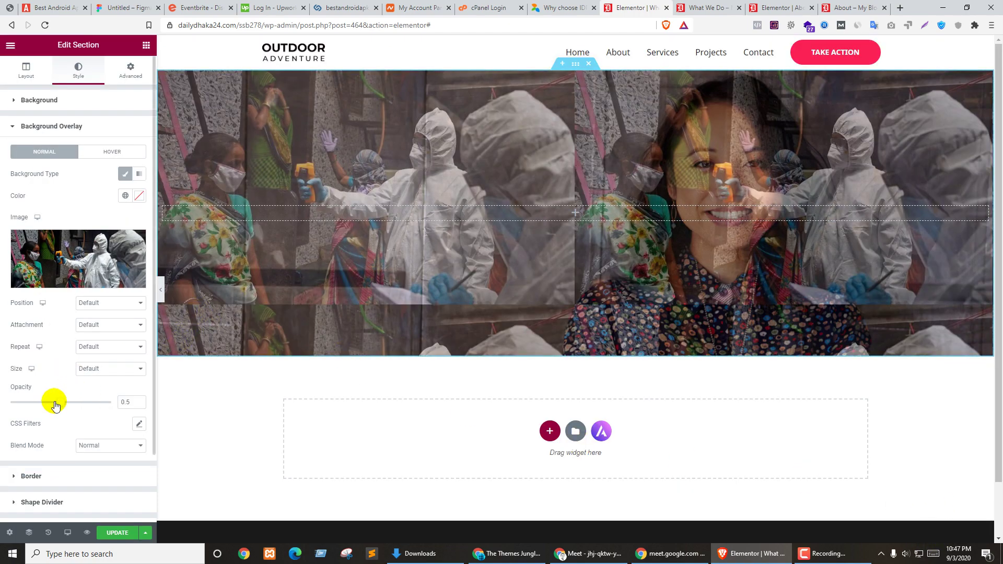
pyautogui.moveTo(74, 408); pyautogui.dragTo(34, 402)
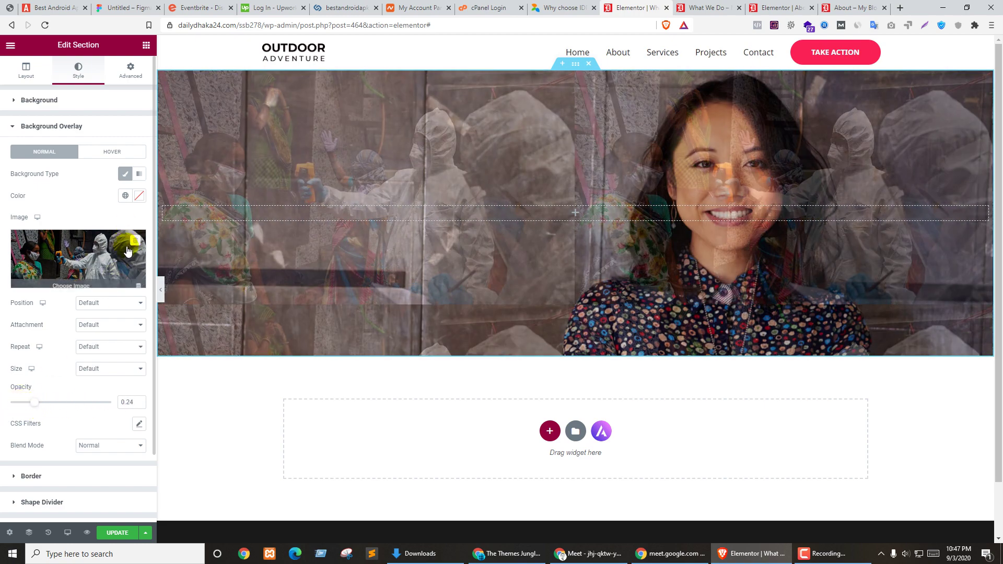
pyautogui.click(135, 241)
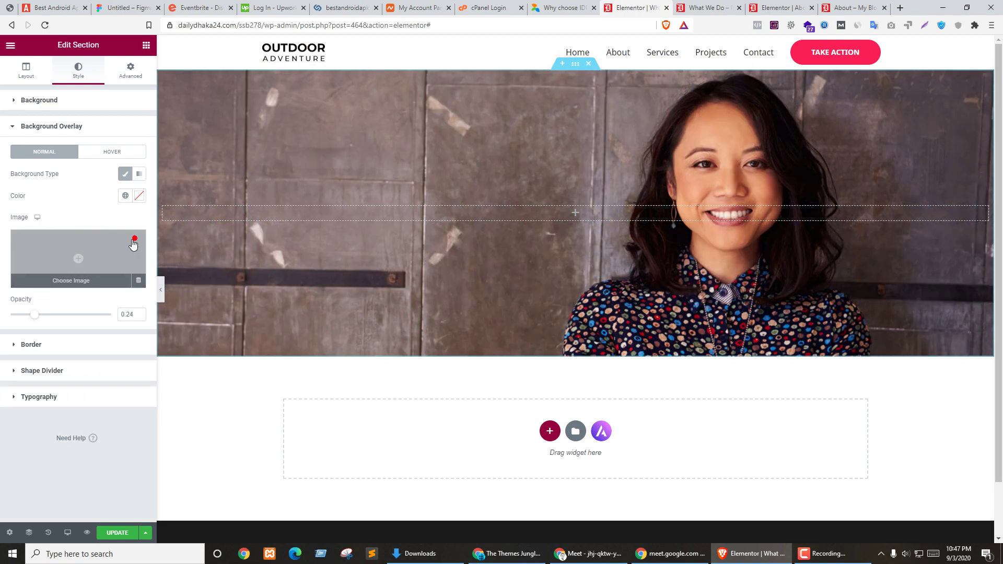
# Step: Set the background overlay color to #000000 and its opacity to 0.28
pyautogui.click(140, 196)
pyautogui.moveTo(49, 287); pyautogui.dragTo(18, 322)
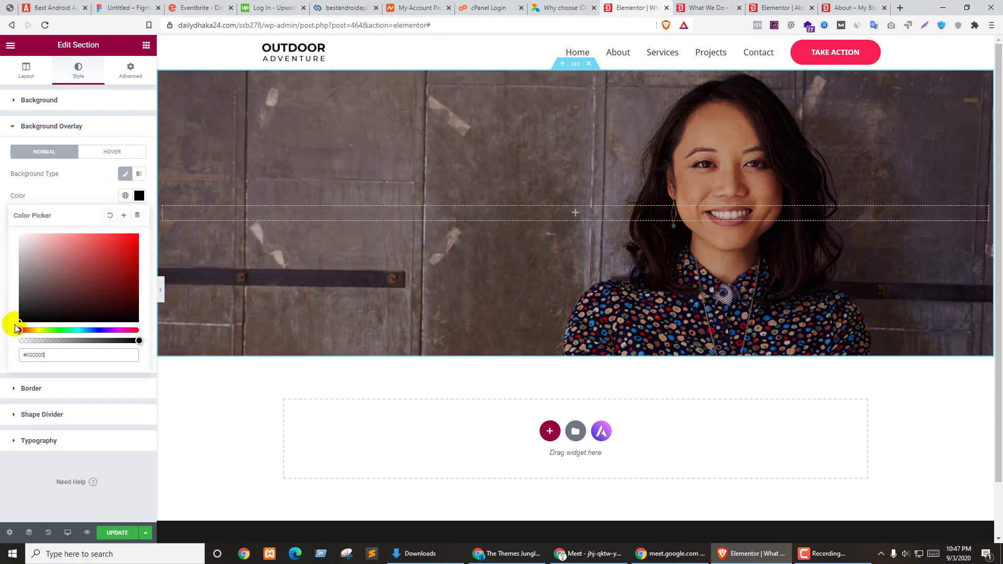
pyautogui.click(137, 216)
pyautogui.click(82, 273)
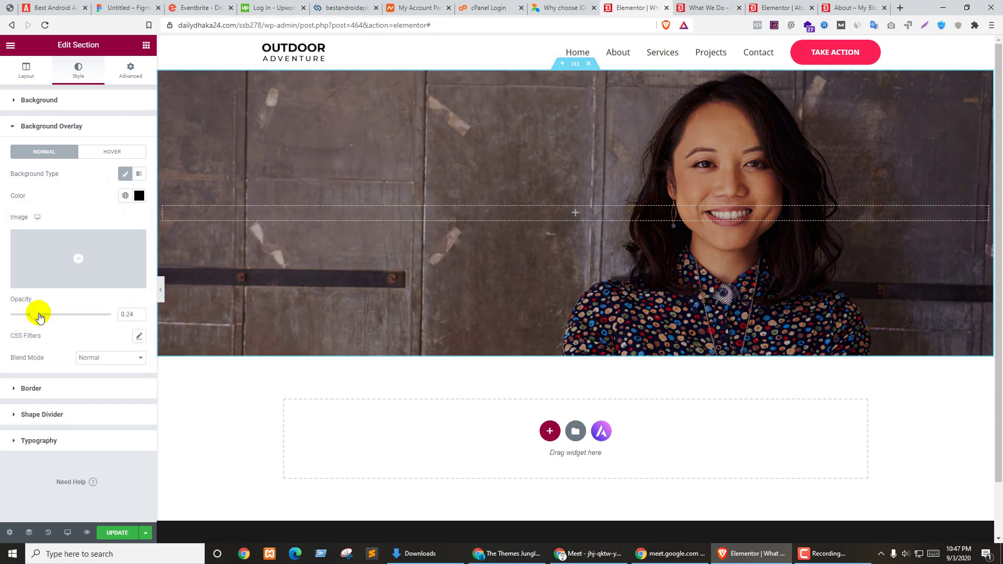
pyautogui.moveTo(37, 314)
pyautogui.mouseDown()
pyautogui.moveTo(89, 320)
pyautogui.moveTo(44, 324)
pyautogui.mouseUp()
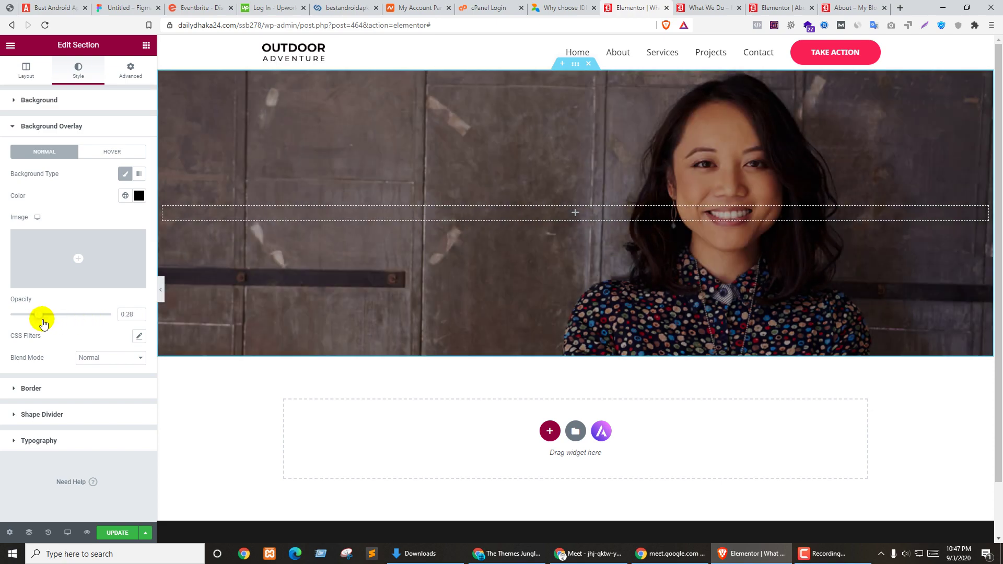
# Step: Clear the black color from the background overlay
pyautogui.click(138, 195)
pyautogui.click(110, 215)
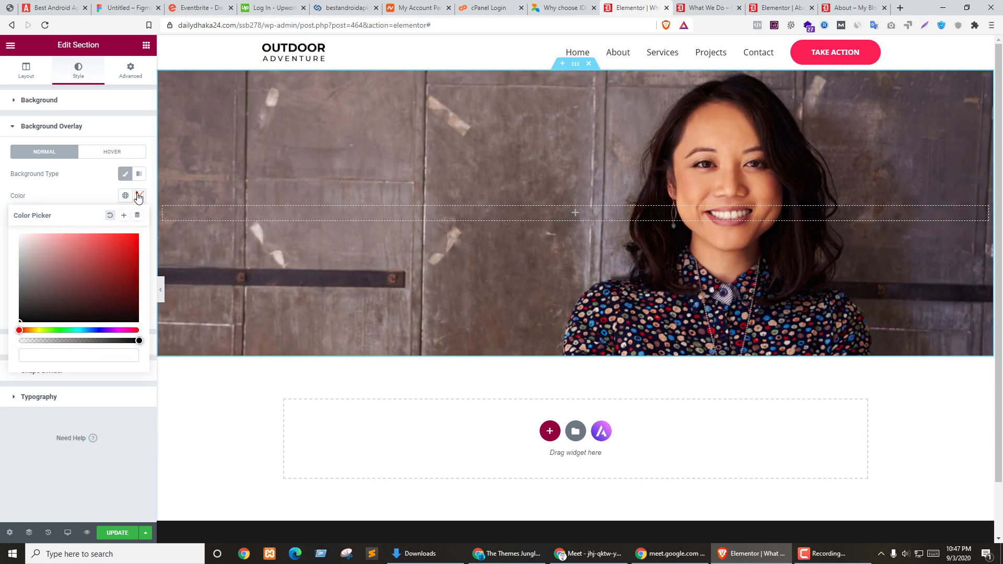
pyautogui.click(137, 195)
# Step: Switch the background overlay to a gradient, try #FF0000 as its first color and change it to bright blue
pyautogui.click(139, 175)
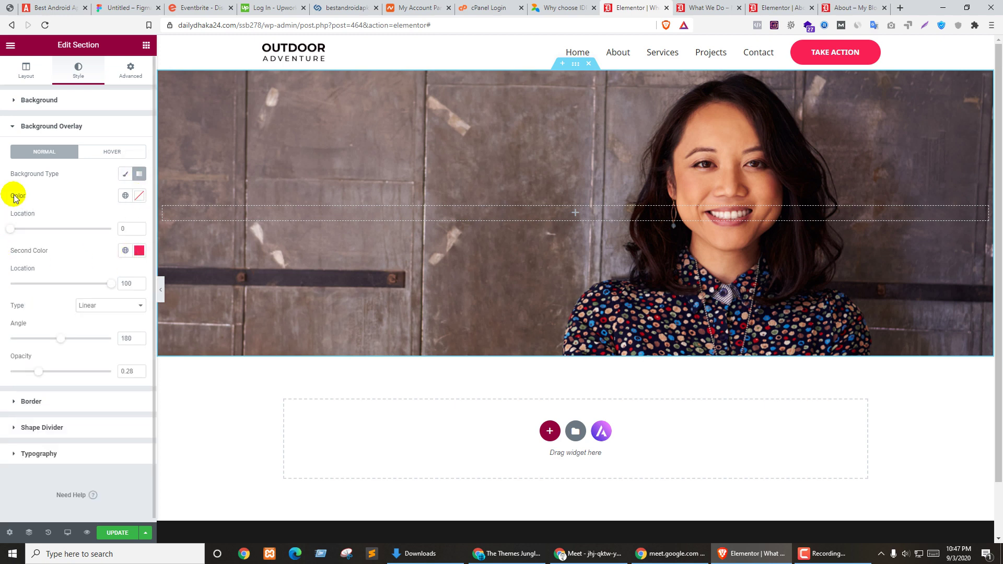
pyautogui.click(140, 196)
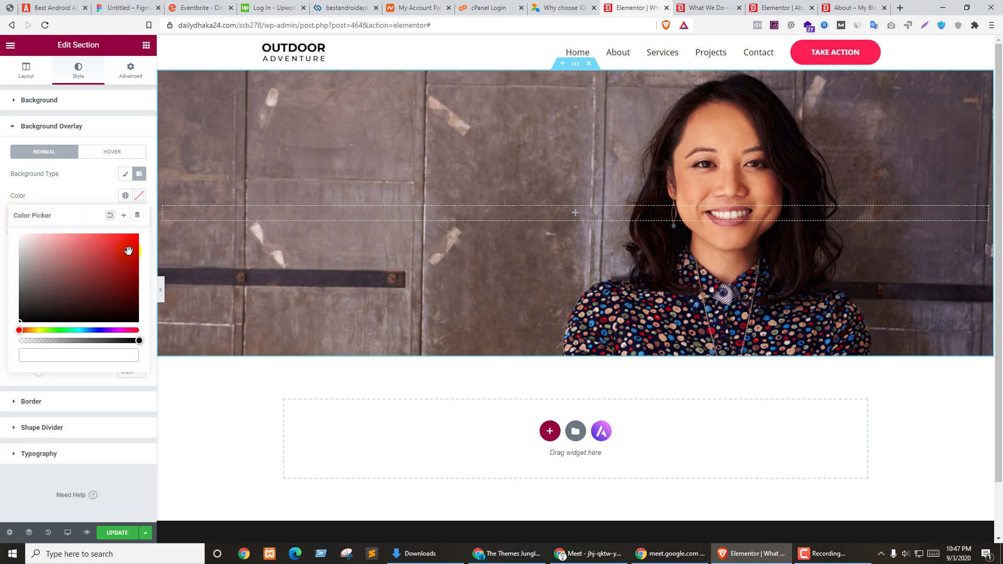
pyautogui.moveTo(124, 252); pyautogui.dragTo(161, 215)
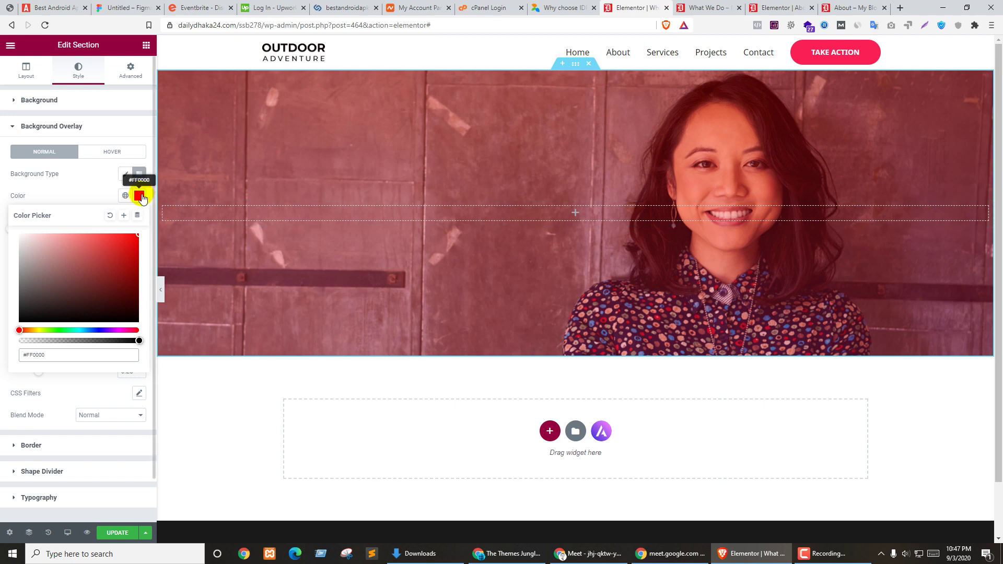
pyautogui.moveTo(113, 261)
pyautogui.mouseDown()
pyautogui.moveTo(96, 298)
pyautogui.moveTo(101, 340)
pyautogui.mouseUp()
pyautogui.click(99, 328)
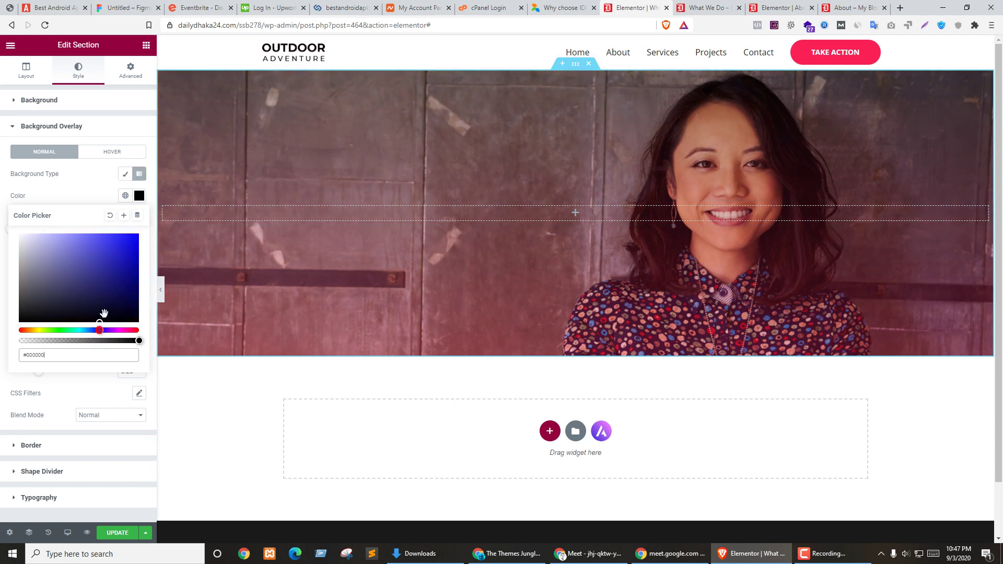
pyautogui.moveTo(124, 263); pyautogui.dragTo(148, 234)
pyautogui.click(139, 195)
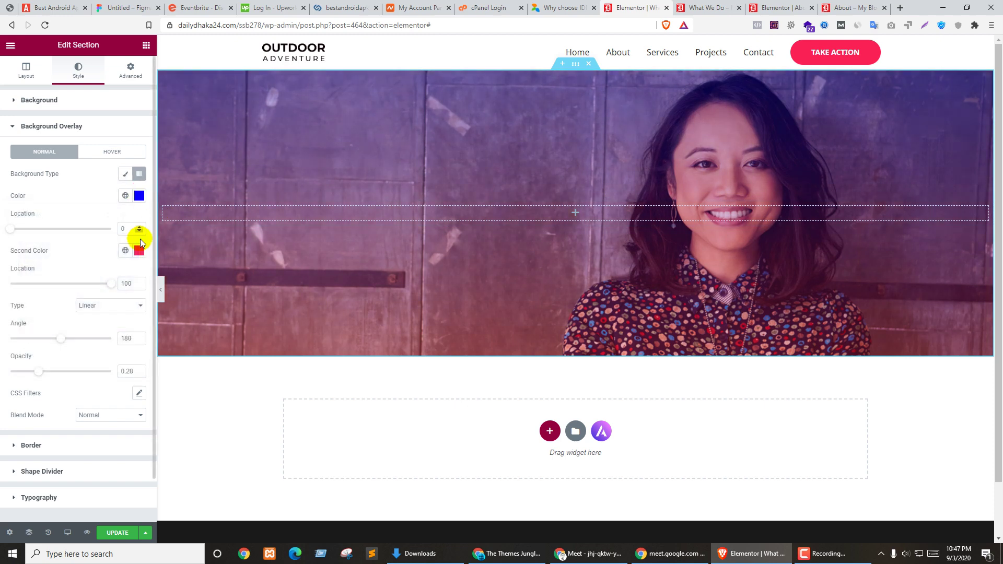
# Step: Set the second color of the section's gradient background overlay to #FF003F
pyautogui.click(139, 250)
pyautogui.moveTo(118, 324); pyautogui.dragTo(140, 287)
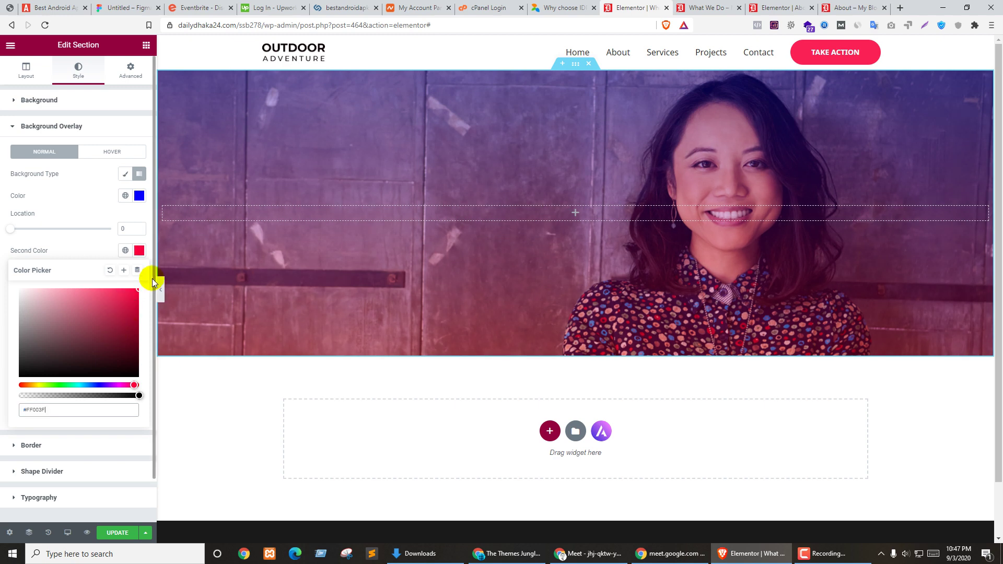
pyautogui.click(139, 250)
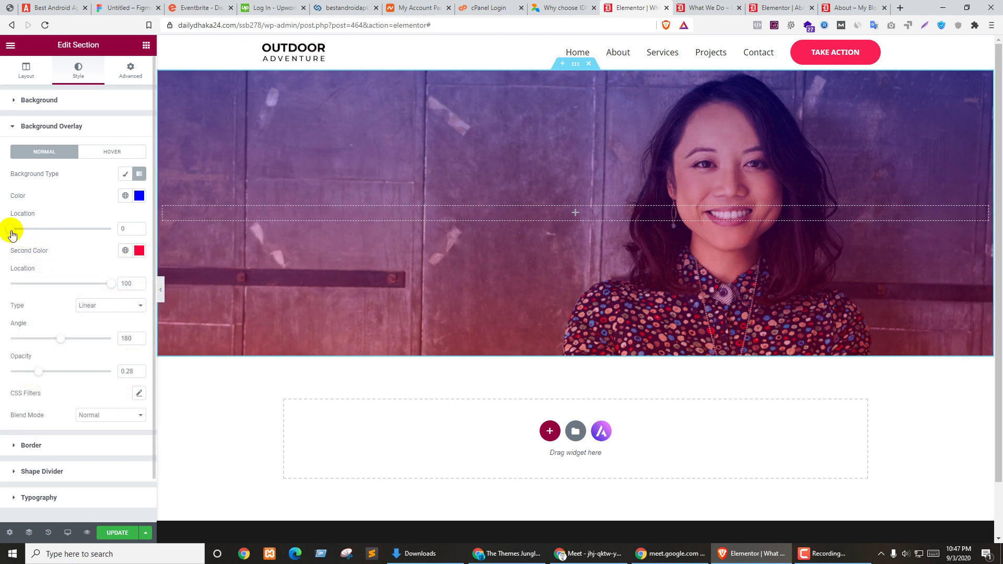
# Step: Set the gradient overlay's color locations to 57 and 9, its angle to 0 and its opacity to 0.72
pyautogui.moveTo(59, 234); pyautogui.dragTo(35, 234)
pyautogui.moveTo(38, 370); pyautogui.dragTo(84, 379)
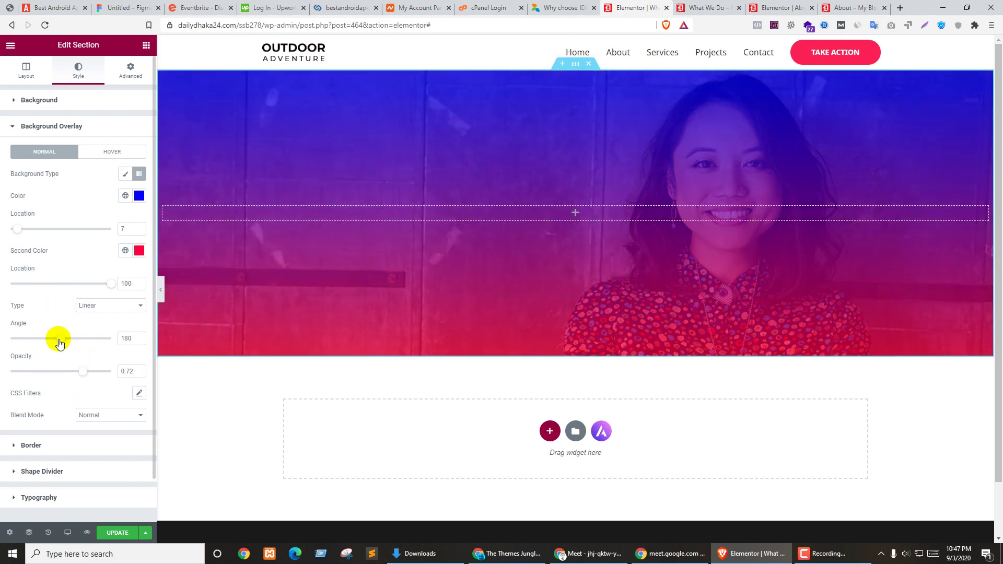
pyautogui.moveTo(58, 339); pyautogui.dragTo(3, 348)
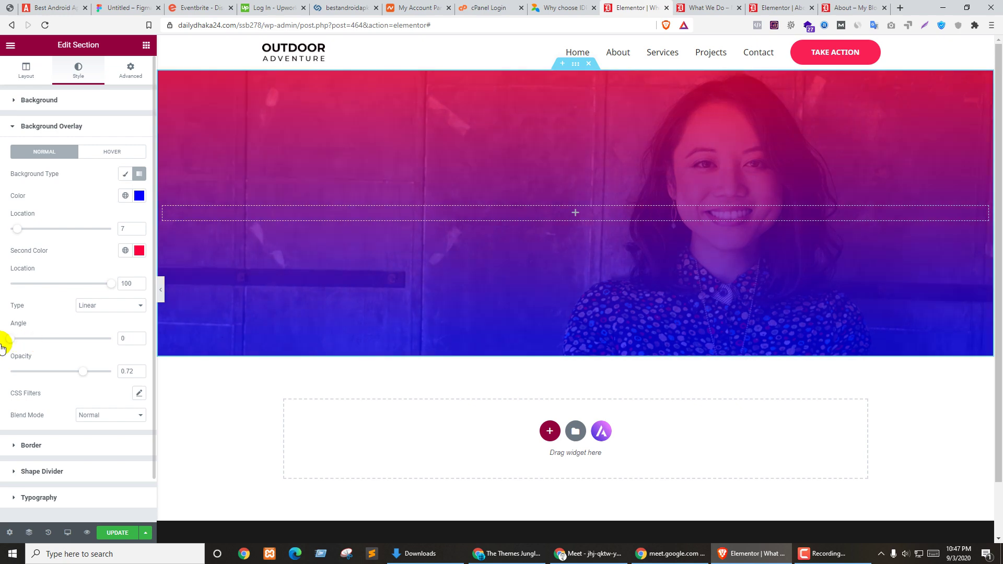
pyautogui.moveTo(110, 285); pyautogui.dragTo(19, 288)
pyautogui.moveTo(21, 227); pyautogui.dragTo(71, 235)
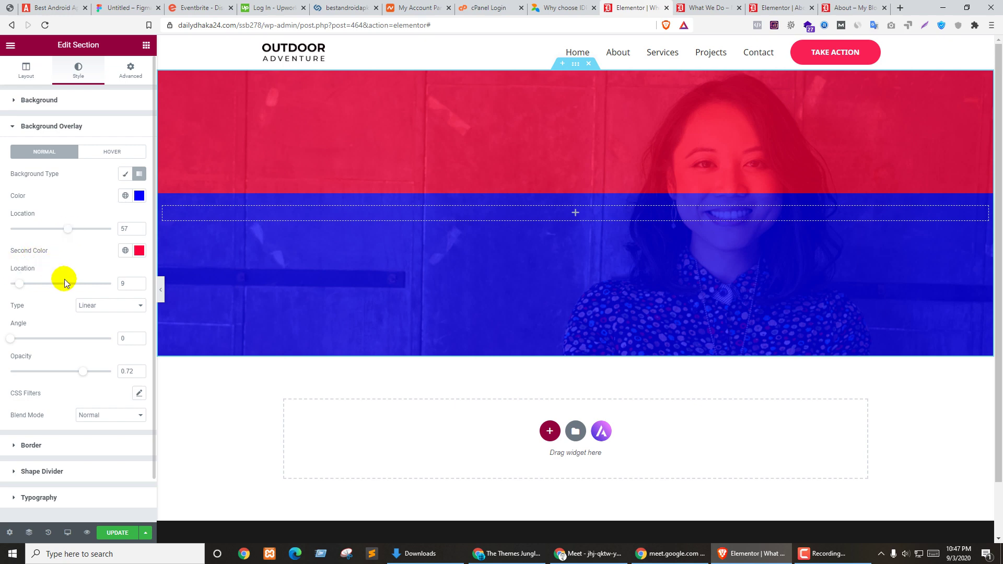
# Step: Try the Radial gradient type, return to Linear and set the gradient angle to 60
pyautogui.click(105, 307)
pyautogui.click(102, 323)
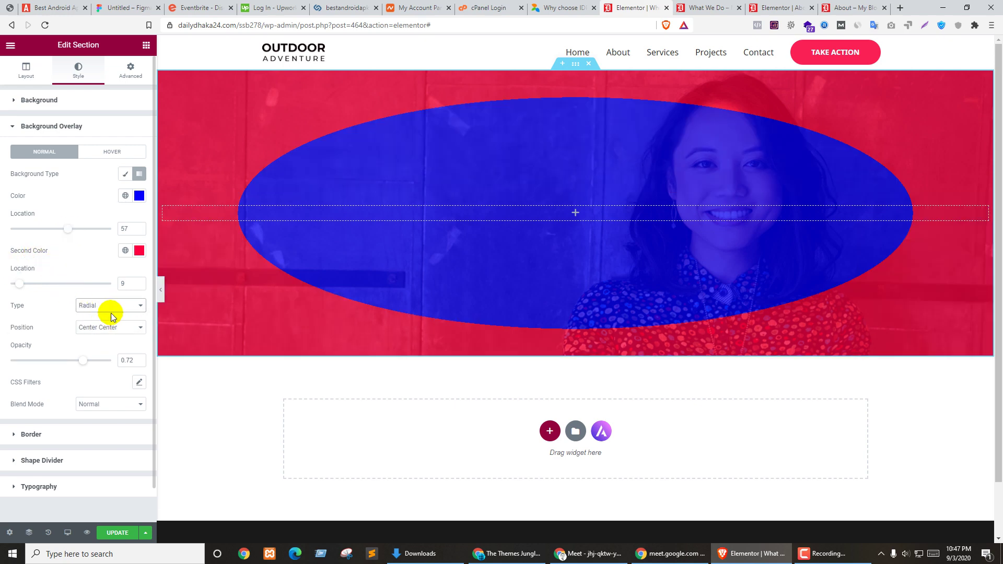
pyautogui.click(112, 308)
pyautogui.click(100, 317)
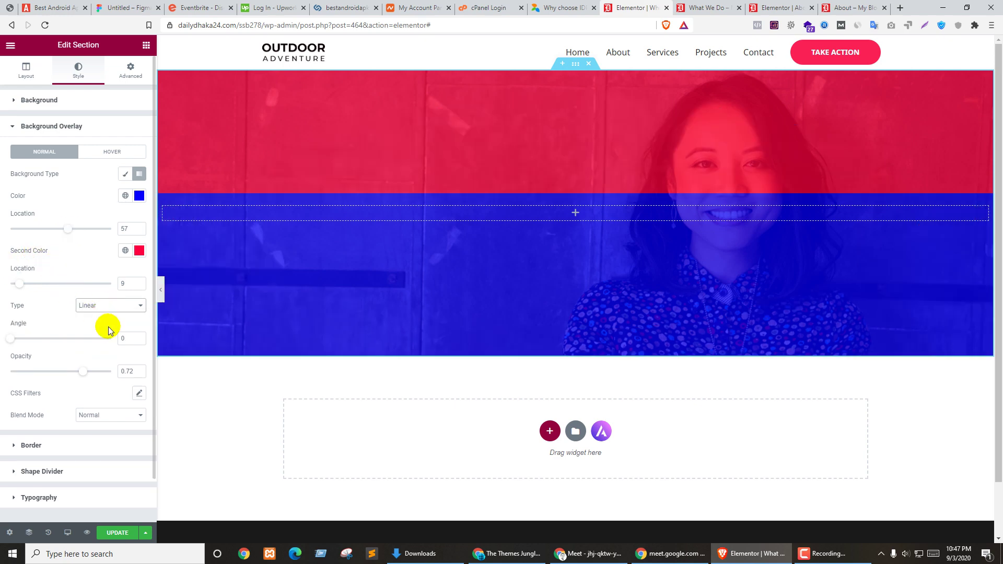
pyautogui.moveTo(12, 338)
pyautogui.mouseDown()
pyautogui.moveTo(35, 338)
pyautogui.moveTo(27, 338)
pyautogui.mouseUp()
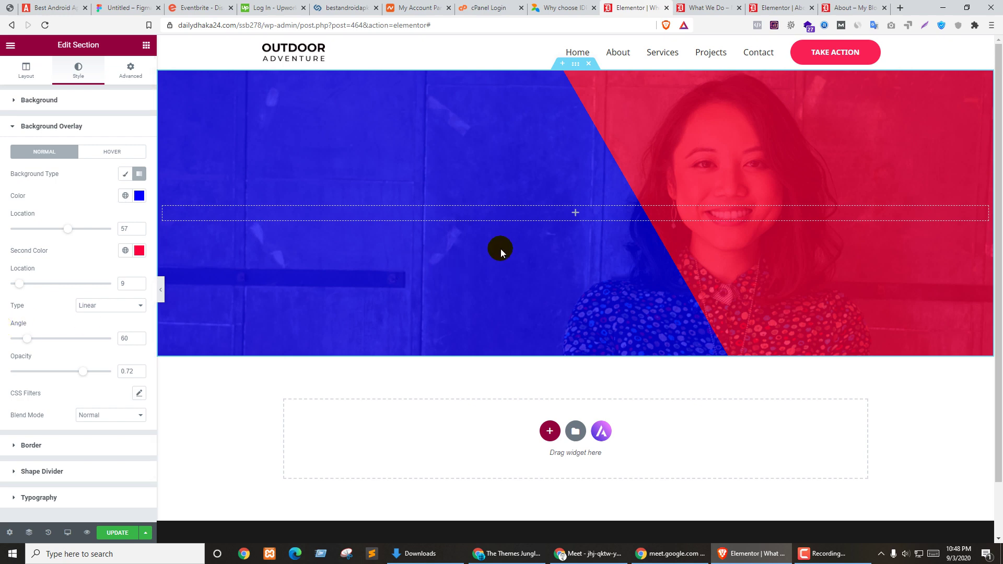
# Step: Try gradient color locations of 53 and 73, and reset them to 0 and 100
pyautogui.moveTo(71, 233)
pyautogui.mouseDown()
pyautogui.moveTo(82, 229)
pyautogui.moveTo(64, 229)
pyautogui.mouseUp()
pyautogui.moveTo(39, 287); pyautogui.dragTo(116, 282)
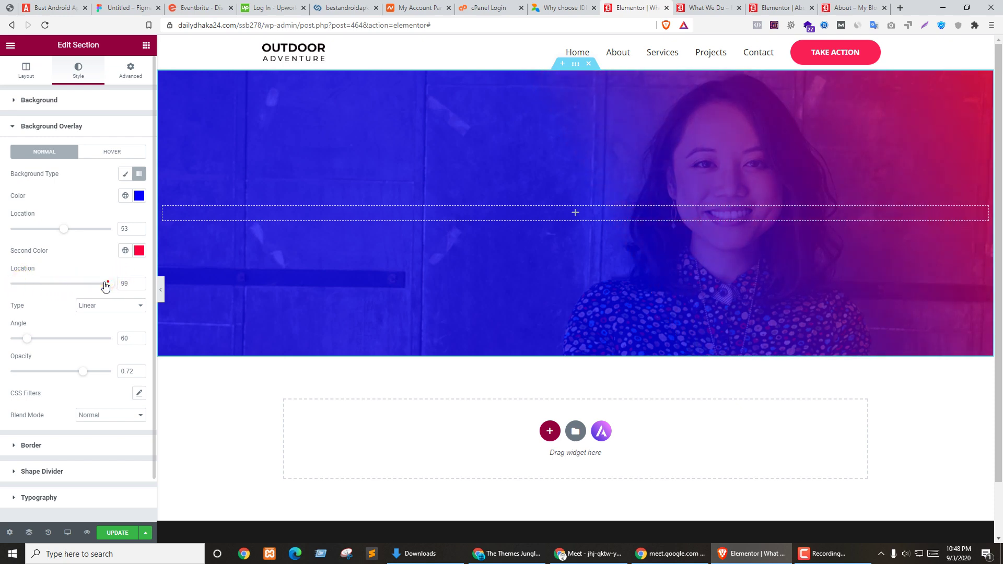
pyautogui.moveTo(107, 285); pyautogui.dragTo(83, 283)
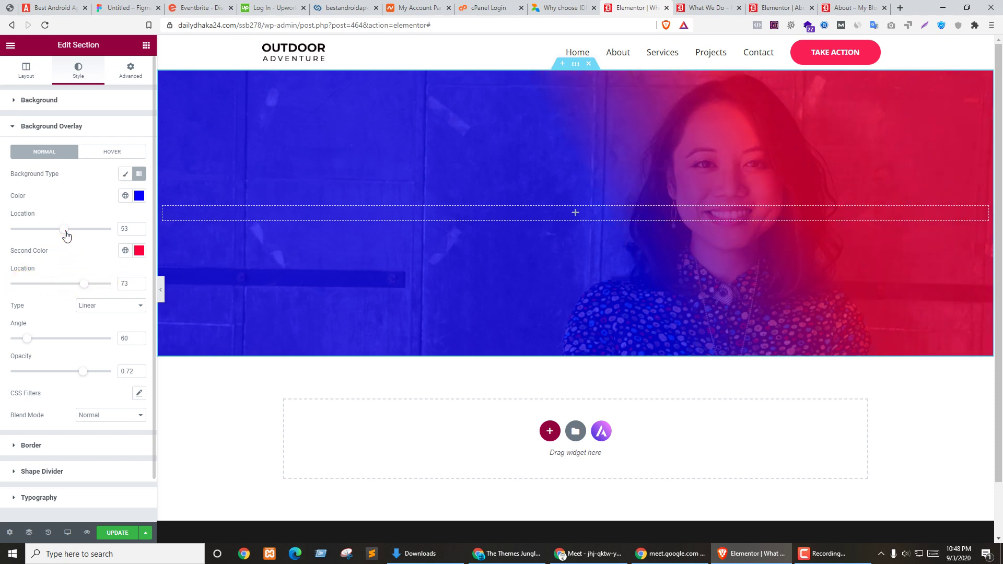
pyautogui.moveTo(65, 230); pyautogui.dragTo(11, 231)
pyautogui.click(83, 284)
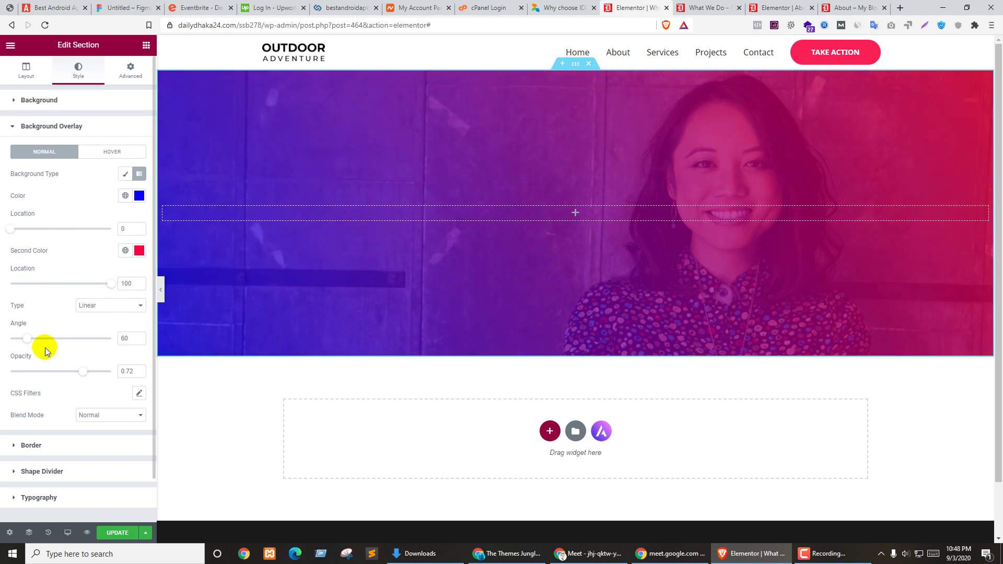
# Step: Set the background overlay's opacity to 0.5 and clear the gradient's first color
pyautogui.moveTo(82, 371); pyautogui.dragTo(61, 372)
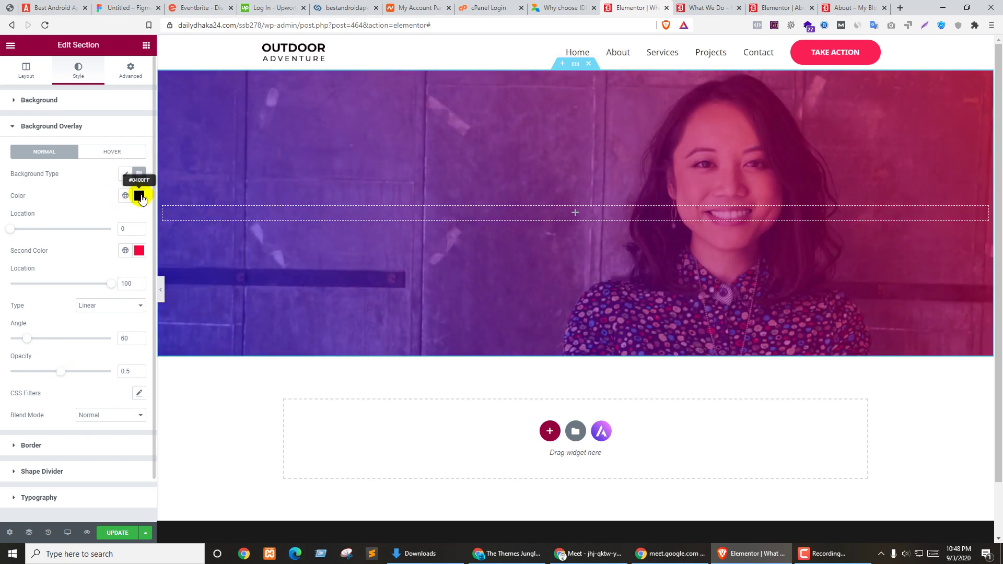
pyautogui.click(139, 196)
pyautogui.click(109, 216)
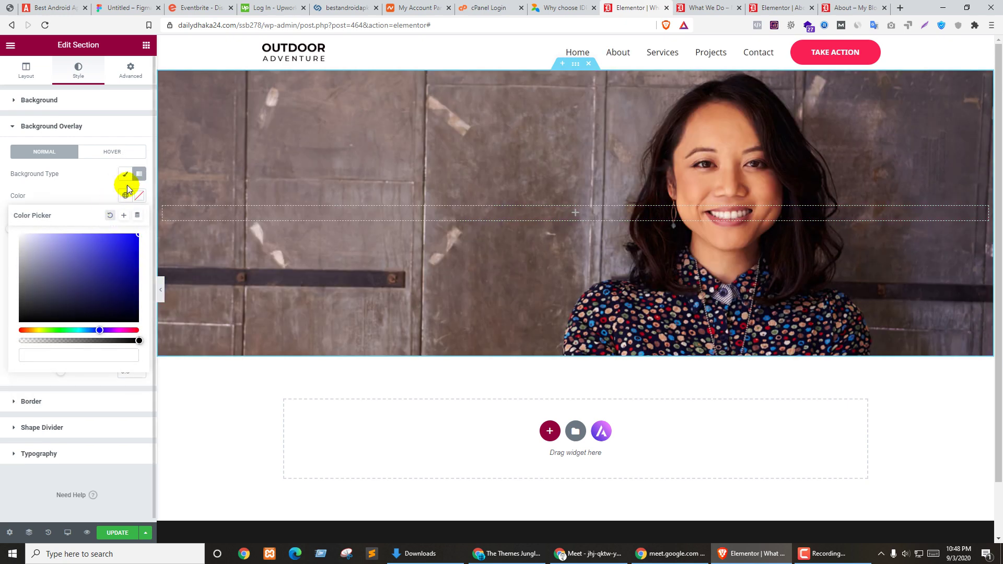
pyautogui.click(72, 180)
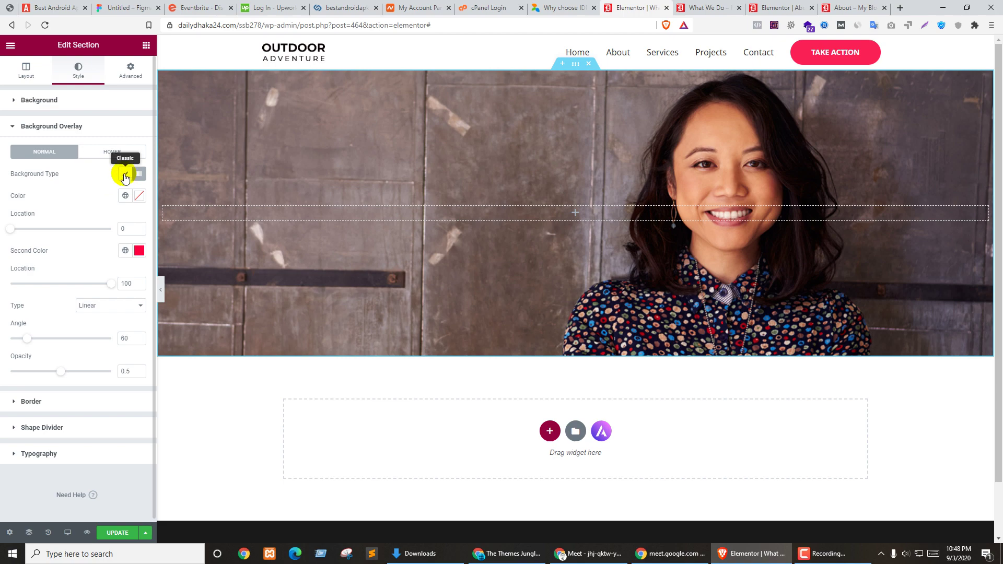
# Step: Switch the background overlay to the classic type and set its color to black
pyautogui.click(124, 176)
pyautogui.click(139, 196)
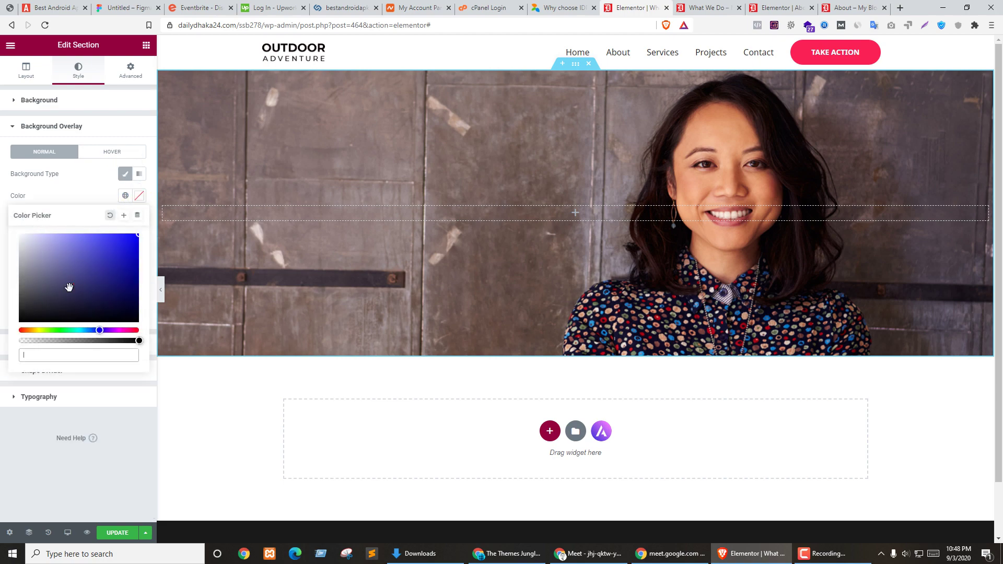
pyautogui.click(69, 287)
pyautogui.click(139, 196)
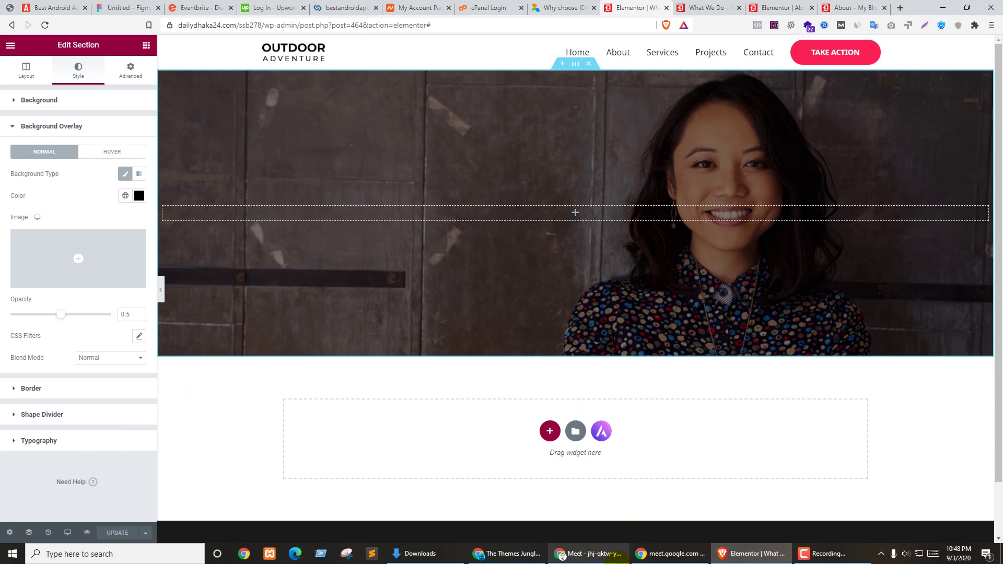
pyautogui.click(589, 554)
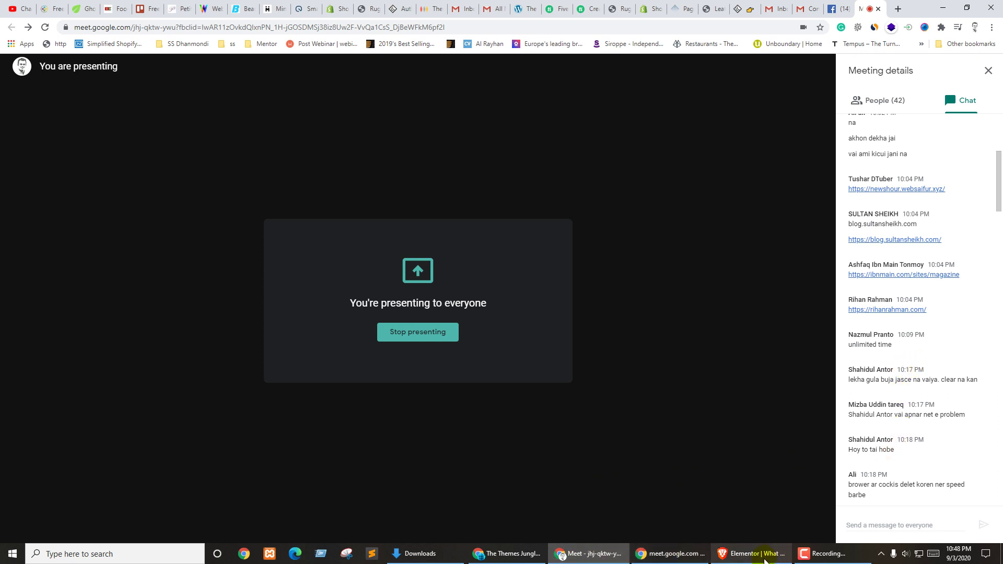
pyautogui.click(765, 558)
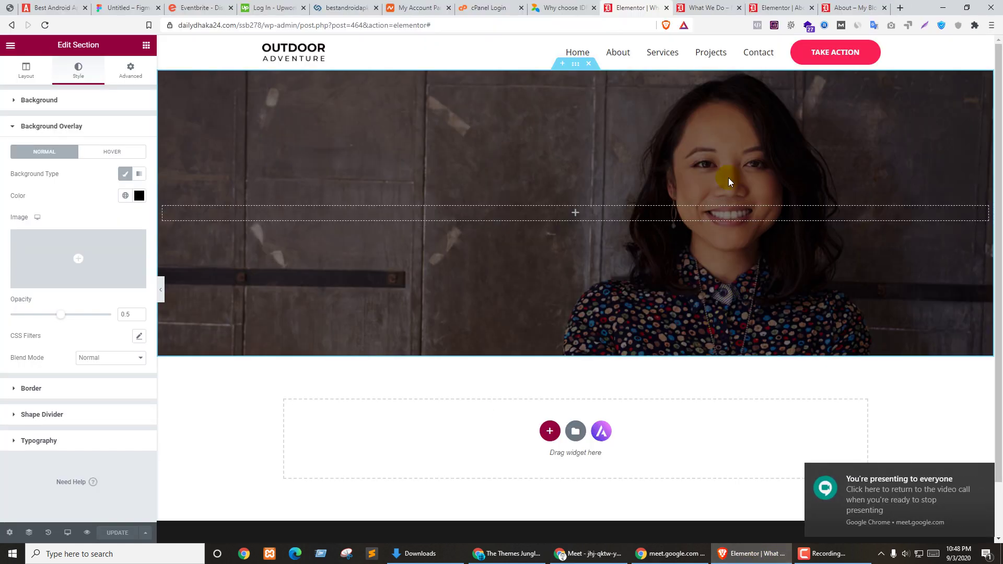
# Step: Check the "Why IDP?" block's layout on the IDP page and add an equal two-column section below the header section
pyautogui.click(577, 8)
pyautogui.scroll(-5, 530, 284)
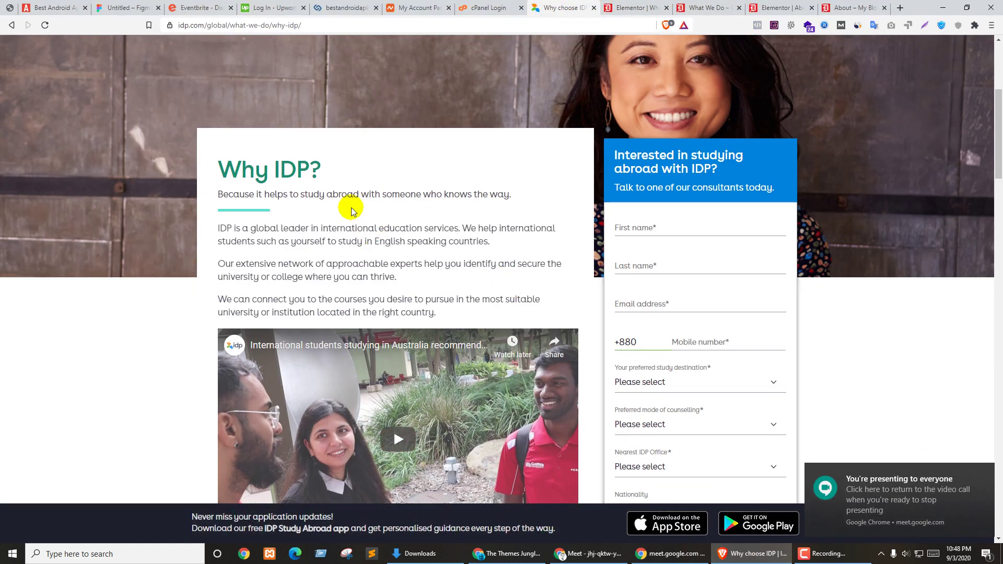
pyautogui.moveTo(219, 164); pyautogui.dragTo(352, 164)
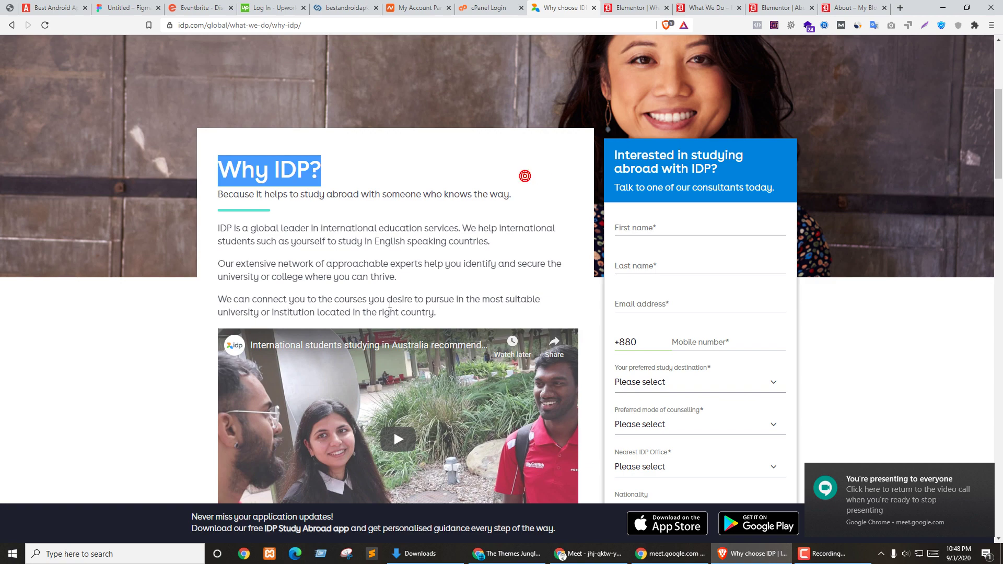
pyautogui.scroll(2, 468, 252)
pyautogui.click(630, 7)
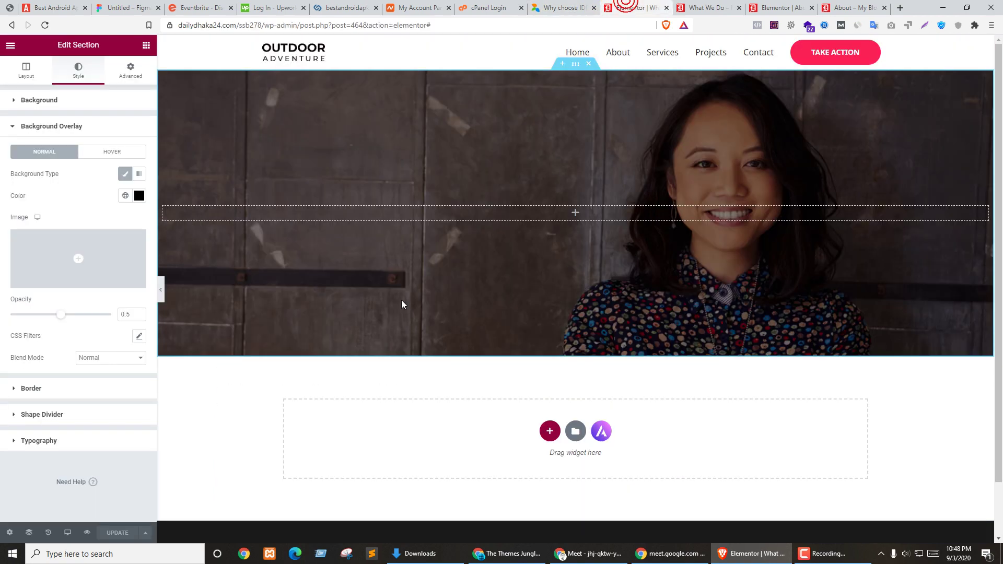
pyautogui.click(545, 437)
pyautogui.scroll(-2, 497, 377)
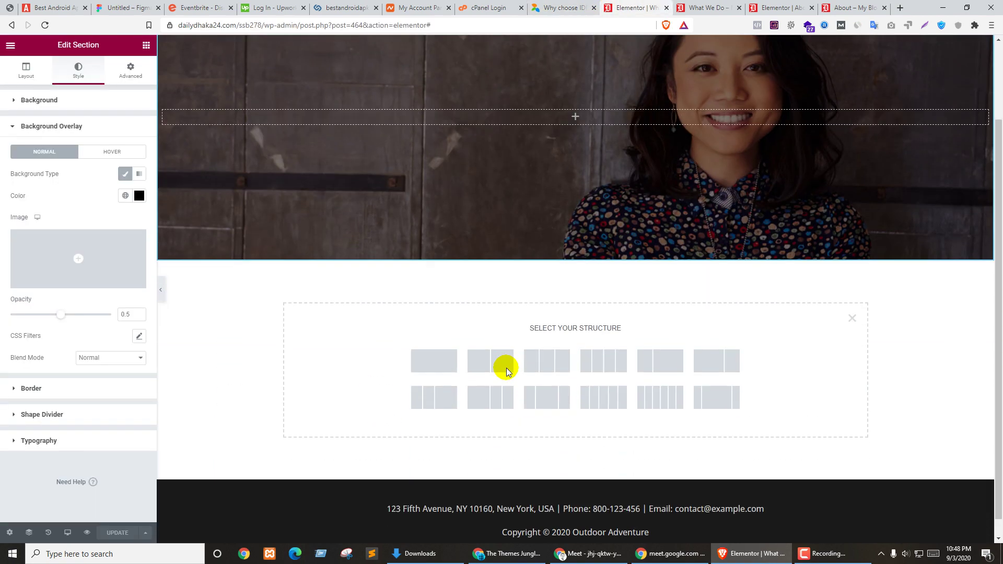
pyautogui.click(490, 353)
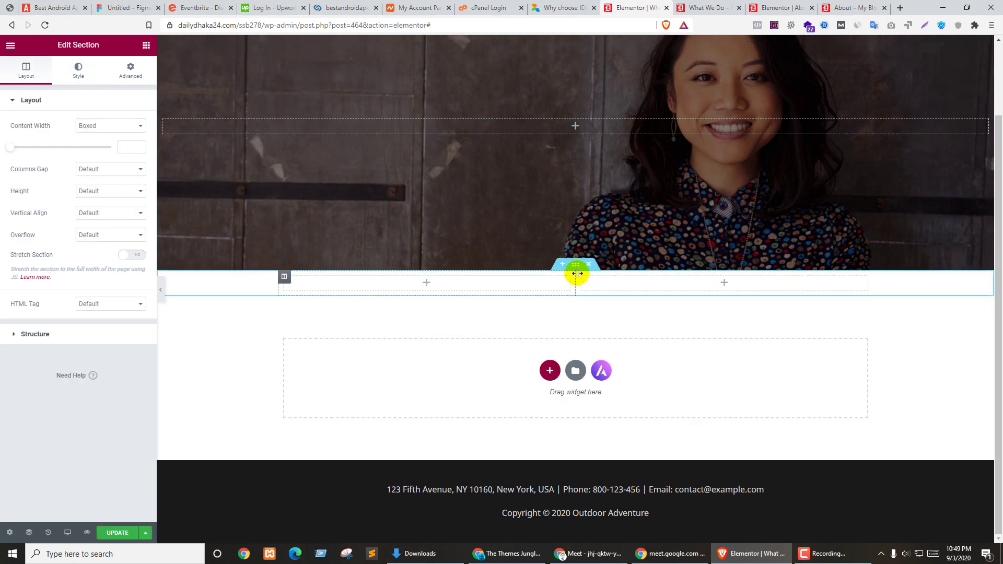
# Step: Review the text block and form on the IDP page and copy its "Why IDP?" heading
pyautogui.click(699, 6)
pyautogui.click(631, 7)
pyautogui.click(571, 6)
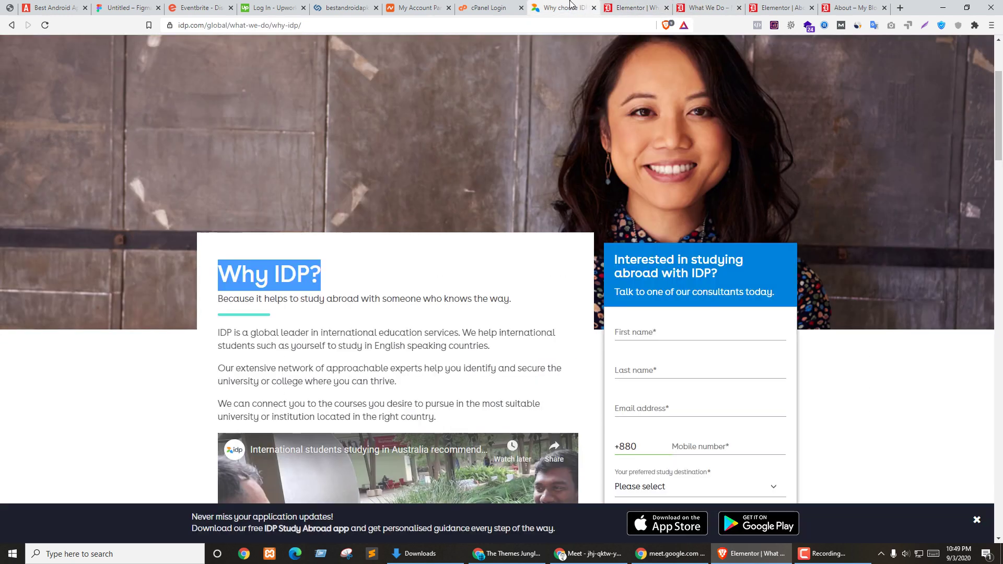
pyautogui.scroll(-3, 252, 207)
pyautogui.scroll(2, 266, 229)
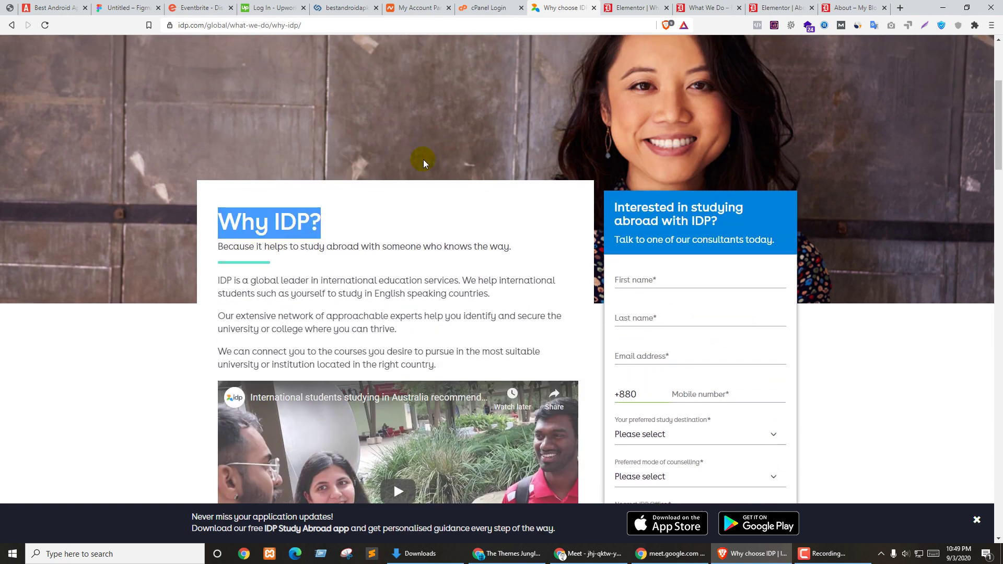
pyautogui.click(416, 198)
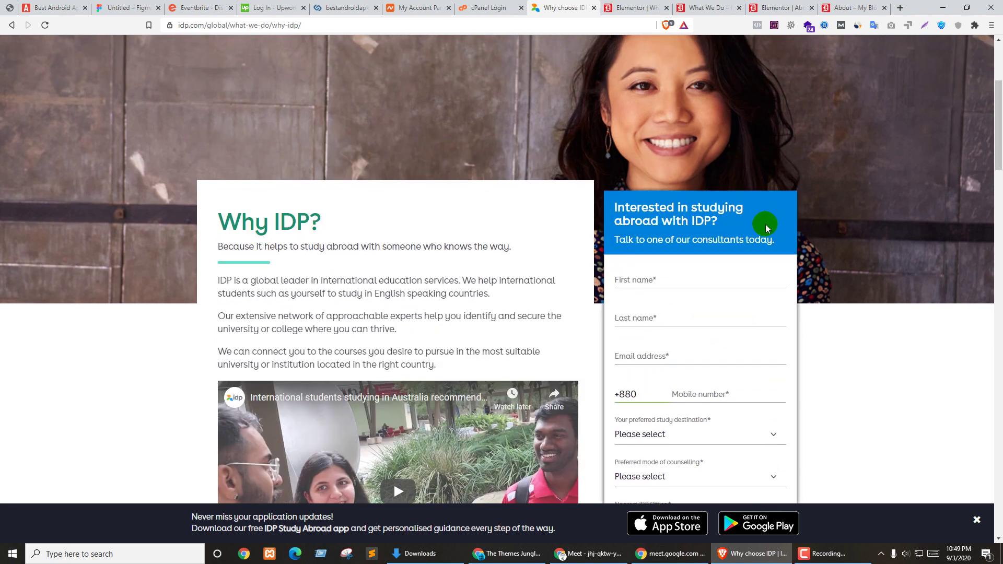
pyautogui.moveTo(224, 220); pyautogui.dragTo(327, 219)
pyautogui.hotkey('ctrl', 'c')
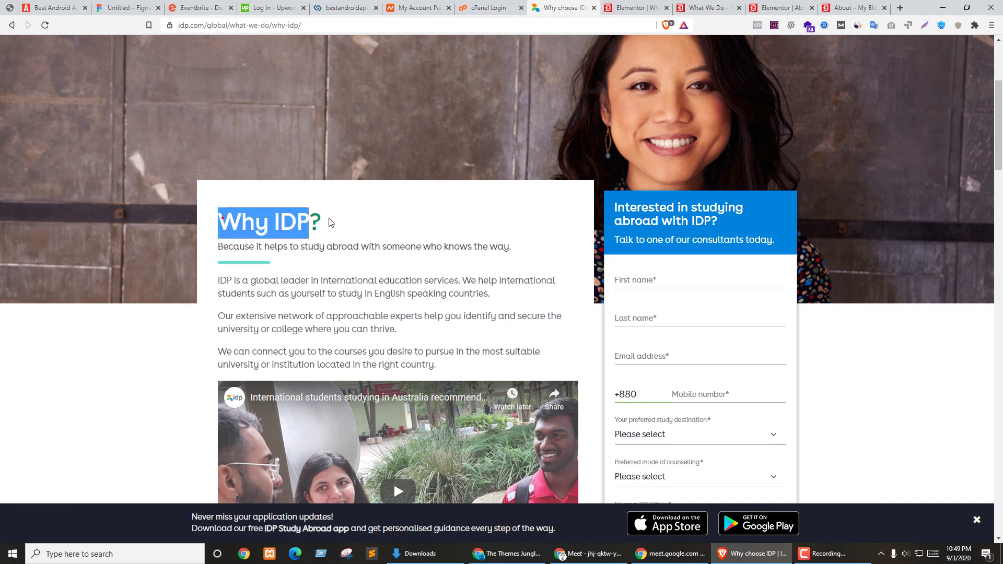
# Step: Add a Heading widget to the new section's first column and replace its text with the copied "Why IDP?"
pyautogui.hotkey('ctrl', 'Tab')
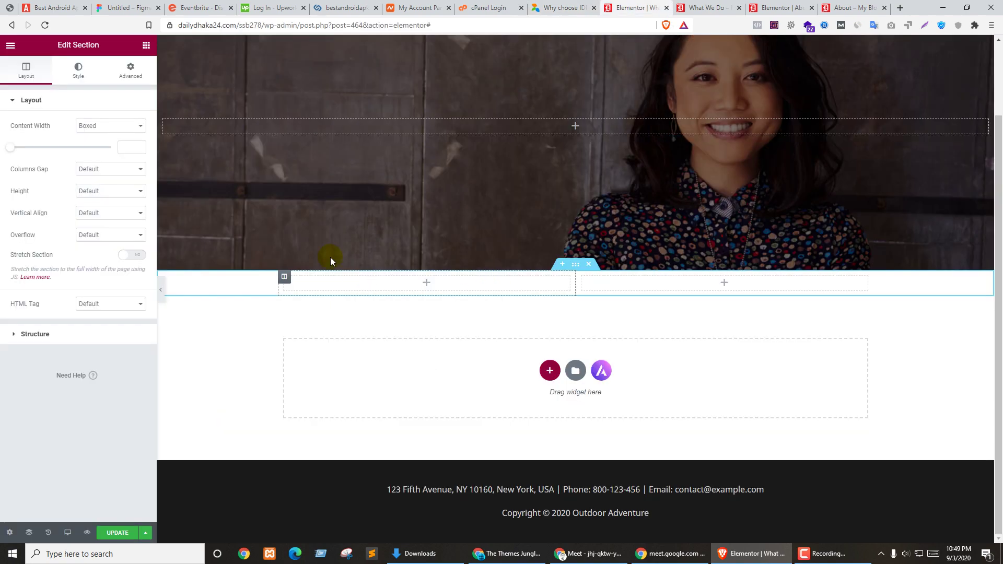
pyautogui.click(361, 287)
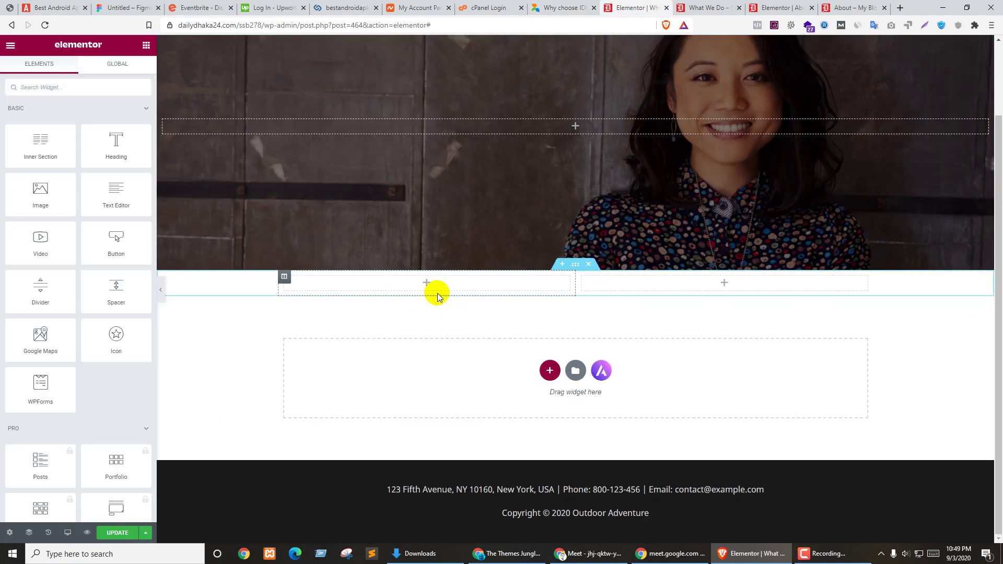
pyautogui.moveTo(118, 148); pyautogui.dragTo(376, 286)
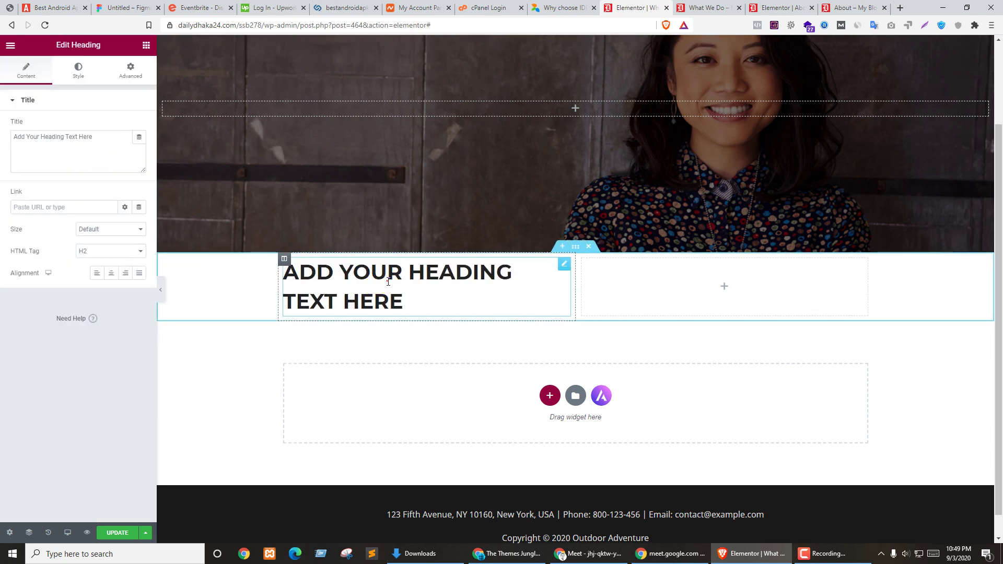
pyautogui.tripleClick(387, 282)
pyautogui.hotkey('ctrl', 'v')
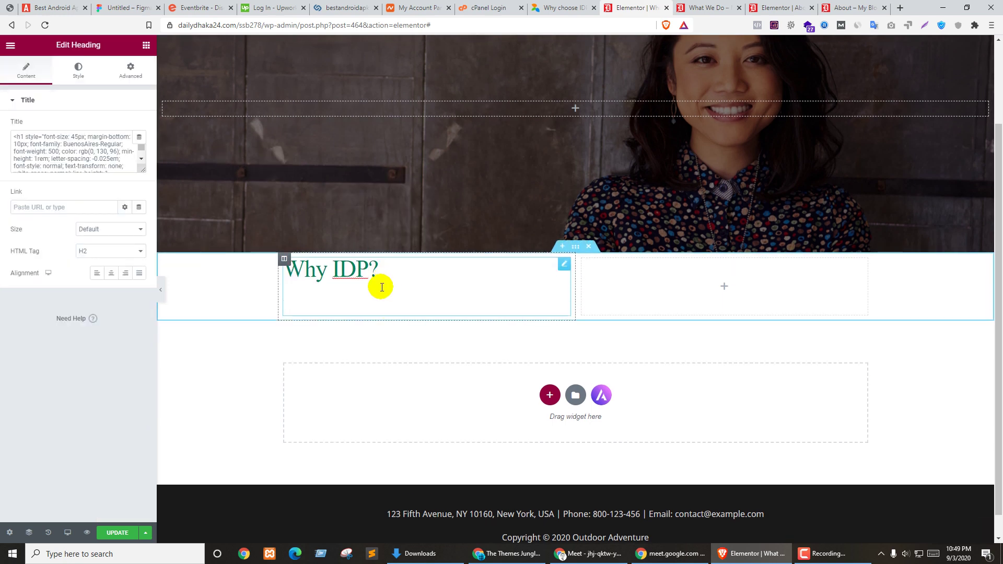
pyautogui.press('BackSpace')
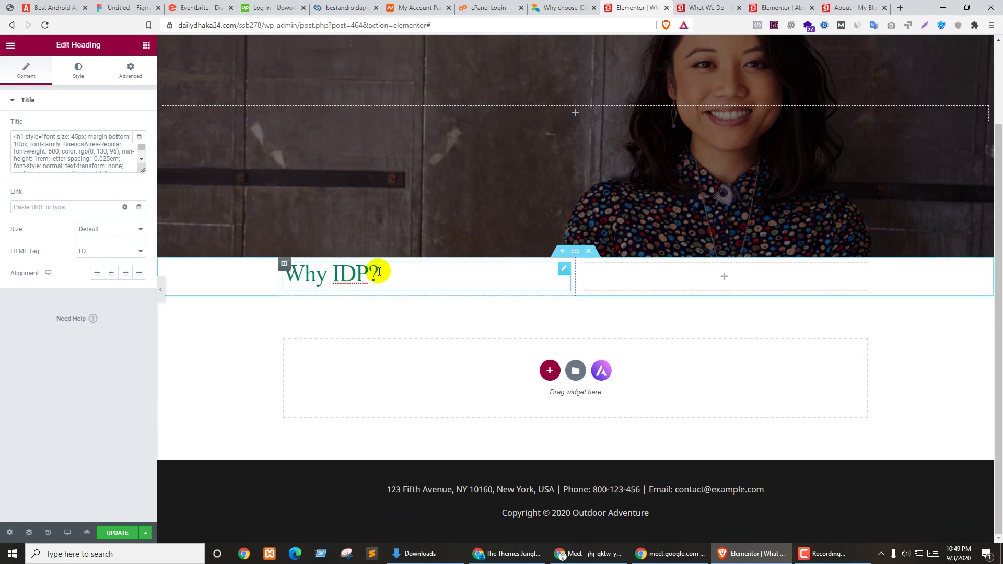
# Step: Compare the pasted heading and its inline-styled title markup with the original "Why IDP?" heading on the IDP page
pyautogui.hotkey('ctrl', 'Tab')
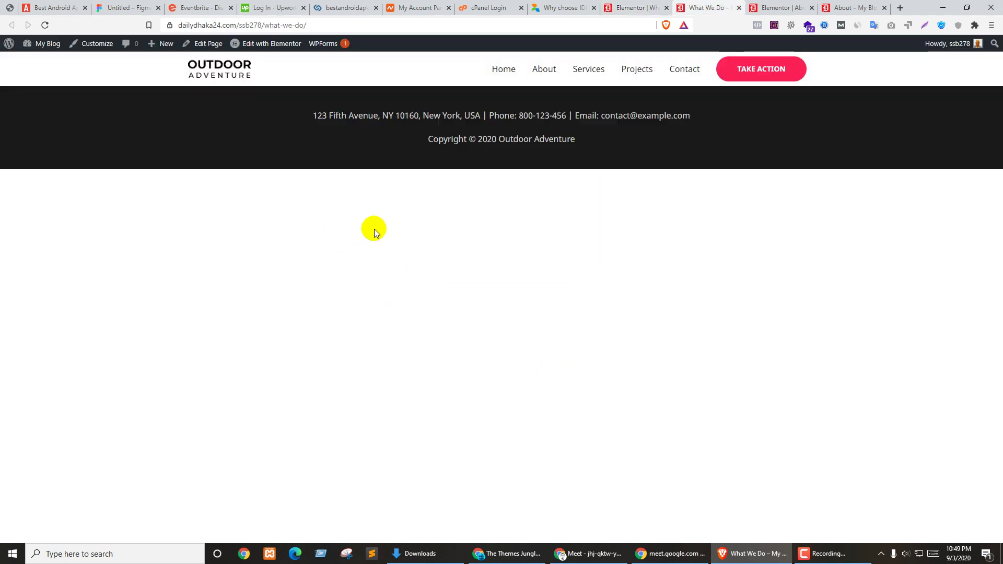
pyautogui.hotkey('ctrl', 'shift', 'Tab')
pyautogui.hotkey('ctrl', 'shift', 'Tab')
pyautogui.click(357, 233)
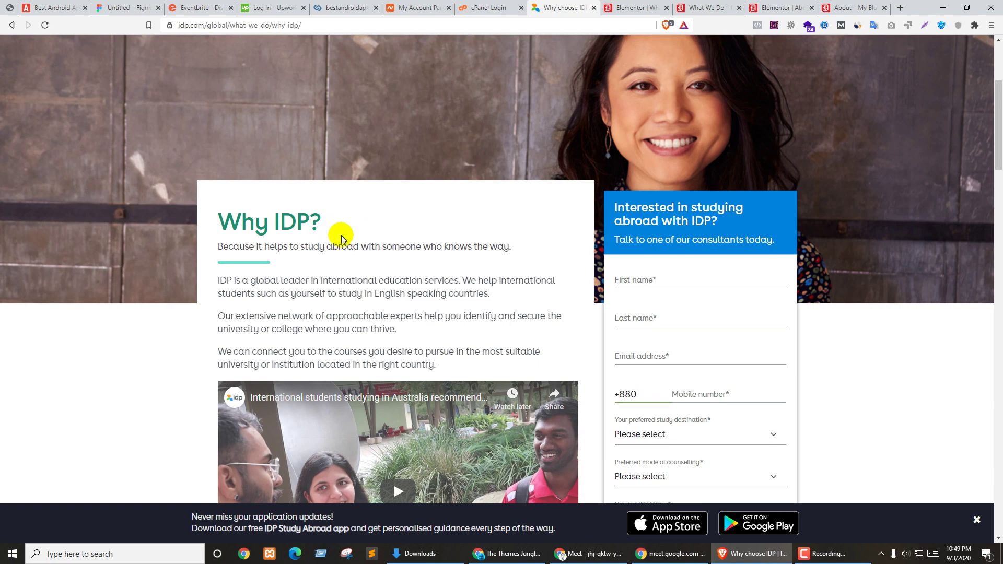
pyautogui.hotkey('ctrl', 'Tab')
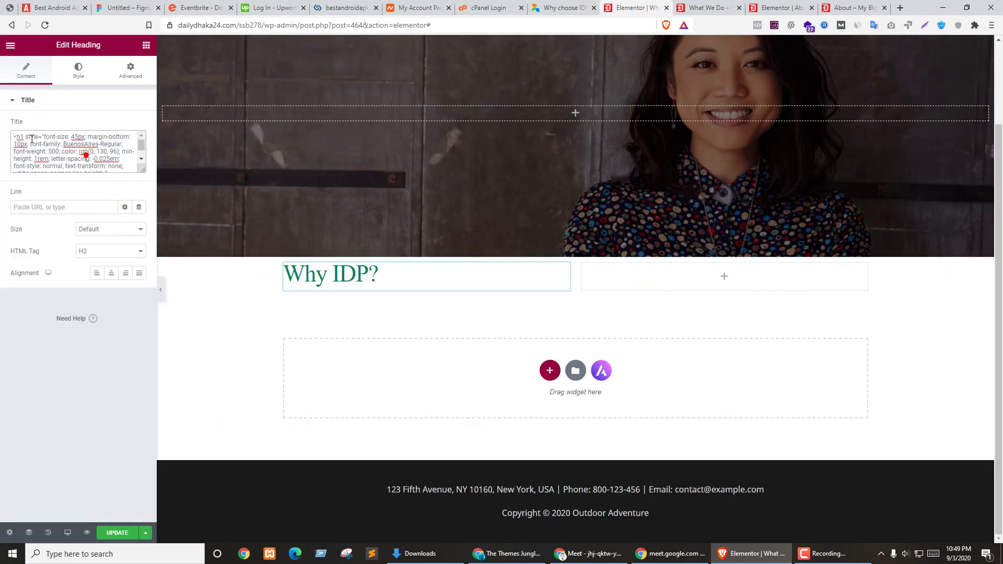
pyautogui.moveTo(40, 140); pyautogui.dragTo(93, 177)
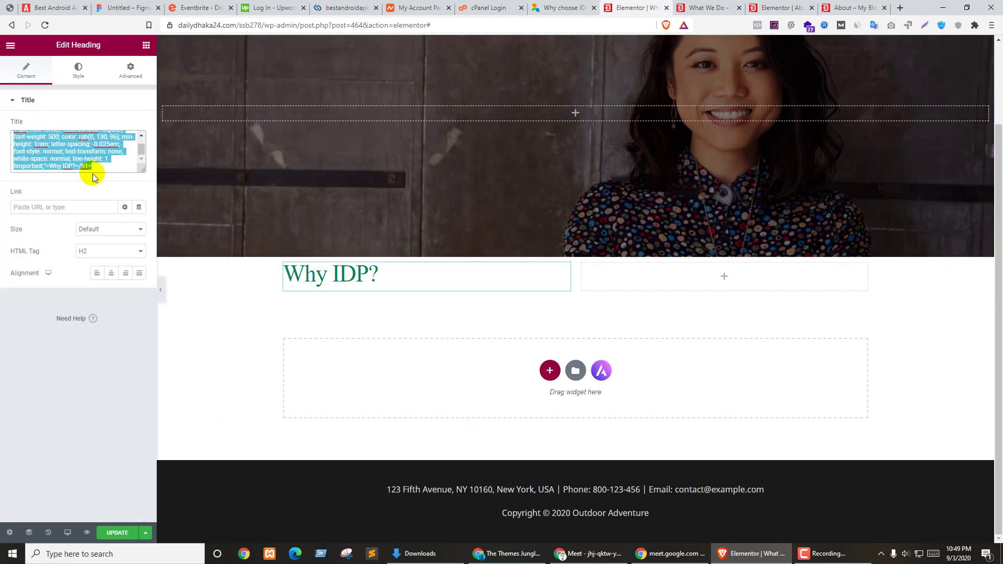
pyautogui.hotkey('ctrl', 'Tab')
pyautogui.hotkey('ctrl', 'shift', 'Tab')
pyautogui.hotkey('ctrl', 'shift', 'Tab')
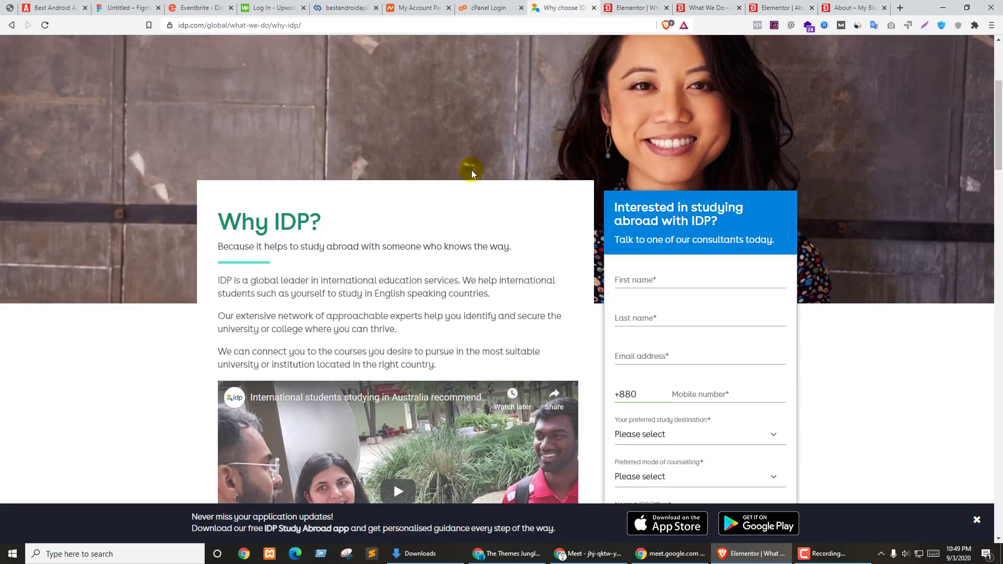
pyautogui.hotkey('ctrl', 'Tab')
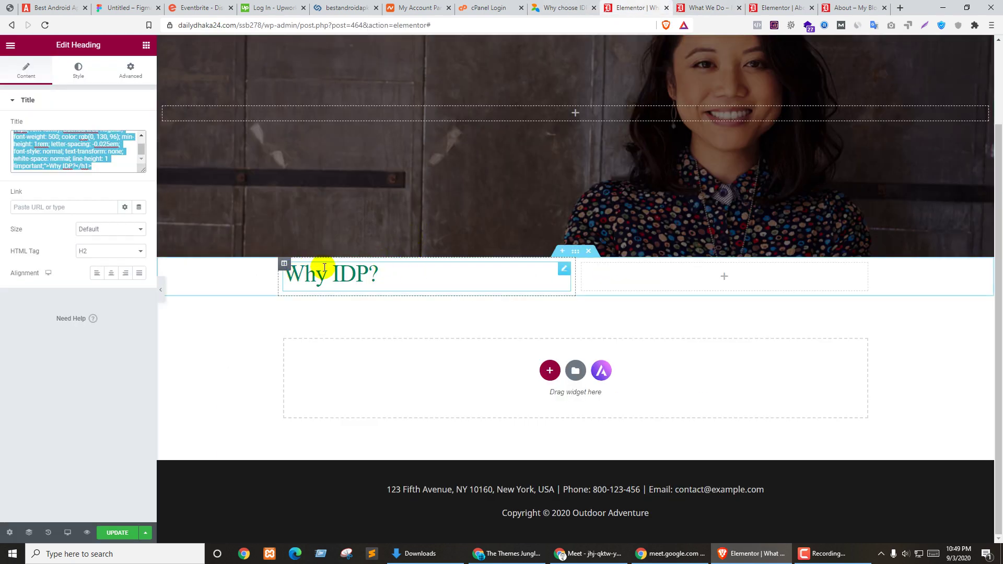
# Step: Replace the heading title's inline-styled h1 markup with the plain text "Why IDP?"
pyautogui.click(77, 160)
pyautogui.hotkey('ctrl', 'a')
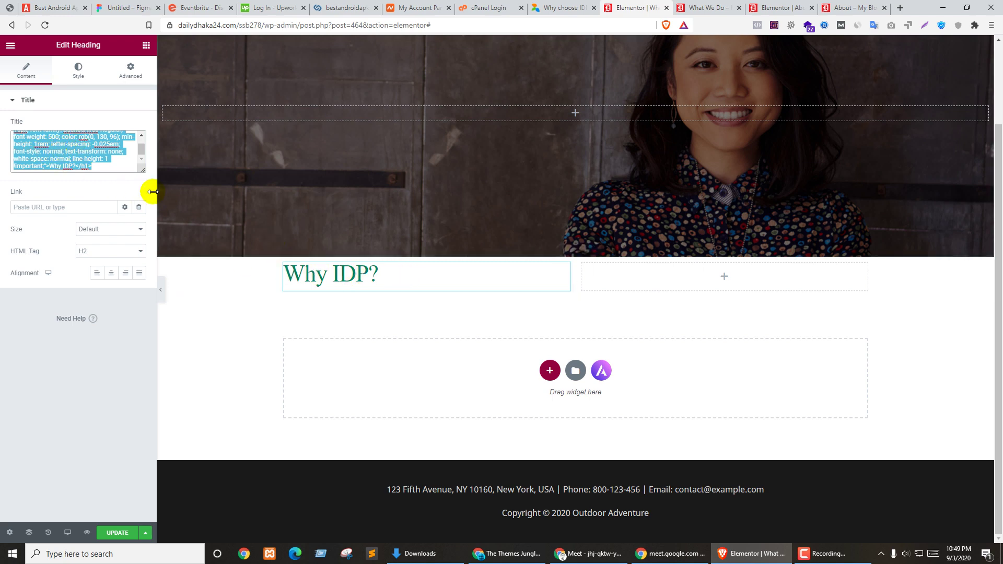
pyautogui.click(77, 157)
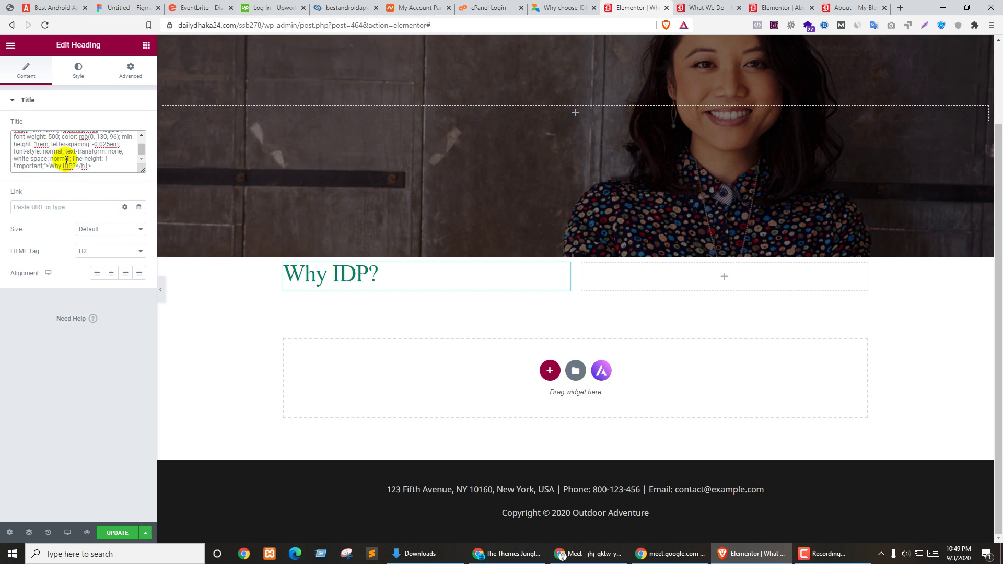
pyautogui.scroll(1, 58, 160)
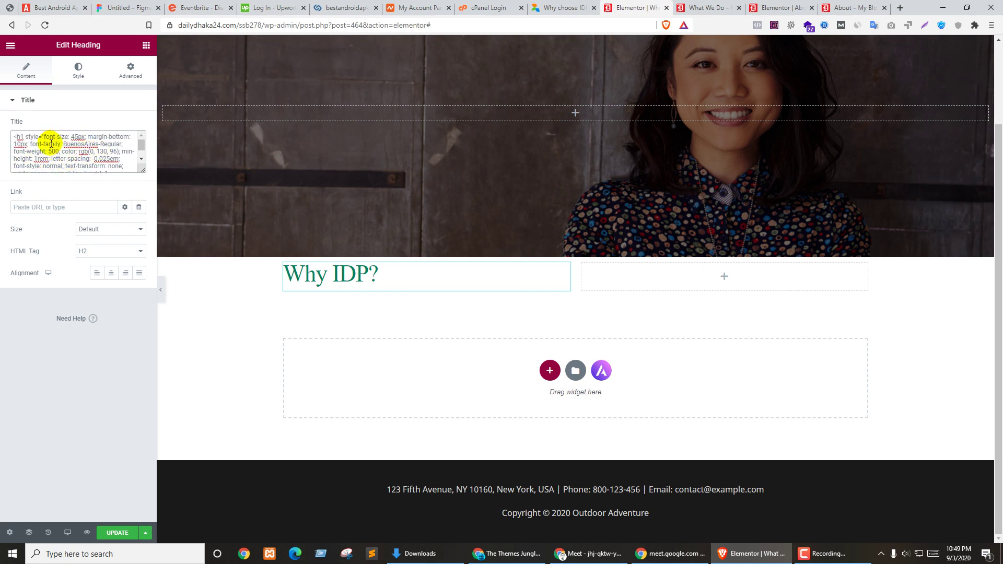
pyautogui.click(83, 70)
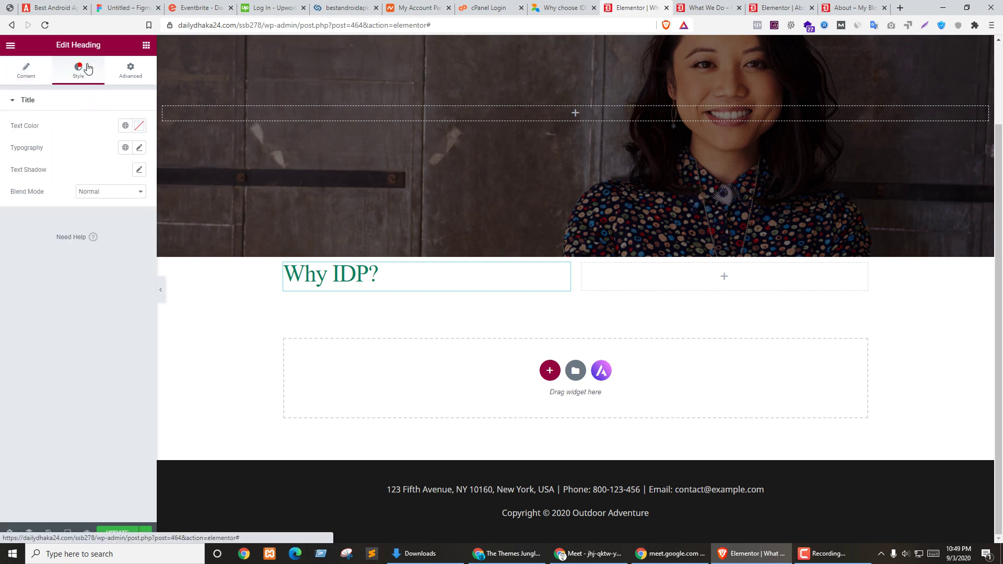
pyautogui.click(29, 77)
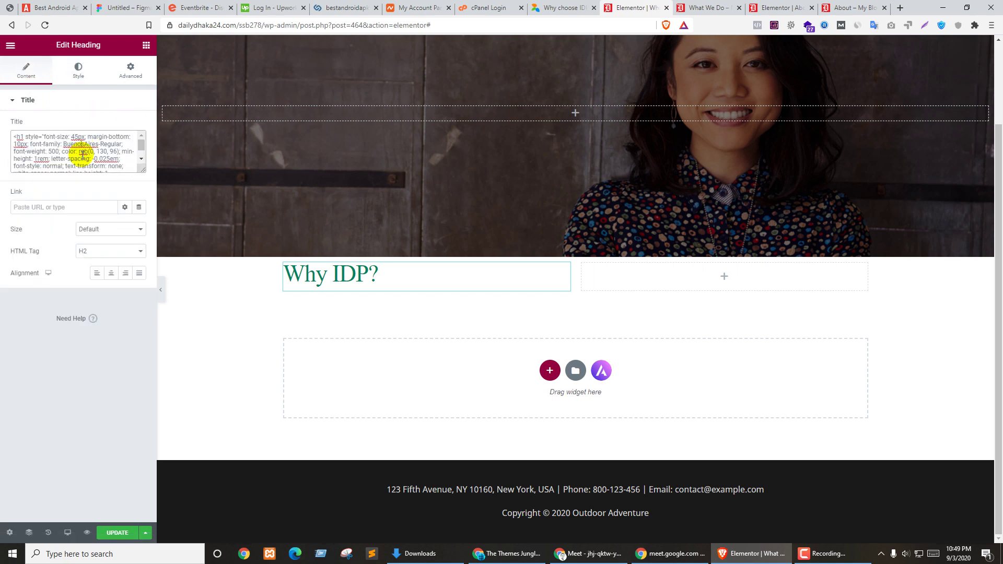
pyautogui.hotkey('ctrl', 'a')
pyautogui.hotkey('ctrl', 'v')
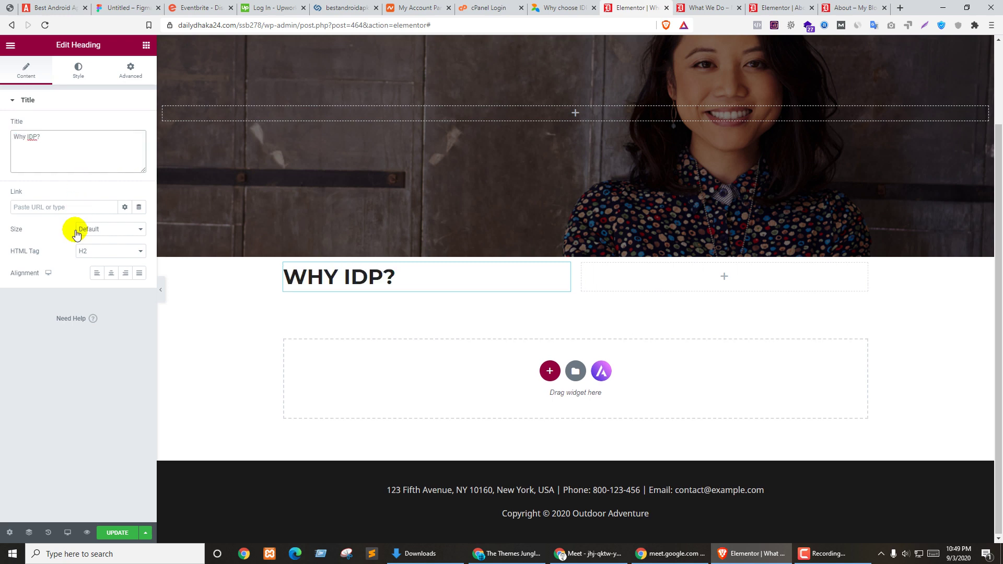
# Step: Set the "Why IDP?" heading's HTML tag to H1
pyautogui.click(94, 252)
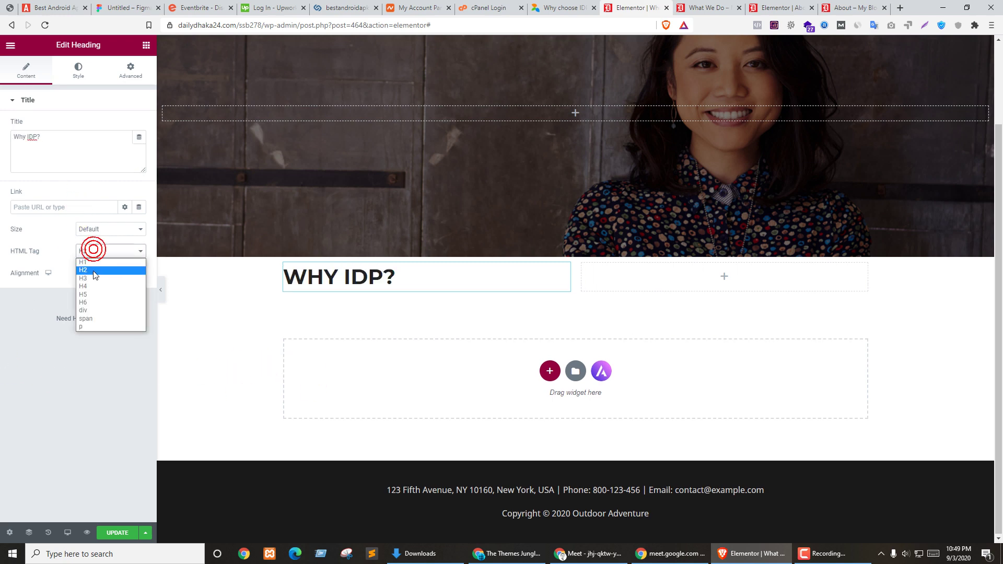
pyautogui.click(92, 263)
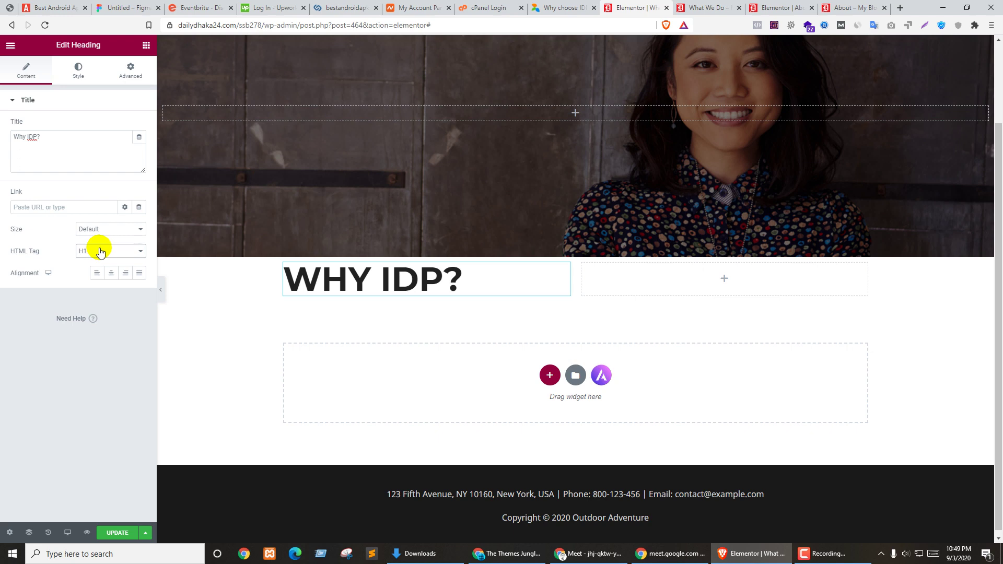
pyautogui.click(18, 208)
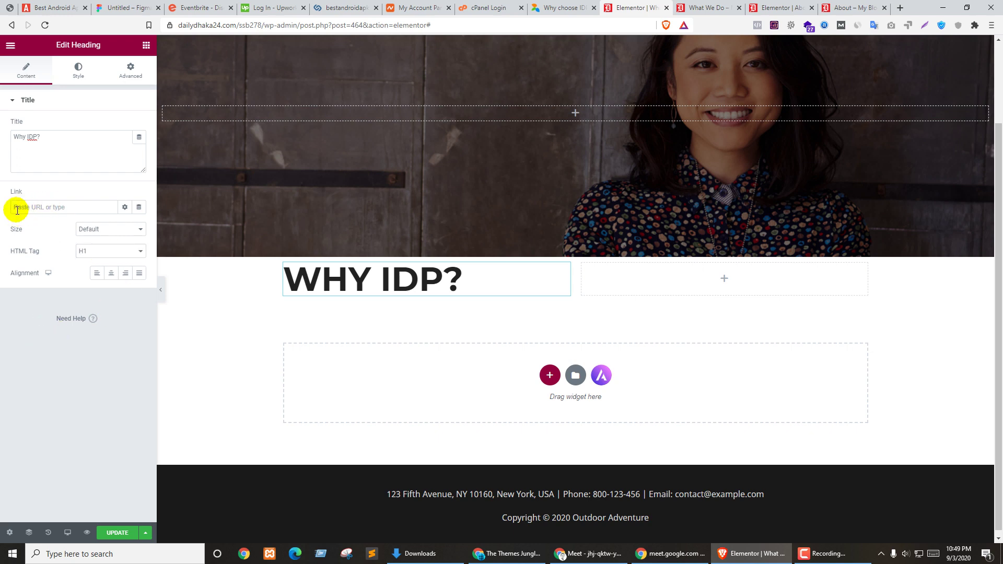
# Step: Set the "Why IDP?" heading's text color to green, #00DB7A
pyautogui.click(78, 72)
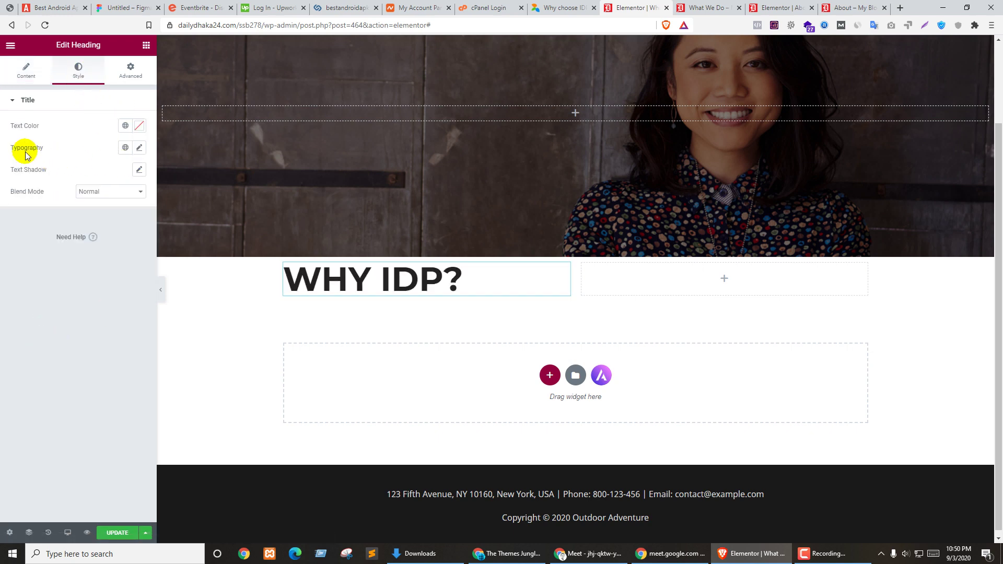
pyautogui.click(139, 126)
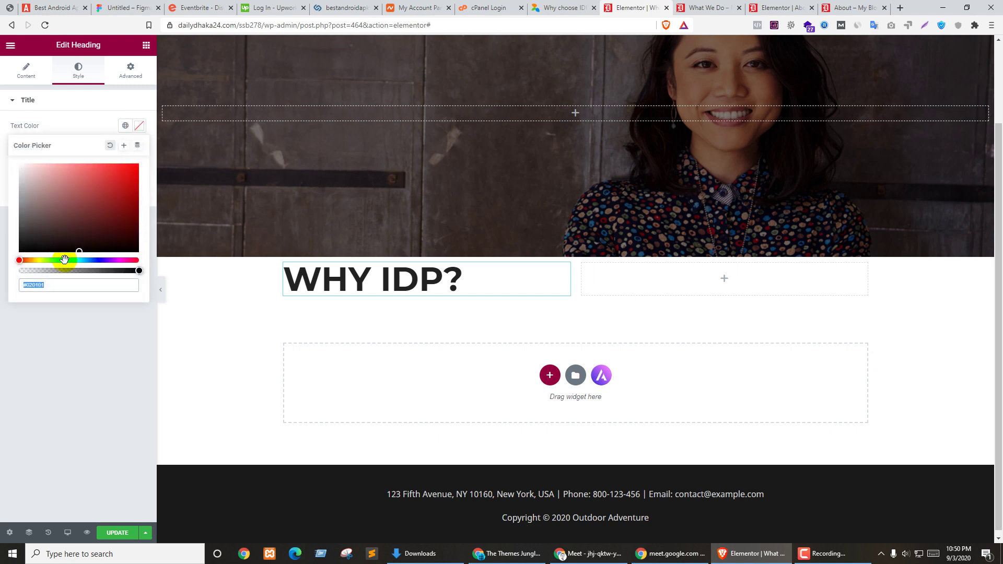
pyautogui.click(69, 260)
pyautogui.moveTo(117, 193); pyautogui.dragTo(139, 177)
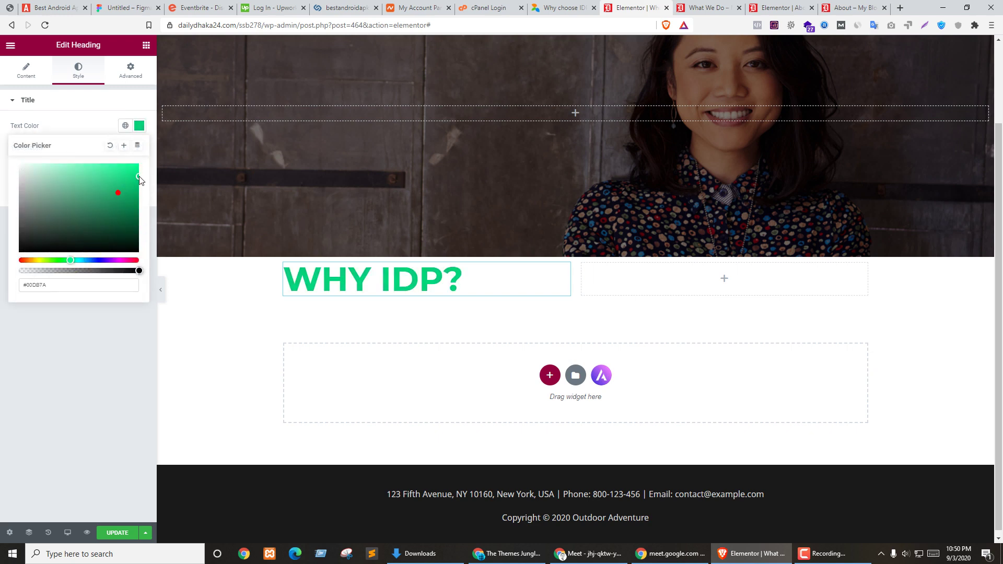
pyautogui.click(46, 332)
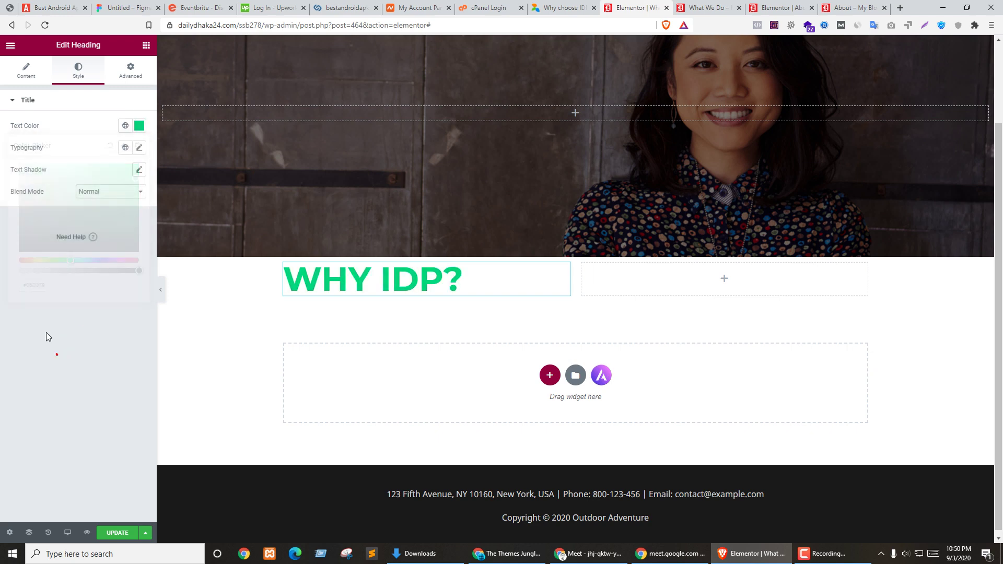
# Step: Set the heading's typography to the Helvetica family at 48 px, trying weight 300 and choosing weight 600
pyautogui.click(139, 149)
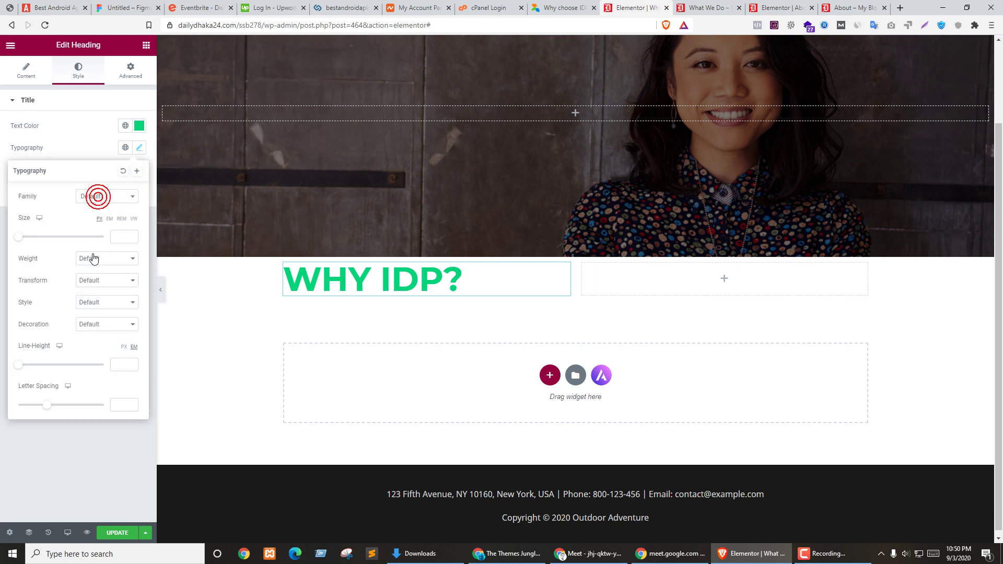
pyautogui.click(119, 197)
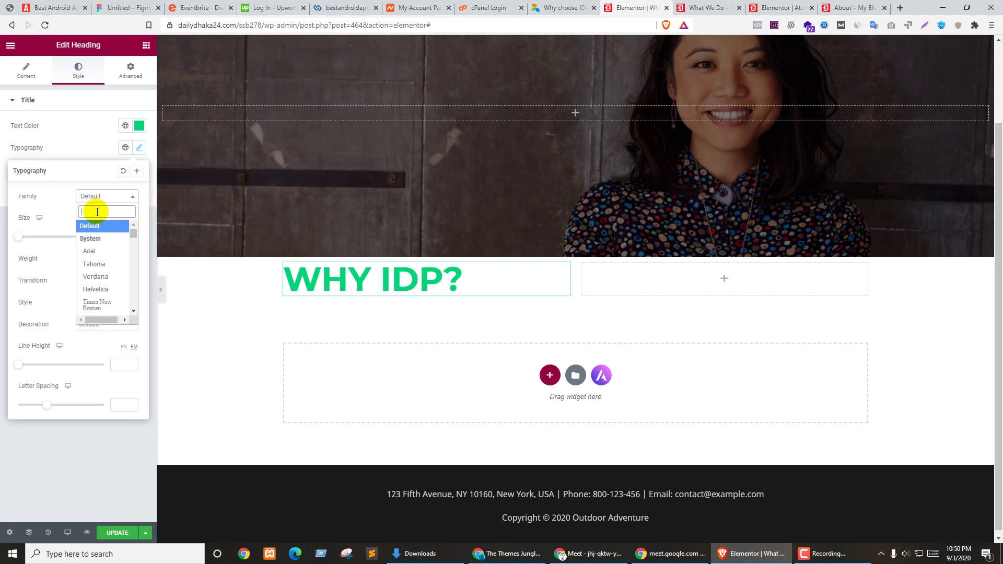
pyautogui.click(100, 289)
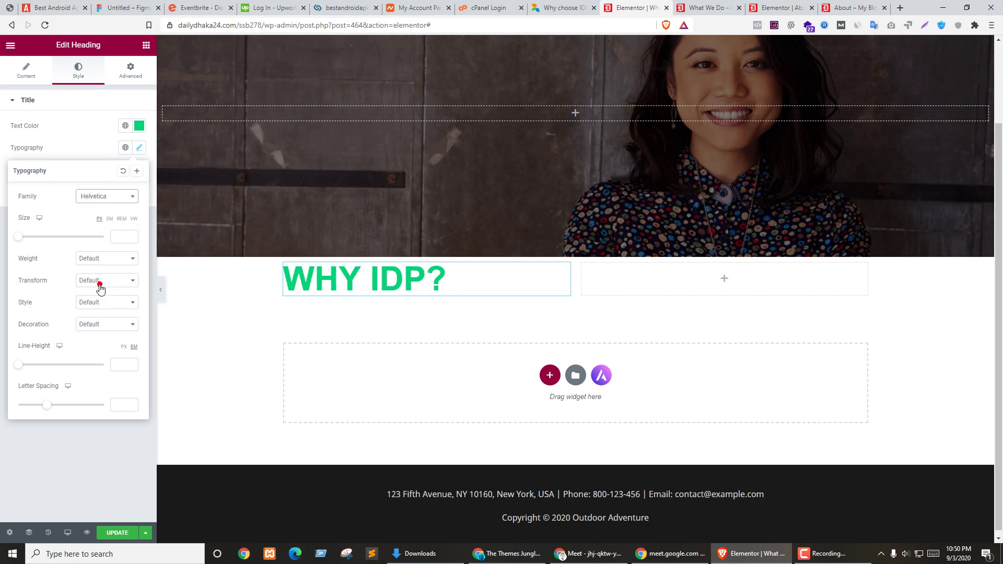
pyautogui.moveTo(18, 237); pyautogui.dragTo(38, 236)
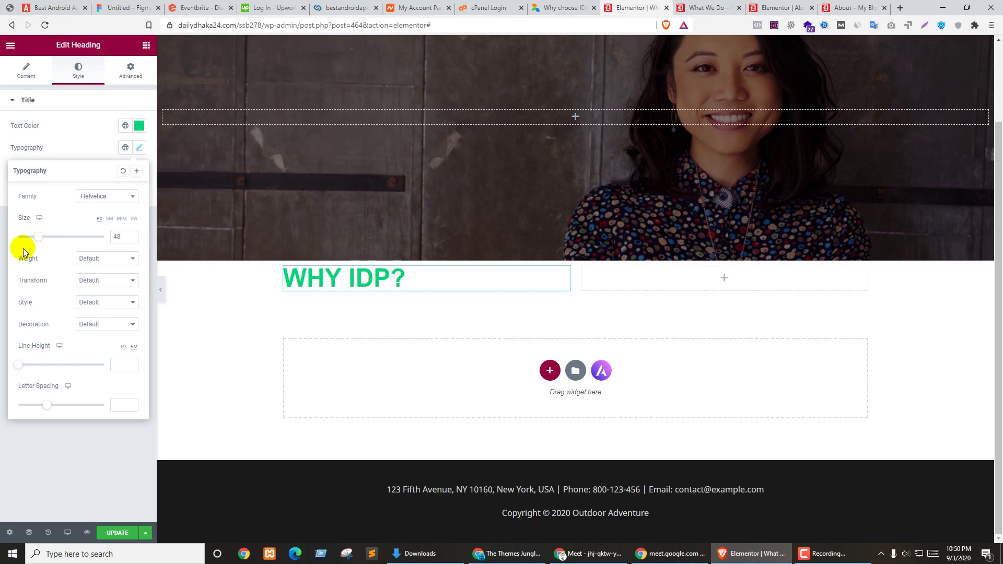
pyautogui.click(98, 260)
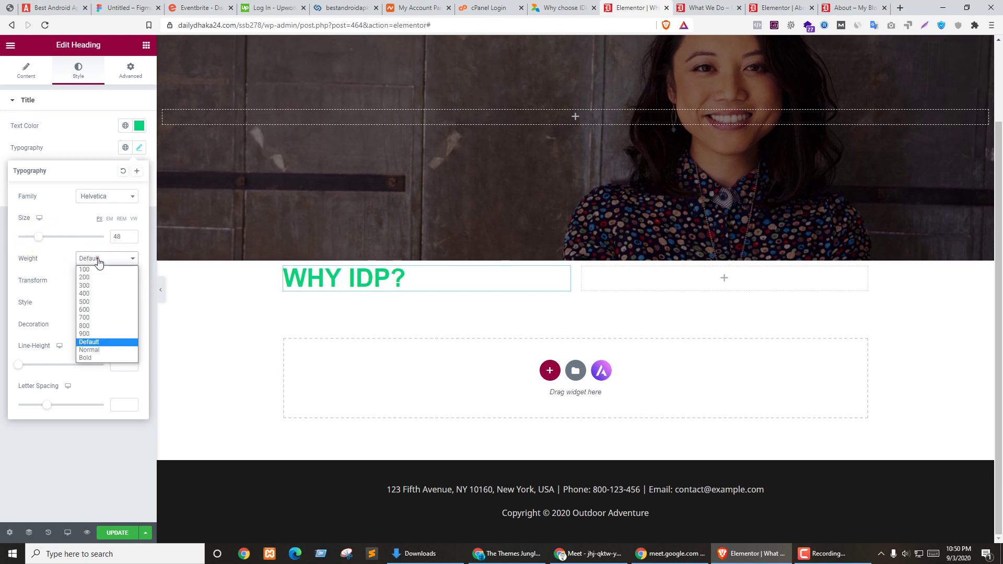
pyautogui.click(94, 291)
pyautogui.click(121, 257)
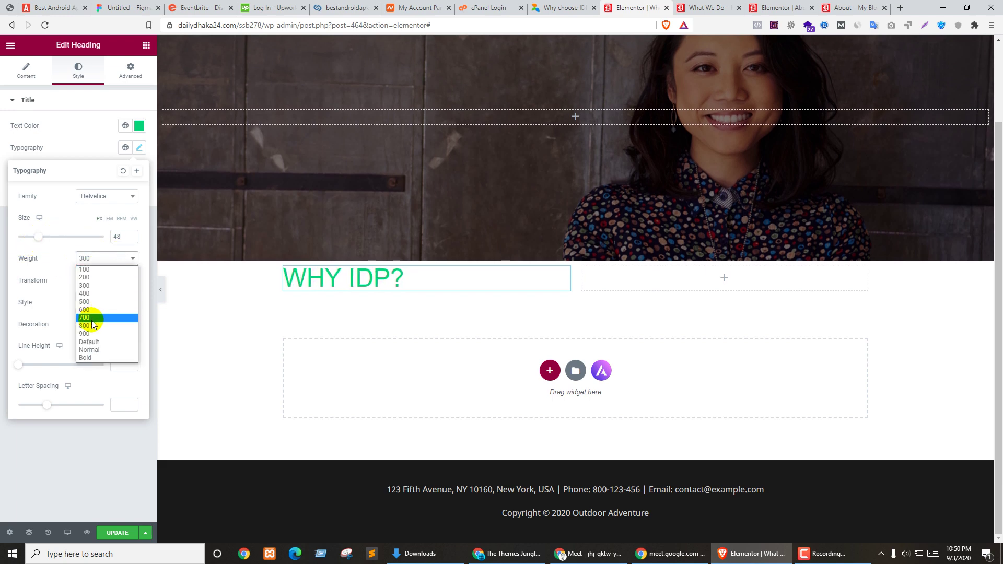
pyautogui.click(91, 310)
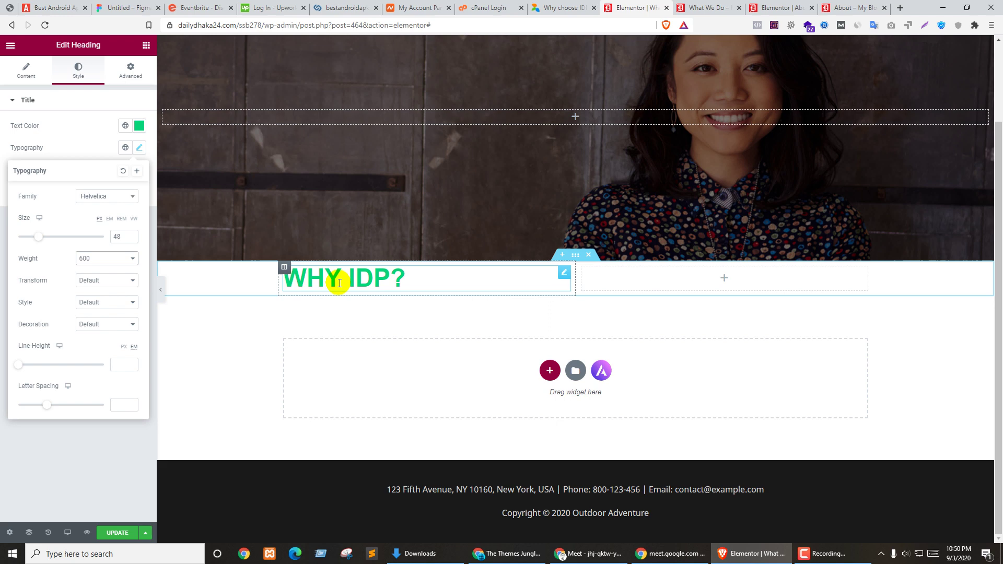
# Step: Try the uppercase and lowercase text transforms on the heading and choose Capitalize
pyautogui.click(108, 281)
pyautogui.click(108, 299)
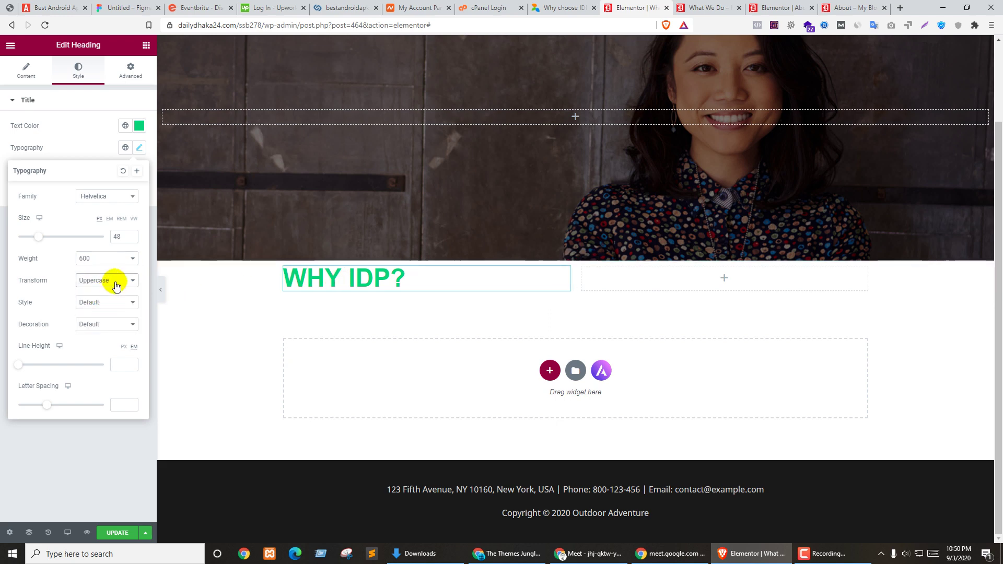
pyautogui.click(111, 280)
pyautogui.click(94, 308)
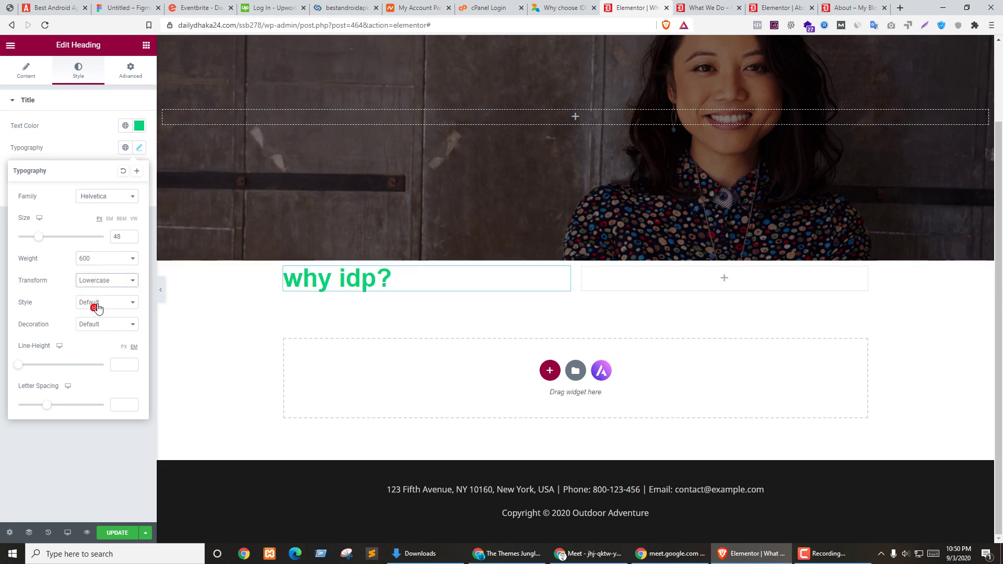
pyautogui.click(108, 279)
pyautogui.click(96, 315)
pyautogui.click(121, 280)
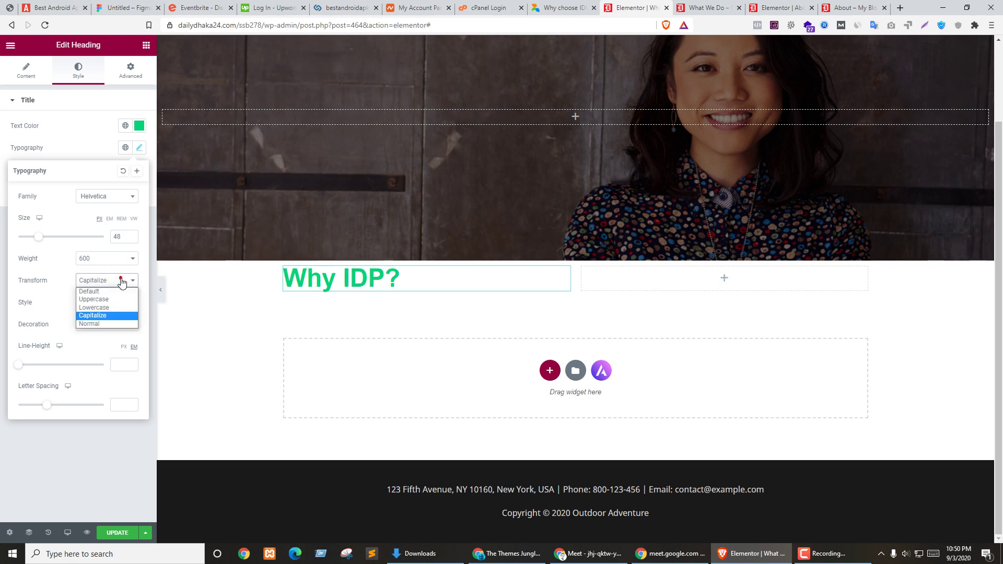
pyautogui.click(123, 283)
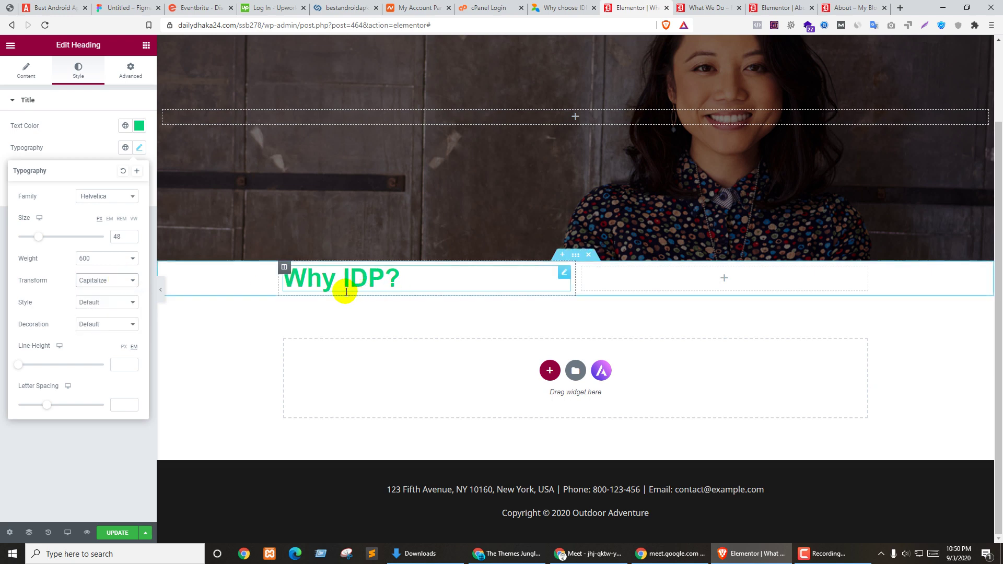
# Step: Try the italic font style on the heading and return the style to Default
pyautogui.click(101, 303)
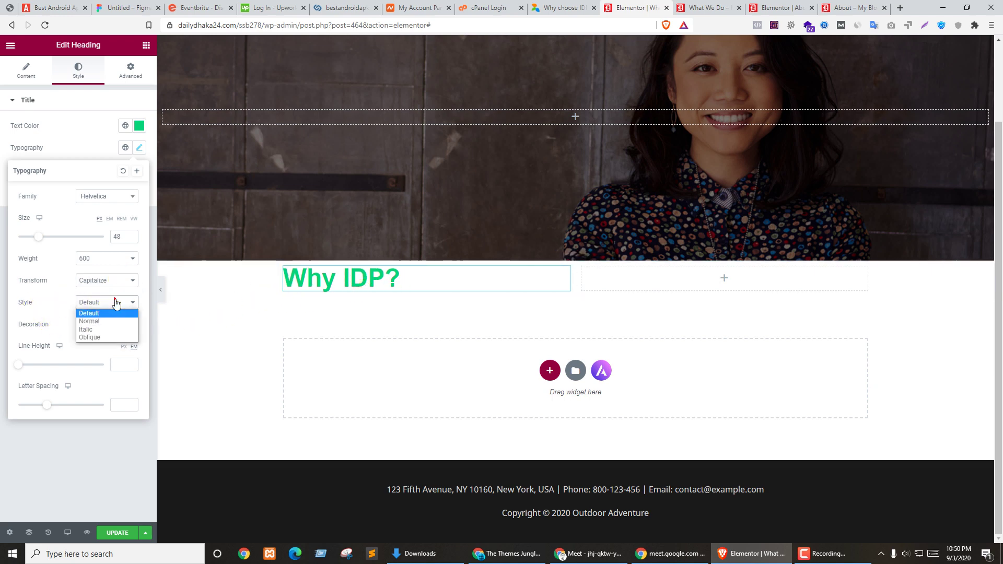
pyautogui.click(89, 329)
pyautogui.click(101, 303)
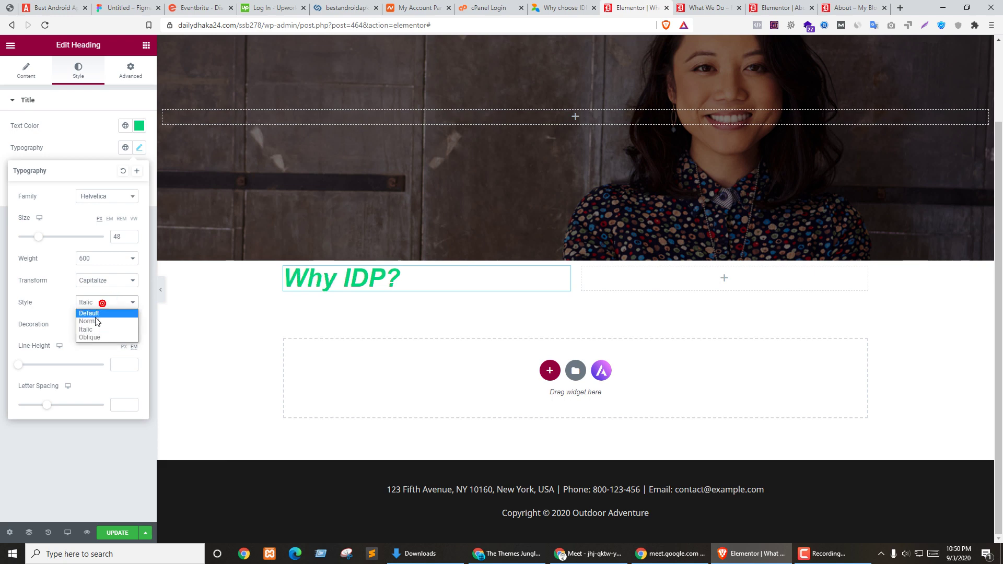
pyautogui.click(94, 314)
# Step: Try the Underline and Overline decorations on the heading and set its decoration to Line Through
pyautogui.click(110, 324)
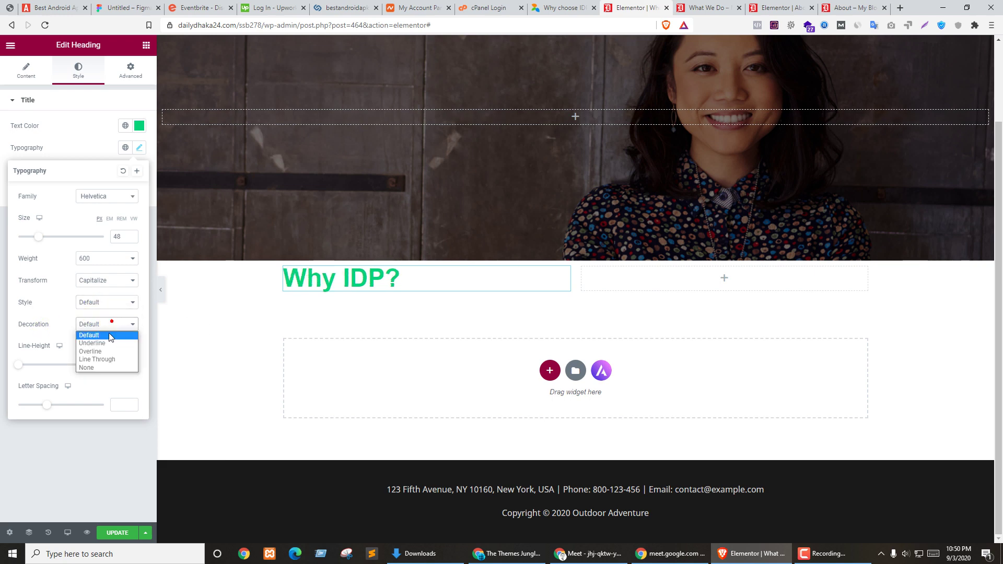
pyautogui.click(95, 344)
pyautogui.click(103, 325)
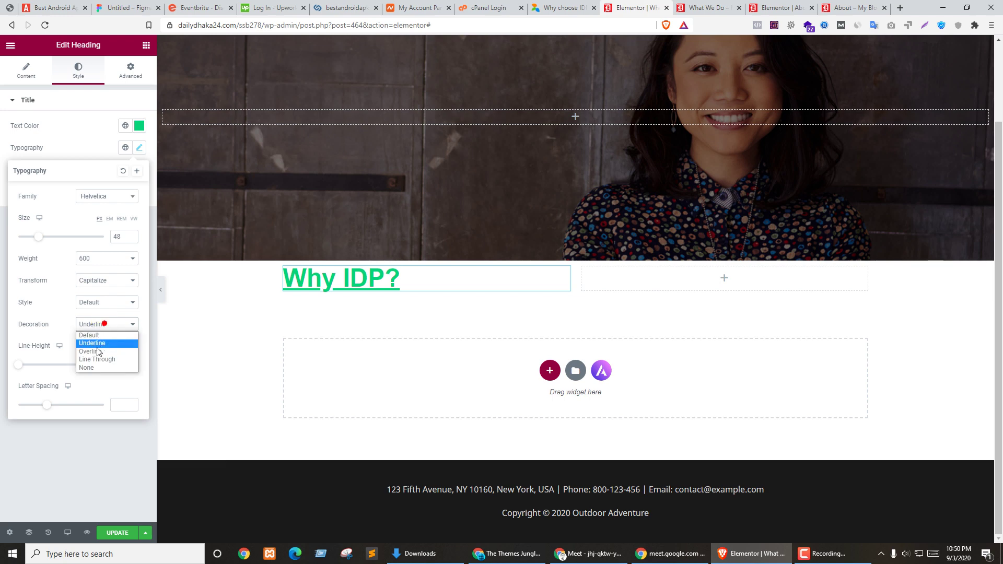
pyautogui.click(96, 351)
pyautogui.click(107, 325)
pyautogui.click(90, 360)
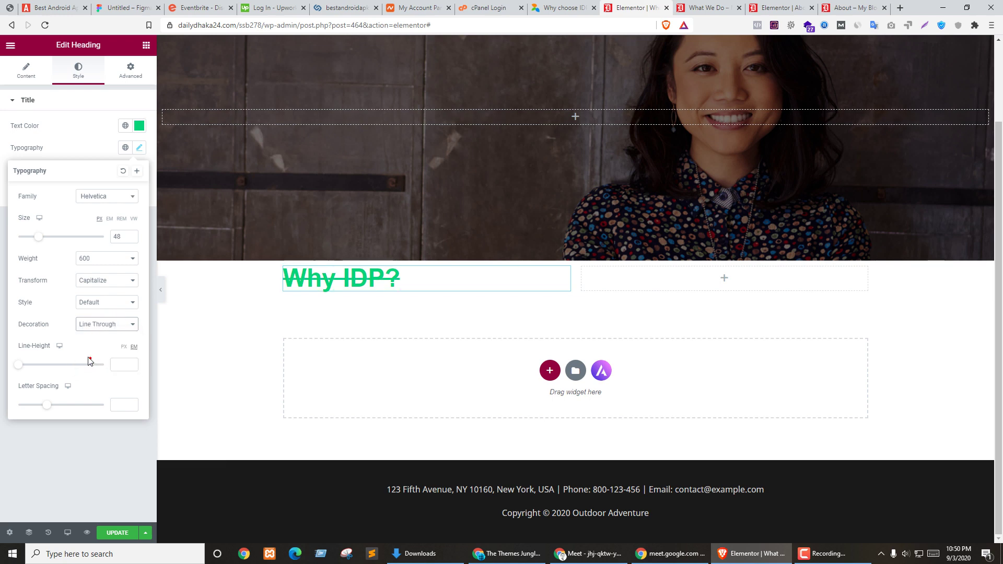
# Step: Reset the "Why IDP?" heading's decoration to Default and set its line height to 1.5 em
pyautogui.click(112, 323)
pyautogui.click(97, 337)
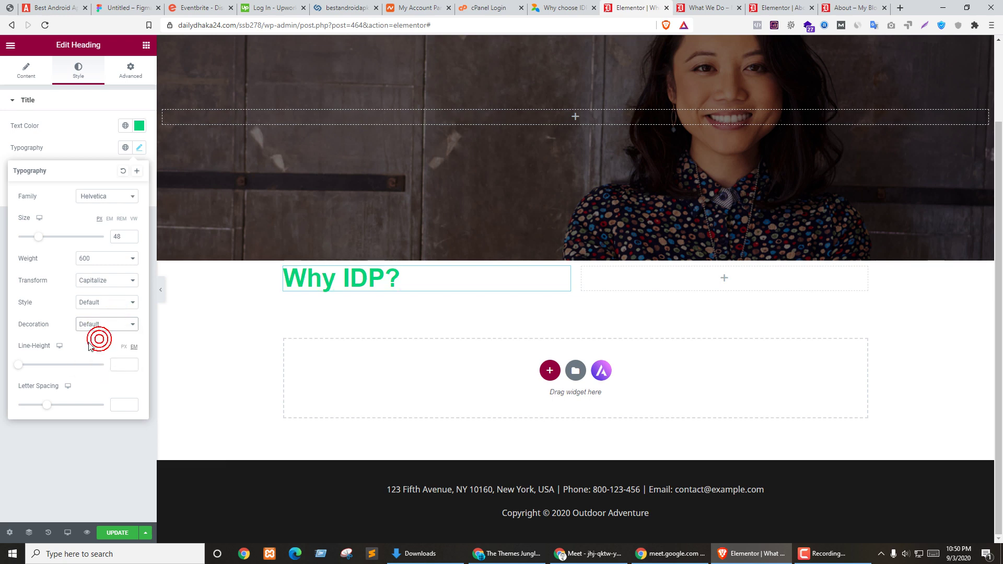
pyautogui.moveTo(18, 365)
pyautogui.mouseDown()
pyautogui.moveTo(70, 374)
pyautogui.moveTo(15, 376)
pyautogui.mouseUp()
pyautogui.click(8, 379)
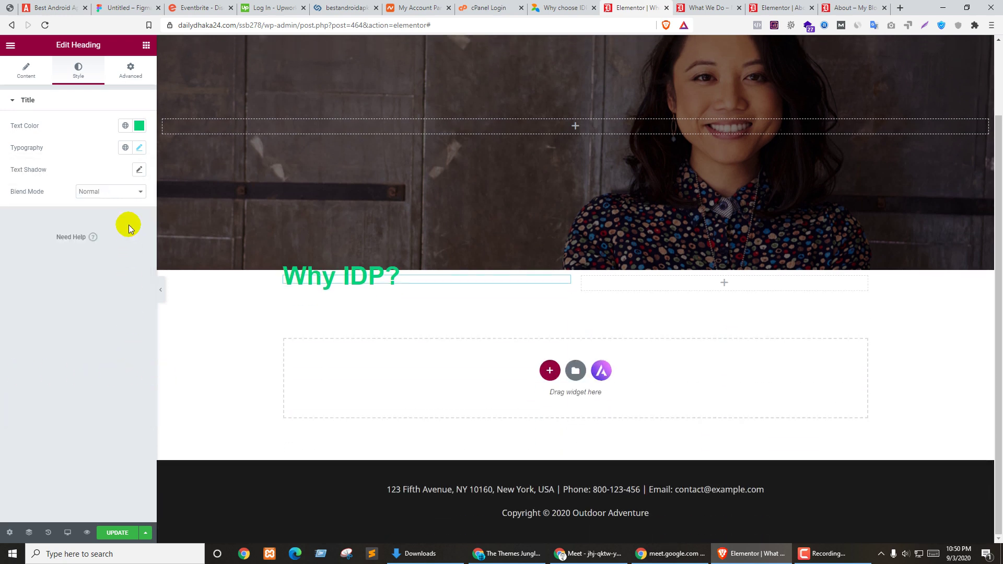
pyautogui.click(139, 147)
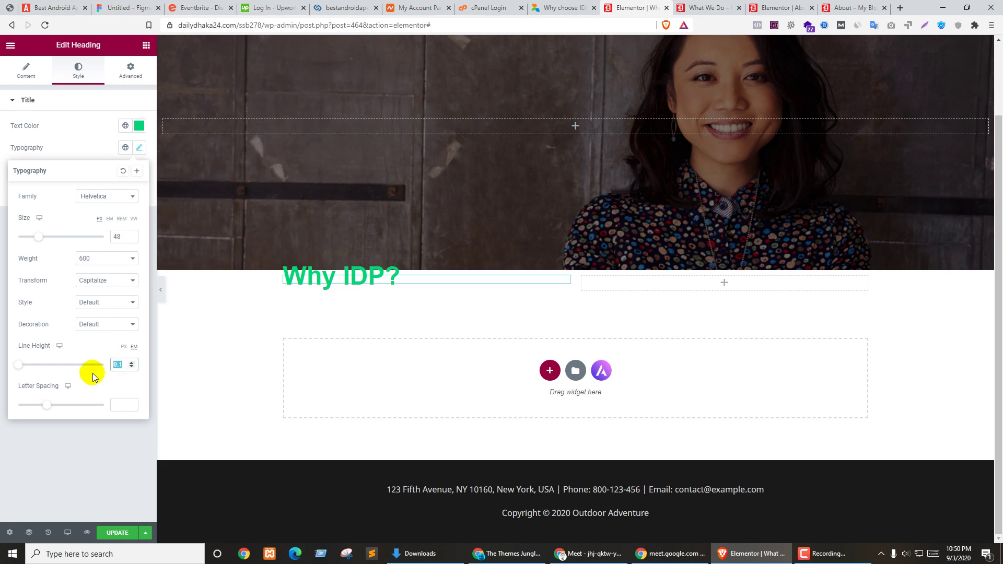
pyautogui.write('1.')
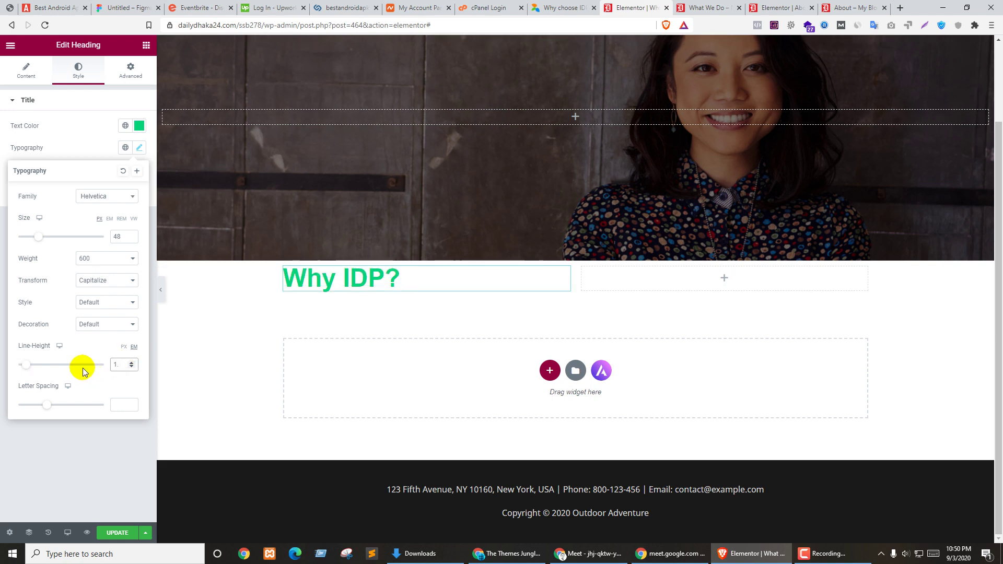
pyautogui.write('5')
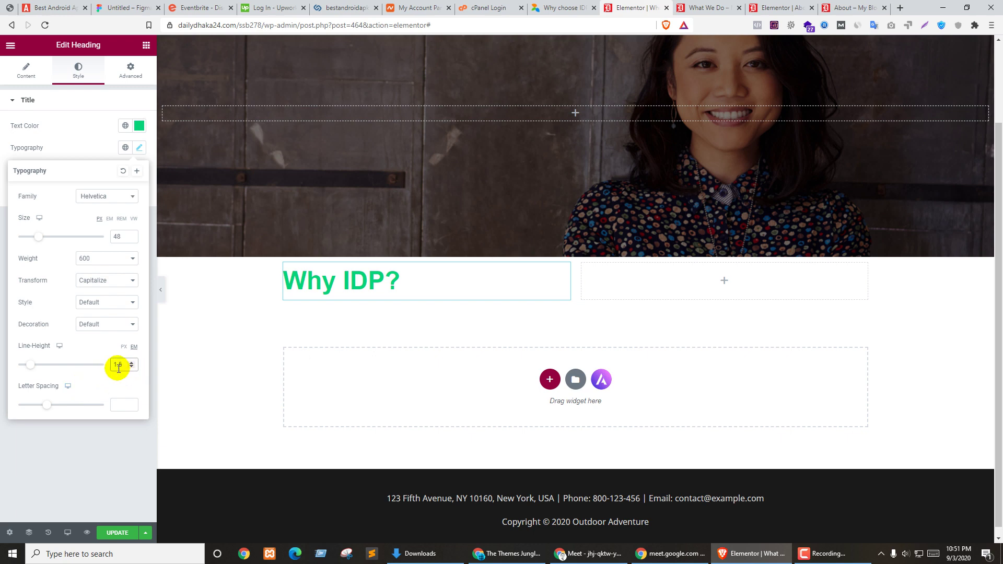
# Step: Try a negative letter spacing on the "Why IDP?" heading and set the letter spacing to 0
pyautogui.moveTo(55, 402)
pyautogui.mouseDown()
pyautogui.moveTo(74, 405)
pyautogui.moveTo(40, 412)
pyautogui.mouseUp()
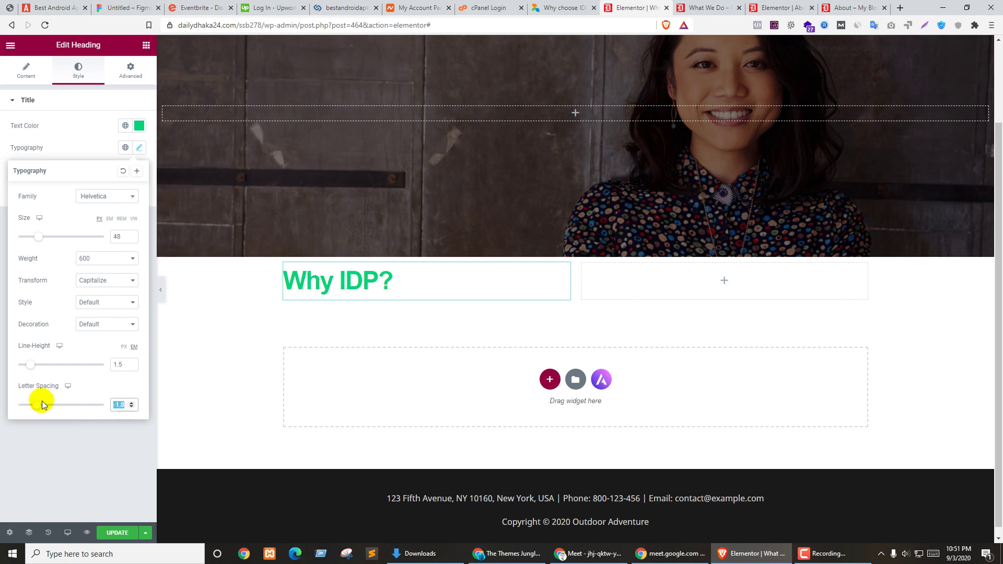
pyautogui.press('BackSpace')
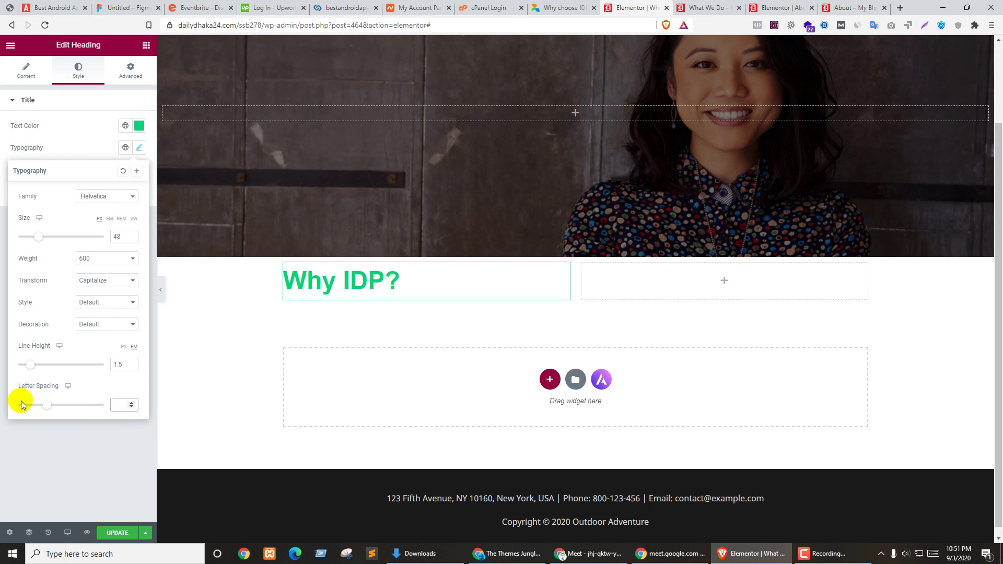
pyautogui.click(74, 389)
pyautogui.moveTo(49, 408); pyautogui.dragTo(47, 409)
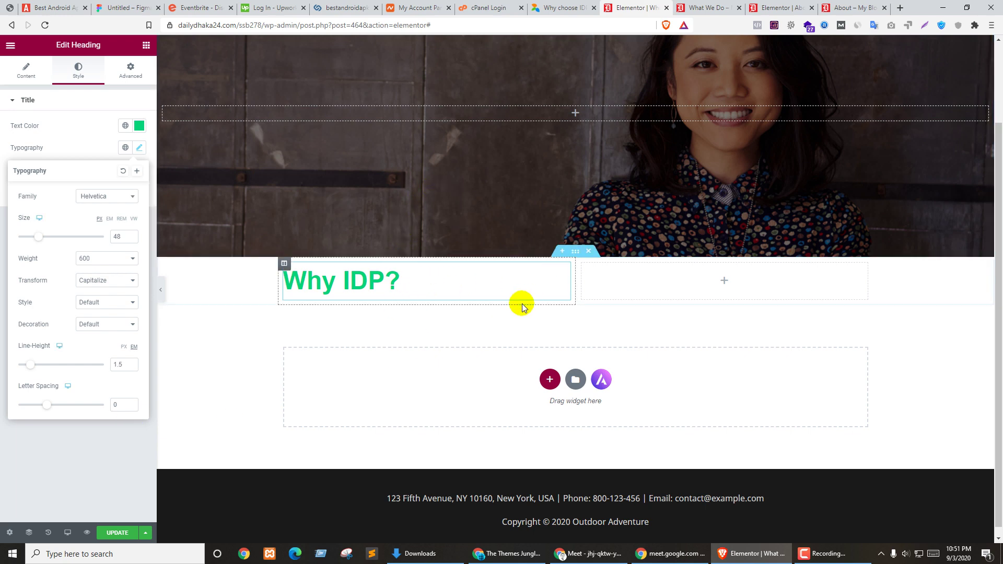
# Step: Copy the sentence "Because it helps to study abroad with someone who knows the way." from the IDP reference page
pyautogui.click(714, 3)
pyautogui.click(559, 7)
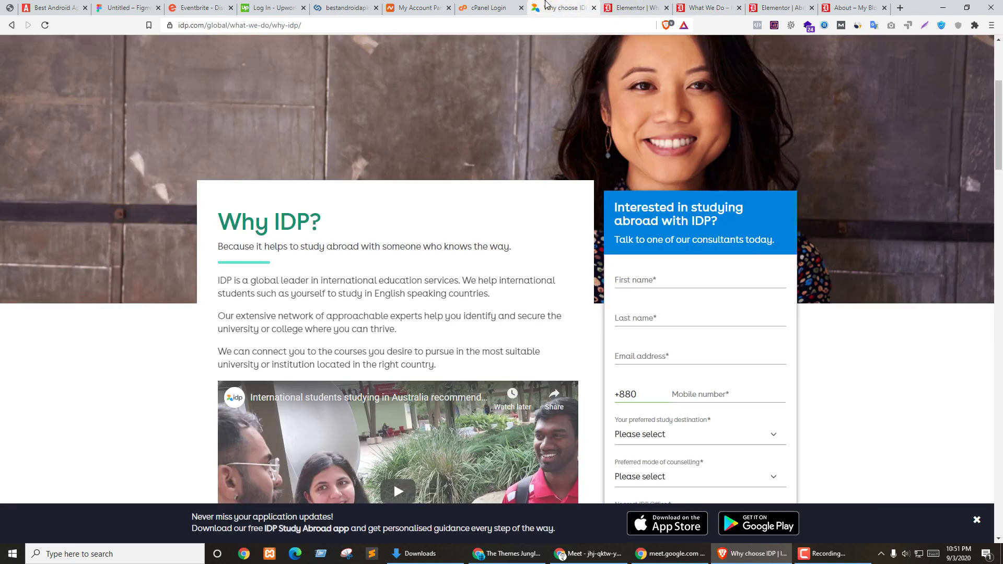
pyautogui.moveTo(220, 247); pyautogui.dragTo(524, 250)
pyautogui.hotkey('ctrl', 'c')
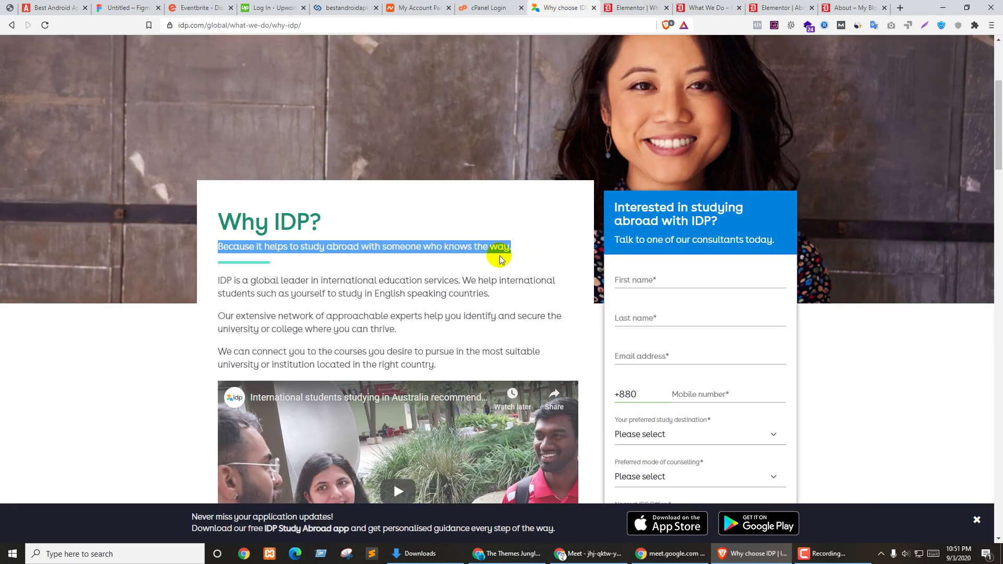
# Step: Back in the Elementor page, add a Text Editor widget below the "Why IDP?" heading and replace its placeholder with the copied sentence
pyautogui.hotkey('ctrl', 'Tab')
pyautogui.click(146, 45)
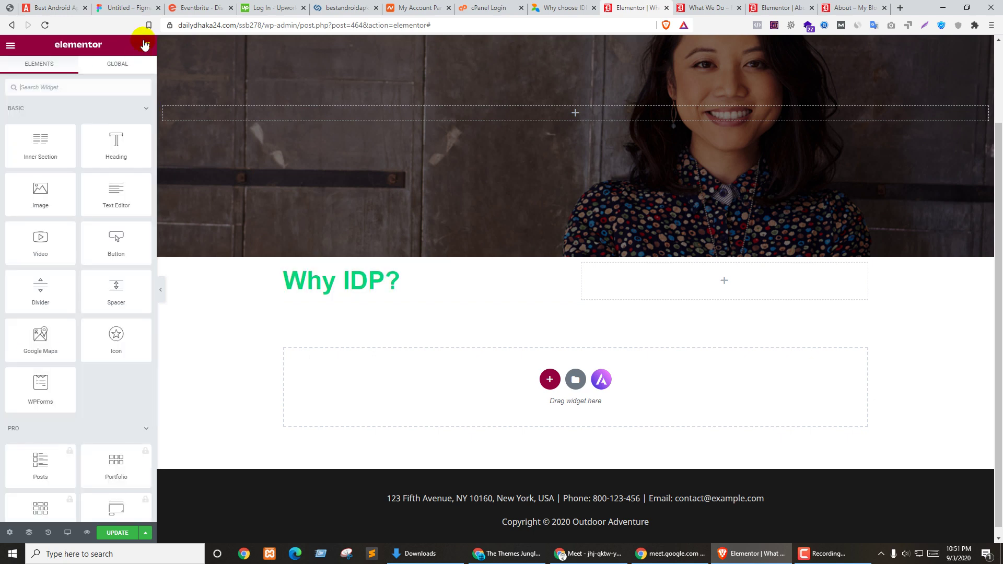
pyautogui.click(320, 280)
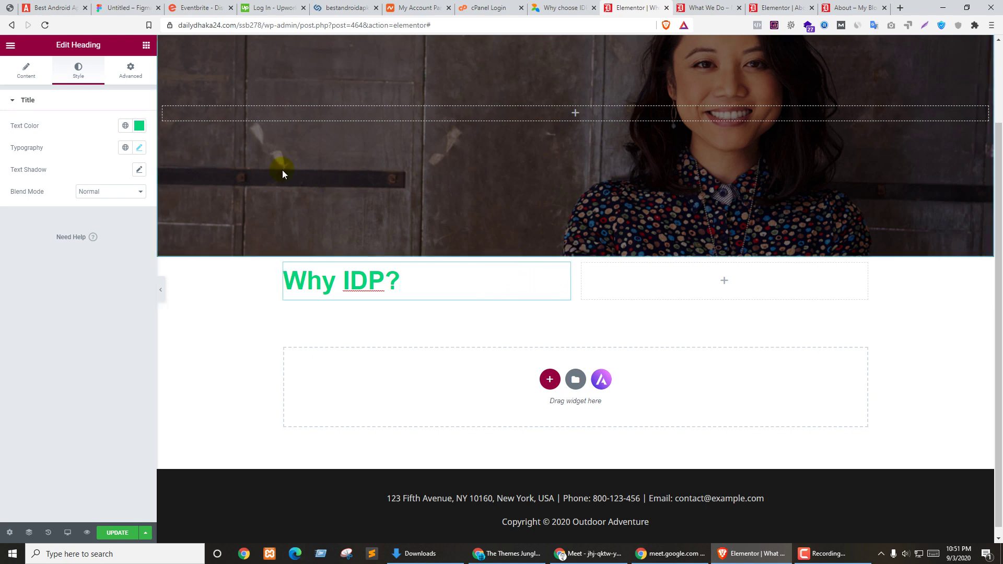
pyautogui.click(146, 45)
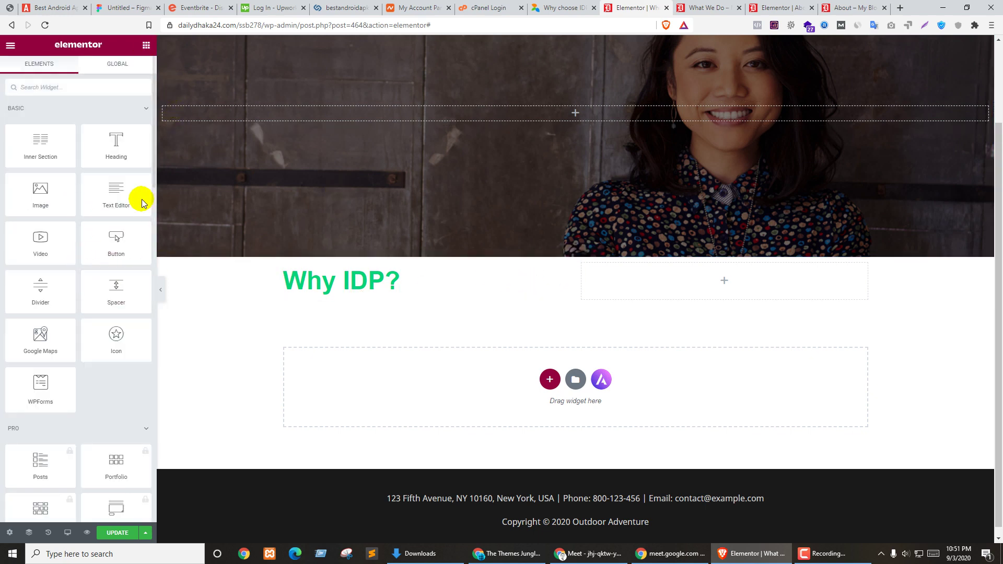
pyautogui.moveTo(138, 201); pyautogui.dragTo(347, 290)
pyautogui.click(83, 192)
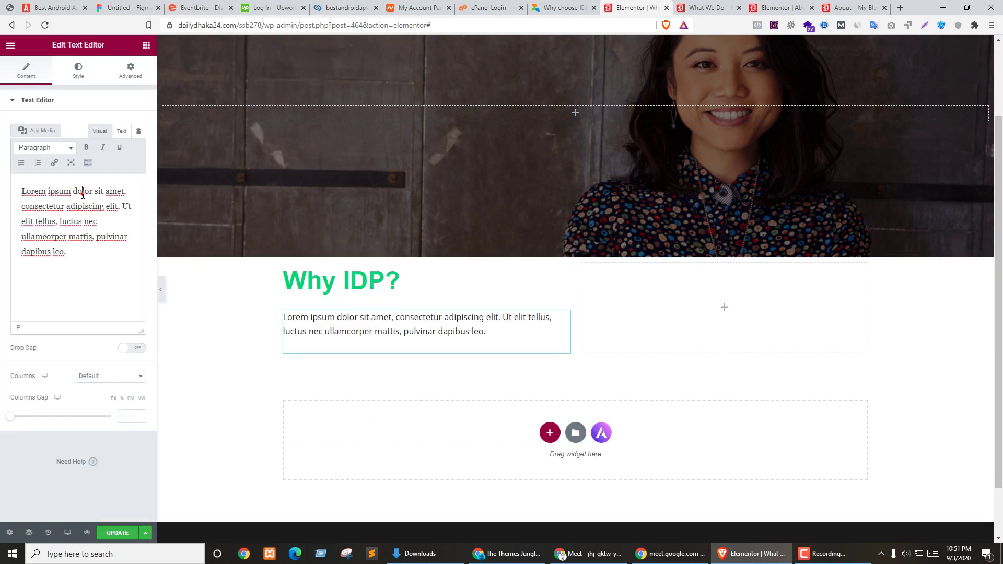
pyautogui.hotkey('ctrl', 'a')
pyautogui.hotkey('ctrl', 'v')
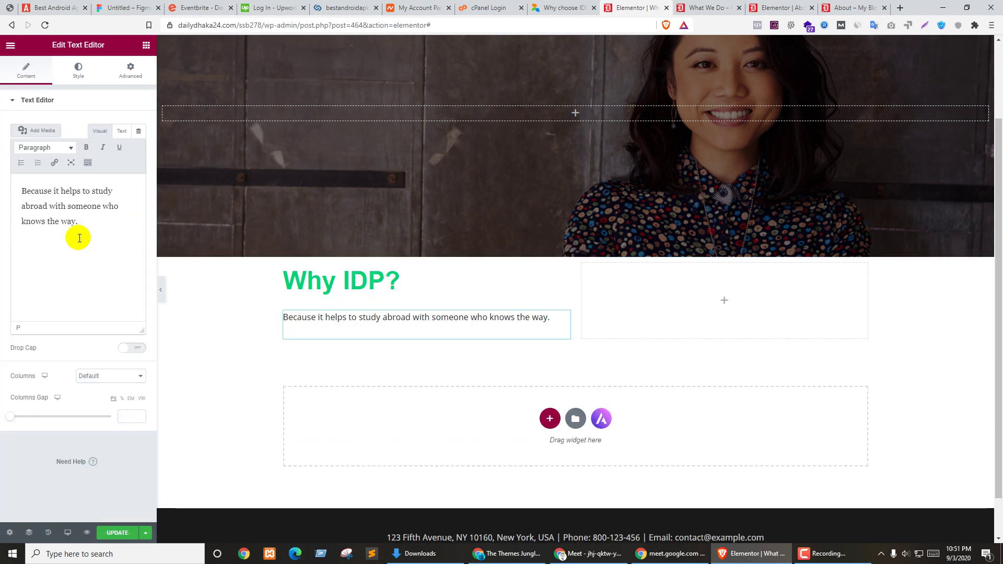
# Step: Inspect the new text widget's content in the plain-text editing mode and return to visual mode
pyautogui.click(122, 131)
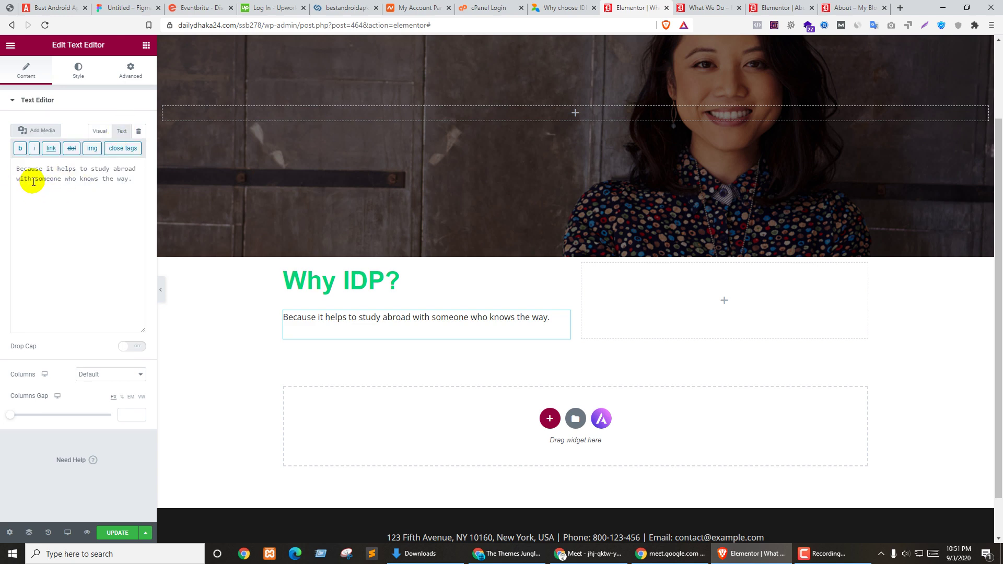
pyautogui.moveTo(17, 168); pyautogui.dragTo(99, 176)
pyautogui.click(95, 129)
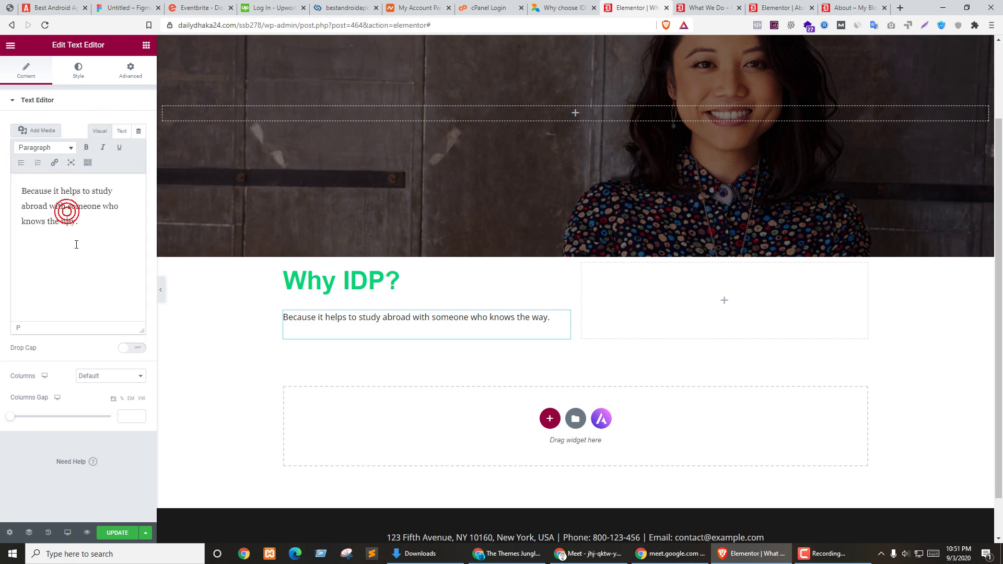
# Step: Try centre alignment on the text widget and set its alignment to left
pyautogui.click(77, 79)
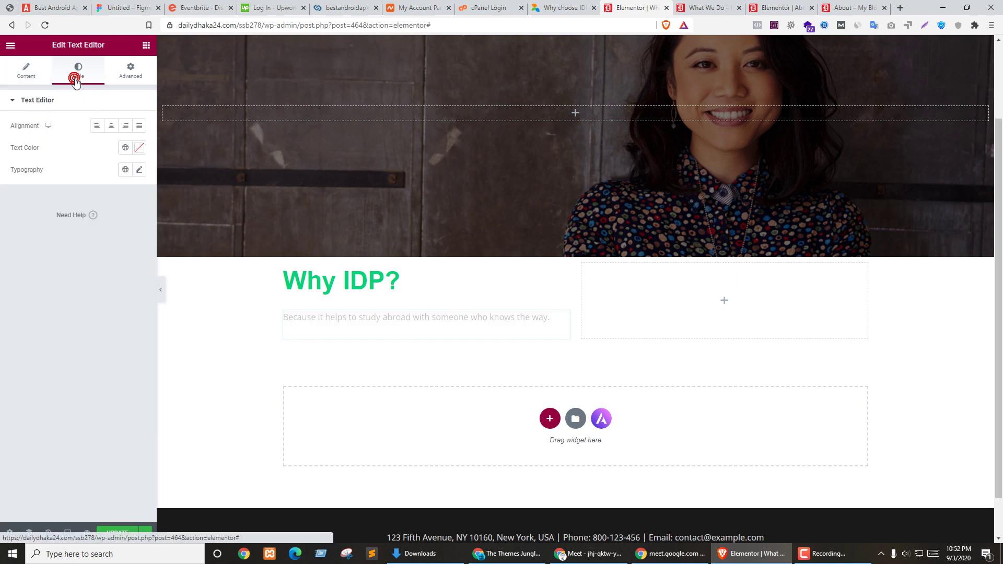
pyautogui.click(27, 72)
pyautogui.click(81, 176)
pyautogui.click(75, 70)
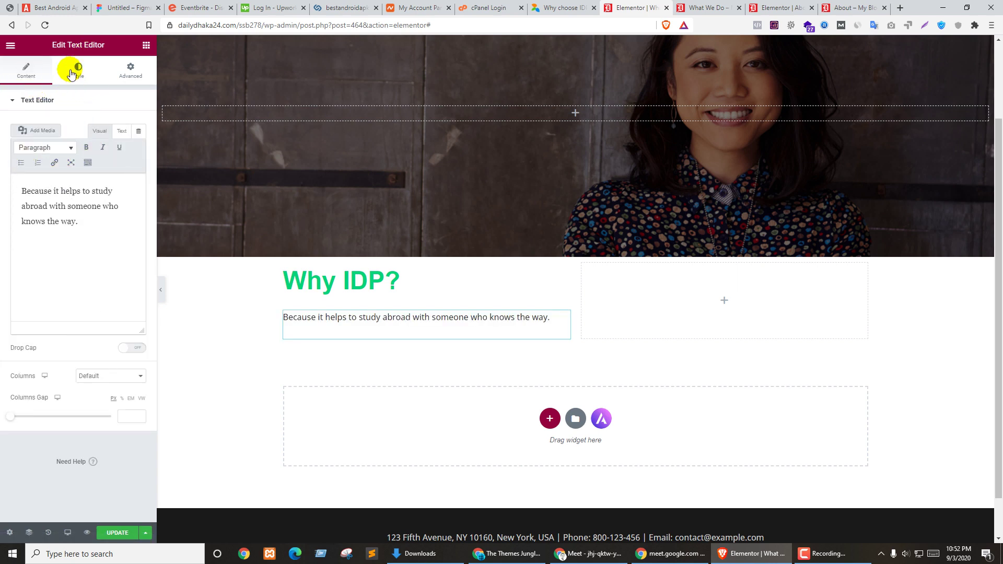
pyautogui.click(110, 125)
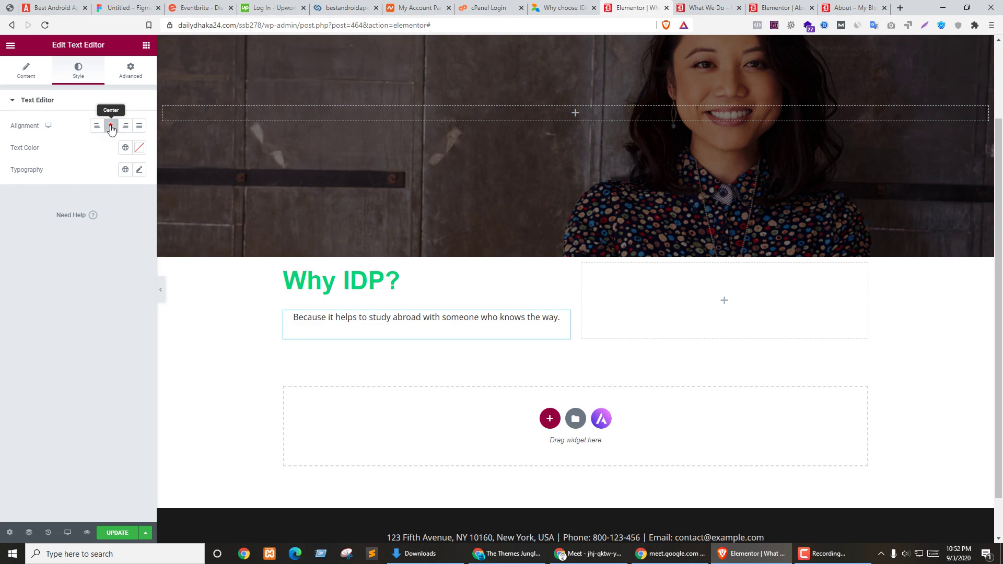
pyautogui.click(95, 127)
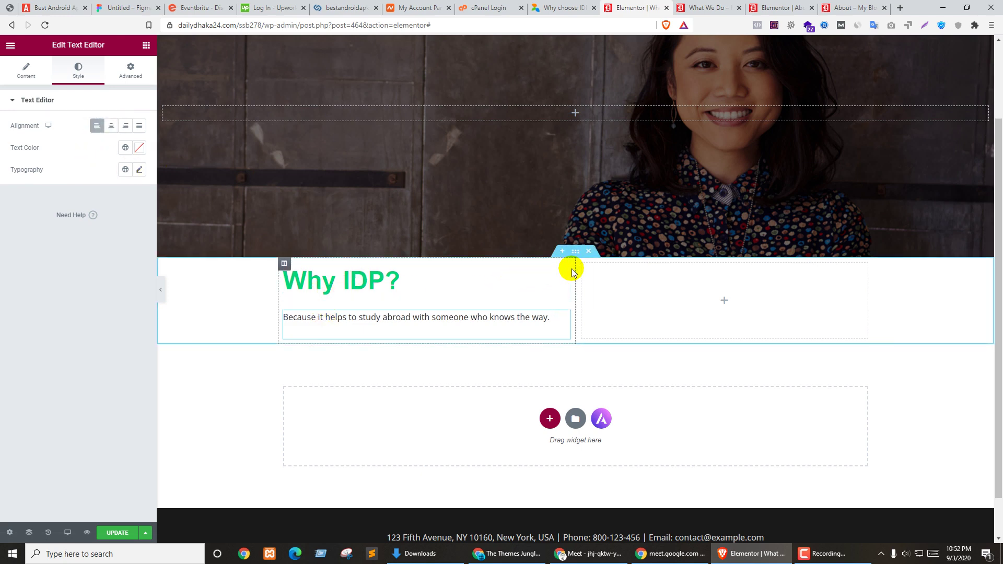
# Step: Move the "Why IDP?" heading into the empty right column of the section
pyautogui.moveTo(563, 268); pyautogui.dragTo(700, 287)
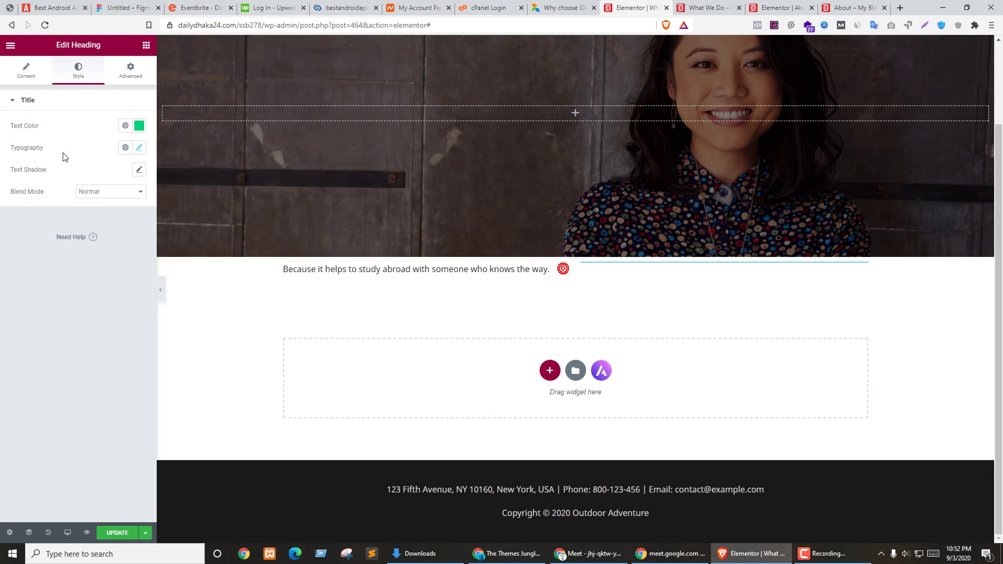
# Step: Zero the margin and padding of the "Why IDP?" heading and move it above the paragraph in the left column
pyautogui.click(130, 69)
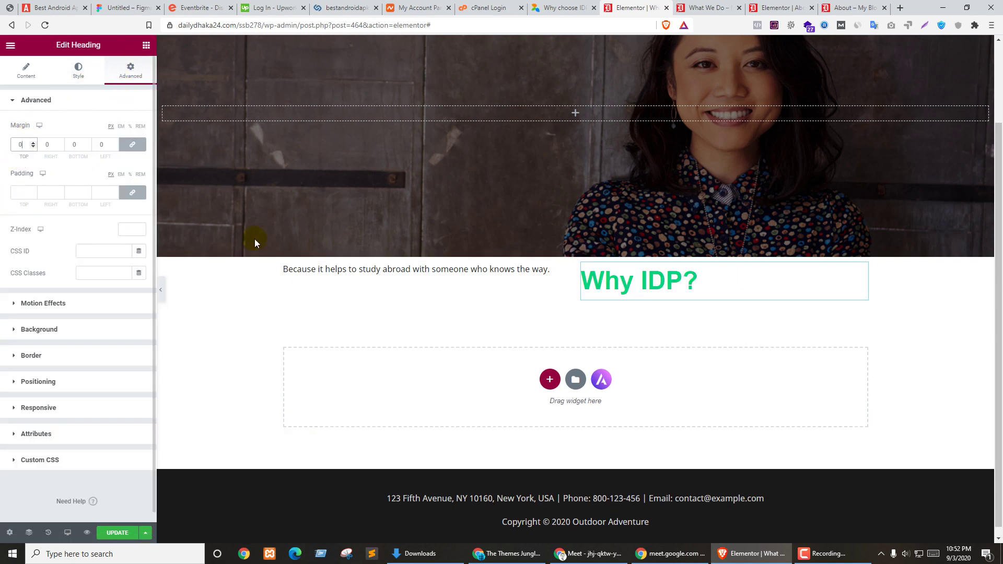
pyautogui.moveTo(855, 276); pyautogui.dragTo(407, 263)
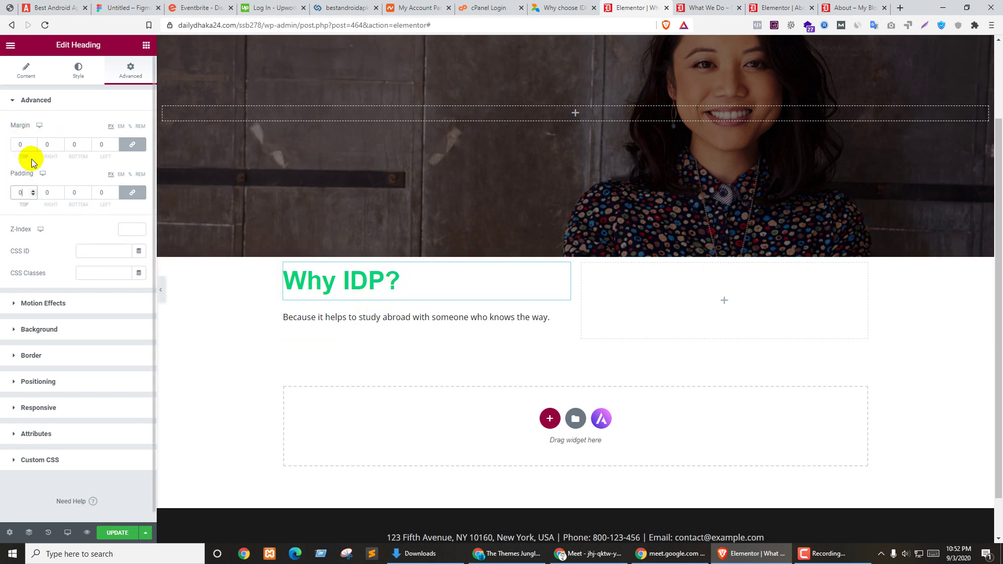
# Step: Reduce the line height of the "Why IDP?" heading to 0.8 em
pyautogui.click(81, 72)
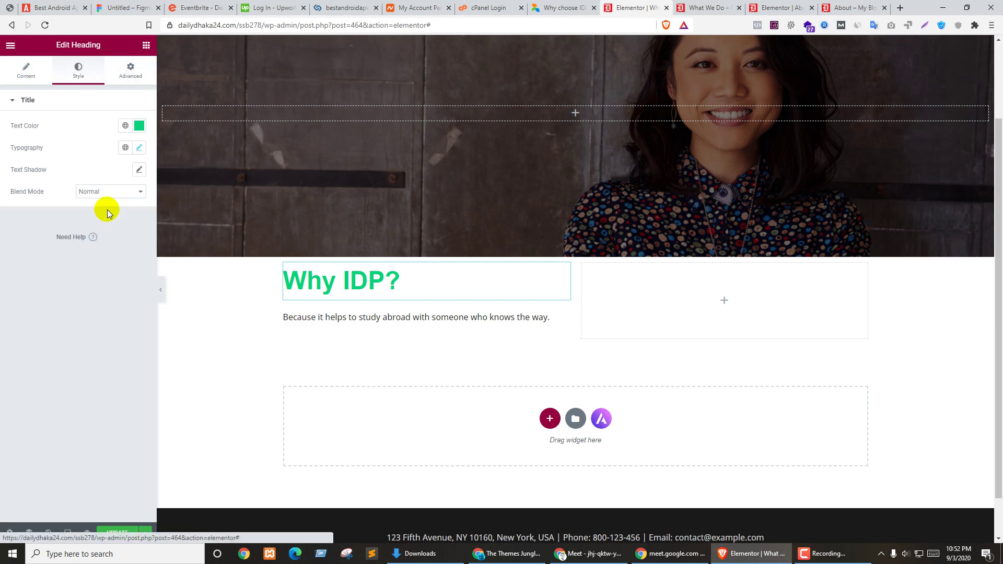
pyautogui.click(140, 148)
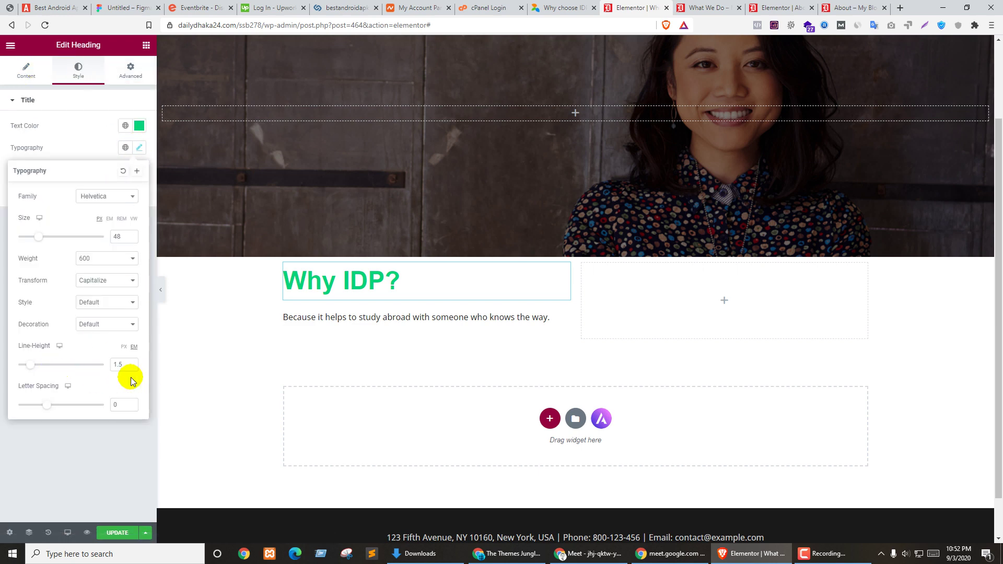
pyautogui.moveTo(30, 366); pyautogui.dragTo(25, 370)
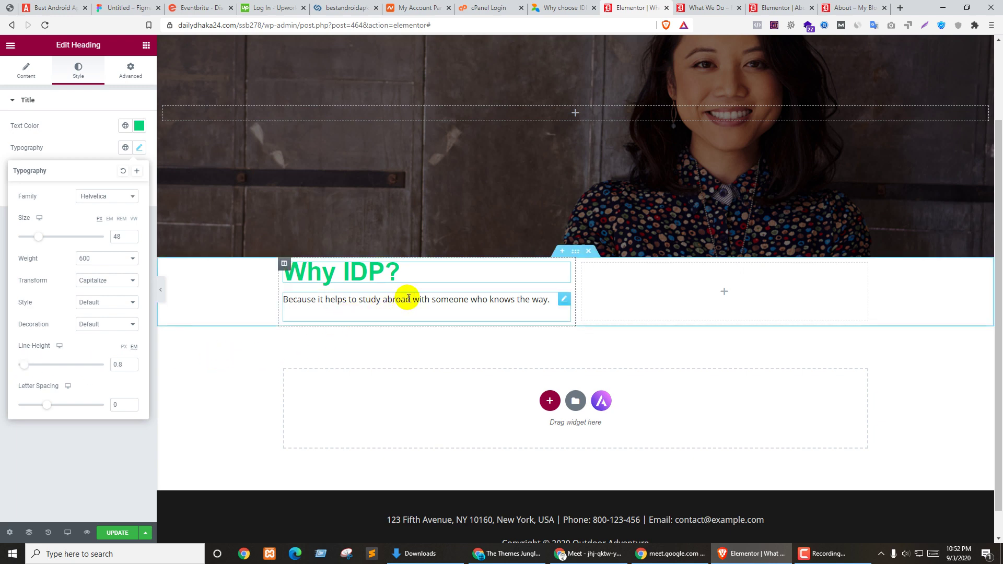
# Step: Set the margin and padding of the paragraph under the "Why IDP?" heading to 0 on all sides
pyautogui.click(564, 301)
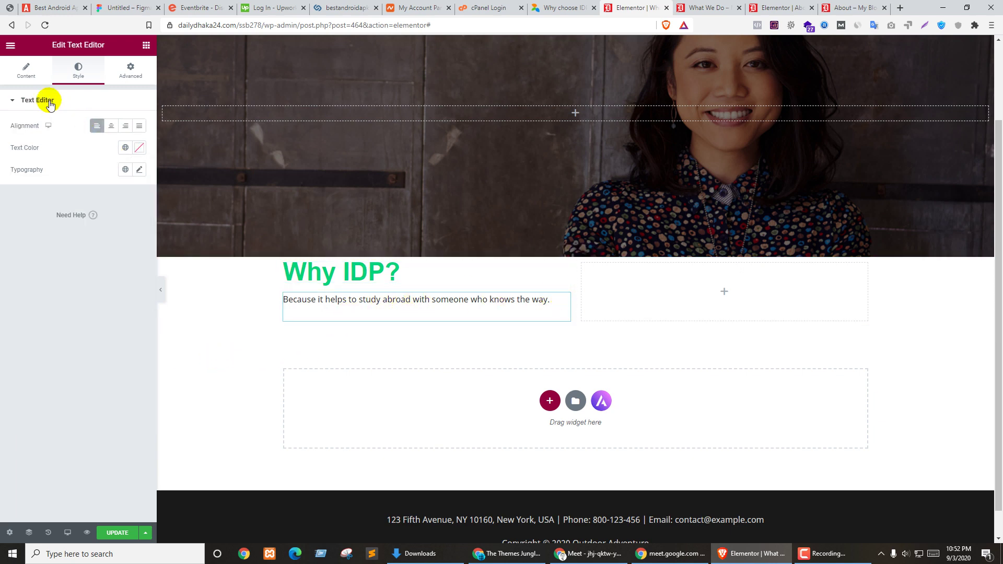
pyautogui.click(25, 73)
pyautogui.click(101, 223)
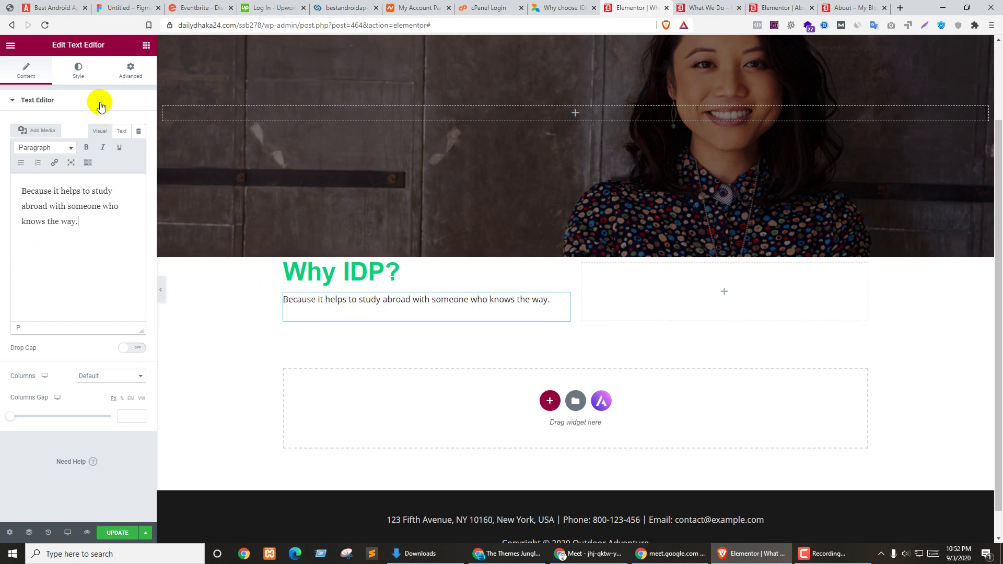
pyautogui.click(81, 70)
pyautogui.click(131, 72)
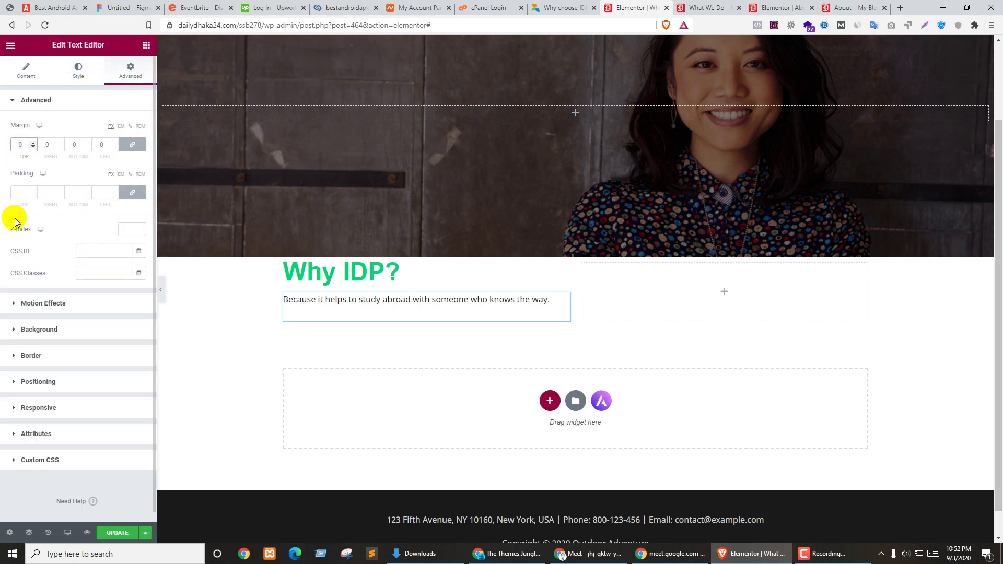
pyautogui.click(25, 191)
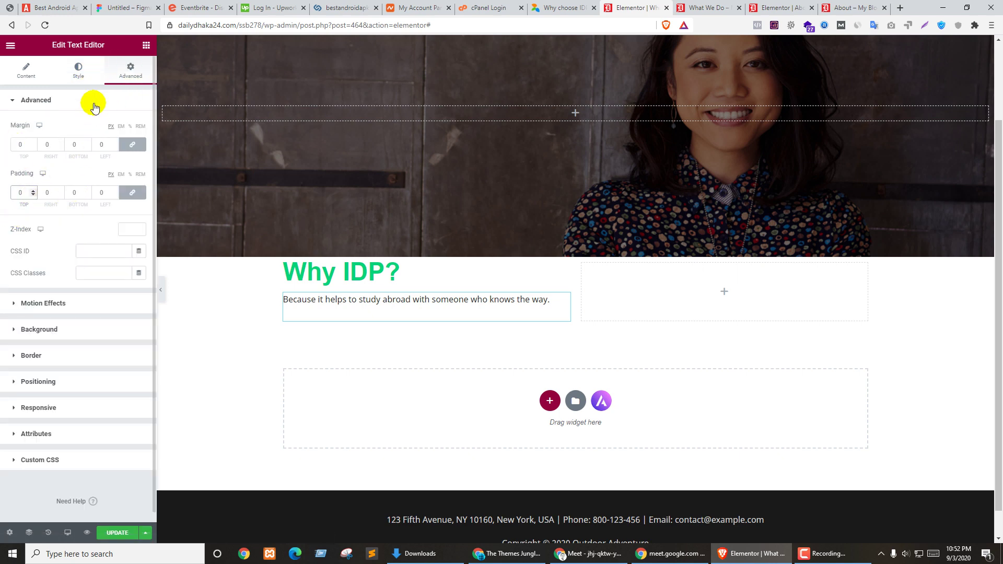
# Step: Set the text color of the paragraph under the heading to dark gray #212121
pyautogui.click(77, 78)
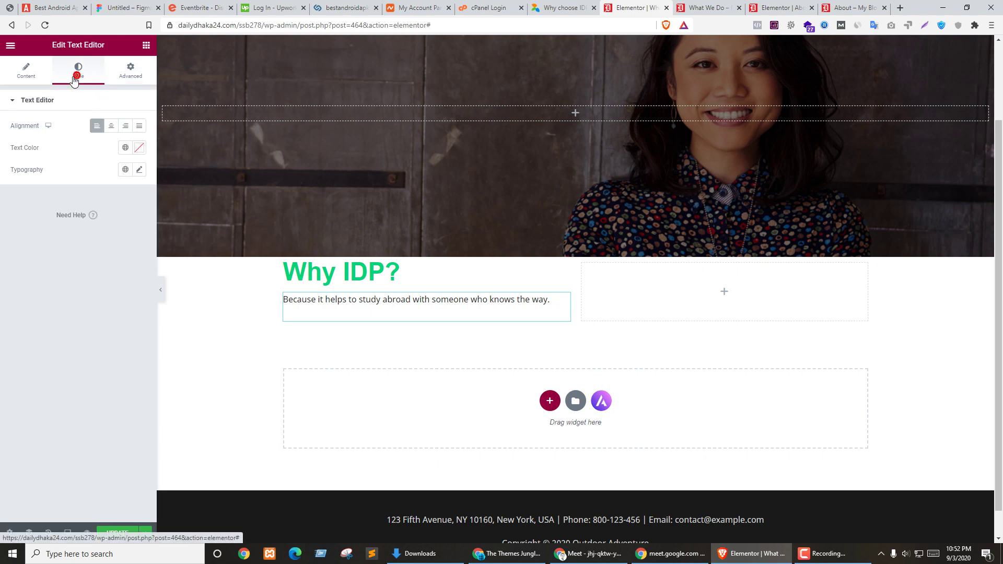
pyautogui.click(139, 148)
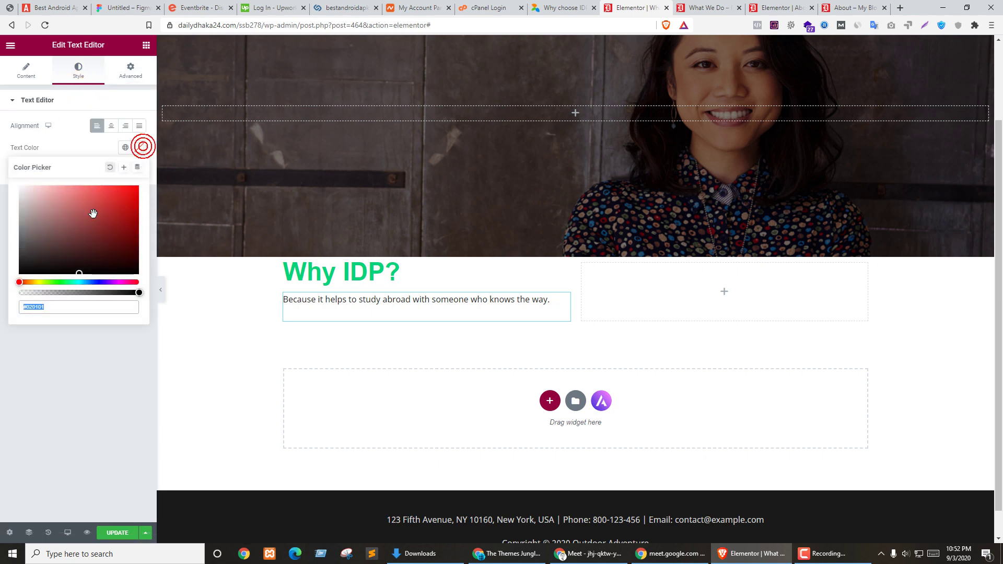
pyautogui.moveTo(45, 229); pyautogui.dragTo(24, 248)
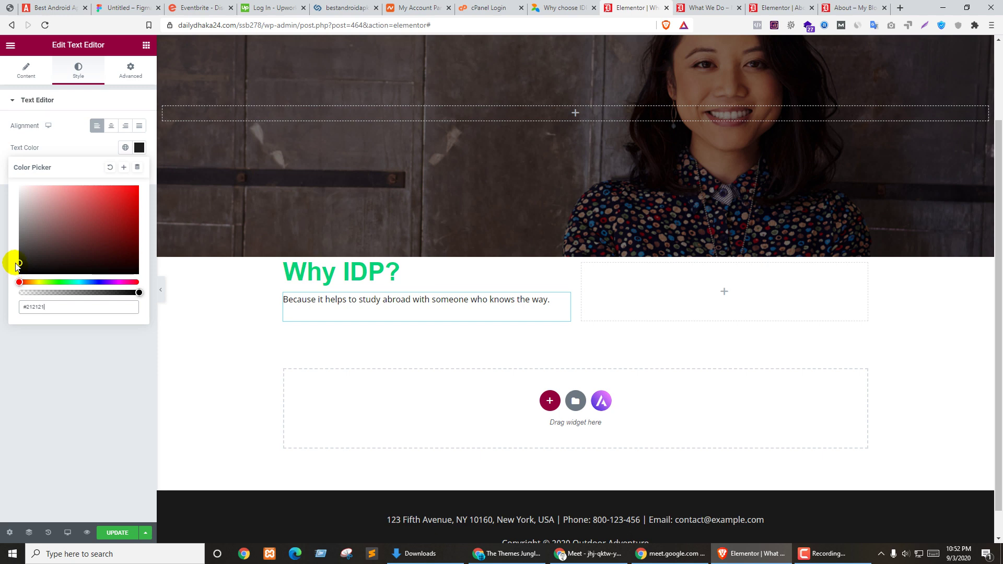
pyautogui.click(139, 147)
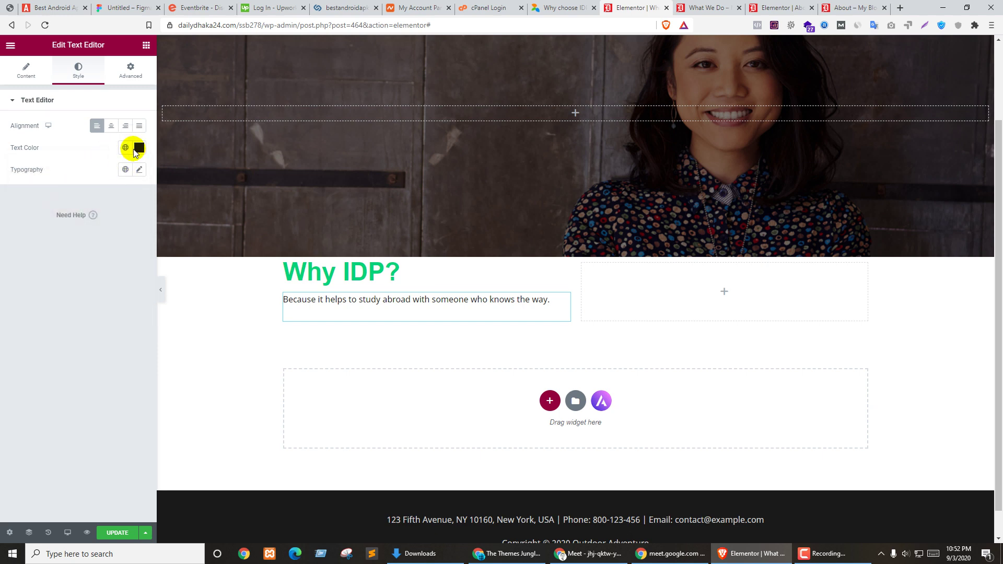
# Step: Set the font family of the paragraph under the heading to Helvetica
pyautogui.click(138, 170)
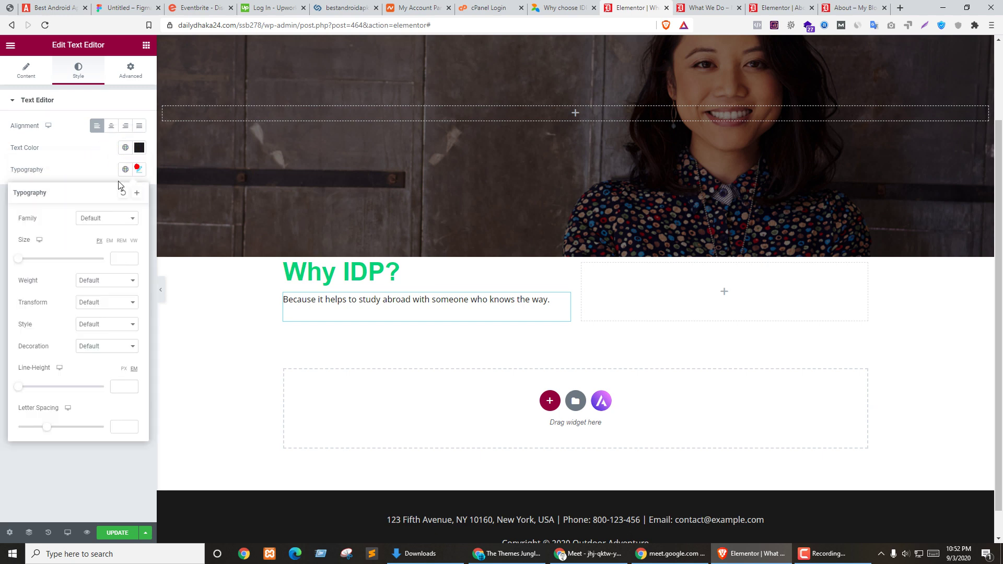
pyautogui.click(97, 219)
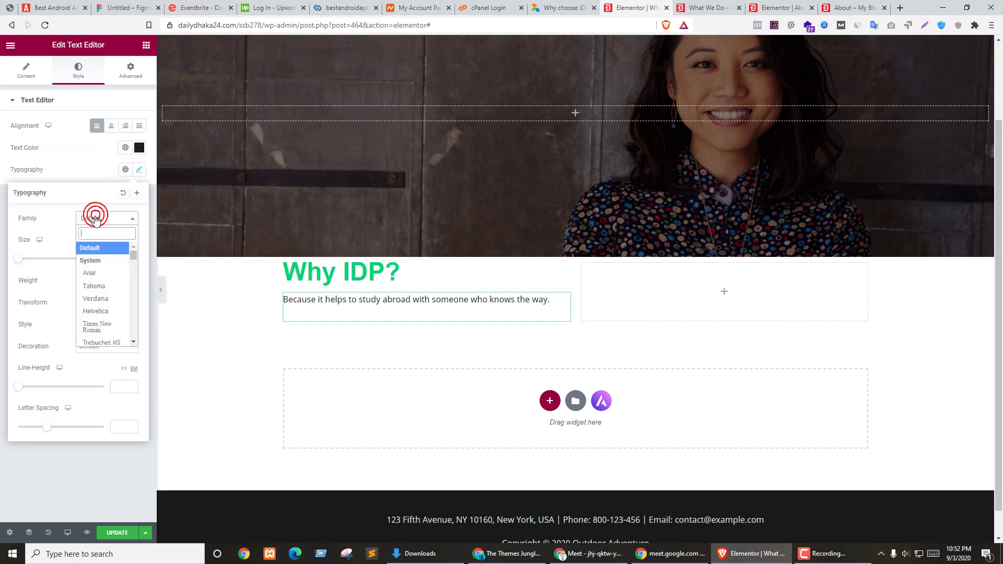
pyautogui.click(99, 313)
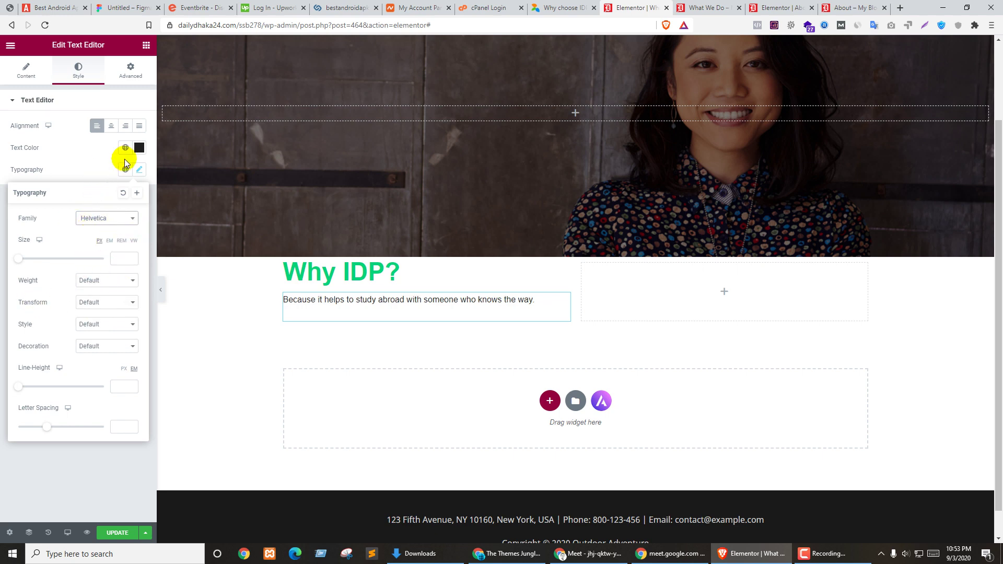
pyautogui.click(85, 158)
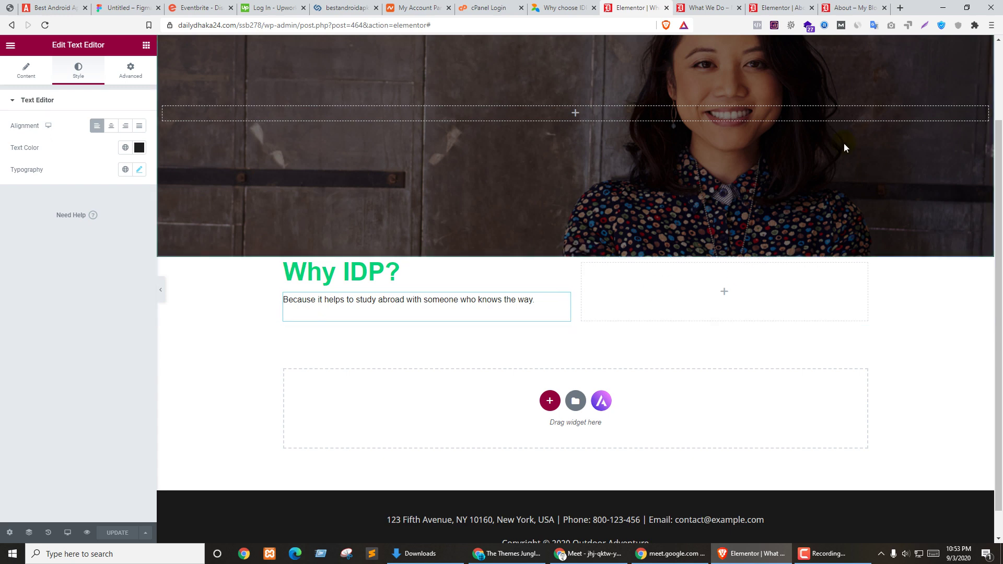
# Step: Set the site-wide Body font family to Helvetica in the site's typography settings
pyautogui.click(8, 46)
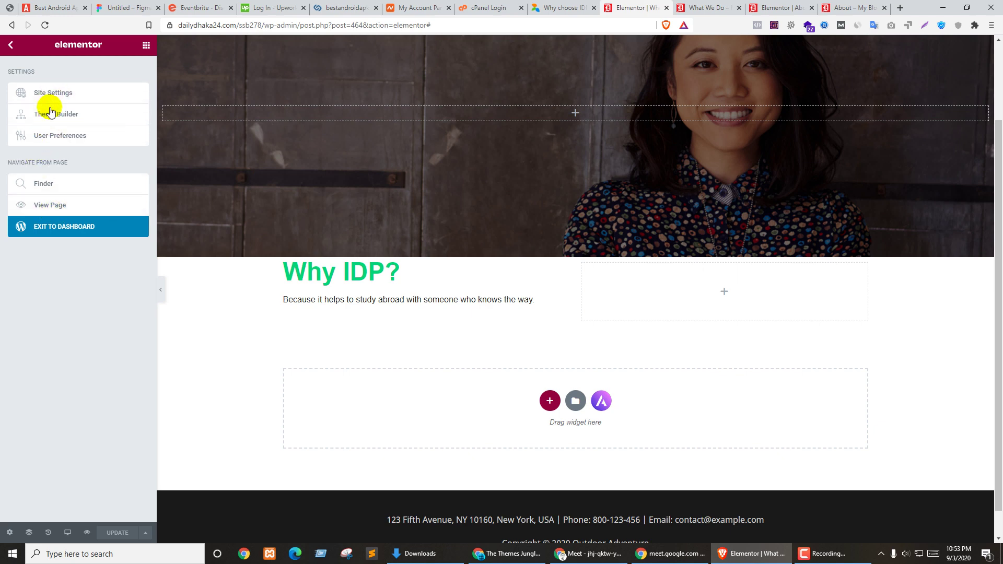
pyautogui.click(64, 93)
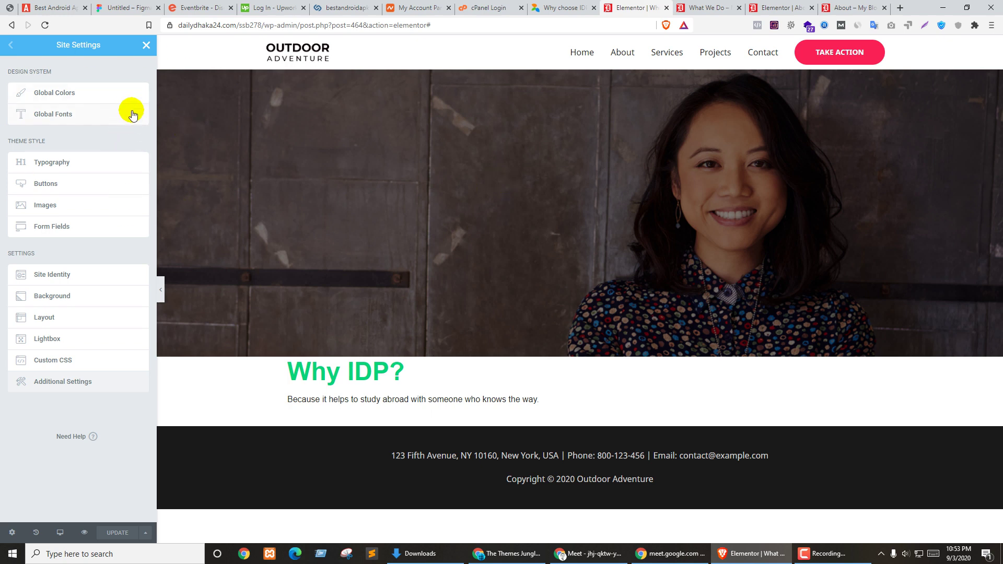
pyautogui.click(50, 164)
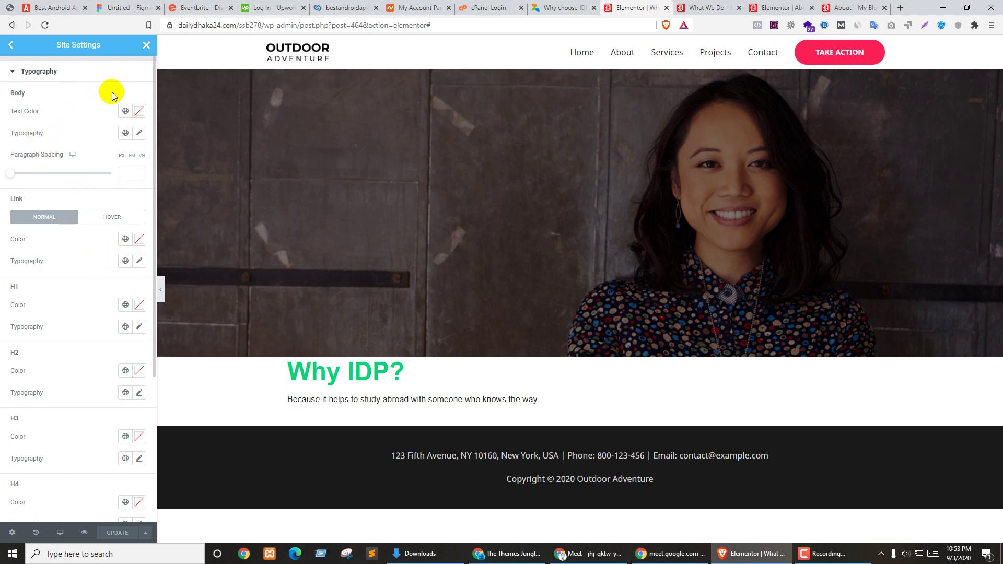
pyautogui.scroll(-4, 32, 330)
pyautogui.scroll(4, 26, 313)
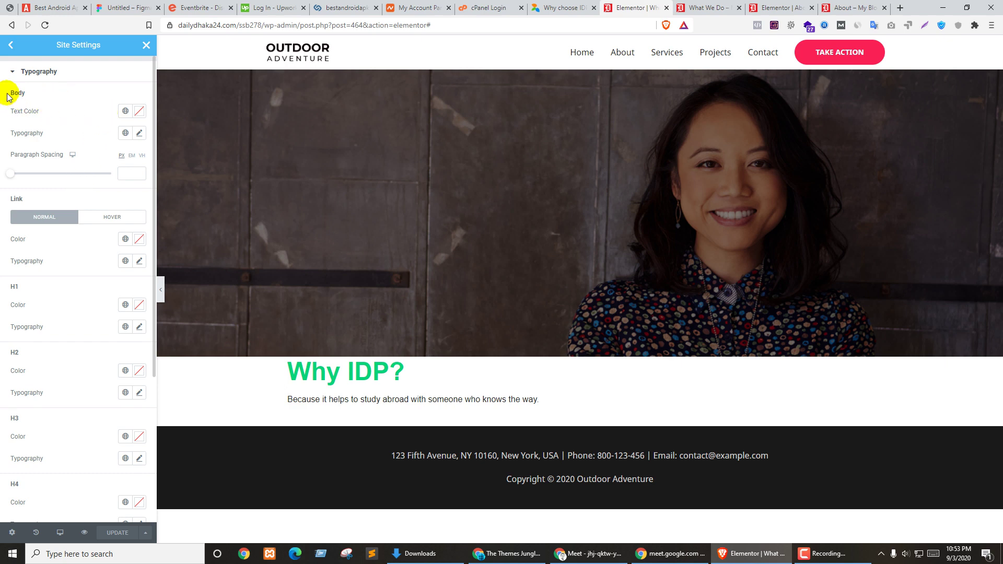
pyautogui.click(139, 133)
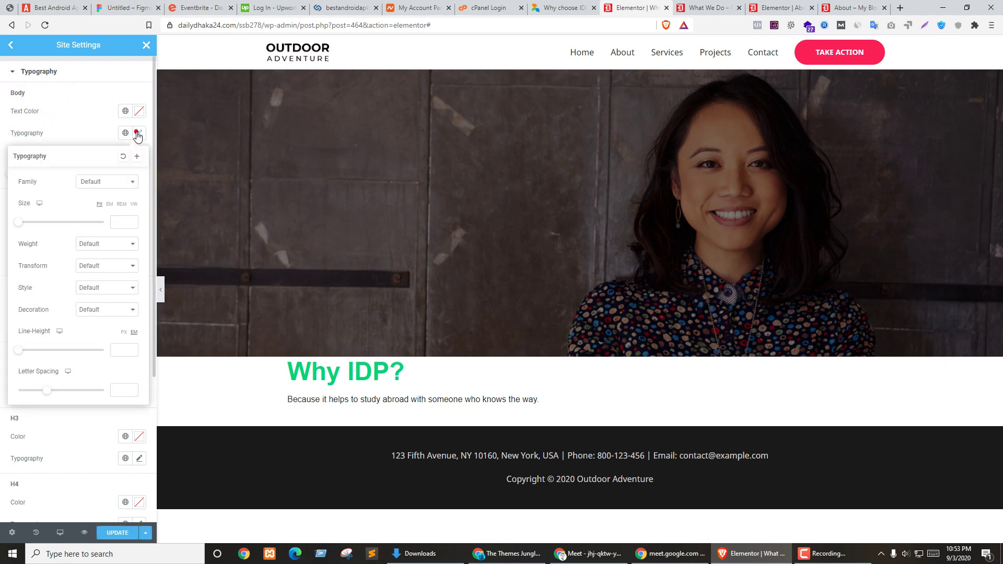
pyautogui.click(115, 184)
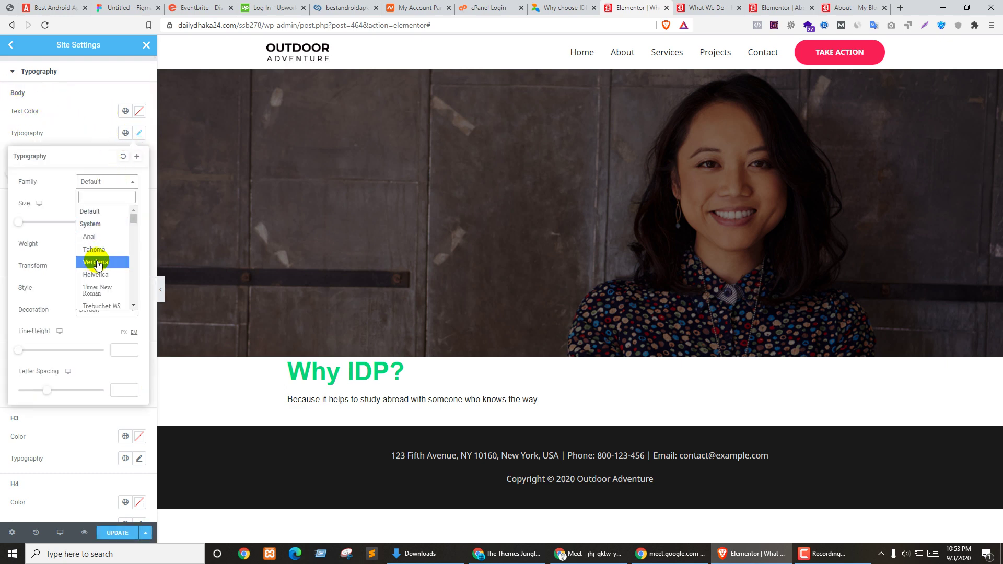
pyautogui.click(95, 275)
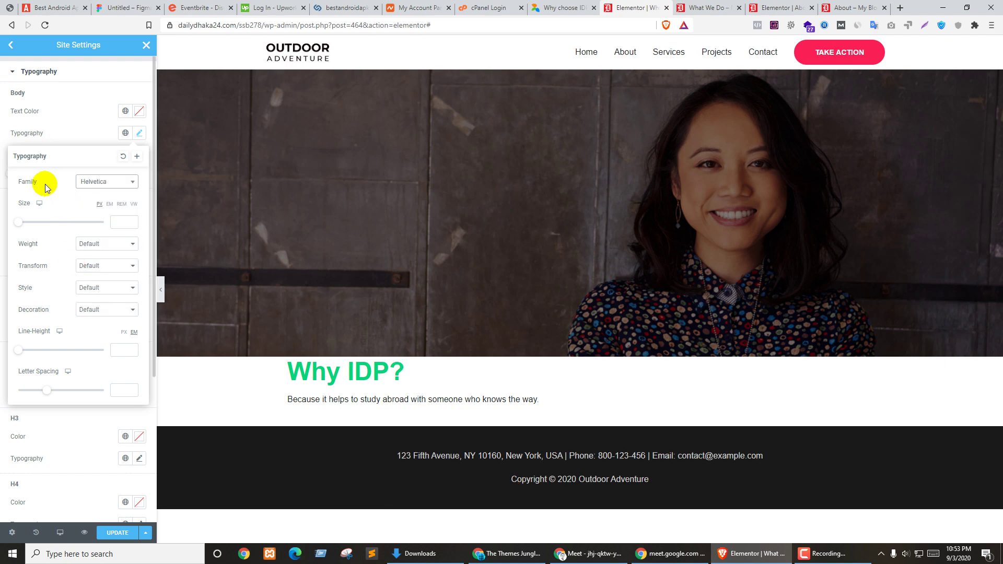
pyautogui.click(139, 132)
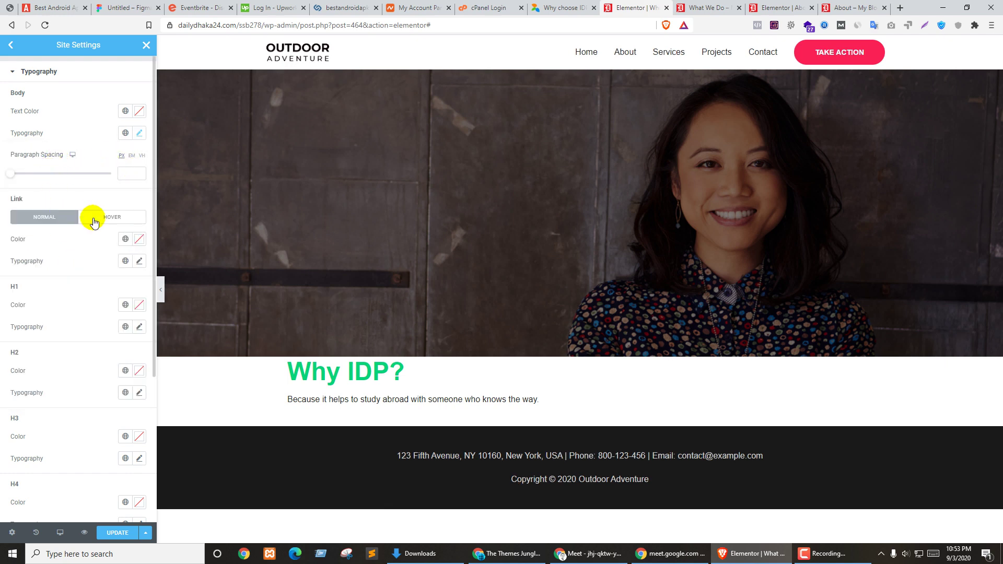
# Step: Set the site-wide font family for links in their normal state to Helvetica
pyautogui.click(139, 261)
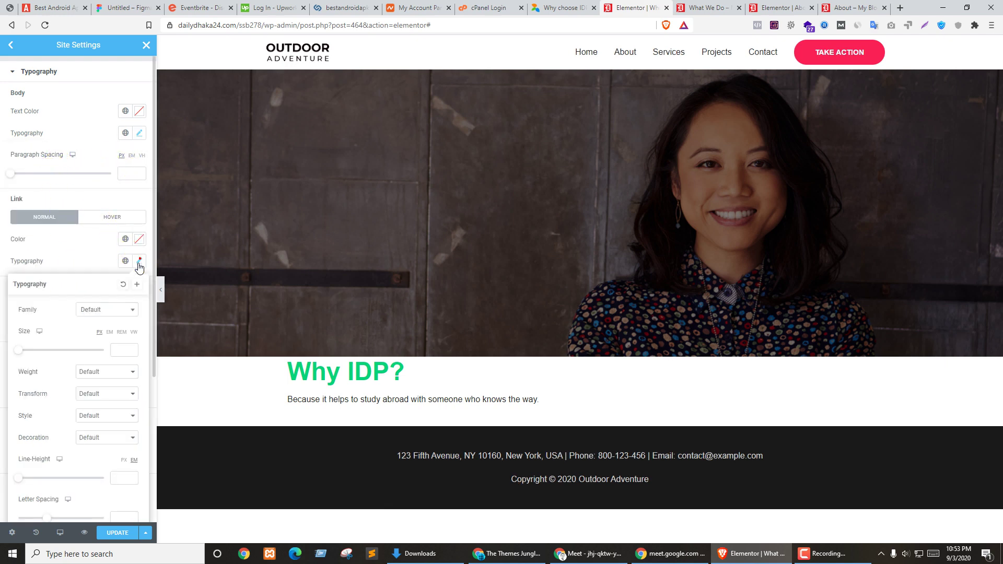
pyautogui.click(111, 309)
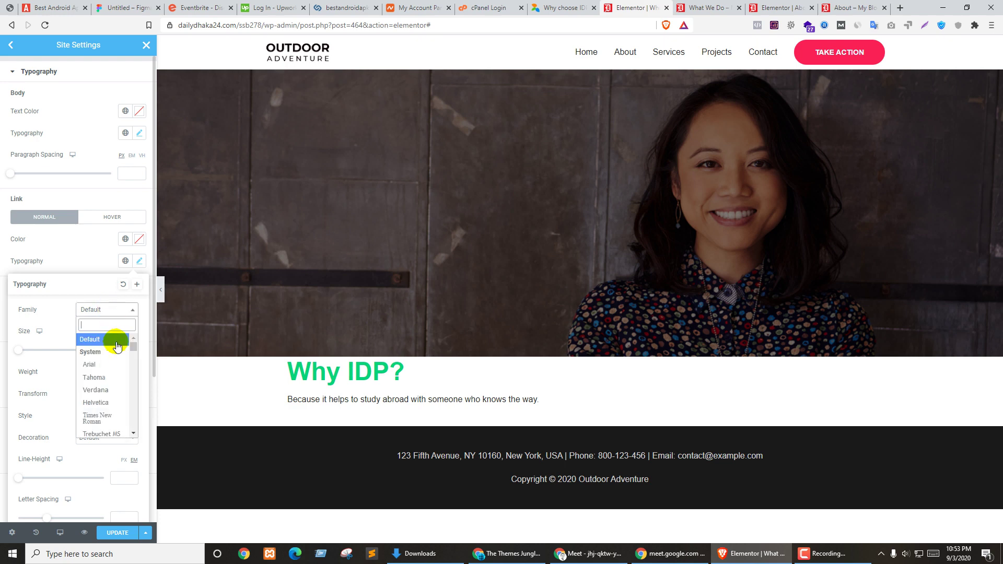
pyautogui.click(100, 403)
pyautogui.click(143, 261)
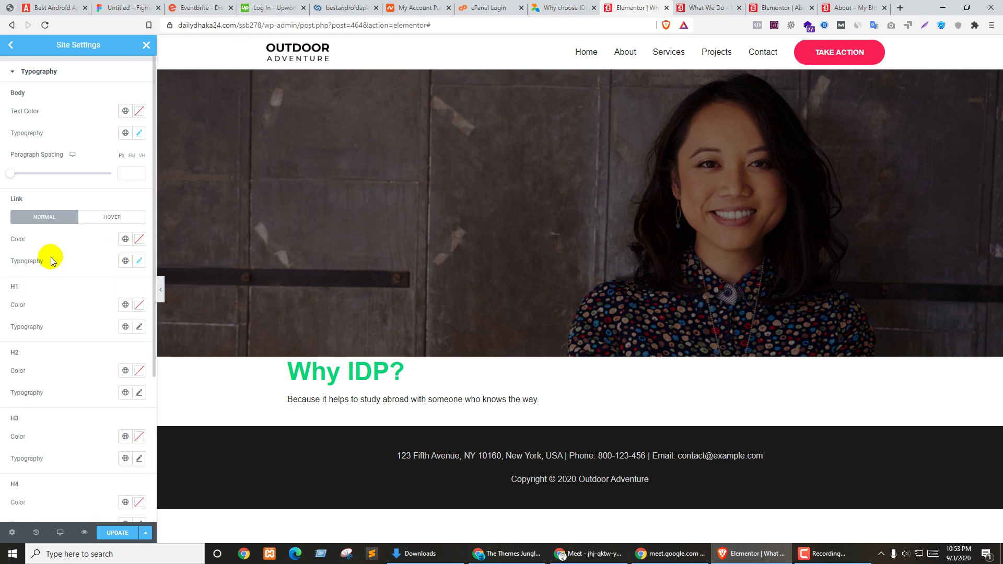
# Step: Set the site-wide H1 font family to Helvetica
pyautogui.scroll(-2, 60, 251)
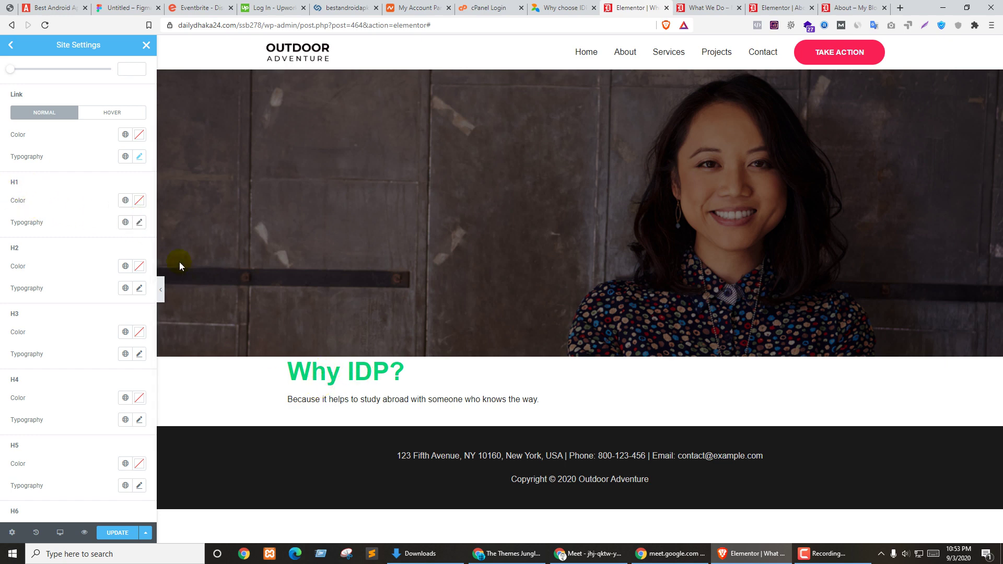
pyautogui.click(139, 222)
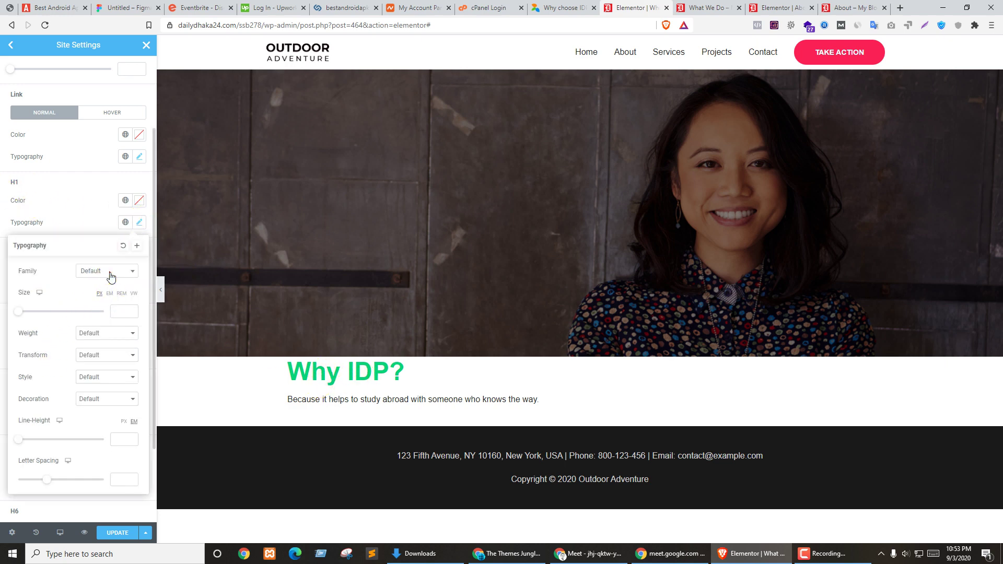
pyautogui.click(110, 272)
pyautogui.click(102, 365)
pyautogui.click(139, 222)
# Step: Set the site-wide H3 font family to Helvetica
pyautogui.scroll(-3, 78, 276)
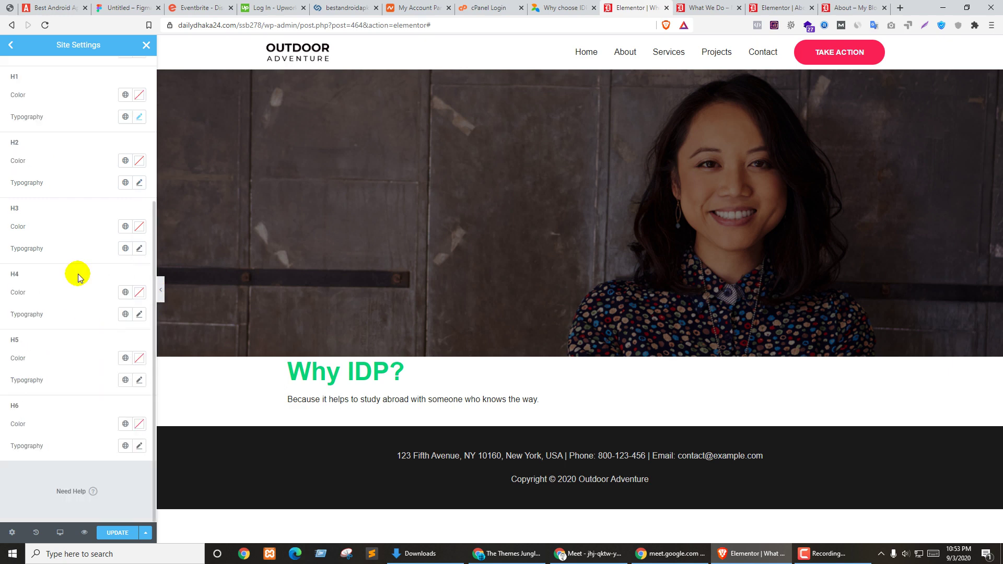
pyautogui.click(139, 248)
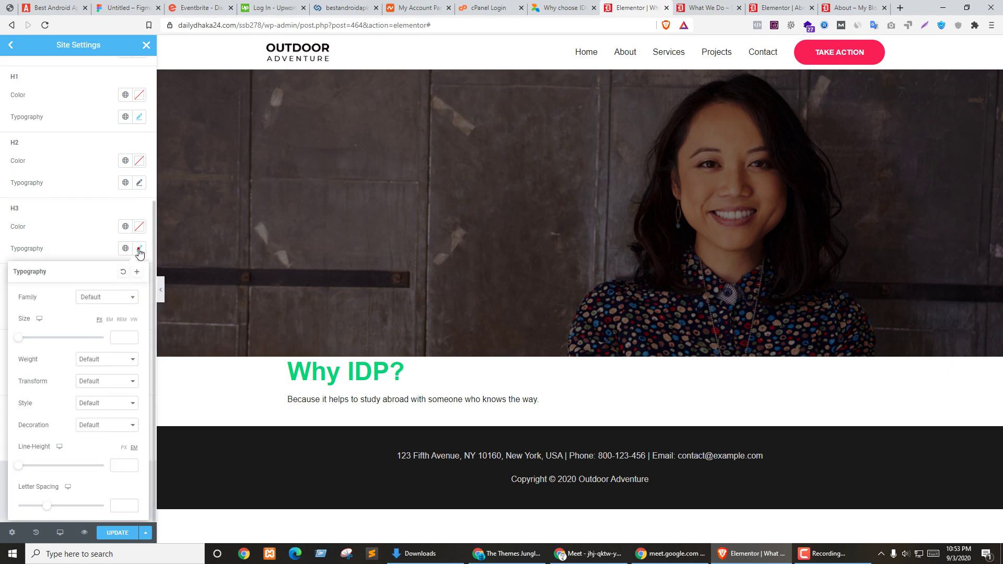
pyautogui.click(106, 298)
pyautogui.click(97, 396)
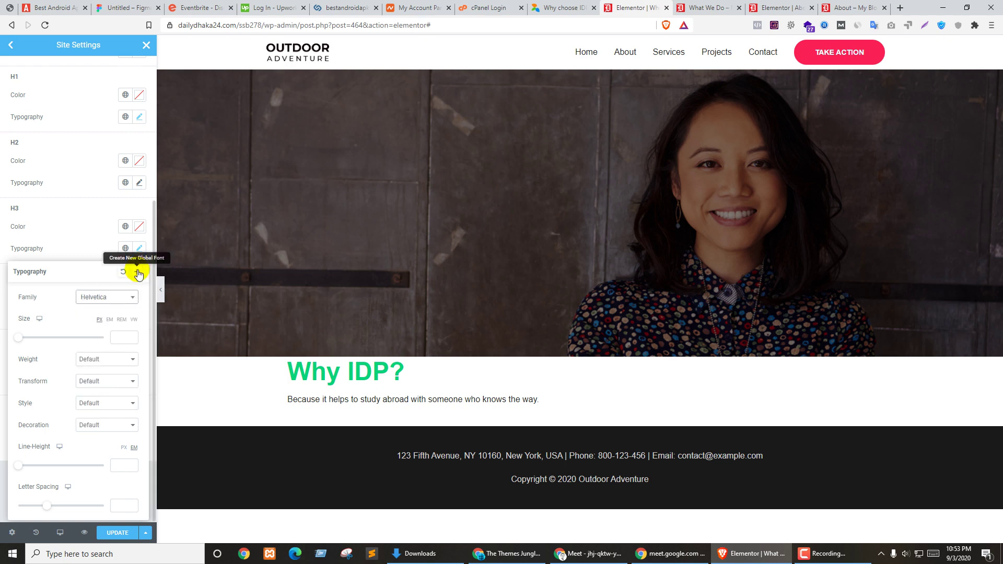
pyautogui.click(141, 250)
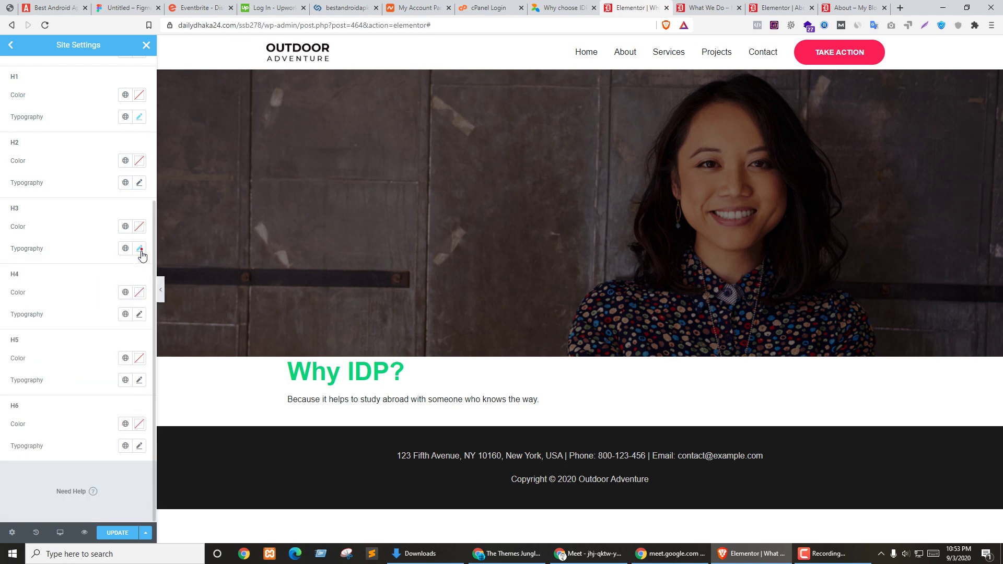
# Step: Set the site-wide H4 font family to Helvetica
pyautogui.click(139, 315)
pyautogui.click(106, 365)
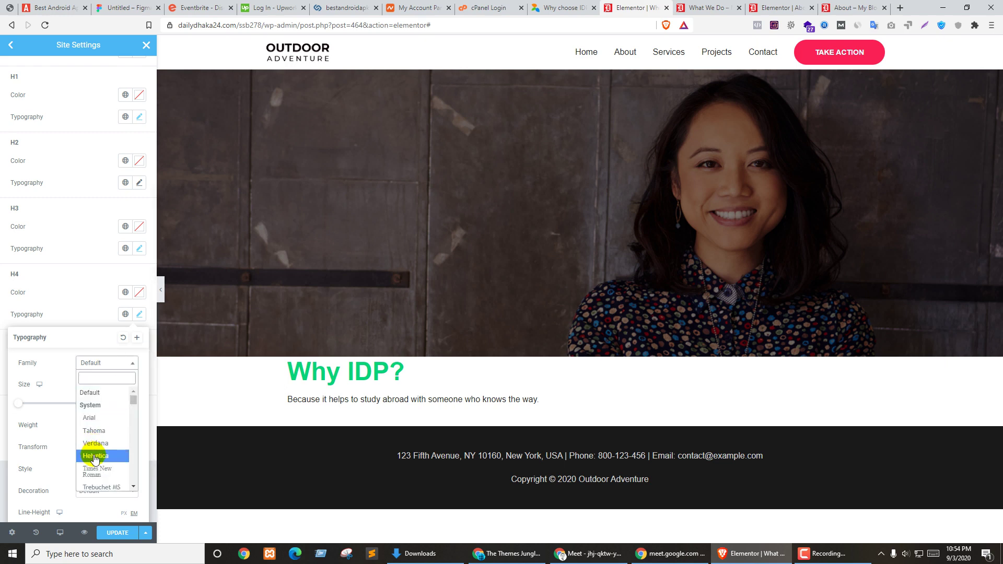
pyautogui.click(93, 452)
pyautogui.click(138, 315)
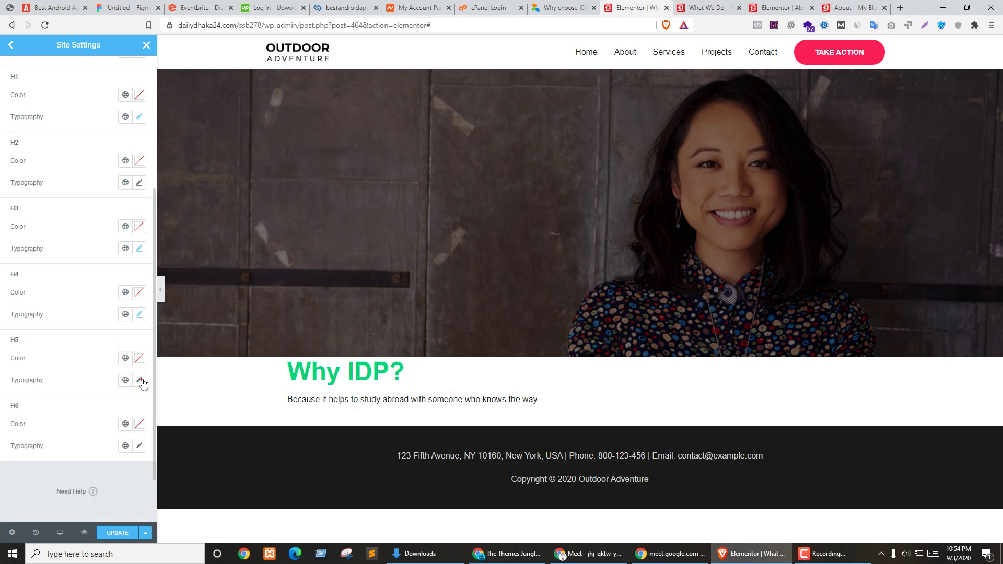
# Step: Set the site-wide H5 font family to Helvetica
pyautogui.click(141, 381)
pyautogui.click(100, 429)
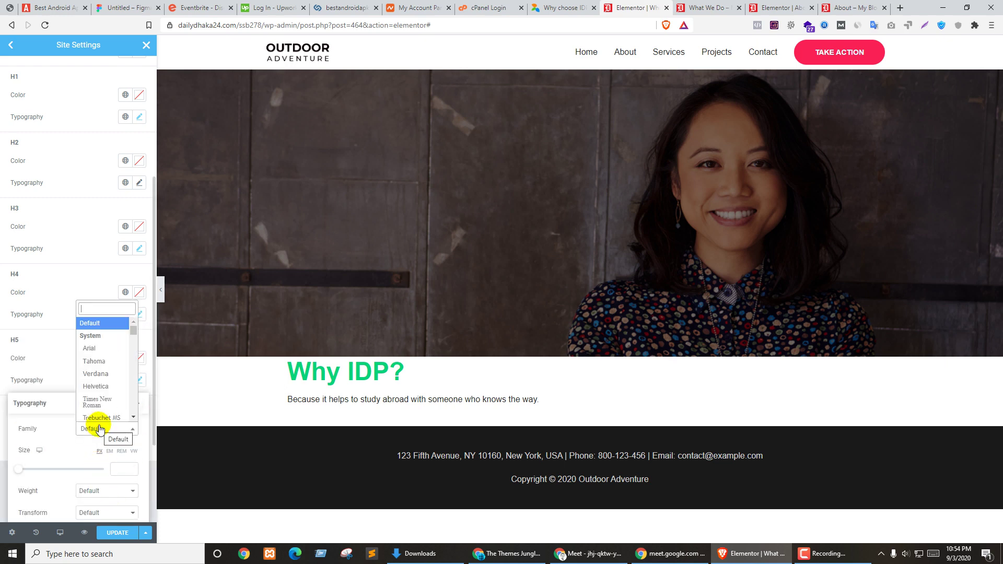
pyautogui.click(99, 386)
pyautogui.click(140, 382)
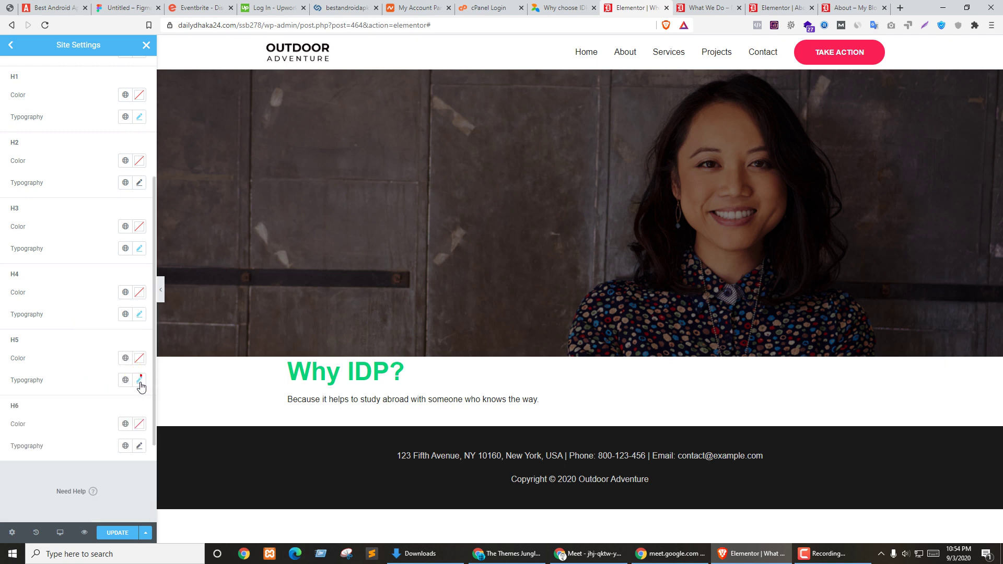
# Step: Set the site-wide H6 font family to Helvetica, save the site settings and return to their overview
pyautogui.click(139, 425)
pyautogui.click(138, 445)
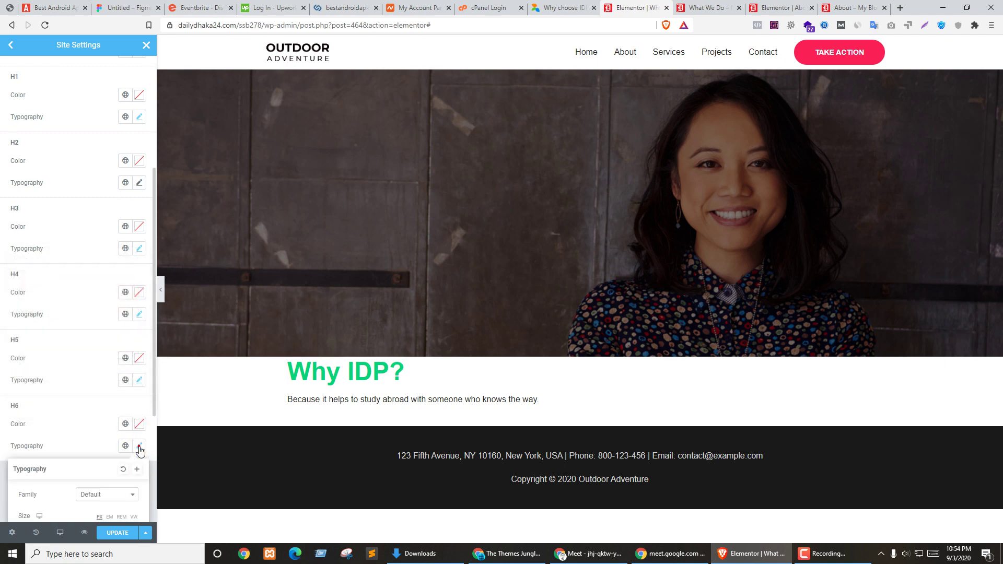
pyautogui.scroll(-3, 76, 426)
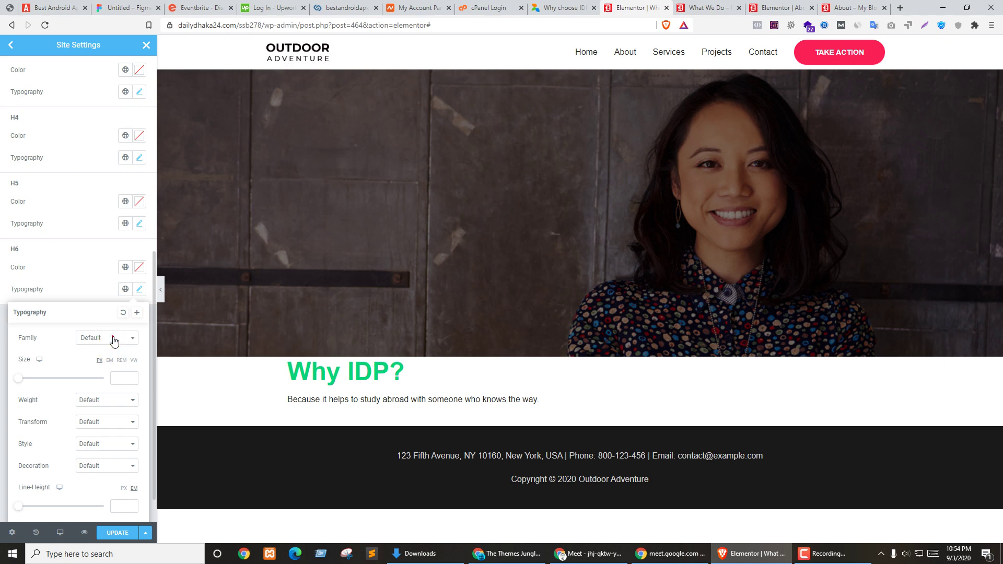
pyautogui.click(114, 341)
pyautogui.click(101, 430)
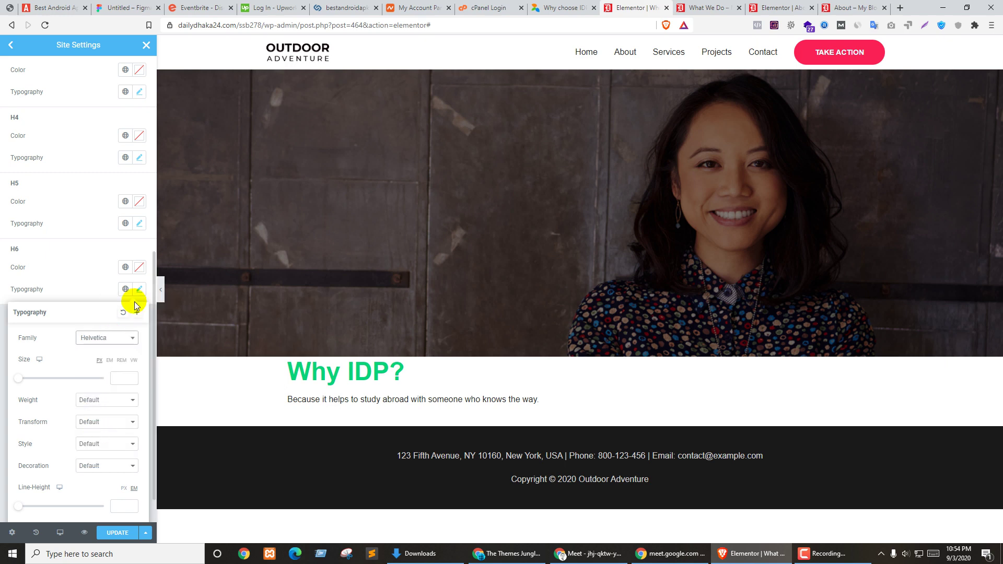
pyautogui.click(135, 303)
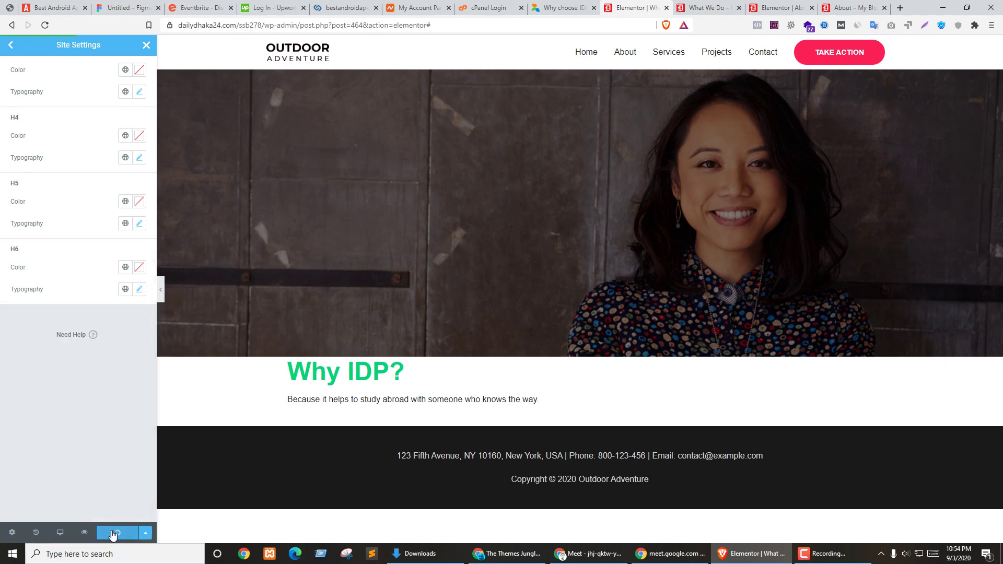
pyautogui.click(8, 48)
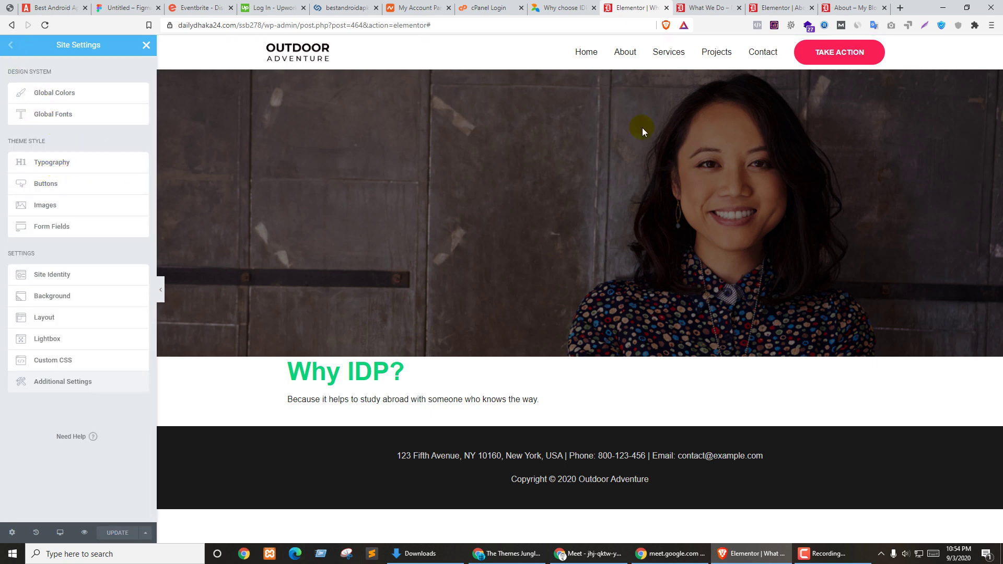
# Step: Go to the site's WordPress dashboard and review Elementor's General, Style and Advanced settings
pyautogui.click(710, 4)
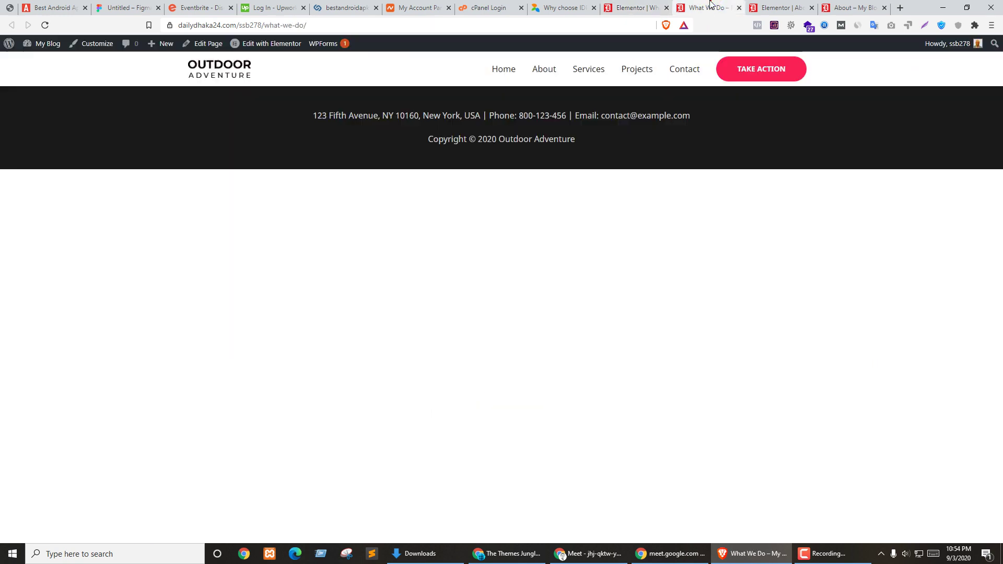
pyautogui.click(38, 62)
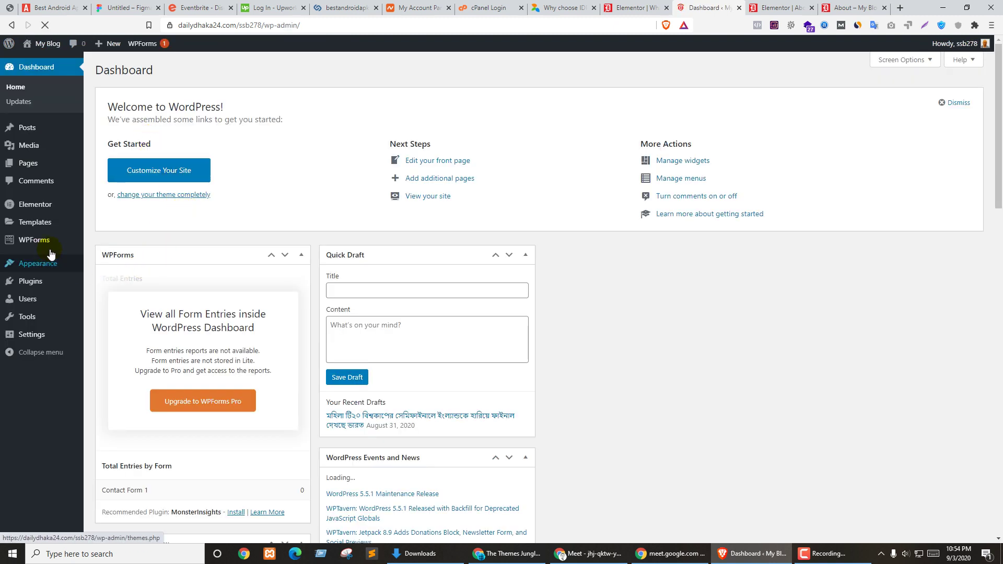
pyautogui.moveTo(63, 205)
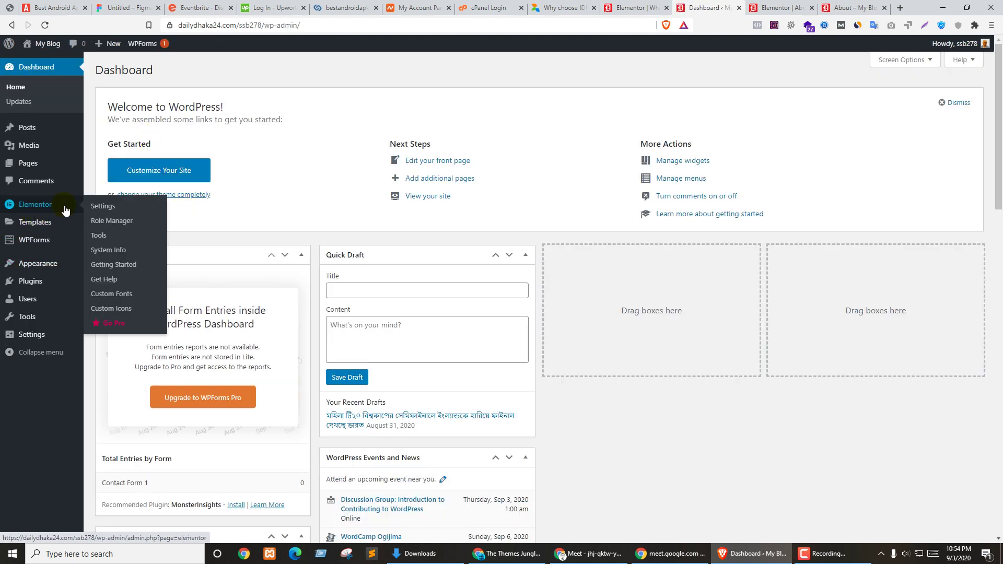
pyautogui.click(109, 207)
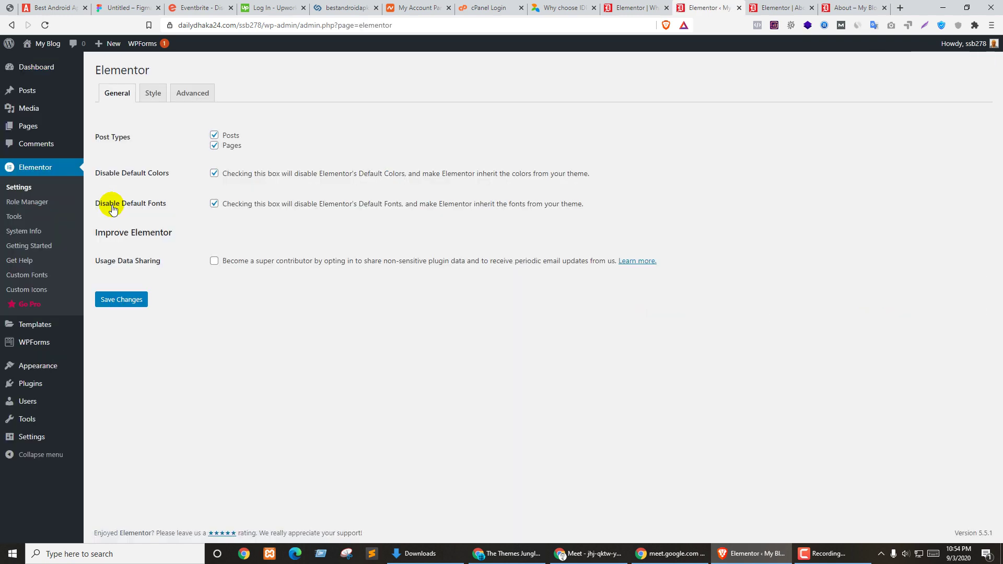
pyautogui.click(152, 95)
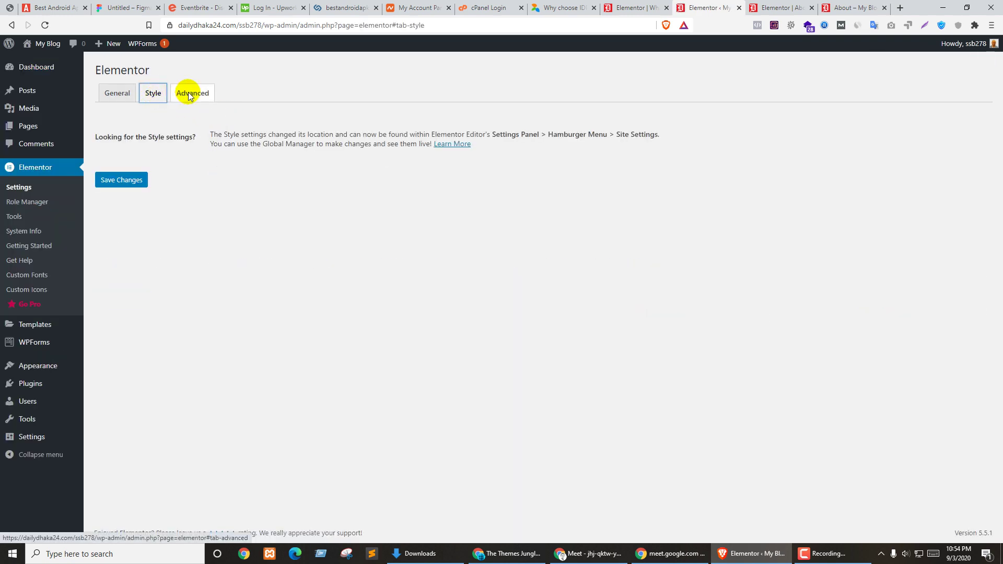
pyautogui.click(188, 94)
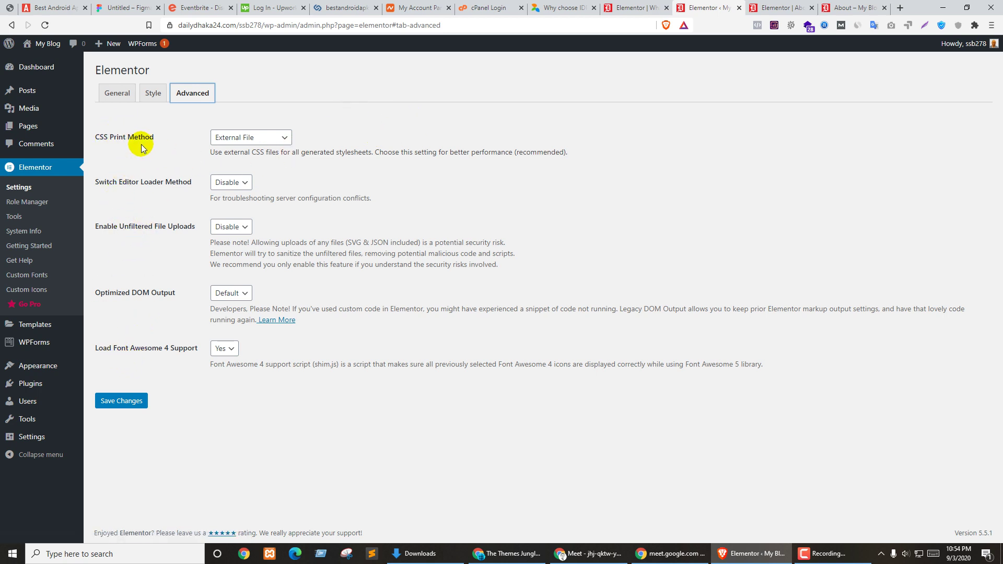
pyautogui.click(130, 97)
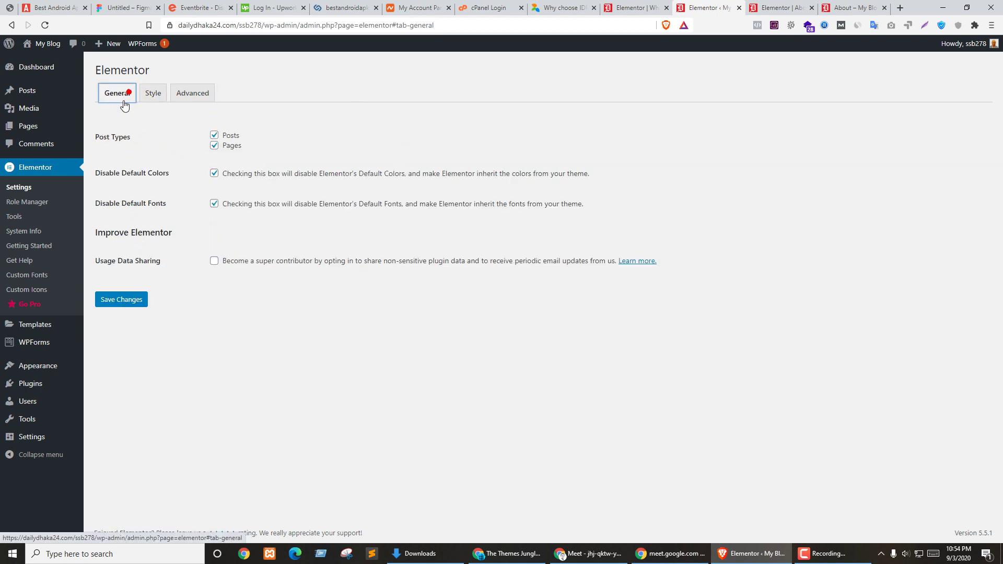
# Step: Look through Elementor's Role Manager, Custom Icons, Getting Started and Tools pages, ending at the Maintenance Mode options
pyautogui.click(18, 205)
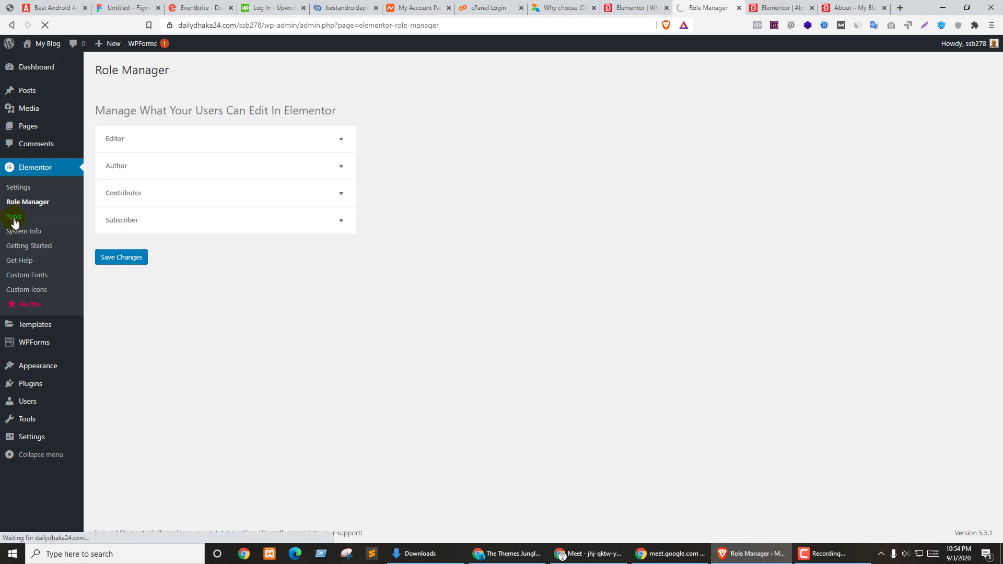
pyautogui.click(173, 104)
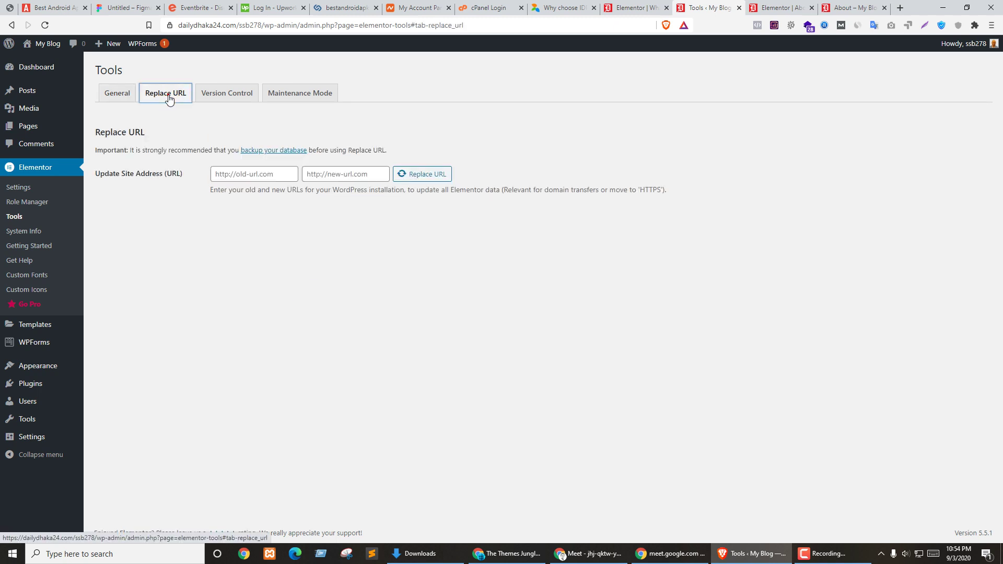
pyautogui.click(225, 92)
pyautogui.click(305, 92)
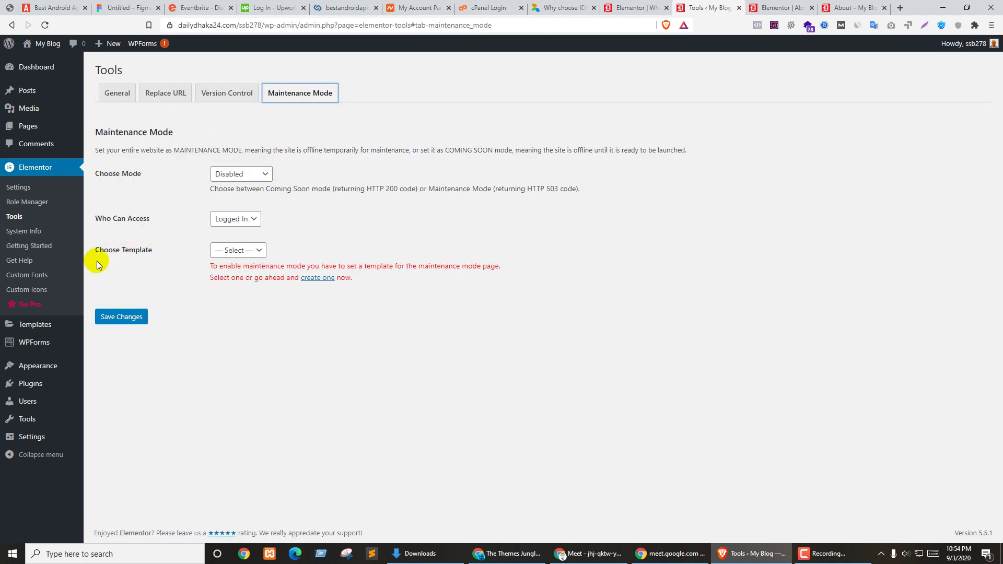
pyautogui.click(27, 289)
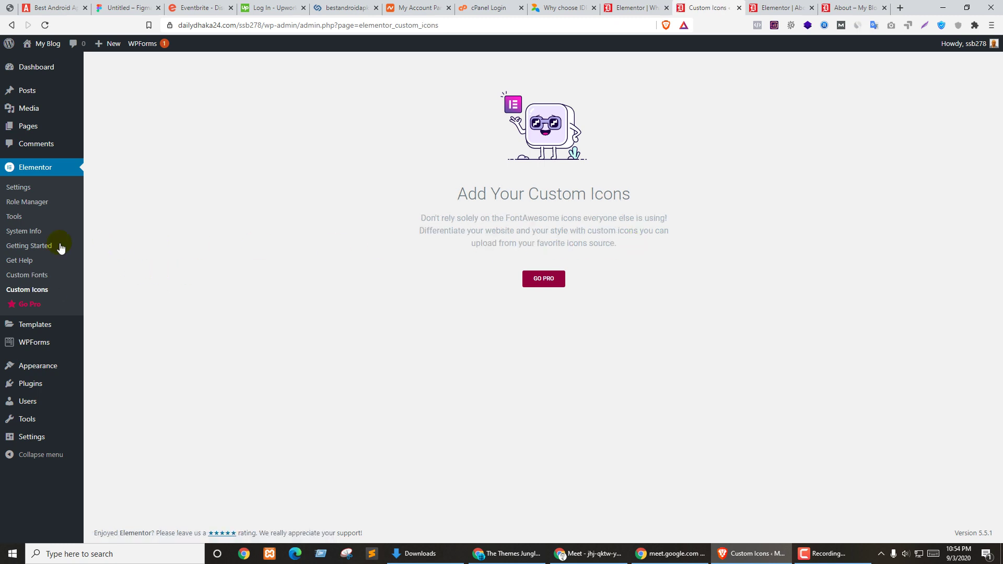
pyautogui.click(19, 246)
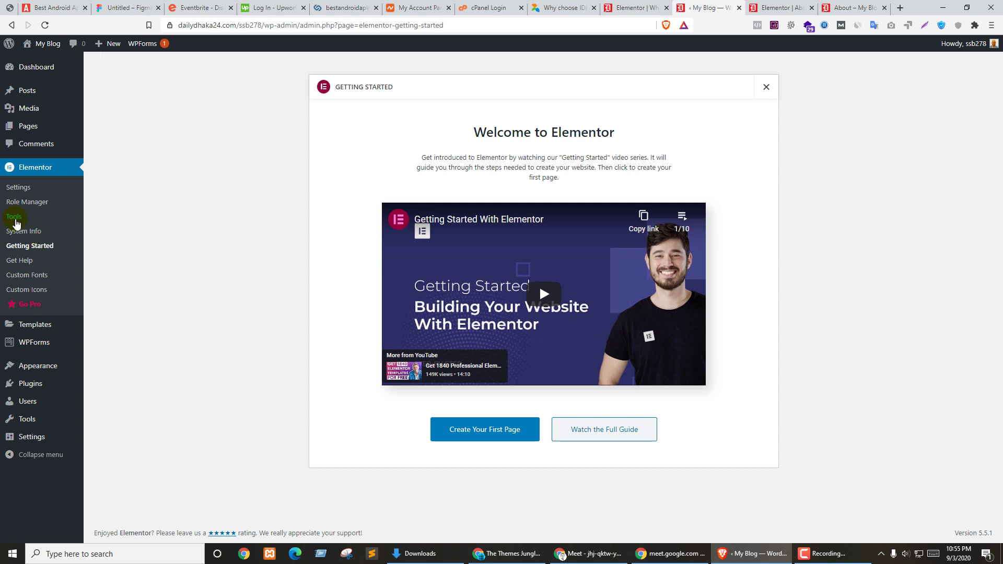
pyautogui.click(15, 219)
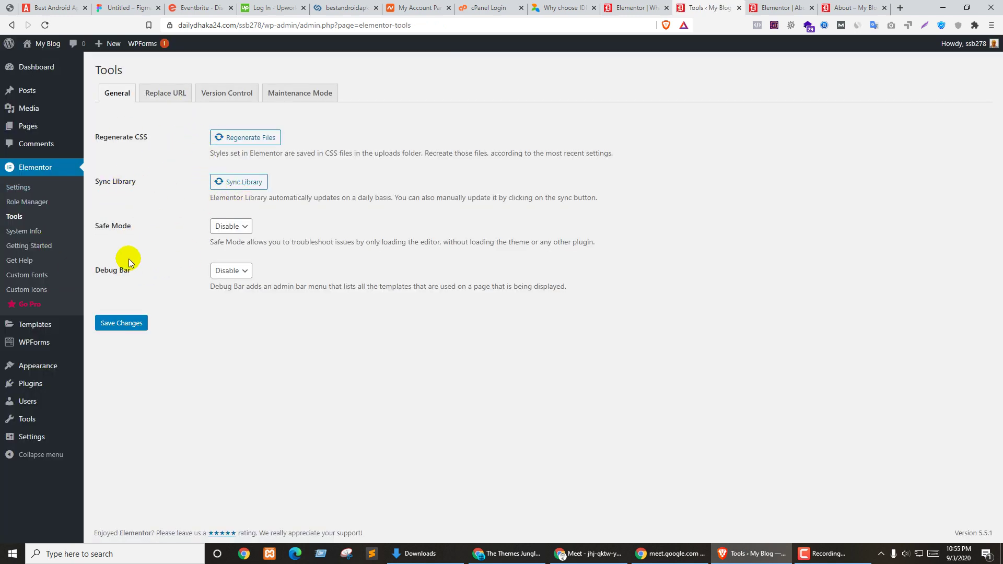
pyautogui.click(165, 94)
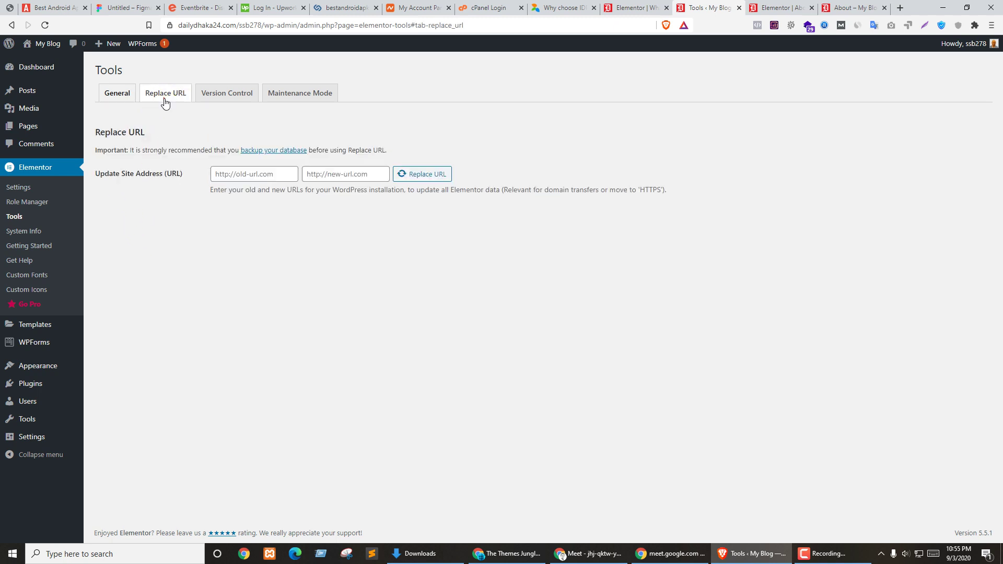
pyautogui.click(225, 95)
pyautogui.click(294, 93)
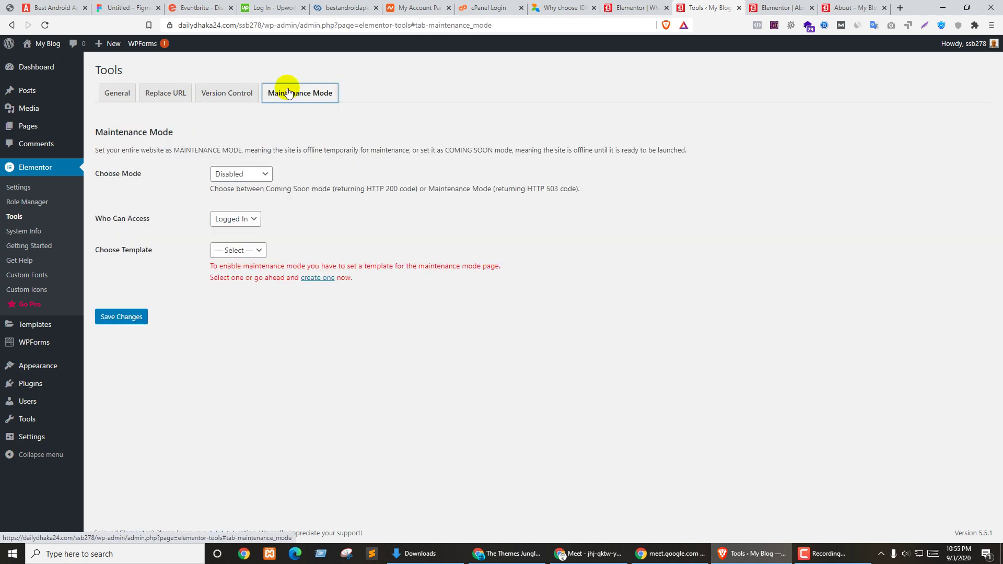
# Step: Set the site's maintenance mode to Coming Soon and save the change
pyautogui.click(239, 174)
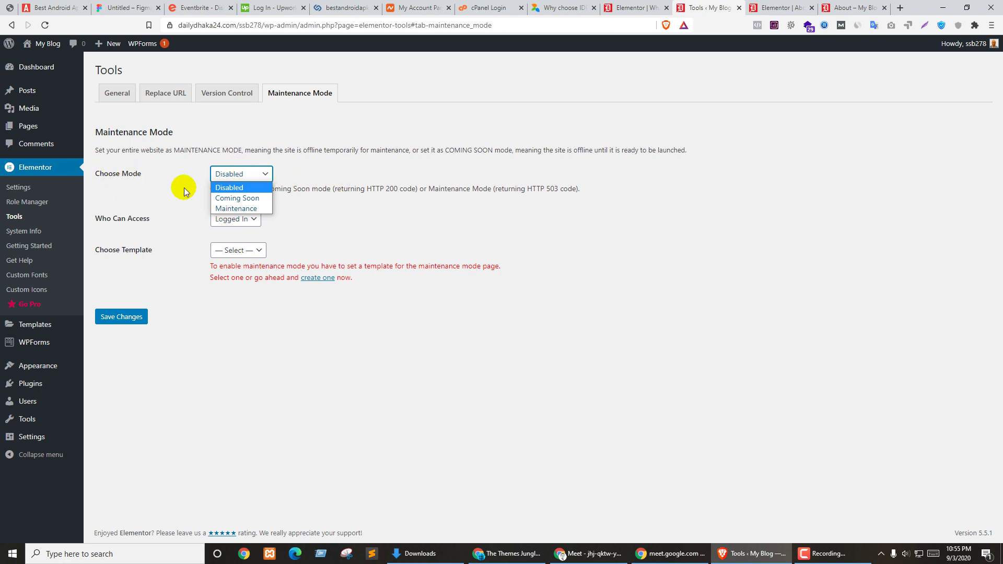
pyautogui.click(237, 199)
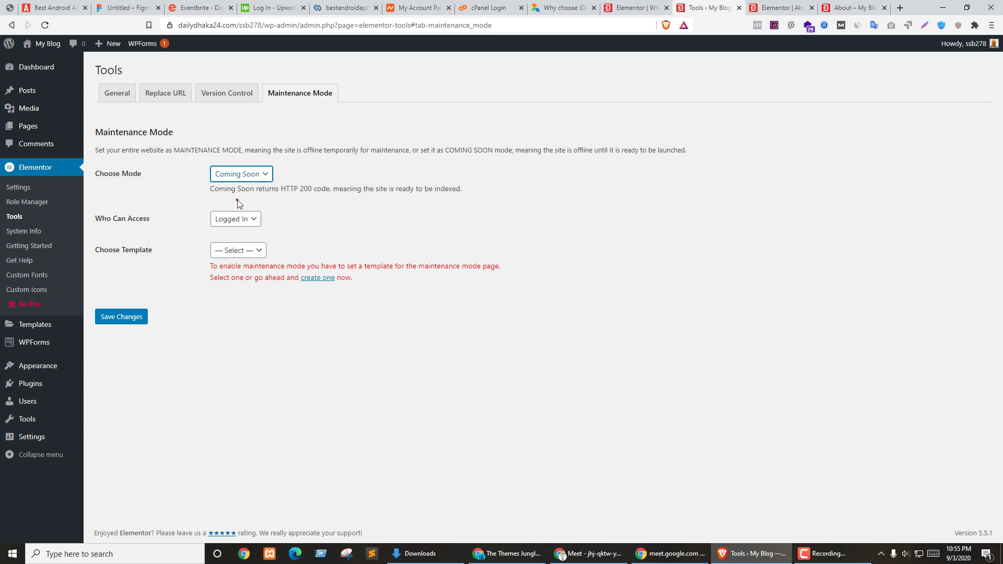
pyautogui.click(120, 316)
# Step: Copy the site's base address dailydhaka24.com/ssb278/ and load it in a private browser window to check the public homepage
pyautogui.click(809, 6)
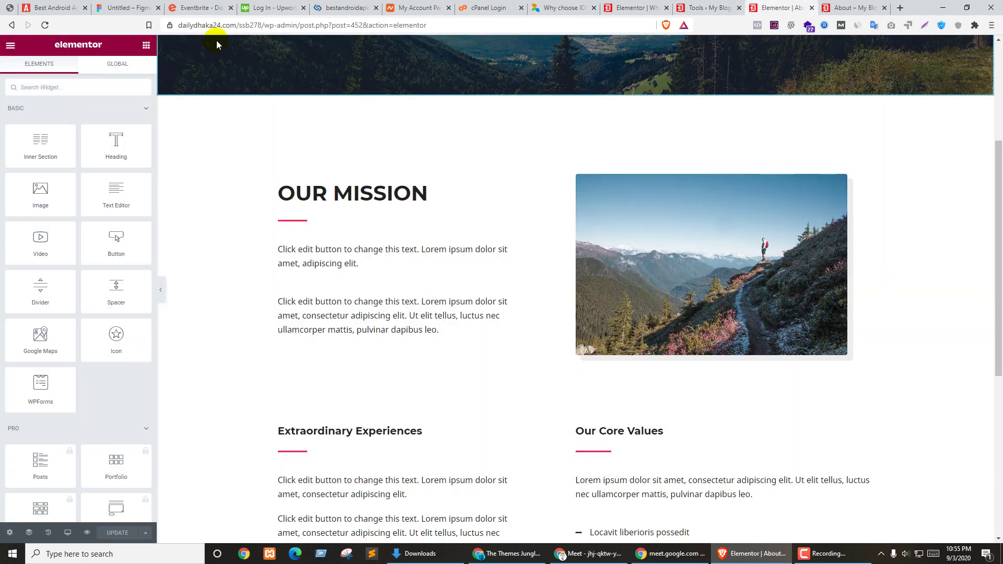
pyautogui.moveTo(262, 25); pyautogui.dragTo(177, 25)
pyautogui.hotkey('ctrl', 'c')
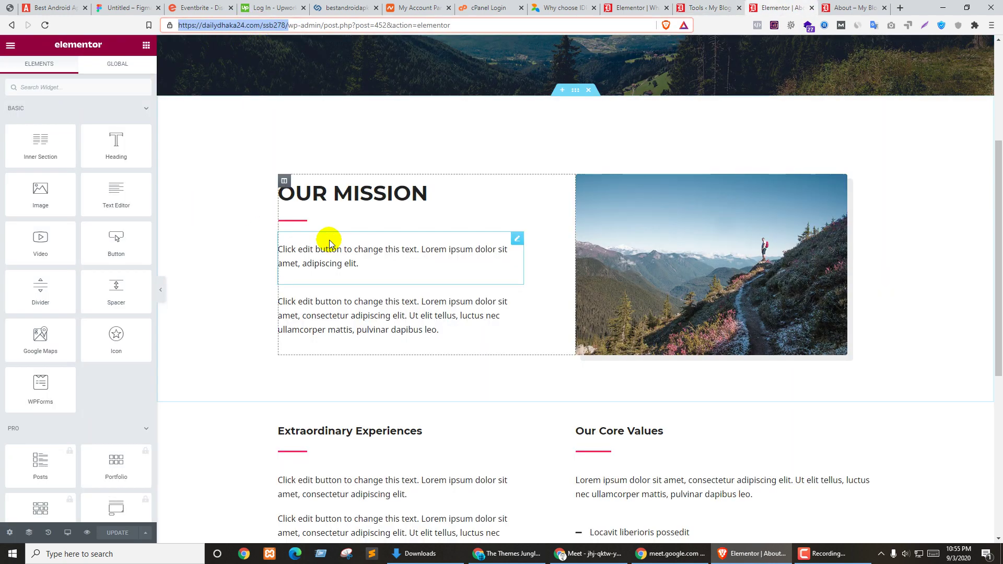
pyautogui.hotkey('ctrl', 'shift', 'n')
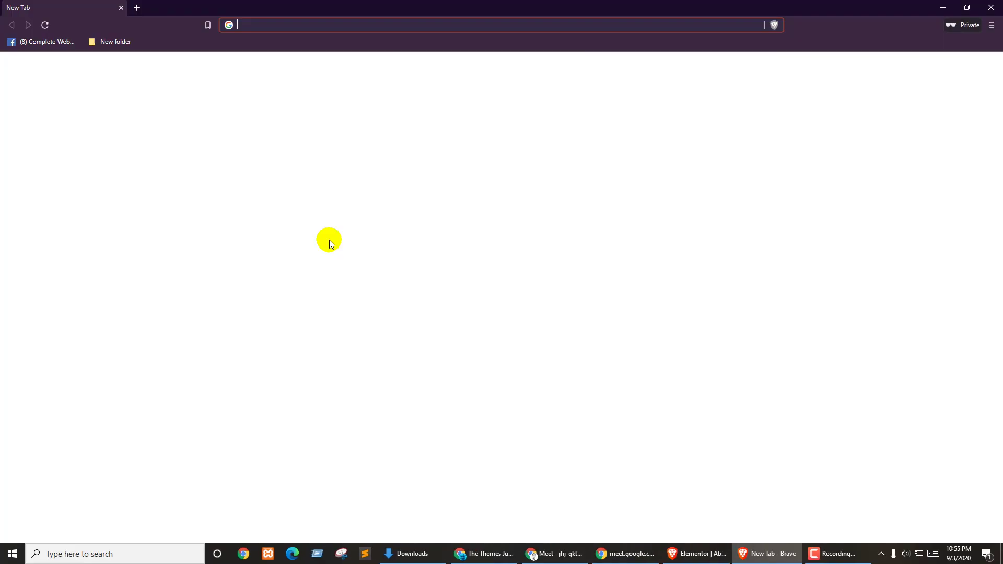
pyautogui.hotkey('ctrl', 'v')
pyautogui.press('Return')
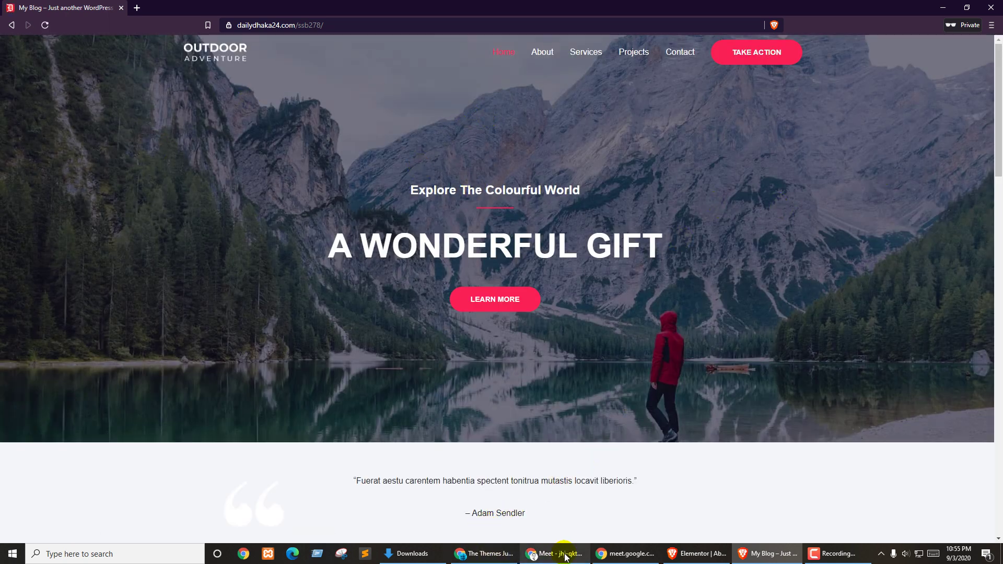
# Step: Set the site's maintenance mode to Maintenance, save the change and reload the homepage in the private window
pyautogui.click(697, 554)
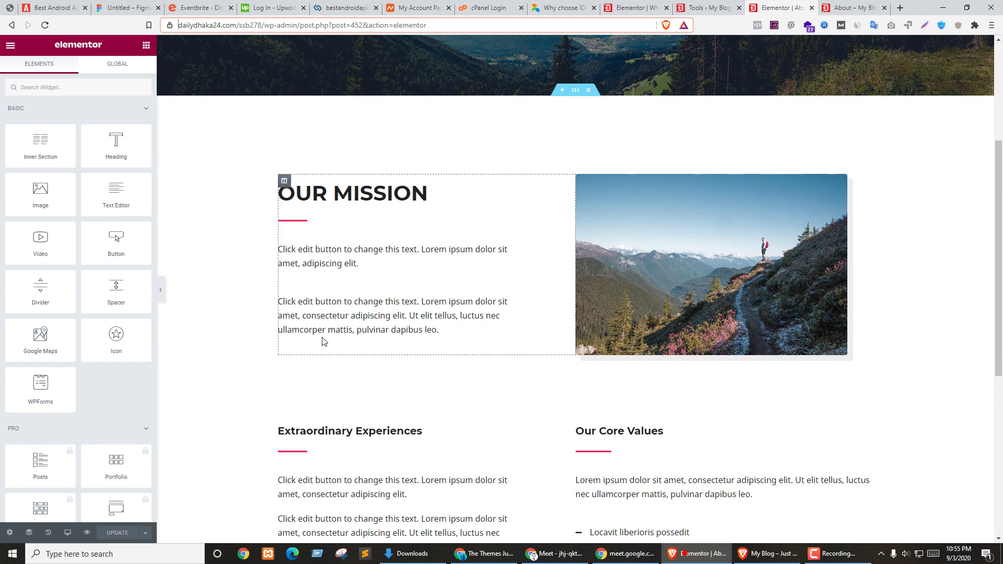
pyautogui.click(717, 5)
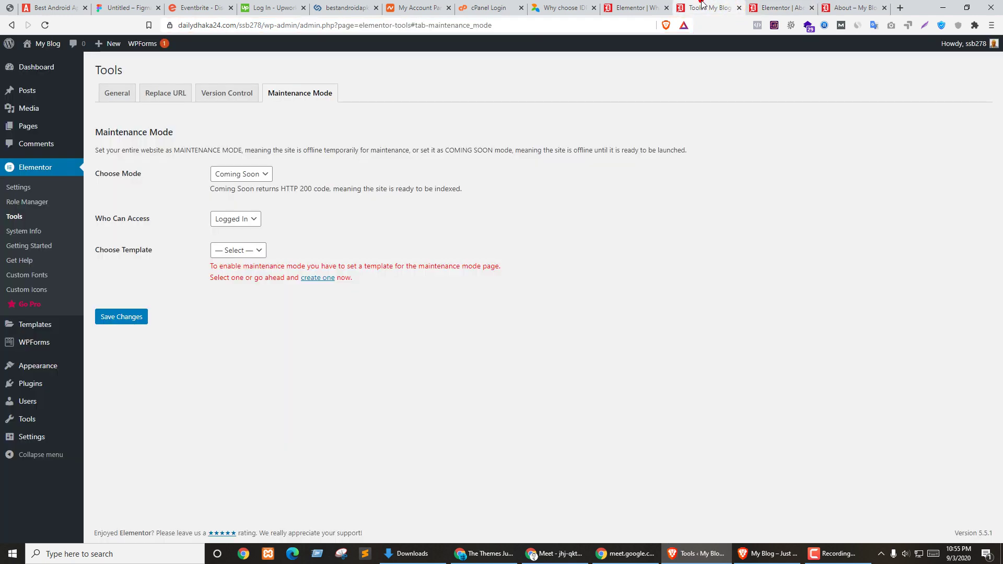
pyautogui.click(265, 175)
pyautogui.click(244, 209)
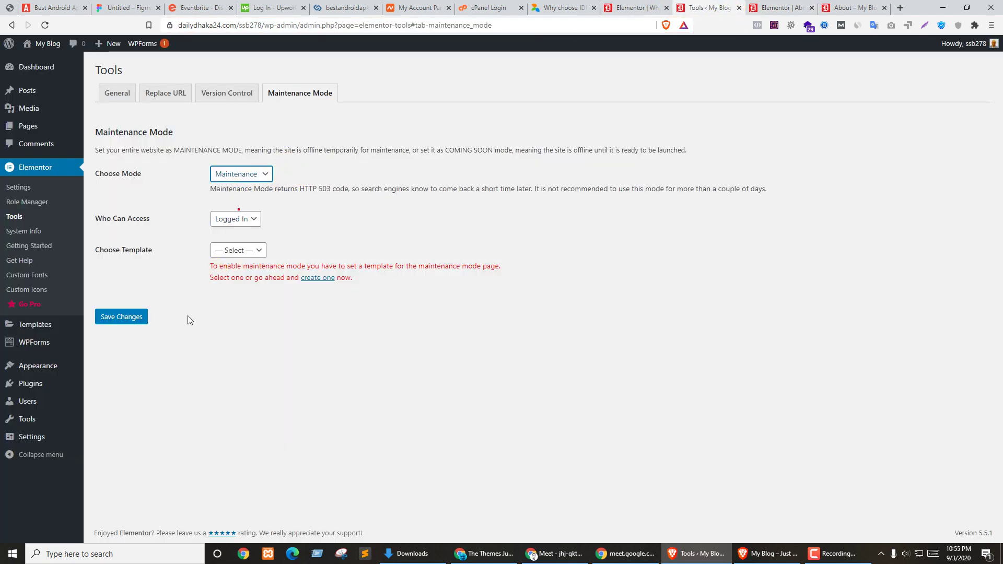
pyautogui.click(117, 320)
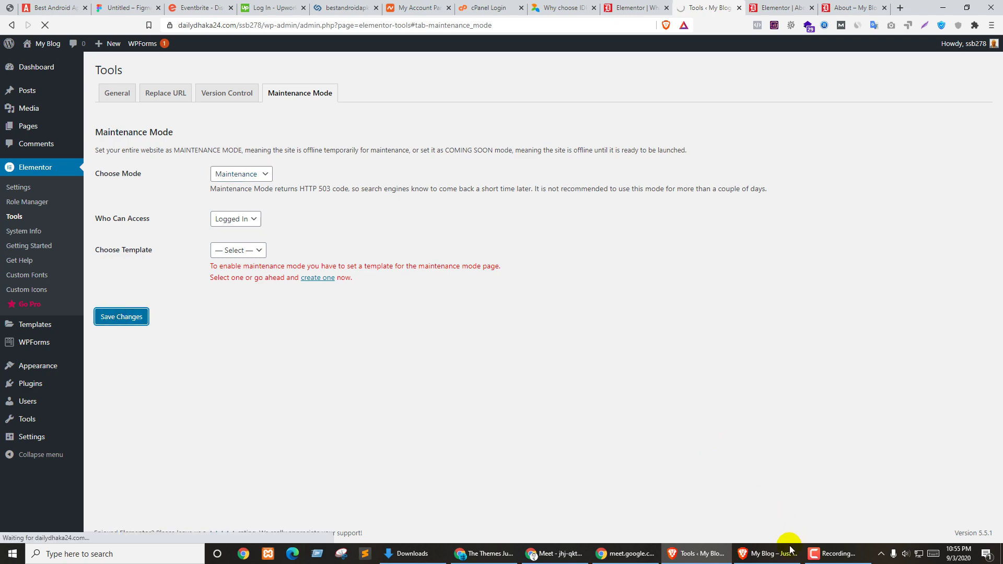
pyautogui.click(765, 558)
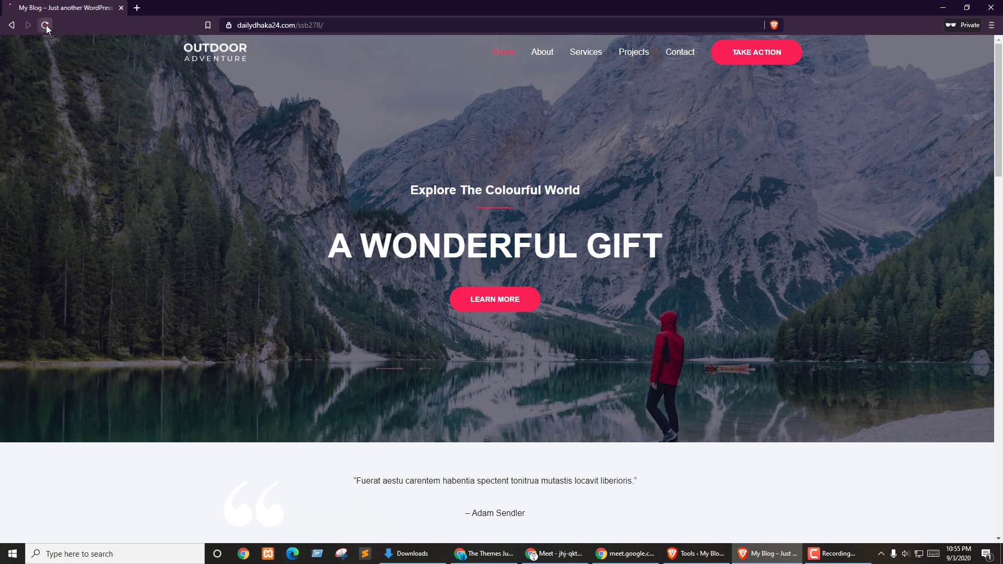
# Step: Close the private window, create a new template for the maintenance page titled Under Construction and publish it
pyautogui.click(998, 7)
pyautogui.click(393, 344)
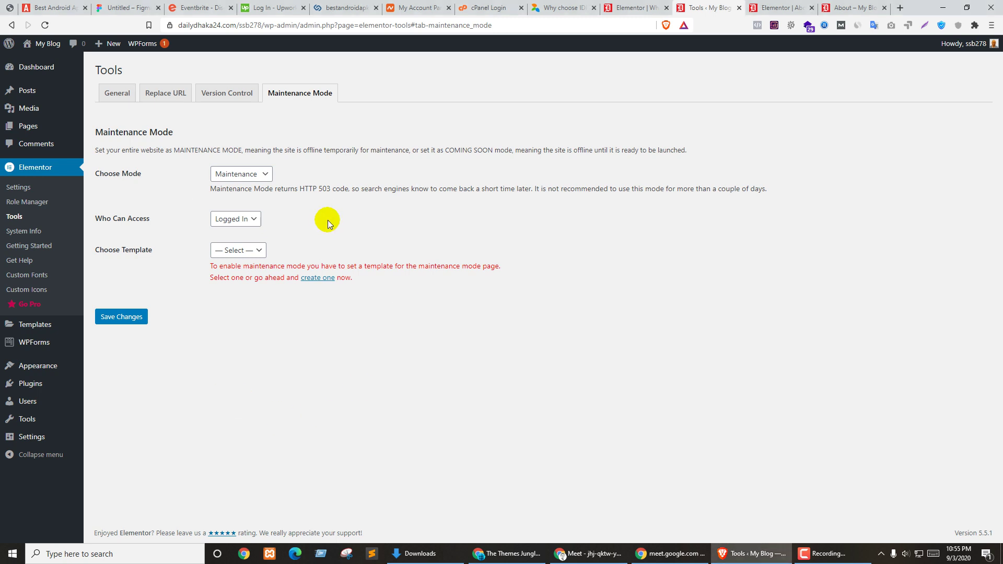
pyautogui.click(256, 251)
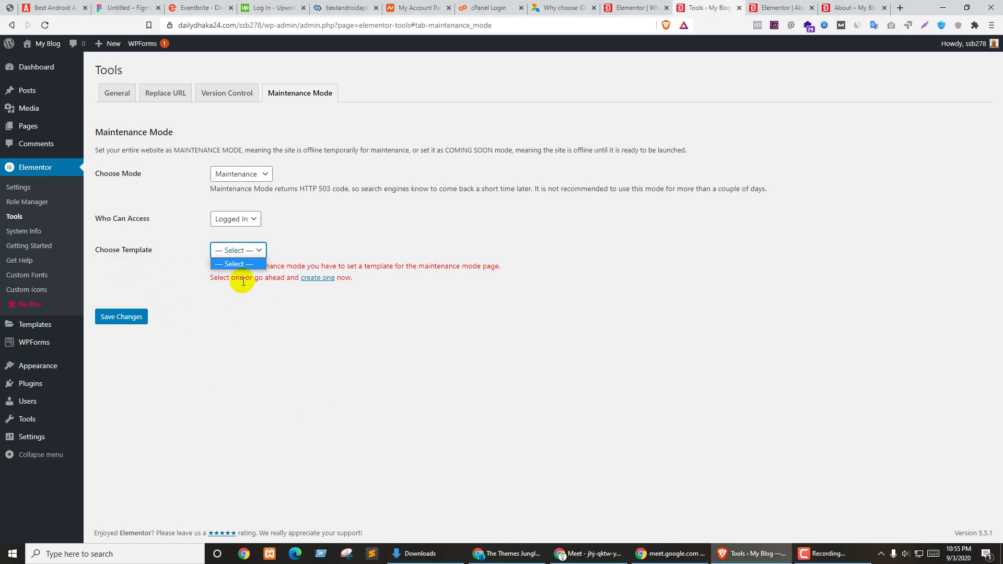
pyautogui.click(259, 312)
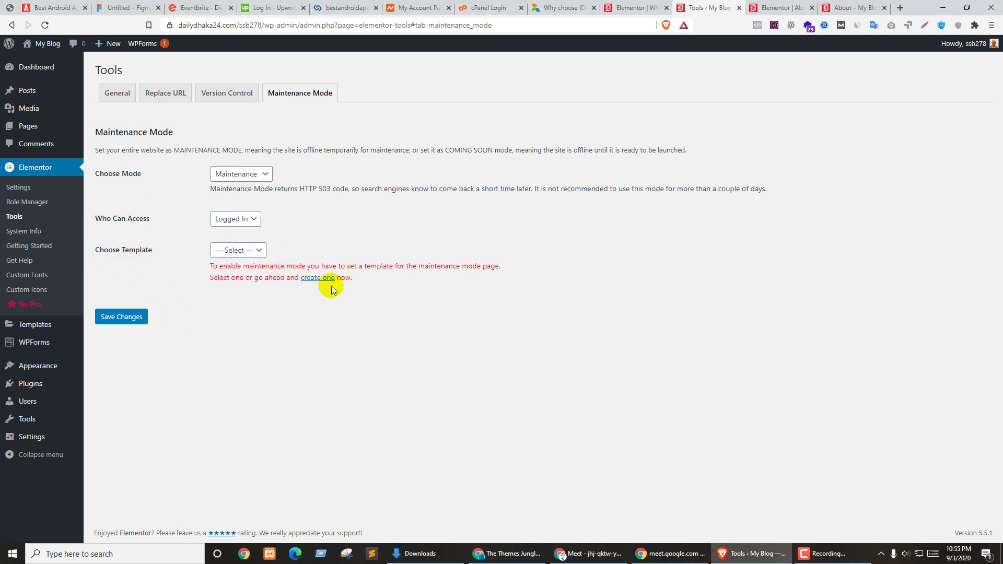
pyautogui.click(315, 278)
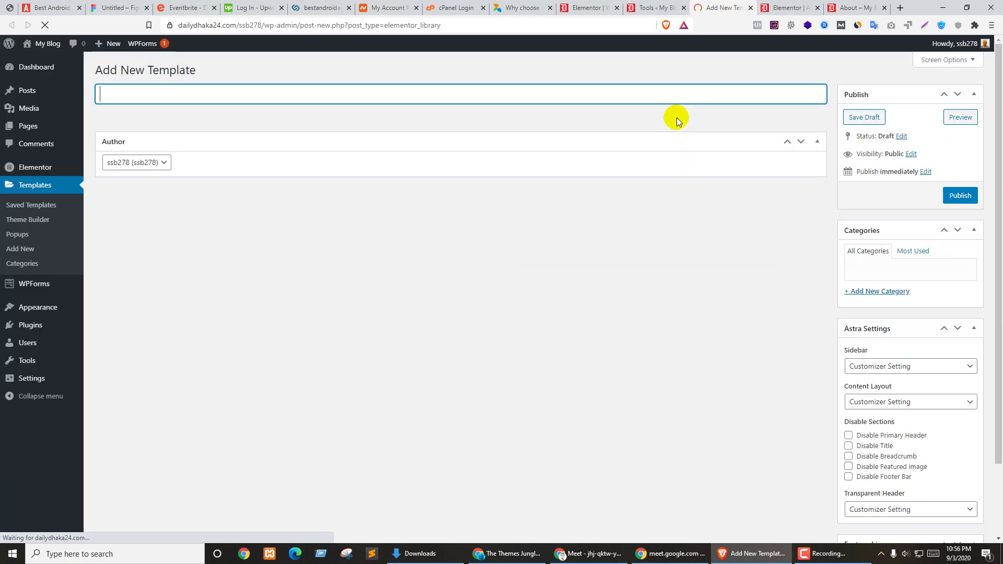
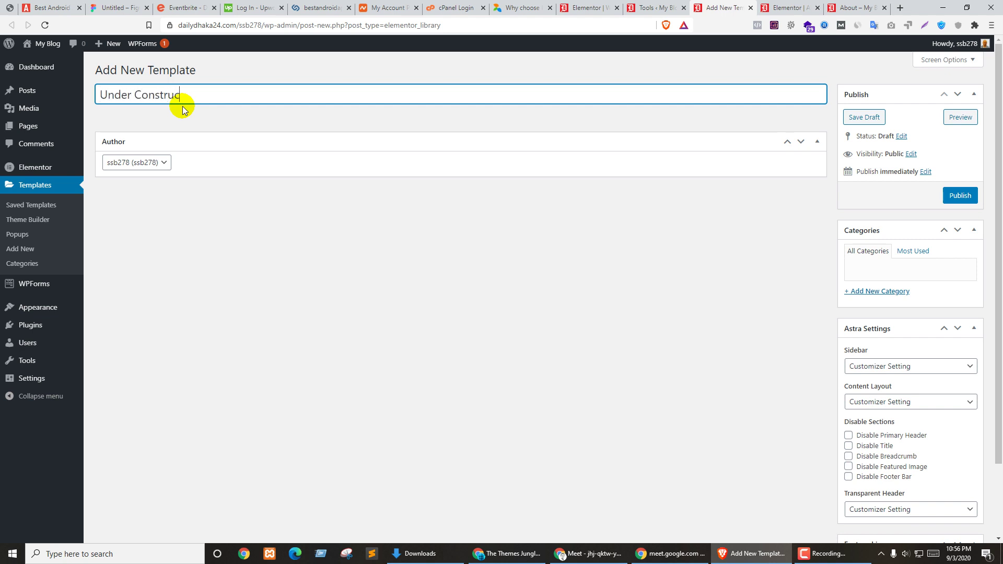
pyautogui.click(960, 196)
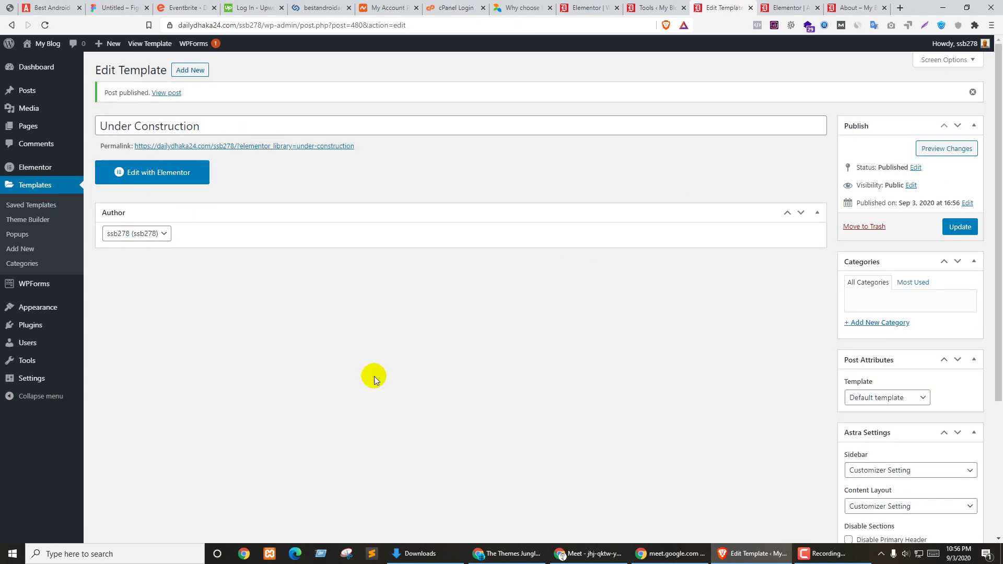
# Step: Choose Under Construction as the template in the Maintenance Mode settings and save the changes
pyautogui.click(659, 7)
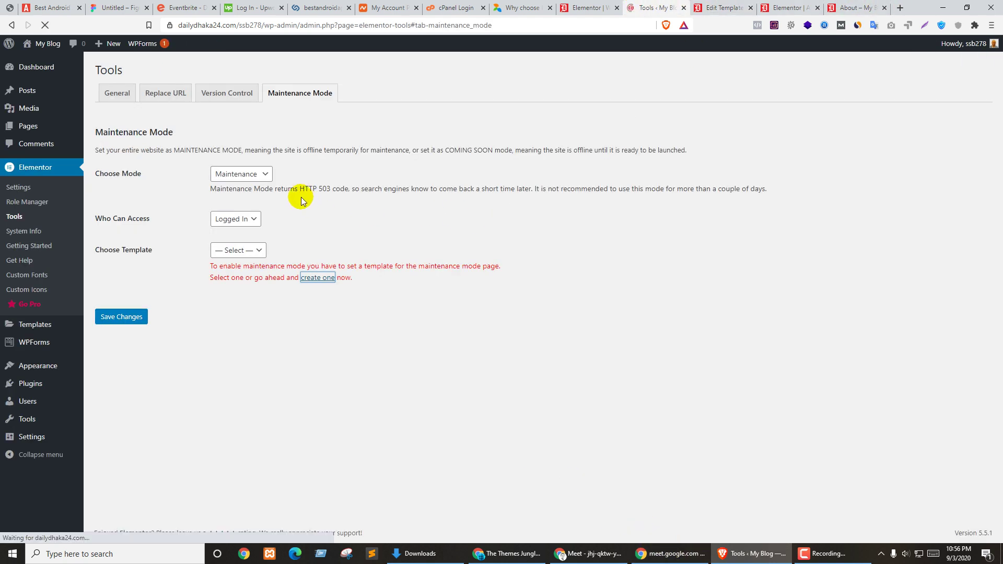
pyautogui.click(263, 251)
pyautogui.click(250, 274)
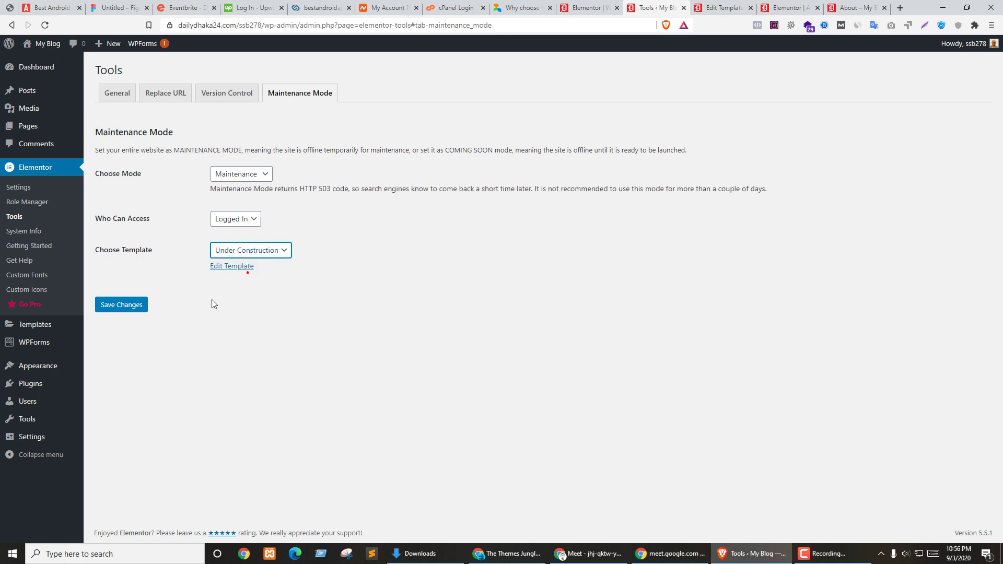
pyautogui.click(120, 304)
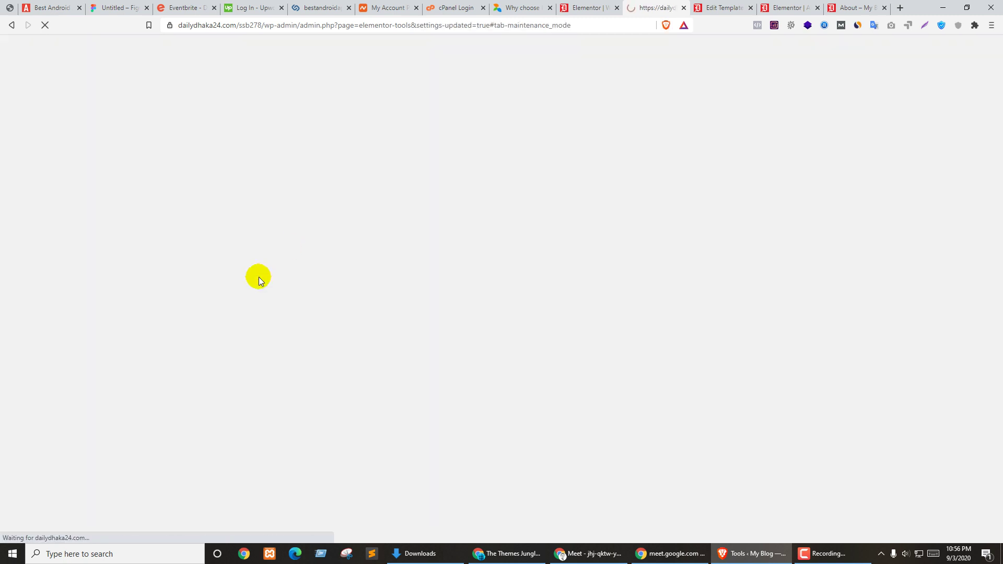
# Step: Load dailydhaka24.com/ssb278/ in a new private window to check the public homepage
pyautogui.click(669, 554)
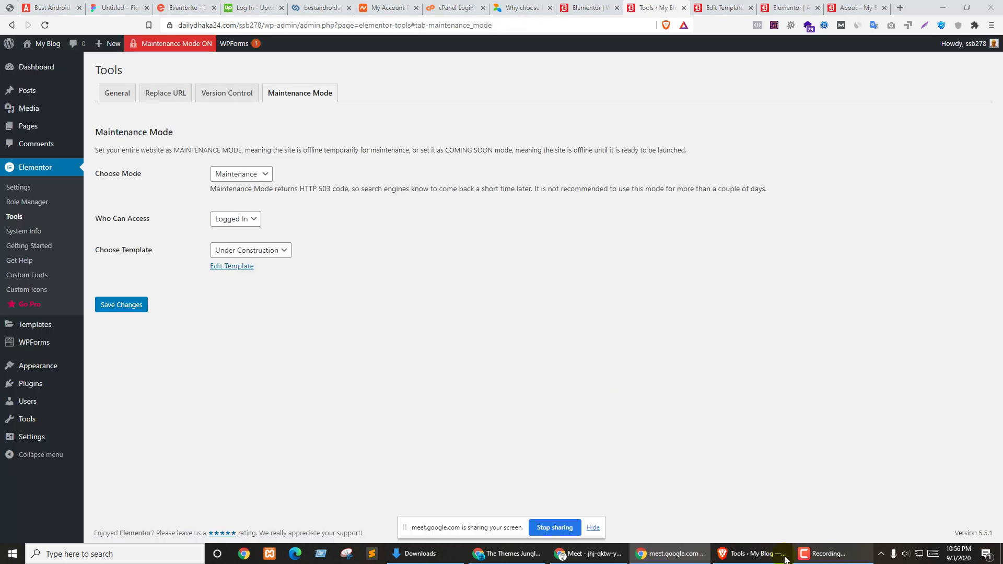
pyautogui.click(485, 122)
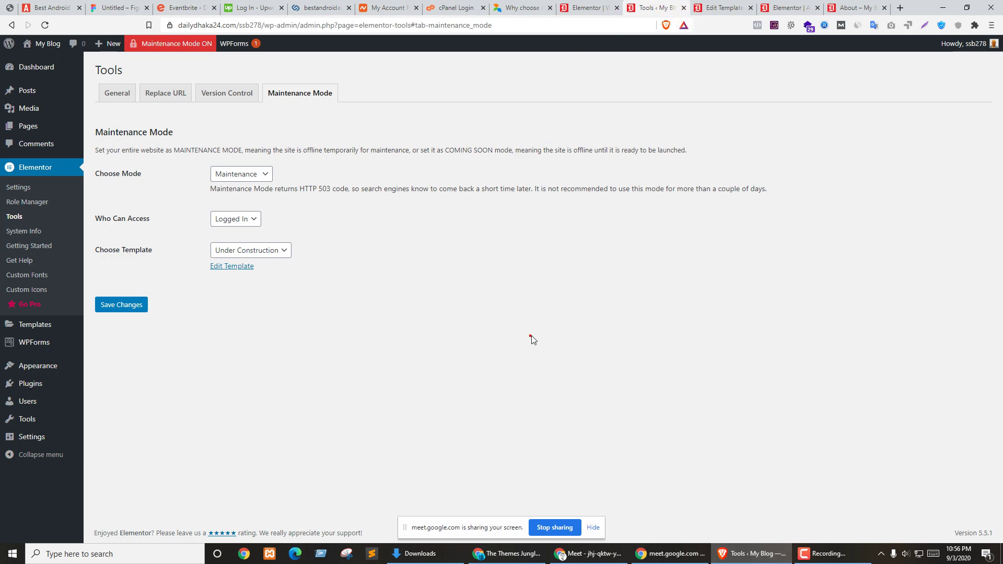
pyautogui.hotkey('ctrl', 'shift', 'n')
pyautogui.write('dailydhaka24.com/ssb278/')
pyautogui.press('Return')
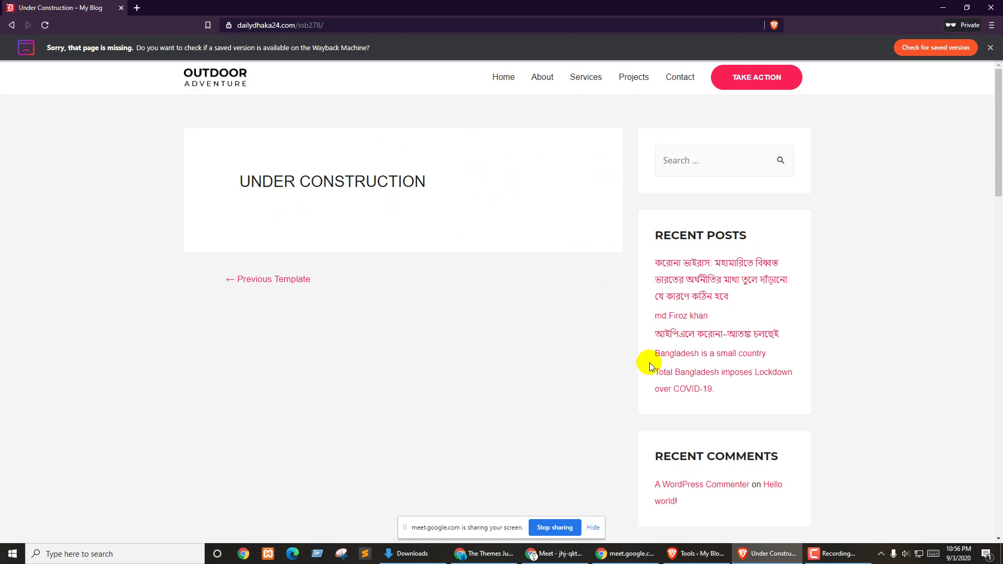
pyautogui.click(594, 528)
# Step: Return to the Under Construction template in the main browser window and open it in the Elementor editor
pyautogui.click(484, 554)
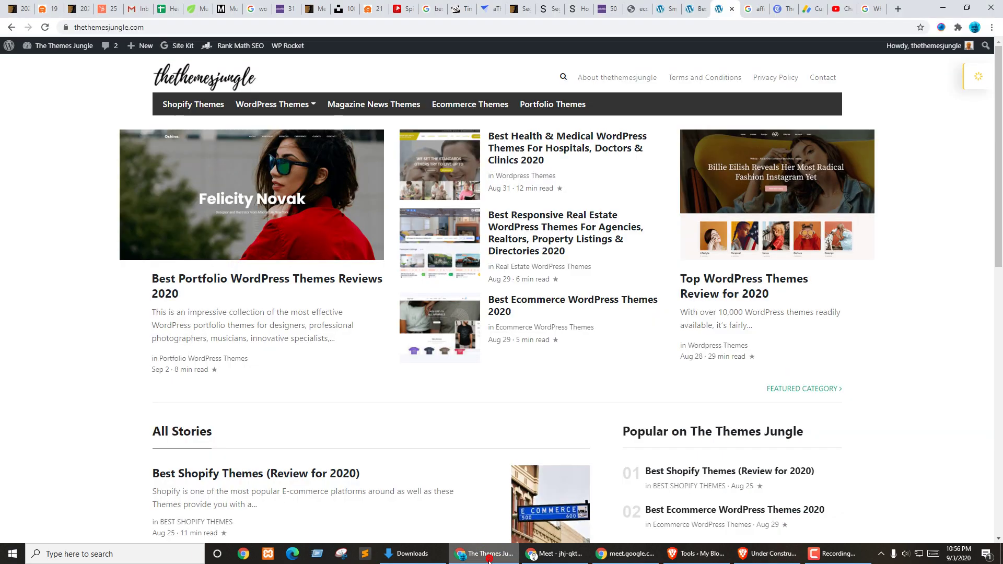
pyautogui.click(538, 555)
pyautogui.click(700, 554)
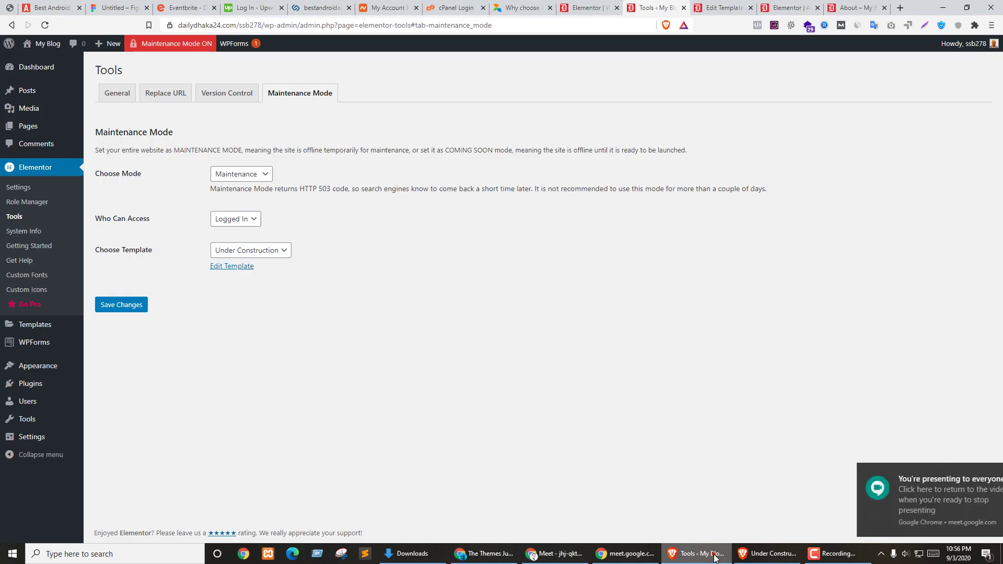
pyautogui.click(694, 5)
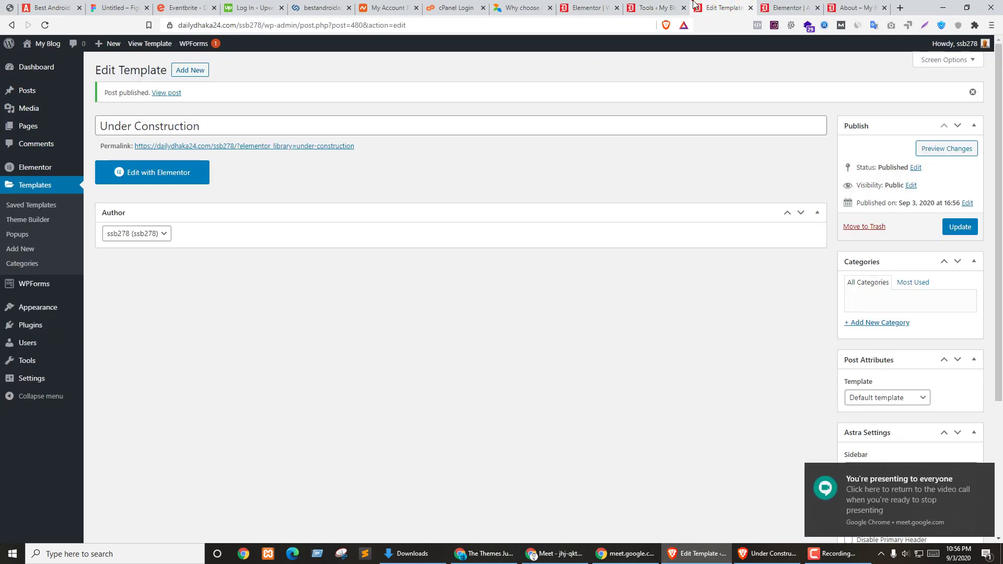
pyautogui.click(208, 177)
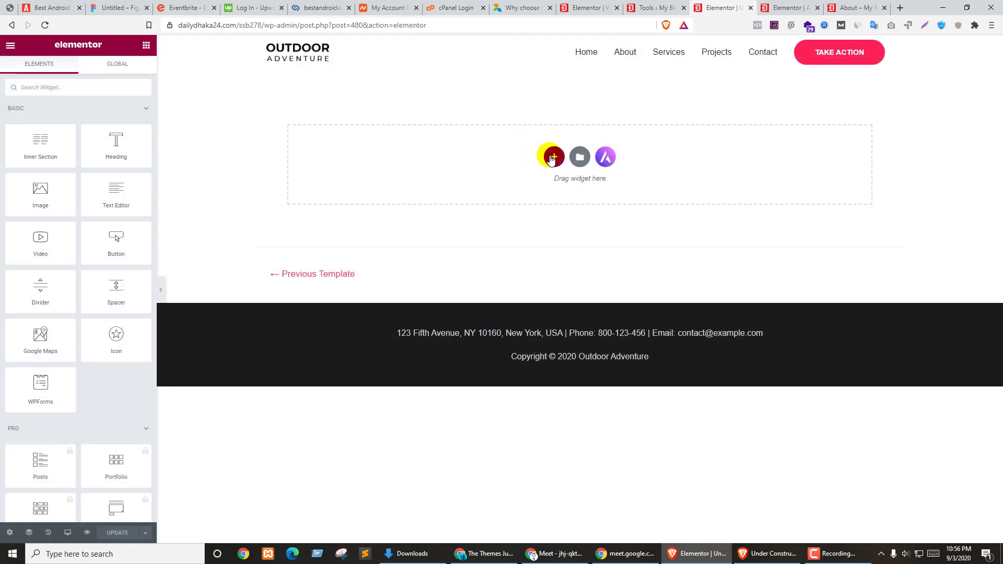
# Step: Add a single-column section to the template and place a Heading widget in it
pyautogui.click(554, 157)
pyautogui.click(453, 184)
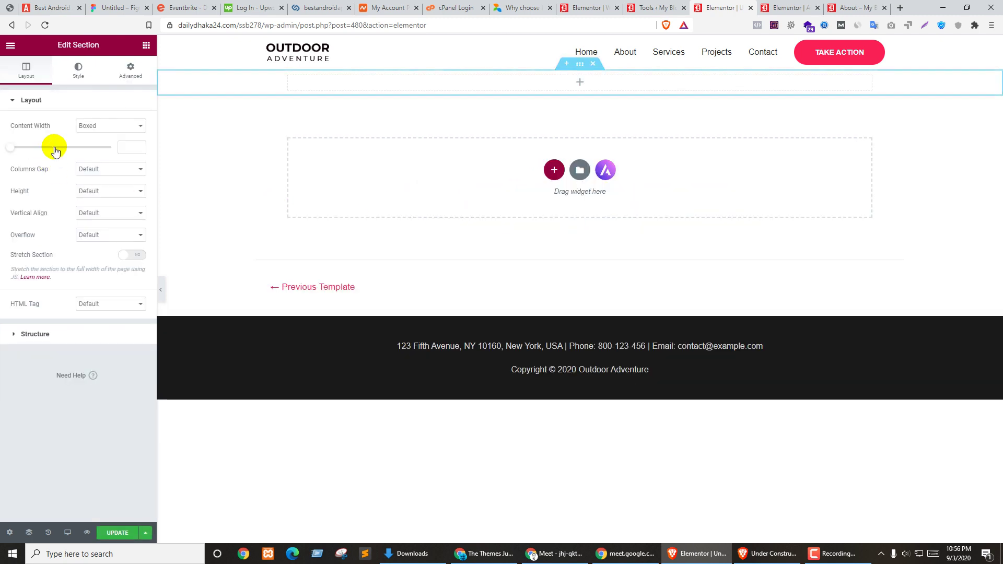
pyautogui.click(146, 45)
pyautogui.moveTo(112, 152); pyautogui.dragTo(582, 84)
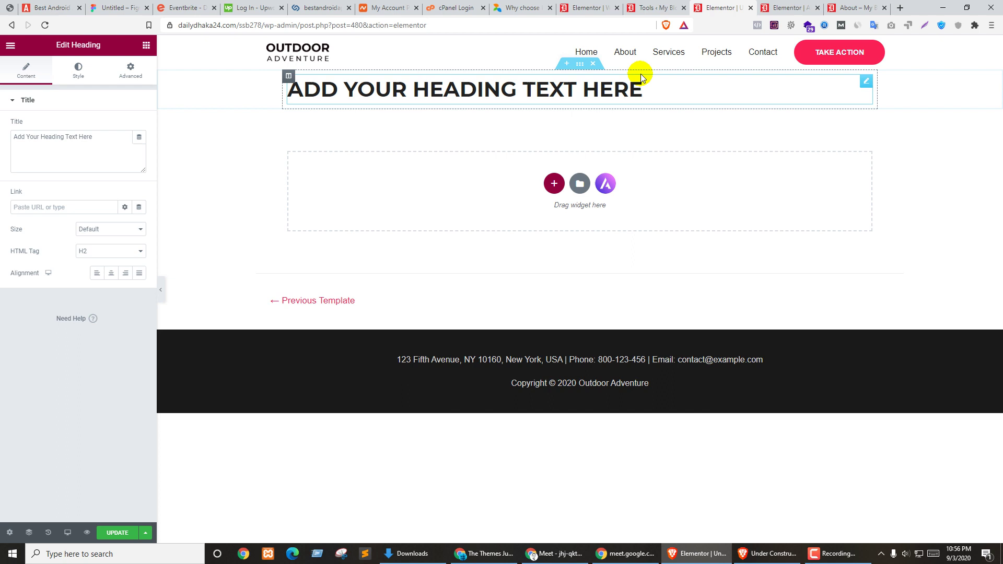
# Step: Set the section's height to Fit To Screen, centre the heading and update the template
pyautogui.click(580, 63)
pyautogui.click(84, 188)
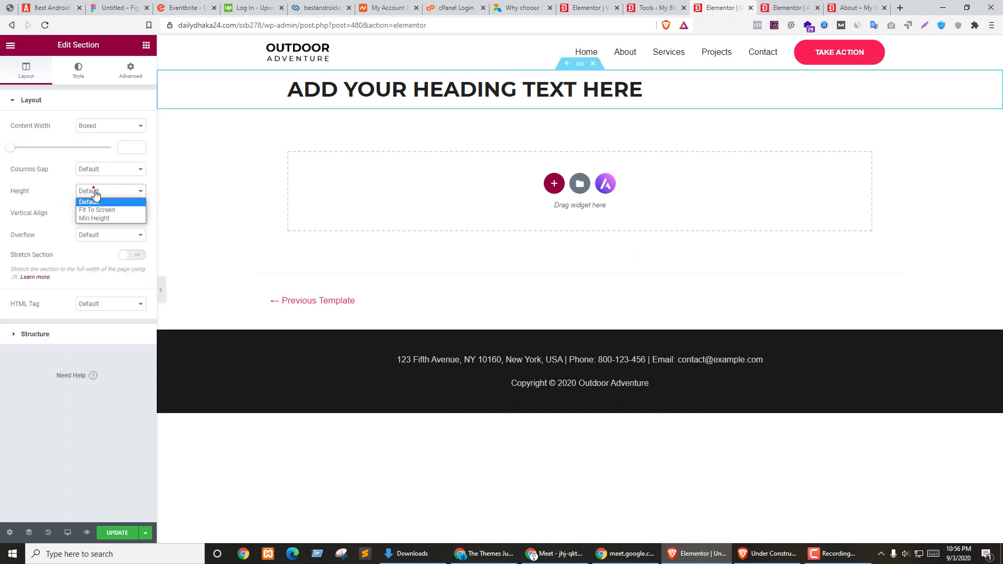
pyautogui.click(89, 208)
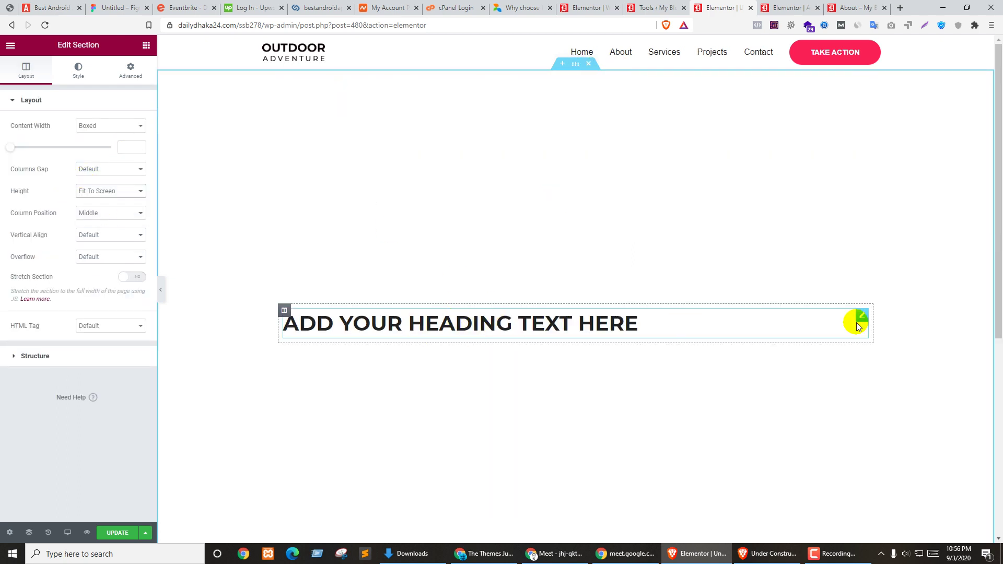
pyautogui.click(859, 317)
pyautogui.click(110, 273)
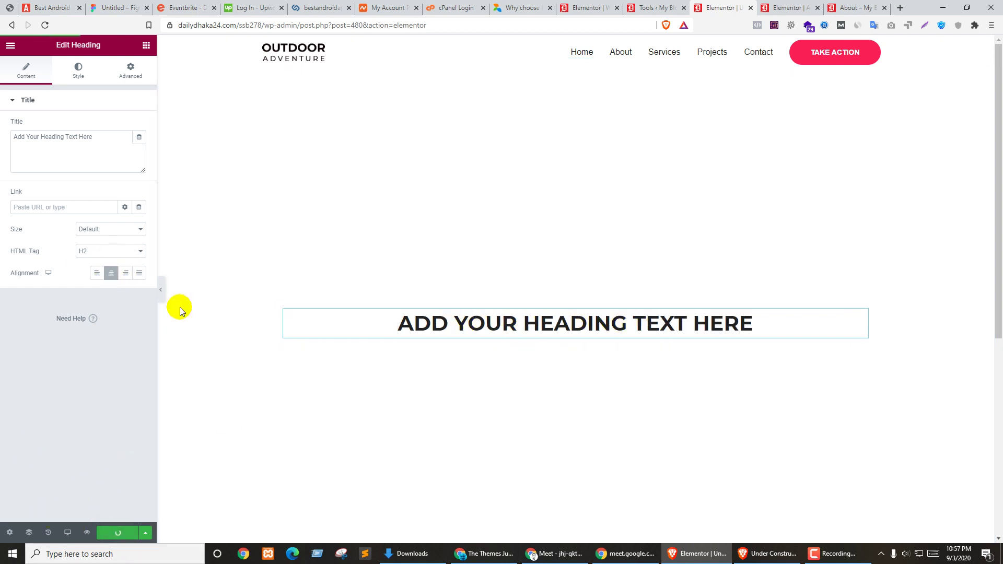
pyautogui.click(656, 7)
pyautogui.click(716, 7)
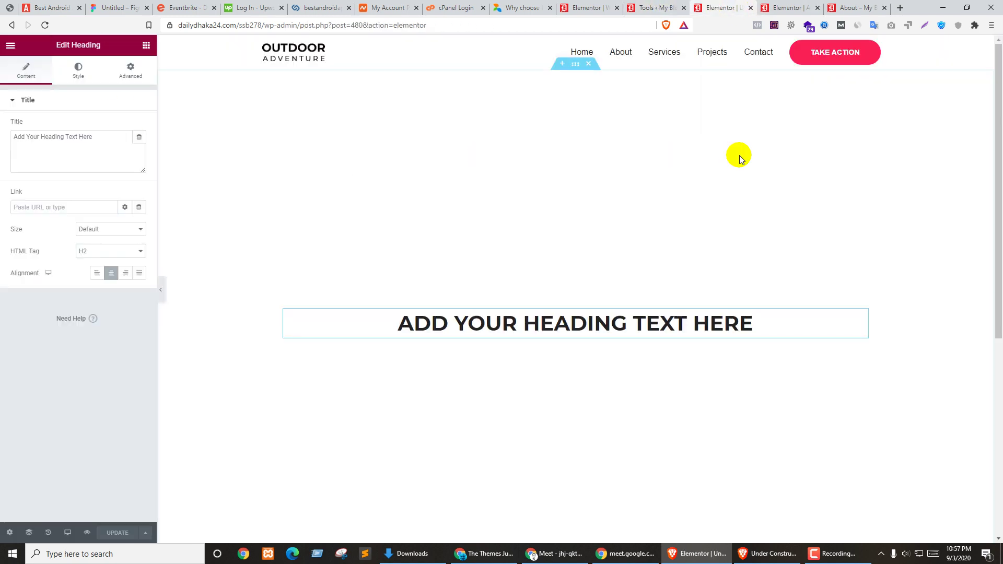
pyautogui.click(143, 531)
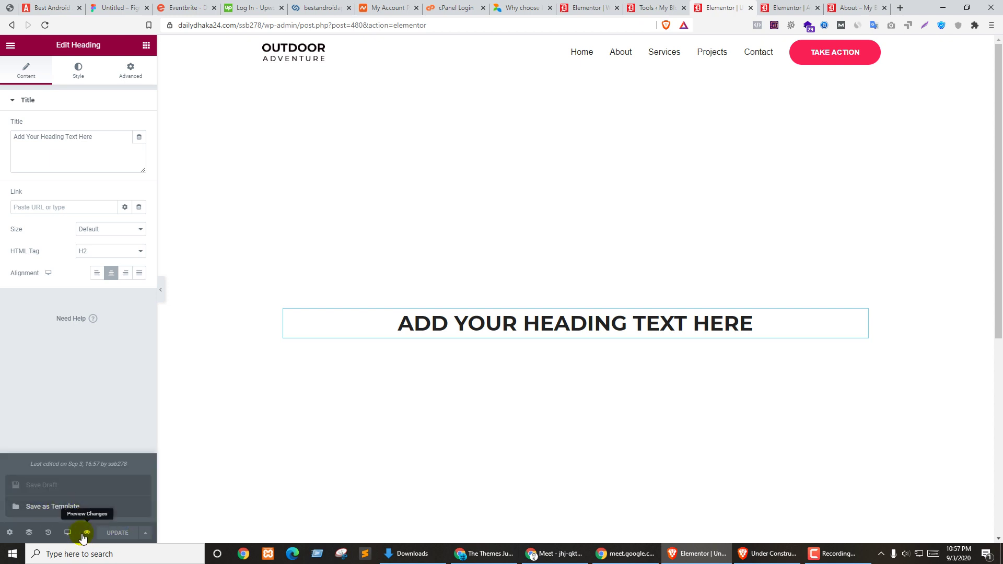
pyautogui.click(8, 535)
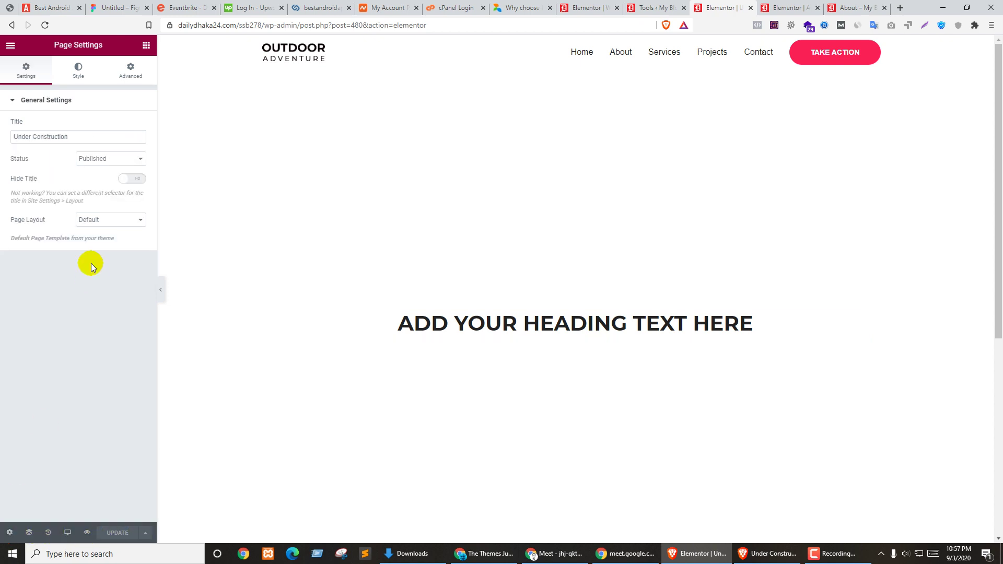
pyautogui.click(146, 46)
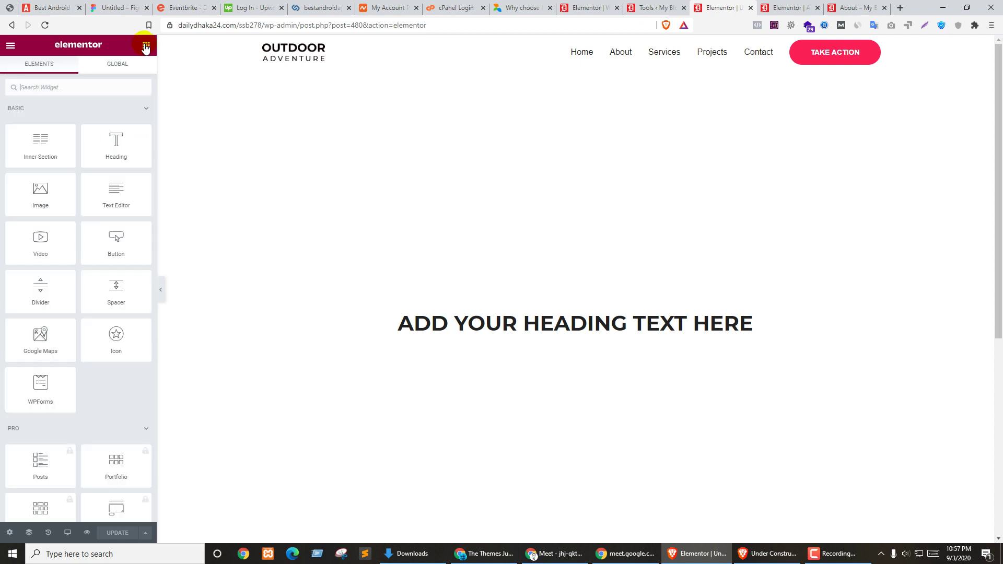
pyautogui.click(65, 532)
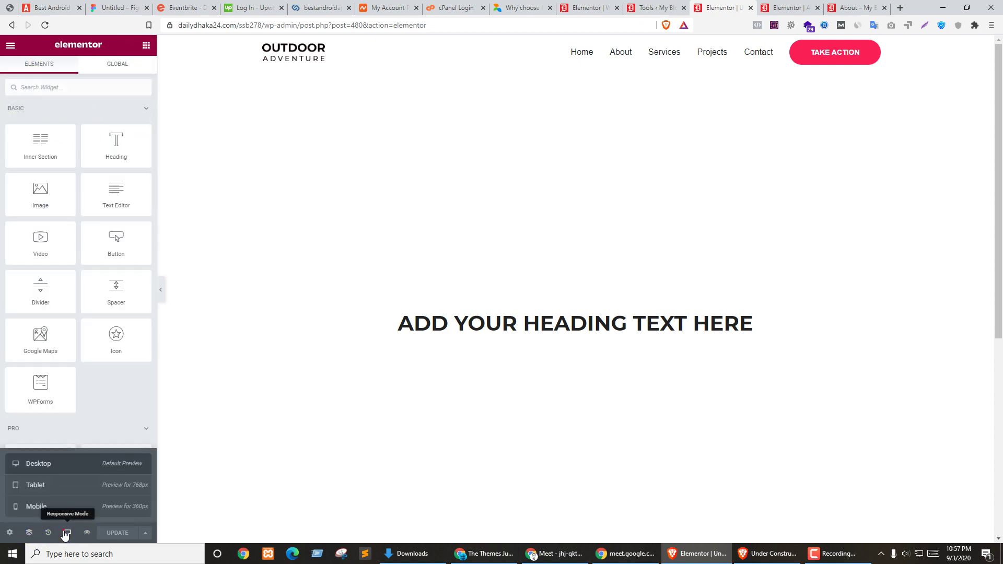
pyautogui.click(141, 533)
# Step: Set the template's page layout to Elementor Canvas and update it
pyautogui.click(10, 532)
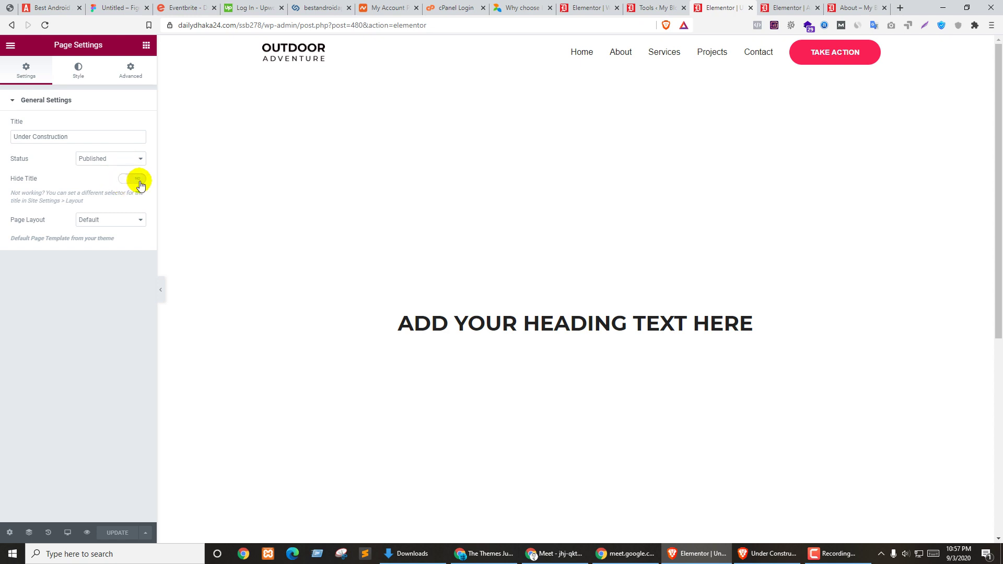
pyautogui.click(109, 220)
pyautogui.click(107, 239)
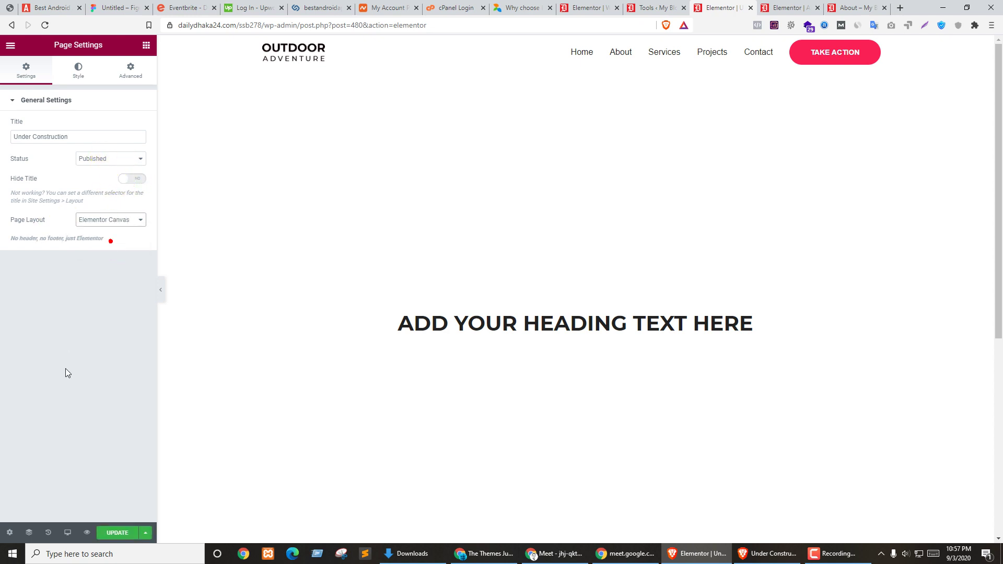
pyautogui.click(116, 533)
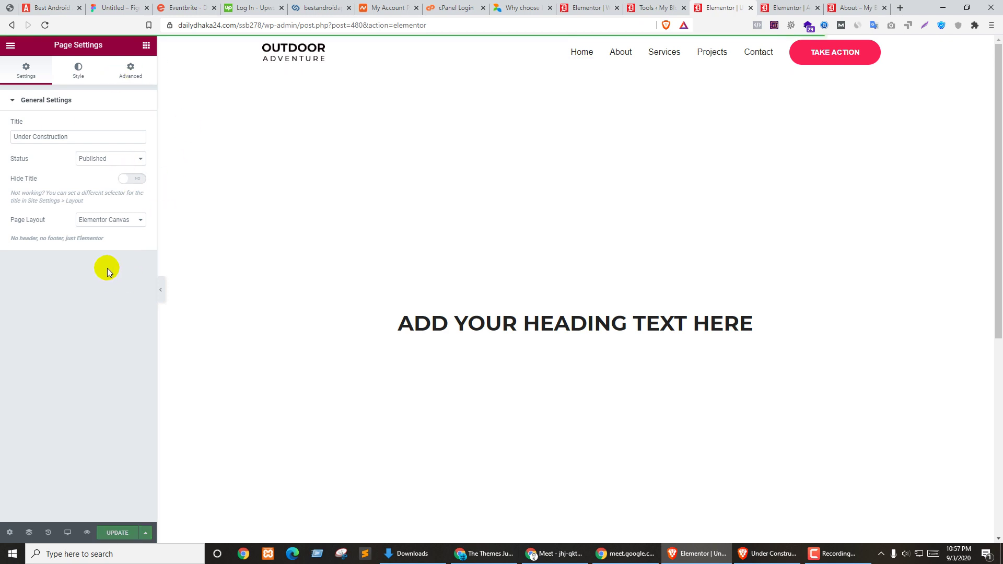
# Step: Reload the public homepage in the private window to check the Under Construction page, and close that window
pyautogui.click(752, 553)
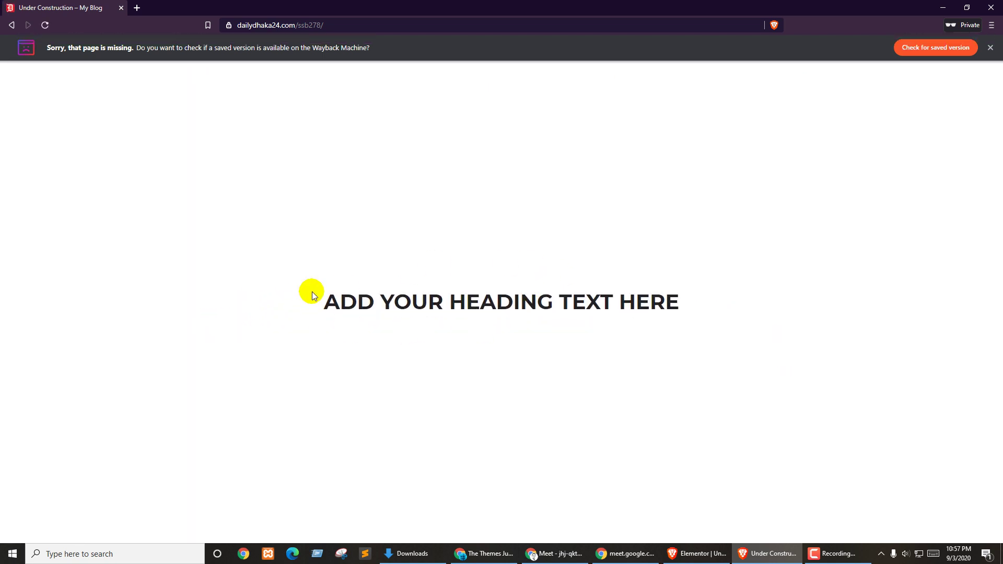
pyautogui.moveTo(322, 306); pyautogui.dragTo(787, 224)
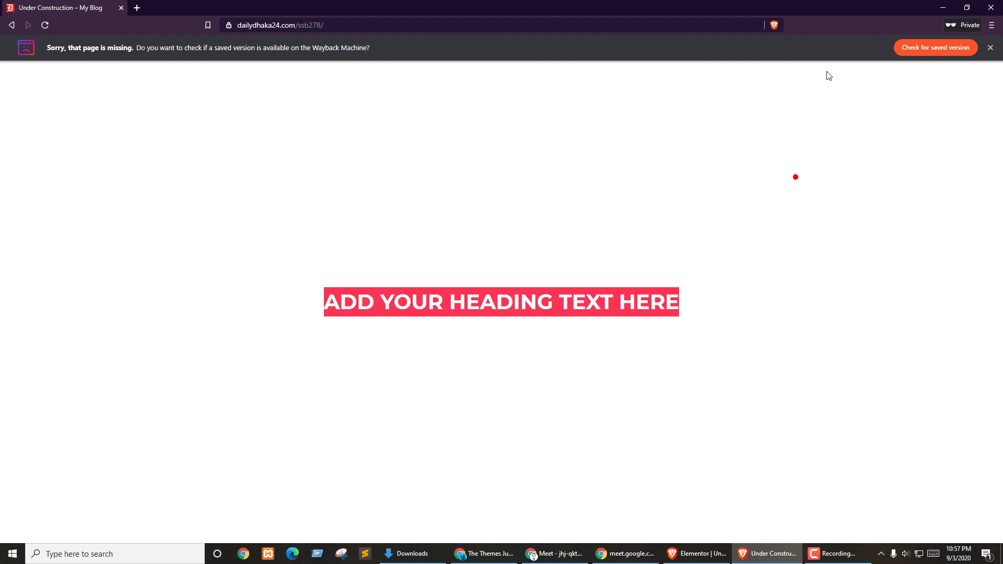
pyautogui.click(990, 47)
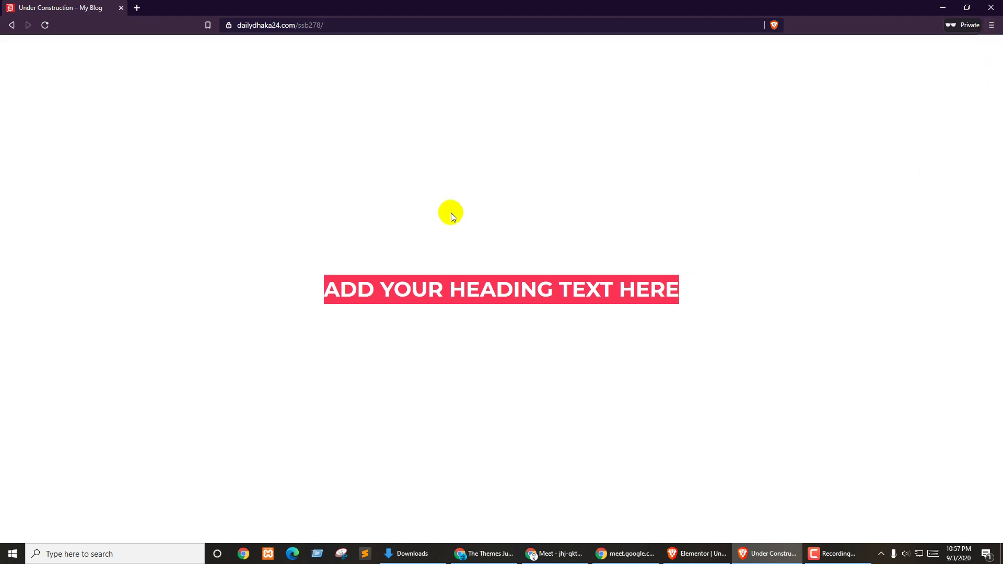
pyautogui.click(592, 194)
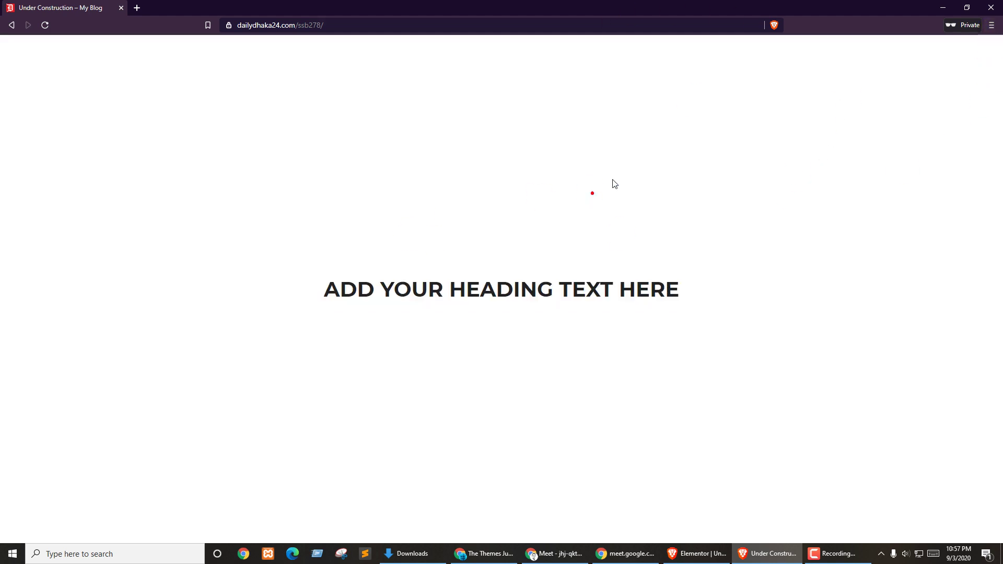
pyautogui.click(995, 5)
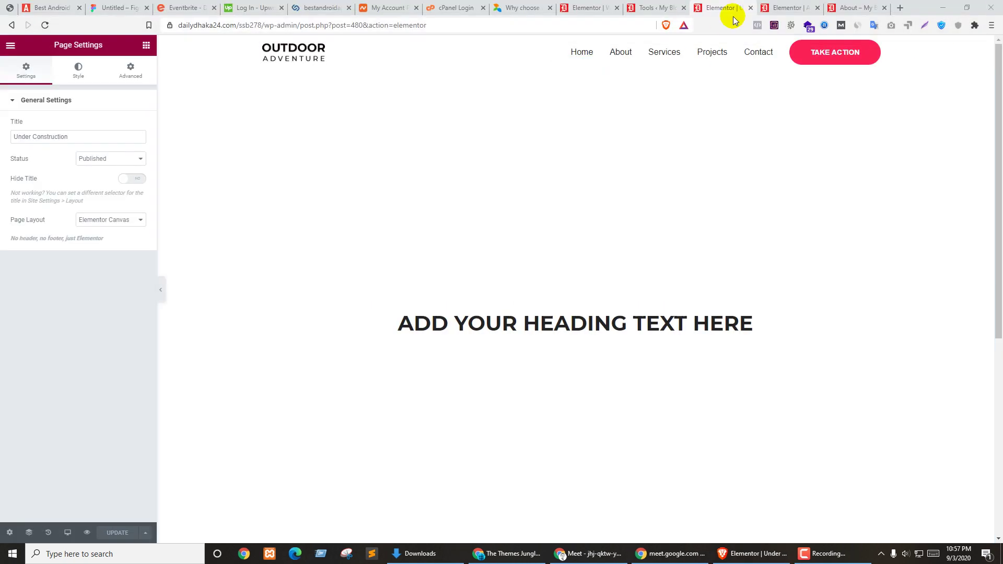
pyautogui.click(801, 5)
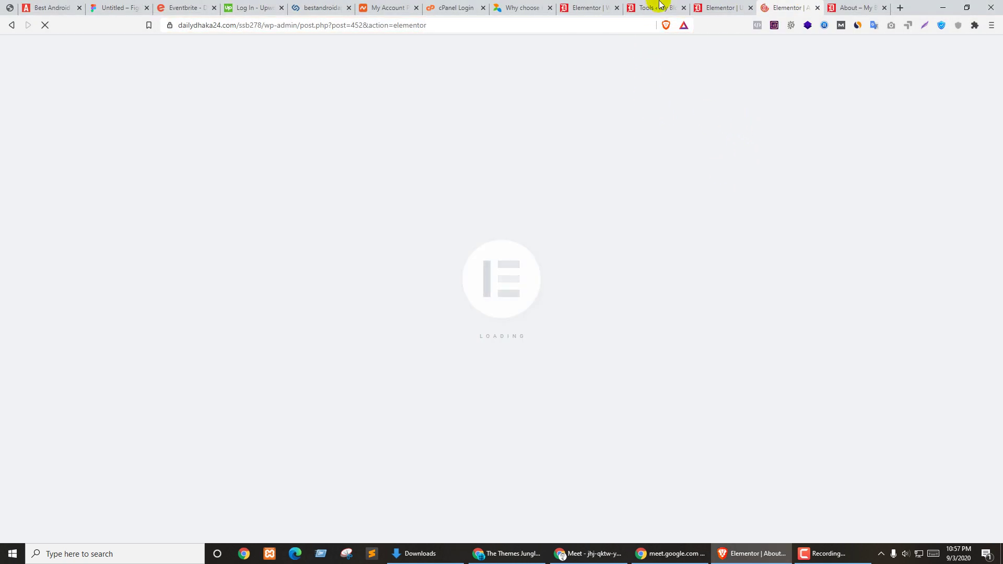
# Step: Close the Tools and Under Construction template tabs and leave Site Settings in the editor of the page with the Why IDP? heading
pyautogui.click(656, 7)
pyautogui.click(684, 7)
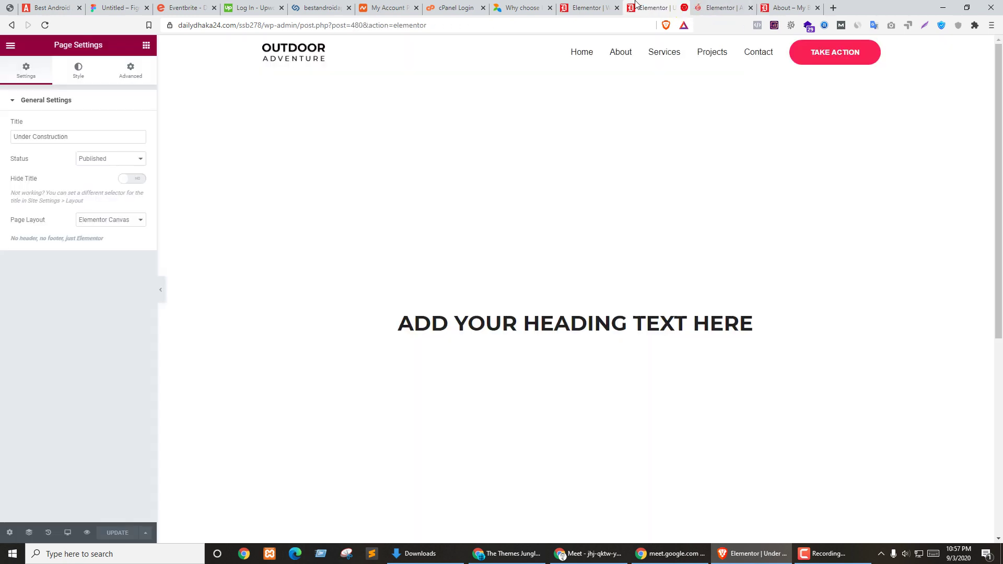
pyautogui.click(685, 8)
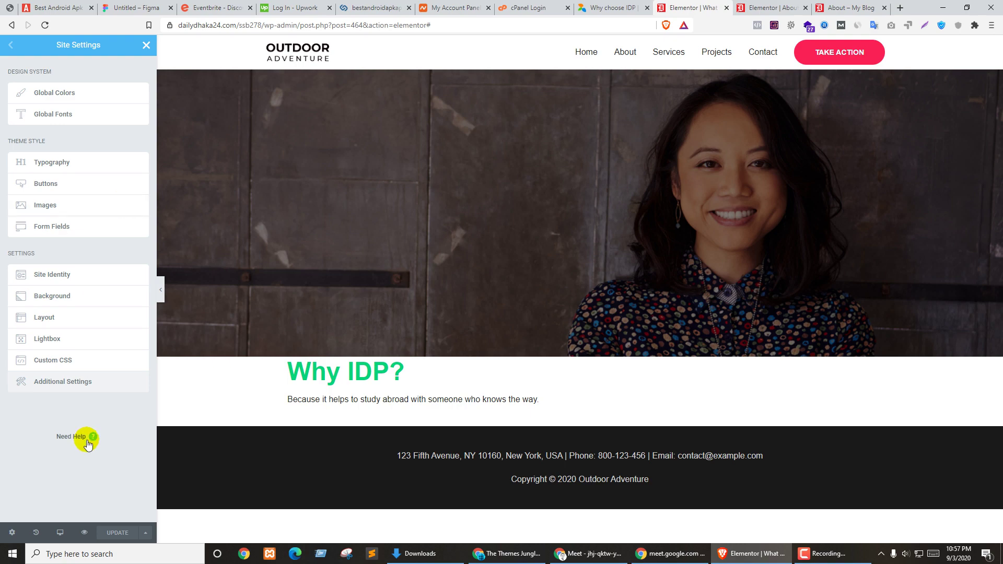
pyautogui.click(147, 45)
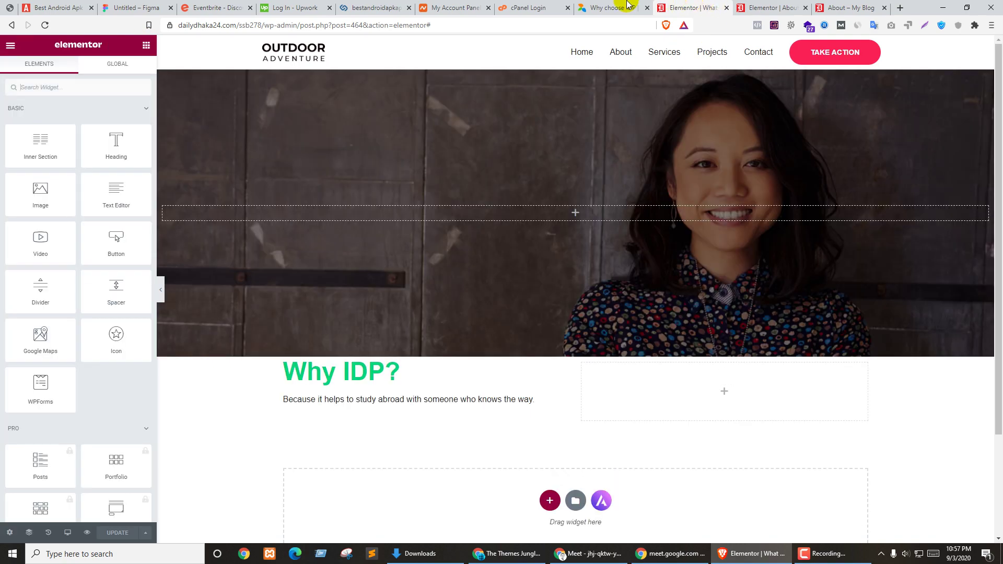
# Step: Compare with the IDP reference page and set the font size of the text below the Why IDP? heading to 18 px
pyautogui.click(609, 8)
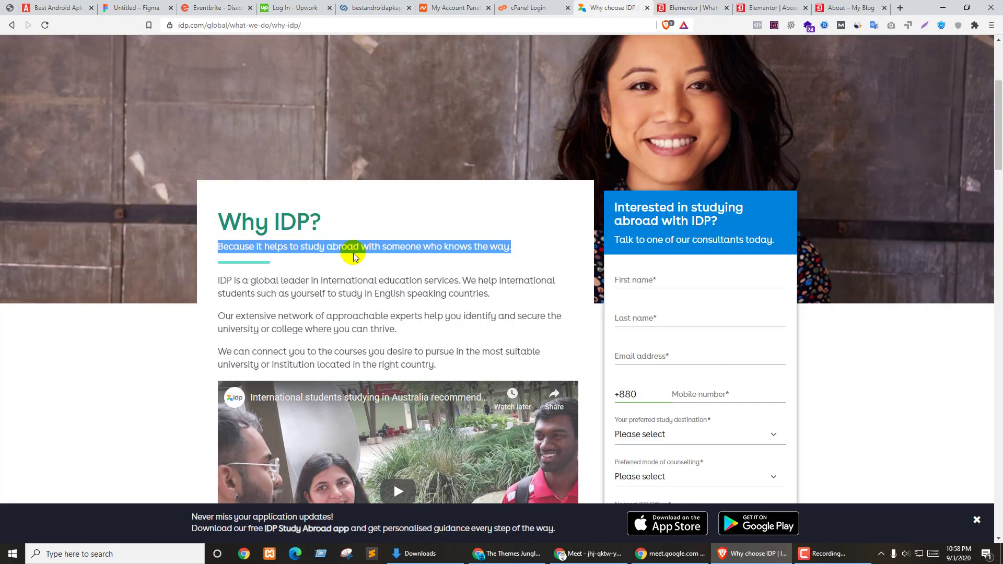
pyautogui.click(690, 8)
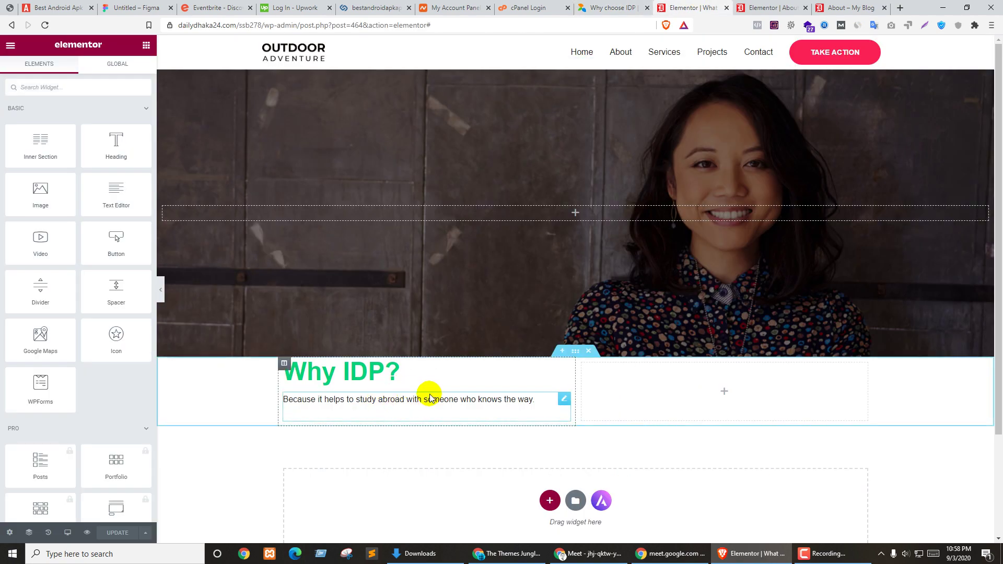
pyautogui.click(563, 399)
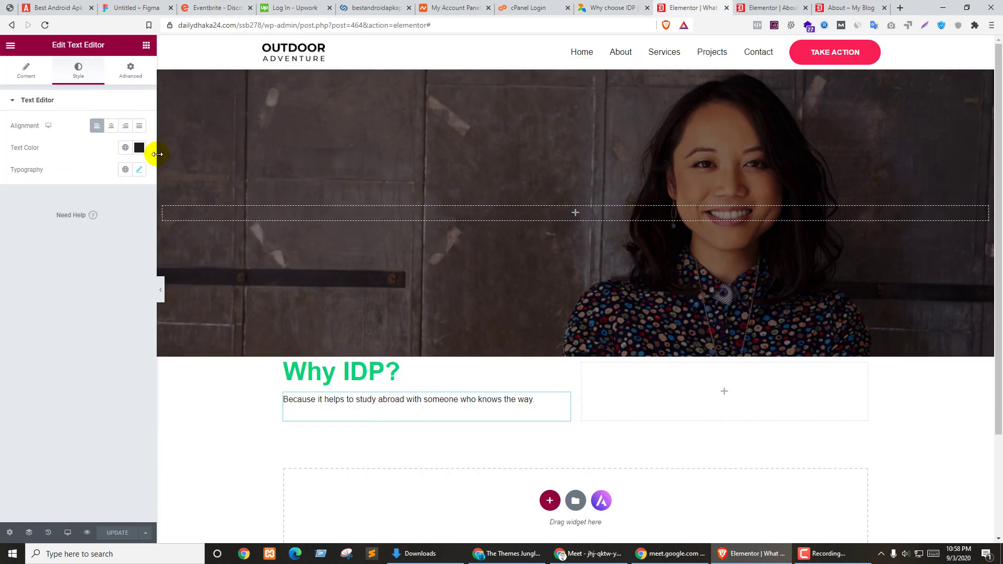
pyautogui.click(140, 168)
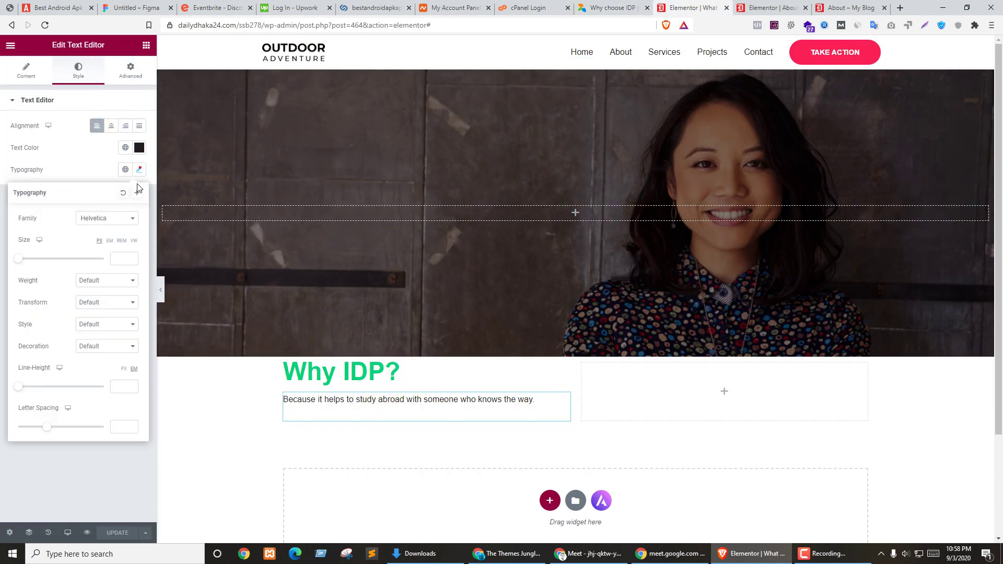
pyautogui.click(130, 263)
pyautogui.write('22')
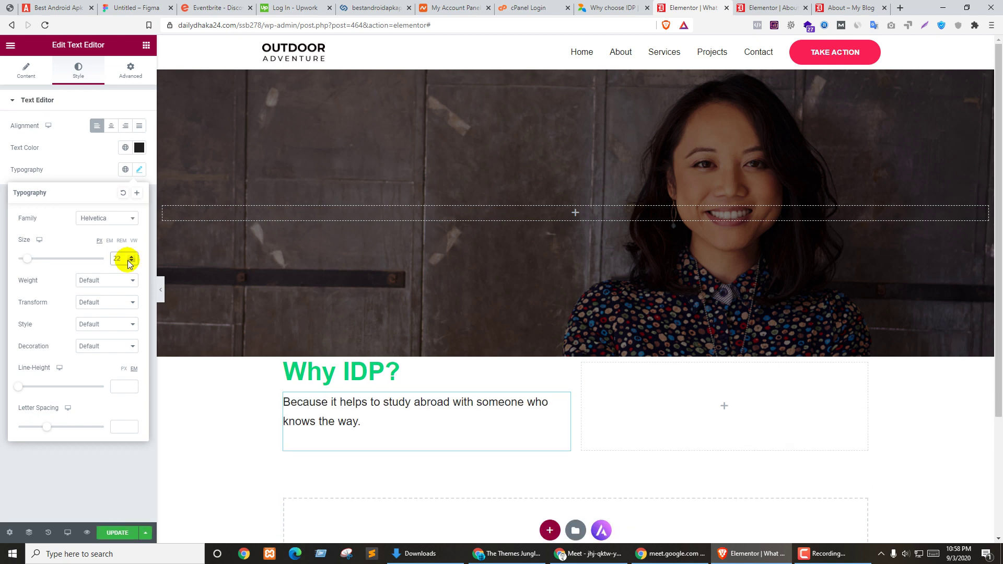
pyautogui.write('18')
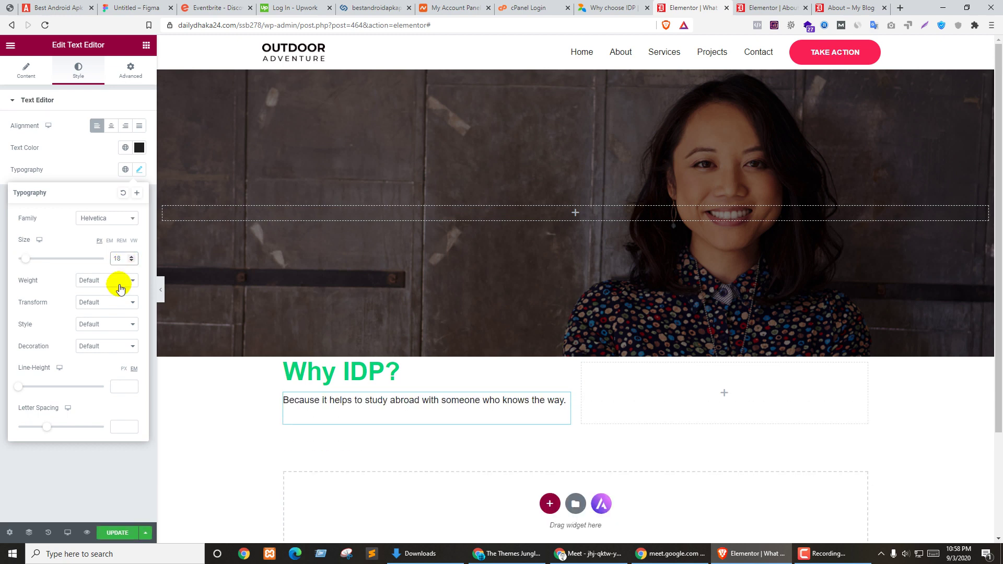
# Step: Set the text's line height to 1 em and check its margin, padding and content settings
pyautogui.click(118, 386)
pyautogui.write('1')
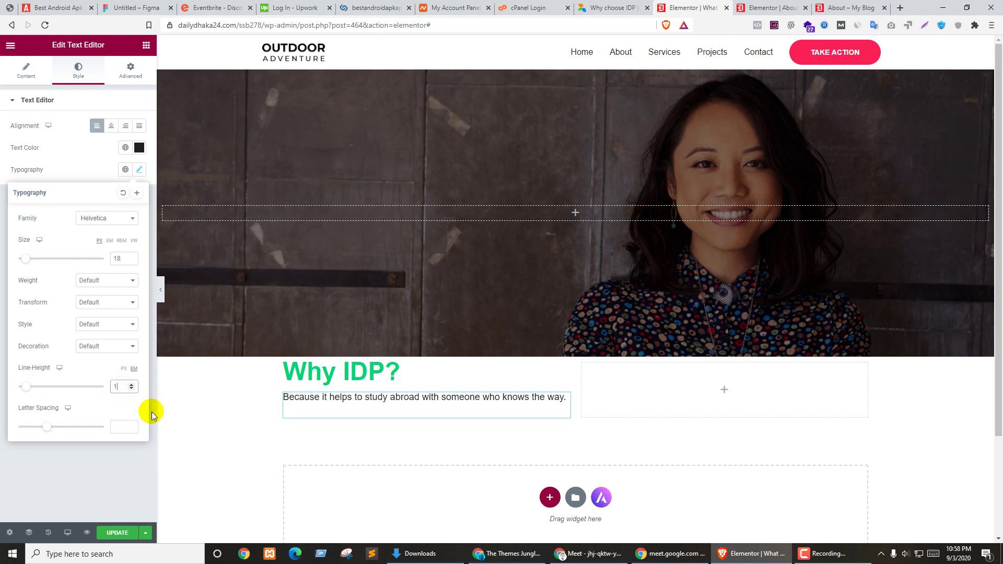
pyautogui.click(132, 72)
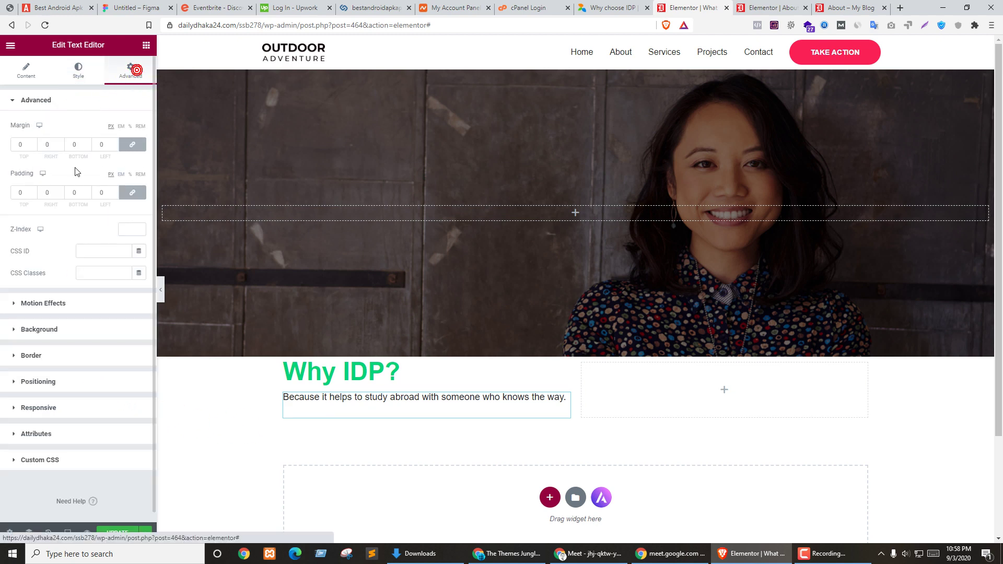
pyautogui.click(27, 71)
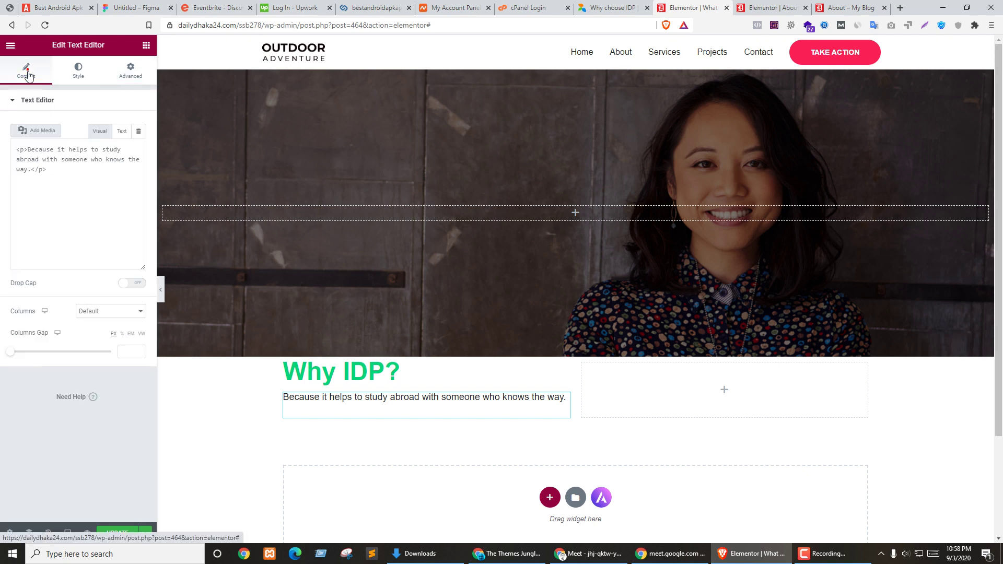
# Step: Add a Divider widget below the text, modelled on the reference page, and set its width to 120 px
pyautogui.click(145, 45)
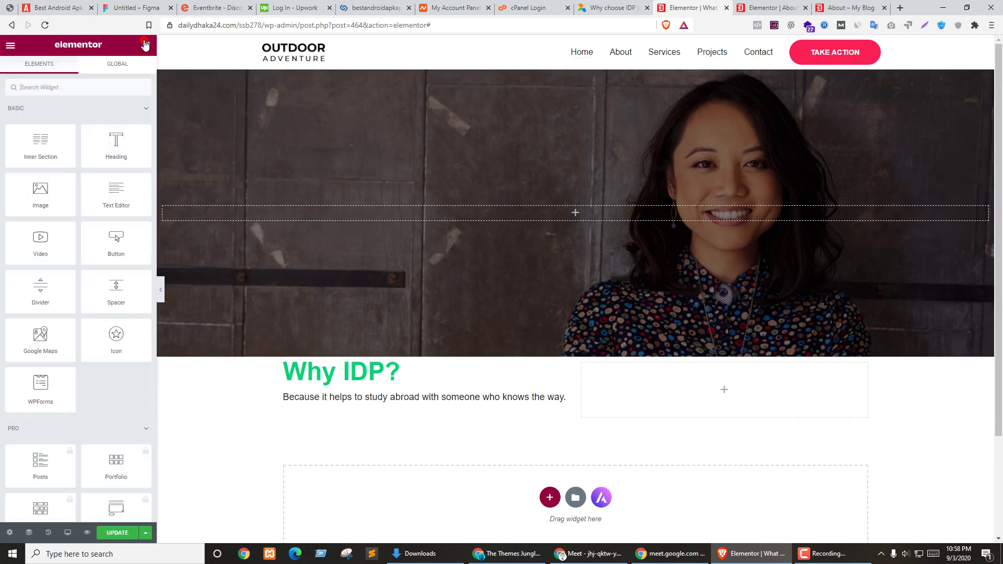
pyautogui.hotkey('ctrl', 'shift', 'Tab')
pyautogui.click(232, 272)
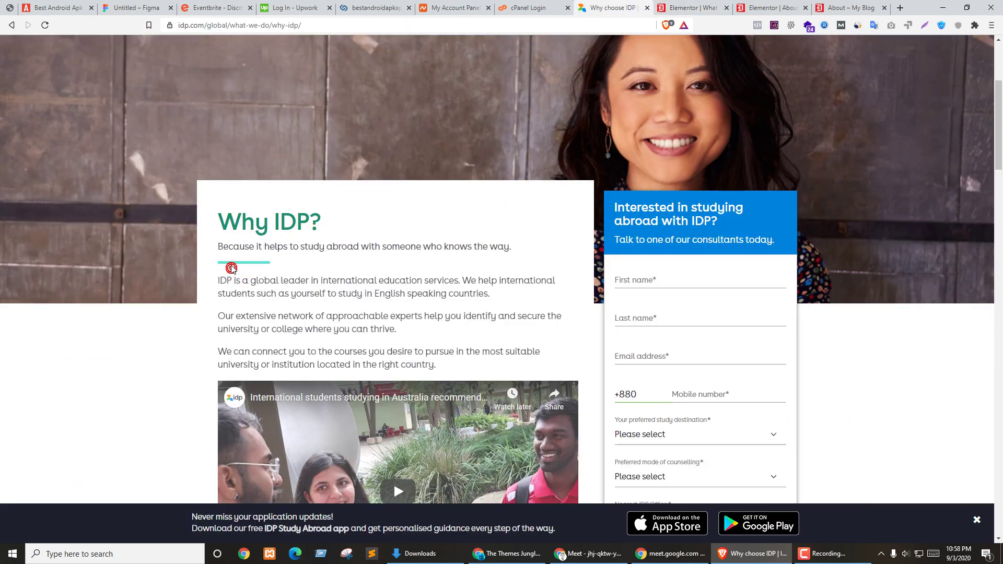
pyautogui.hotkey('ctrl', 'Tab')
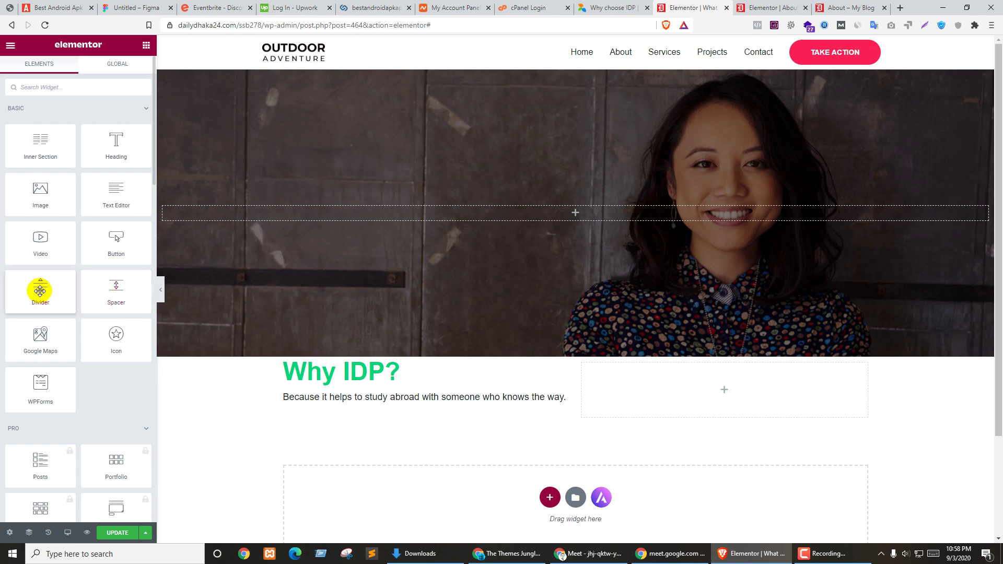
pyautogui.moveTo(36, 287); pyautogui.dragTo(348, 406)
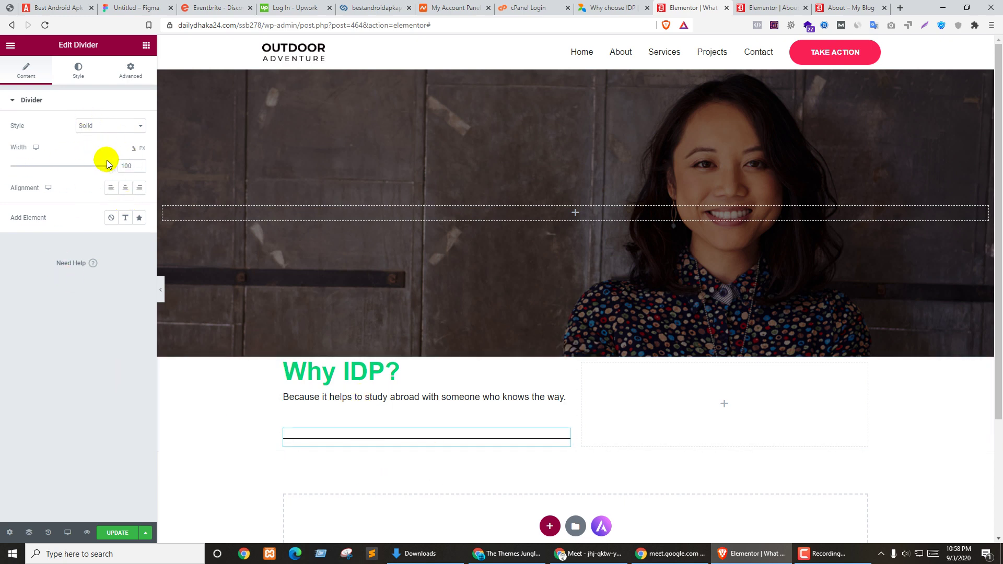
pyautogui.hotkey('ctrl', 'shift', 'Tab')
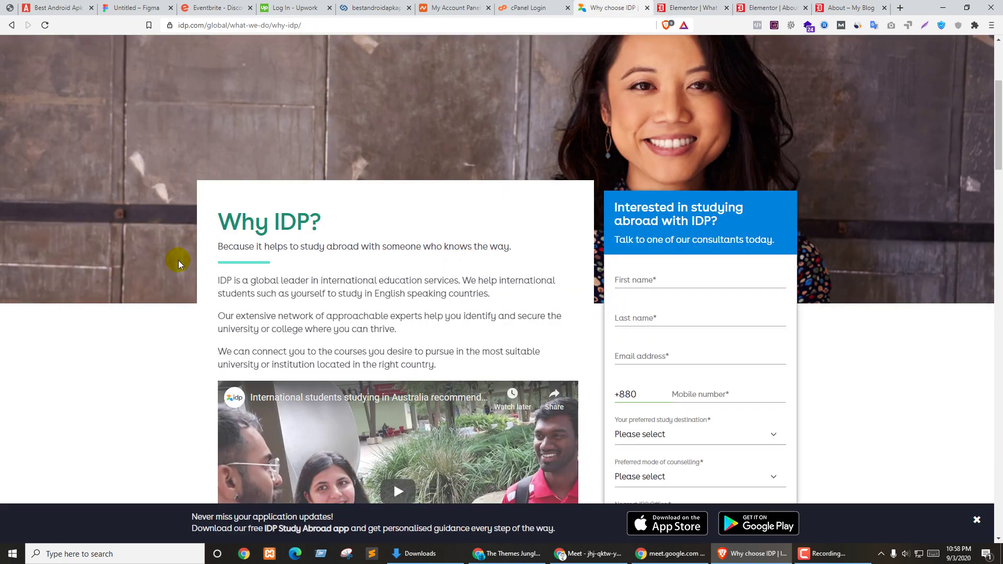
pyautogui.hotkey('ctrl', 'Tab')
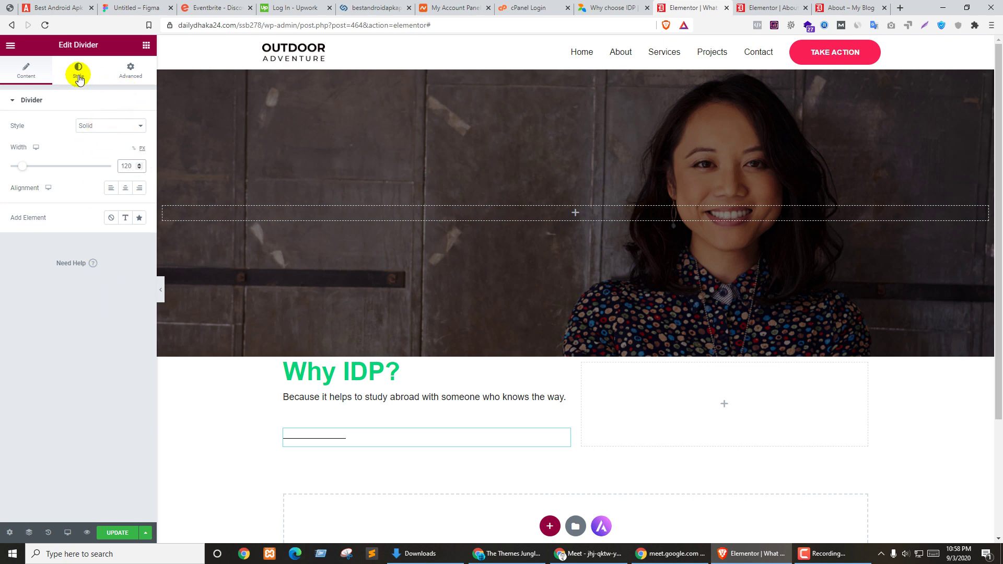
# Step: Set the divider's margin and padding to 0 on all sides
pyautogui.click(122, 75)
pyautogui.click(16, 144)
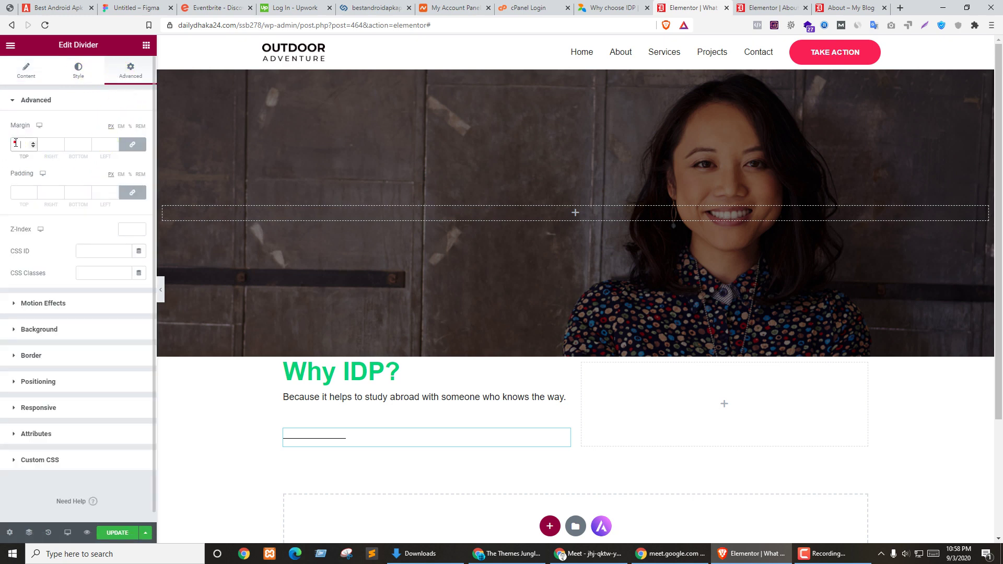
pyautogui.click(24, 192)
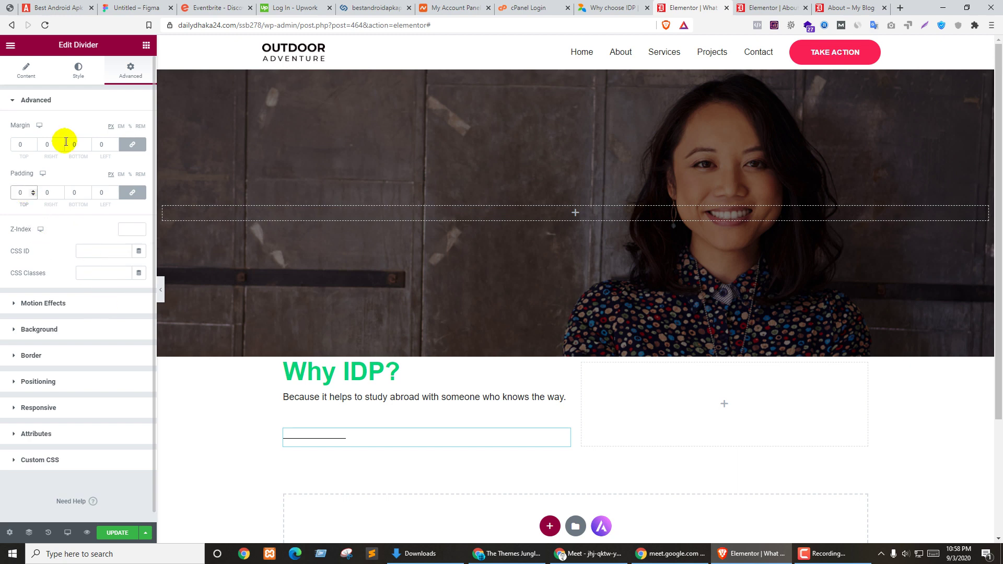
# Step: Reduce the divider's gap to 2 and increase its weight to 5.2
pyautogui.click(79, 74)
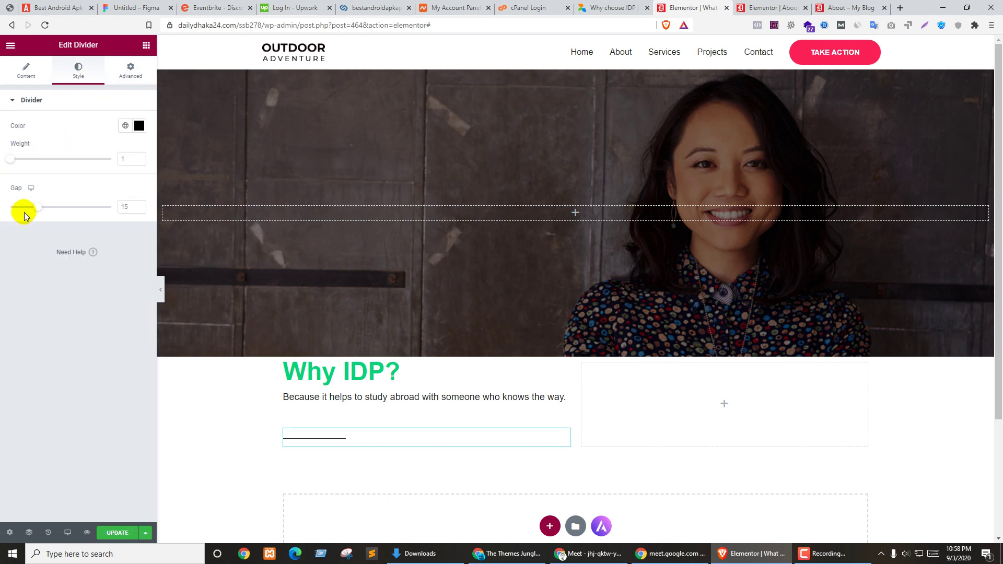
pyautogui.moveTo(37, 207); pyautogui.dragTo(2, 208)
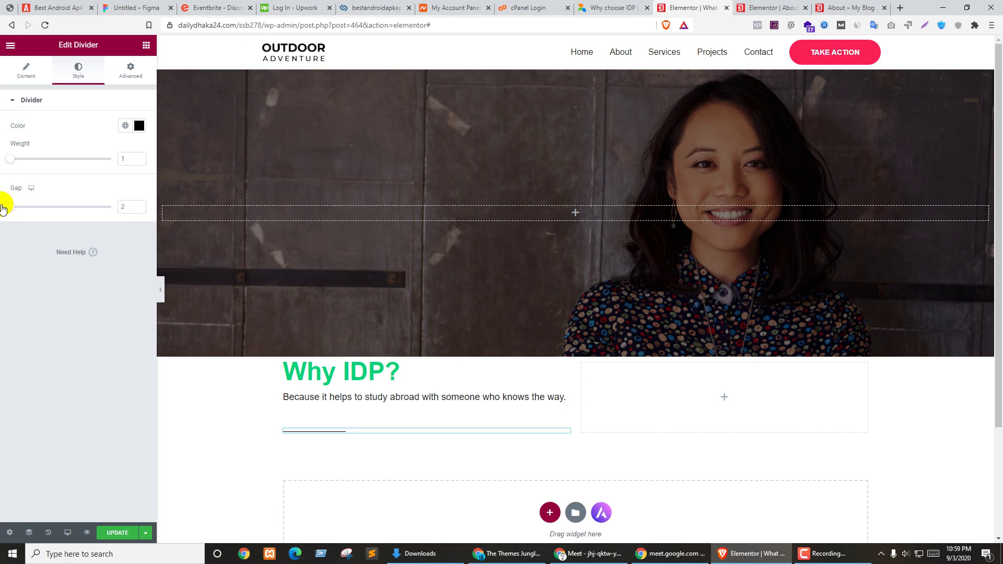
pyautogui.moveTo(10, 165); pyautogui.dragTo(50, 166)
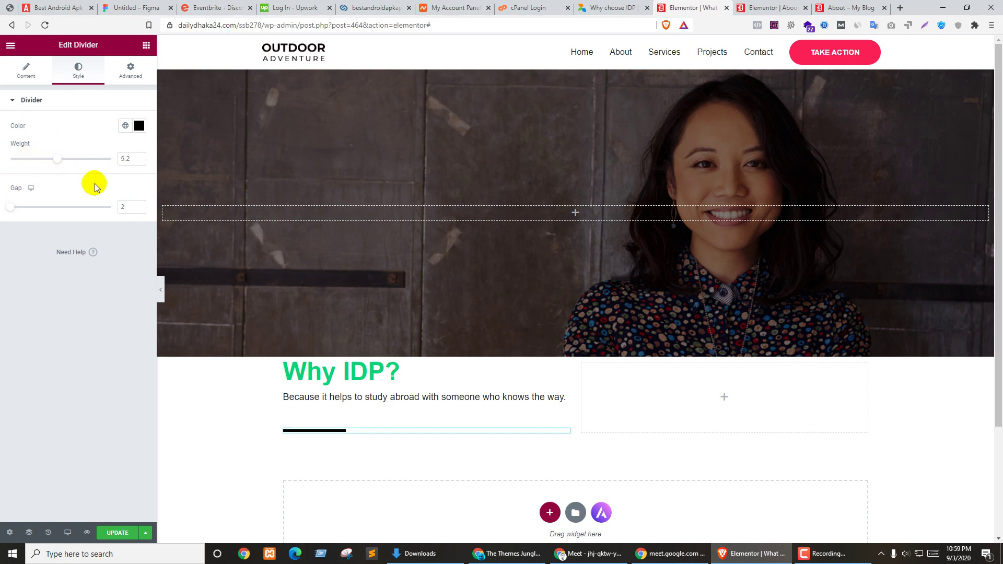
# Step: Compare the divider with the reference page's line and change its colour to green (#0CE367)
pyautogui.hotkey('ctrl', 'shift', 'Tab')
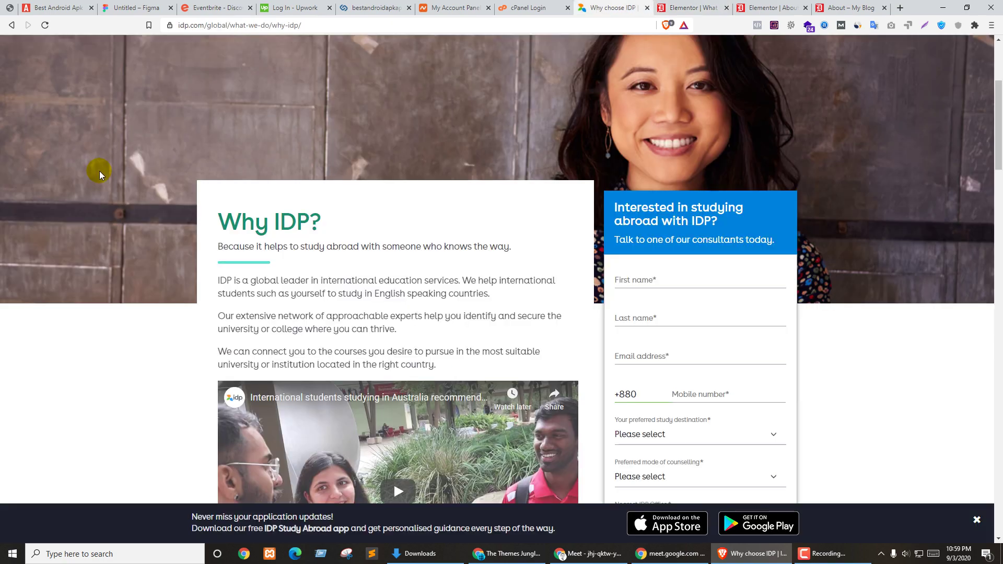
pyautogui.hotkey('ctrl', 'Tab')
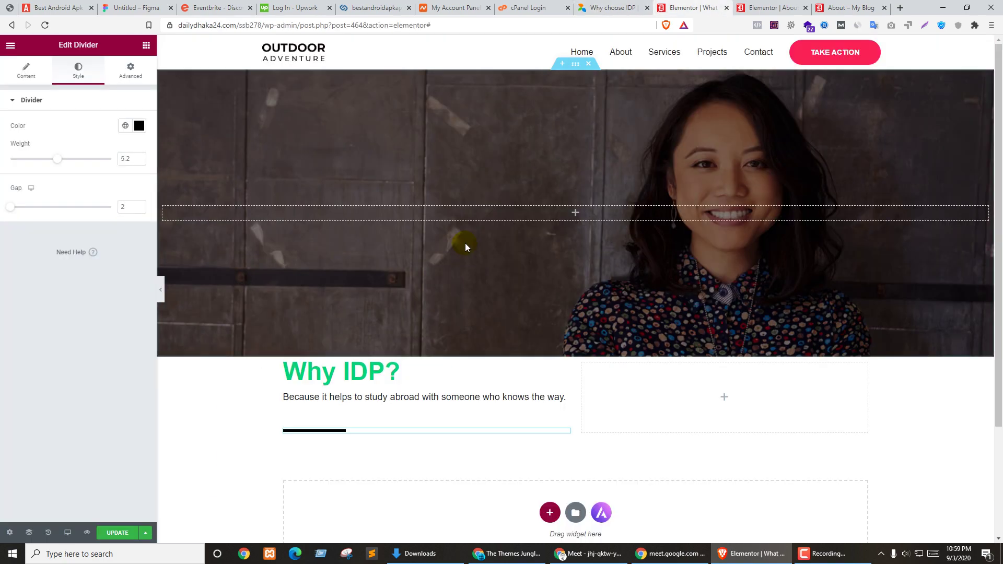
pyautogui.click(139, 124)
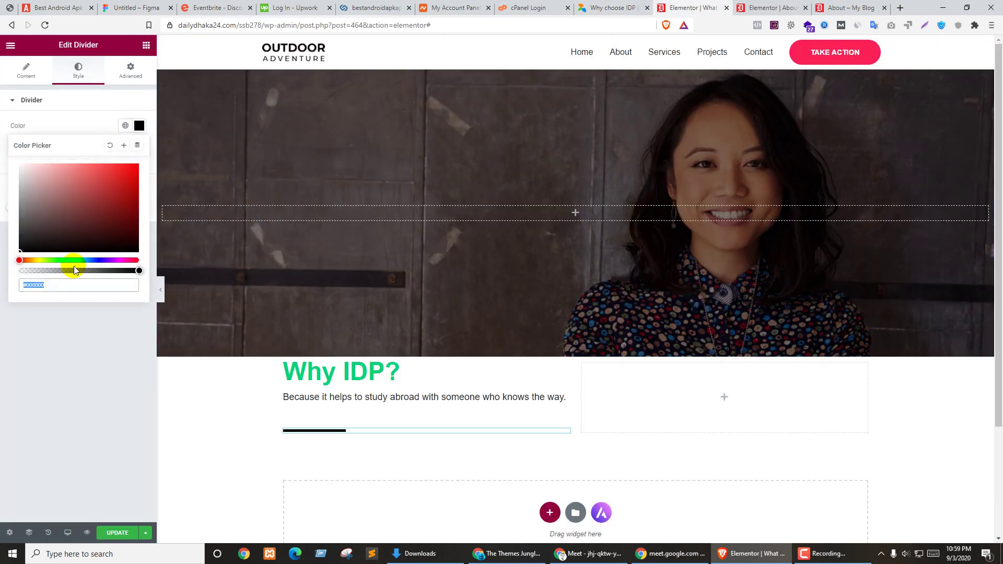
pyautogui.moveTo(73, 267); pyautogui.dragTo(67, 261)
pyautogui.moveTo(96, 204); pyautogui.dragTo(133, 173)
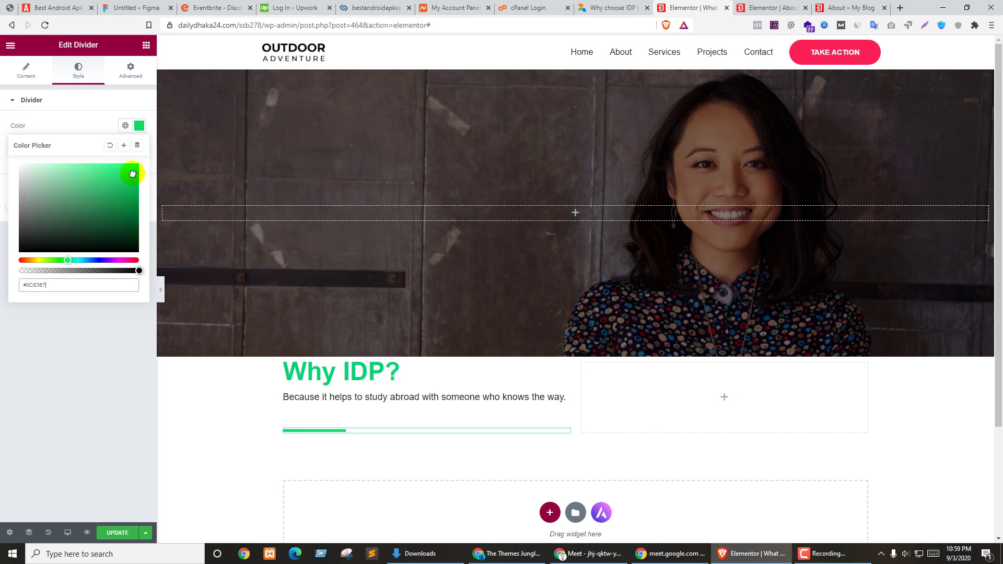
pyautogui.click(89, 373)
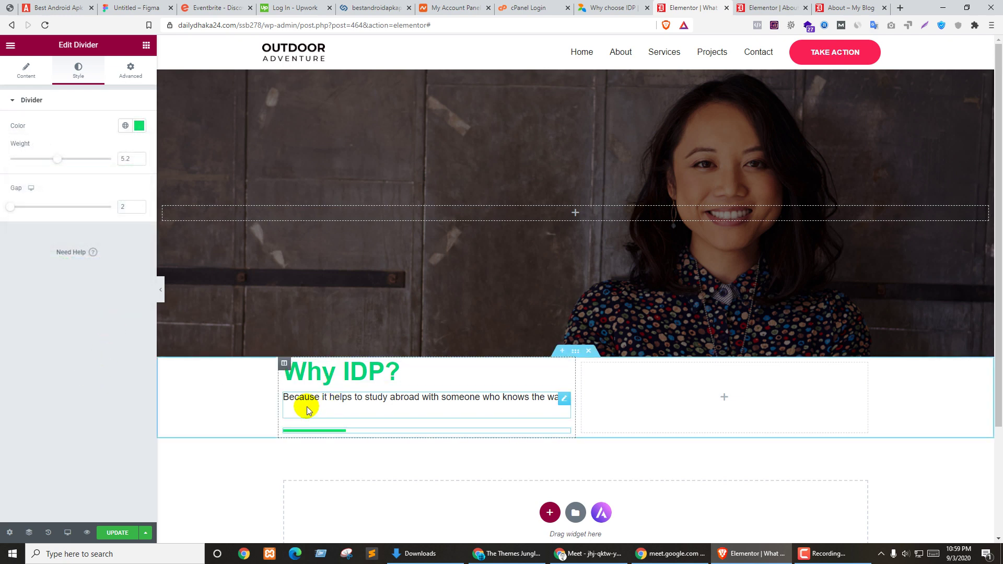
# Step: Examine the content, Drop Cap, Columns and style settings of the text widget above the divider for the spacing below its text
pyautogui.click(548, 399)
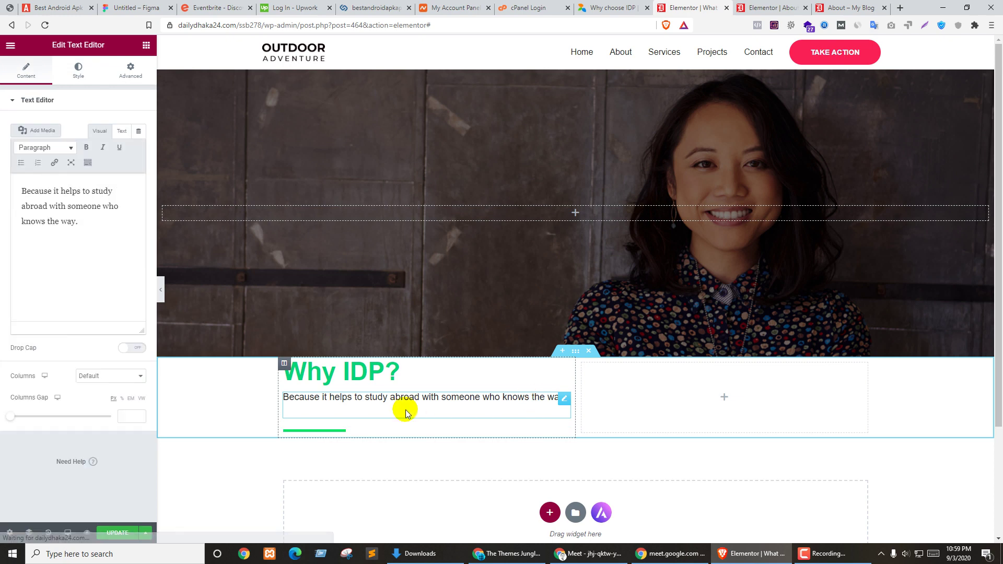
pyautogui.click(431, 400)
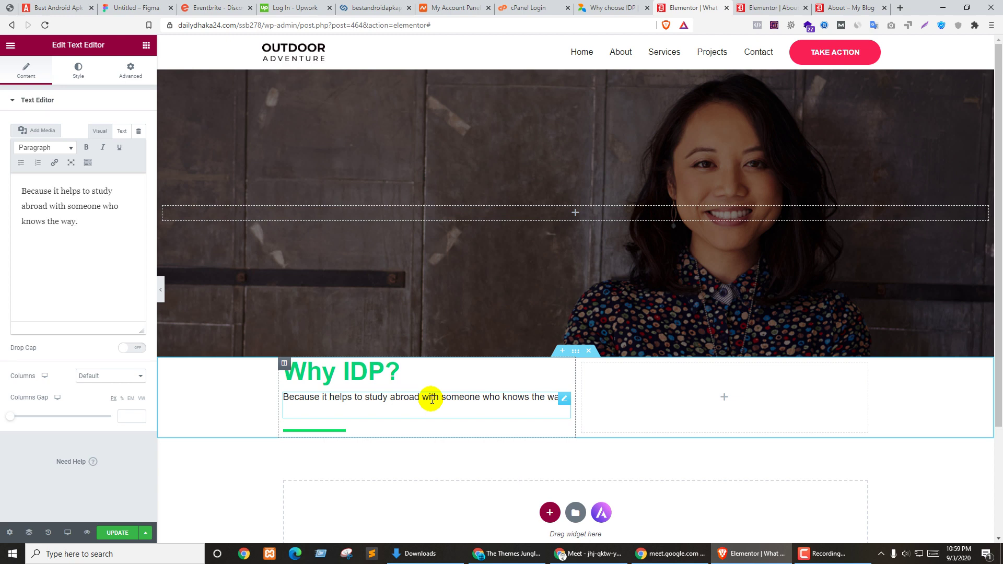
pyautogui.click(95, 221)
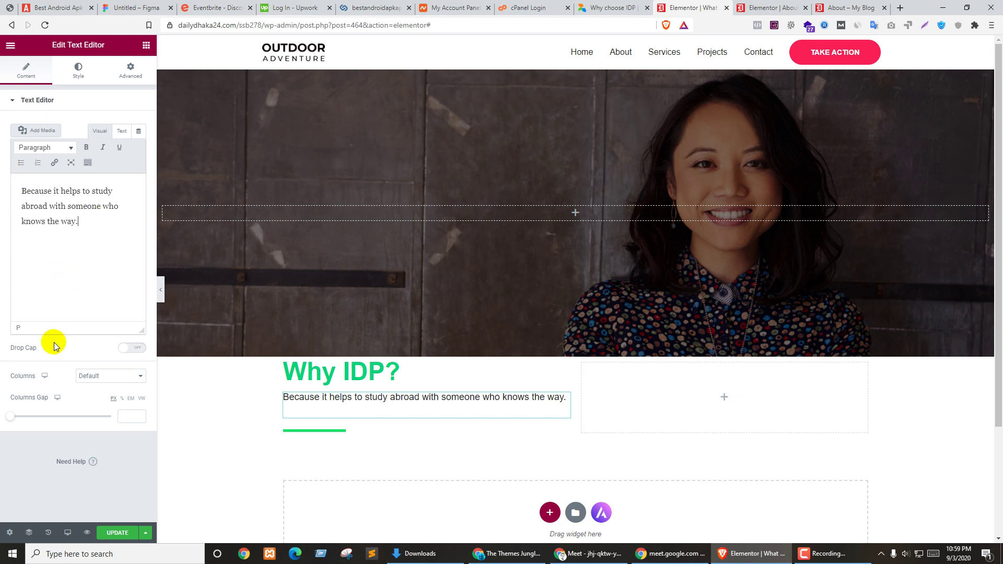
pyautogui.click(136, 349)
pyautogui.click(137, 348)
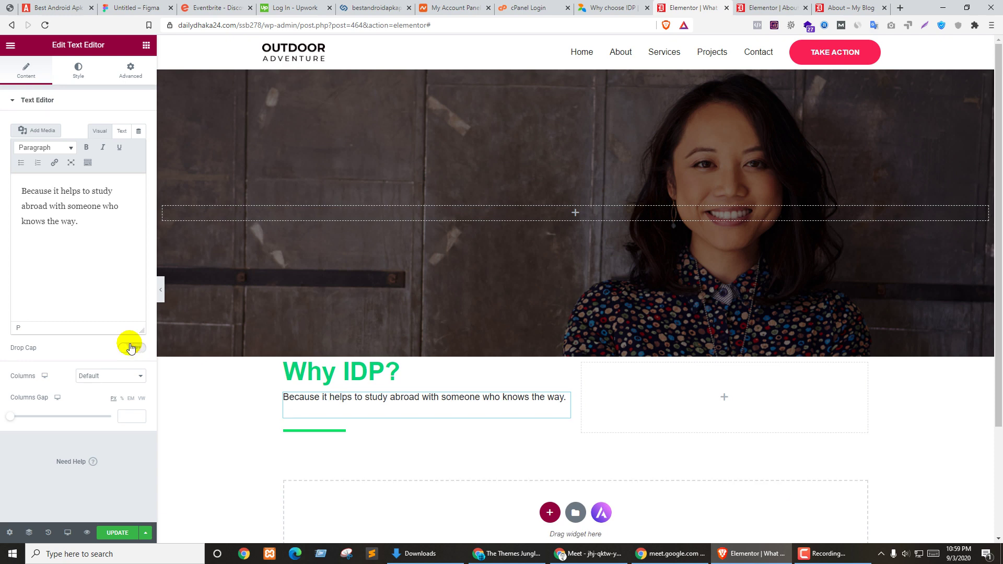
pyautogui.click(99, 370)
pyautogui.click(99, 371)
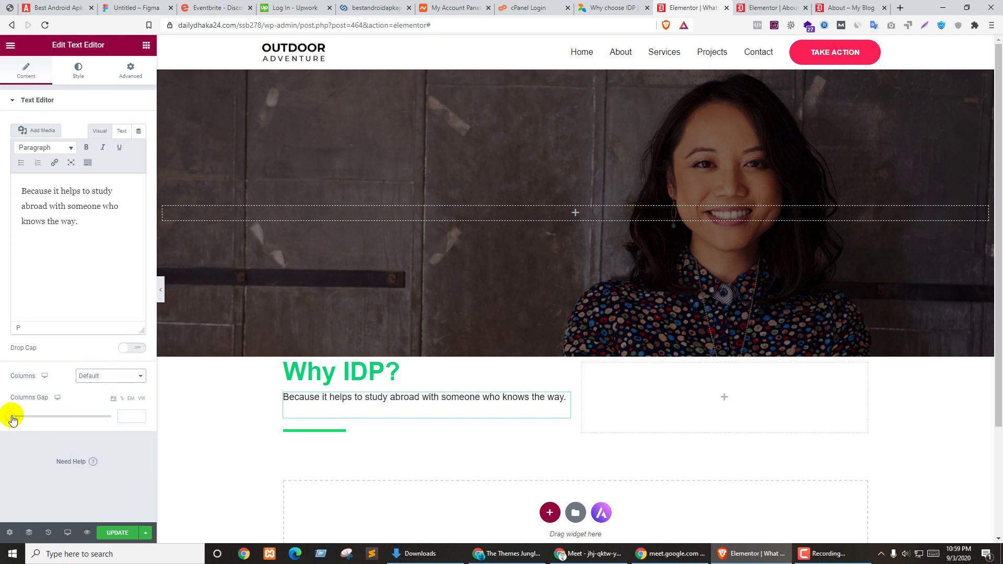
pyautogui.click(89, 223)
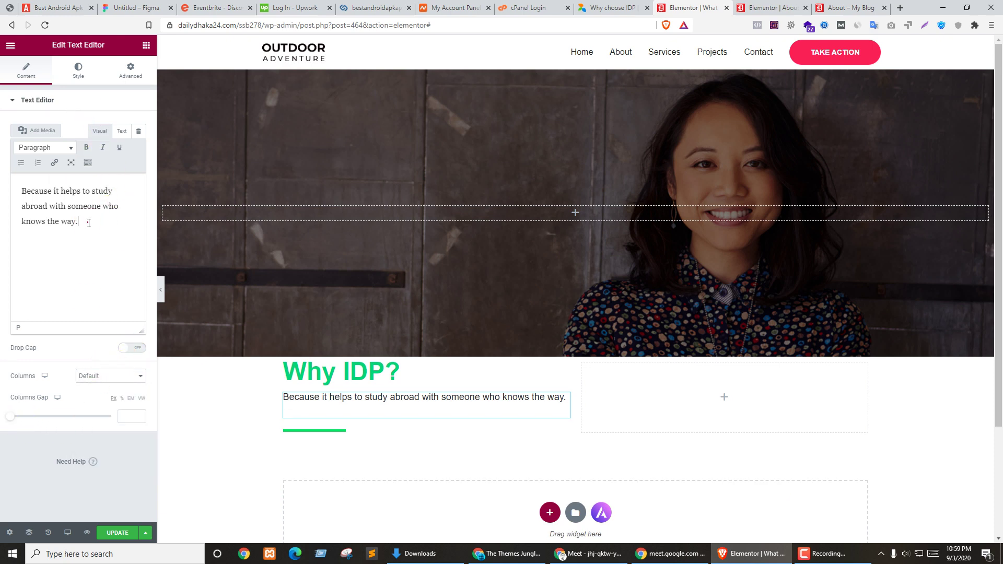
pyautogui.click(78, 67)
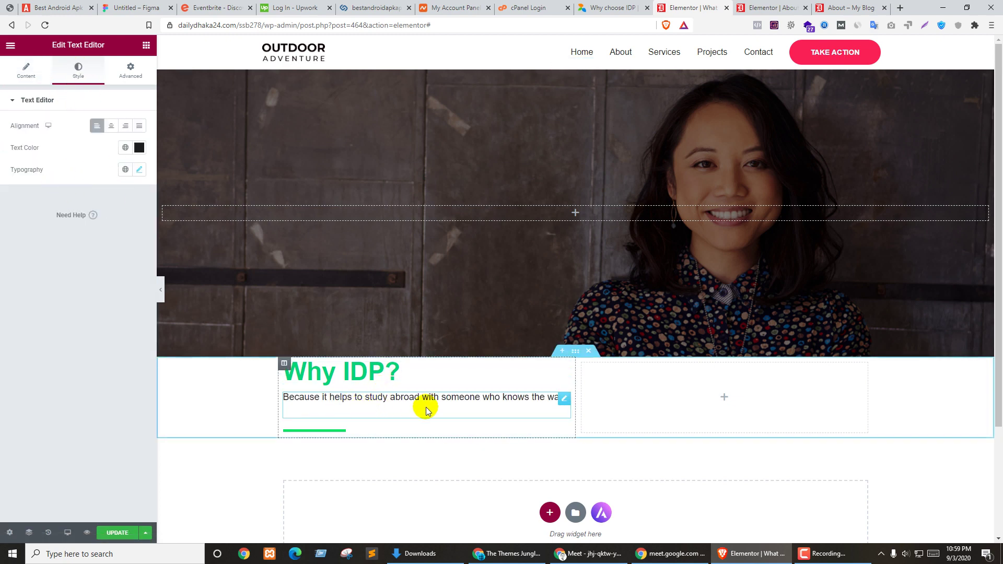
# Step: Update the page, close the About page's editor tab, and open the live what-we-do page without the preview parameters
pyautogui.click(117, 538)
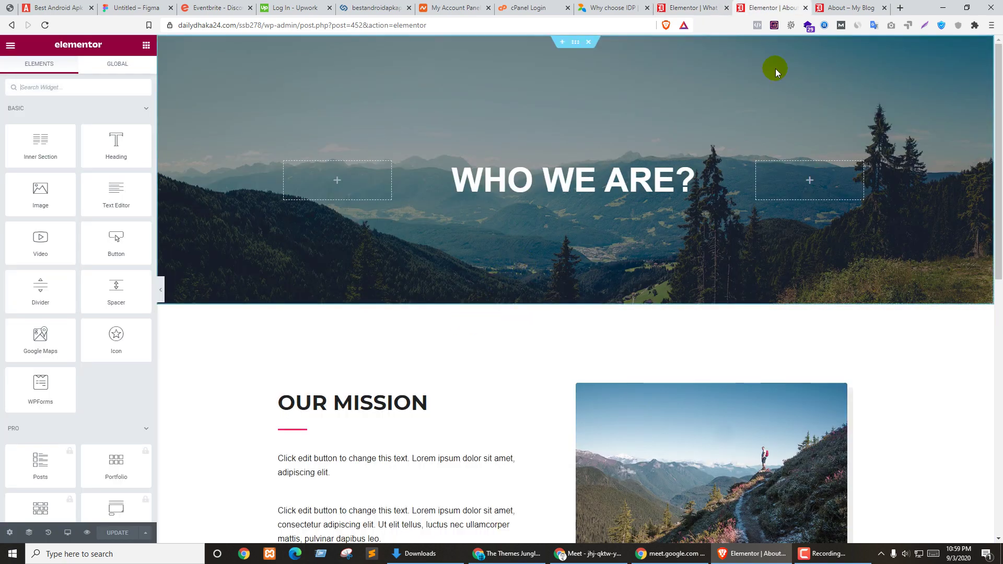
pyautogui.click(806, 8)
pyautogui.click(760, 8)
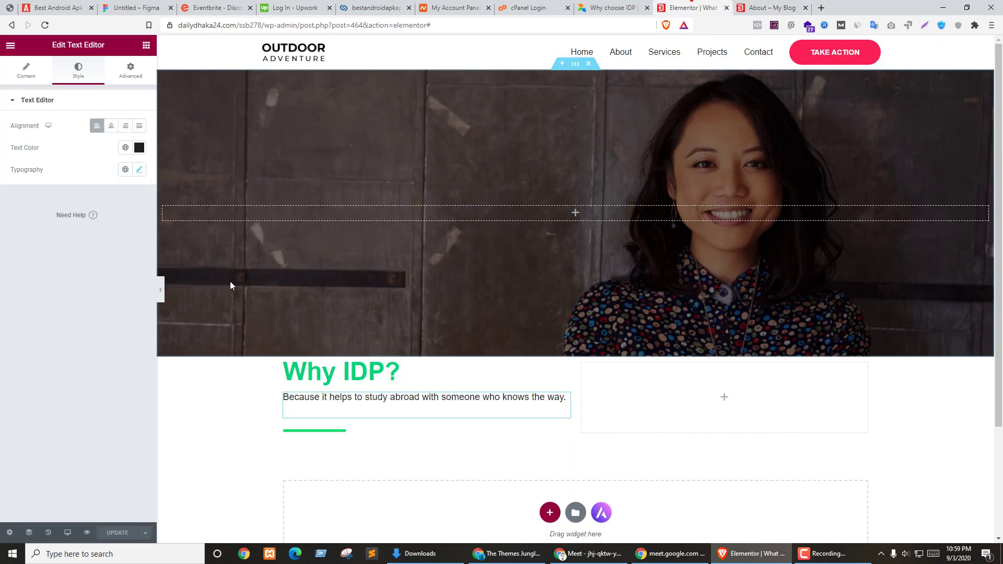
pyautogui.click(87, 532)
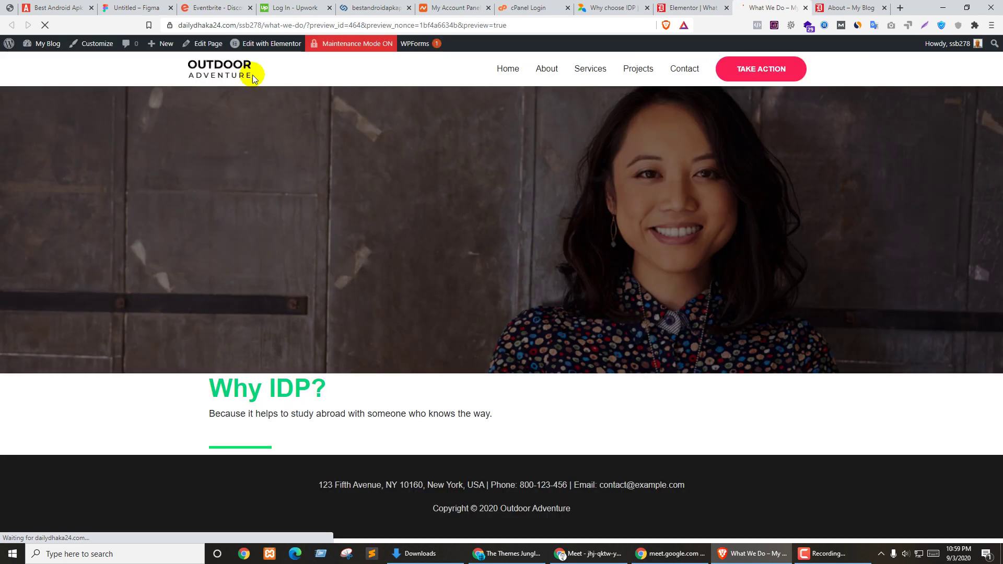
pyautogui.moveTo(330, 25); pyautogui.dragTo(531, 25)
pyautogui.press('BackSpace')
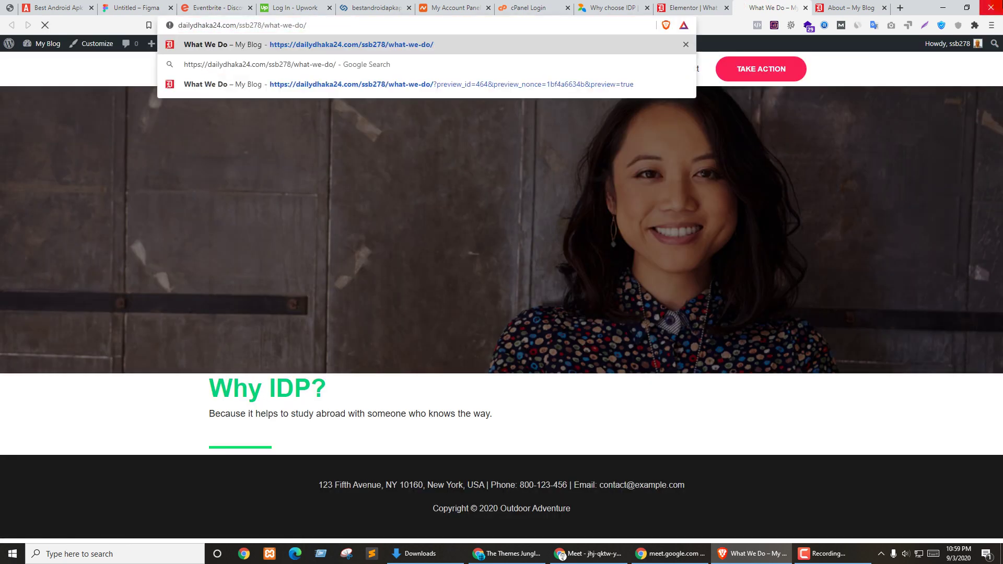
pyautogui.press('Return')
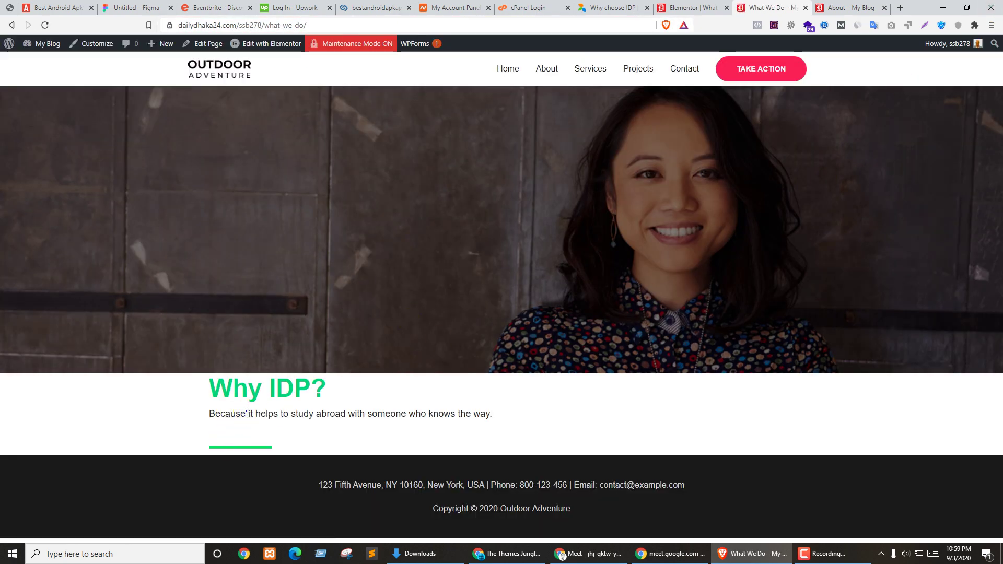
# Step: Inspect the paragraph under the "Why IDP?" heading and copy its p margin-bottom rule from the browser's developer tools
pyautogui.rightClick(248, 413)
pyautogui.click(277, 506)
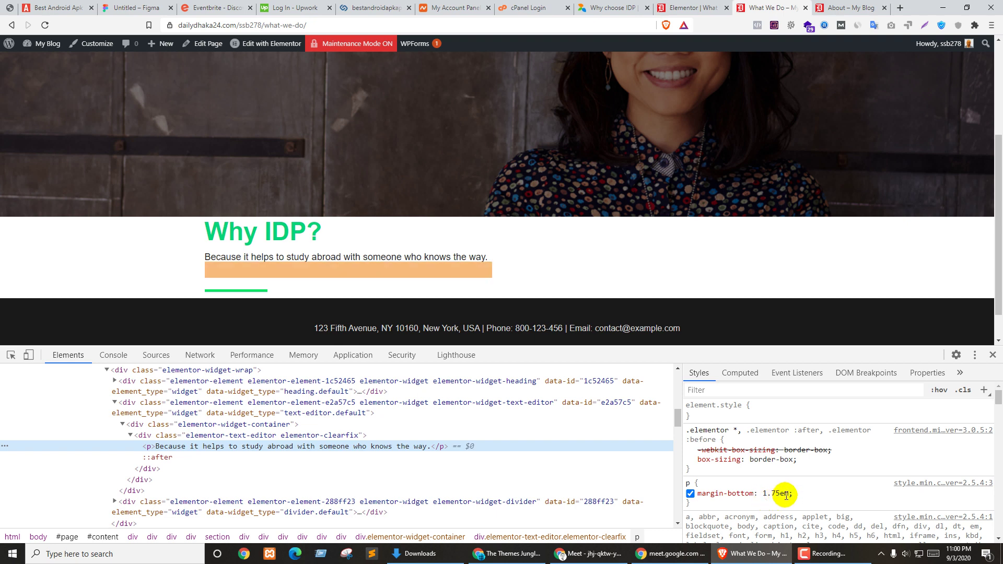
pyautogui.moveTo(803, 495); pyautogui.dragTo(719, 494)
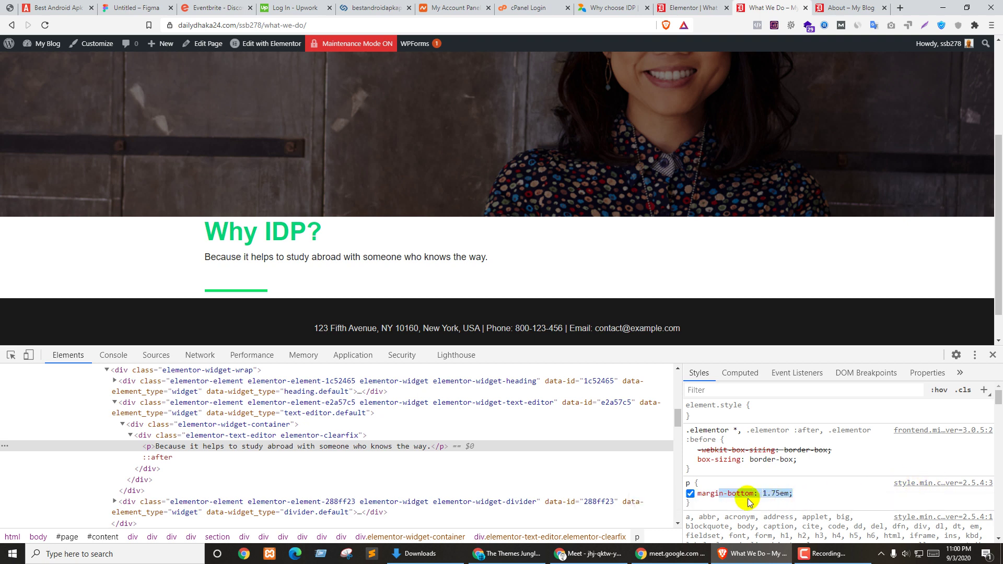
pyautogui.click(692, 497)
pyautogui.click(827, 491)
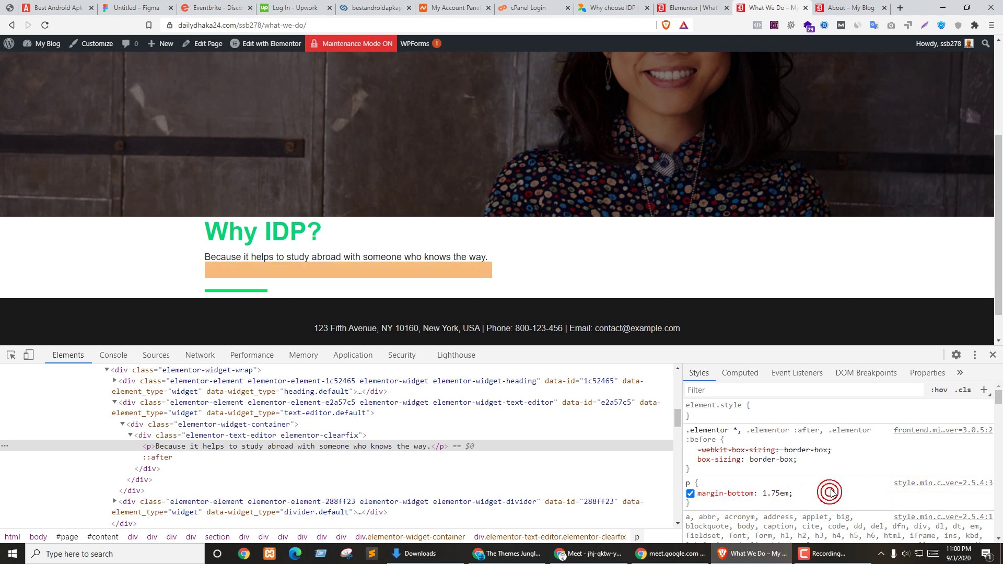
pyautogui.moveTo(700, 508); pyautogui.dragTo(694, 486)
pyautogui.hotkey('ctrl', 'c')
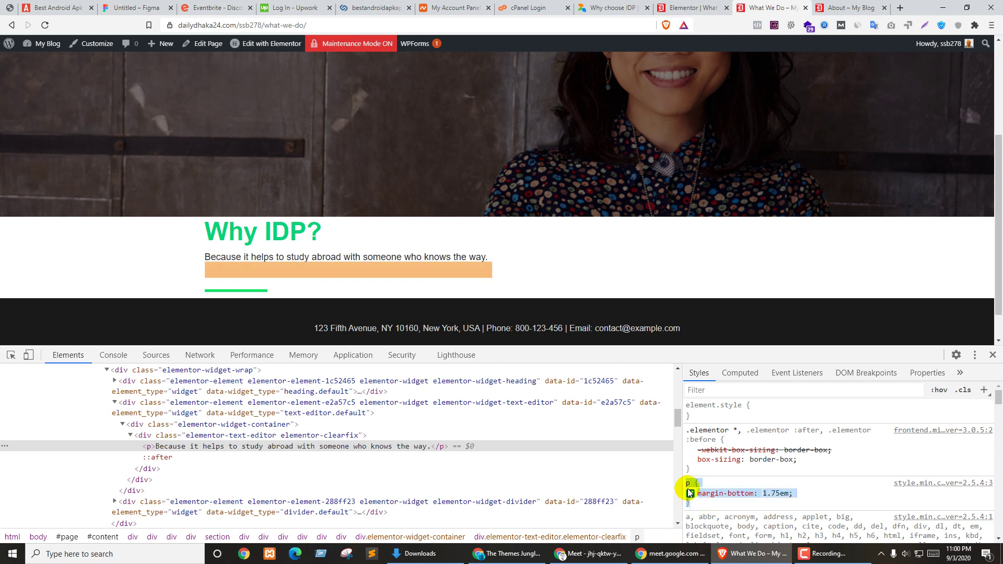
pyautogui.click(993, 355)
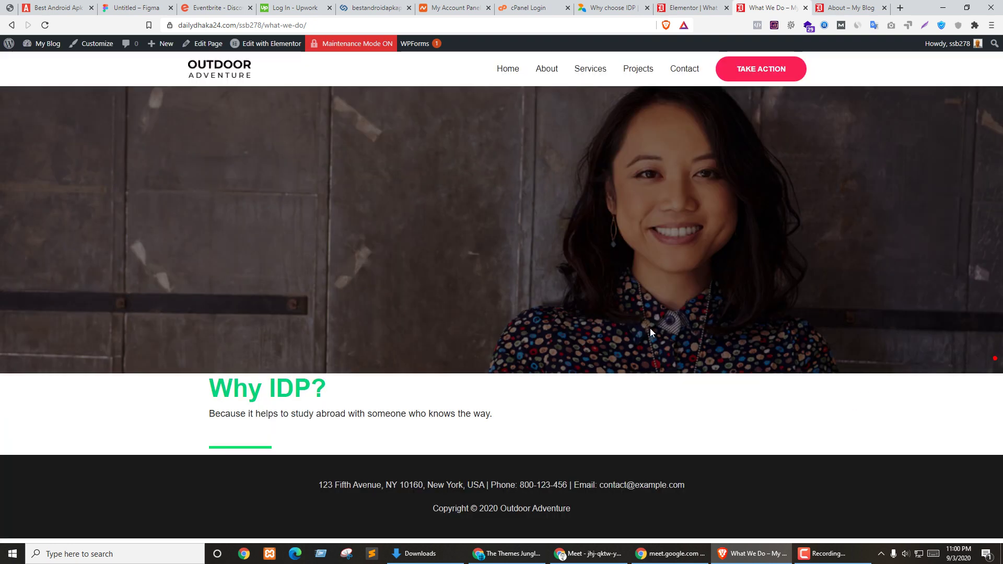
# Step: Open the theme customizer's Additional CSS for this page and paste the copied p rule into it
pyautogui.click(692, 7)
pyautogui.click(768, 7)
pyautogui.click(89, 45)
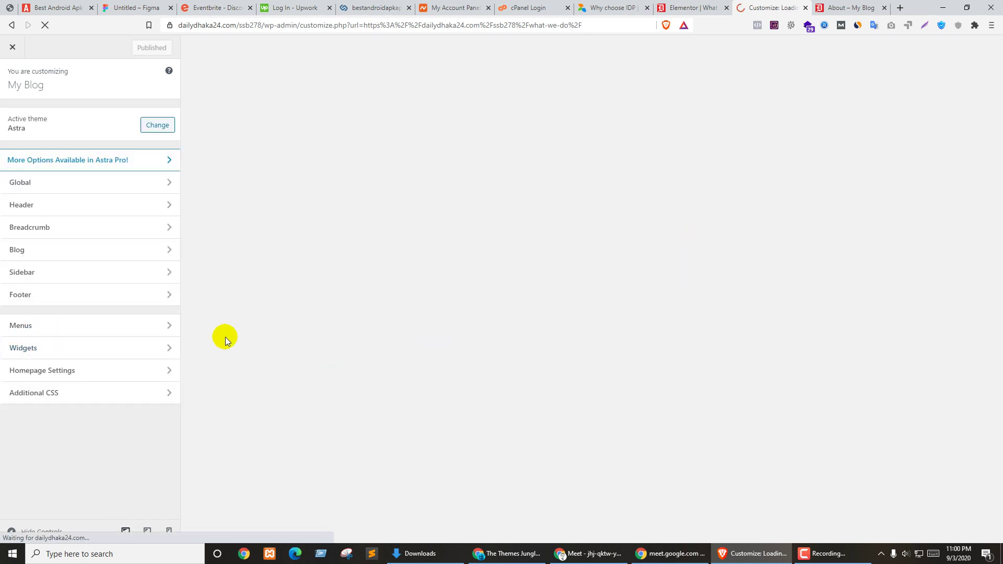
pyautogui.click(28, 391)
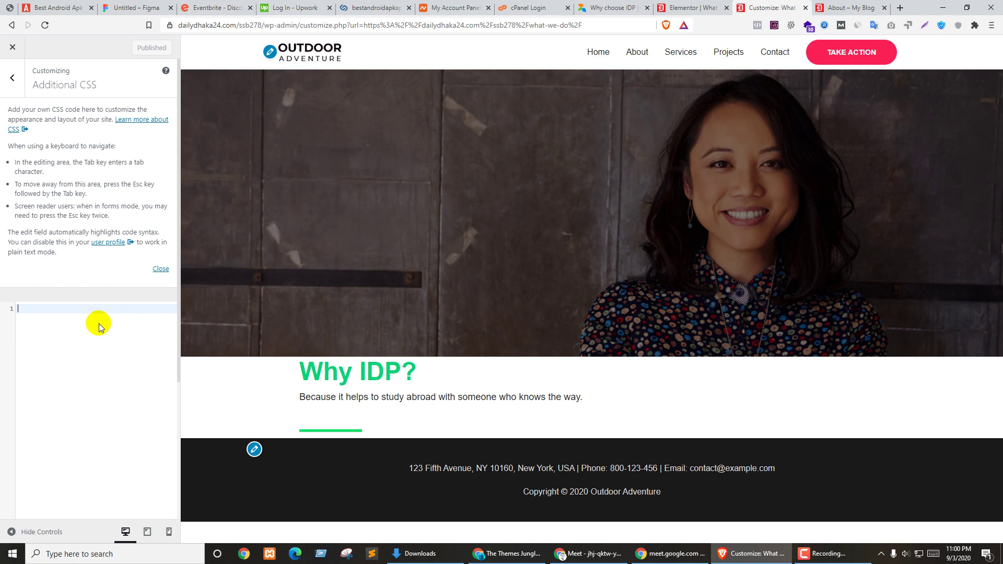
pyautogui.hotkey('ctrl', 'v')
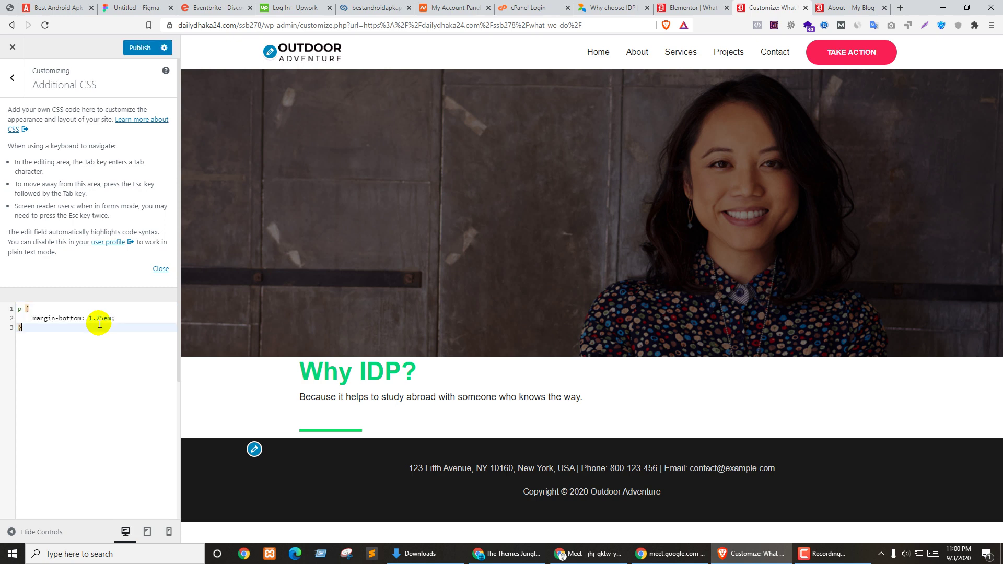
# Step: Change the p rule's margin-bottom to 0 !important, publish the CSS and leave the customizer
pyautogui.doubleClick(99, 319)
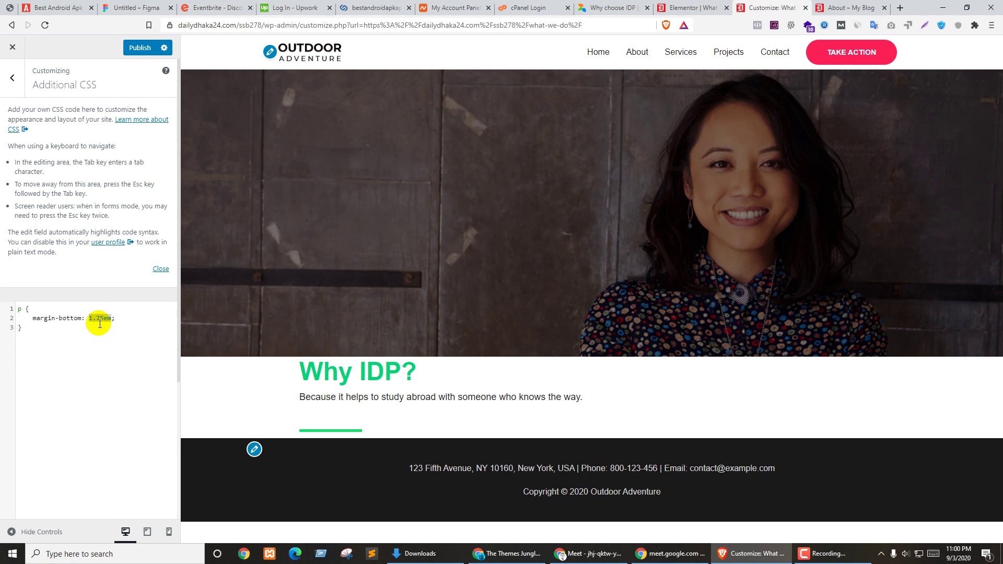
pyautogui.write('0')
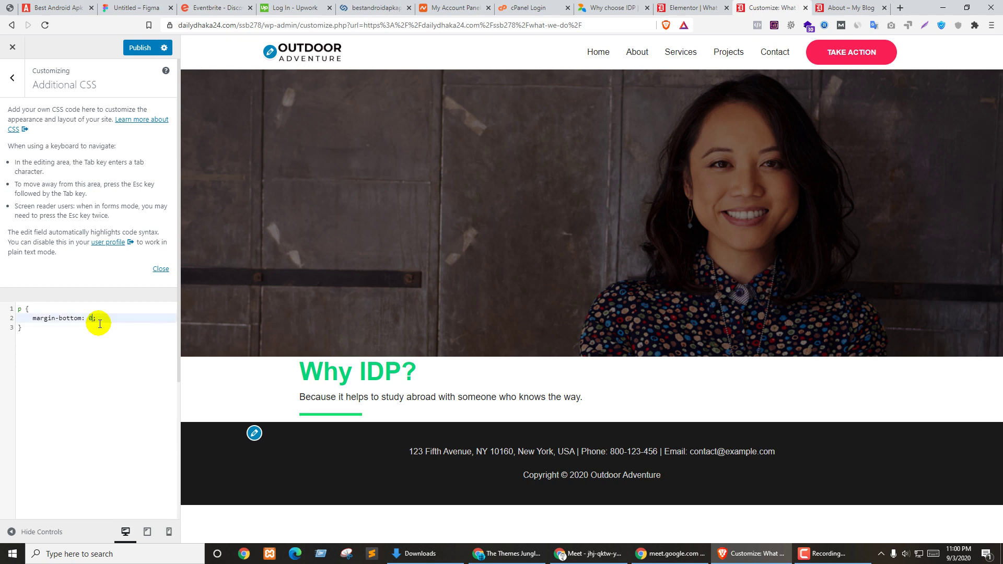
pyautogui.write(' !i')
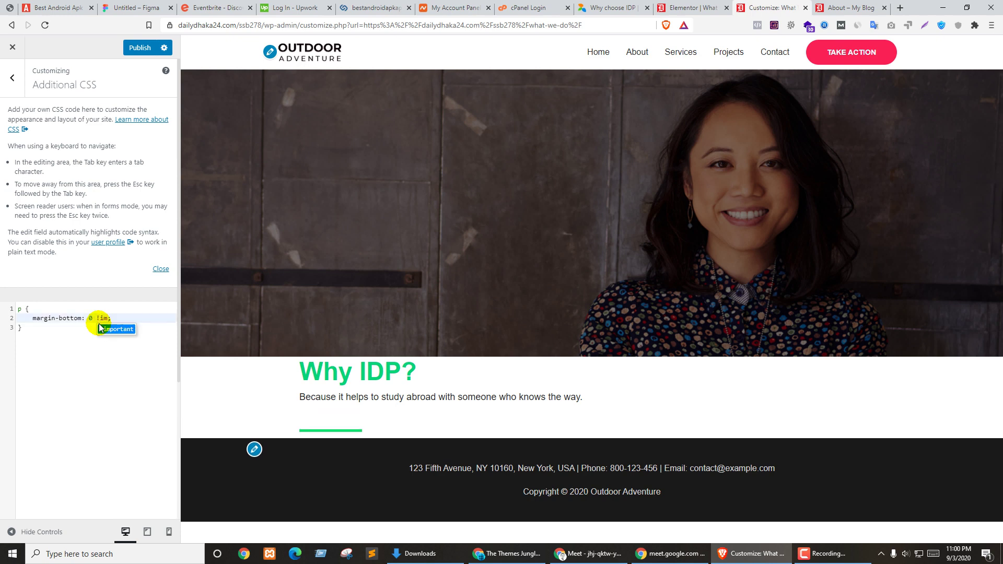
pyautogui.write('m')
pyautogui.click(101, 329)
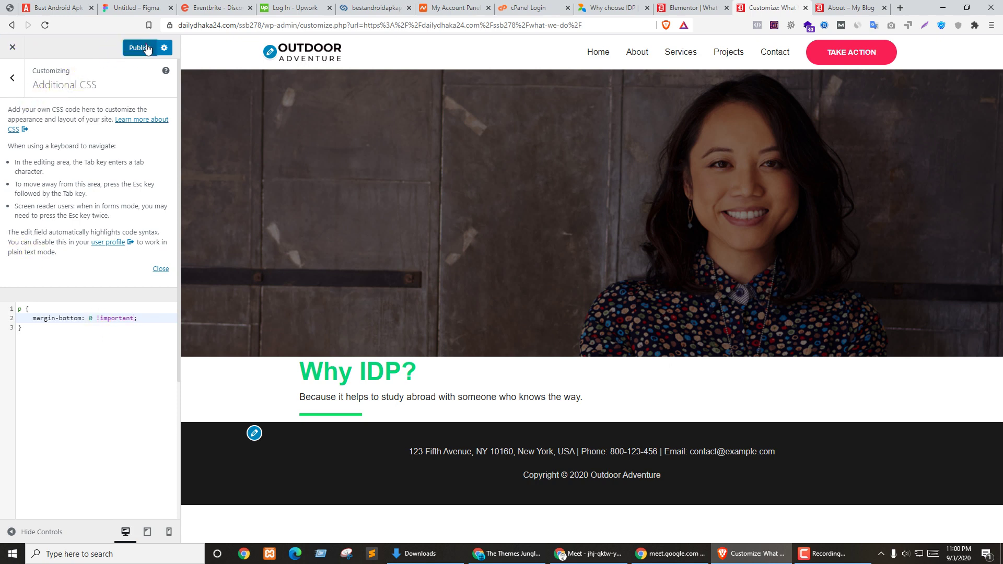
pyautogui.click(5, 78)
pyautogui.click(12, 46)
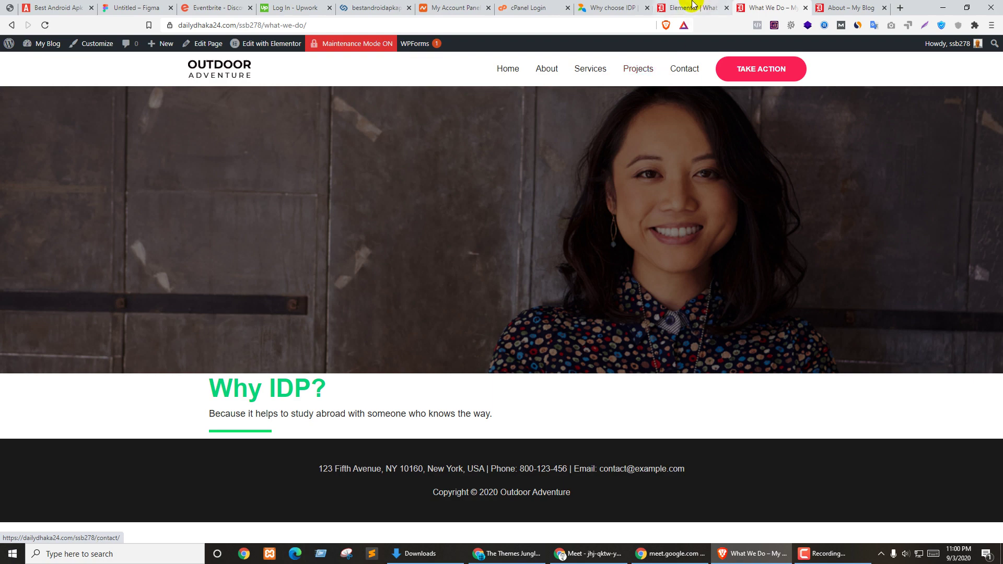
# Step: Return to the What We Do page's Elementor editor and reload it to apply the new CSS
pyautogui.click(685, 8)
pyautogui.click(285, 335)
pyautogui.press('F5')
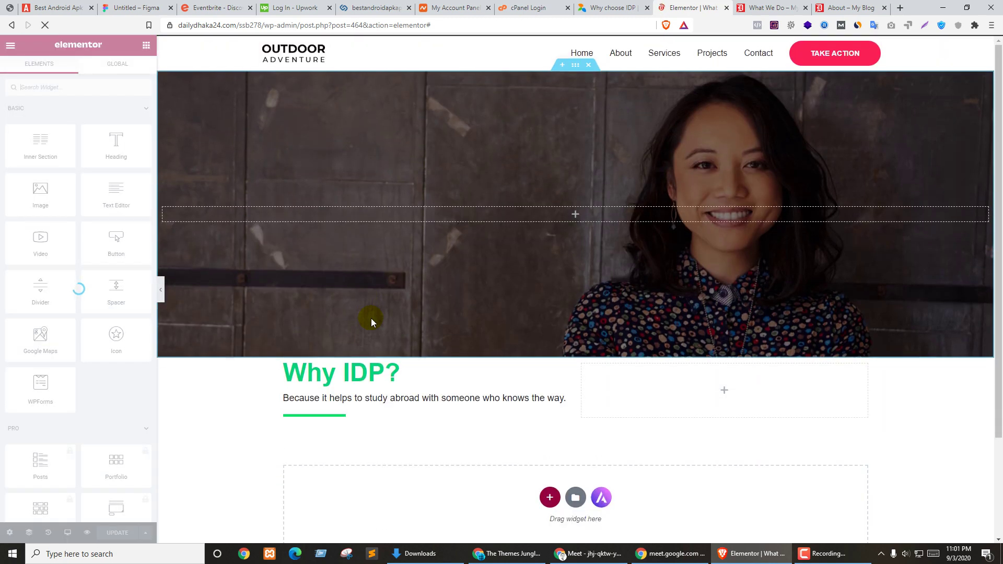
pyautogui.scroll(-2, 372, 318)
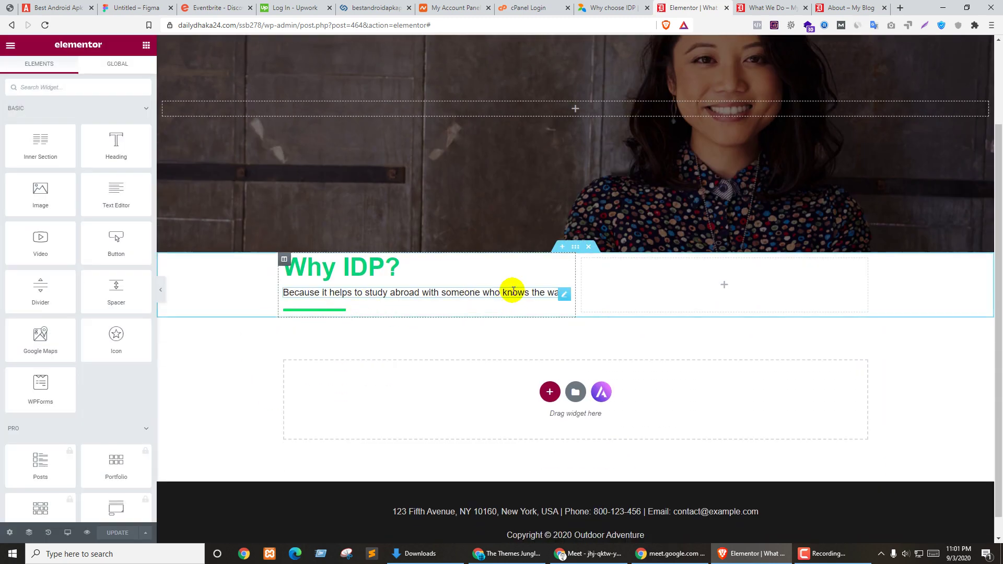
# Step: Copy the three paragraphs starting with "IDP is a global leader" from the reference IDP page
pyautogui.hotkey('ctrl', 'shift', 'Tab')
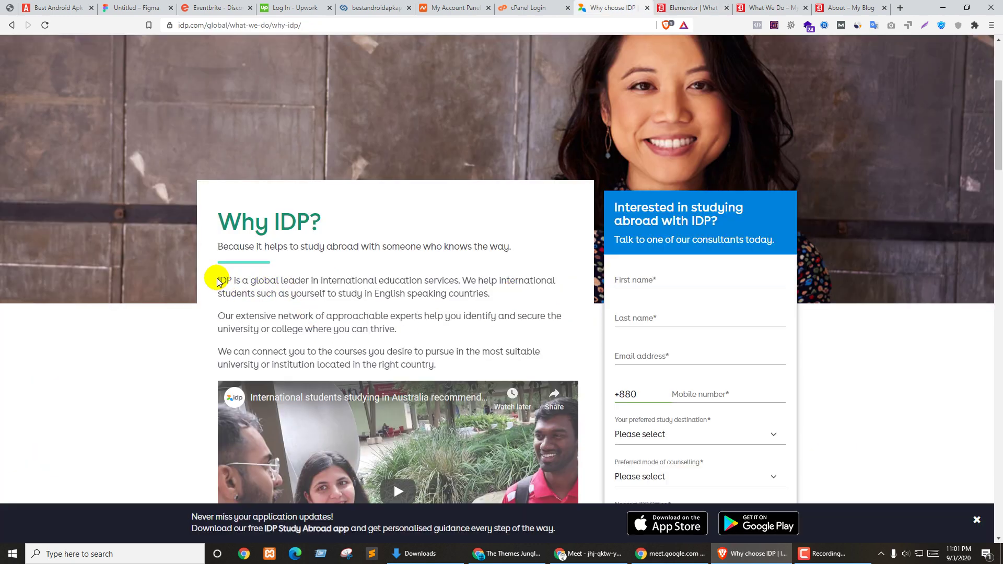
pyautogui.moveTo(218, 277)
pyautogui.mouseDown()
pyautogui.moveTo(398, 353)
pyautogui.moveTo(308, 321)
pyautogui.moveTo(228, 266)
pyautogui.moveTo(218, 279)
pyautogui.mouseUp()
pyautogui.hotkey('ctrl', 'c')
pyautogui.click(464, 340)
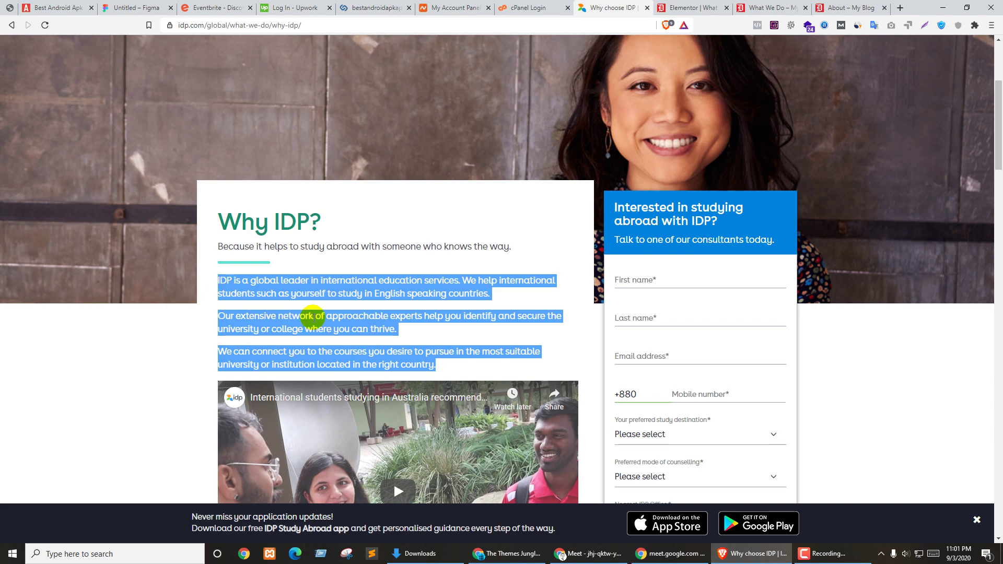
# Step: Duplicate the text widget under the heading into the space below the divider and replace its text with the copied IDP paragraphs
pyautogui.hotkey('ctrl', 'Tab')
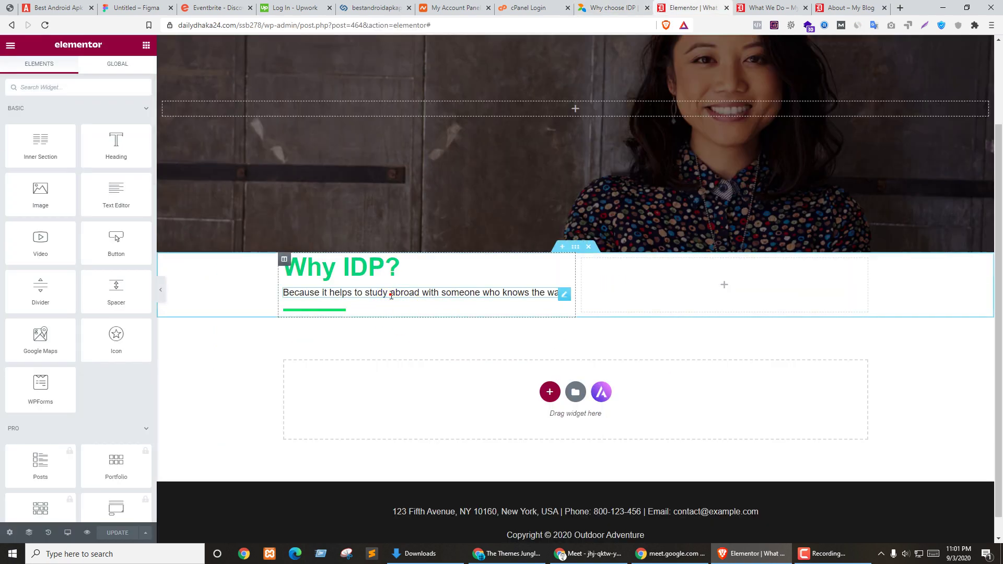
pyautogui.click(570, 296)
pyautogui.rightClick(571, 297)
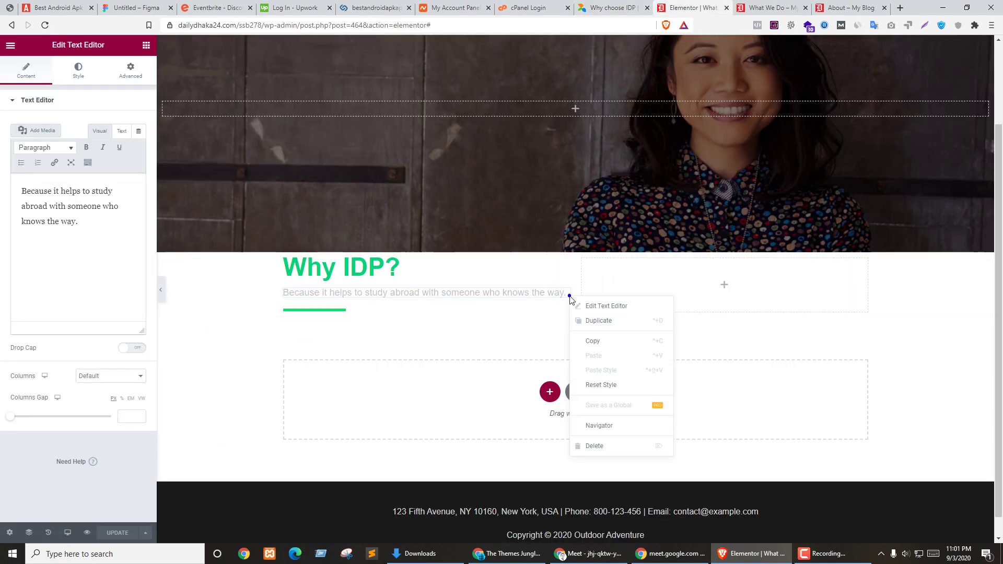
pyautogui.click(594, 318)
pyautogui.moveTo(567, 311); pyautogui.dragTo(393, 323)
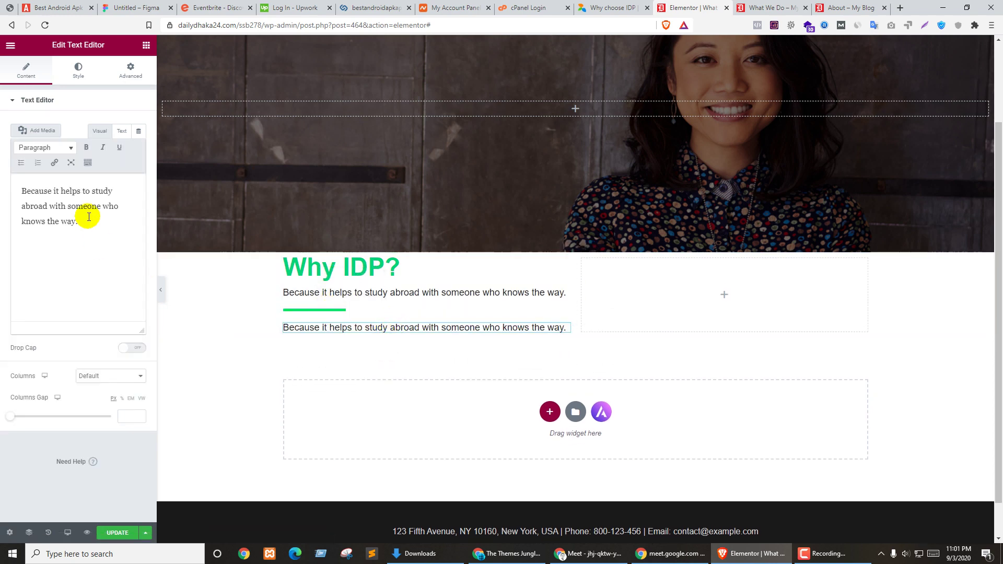
pyautogui.hotkey('ctrl', 'a')
pyautogui.hotkey('ctrl', 'v')
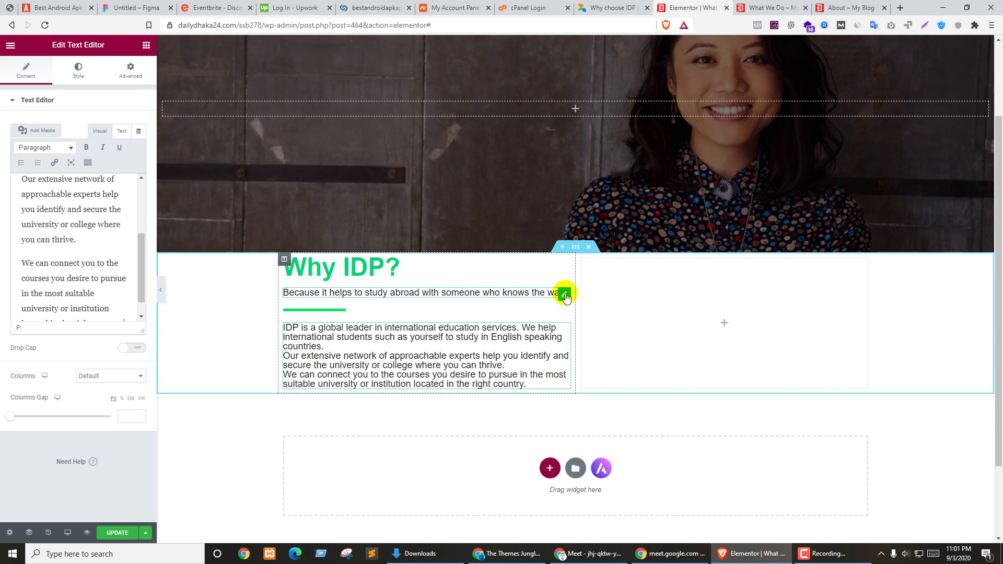
# Step: Set the new paragraph widget's line height to 1.7 em and compare its spacing with the reference page
pyautogui.click(78, 71)
pyautogui.click(139, 169)
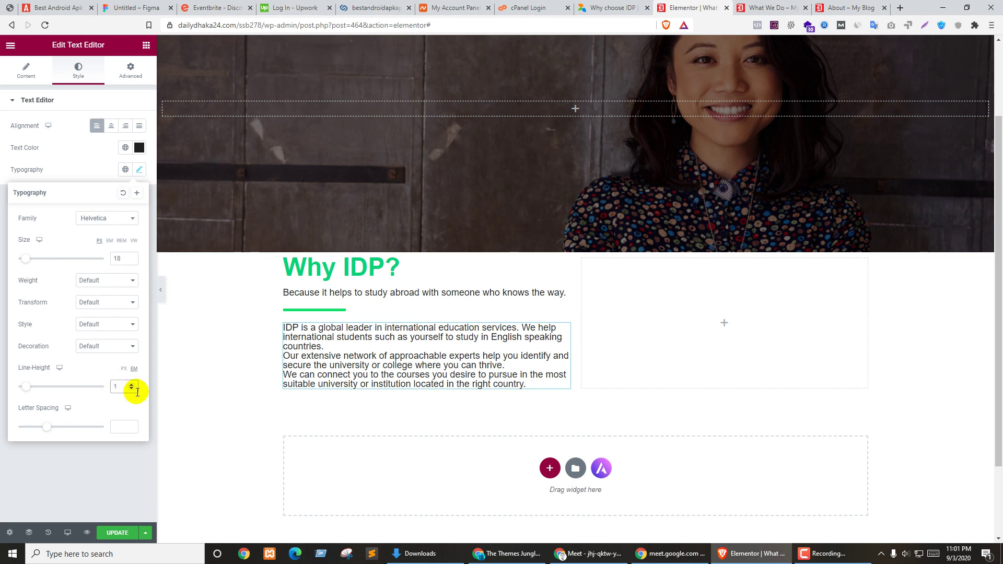
pyautogui.write('.6')
pyautogui.press('Up')
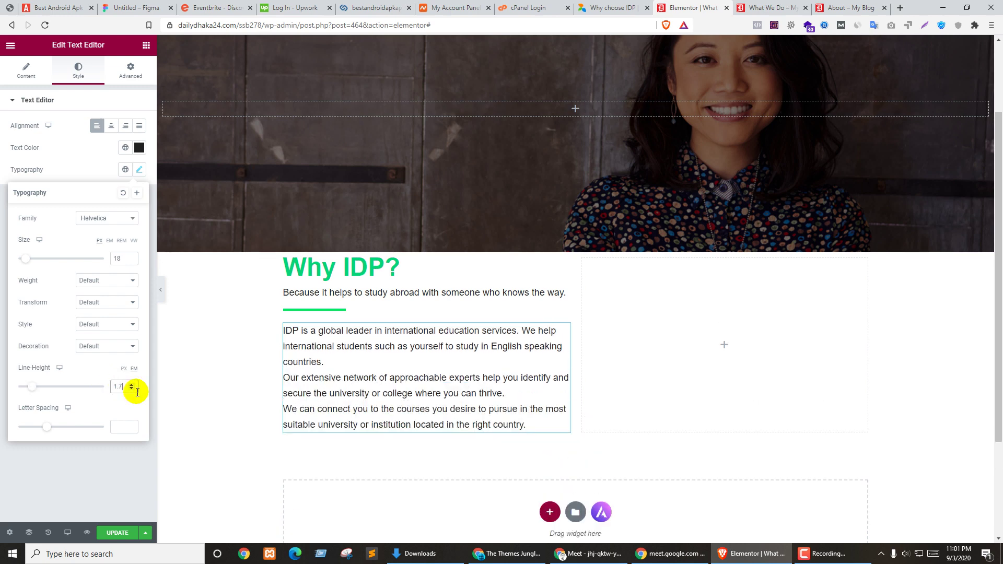
pyautogui.hotkey('ctrl', 'shift', 'Tab')
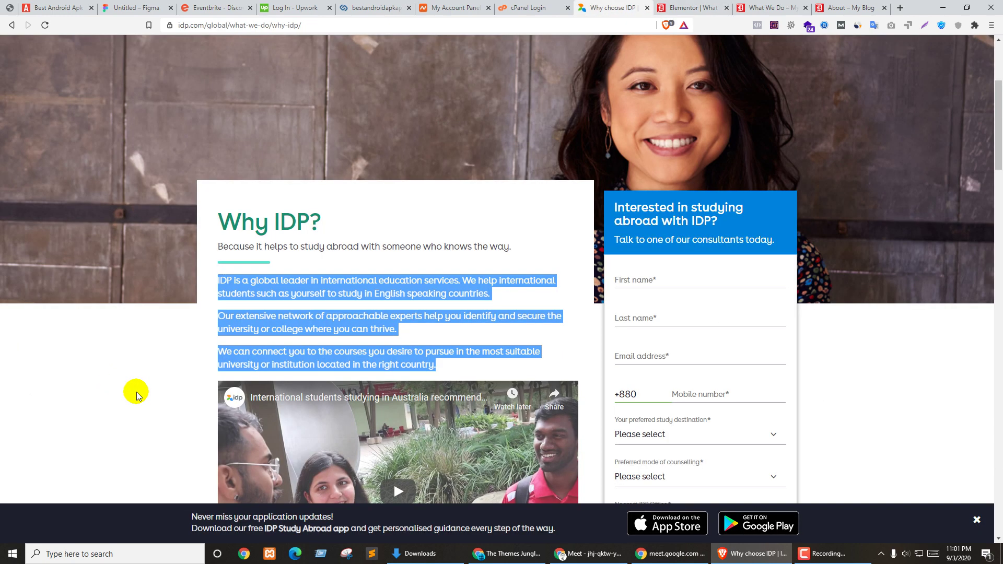
pyautogui.hotkey('ctrl', 'Tab')
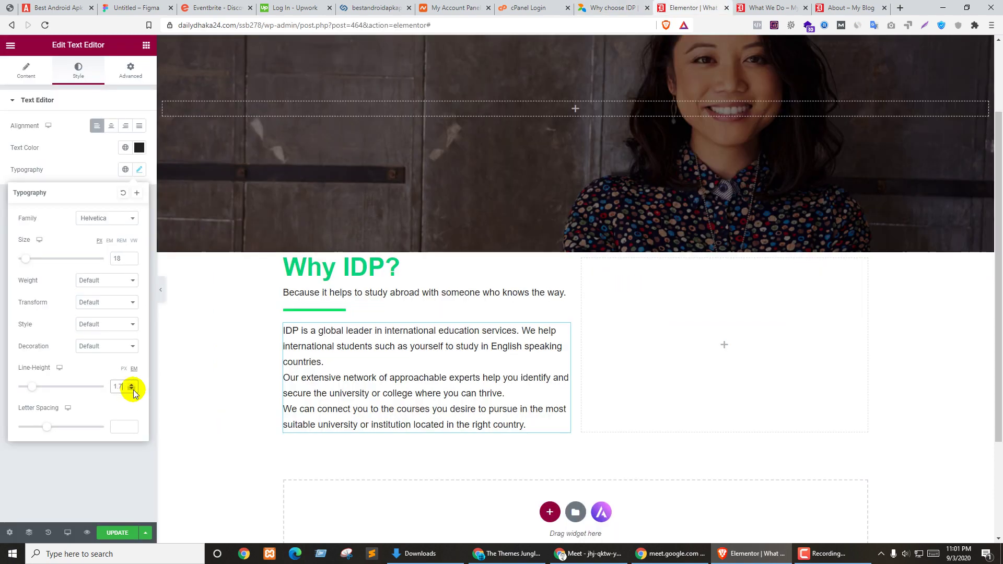
pyautogui.click(92, 460)
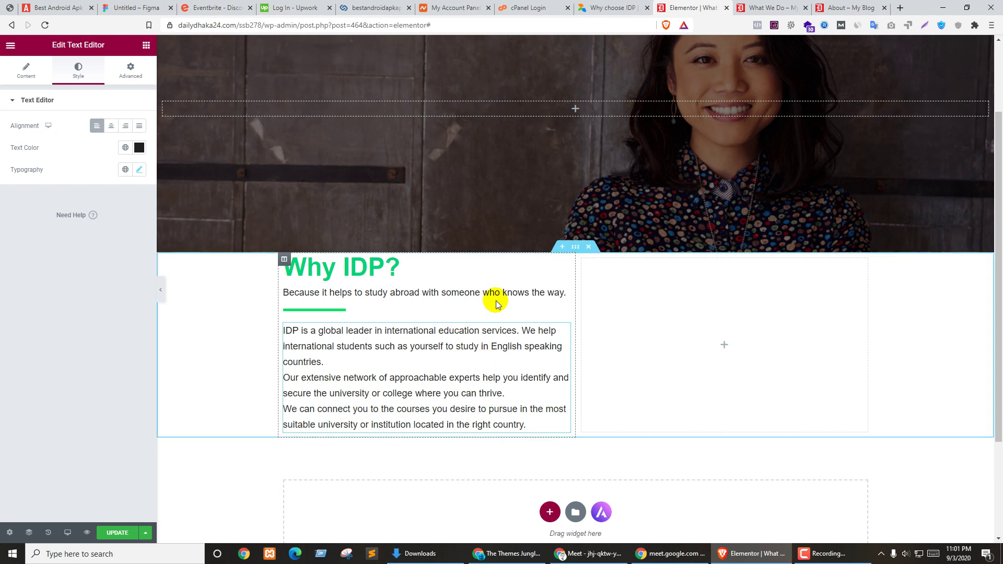
# Step: Copy the paragraph widget's style and apply it to the one-line text widget above the divider
pyautogui.rightClick(566, 331)
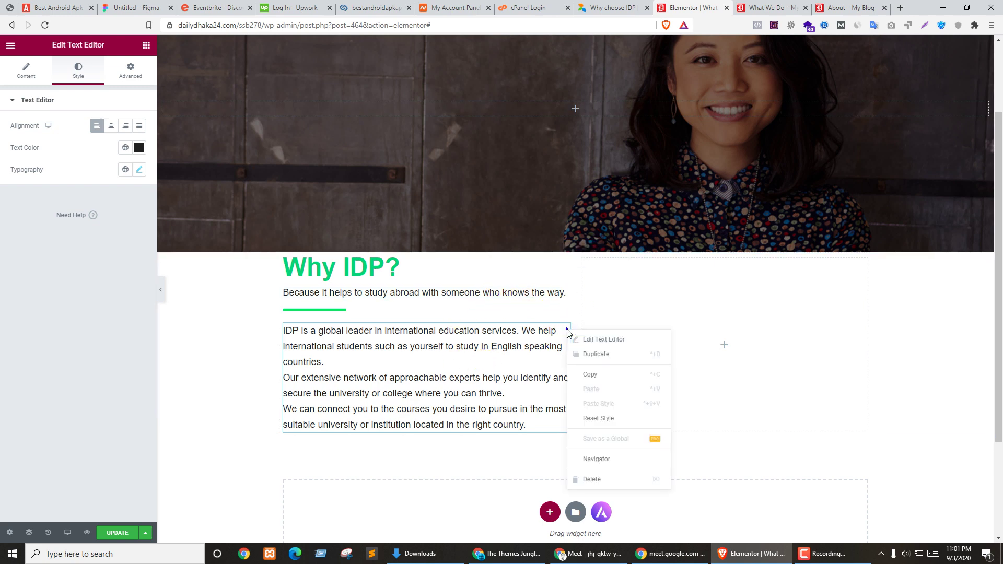
pyautogui.click(594, 370)
pyautogui.rightClick(562, 293)
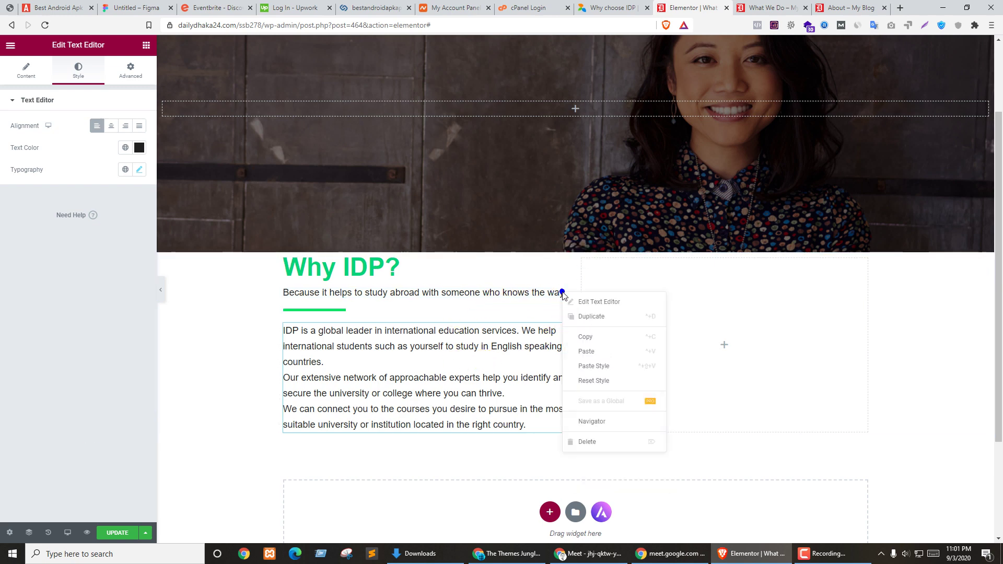
pyautogui.click(595, 368)
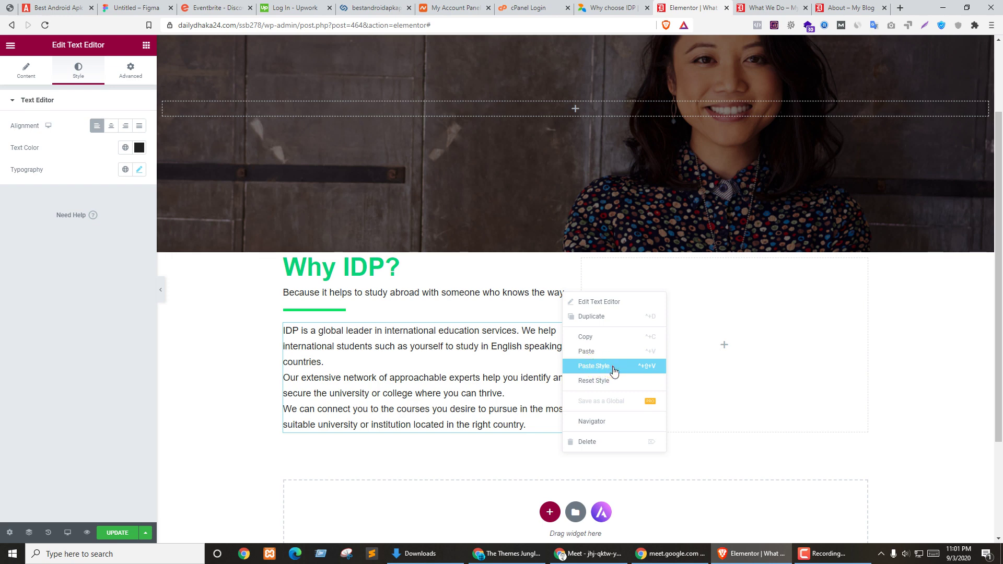
pyautogui.click(613, 367)
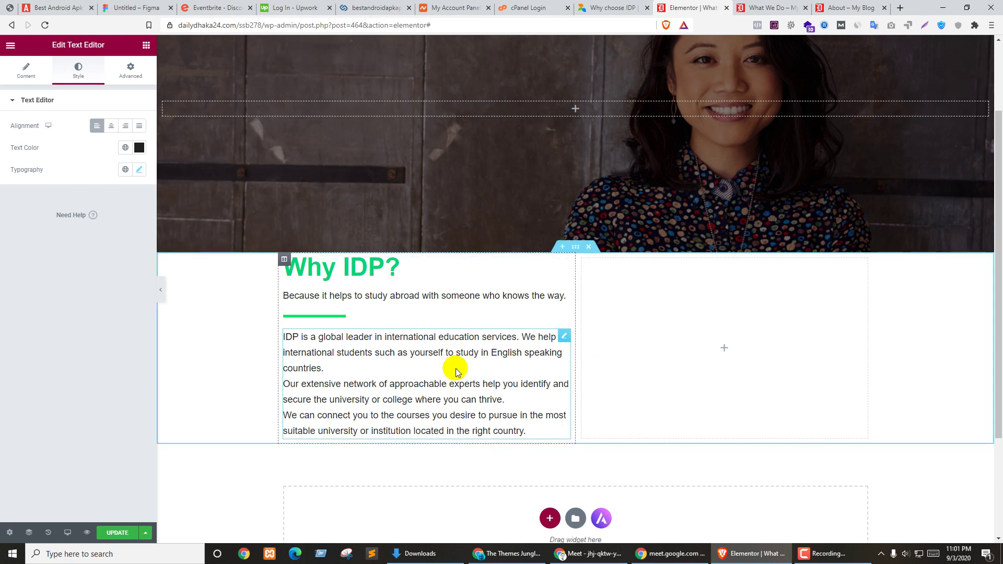
# Step: Check the reference page's column proportions and set the "Why IDP?" section's structure to 66, 33
pyautogui.hotkey('ctrl', 'shift', 'Tab')
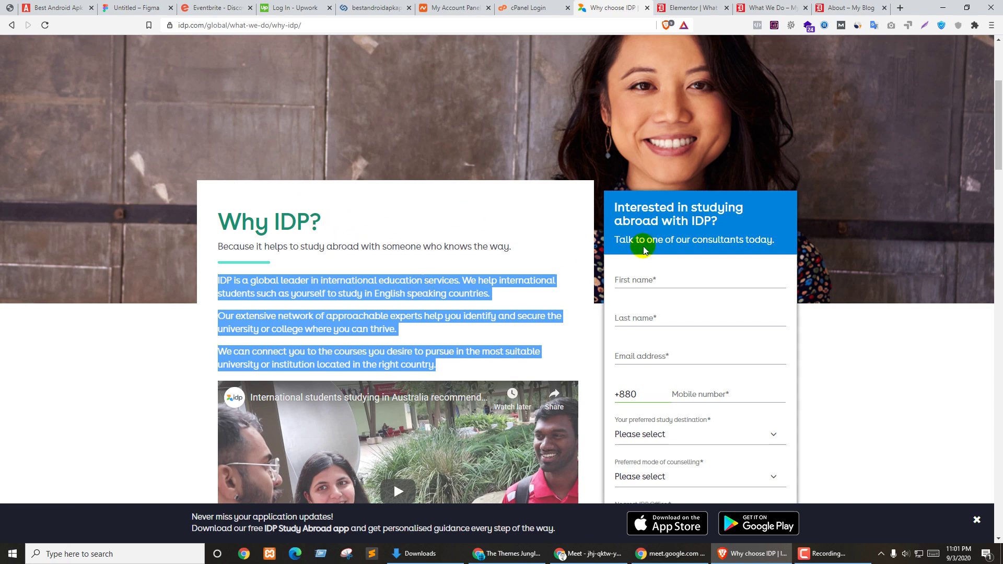
pyautogui.hotkey('ctrl', 'Tab')
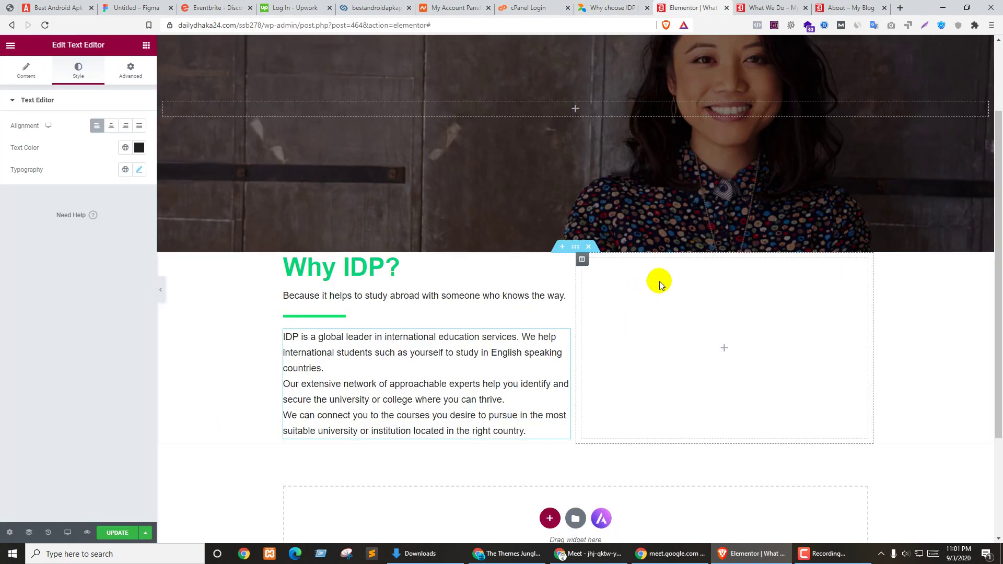
pyautogui.moveTo(576, 292); pyautogui.dragTo(637, 292)
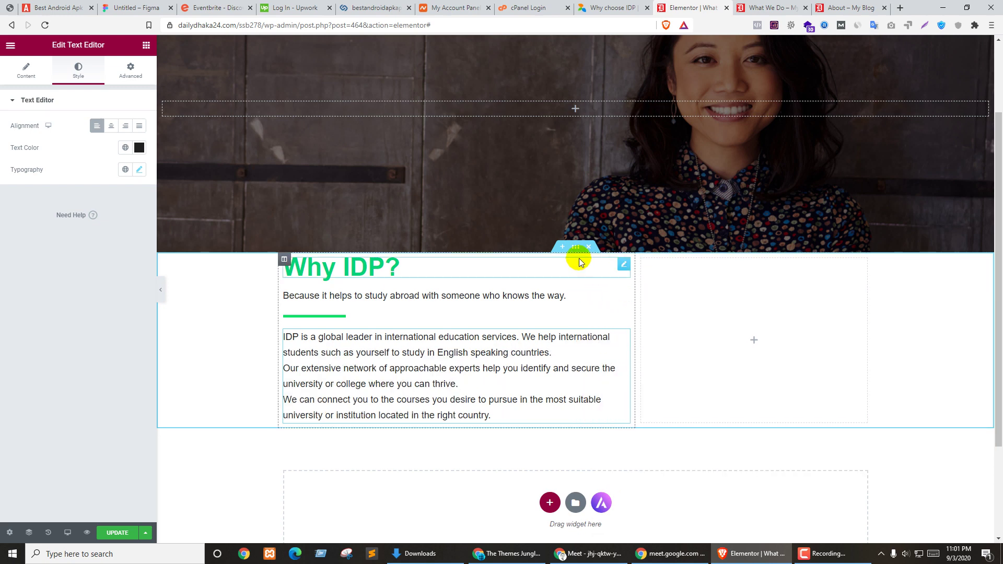
pyautogui.click(576, 247)
pyautogui.click(44, 335)
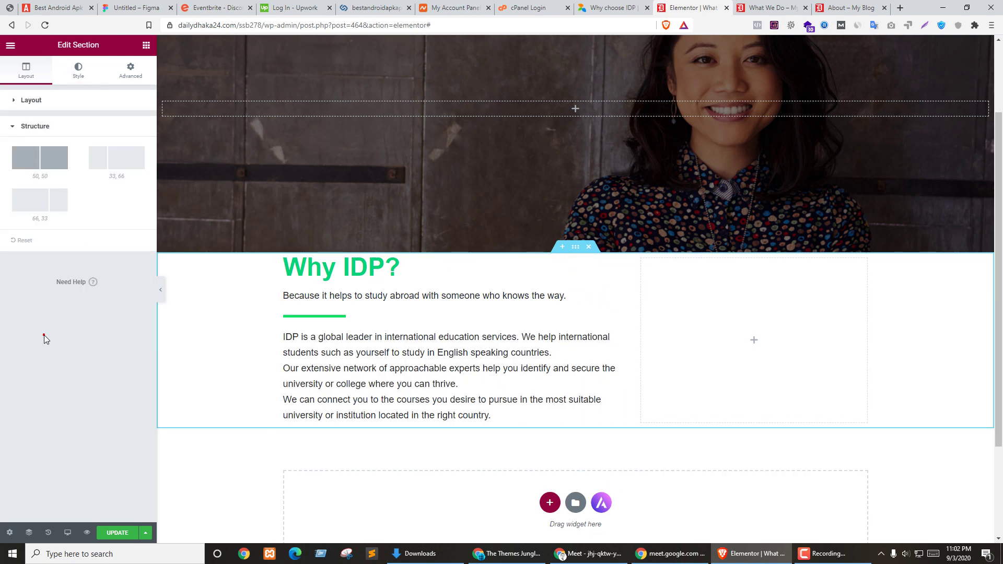
pyautogui.click(54, 197)
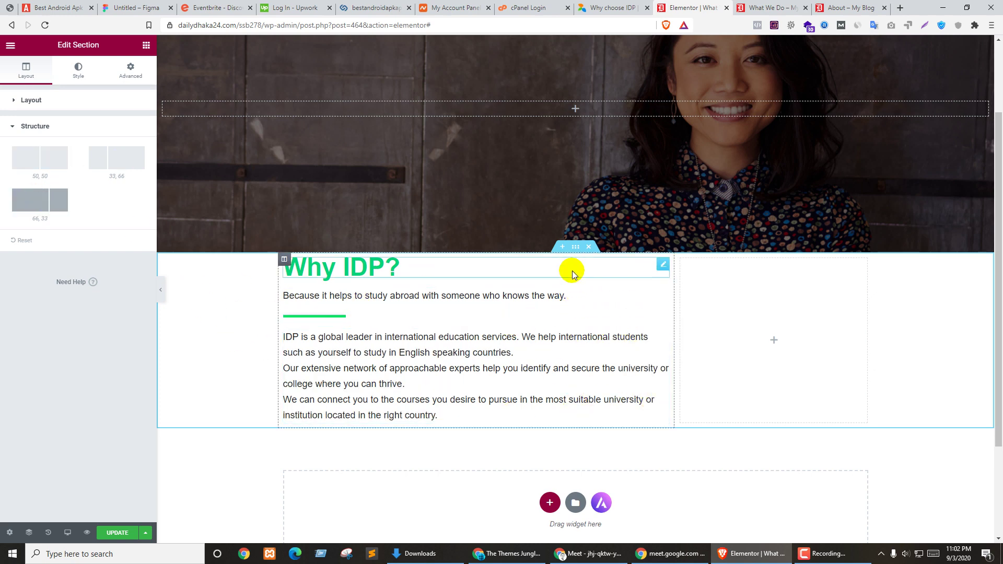
# Step: Copy the URL of the YouTube video embedded below the paragraphs on the reference IDP page and return to Elementor
pyautogui.hotkey('ctrl', 'shift', 'Tab')
pyautogui.scroll(-5, 464, 282)
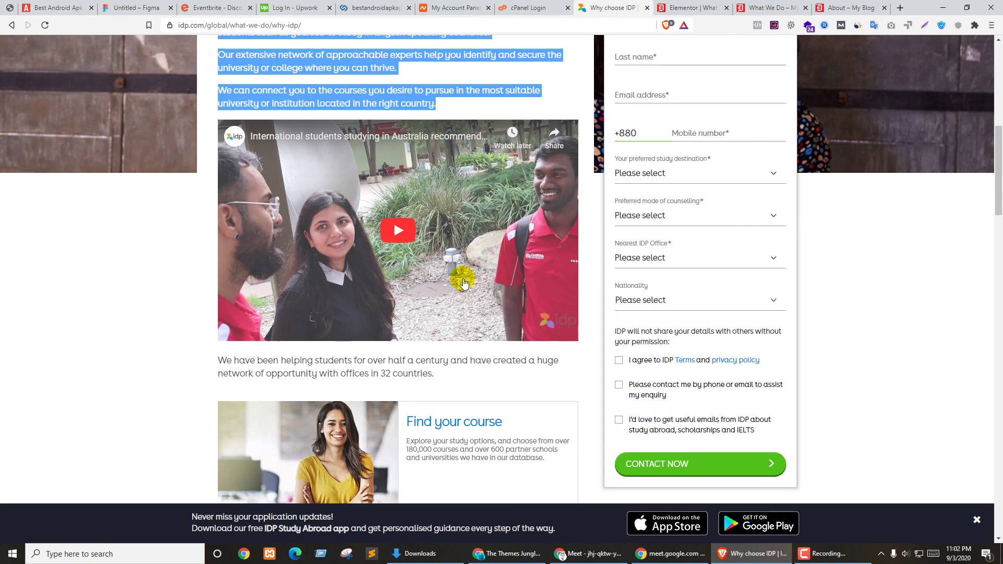
pyautogui.rightClick(331, 208)
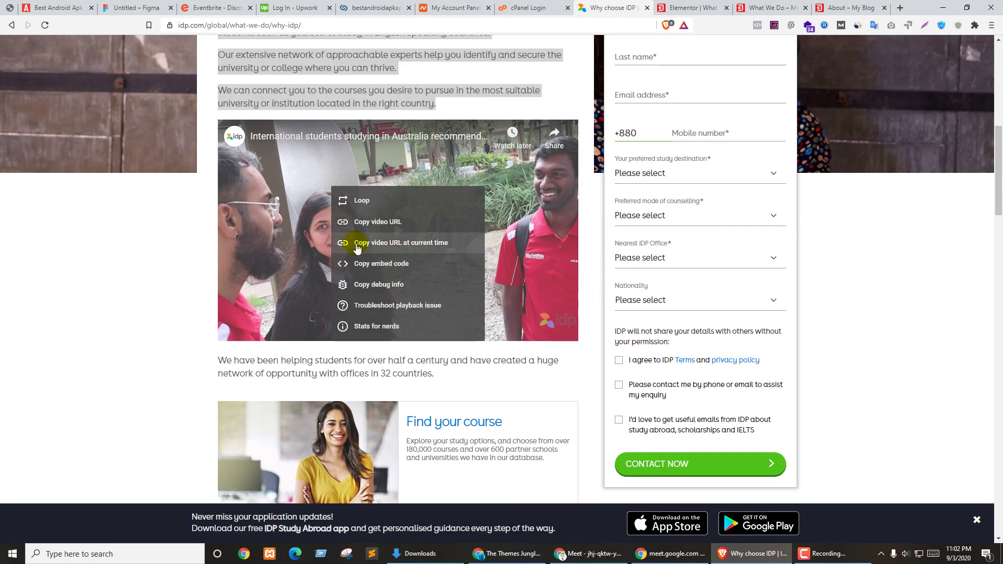
pyautogui.click(388, 224)
pyautogui.hotkey('ctrl', 'Tab')
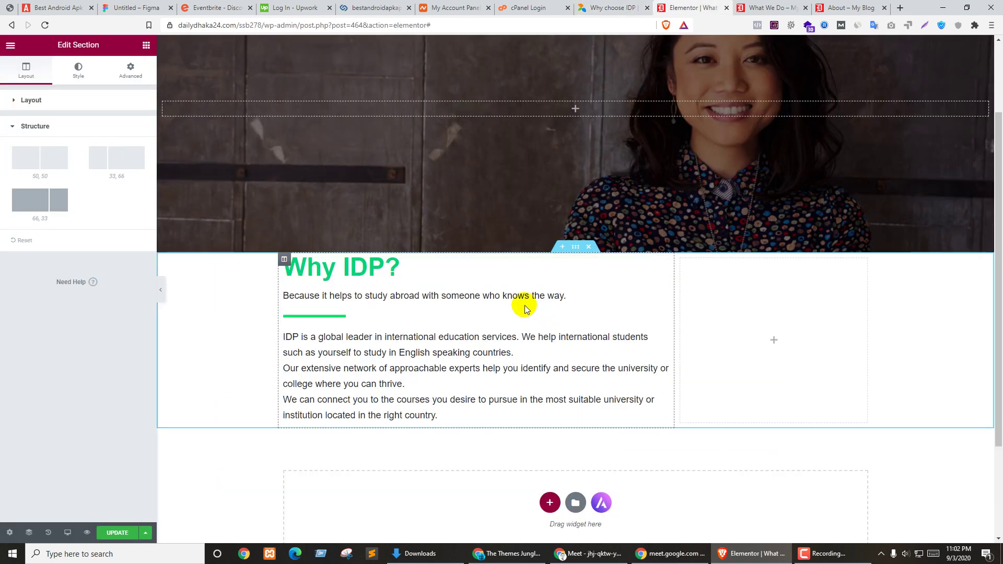
# Step: Add a Video widget below the paragraphs and replace its link with the copied YouTube URL
pyautogui.click(146, 45)
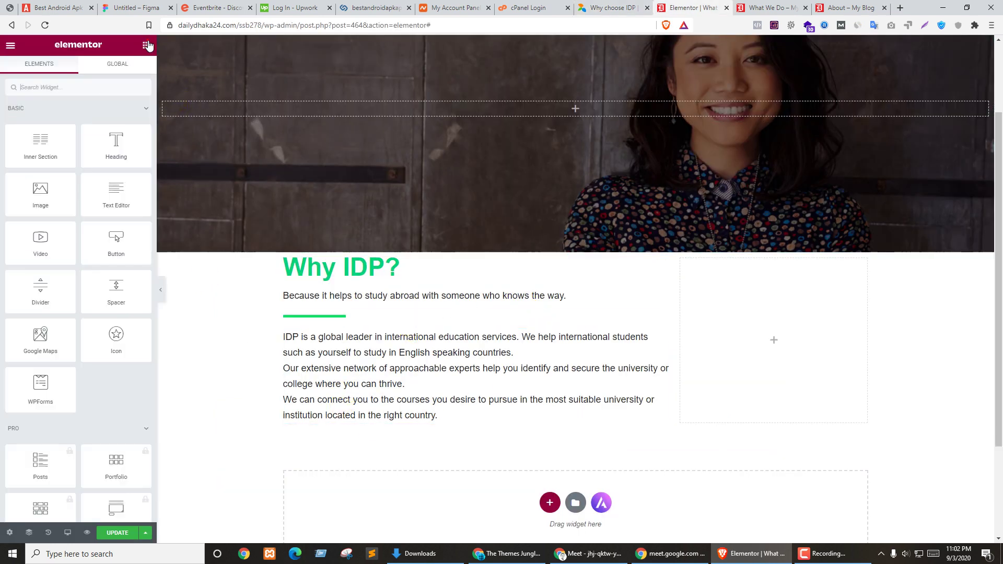
pyautogui.moveTo(29, 242); pyautogui.dragTo(430, 407)
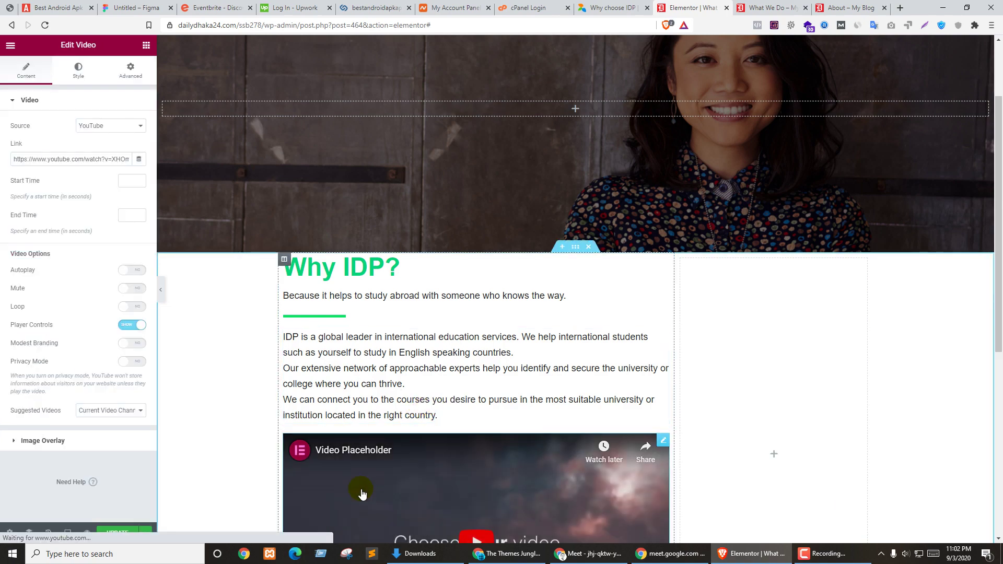
pyautogui.scroll(-4, 699, 335)
pyautogui.tripleClick(78, 162)
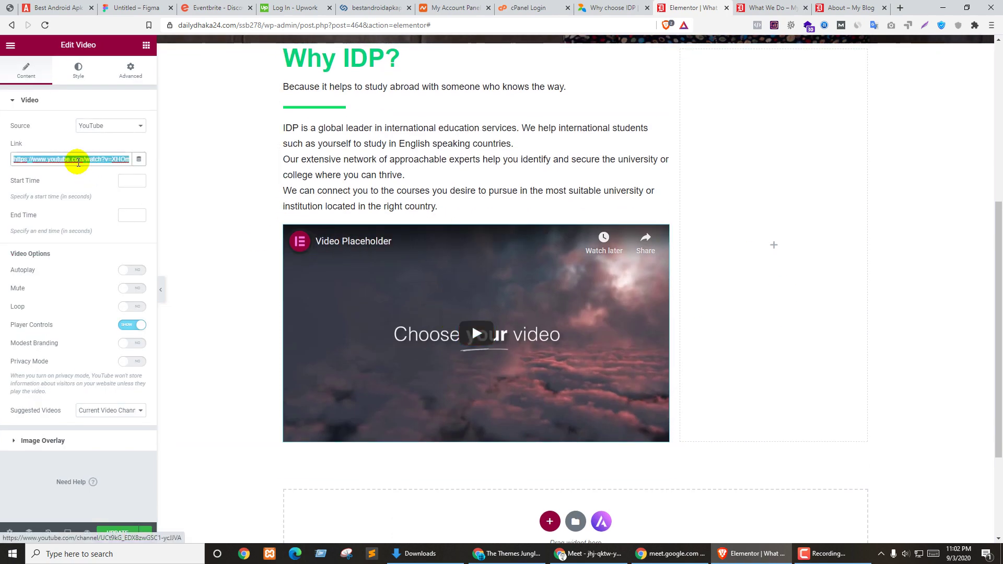
pyautogui.hotkey('ctrl', 'v')
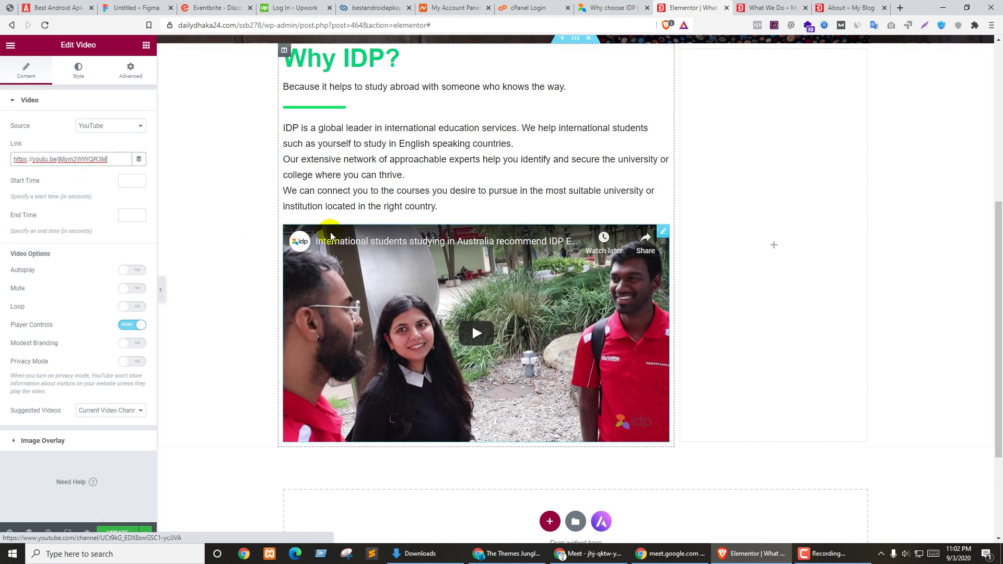
pyautogui.click(18, 472)
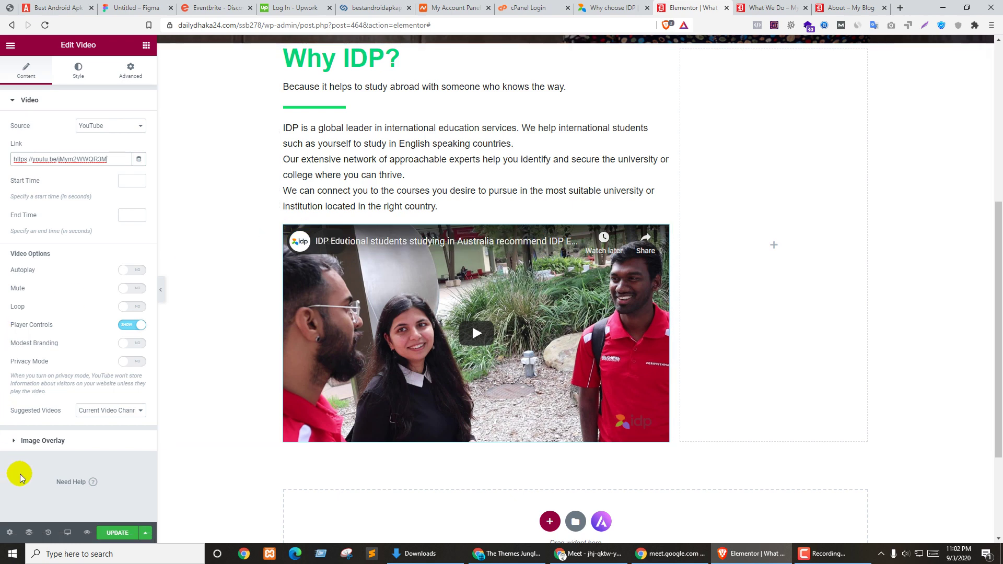
# Step: Enable autoplay for the video, pause the preview, and try out the play on mobile and mute options
pyautogui.click(133, 271)
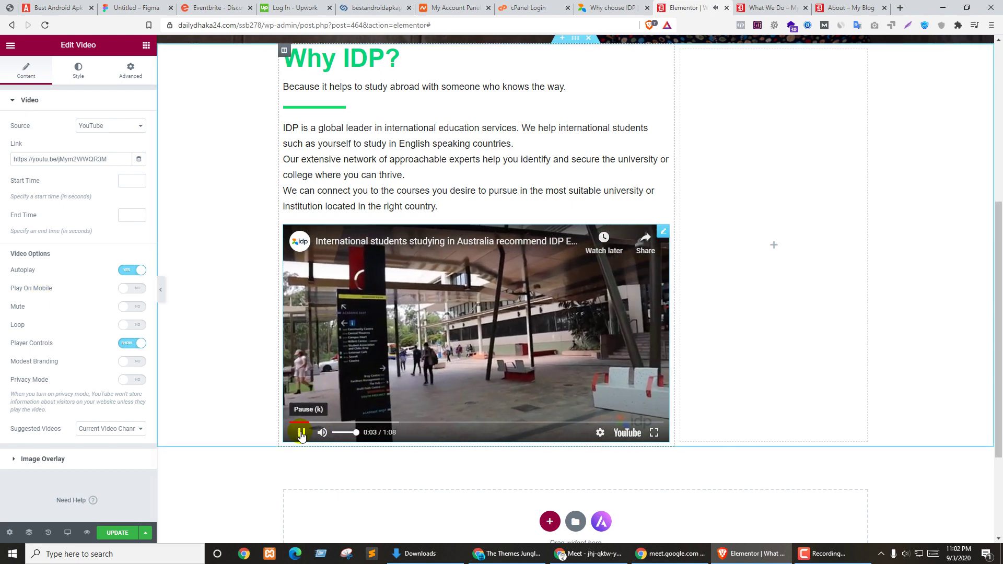
pyautogui.click(301, 433)
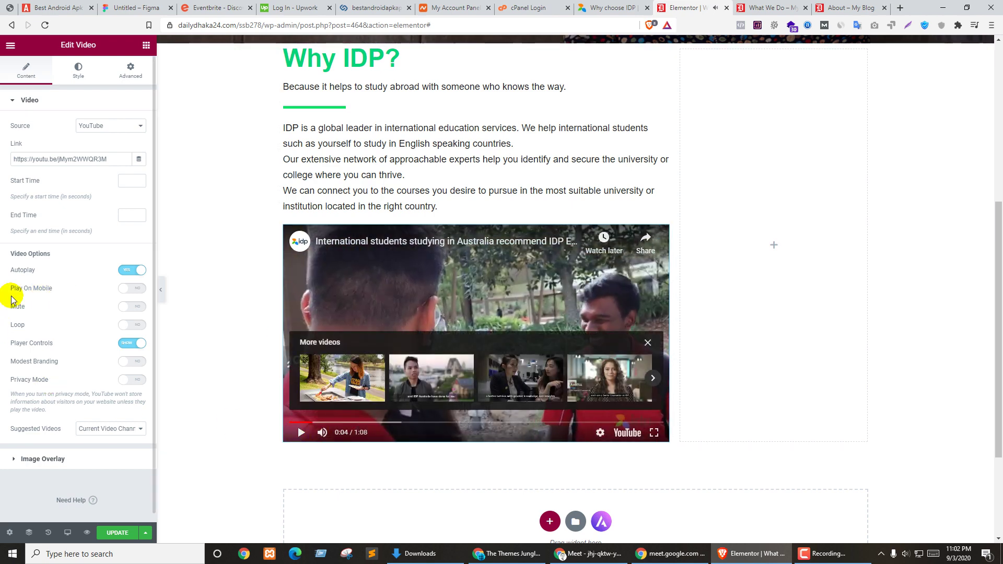
pyautogui.click(135, 291)
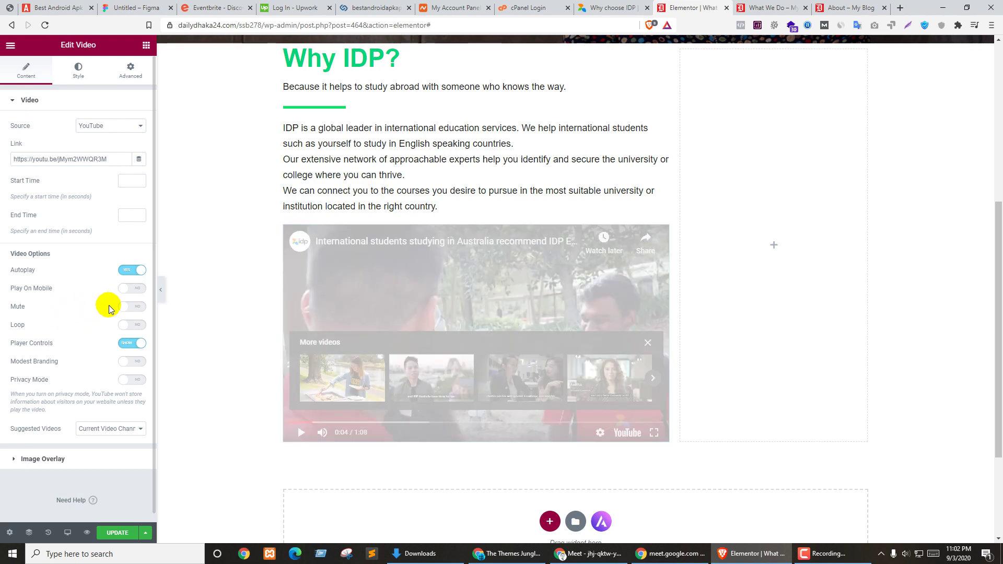
pyautogui.click(138, 308)
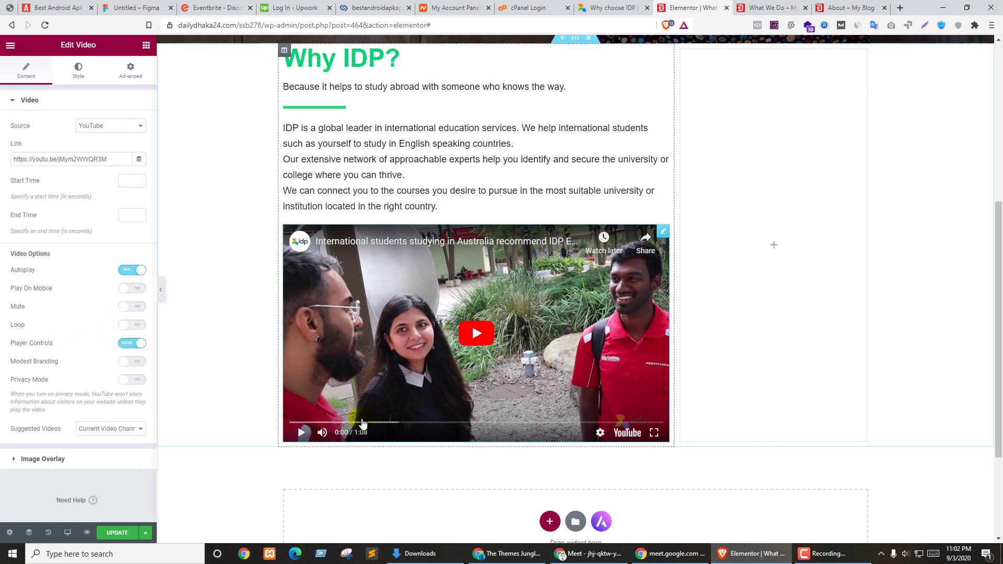
# Step: Hide the video's player controls, pause the preview and turn on privacy mode
pyautogui.click(131, 347)
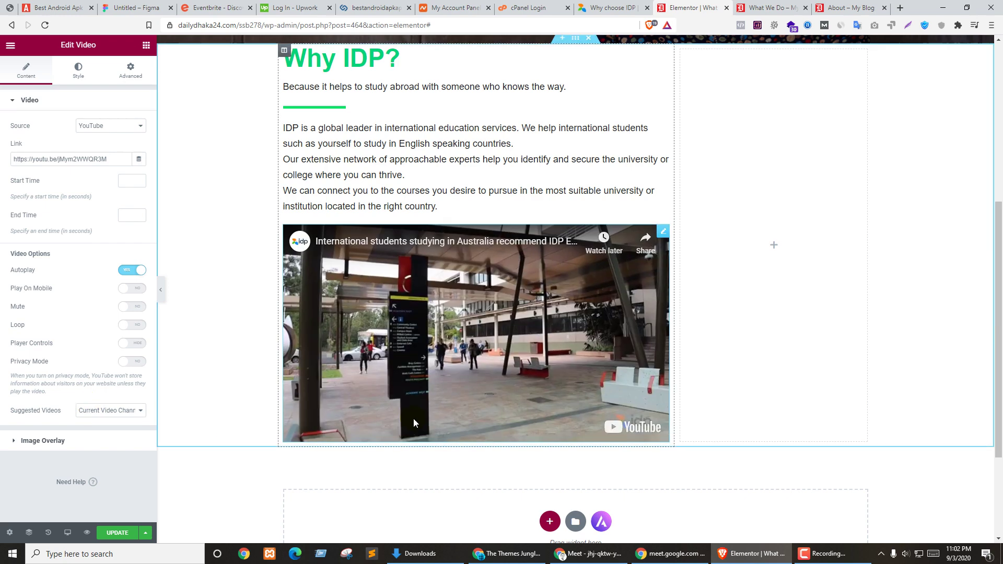
pyautogui.click(403, 387)
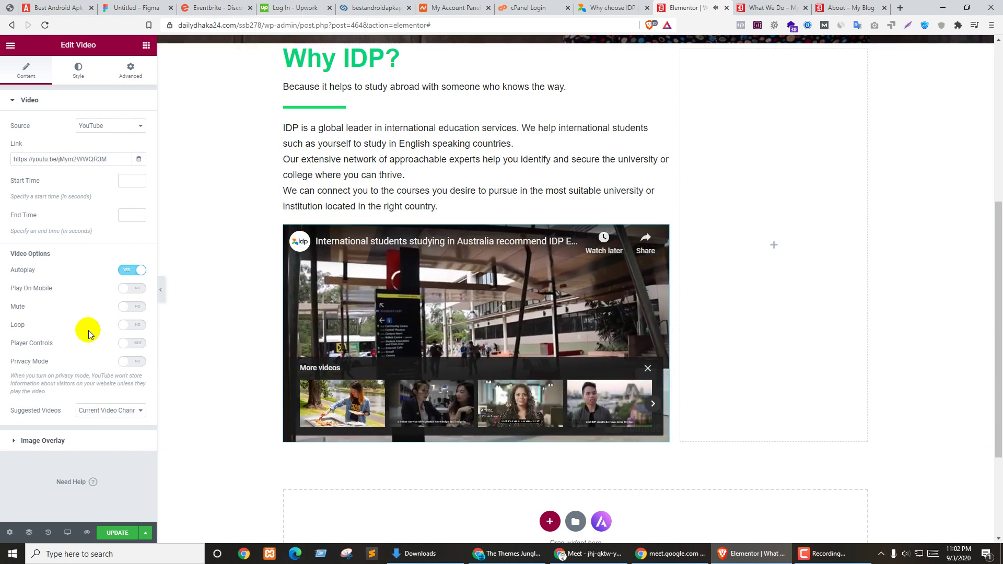
pyautogui.click(127, 362)
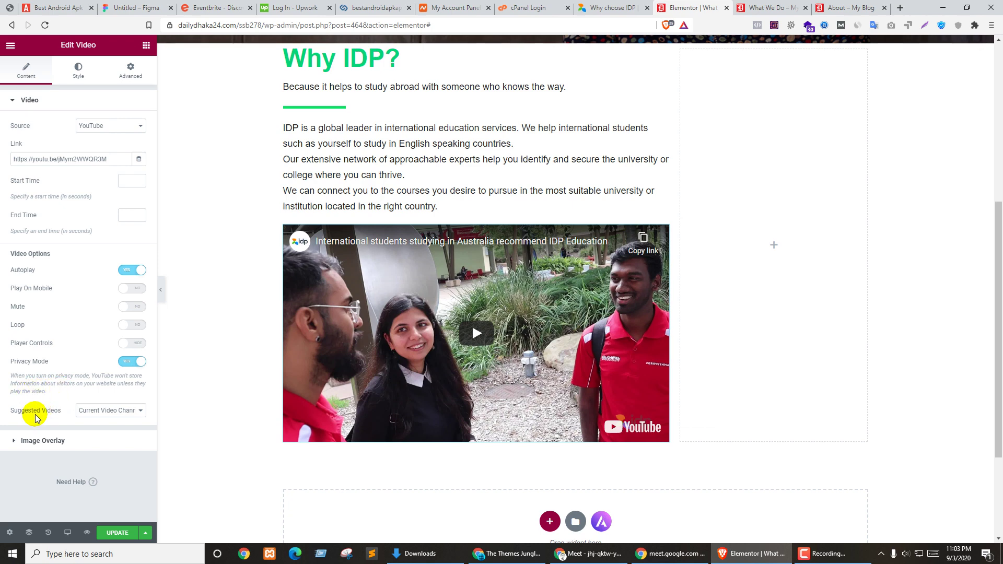
# Step: Try Any Video as the suggested videos setting in the preview and switch back to Current Video Channel
pyautogui.click(104, 411)
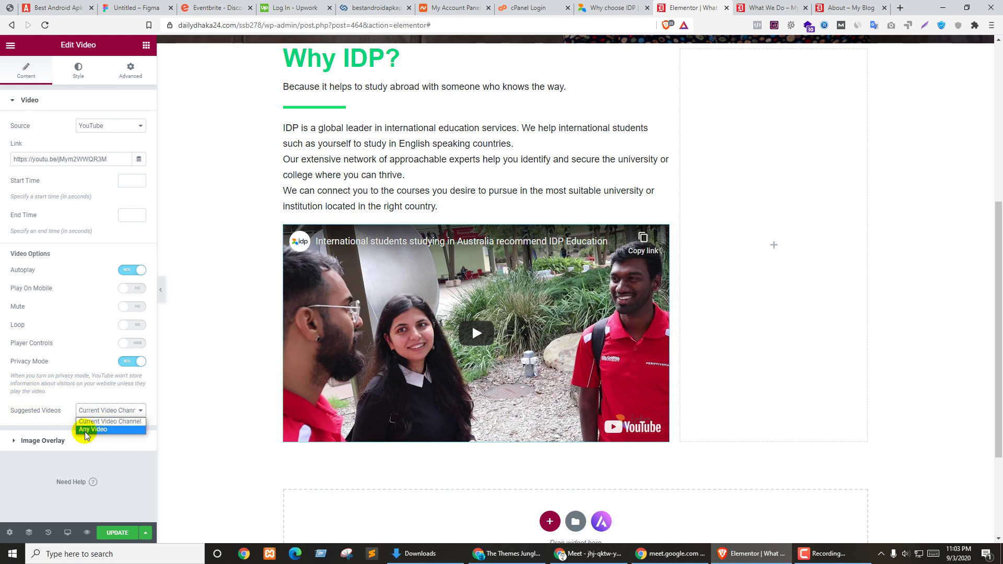
pyautogui.click(100, 431)
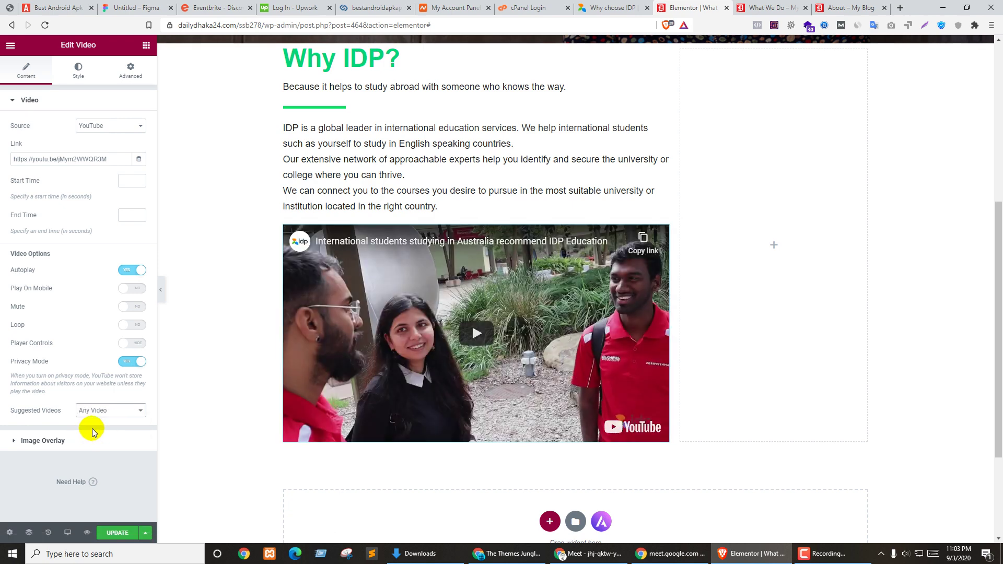
pyautogui.click(491, 325)
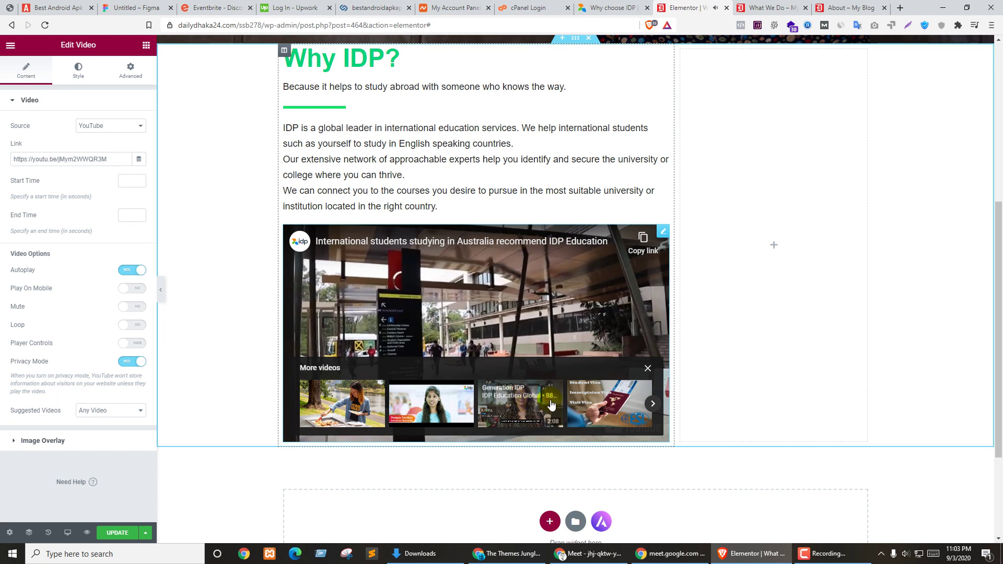
pyautogui.click(101, 413)
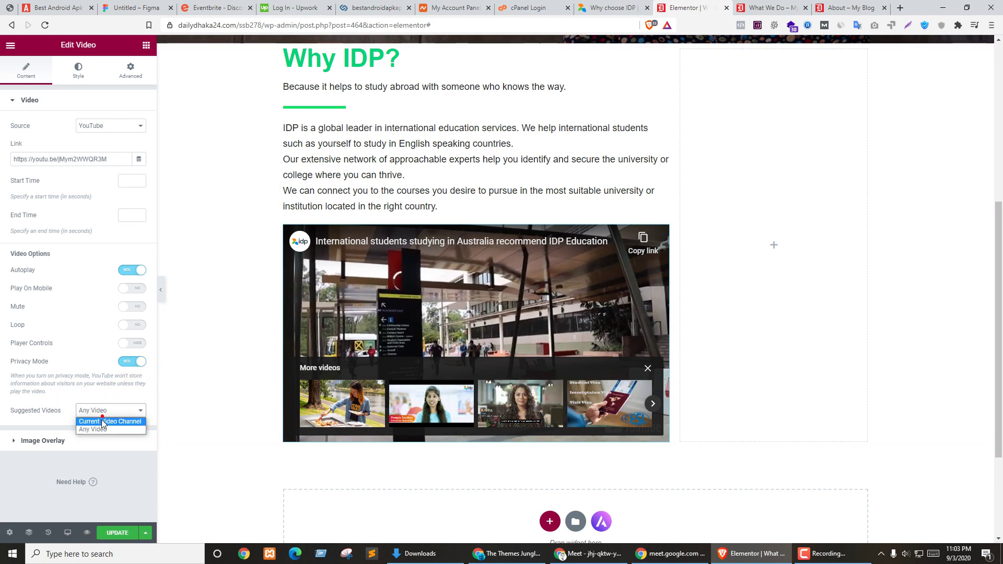
pyautogui.click(102, 423)
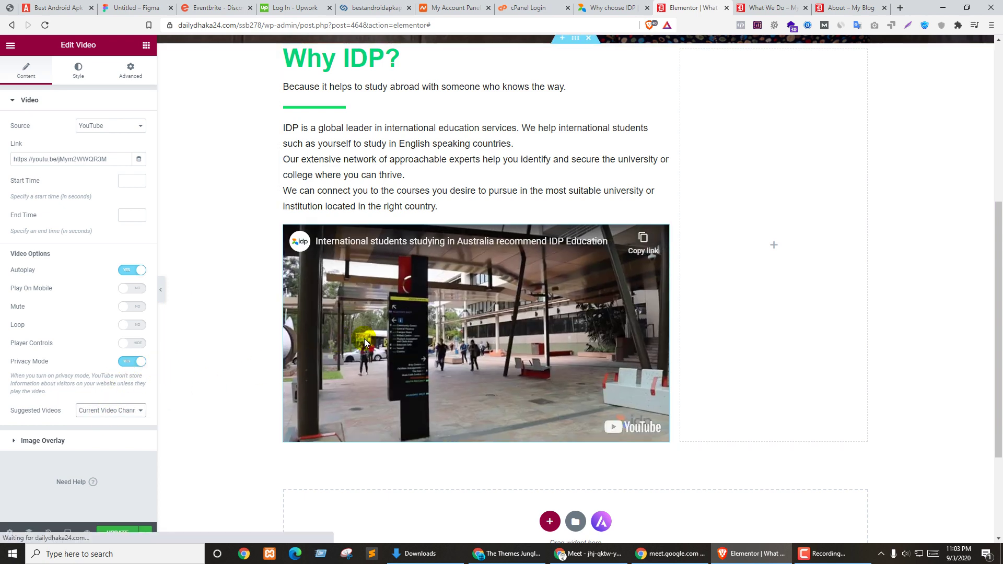
pyautogui.click(444, 349)
pyautogui.click(445, 350)
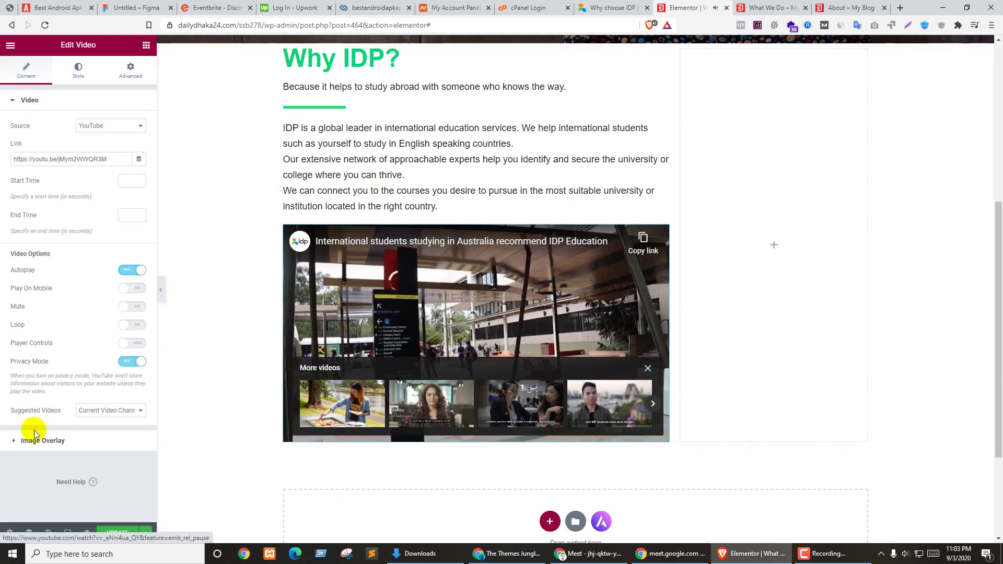
# Step: Enable the video's image overlay and use the media library photo of the hiker on the green mountain trail
pyautogui.click(23, 442)
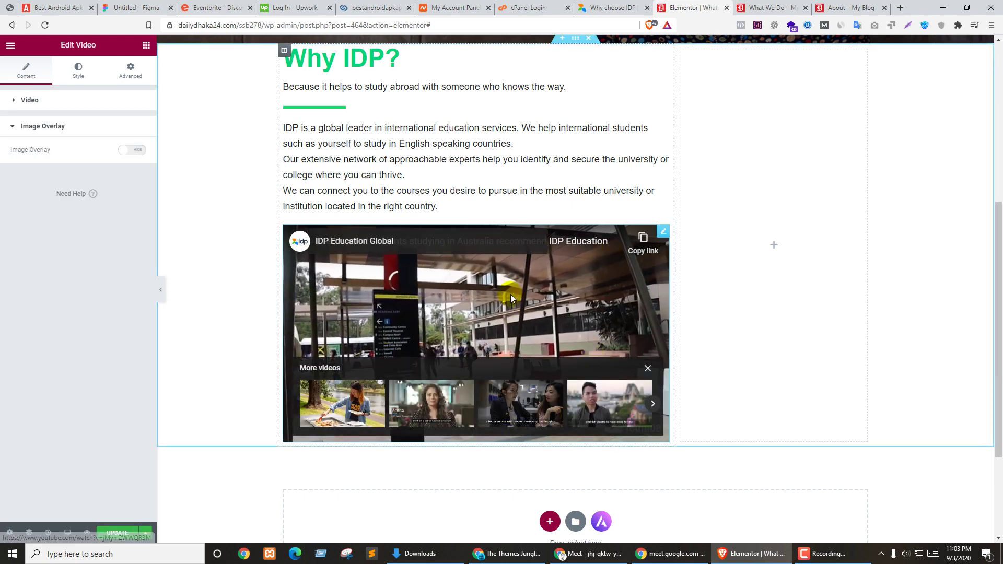
pyautogui.click(647, 371)
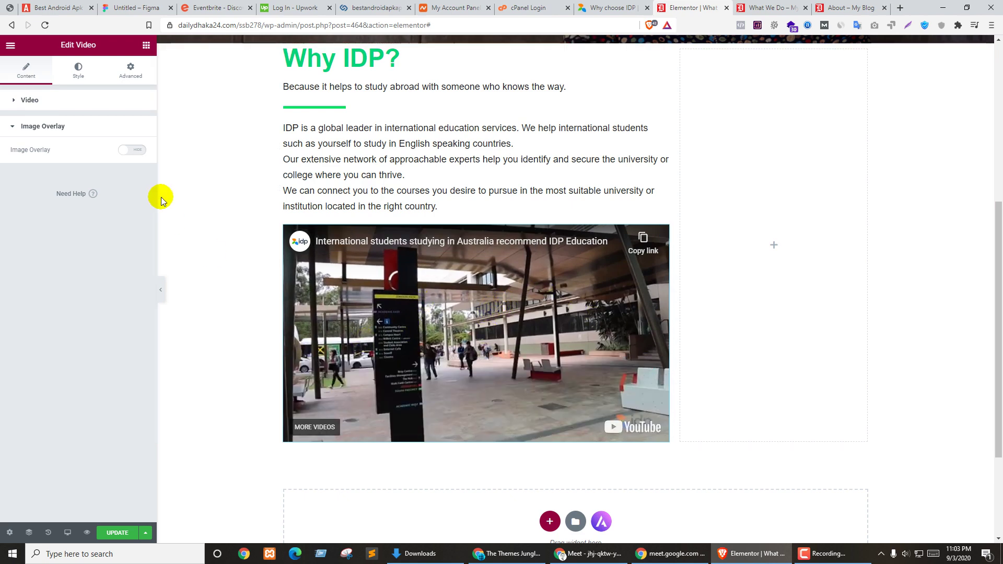
pyautogui.click(139, 153)
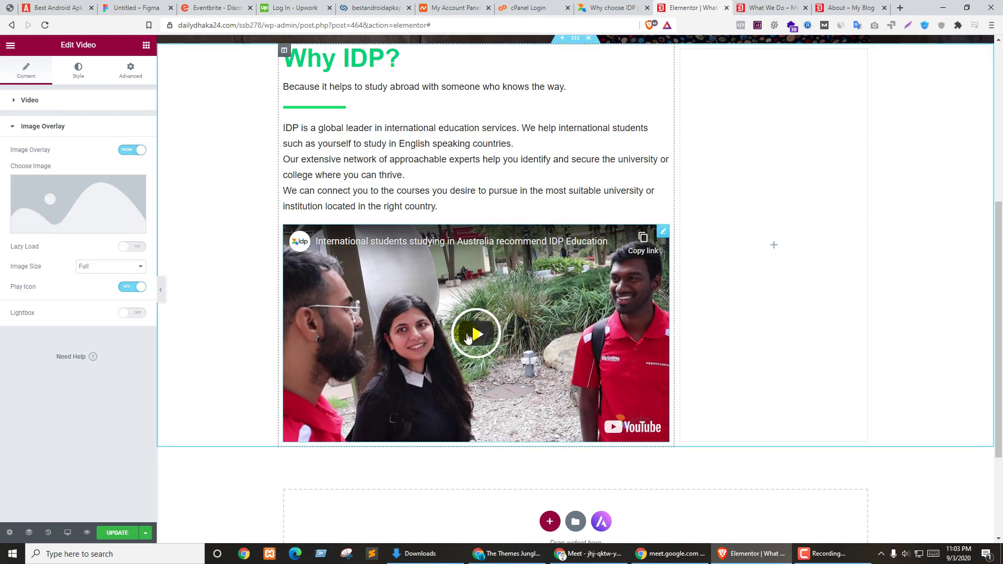
pyautogui.click(79, 196)
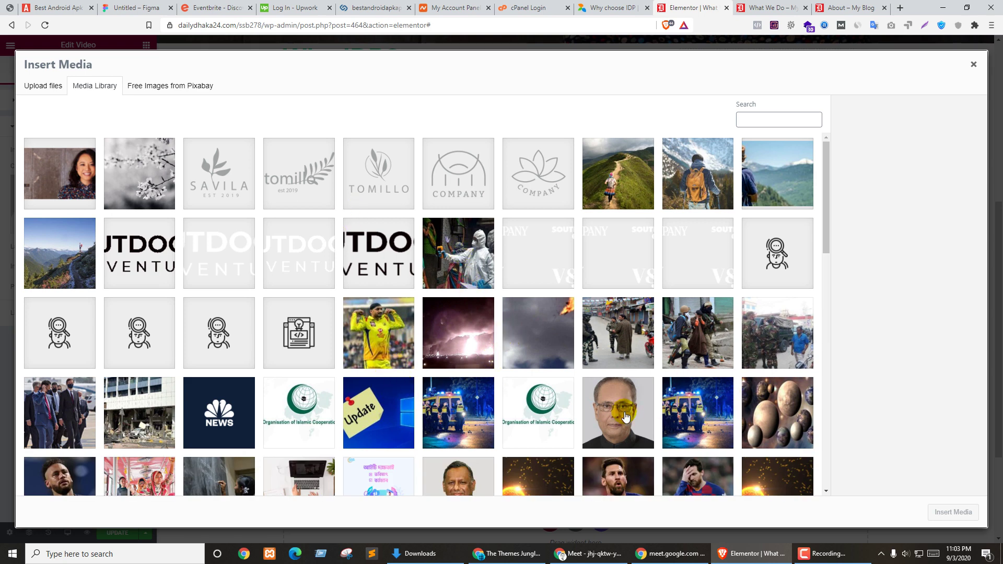
pyautogui.click(61, 435)
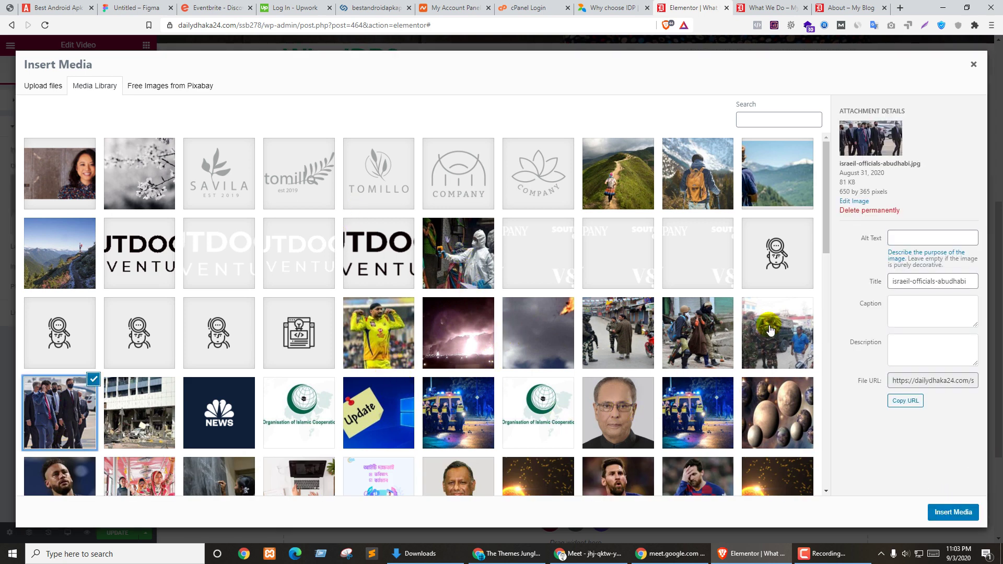
pyautogui.click(631, 163)
pyautogui.click(953, 511)
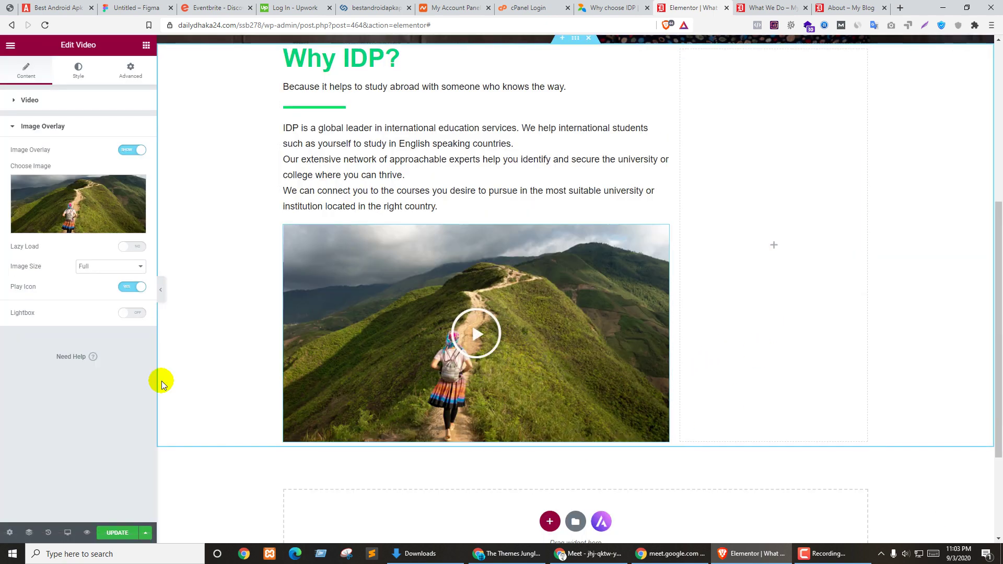
# Step: Reload the live What We Do page, play its video to check the overlay, and return to the Elementor editor
pyautogui.click(744, 8)
pyautogui.click(45, 24)
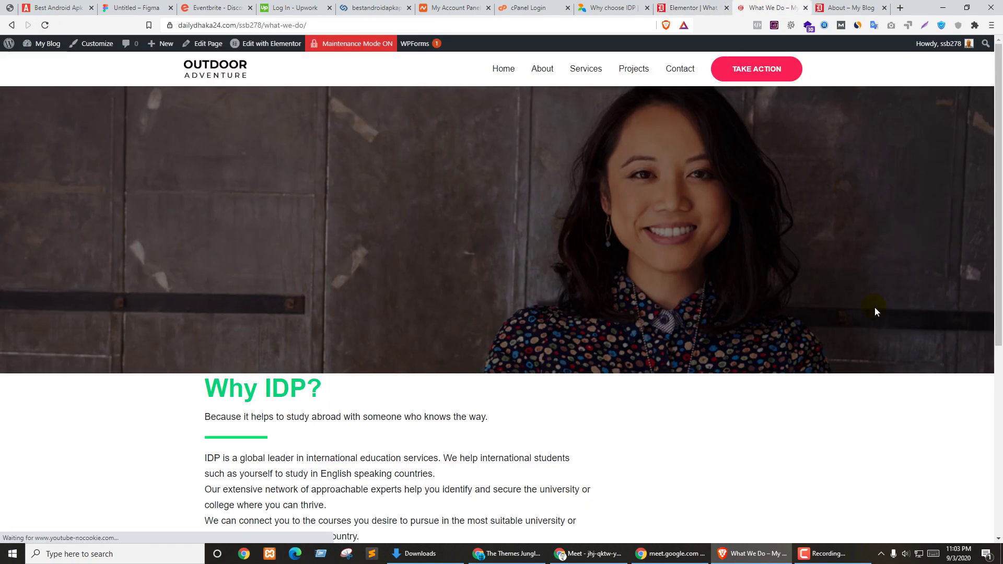
pyautogui.scroll(-6, 873, 307)
pyautogui.click(433, 360)
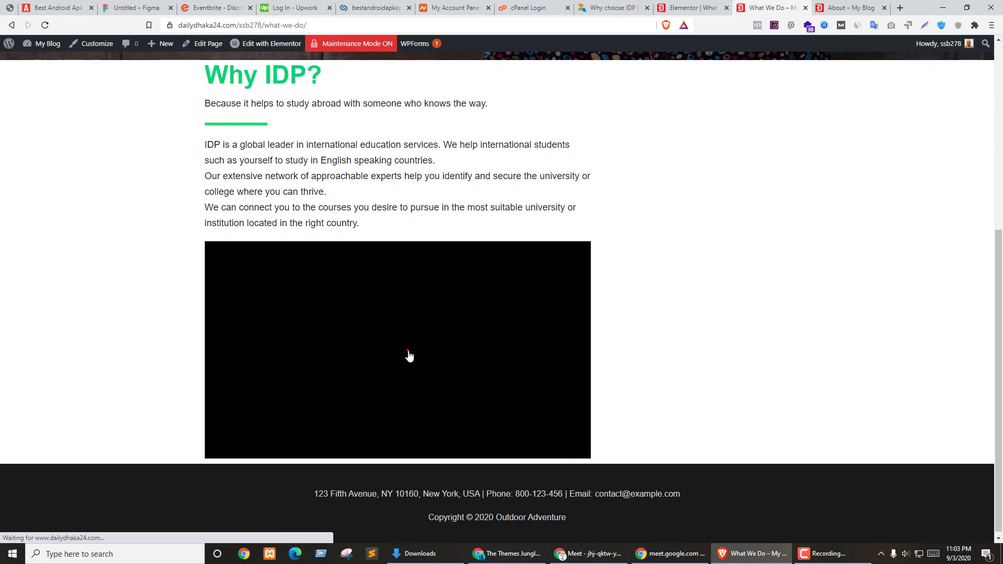
pyautogui.click(695, 7)
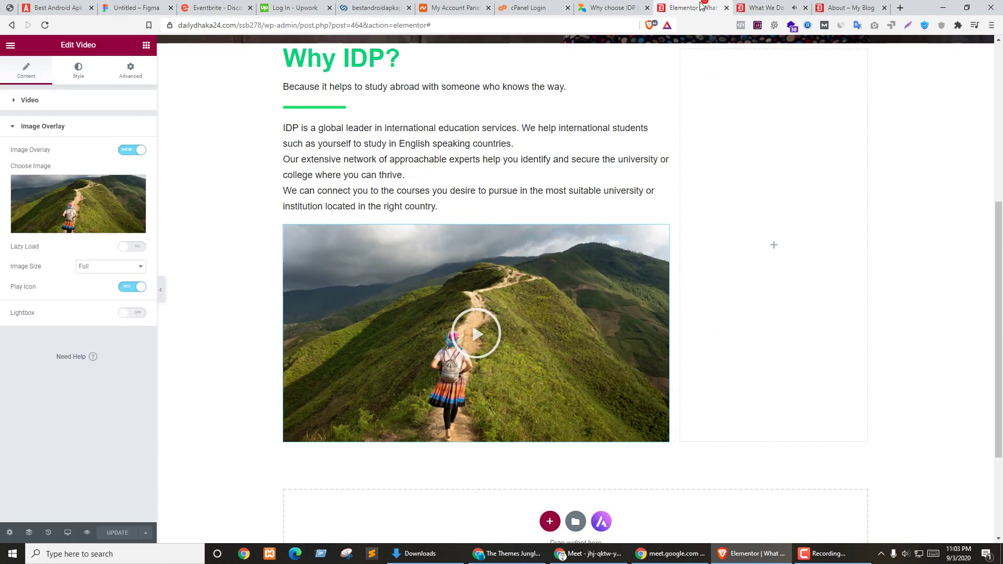
# Step: Turn on the video's lightbox, play it on the reloaded live What We Do page, close it and return to the Elementor editor
pyautogui.click(132, 314)
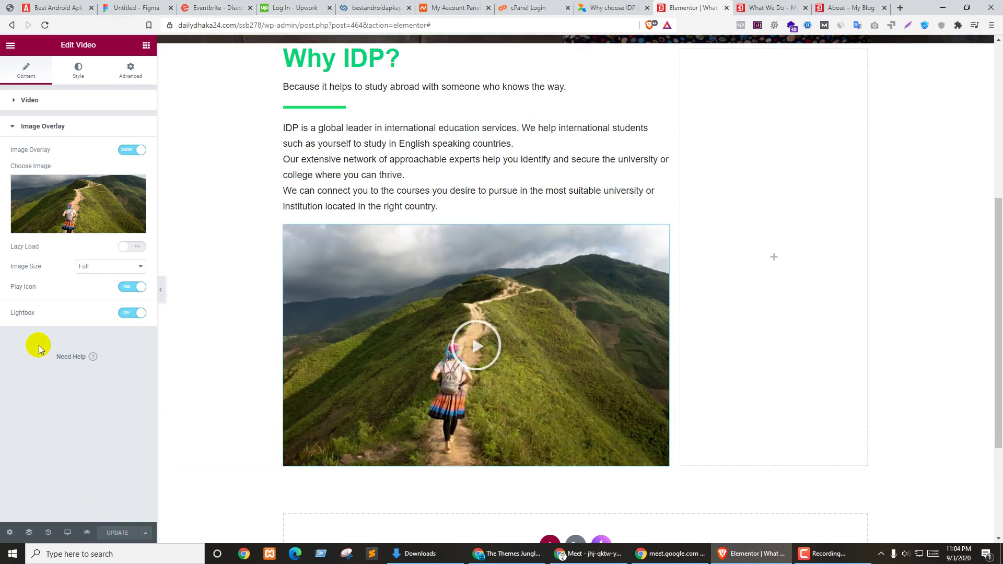
pyautogui.click(776, 7)
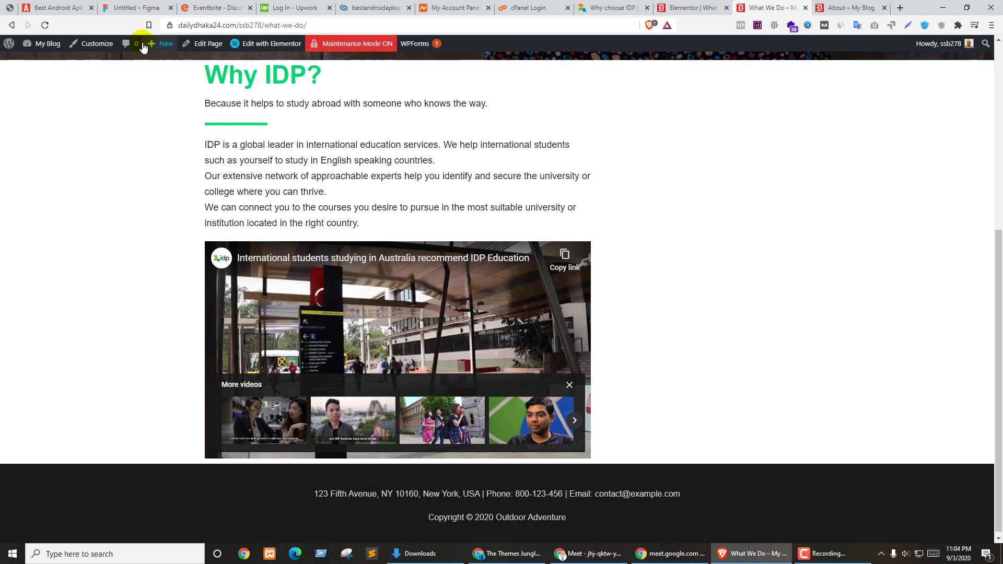
pyautogui.click(45, 25)
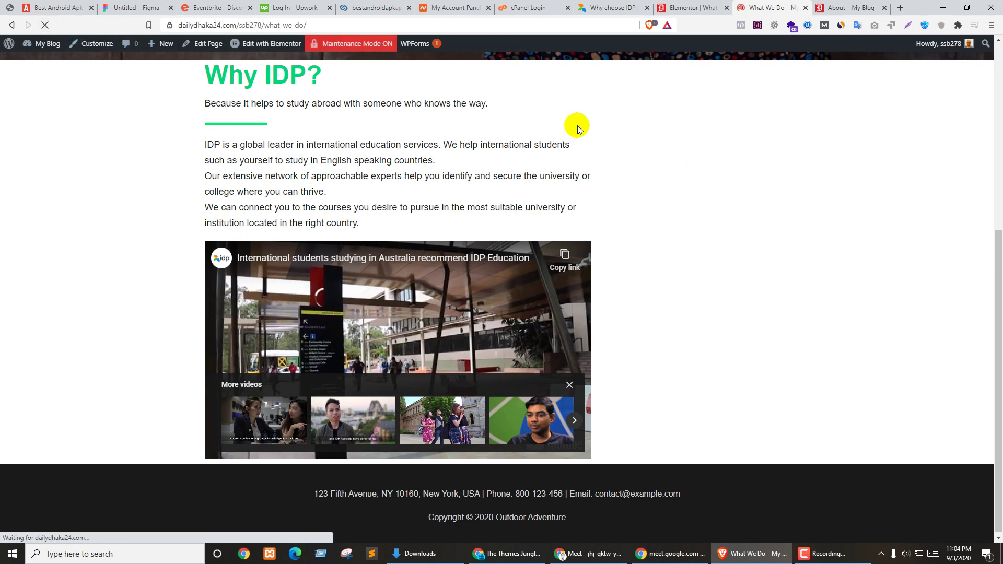
pyautogui.click(396, 329)
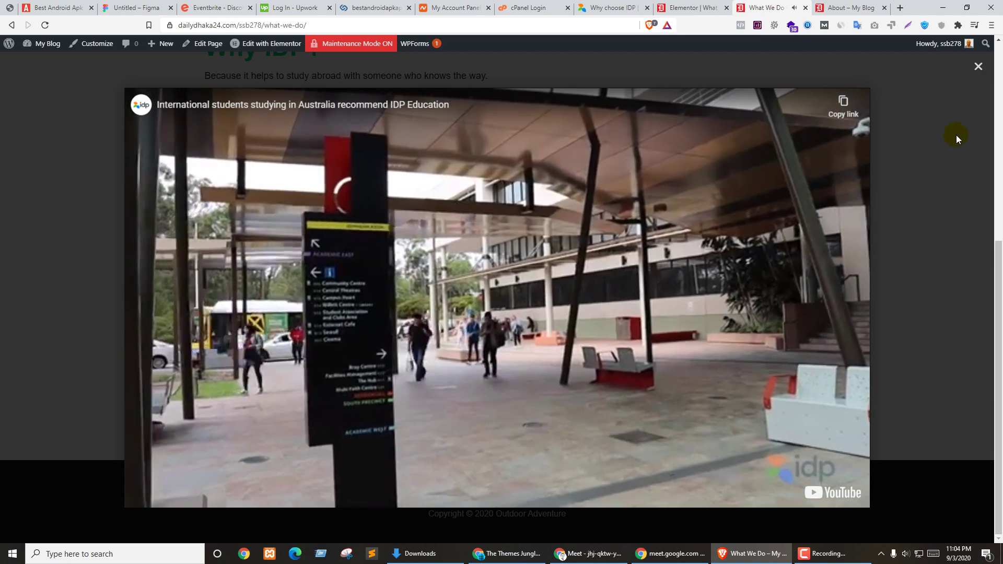
pyautogui.click(978, 66)
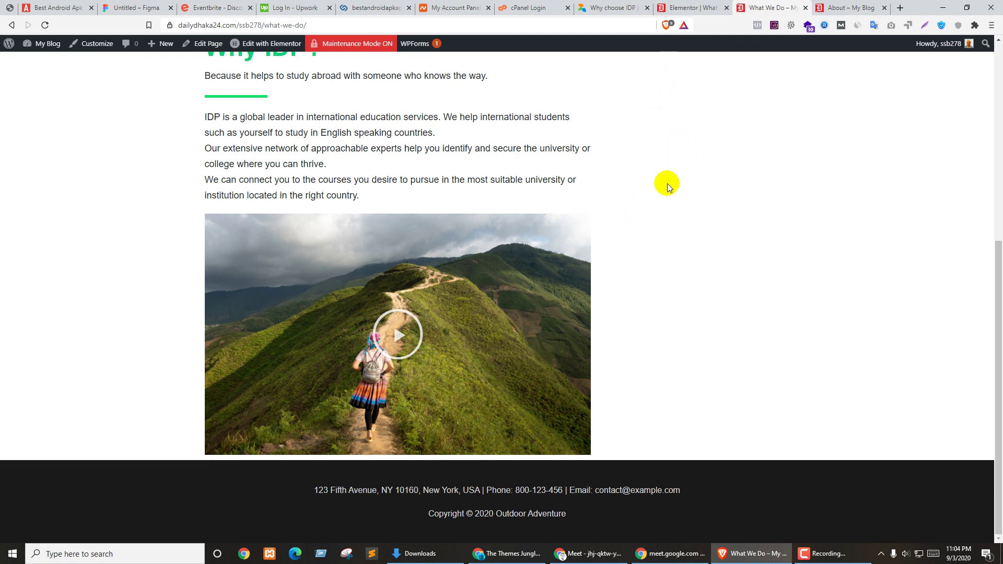
pyautogui.click(685, 3)
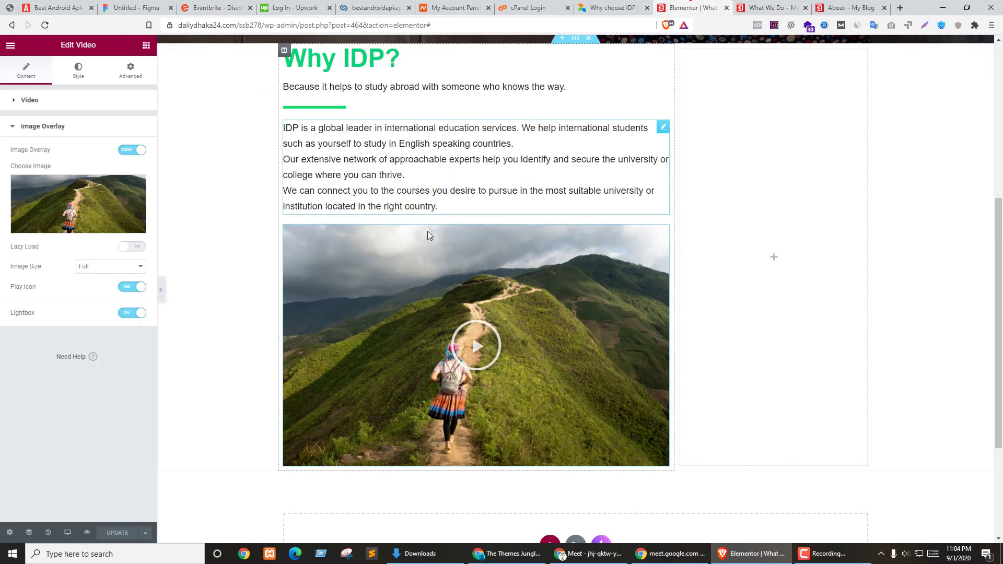
# Step: Look through the overlay's image size choices and go back to the widget list
pyautogui.click(94, 269)
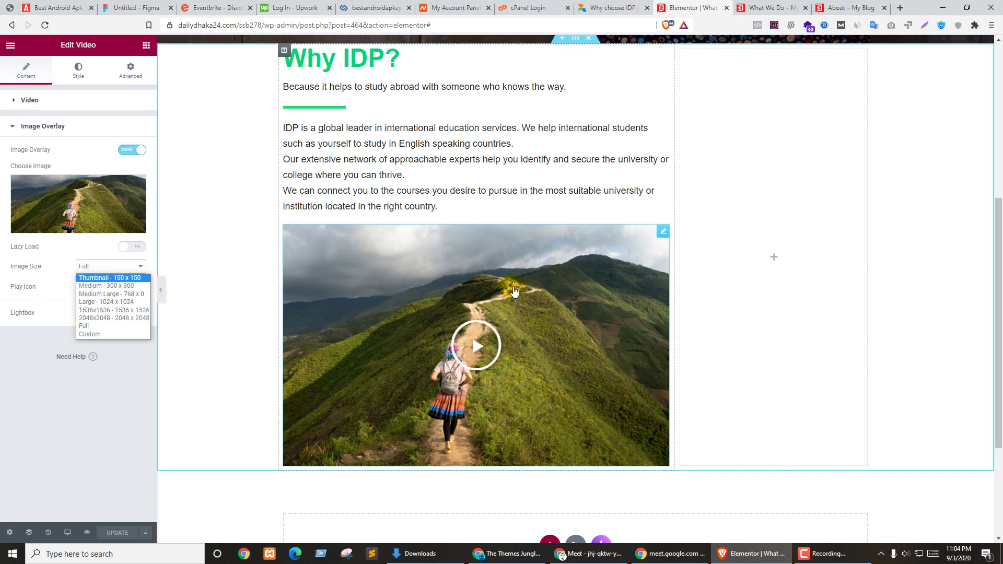
pyautogui.click(2, 402)
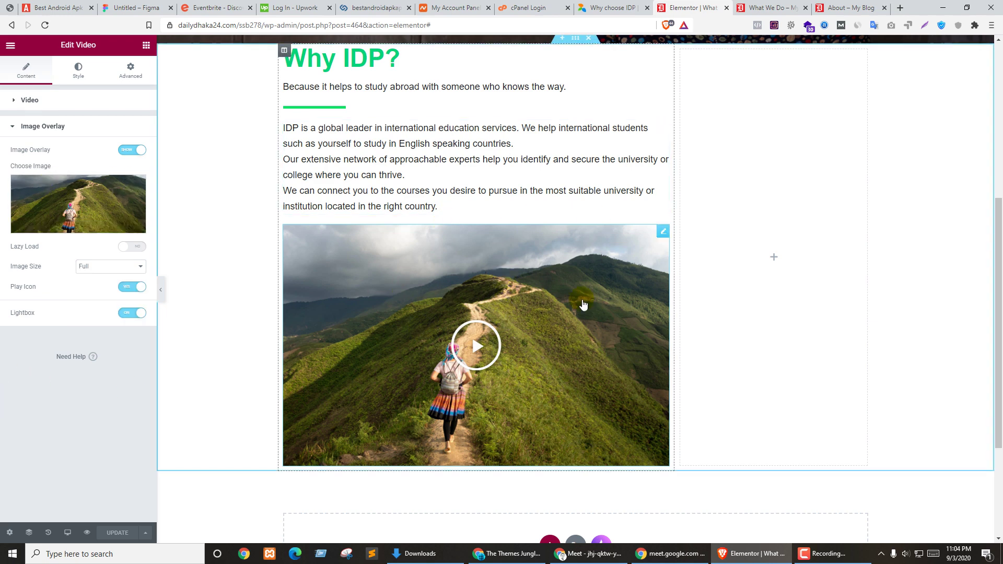
pyautogui.click(146, 45)
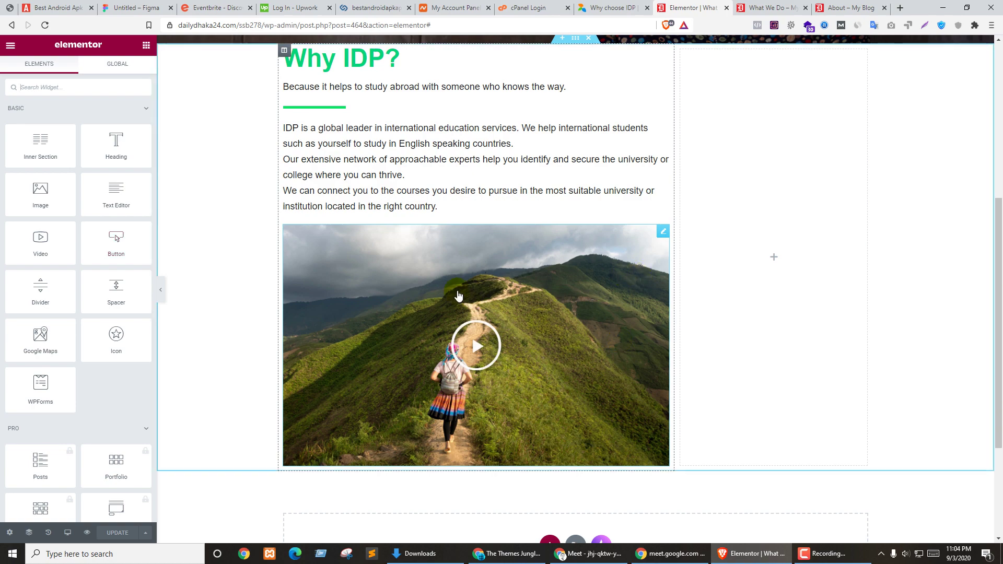
# Step: Copy the "Ready to start your global career?" heading and its three paragraphs from the IDP page and return to the Elementor editor
pyautogui.hotkey('ctrl', 'shift', 'Tab')
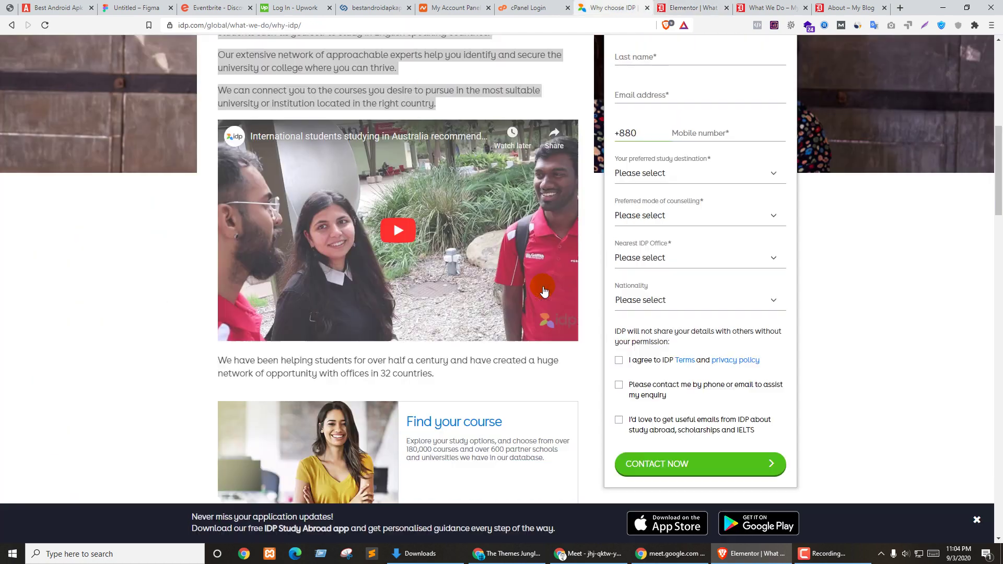
pyautogui.scroll(-3, 320, 205)
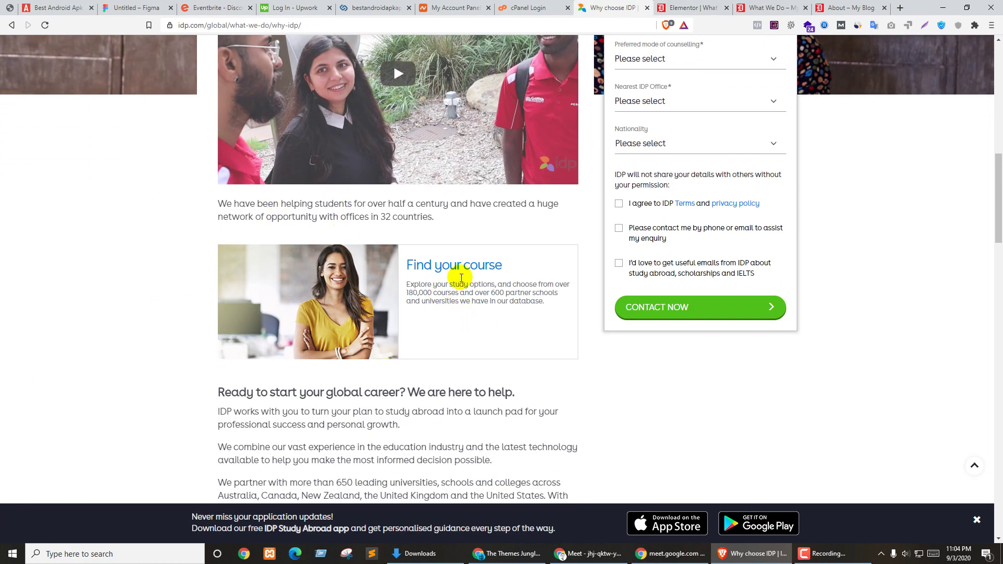
pyautogui.scroll(-3, 287, 289)
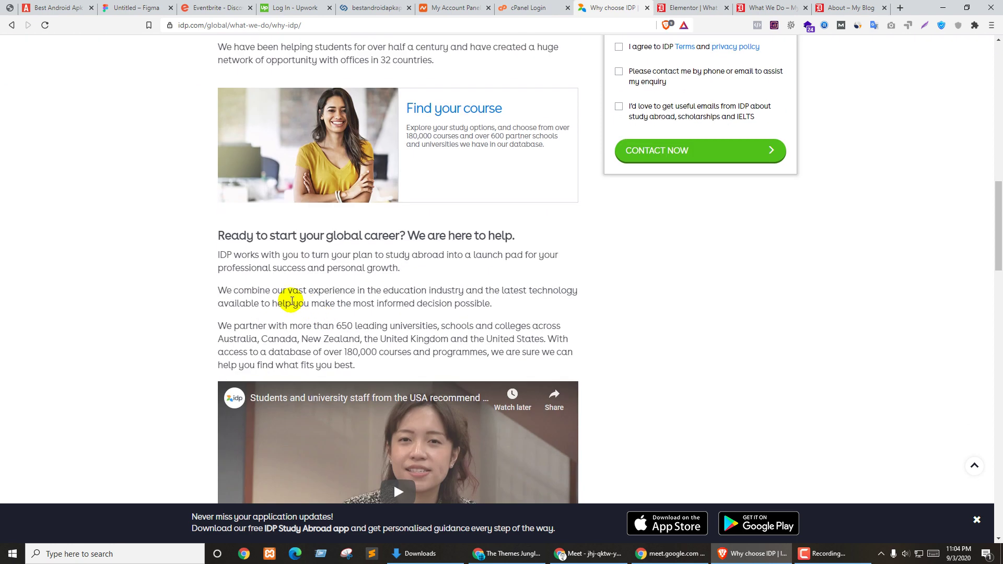
pyautogui.moveTo(222, 231); pyautogui.dragTo(452, 365)
pyautogui.click(297, 254)
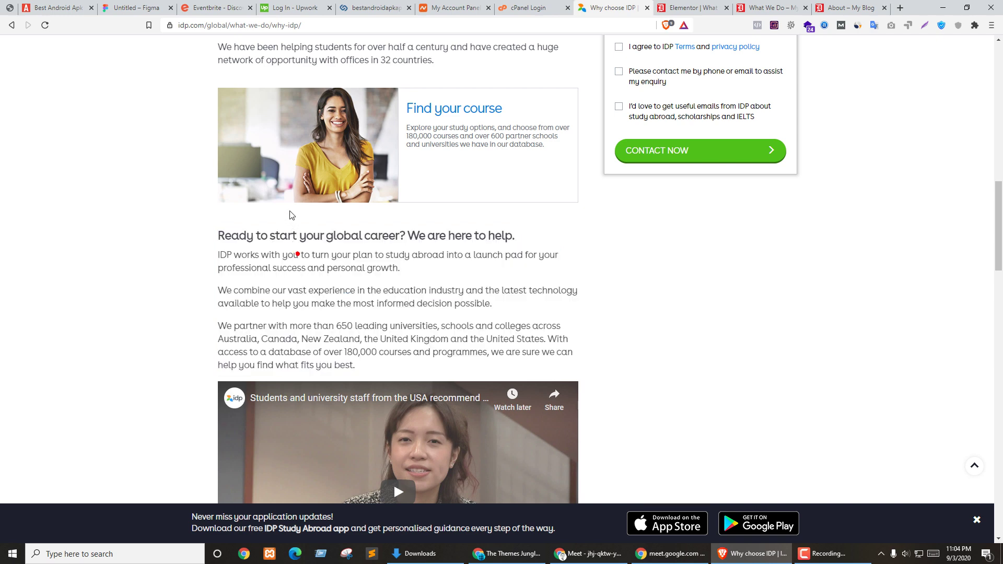
pyautogui.moveTo(220, 234); pyautogui.dragTo(515, 234)
pyautogui.hotkey('ctrl', 'shift', 'Tab')
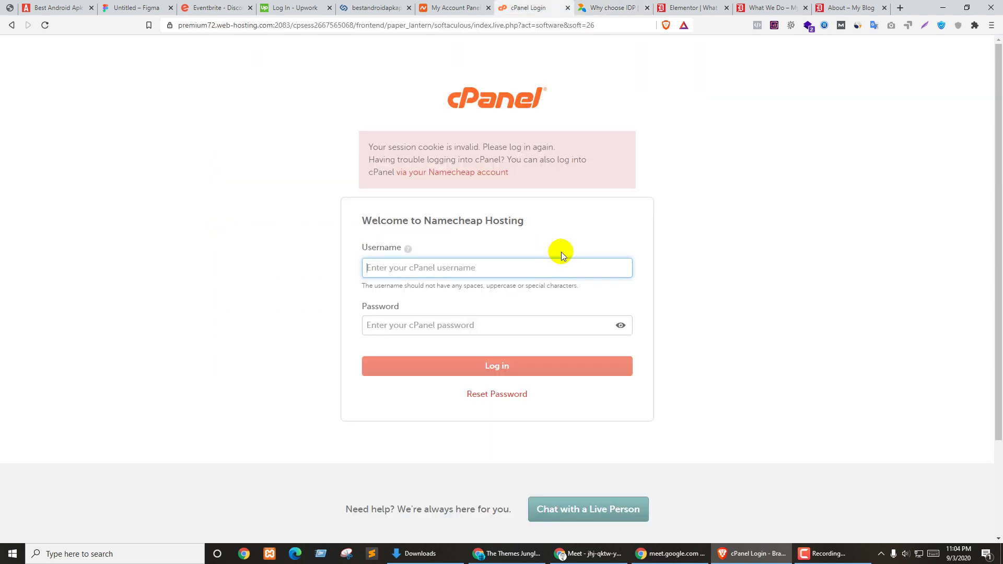
pyautogui.hotkey('ctrl', 'Tab')
pyautogui.hotkey('ctrl', 'Tab')
# Step: Duplicate the three-paragraph text block under the divider and move the copy below the video
pyautogui.scroll(2, 470, 211)
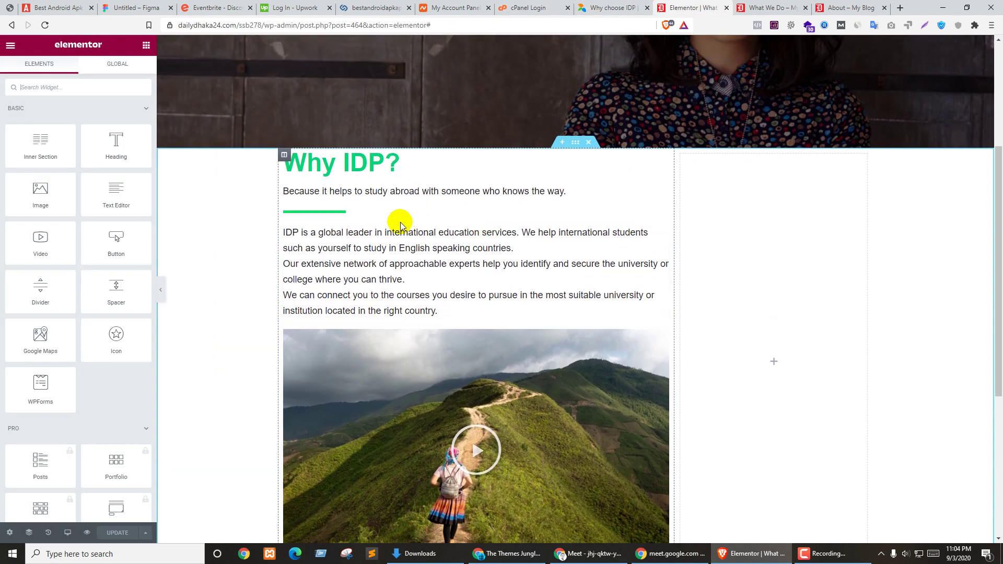
pyautogui.click(391, 260)
pyautogui.rightClick(662, 232)
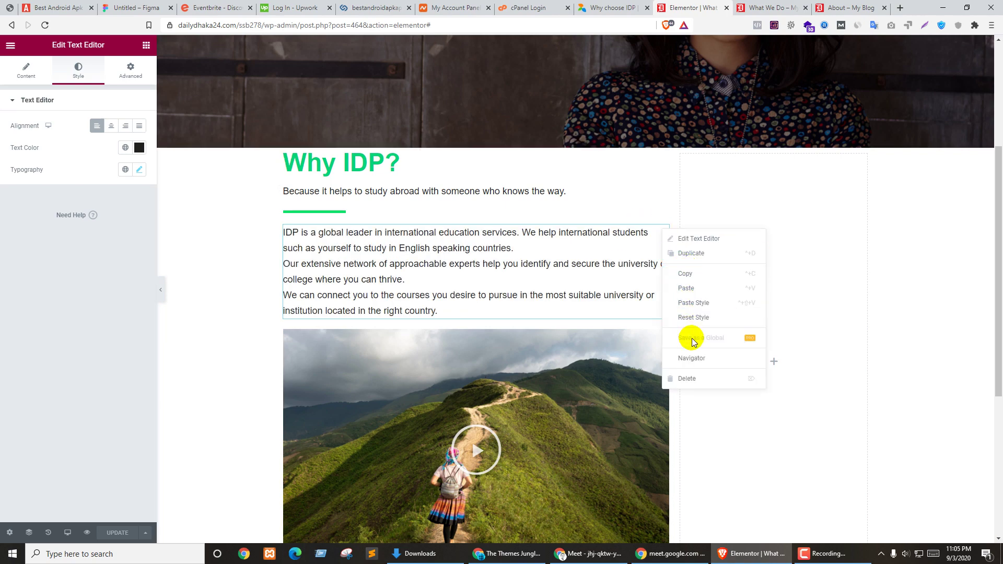
pyautogui.click(691, 240)
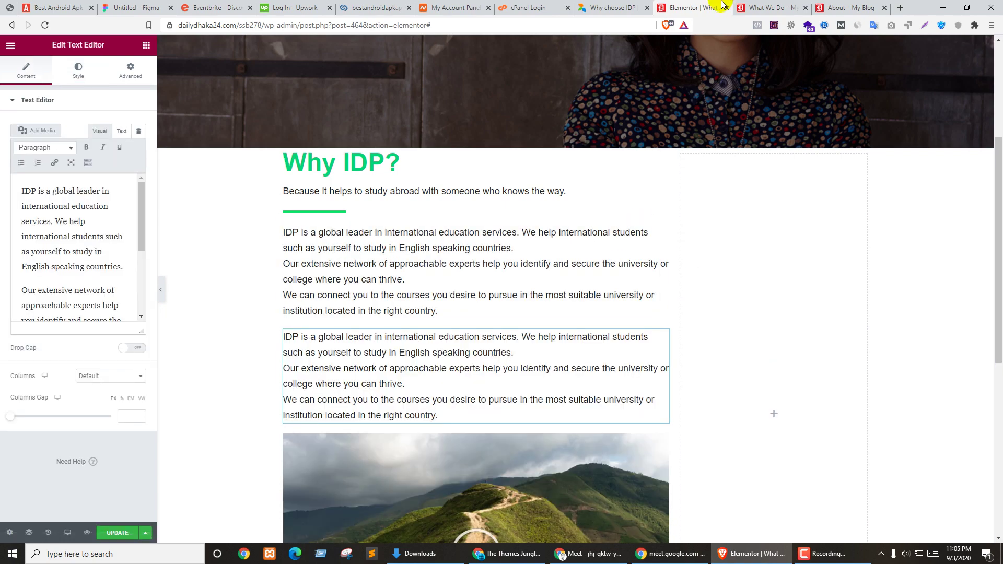
pyautogui.scroll(-3, 738, 123)
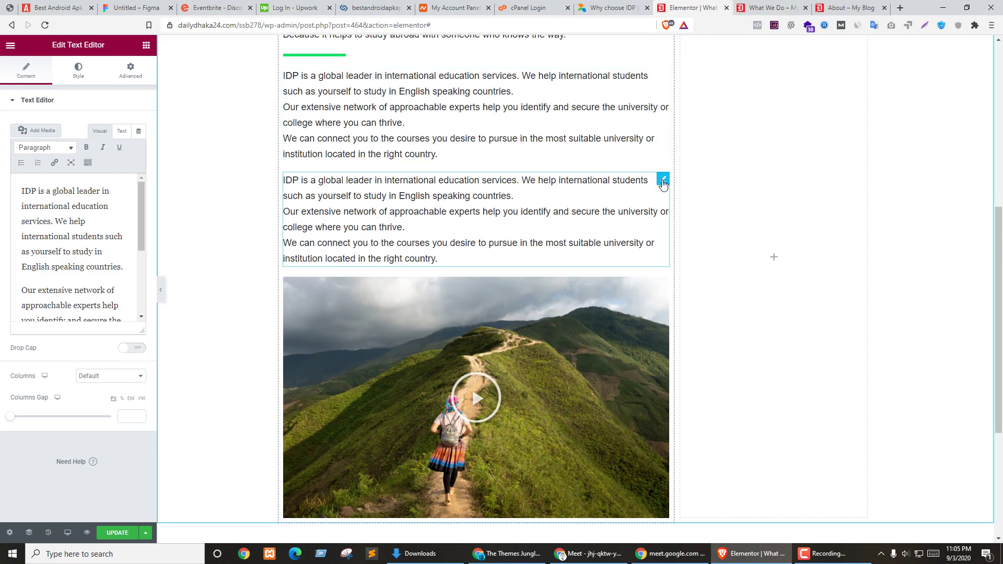
pyautogui.moveTo(662, 183); pyautogui.dragTo(482, 399)
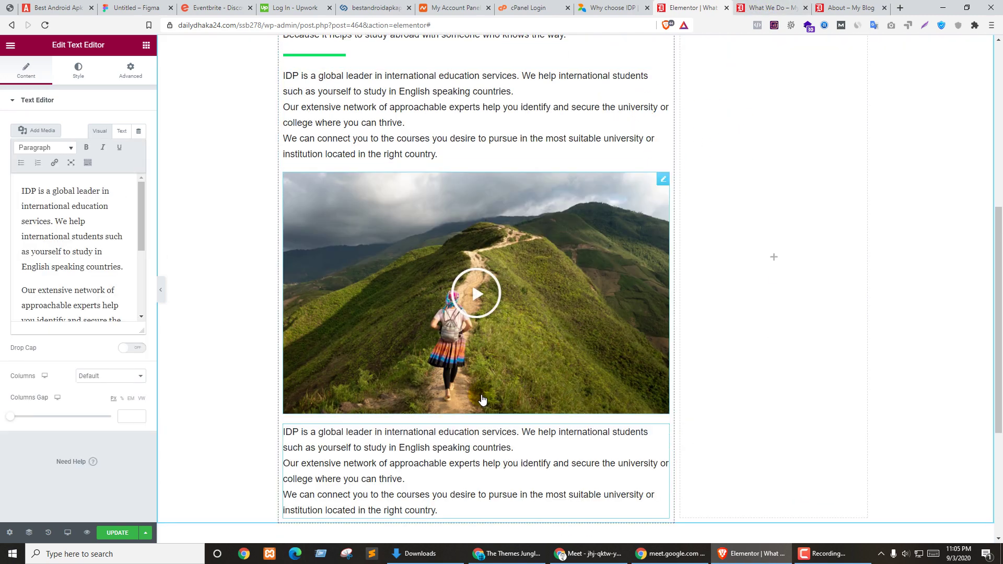
# Step: Replace the text of the block below the video with the copied "Ready to start your global career?" heading and paragraphs
pyautogui.scroll(-2, 482, 399)
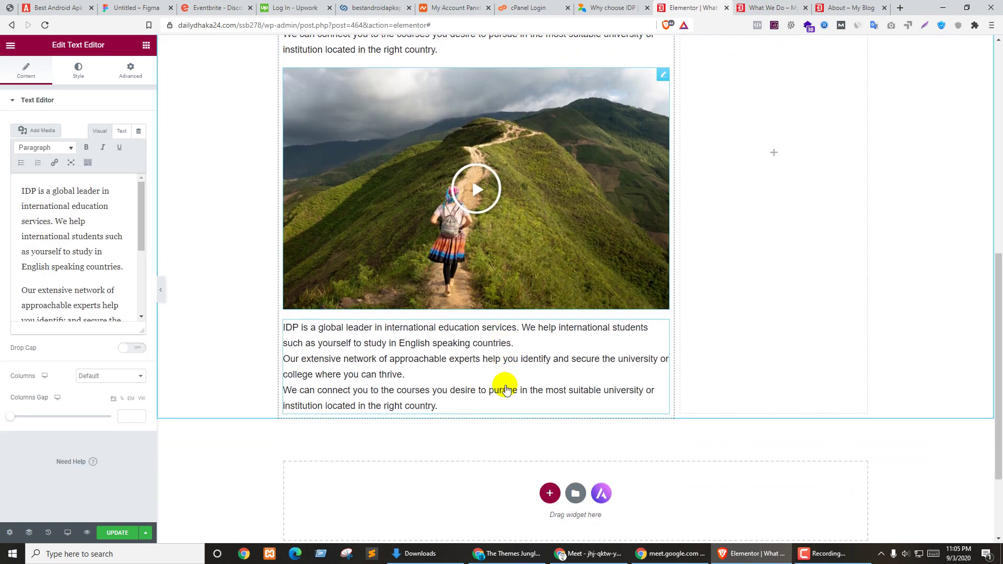
pyautogui.click(82, 250)
pyautogui.hotkey('ctrl', 'a')
pyautogui.hotkey('ctrl', 'v')
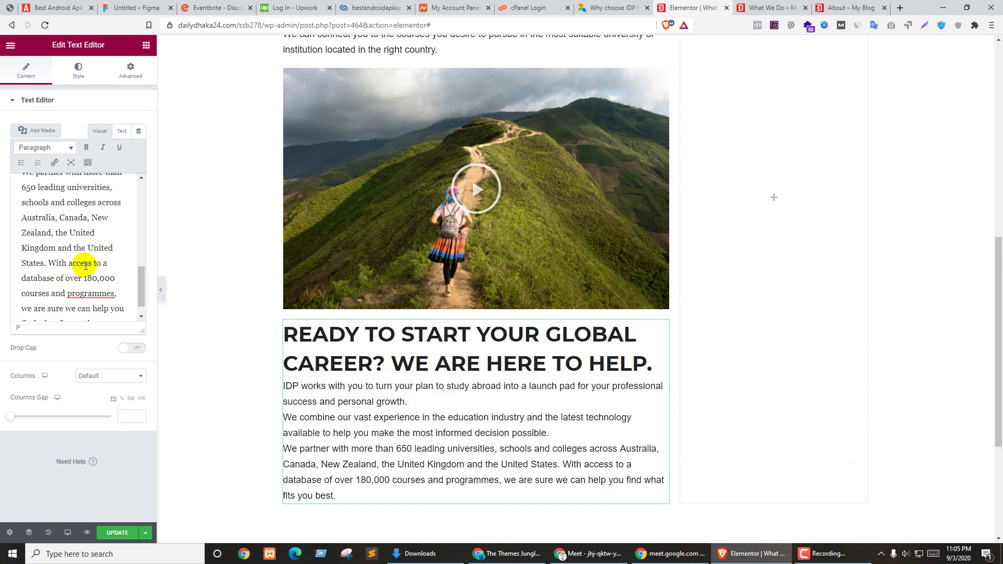
pyautogui.scroll(5, 86, 266)
pyautogui.scroll(5, 63, 179)
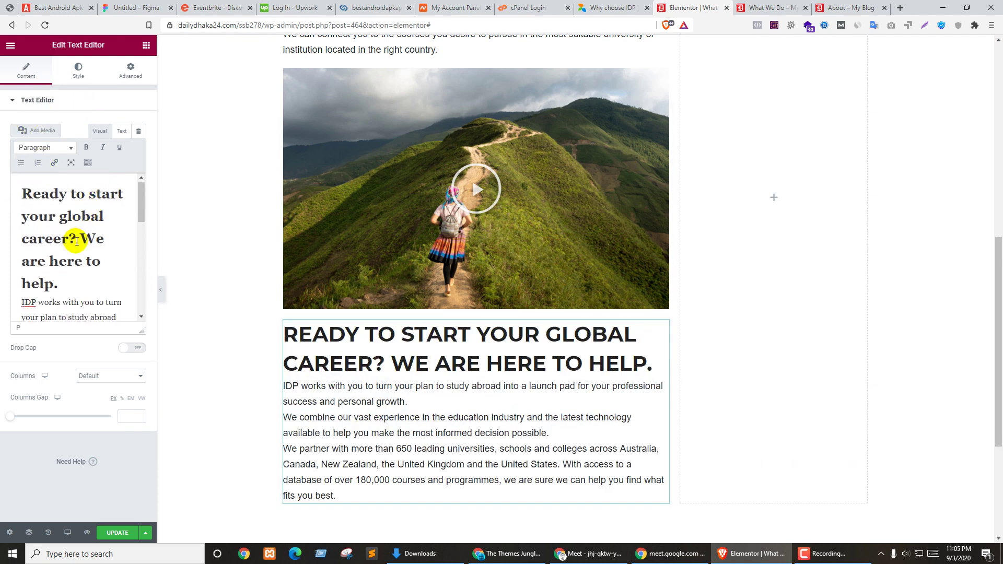
# Step: Compare the paragraph formats of the pasted heading and the body text beneath it in the text editor
pyautogui.moveTo(58, 284); pyautogui.dragTo(40, 160)
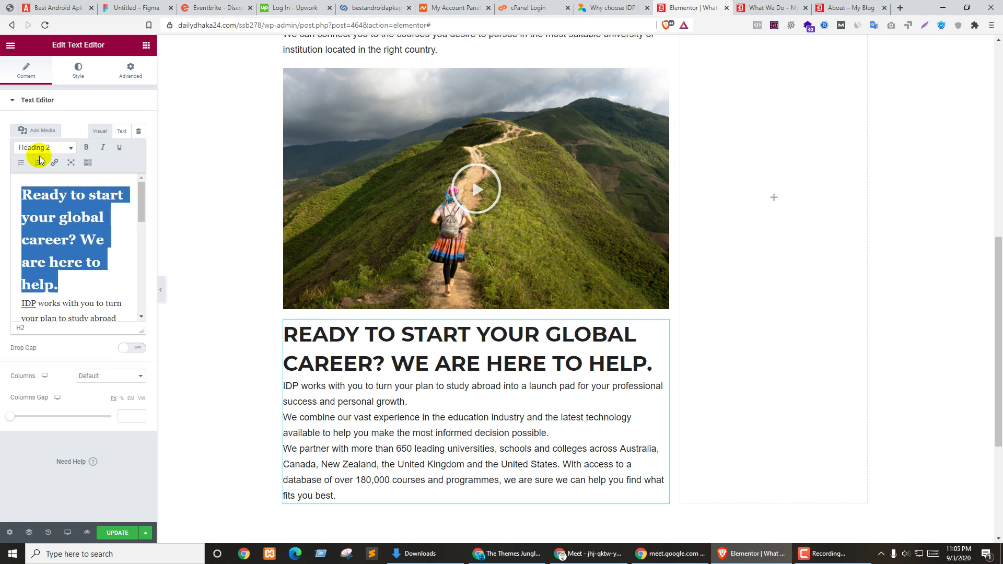
pyautogui.scroll(-2, 49, 215)
pyautogui.moveTo(24, 201); pyautogui.dragTo(98, 309)
pyautogui.scroll(2, 125, 256)
pyautogui.scroll(3, 16, 259)
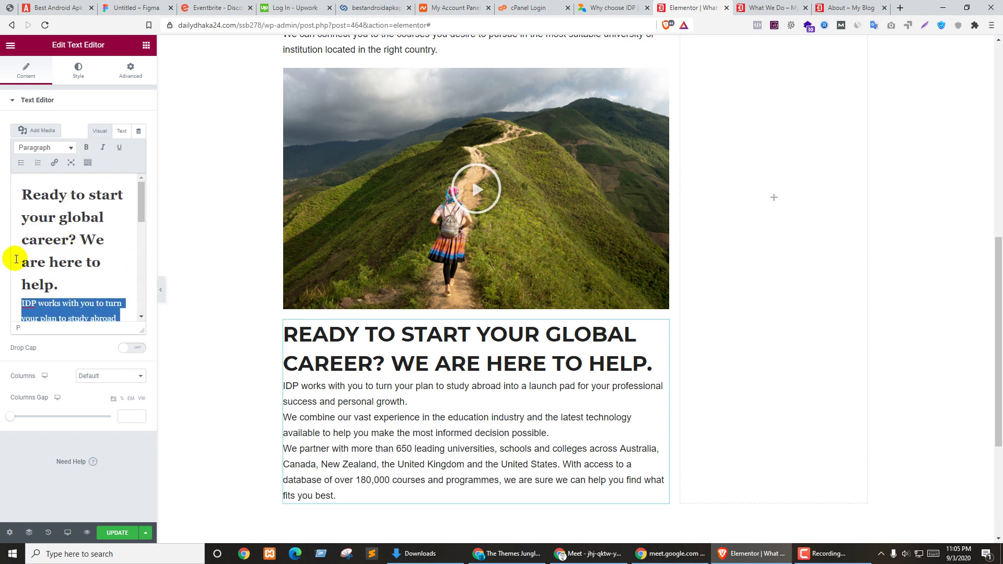
pyautogui.click(69, 240)
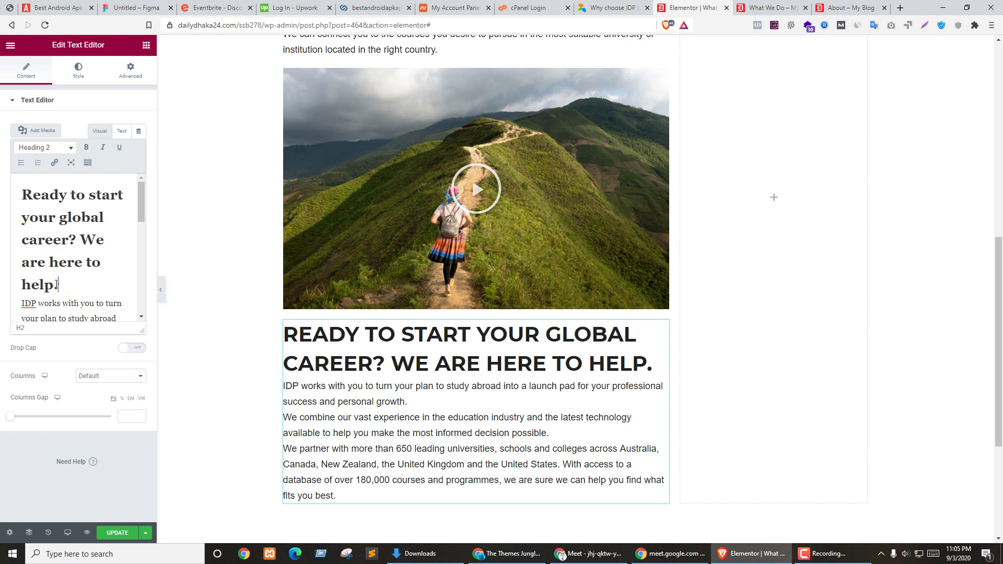
pyautogui.moveTo(57, 284); pyautogui.dragTo(27, 196)
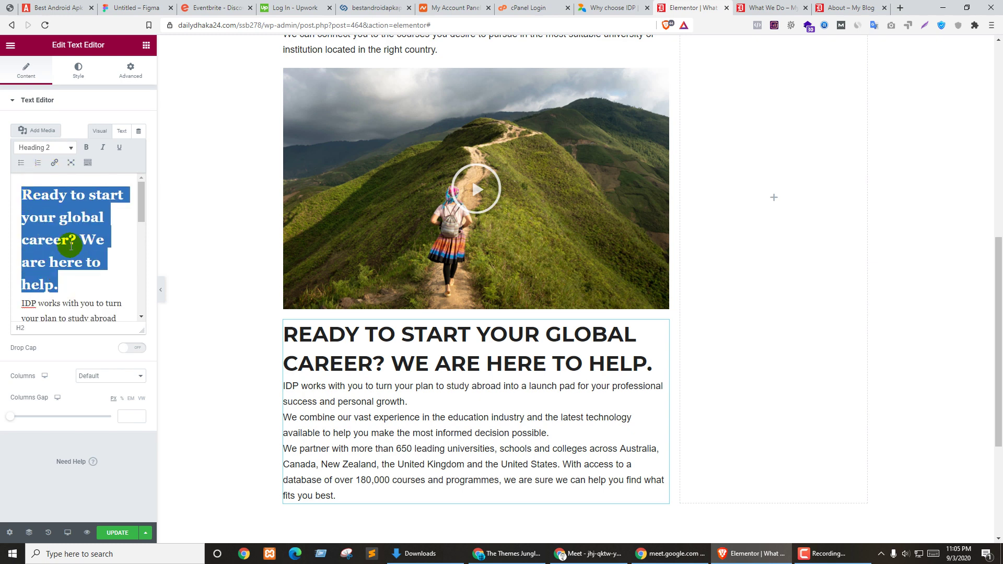
pyautogui.scroll(-2, 74, 246)
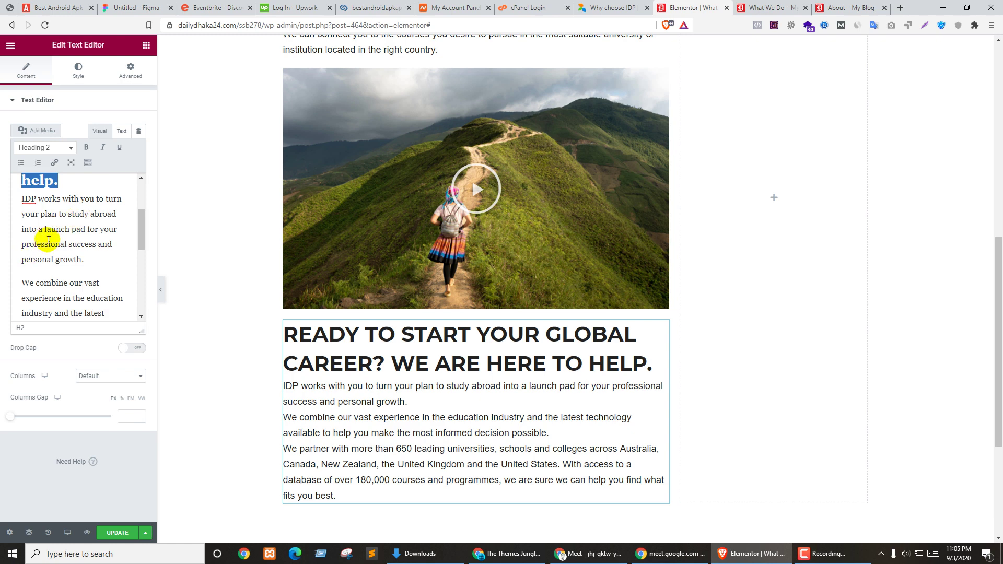
pyautogui.scroll(2, 59, 254)
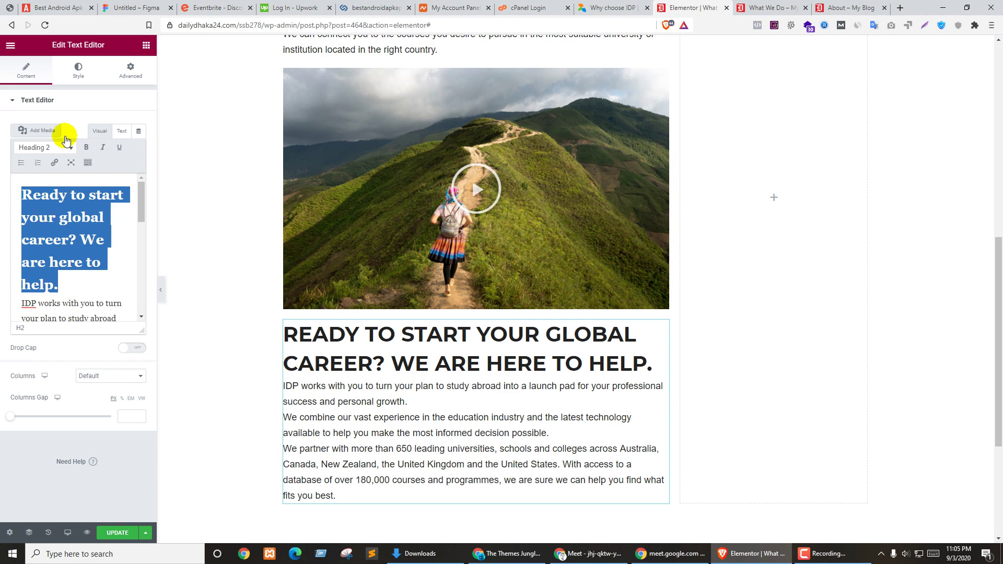
# Step: Check the text block's typography settings and return to its content
pyautogui.click(79, 71)
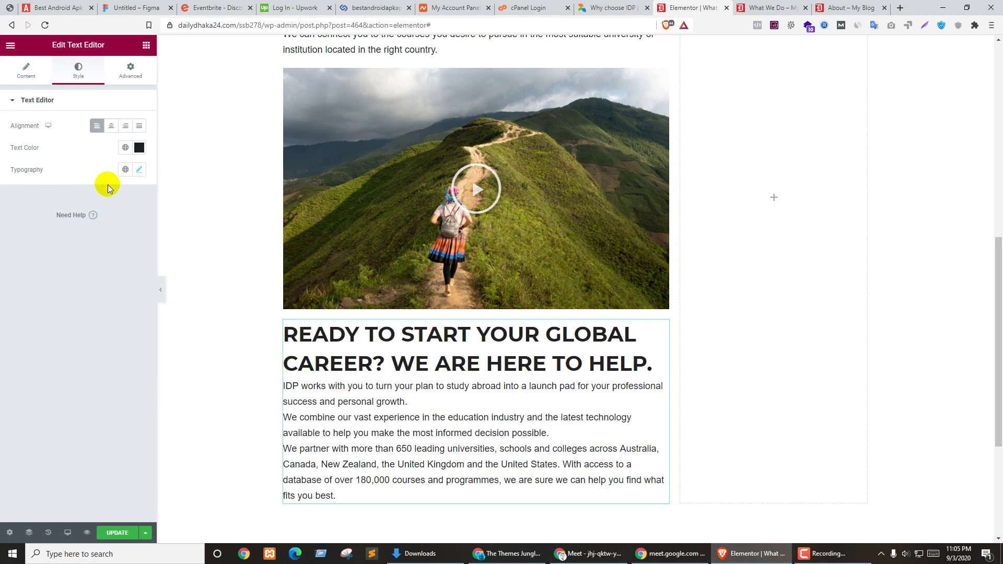
pyautogui.click(140, 169)
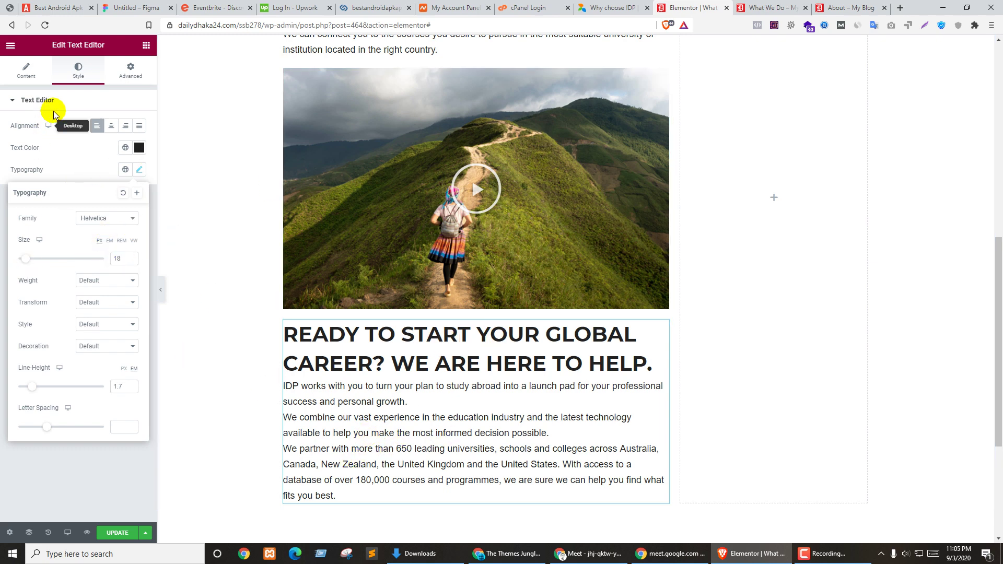
pyautogui.click(26, 71)
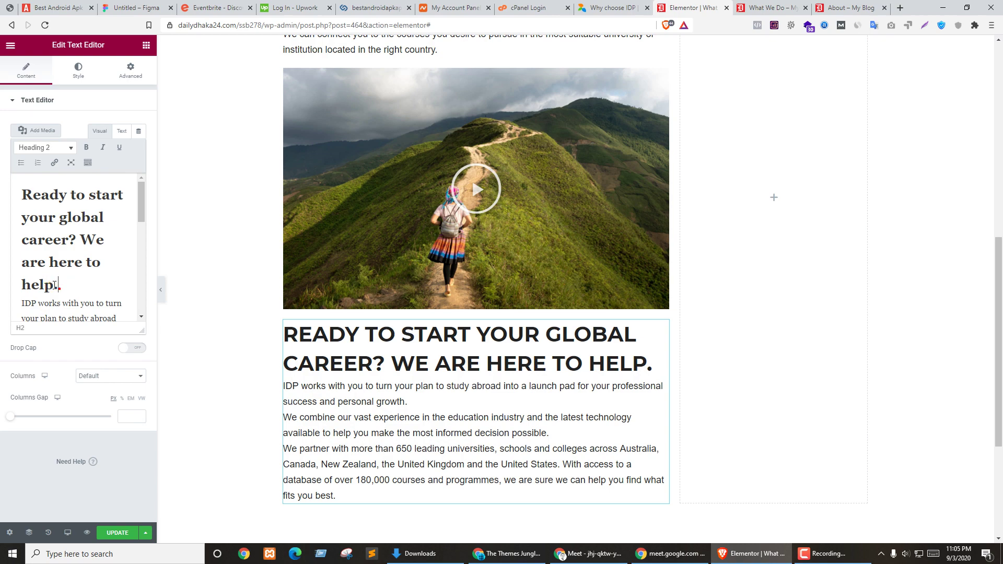
# Step: Format the "Ready to start your global career? We are here to help." line as Heading 4
pyautogui.moveTo(55, 285); pyautogui.dragTo(1, 188)
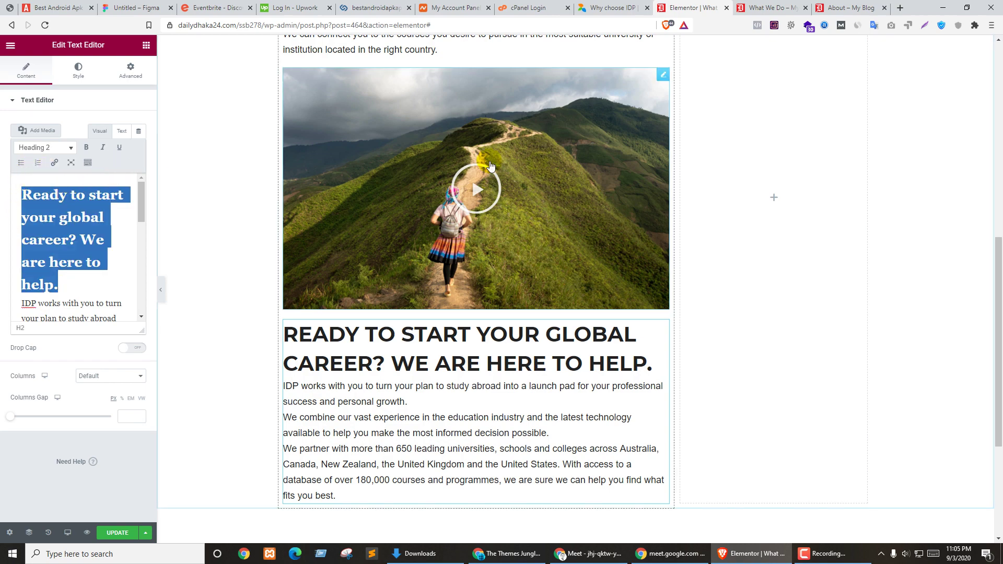
pyautogui.scroll(4, 327, 151)
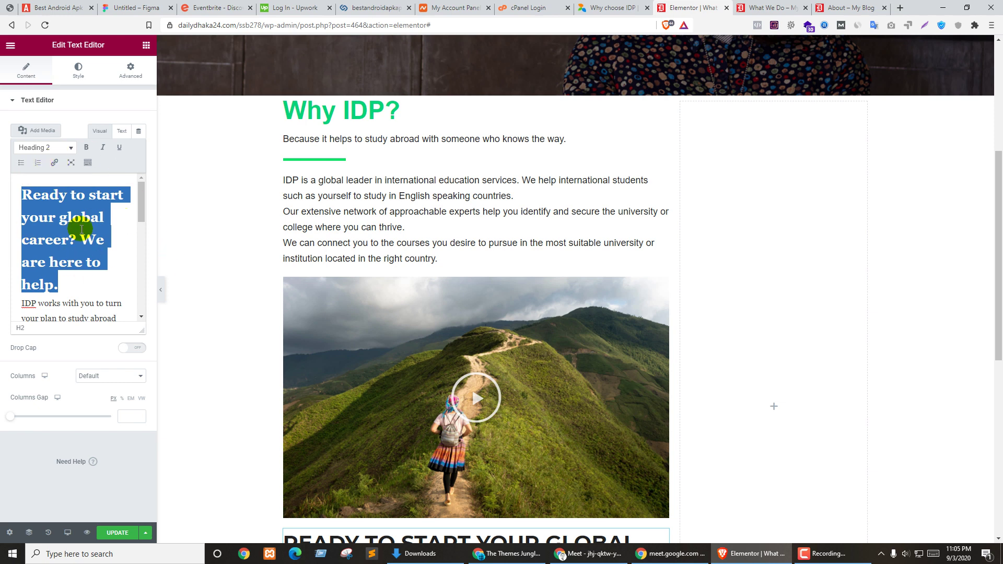
pyautogui.click(57, 147)
pyautogui.click(52, 242)
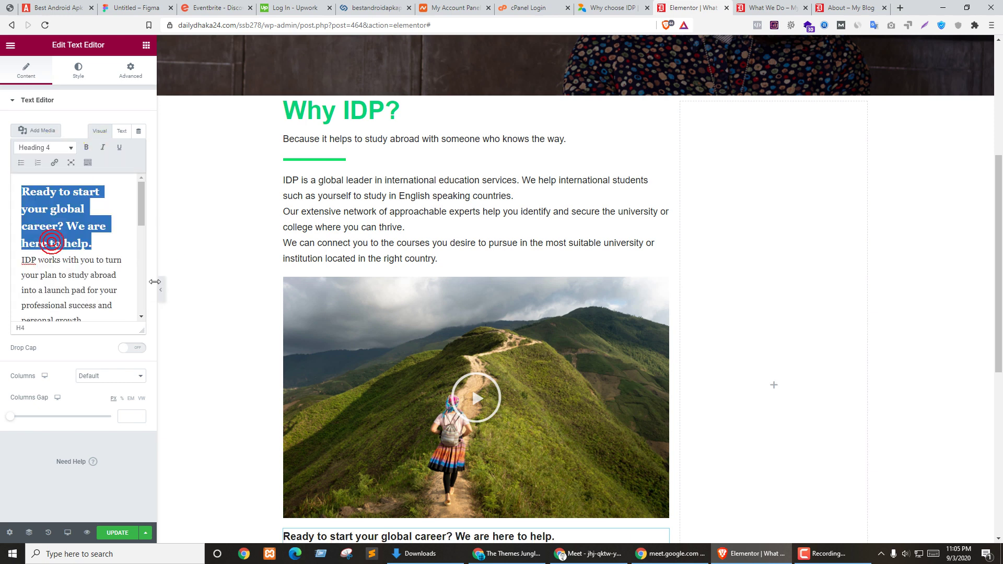
pyautogui.scroll(-4, 540, 316)
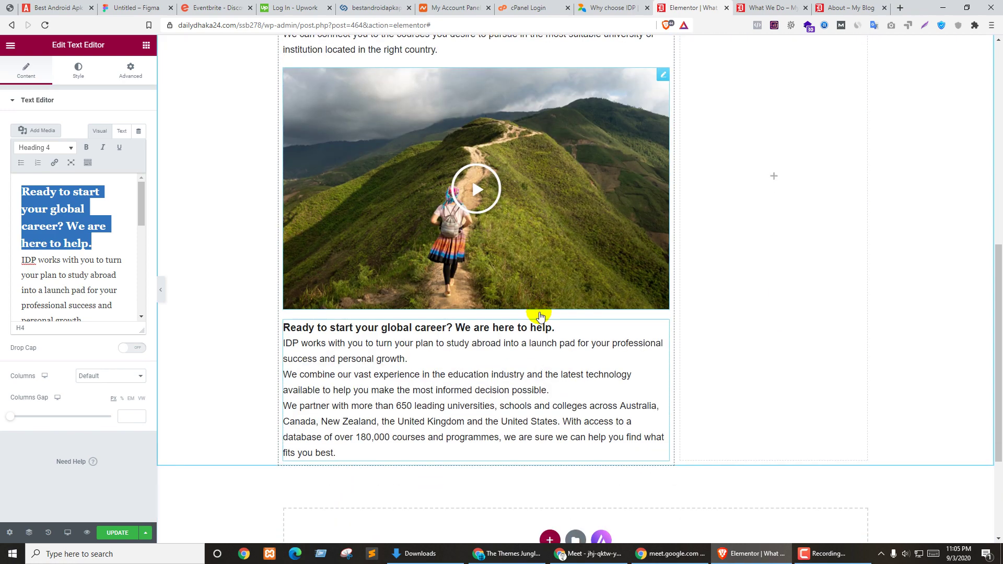
# Step: Save the page and deselect the text block below the video
pyautogui.click(112, 537)
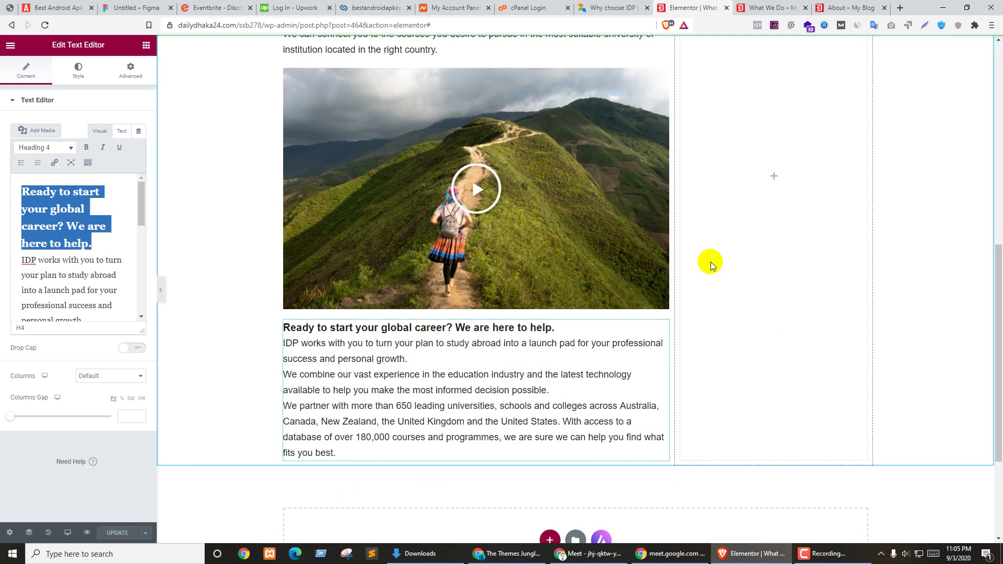
pyautogui.click(738, 256)
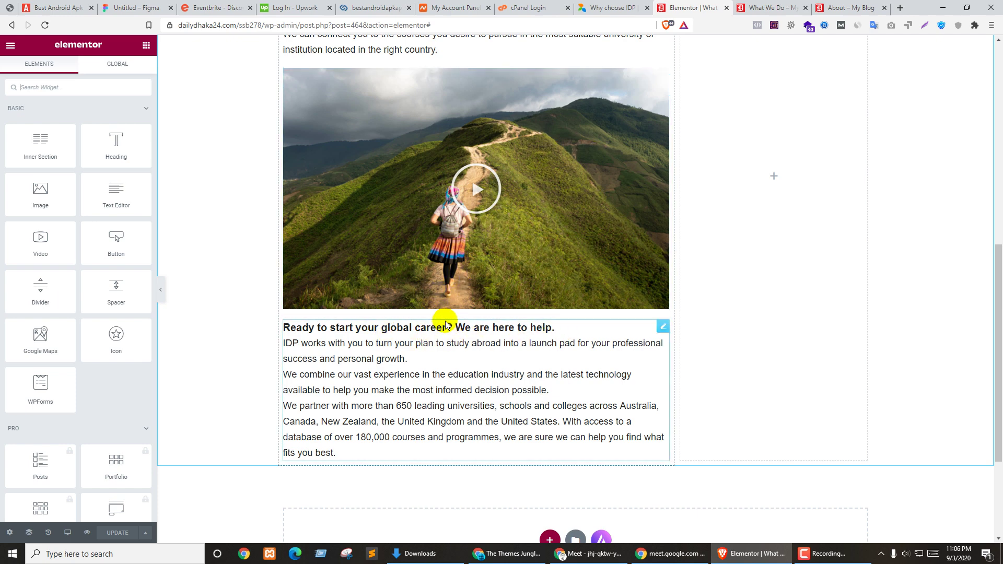
pyautogui.scroll(1, 381, 250)
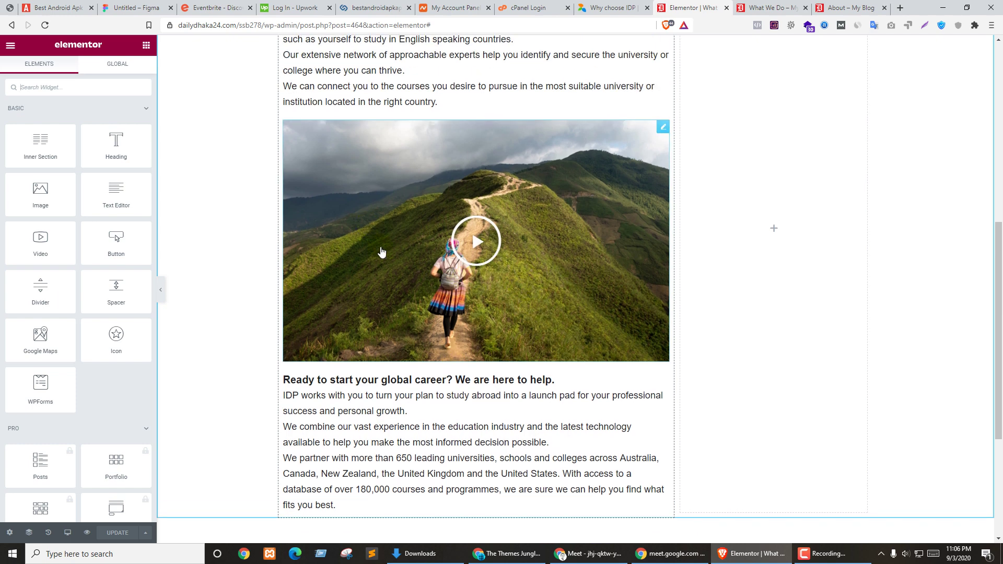
# Step: Open media insertion from URL for the career text block and copy the "Students and university staff from the USA recommend" video URL from the IDP page
pyautogui.click(326, 380)
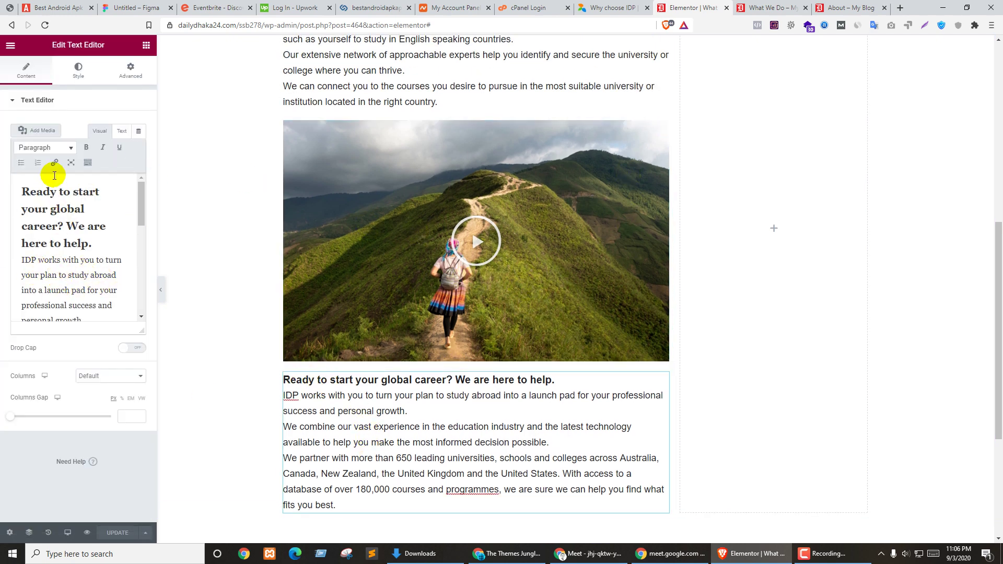
pyautogui.click(38, 133)
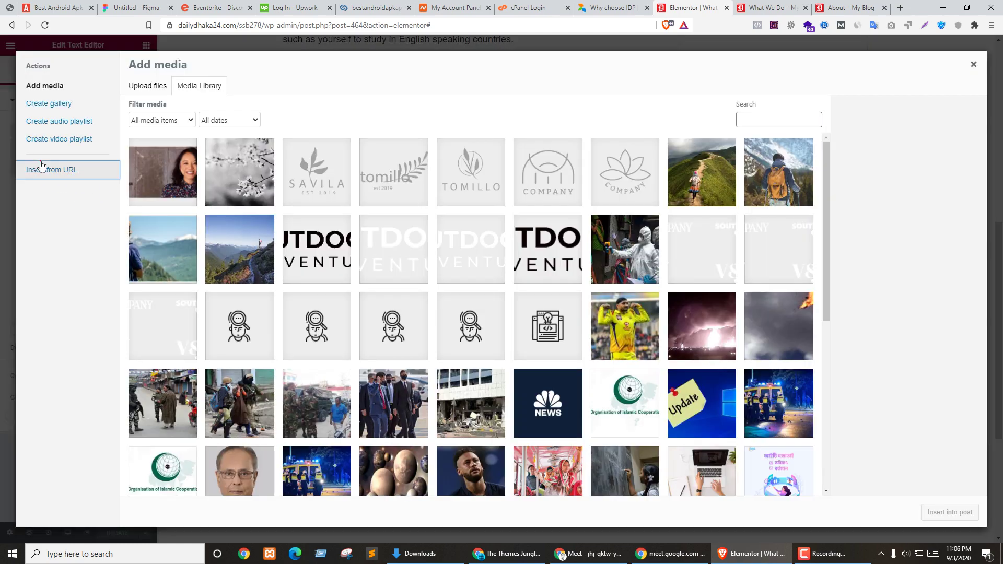
pyautogui.click(40, 168)
pyautogui.click(631, 6)
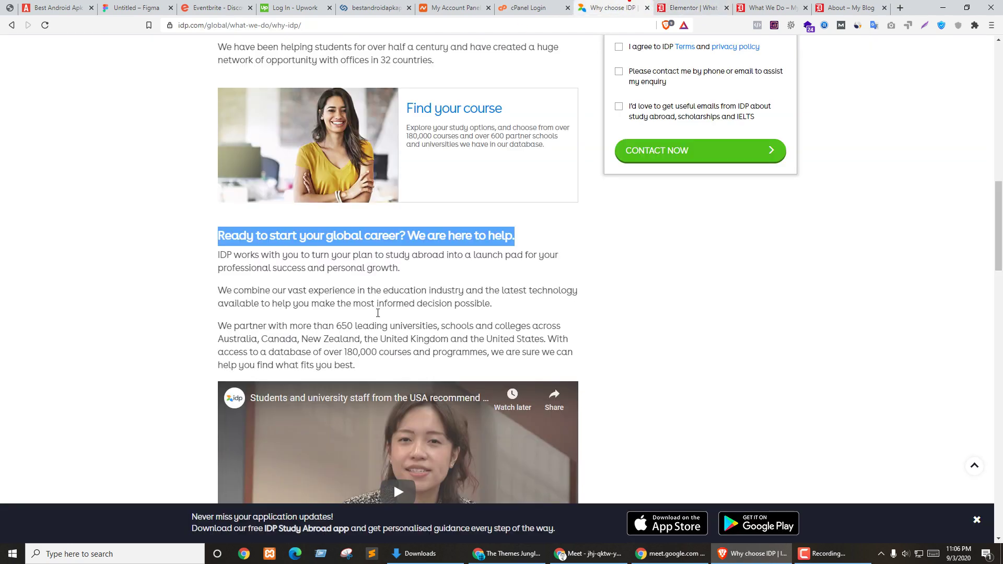
pyautogui.scroll(-4, 393, 402)
pyautogui.rightClick(283, 272)
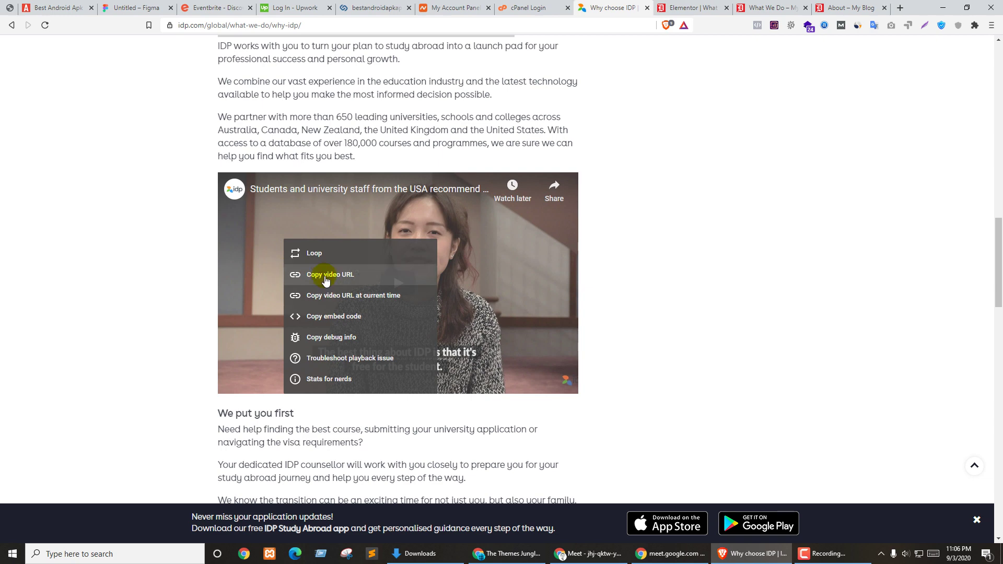
pyautogui.click(313, 275)
# Step: Insert the copied youtu.be video link into the "Ready to start your global career?" text block as media
pyautogui.click(681, 6)
pyautogui.click(182, 103)
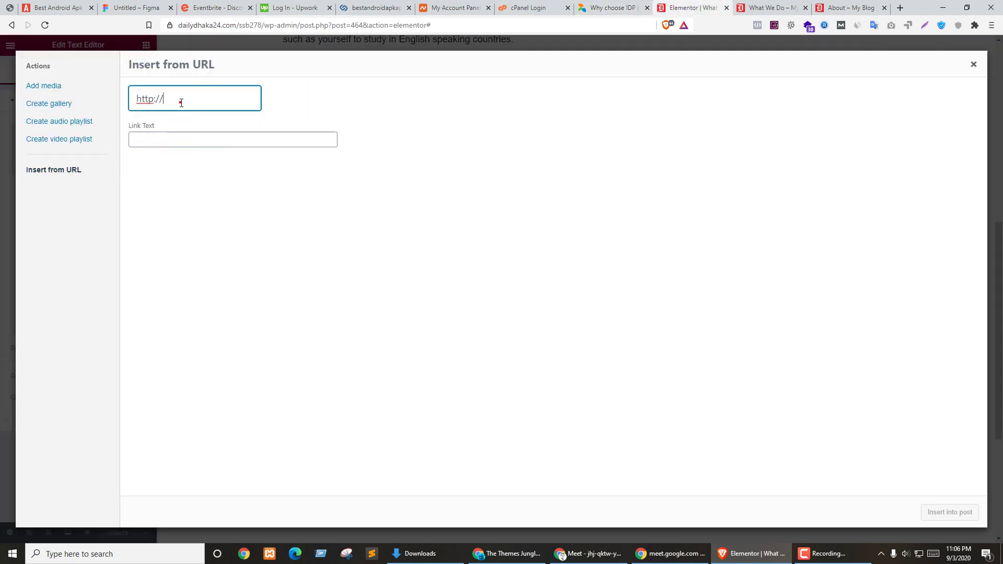
pyautogui.hotkey('ctrl', 'v')
pyautogui.click(447, 239)
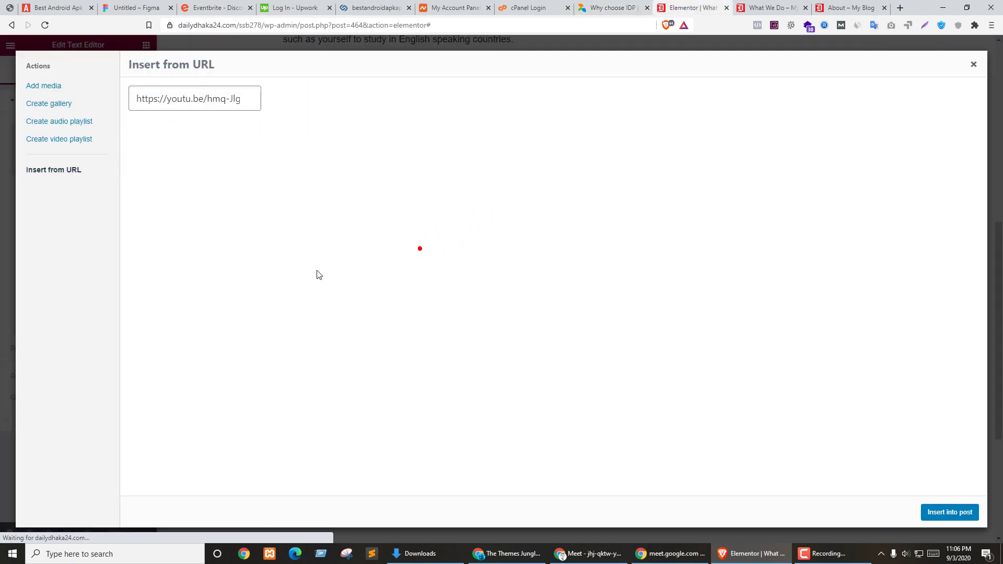
pyautogui.click(949, 512)
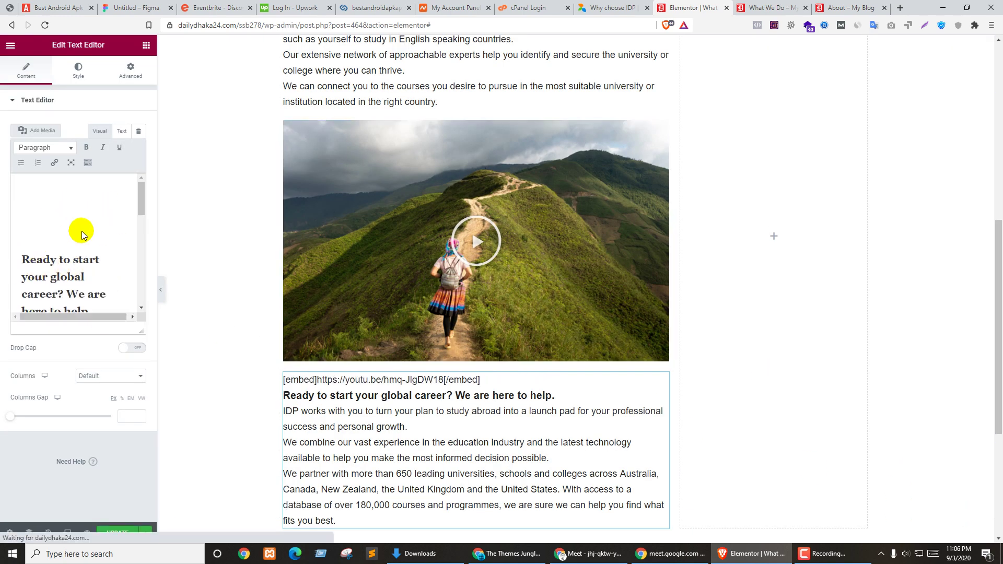
# Step: Save the page and check on the reloaded live What We Do page how the embedded video displays
pyautogui.scroll(-2, 368, 251)
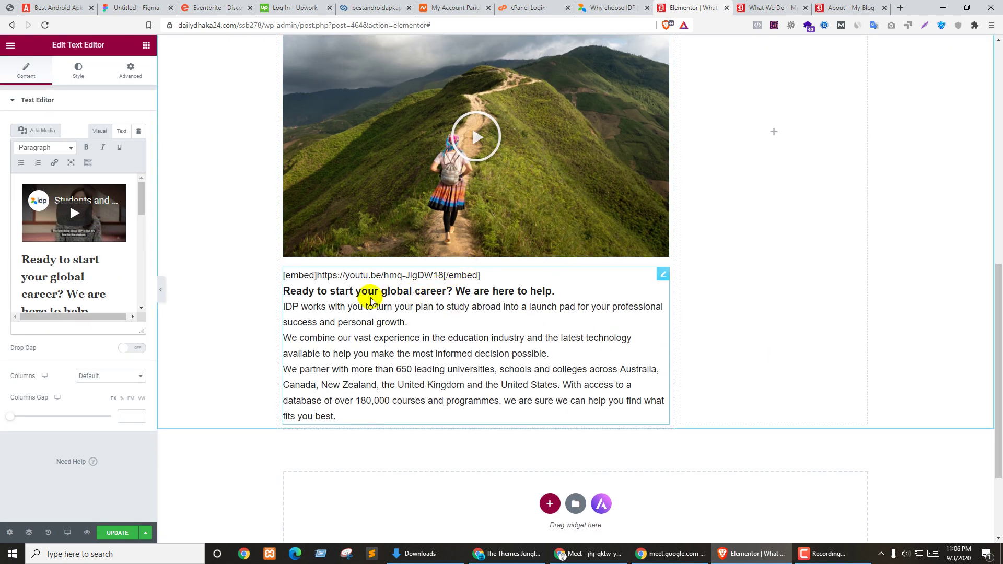
pyautogui.click(113, 533)
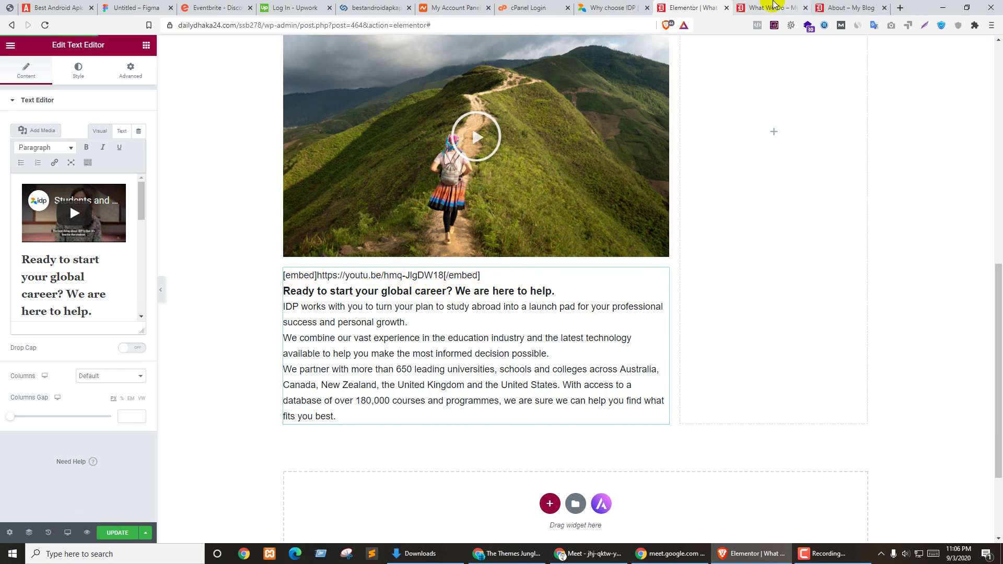
pyautogui.hotkey('ctrl', 'Tab')
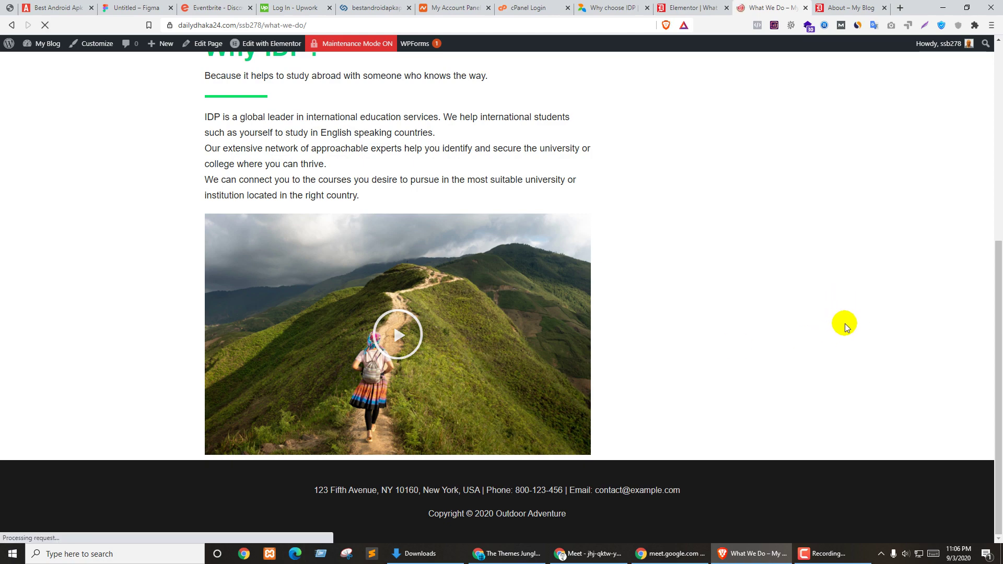
pyautogui.scroll(-3, 850, 323)
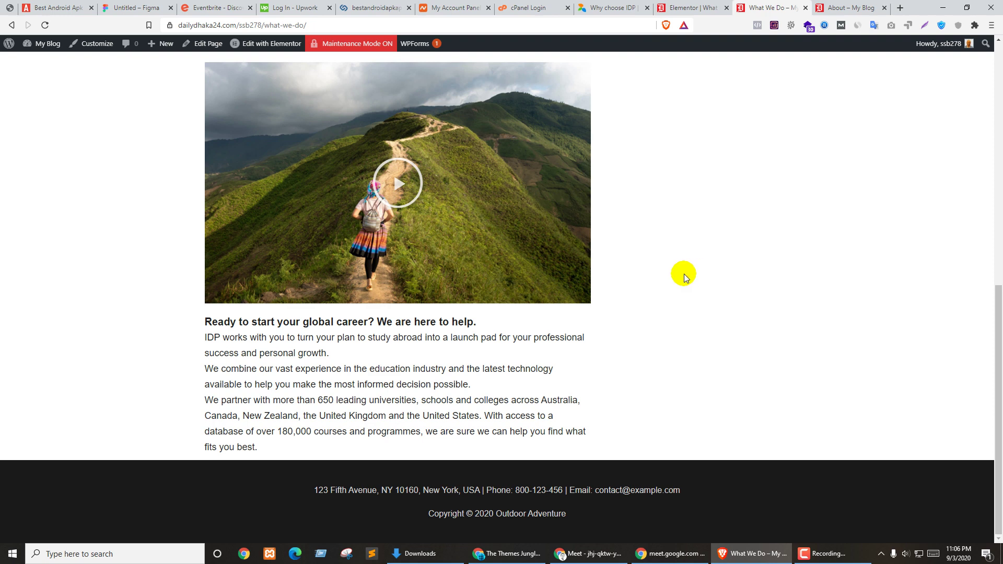
pyautogui.press('F5')
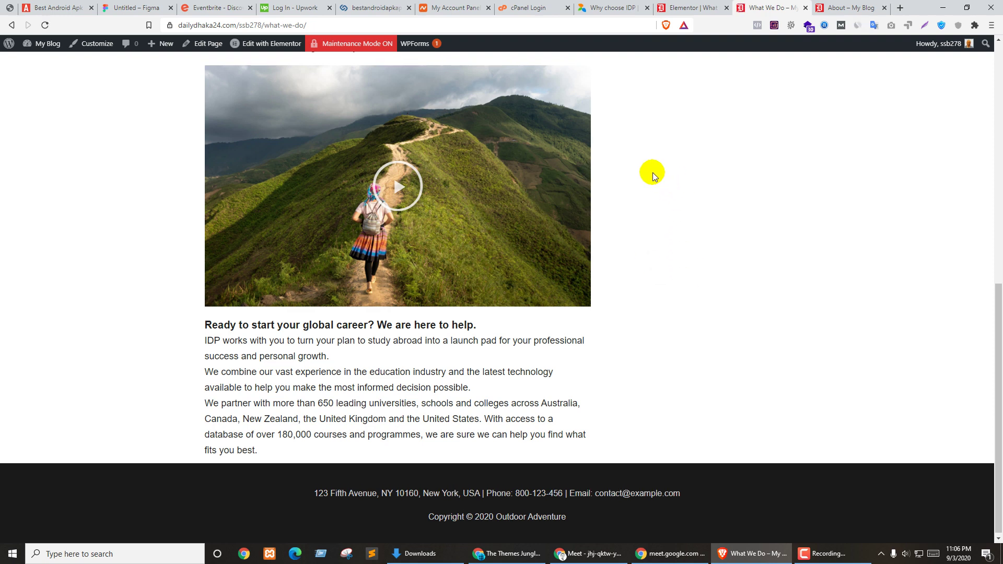
# Step: Recheck the live What We Do page for the embedded video and compare it with the IDP reference page
pyautogui.click(681, 4)
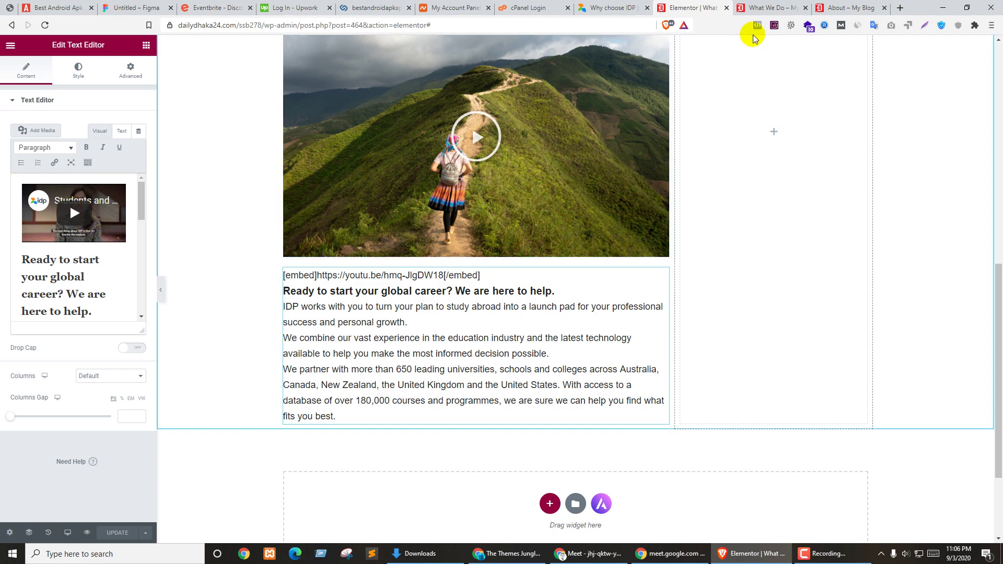
pyautogui.click(761, 6)
pyautogui.scroll(6, 522, 193)
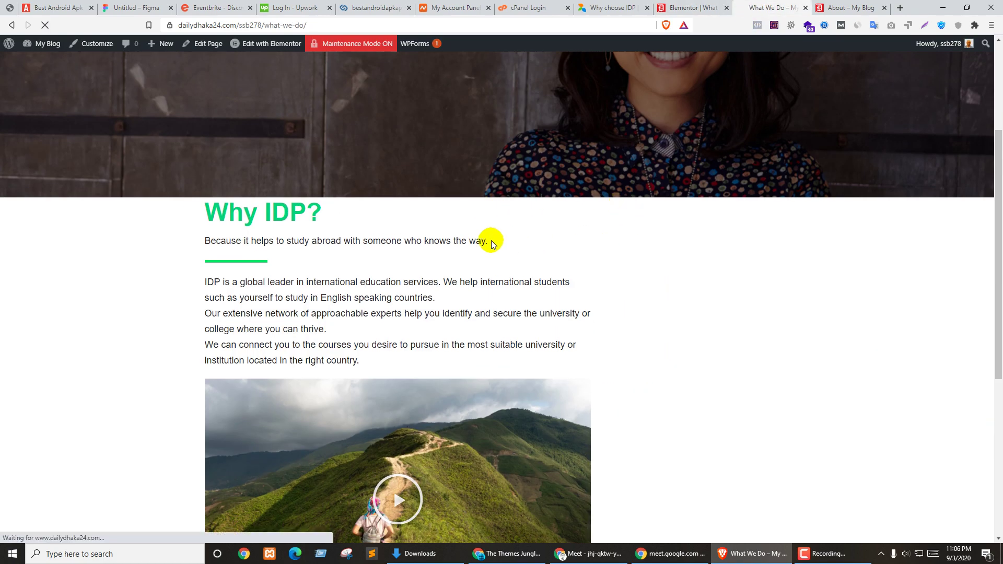
pyautogui.scroll(-4, 527, 188)
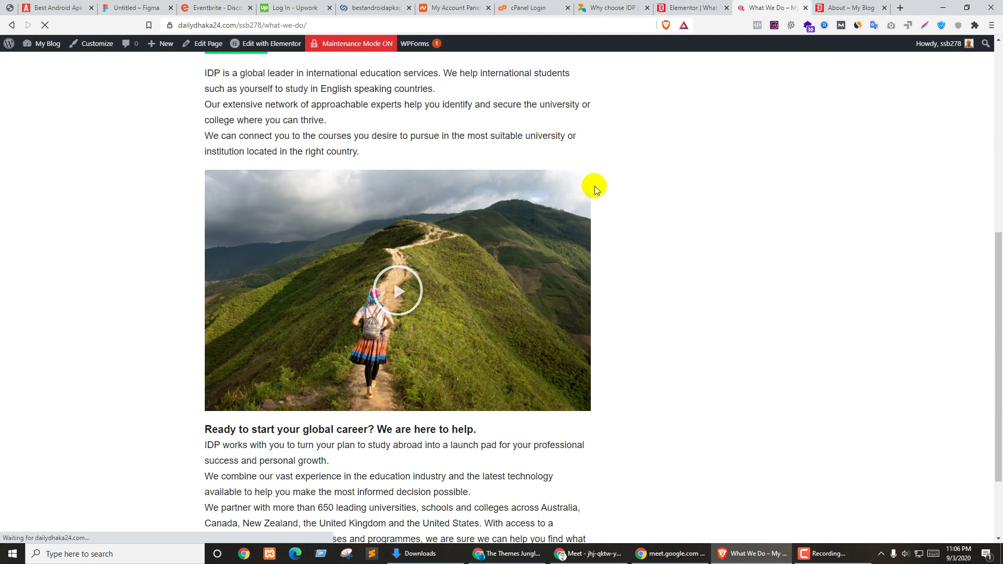
pyautogui.scroll(-2, 596, 186)
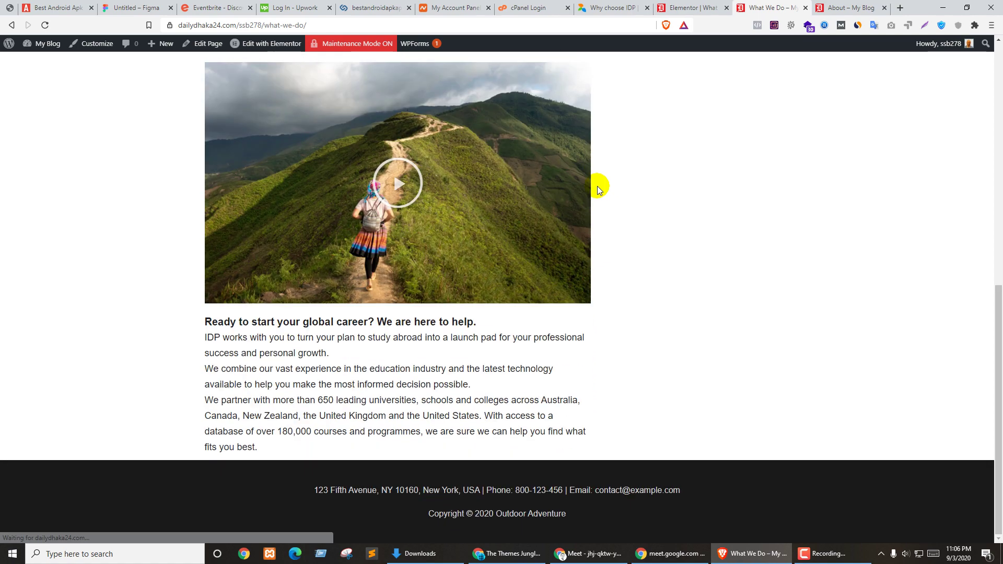
pyautogui.click(716, 5)
pyautogui.click(604, 5)
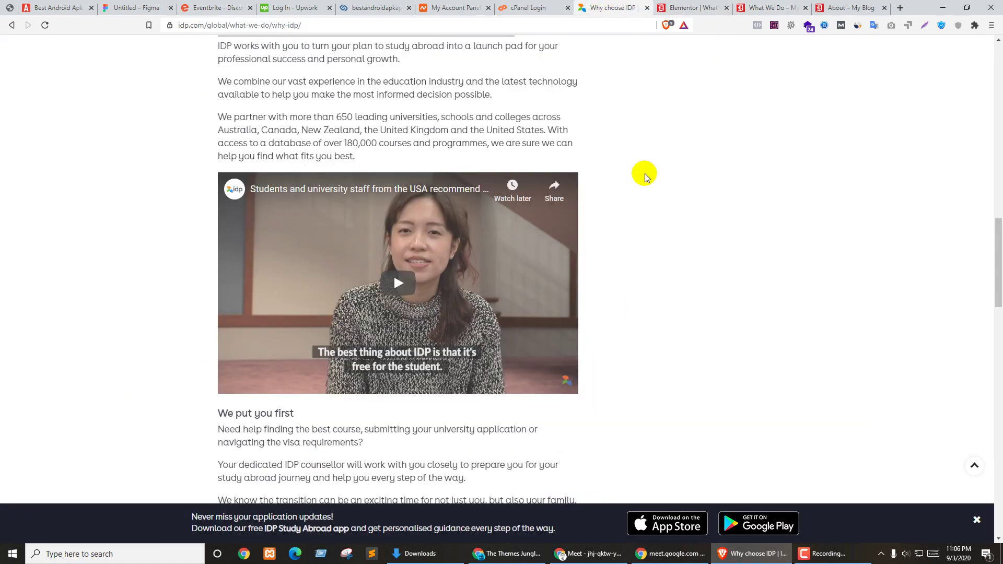
# Step: Delete the embedded video from the "Ready to start your global career?" text block and save the page
pyautogui.click(720, 4)
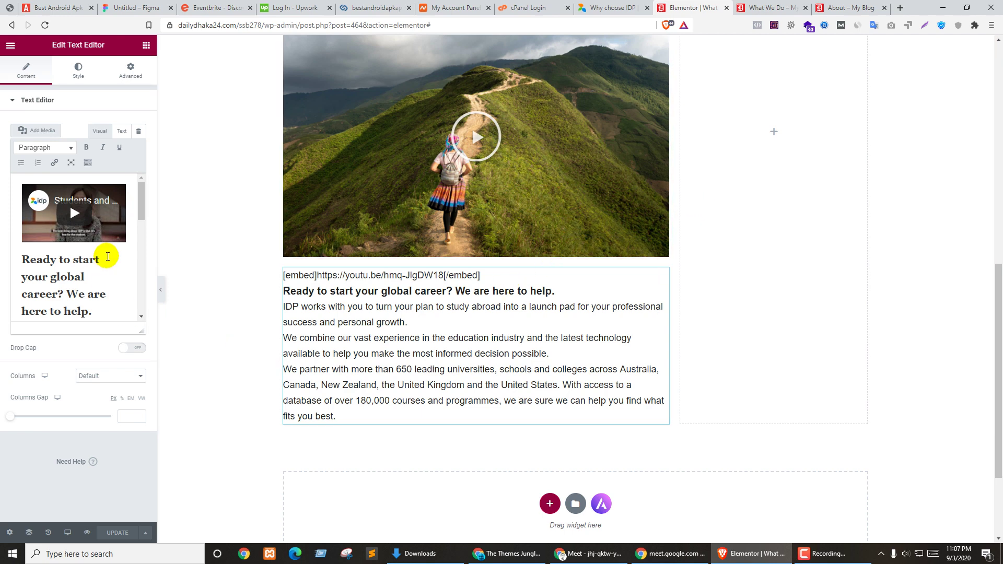
pyautogui.click(131, 213)
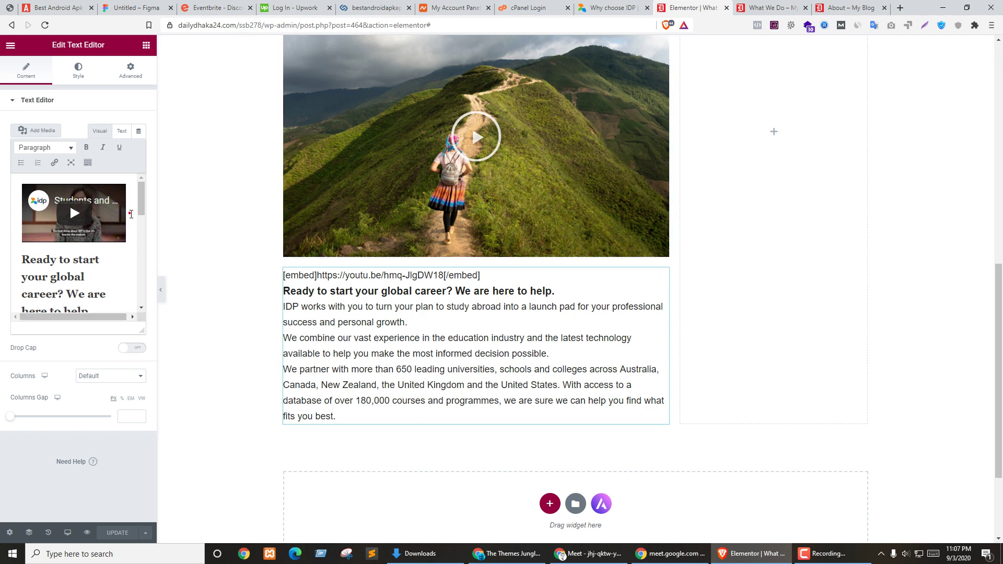
pyautogui.press('BackSpace')
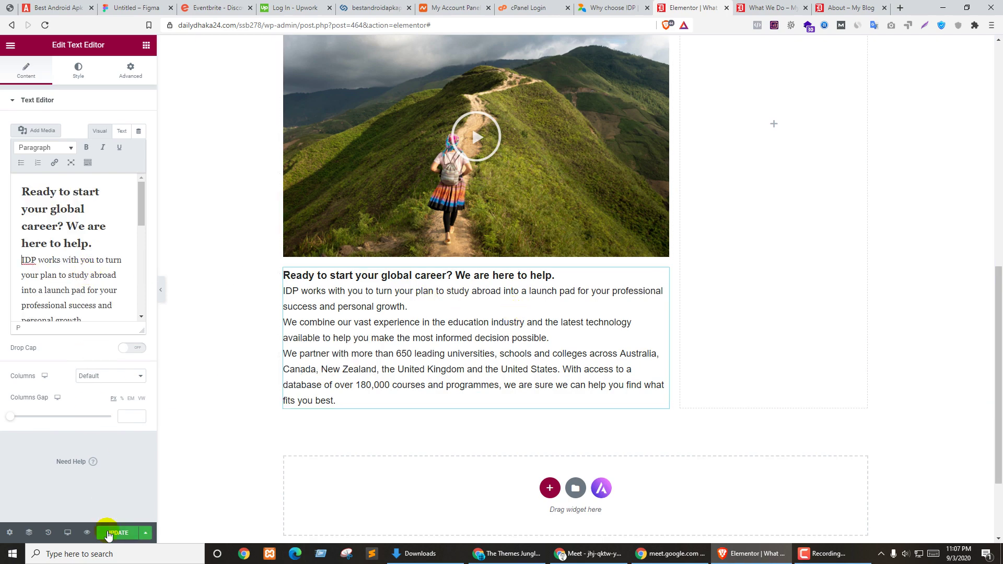
pyautogui.click(747, 3)
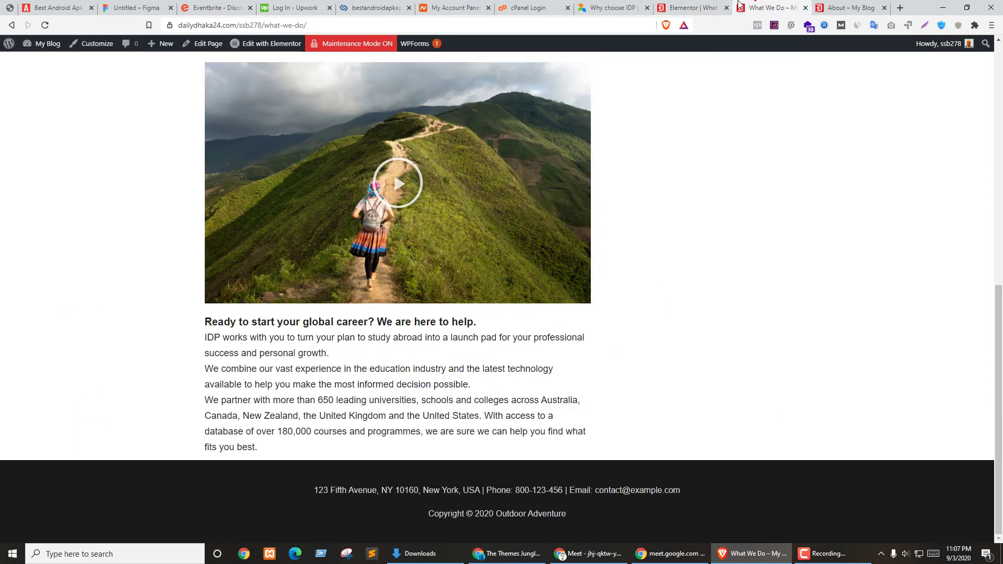
pyautogui.click(700, 3)
# Step: Copy the IDP page text from "Approachable international education experts." through the end of the "Proud co-owner of IELTS" section
pyautogui.click(636, 6)
pyautogui.scroll(-5, 481, 237)
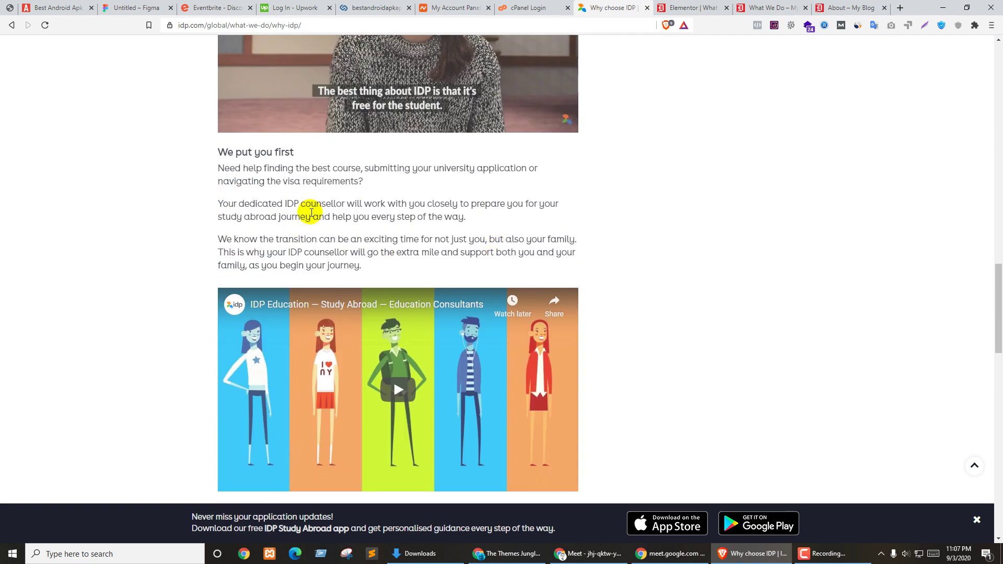
pyautogui.scroll(-6, 425, 218)
pyautogui.scroll(-7, 464, 342)
pyautogui.scroll(5, 406, 336)
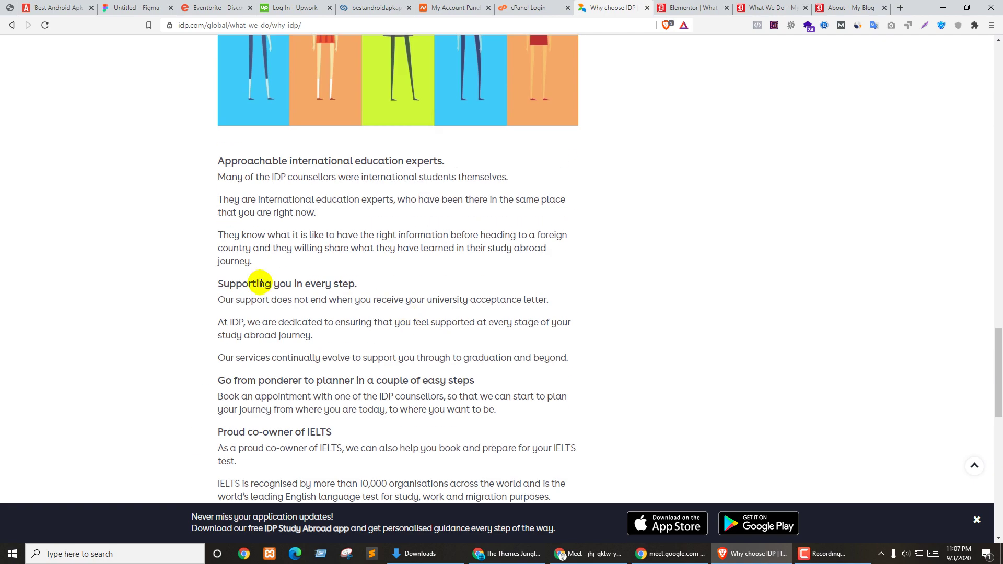
pyautogui.moveTo(220, 161); pyautogui.dragTo(412, 483)
pyautogui.scroll(-1, 230, 216)
pyautogui.scroll(-1, 230, 215)
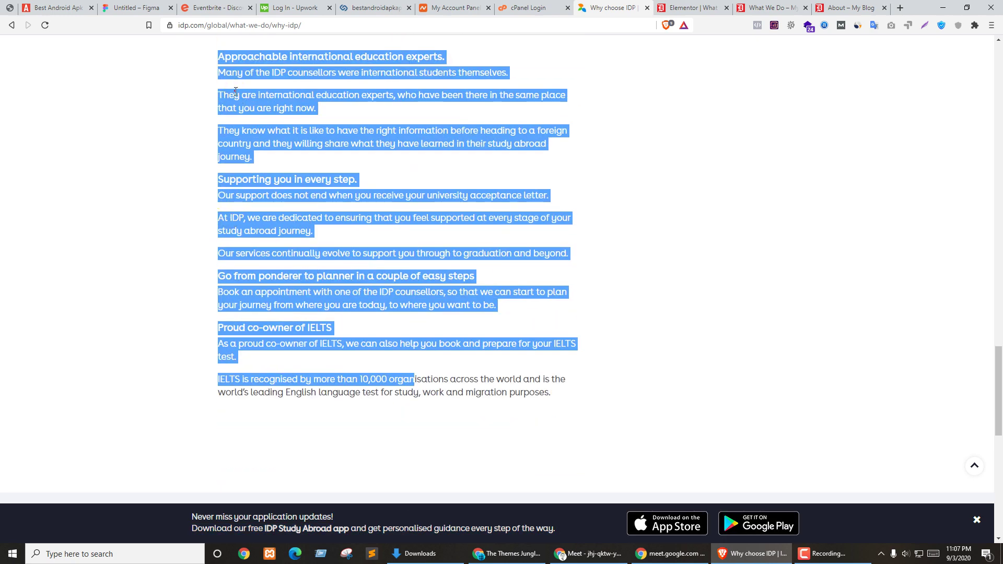
pyautogui.keyDown('shift'); pyautogui.click(566, 393); pyautogui.keyUp('shift')
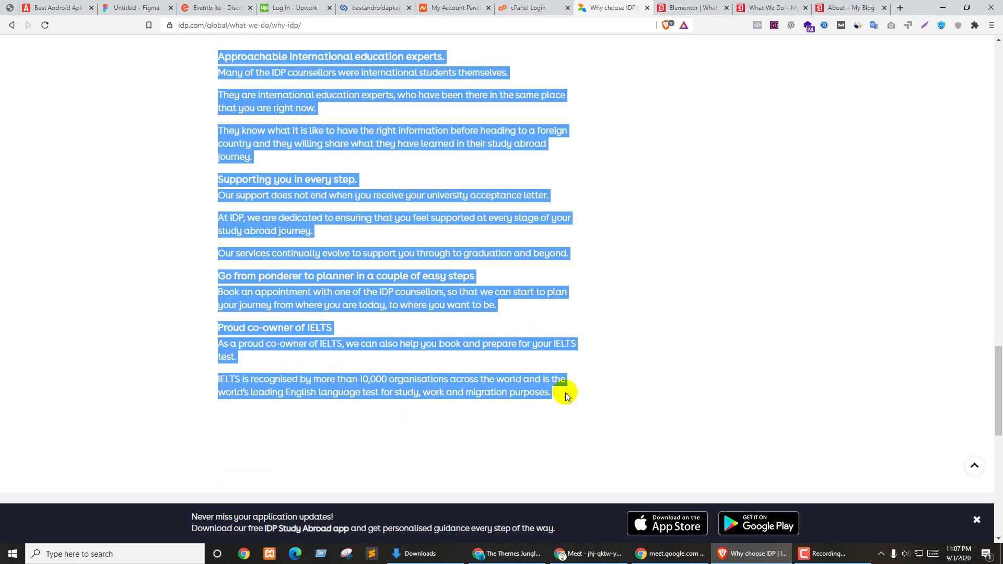
# Step: Duplicate the "Ready to start your global career?" text block in the Elementor page
pyautogui.hotkey('ctrl', 'Tab')
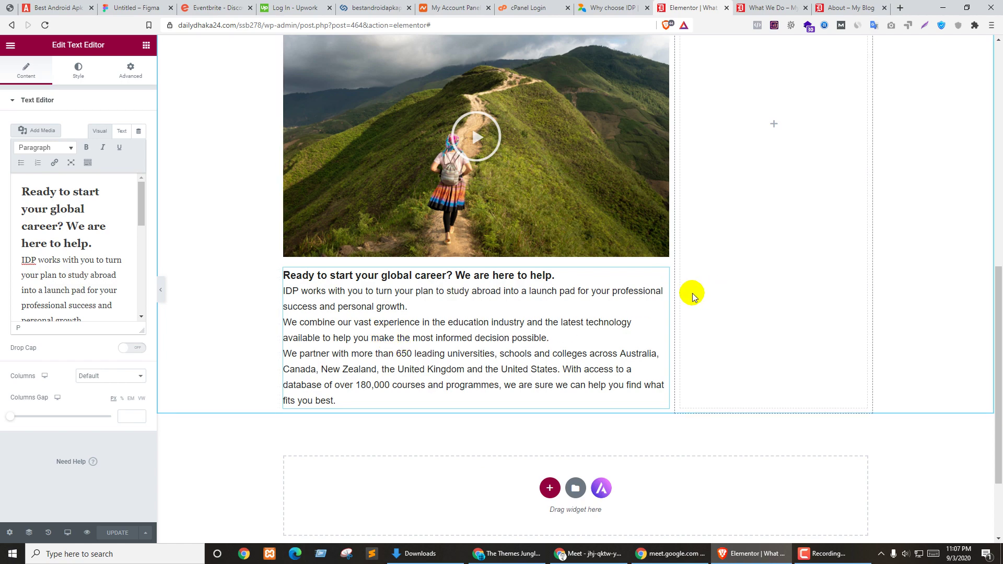
pyautogui.rightClick(660, 271)
pyautogui.click(693, 301)
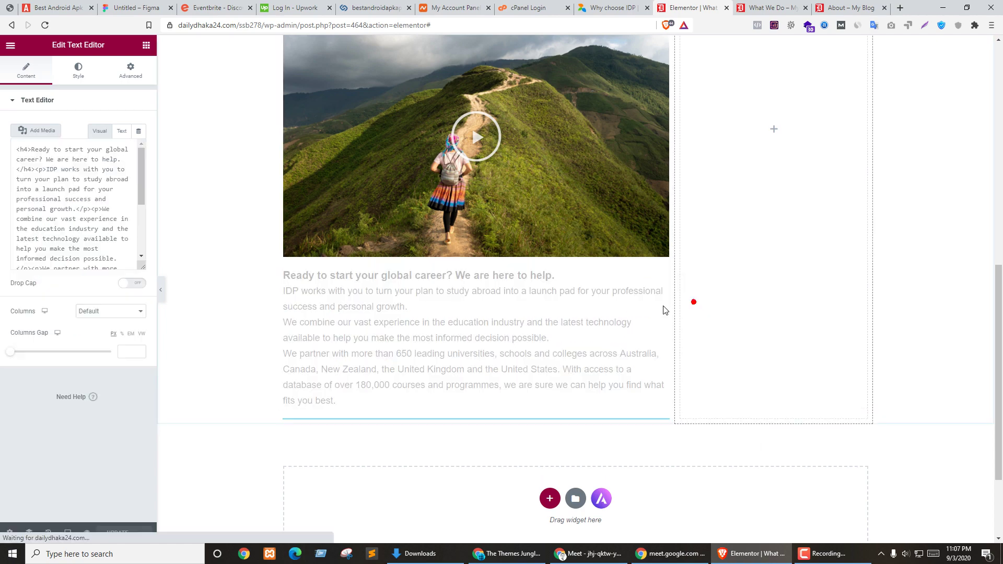
pyautogui.scroll(-3, 600, 302)
# Step: Replace the duplicated block's text with the copied sections on education experts, support, planning and IELTS, and save the page
pyautogui.click(52, 209)
pyautogui.hotkey('ctrl', 'a')
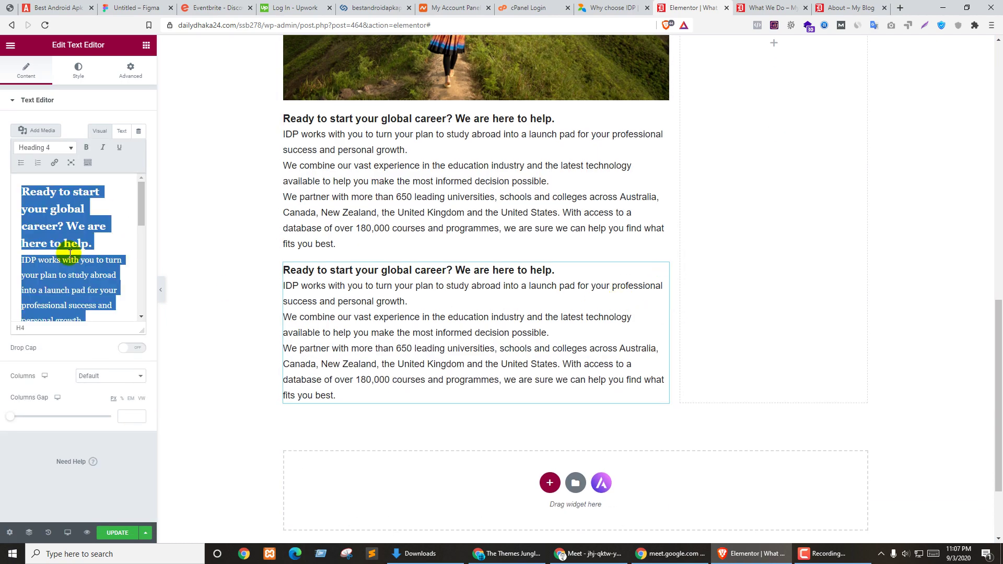
pyautogui.hotkey('ctrl', 'v')
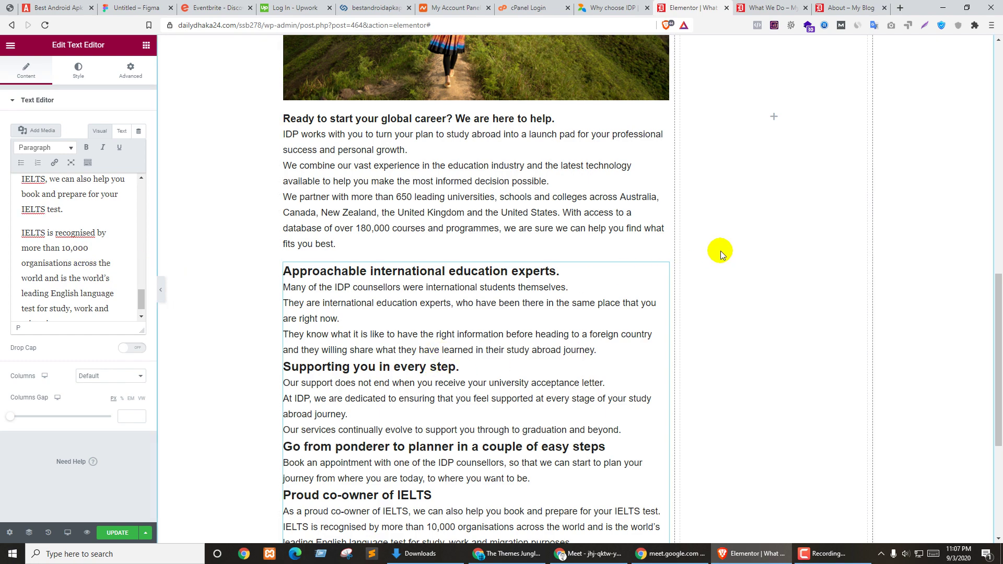
pyautogui.click(127, 534)
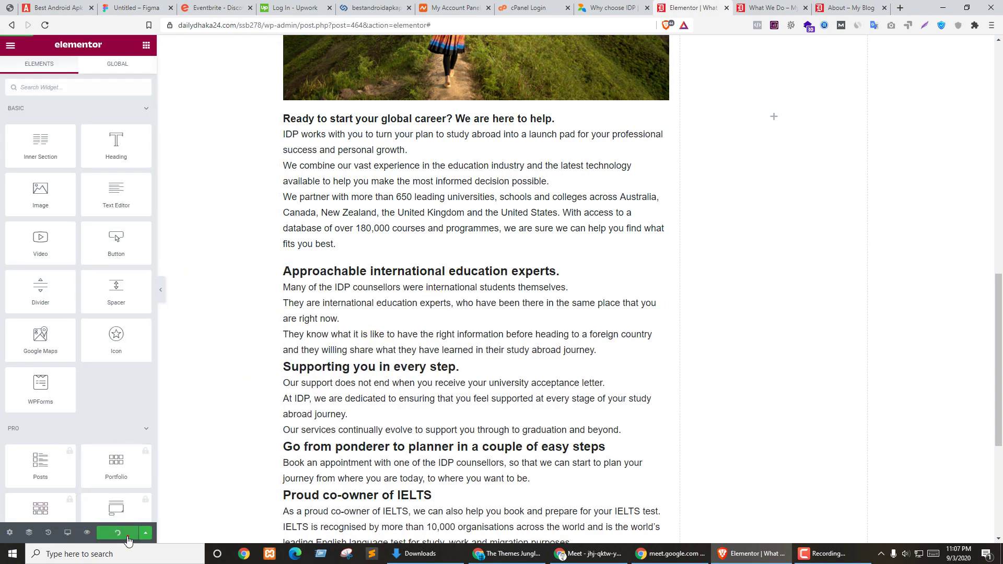
# Step: Examine the contact form column beside the "Why IDP?" text on the IDP reference page
pyautogui.scroll(5, 828, 217)
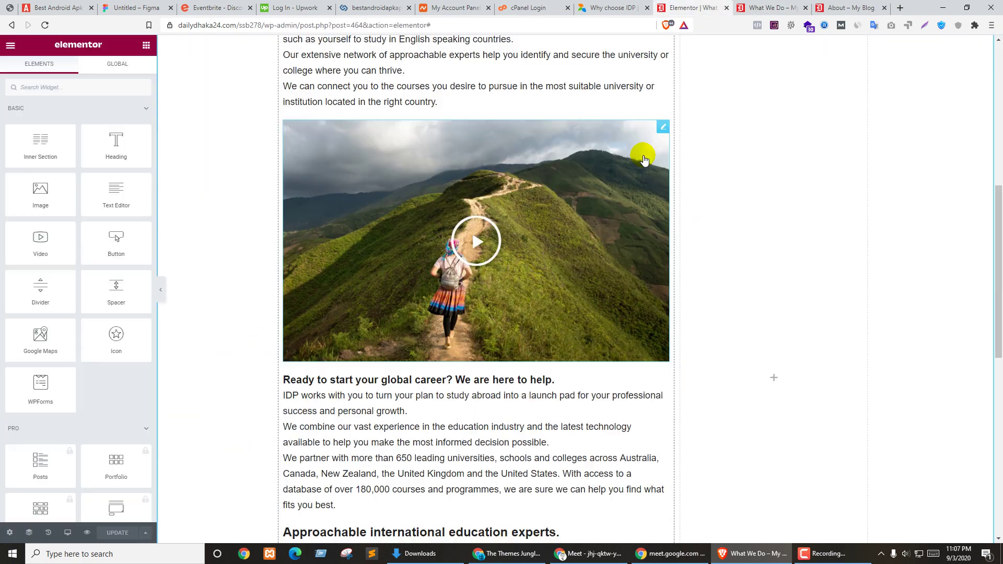
pyautogui.hotkey('ctrl', 'shift', 'Tab')
pyautogui.scroll(15, 768, 217)
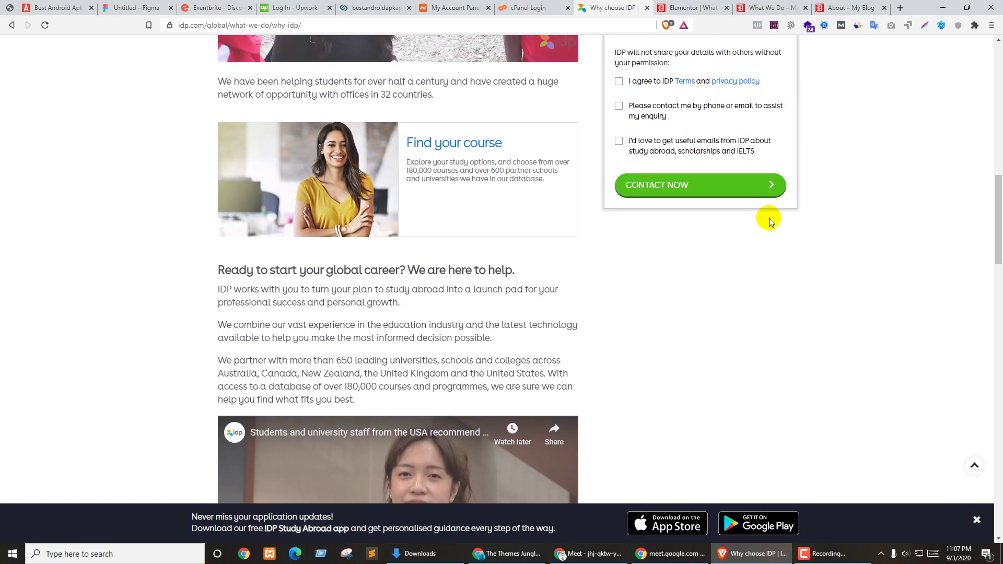
pyautogui.scroll(10, 769, 223)
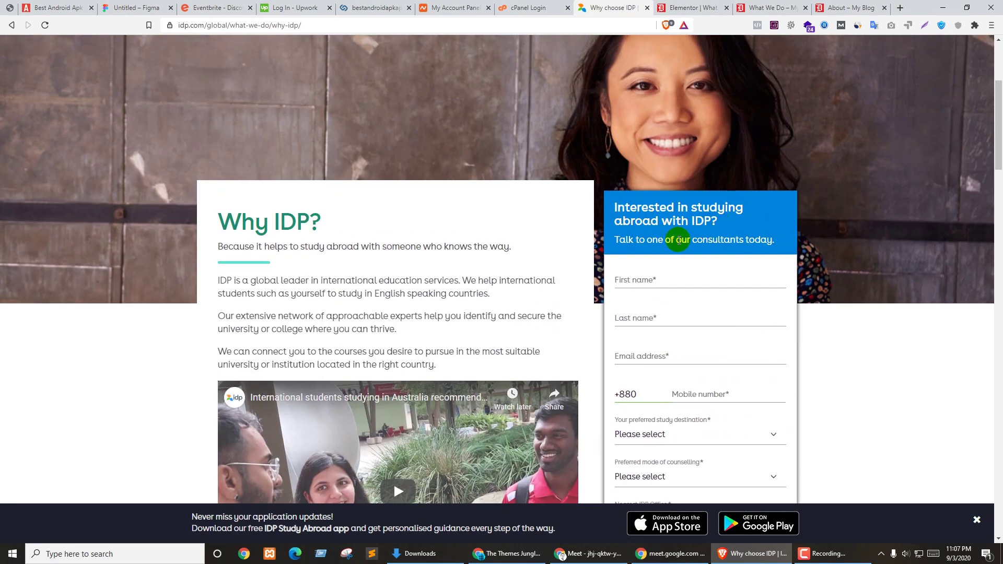
pyautogui.scroll(-2, 653, 198)
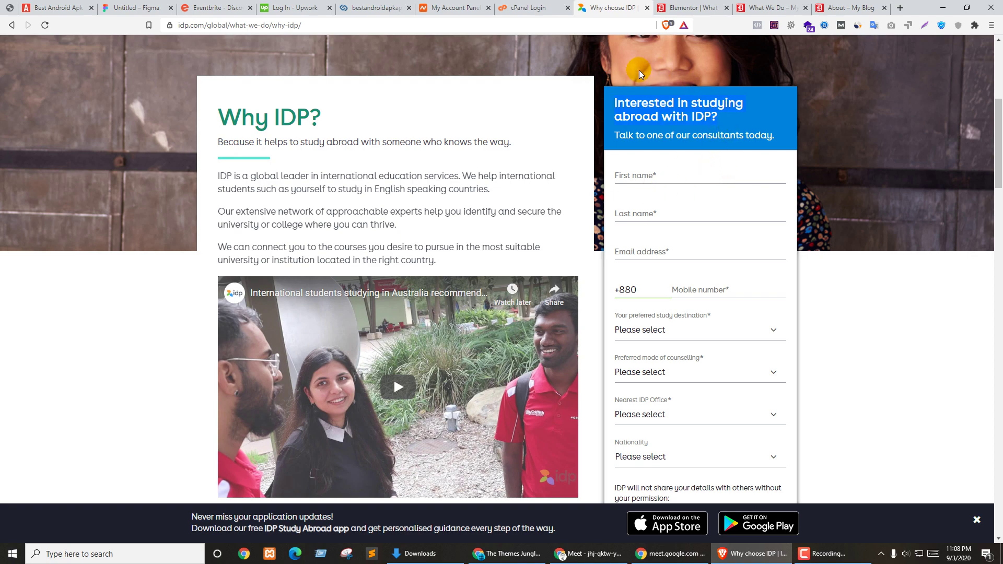
pyautogui.hotkey('ctrl', 'Tab')
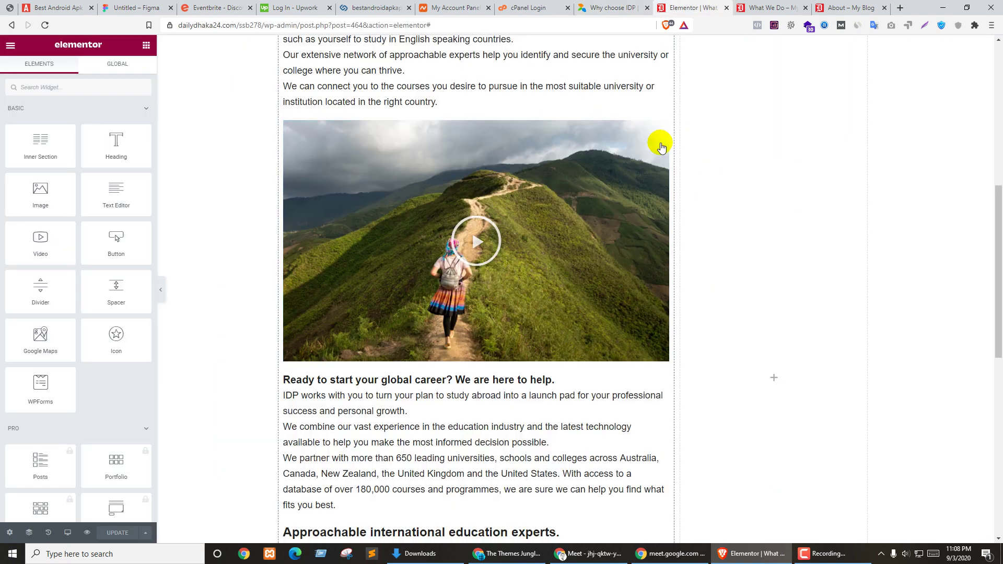
# Step: Add an inner section to the empty column beside the "Why IDP?" text and reduce it to a single column
pyautogui.scroll(8, 661, 148)
pyautogui.scroll(-4, 723, 234)
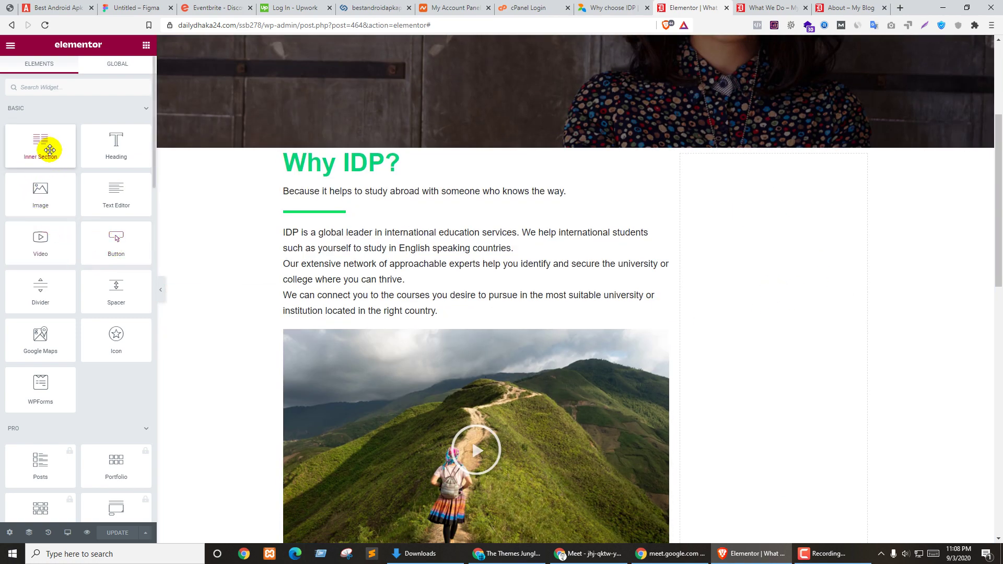
pyautogui.moveTo(42, 146); pyautogui.dragTo(776, 481)
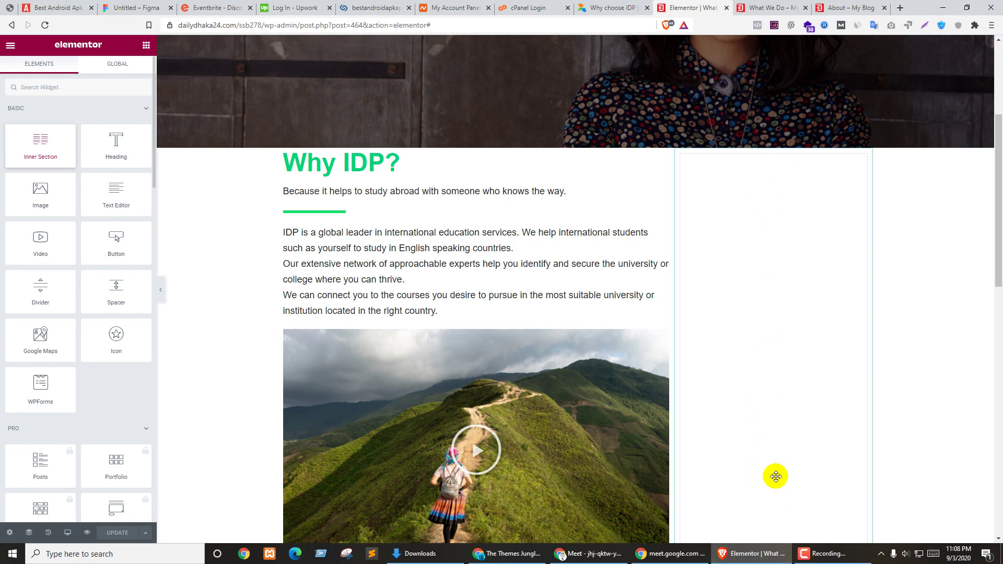
pyautogui.scroll(-3, 731, 312)
pyautogui.scroll(5, 729, 311)
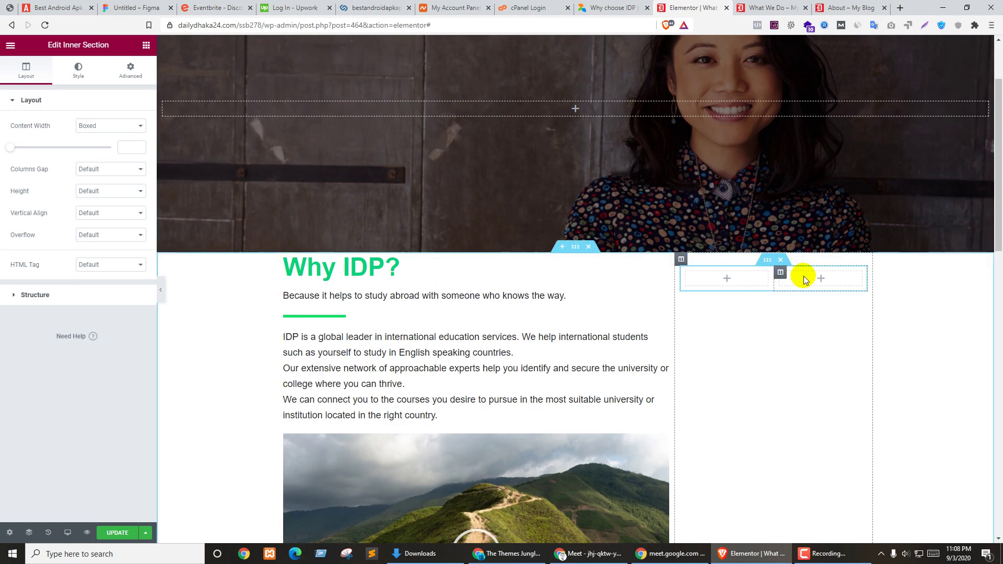
pyautogui.rightClick(781, 273)
pyautogui.click(821, 426)
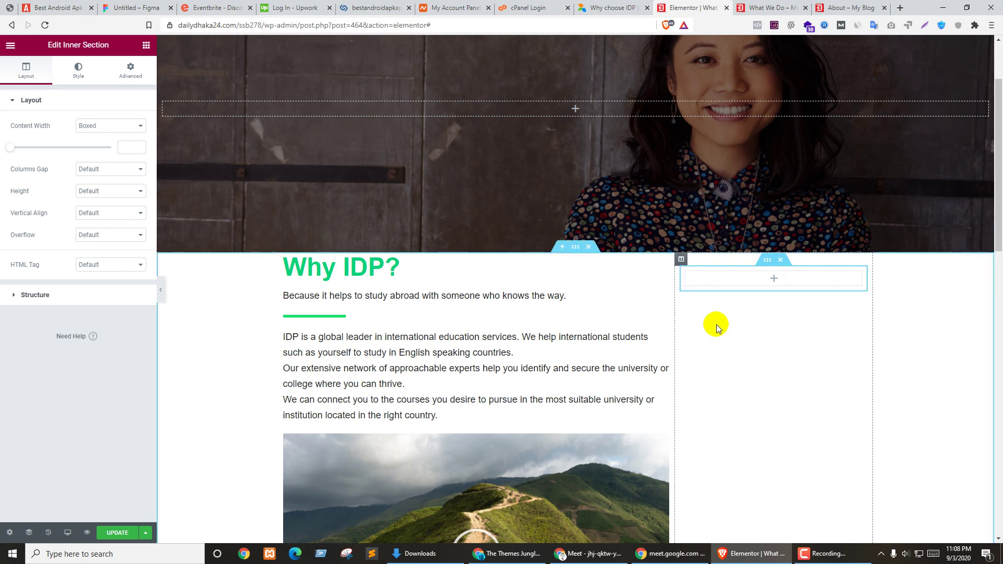
# Step: Add a heading reading "Interested in studying abroad with IDP?" to the inner section
pyautogui.moveTo(767, 281); pyautogui.dragTo(140, 63)
pyautogui.click(140, 62)
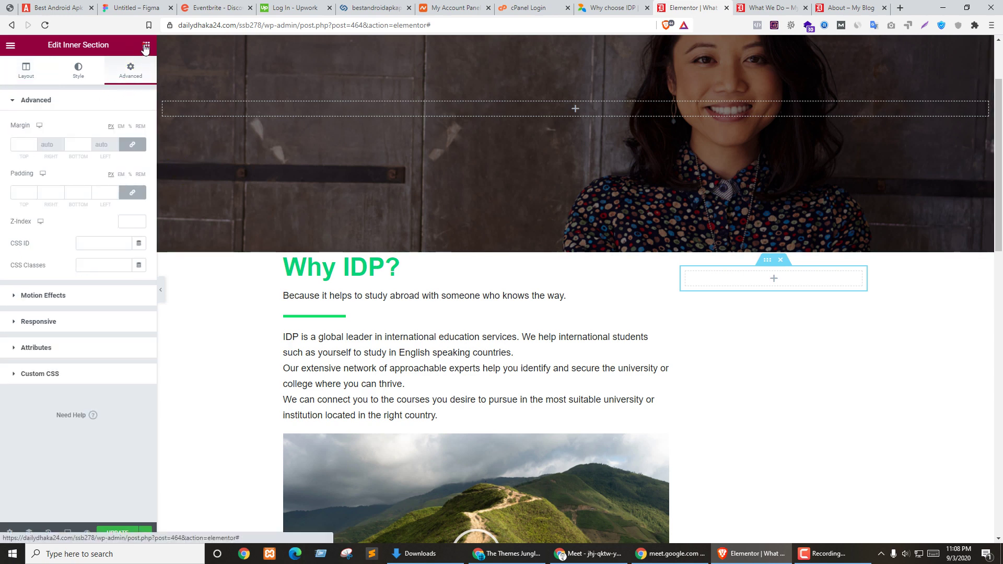
pyautogui.click(147, 45)
pyautogui.moveTo(116, 146); pyautogui.dragTo(757, 284)
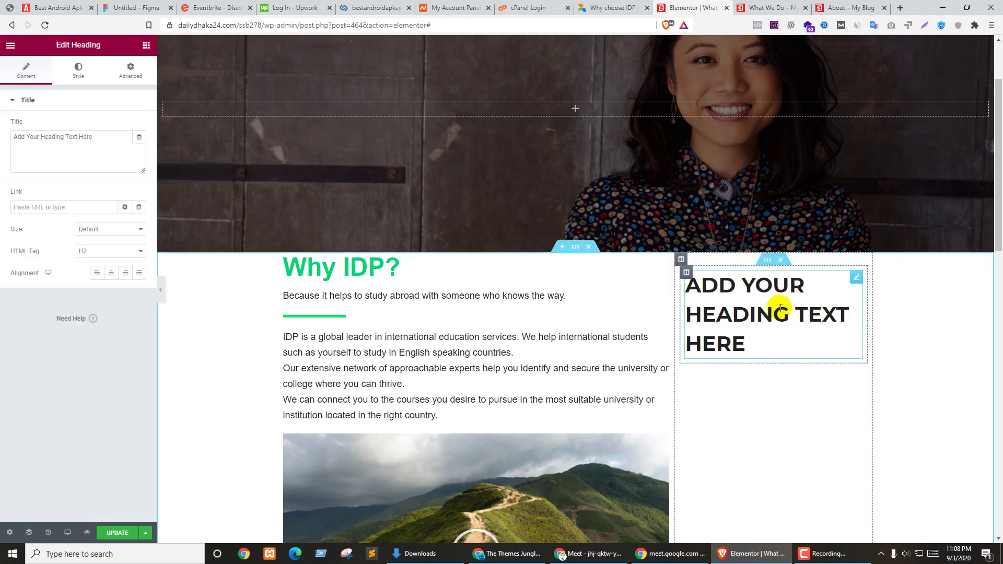
pyautogui.tripleClick(97, 147)
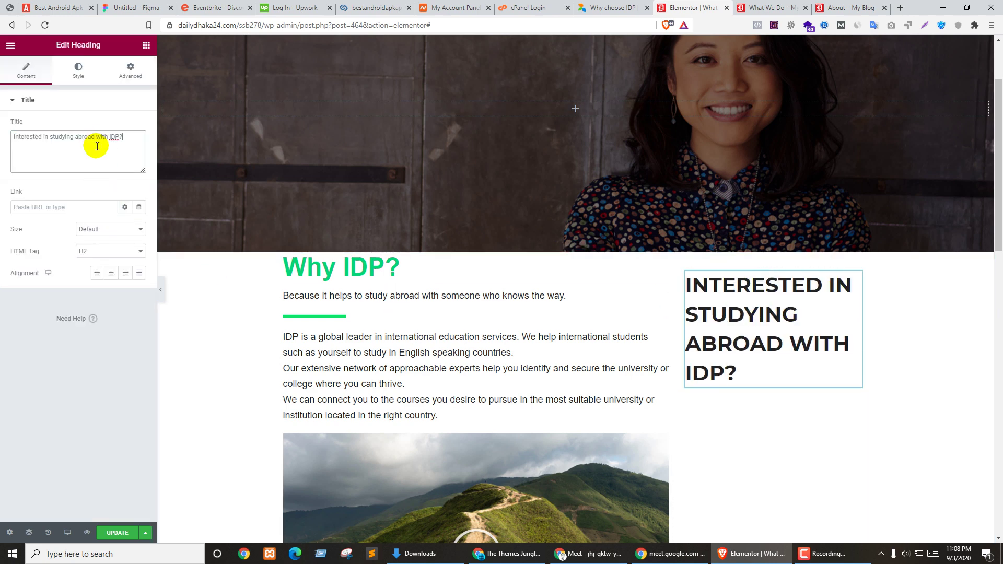
# Step: Set the new heading's font size to 19 px and compare it with the IDP reference page
pyautogui.click(78, 70)
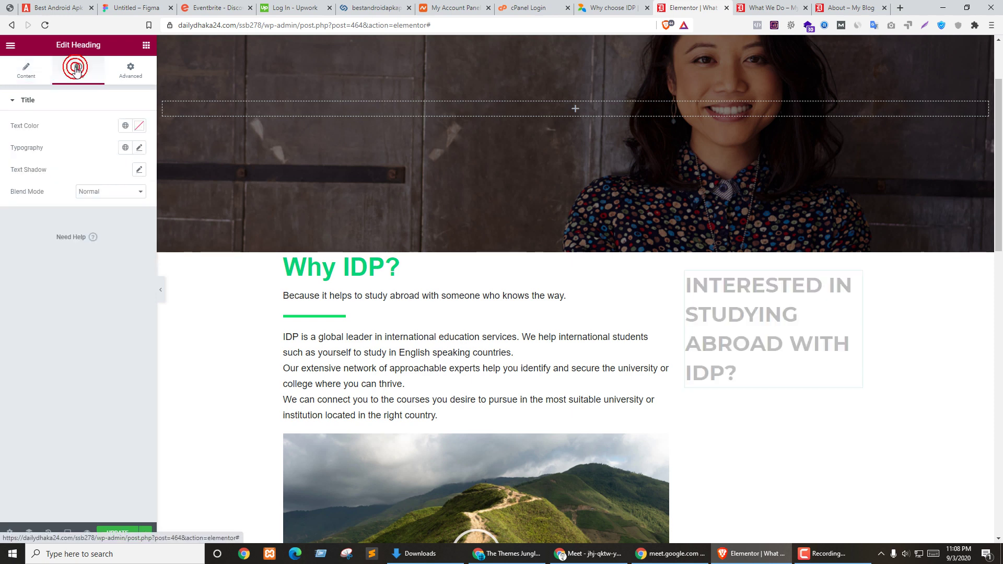
pyautogui.click(139, 147)
pyautogui.moveTo(19, 237); pyautogui.dragTo(28, 244)
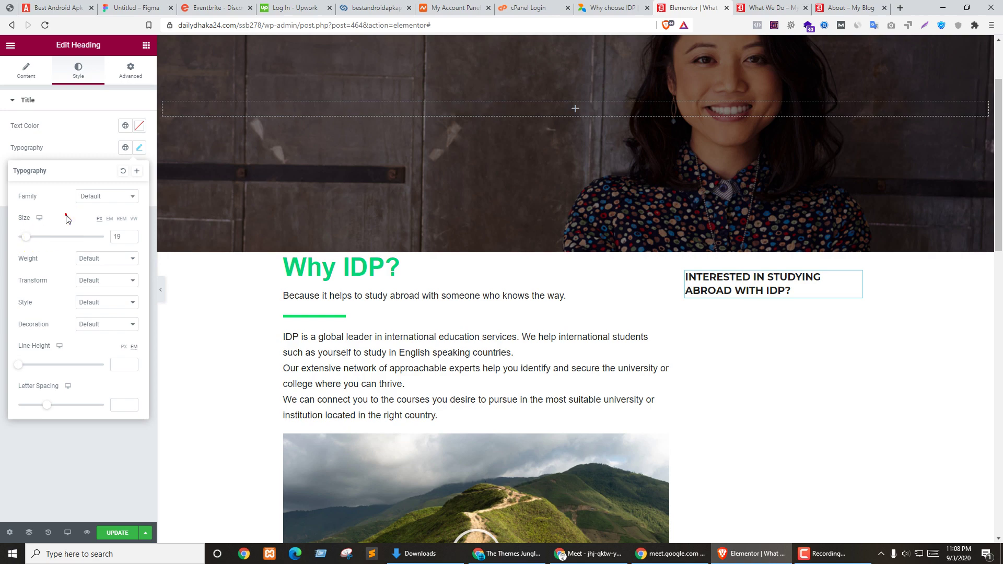
pyautogui.hotkey('ctrl', 'shift', 'Tab')
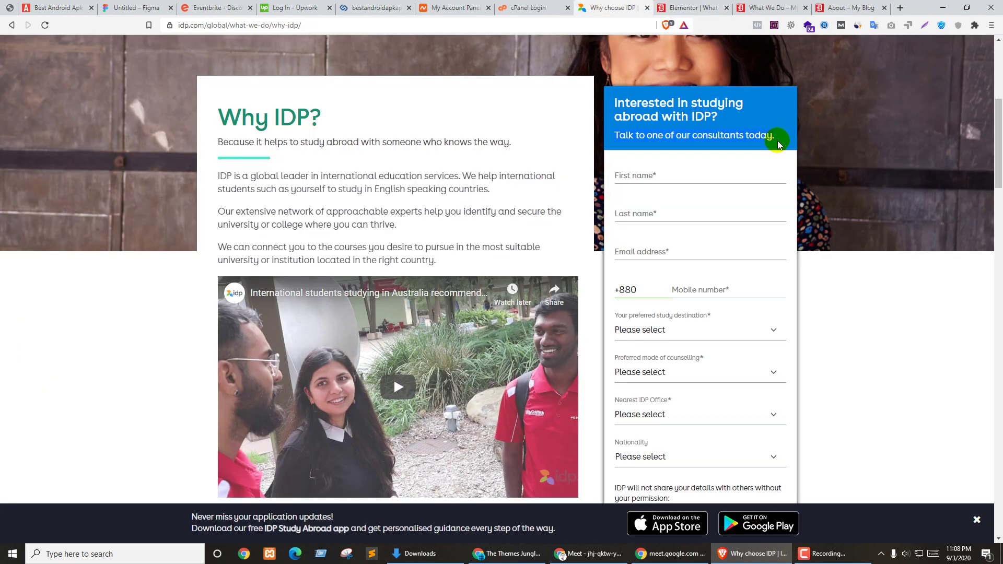
pyautogui.hotkey('ctrl', 'Tab')
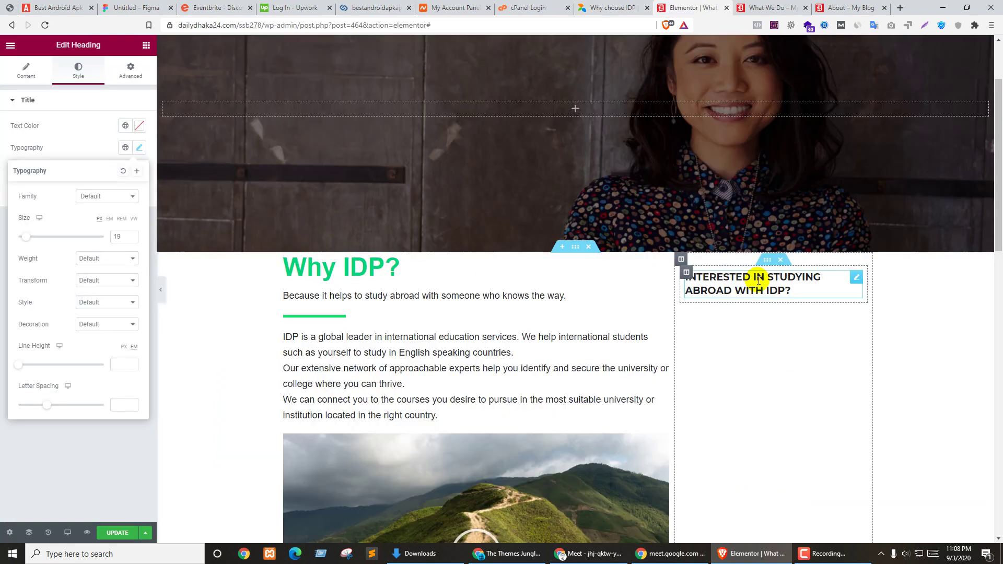
# Step: Duplicate the "Interested in studying abroad with IDP?" heading and change the copy's text to "Talk to one of our consultants today."
pyautogui.rightClick(857, 280)
pyautogui.click(883, 266)
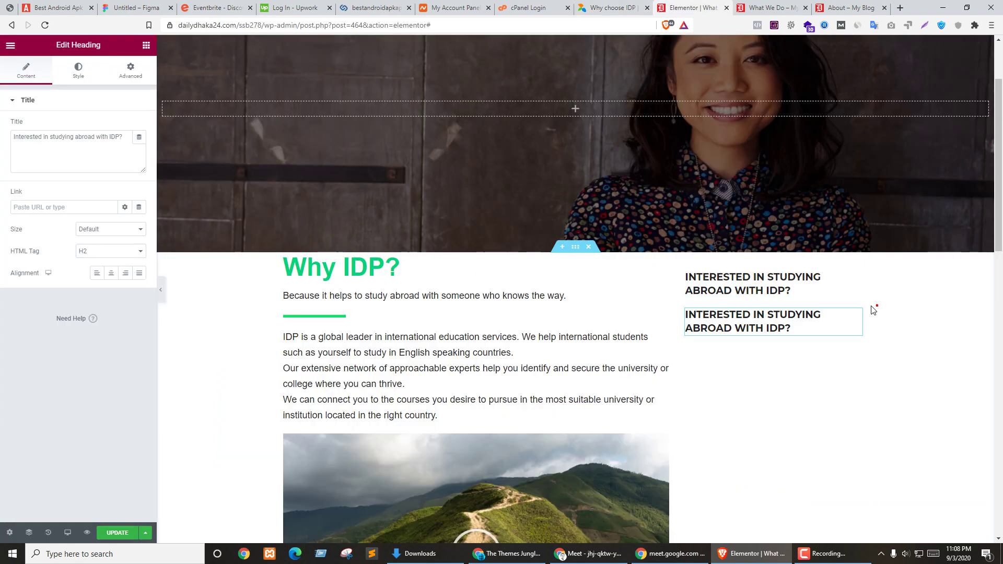
pyautogui.click(770, 320)
pyautogui.tripleClick(84, 157)
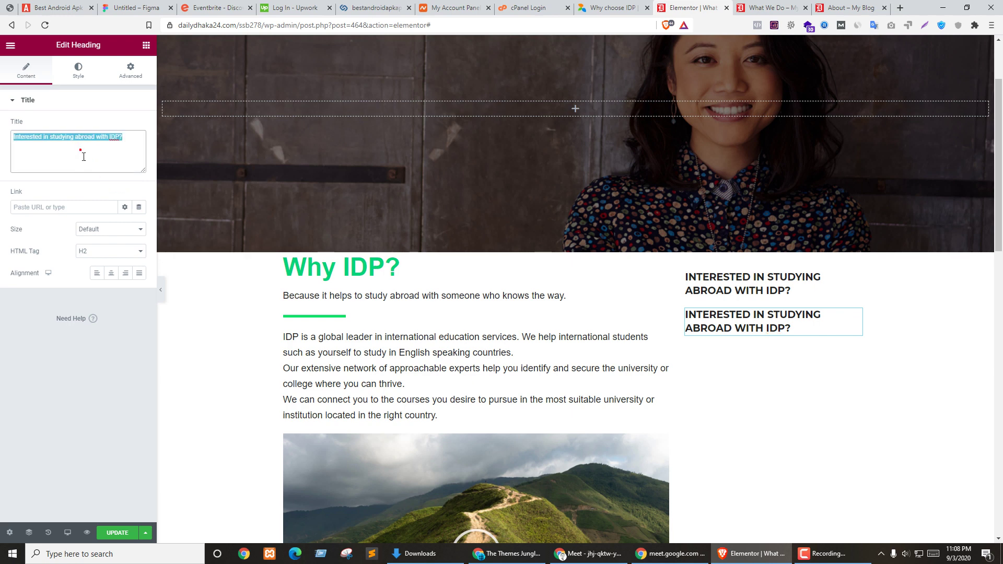
pyautogui.write('Talk to one of our consultants today.')
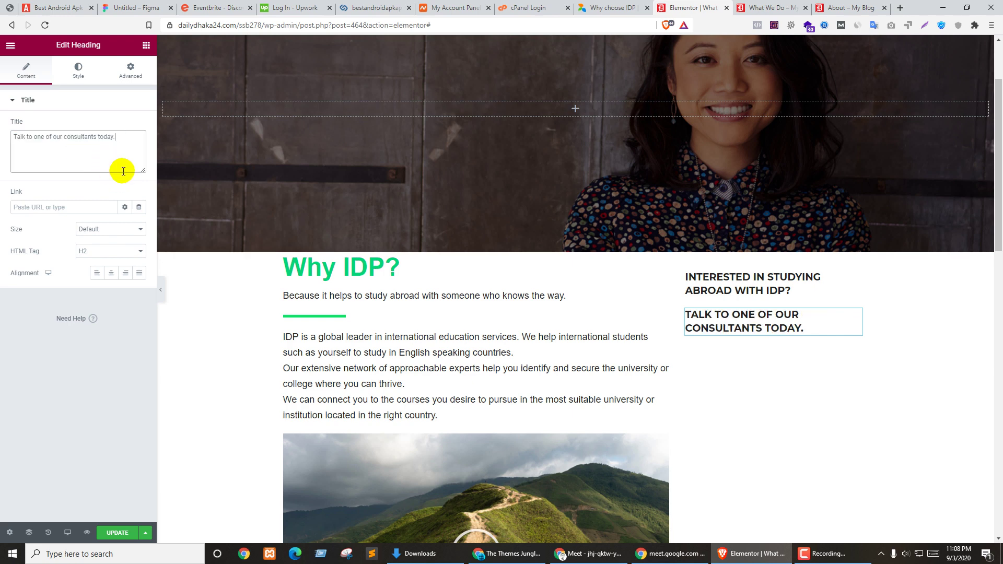
# Step: Set the font size of the "Talk to one of our consultants today." heading to 15 px
pyautogui.click(83, 72)
pyautogui.click(139, 148)
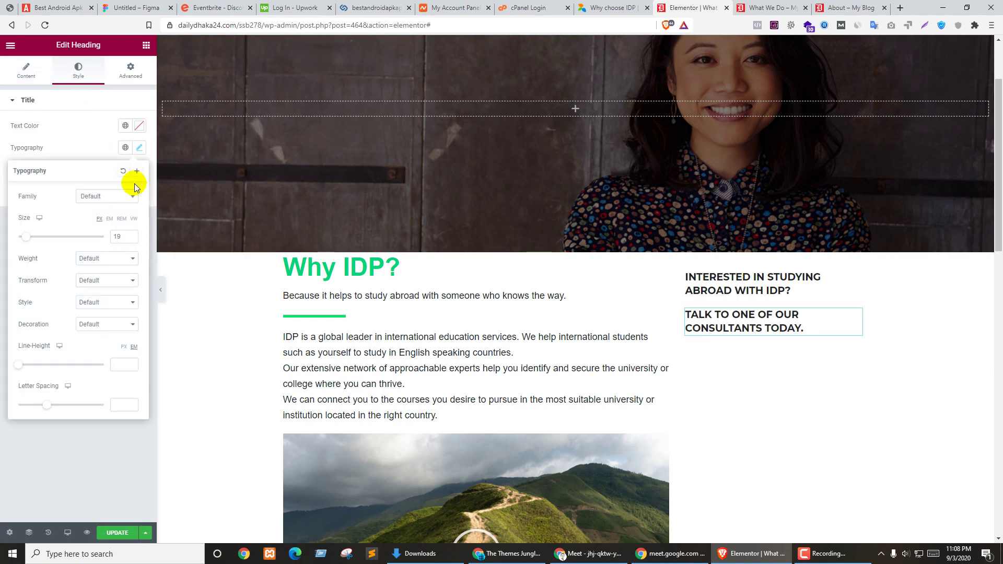
pyautogui.moveTo(24, 240); pyautogui.dragTo(23, 241)
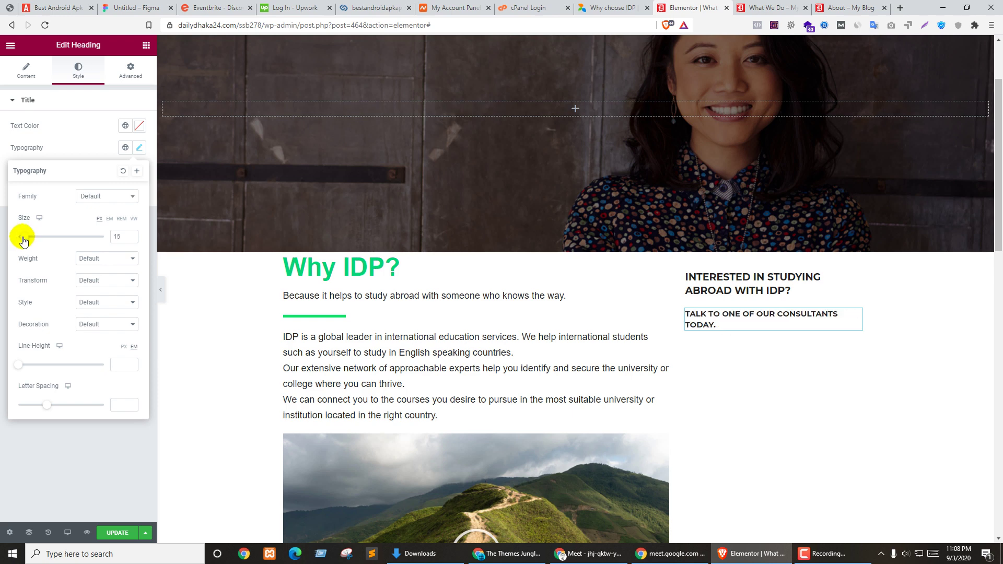
pyautogui.click(74, 441)
# Step: Give the inner section around the two headings a solid bright blue background
pyautogui.click(686, 273)
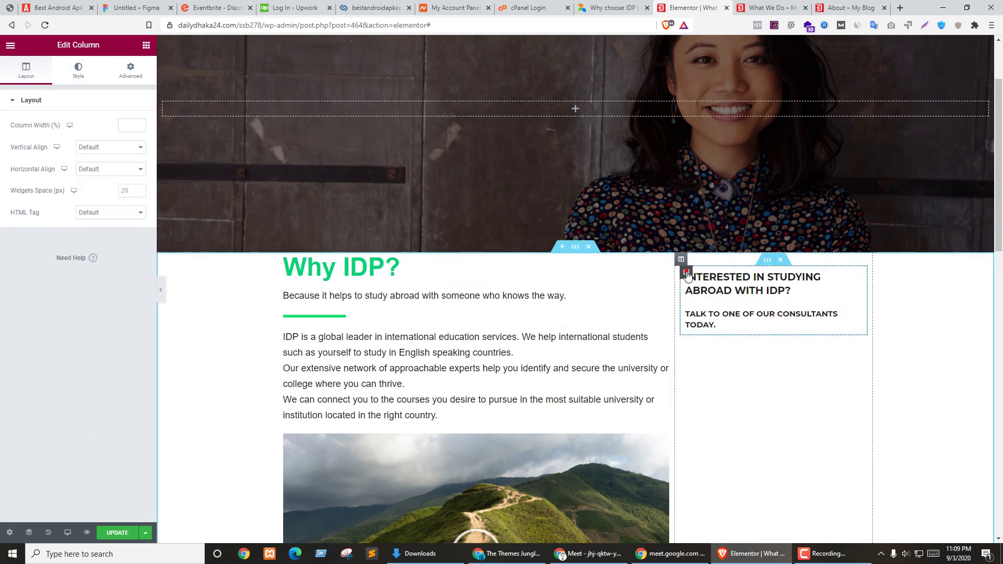
pyautogui.click(765, 271)
pyautogui.click(768, 262)
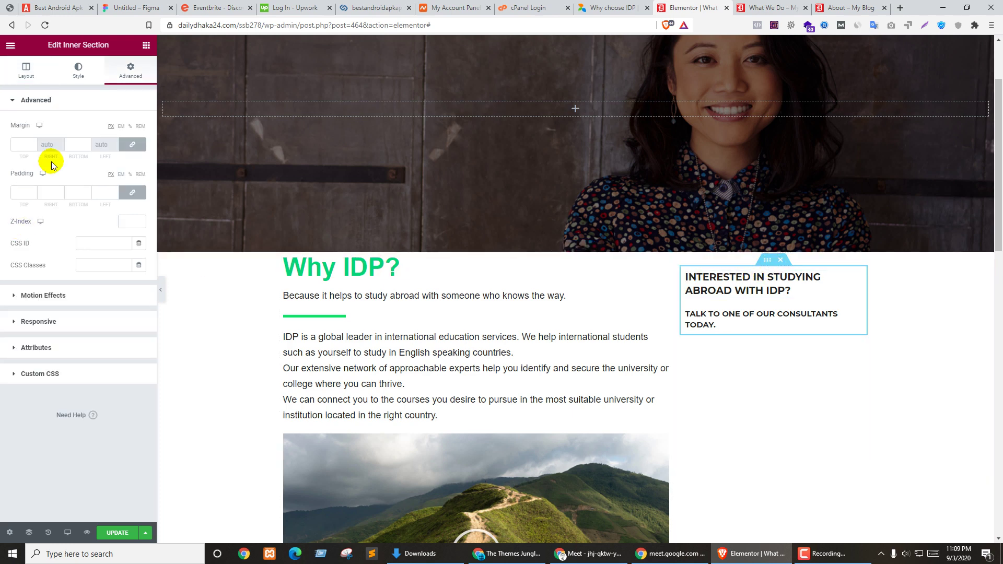
pyautogui.click(78, 66)
pyautogui.click(96, 147)
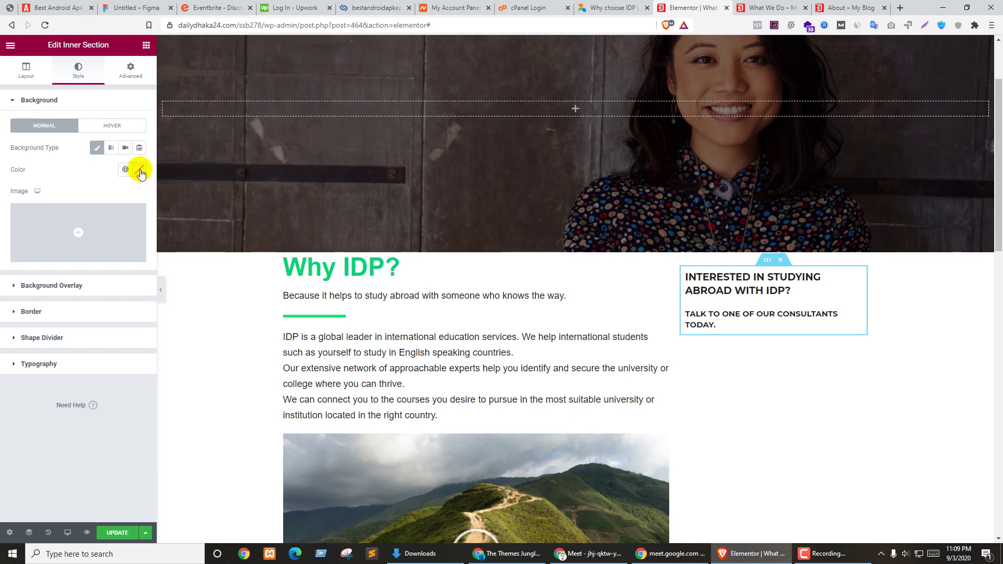
pyautogui.click(139, 170)
pyautogui.click(90, 304)
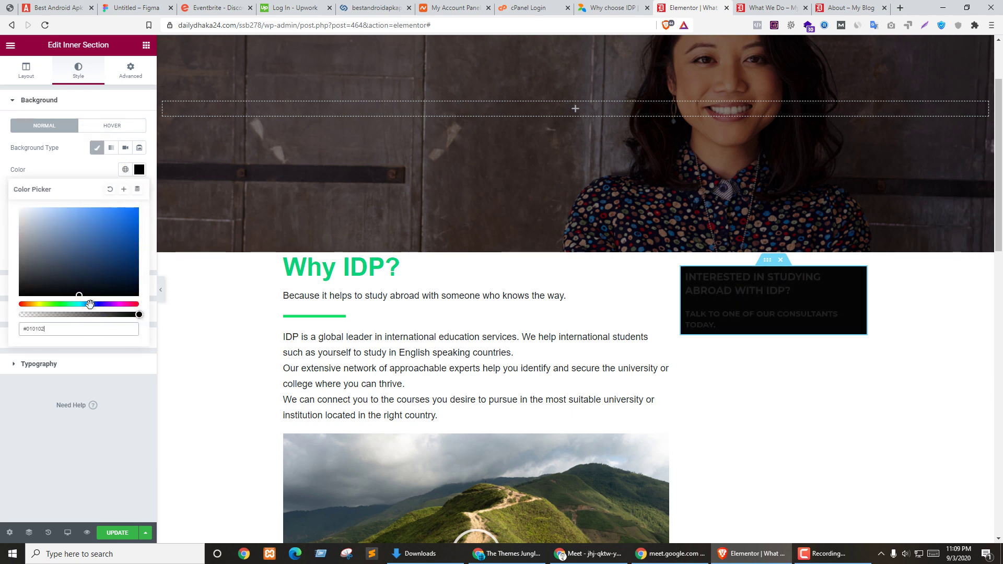
pyautogui.moveTo(125, 229); pyautogui.dragTo(139, 210)
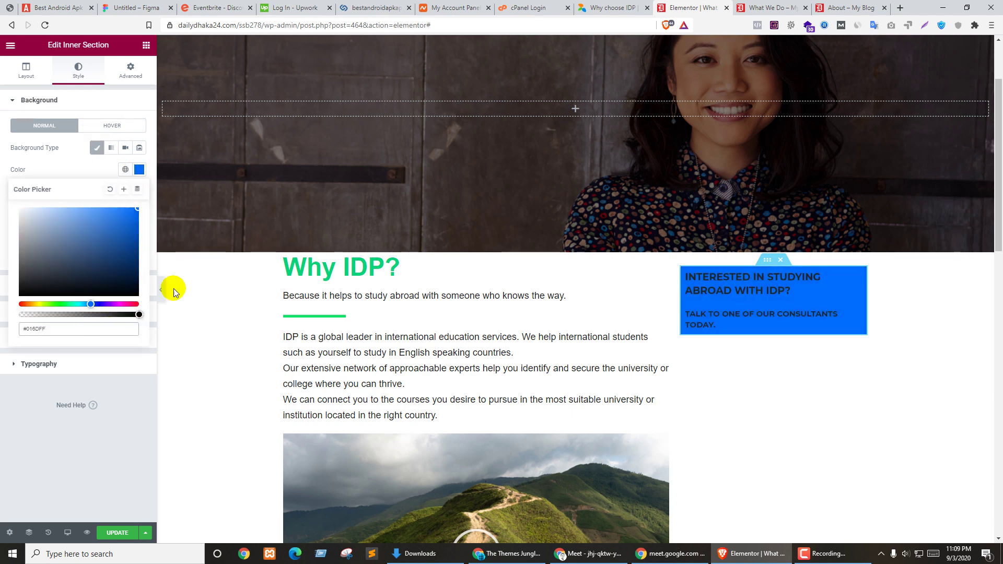
# Step: Set the text color of both headings in the blue inner section to white
pyautogui.click(855, 279)
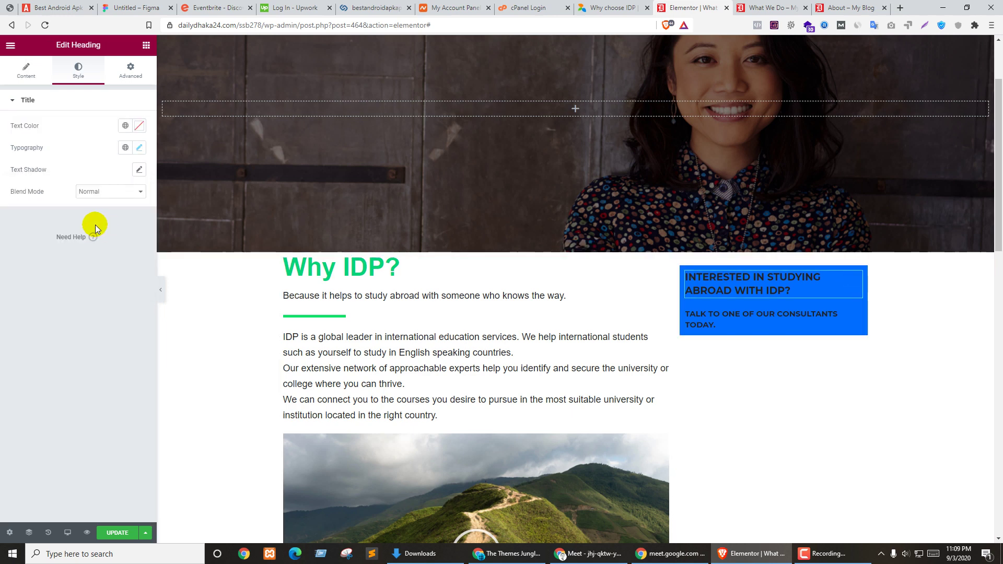
pyautogui.click(140, 148)
pyautogui.click(139, 125)
pyautogui.click(45, 189)
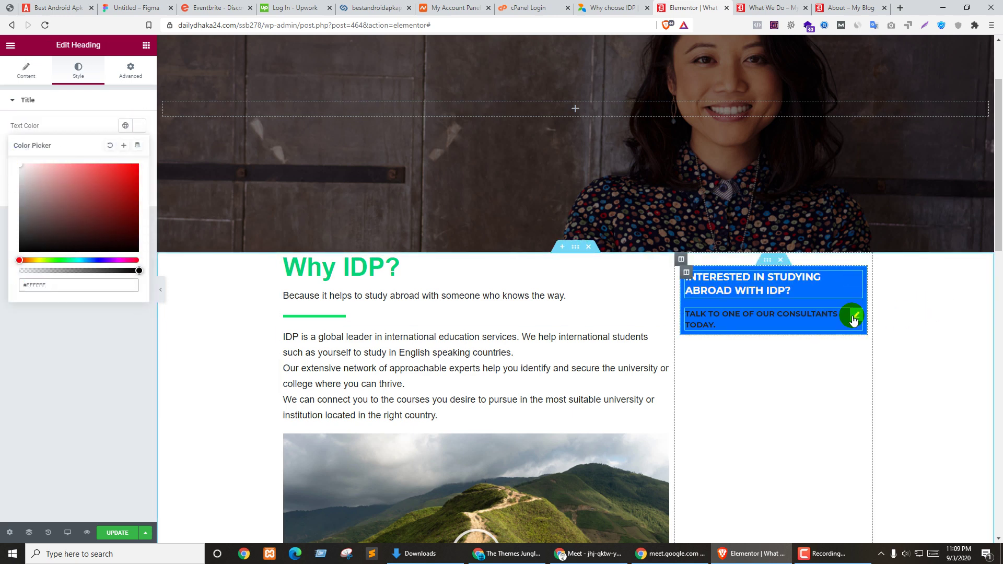
pyautogui.click(857, 317)
pyautogui.click(139, 128)
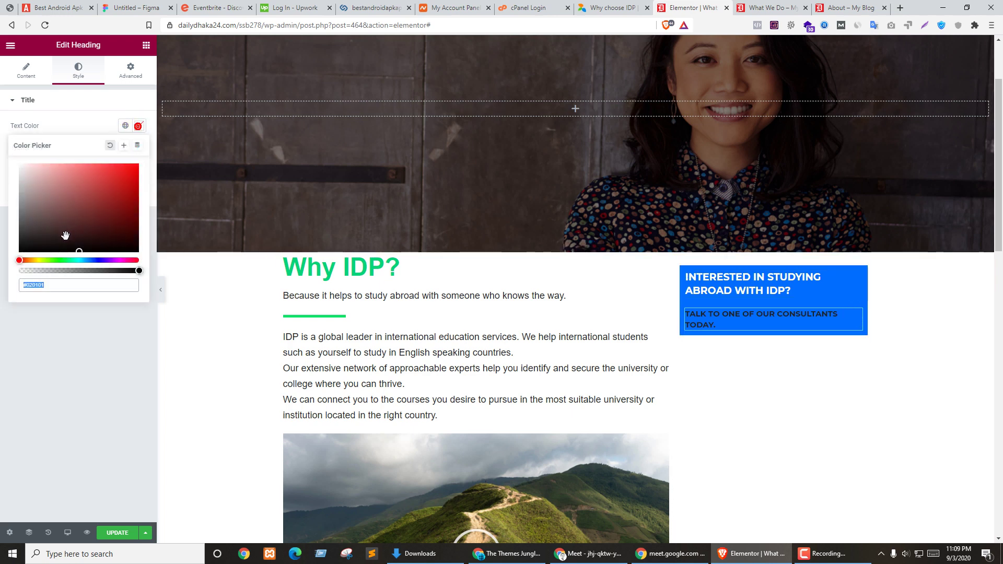
pyautogui.moveTo(63, 230); pyautogui.dragTo(20, 165)
pyautogui.click(29, 394)
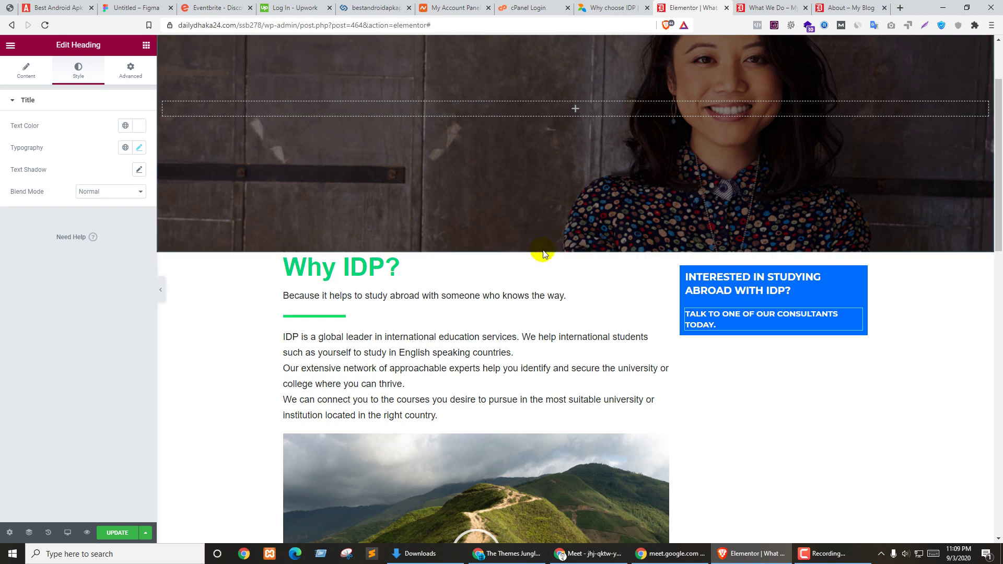
# Step: Select the "Why IDP?" section and examine how the original IDP page overlaps its content on the banner photo
pyautogui.click(577, 248)
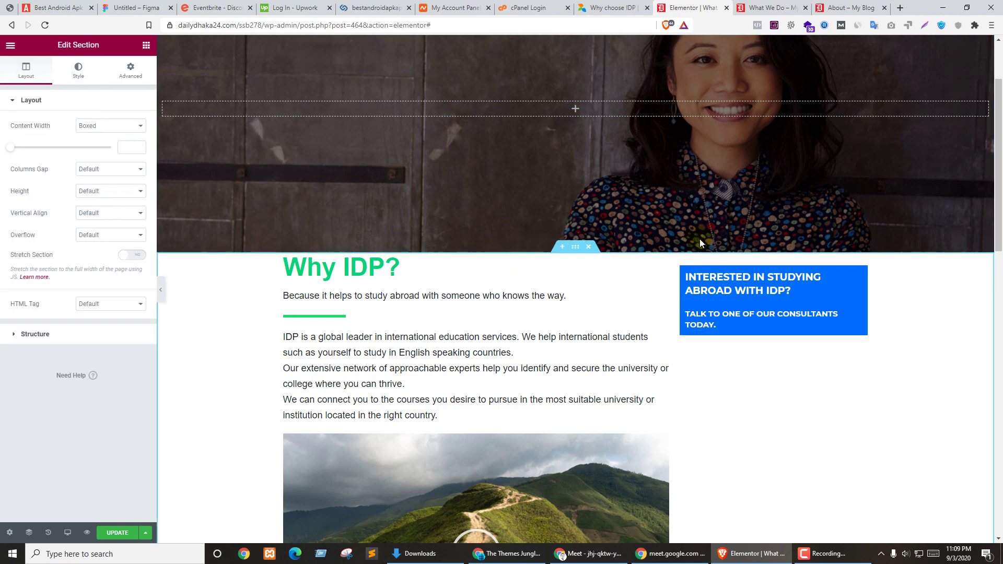
pyautogui.click(611, 7)
pyautogui.scroll(5, 571, 202)
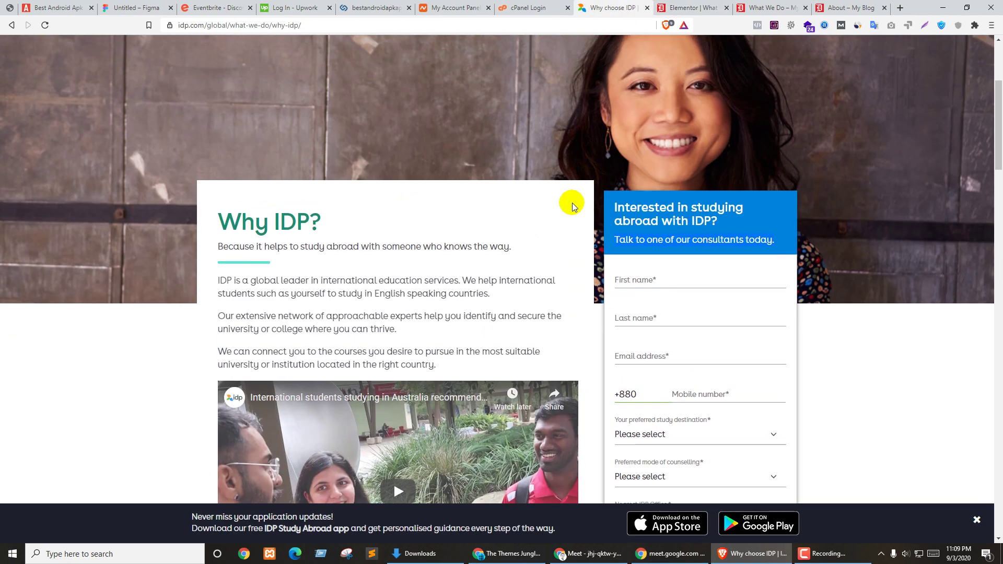
pyautogui.scroll(-3, 471, 324)
pyautogui.scroll(4, 483, 306)
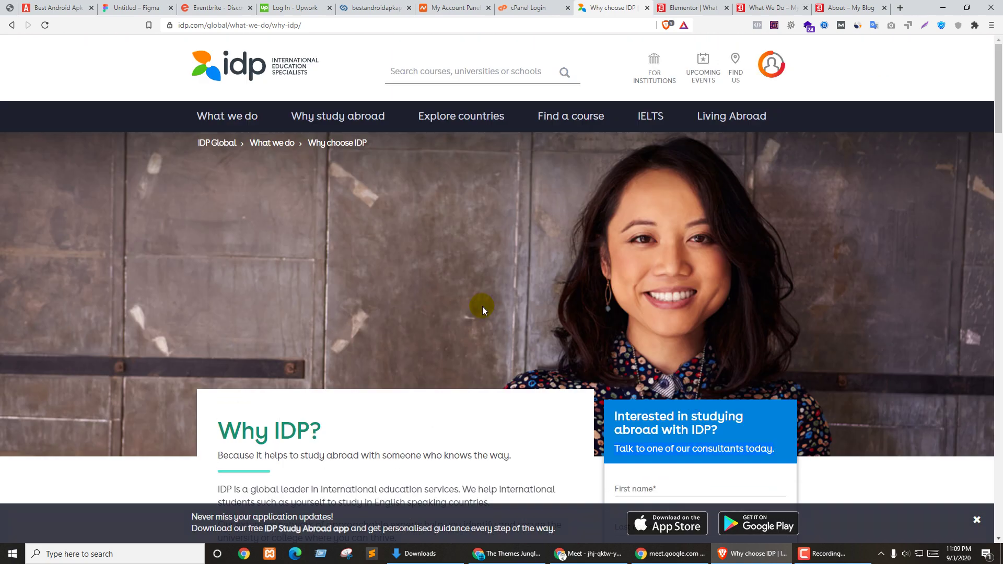
pyautogui.scroll(-2, 554, 277)
pyautogui.hotkey('ctrl', 'Tab')
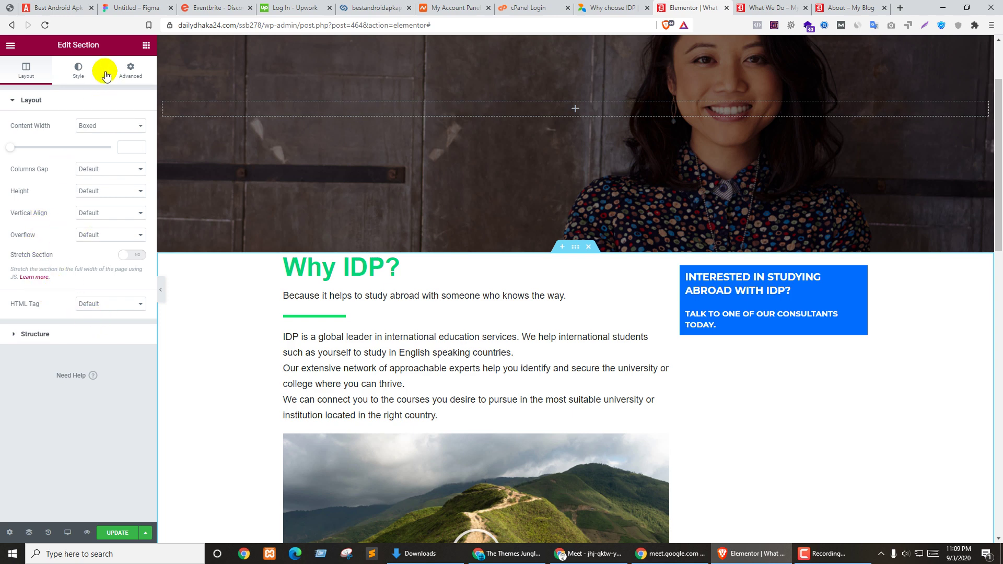
pyautogui.click(82, 67)
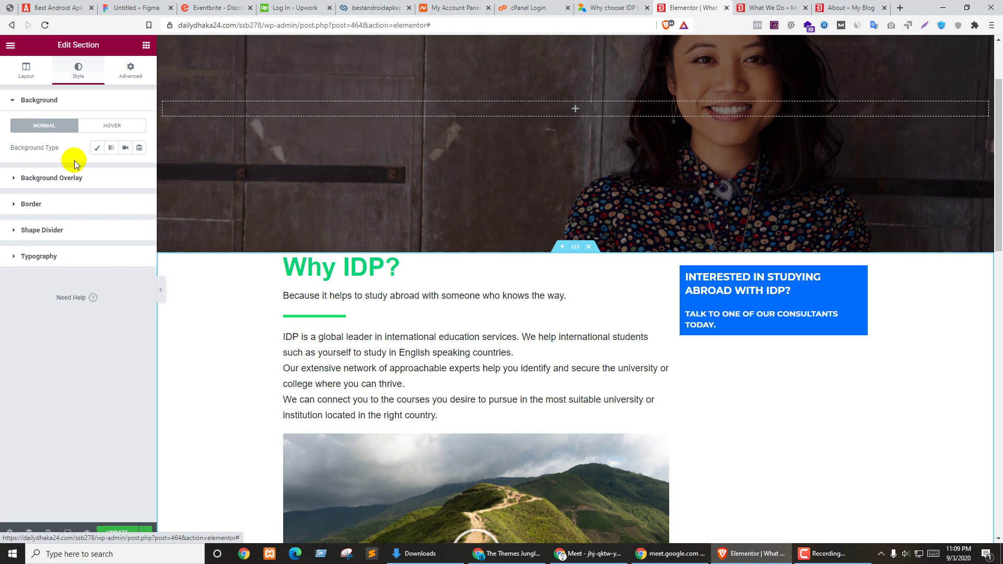
pyautogui.click(60, 178)
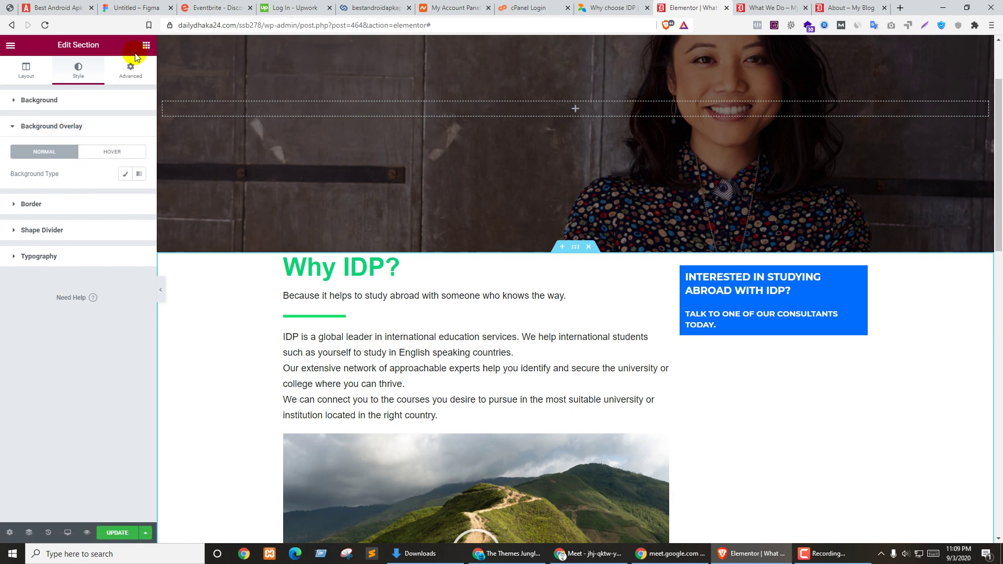
pyautogui.click(132, 70)
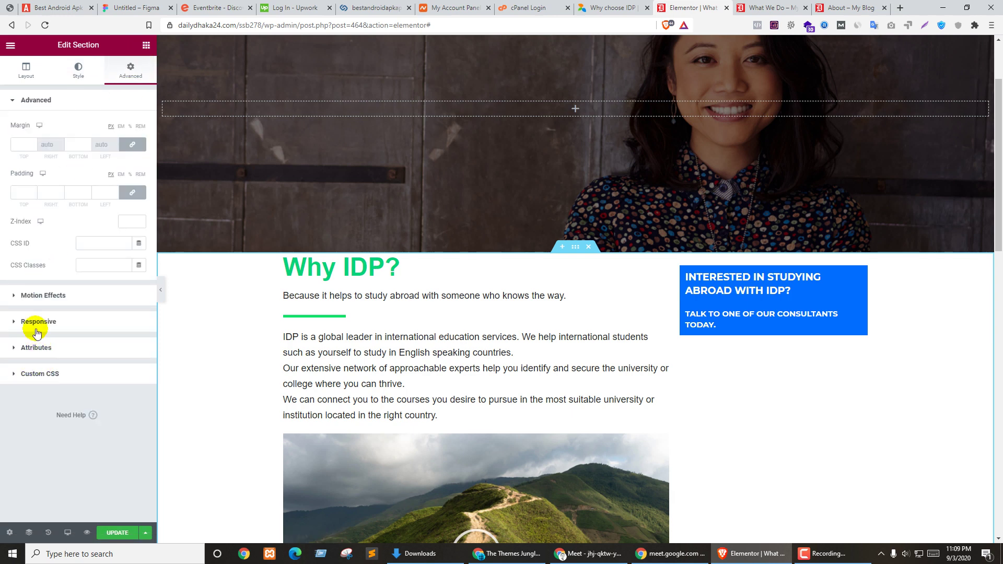
pyautogui.click(42, 297)
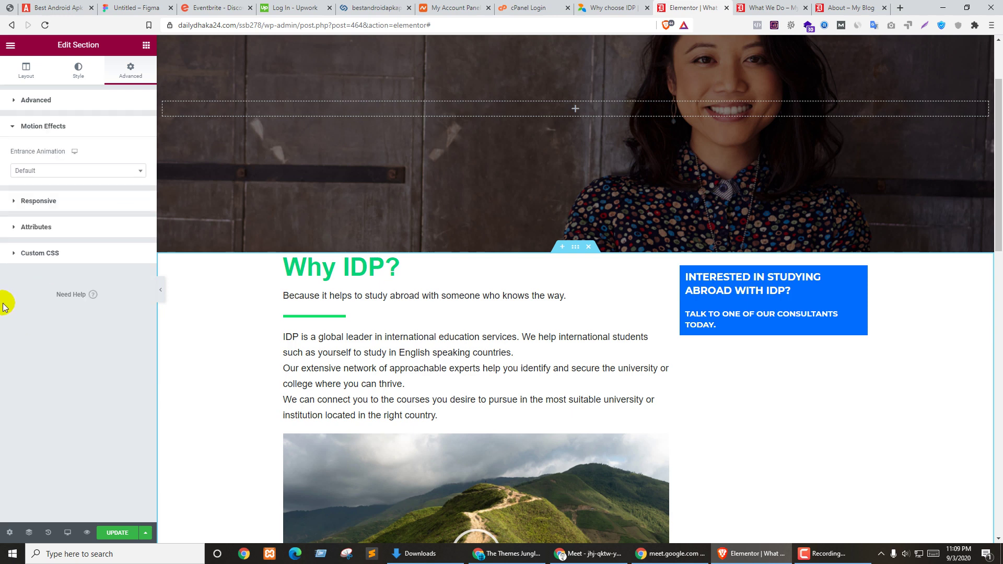
pyautogui.click(41, 203)
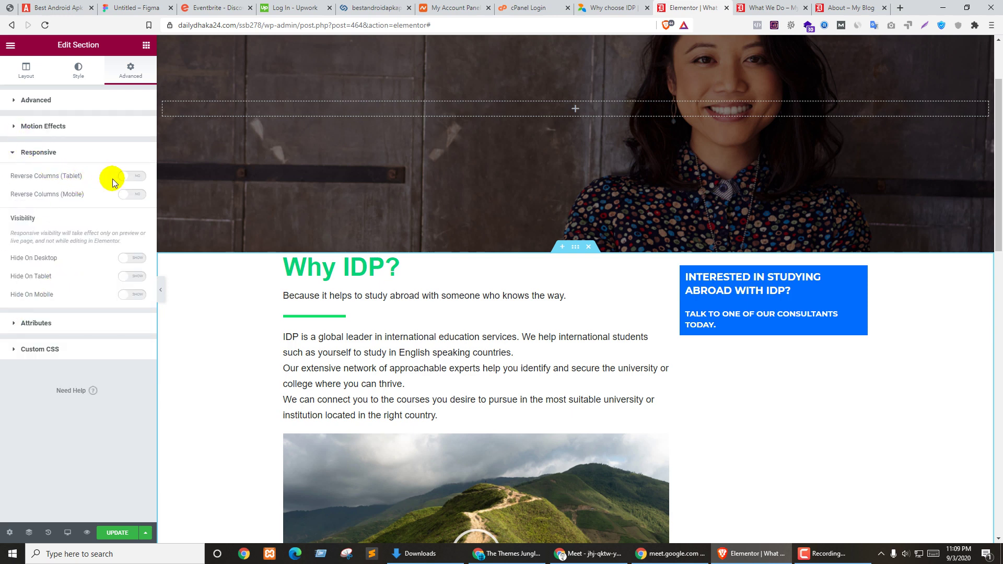
pyautogui.click(50, 161)
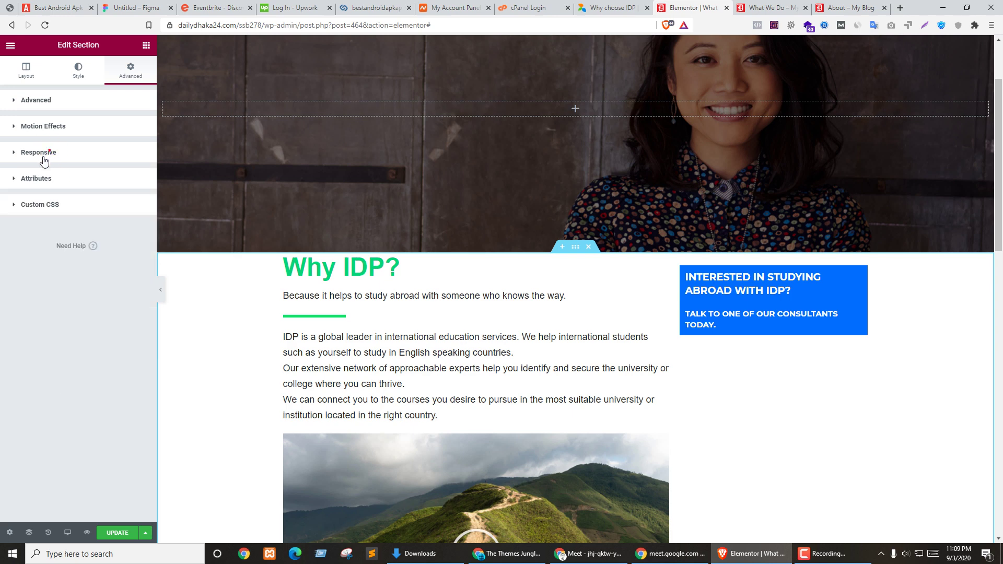
pyautogui.click(47, 180)
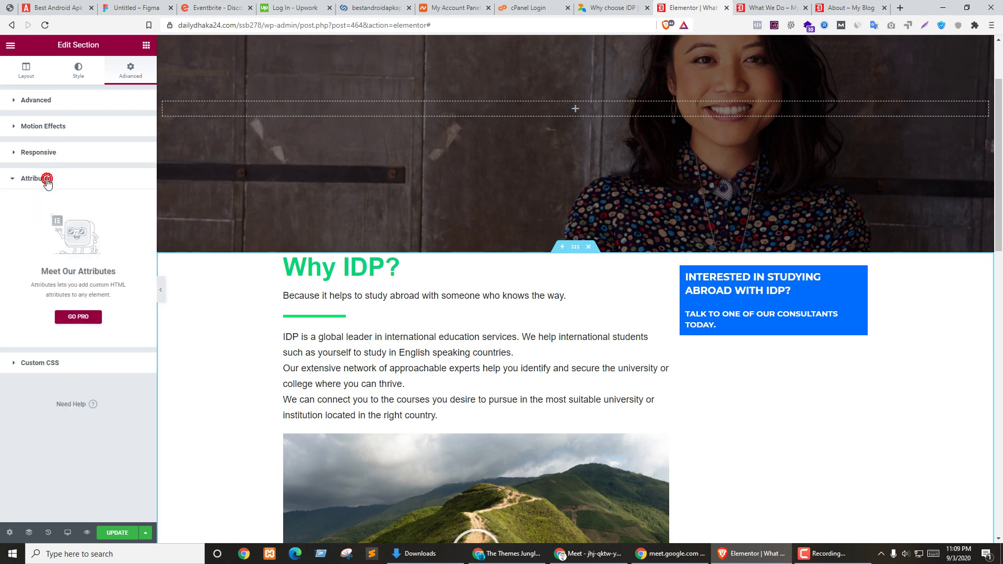
# Step: Lower the linked top and bottom margins of the "Why IDP?" section to -60 px
pyautogui.click(43, 99)
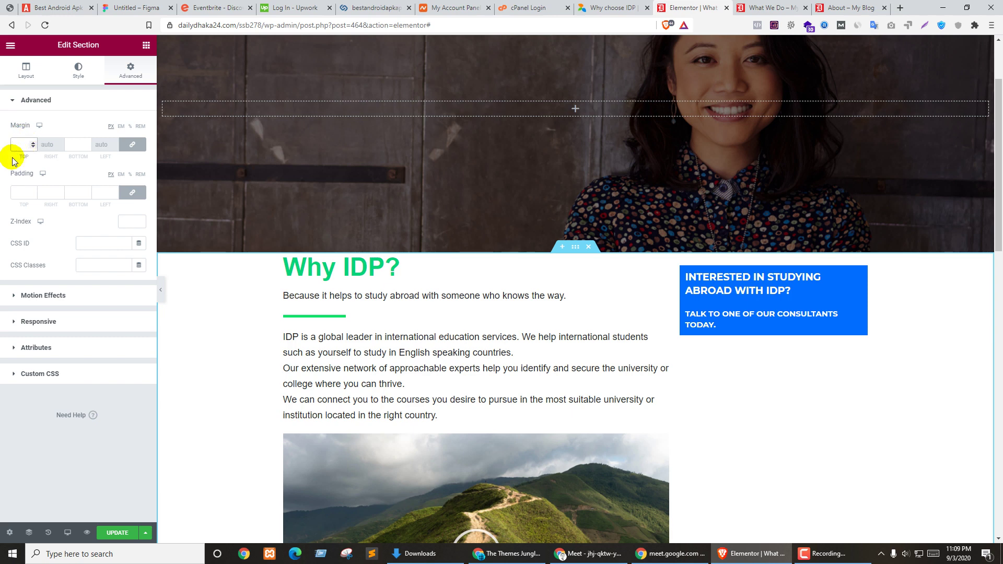
pyautogui.press('Down')
pyautogui.press('Down')
pyautogui.press('Down')
pyautogui.press('Down')
pyautogui.press('Down')
pyautogui.press('Down')
pyautogui.press('Down')
pyautogui.press('Down')
pyautogui.press('Down')
pyautogui.press('Down')
pyautogui.press('Down')
pyautogui.press('Down')
pyautogui.press('Down')
pyautogui.press('Down')
pyautogui.press('Down')
pyautogui.press('Down')
pyautogui.press('Down')
pyautogui.press('Down')
pyautogui.press('Down')
pyautogui.press('Down')
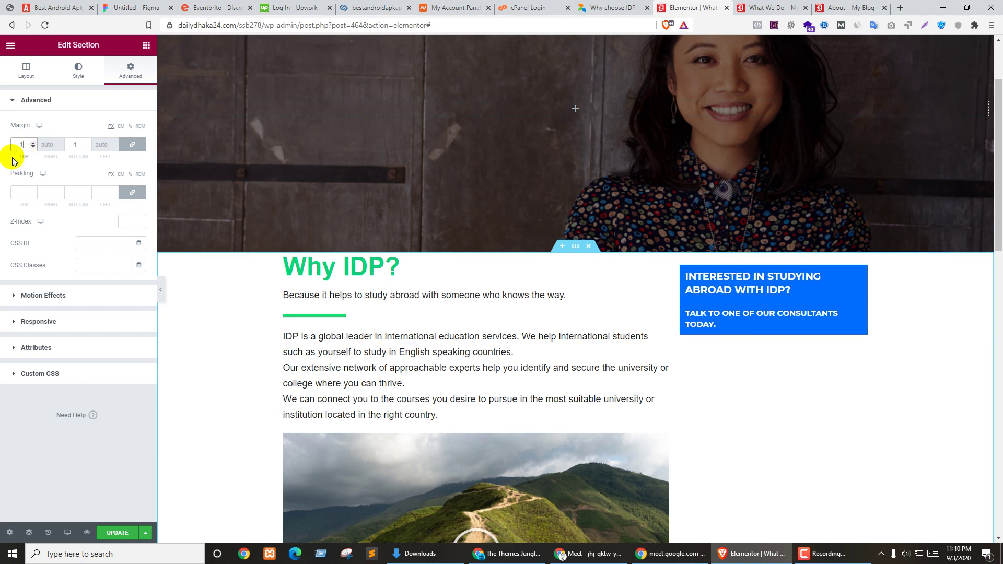
pyautogui.press('Down')
pyautogui.press('Down')
pyautogui.press('Down')
pyautogui.press('Down')
pyautogui.press('Down')
pyautogui.press('Down')
pyautogui.press('Down')
pyautogui.press('Down')
pyautogui.press('Down')
pyautogui.press('Down')
pyautogui.press('Down')
pyautogui.press('Down')
pyautogui.press('Down')
pyautogui.press('Down')
pyautogui.press('Down')
pyautogui.press('Down')
pyautogui.press('Down')
pyautogui.press('Down')
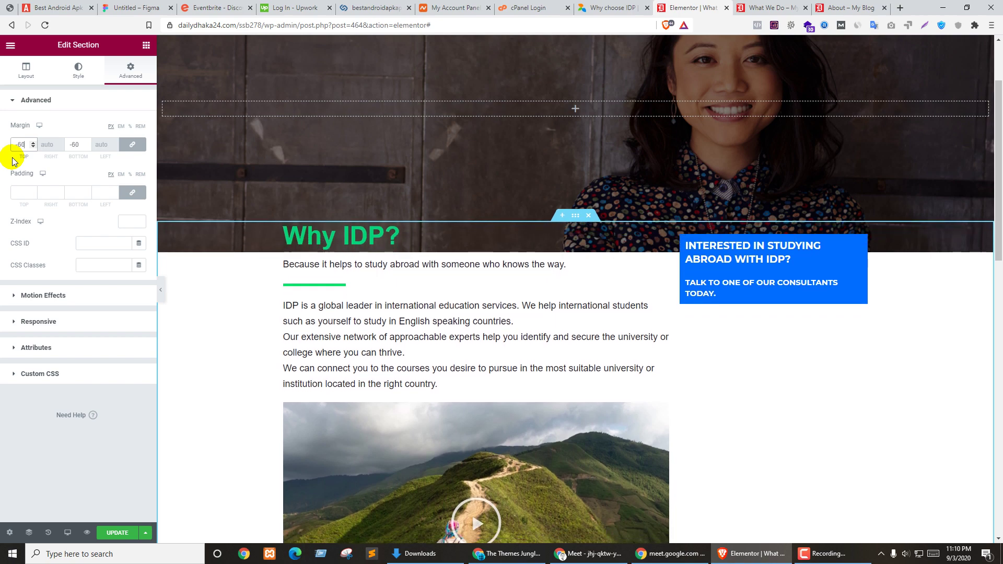
# Step: Unlink the section's margins and set the bottom margin to 0 and the top margin to -150 px
pyautogui.click(132, 144)
pyautogui.click(83, 144)
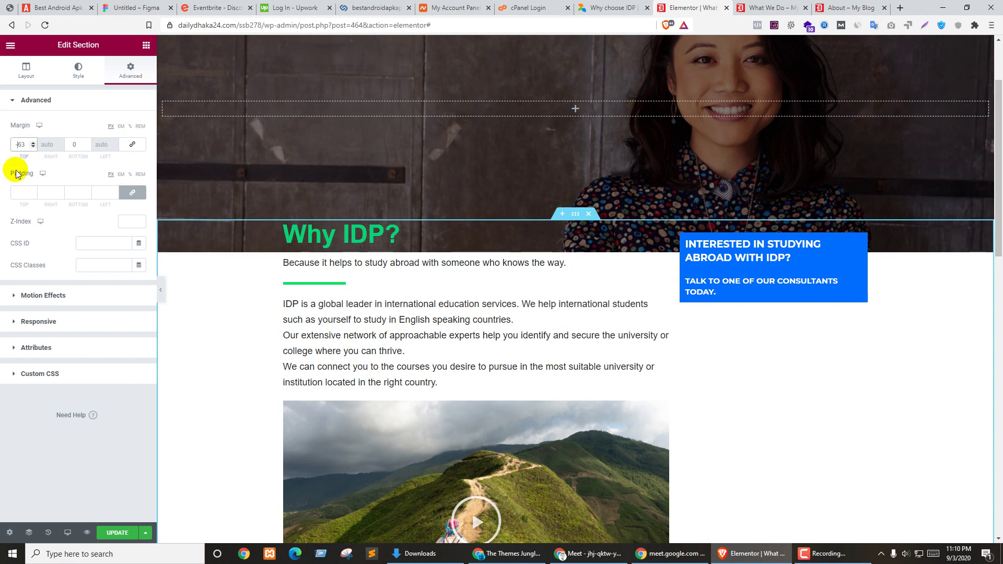
pyautogui.write('1')
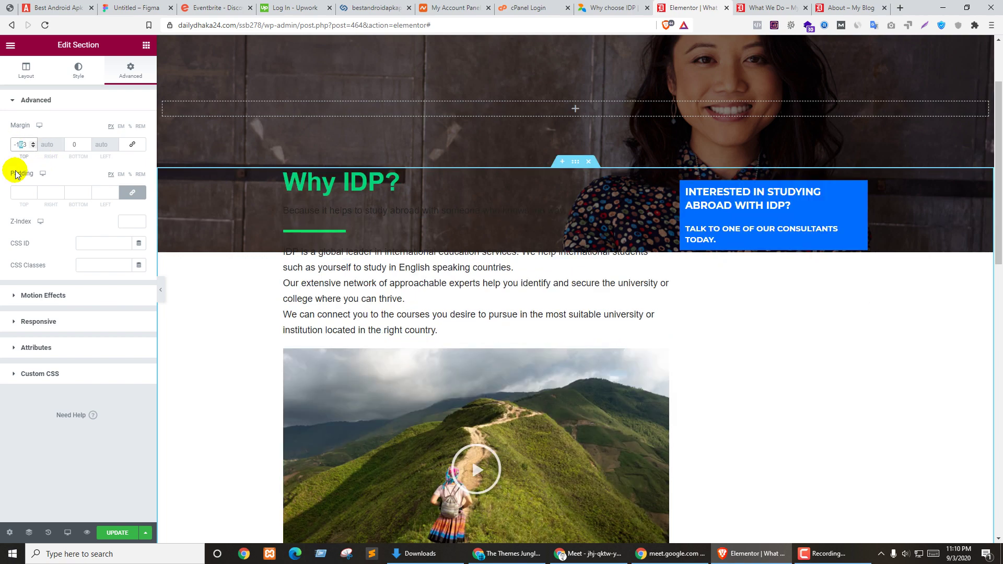
pyautogui.write('50')
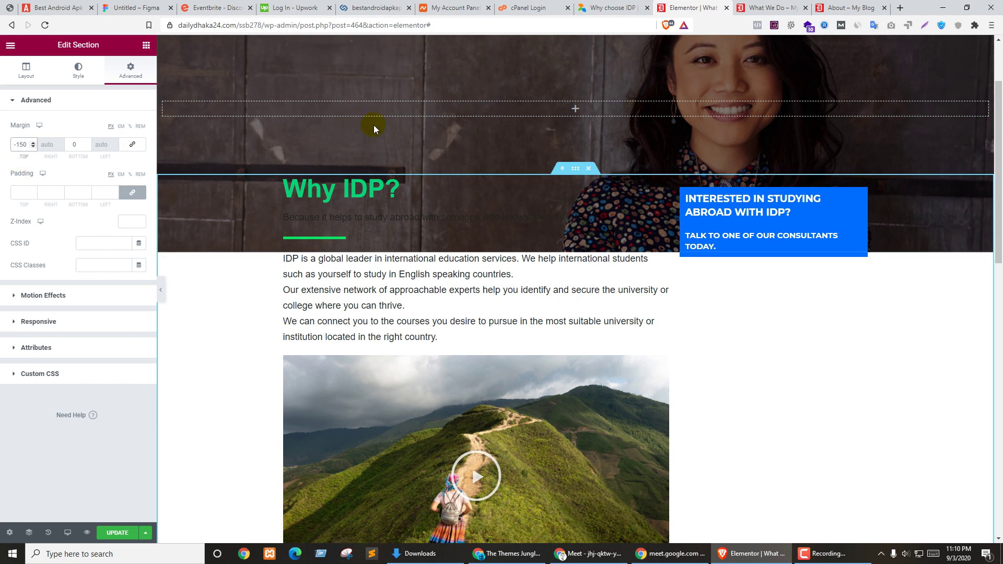
# Step: Give the column holding the "Why IDP?" text and video a solid white background
pyautogui.click(283, 182)
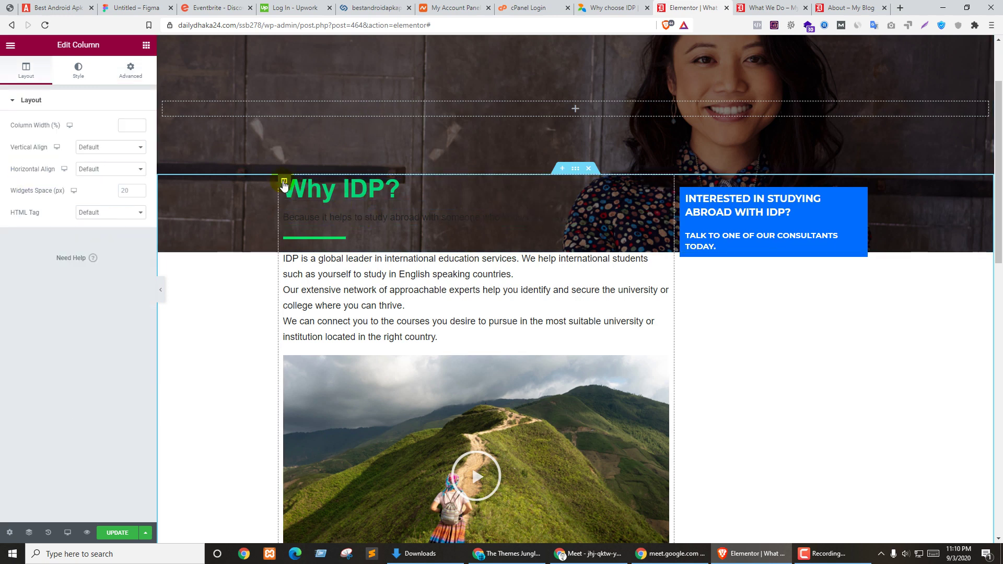
pyautogui.click(78, 71)
pyautogui.click(112, 148)
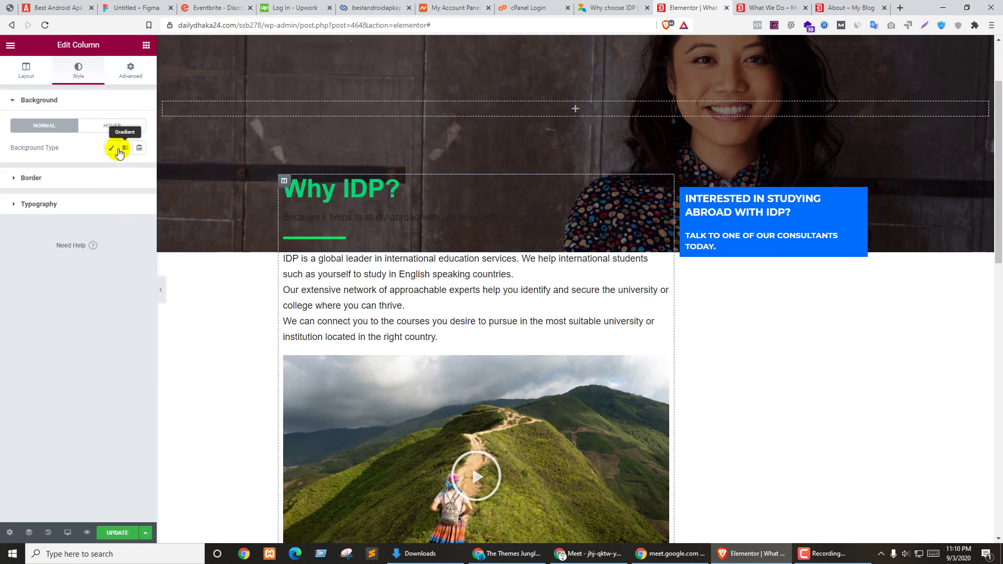
pyautogui.click(139, 170)
pyautogui.moveTo(44, 221); pyautogui.dragTo(0, 196)
pyautogui.click(26, 378)
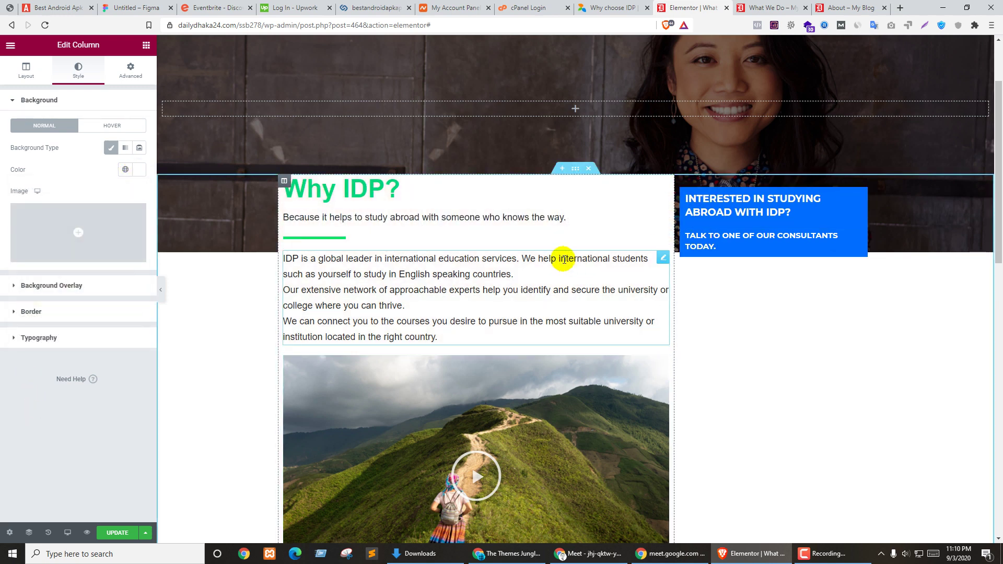
# Step: Check the contact form column on the original IDP page and give the column around the blue box a classic background type
pyautogui.hotkey('ctrl', 'shift', 'Tab')
pyautogui.scroll(-4, 694, 304)
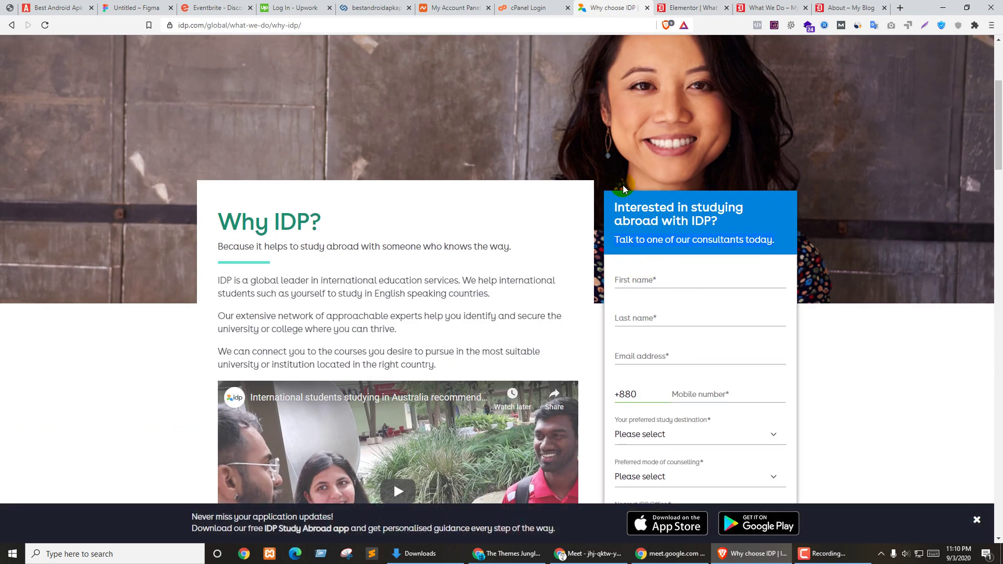
pyautogui.hotkey('ctrl', 'Tab')
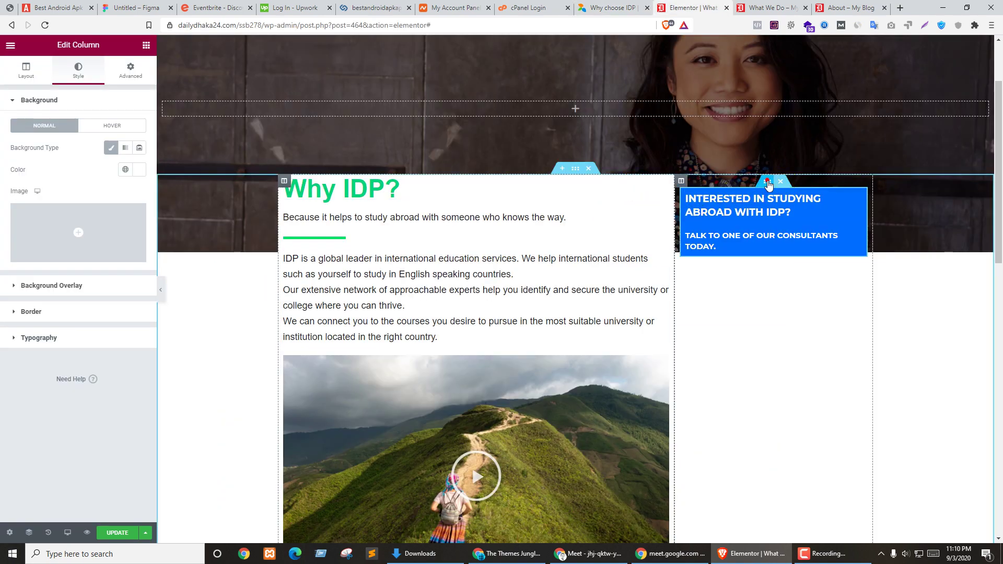
pyautogui.click(768, 183)
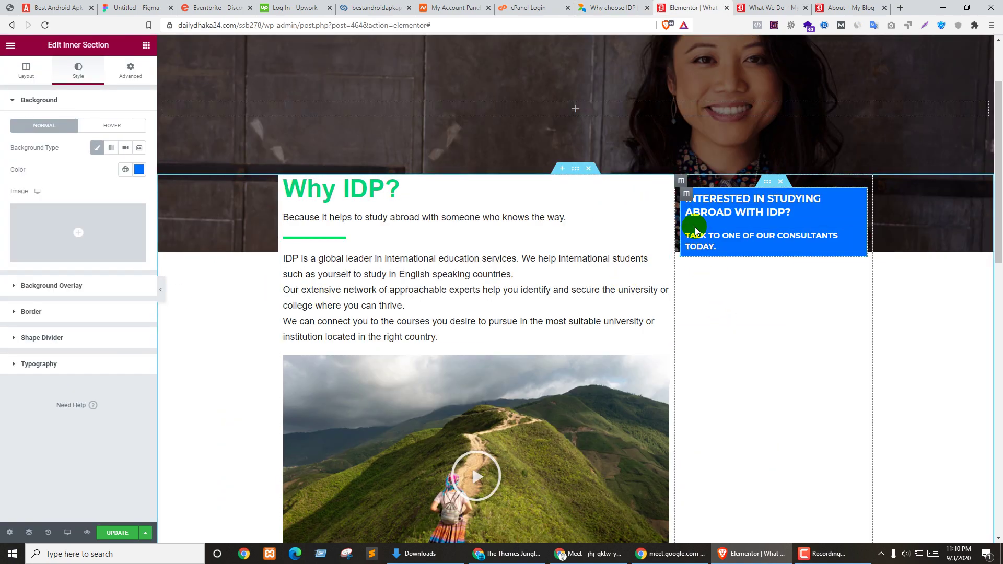
pyautogui.click(682, 181)
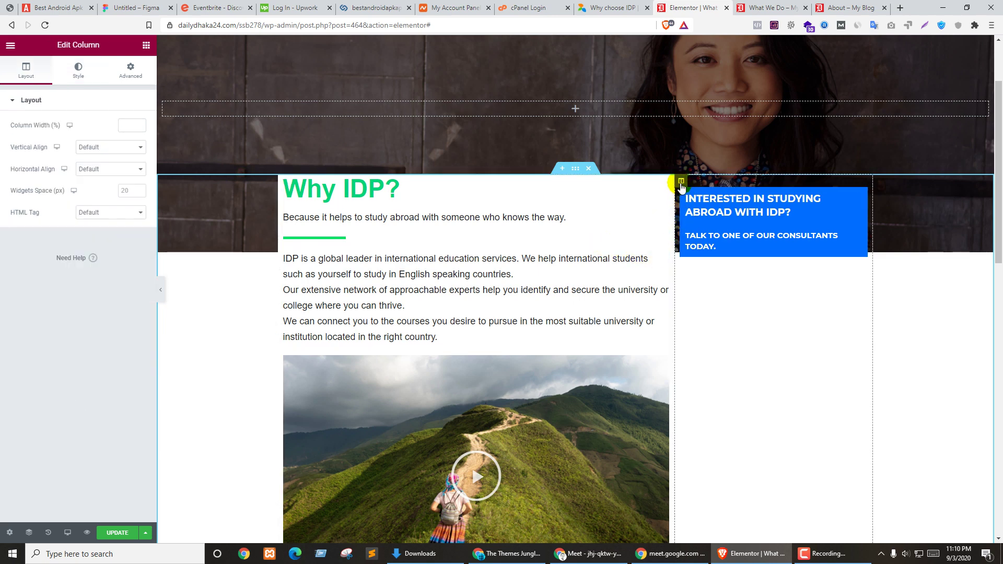
pyautogui.click(81, 81)
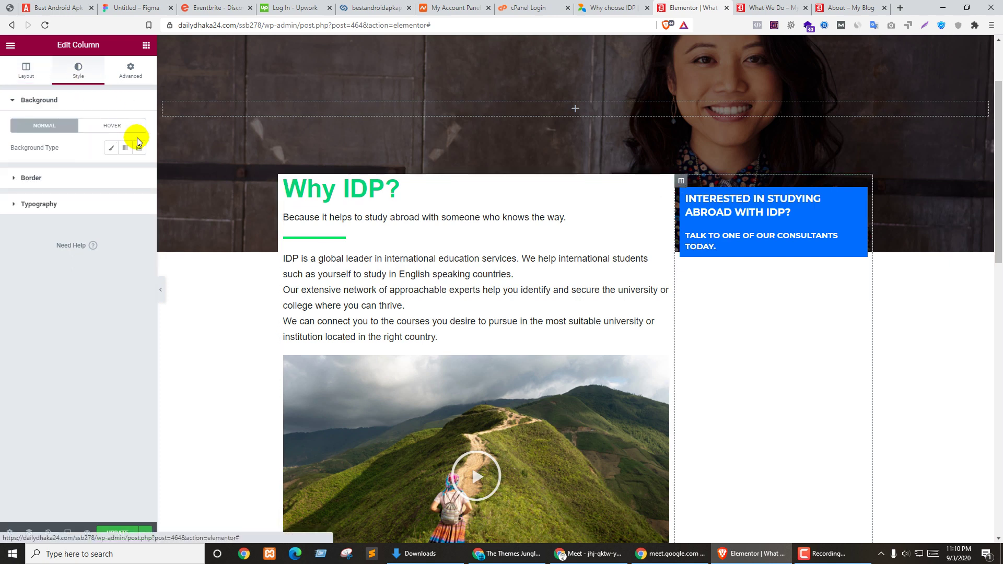
pyautogui.click(111, 148)
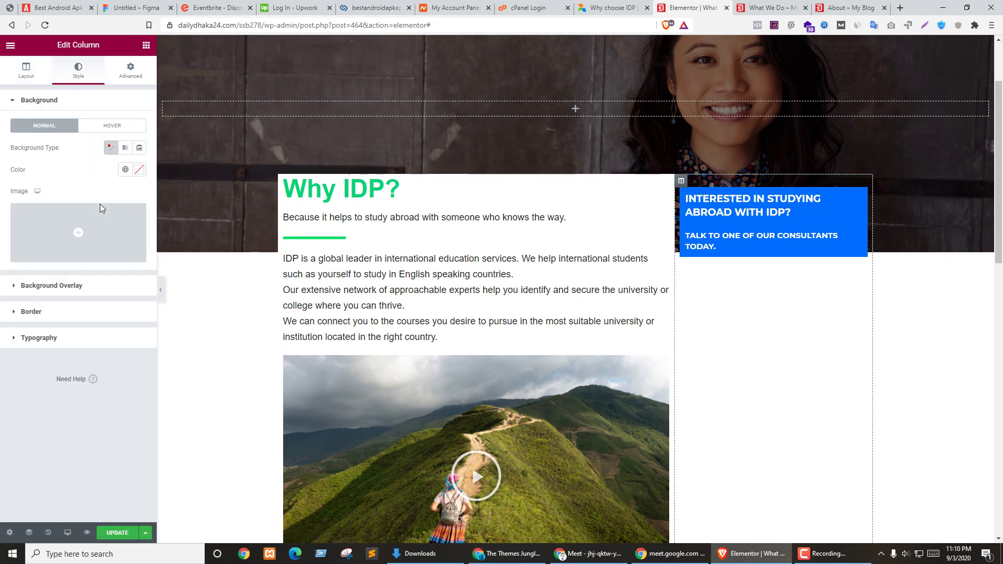
# Step: Set the background colour of the column holding the blue consultant box to light pink #EFBEBE
pyautogui.click(139, 169)
pyautogui.click(43, 213)
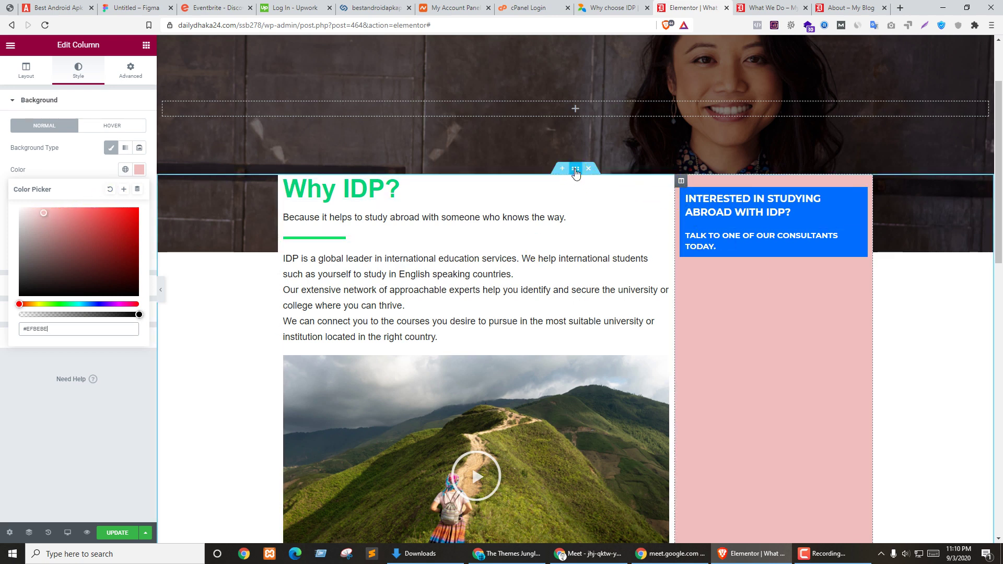
# Step: Try the Narrow and Extended column gaps on the Why IDP section and set the gap back to Default
pyautogui.click(575, 170)
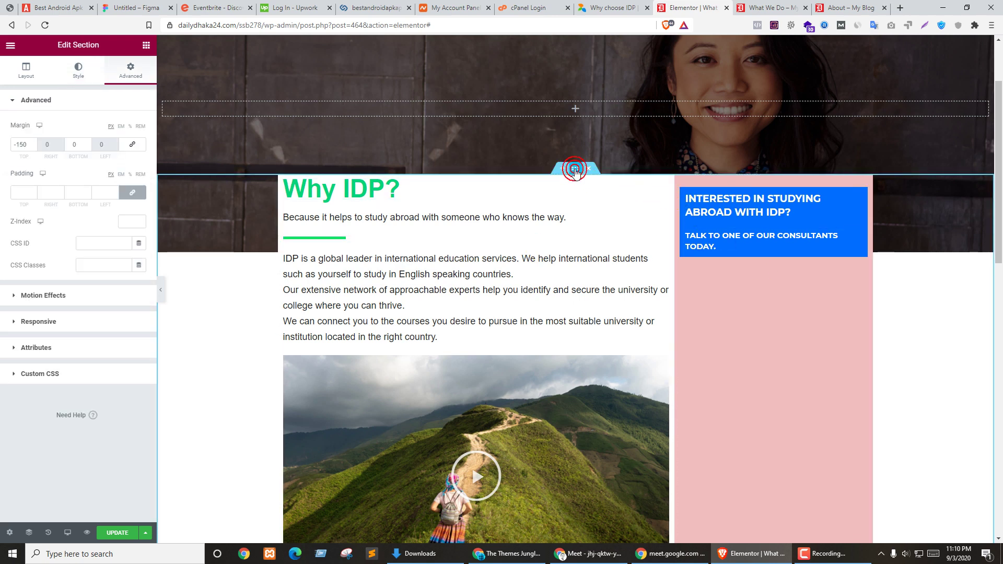
pyautogui.click(21, 69)
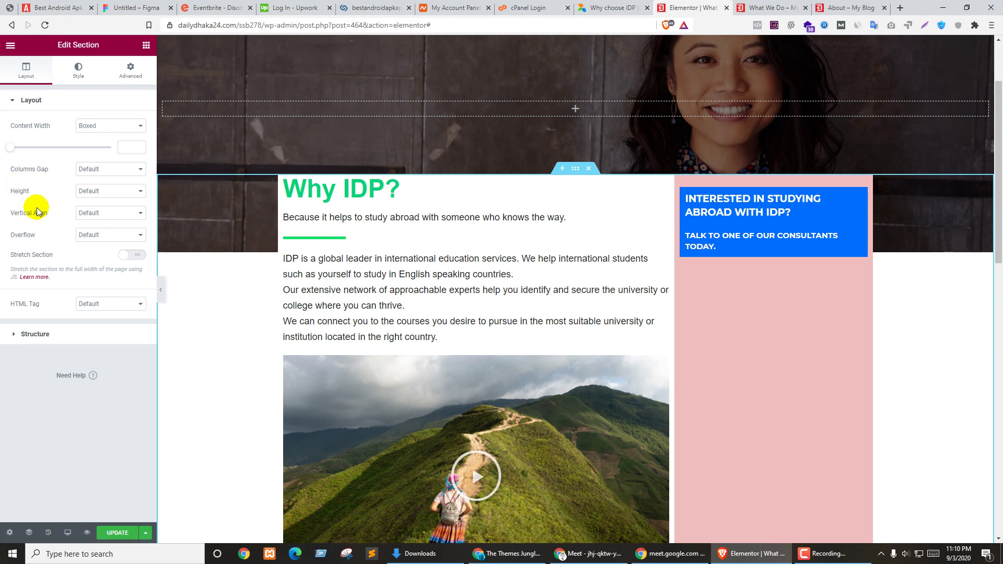
pyautogui.click(94, 170)
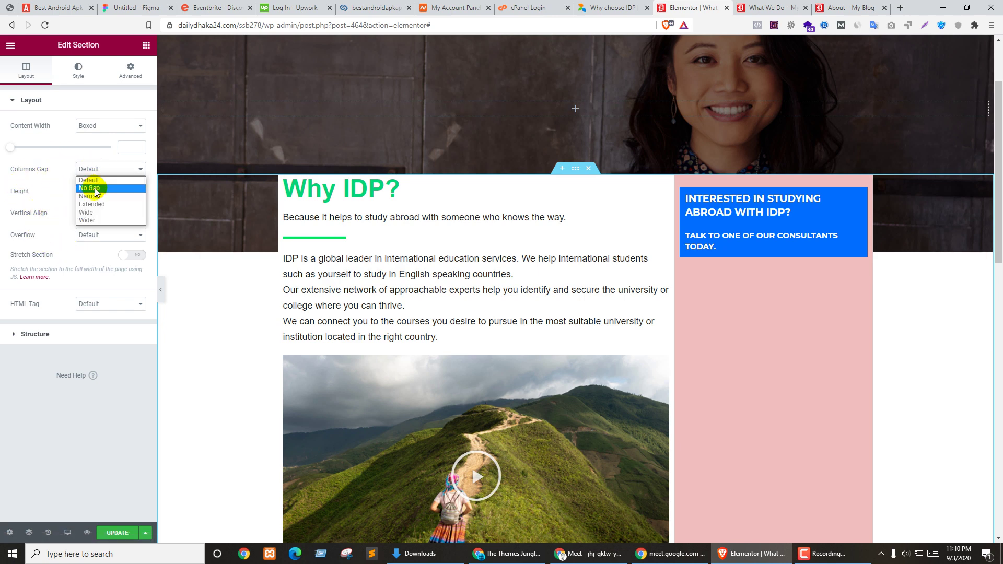
pyautogui.click(94, 197)
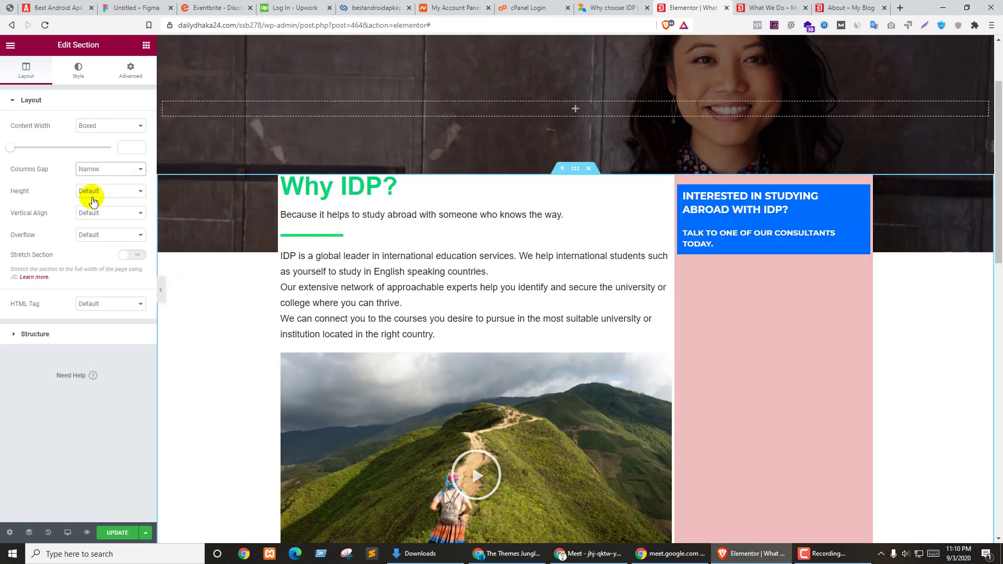
pyautogui.click(96, 174)
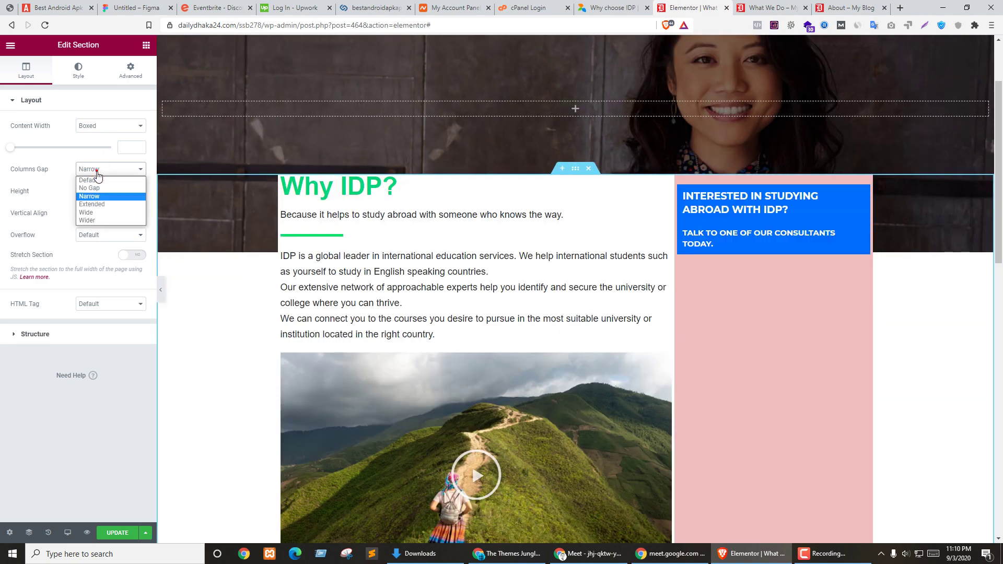
pyautogui.click(90, 203)
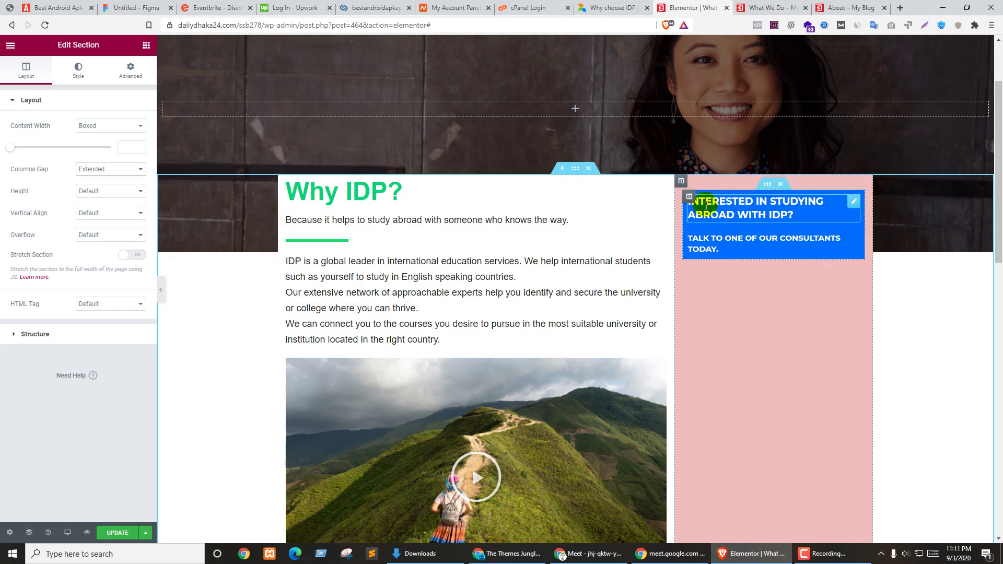
pyautogui.click(112, 169)
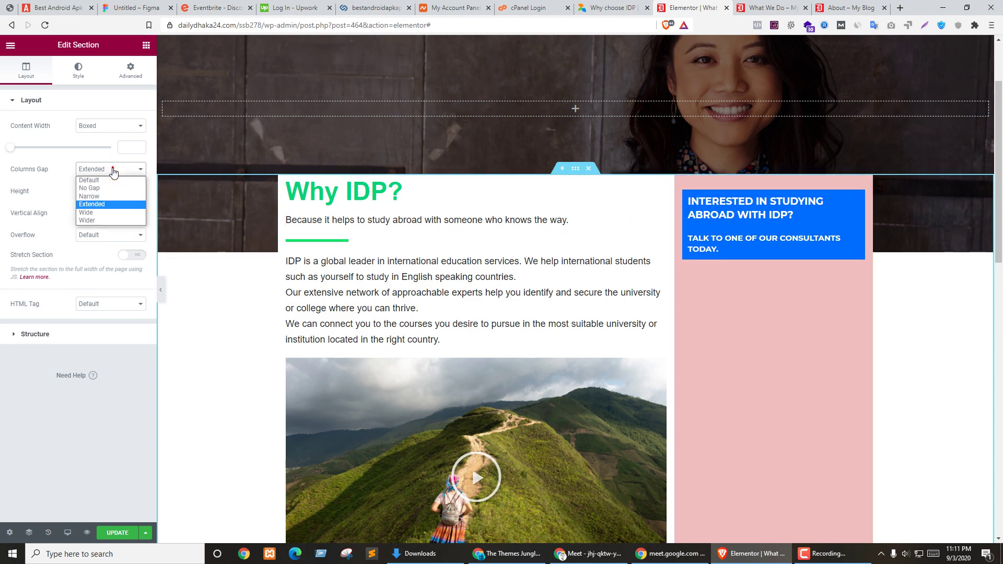
pyautogui.click(99, 181)
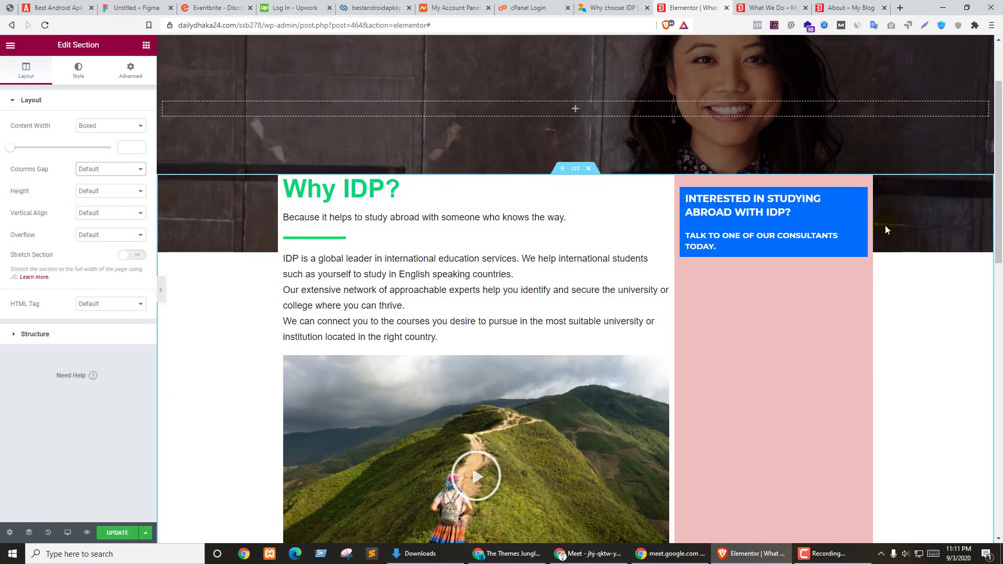
# Step: Try to place an Inner Section inside the blue consultant box in the pink column
pyautogui.click(779, 201)
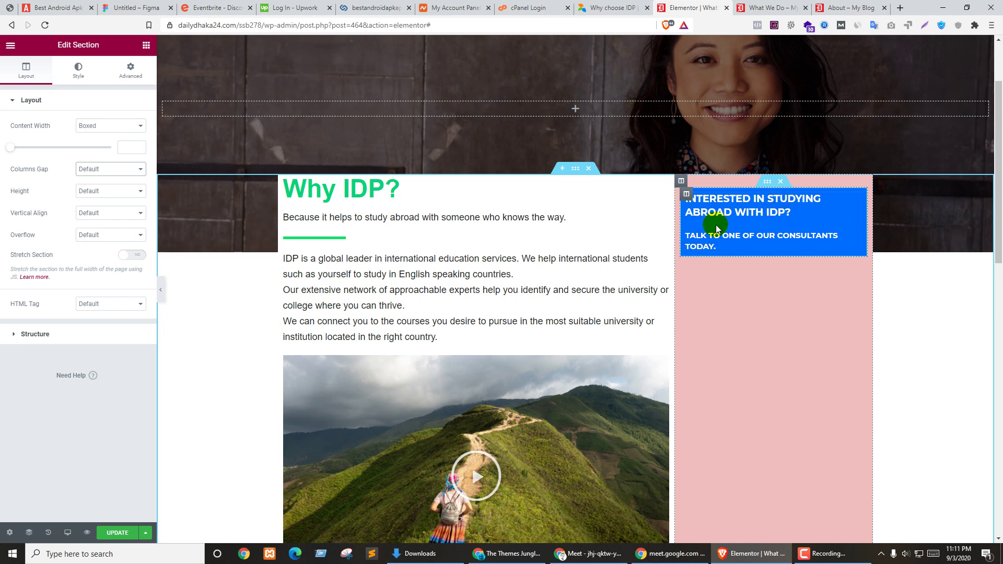
pyautogui.click(146, 45)
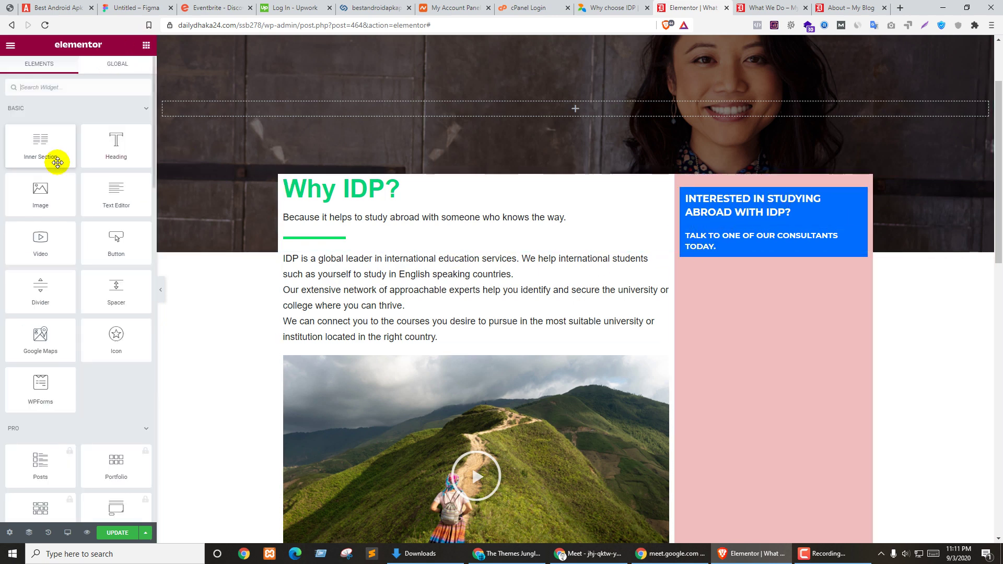
pyautogui.moveTo(52, 154); pyautogui.dragTo(750, 239)
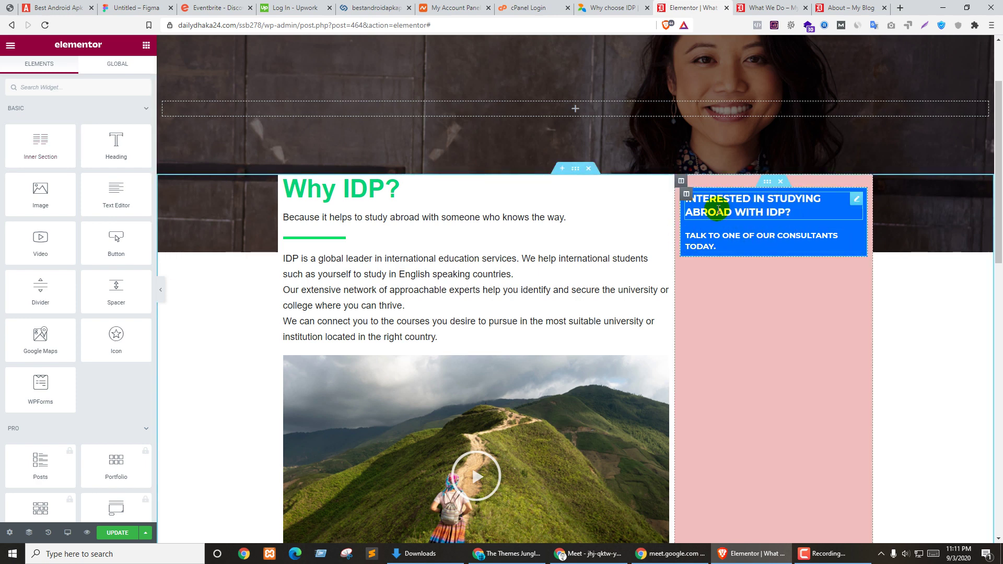
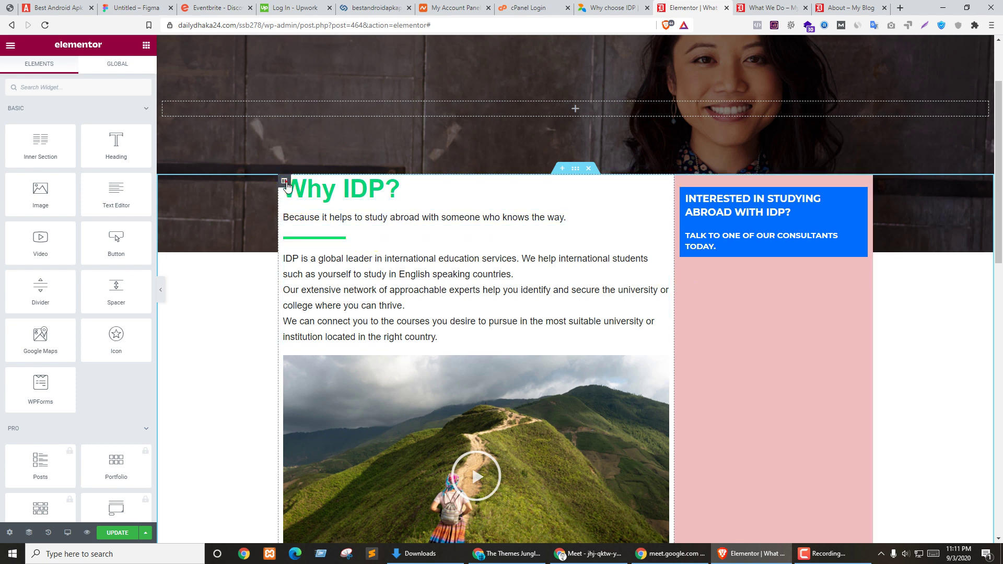
# Step: Remove the white Classic background from the column containing the Why IDP content
pyautogui.click(284, 181)
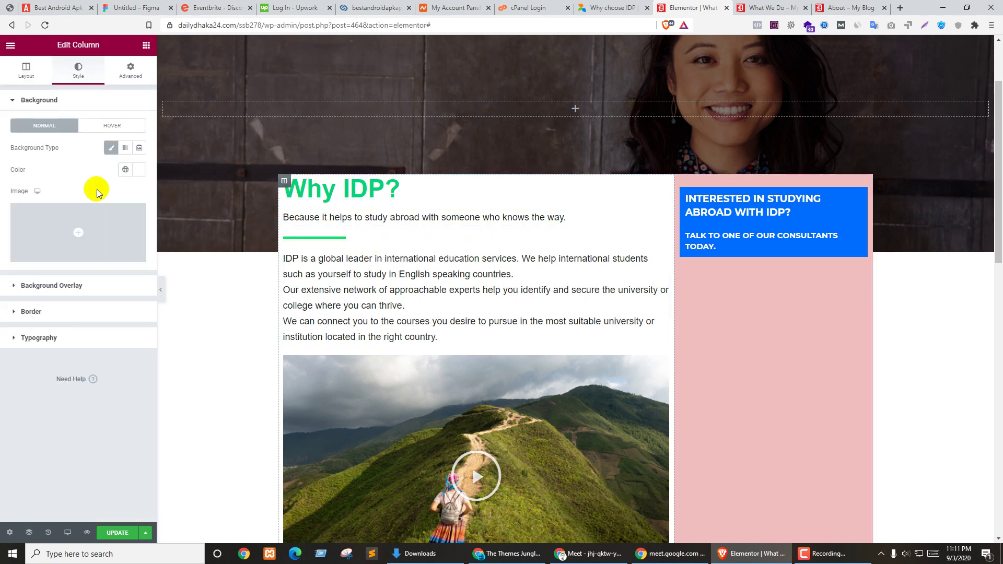
pyautogui.click(109, 150)
pyautogui.click(111, 148)
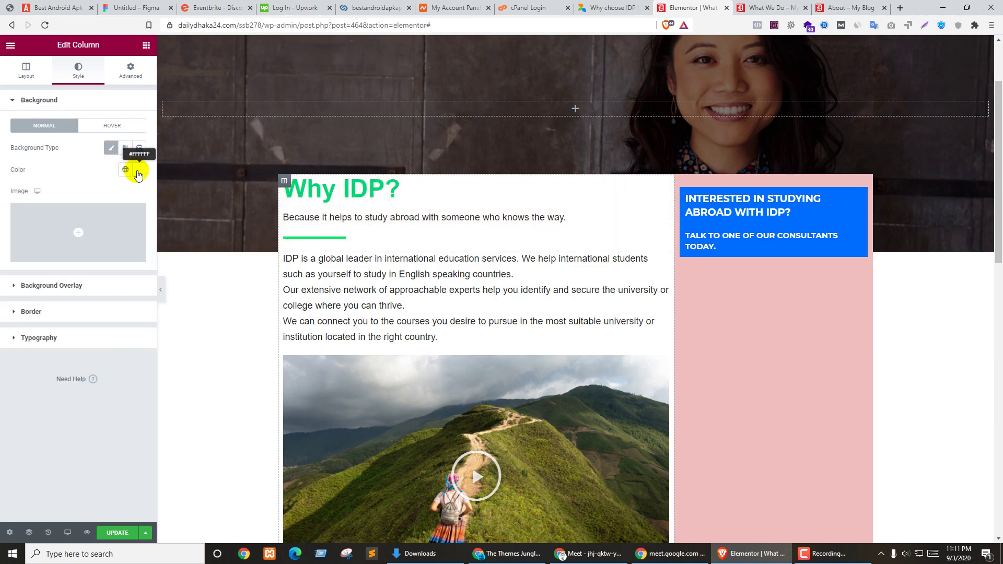
pyautogui.click(110, 149)
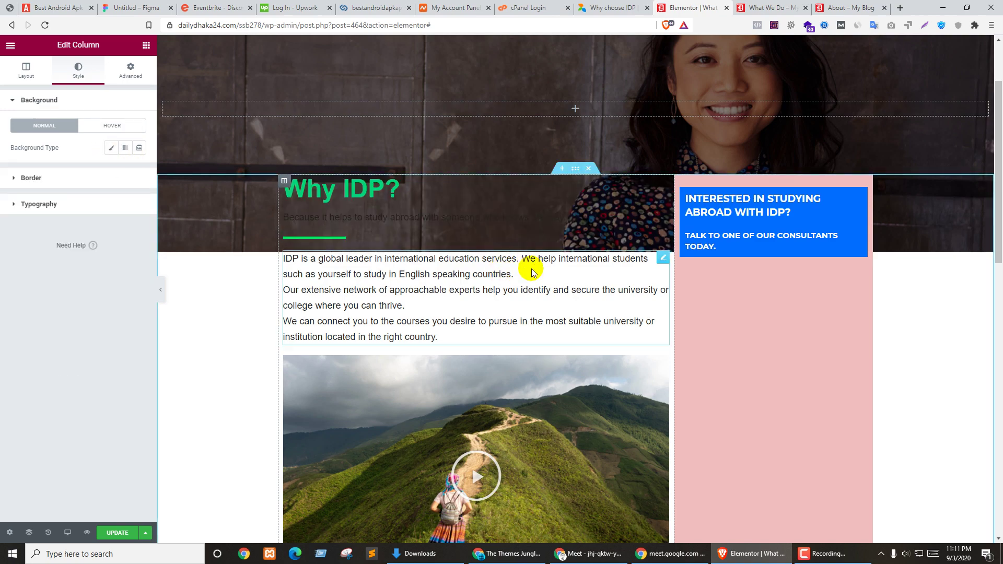
# Step: Insert an Inner Section above the Why IDP heading and delete its second column
pyautogui.click(146, 45)
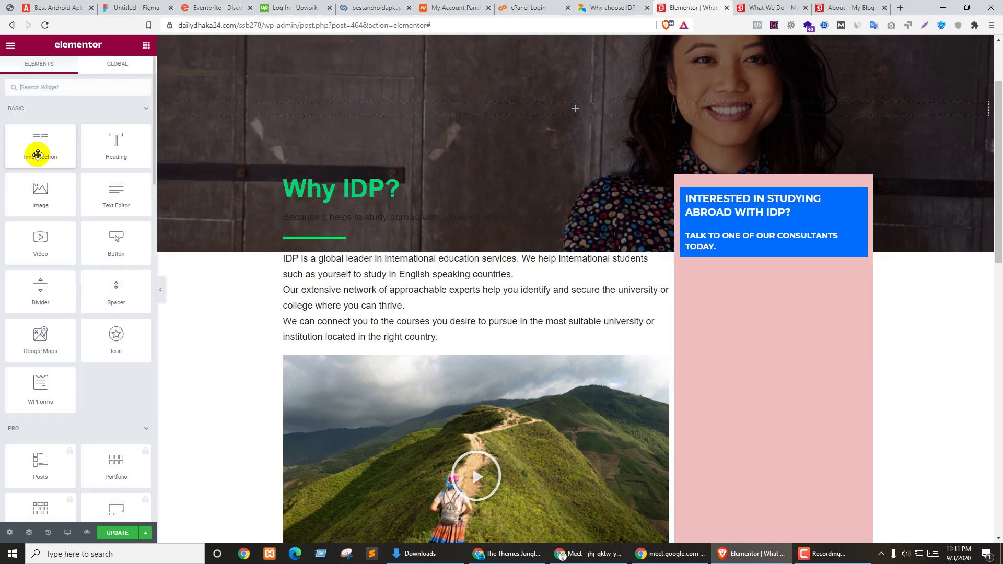
pyautogui.moveTo(37, 152); pyautogui.dragTo(408, 192)
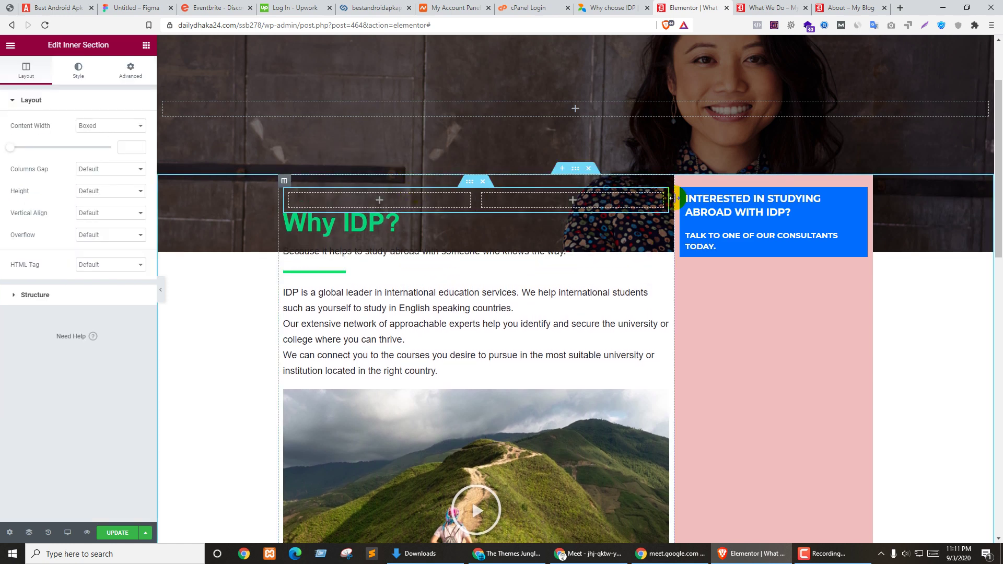
pyautogui.rightClick(483, 200)
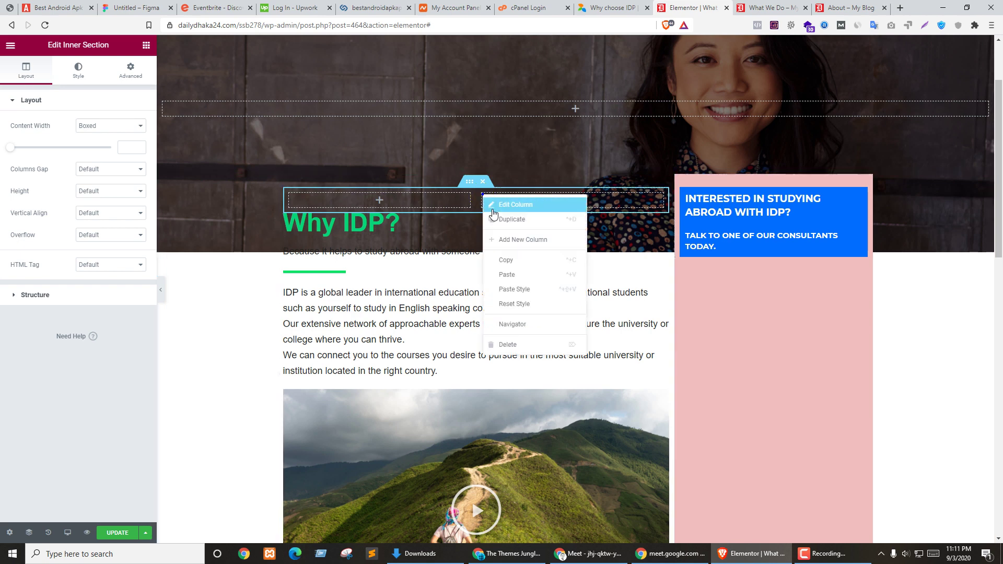
pyautogui.click(502, 343)
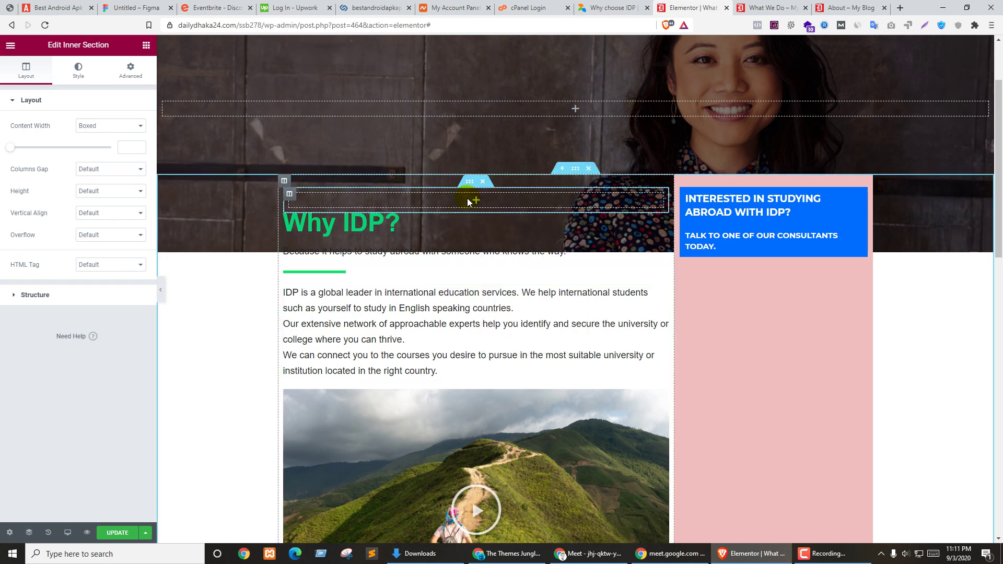
# Step: Move the Why IDP heading, the "Because it helps to study abroad" text and the green divider into the inner section, in that order
pyautogui.moveTo(662, 250); pyautogui.dragTo(569, 262)
pyautogui.moveTo(497, 221); pyautogui.dragTo(515, 202)
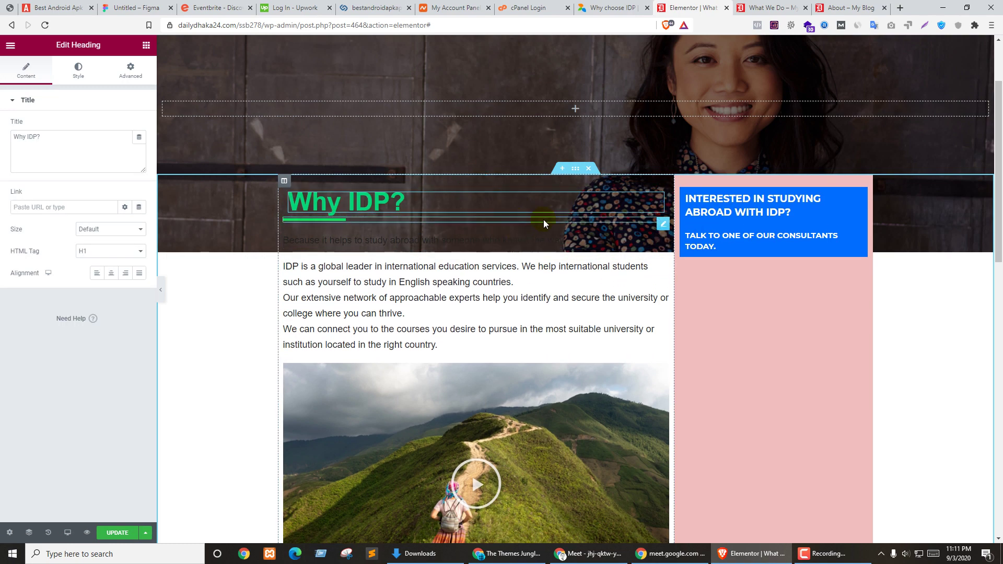
pyautogui.moveTo(664, 228); pyautogui.dragTo(534, 215)
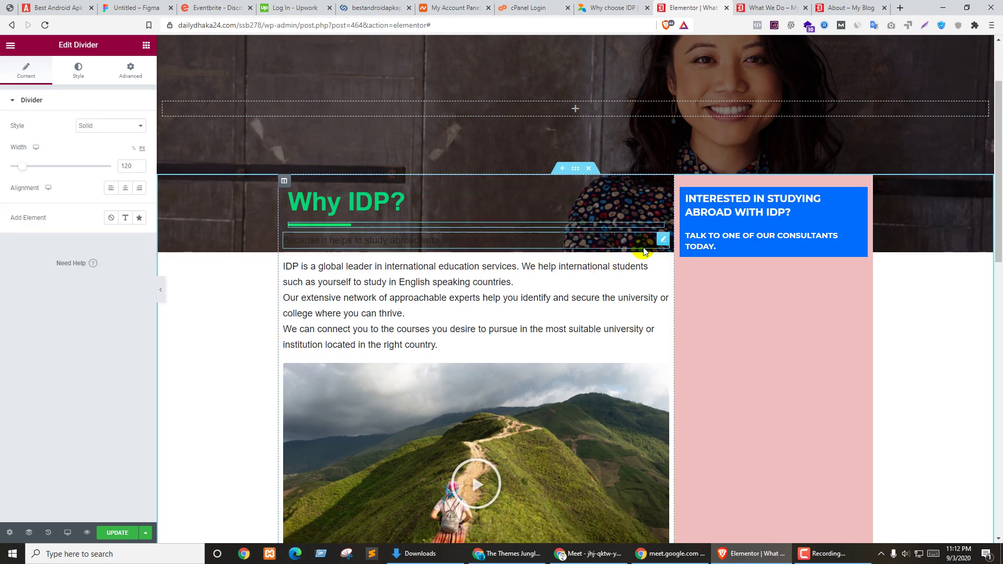
pyautogui.moveTo(660, 243); pyautogui.dragTo(628, 222)
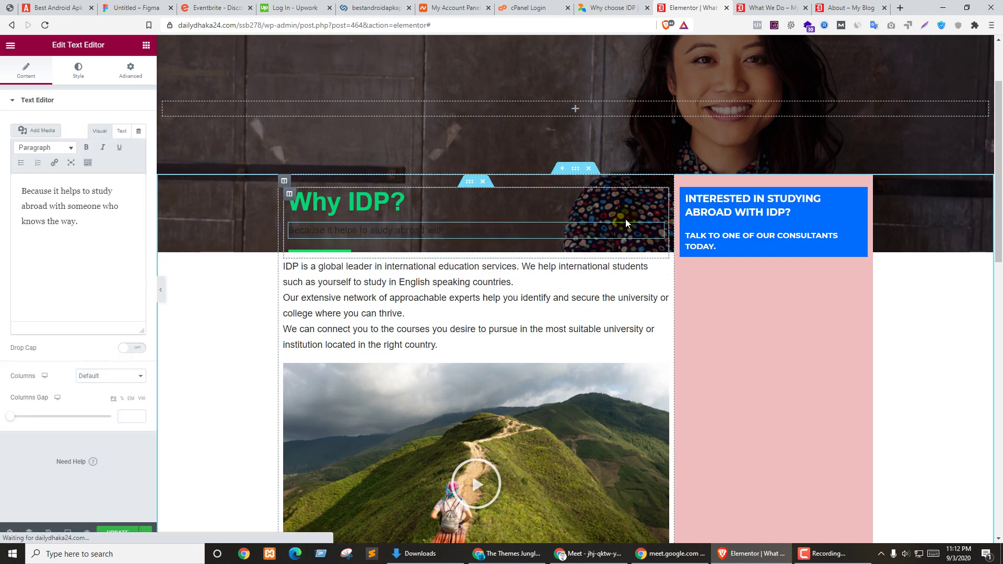
pyautogui.moveTo(662, 267); pyautogui.dragTo(622, 246)
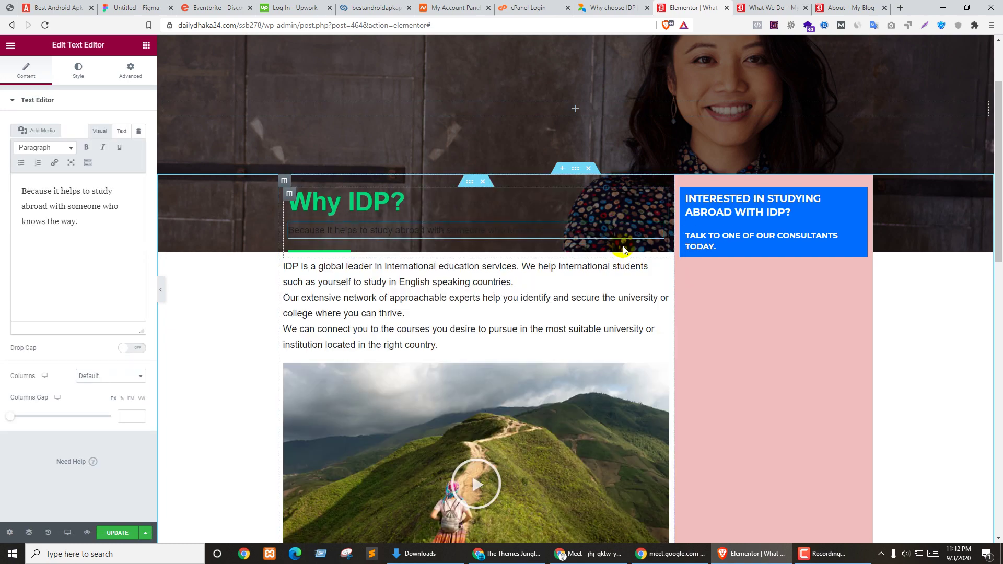
# Step: Give the inner section a Classic background with white colour #FFFFFF
pyautogui.click(470, 181)
pyautogui.click(75, 70)
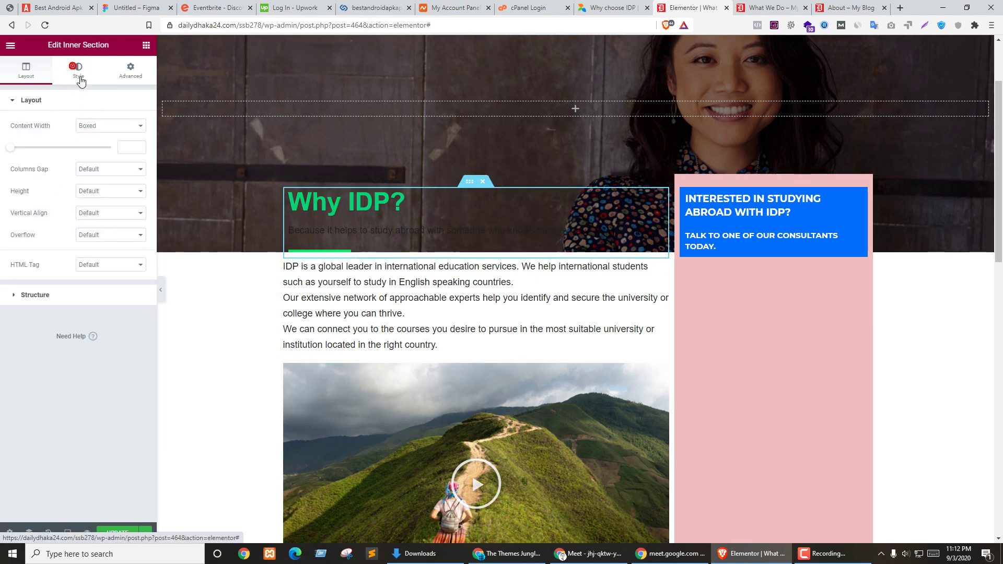
pyautogui.click(97, 150)
pyautogui.click(139, 170)
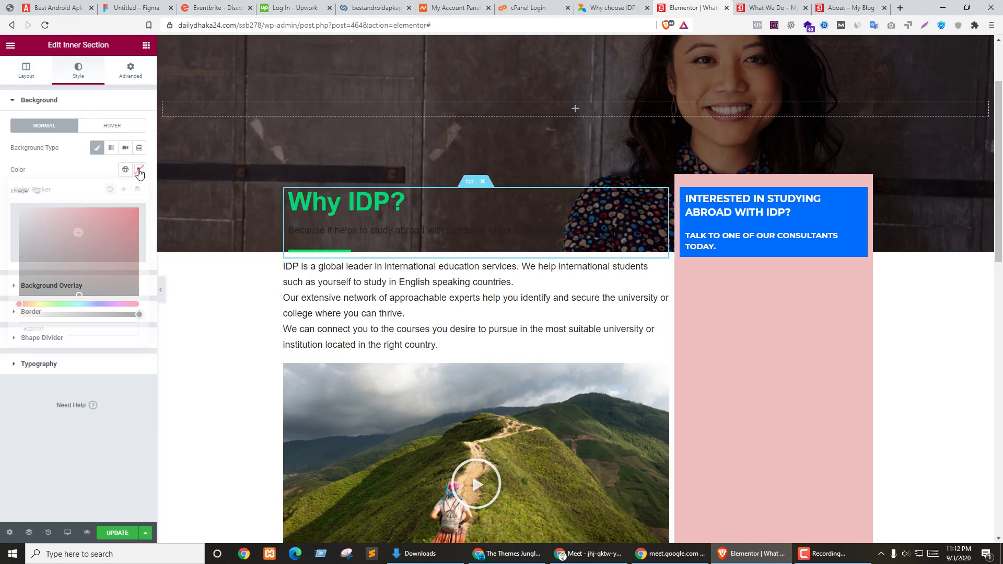
pyautogui.click(40, 219)
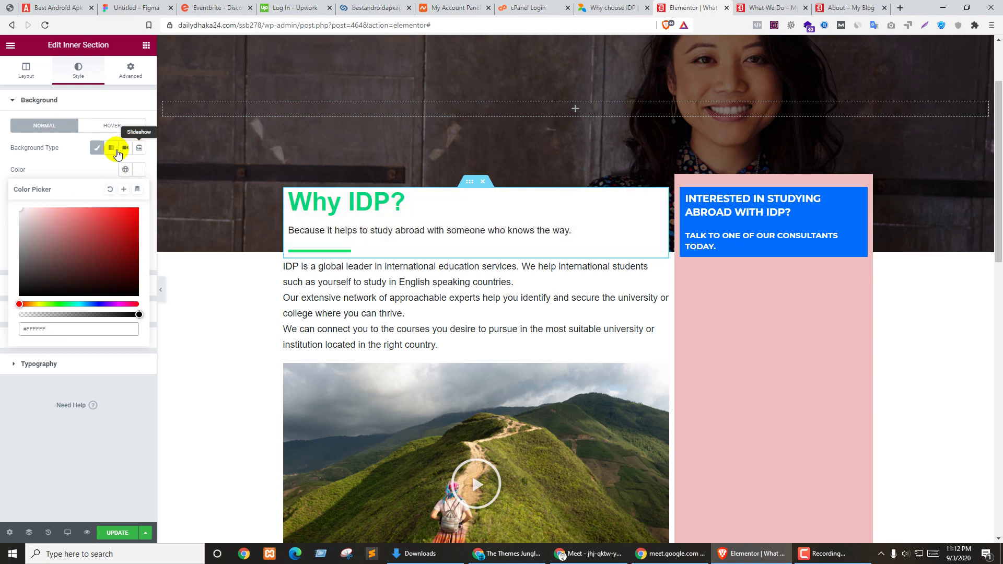
# Step: Try moving the IDP description paragraphs into the inner section above the heading, and move them back below it
pyautogui.moveTo(662, 262); pyautogui.dragTo(426, 240)
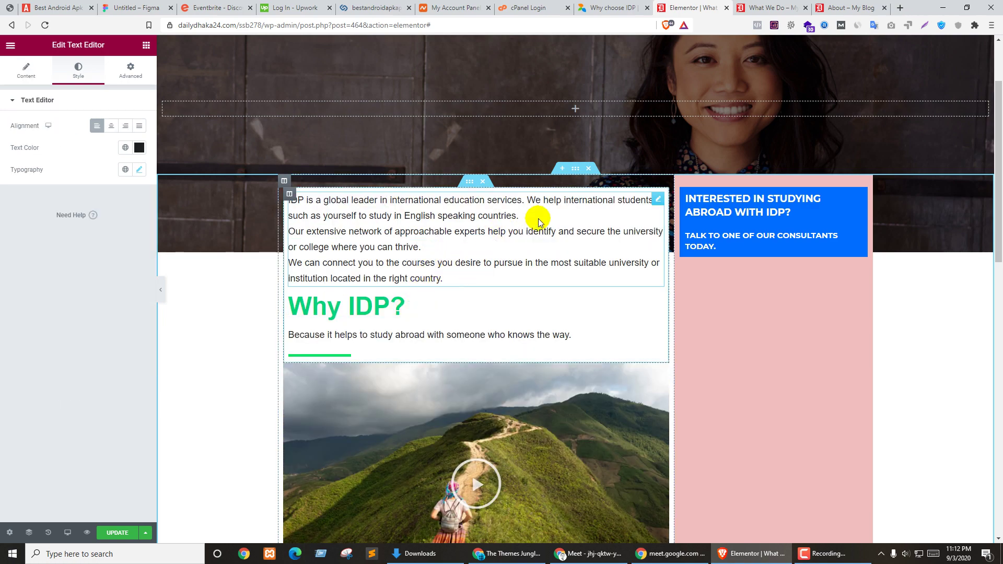
pyautogui.moveTo(657, 205); pyautogui.dragTo(442, 256)
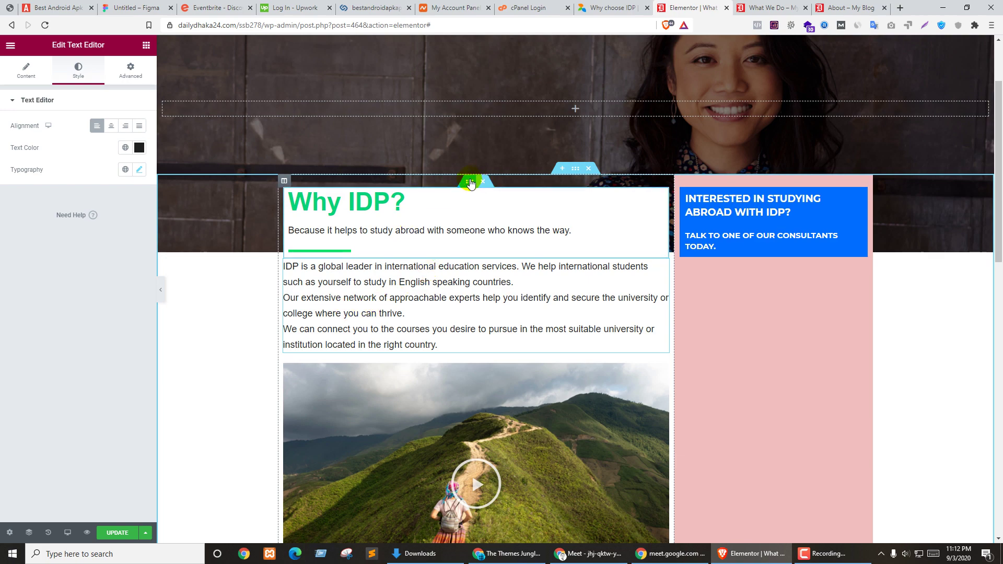
pyautogui.click(469, 182)
pyautogui.click(333, 270)
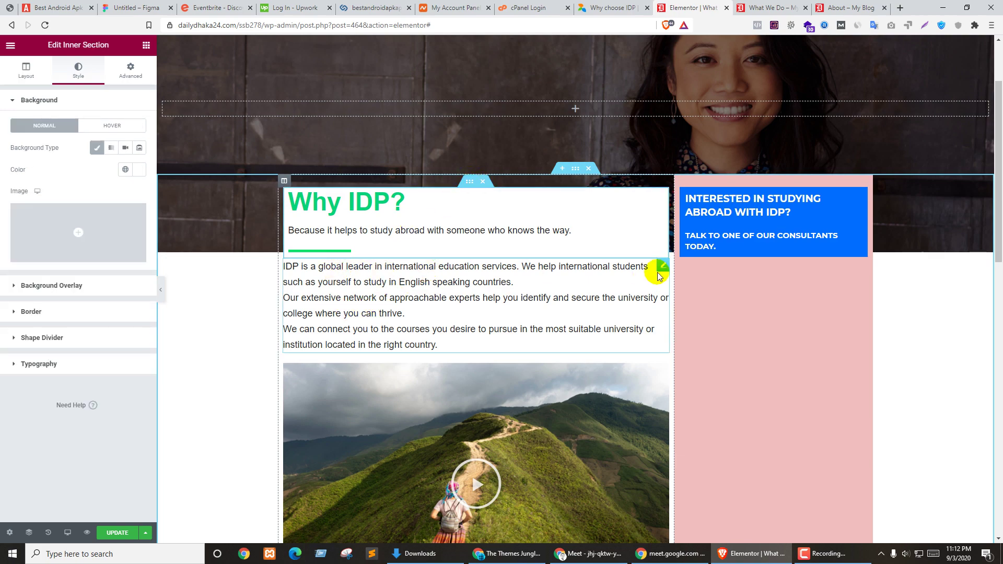
# Step: Move the IDP description paragraphs into the white inner section and arrange the heading, tagline text and green divider above them
pyautogui.moveTo(662, 269); pyautogui.dragTo(304, 246)
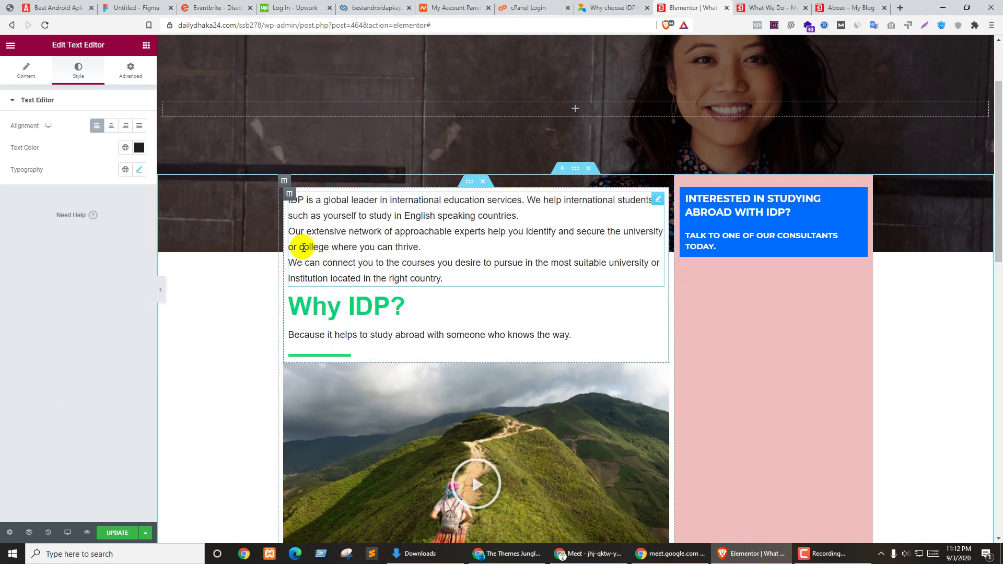
pyautogui.moveTo(660, 293); pyautogui.dragTo(574, 238)
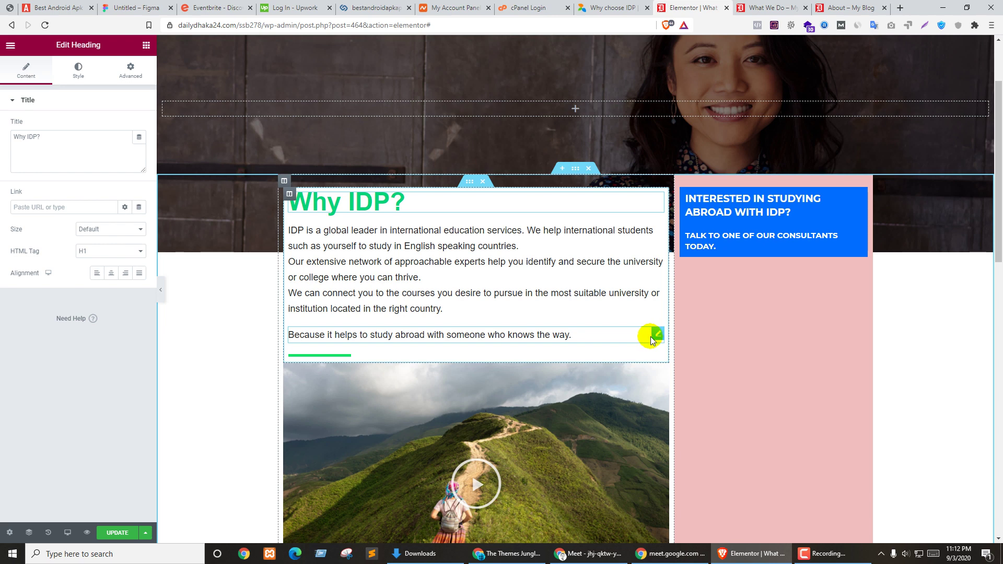
pyautogui.moveTo(650, 337); pyautogui.dragTo(609, 243)
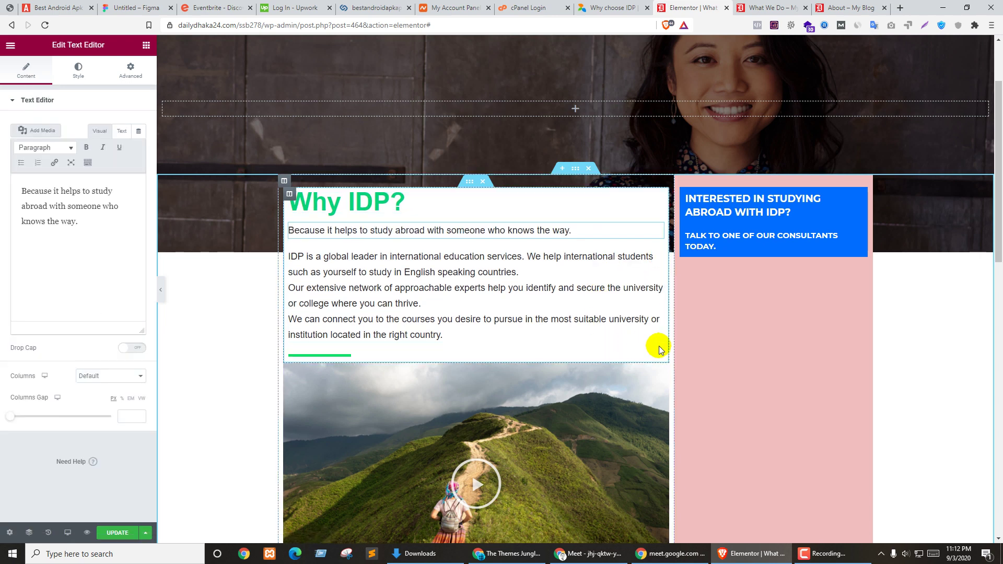
pyautogui.moveTo(657, 355); pyautogui.dragTo(574, 240)
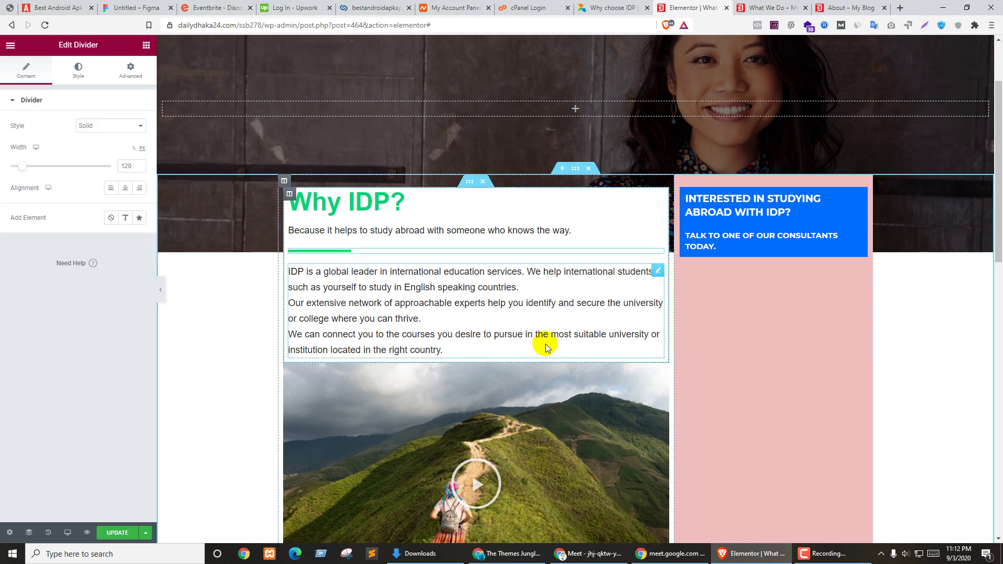
pyautogui.moveTo(667, 368); pyautogui.dragTo(410, 347)
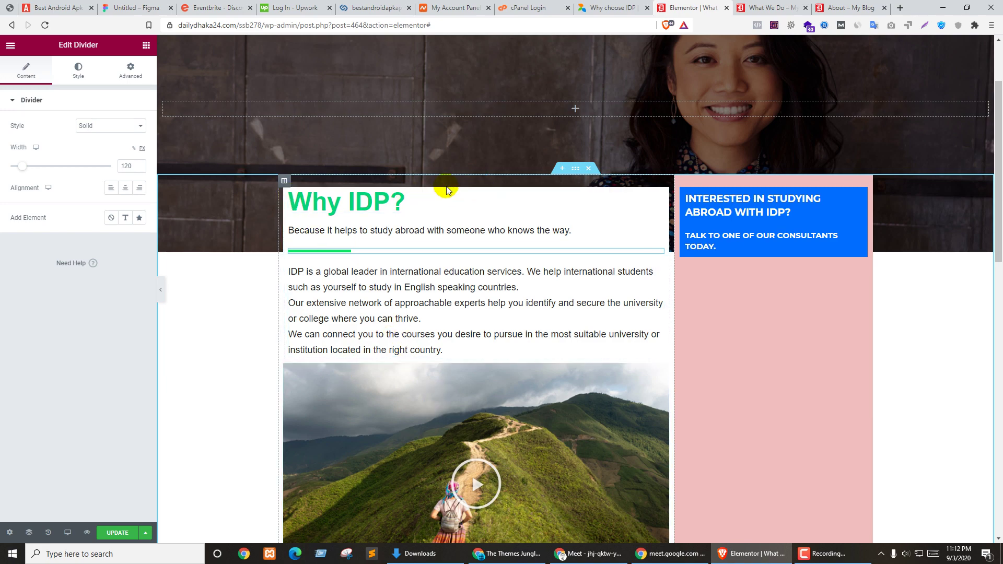
# Step: Move the video into the white inner section and place the IDP description paragraphs above it
pyautogui.click(469, 181)
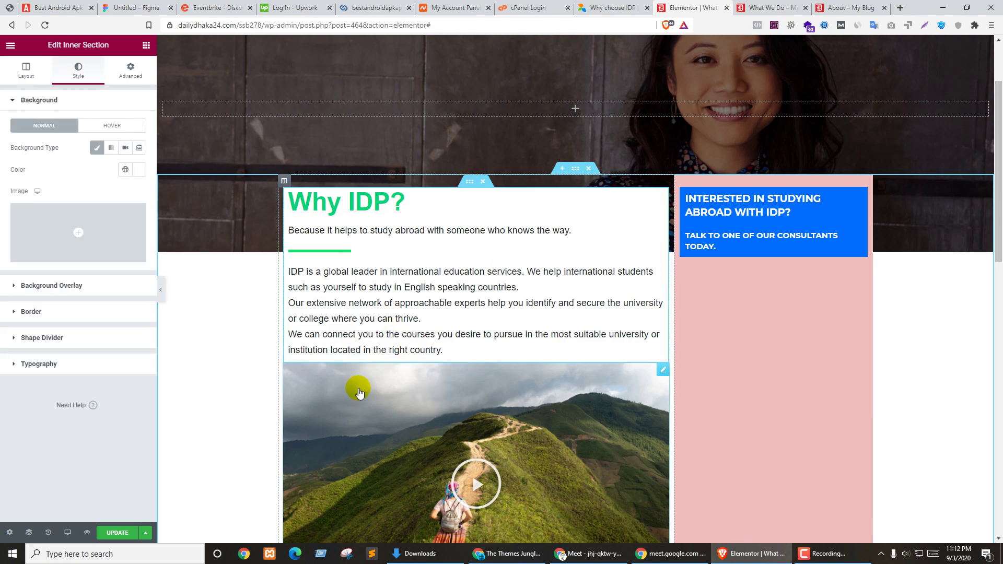
pyautogui.moveTo(664, 373); pyautogui.dragTo(478, 290)
pyautogui.scroll(-3, 560, 387)
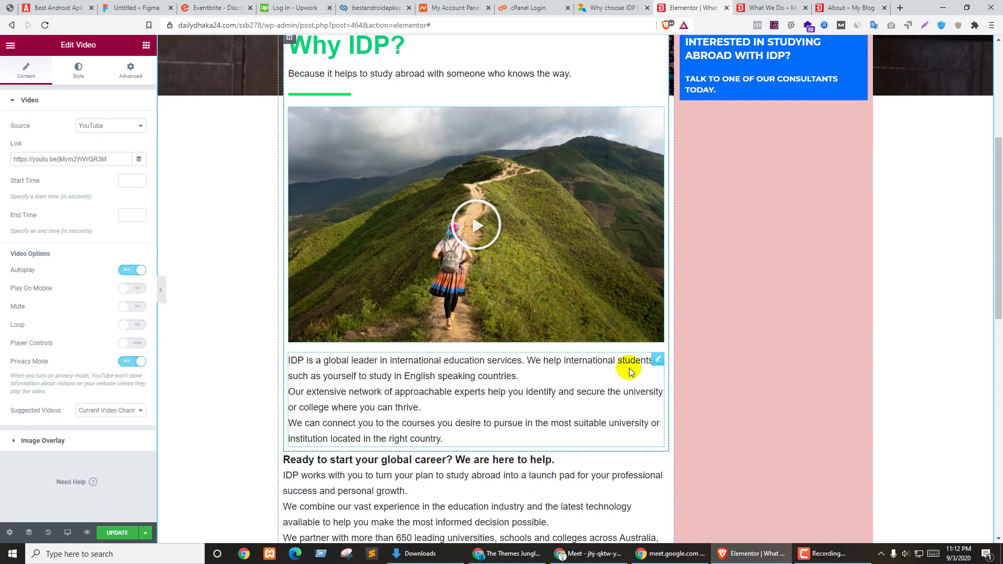
pyautogui.moveTo(650, 360); pyautogui.dragTo(538, 157)
# Step: Move the "Ready to start your global career?" text above the video and the "Approachable international education experts." text into the inner section
pyautogui.scroll(-3, 444, 328)
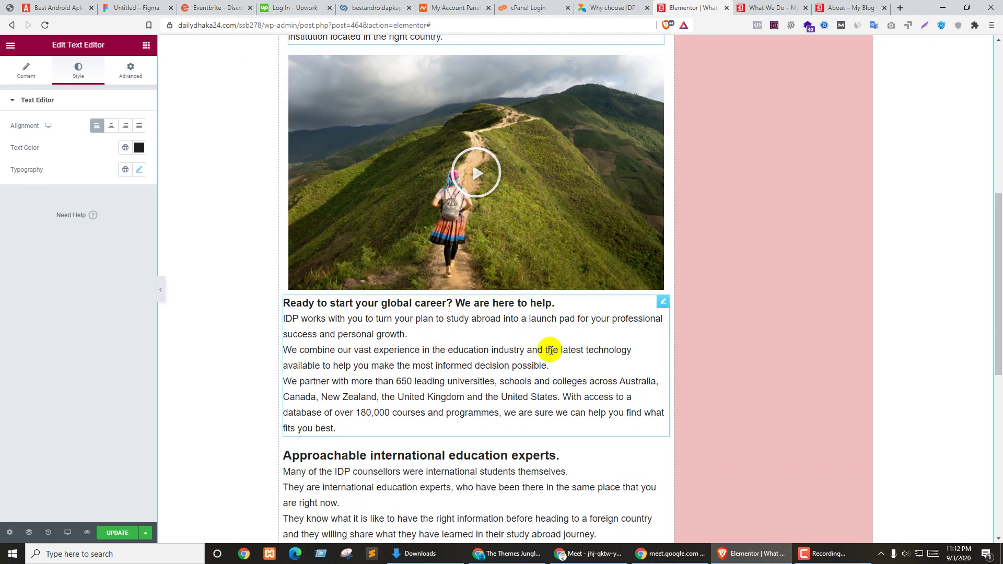
pyautogui.moveTo(664, 303); pyautogui.dragTo(506, 167)
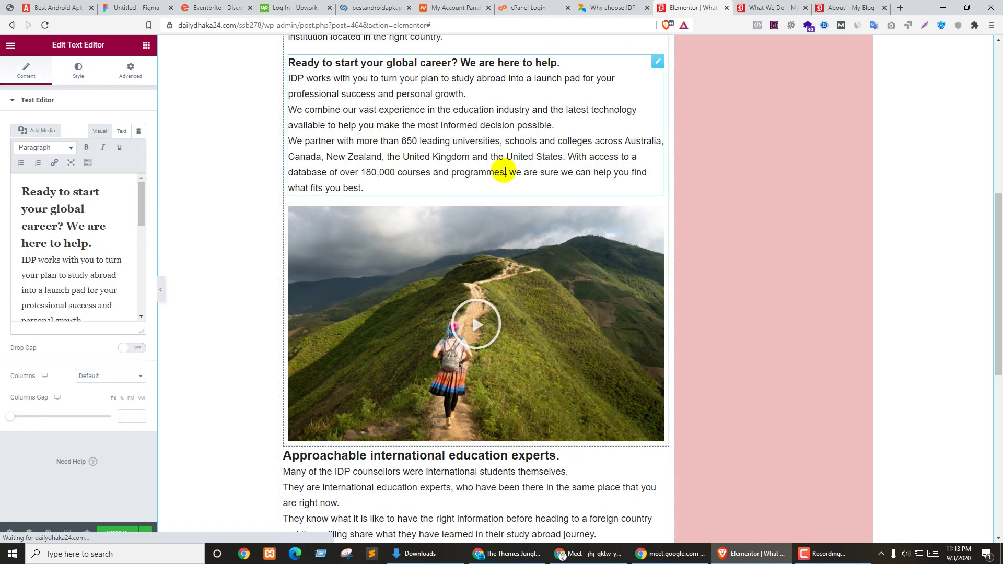
pyautogui.scroll(-1, 503, 273)
pyautogui.scroll(-3, 503, 274)
pyautogui.moveTo(663, 242); pyautogui.dragTo(554, 206)
pyautogui.scroll(9, 459, 381)
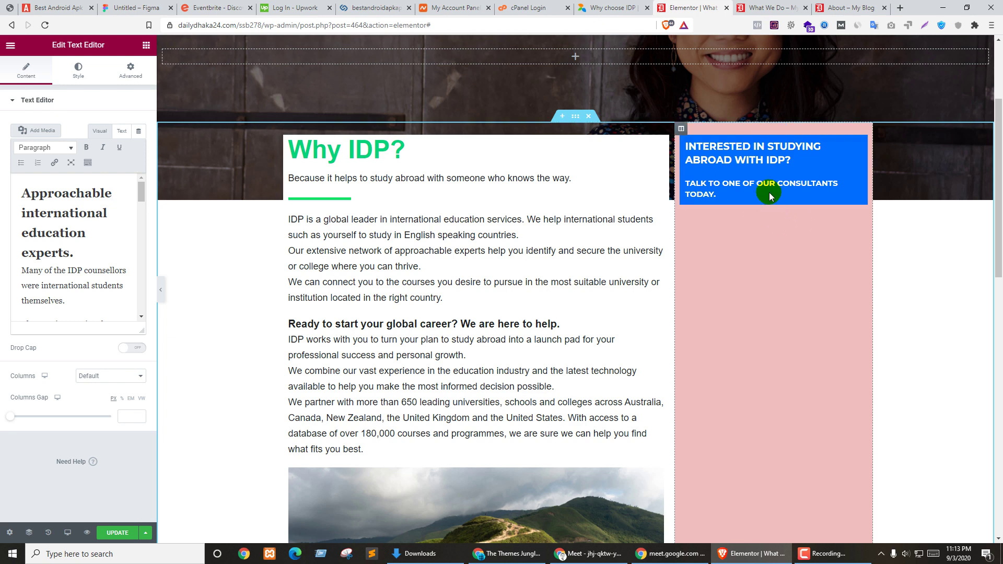
# Step: Clear the pink background colour of the sidebar column
pyautogui.click(679, 129)
pyautogui.click(134, 168)
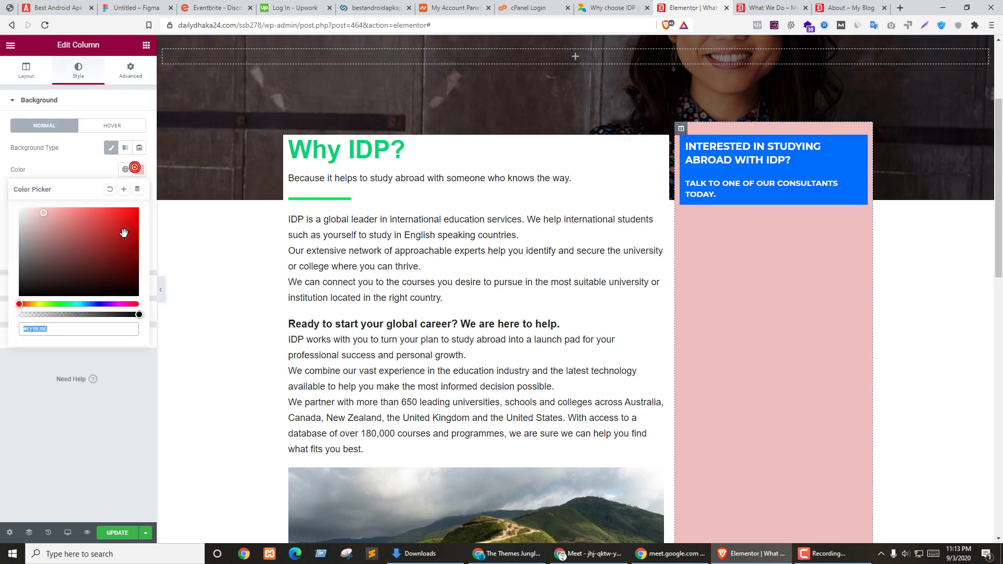
pyautogui.click(110, 190)
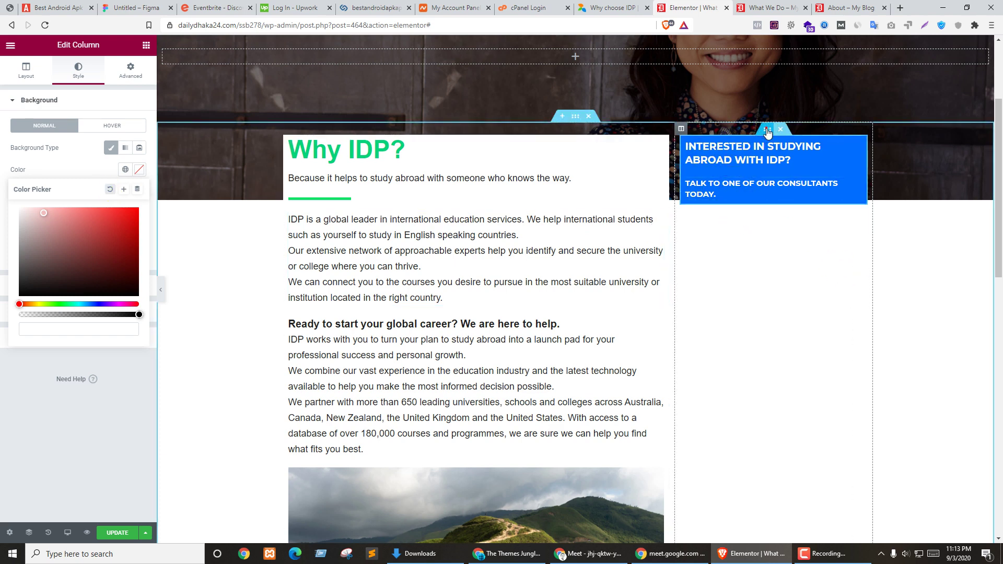
# Step: Check the blue inner section's background and the main section's margin and padding against the Why IDP reference page
pyautogui.click(767, 130)
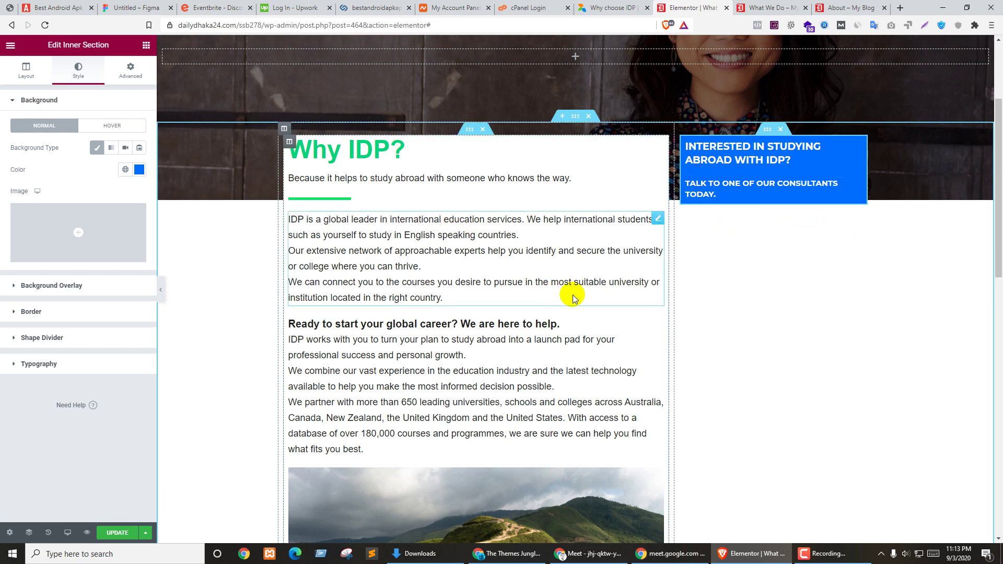
pyautogui.hotkey('ctrl', 'shift', 'Tab')
pyautogui.hotkey('ctrl', 'Tab')
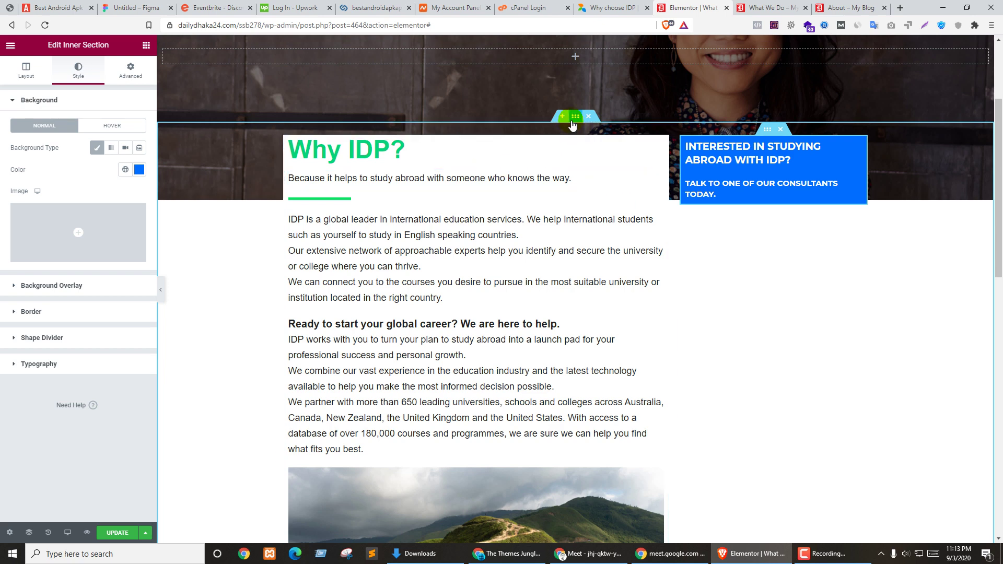
pyautogui.click(574, 117)
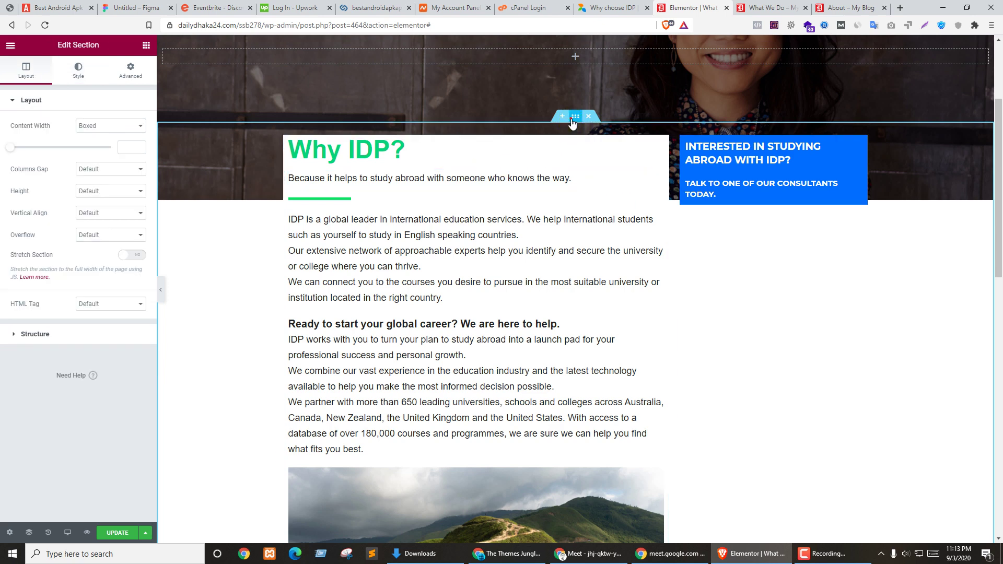
pyautogui.click(123, 76)
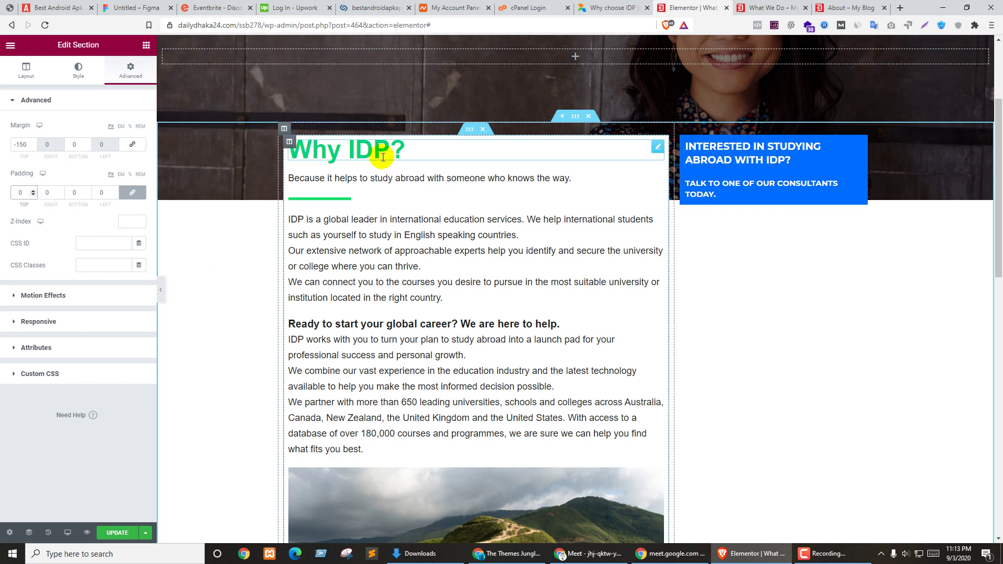
# Step: Set the Why IDP column's margin to 0 on all sides and try a padding of 0
pyautogui.click(284, 129)
pyautogui.click(130, 71)
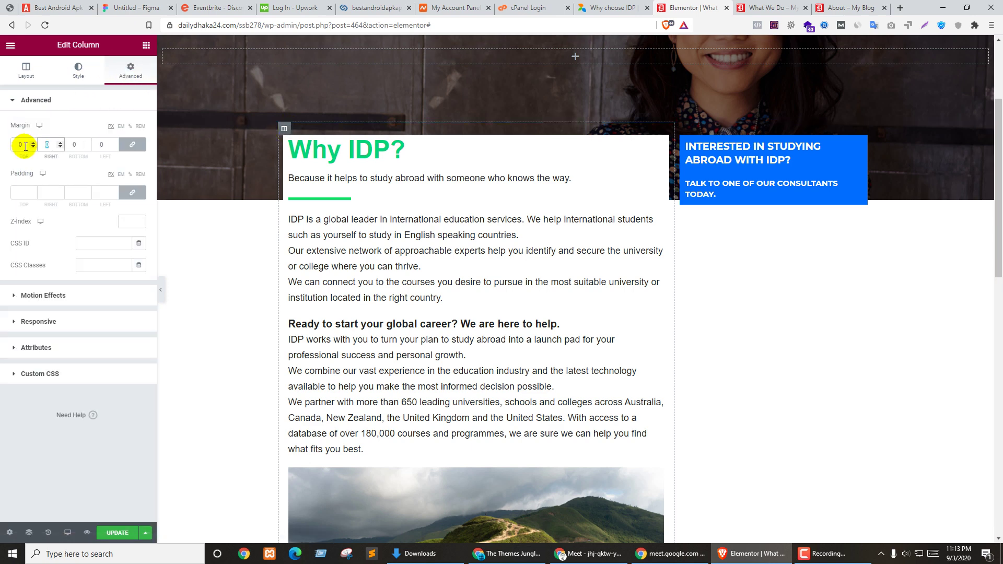
pyautogui.click(23, 194)
pyautogui.write('0')
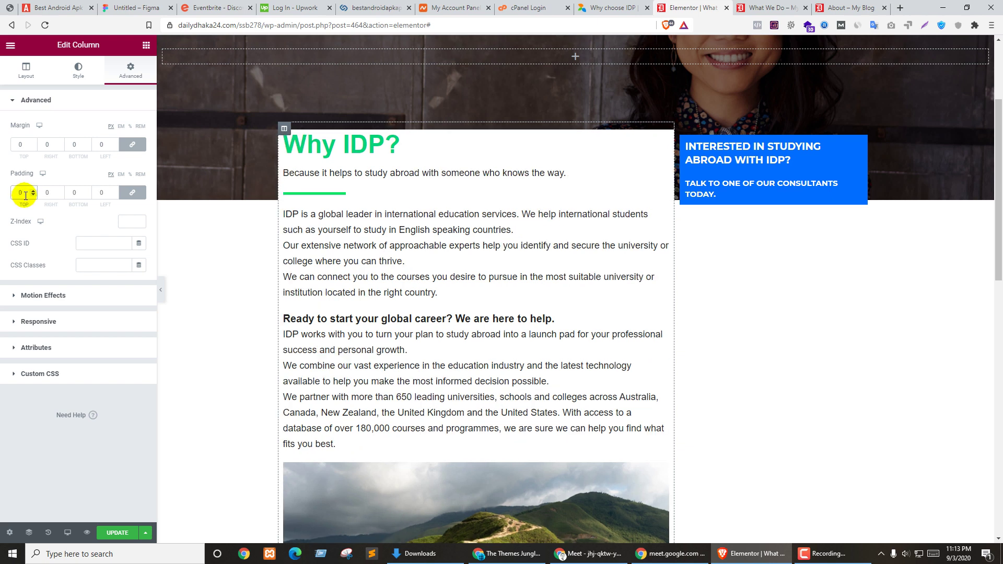
pyautogui.press('BackSpace')
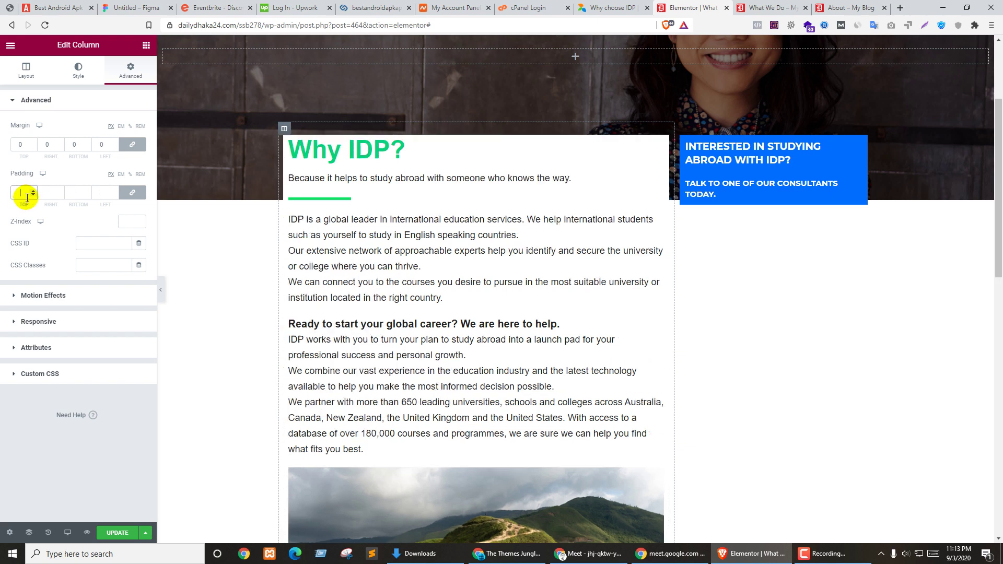
# Step: Set the Why IDP column's padding to 20 px on all sides, unlink the values and set the top padding to 0
pyautogui.write('11')
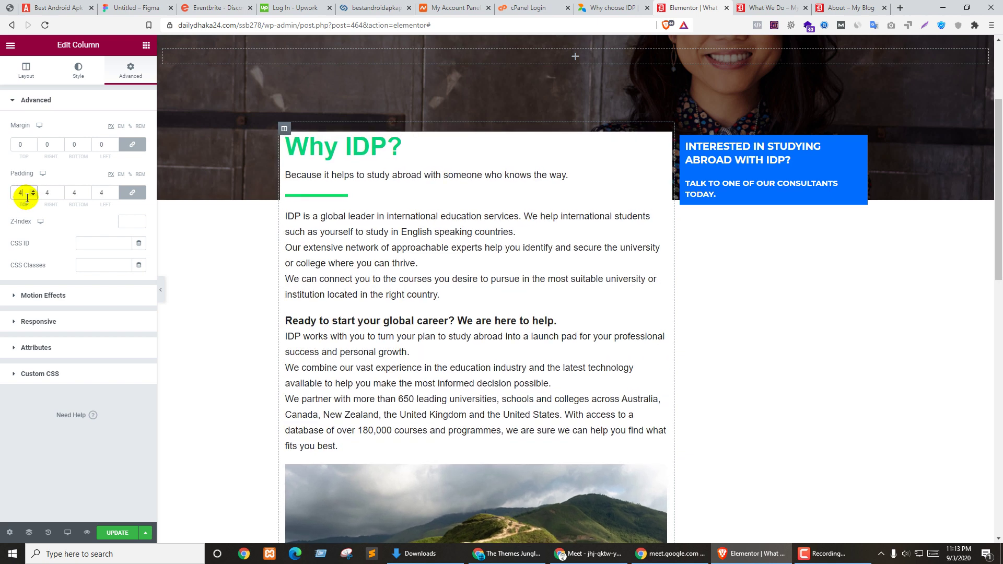
pyautogui.press('Up')
pyautogui.press('Up')
pyautogui.press('Up')
pyautogui.press('Up')
pyautogui.press('Up')
pyautogui.press('Up')
pyautogui.press('Up')
pyautogui.press('Up')
pyautogui.press('Up')
pyautogui.press('Up')
pyautogui.press('Up')
pyautogui.press('Up')
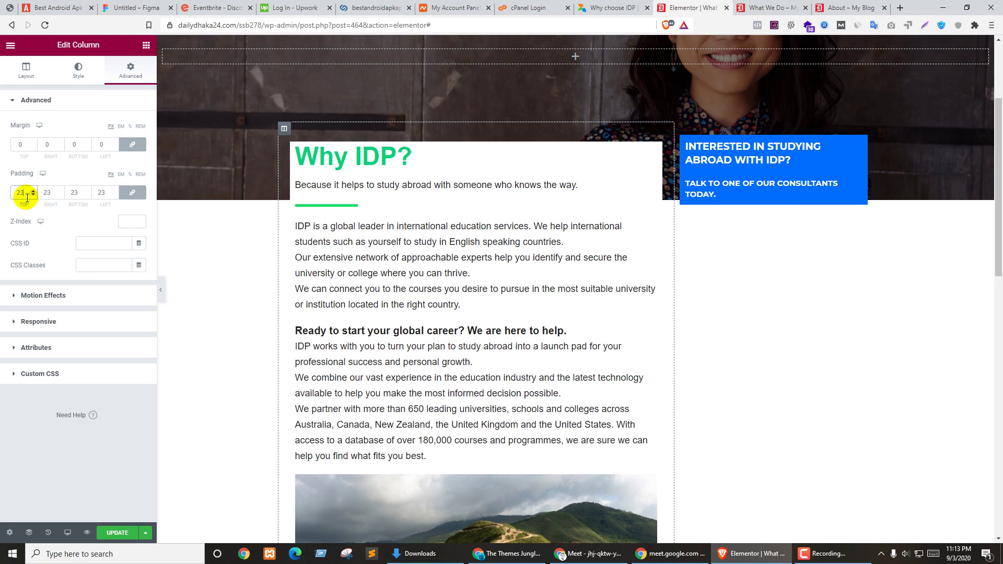
pyautogui.press('Down')
pyautogui.press('Down')
pyautogui.press('Down')
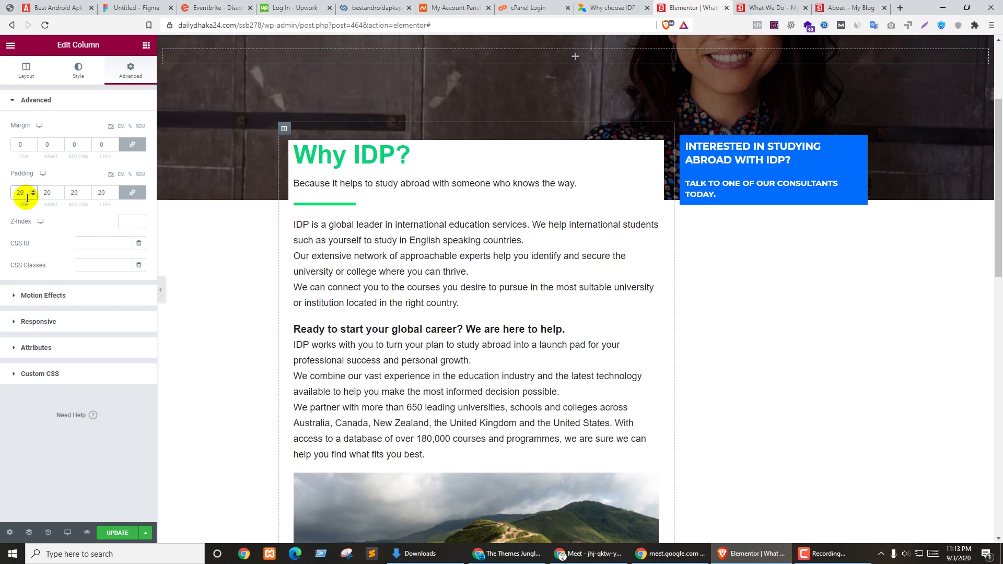
pyautogui.click(132, 192)
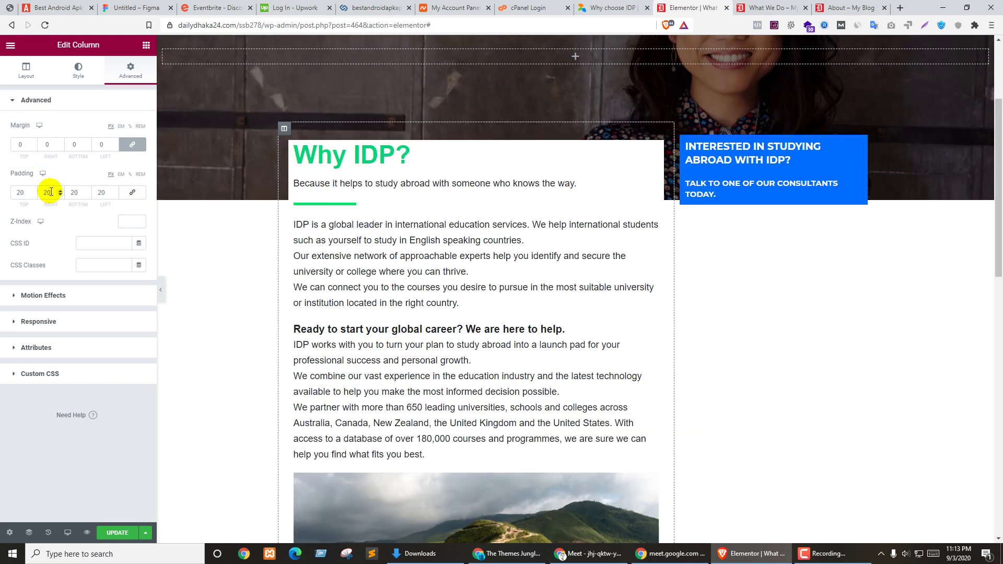
pyautogui.write('0')
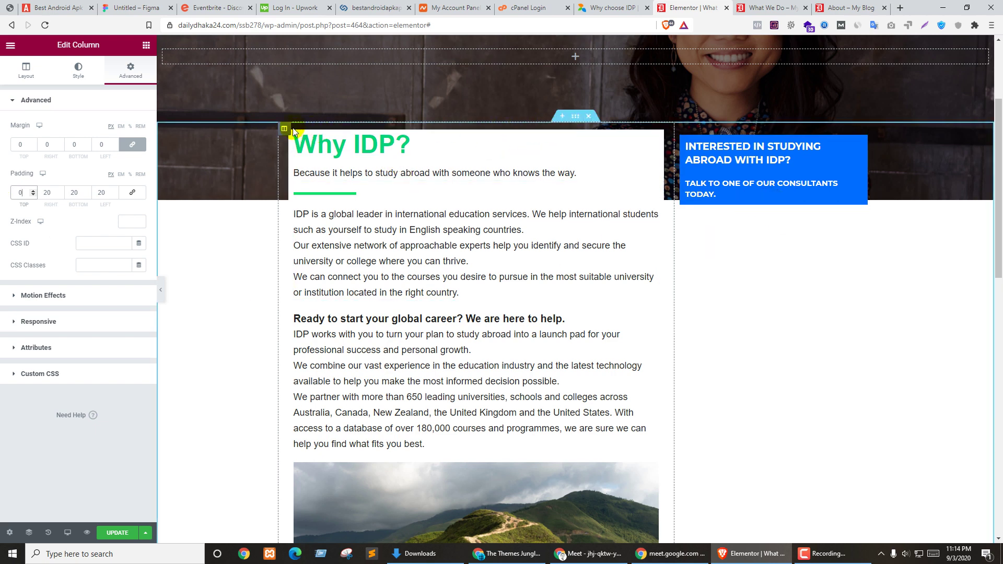
# Step: Set the main section's columns gap to Extended
pyautogui.click(577, 117)
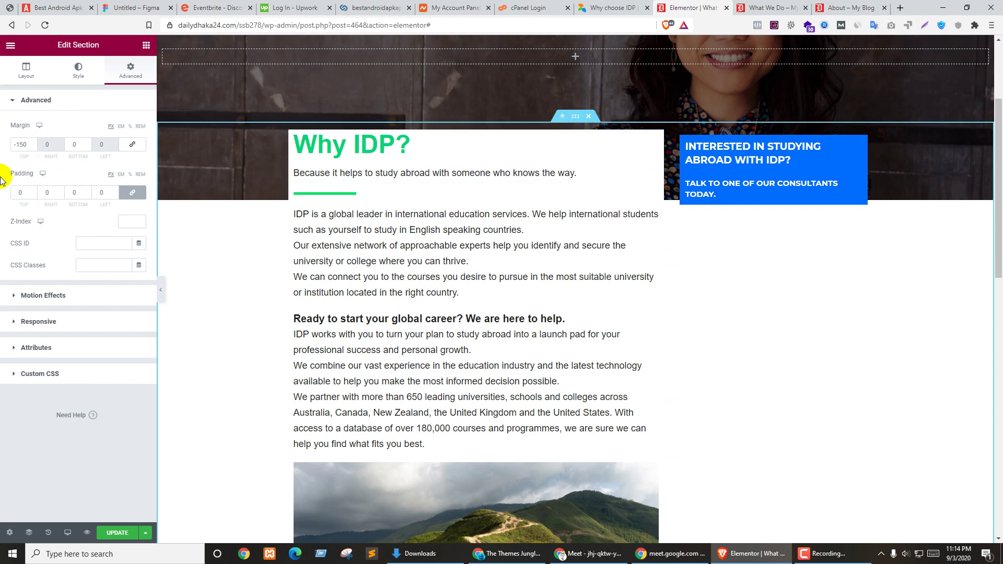
pyautogui.click(17, 84)
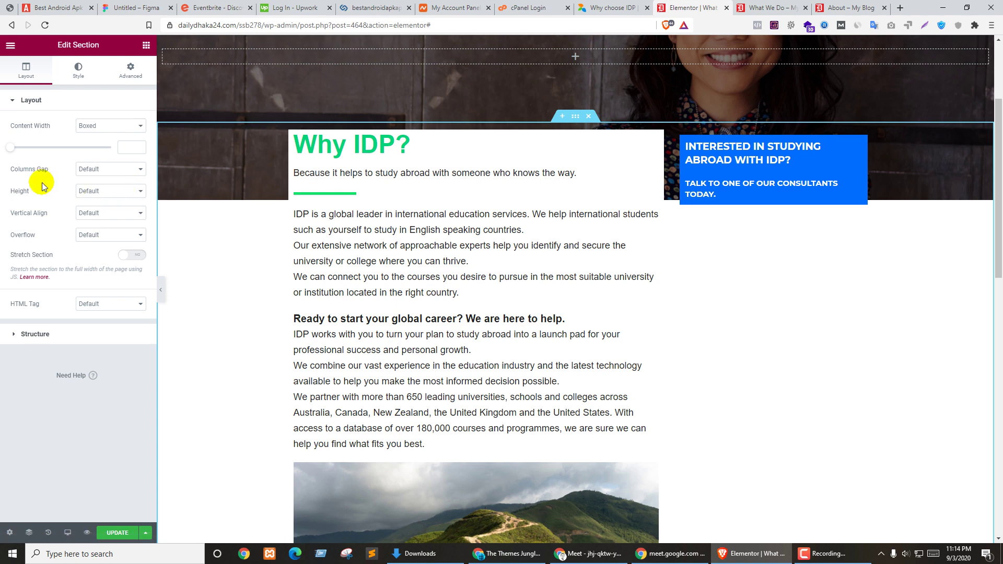
pyautogui.click(102, 169)
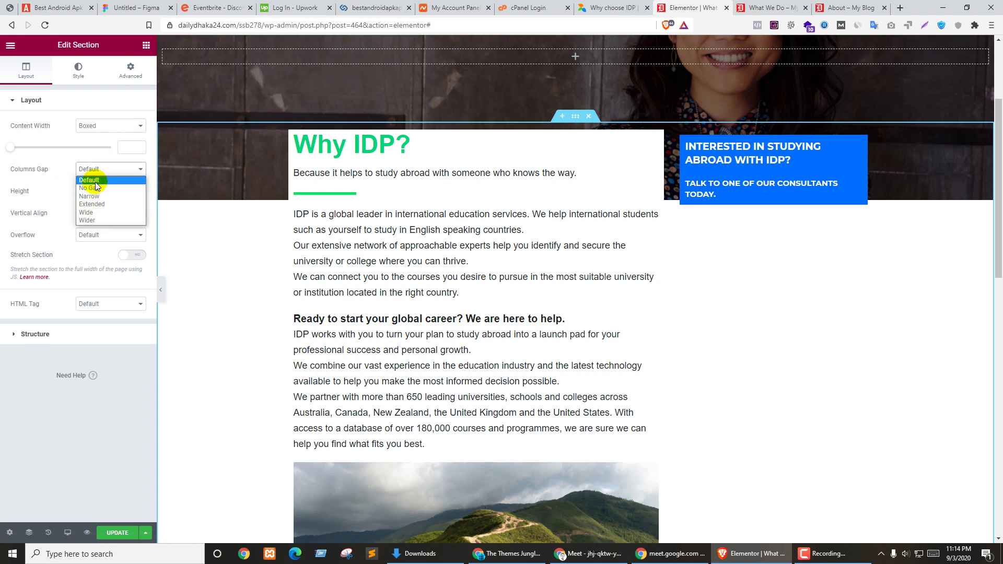
pyautogui.click(98, 205)
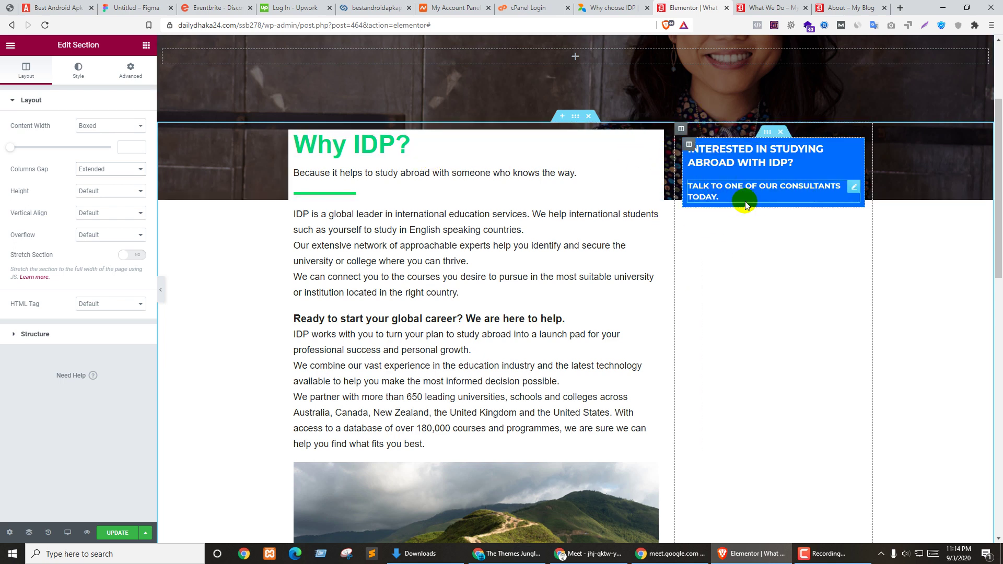
# Step: Give the sidebar column a Classic background in white #FFFFFF
pyautogui.click(682, 130)
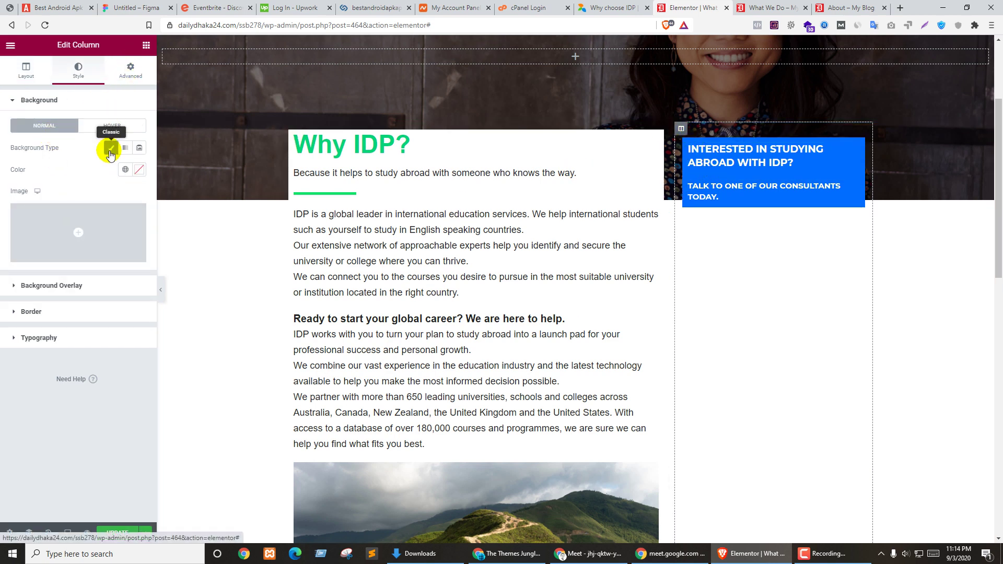
pyautogui.click(111, 147)
pyautogui.click(111, 147)
pyautogui.click(137, 170)
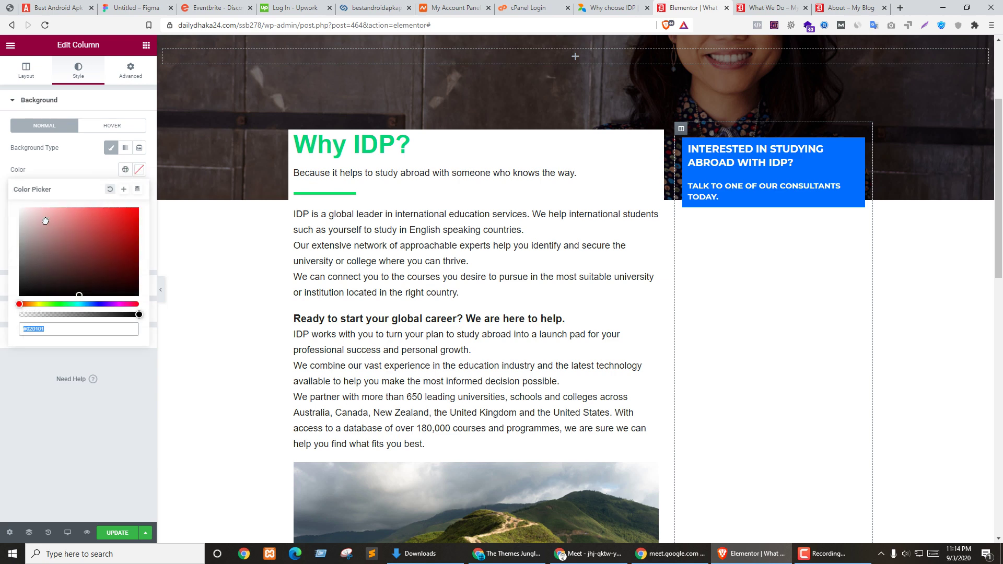
pyautogui.moveTo(43, 219); pyautogui.dragTo(3, 202)
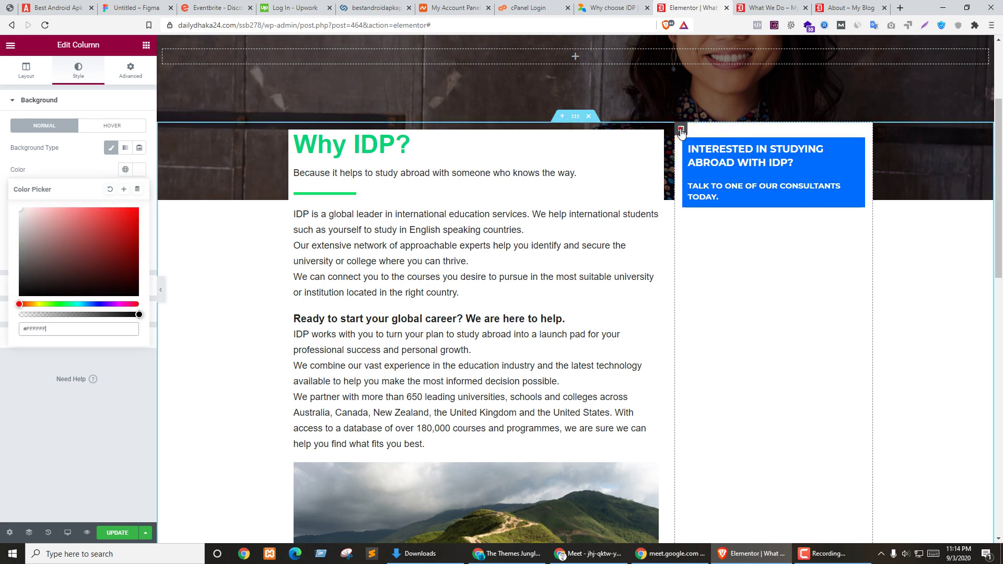
# Step: Set the sidebar column's margin and padding to 0 and the blue inner section's margin to 0
pyautogui.click(130, 70)
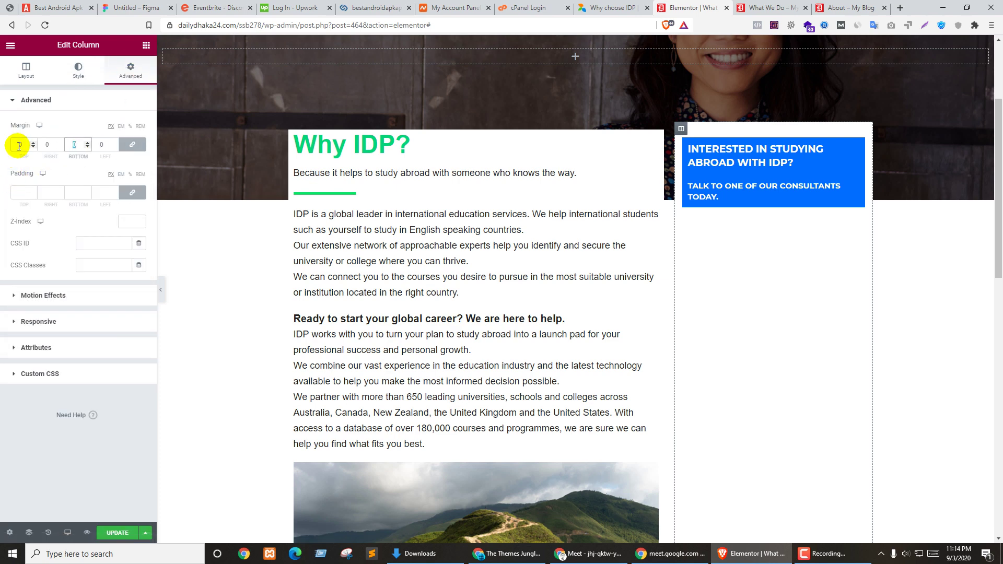
pyautogui.write('0')
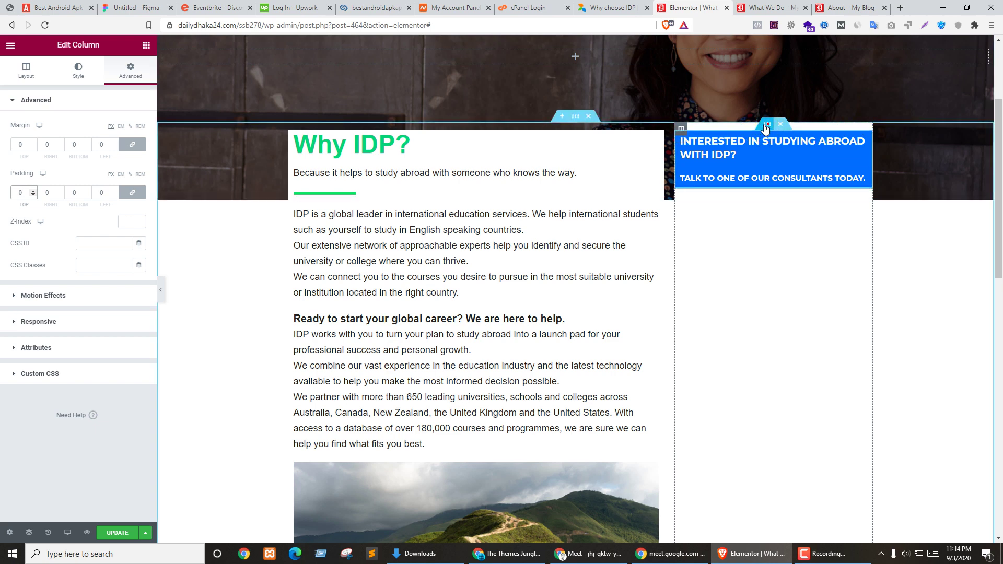
pyautogui.click(766, 125)
pyautogui.click(130, 69)
pyautogui.click(22, 147)
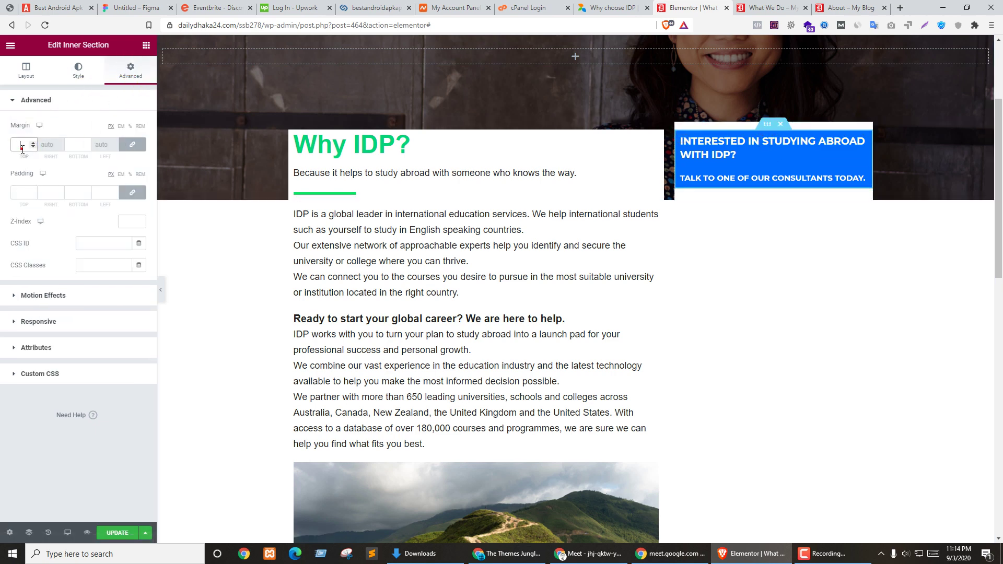
pyautogui.write('0')
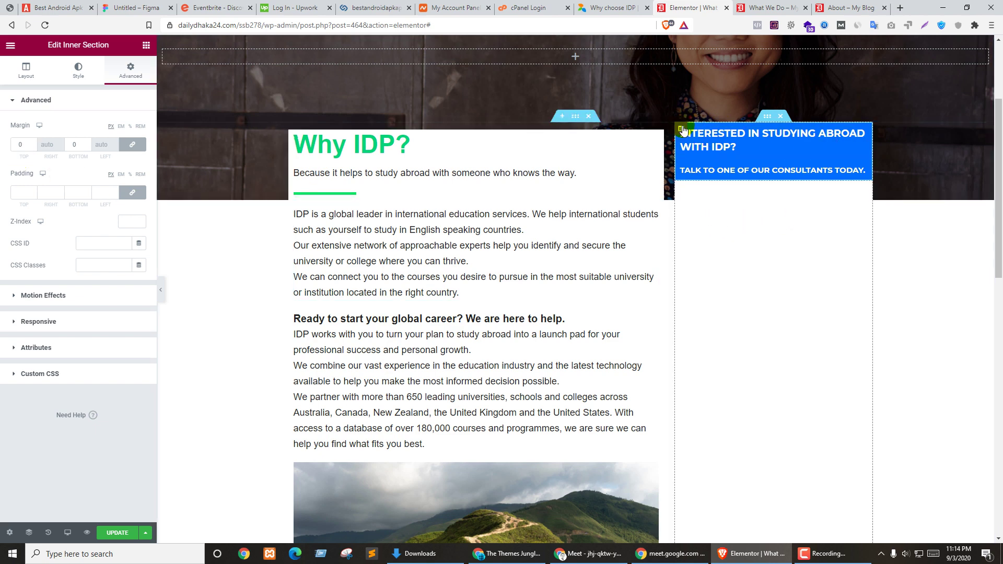
# Step: Try a larger top margin and some padding on the blue heading's inner column, and revert both
pyautogui.hotkey('ctrl', 'shift', 'Tab')
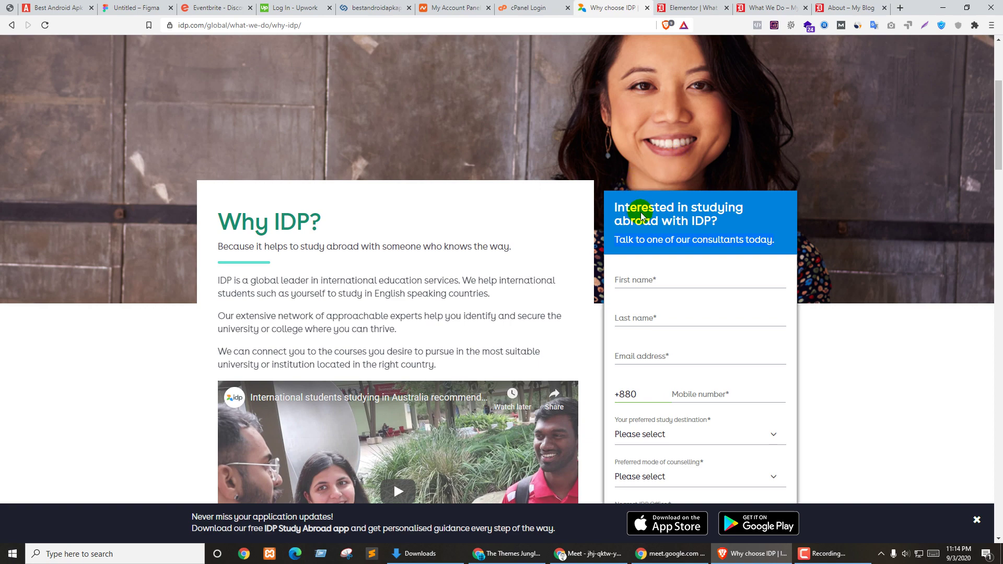
pyautogui.hotkey('ctrl', 'Tab')
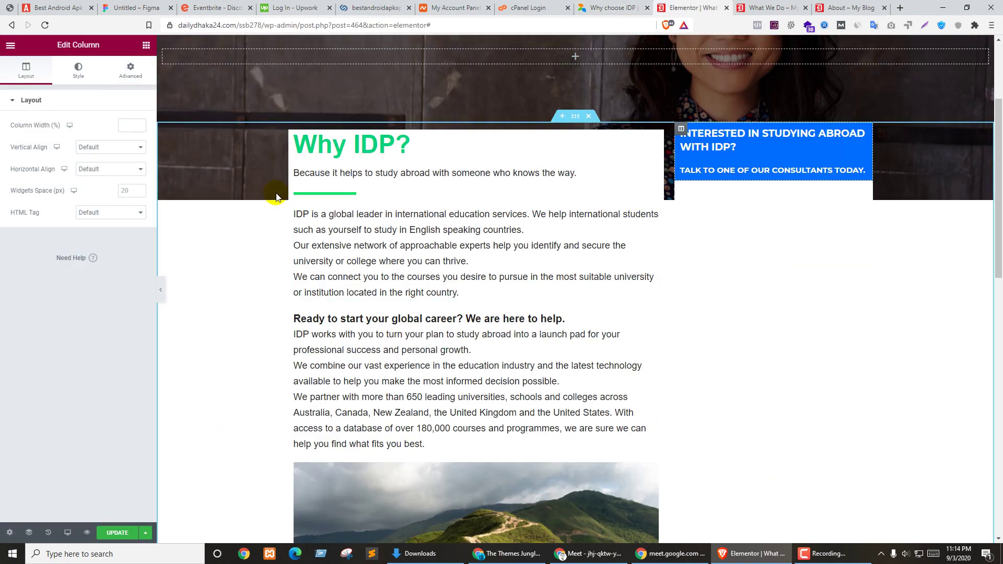
pyautogui.click(131, 70)
pyautogui.click(28, 144)
pyautogui.click(133, 147)
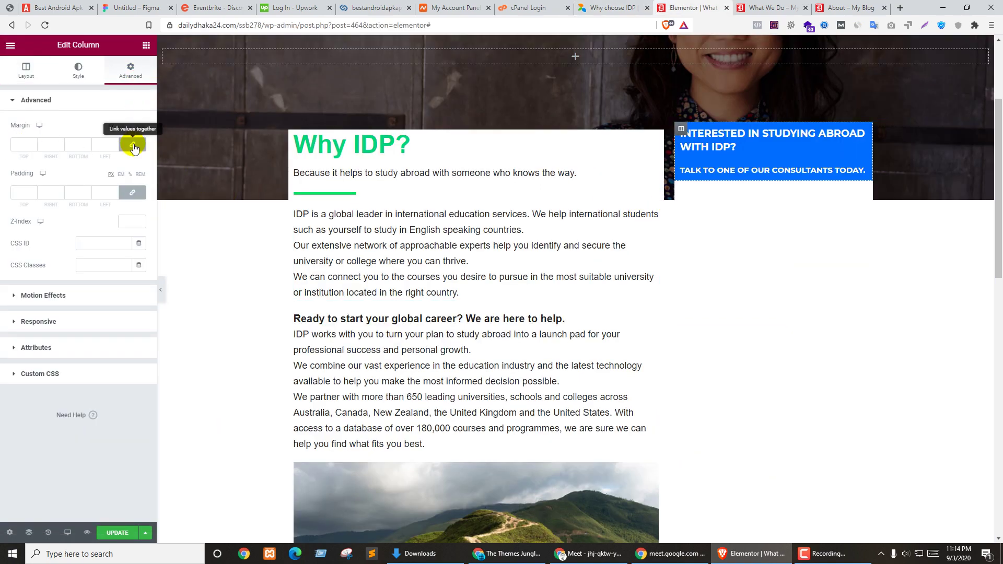
pyautogui.click(52, 149)
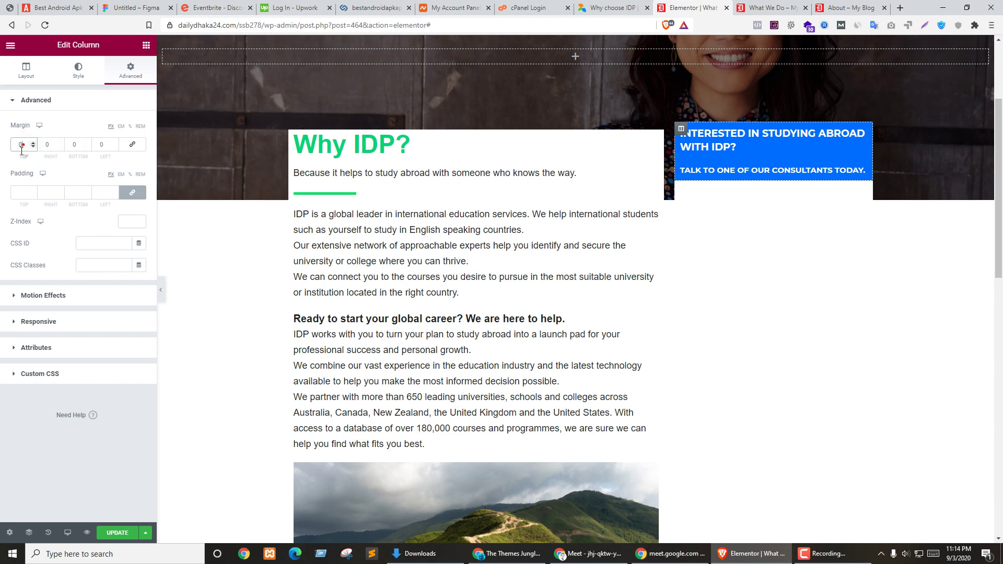
pyautogui.write('32')
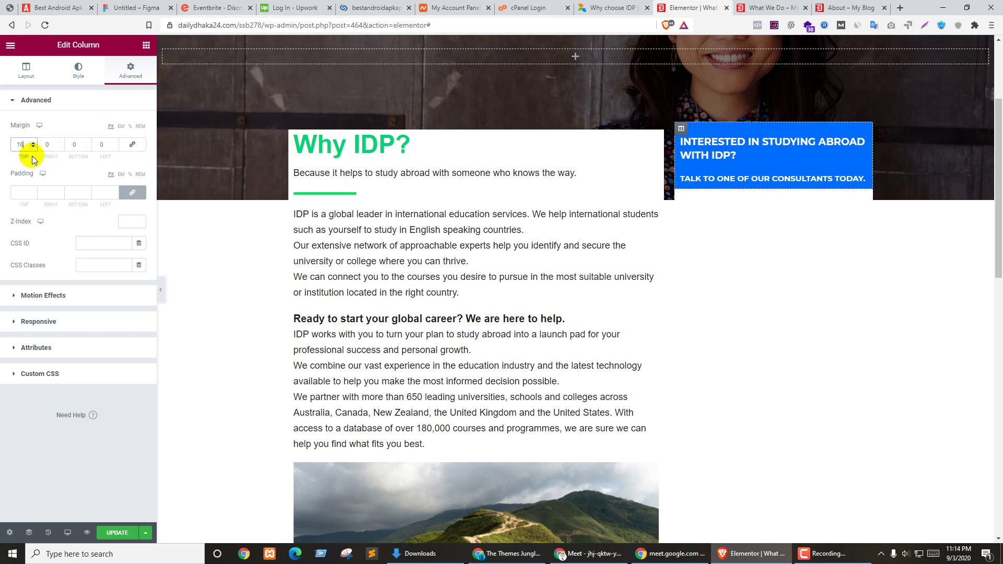
pyautogui.press('Up')
pyautogui.press('Up')
pyautogui.press('Up')
pyautogui.press('Up')
pyautogui.press('Up')
pyautogui.press('Up')
pyautogui.press('Up')
pyautogui.press('Up')
pyautogui.press('Up')
pyautogui.press('Up')
pyautogui.press('Up')
pyautogui.press('Up')
pyautogui.press('Up')
pyautogui.write('0')
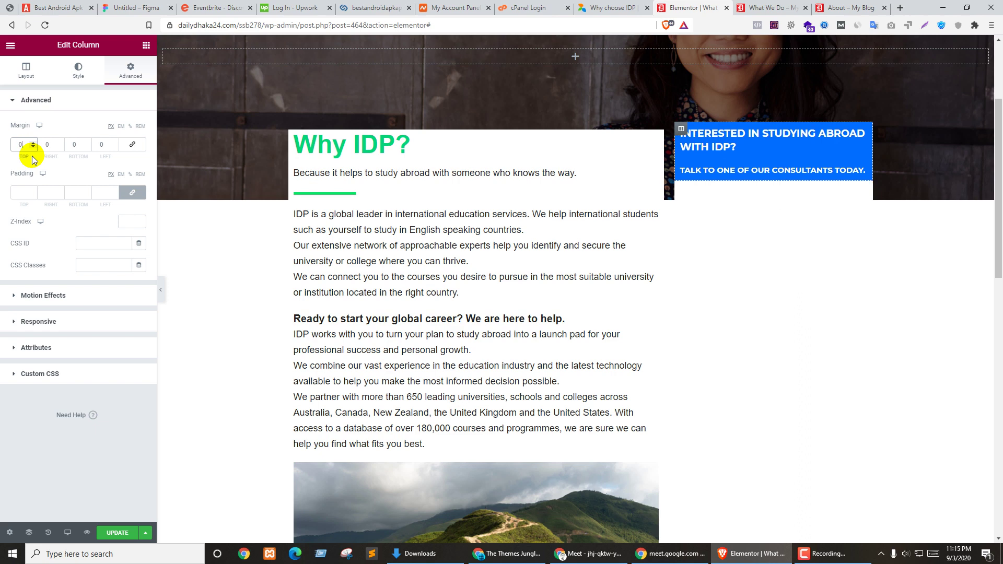
pyautogui.press('Up')
pyautogui.press('Up')
pyautogui.press('Up')
pyautogui.press('Up')
pyautogui.press('Up')
pyautogui.press('Up')
pyautogui.press('Up')
pyautogui.press('Up')
pyautogui.press('Up')
pyautogui.press('Up')
pyautogui.press('Up')
pyautogui.press('Up')
pyautogui.press('Up')
pyautogui.press('Up')
pyautogui.press('Up')
pyautogui.press('Up')
pyautogui.press('Up')
pyautogui.press('Up')
pyautogui.press('Up')
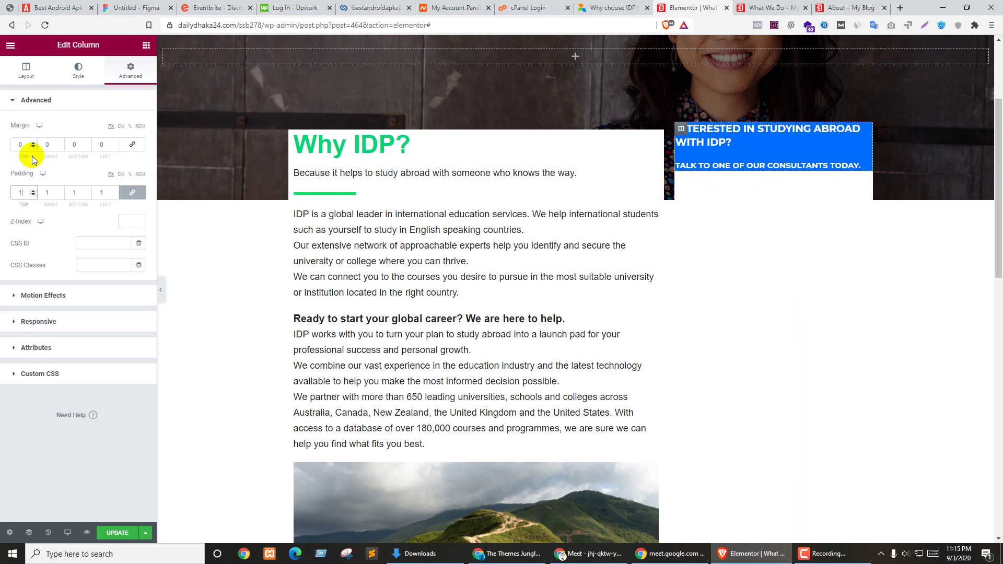
pyautogui.press('BackSpace')
pyautogui.press('BackSpace')
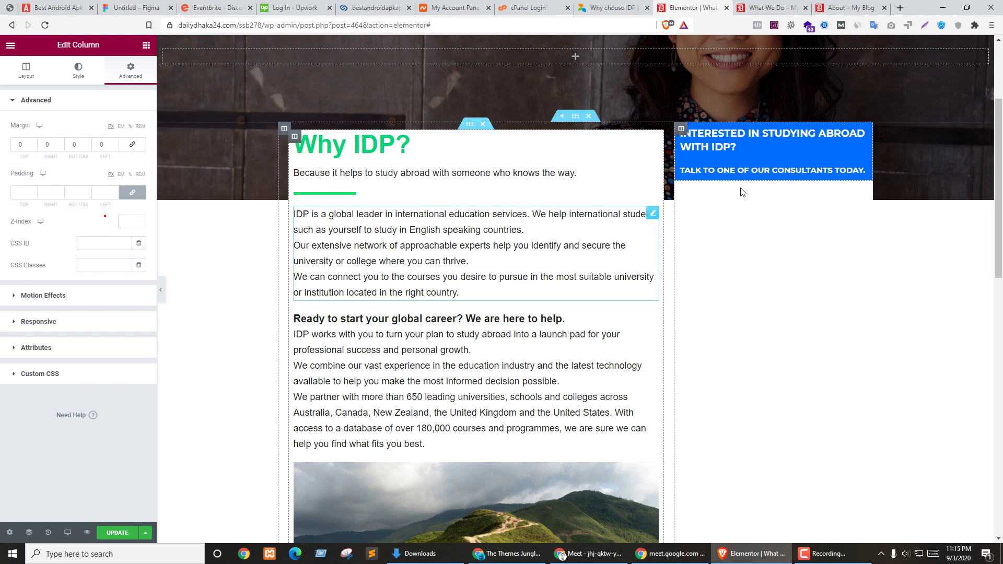
# Step: Unlink the blue inner section's margin values, try a larger top margin and reset it to 0
pyautogui.click(768, 118)
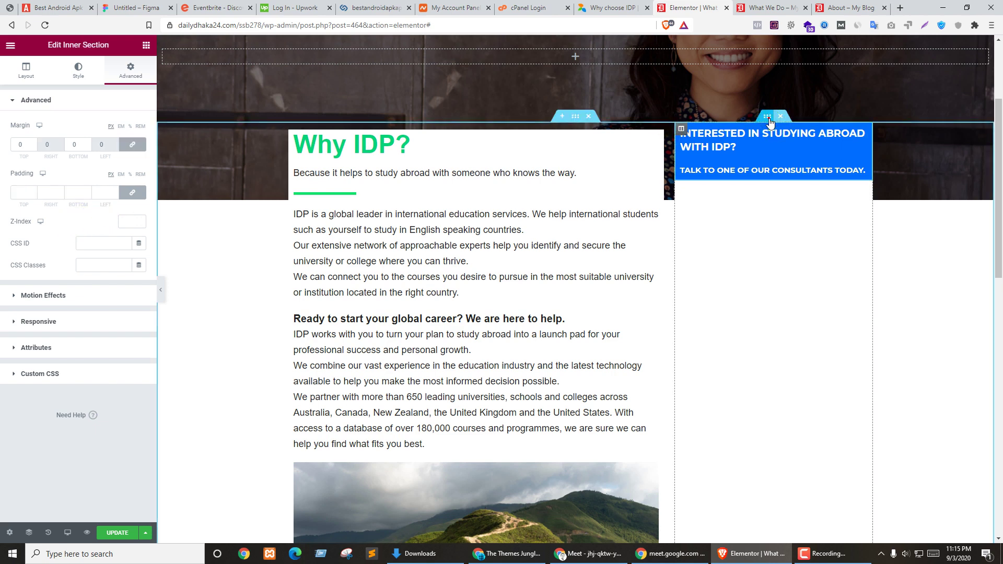
pyautogui.click(135, 144)
pyautogui.click(33, 148)
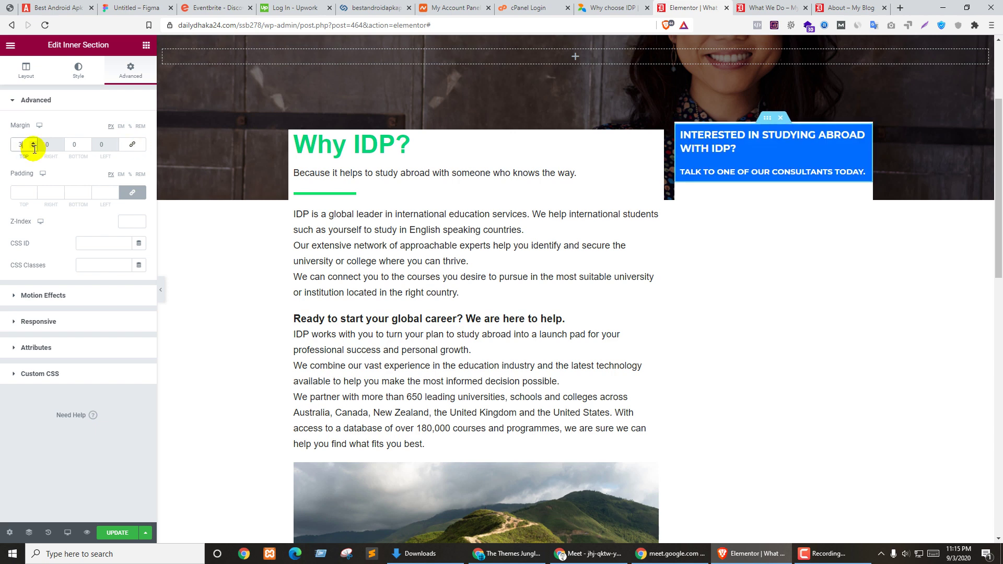
pyautogui.click(33, 148)
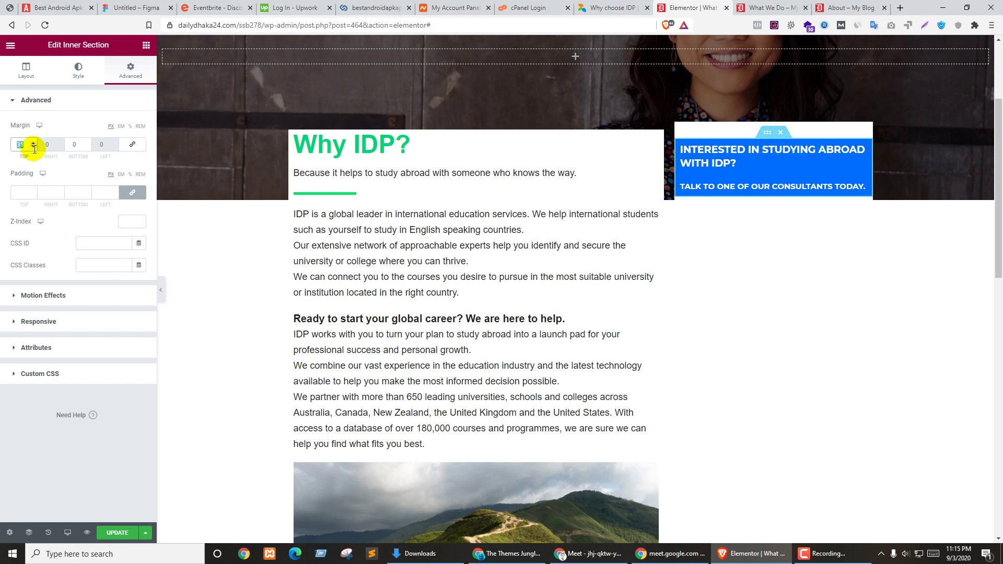
pyautogui.write('0')
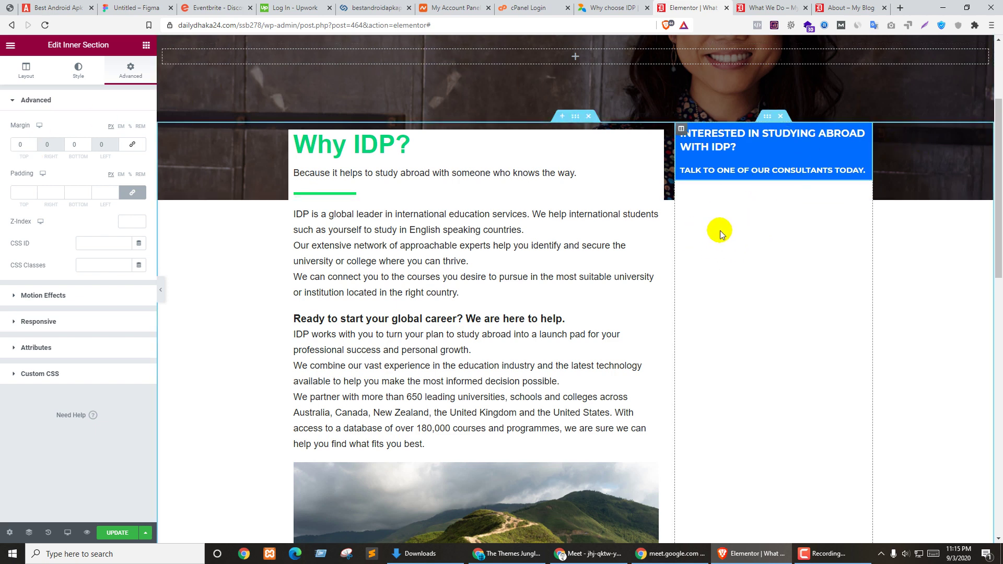
# Step: Set the Why IDP inner section's padding to 25 px on all sides, using the reference page for comparison
pyautogui.hotkey('ctrl', 'shift', 'Tab')
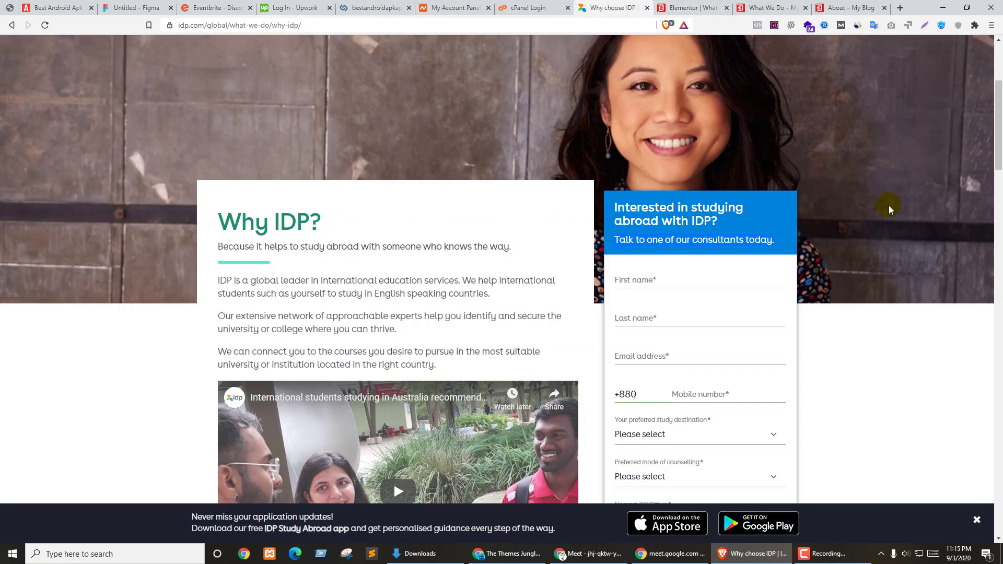
pyautogui.hotkey('ctrl', 'Tab')
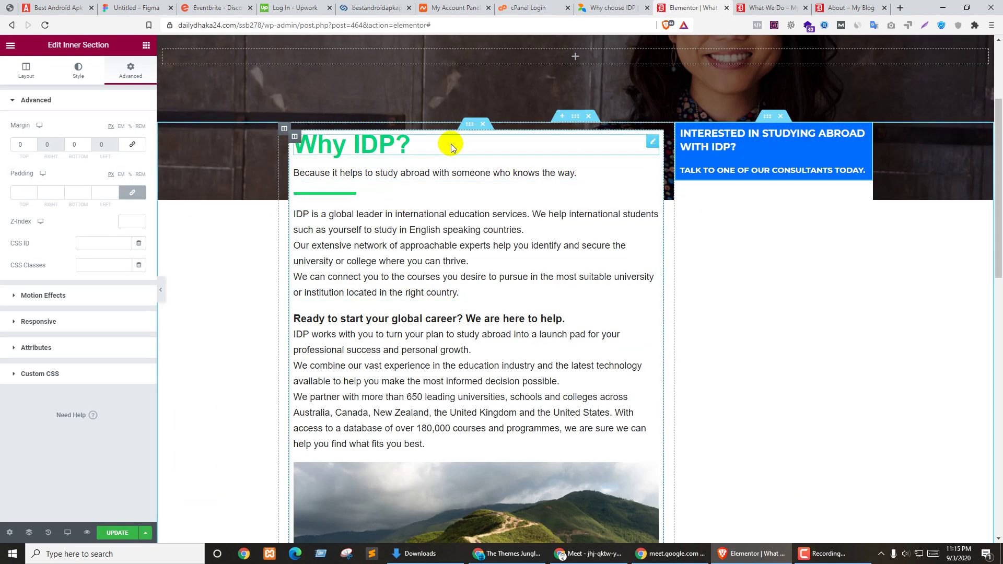
pyautogui.click(470, 125)
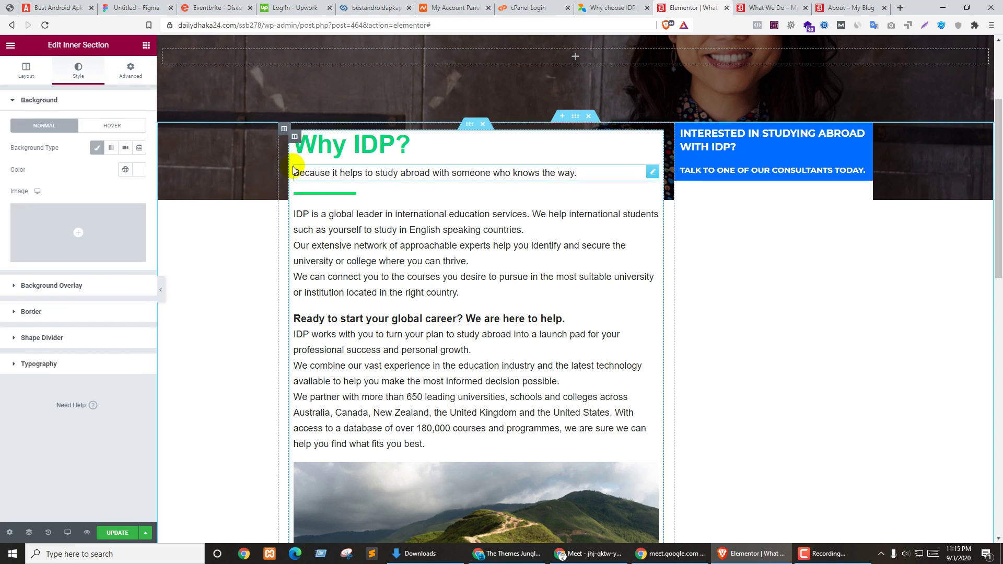
pyautogui.hotkey('ctrl', 'shift', 'Tab')
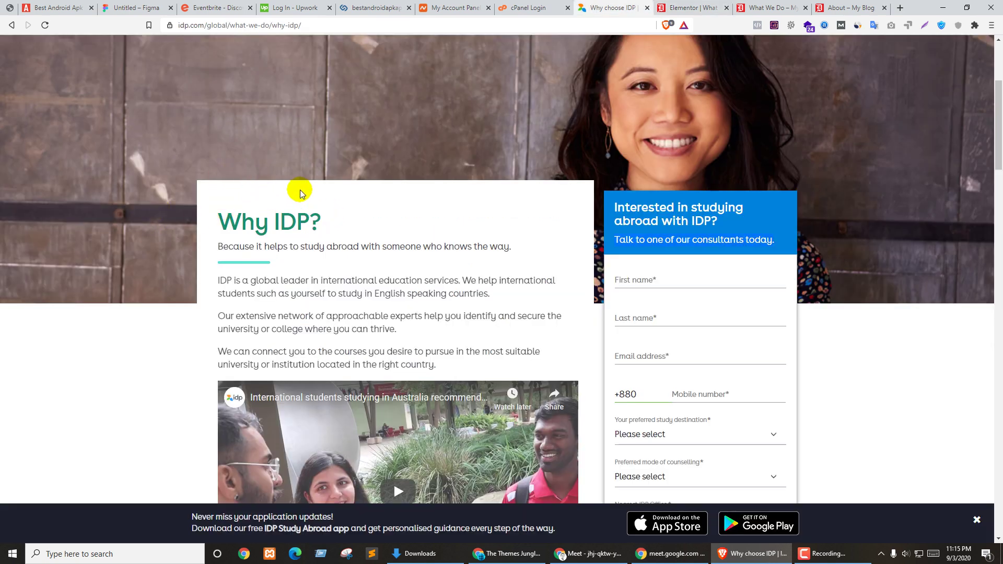
pyautogui.hotkey('ctrl', 'Tab')
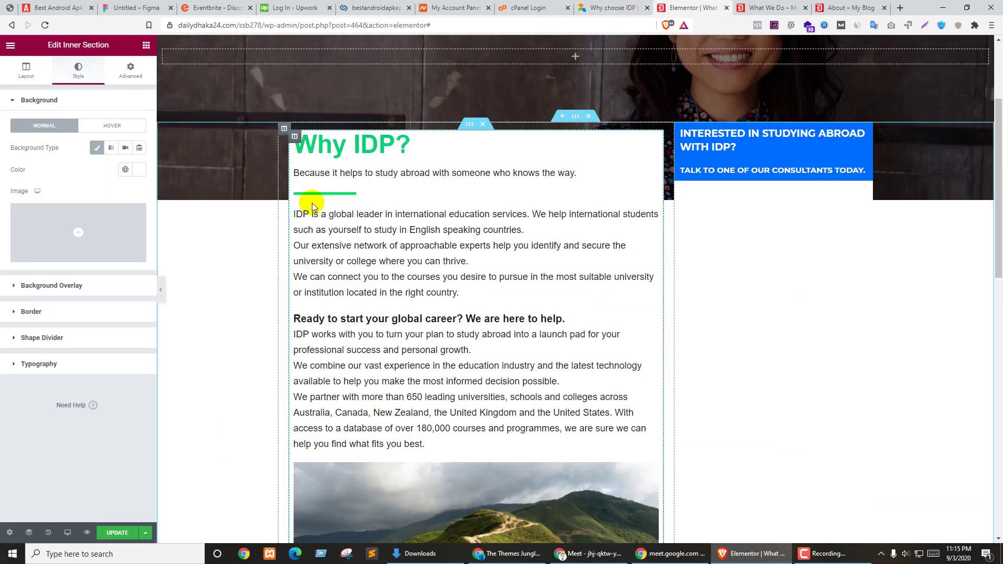
pyautogui.click(131, 70)
pyautogui.click(21, 192)
pyautogui.write('20')
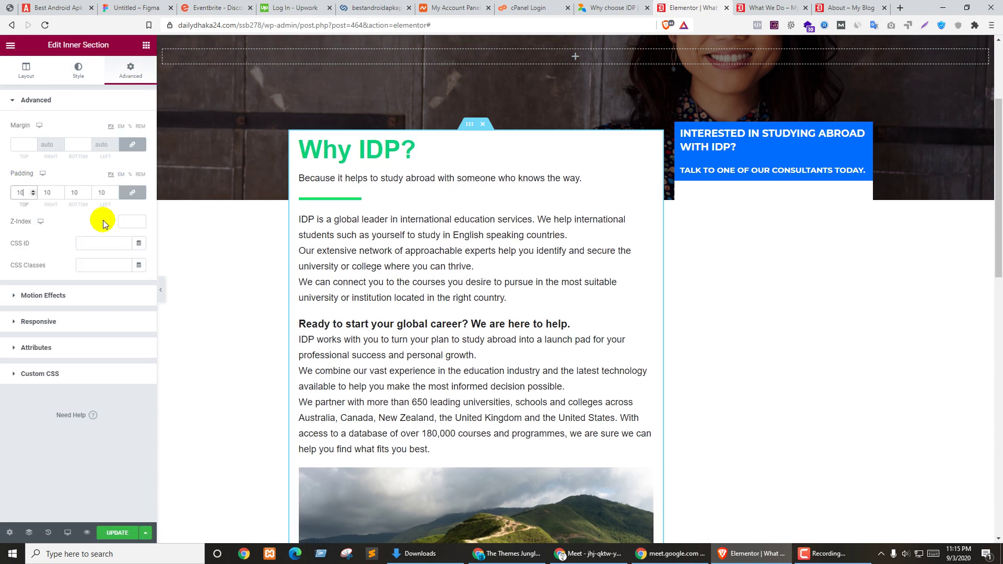
pyautogui.press('BackSpace')
pyautogui.write('7')
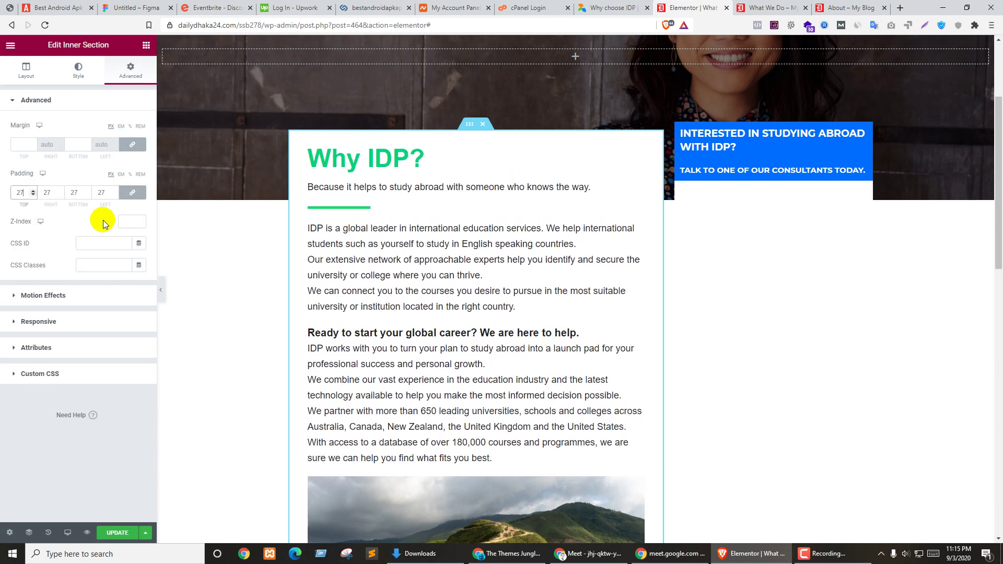
pyautogui.press('Down')
pyautogui.press('Down')
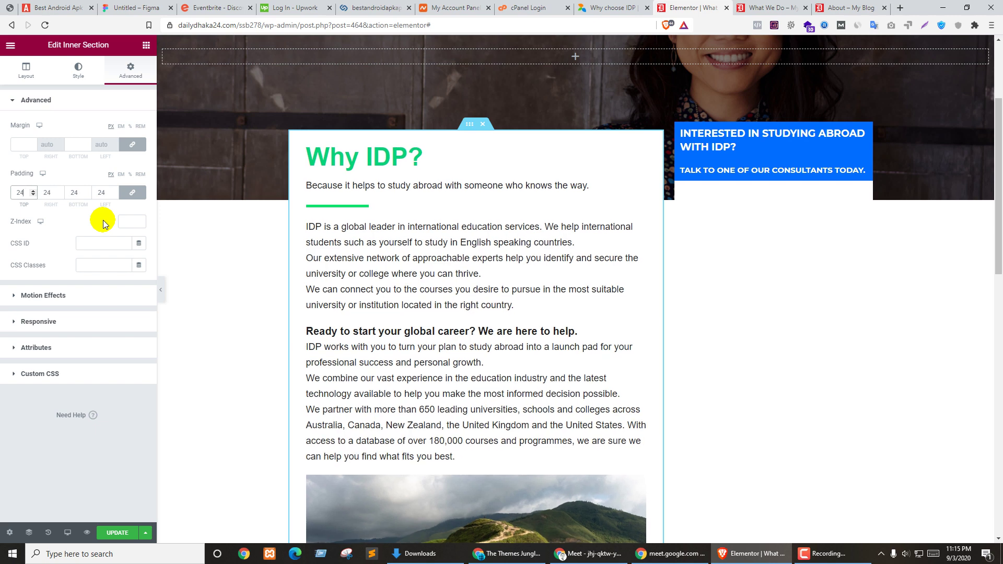
pyautogui.click(779, 238)
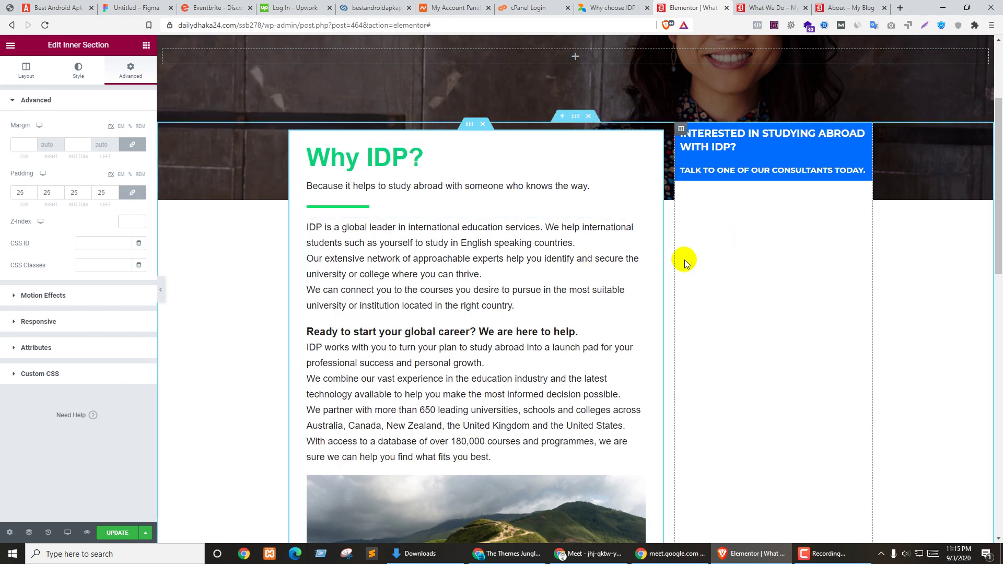
# Step: Update the page to save the layout changes
pyautogui.click(117, 532)
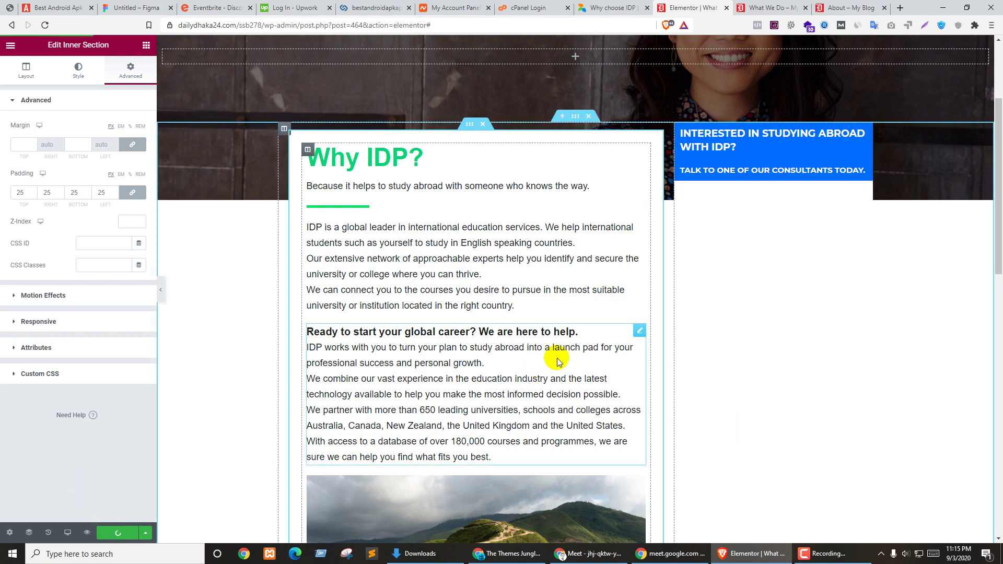
pyautogui.scroll(-5, 595, 315)
pyautogui.scroll(5, 653, 251)
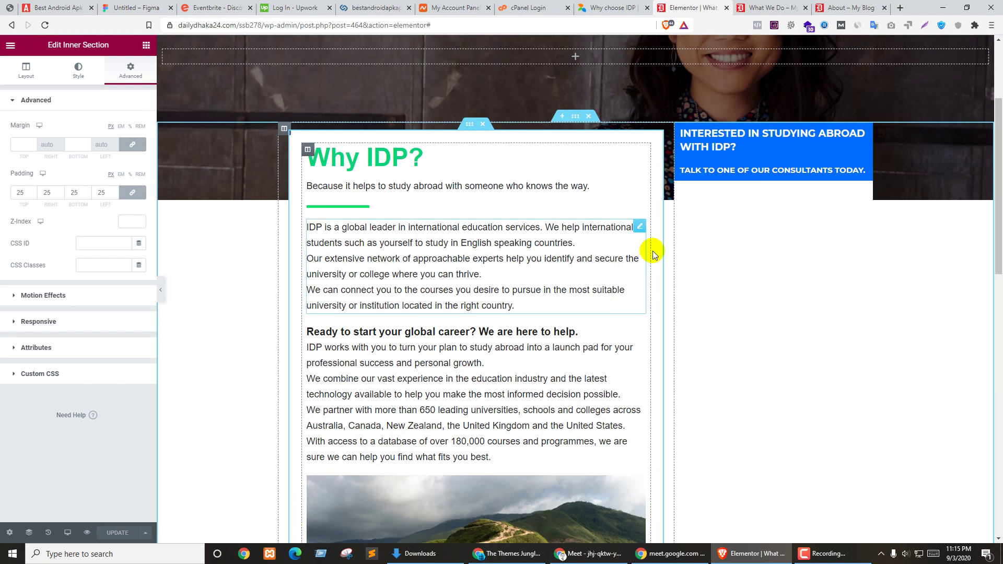
# Step: Add a new section with three equal columns below the Why IDP content, following the reference page's Ask IDP cards
pyautogui.click(606, 7)
pyautogui.scroll(-10, 852, 266)
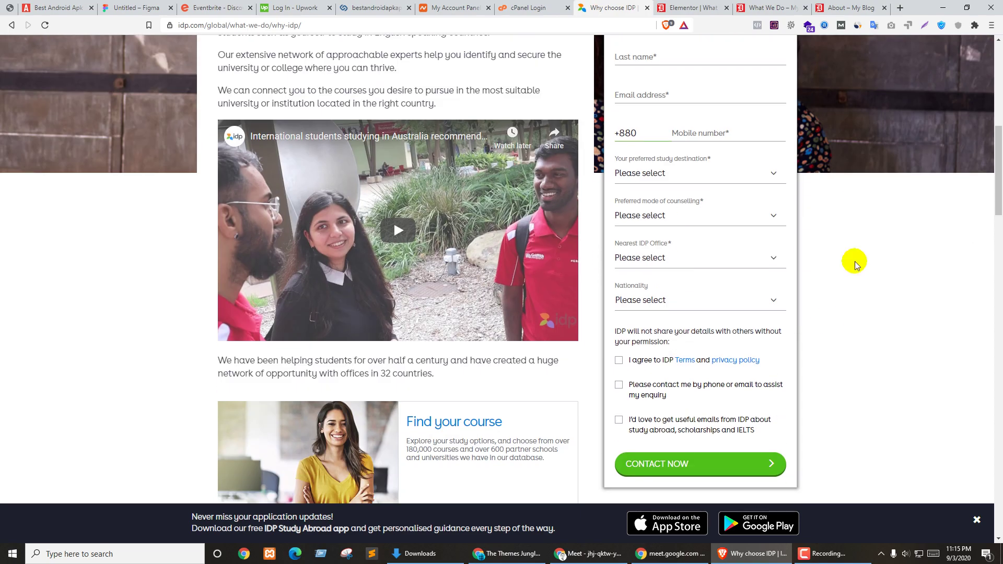
pyautogui.scroll(5, 664, 298)
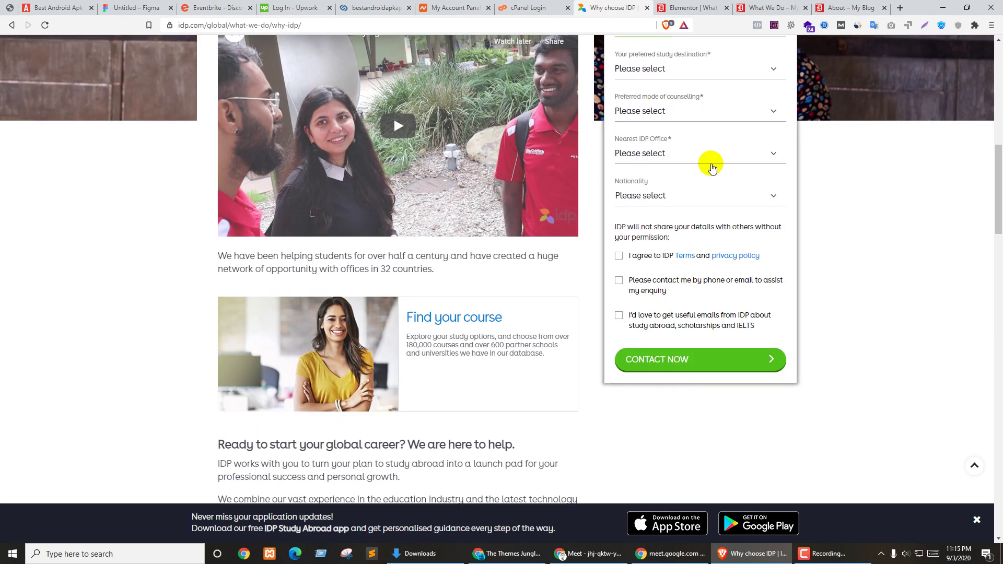
pyautogui.scroll(-6, 715, 172)
pyautogui.scroll(-11, 674, 206)
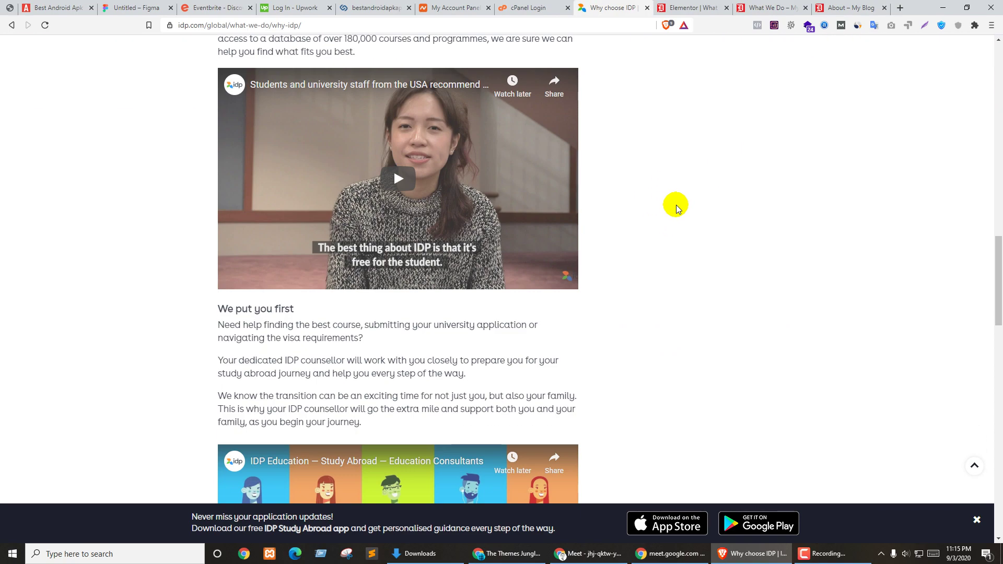
pyautogui.scroll(-14, 685, 200)
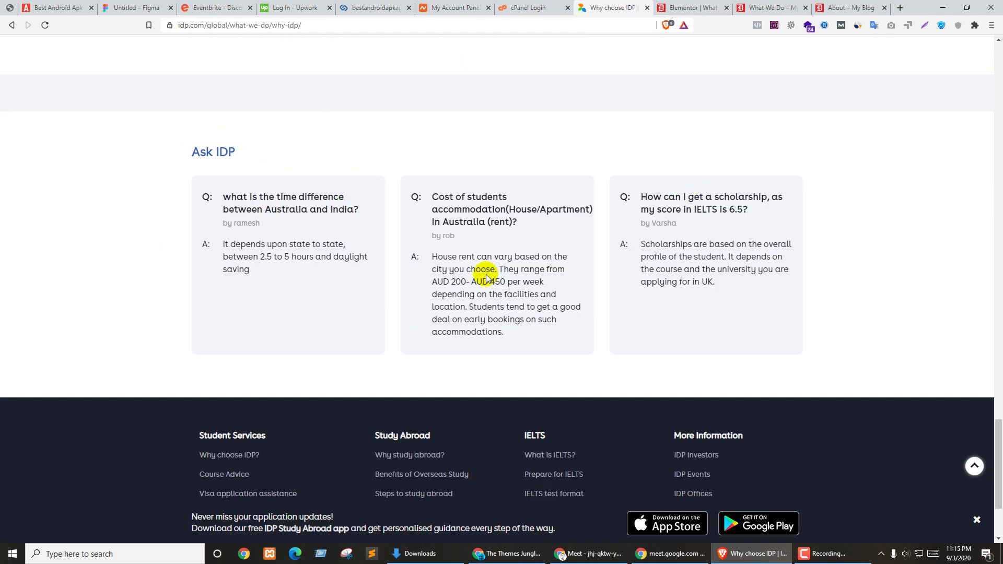
pyautogui.click(689, 8)
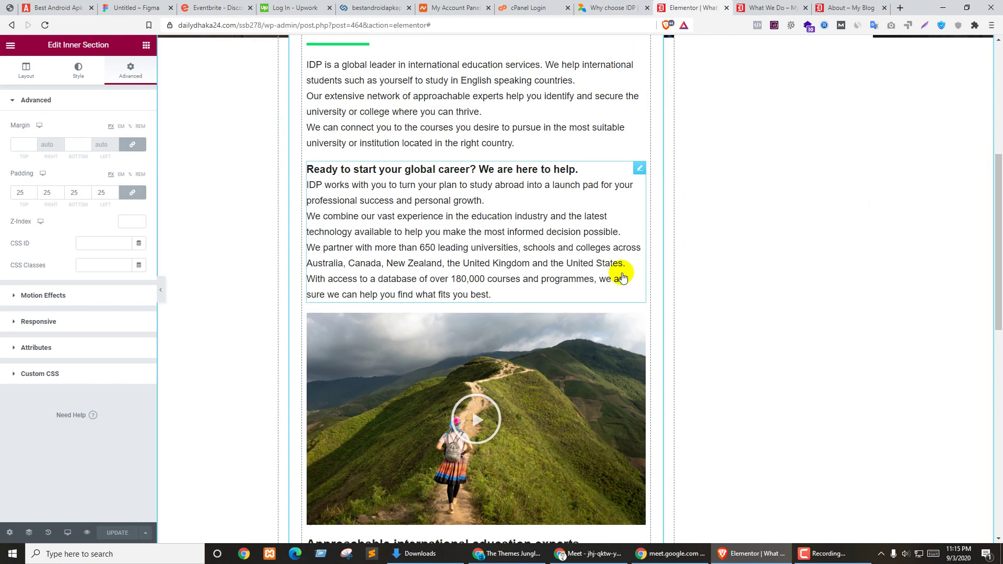
pyautogui.scroll(-10, 765, 278)
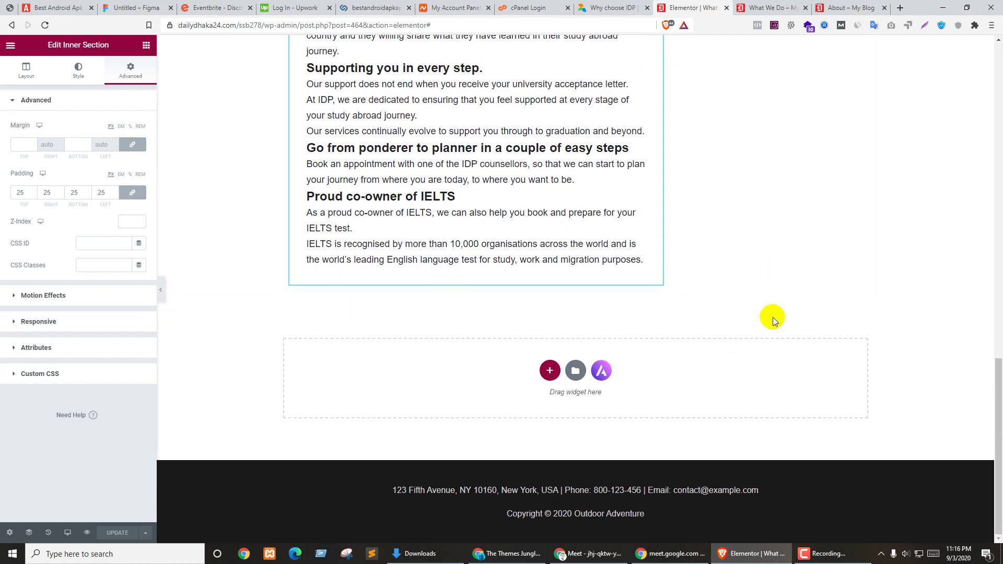
pyautogui.click(549, 371)
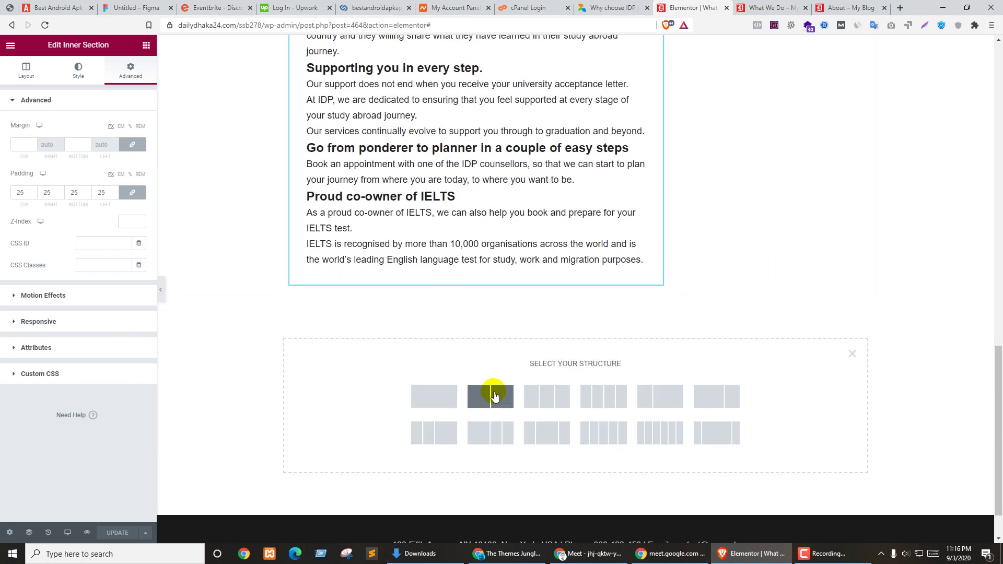
pyautogui.hotkey('ctrl', 'shift', 'Tab')
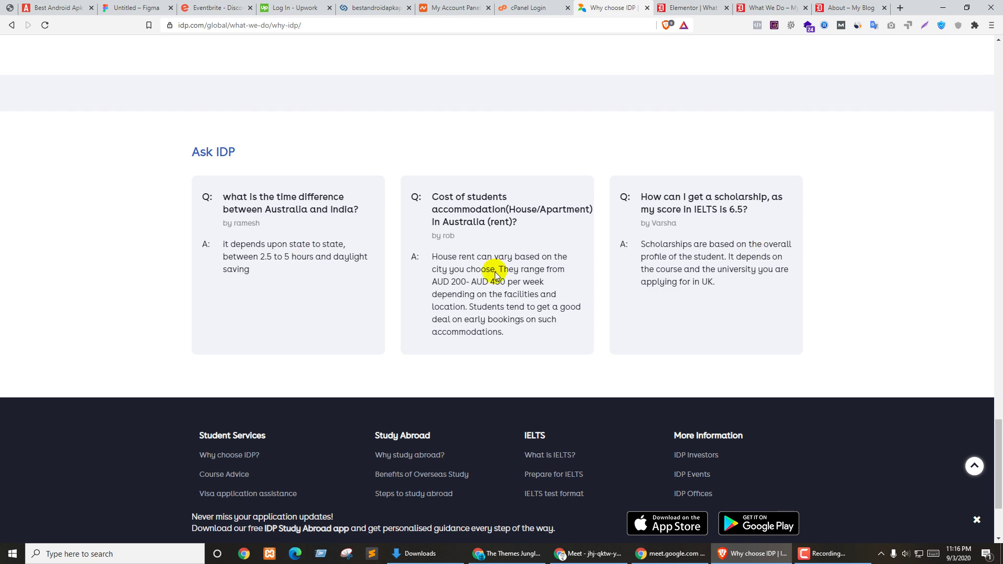
pyautogui.hotkey('ctrl', 'Tab')
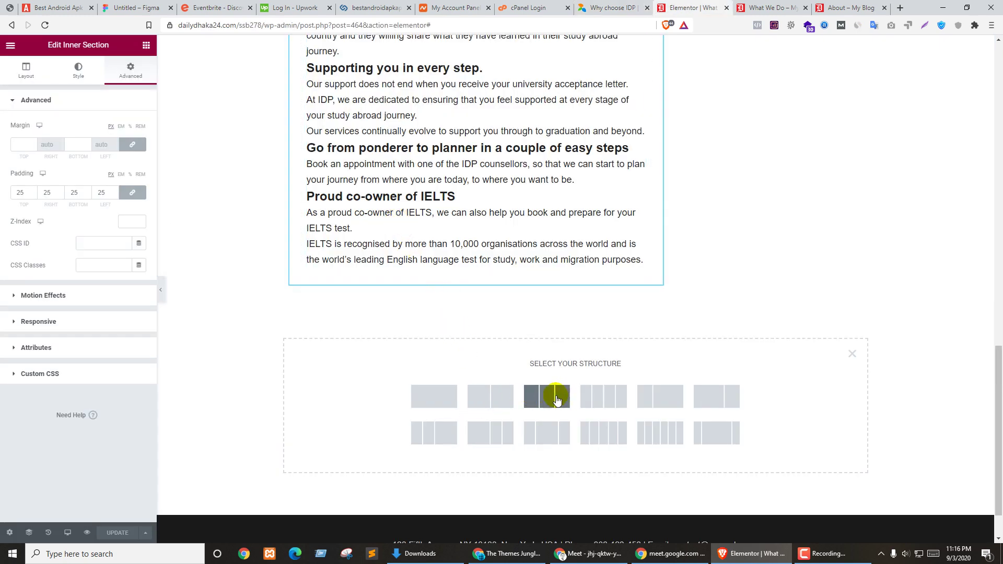
pyautogui.click(537, 400)
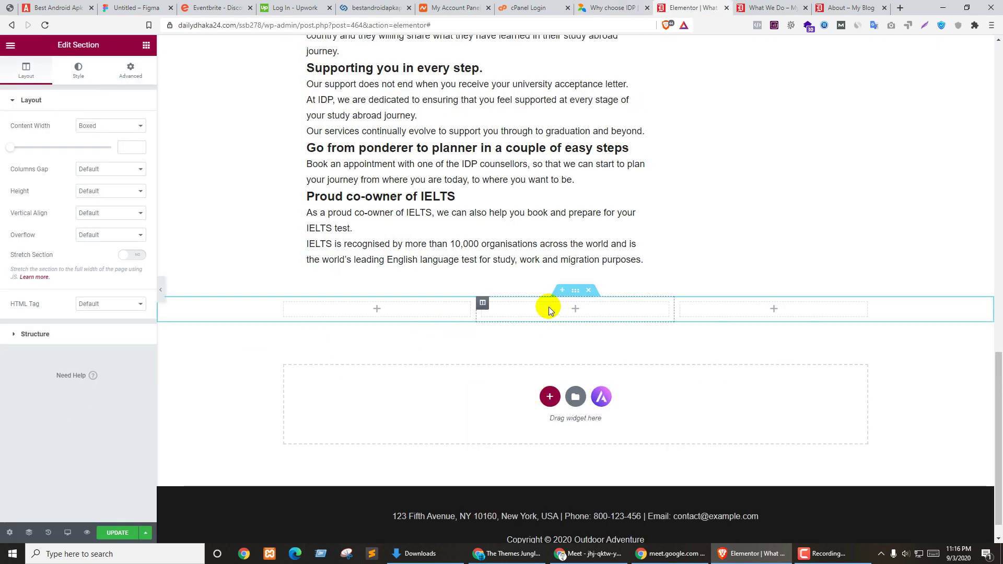
# Step: Set the new three-column section's padding to 50 px at top and bottom and 0 at right and left
pyautogui.click(131, 71)
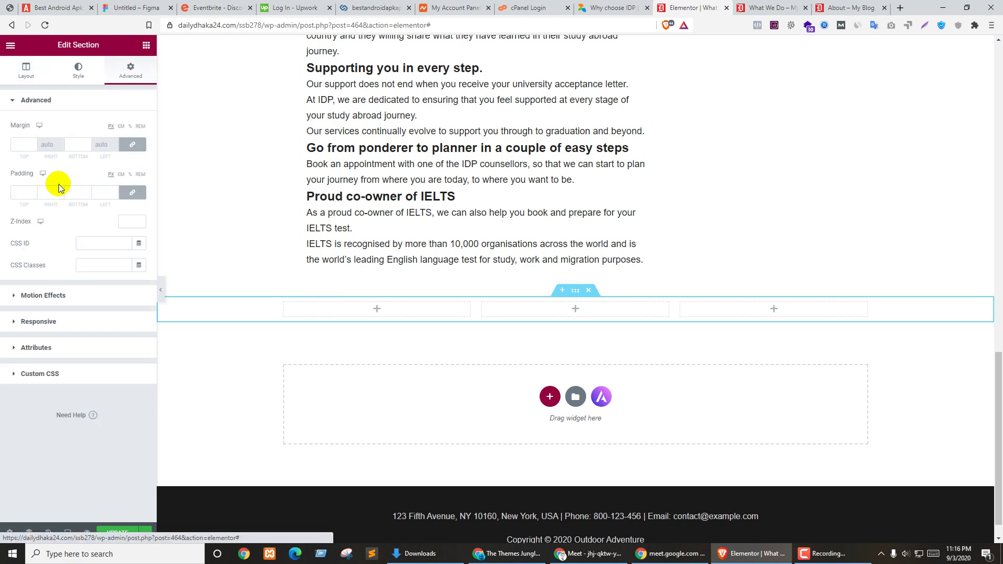
pyautogui.click(131, 192)
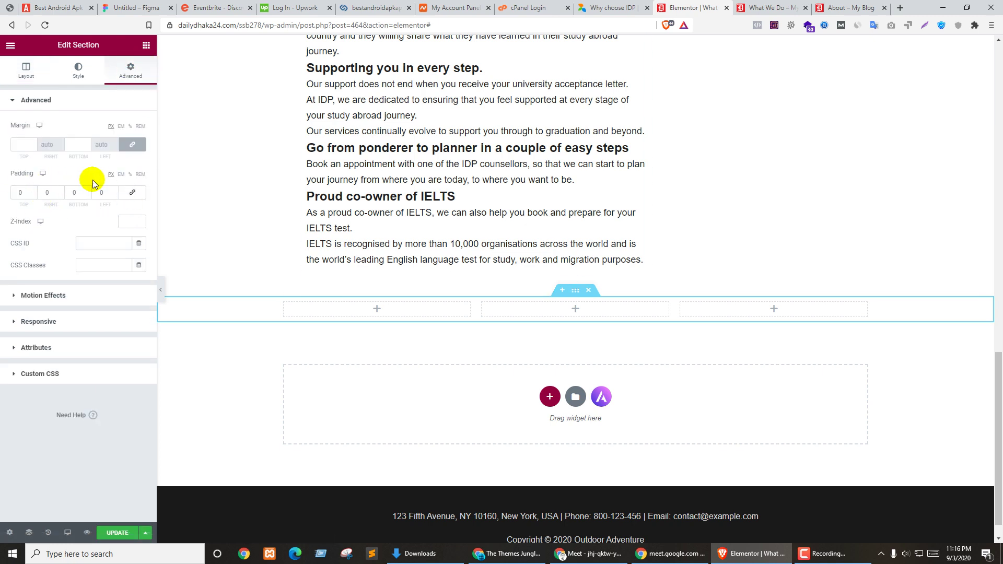
pyautogui.write('50')
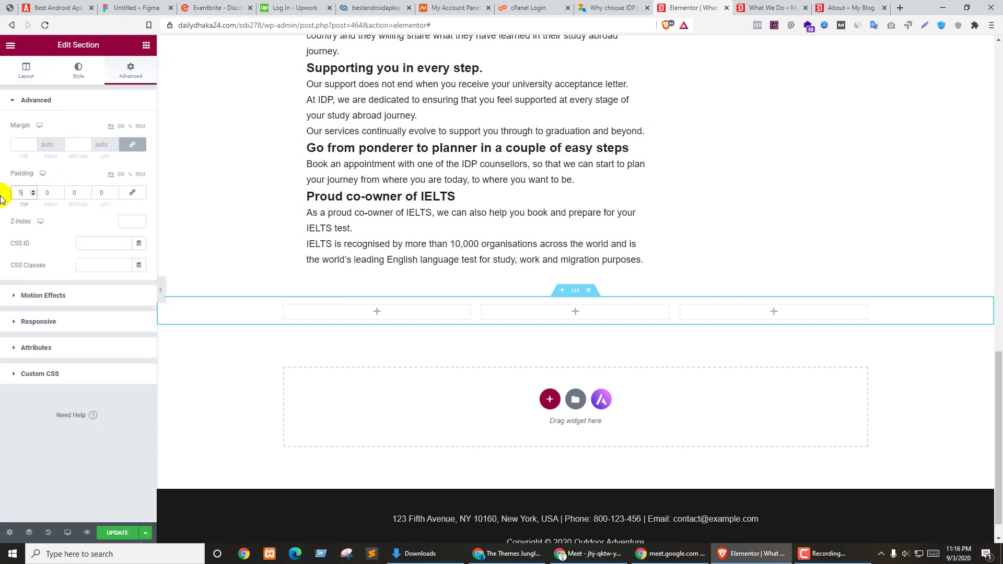
pyautogui.write('50')
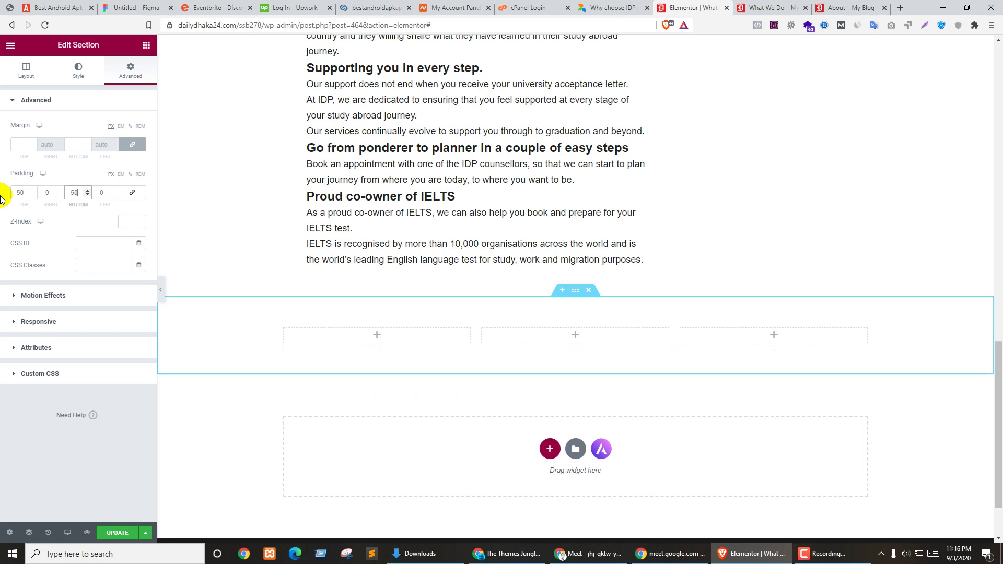
pyautogui.click(132, 192)
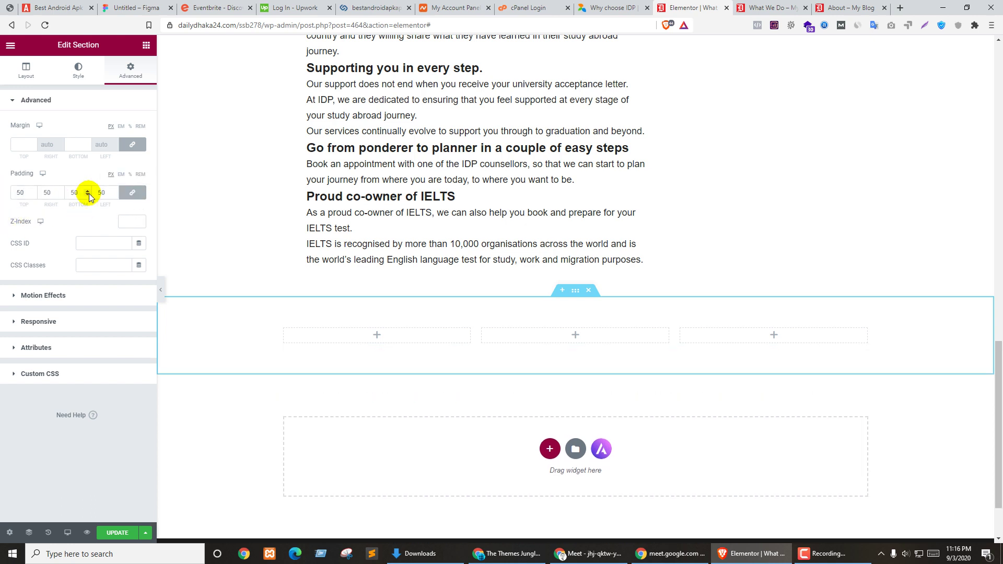
pyautogui.click(132, 192)
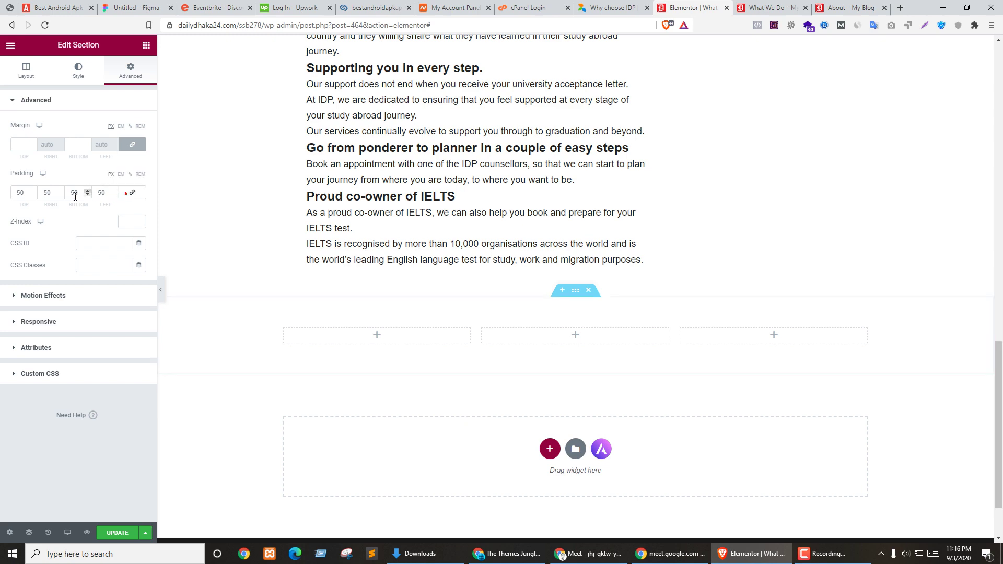
pyautogui.doubleClick(47, 192)
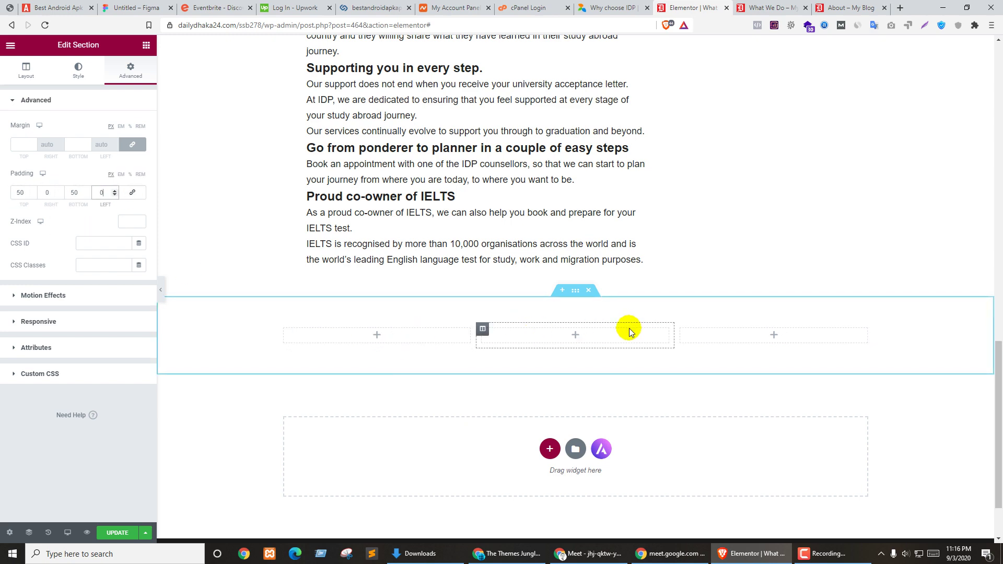
# Step: Examine the Ask IDP cards on the reference page and inspect the first card's question text in the page markup
pyautogui.hotkey('ctrl', 'shift', 'Tab')
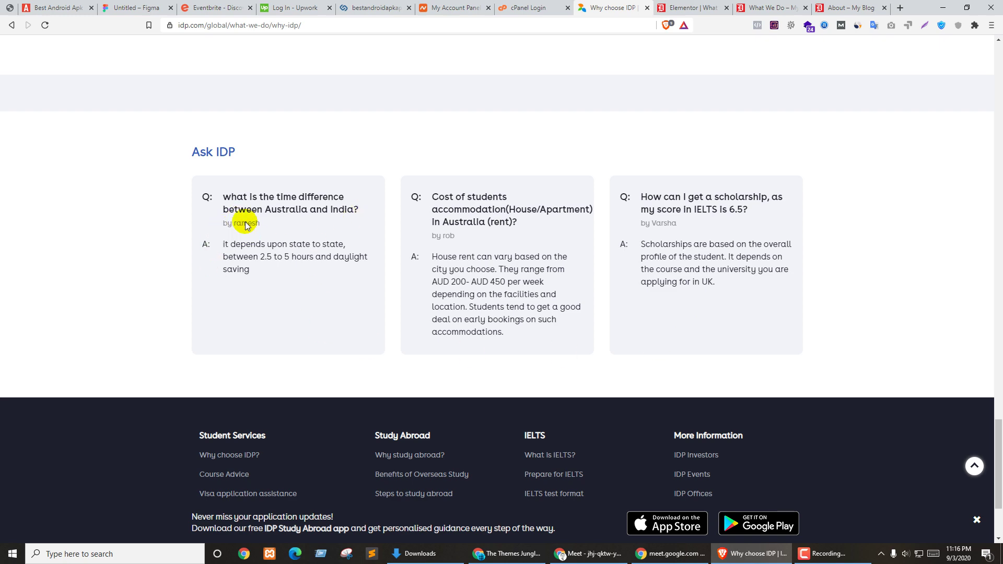
pyautogui.hotkey('ctrl', 'Tab')
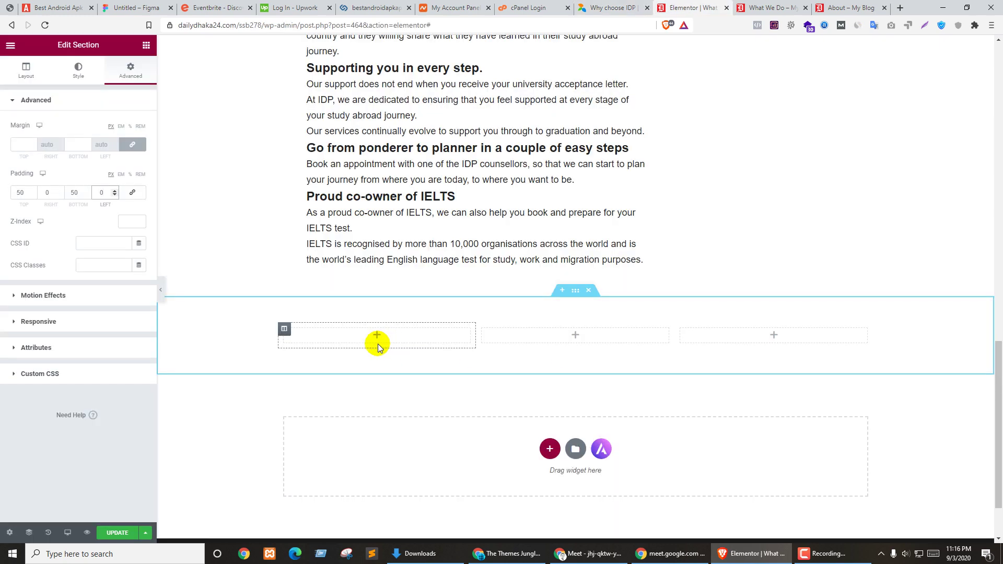
pyautogui.hotkey('ctrl', 'shift', 'Tab')
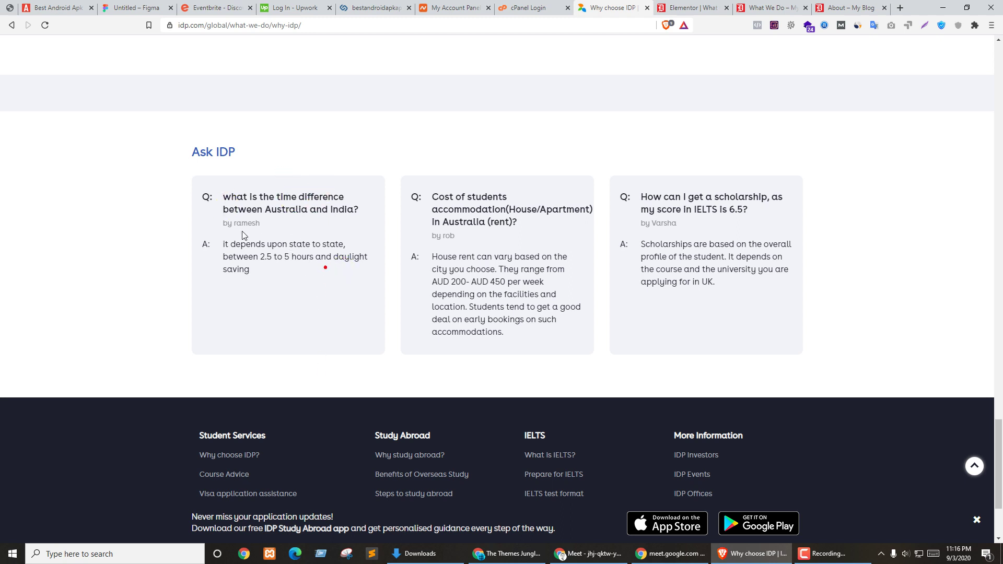
pyautogui.scroll(6, 397, 296)
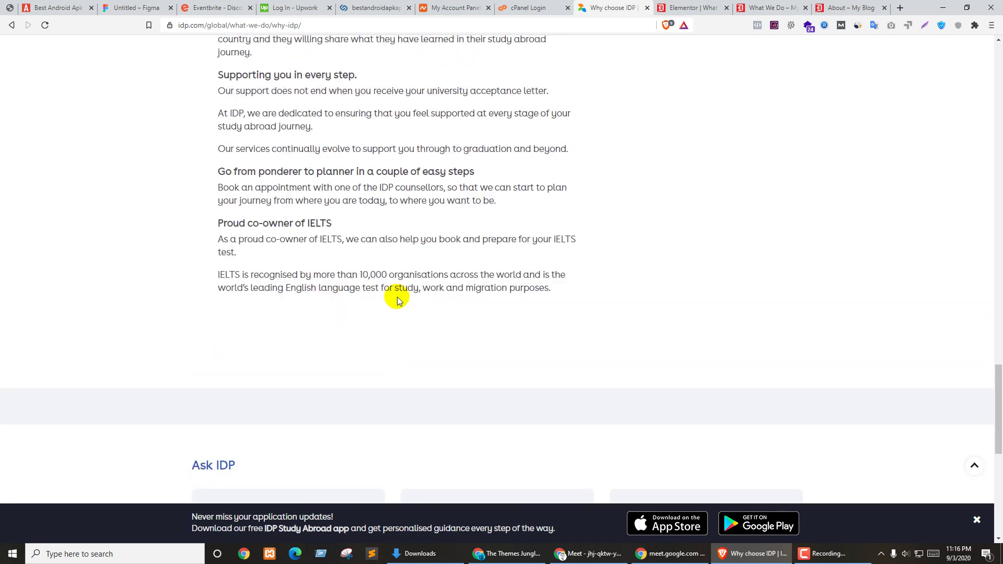
pyautogui.moveTo(277, 224); pyautogui.dragTo(369, 287)
pyautogui.scroll(-6, 403, 298)
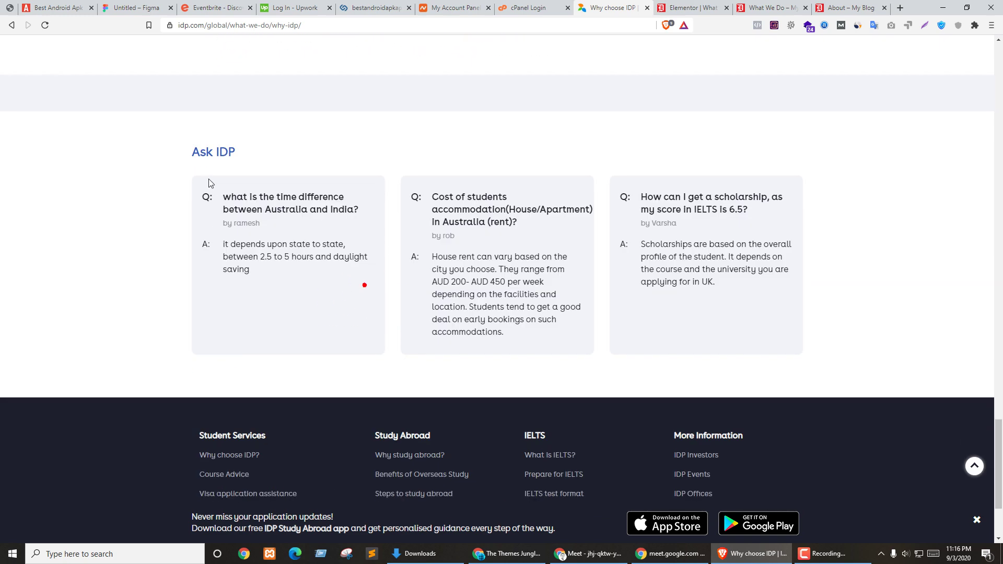
pyautogui.rightClick(243, 203)
pyautogui.click(284, 326)
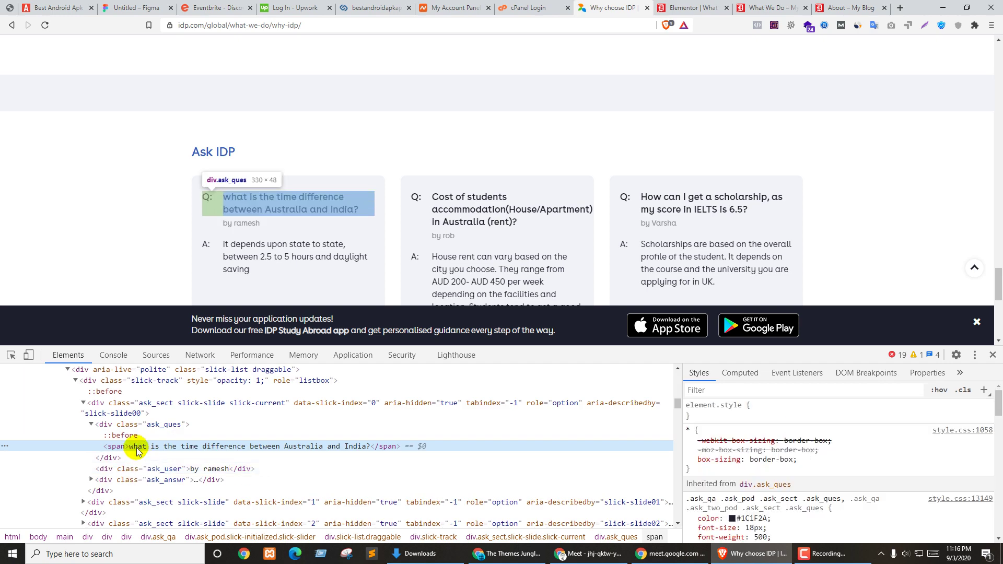
pyautogui.doubleClick(172, 447)
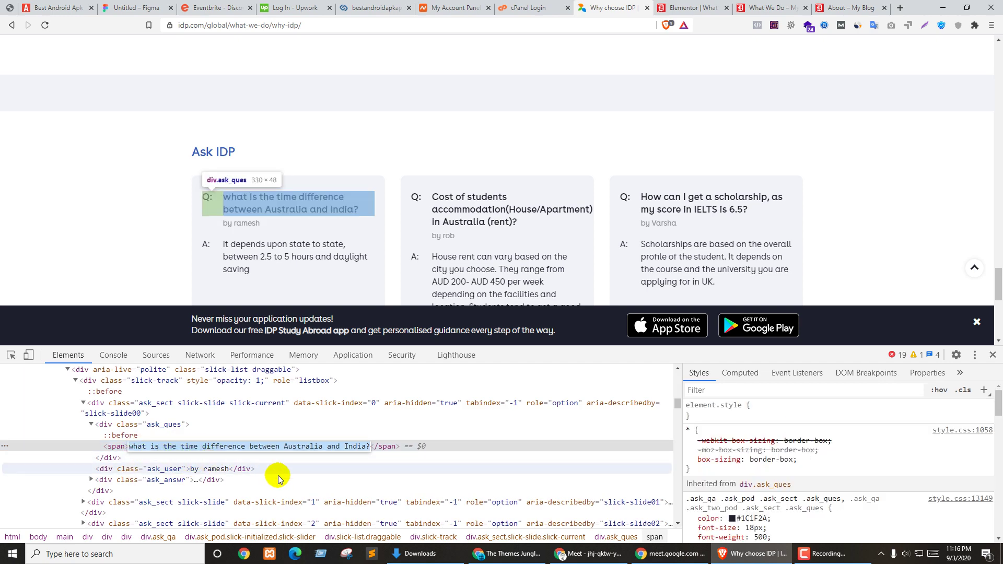
pyautogui.click(990, 355)
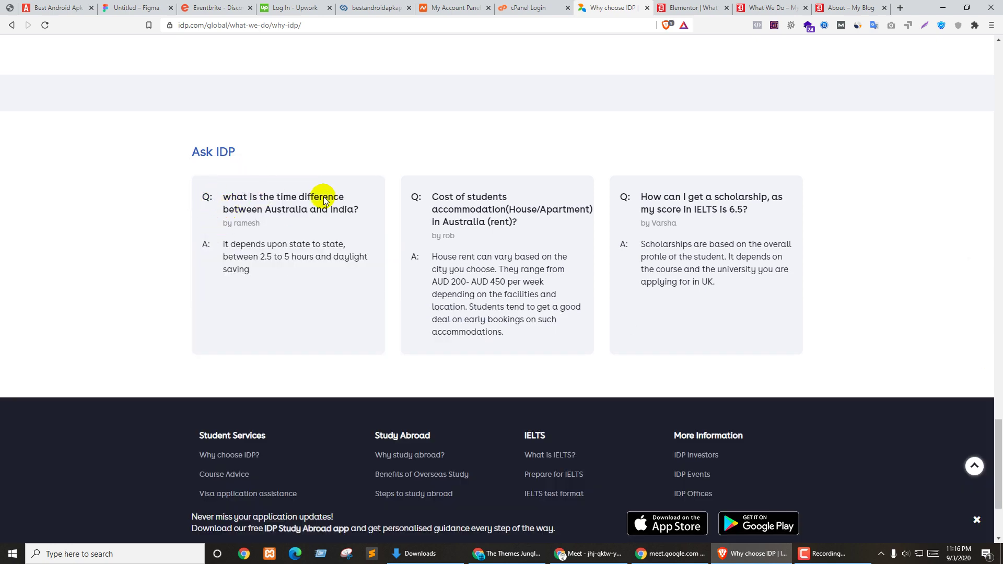
# Step: Give the first column of the three-column section in the Elementor page a classic #F4F4F4 background
pyautogui.hotkey('ctrl', 'Tab')
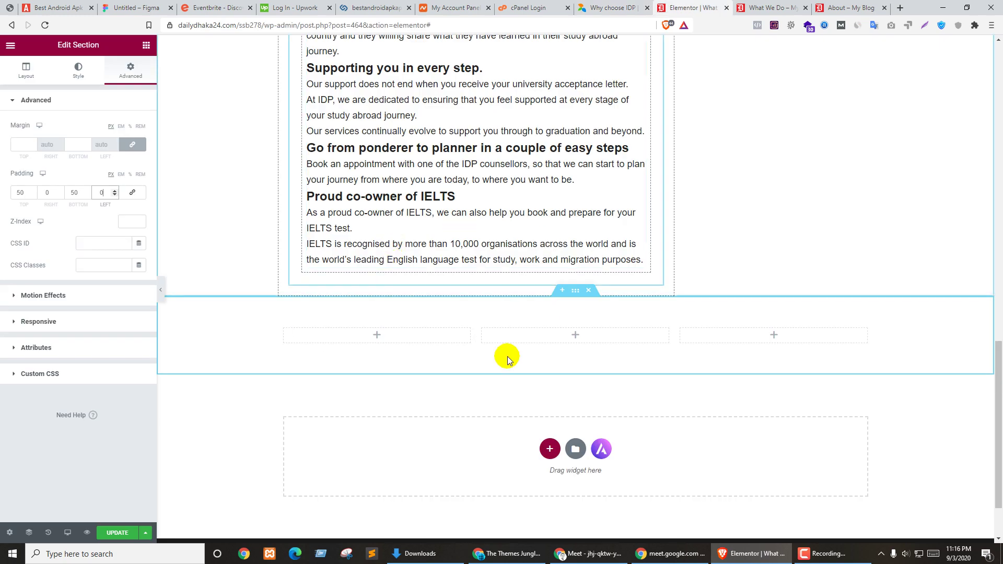
pyautogui.click(285, 329)
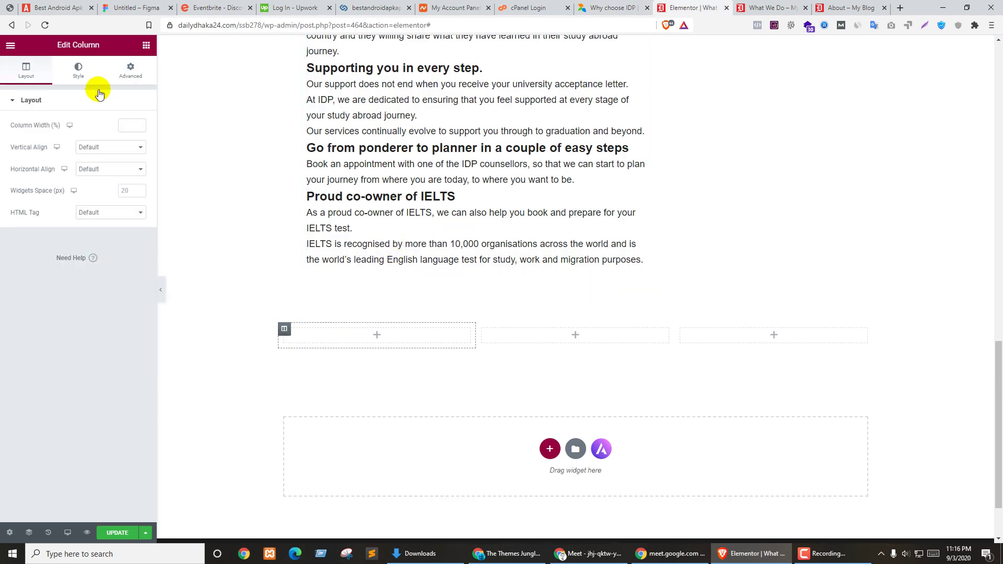
pyautogui.click(80, 69)
pyautogui.click(111, 148)
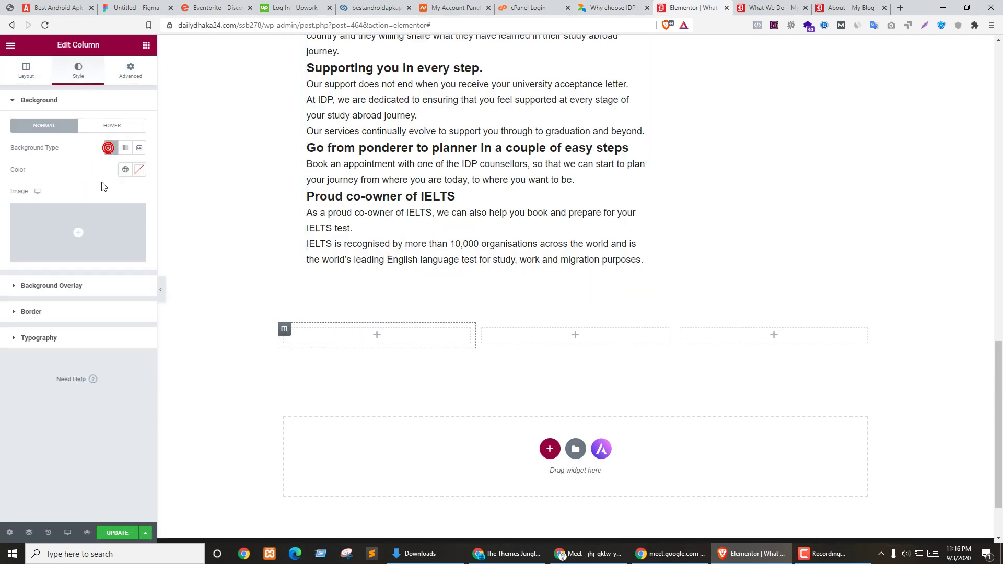
pyautogui.click(140, 170)
pyautogui.moveTo(57, 214); pyautogui.dragTo(9, 214)
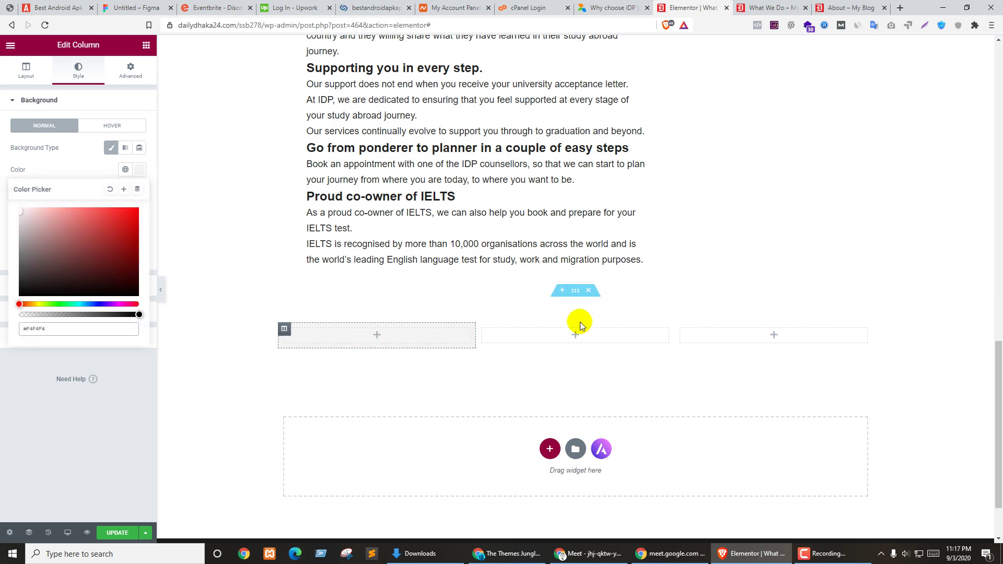
# Step: Delete the two columns without a background from the new section
pyautogui.rightClick(481, 331)
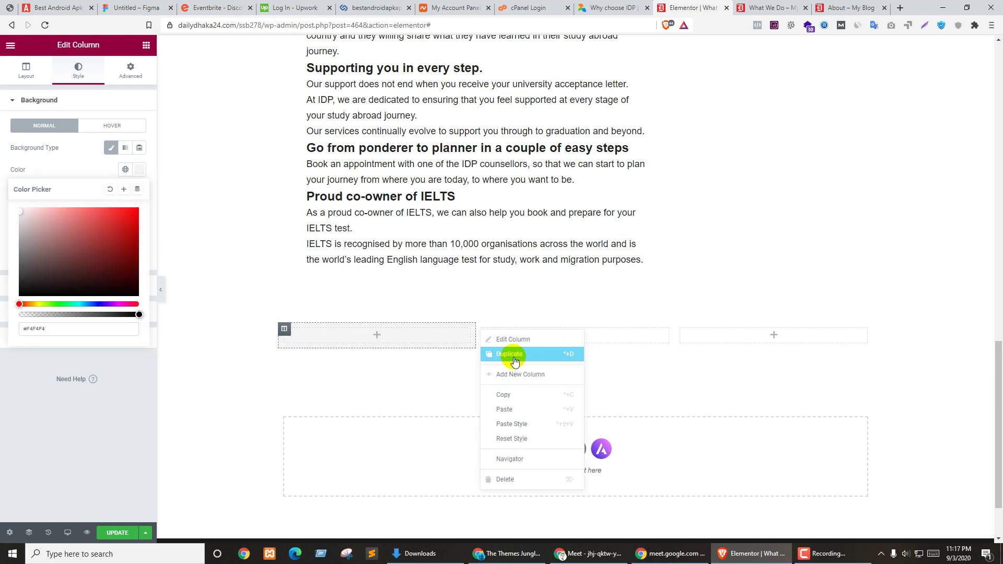
pyautogui.click(505, 478)
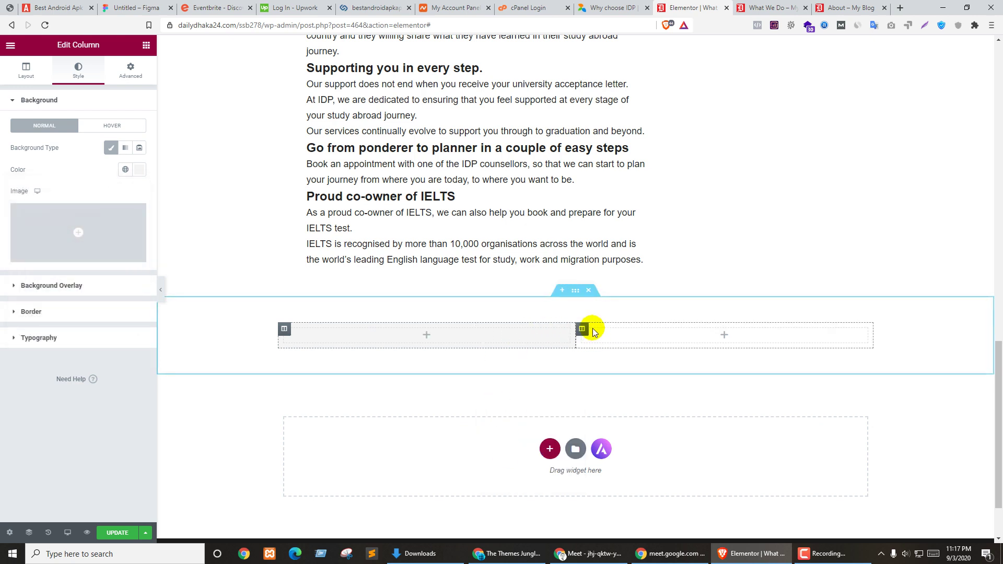
pyautogui.rightClick(581, 329)
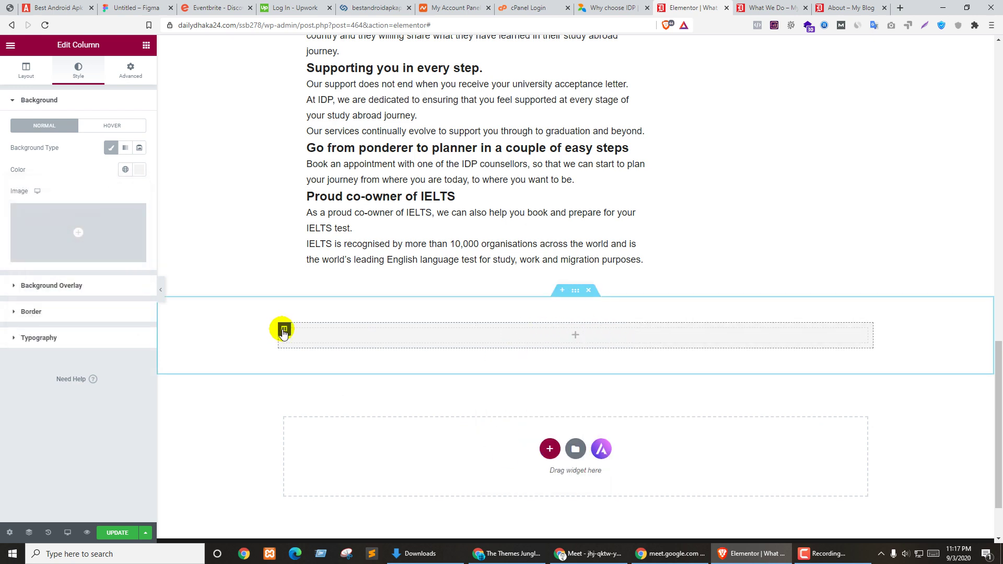
# Step: Duplicate the light grey column twice to make three matching columns
pyautogui.rightClick(283, 329)
pyautogui.click(308, 354)
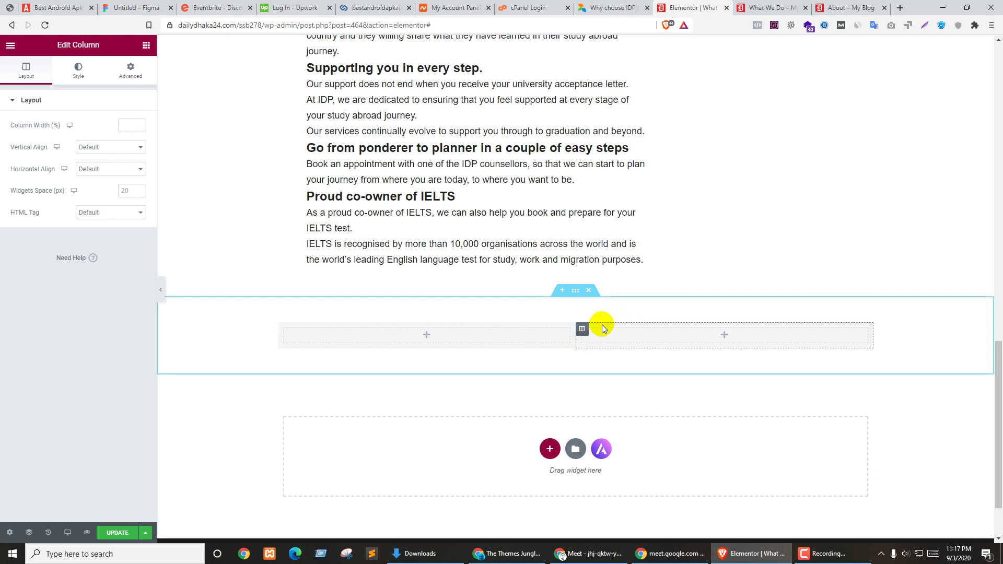
pyautogui.rightClick(582, 328)
pyautogui.click(606, 359)
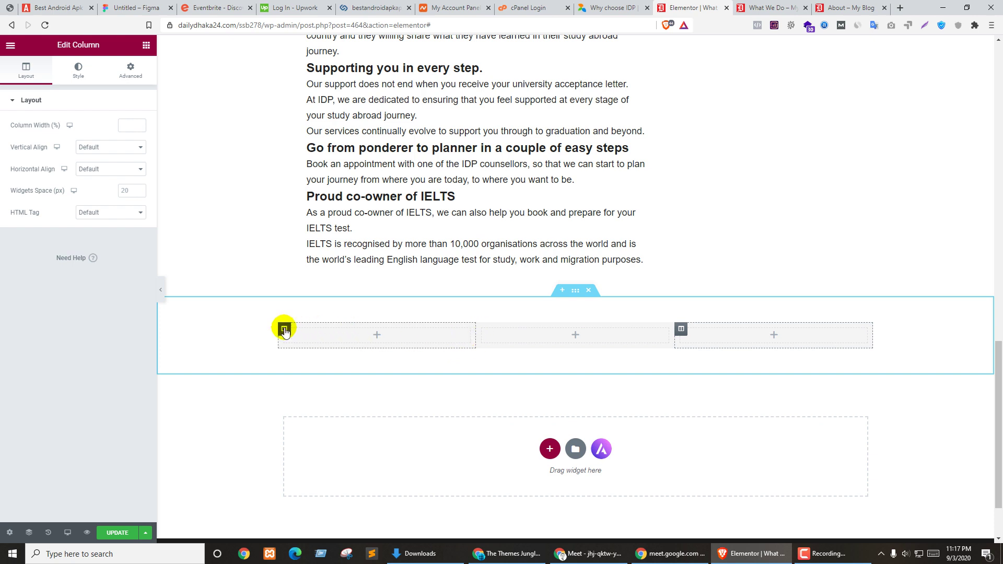
# Step: Try linked margins of 5 and larger values on the first column, then reset all sides to 0
pyautogui.click(284, 328)
pyautogui.click(130, 70)
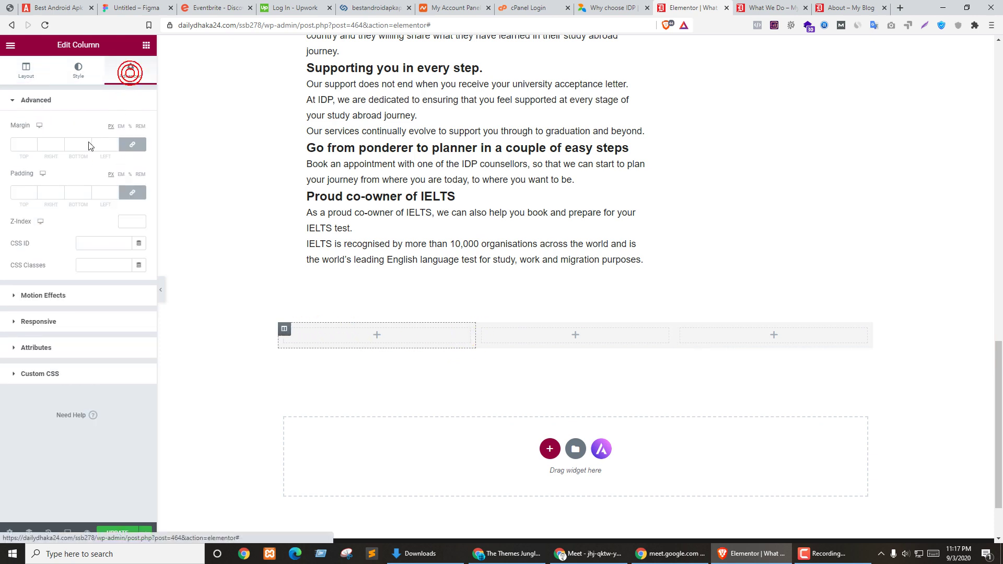
pyautogui.click(19, 146)
pyautogui.write('5')
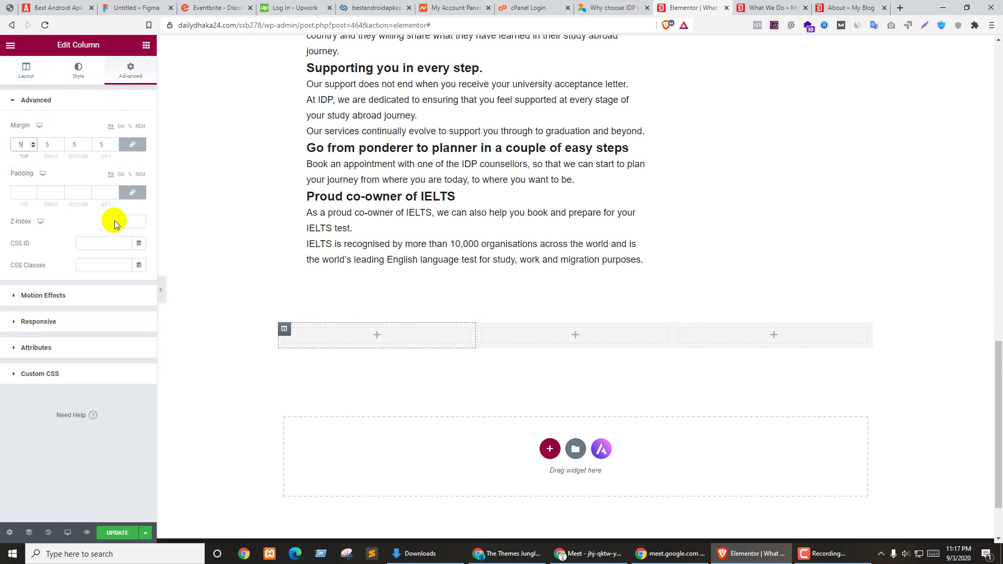
pyautogui.press('Tab')
pyautogui.hotkey('shift', 'Tab')
pyautogui.write('34')
pyautogui.press('Up')
pyautogui.press('Up')
pyautogui.press('Up')
pyautogui.press('Up')
pyautogui.press('Up')
pyautogui.press('Up')
pyautogui.press('Up')
pyautogui.press('Up')
pyautogui.press('Up')
pyautogui.press('Up')
pyautogui.press('Up')
pyautogui.press('Up')
pyautogui.press('Up')
pyautogui.press('Up')
pyautogui.press('Up')
pyautogui.press('Tab')
pyautogui.hotkey('shift', 'Tab')
pyautogui.write('0')
# Step: Try the Narrow columns gap on the three-column section and set it back to Default
pyautogui.click(576, 291)
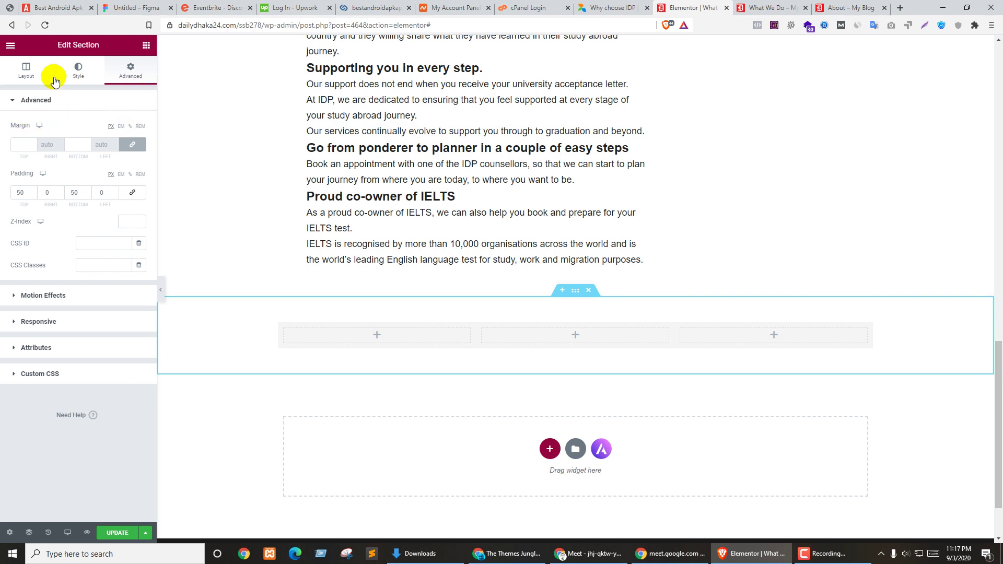
pyautogui.click(27, 69)
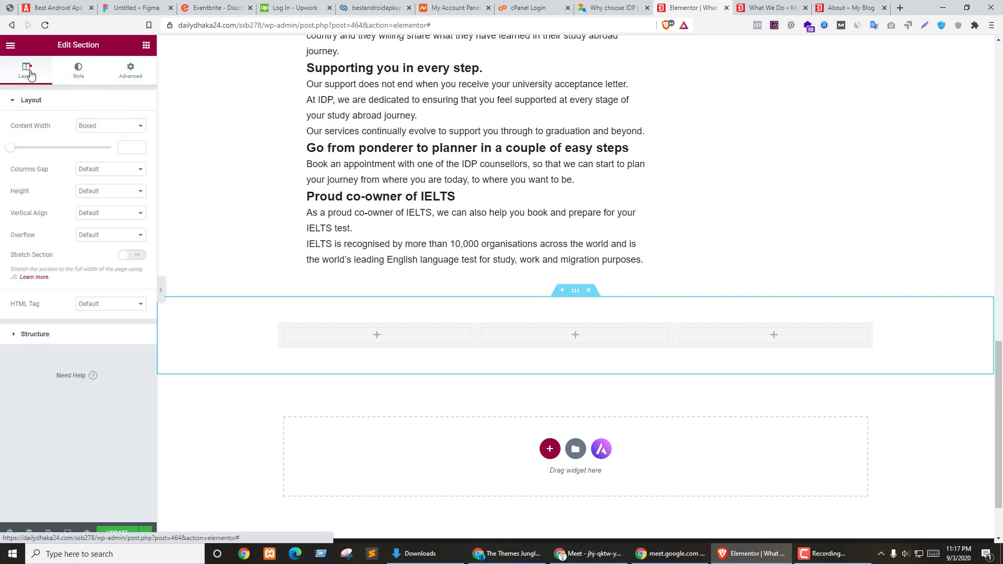
pyautogui.click(91, 169)
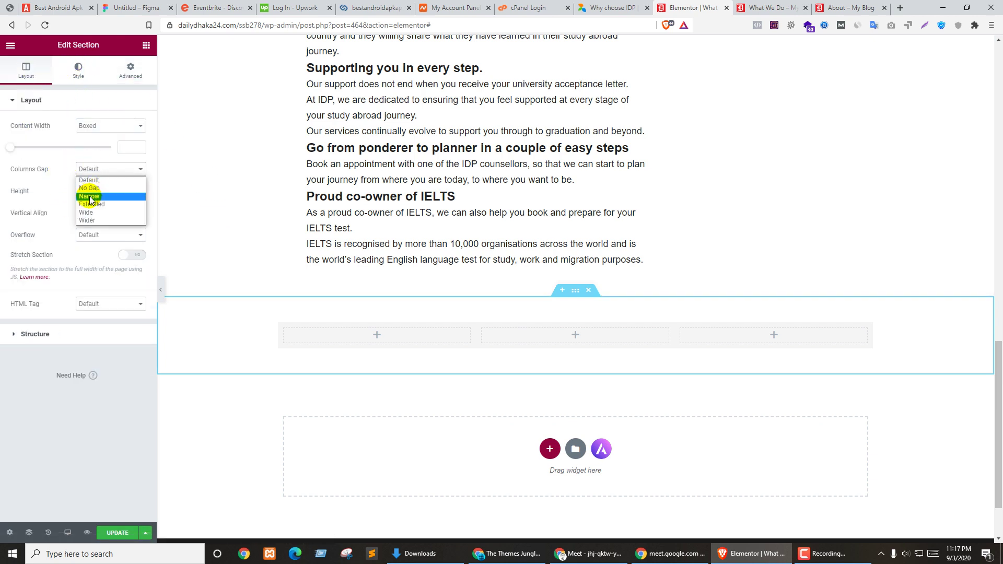
pyautogui.click(90, 197)
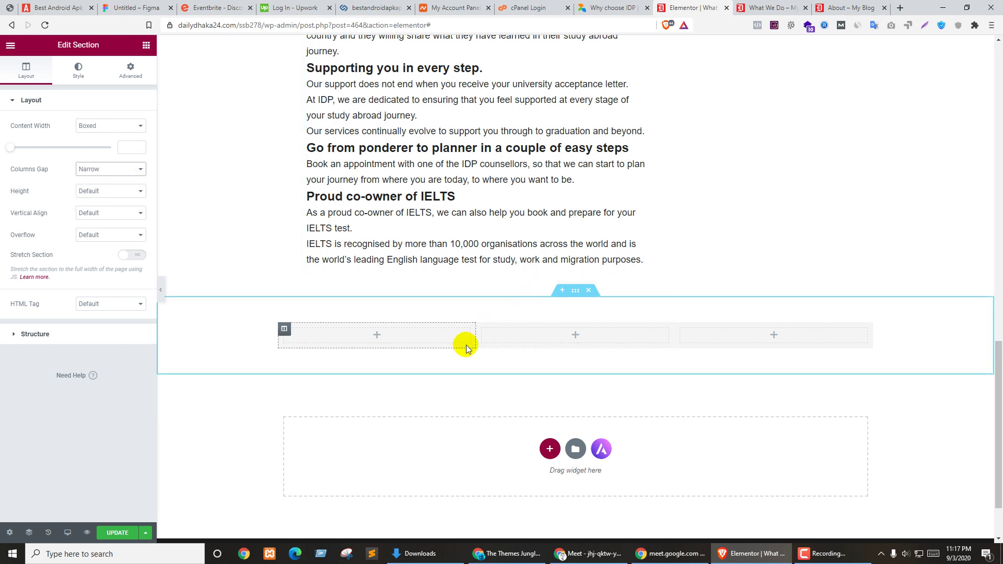
pyautogui.click(105, 168)
pyautogui.click(99, 169)
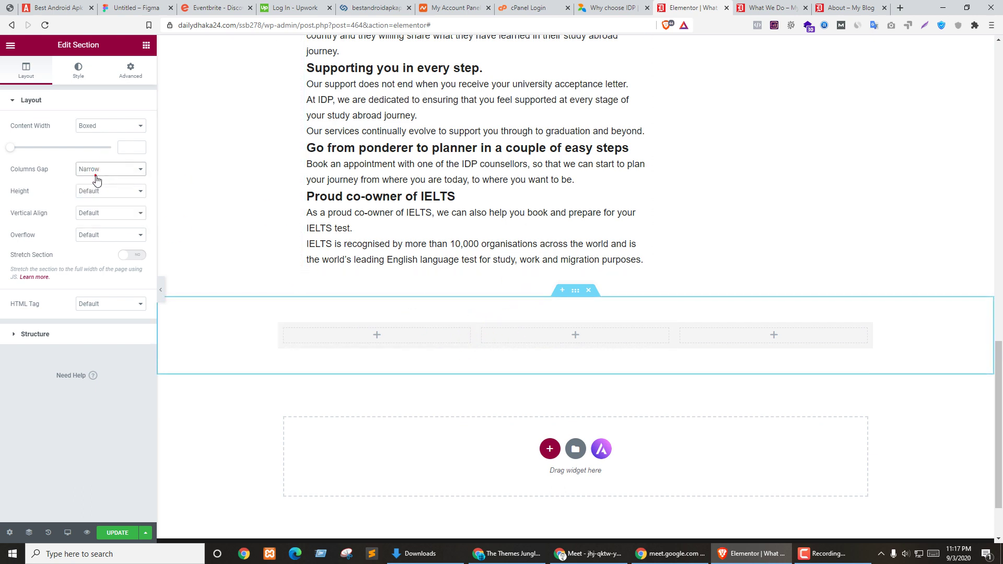
pyautogui.click(102, 170)
pyautogui.click(111, 181)
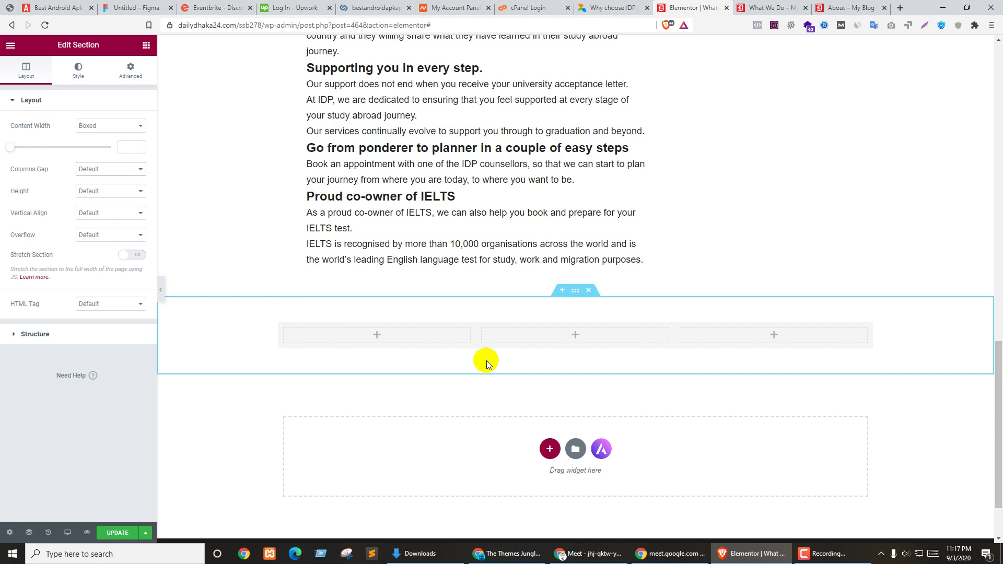
# Step: Clear the light grey background colour of the first column in the three-column section
pyautogui.click(284, 329)
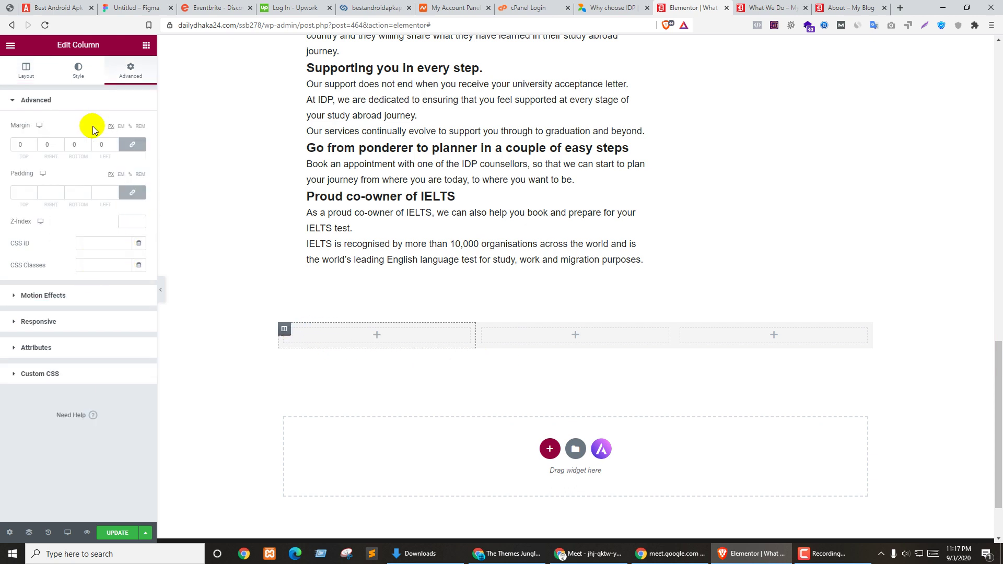
pyautogui.click(79, 70)
pyautogui.click(111, 148)
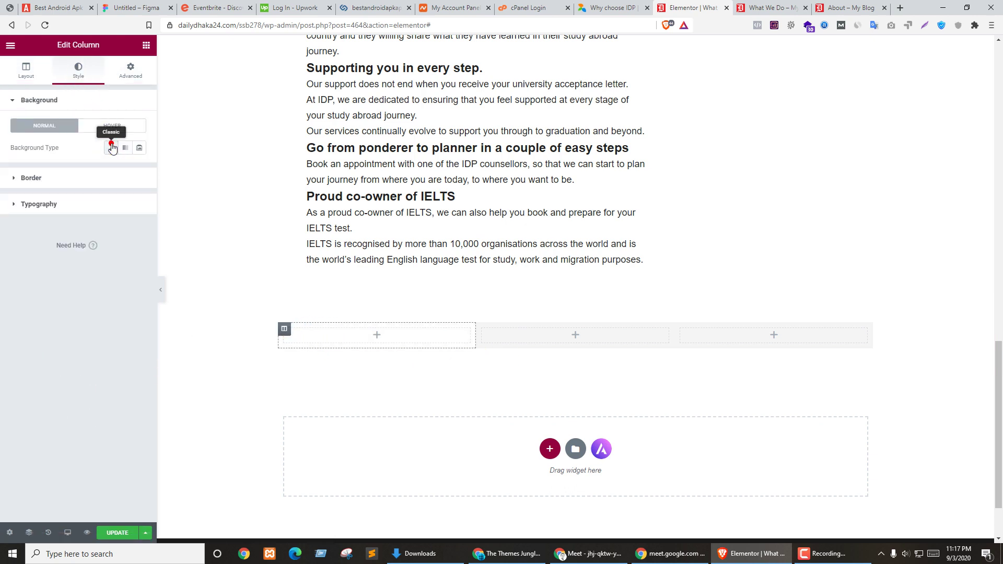
pyautogui.click(111, 148)
pyautogui.click(138, 169)
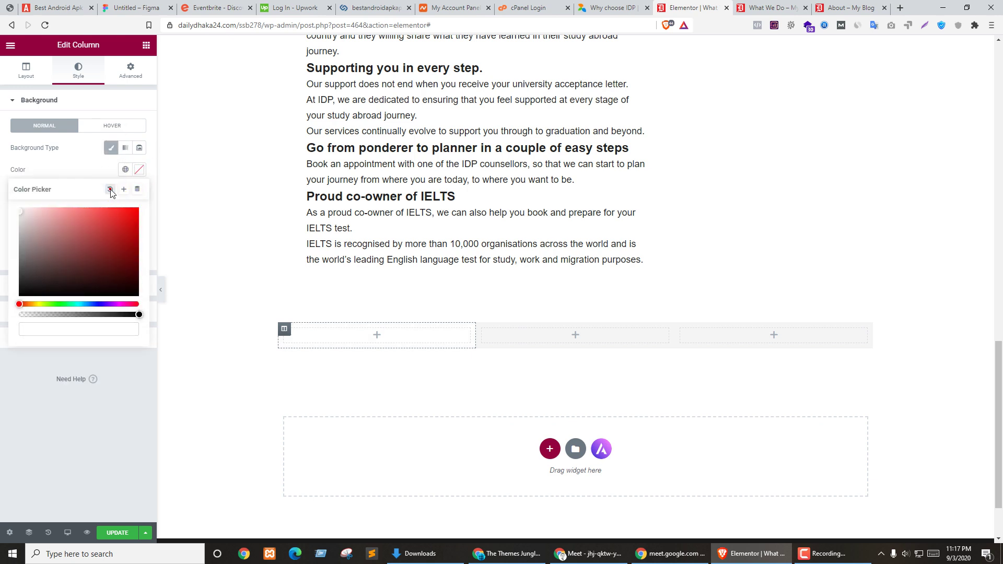
# Step: Remove the light grey background from the second and third columns of the section
pyautogui.click(482, 329)
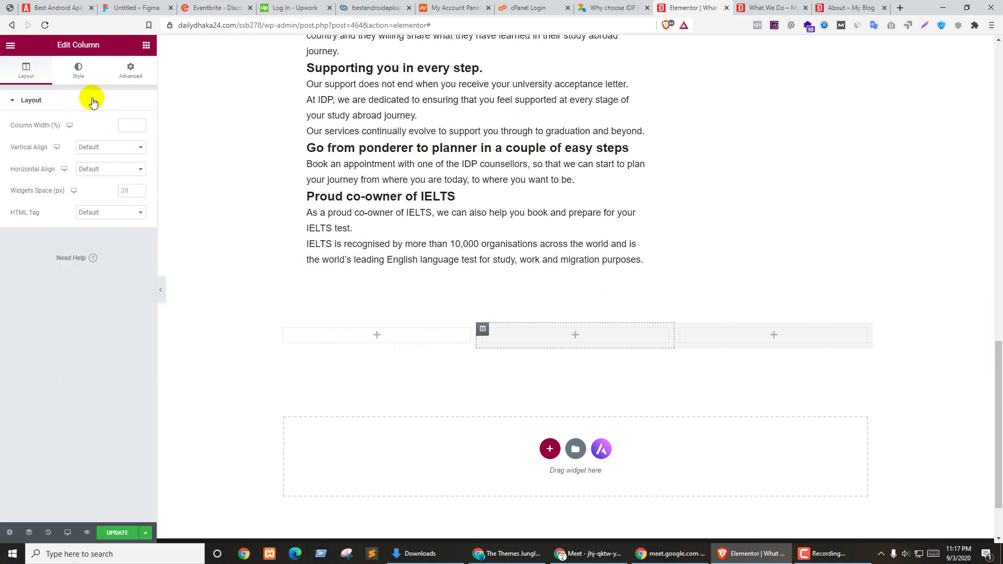
pyautogui.click(78, 71)
pyautogui.click(137, 171)
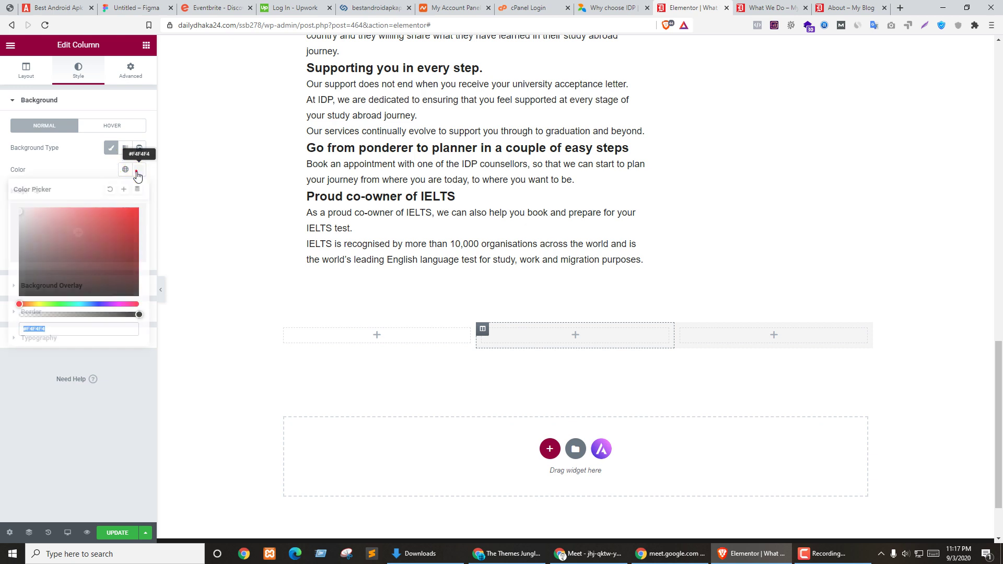
pyautogui.click(110, 190)
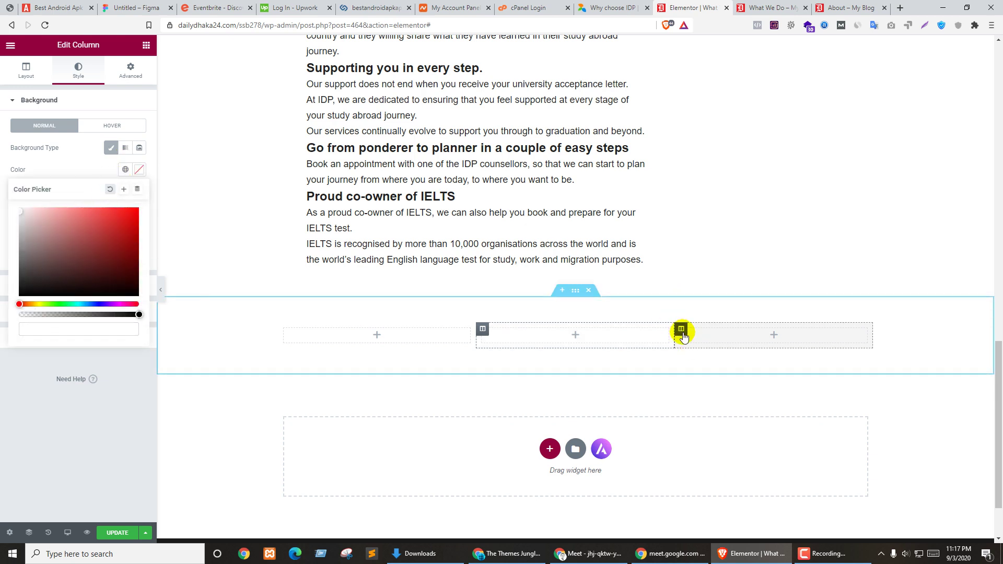
pyautogui.click(681, 329)
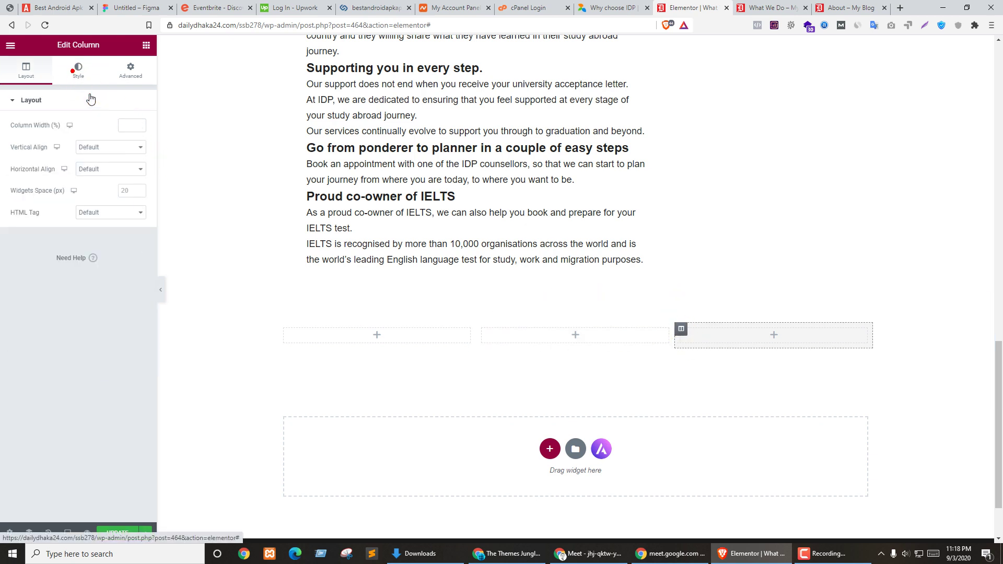
pyautogui.click(79, 70)
pyautogui.click(111, 148)
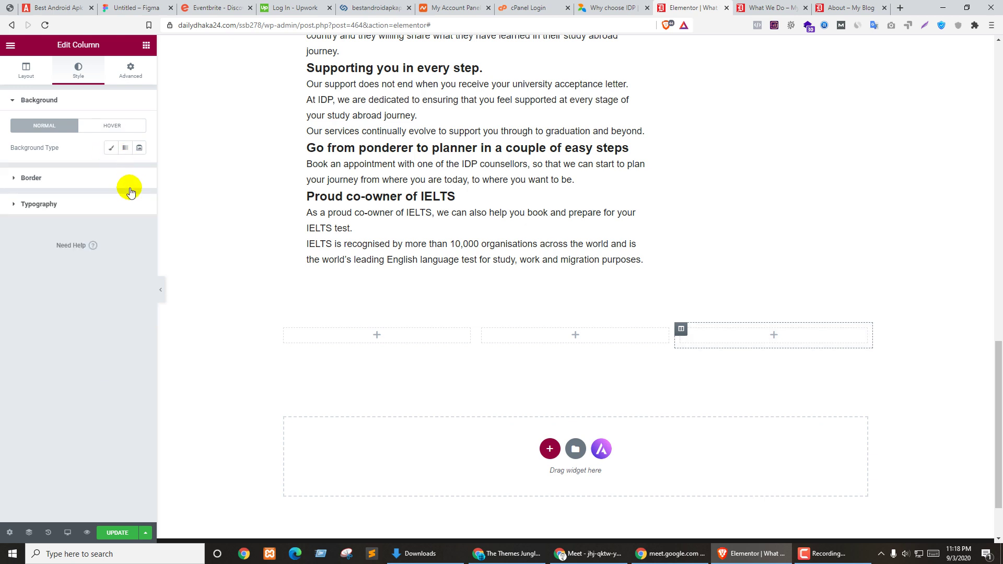
# Step: Add an Inner Section to the first column and delete one of its two inner columns
pyautogui.click(365, 336)
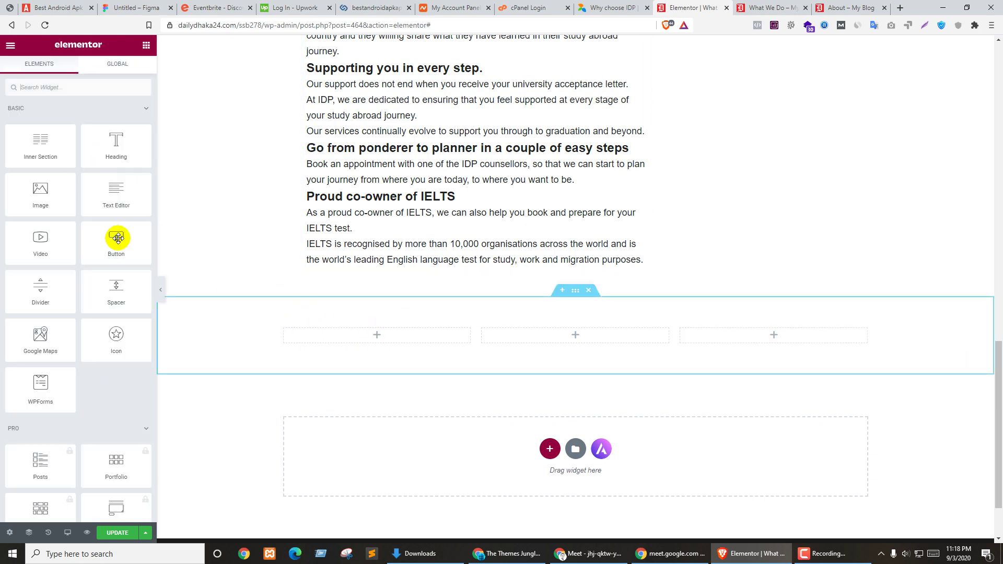
pyautogui.moveTo(67, 159); pyautogui.dragTo(387, 339)
pyautogui.rightClick(384, 350)
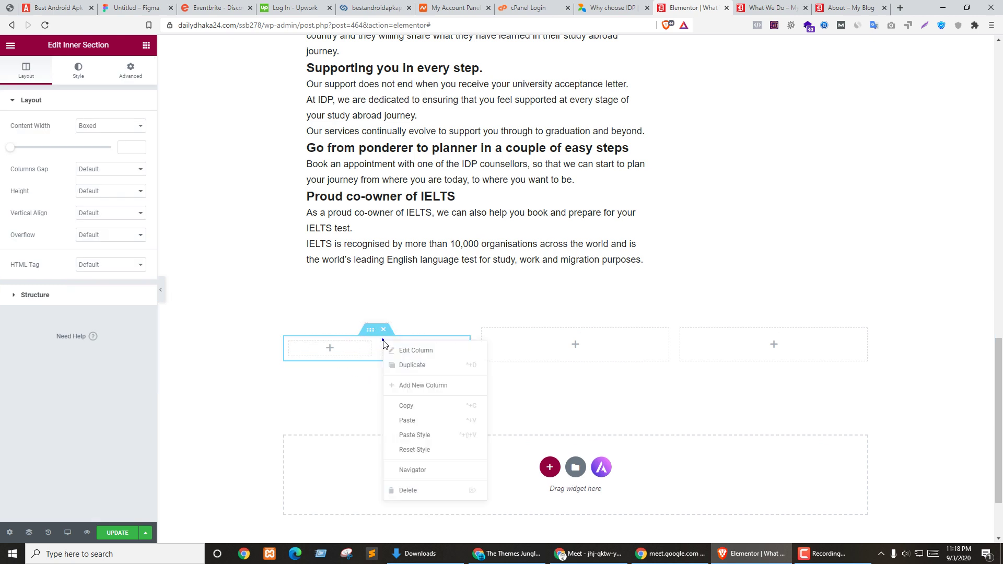
pyautogui.click(410, 486)
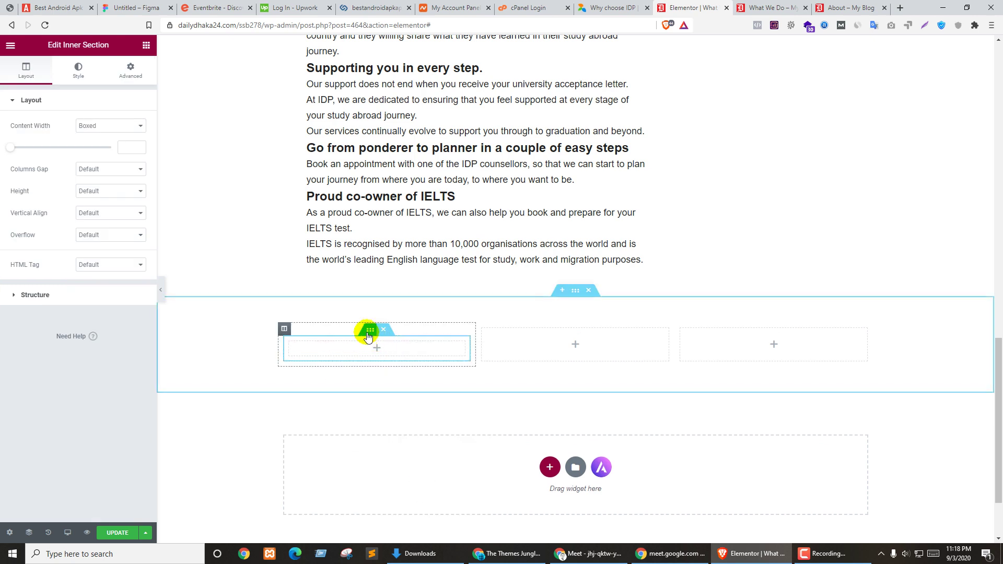
# Step: Give the inner section a Classic background in light grey #F4F4F4
pyautogui.click(99, 128)
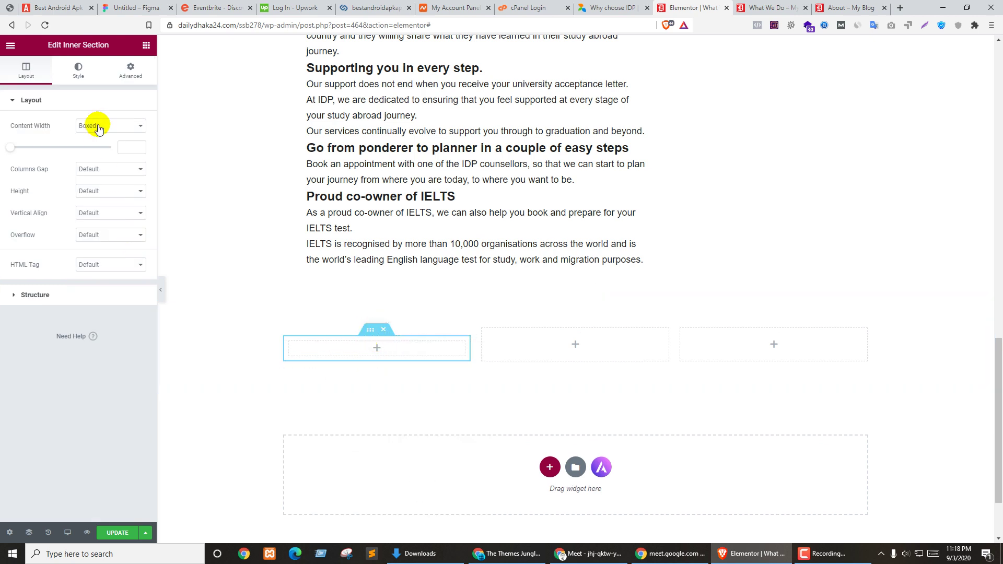
pyautogui.click(78, 79)
pyautogui.click(101, 147)
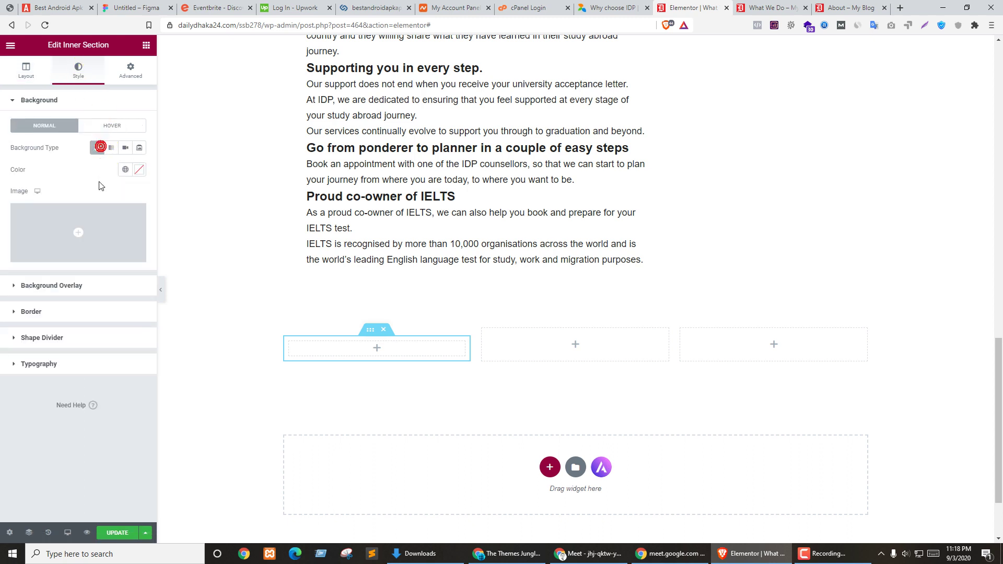
pyautogui.click(139, 169)
pyautogui.moveTo(42, 222); pyautogui.dragTo(17, 215)
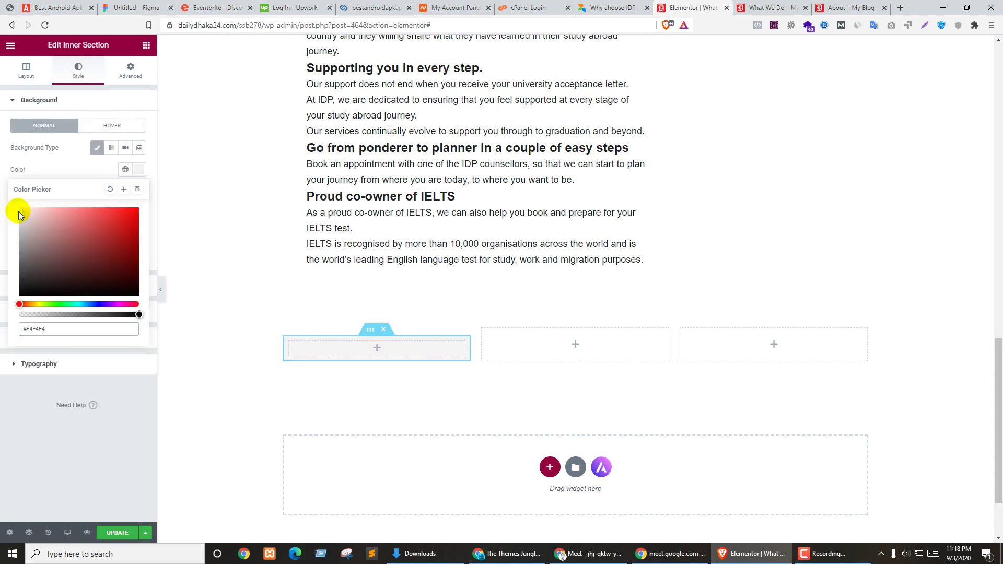
pyautogui.rightClick(371, 335)
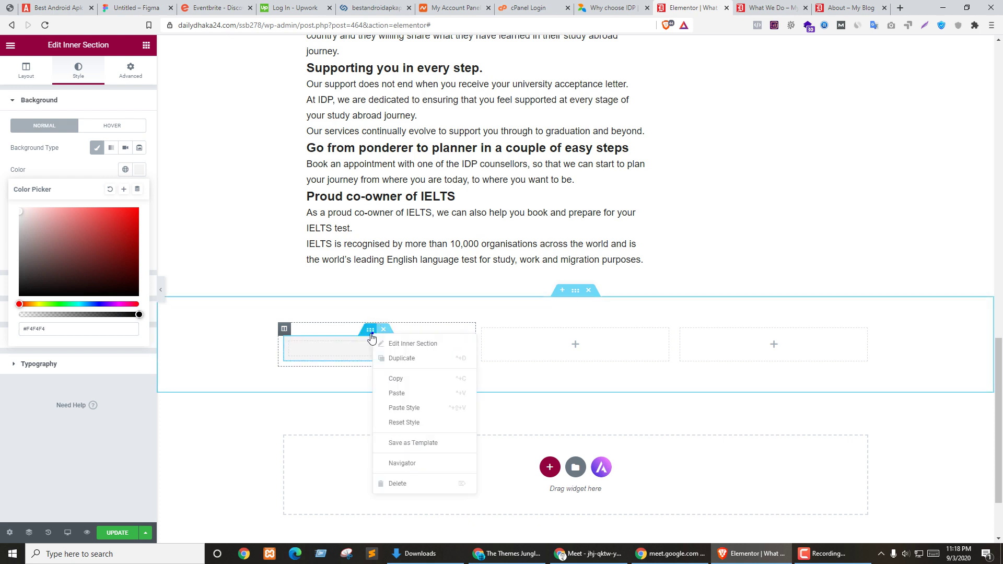
pyautogui.click(261, 385)
pyautogui.rightClick(283, 329)
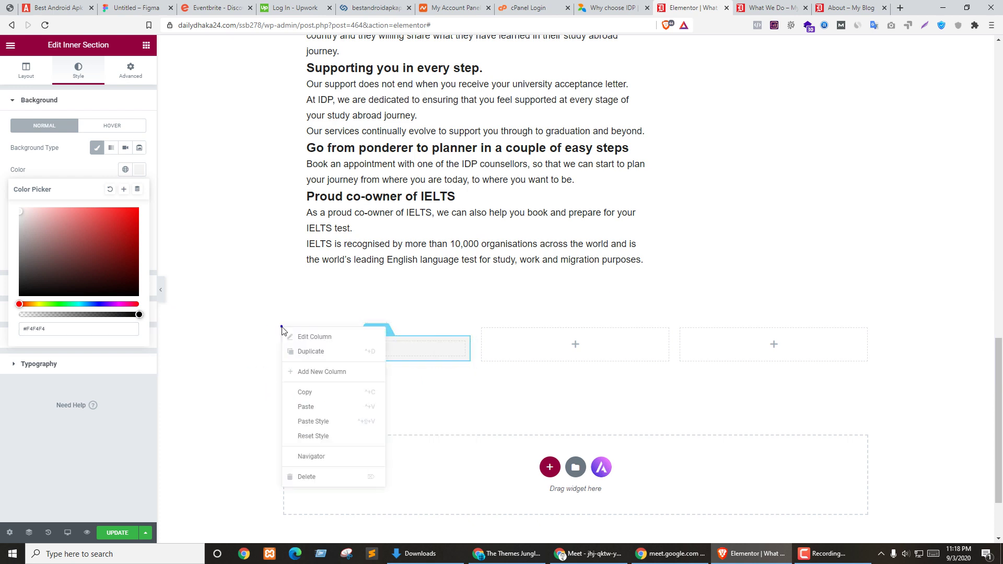
pyautogui.click(219, 338)
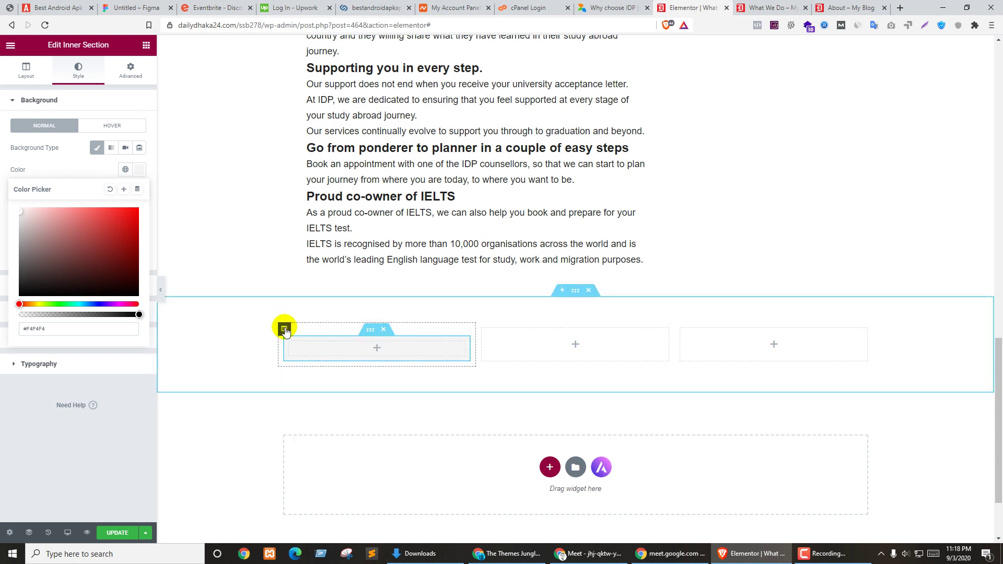
pyautogui.click(4, 415)
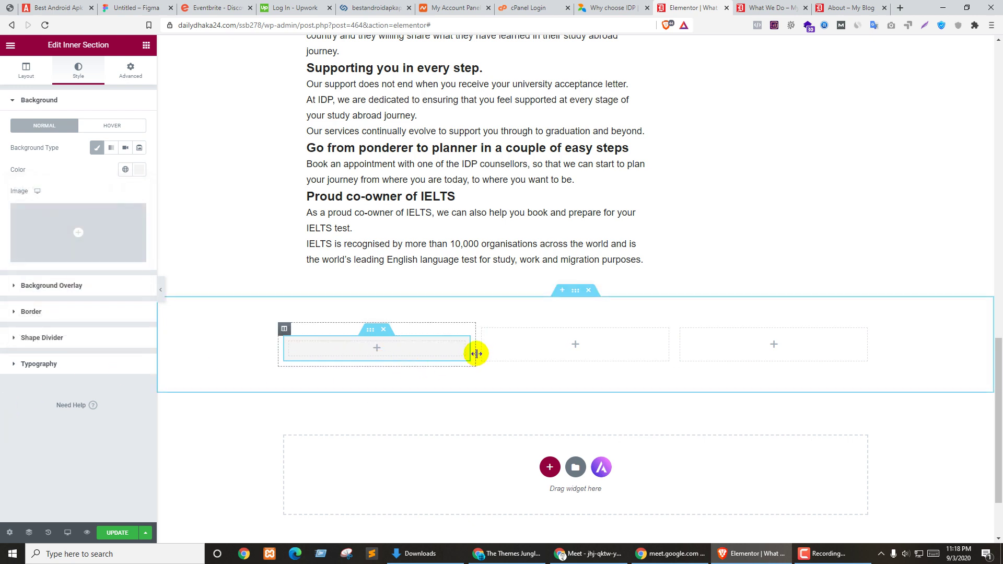
# Step: Widen the first column at the expense of the middle one and compare the layout with the reference page's Ask IDP cards
pyautogui.moveTo(477, 354); pyautogui.dragTo(624, 354)
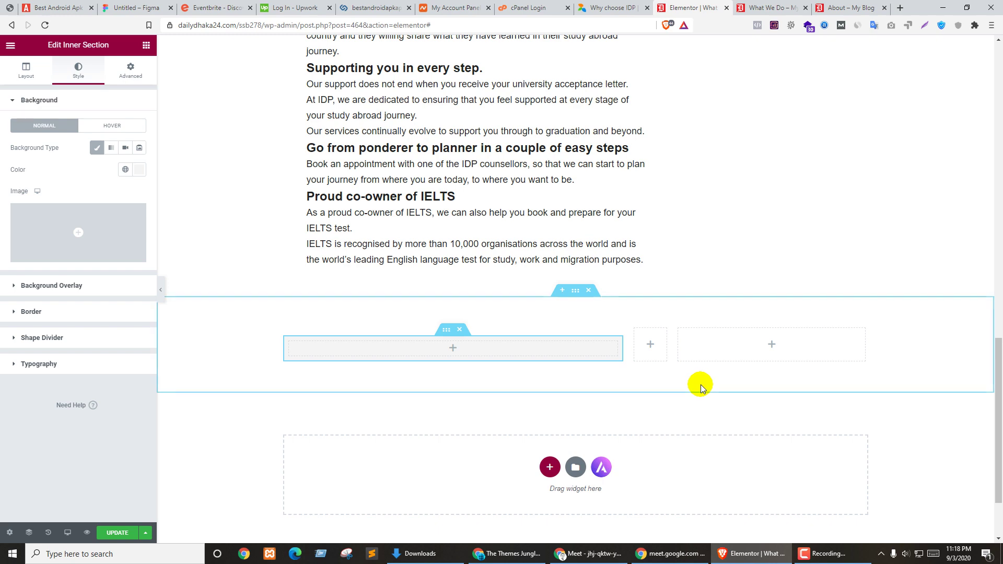
pyautogui.hotkey('ctrl', 'shift', 'Tab')
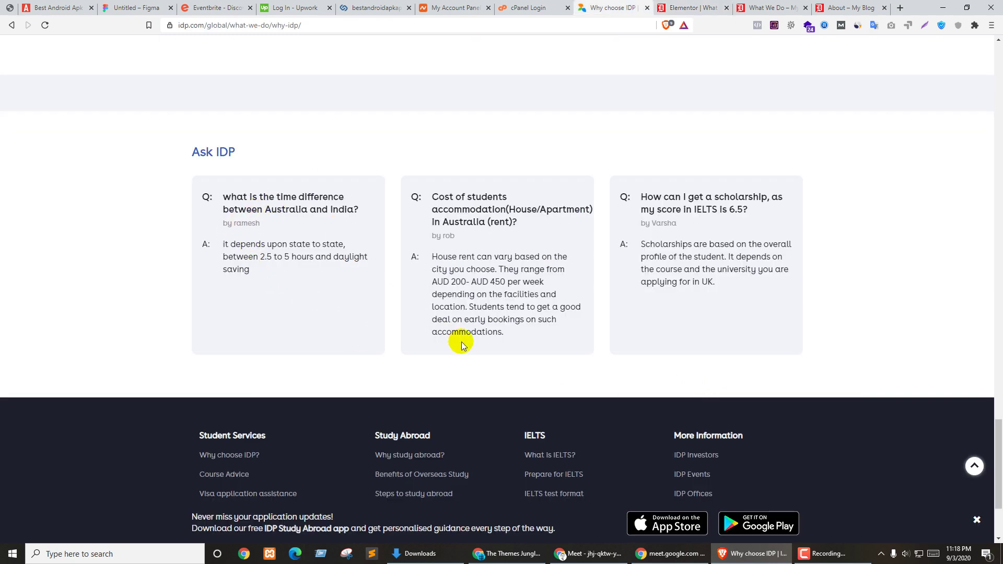
pyautogui.hotkey('ctrl', 'Tab')
# Step: Browse the Basic, Pro and General widgets for one that suits the question-and-answer cards on the reference page
pyautogui.click(438, 350)
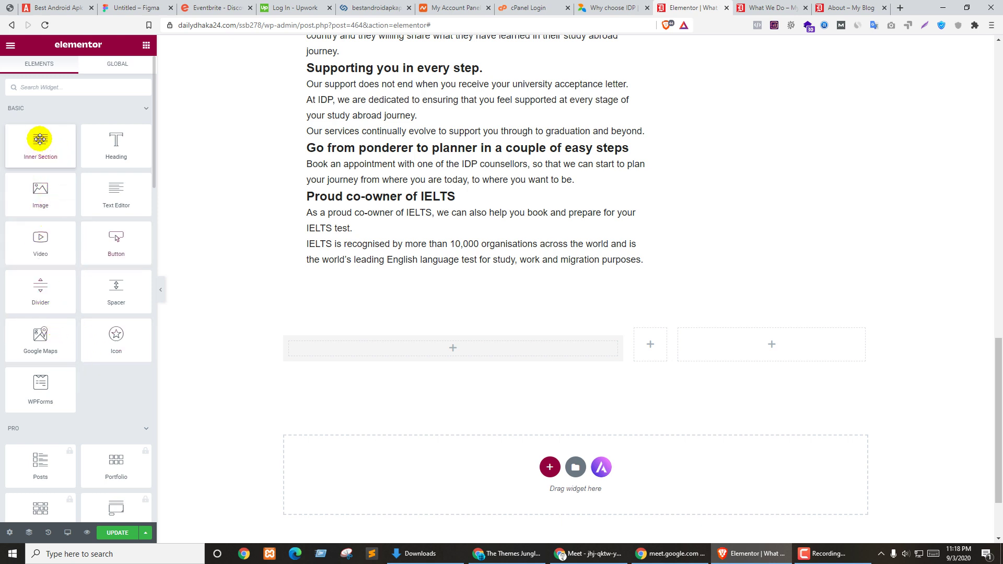
pyautogui.moveTo(36, 133); pyautogui.dragTo(2, 246)
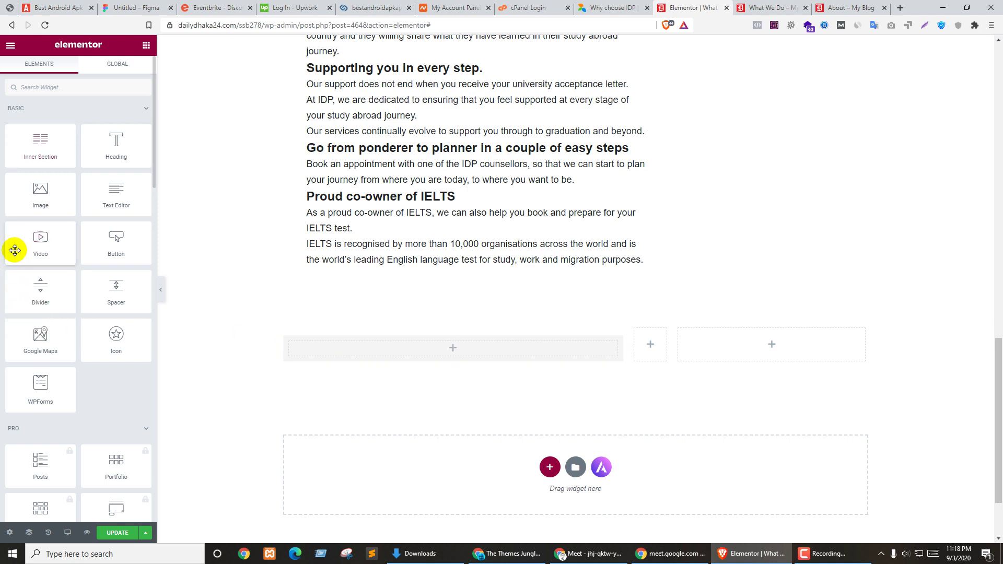
pyautogui.scroll(-1, 90, 336)
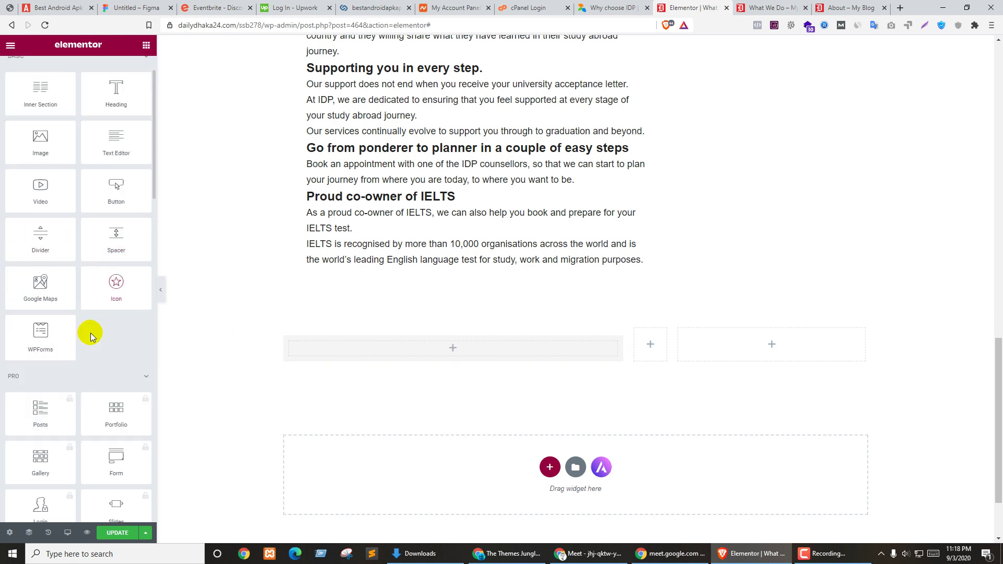
pyautogui.scroll(-4, 90, 336)
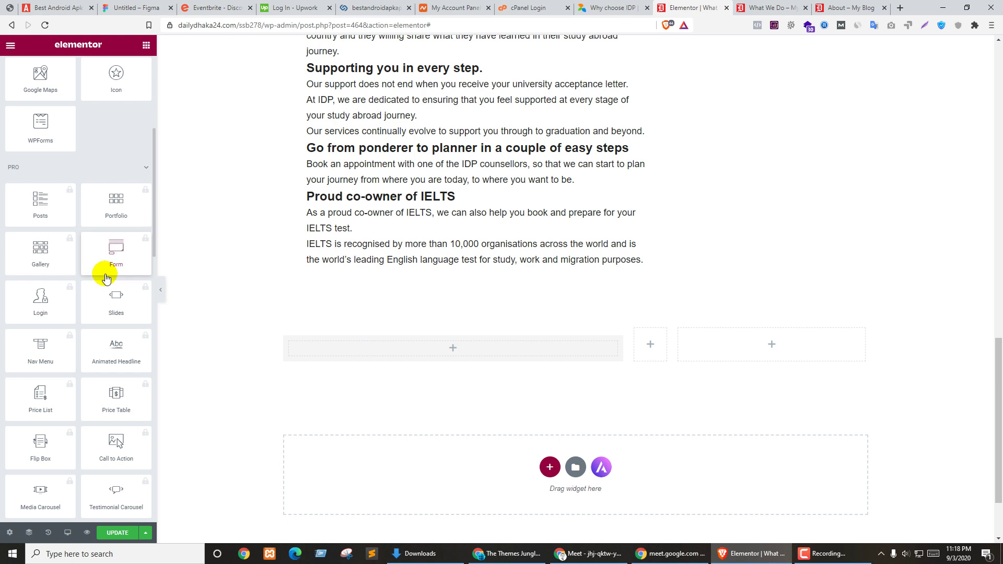
pyautogui.scroll(-1, 106, 278)
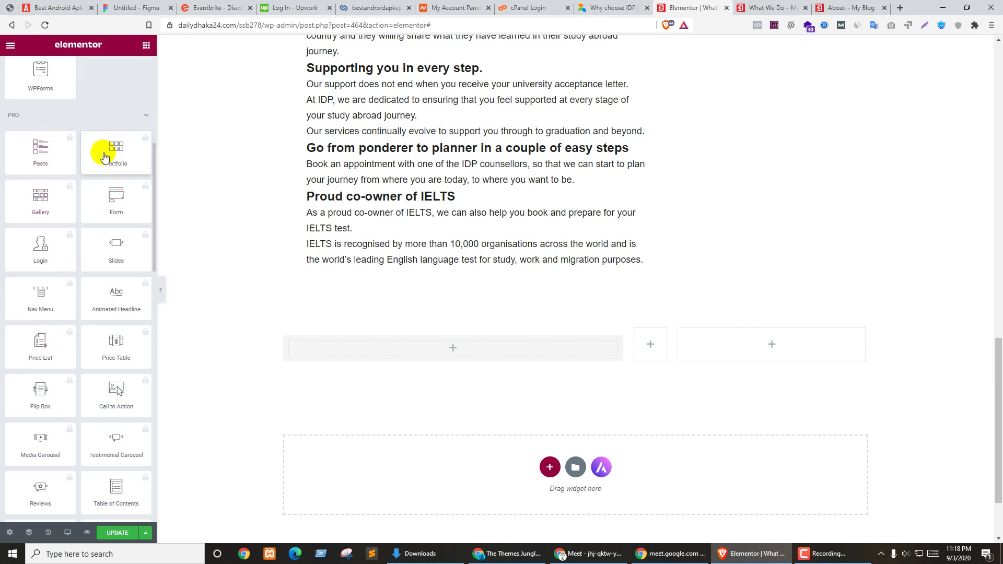
pyautogui.scroll(6, 147, 112)
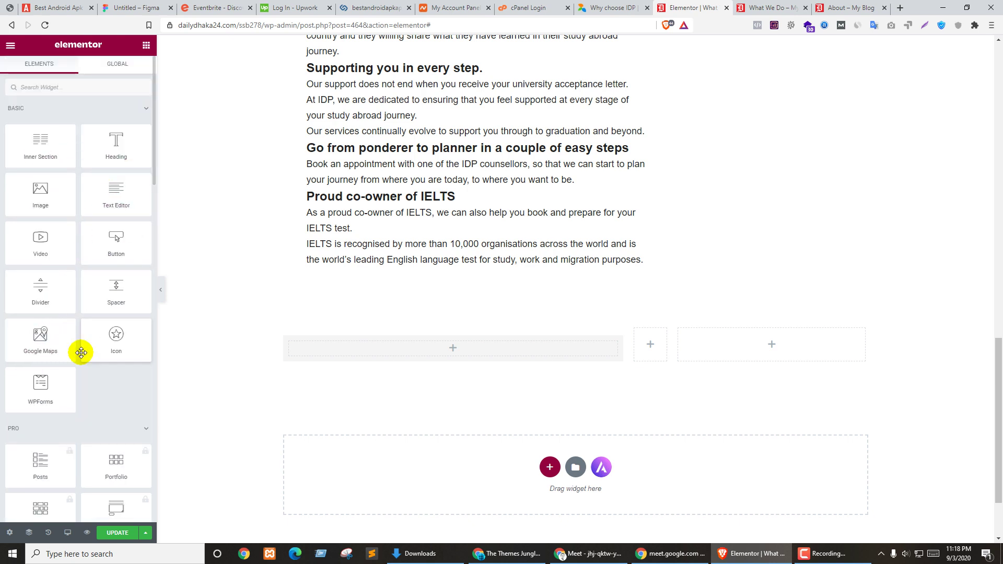
pyautogui.scroll(-4, 81, 353)
pyautogui.click(142, 220)
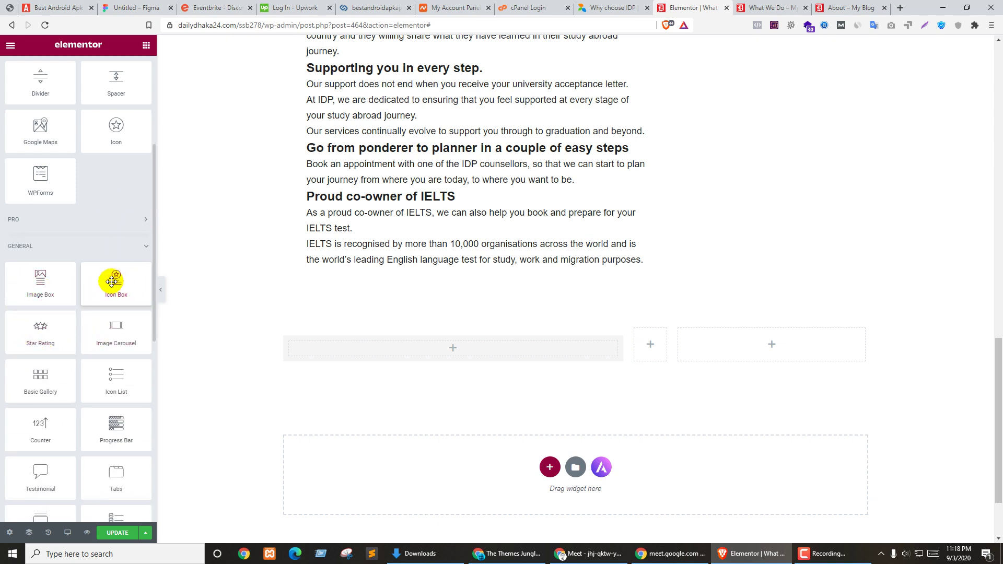
pyautogui.hotkey('ctrl', 'shift', 'Tab')
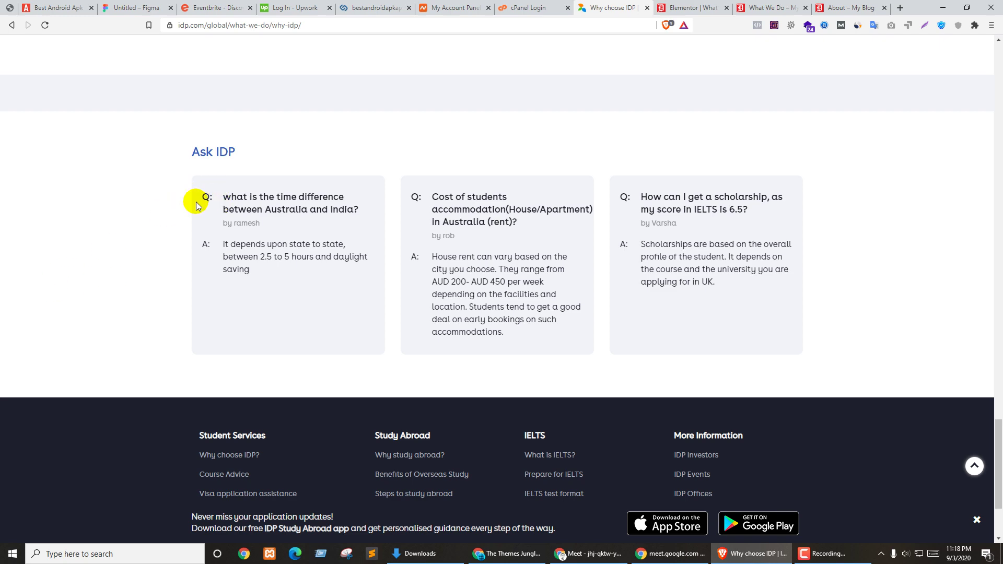
pyautogui.hotkey('ctrl', 'Tab')
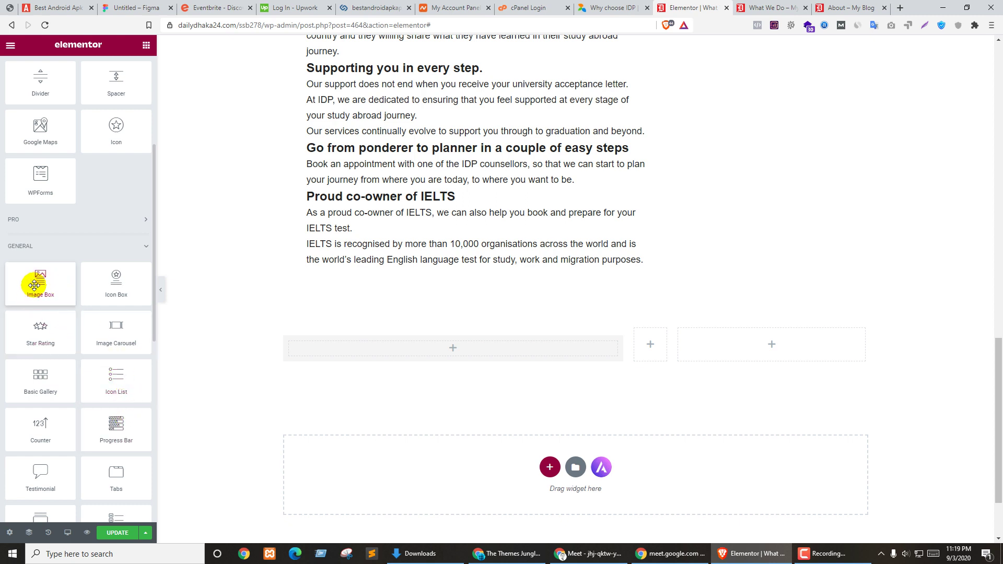
# Step: Add an Icon Box to the grey inner section and remove its star icon
pyautogui.moveTo(115, 278); pyautogui.dragTo(410, 351)
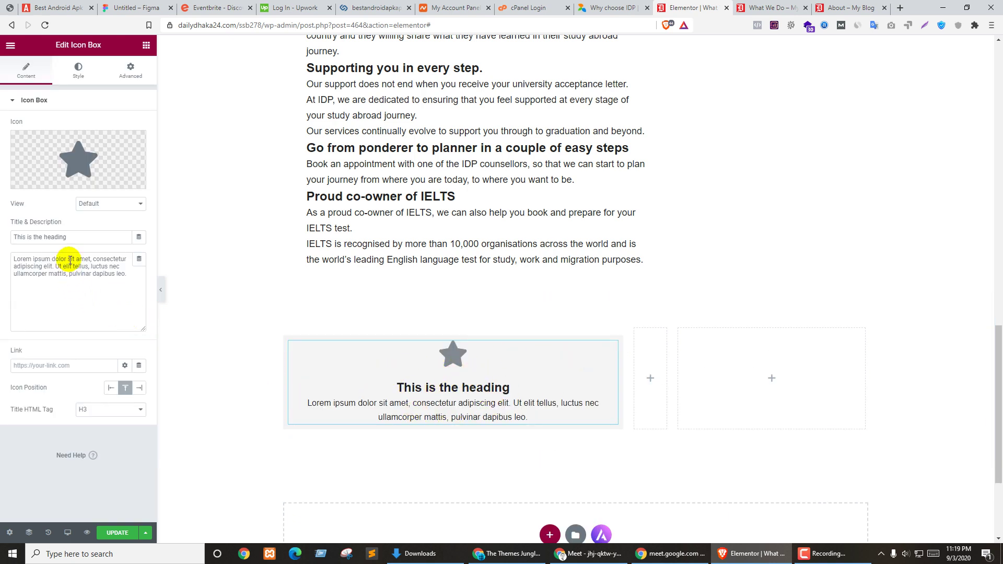
pyautogui.moveTo(131, 149)
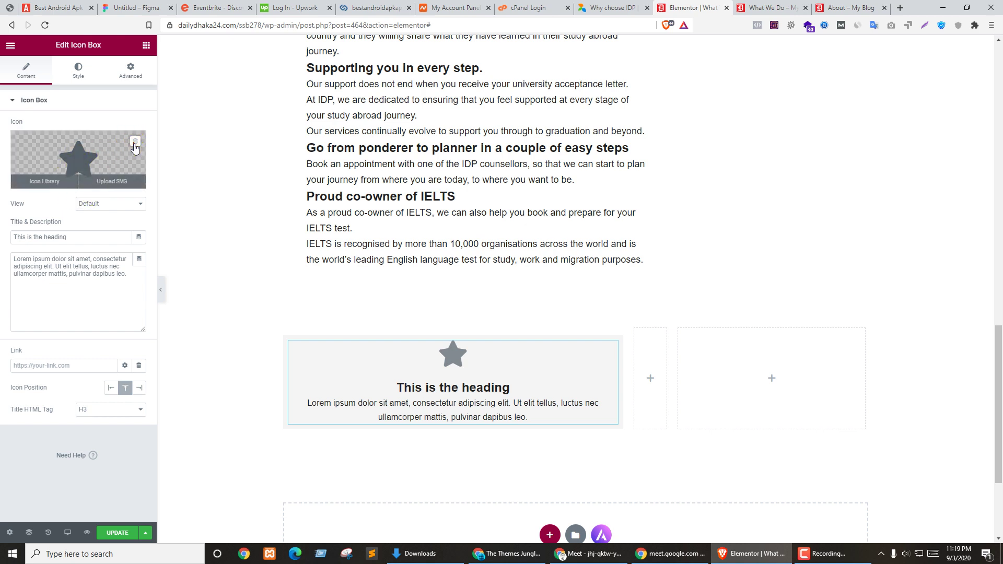
pyautogui.click(135, 141)
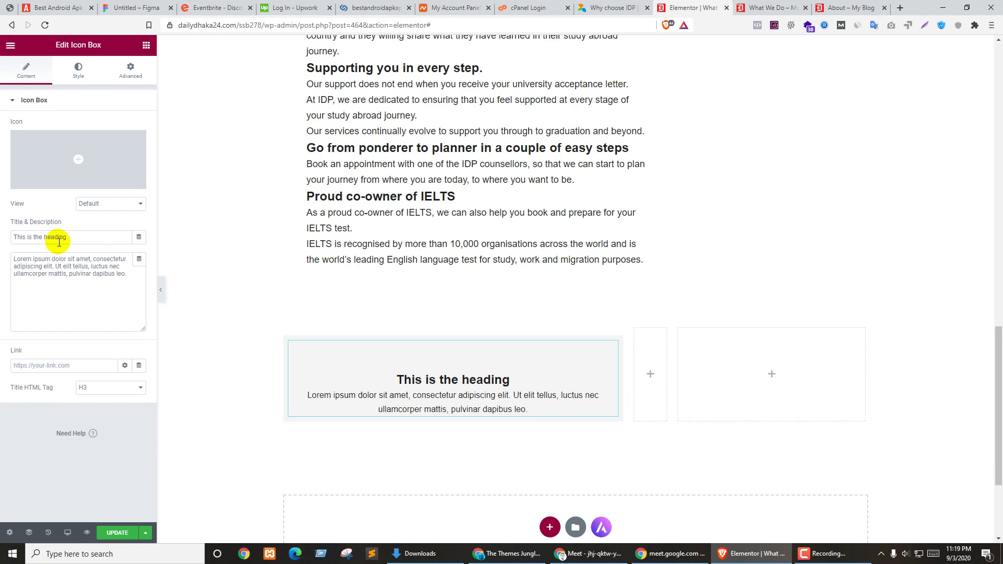
# Step: Set the Icon Box view to Stacked and insert an address book icon from the icon library
pyautogui.click(117, 204)
pyautogui.click(95, 224)
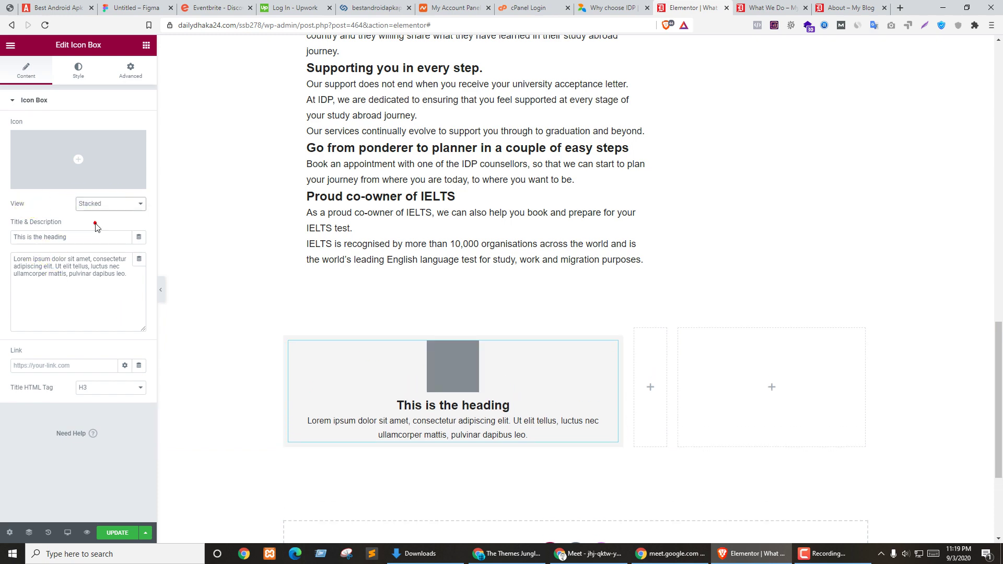
pyautogui.moveTo(77, 137)
pyautogui.click(76, 162)
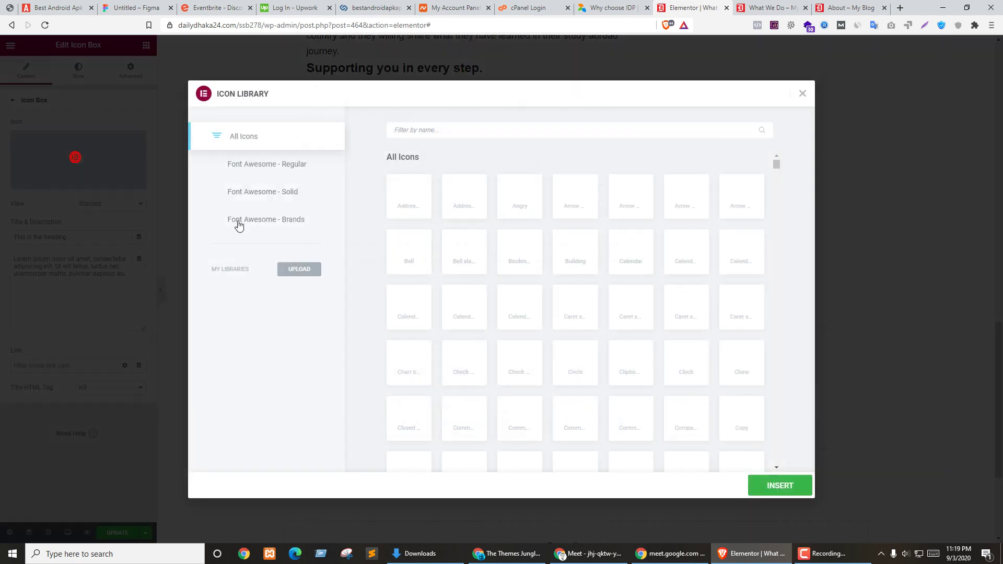
pyautogui.click(778, 486)
# Step: Try the Framed view with a Square shape, and reset the Icon Box to the Default view without an icon
pyautogui.click(120, 206)
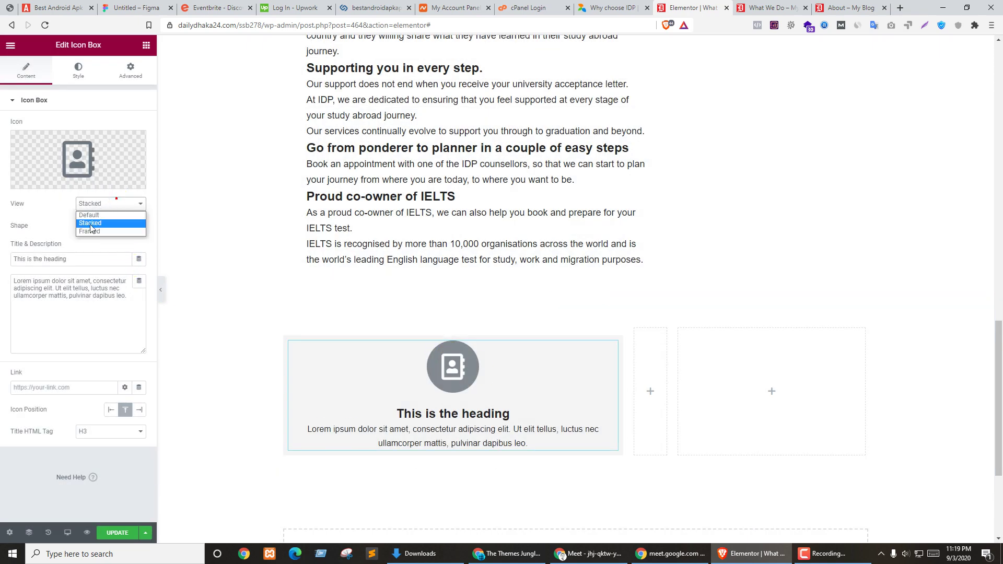
pyautogui.click(90, 232)
pyautogui.click(117, 227)
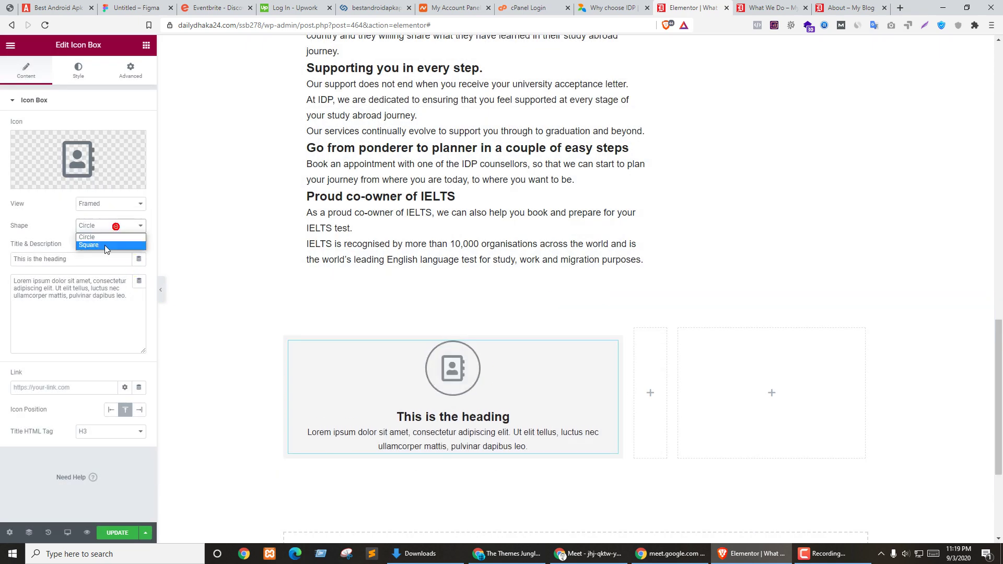
pyautogui.click(104, 246)
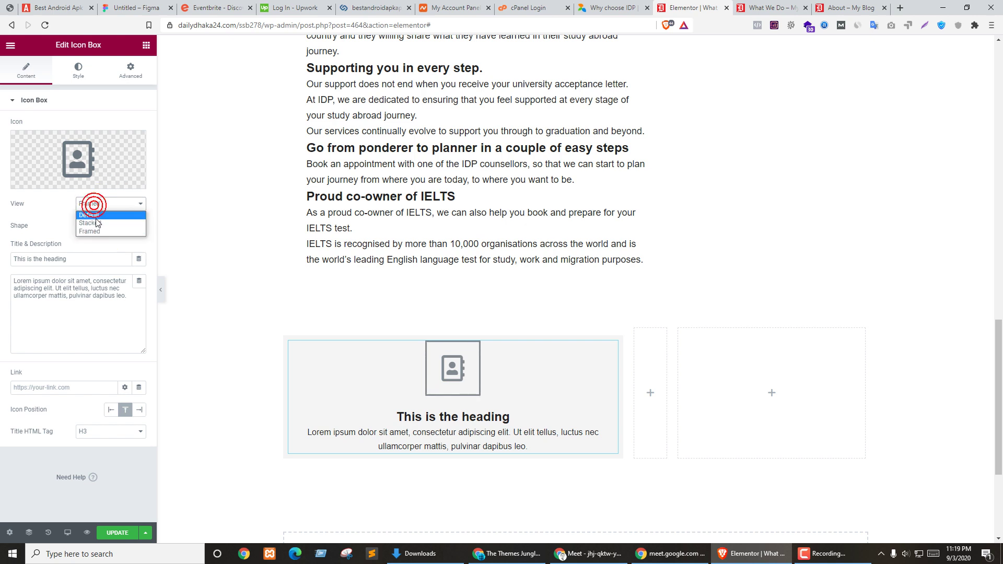
pyautogui.click(96, 215)
pyautogui.click(137, 140)
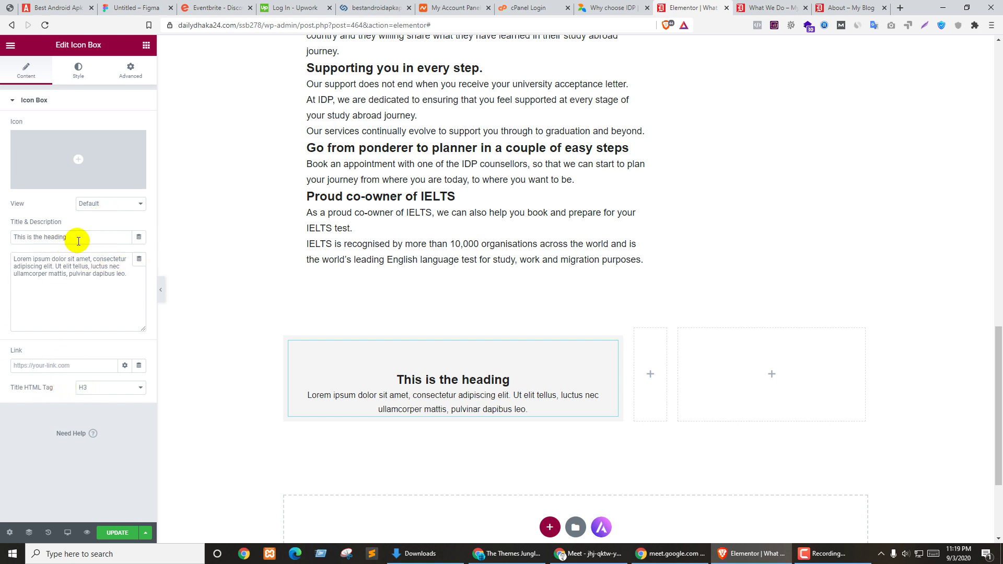
# Step: Try the Middle and Bottom vertical alignments on the Icon Box content
pyautogui.moveTo(78, 241); pyautogui.dragTo(1, 244)
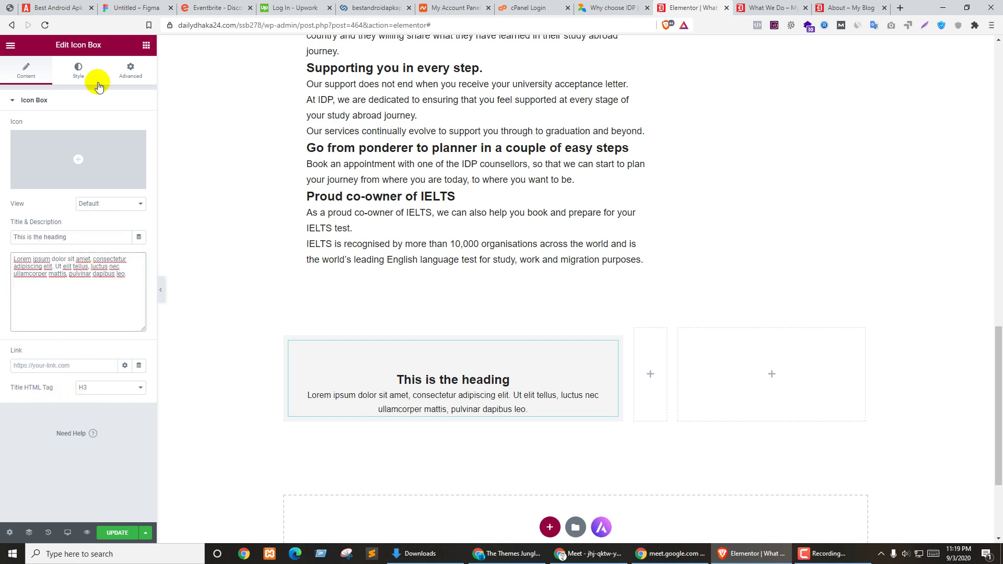
pyautogui.click(73, 73)
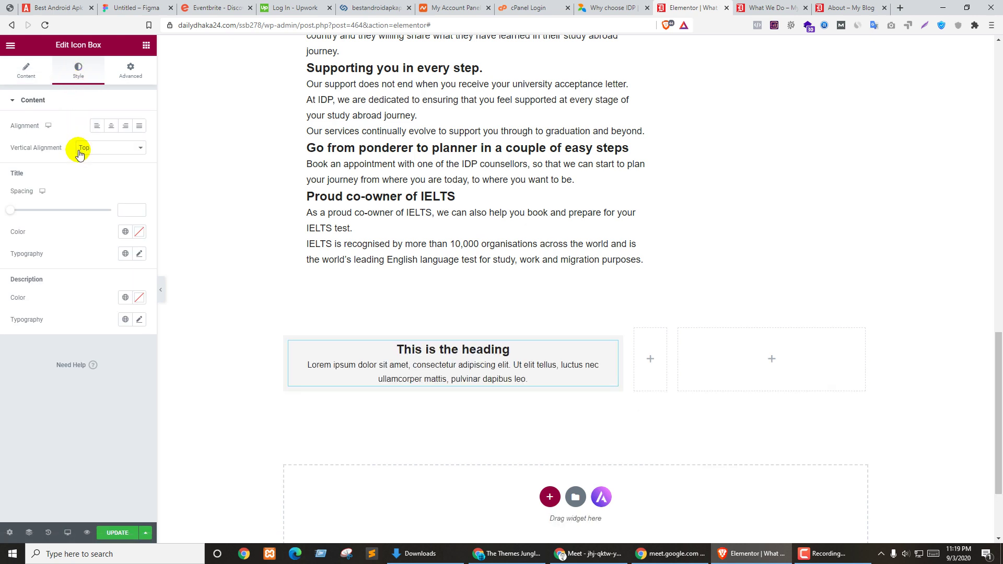
pyautogui.click(98, 150)
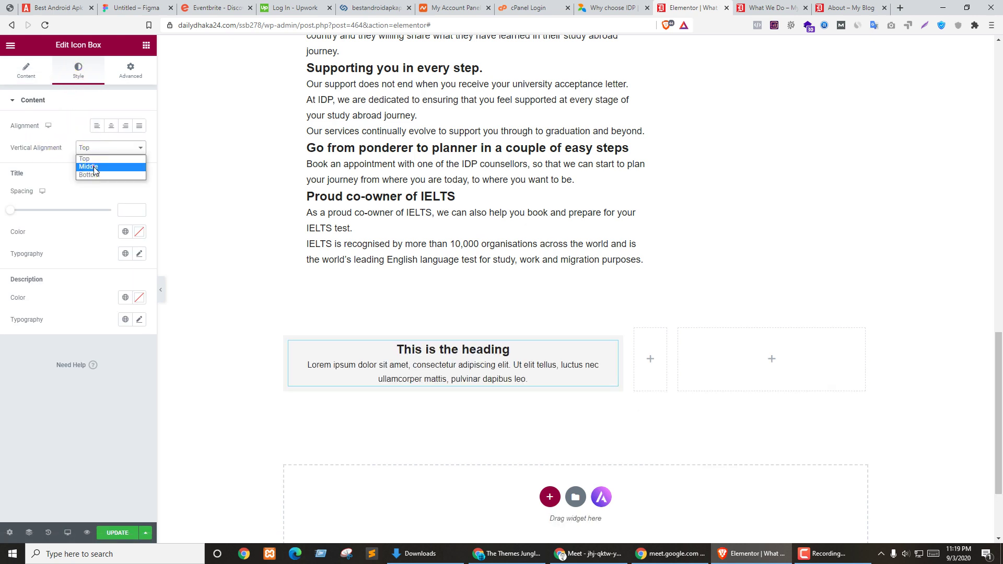
pyautogui.click(92, 167)
pyautogui.click(99, 152)
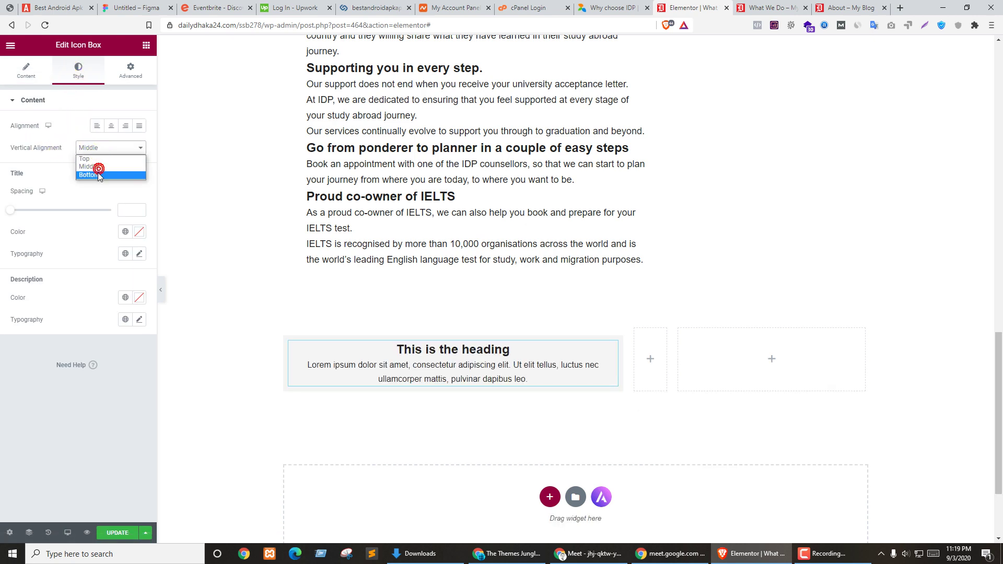
pyautogui.click(99, 173)
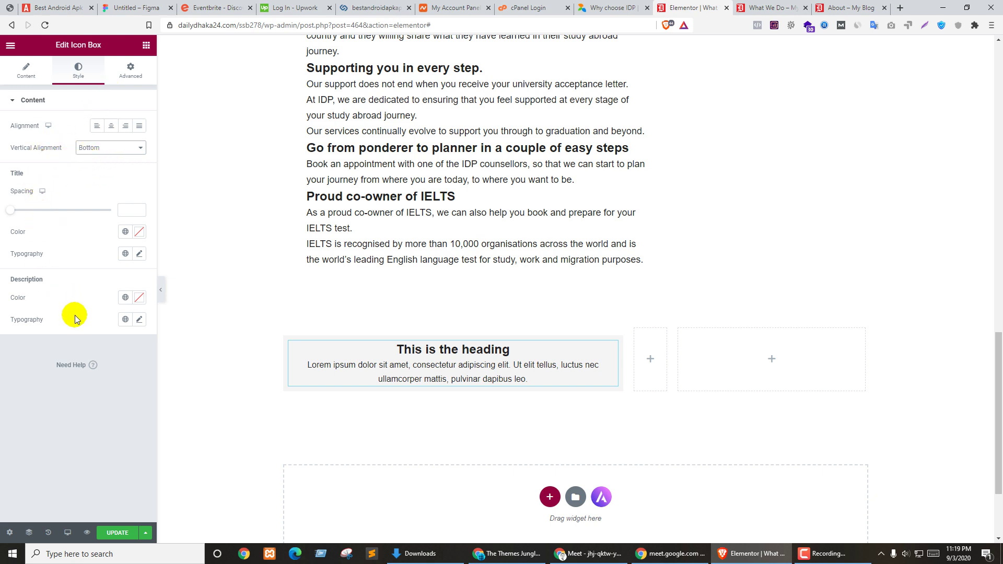
# Step: Try each horizontal alignment for the Icon Box content and settle on left
pyautogui.click(97, 127)
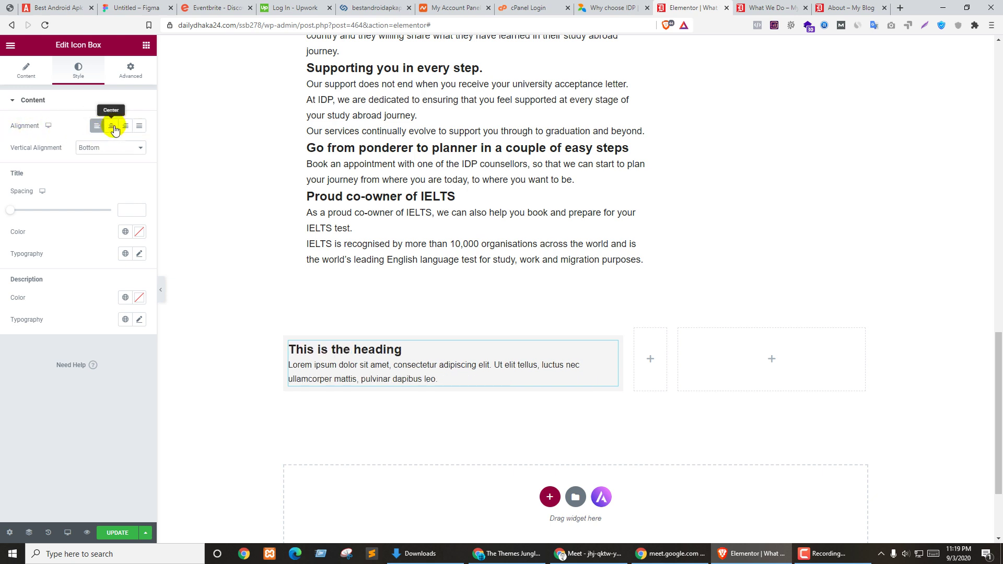
pyautogui.click(113, 127)
pyautogui.click(125, 126)
pyautogui.click(139, 126)
pyautogui.click(97, 125)
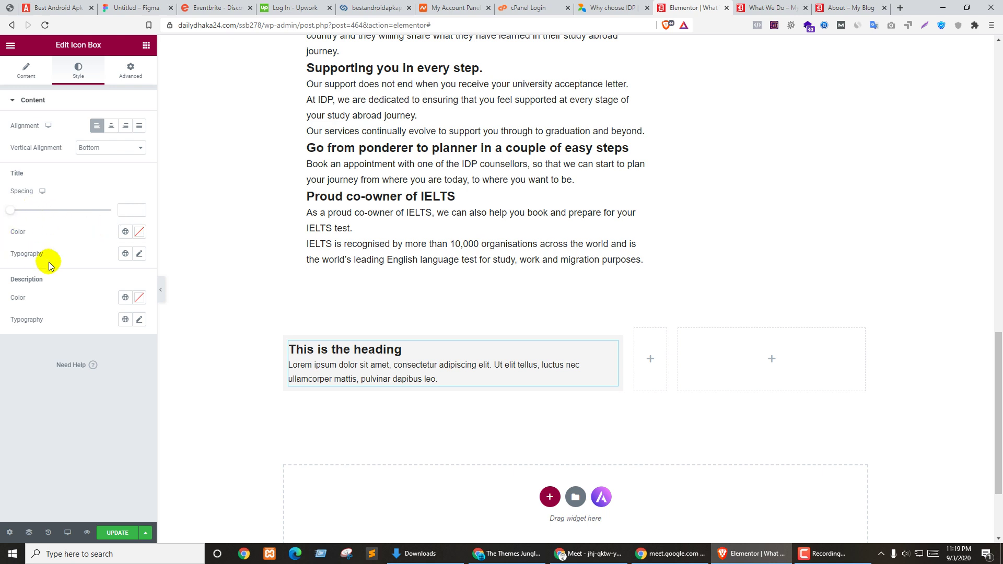
# Step: Keep the Default view and insert the address book icon into the Icon Box again
pyautogui.click(26, 71)
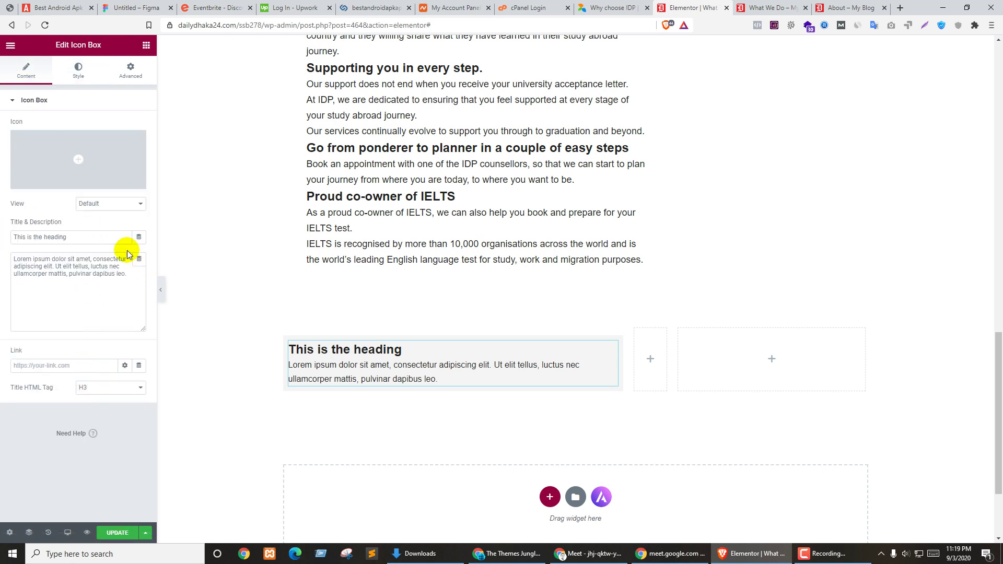
pyautogui.click(93, 206)
pyautogui.click(89, 213)
pyautogui.click(79, 166)
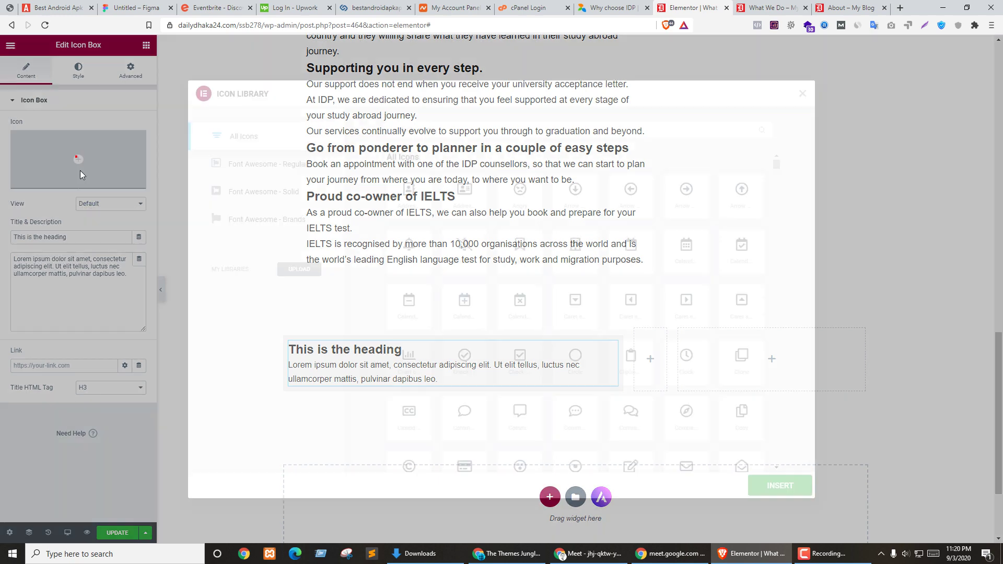
pyautogui.click(418, 194)
pyautogui.click(780, 485)
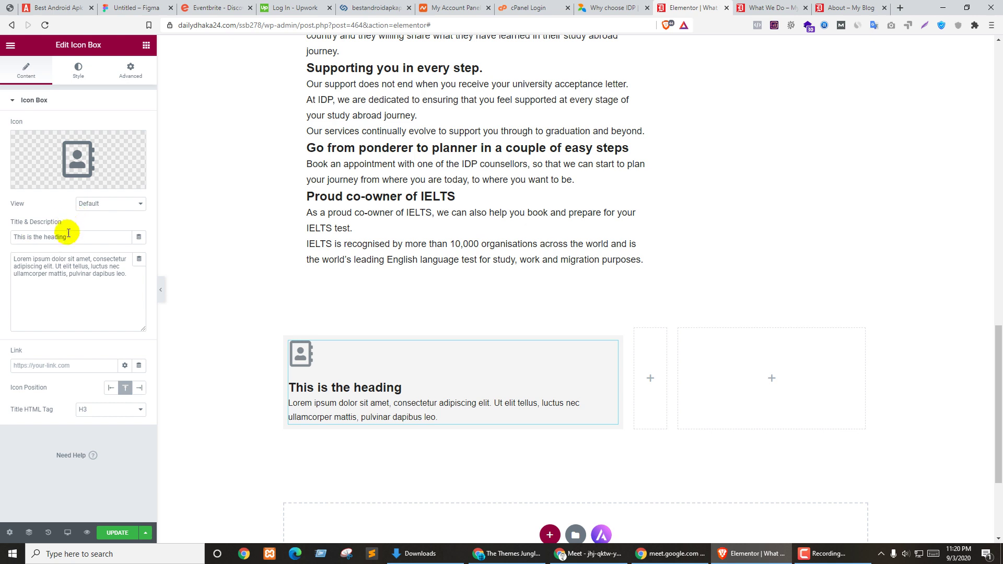
# Step: Test the vertical alignments with the icon in place, centring the content horizontally and setting vertical alignment to Middle
pyautogui.click(95, 71)
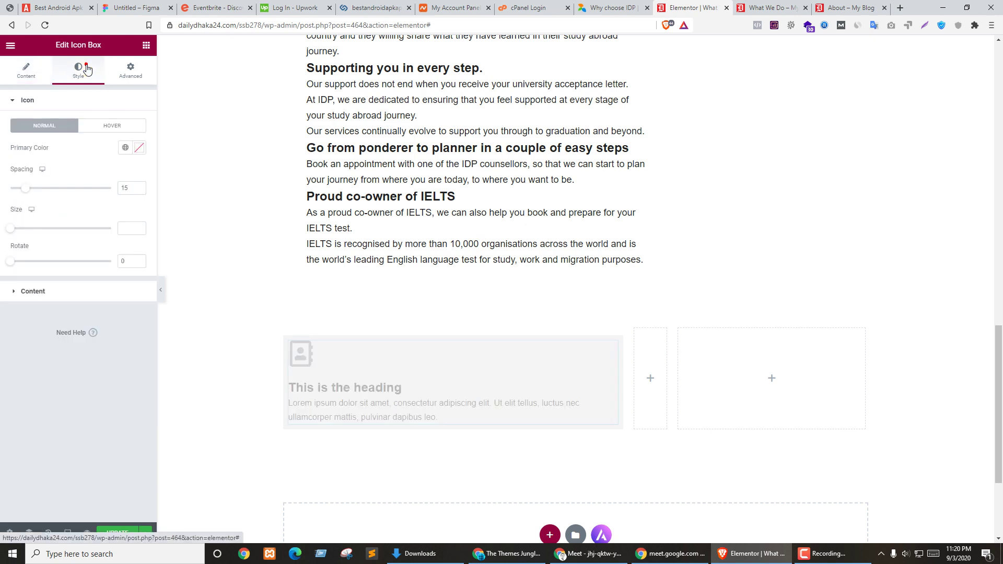
pyautogui.click(61, 290)
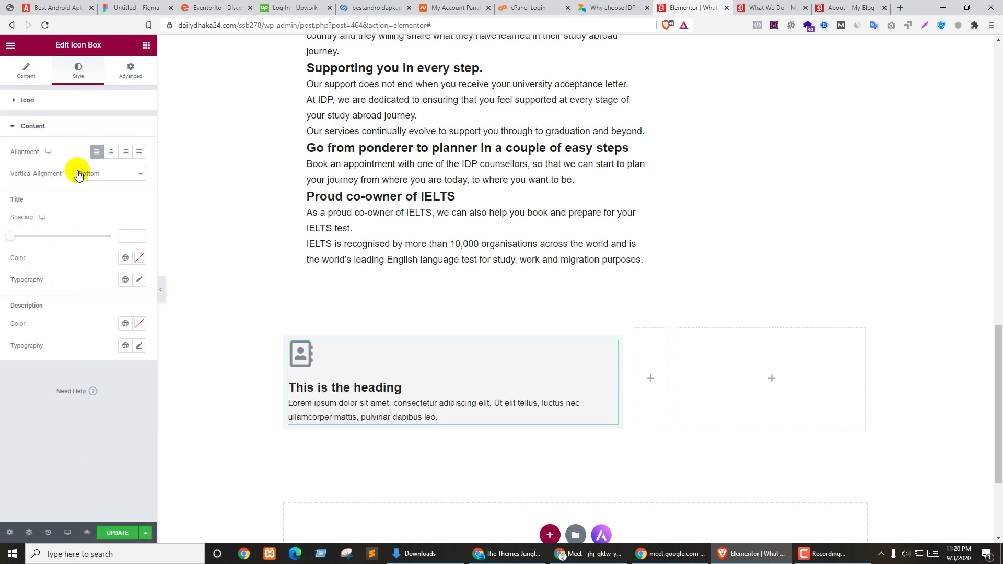
pyautogui.click(108, 173)
pyautogui.click(105, 192)
pyautogui.click(101, 179)
pyautogui.click(96, 185)
pyautogui.click(111, 152)
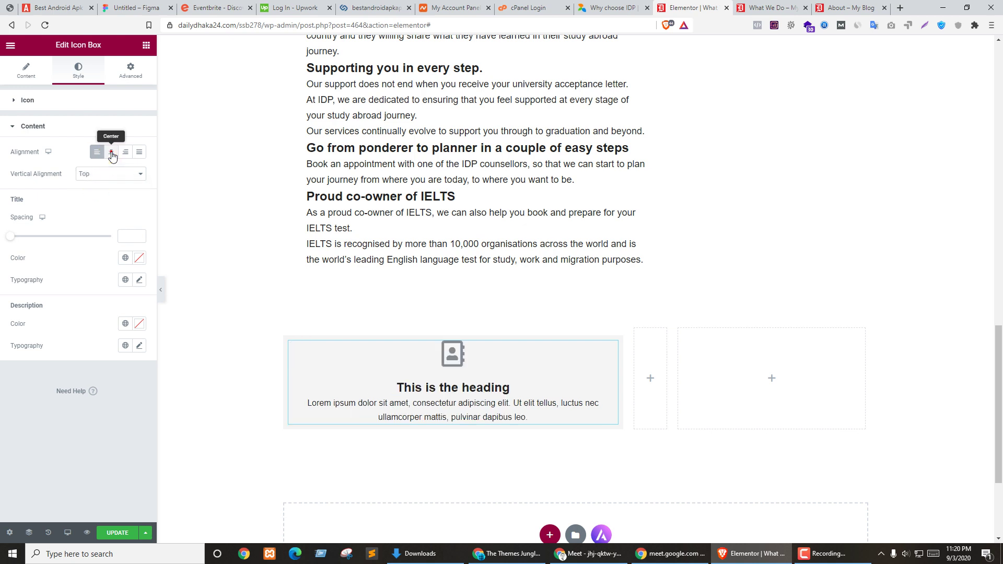
pyautogui.click(105, 174)
pyautogui.click(104, 192)
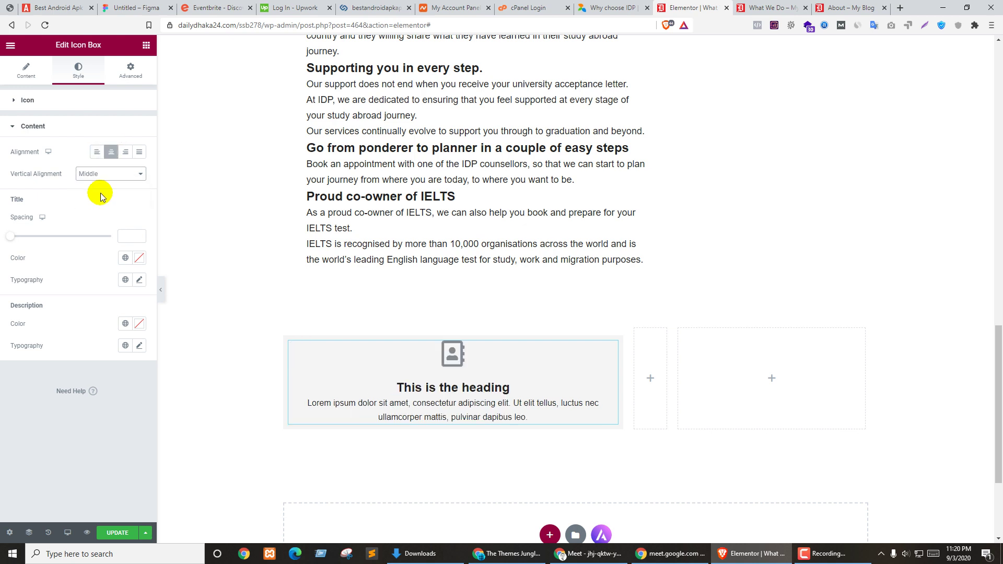
# Step: Remove the address book icon and delete the Icon Box from the grey inner section
pyautogui.click(131, 66)
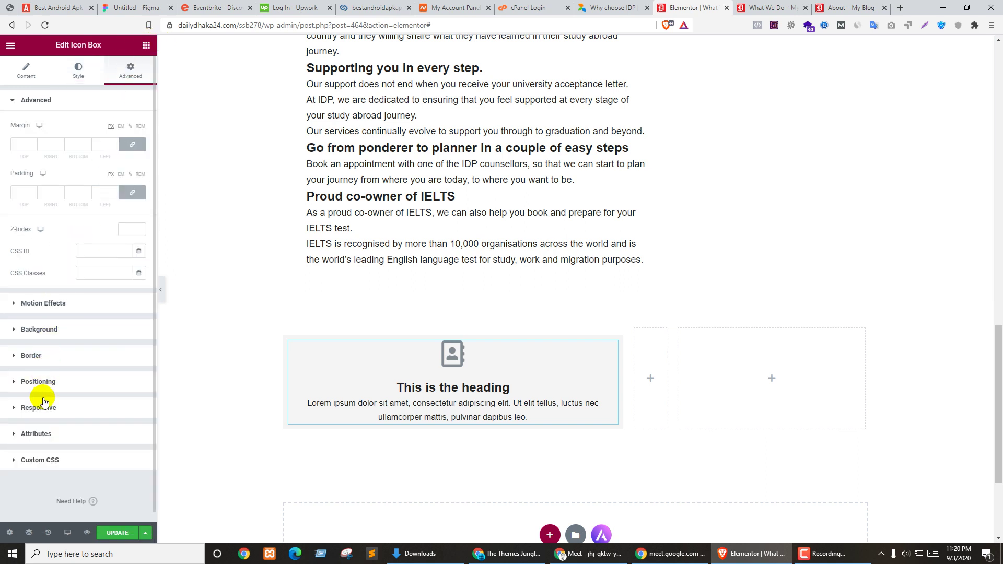
pyautogui.click(19, 71)
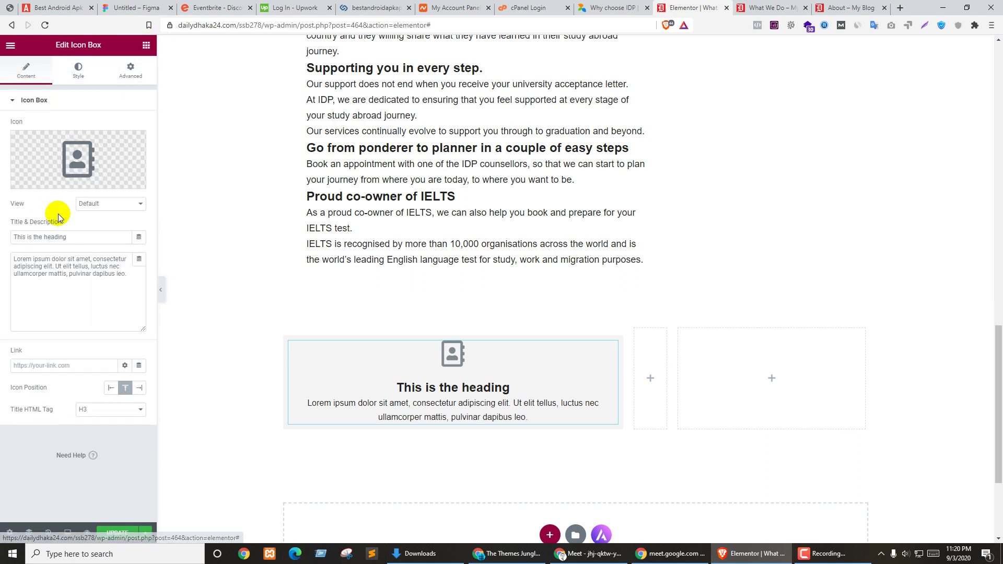
pyautogui.click(134, 141)
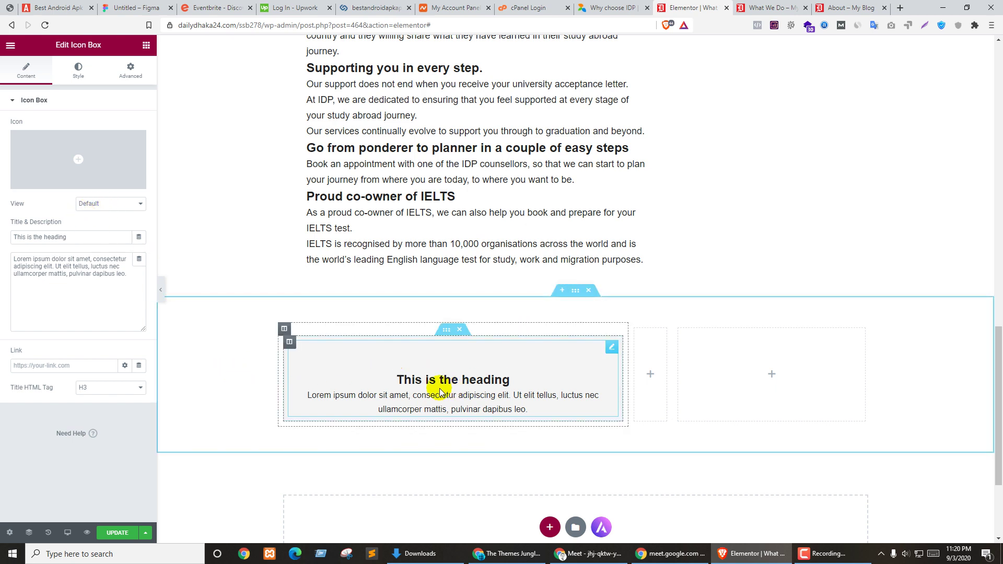
pyautogui.rightClick(611, 345)
pyautogui.click(633, 499)
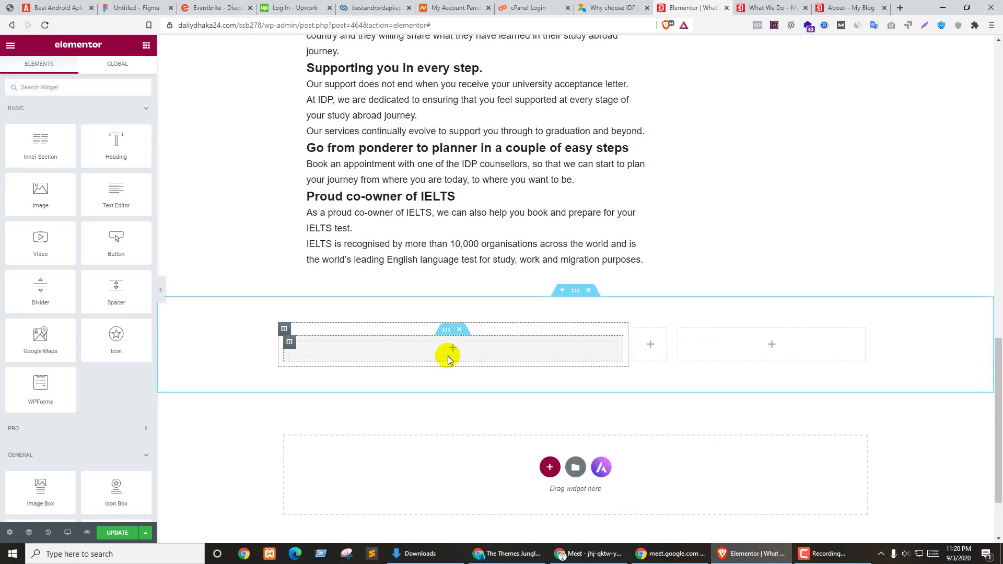
# Step: Add a Tabs widget to the grey inner section and set its type to Vertical
pyautogui.scroll(-3, 82, 302)
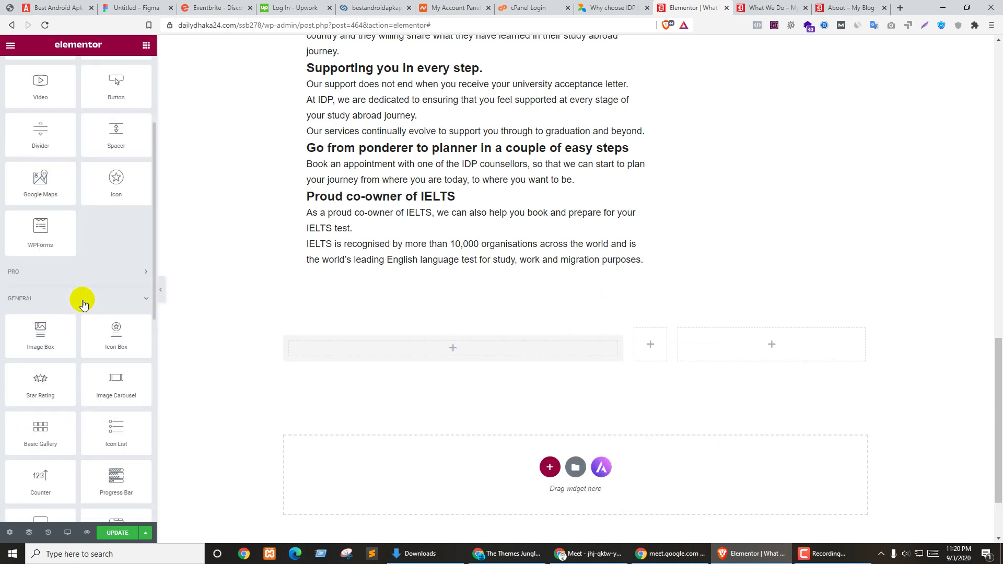
pyautogui.scroll(-3, 97, 284)
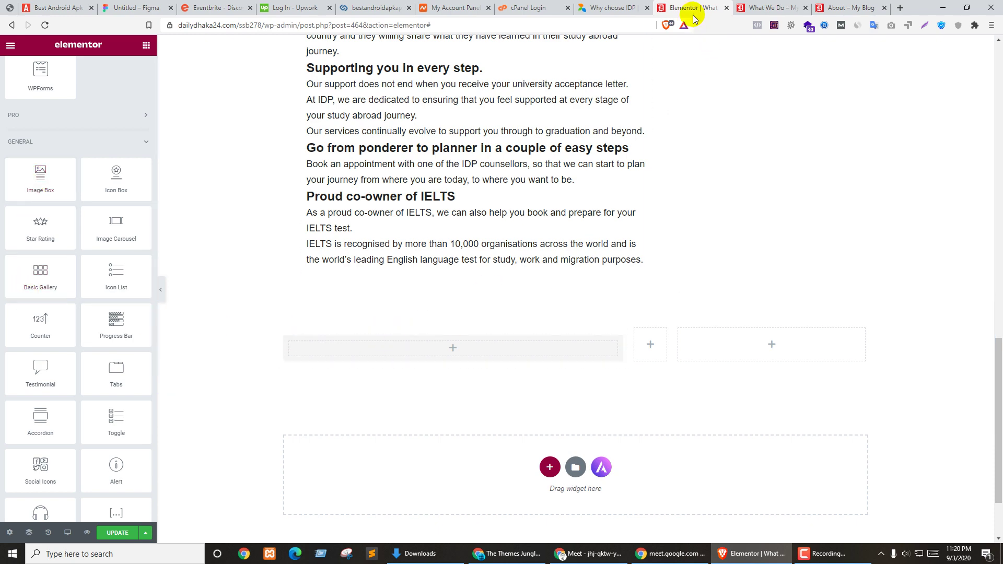
pyautogui.click(617, 7)
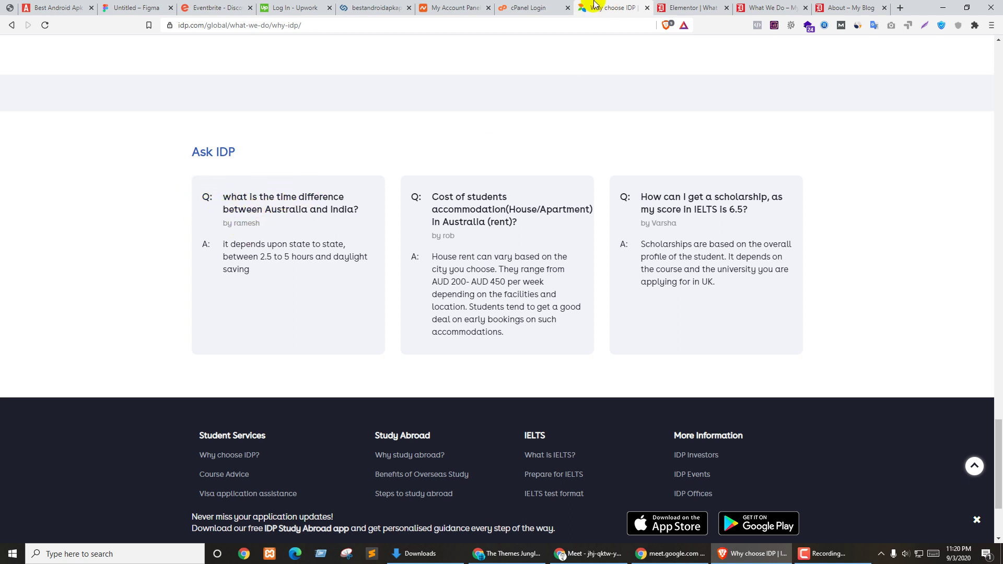
pyautogui.click(682, 6)
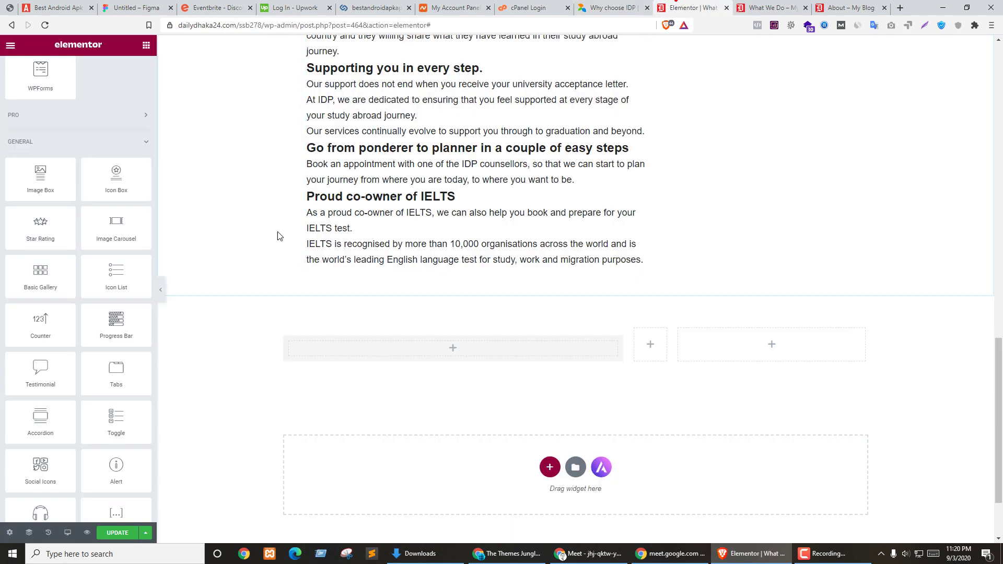
pyautogui.scroll(-1, 12, 294)
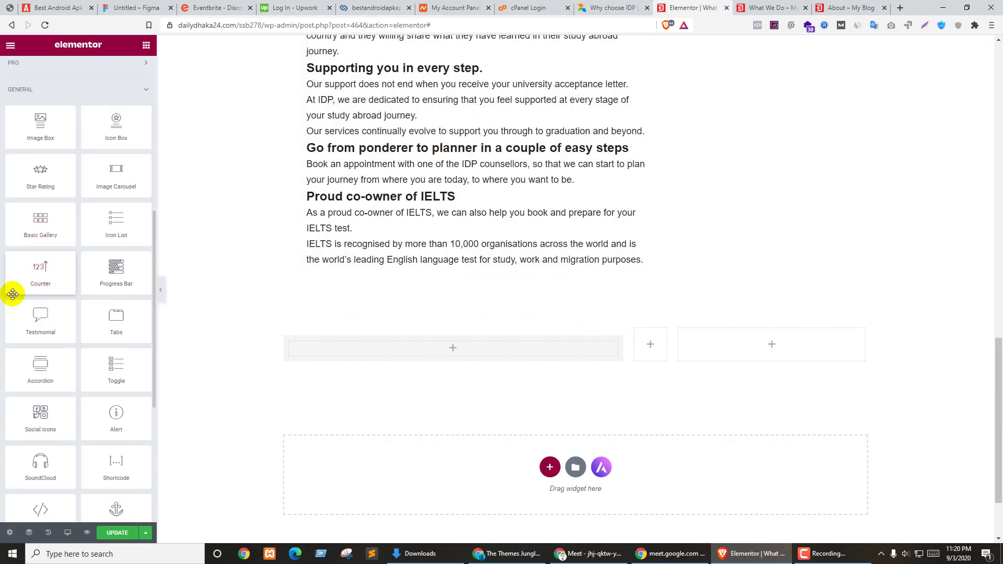
pyautogui.scroll(-2, 32, 291)
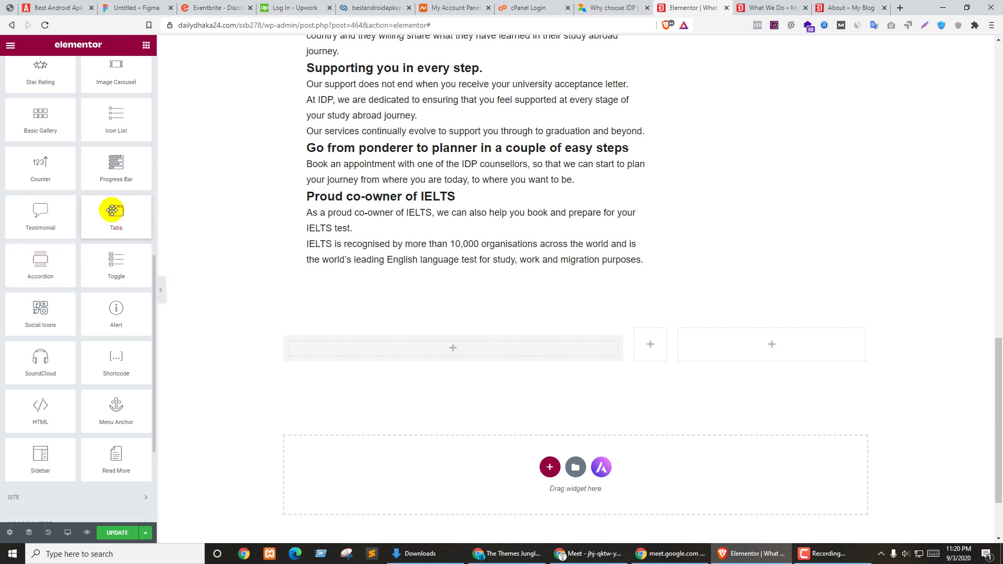
pyautogui.moveTo(111, 209); pyautogui.dragTo(392, 346)
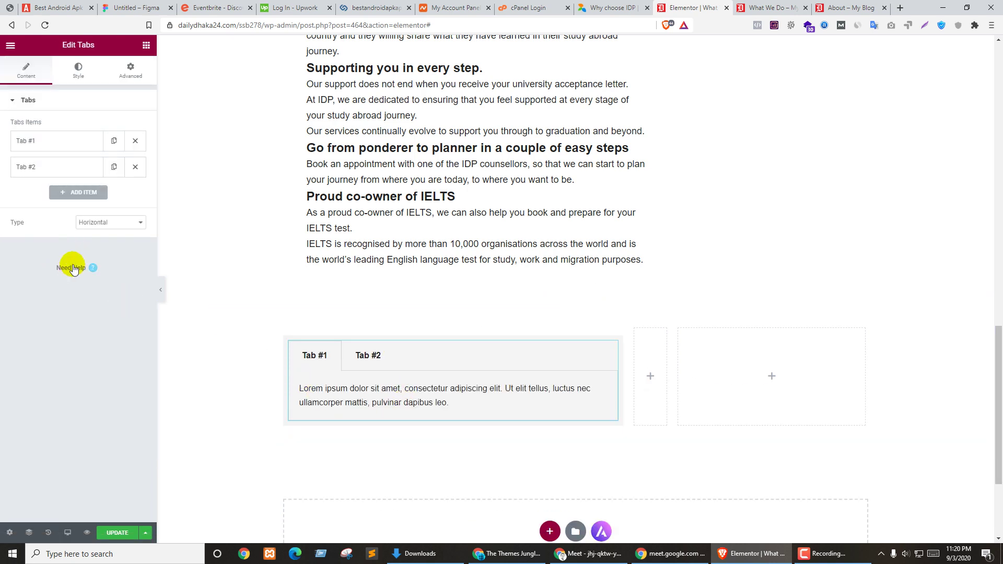
pyautogui.click(109, 220)
pyautogui.click(106, 242)
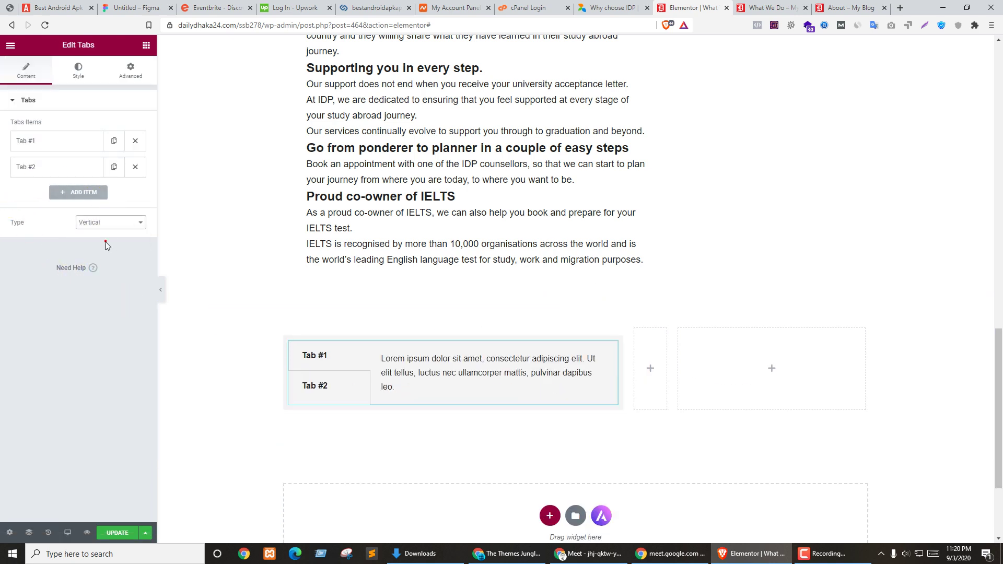
# Step: Switch between Tab #1 and Tab #2 and compare the widget with the reference page's question-and-answer cards
pyautogui.click(316, 389)
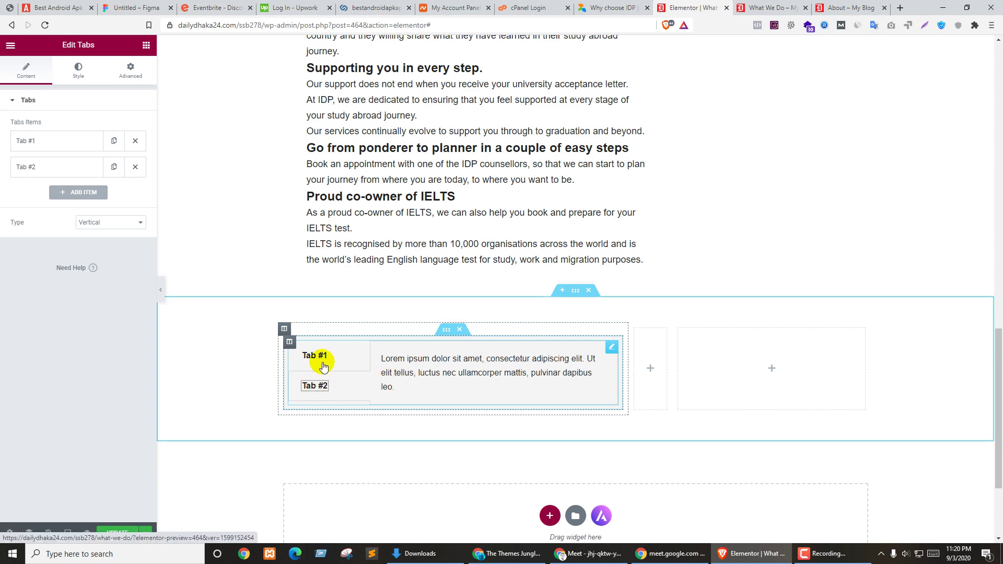
pyautogui.click(308, 369)
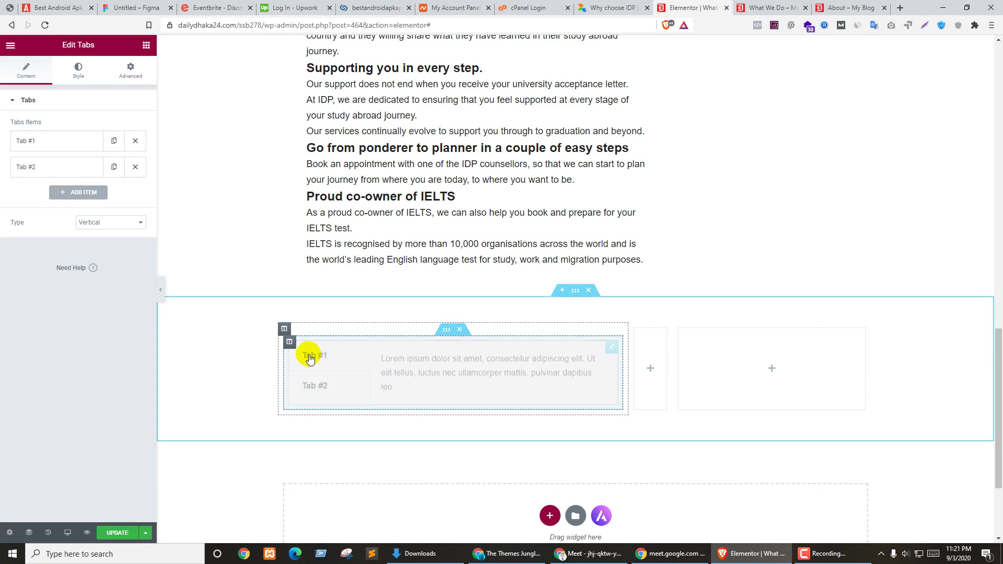
pyautogui.click(609, 8)
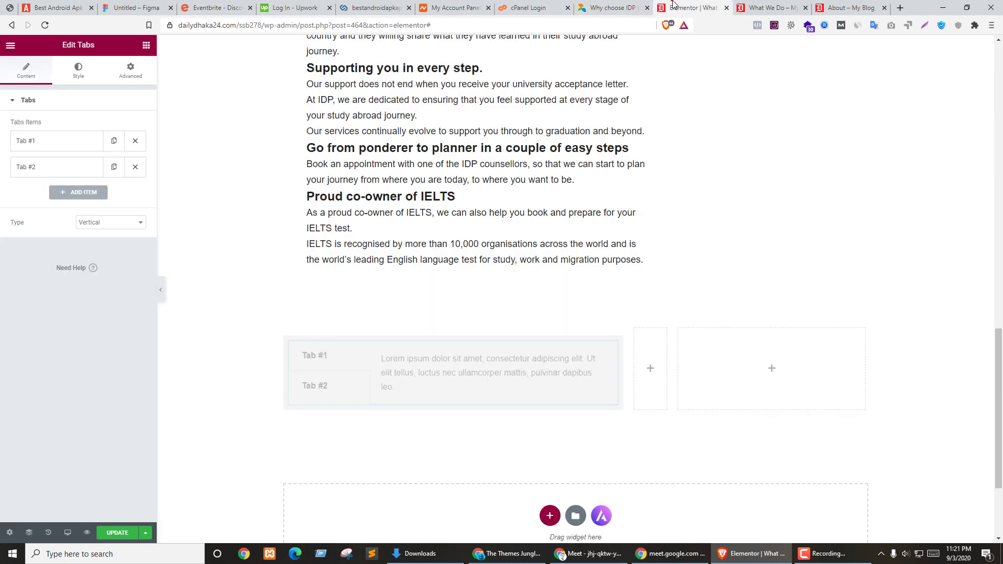
# Step: Delete Tab #2 from the Tabs widget and change the remaining tab's title to "Q:"
pyautogui.click(674, 7)
pyautogui.click(320, 391)
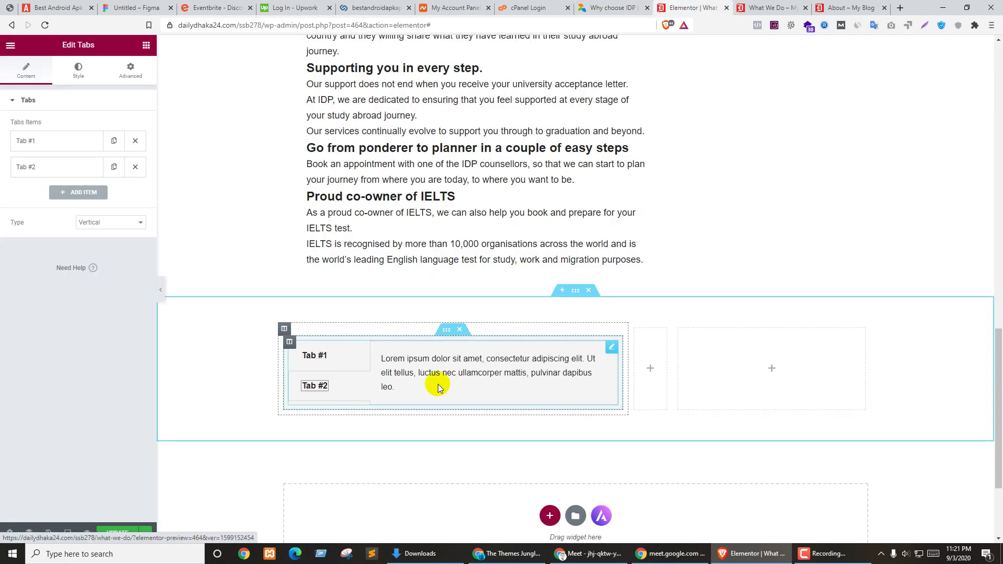
pyautogui.click(137, 166)
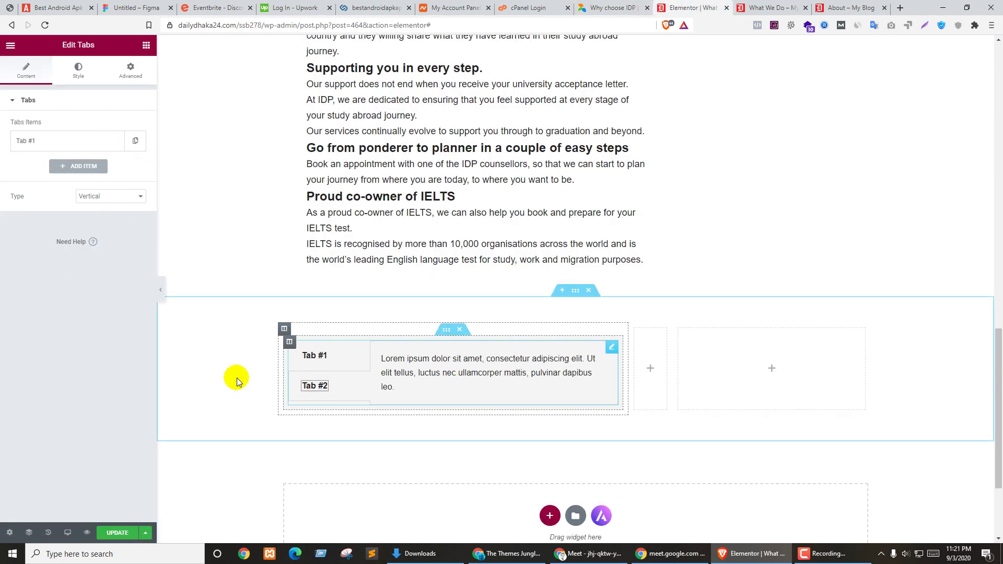
pyautogui.click(24, 294)
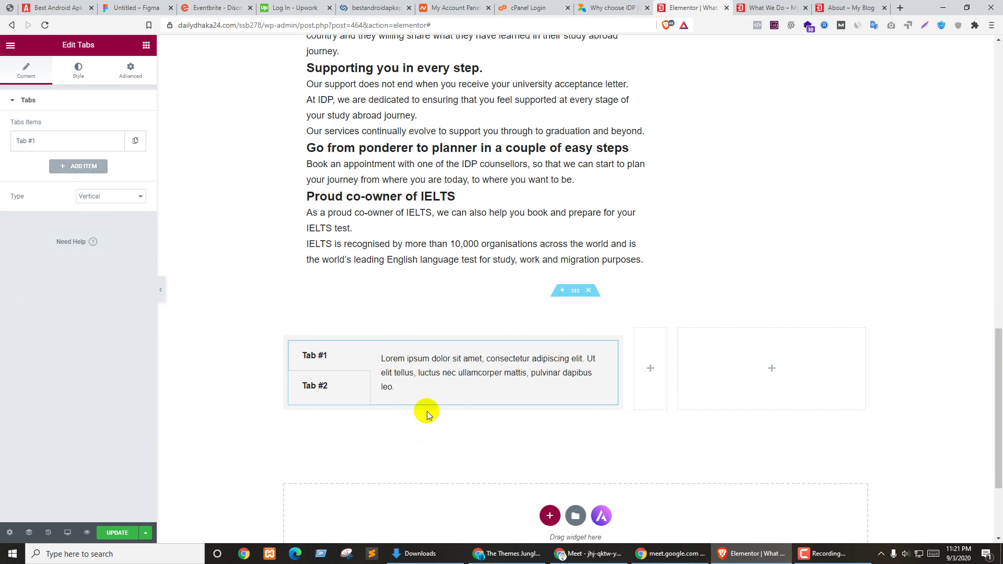
pyautogui.click(36, 146)
pyautogui.click(47, 173)
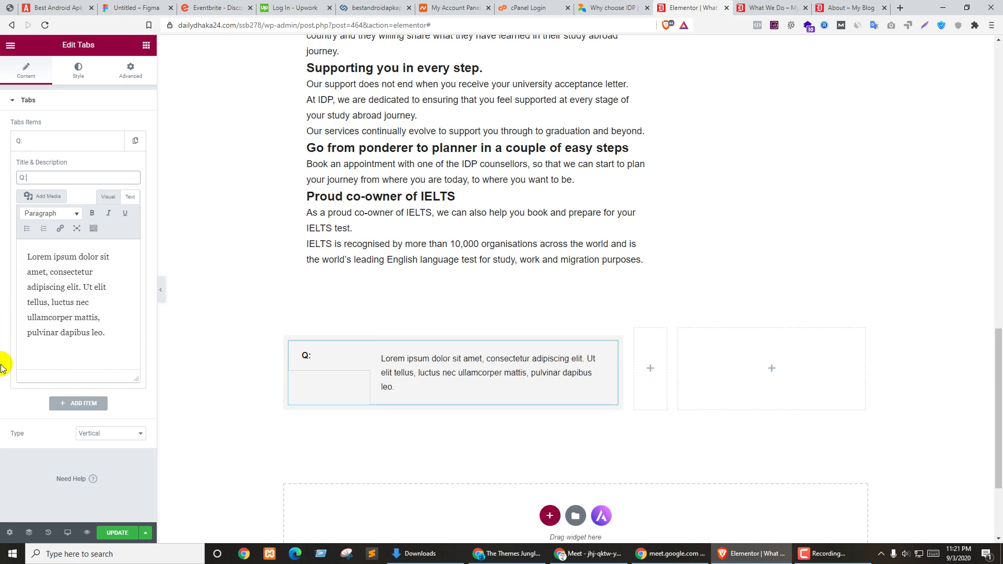
# Step: Replace the Q: tab's placeholder description with "what is the time difference between Australia and India?"
pyautogui.click(85, 325)
pyautogui.hotkey('ctrl', 'a')
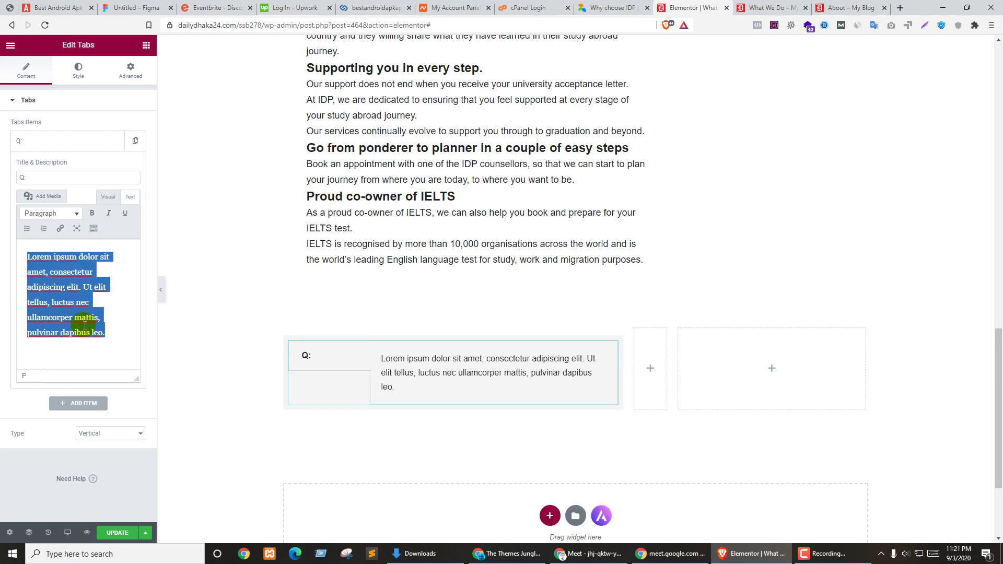
pyautogui.write('what is the time difference between Australia and India?')
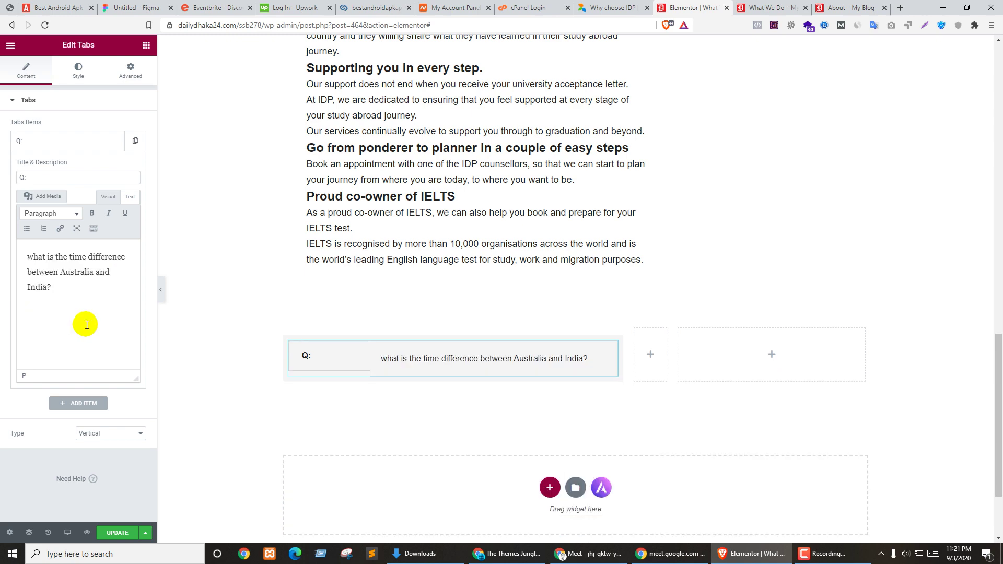
pyautogui.hotkey('ctrl', 'Tab')
pyautogui.hotkey('ctrl', 'shift', 'Tab')
pyautogui.hotkey('ctrl', 'shift', 'Tab')
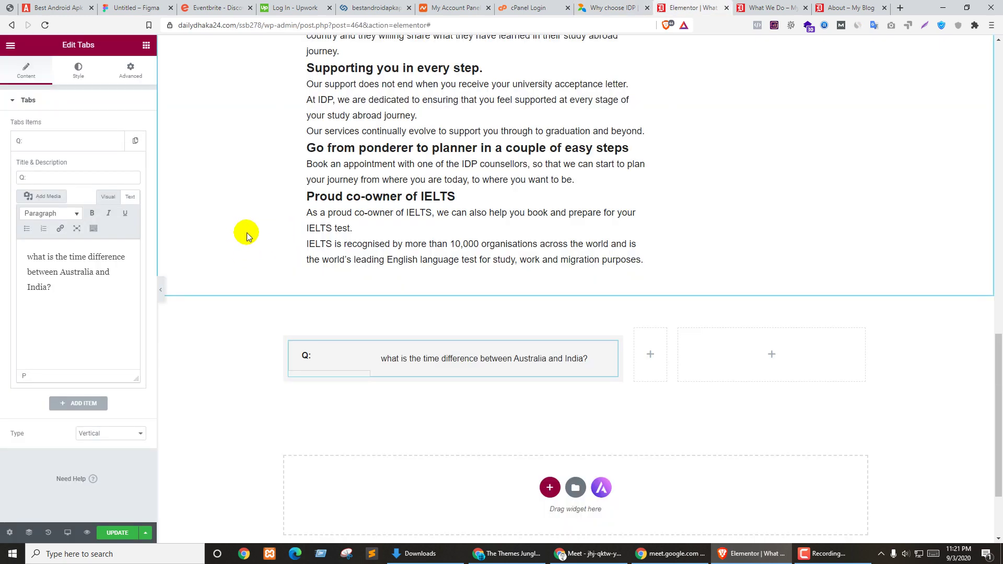
pyautogui.hotkey('ctrl', 'a')
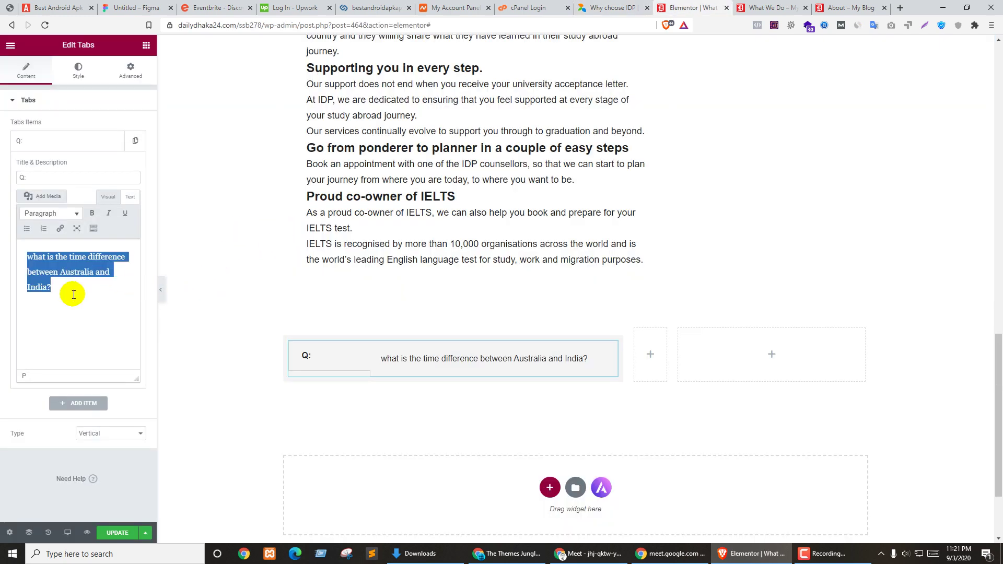
pyautogui.click(93, 212)
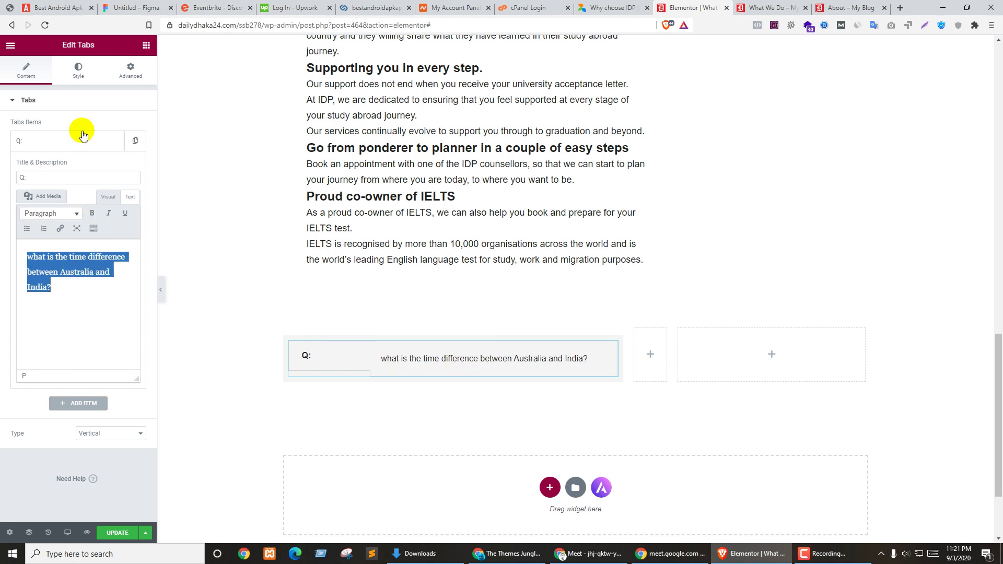
# Step: Set the Tabs widget's border width to 0 and its content typography to size 16 px, weight 600
pyautogui.click(79, 71)
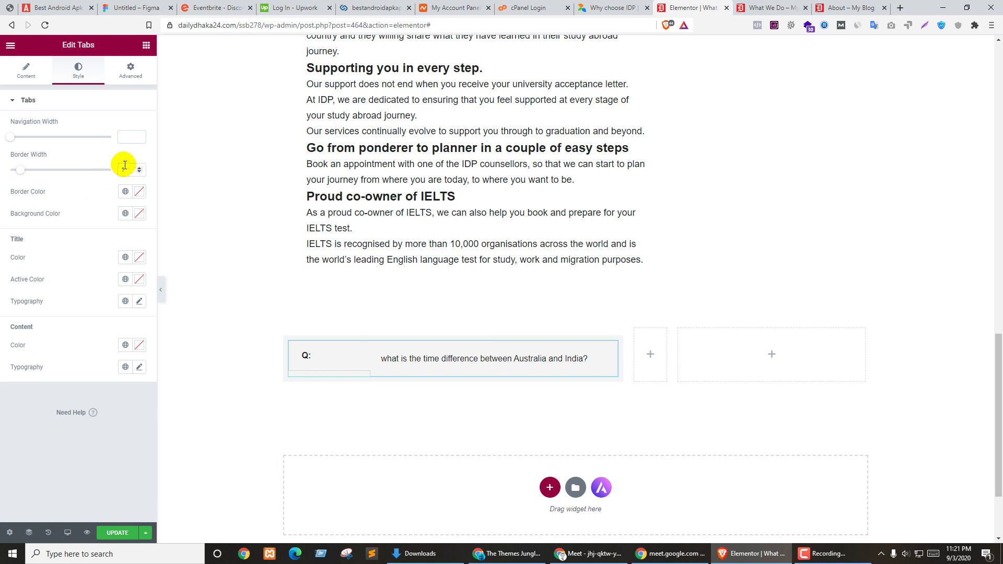
pyautogui.click(139, 172)
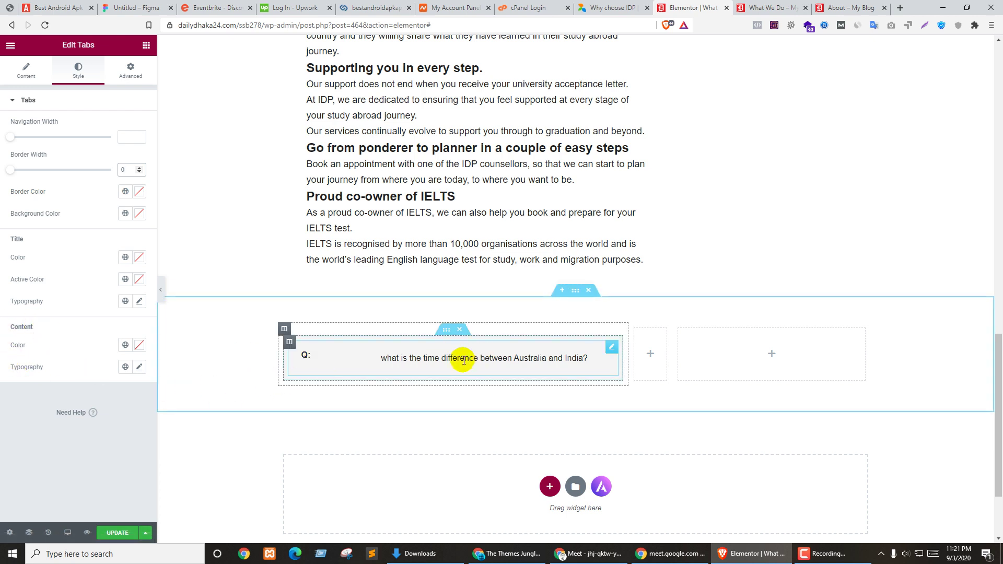
pyautogui.click(140, 368)
pyautogui.scroll(-2, 89, 348)
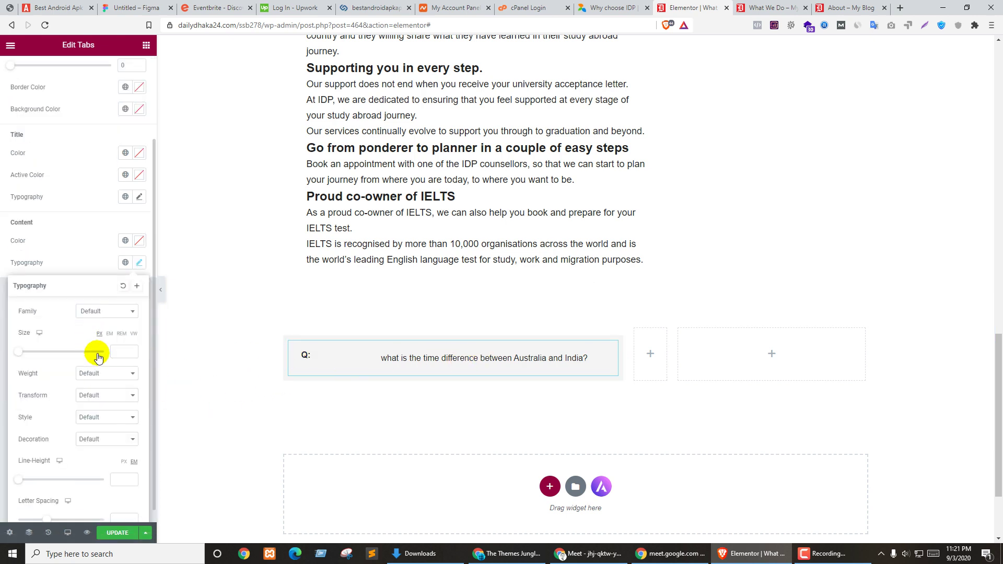
pyautogui.moveTo(23, 351); pyautogui.dragTo(26, 351)
pyautogui.click(102, 372)
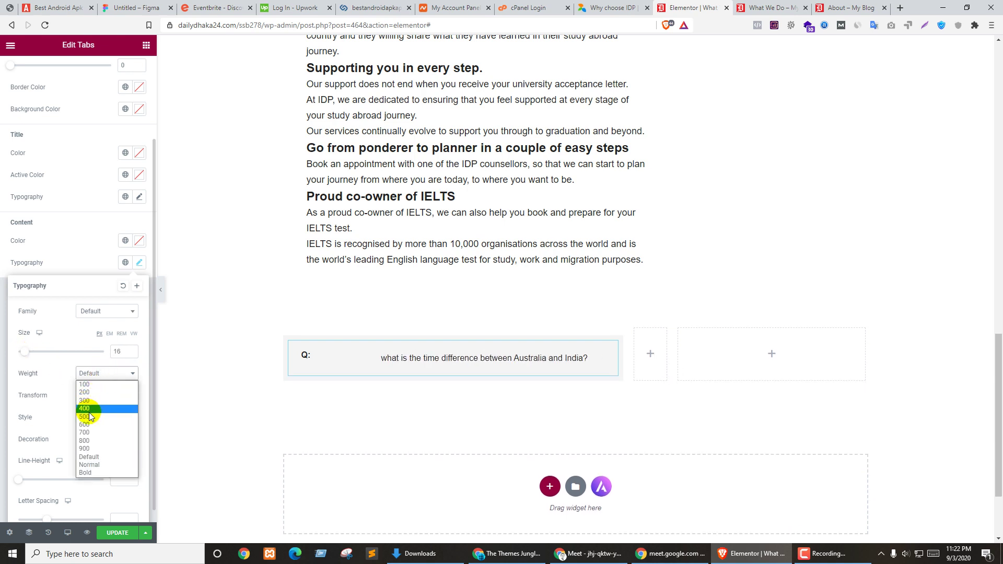
pyautogui.click(85, 418)
pyautogui.click(95, 378)
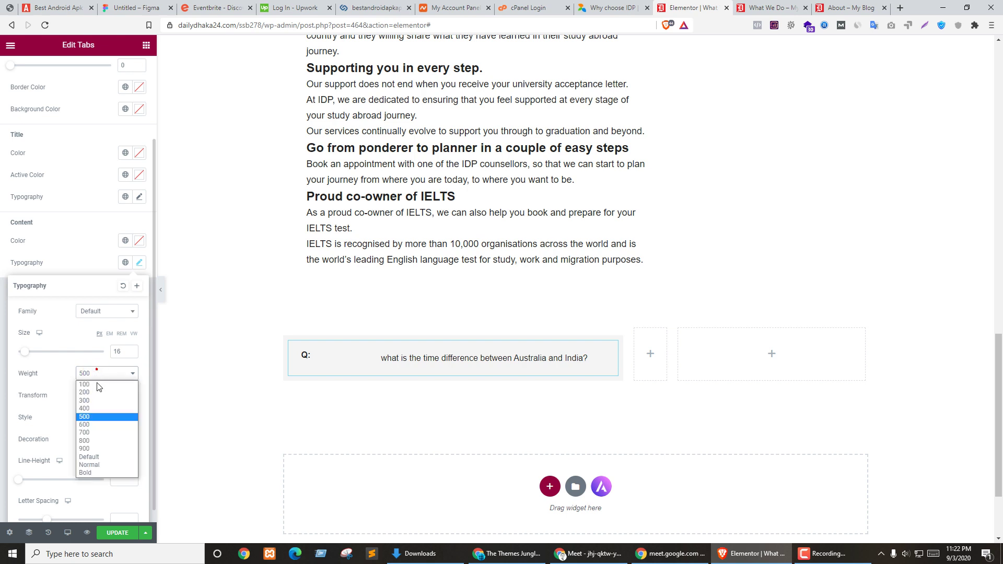
pyautogui.click(81, 426)
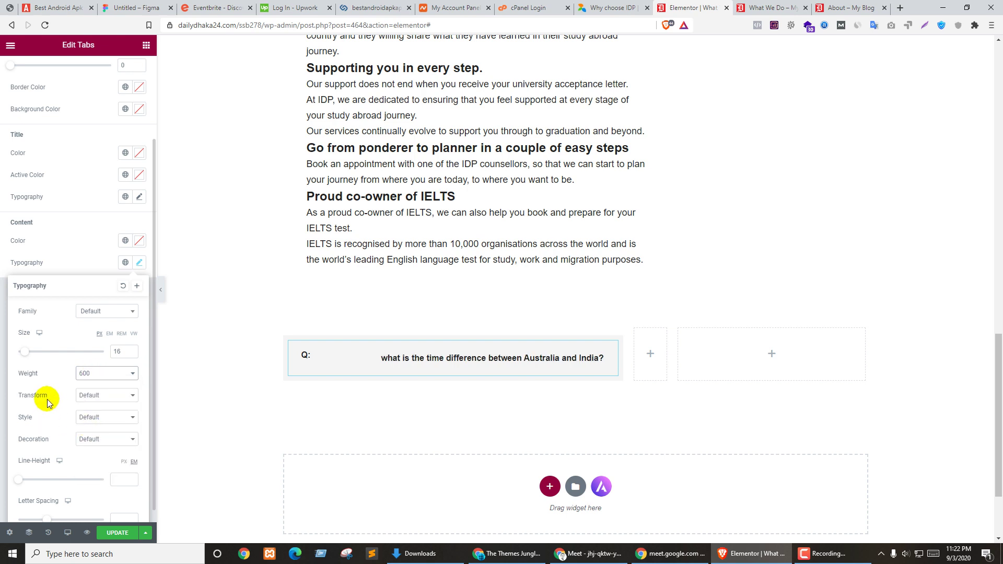
# Step: Colour the tab content text medium grey and set its font weight to 500
pyautogui.click(137, 244)
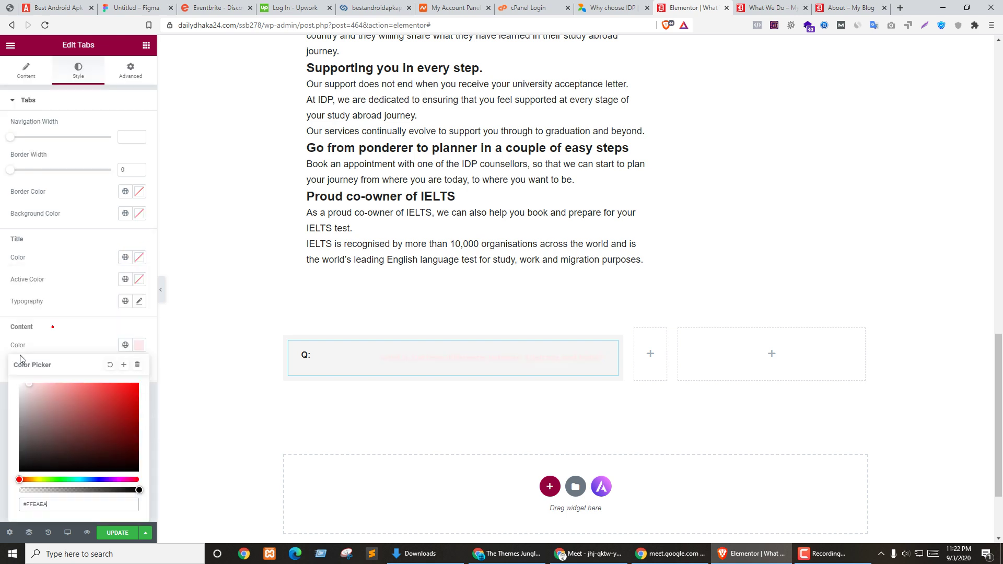
pyautogui.moveTo(24, 389); pyautogui.dragTo(5, 428)
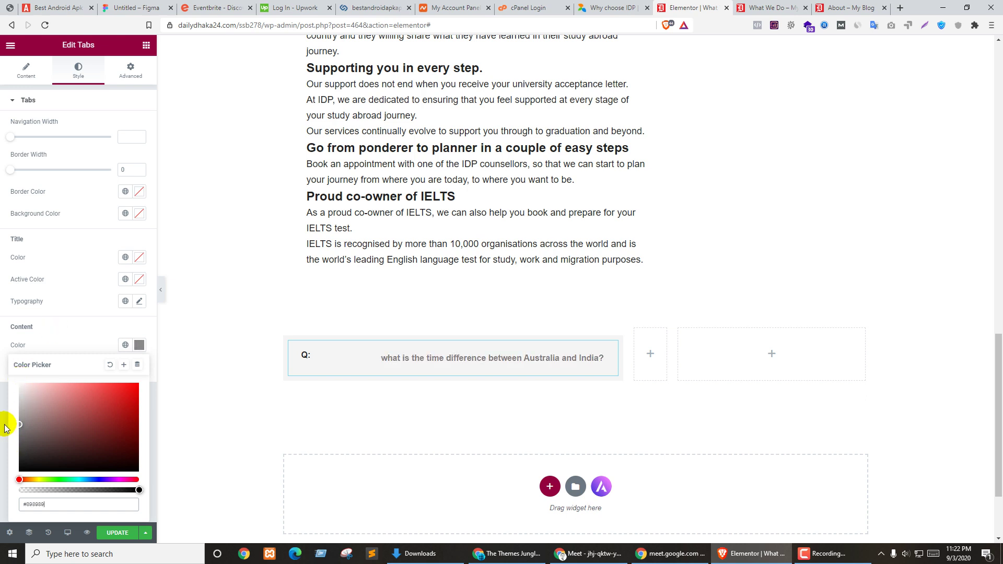
pyautogui.click(44, 293)
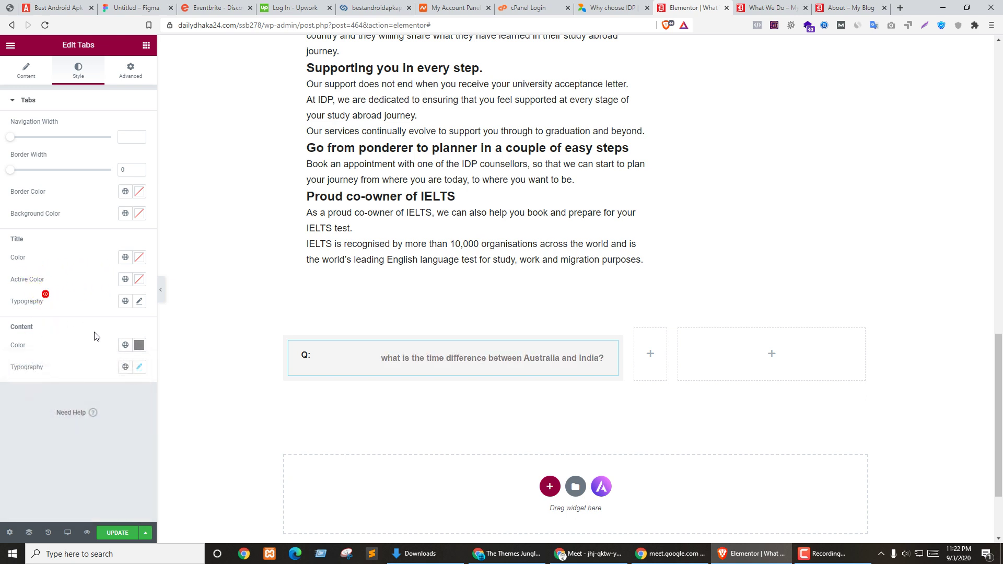
pyautogui.click(140, 368)
pyautogui.click(107, 477)
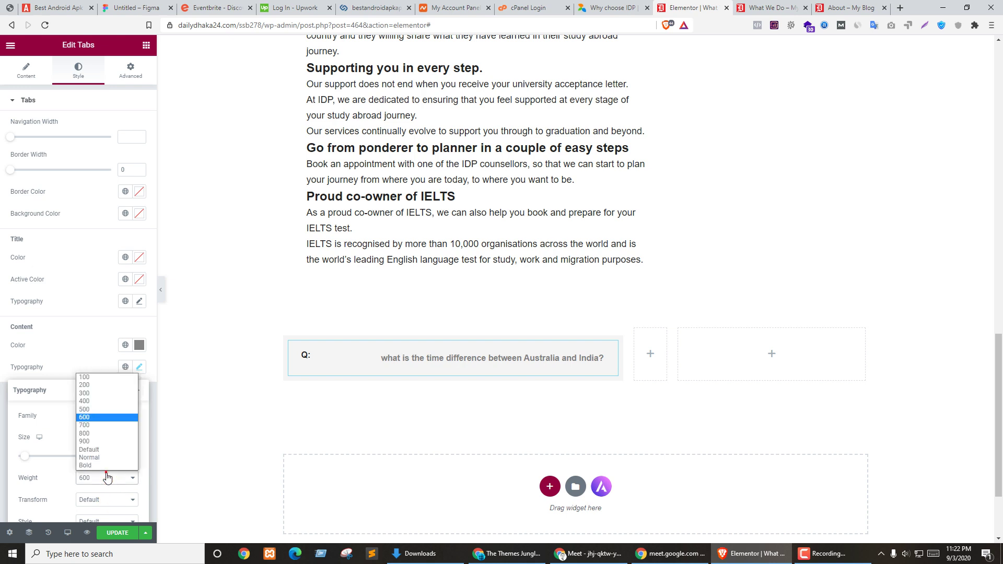
pyautogui.click(94, 410)
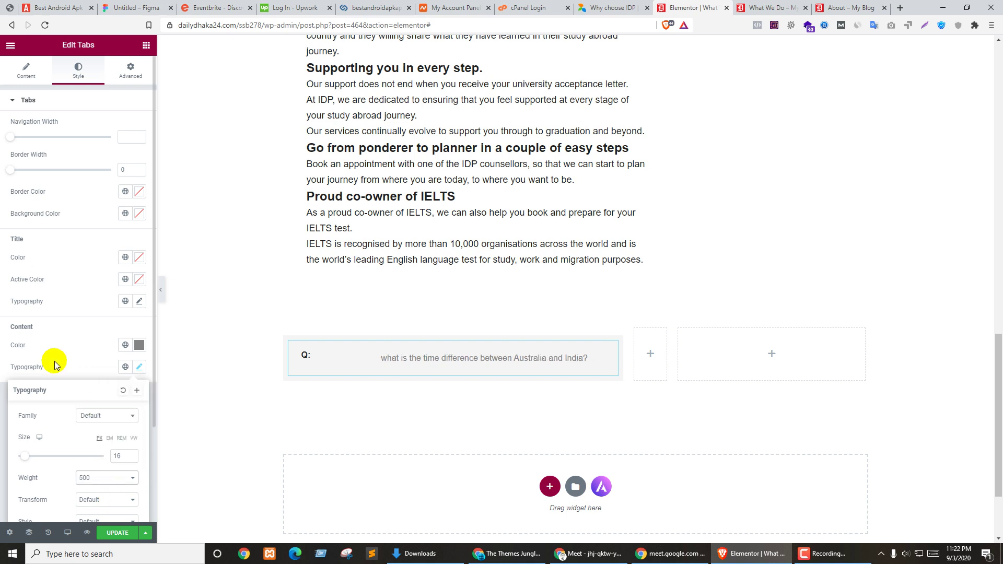
pyautogui.click(23, 349)
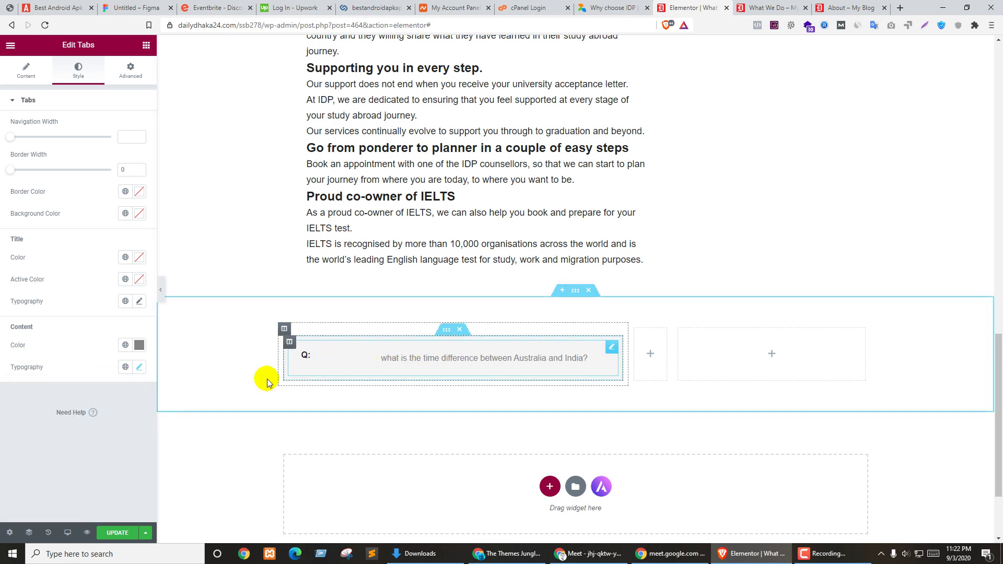
# Step: Set the Tabs widget's navigation width to 10 and its border width to 4
pyautogui.moveTo(14, 139); pyautogui.dragTo(2, 177)
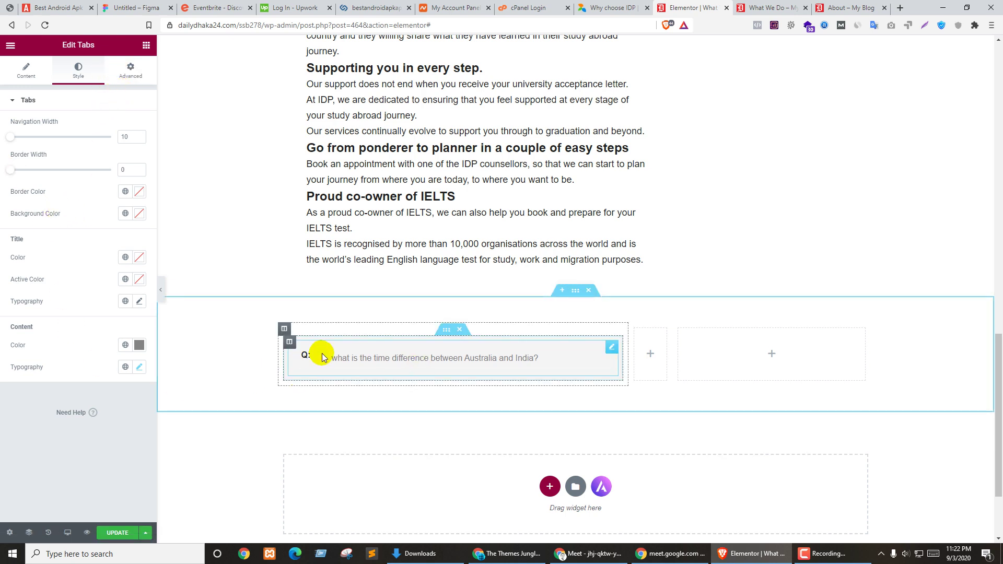
pyautogui.click(612, 349)
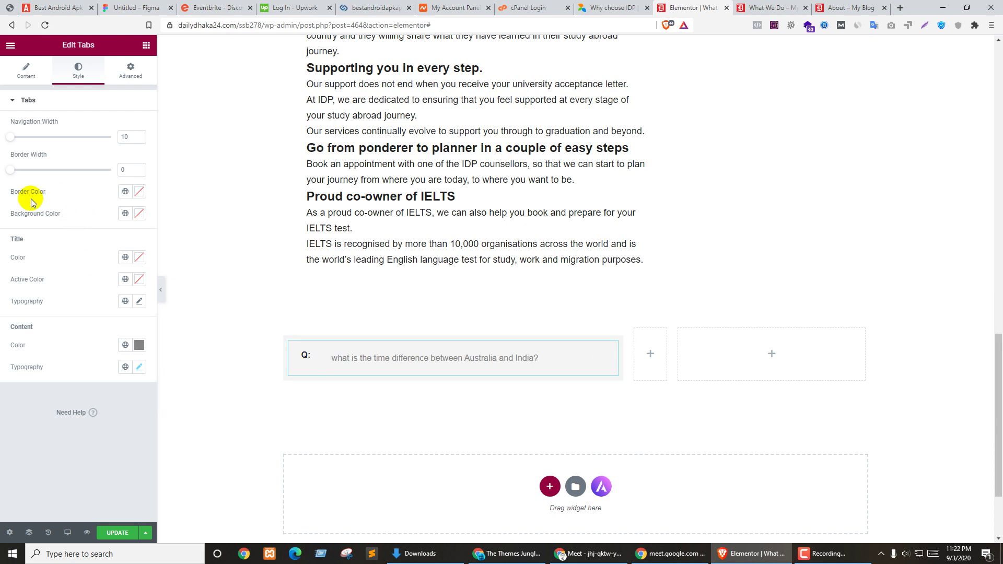
pyautogui.moveTo(11, 171); pyautogui.dragTo(56, 174)
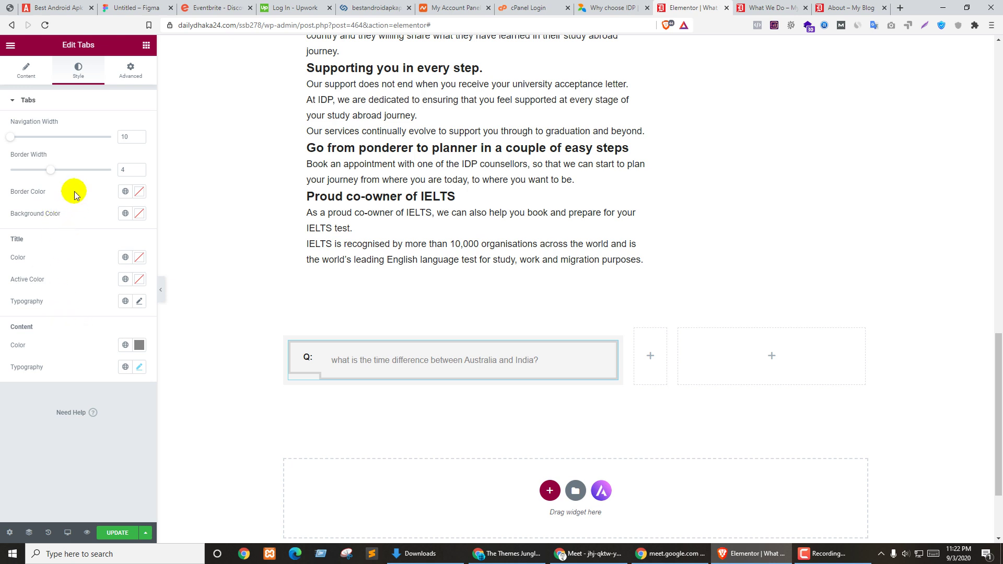
# Step: Set the line height of the tab content typography to 0.9 em
pyautogui.click(139, 368)
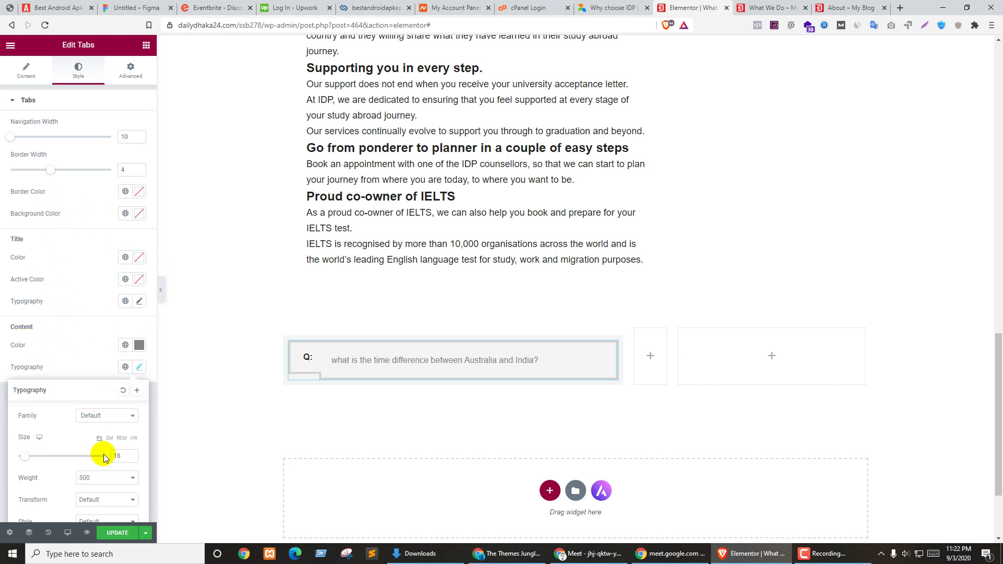
pyautogui.scroll(-2, 86, 441)
pyautogui.moveTo(21, 484); pyautogui.dragTo(27, 480)
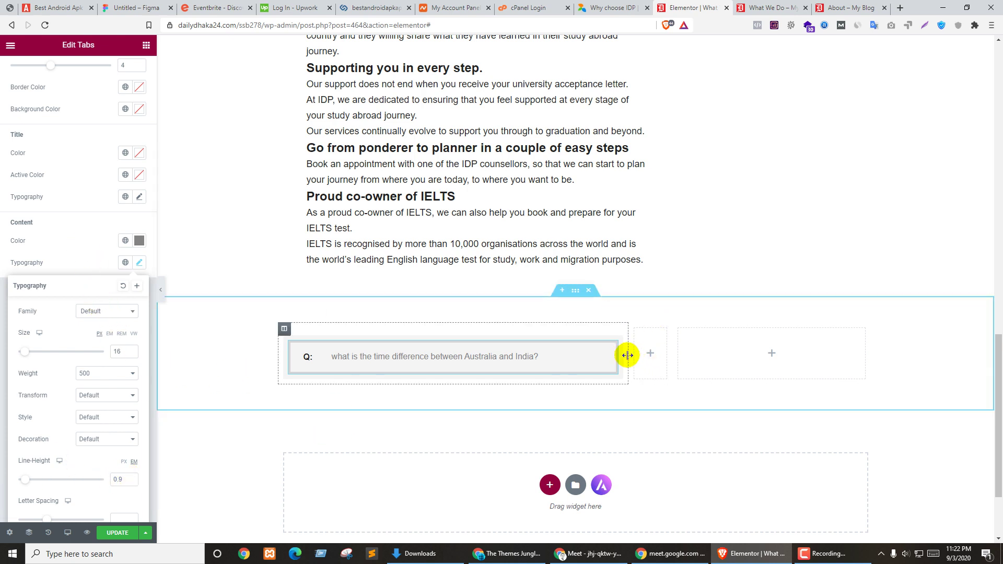
# Step: Narrow the column holding the Tabs widget to about 39% and set the content text's line height to 1.7 em
pyautogui.moveTo(618, 359); pyautogui.dragTo(509, 359)
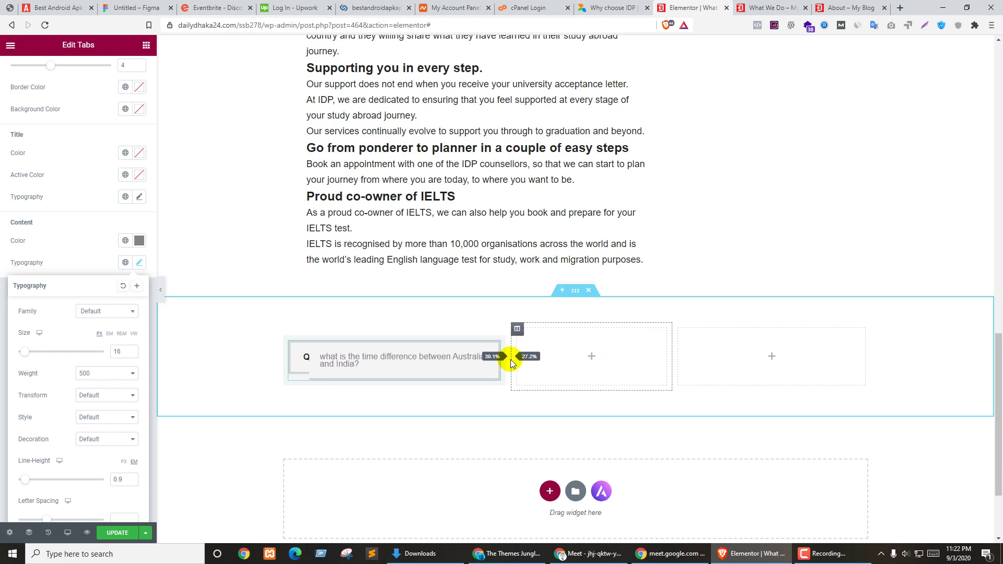
pyautogui.click(370, 361)
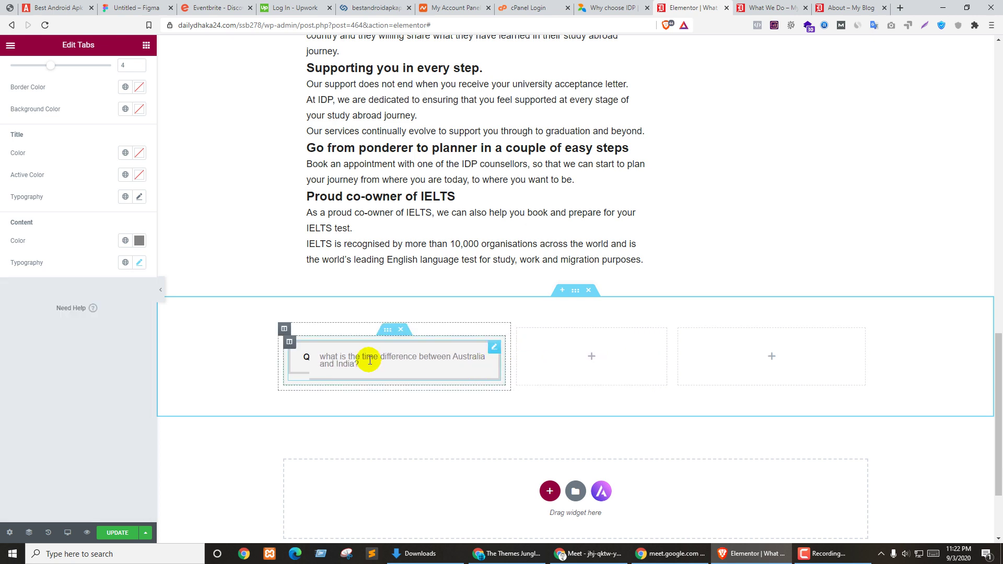
pyautogui.click(140, 264)
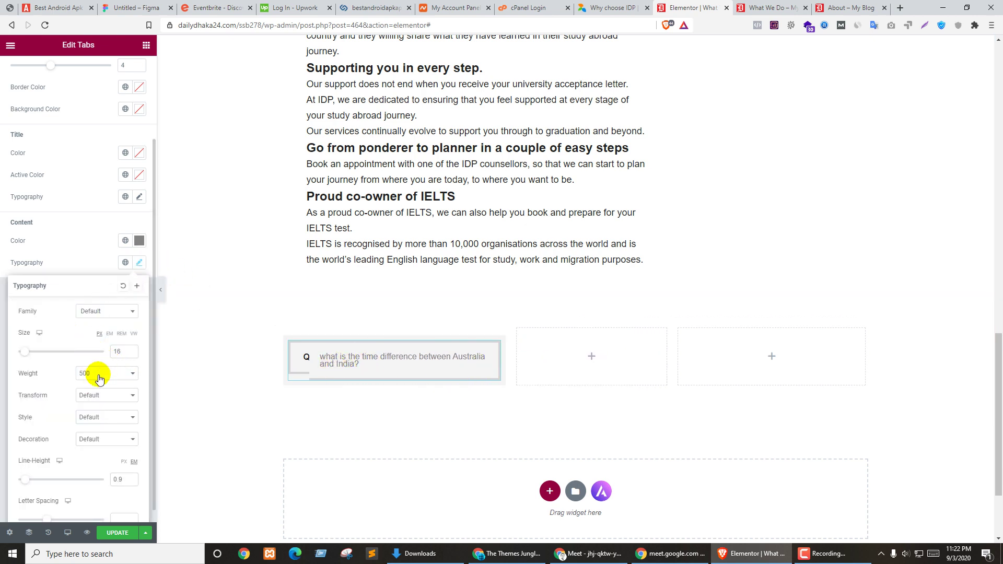
pyautogui.scroll(-1, 58, 414)
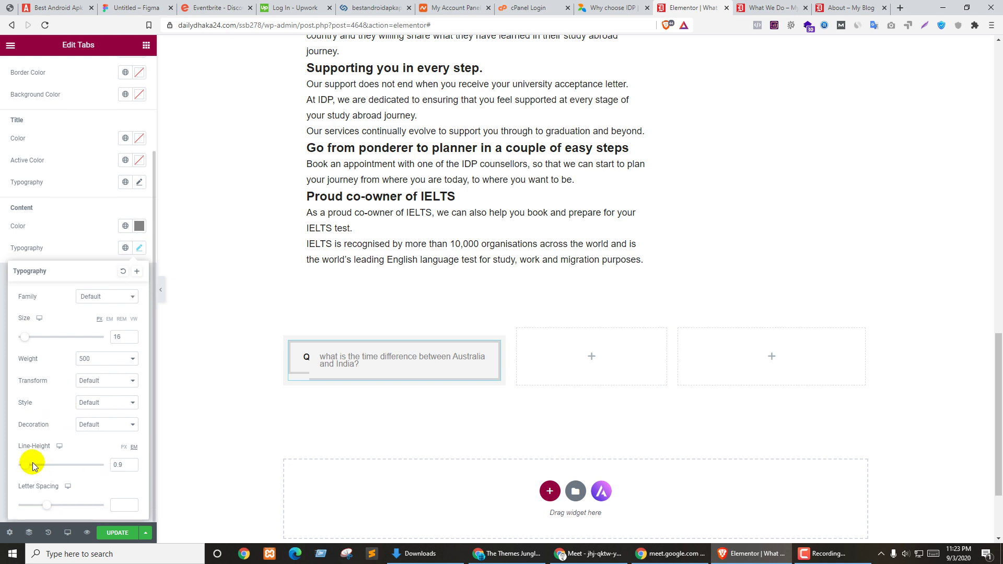
pyautogui.moveTo(27, 468); pyautogui.dragTo(35, 470)
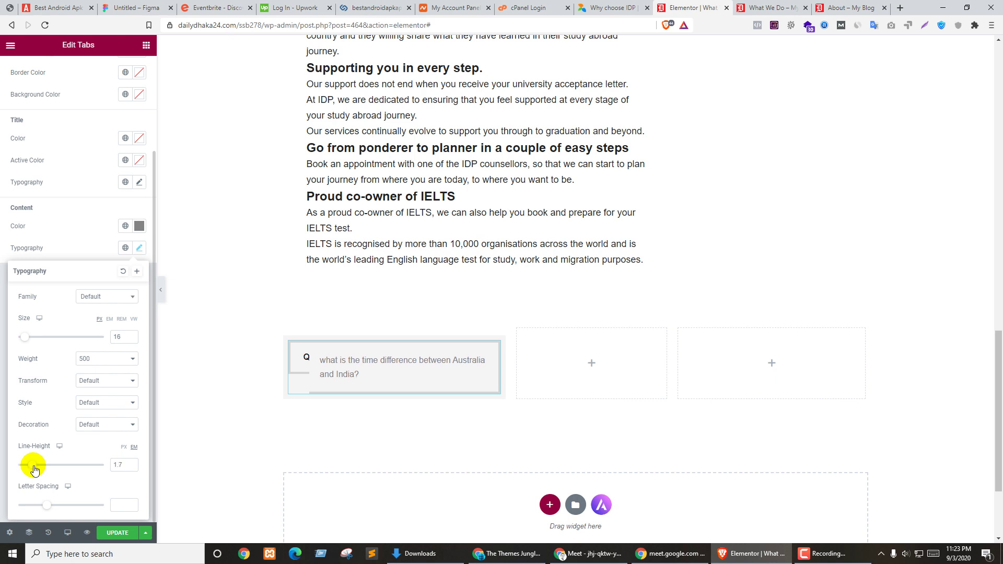
# Step: Widen the Tabs widget's navigation width to 14 so the Q: title fits on one line
pyautogui.click(309, 360)
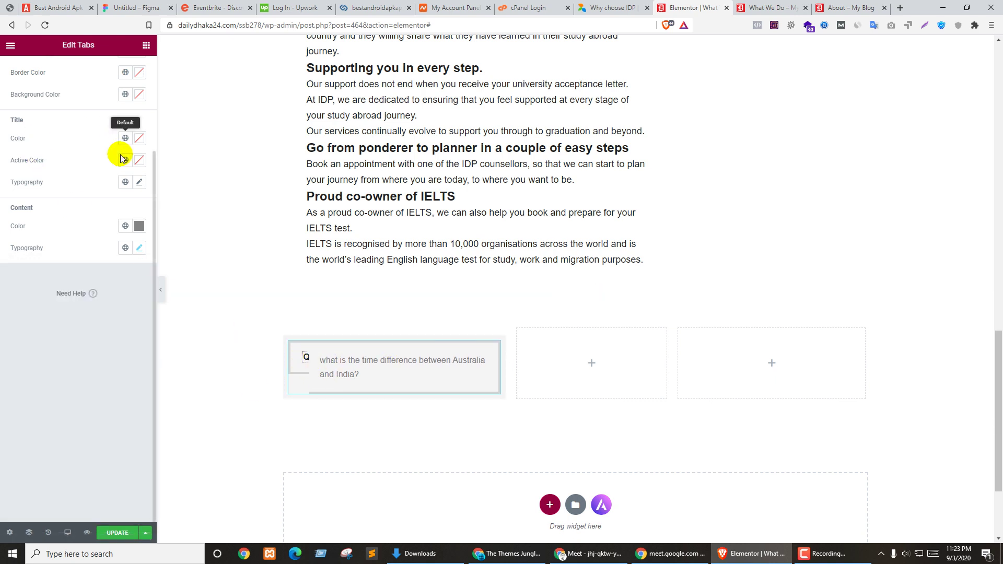
pyautogui.scroll(3, 104, 115)
pyautogui.click(123, 73)
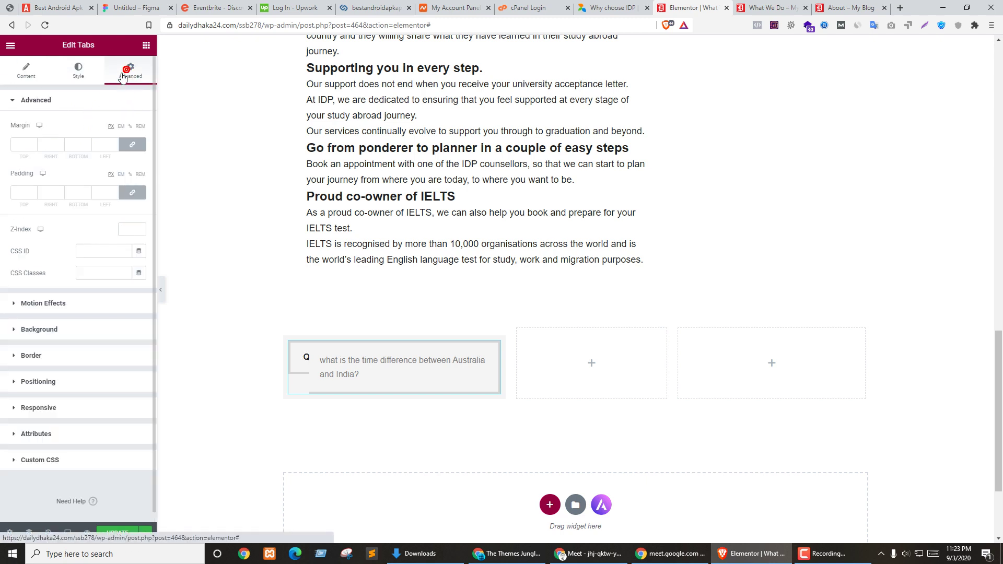
pyautogui.click(85, 70)
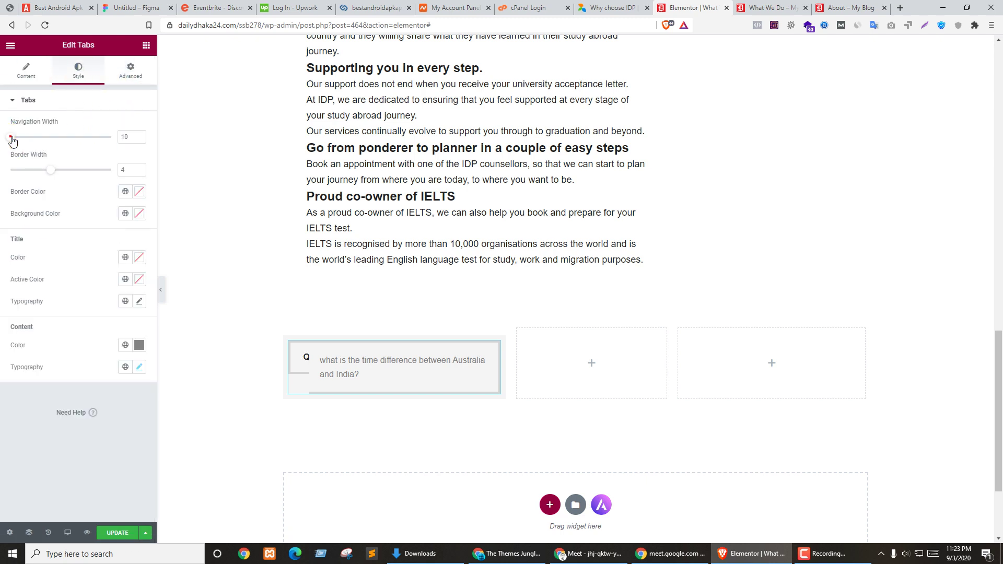
pyautogui.moveTo(11, 140); pyautogui.dragTo(19, 138)
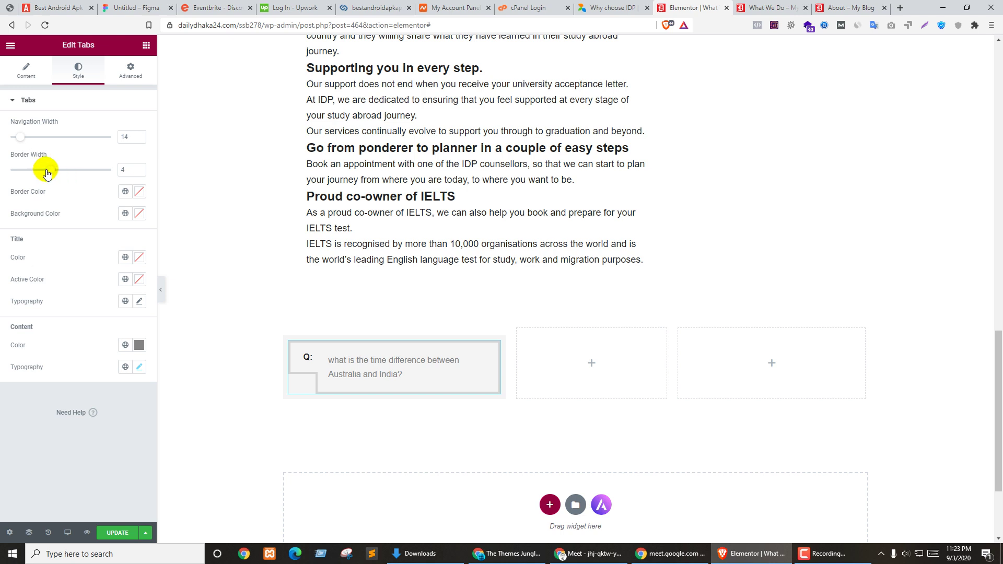
# Step: Set the Tabs widget's border width to 0 and its margin and padding to 0 on all sides
pyautogui.moveTo(47, 174); pyautogui.dragTo(2, 174)
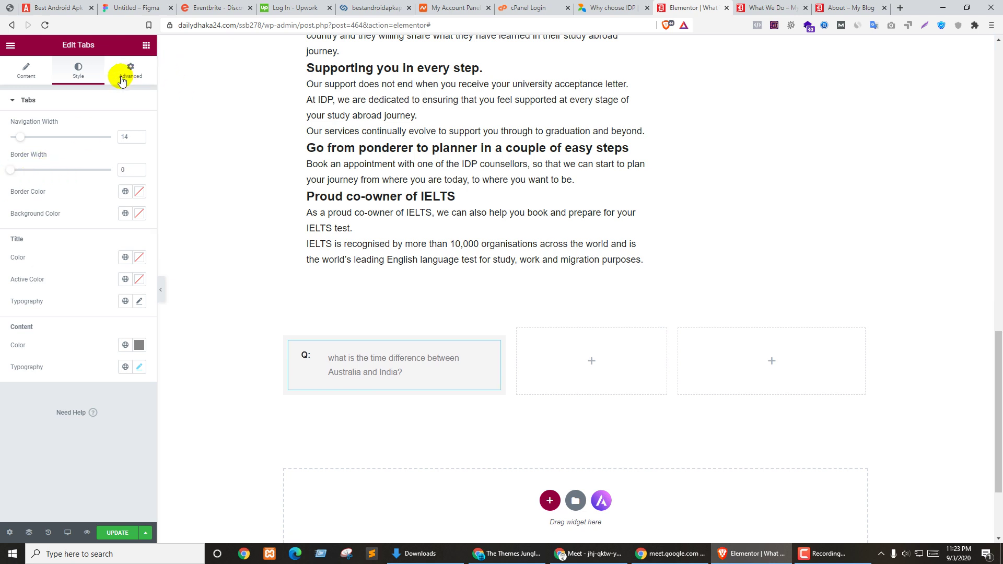
pyautogui.click(13, 69)
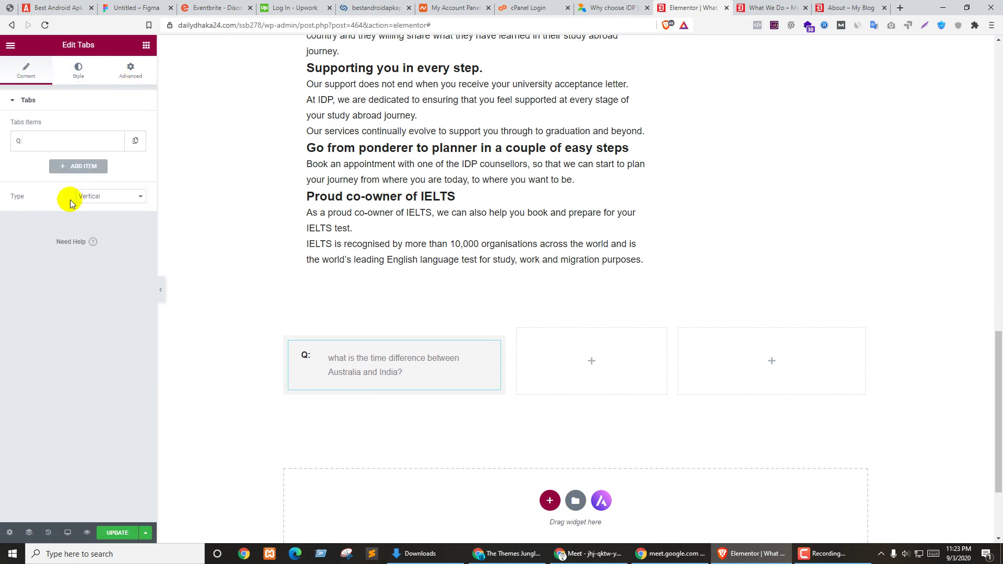
pyautogui.click(87, 146)
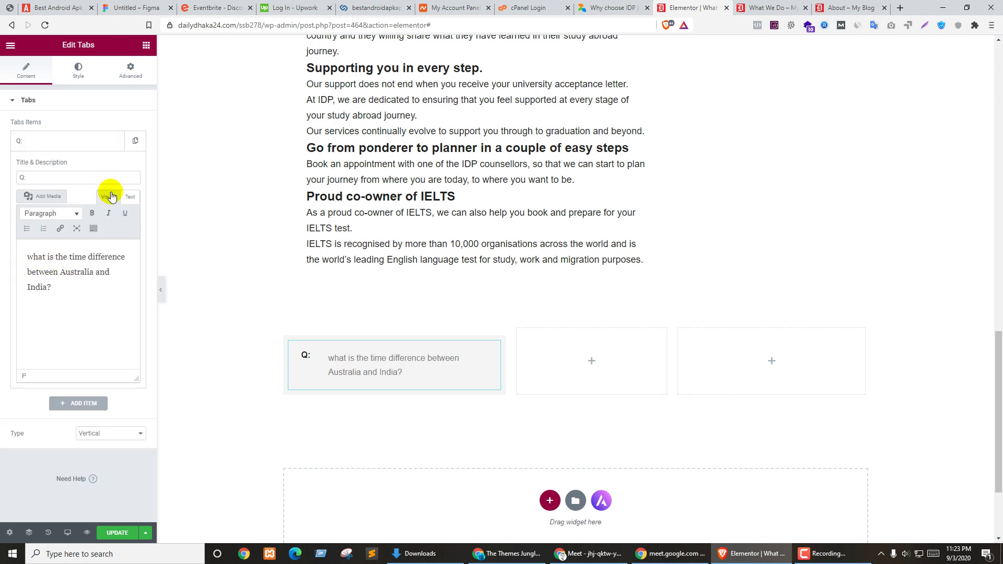
pyautogui.click(131, 70)
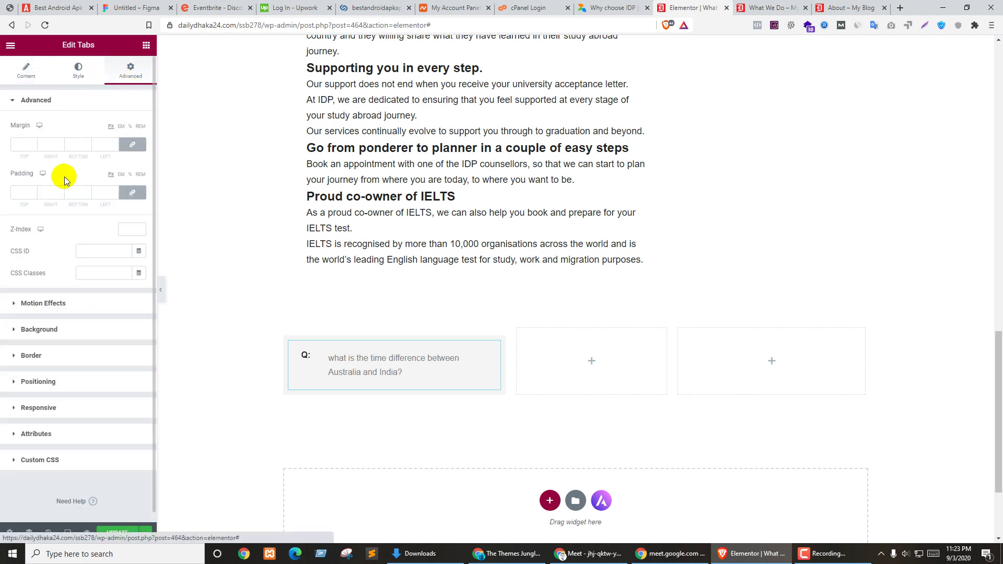
pyautogui.click(21, 144)
pyautogui.write('0')
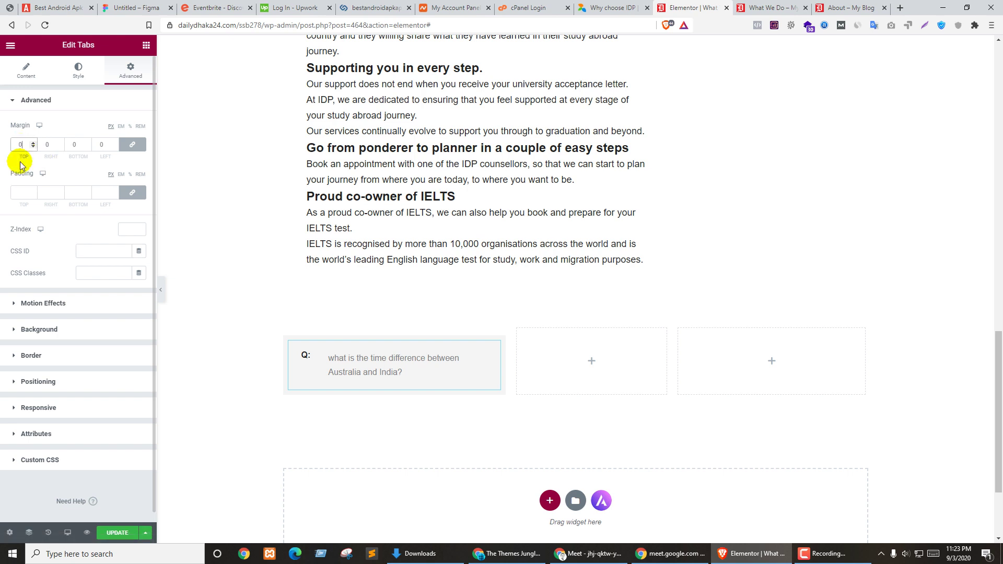
pyautogui.click(22, 193)
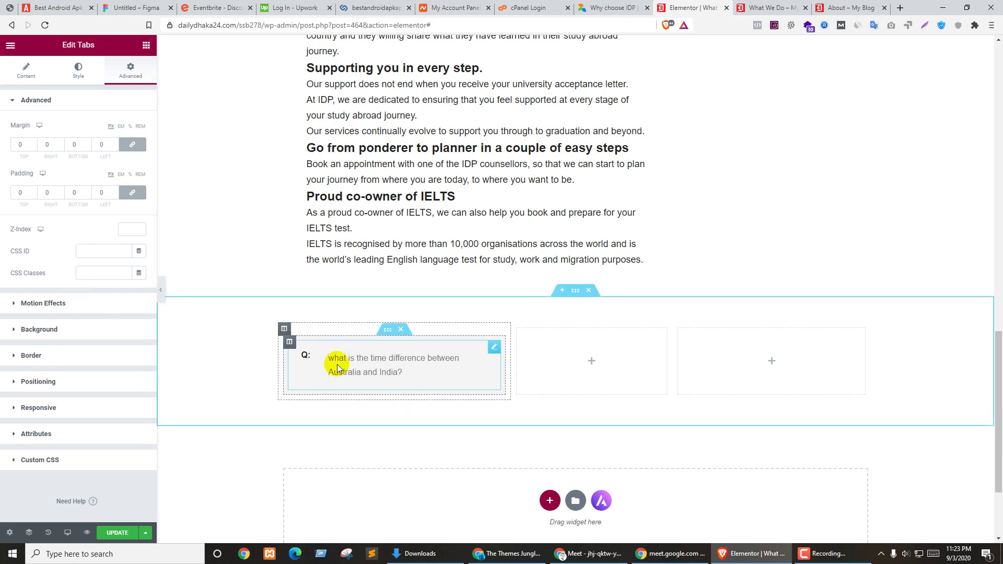
# Step: Duplicate the Q: Tabs widget and copy the first card's answer text from the Ask IDP section of the IDP reference page
pyautogui.rightClick(494, 348)
pyautogui.click(520, 372)
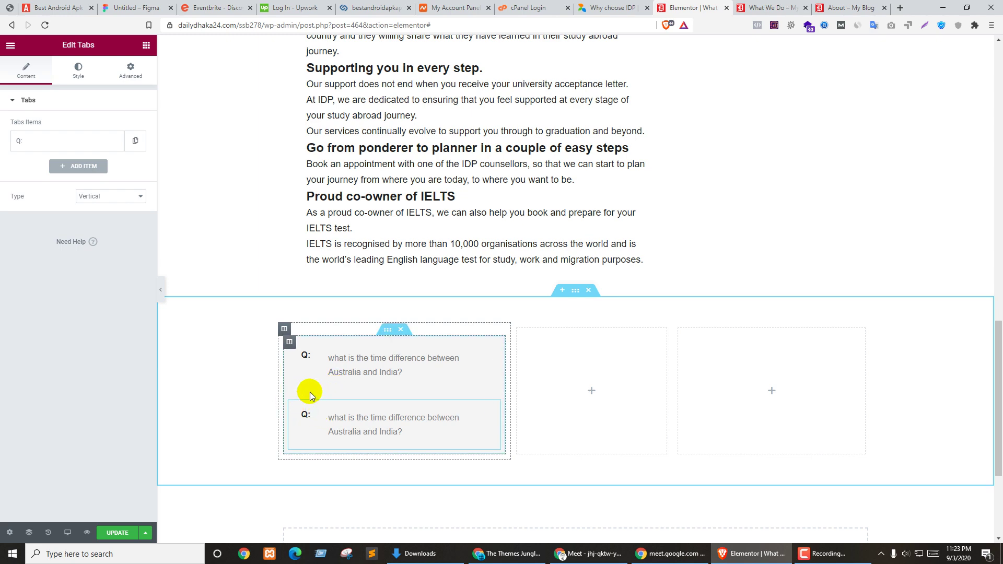
pyautogui.hotkey('ctrl', 'shift', 'Tab')
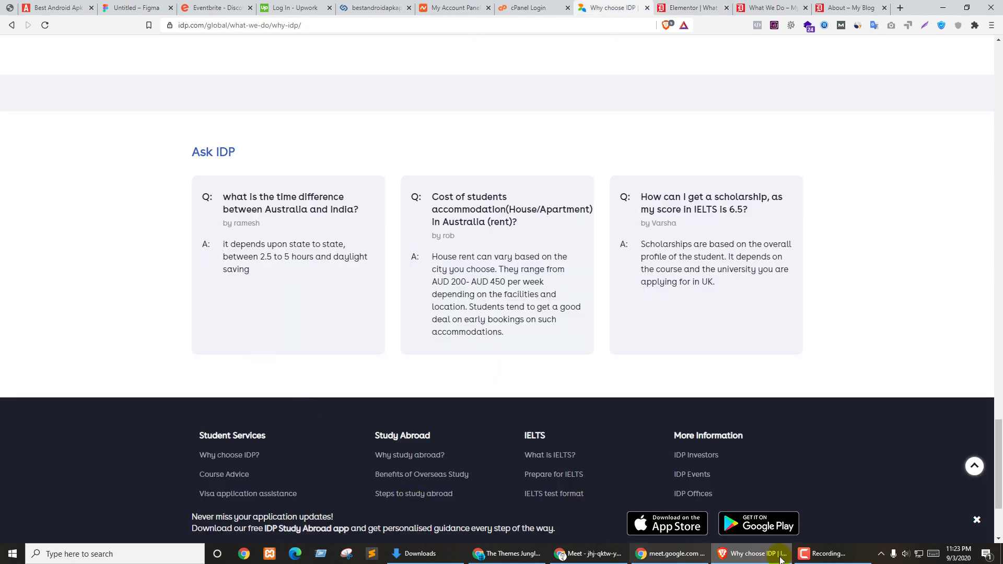
pyautogui.rightClick(228, 248)
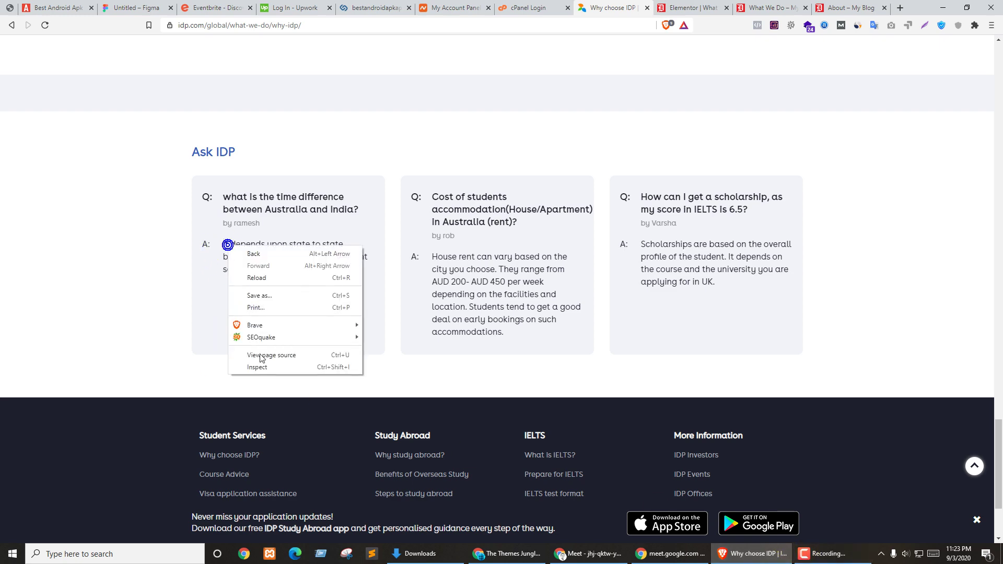
pyautogui.click(253, 365)
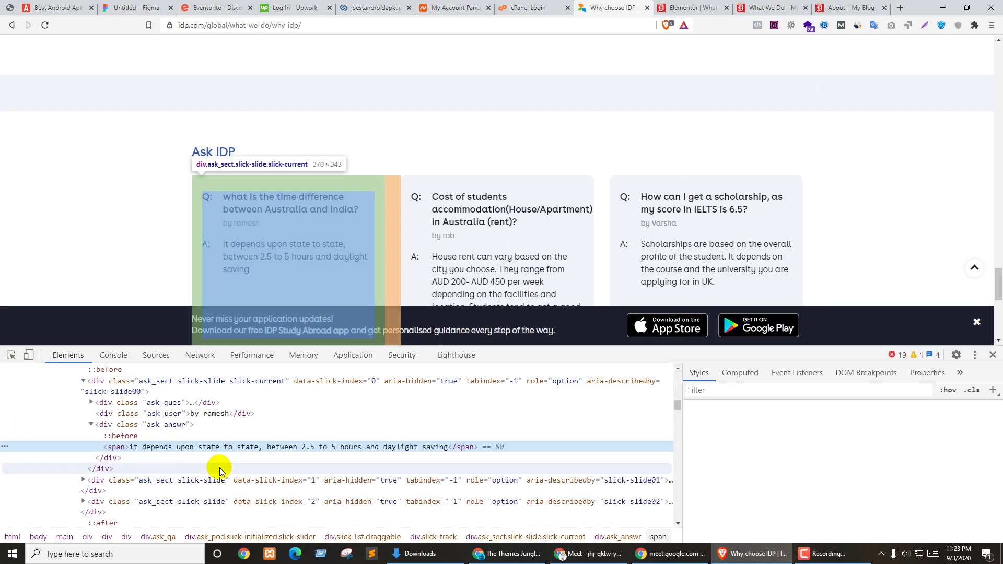
pyautogui.doubleClick(159, 449)
pyautogui.hotkey('ctrl', 'c')
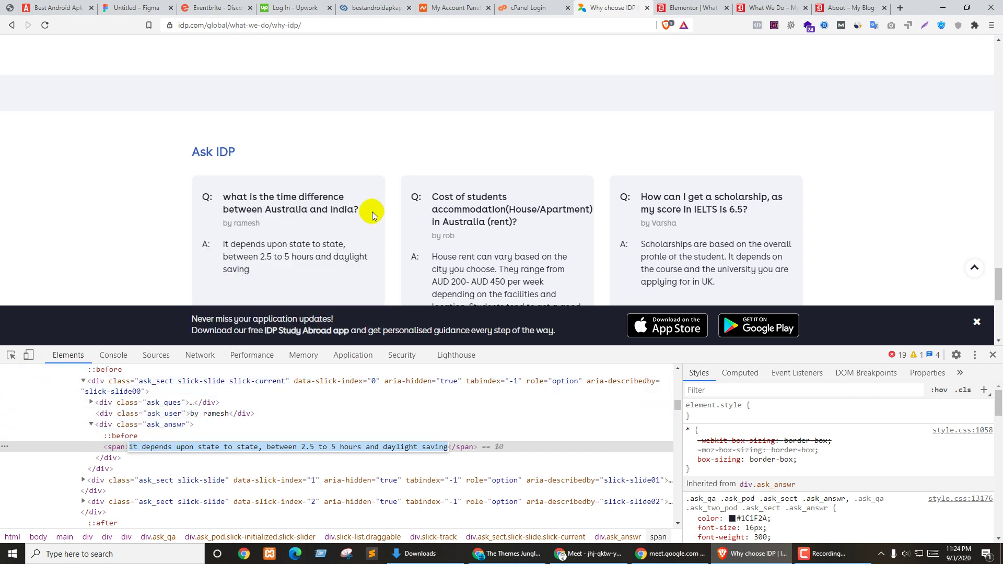
# Step: Title the duplicated tab item "Ans:" and replace its content with the copied answer about 2.5 to 5 hours and daylight saving
pyautogui.hotkey('ctrl', 'Tab')
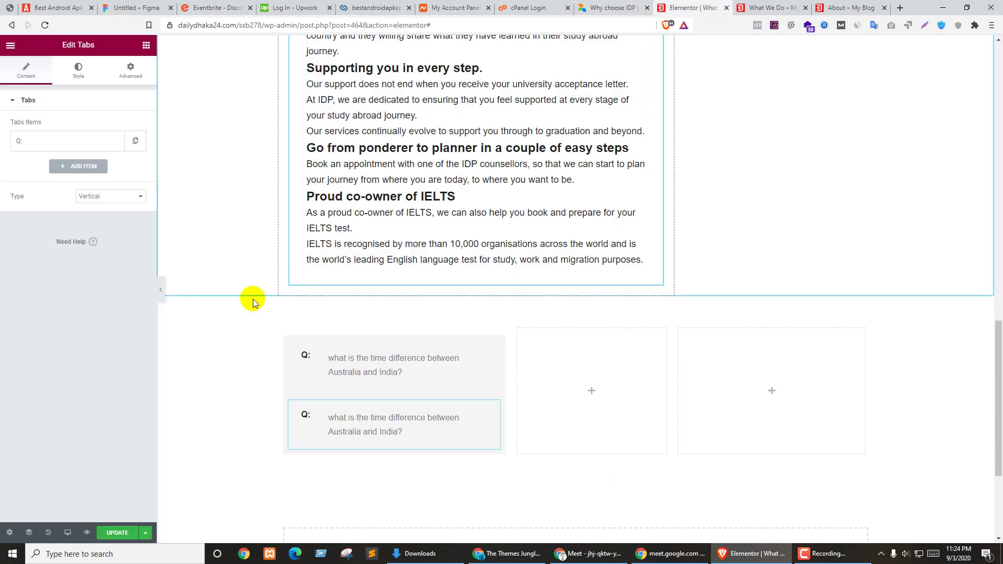
pyautogui.click(30, 139)
pyautogui.click(33, 176)
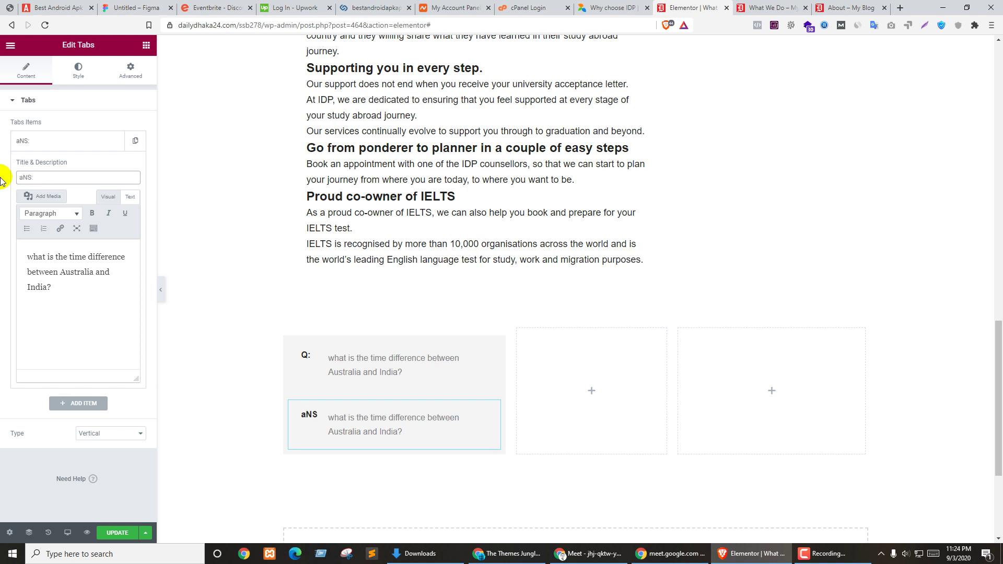
pyautogui.write('Ans:')
pyautogui.click(70, 292)
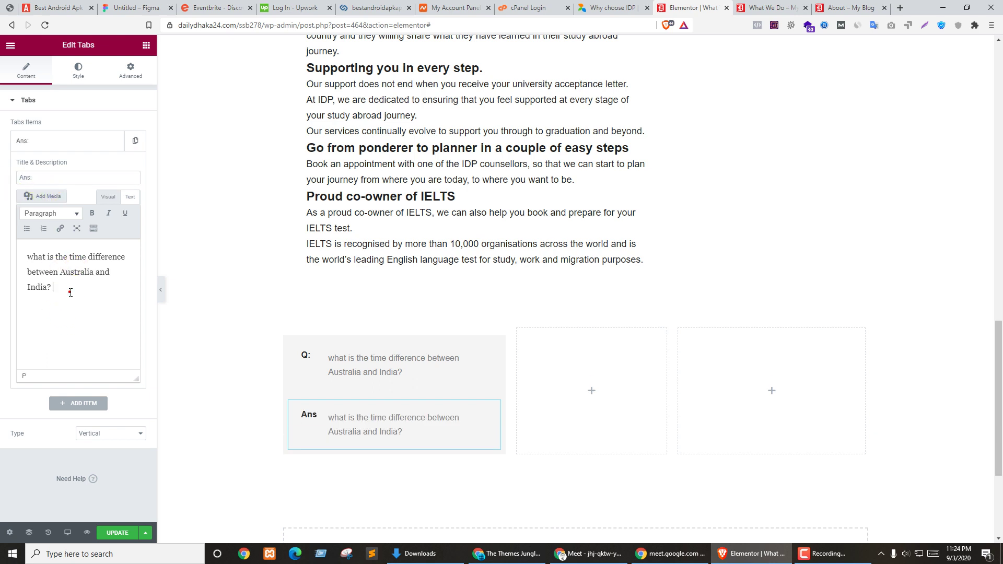
pyautogui.hotkey('ctrl', 'a')
pyautogui.hotkey('ctrl', 'v')
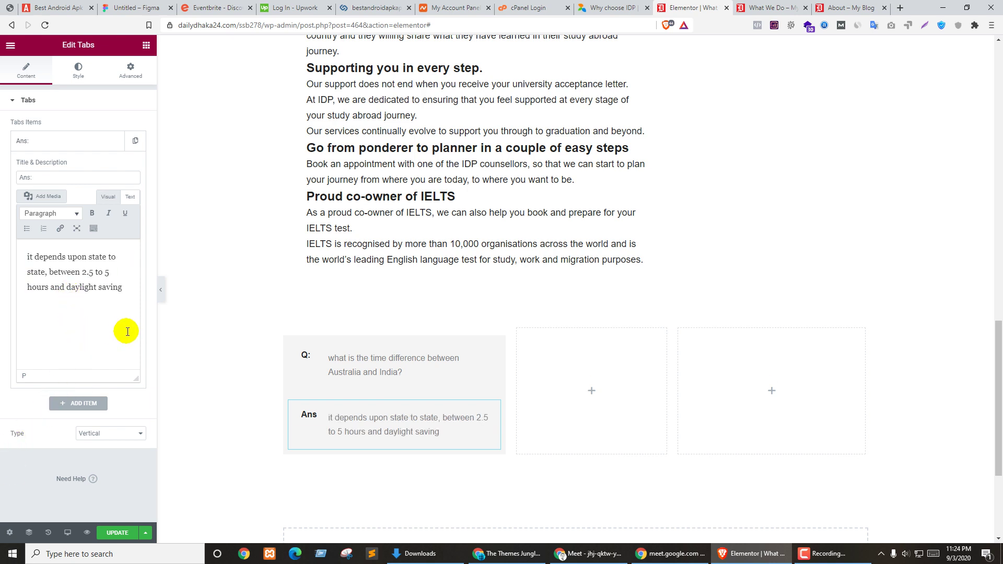
# Step: Update the page in Elementor and reload the live What We Do page to view the question-and-answer card
pyautogui.click(380, 362)
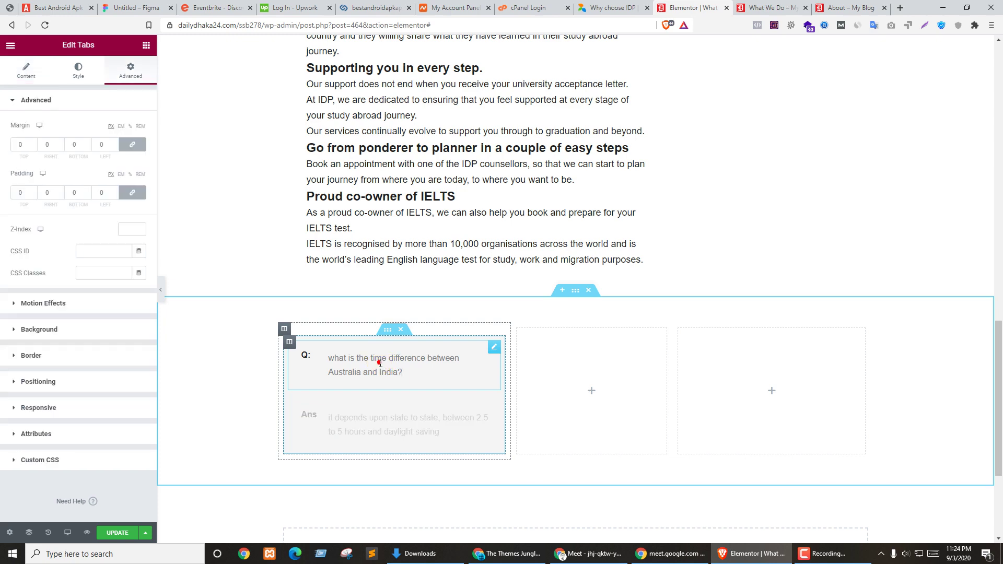
pyautogui.click(117, 532)
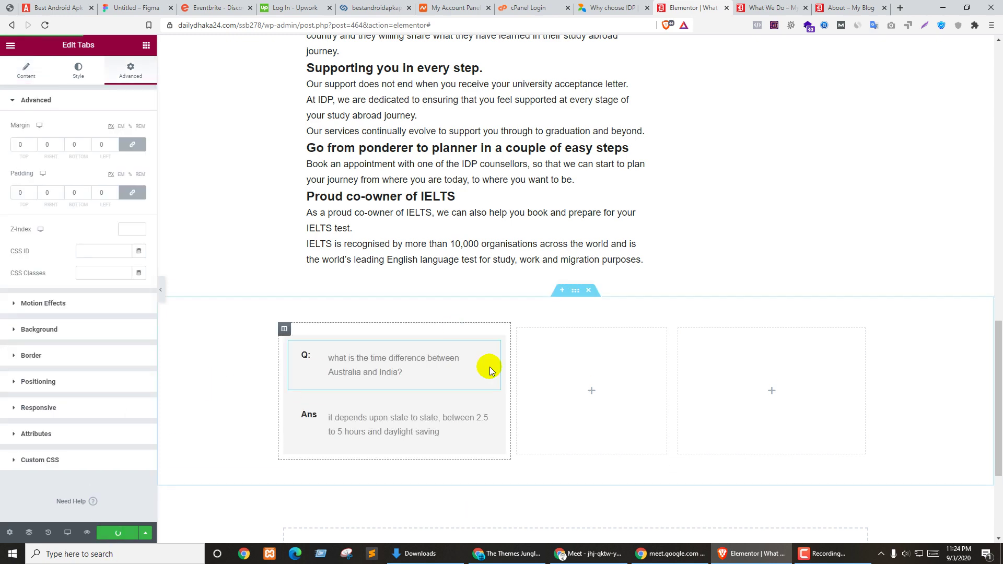
pyautogui.click(765, 7)
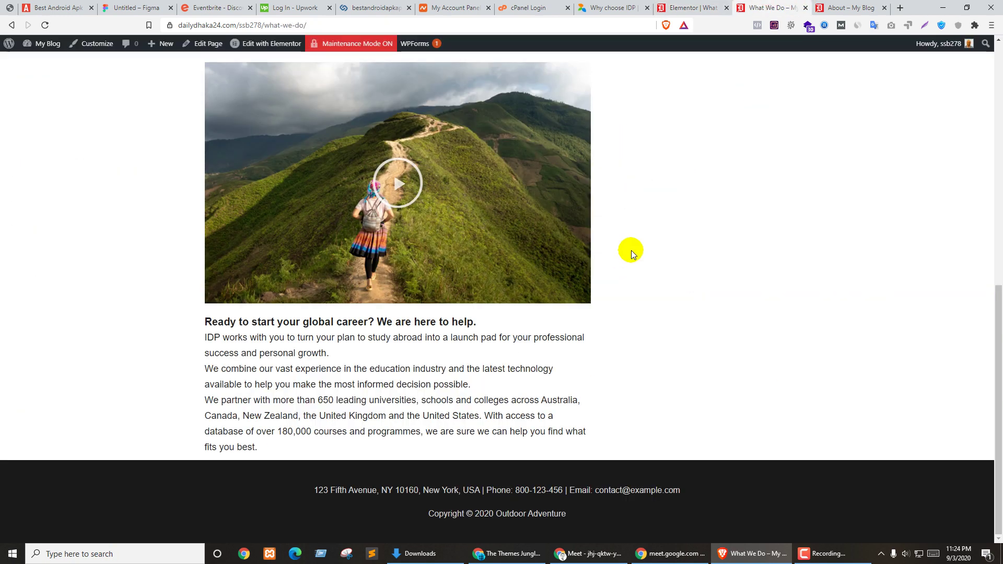
pyautogui.press('F5')
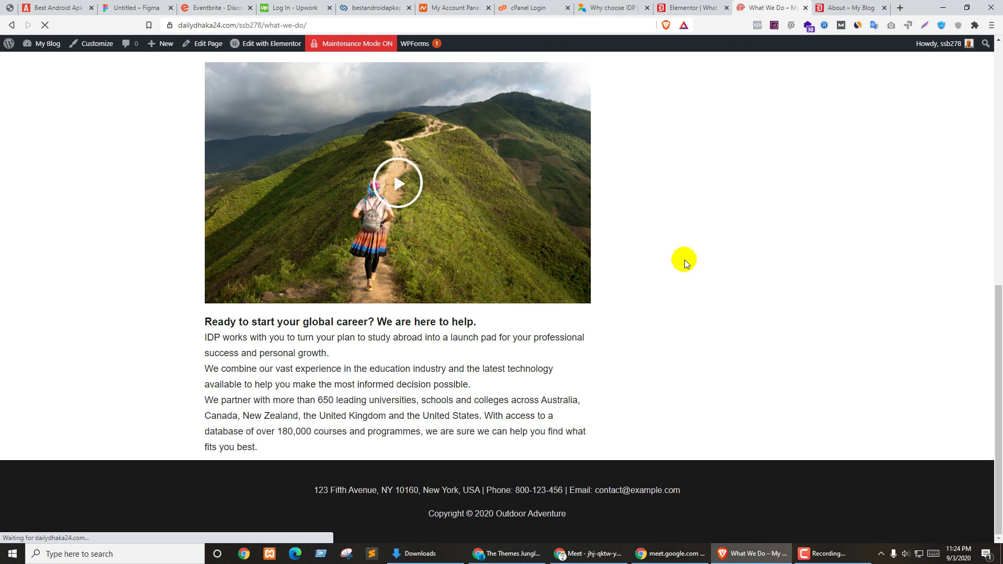
pyautogui.scroll(-7, 685, 261)
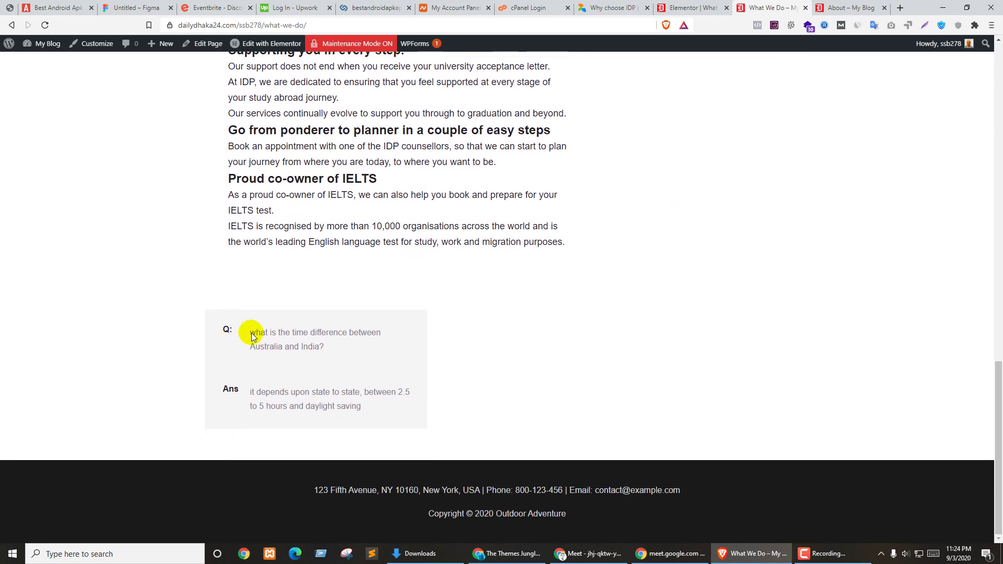
# Step: Inspect the question text on the live page and examine the CSS rules applied to its elementor-tab-content element
pyautogui.rightClick(272, 331)
pyautogui.click(319, 450)
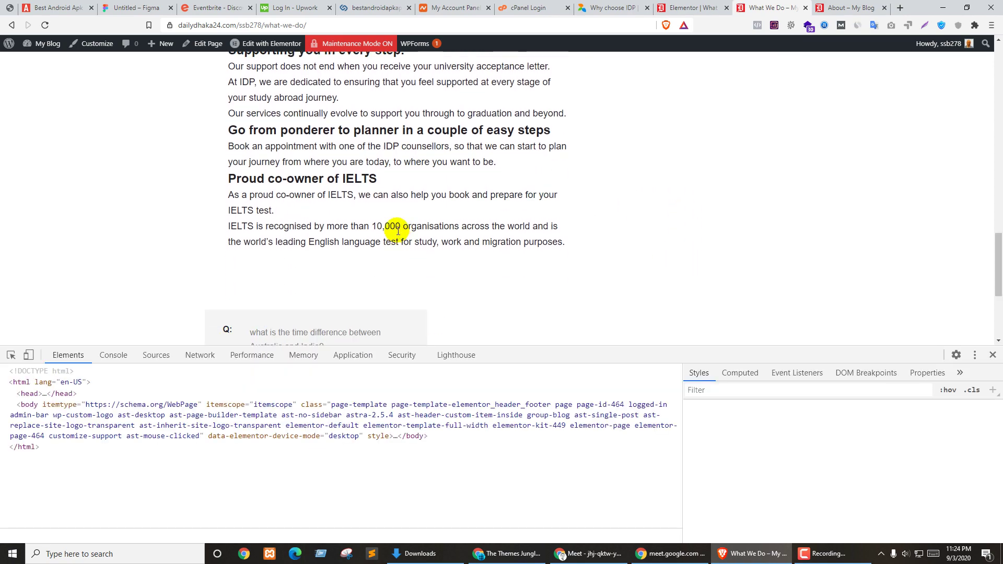
pyautogui.click(238, 424)
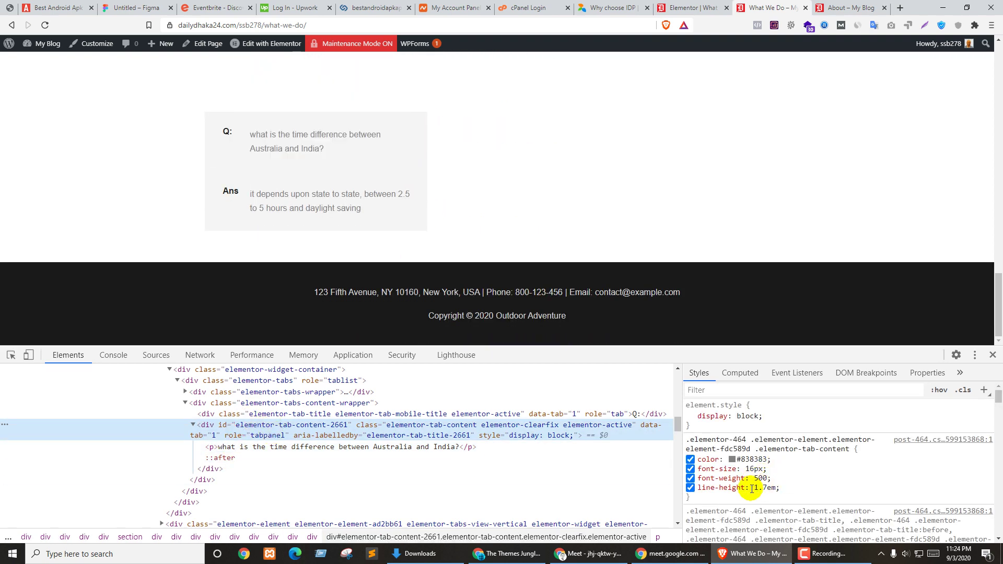
pyautogui.scroll(-2, 783, 464)
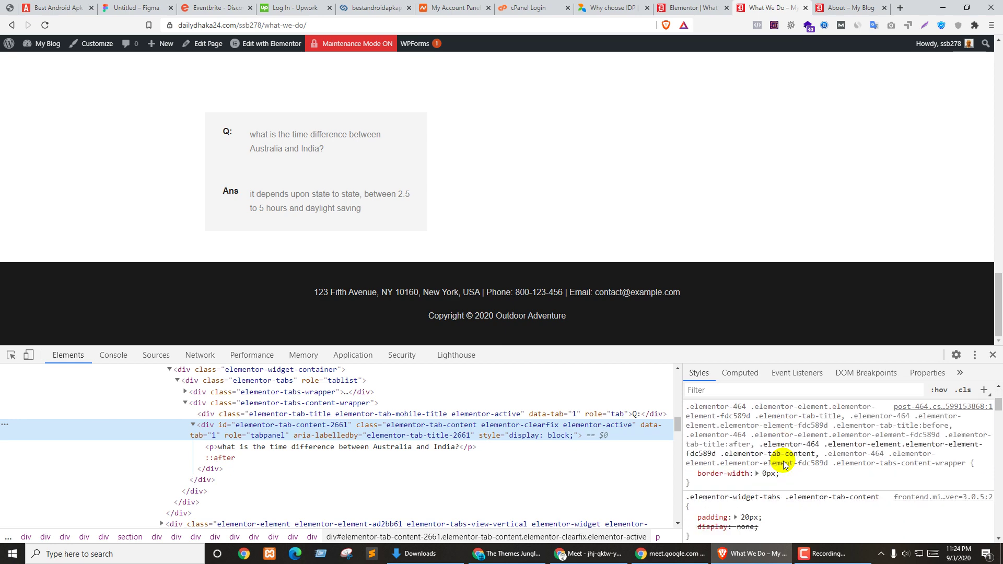
pyautogui.scroll(-4, 784, 464)
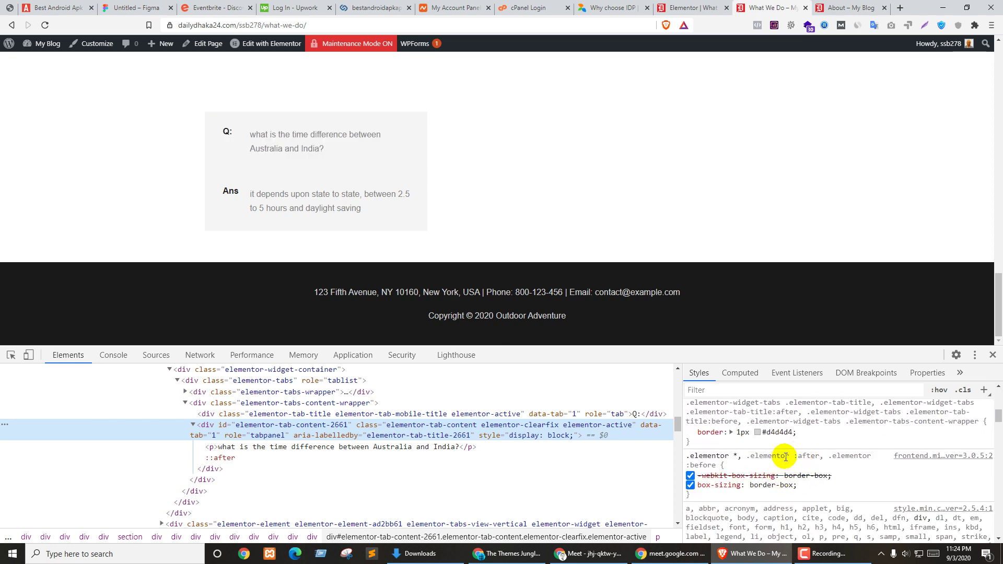
pyautogui.scroll(-5, 789, 459)
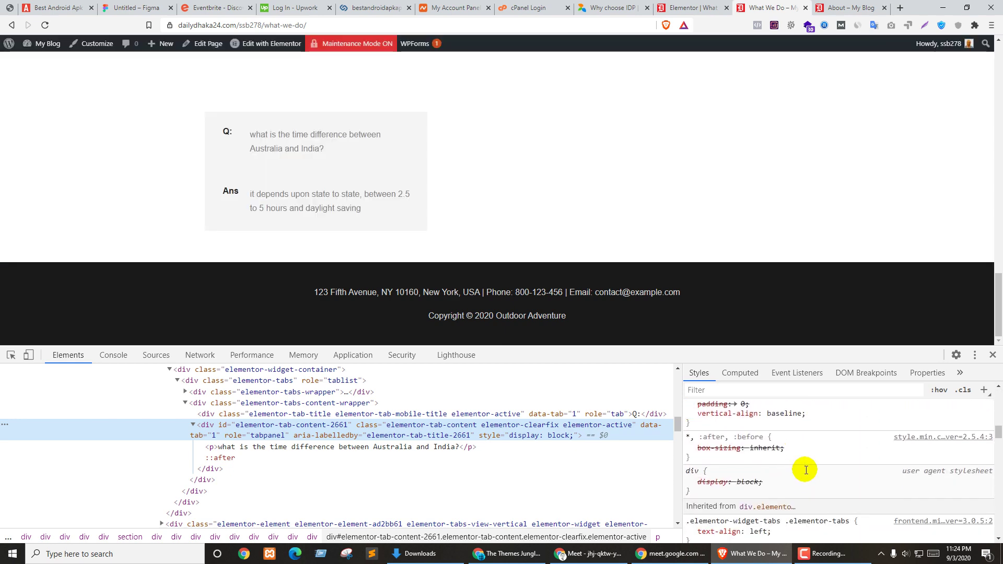
pyautogui.scroll(-1, 805, 470)
pyautogui.scroll(10, 807, 471)
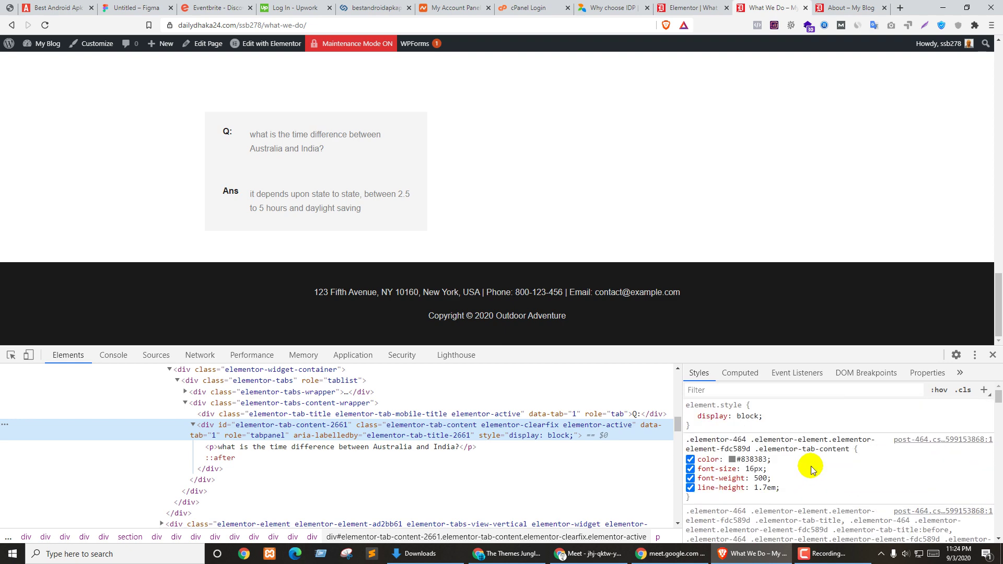
# Step: Try a padding of 0 in the inline style of the question's tab content element
pyautogui.click(766, 416)
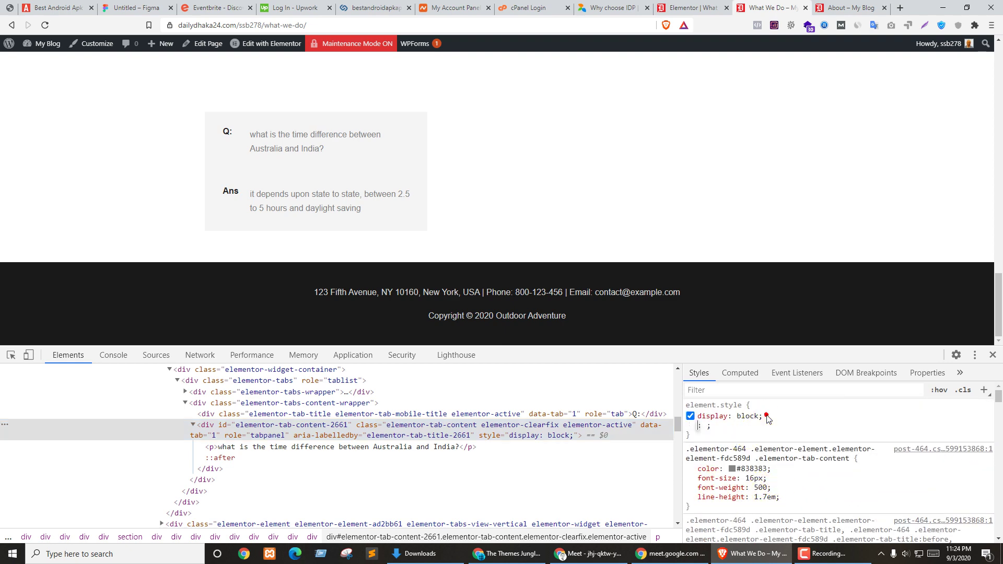
pyautogui.write('padding: 0')
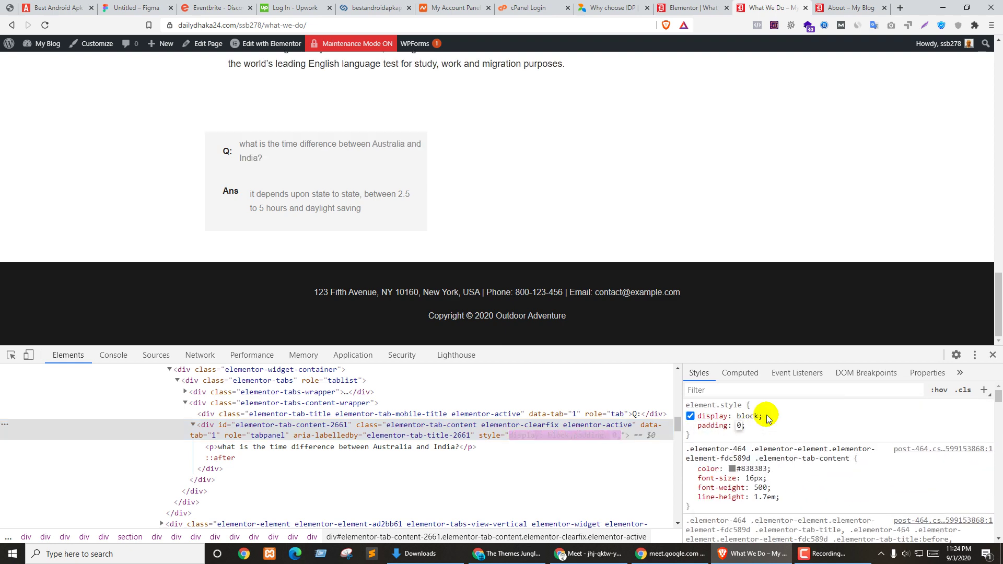
pyautogui.press('Return')
pyautogui.click(779, 426)
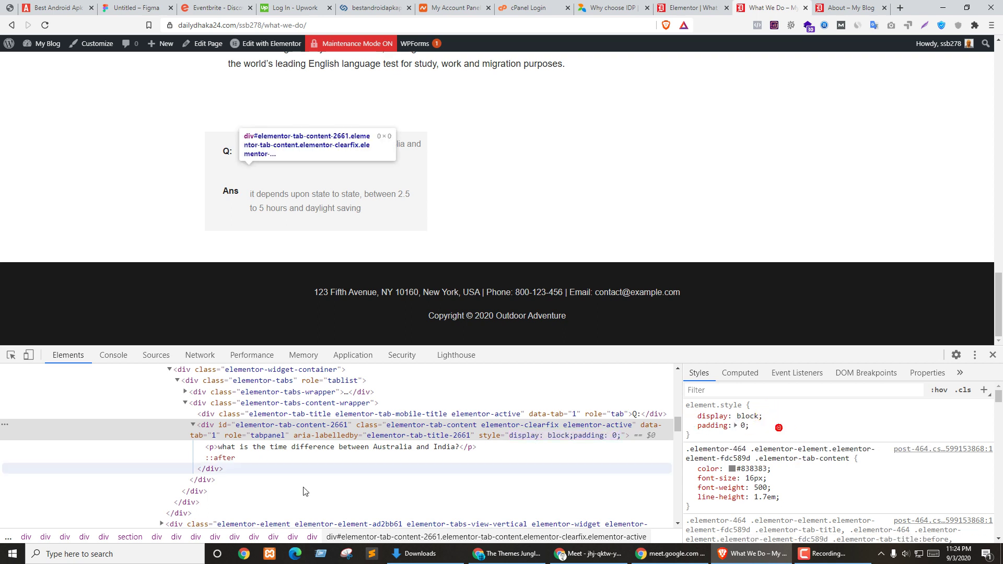
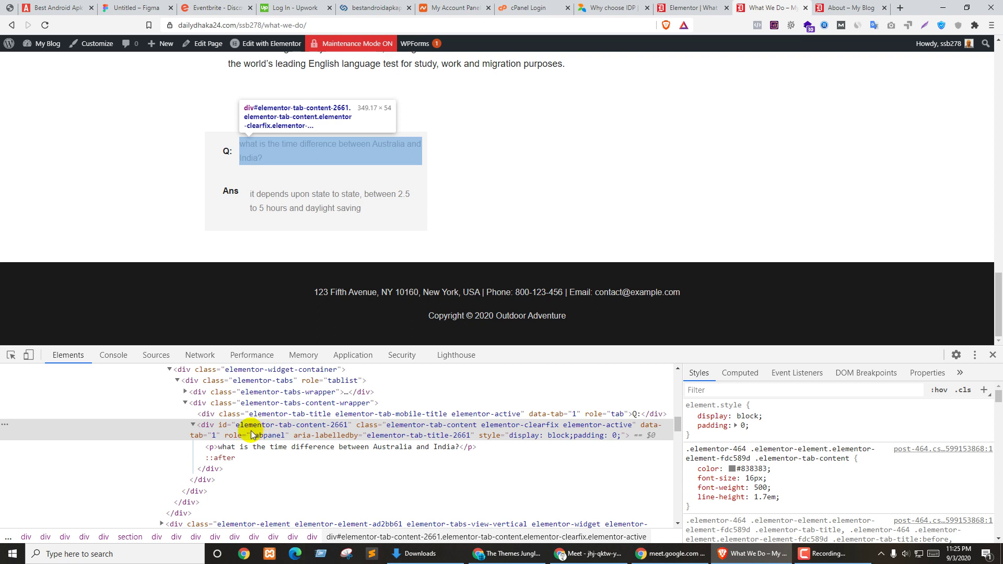
# Step: Disable the inline padding and add padding: 0 to the post-464 stylesheet rule for .elementor-tab-content
pyautogui.doubleClick(405, 426)
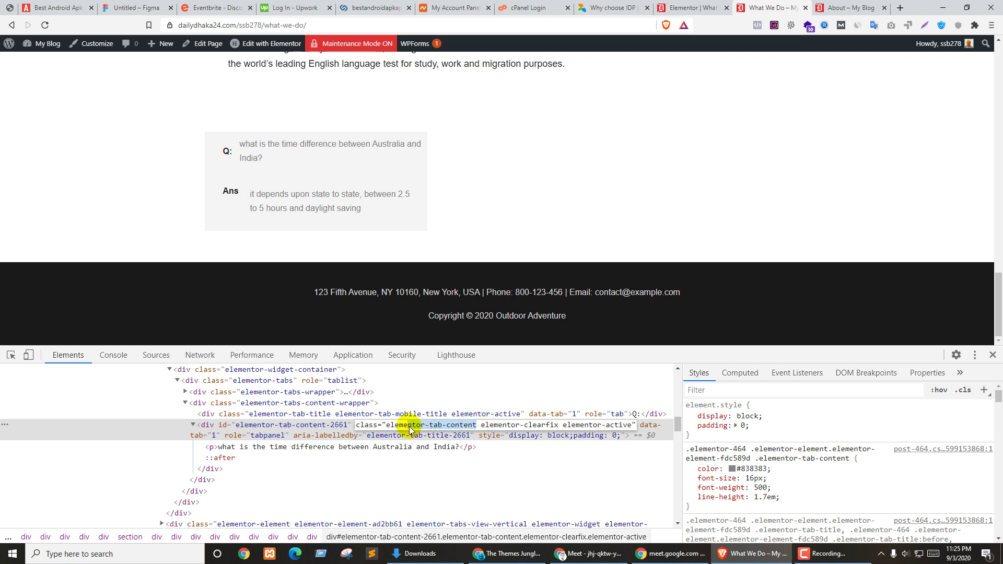
pyautogui.click(793, 497)
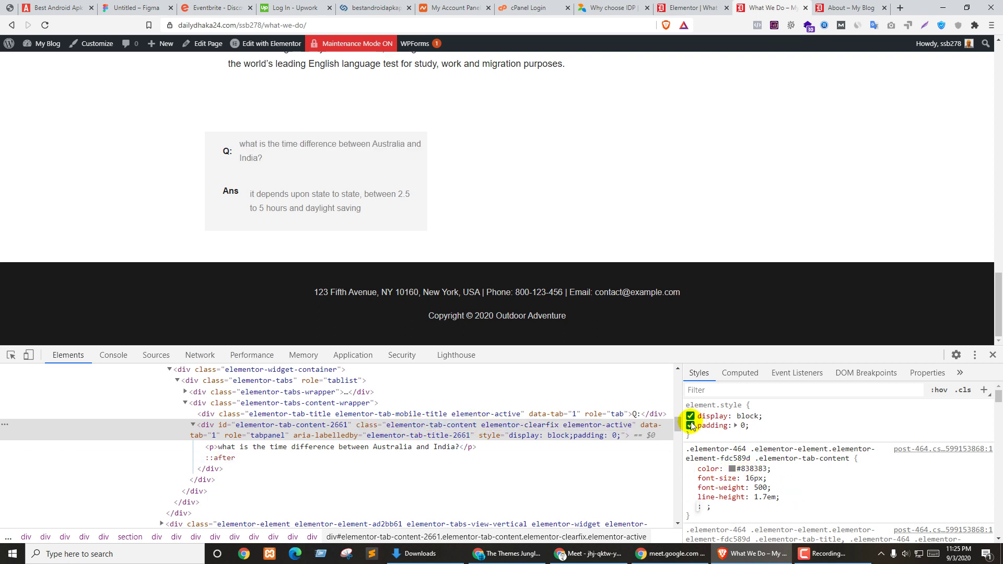
pyautogui.click(691, 426)
pyautogui.click(794, 502)
pyautogui.write('p')
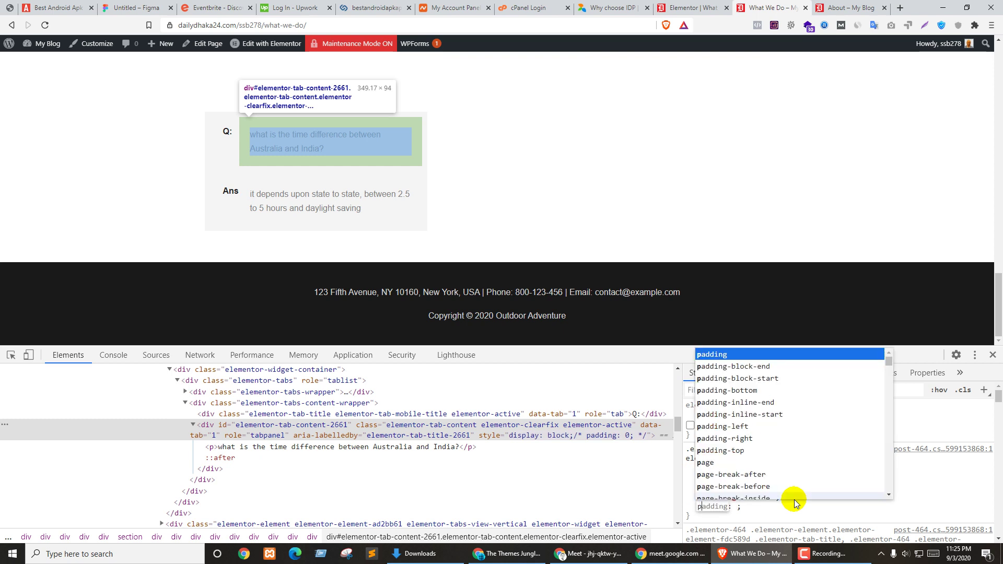
pyautogui.press('Tab')
pyautogui.write('0')
pyautogui.press('Return')
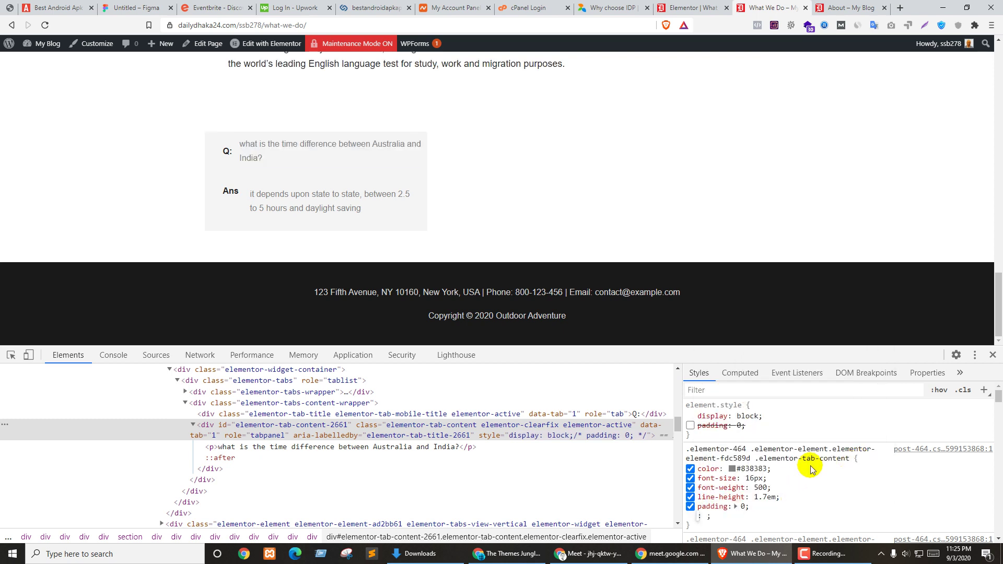
pyautogui.click(850, 499)
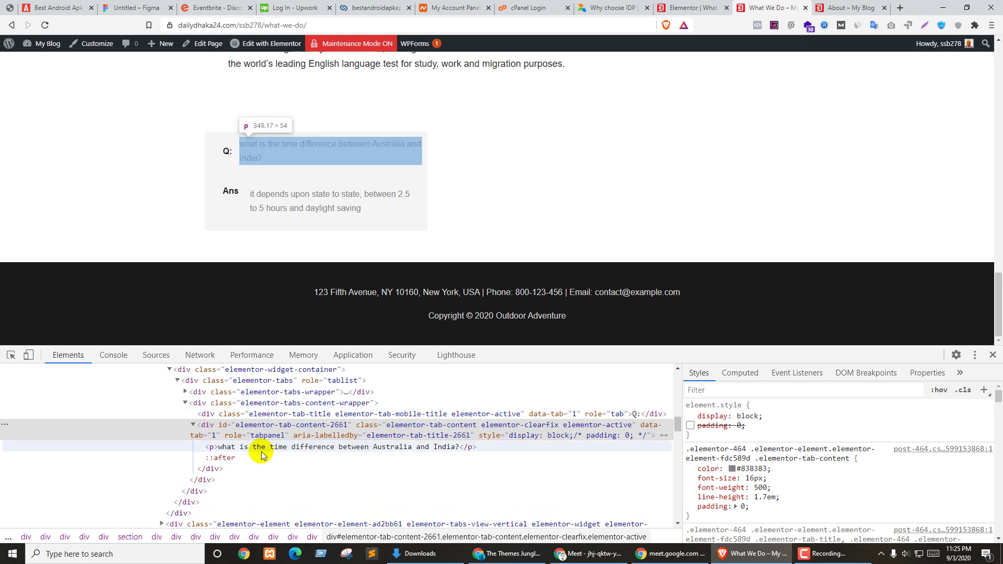
# Step: Copy the .elementor-tab-content rule from the inspected styles and open the site's Additional CSS editor from the About page
pyautogui.click(9, 355)
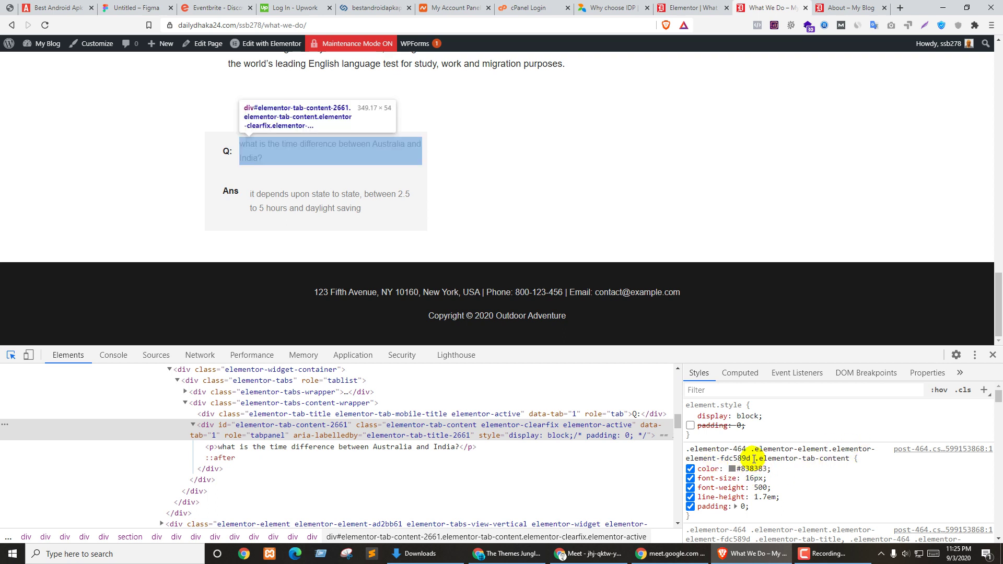
pyautogui.moveTo(752, 459); pyautogui.dragTo(741, 507)
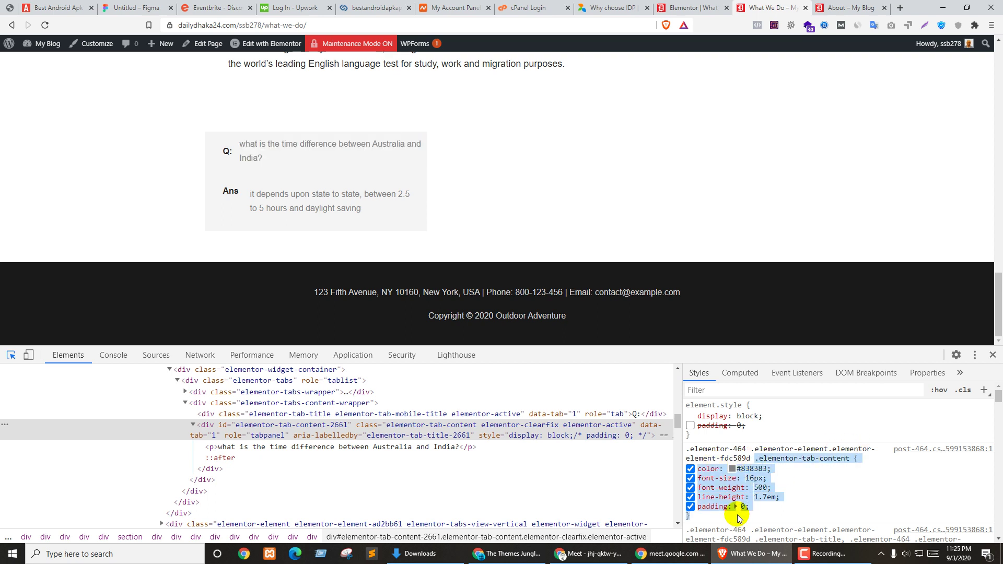
pyautogui.click(855, 5)
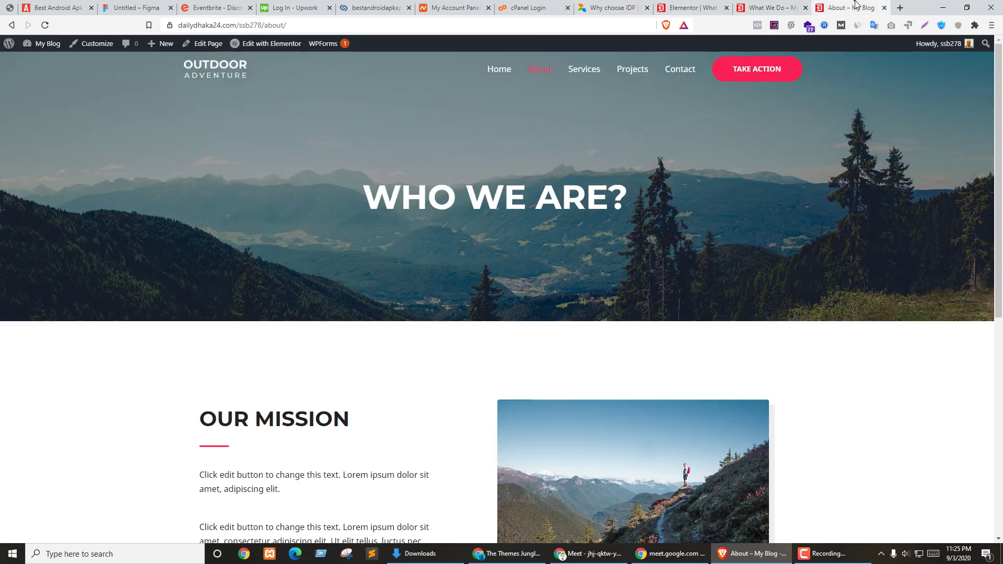
pyautogui.click(101, 45)
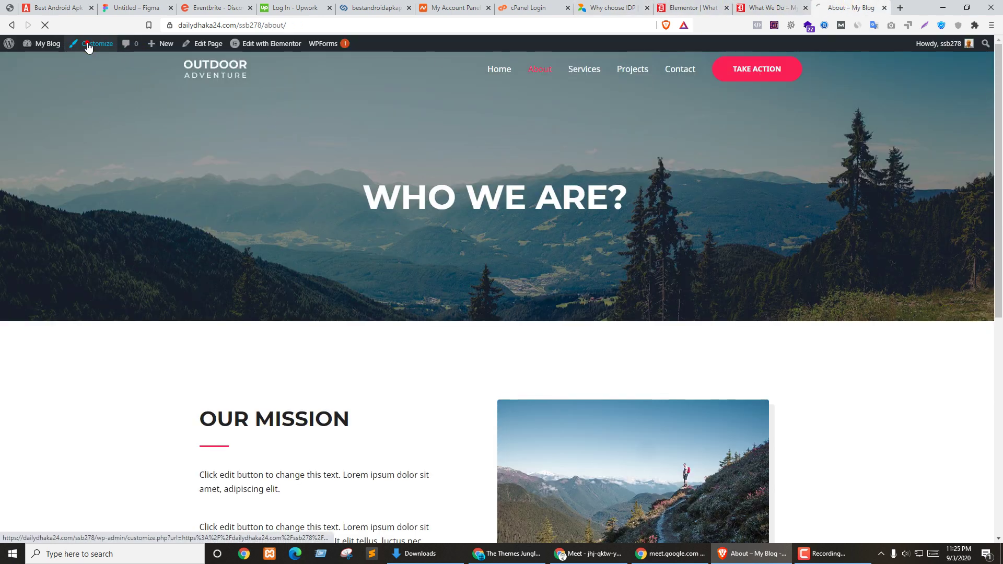
pyautogui.click(89, 45)
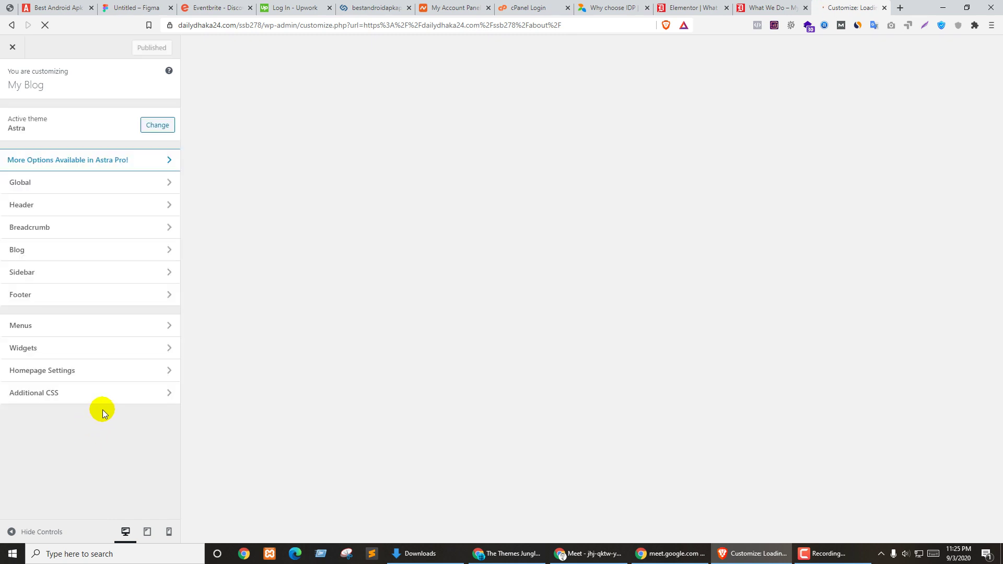
pyautogui.click(62, 377)
pyautogui.click(12, 80)
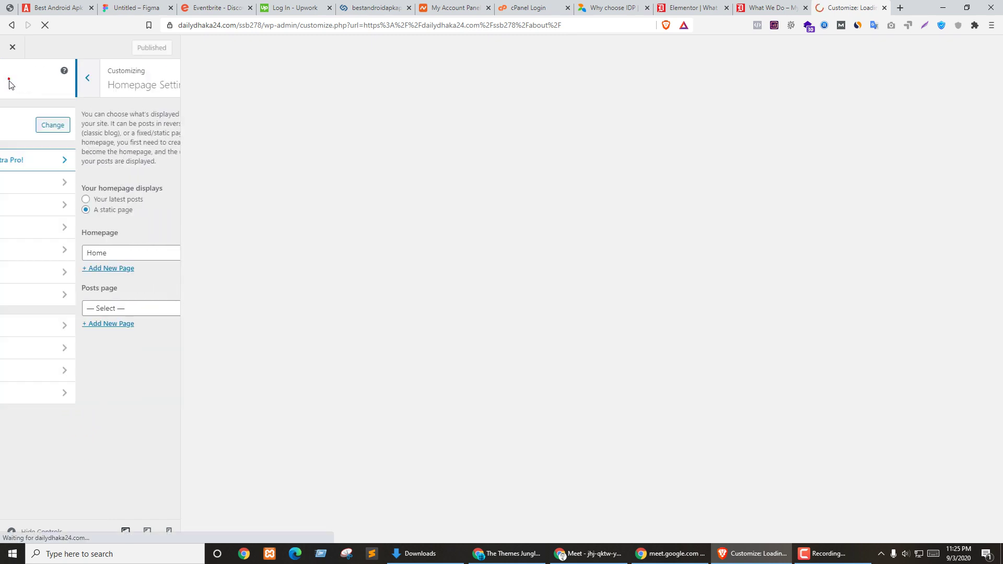
pyautogui.click(40, 393)
pyautogui.click(77, 331)
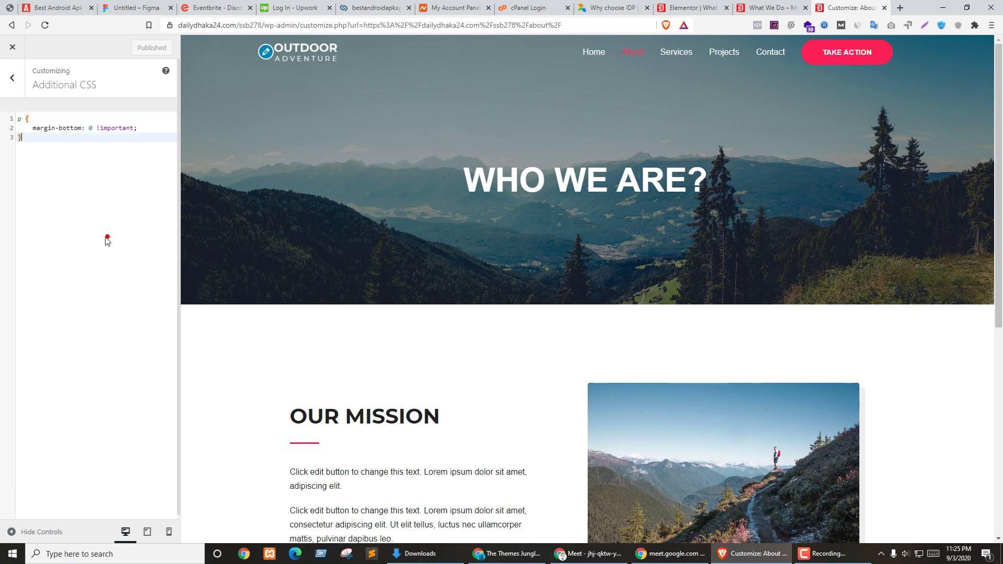
# Step: Add an .elementor-tab-content rule containing only padding: 0 !important below the p rule and publish the Additional CSS
pyautogui.press('Return')
pyautogui.write('.elementor-tab-content {     color: #838383;     font-size: 16px;     font-weight: 500;     line-height: 1.7em;     padding: 0; }')
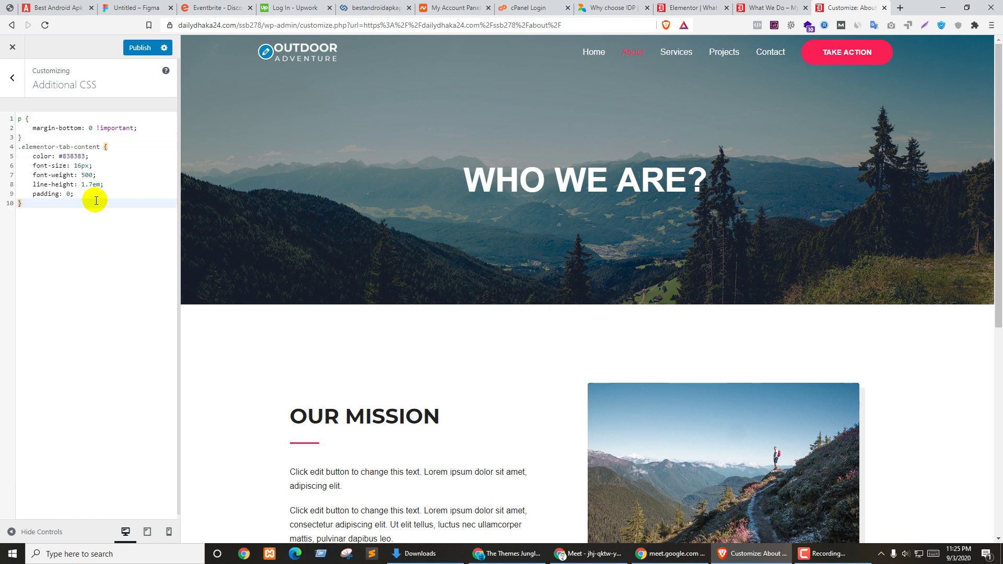
pyautogui.moveTo(107, 185); pyautogui.dragTo(127, 151)
pyautogui.press('BackSpace')
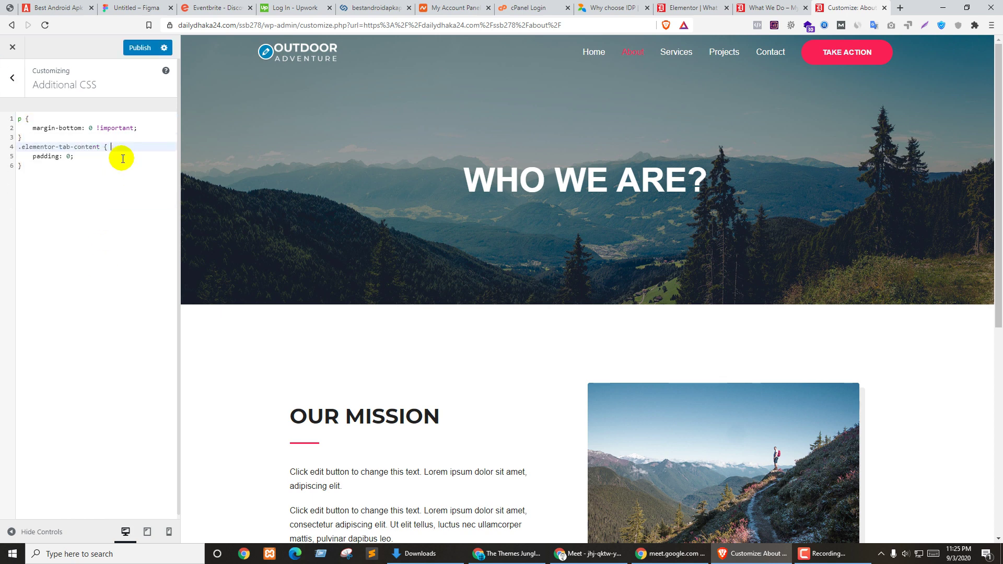
pyautogui.click(71, 158)
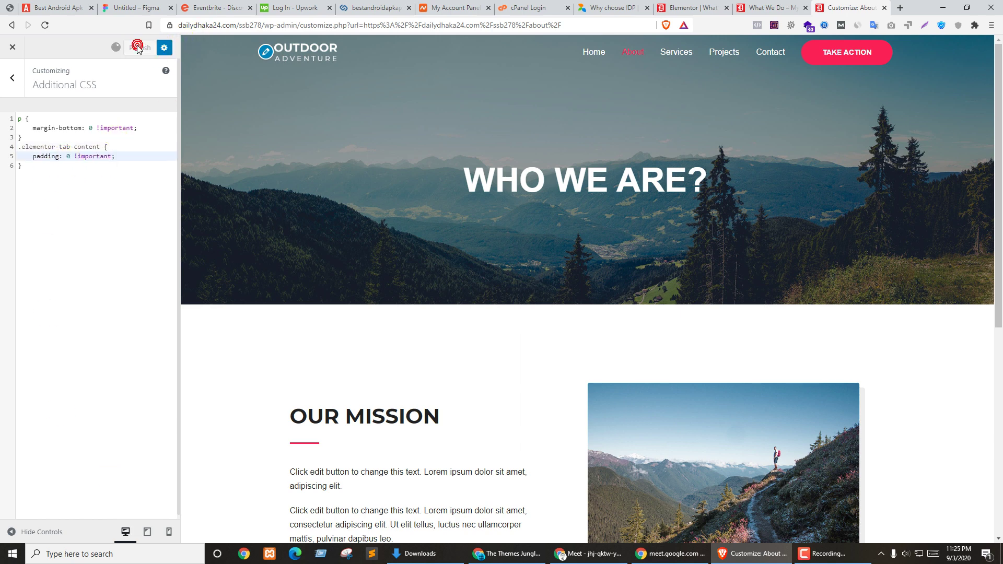
# Step: Reload the live What We Do page and close the developer tools to check the question-and-answer card
pyautogui.hotkey('ctrl', 'shift', 'Tab')
pyautogui.hotkey('ctrl', 'e')
pyautogui.hotkey('ctrl', 'r')
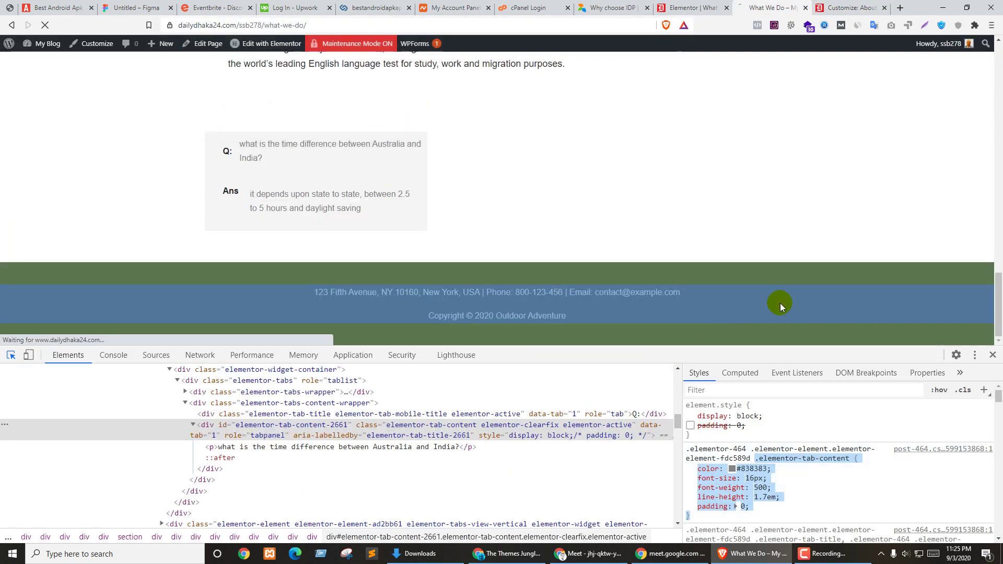
pyautogui.click(993, 355)
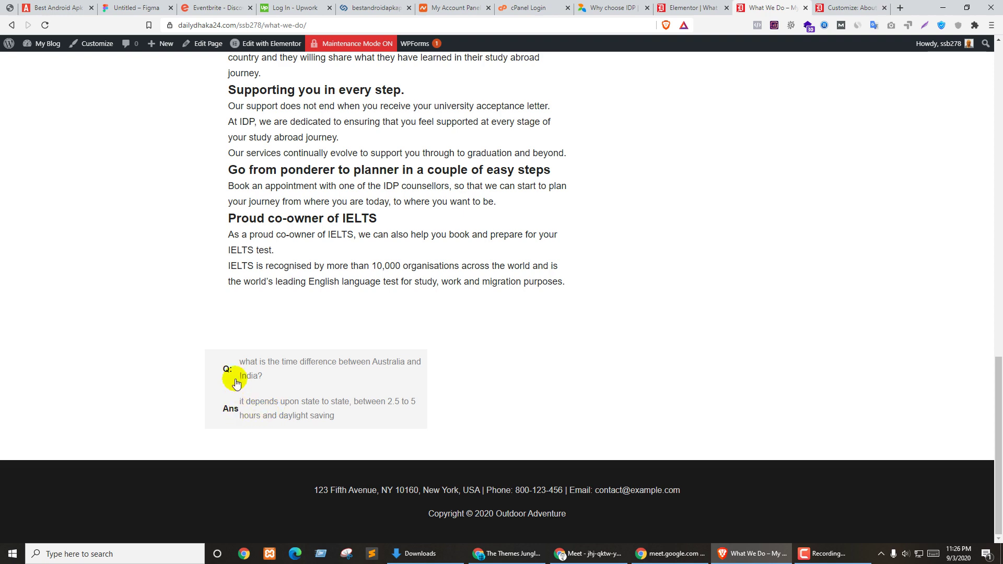
# Step: Set the navigation width to 18 for the question tabs widget and 17 for the answer tabs widget in Elementor
pyautogui.hotkey('ctrl', 'shift', 'Tab')
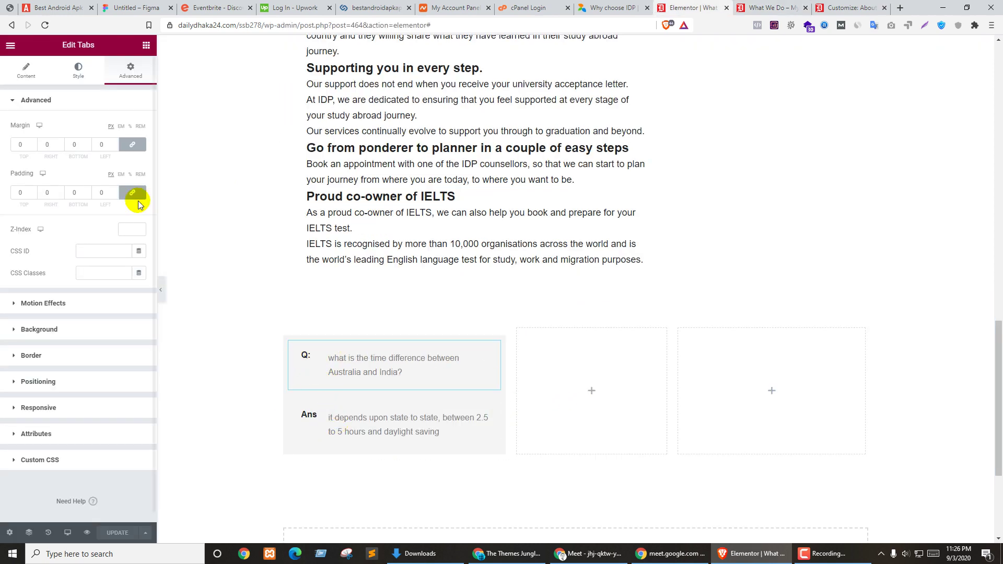
pyautogui.click(79, 72)
pyautogui.moveTo(20, 140); pyautogui.dragTo(30, 138)
pyautogui.click(494, 408)
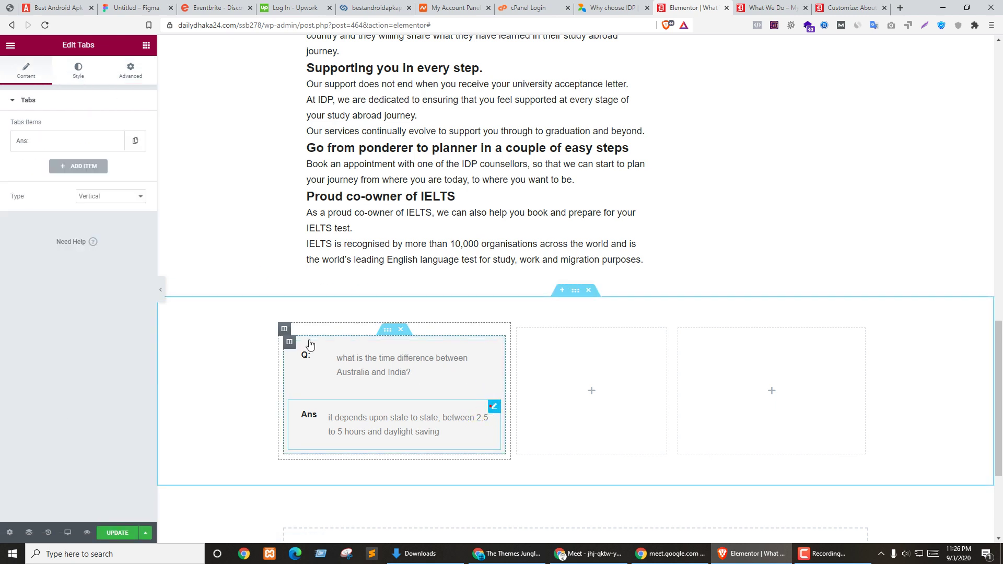
pyautogui.click(78, 71)
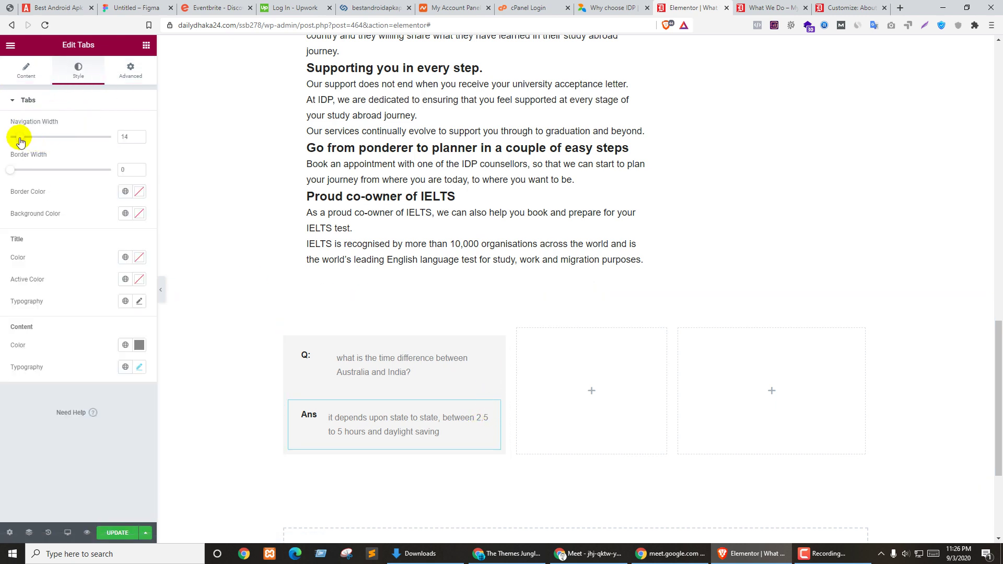
pyautogui.moveTo(18, 139); pyautogui.dragTo(29, 142)
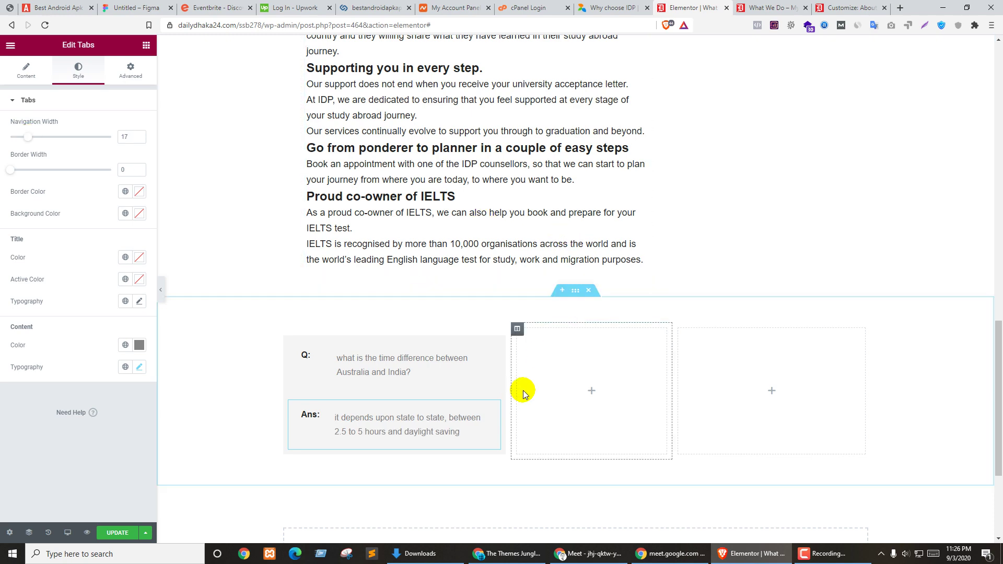
# Step: Update the page in Elementor and reload the live What We Do page to check the tab widths
pyautogui.click(558, 385)
pyautogui.click(108, 539)
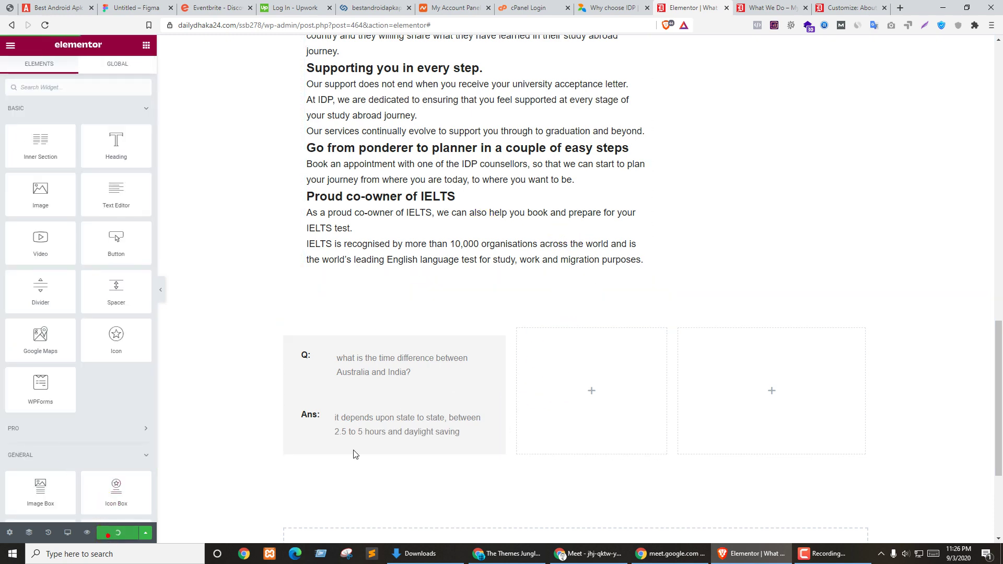
pyautogui.click(771, 7)
pyautogui.press('F5')
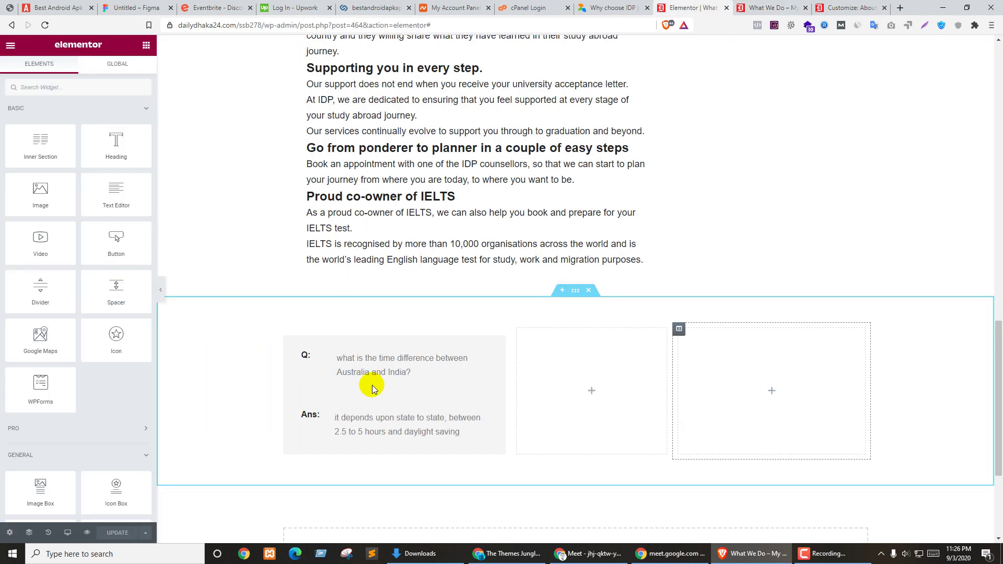
# Step: Set the padding of the question-and-answer card's inner section to 20 px on all sides in Elementor
pyautogui.hotkey('ctrl', 'shift', 'Tab')
pyautogui.click(286, 330)
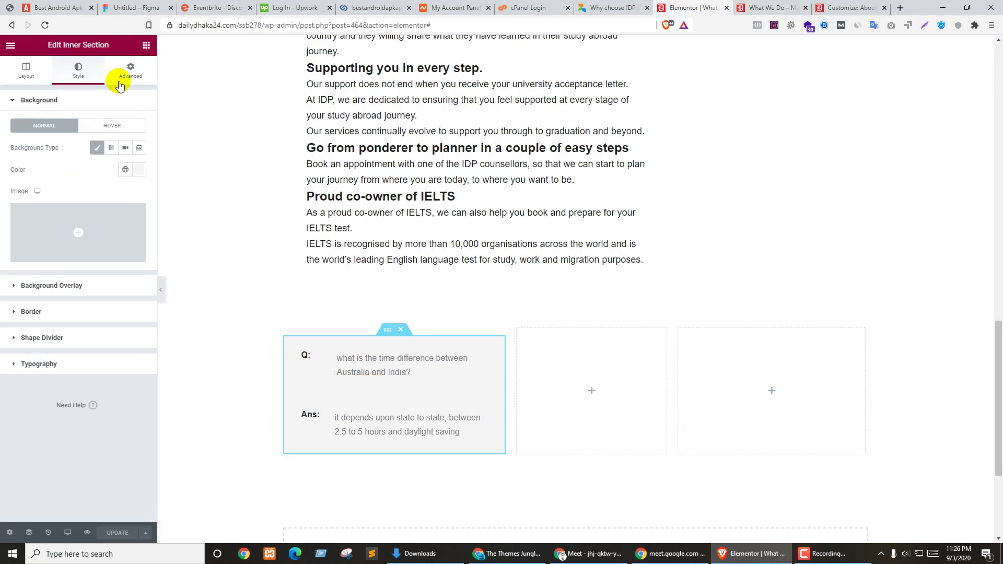
pyautogui.click(130, 71)
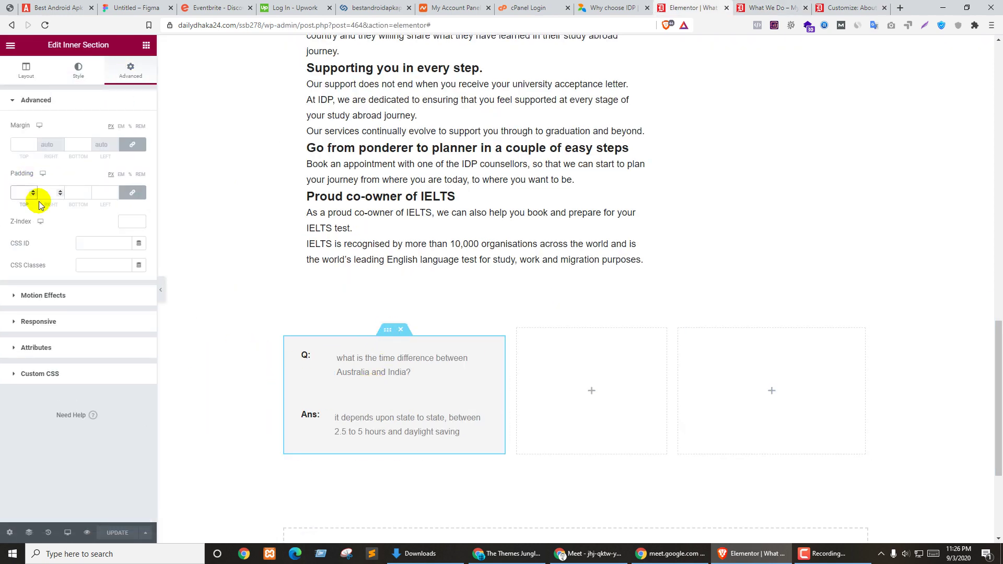
pyautogui.write('20')
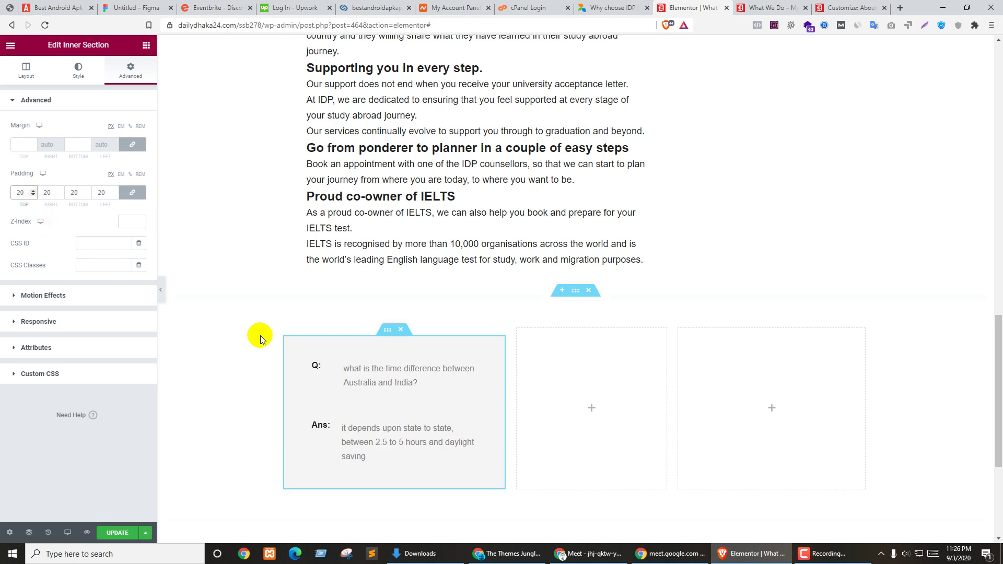
# Step: Duplicate the question-and-answer card's column twice so the section holds three cards
pyautogui.rightClick(283, 331)
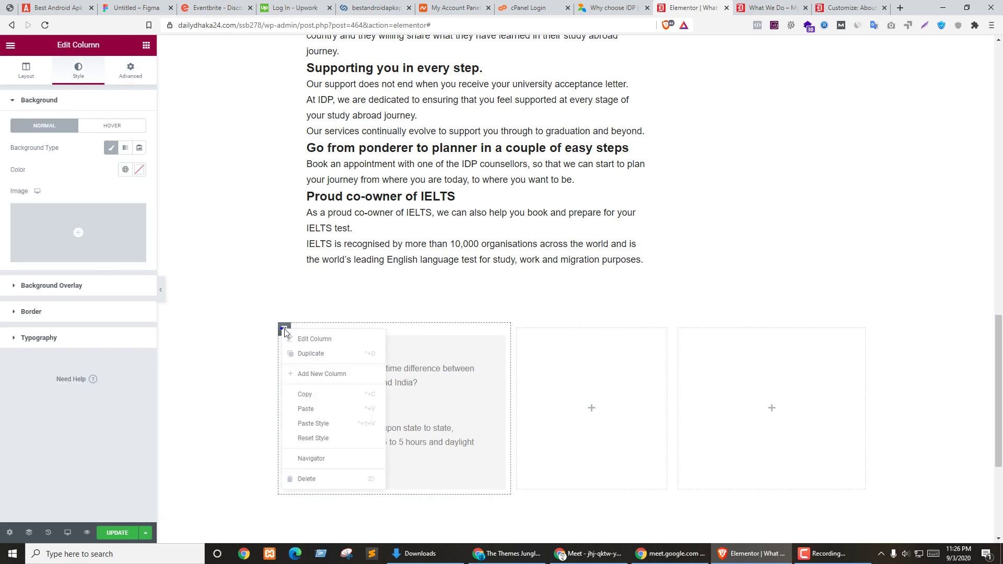
pyautogui.click(311, 354)
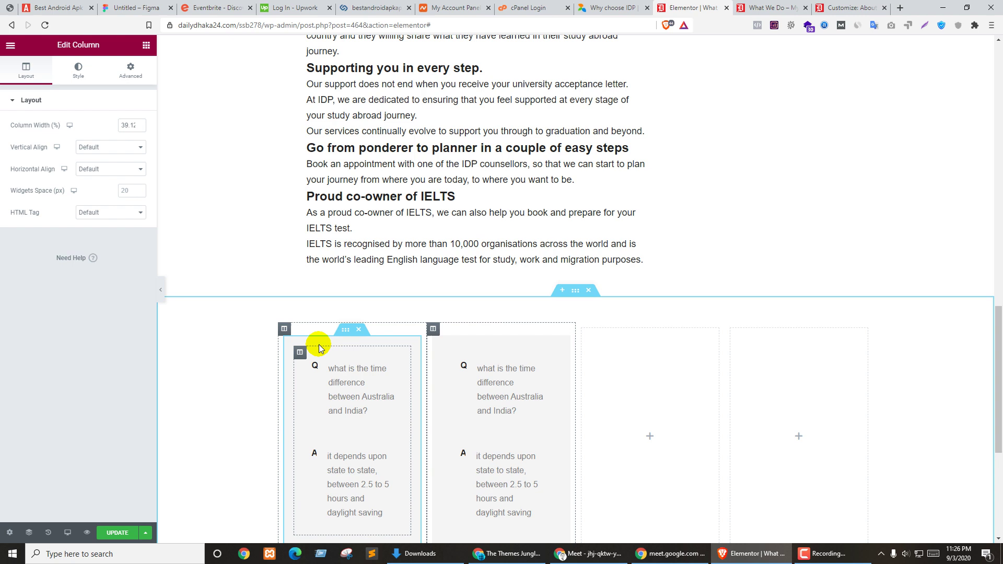
pyautogui.rightClick(432, 329)
pyautogui.click(470, 355)
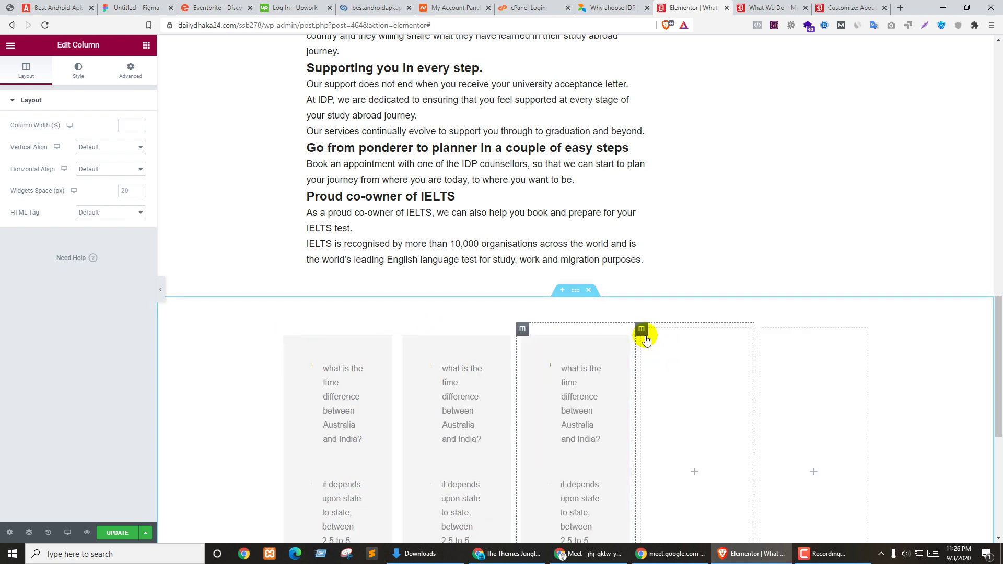
# Step: Delete the two empty columns beside the three question-and-answer cards
pyautogui.rightClick(642, 329)
pyautogui.click(667, 480)
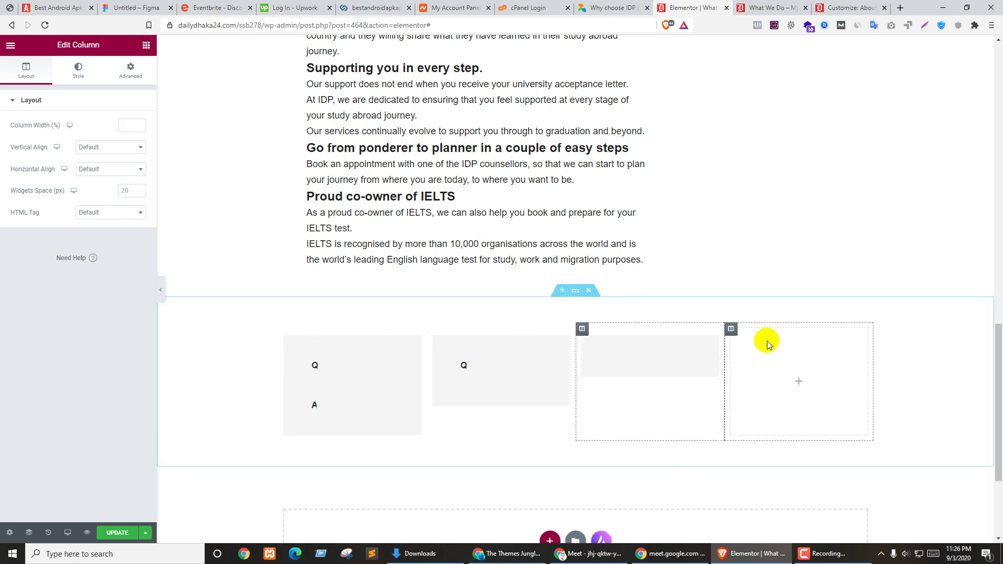
pyautogui.rightClick(734, 329)
pyautogui.click(759, 478)
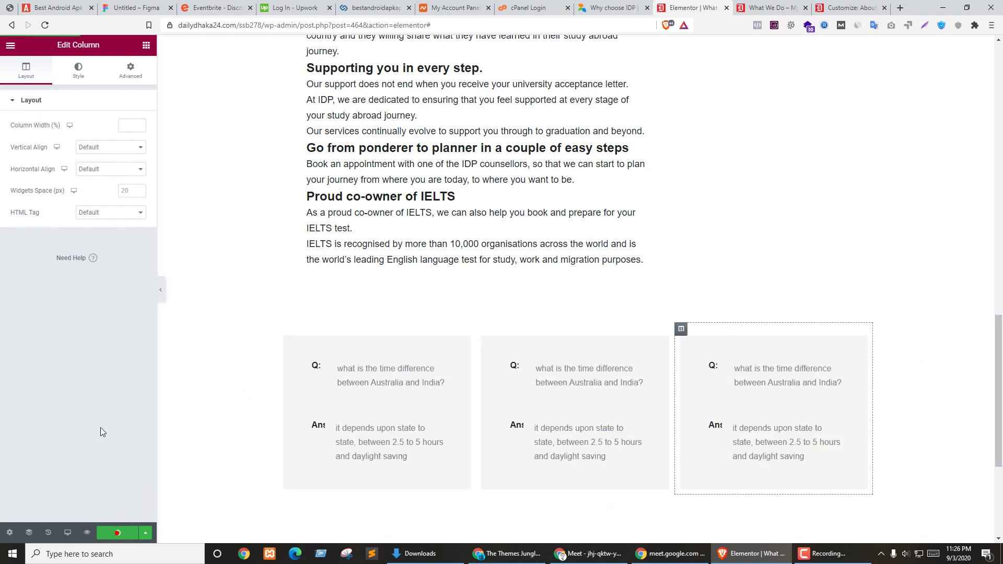
# Step: Update the page and compare the three cards on the reloaded live What We Do page with the Elementor layout
pyautogui.hotkey('ctrl', 'Tab')
pyautogui.press('F5')
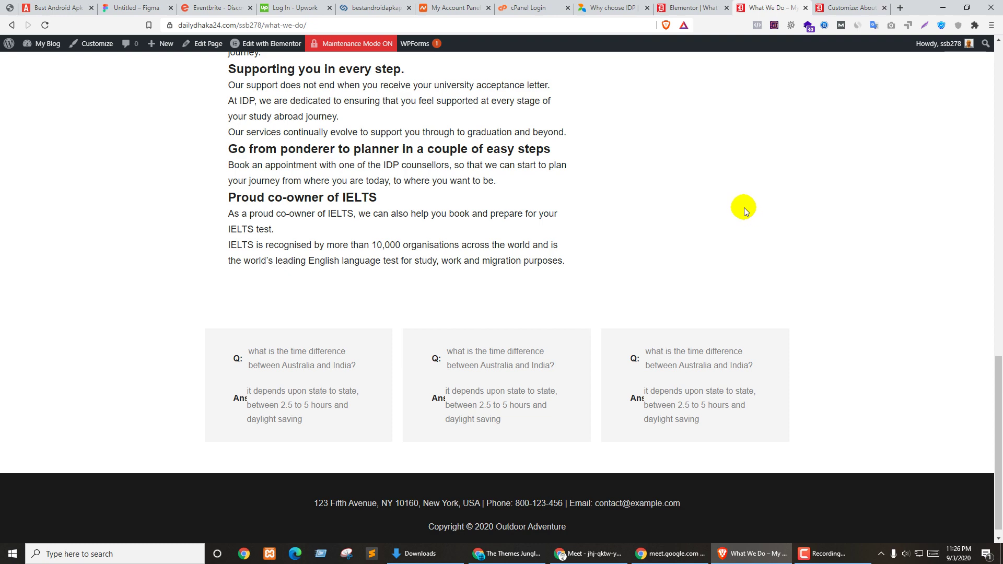
pyautogui.hotkey('ctrl', 'shift', 'Tab')
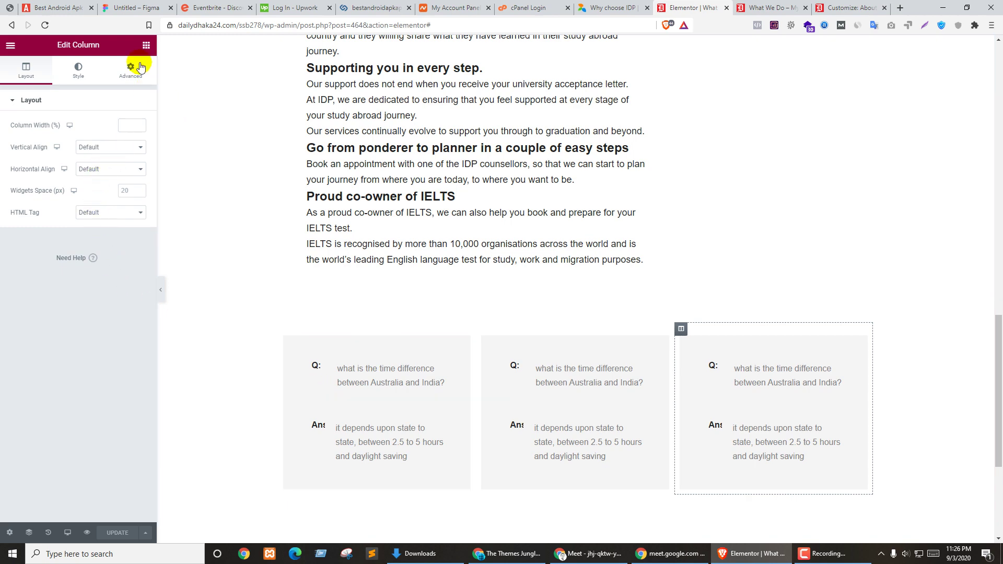
pyautogui.click(142, 45)
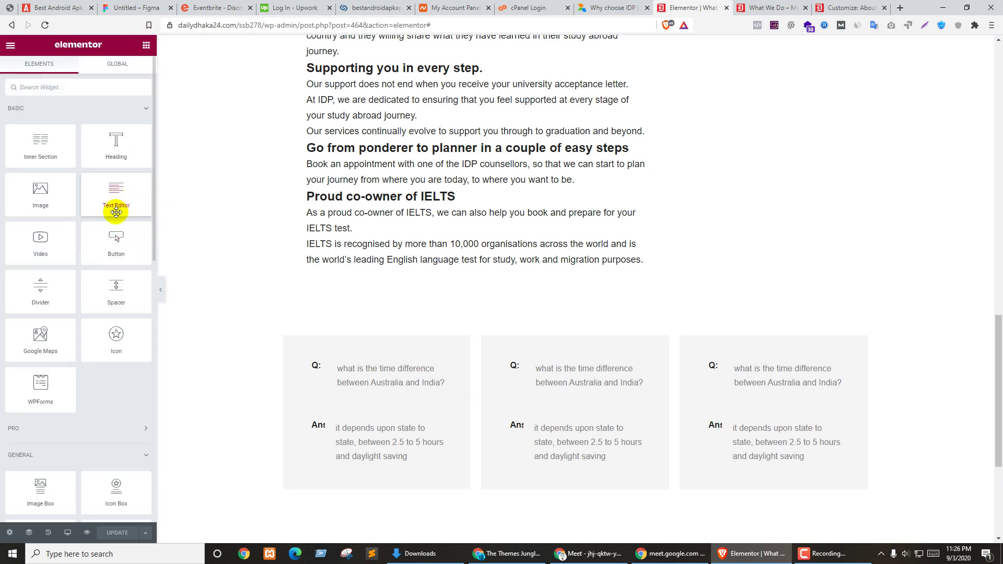
pyautogui.hotkey('ctrl', 'Tab')
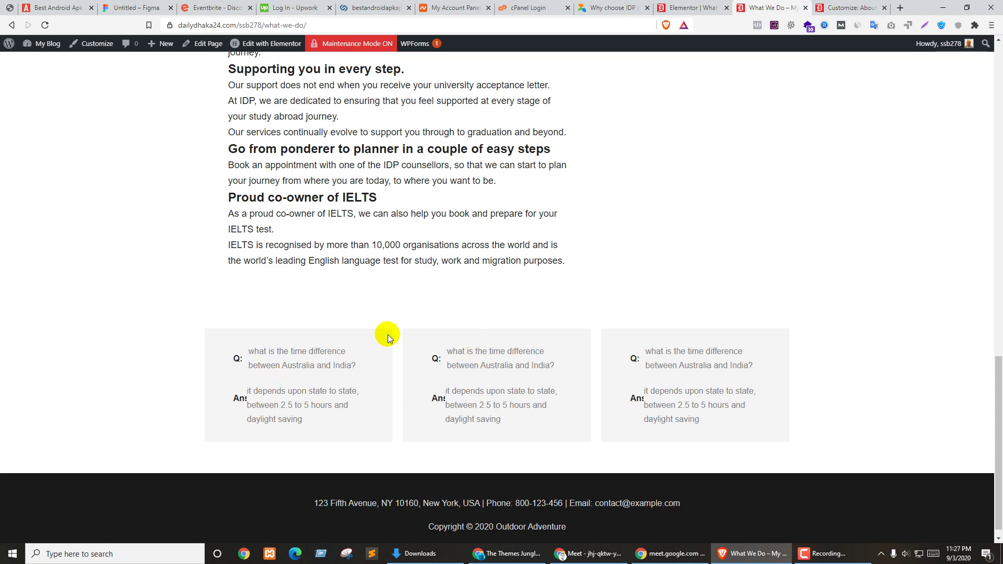
# Step: Set both the padding and the margin of the first card's inner column to 0 in Elementor
pyautogui.hotkey('ctrl', 'shift', 'Tab')
pyautogui.click(300, 355)
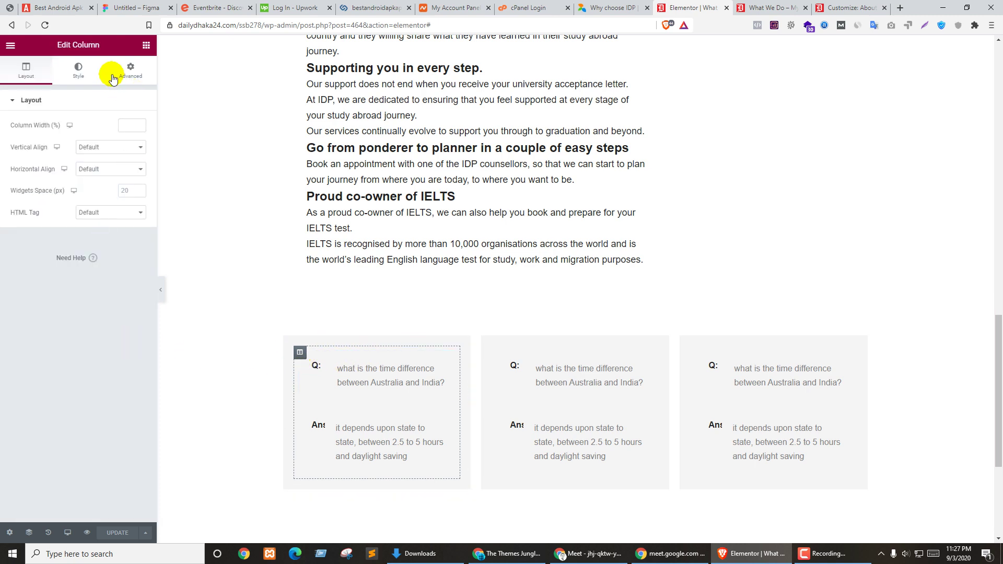
pyautogui.click(131, 71)
pyautogui.click(13, 193)
pyautogui.write('0')
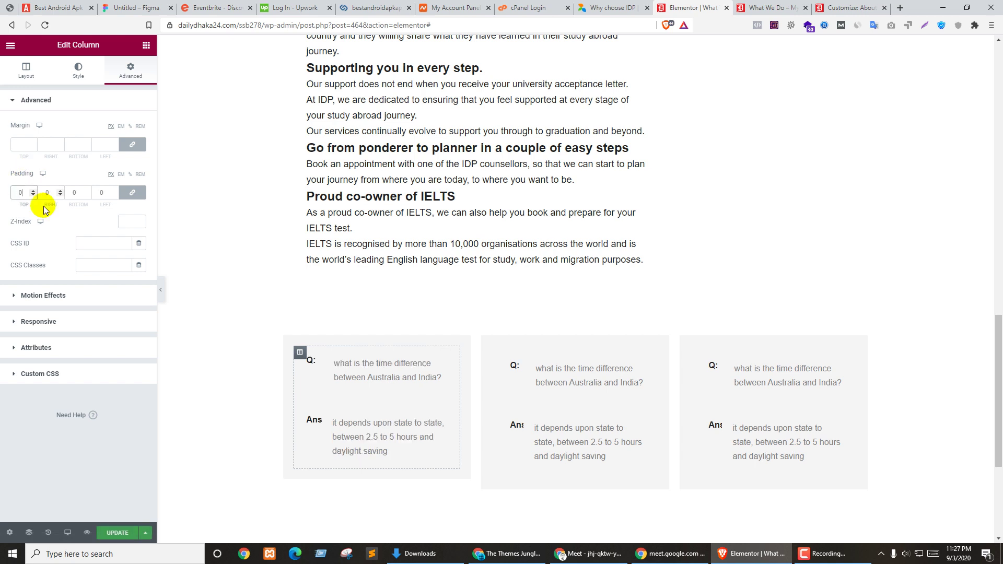
pyautogui.click(18, 144)
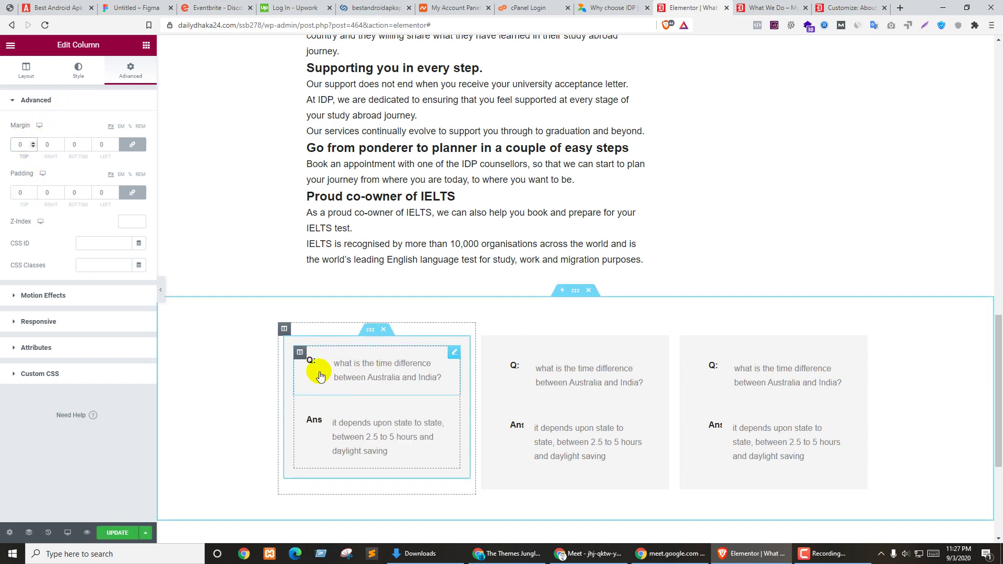
# Step: Set the navigation width of the first card's question tabs widget to 22
pyautogui.click(454, 354)
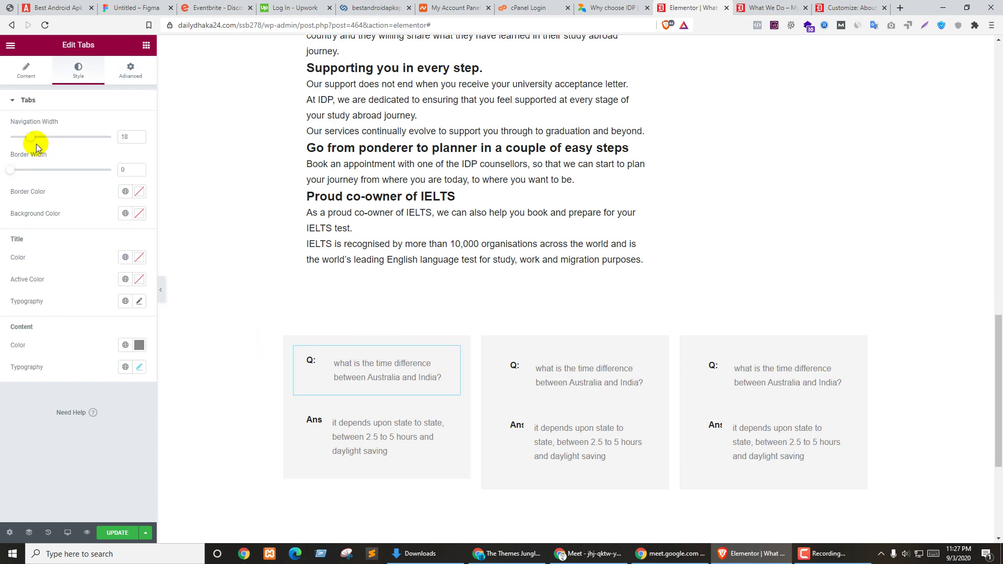
pyautogui.moveTo(30, 140); pyautogui.dragTo(40, 141)
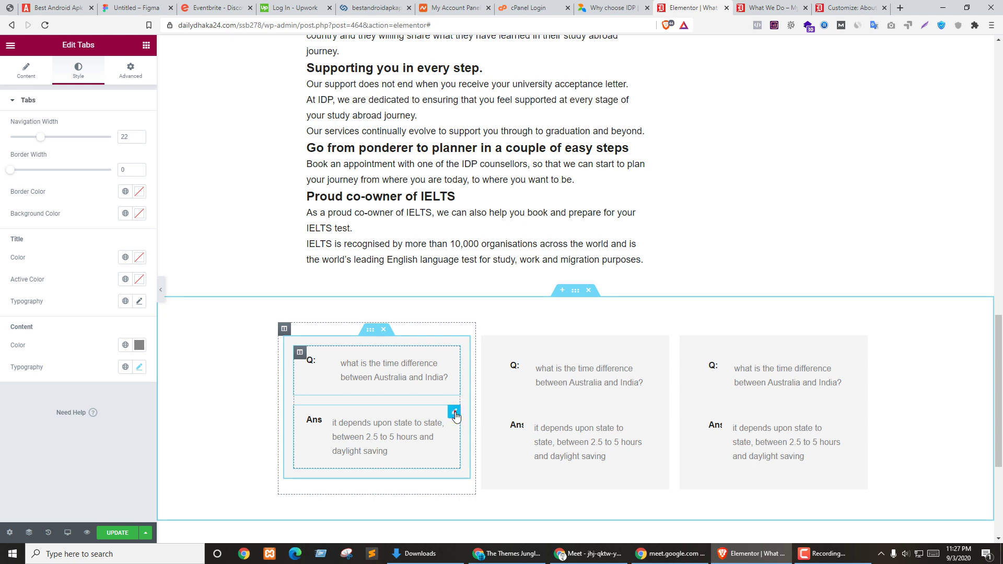
# Step: Copy the first card's question tabs widget and paste its style onto the same card's answer tabs widget
pyautogui.hotkey('ctrl', 'z')
pyautogui.rightClick(453, 349)
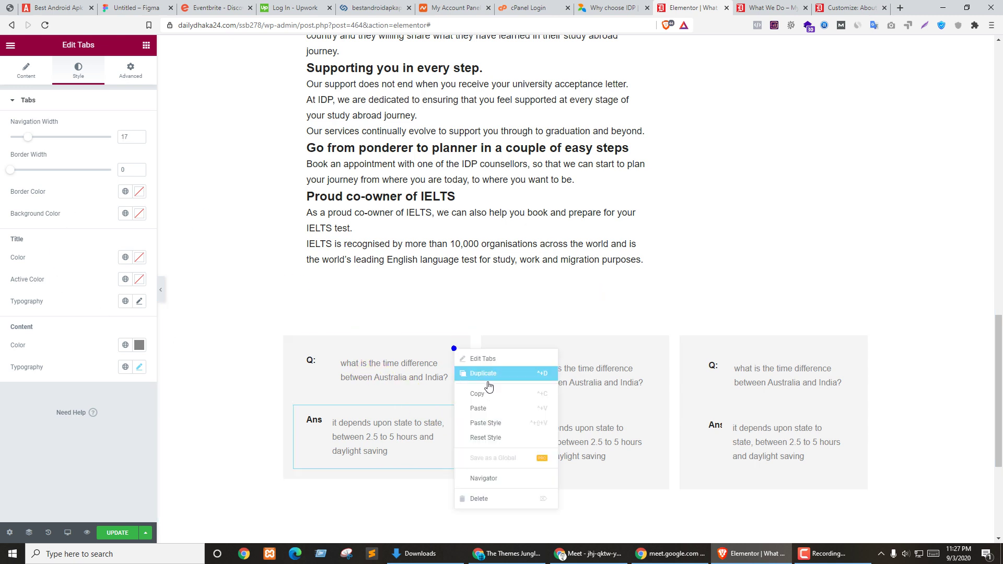
pyautogui.click(477, 393)
pyautogui.rightClick(453, 387)
pyautogui.click(479, 443)
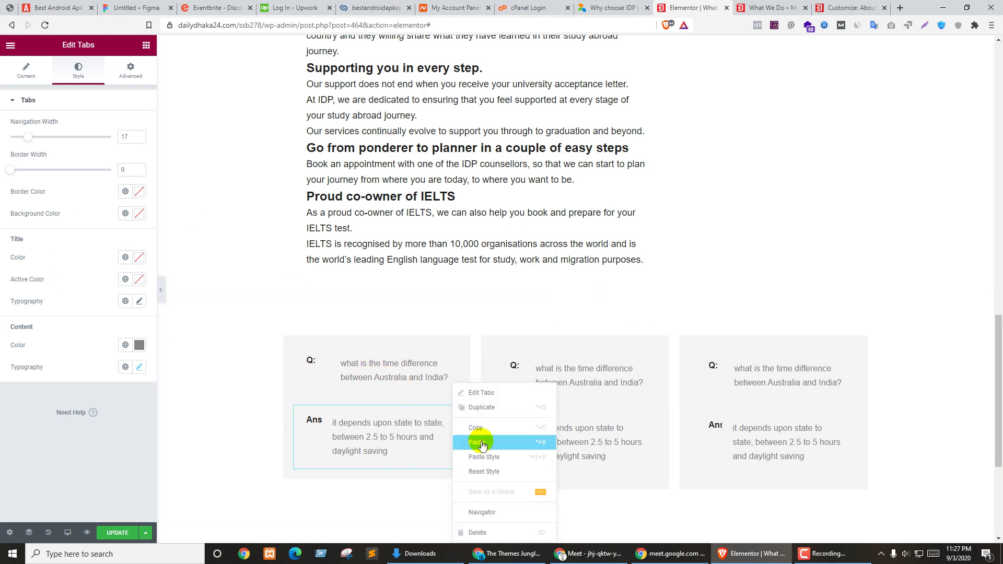
# Step: Paste the copied tabs style onto the question and answer tabs widgets of the second and third cards
pyautogui.rightClick(658, 357)
pyautogui.rightClick(646, 358)
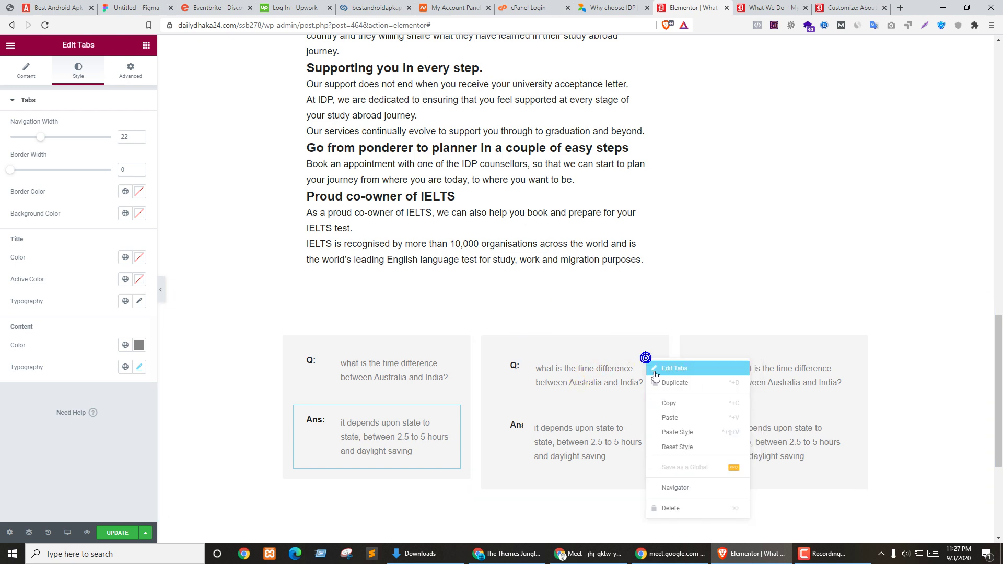
pyautogui.click(678, 437)
pyautogui.rightClick(648, 432)
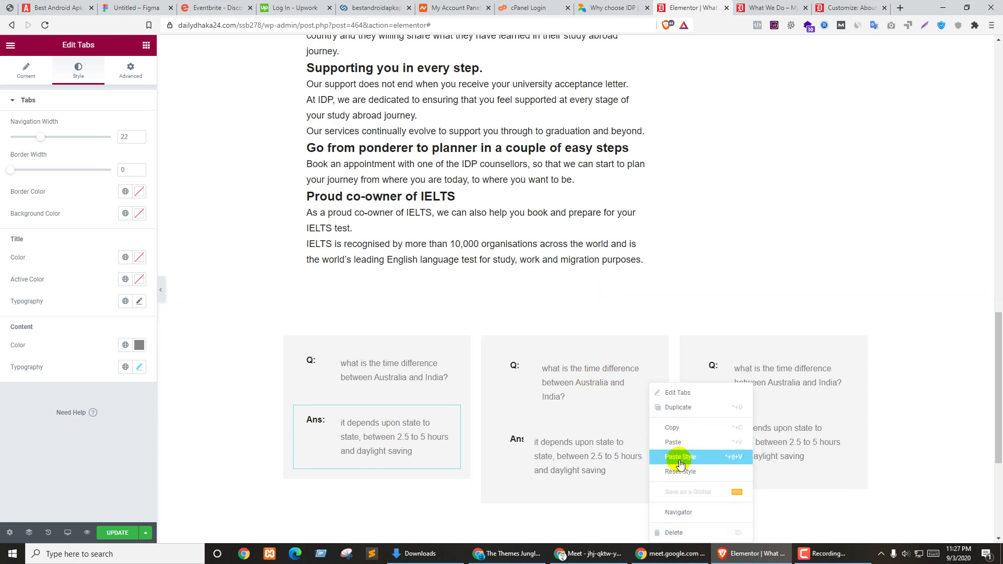
pyautogui.click(681, 458)
pyautogui.rightClick(845, 416)
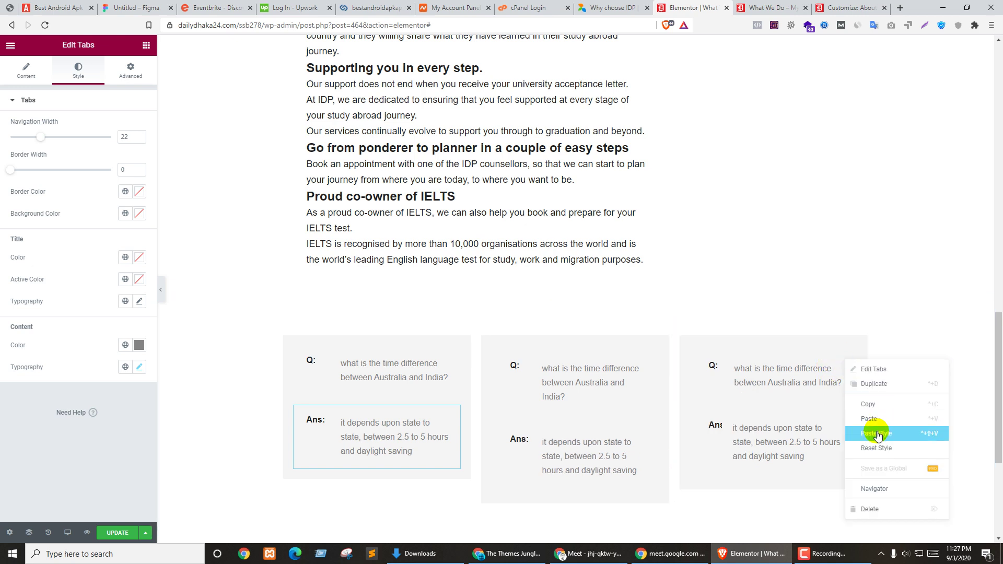
pyautogui.click(877, 434)
pyautogui.rightClick(846, 435)
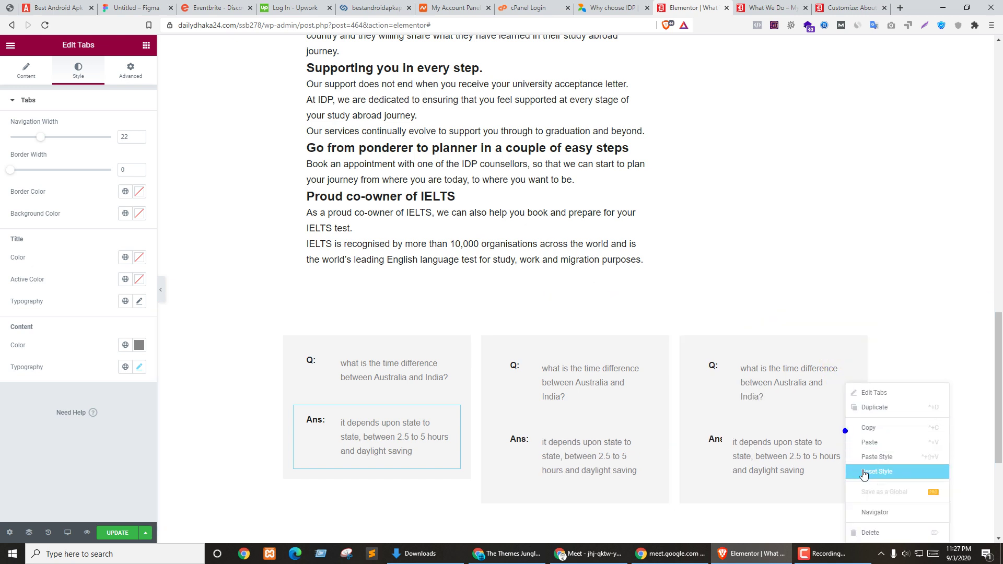
pyautogui.click(870, 464)
# Step: Update the page and check the restyled cards on the reloaded live What We Do page
pyautogui.click(109, 533)
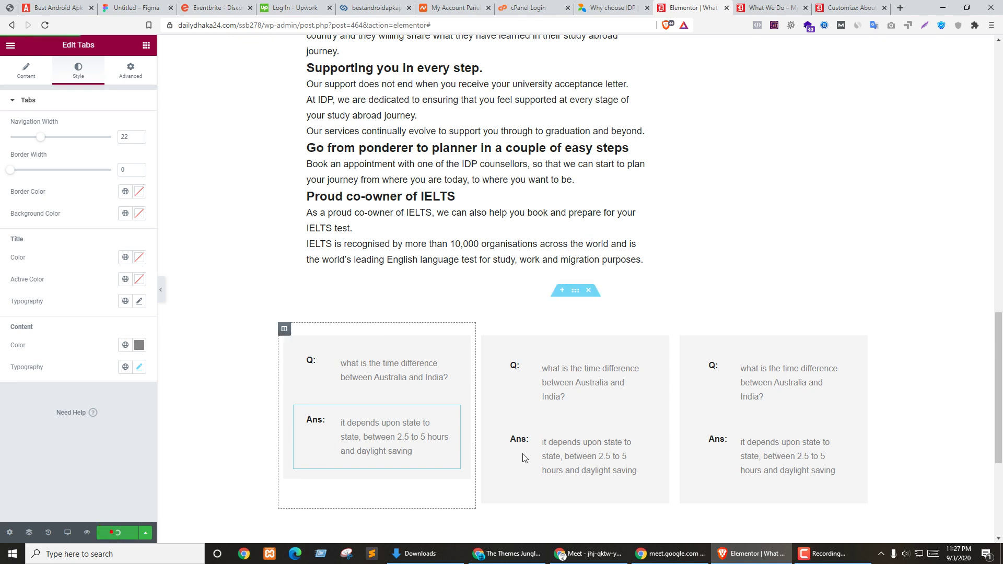
pyautogui.hotkey('ctrl', 'Tab')
pyautogui.press('F5')
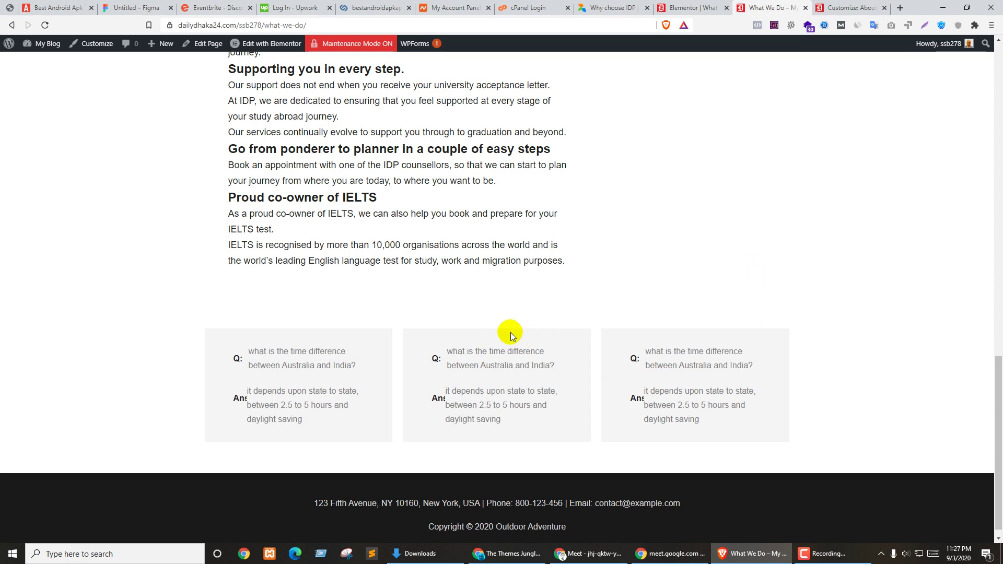
pyautogui.press('F5')
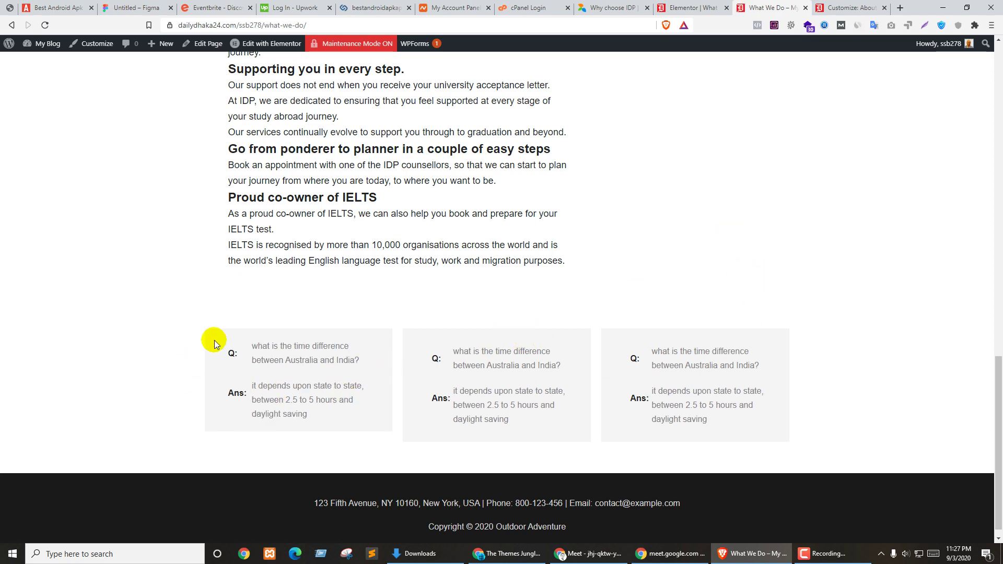
pyautogui.hotkey('ctrl', 'shift', 'Tab')
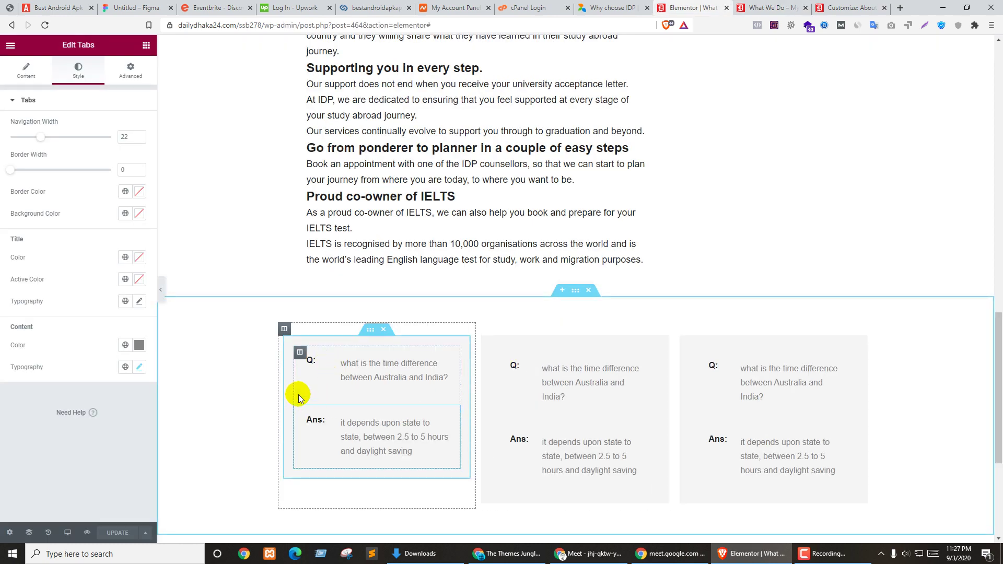
# Step: Unlink the padding of the first card's inner section and set its right and left padding to 15 px
pyautogui.click(370, 329)
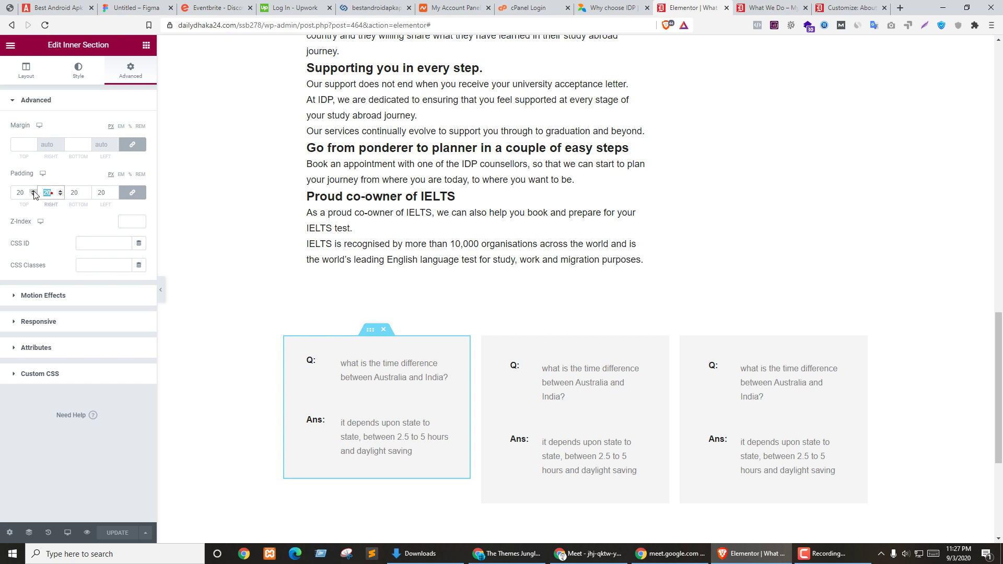
pyautogui.click(132, 192)
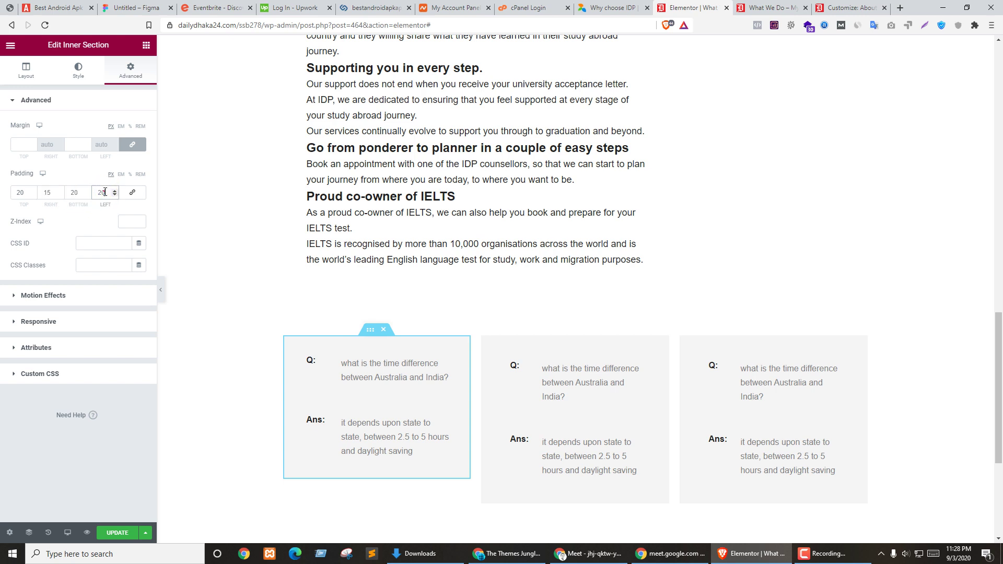
pyautogui.write('15')
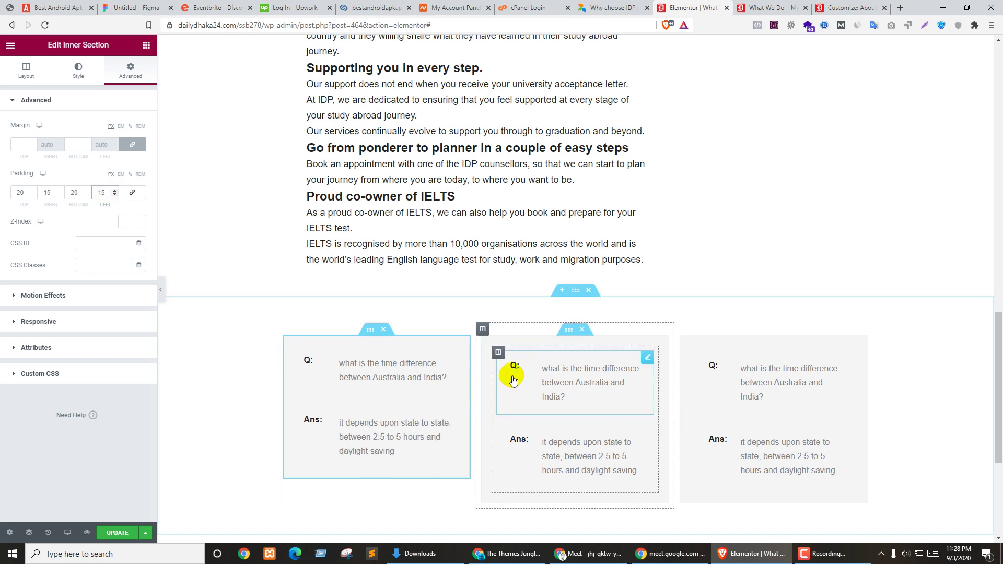
# Step: Copy the first card's inner section and paste its style onto the inner sections of the second and third cards
pyautogui.rightClick(369, 330)
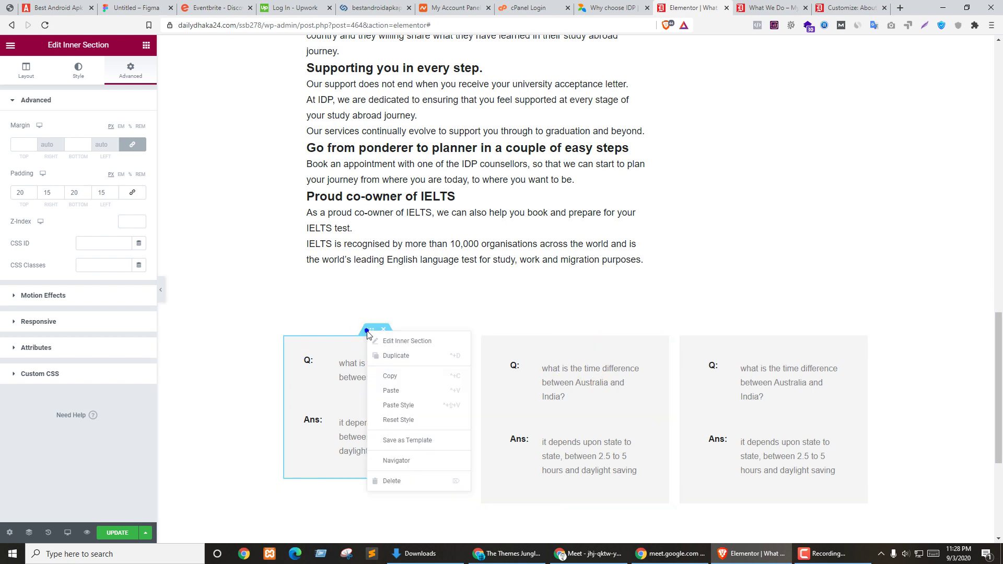
pyautogui.click(404, 379)
pyautogui.rightClick(569, 329)
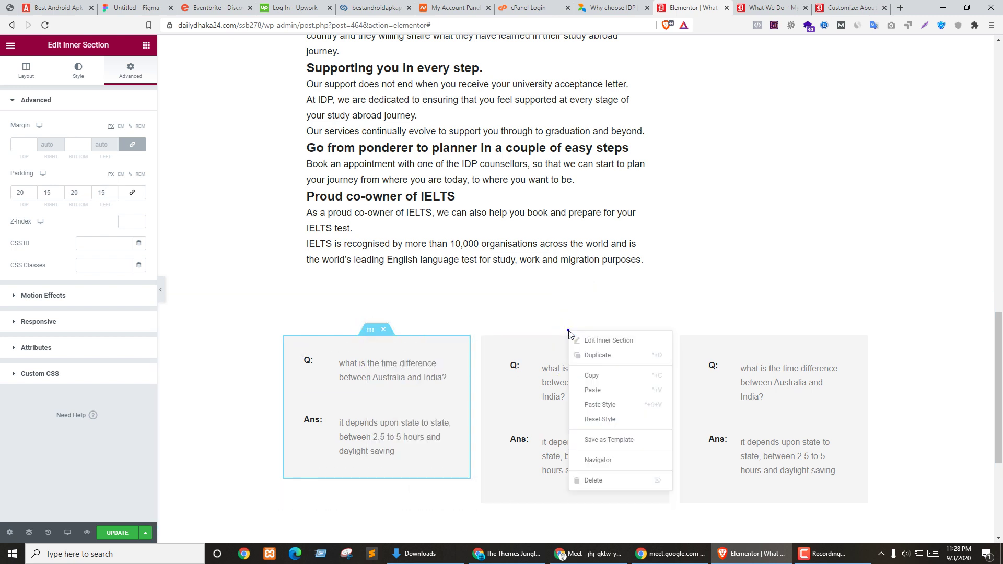
pyautogui.click(592, 403)
pyautogui.rightClick(768, 329)
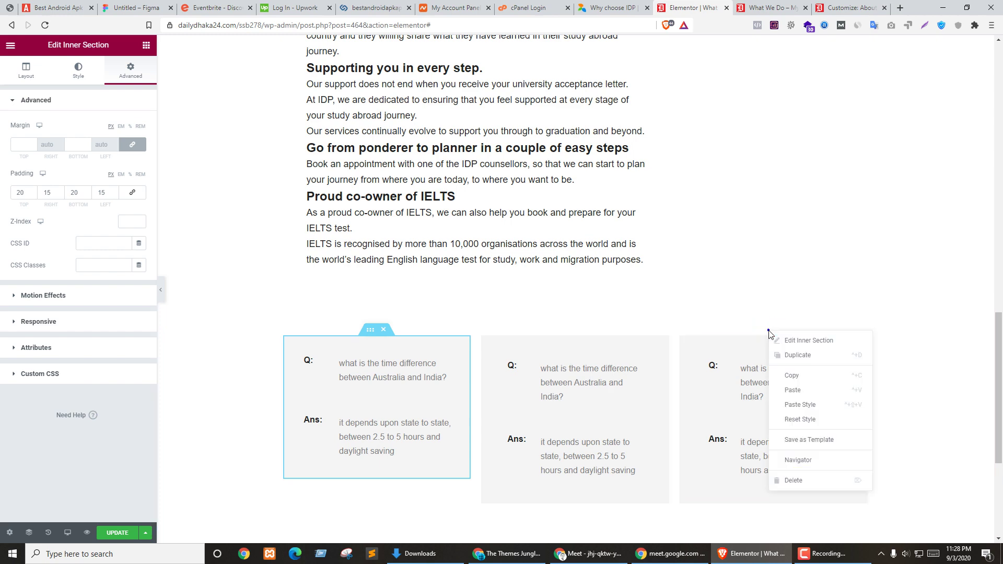
pyautogui.click(797, 402)
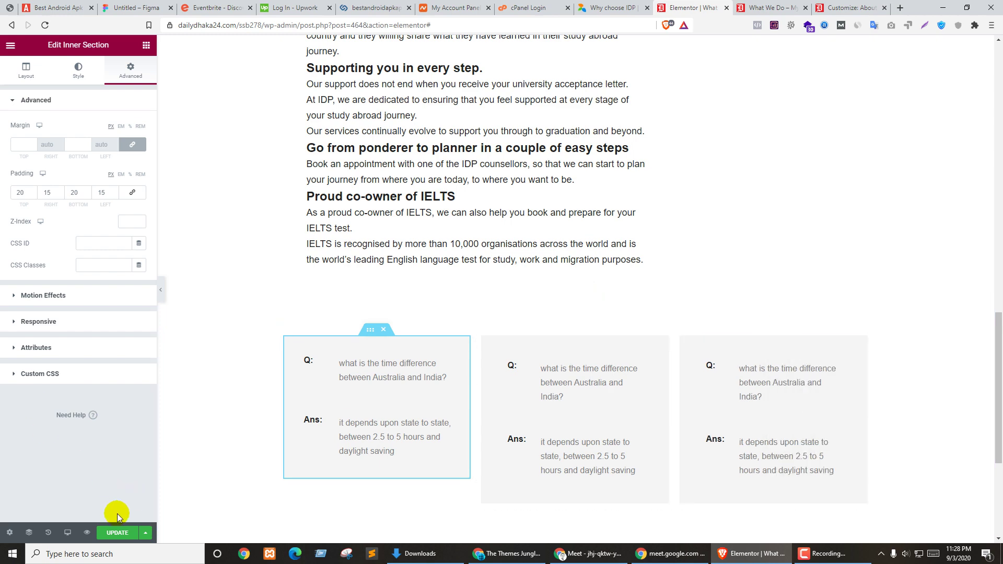
# Step: Update the page with the new card padding and reload the live What We Do page to check it
pyautogui.click(117, 532)
pyautogui.hotkey('ctrl', 'Tab')
pyautogui.hotkey('ctrl', 'r')
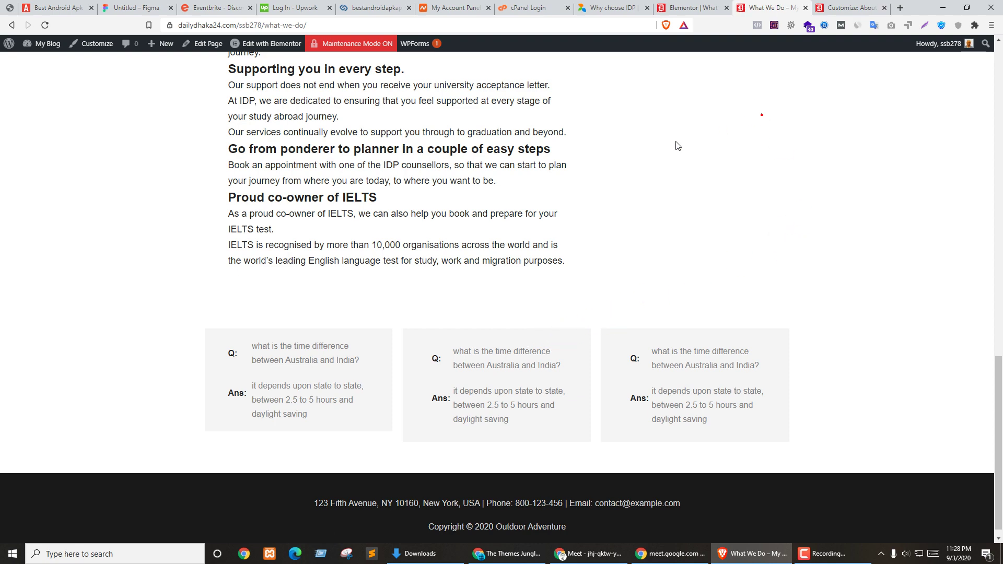
pyautogui.click(690, 8)
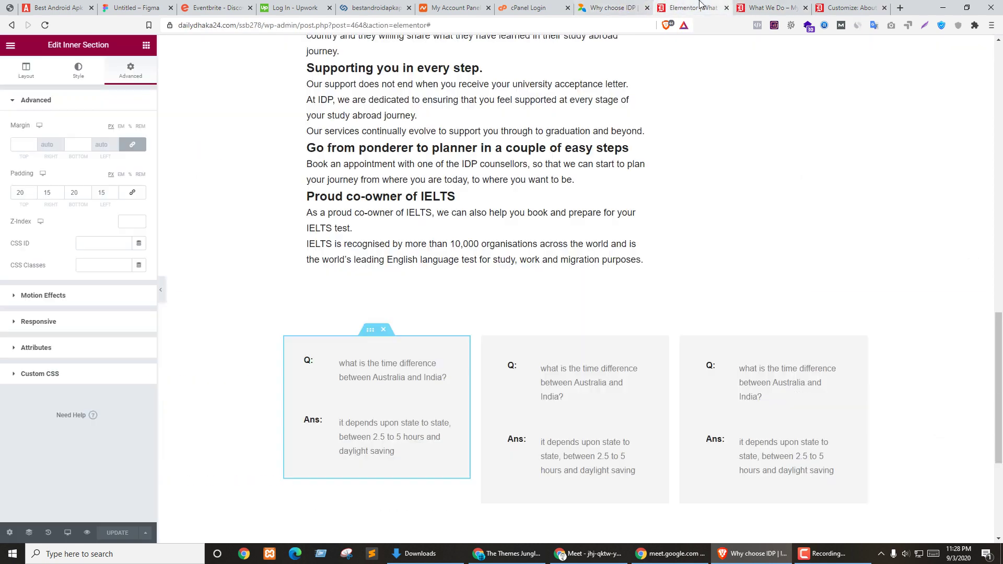
# Step: Close the developer tools on the IDP reference page and compare its header and hero area with the live What We Do page
pyautogui.click(608, 7)
pyautogui.scroll(10, 571, 179)
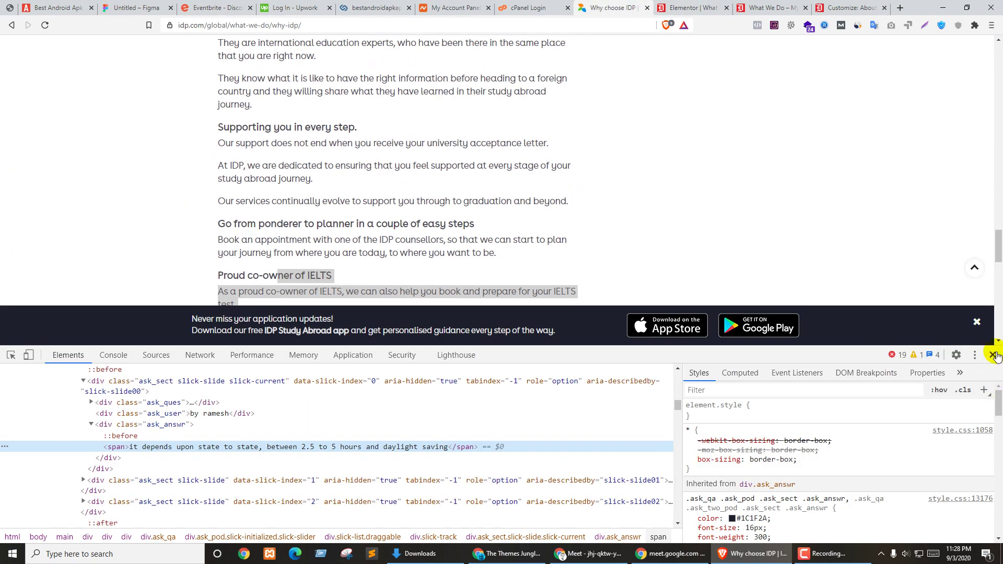
pyautogui.click(992, 355)
pyautogui.scroll(15, 486, 412)
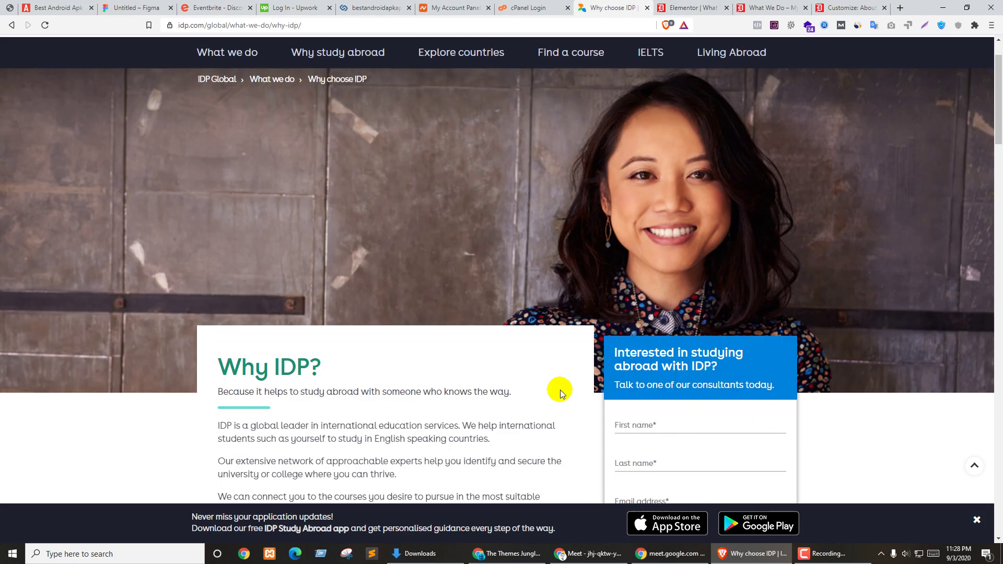
pyautogui.scroll(2, 522, 386)
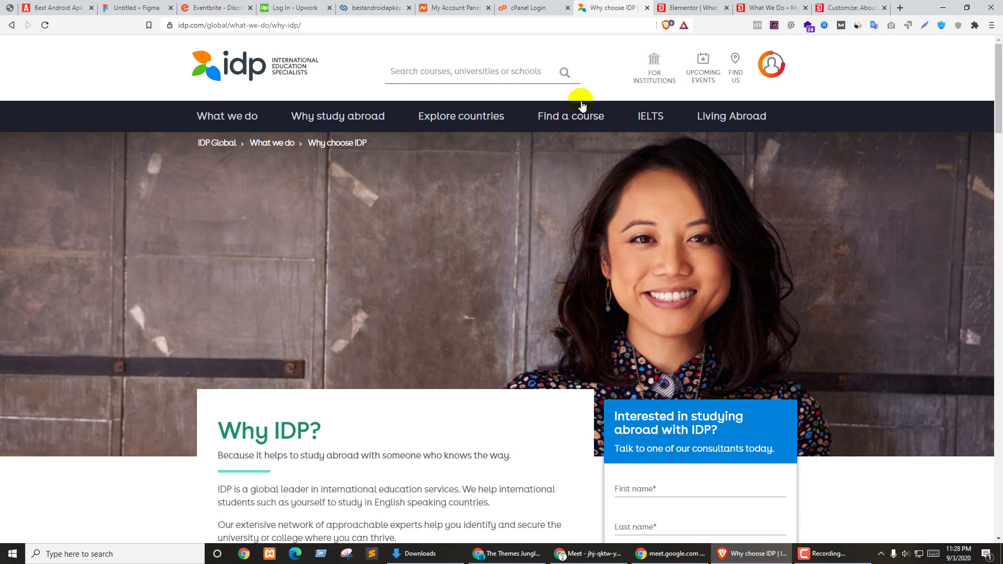
pyautogui.click(729, 5)
pyautogui.click(763, 7)
pyautogui.scroll(15, 504, 245)
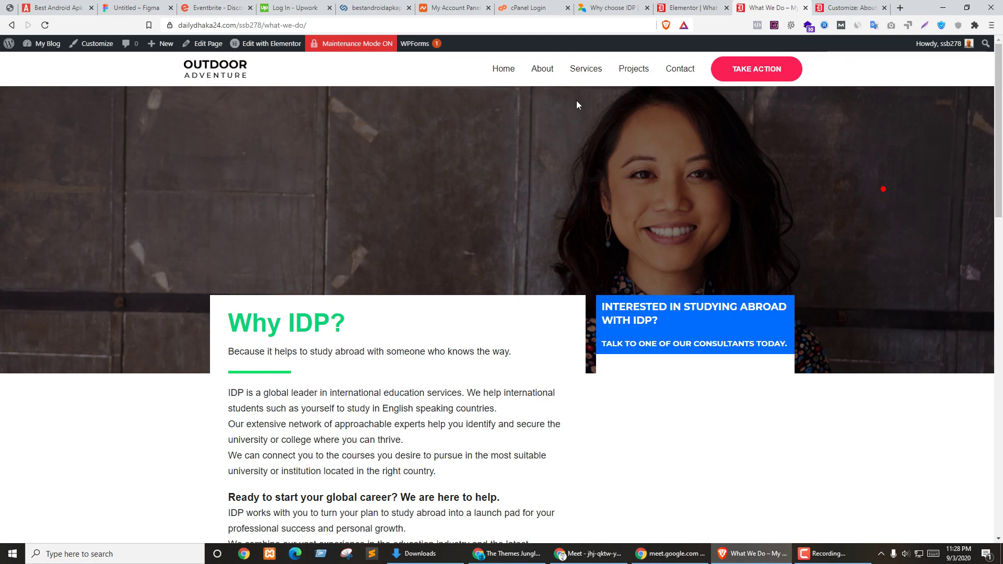
pyautogui.click(612, 6)
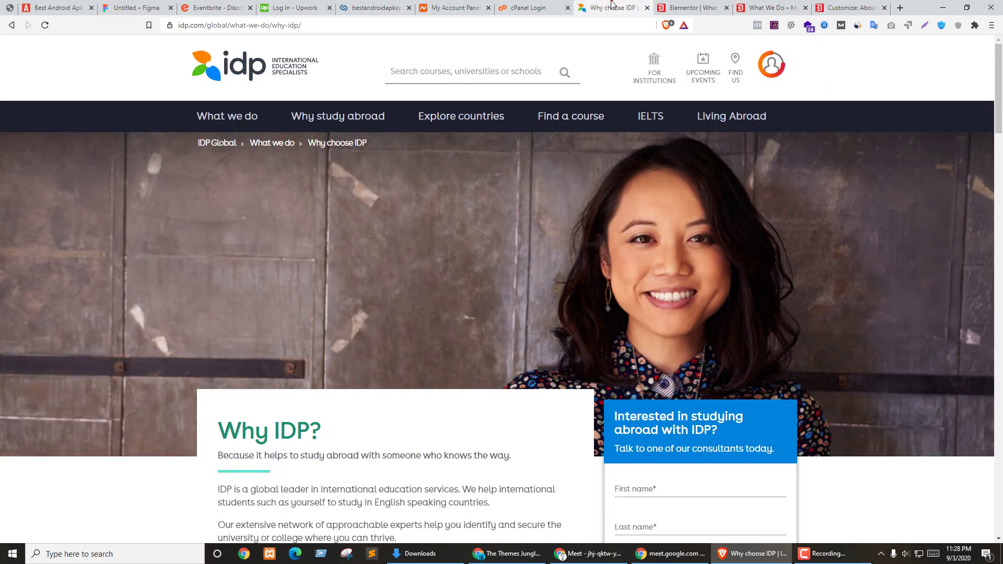
pyautogui.click(673, 7)
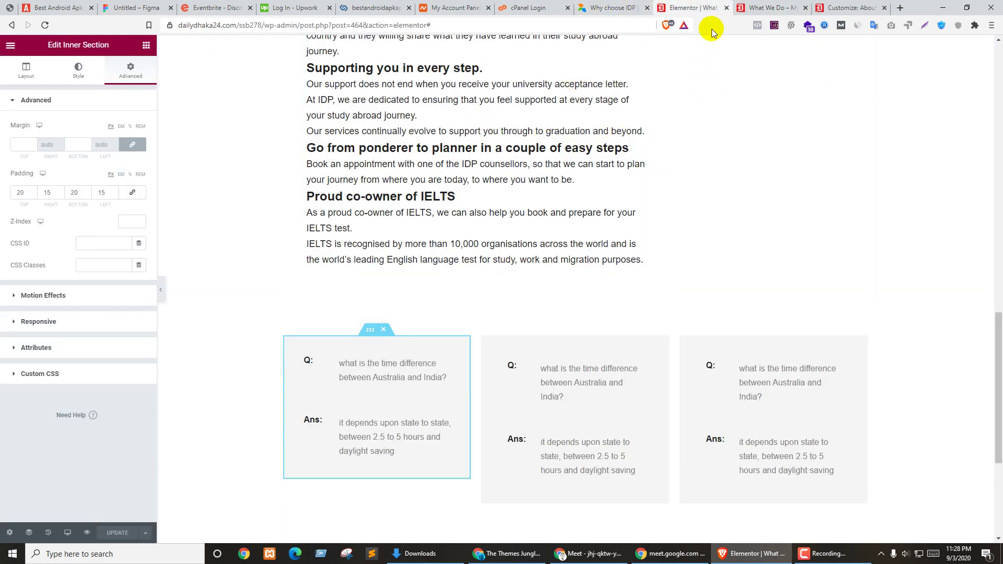
pyautogui.click(773, 6)
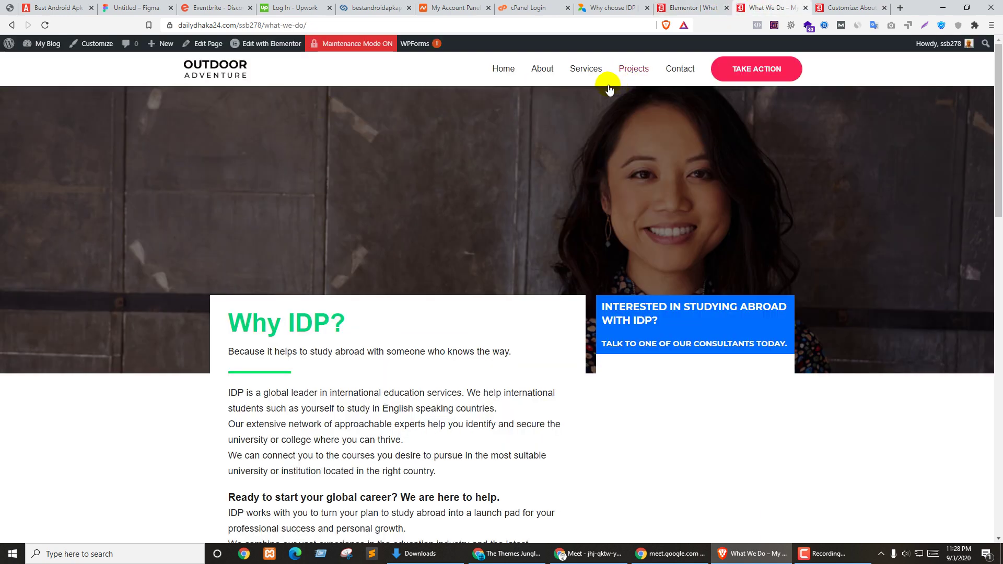
pyautogui.click(674, 7)
pyautogui.click(606, 7)
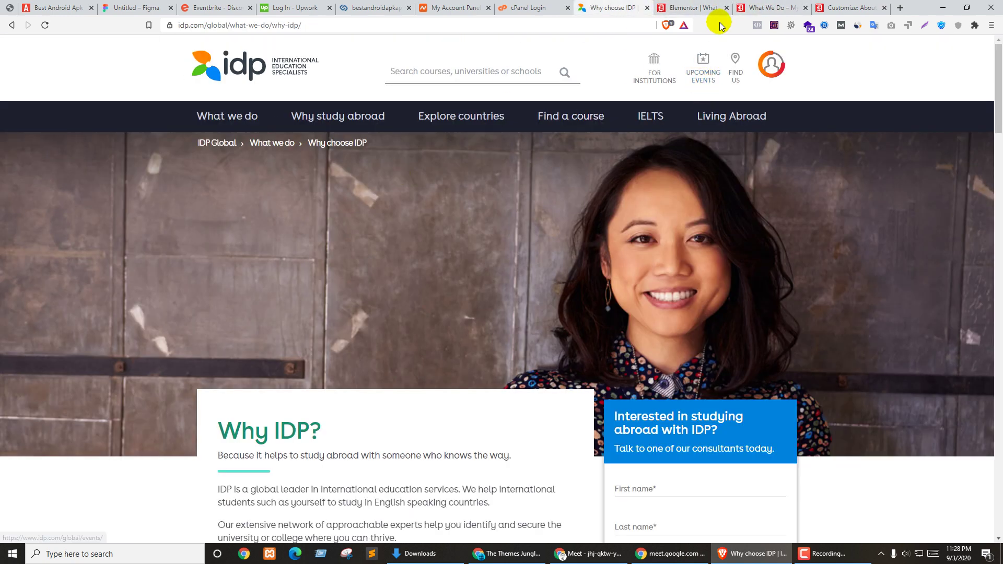
# Step: Close the Elementor editor tab and review the reference page's content down to its question cards and footer
pyautogui.click(715, 8)
pyautogui.click(726, 7)
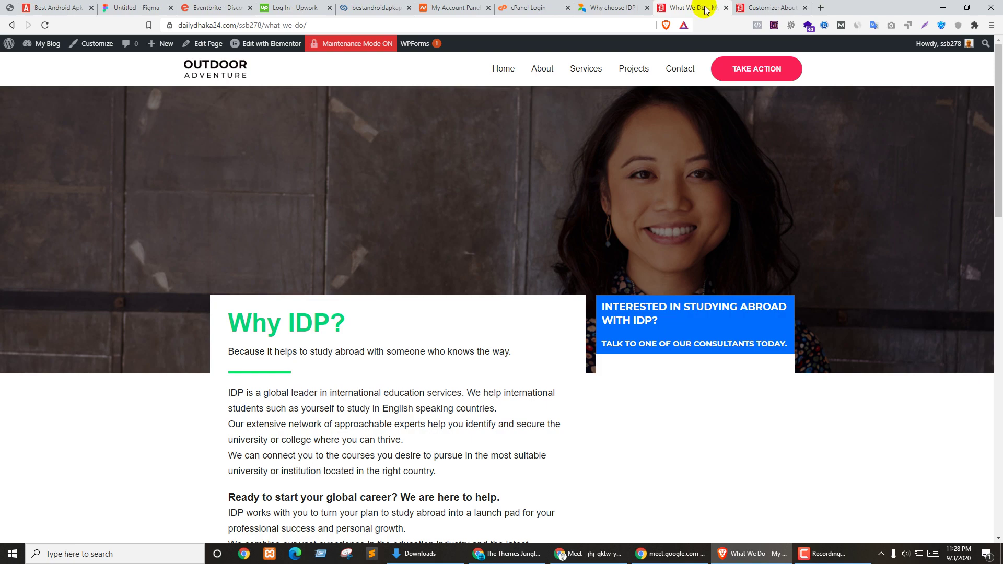
pyautogui.scroll(-8, 569, 336)
pyautogui.click(642, 7)
pyautogui.scroll(-10, 588, 298)
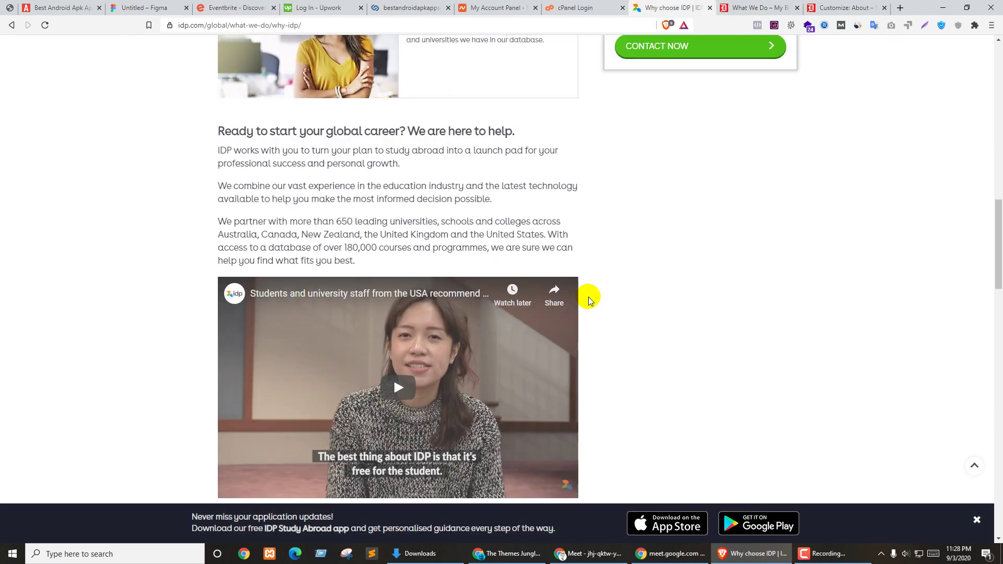
pyautogui.scroll(-20, 588, 298)
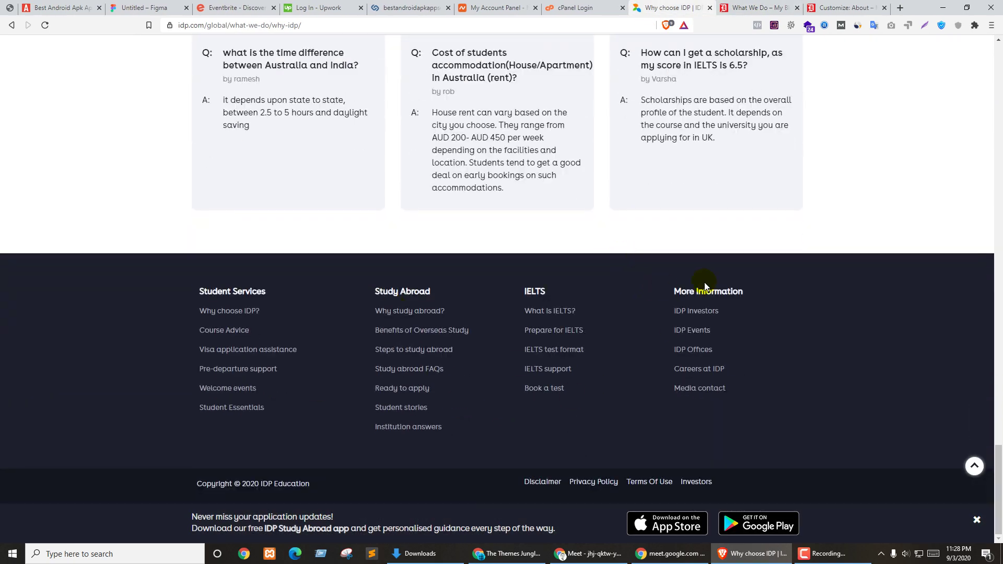
# Step: Open the WordPress dashboard of the site from the live What We Do page
pyautogui.click(764, 9)
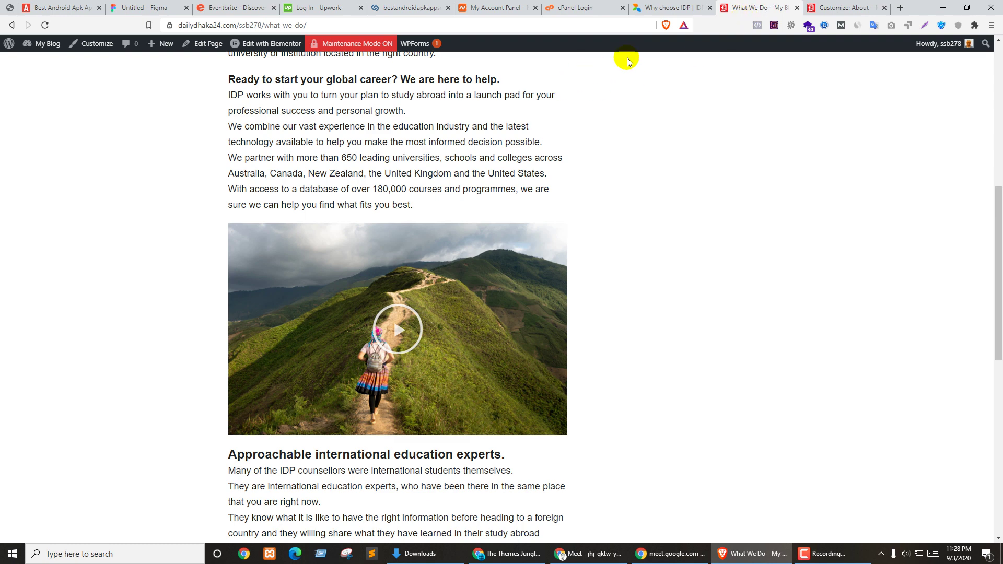
pyautogui.moveTo(31, 46)
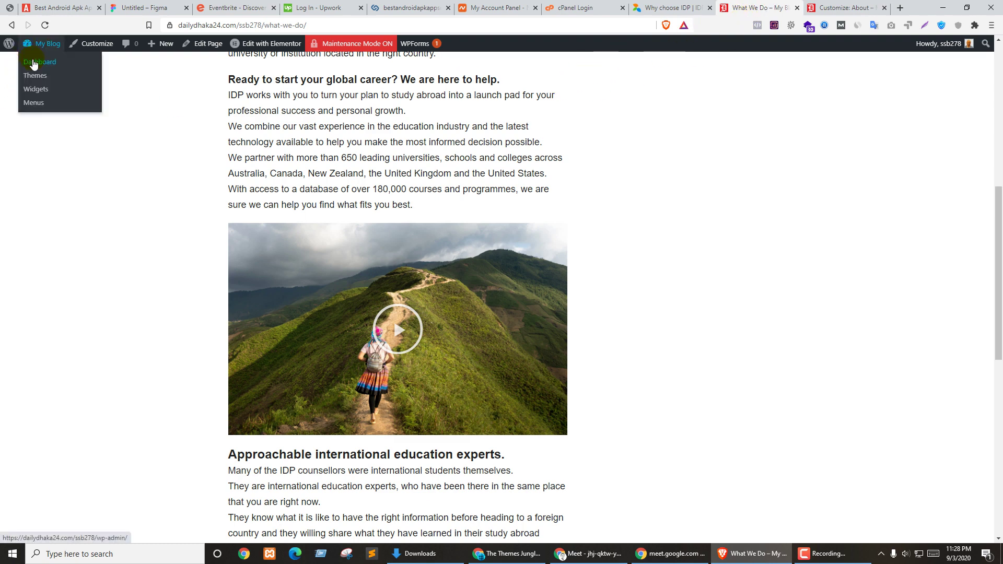
# Step: Open the site's dashboard in a new tab and search its installed plugins for "elementor"
pyautogui.rightClick(33, 63)
pyautogui.click(73, 68)
pyautogui.hotkey('ctrl', 'Tab')
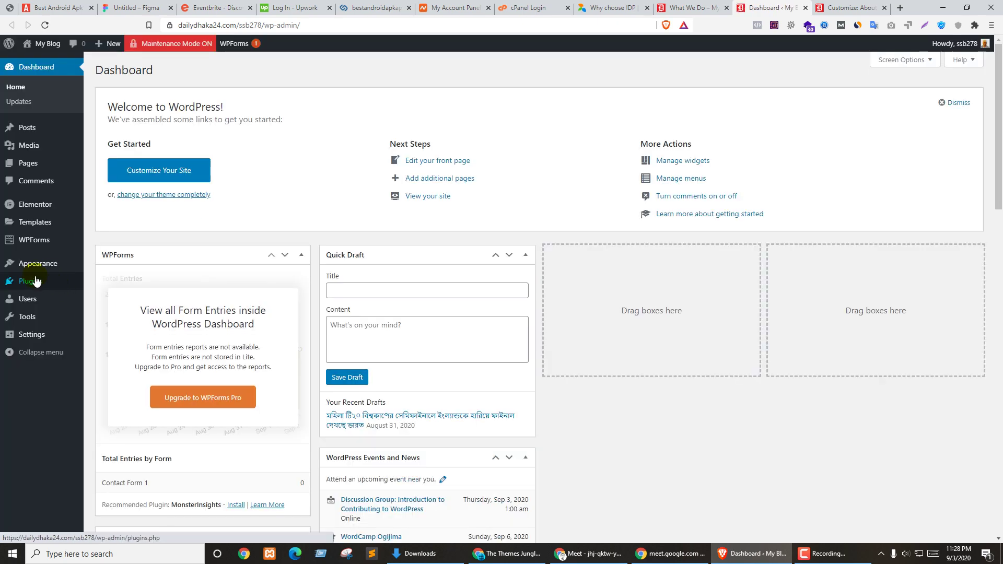
pyautogui.moveTo(43, 286)
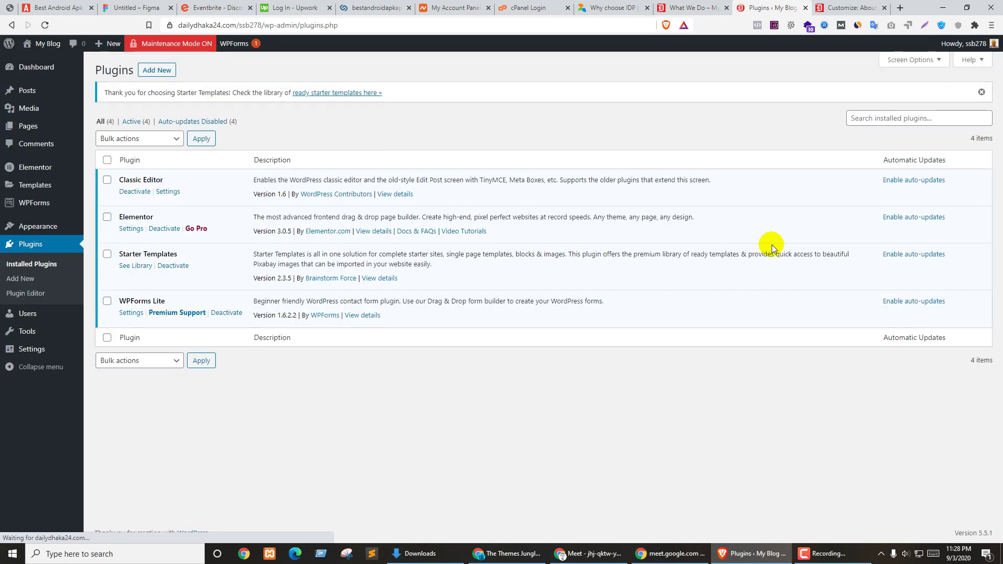
pyautogui.click(856, 118)
pyautogui.click(880, 158)
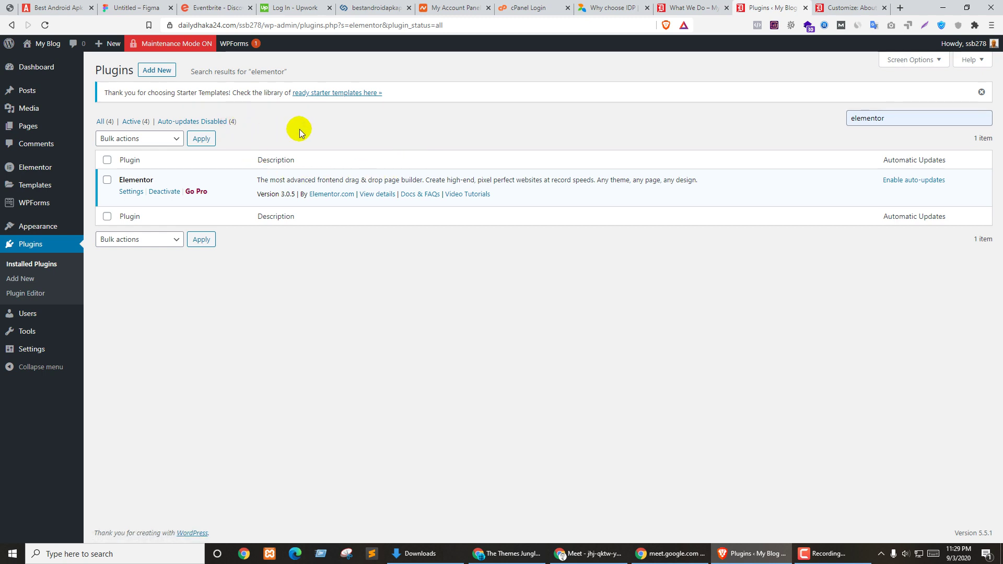
# Step: Search the plugins available to add for "elementor" and install and activate Elementor – Header, Footer & Blocks Template
pyautogui.click(152, 73)
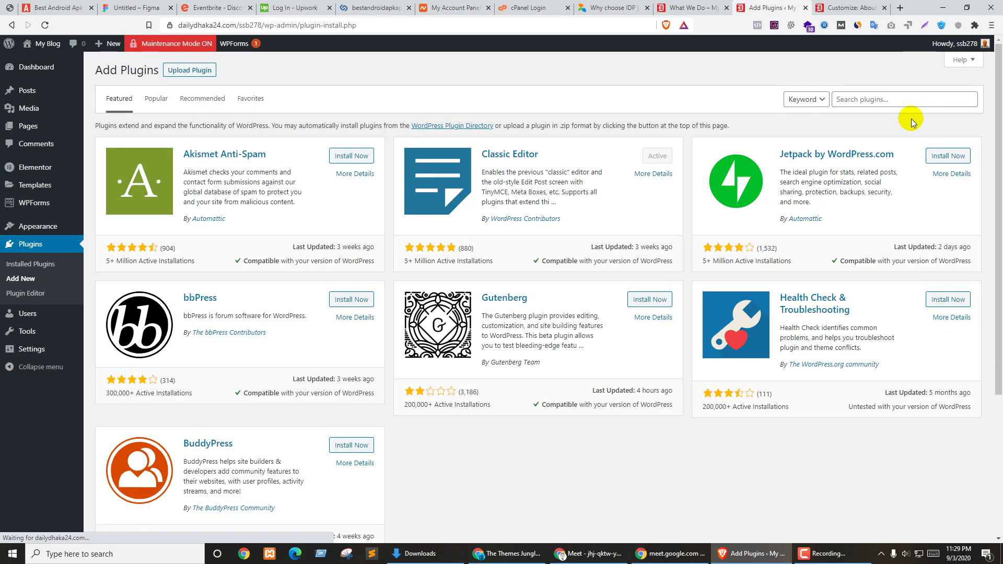
pyautogui.click(869, 97)
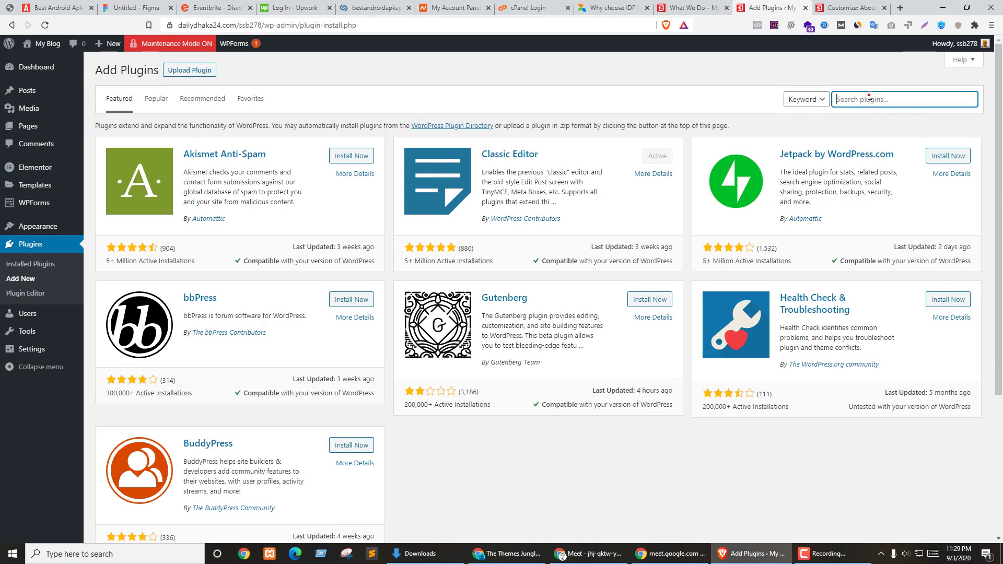
pyautogui.rightClick(868, 97)
pyautogui.click(897, 172)
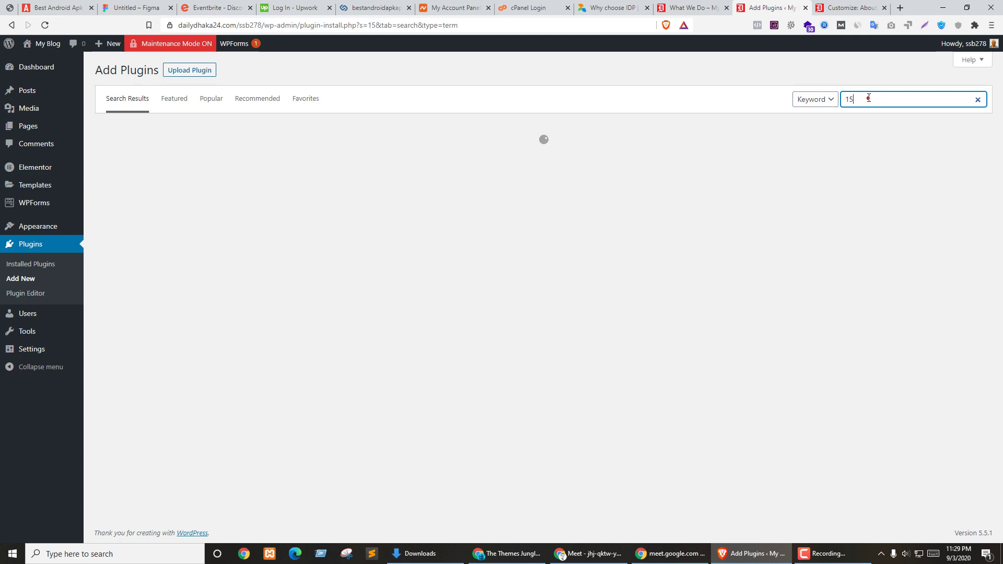
pyautogui.doubleClick(869, 97)
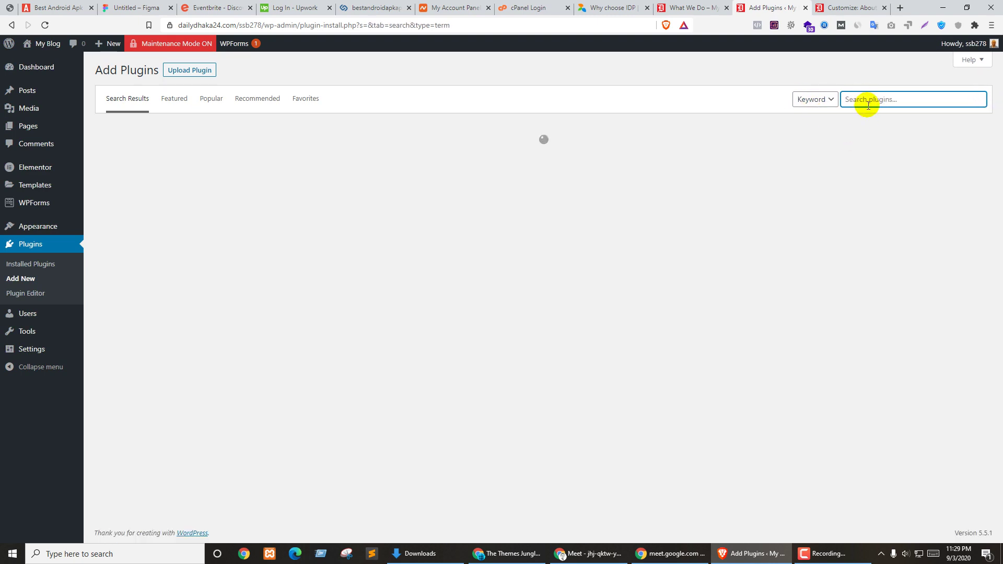
pyautogui.click(868, 98)
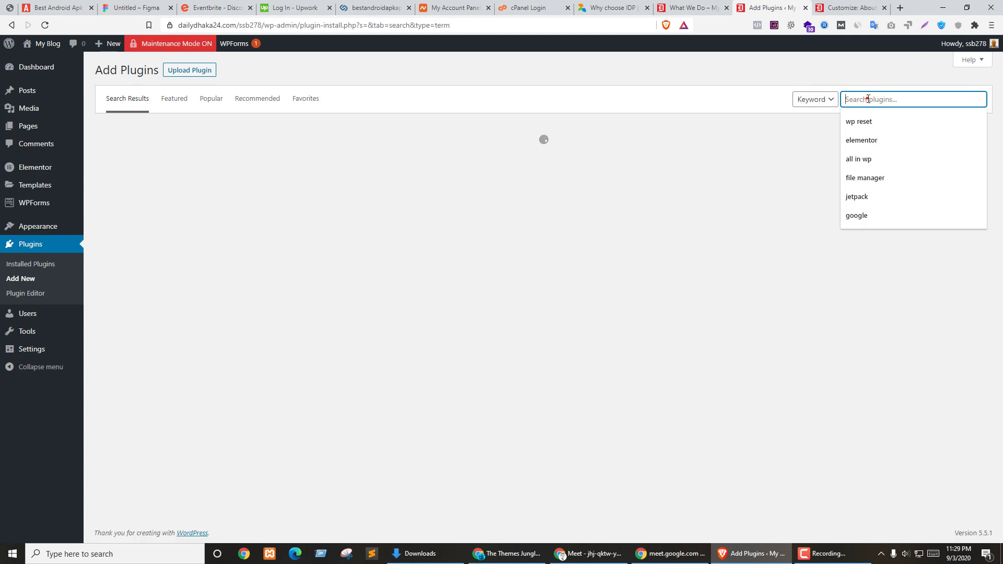
pyautogui.click(862, 140)
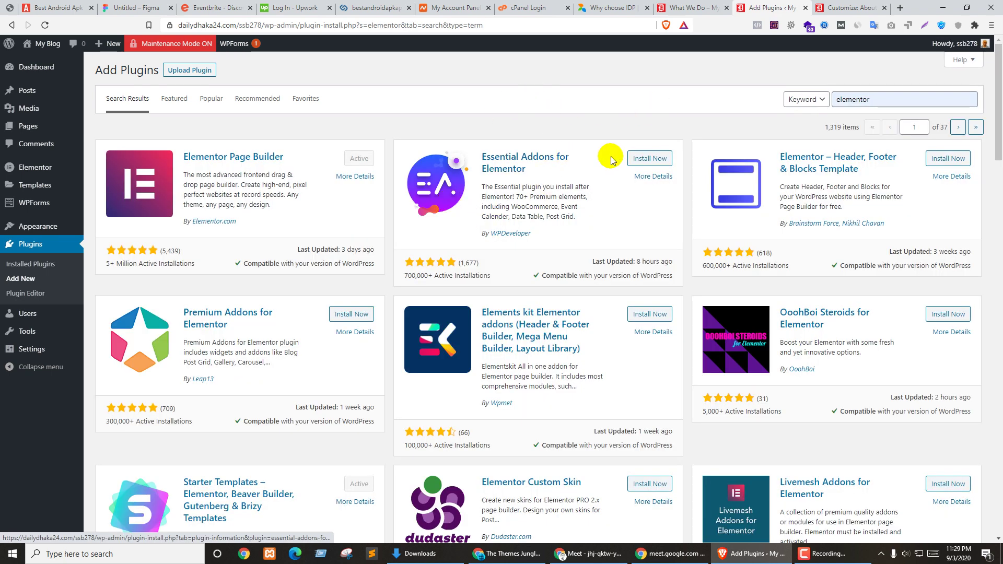
pyautogui.click(948, 159)
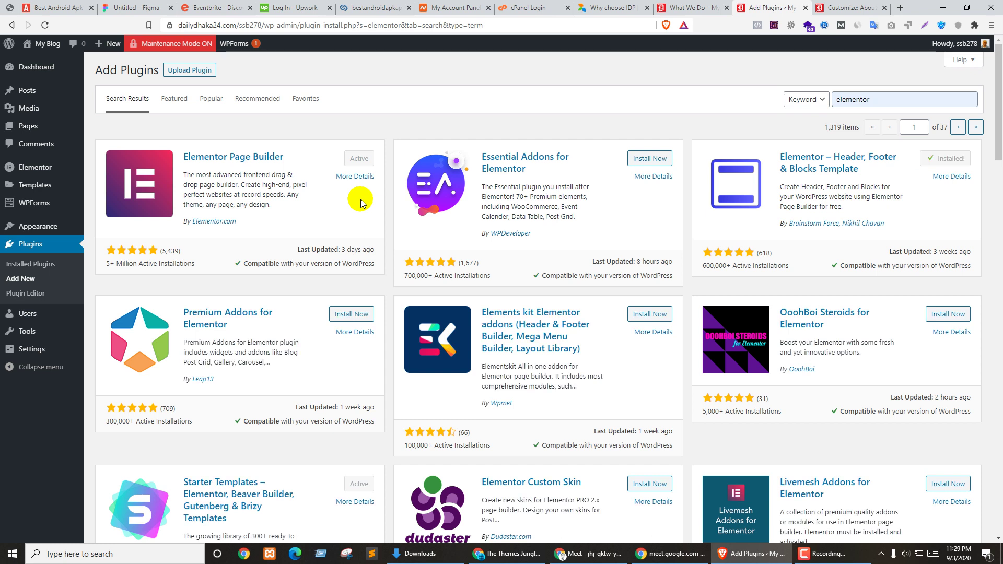
pyautogui.click(950, 159)
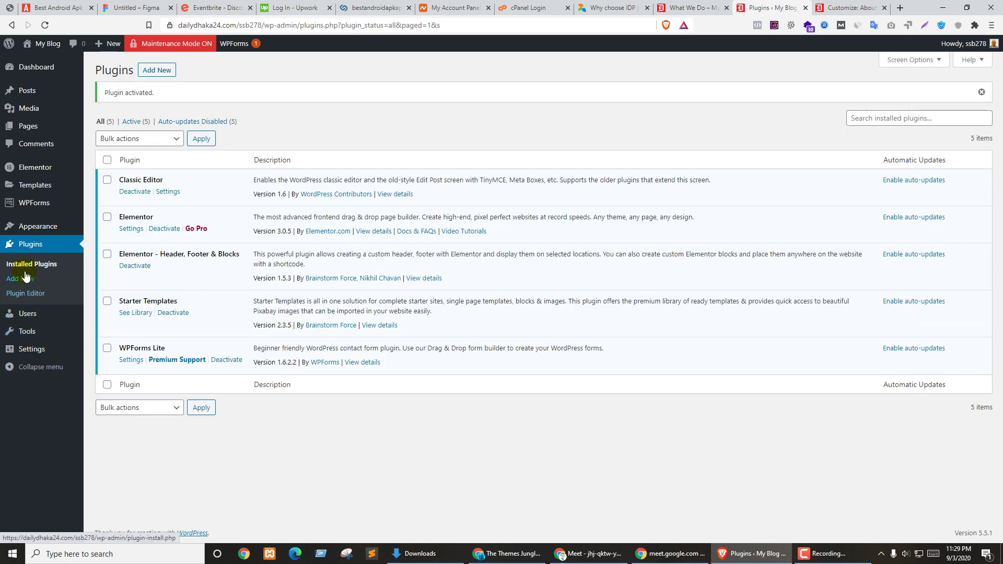
# Step: Create a new Header Footer & Blocks template titled "header" with Header as its template type
pyautogui.moveTo(24, 232)
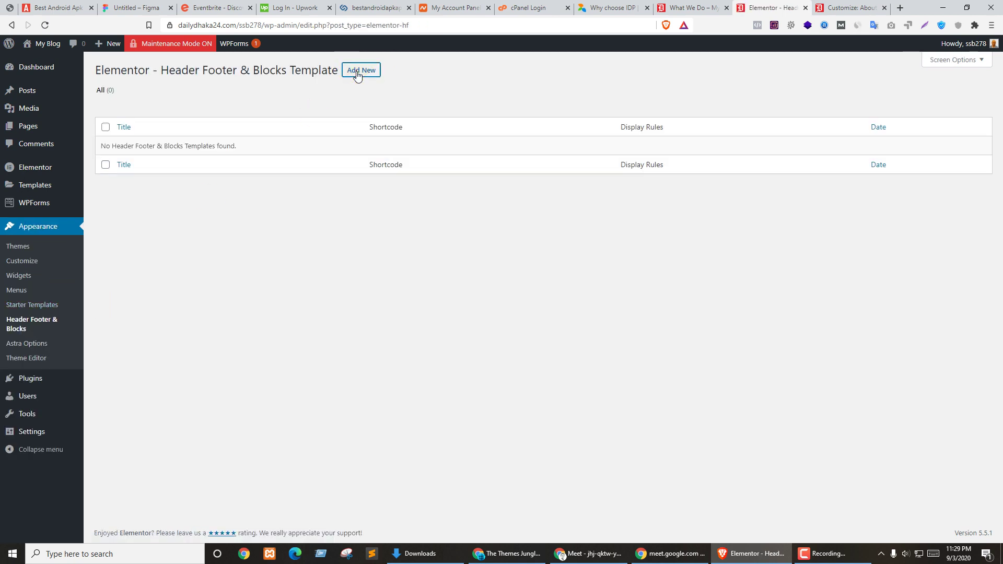
pyautogui.click(357, 73)
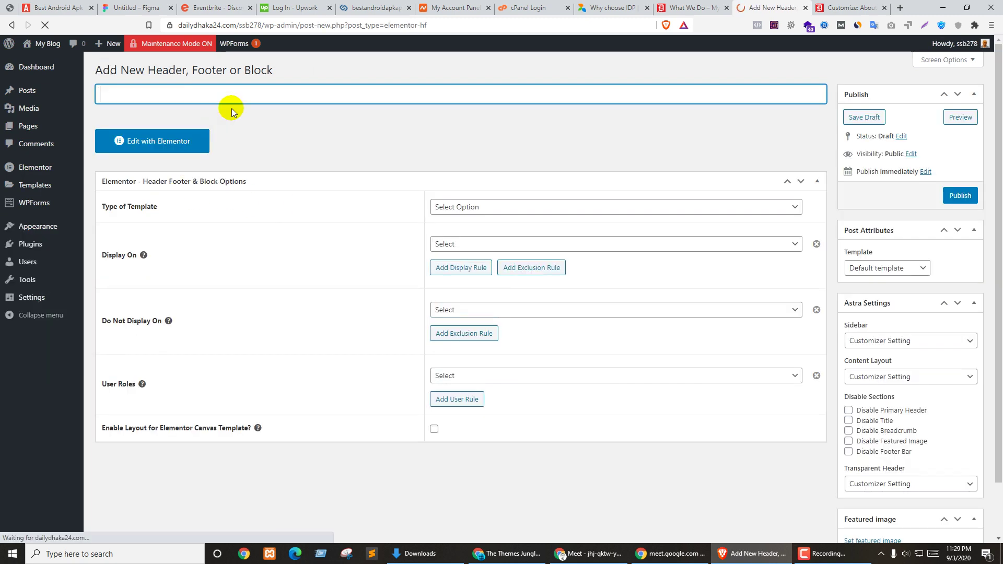
pyautogui.write('header')
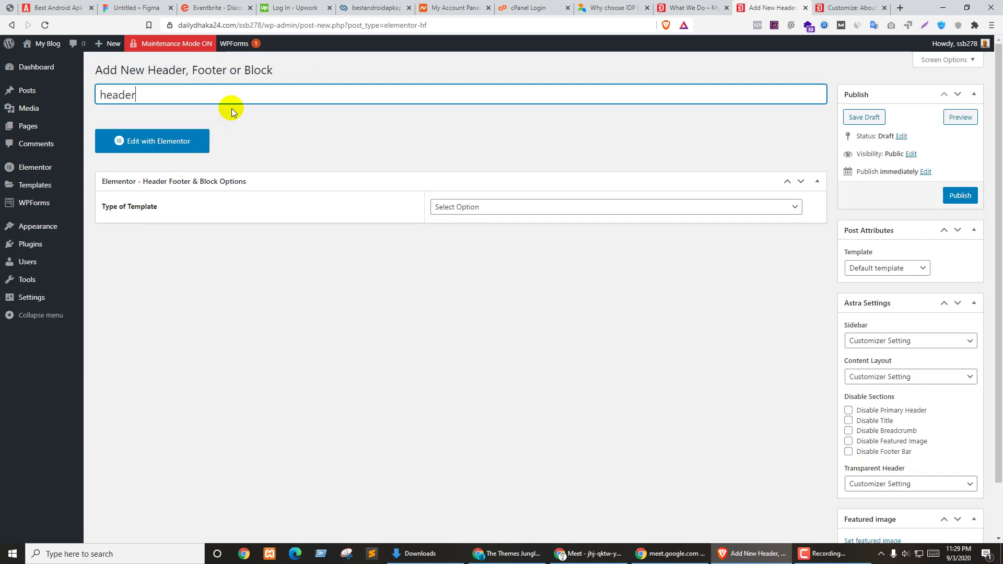
pyautogui.click(474, 207)
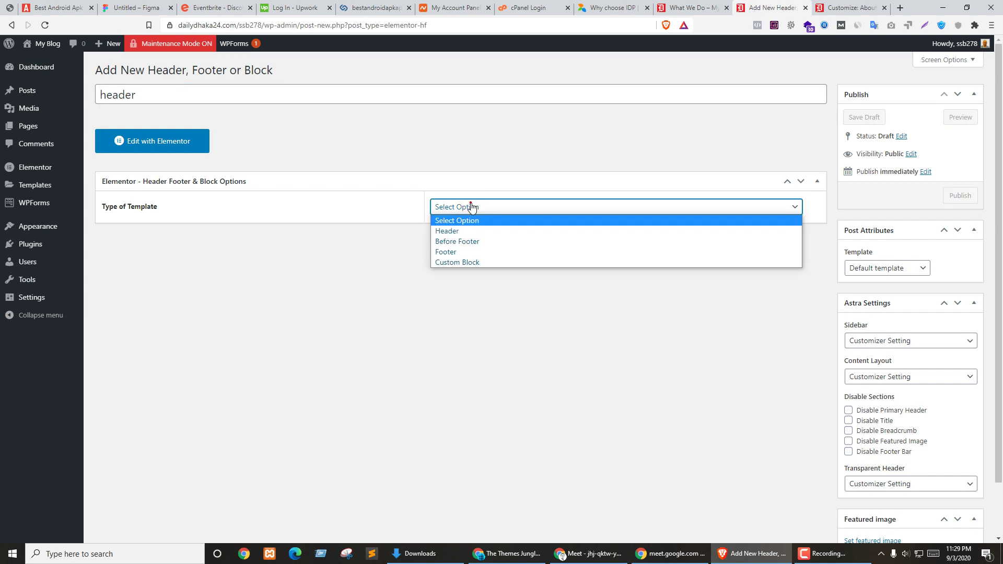
pyautogui.click(469, 229)
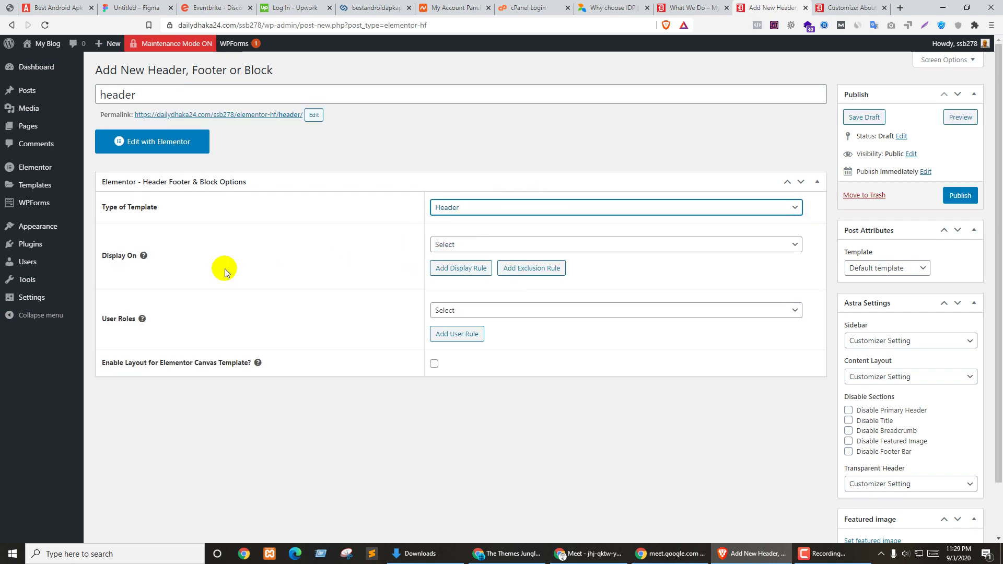
pyautogui.click(491, 244)
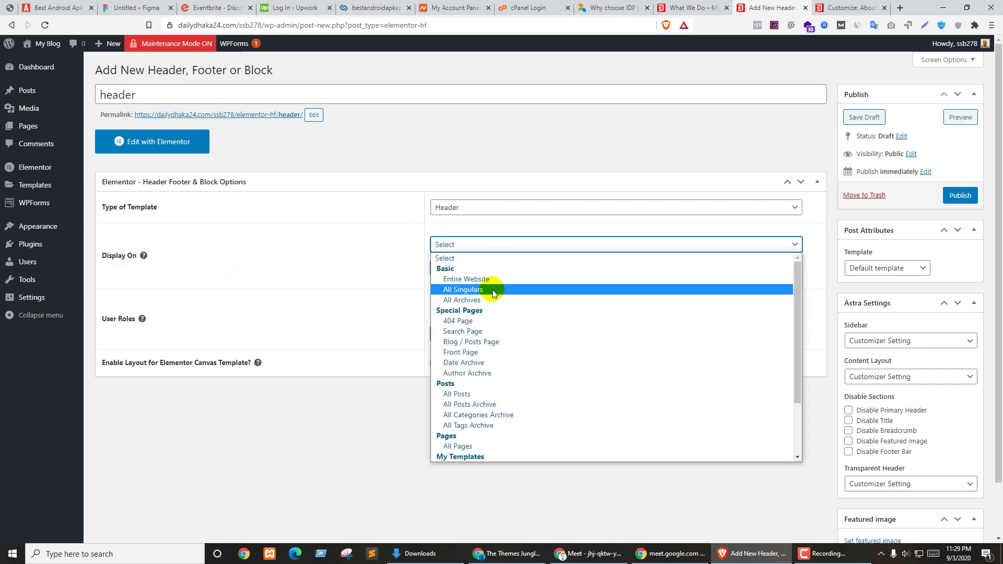
pyautogui.scroll(-3, 509, 366)
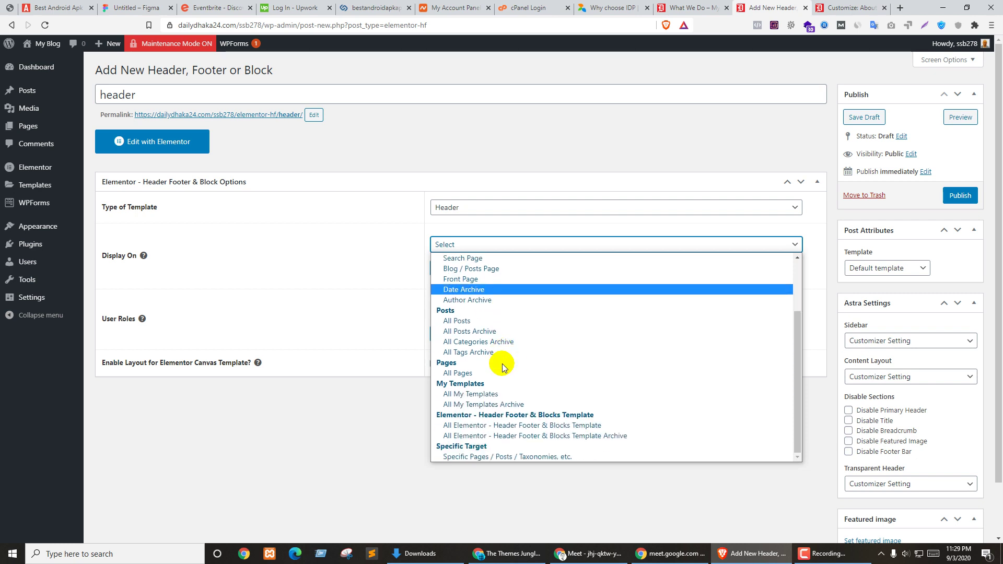
pyautogui.scroll(3, 503, 366)
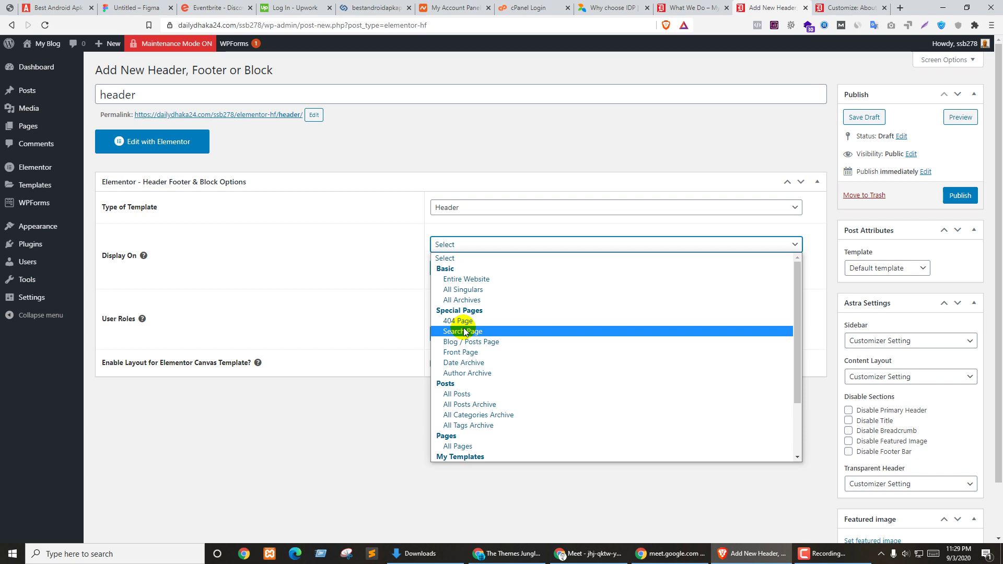
pyautogui.click(470, 259)
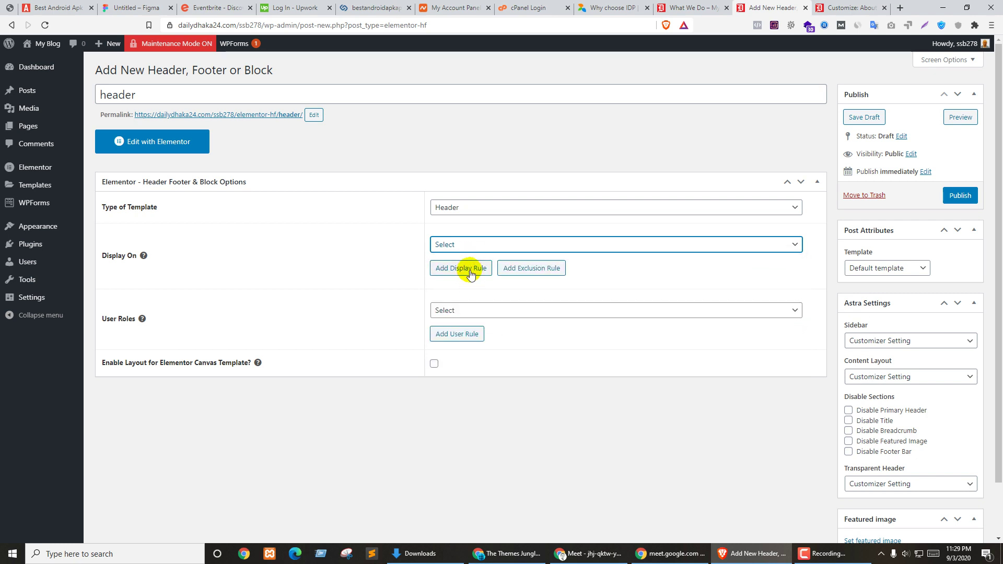
# Step: Set the header template to display on Specific Pages / Posts / Taxonomies, choosing the What We Do page
pyautogui.click(486, 244)
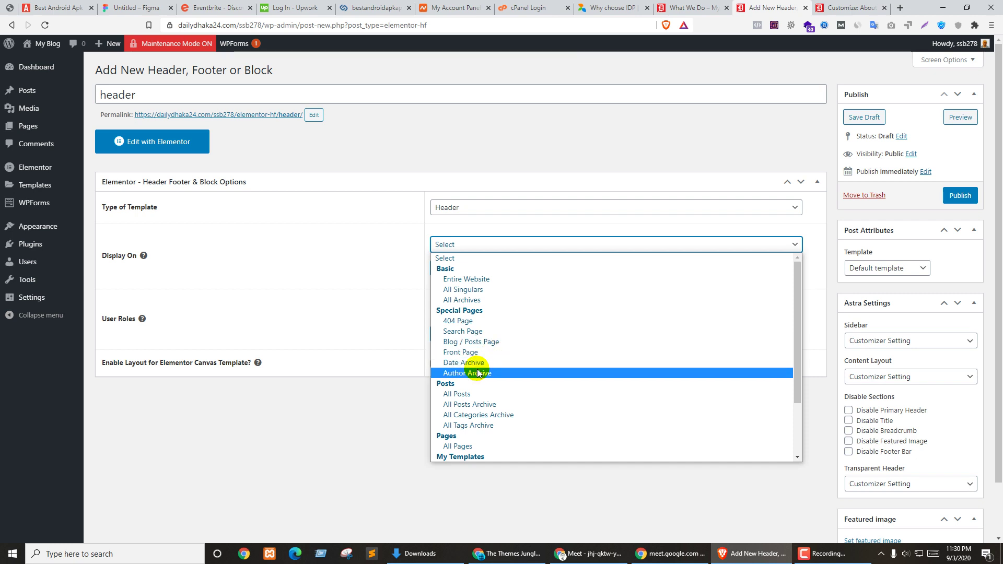
pyautogui.scroll(-3, 477, 373)
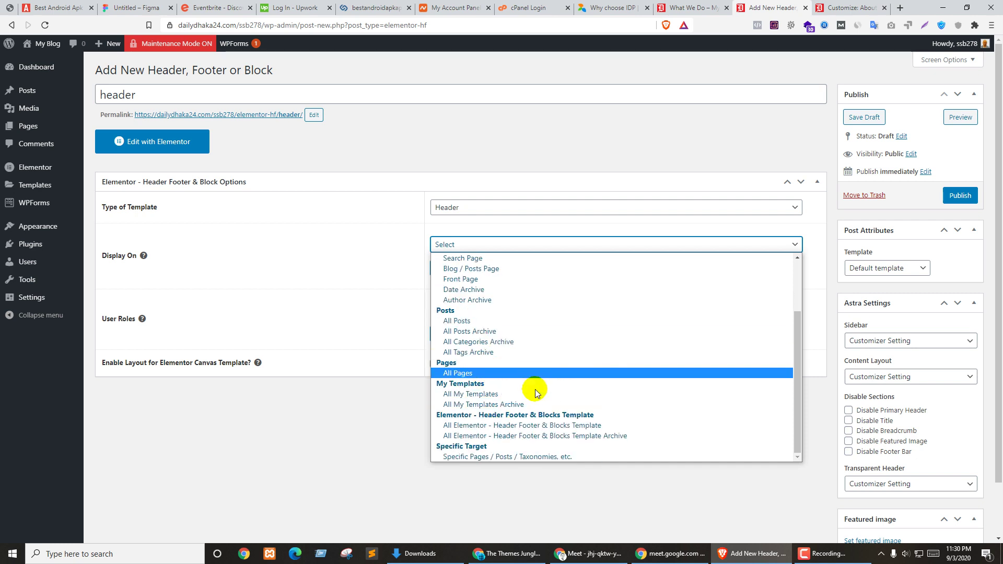
pyautogui.click(510, 456)
pyautogui.click(486, 269)
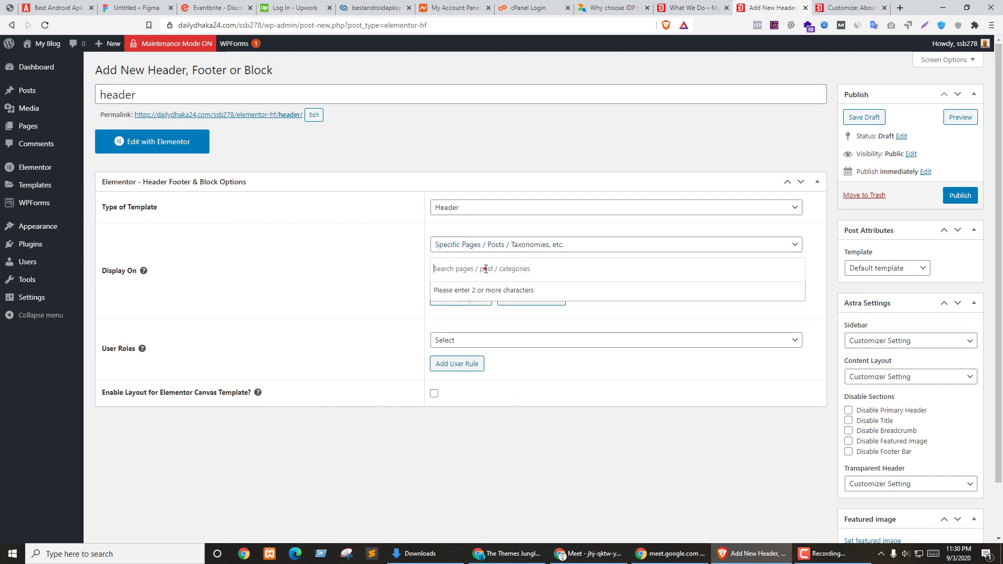
pyautogui.click(700, 5)
pyautogui.click(776, 5)
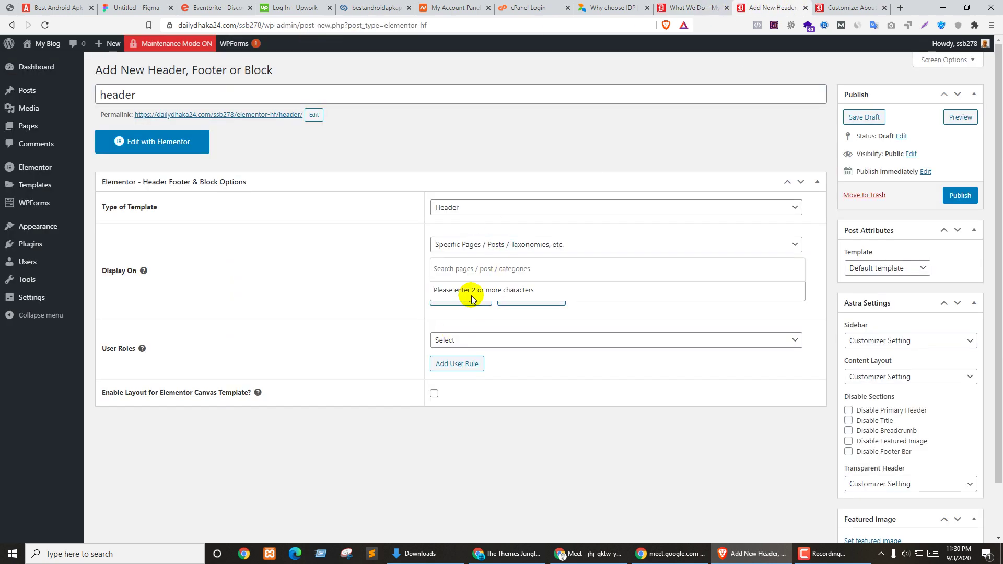
pyautogui.write('wh')
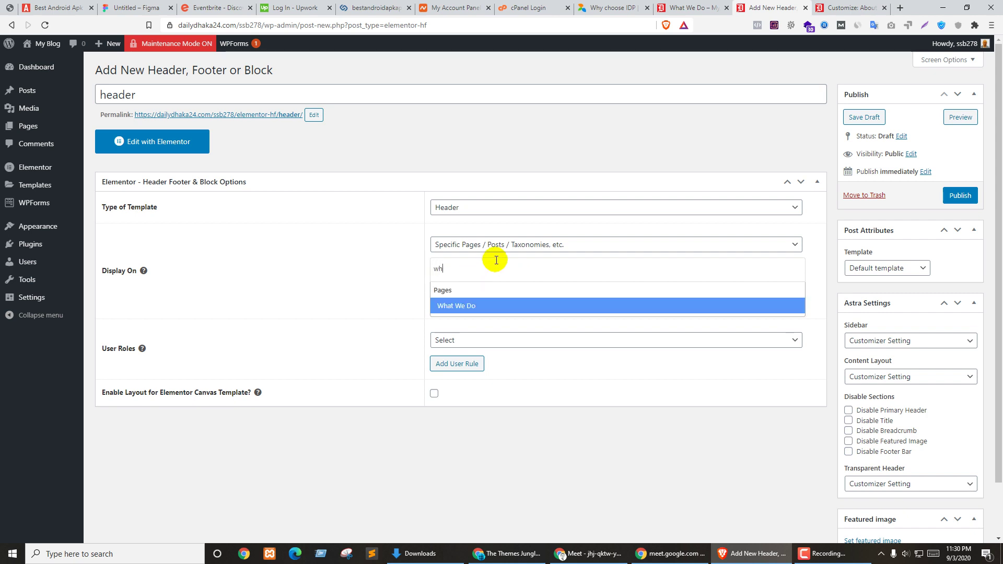
pyautogui.click(452, 303)
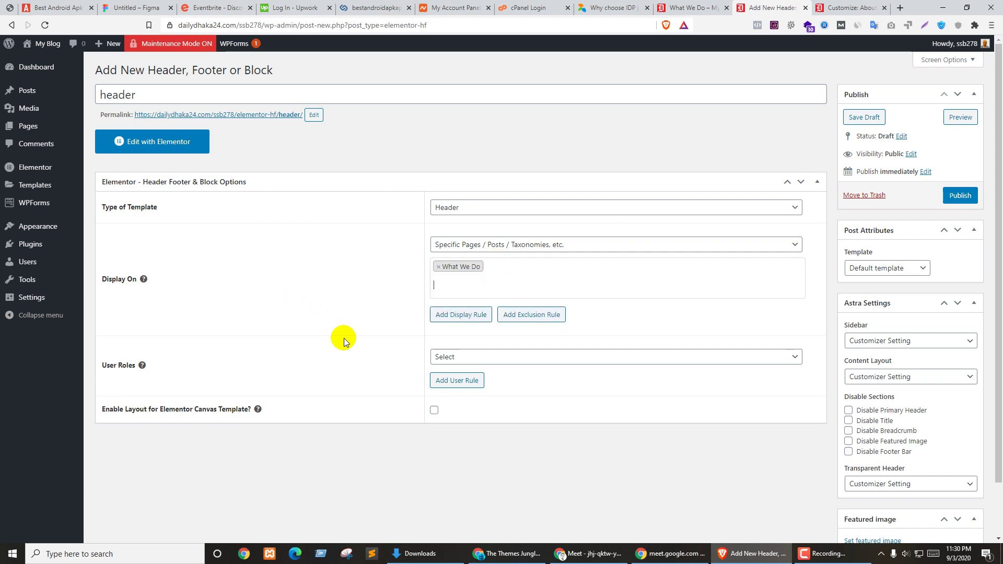
pyautogui.click(441, 358)
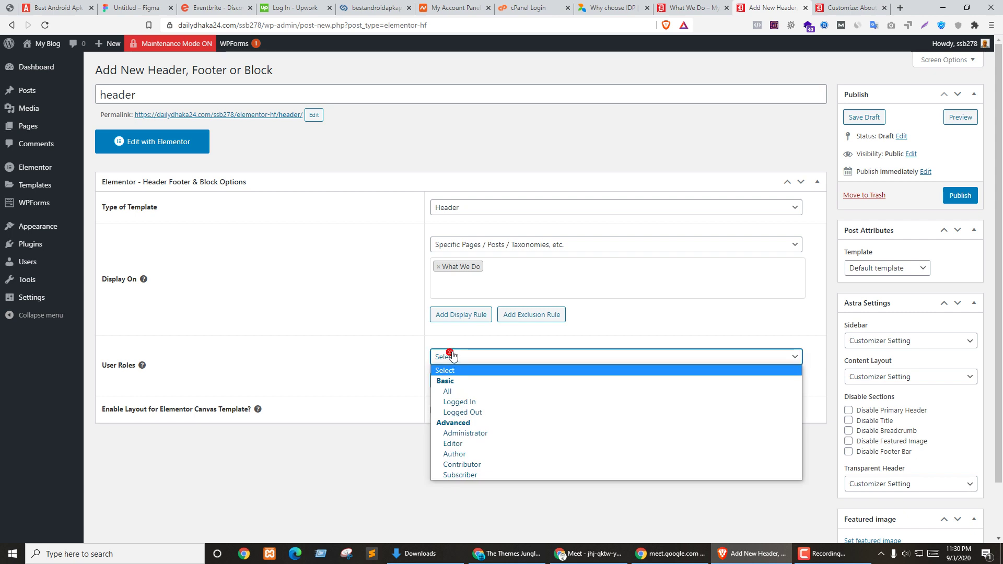
pyautogui.click(355, 355)
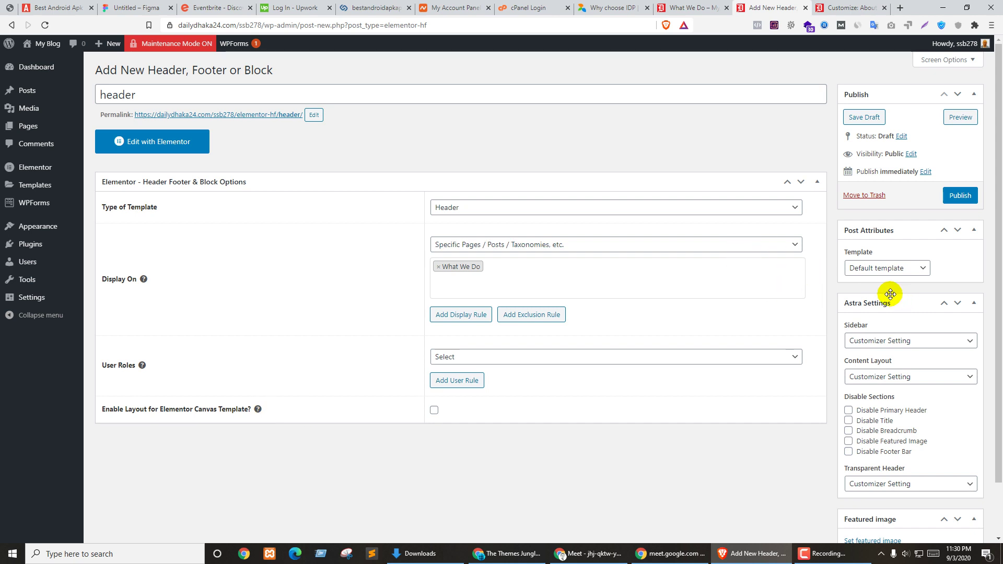
pyautogui.click(914, 269)
pyautogui.click(914, 269)
# Step: Publish the header template and reload the What We Do page to check its header area
pyautogui.click(960, 196)
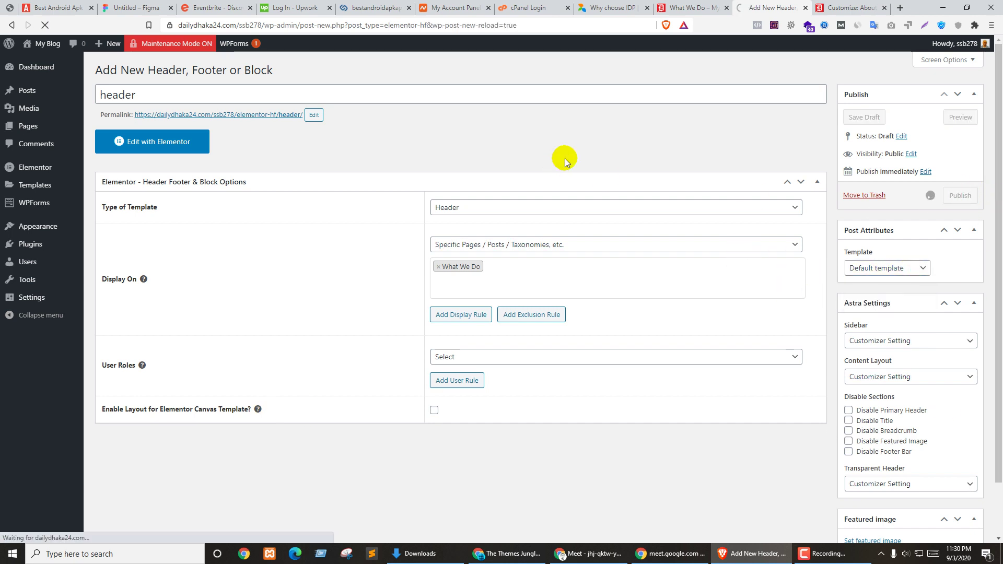
pyautogui.click(830, 2)
pyautogui.click(697, 4)
pyautogui.scroll(8, 600, 343)
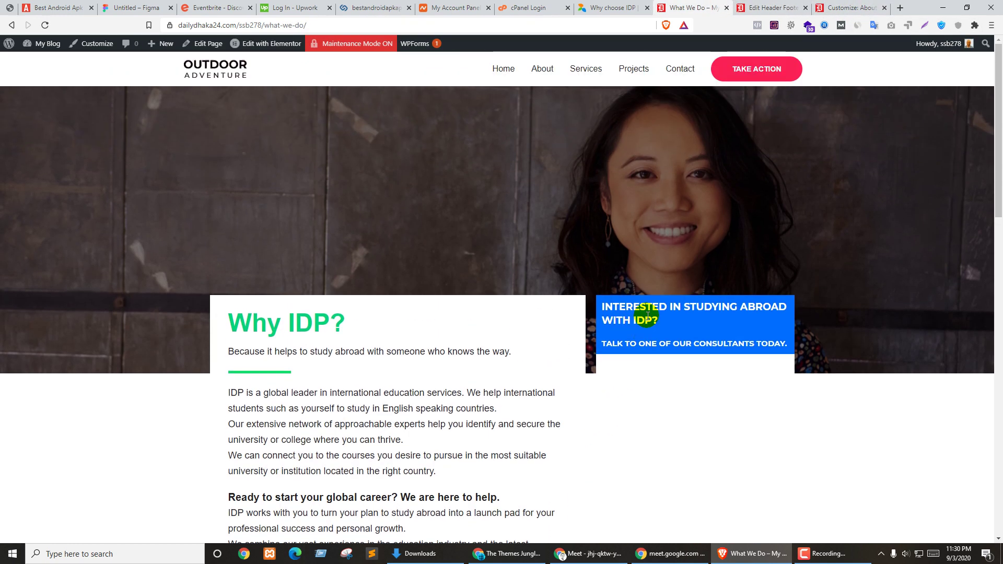
pyautogui.press('F5')
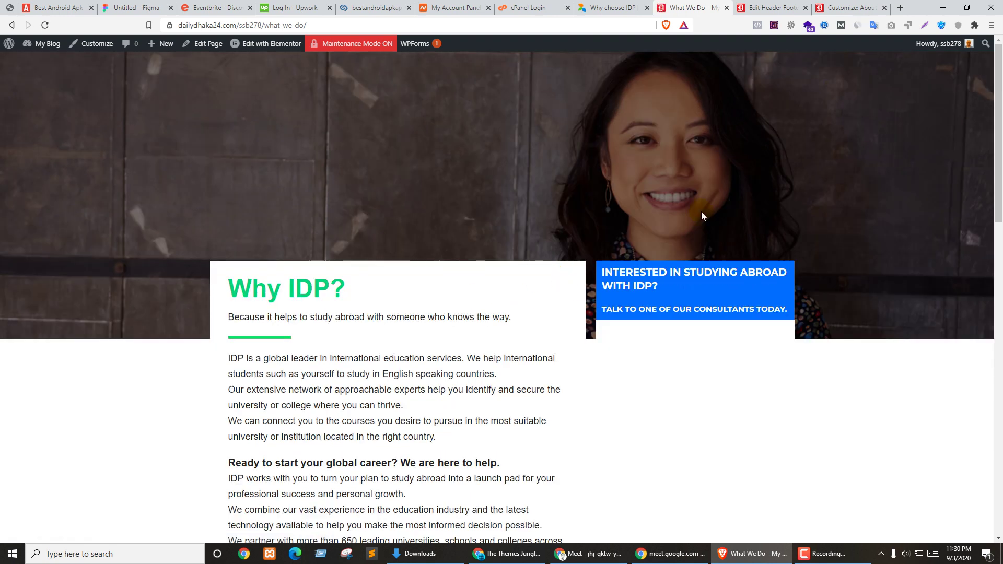
# Step: Move the header template's browser tab ahead of the What We Do page and open the template in Elementor
pyautogui.moveTo(768, 8); pyautogui.dragTo(697, 7)
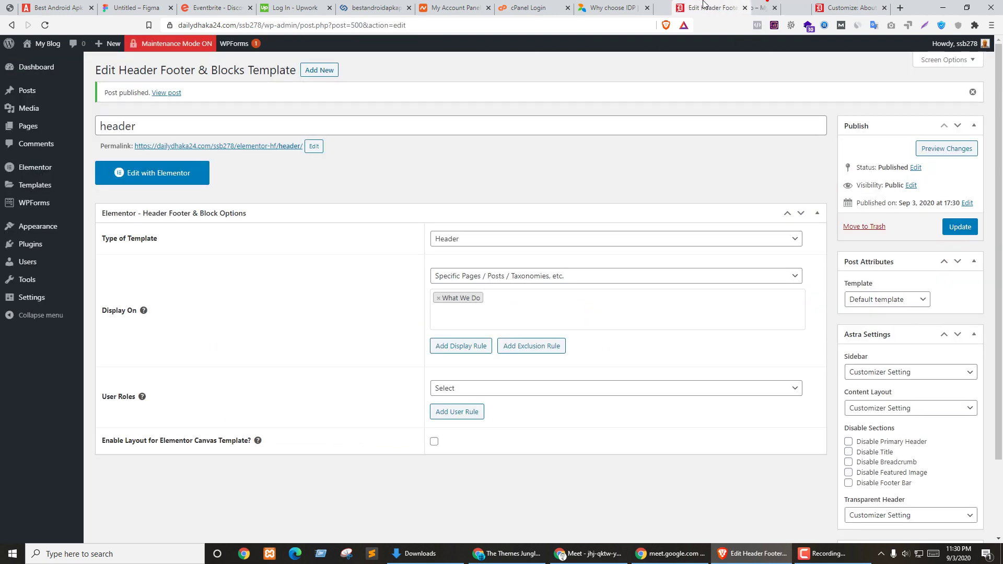
pyautogui.click(177, 179)
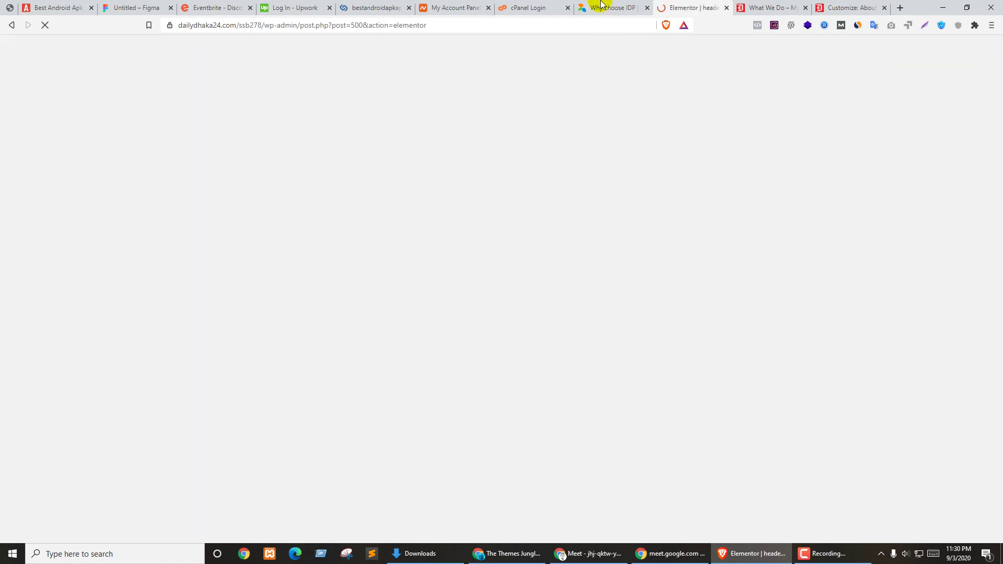
# Step: Save the logo image from the IDP reference page's header to the Downloads folder as idp-logo.svg
pyautogui.click(600, 6)
pyautogui.scroll(4, 328, 212)
pyautogui.scroll(10, 328, 212)
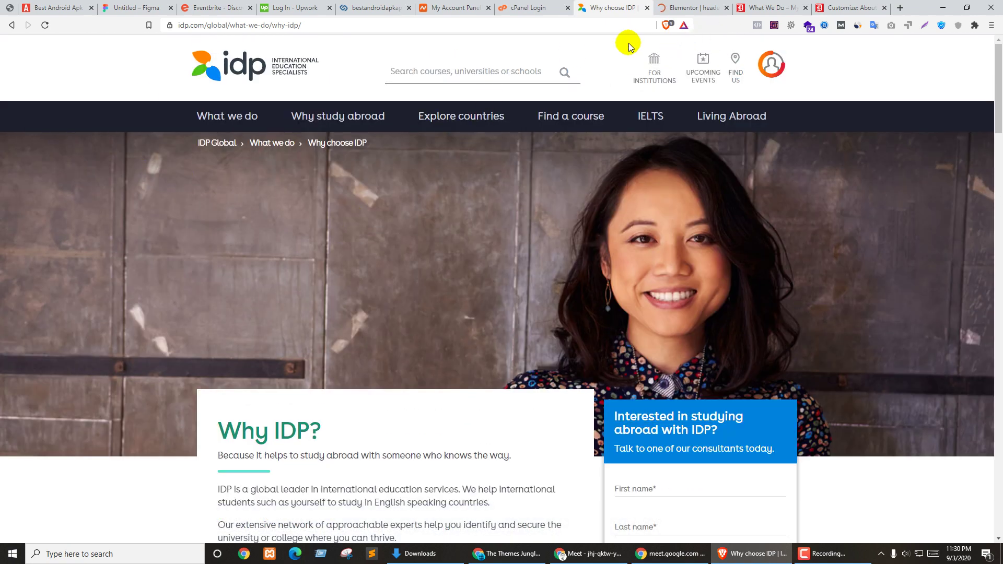
pyautogui.rightClick(235, 66)
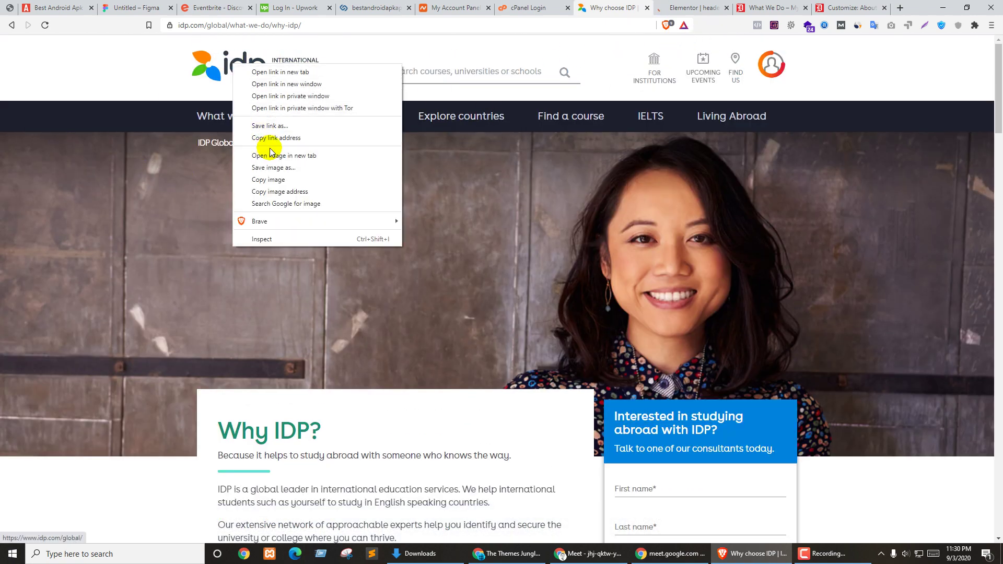
pyautogui.click(263, 165)
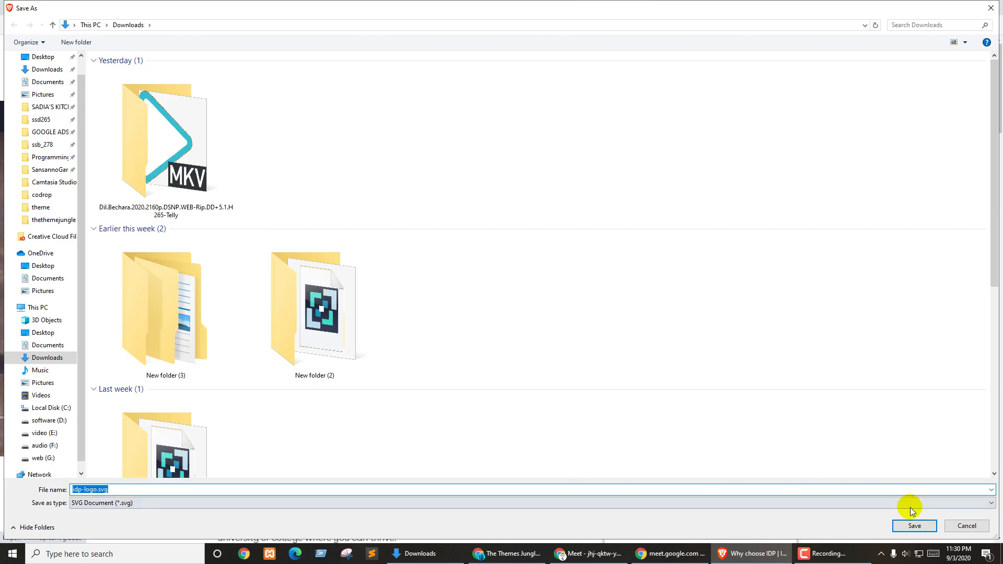
pyautogui.click(913, 528)
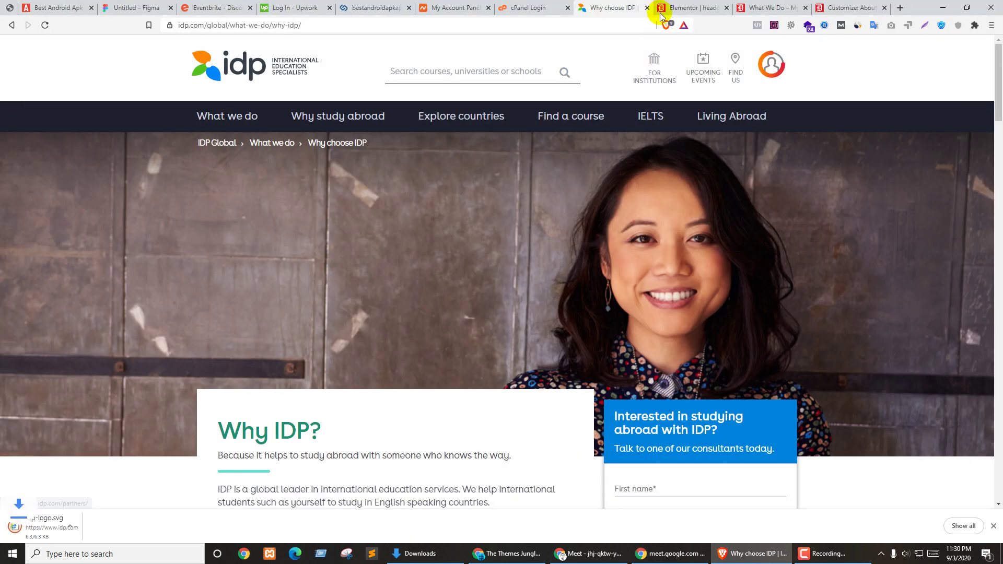
# Step: Add a one-column section to the Elementor header template and duplicate its column twice to make three columns
pyautogui.click(676, 5)
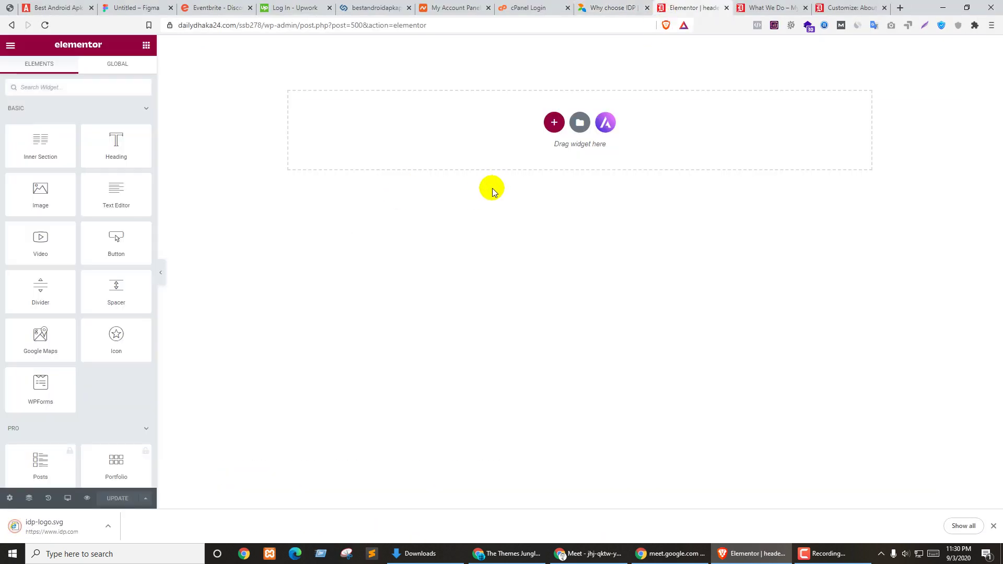
pyautogui.click(554, 122)
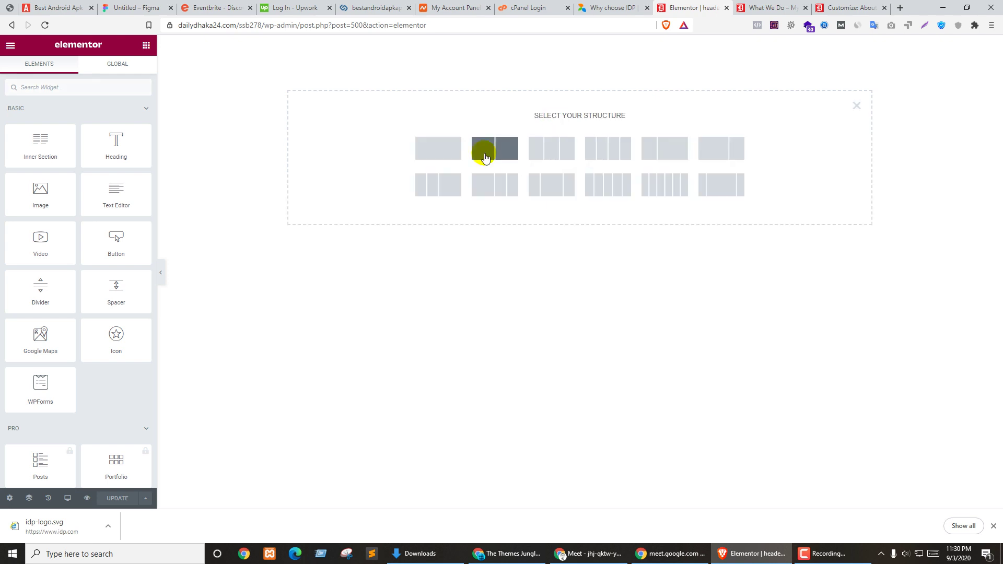
pyautogui.click(436, 148)
pyautogui.hotkey('ctrl', 'shift', 'Tab')
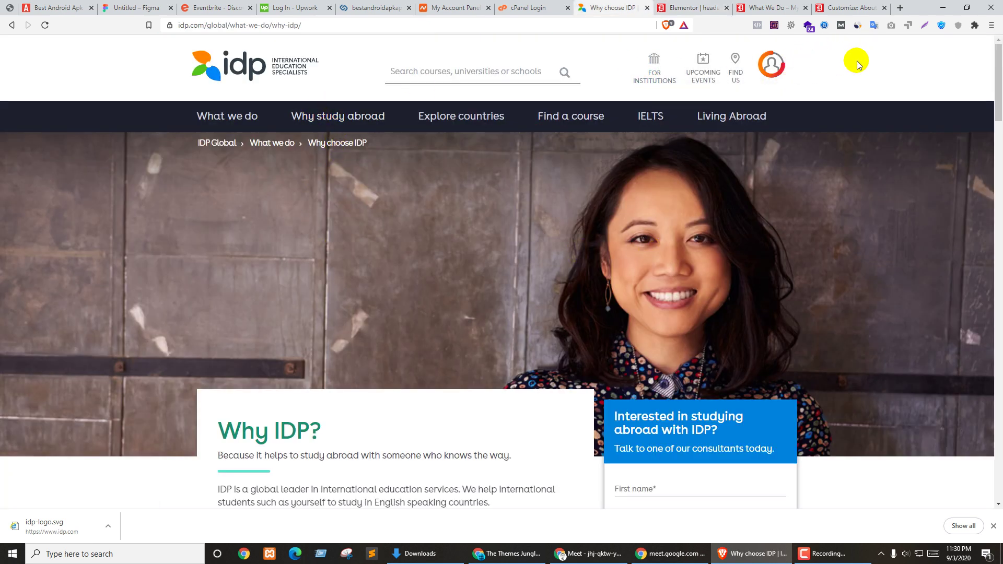
pyautogui.hotkey('ctrl', 'Tab')
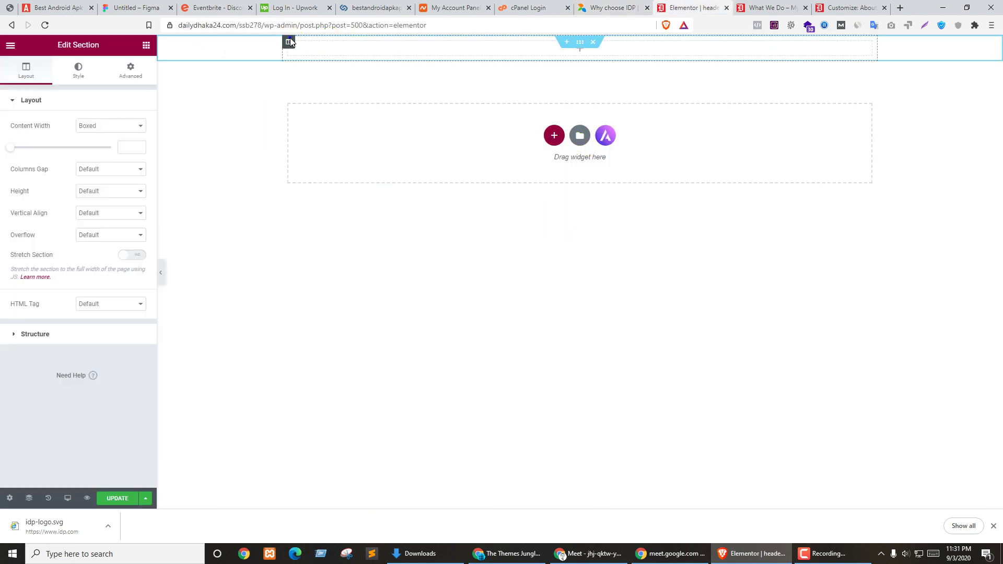
pyautogui.rightClick(291, 42)
pyautogui.click(307, 63)
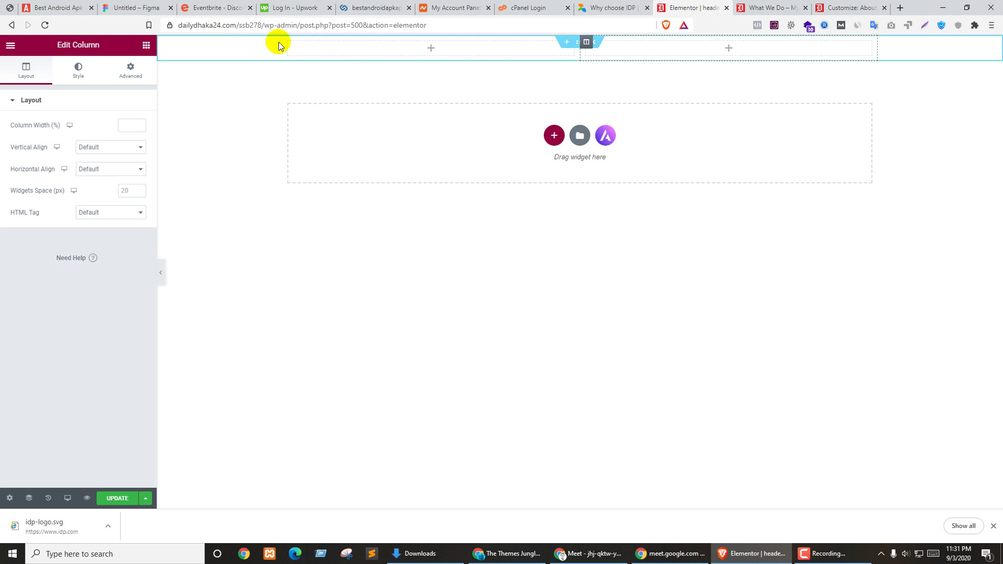
pyautogui.rightClick(290, 42)
pyautogui.click(330, 67)
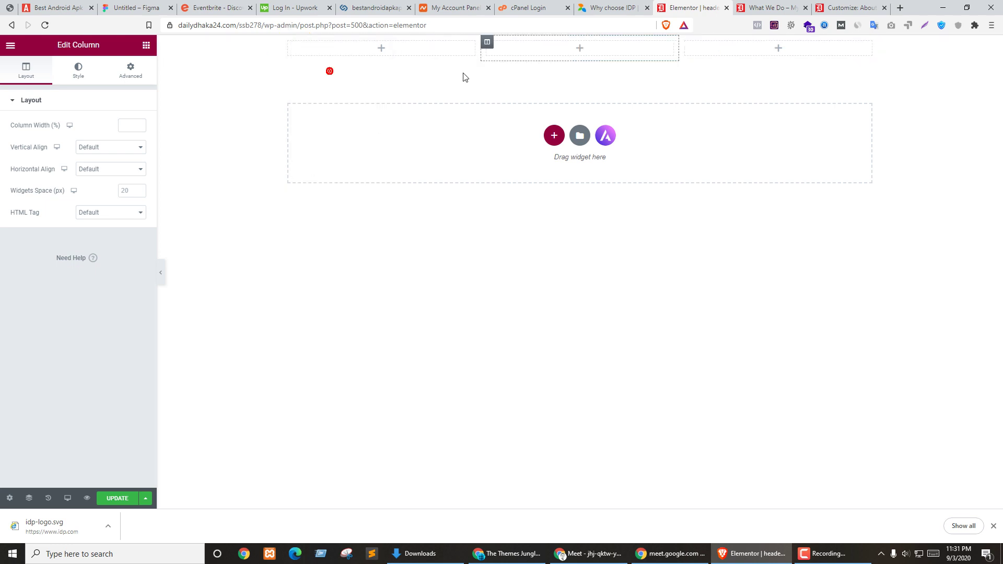
# Step: Place an Image widget in the section's first column and open its image selection
pyautogui.click(380, 50)
pyautogui.moveTo(52, 212); pyautogui.dragTo(373, 56)
pyautogui.click(78, 148)
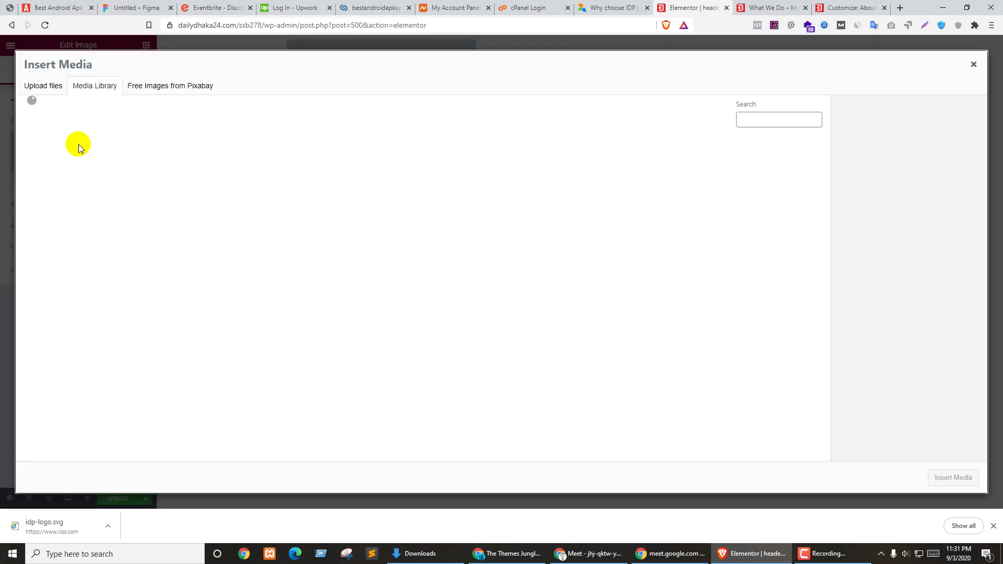
# Step: Try to upload idp-logo.svg from the Downloads folder to the media library
pyautogui.click(43, 85)
pyautogui.click(514, 264)
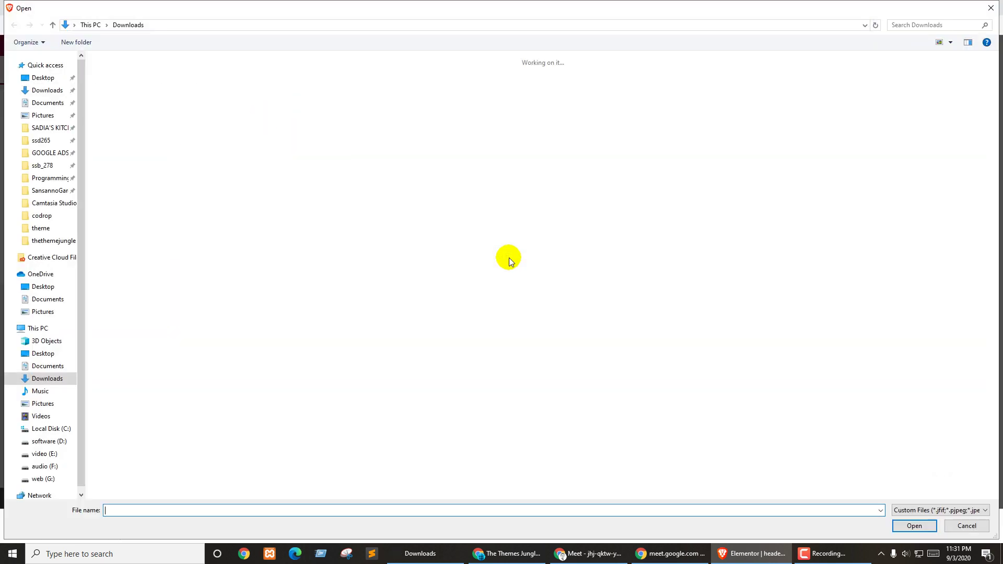
pyautogui.doubleClick(160, 151)
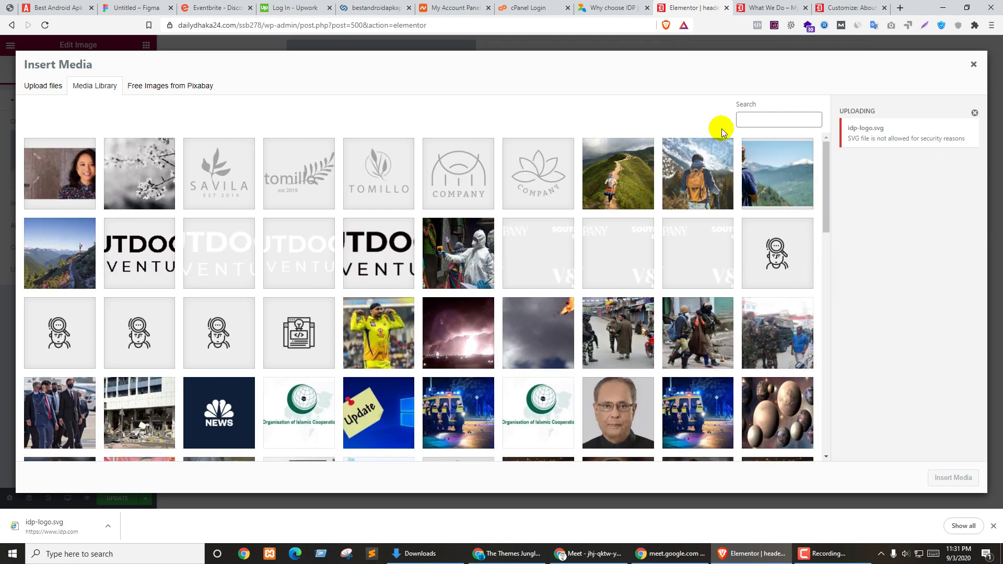
# Step: Capture the header logo on the IDP reference page with the Snipping Tool
pyautogui.click(615, 6)
pyautogui.rightClick(243, 76)
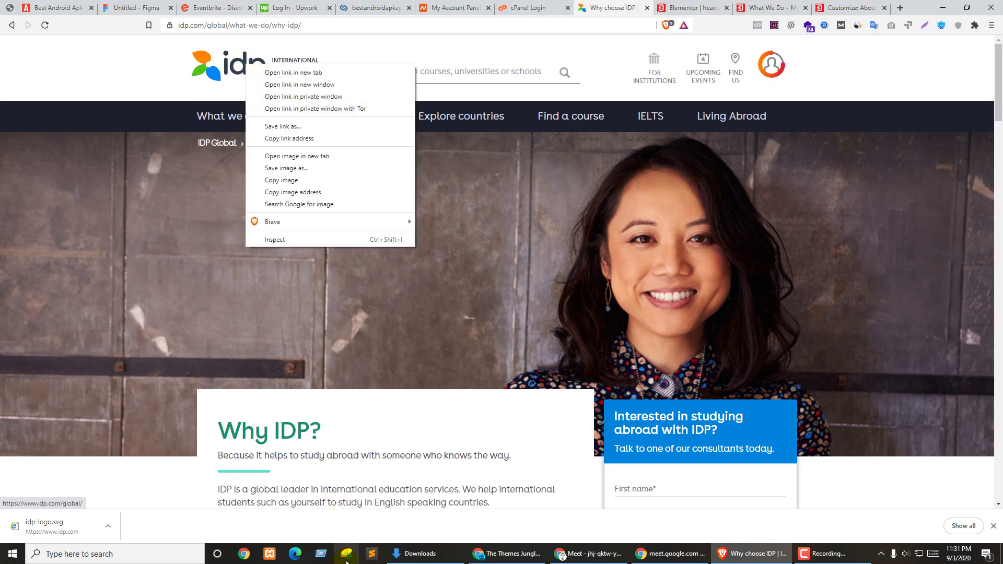
pyautogui.click(507, 265)
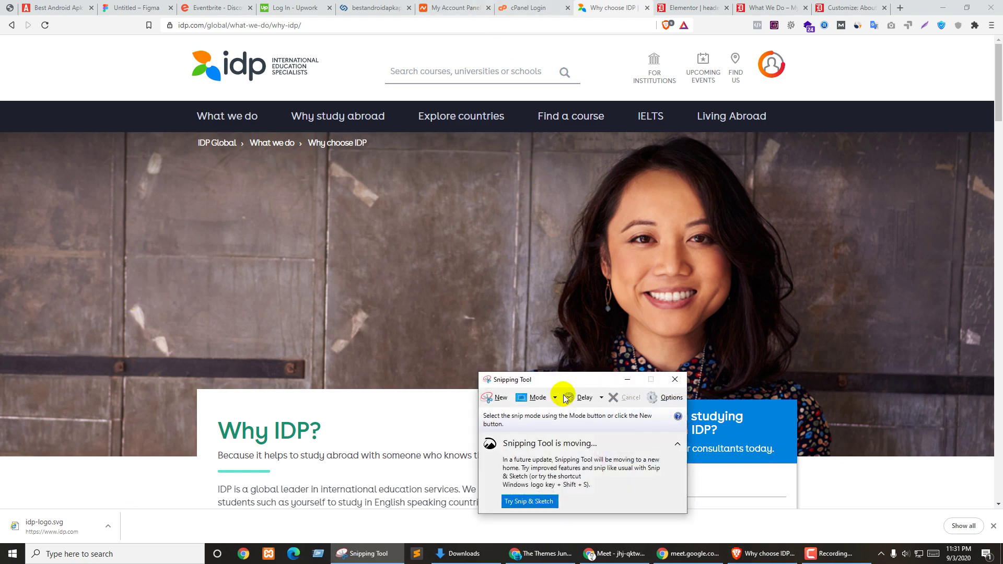
pyautogui.click(493, 398)
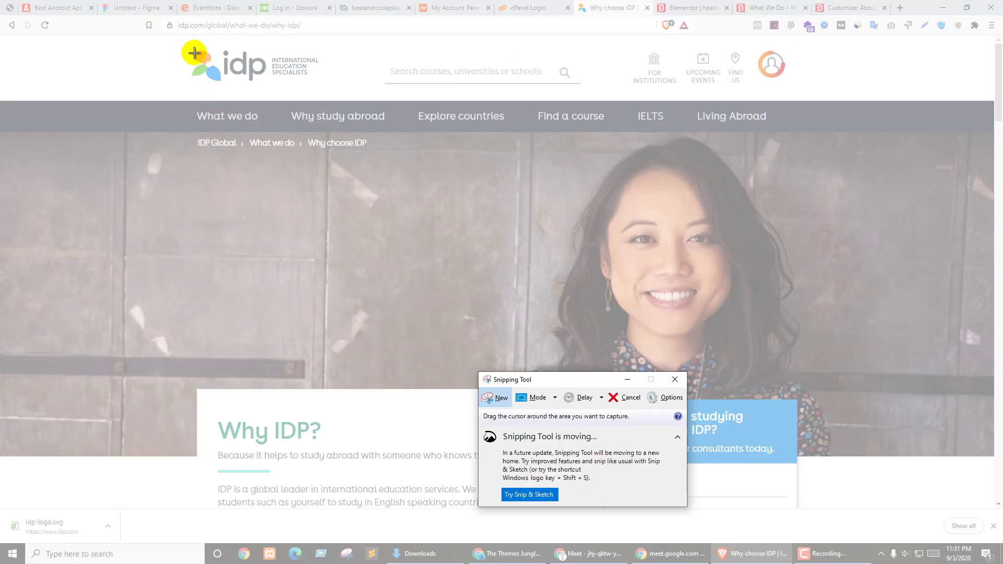
pyautogui.moveTo(187, 42); pyautogui.dragTo(283, 84)
pyautogui.moveTo(324, 90); pyautogui.dragTo(324, 90)
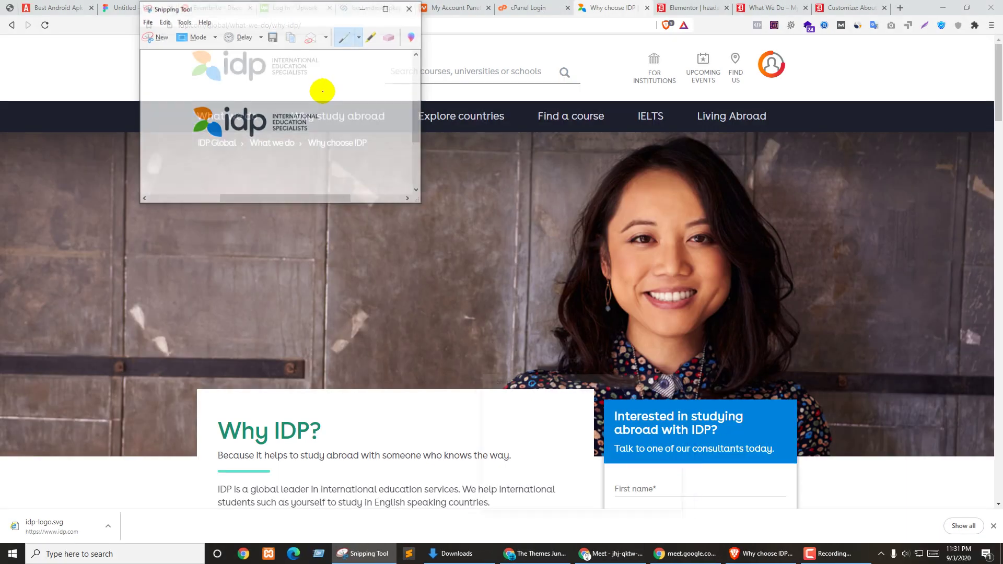
# Step: Save the logo snip to the Desktop as Capture.PNG, replacing the existing file, and close the Snipping Tool
pyautogui.click(146, 21)
pyautogui.click(158, 48)
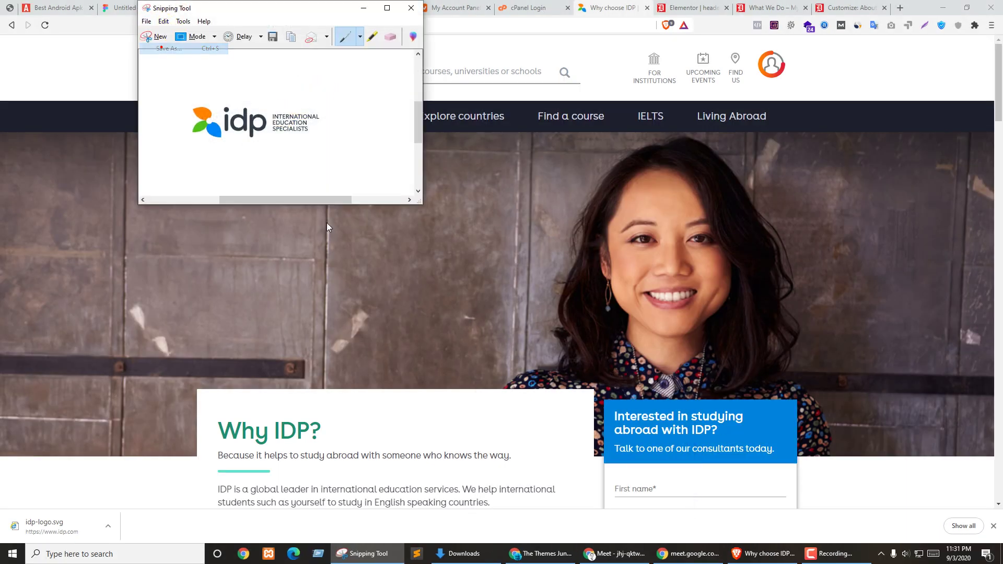
pyautogui.click(546, 291)
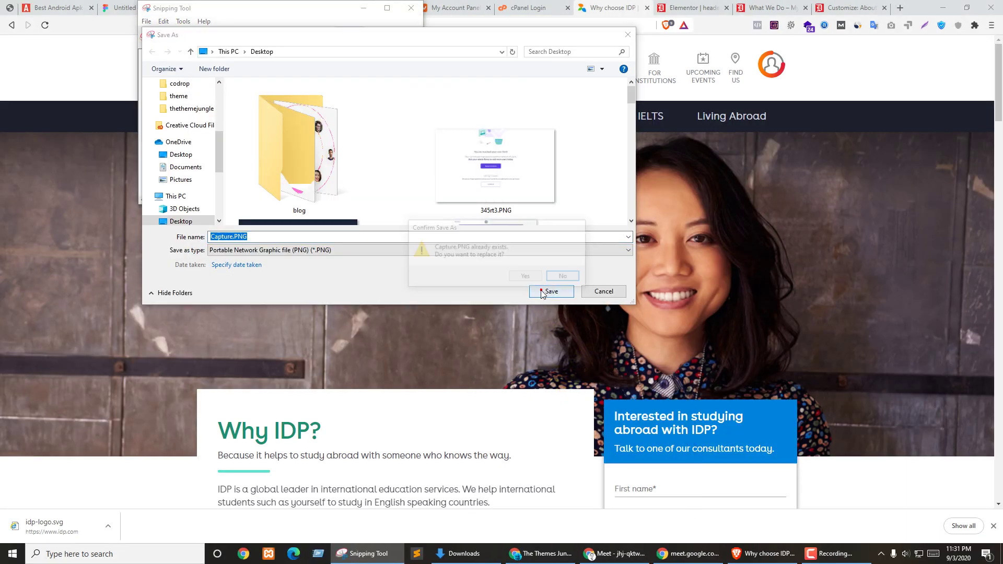
pyautogui.click(532, 274)
pyautogui.click(411, 9)
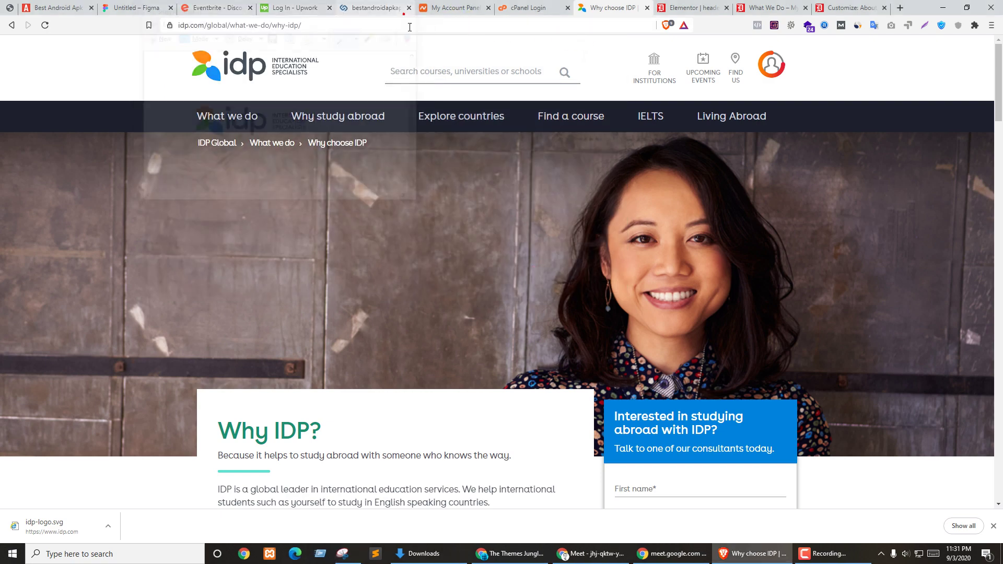
# Step: Upload Capture.PNG from the Desktop, insert it into the Image widget, and narrow the logo's column to fit it
pyautogui.click(685, 8)
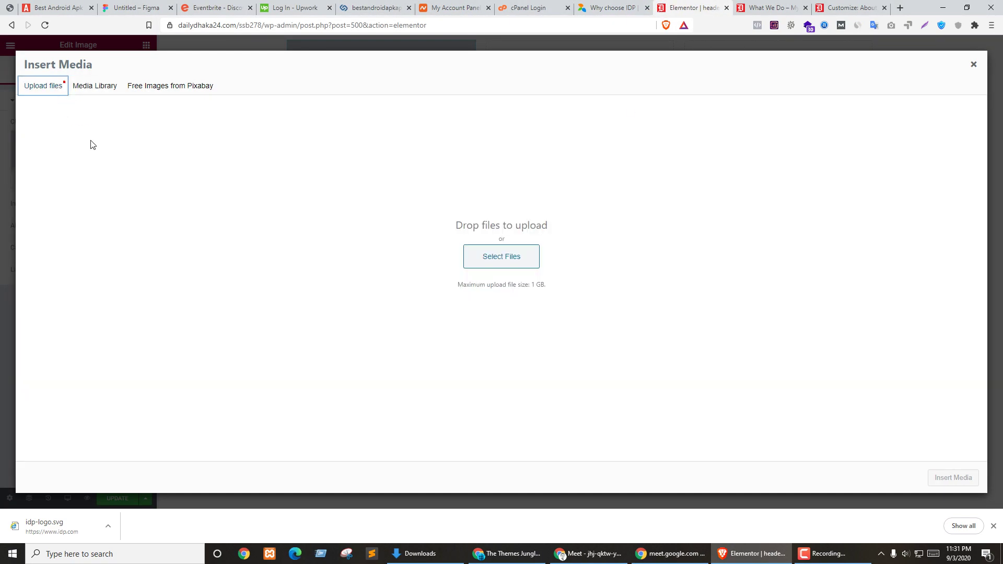
pyautogui.click(521, 256)
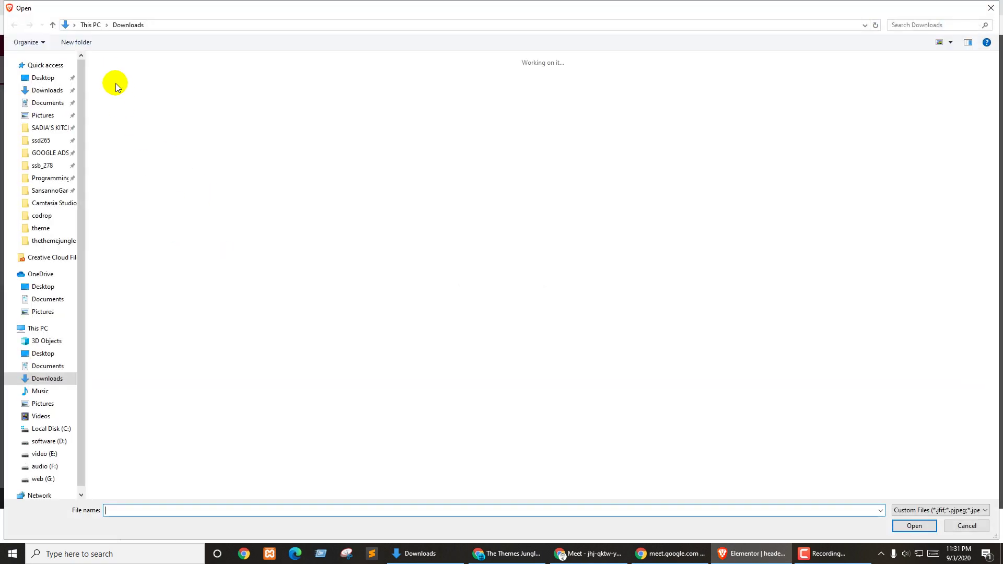
pyautogui.click(43, 78)
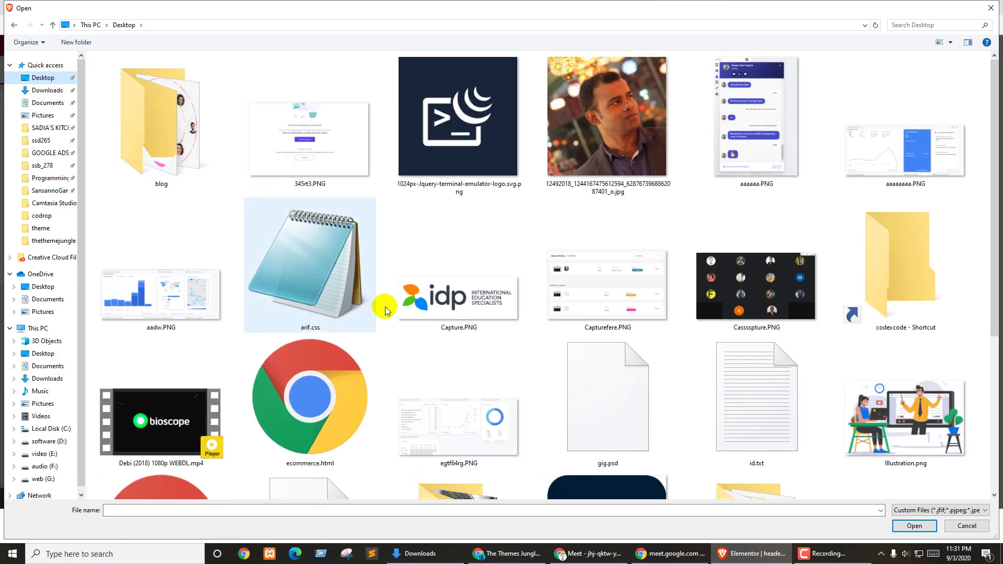
pyautogui.doubleClick(413, 300)
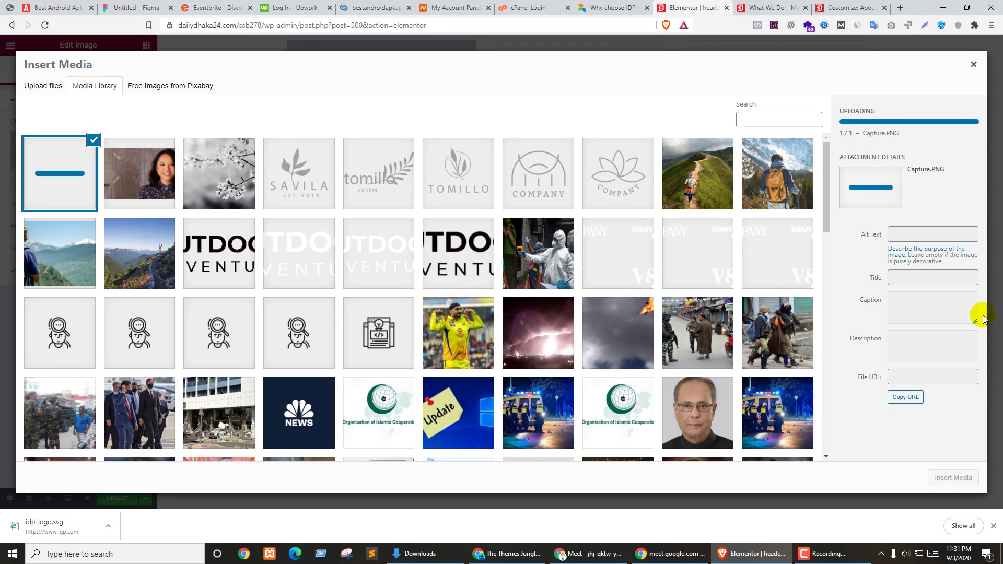
pyautogui.click(950, 477)
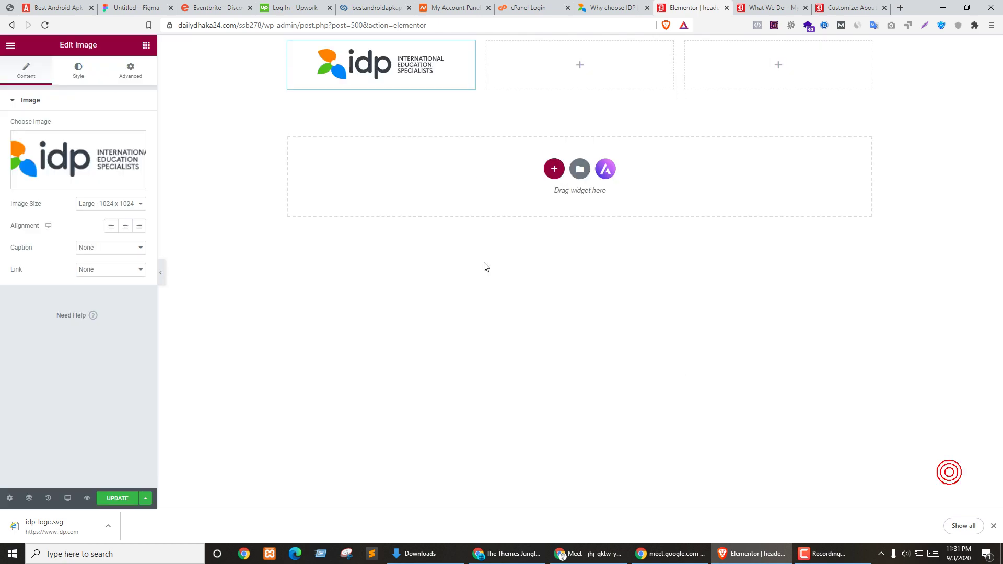
pyautogui.moveTo(476, 65); pyautogui.dragTo(421, 73)
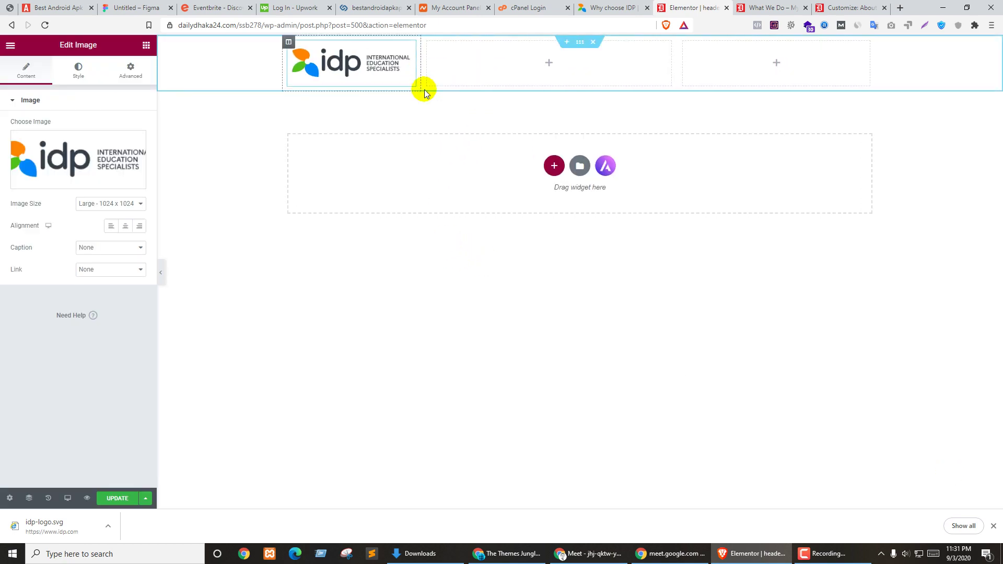
# Step: Find the Header Footer & Blocks Search widget and place it in the section's middle column
pyautogui.click(548, 63)
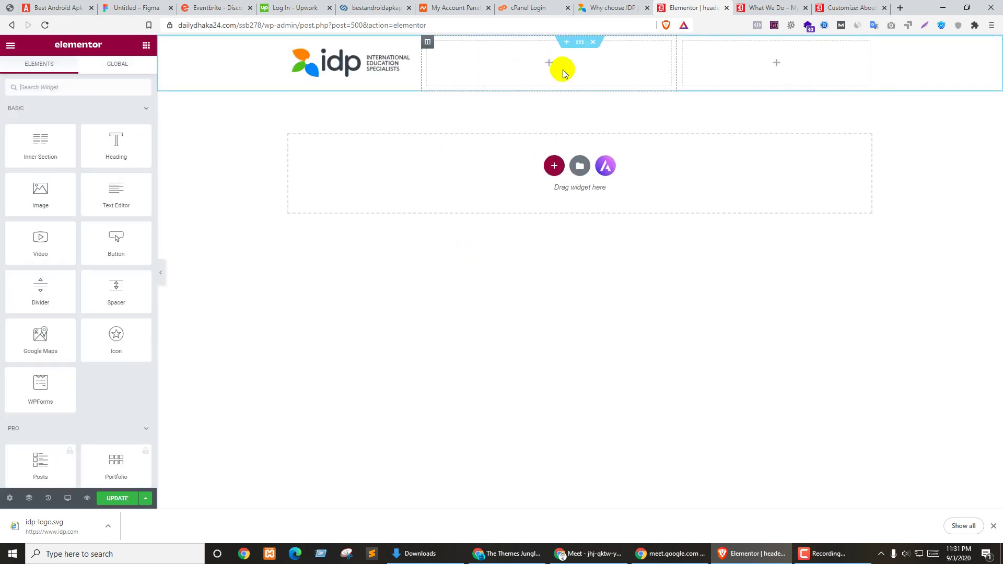
pyautogui.click(58, 89)
pyautogui.write('sea')
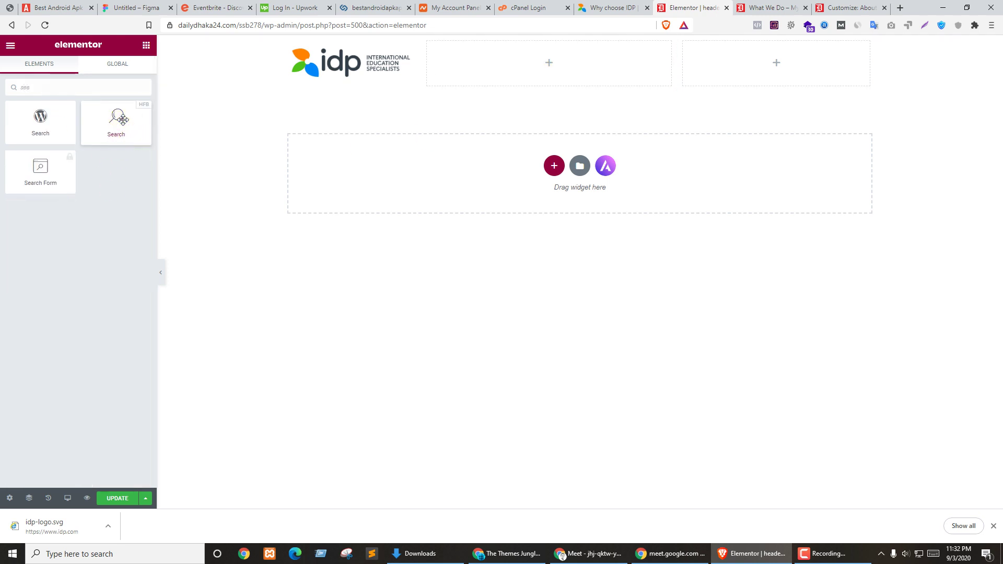
pyautogui.moveTo(123, 121); pyautogui.dragTo(518, 52)
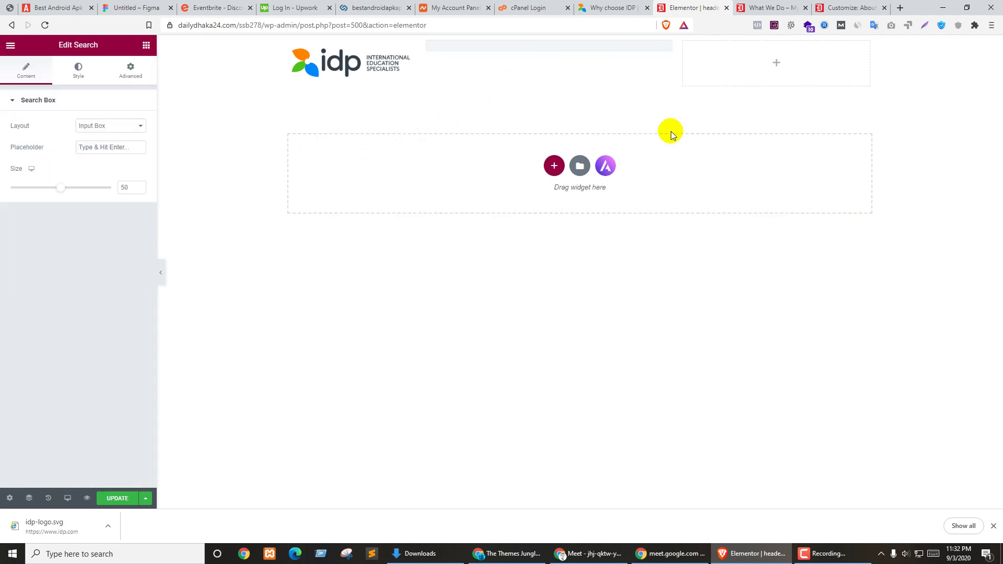
# Step: Compare the search box with the IDP reference header and set its layout to Input Box With Button
pyautogui.hotkey('ctrl', 'shift', 'Tab')
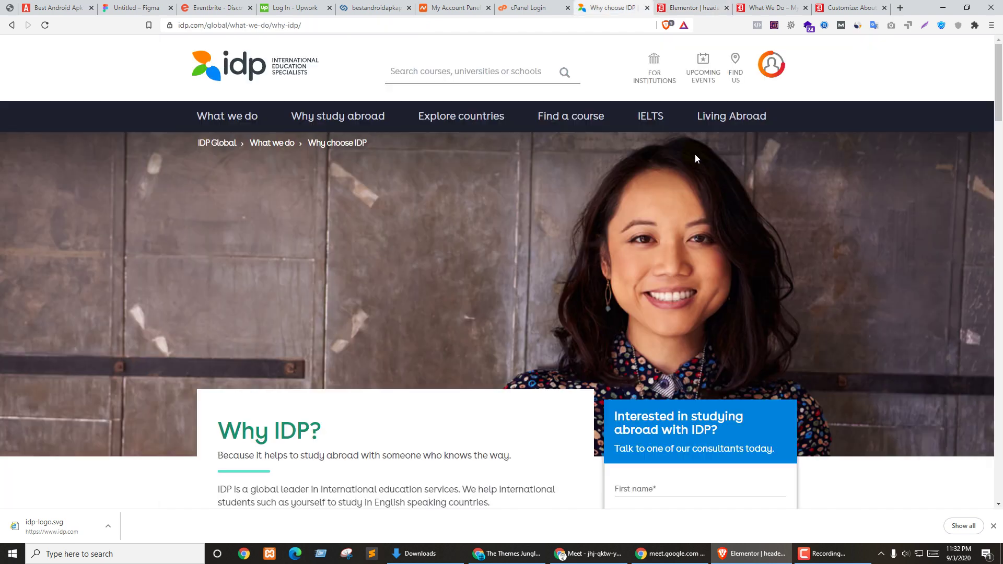
pyautogui.hotkey('ctrl', 'Tab')
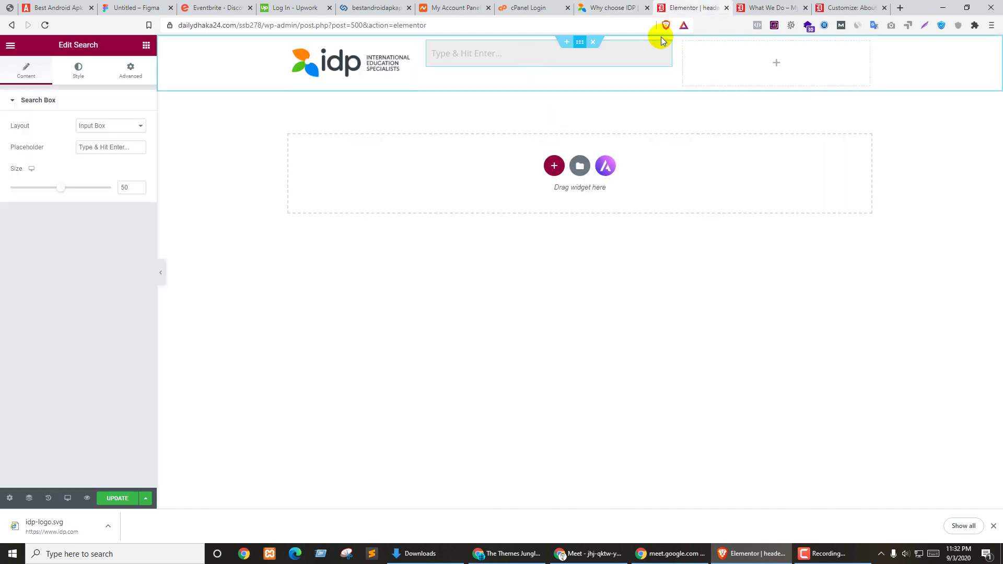
pyautogui.click(111, 128)
pyautogui.click(105, 145)
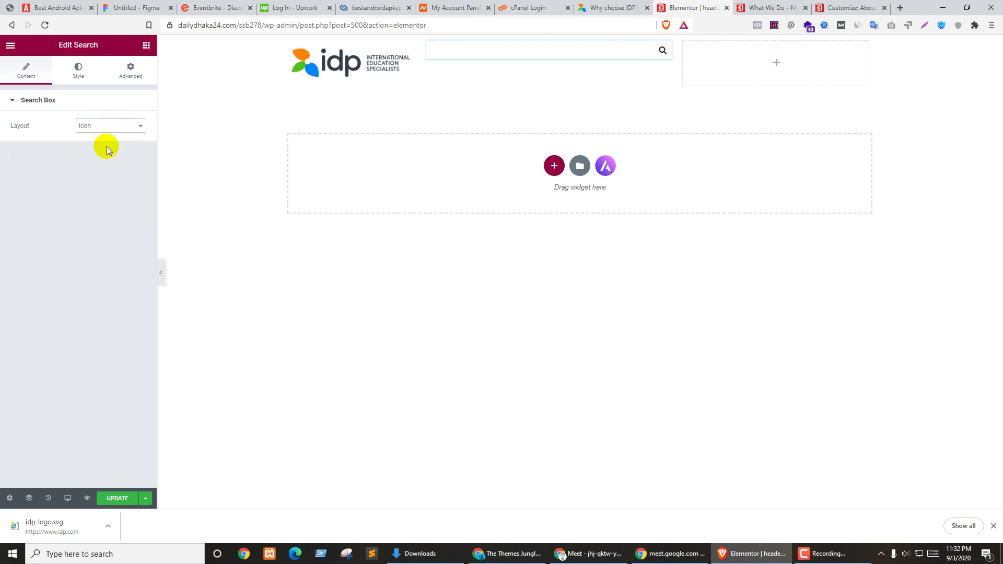
pyautogui.click(119, 127)
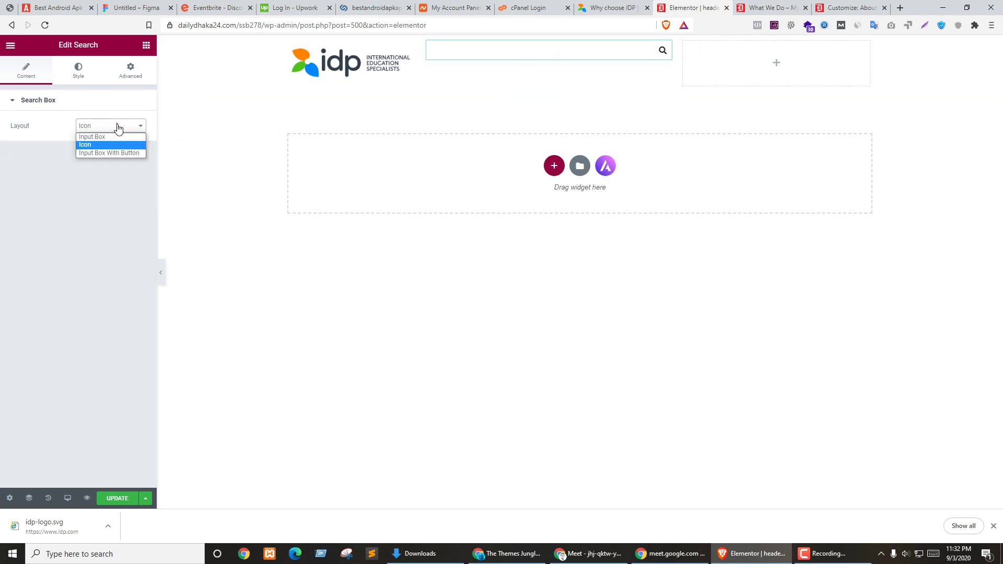
pyautogui.click(112, 154)
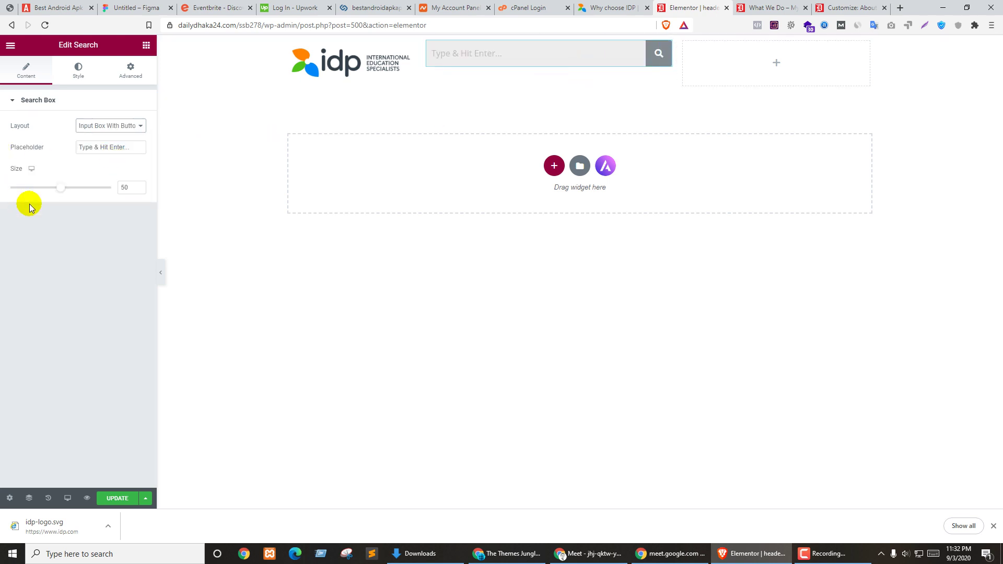
# Step: Reduce the search box's size slightly and set its input background colour to white (#FFFFFF), checking against the IDP reference header
pyautogui.moveTo(62, 193)
pyautogui.mouseDown()
pyautogui.moveTo(81, 195)
pyautogui.moveTo(52, 194)
pyautogui.mouseUp()
pyautogui.click(79, 70)
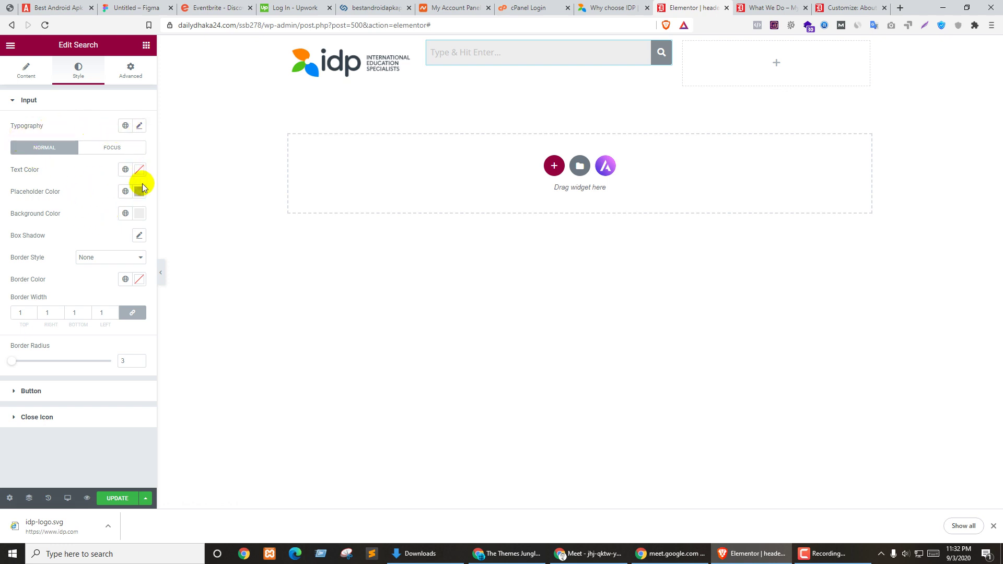
pyautogui.click(138, 213)
pyautogui.moveTo(32, 270); pyautogui.dragTo(12, 231)
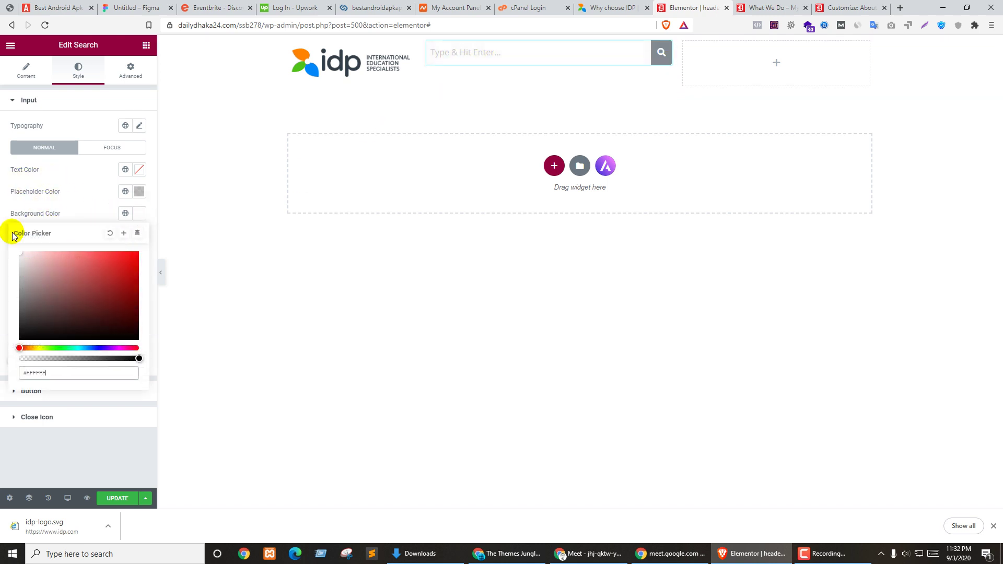
pyautogui.hotkey('ctrl', 'shift', 'Tab')
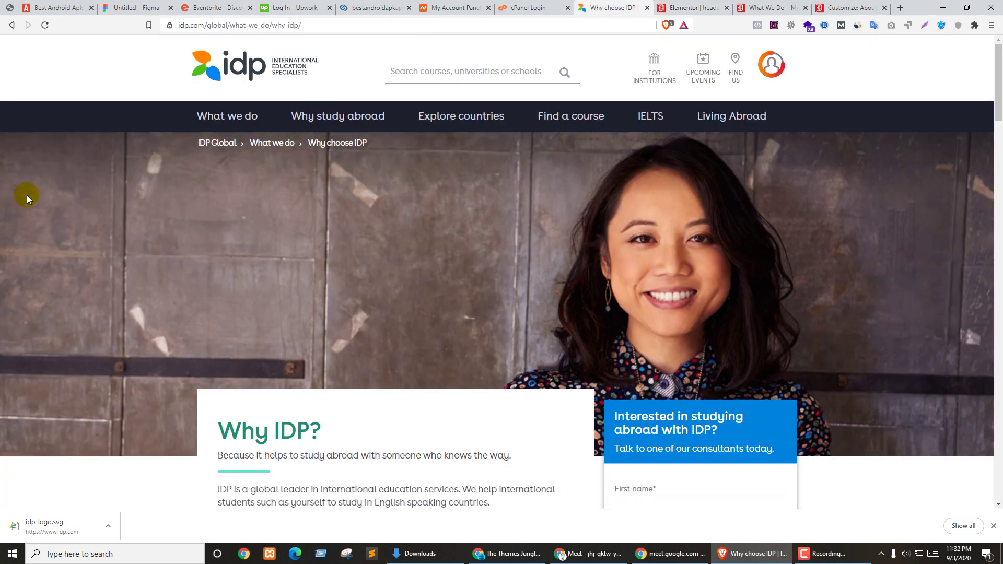
pyautogui.hotkey('ctrl', 'Tab')
pyautogui.click(90, 208)
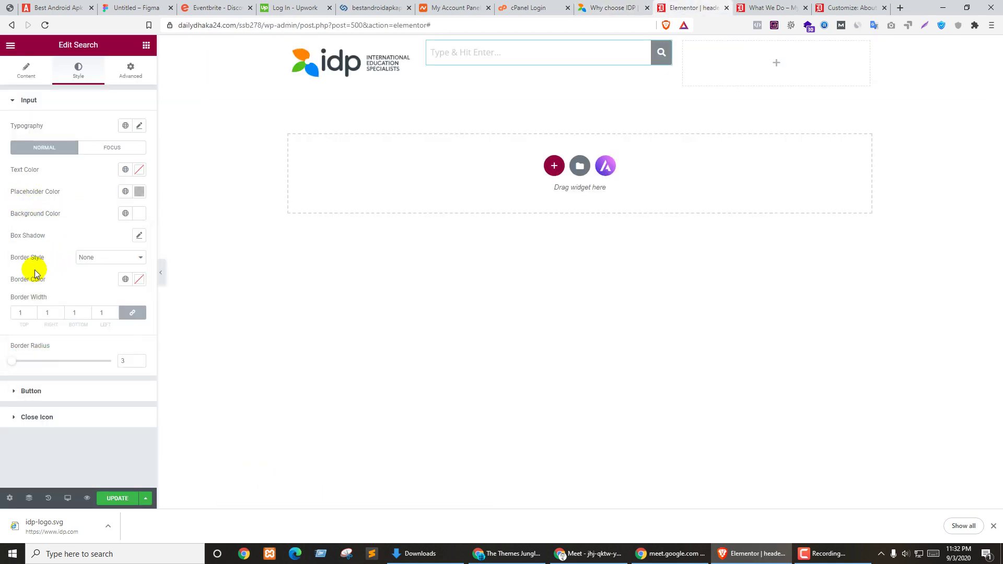
# Step: Give the search input a solid border with unlinked widths: 2 on the bottom edge and 0 on the top, right and left
pyautogui.click(113, 258)
pyautogui.click(98, 276)
pyautogui.moveTo(42, 312); pyautogui.dragTo(4, 316)
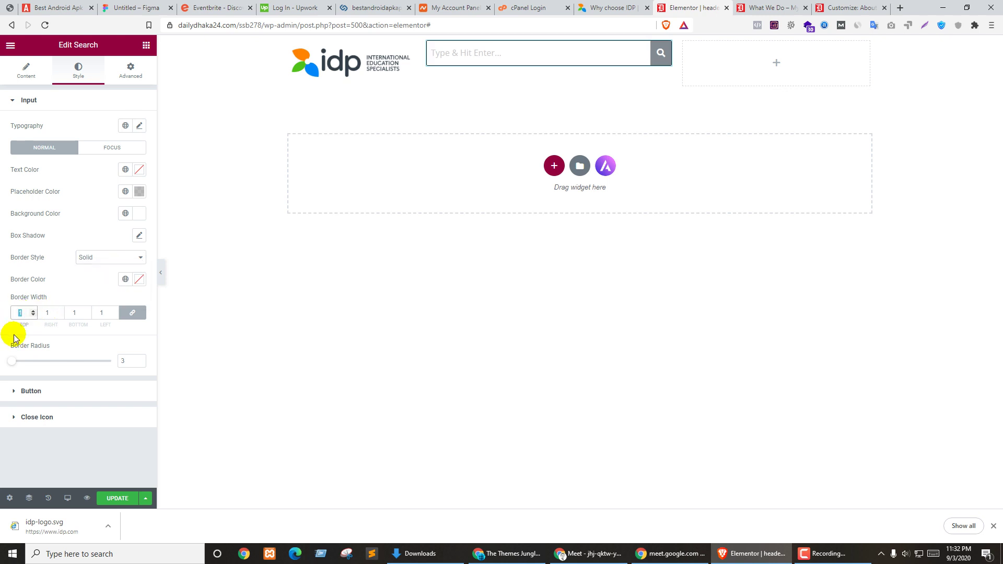
pyautogui.click(131, 314)
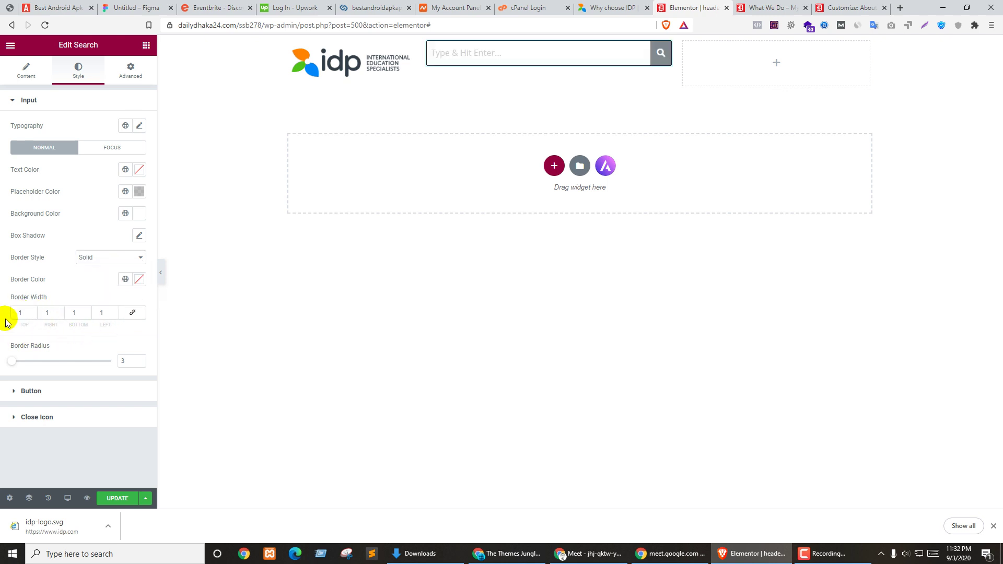
pyautogui.doubleClick(22, 313)
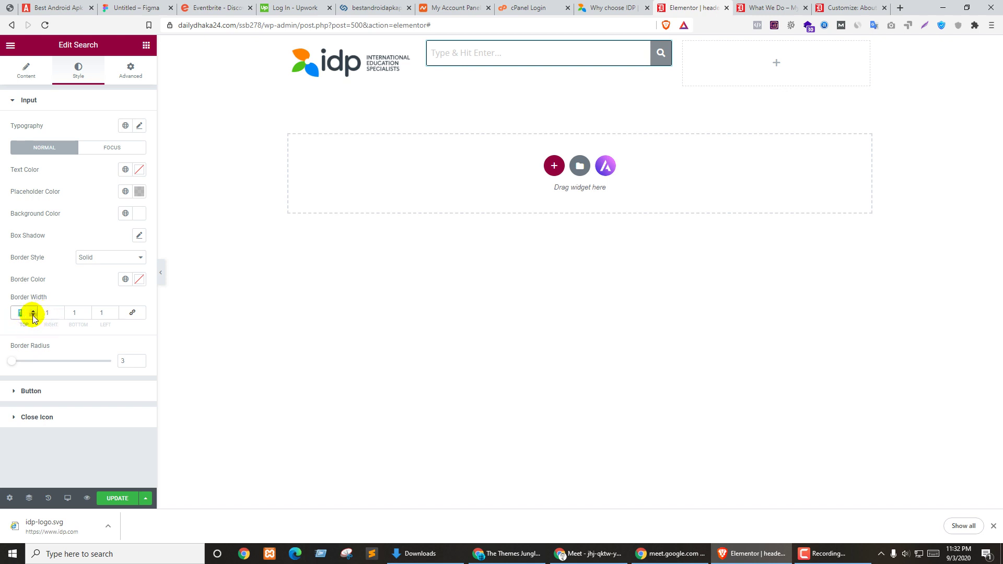
pyautogui.click(33, 315)
pyautogui.click(60, 315)
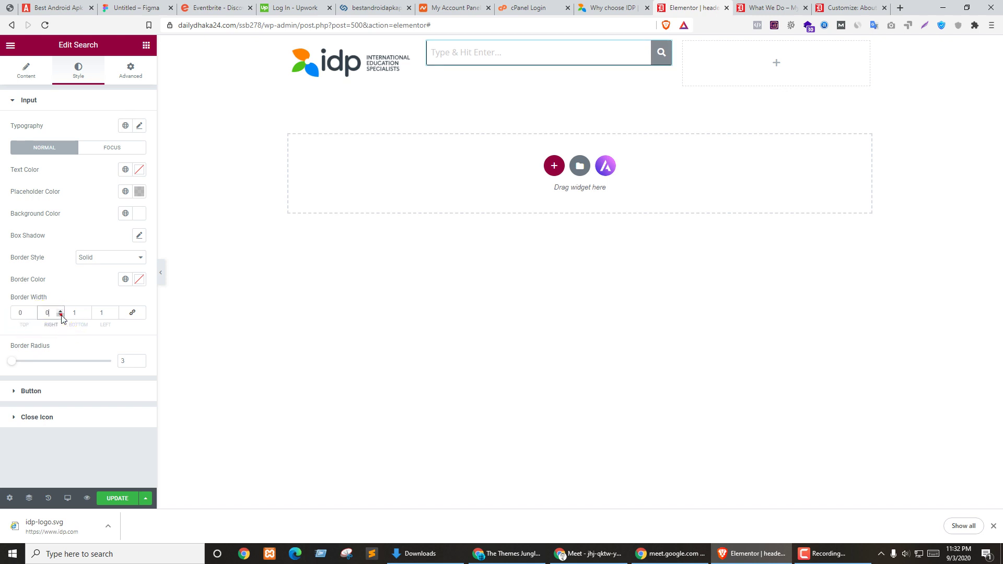
pyautogui.click(115, 315)
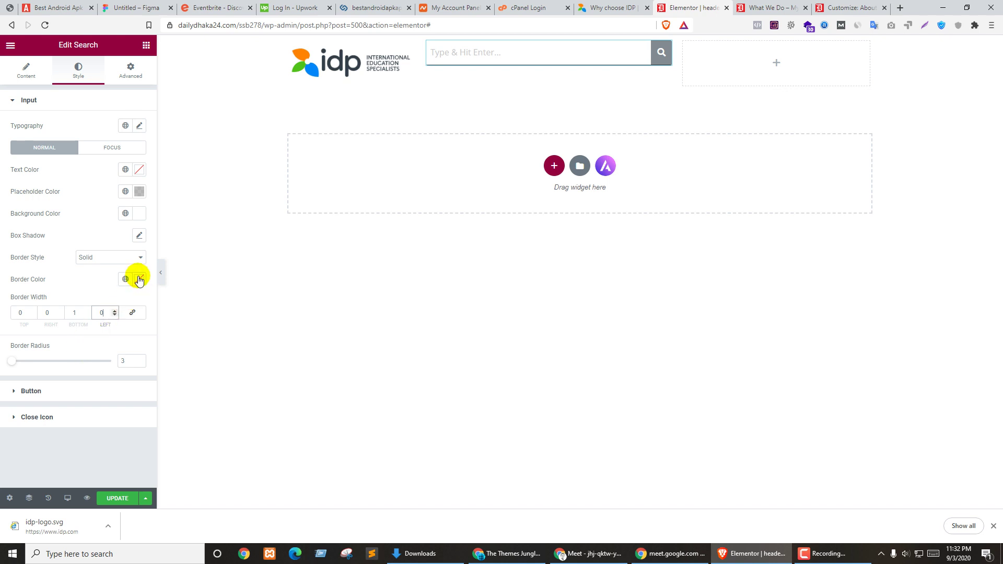
pyautogui.click(87, 311)
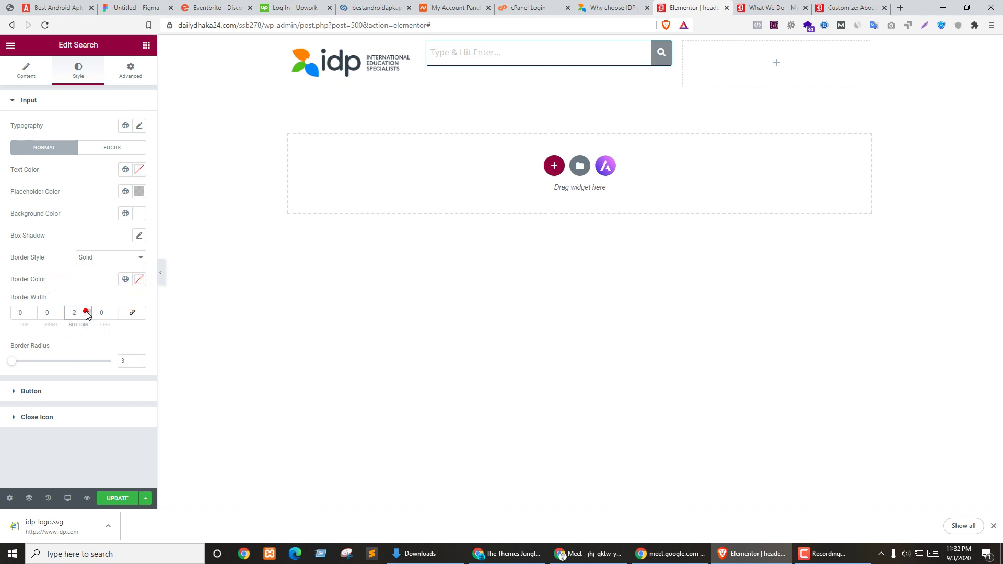
# Step: Set the search input's border colour to light grey and compare the underline with the IDP reference header
pyautogui.click(138, 278)
pyautogui.click(59, 335)
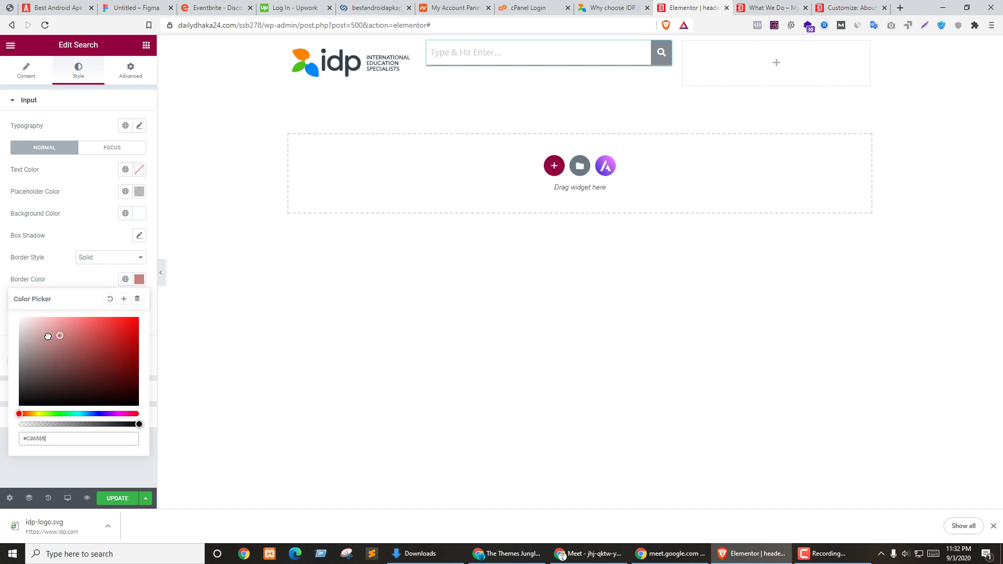
pyautogui.moveTo(14, 359); pyautogui.dragTo(25, 324)
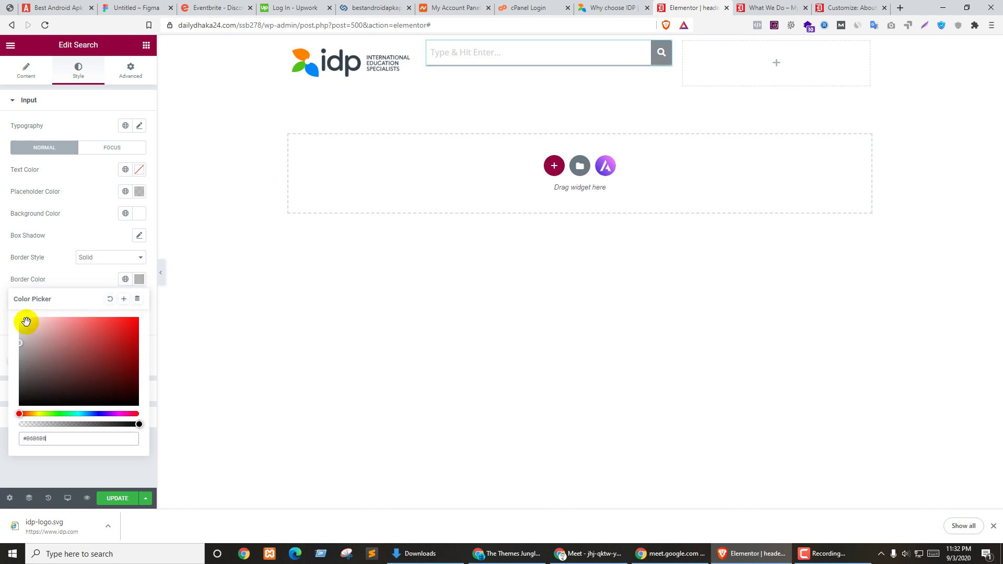
pyautogui.click(81, 280)
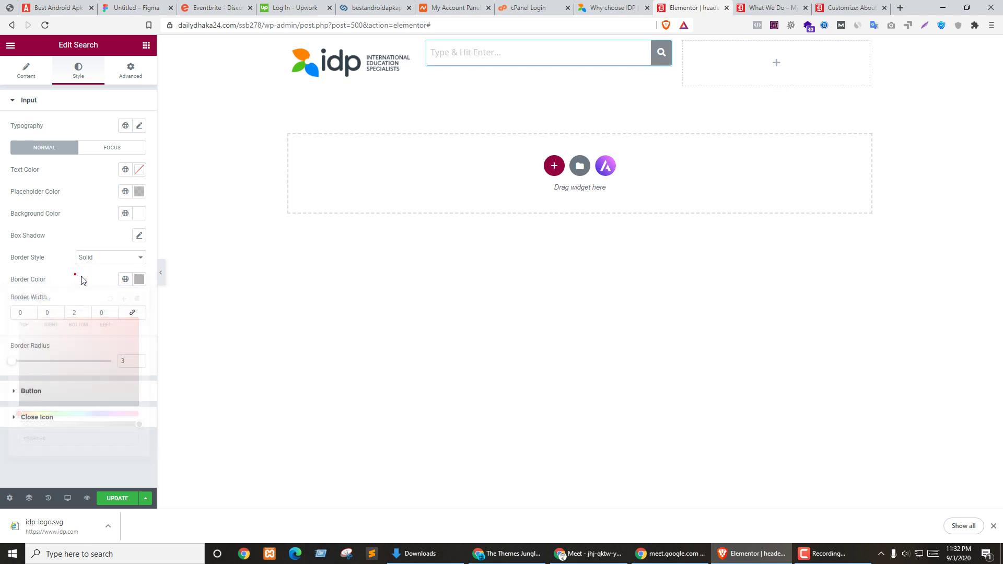
pyautogui.click(351, 65)
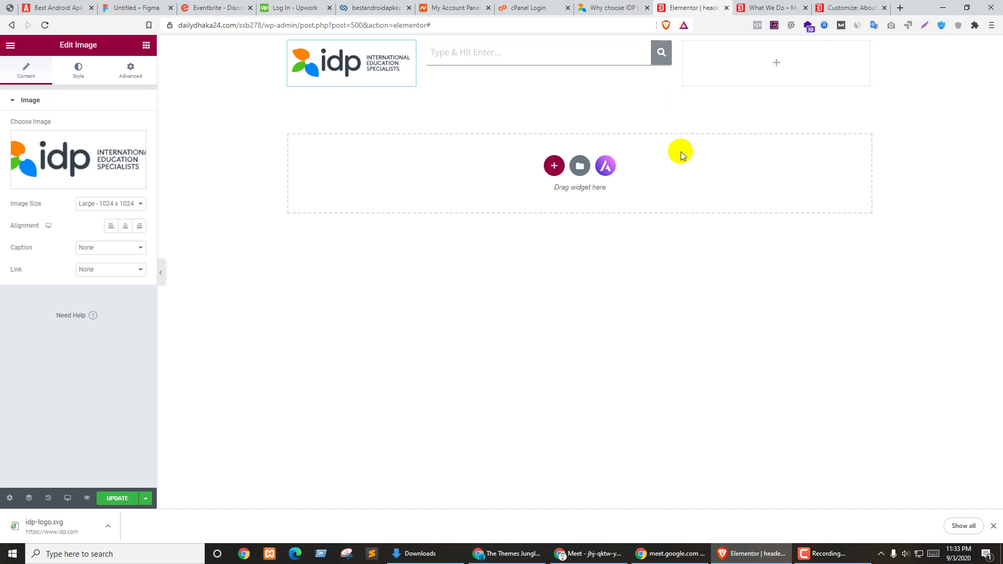
pyautogui.hotkey('ctrl', 'shift', 'Tab')
pyautogui.hotkey('ctrl', 'Tab')
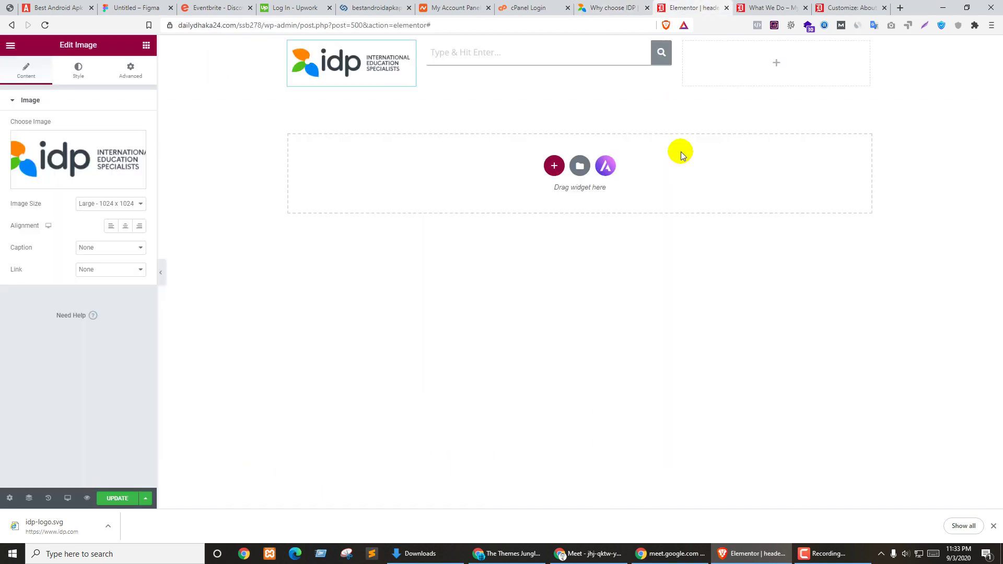
# Step: Set the search button's background to white and its icon colour to grey, then compare it with the IDP reference header
pyautogui.click(662, 52)
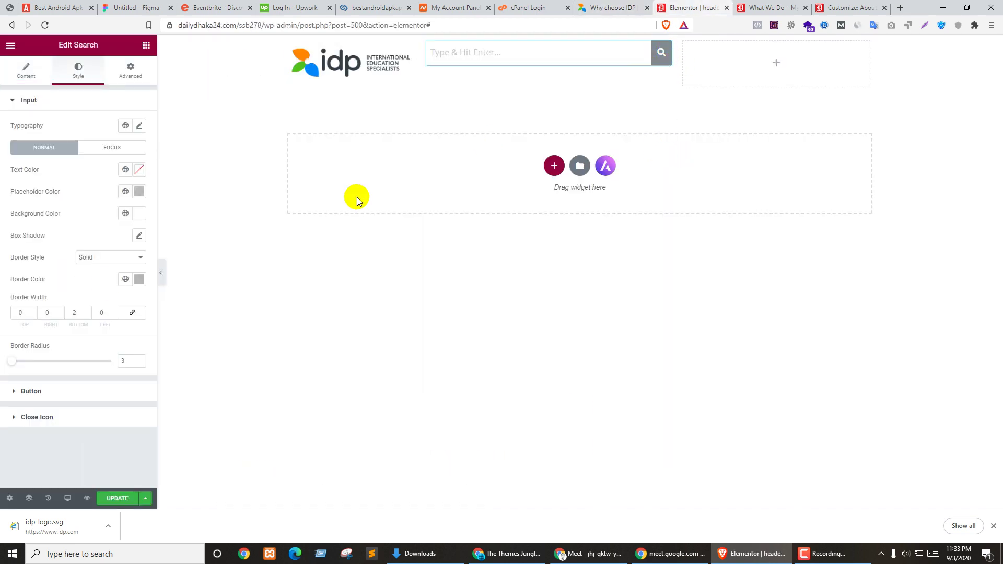
pyautogui.click(41, 397)
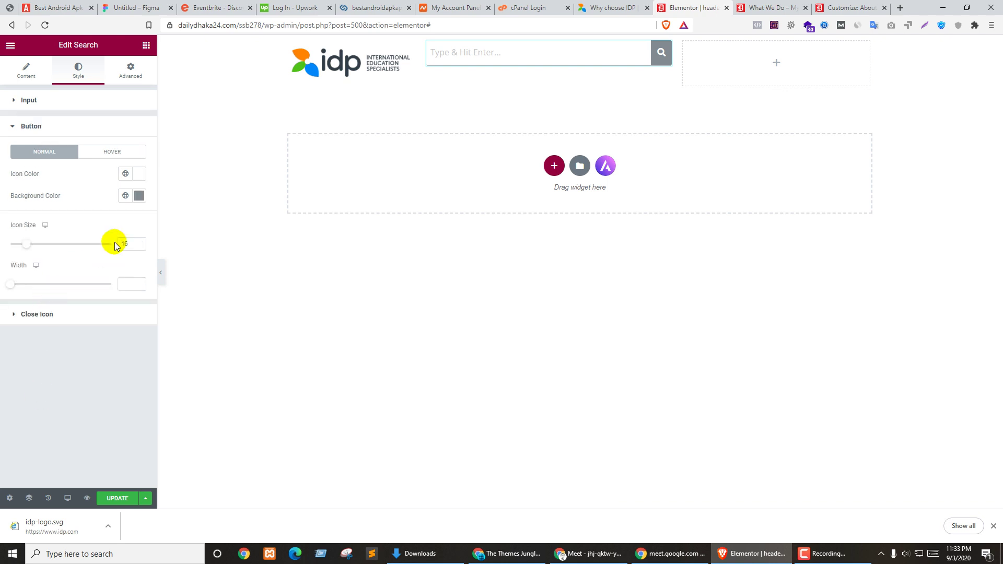
pyautogui.click(138, 196)
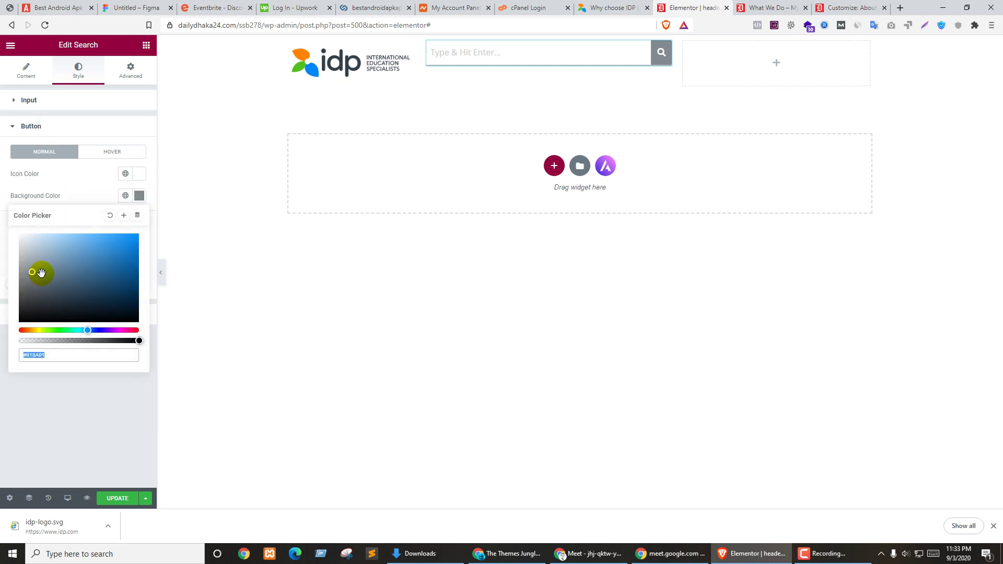
pyautogui.moveTo(38, 273); pyautogui.dragTo(1, 216)
pyautogui.click(1, 215)
pyautogui.click(139, 174)
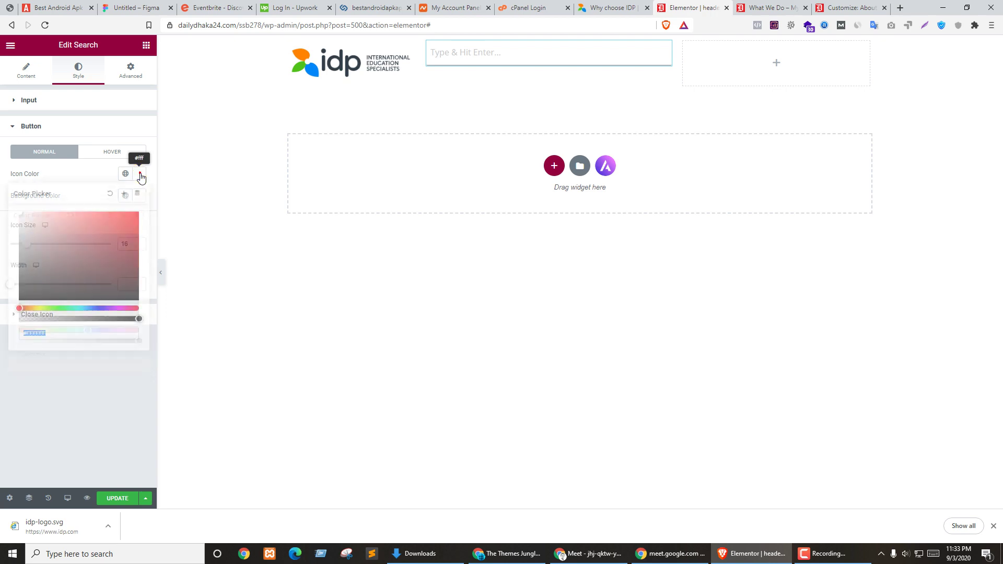
pyautogui.moveTo(3, 246); pyautogui.dragTo(2, 240)
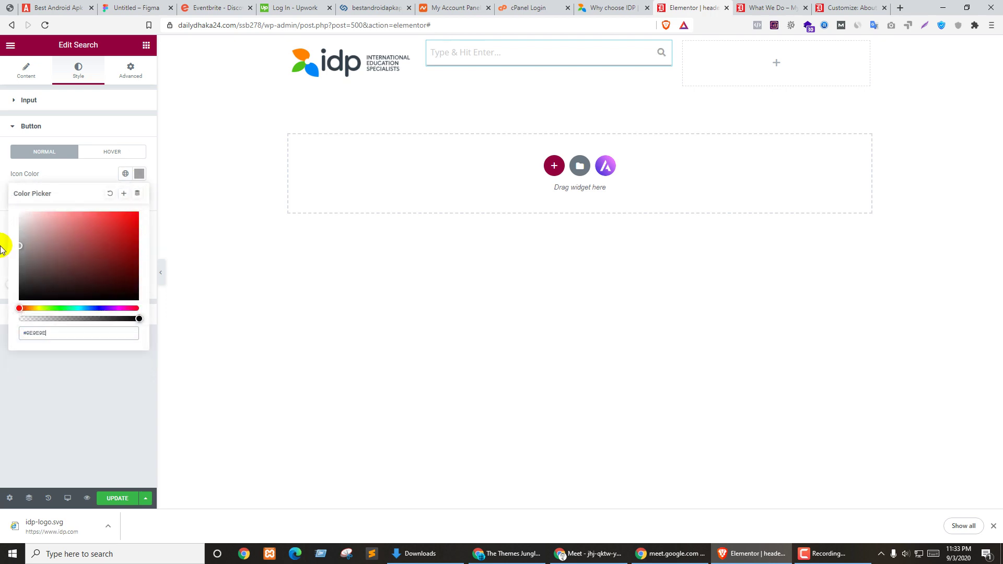
pyautogui.click(43, 438)
pyautogui.hotkey('ctrl', 'shift', 'Tab')
pyautogui.hotkey('ctrl', 'Tab')
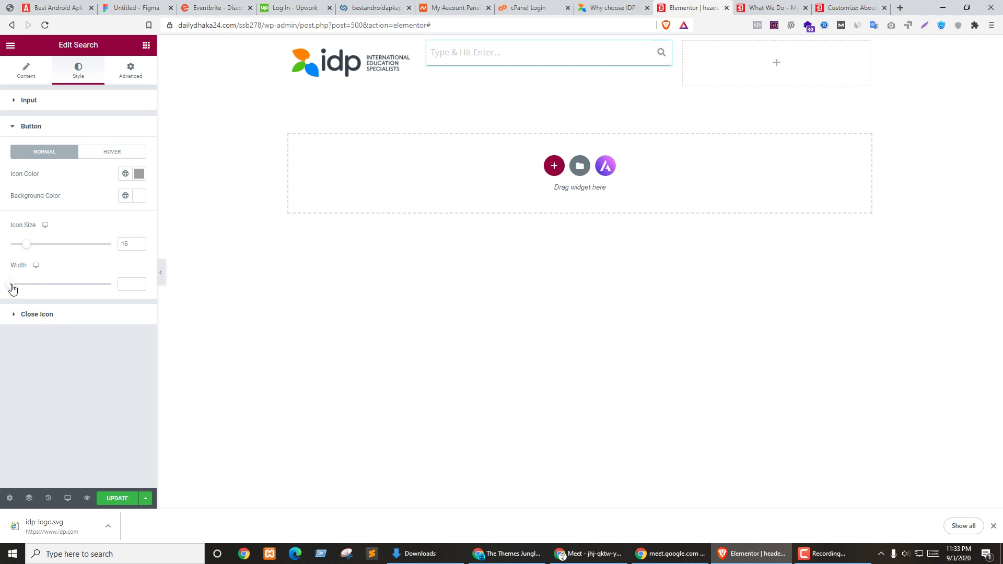
# Step: Set the search button's width to 55, view the close icon settings, and update the header
pyautogui.moveTo(10, 286)
pyautogui.mouseDown()
pyautogui.moveTo(44, 283)
pyautogui.moveTo(8, 281)
pyautogui.moveTo(22, 286)
pyautogui.mouseUp()
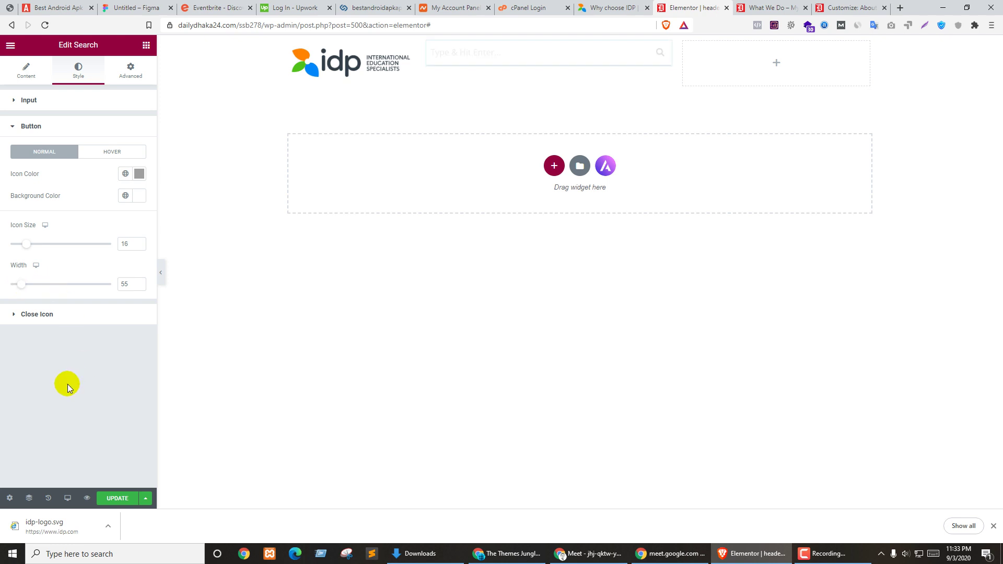
pyautogui.click(67, 383)
pyautogui.click(23, 318)
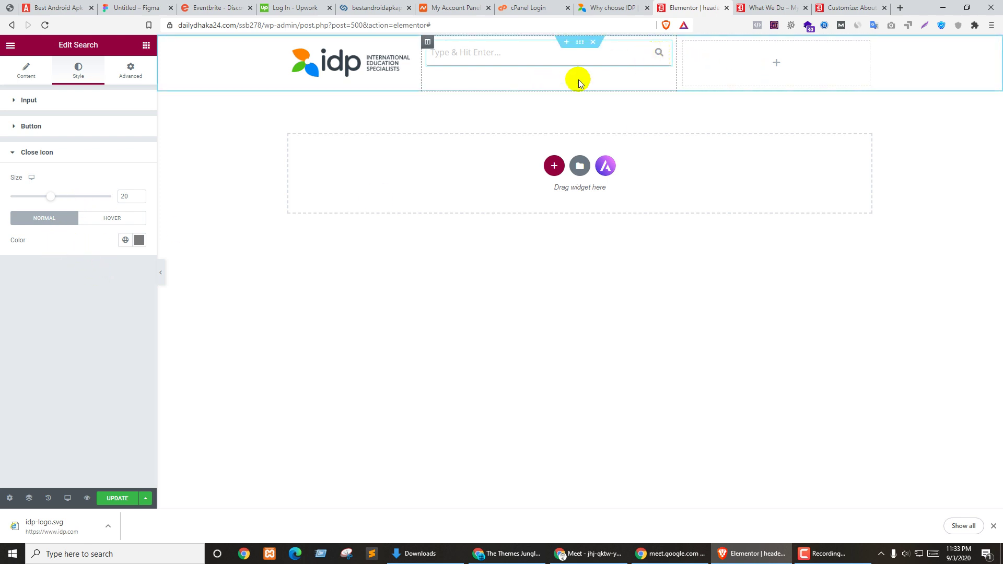
pyautogui.click(118, 498)
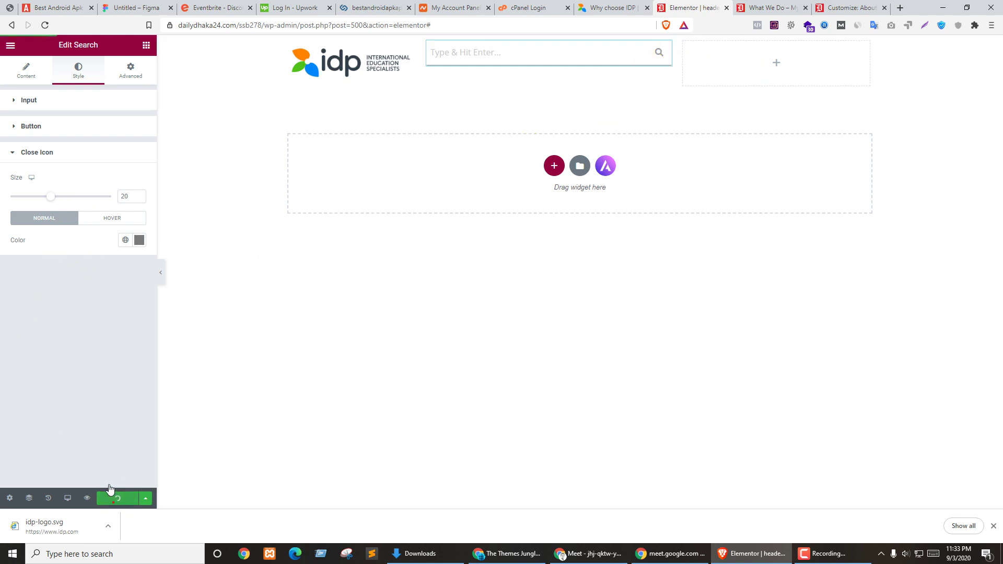
# Step: Reload the What We Do page and test its header search with an empty search and with the text "ryhju7i9"
pyautogui.hotkey('ctrl', 'Tab')
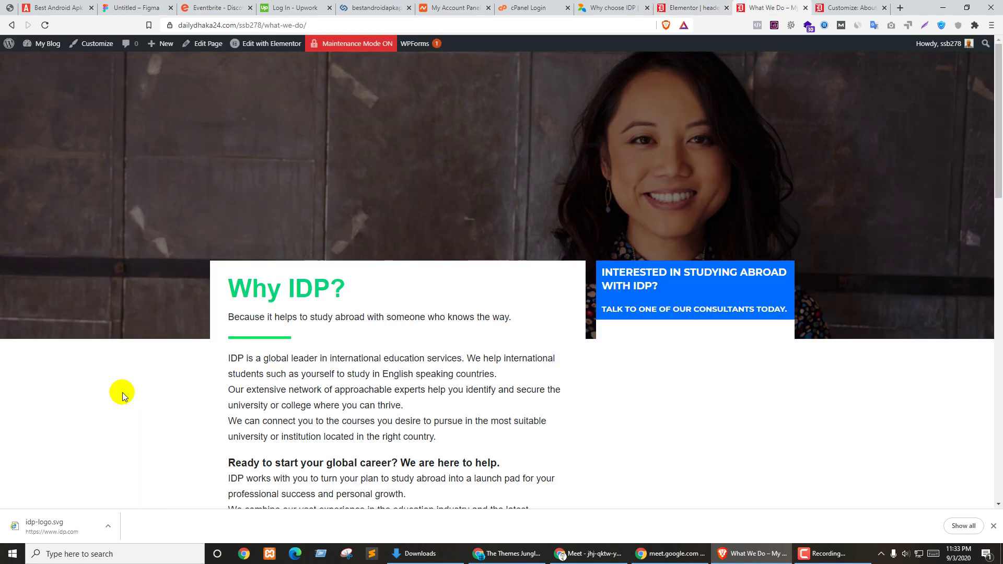
pyautogui.press('F5')
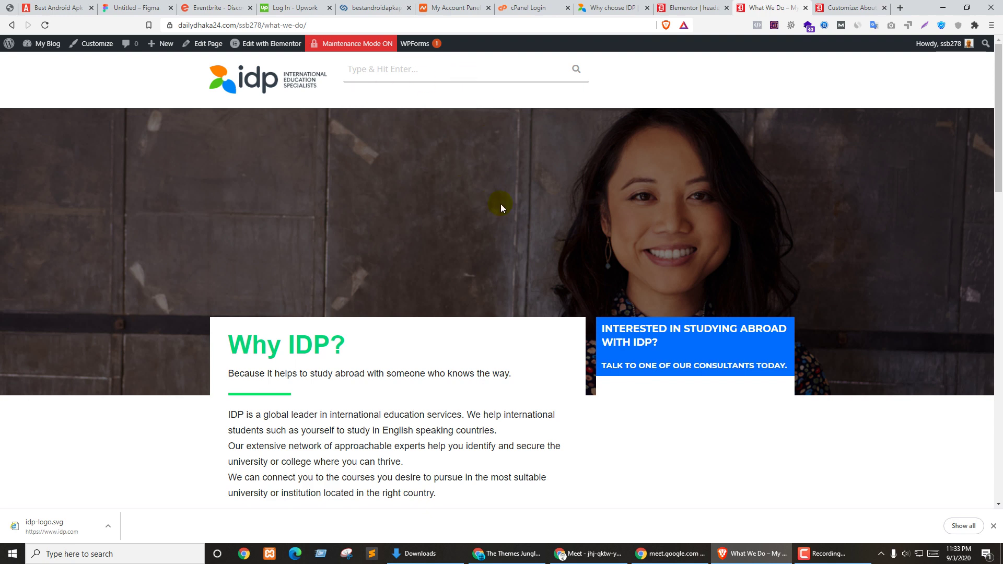
pyautogui.click(576, 71)
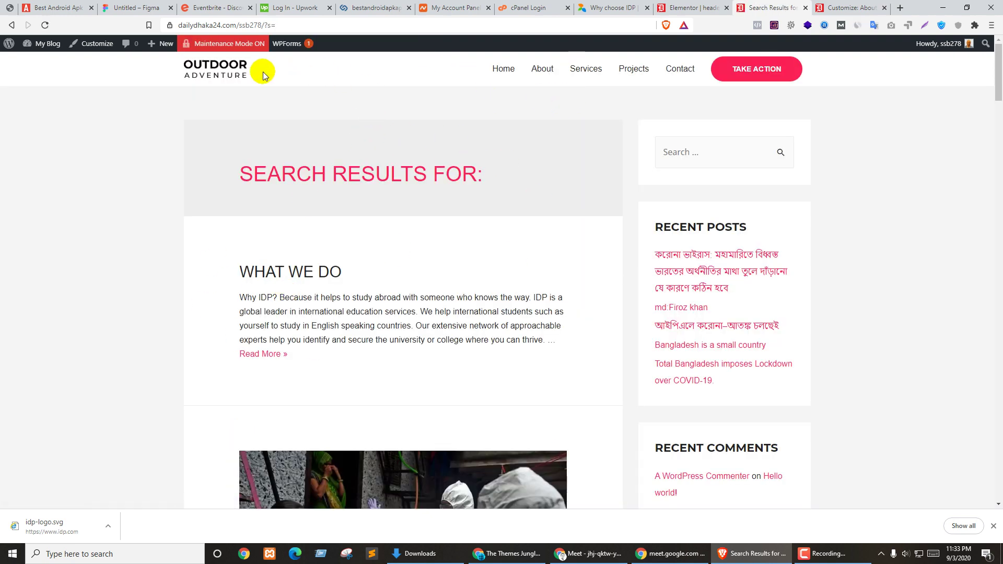
pyautogui.click(11, 25)
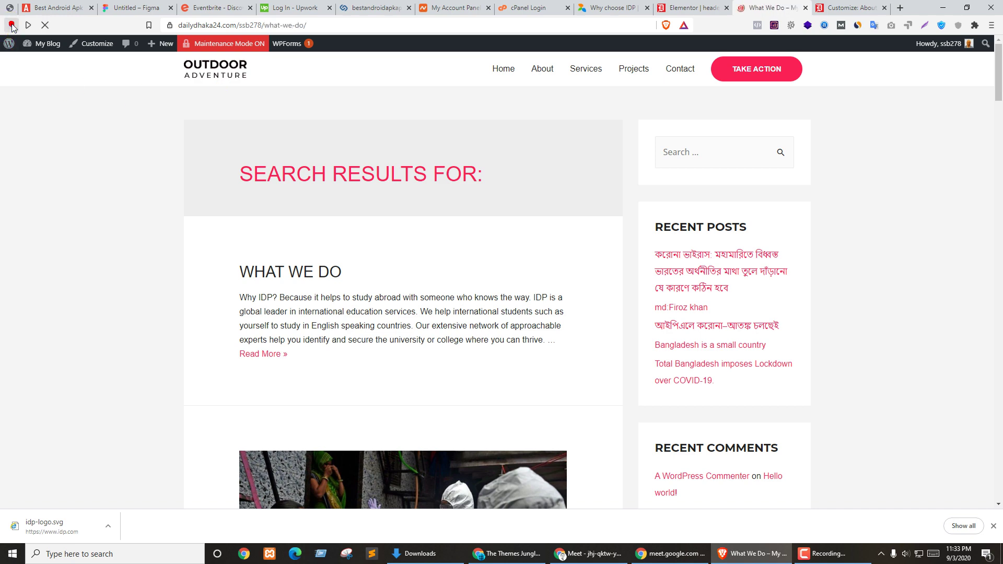
pyautogui.click(351, 69)
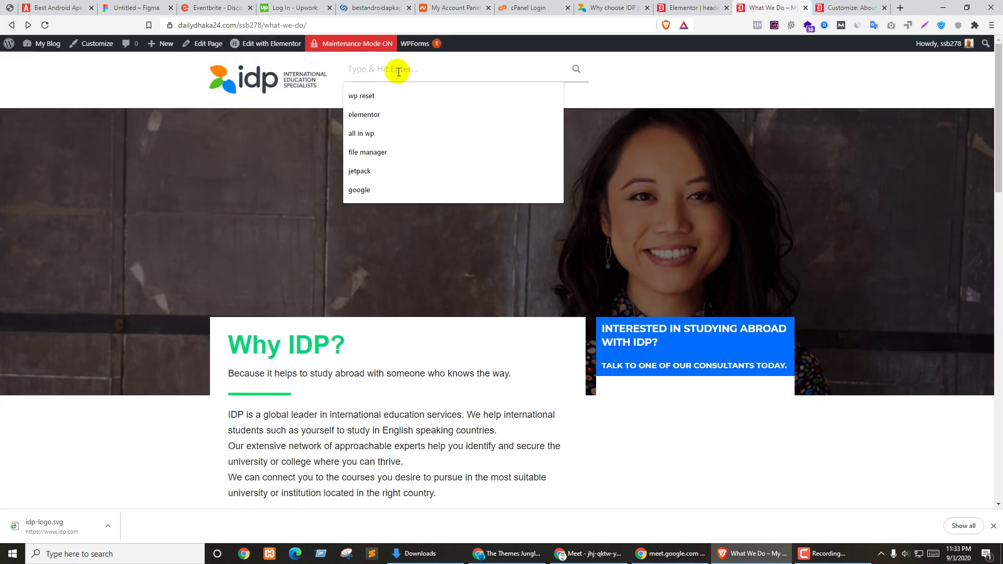
pyautogui.write('ryhju7i9')
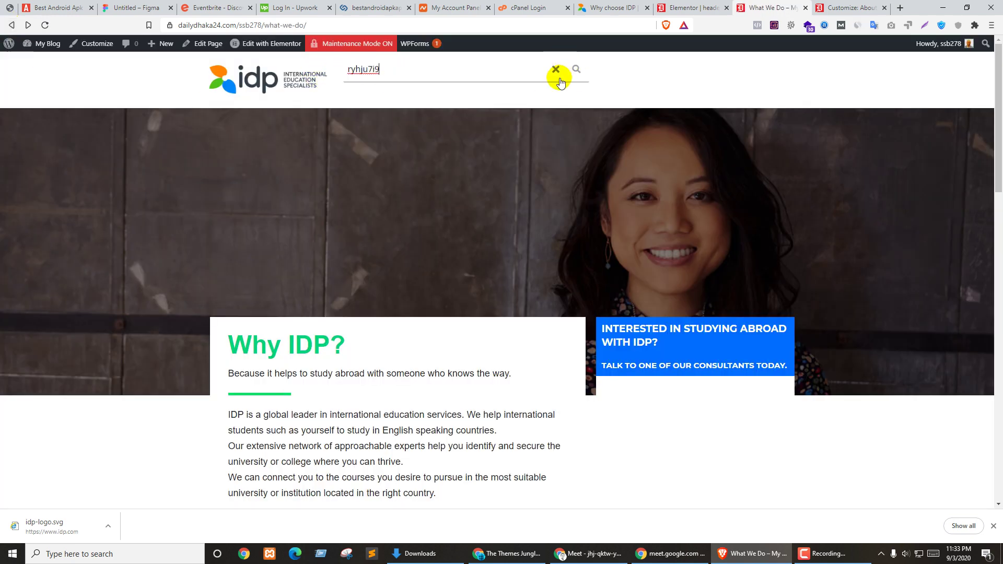
# Step: Review the close icon's normal and hover settings, then narrow the search box's column to match the IDP reference header's spacing
pyautogui.hotkey('ctrl', 'shift', 'Tab')
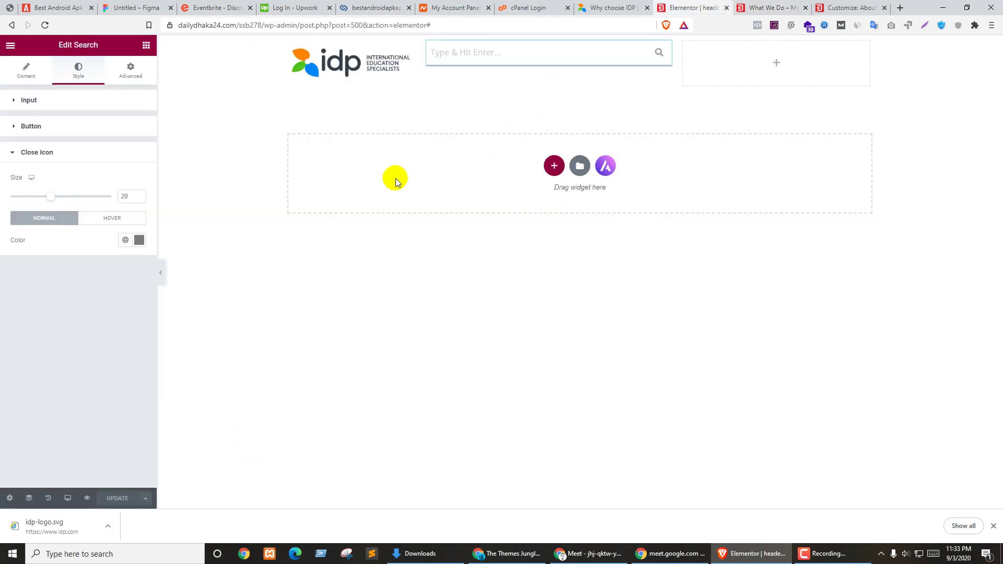
pyautogui.click(112, 223)
pyautogui.click(40, 219)
pyautogui.hotkey('ctrl', 'shift', 'Tab')
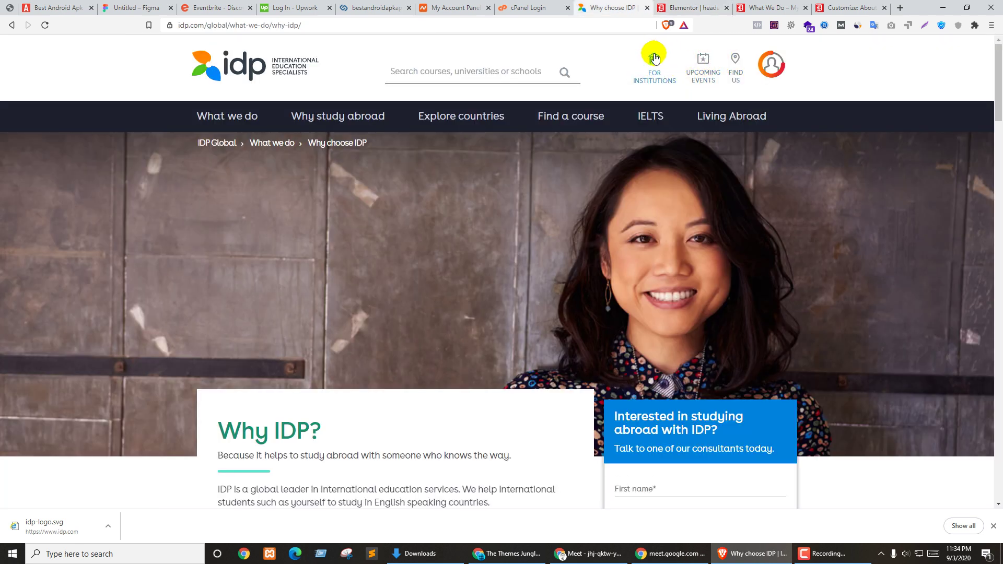
pyautogui.moveTo(648, 101); pyautogui.dragTo(660, 62)
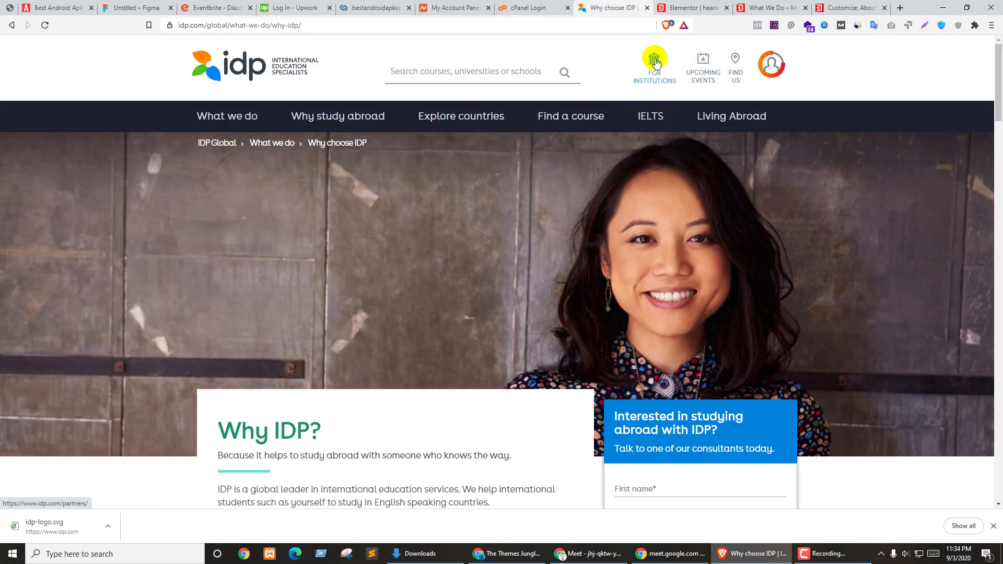
pyautogui.hotkey('ctrl', 'Tab')
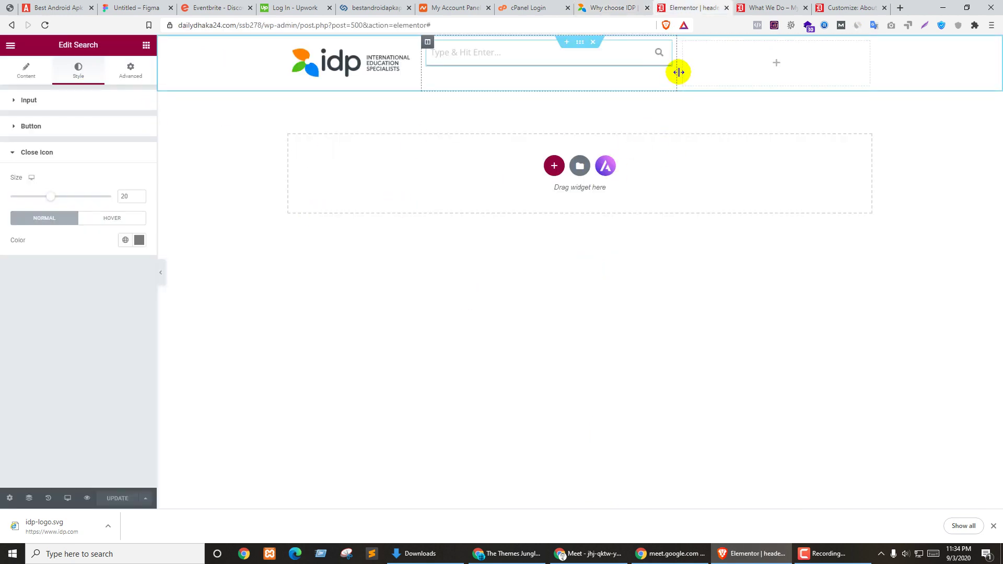
pyautogui.moveTo(677, 71); pyautogui.dragTo(645, 75)
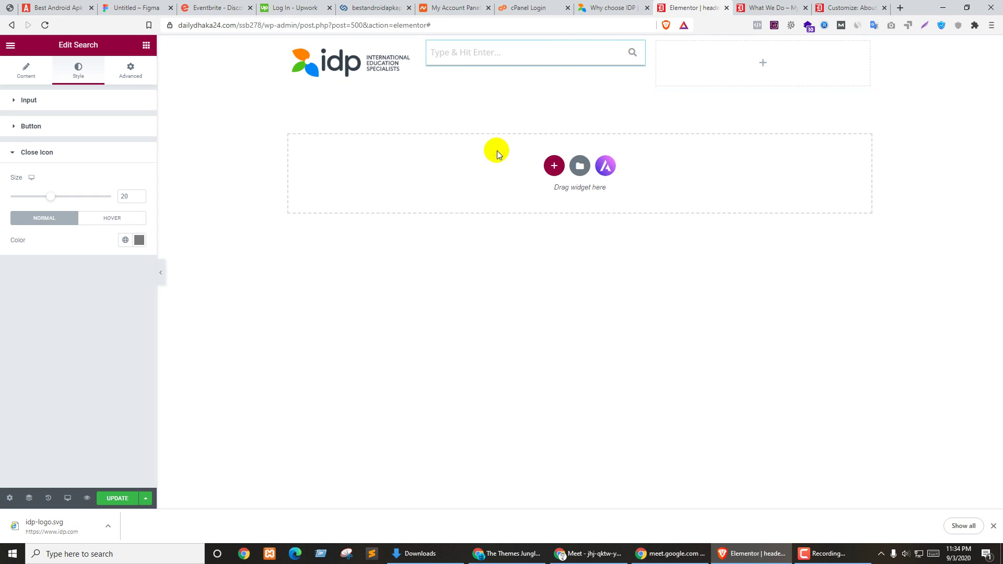
# Step: Compare the header's preview, with the editing panel hidden, against the IDP reference header's width and spacing
pyautogui.hotkey('ctrl', 'Tab')
pyautogui.hotkey('ctrl', 'shift', 'Tab')
pyautogui.hotkey('ctrl', 'shift', 'Tab')
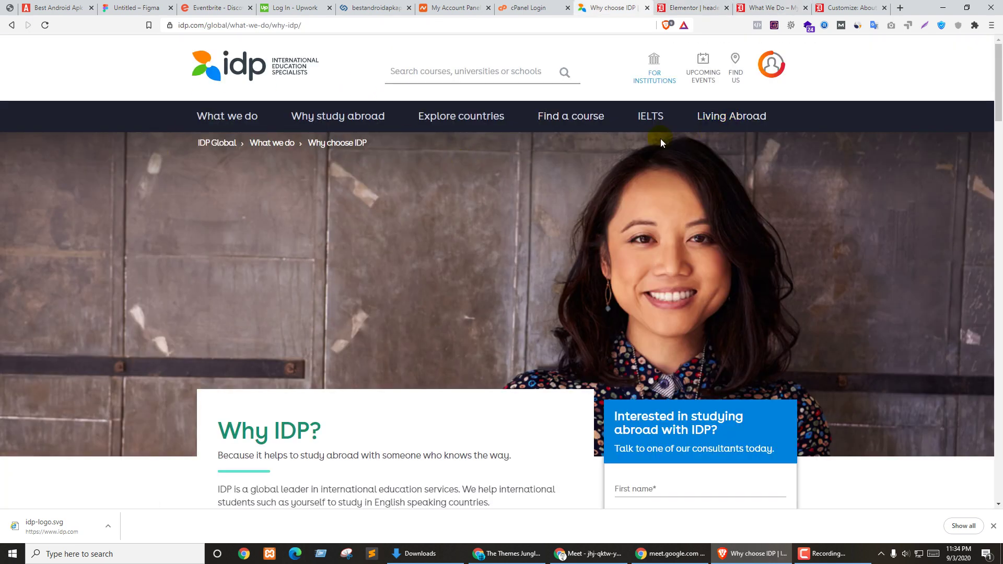
pyautogui.hotkey('ctrl', 'Tab')
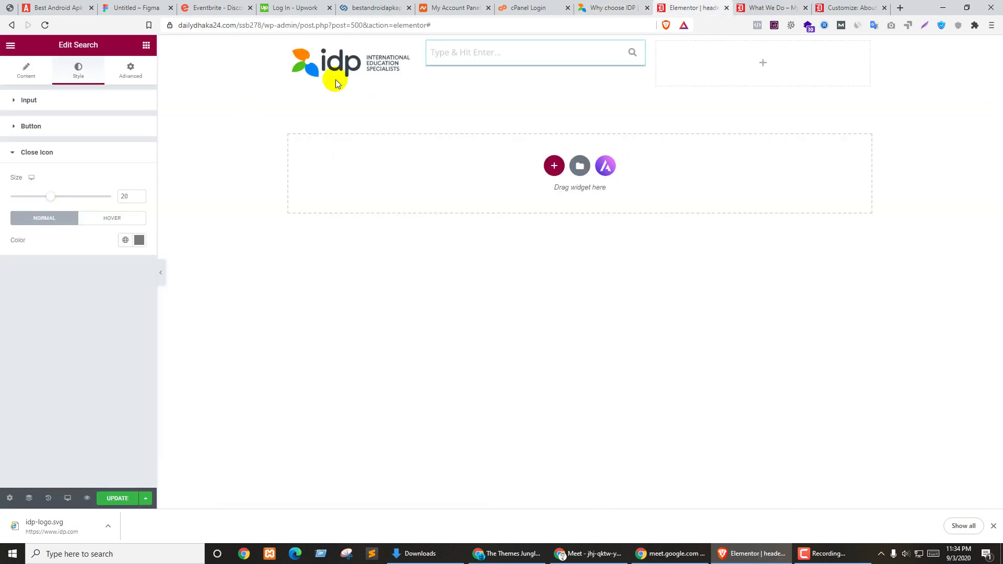
pyautogui.click(162, 274)
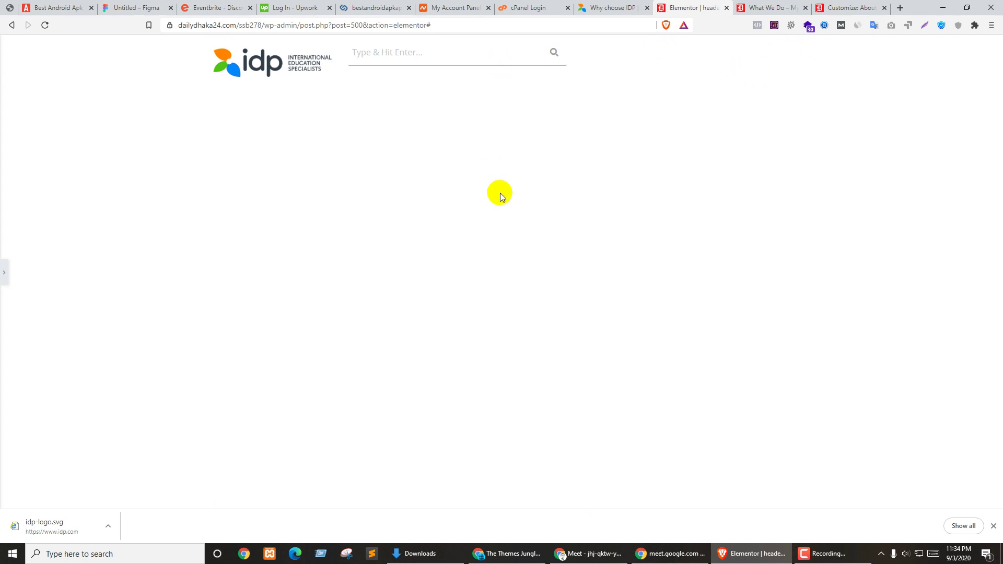
pyautogui.hotkey('ctrl', 'shift', 'Tab')
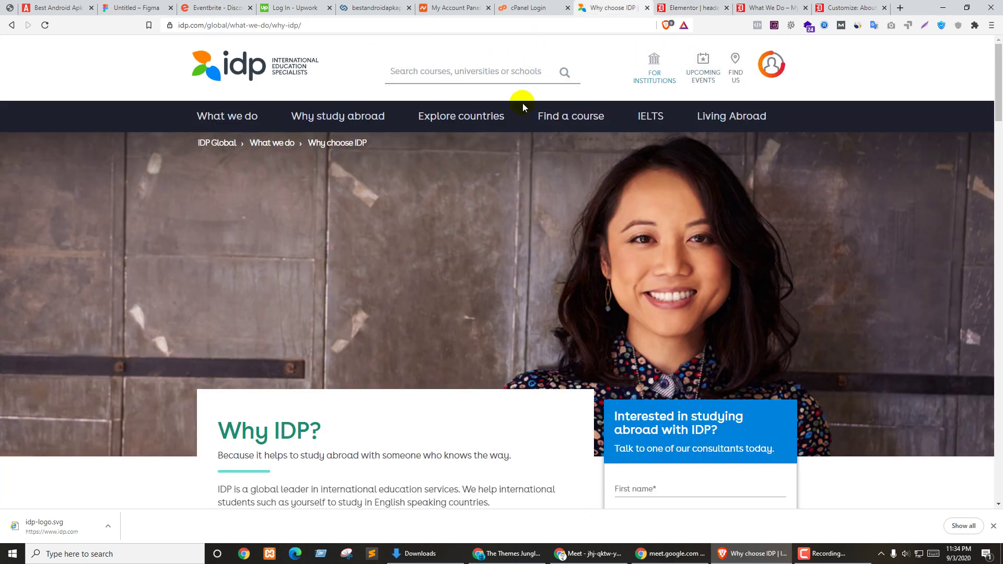
pyautogui.click(698, 5)
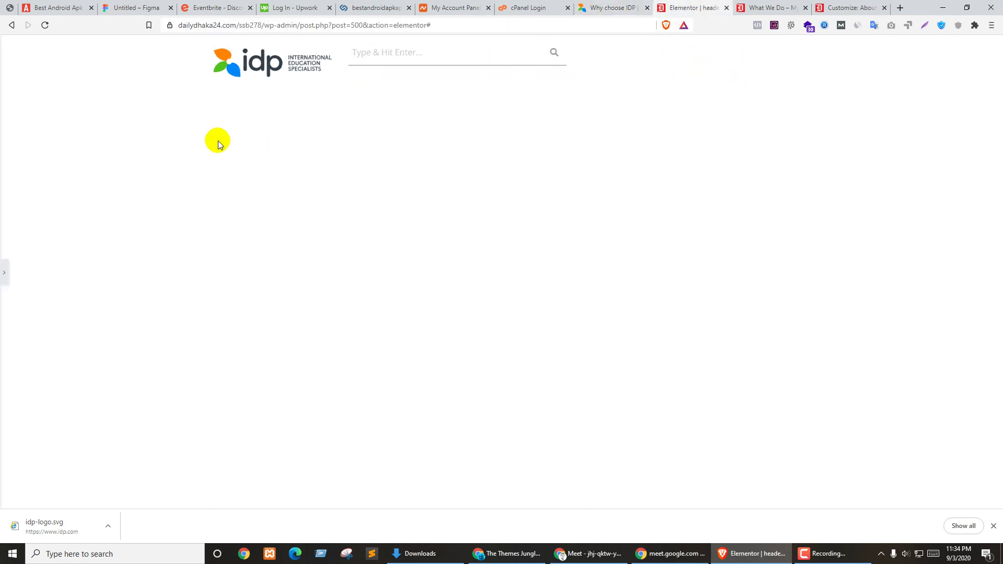
# Step: Set the header section's boxed content width to 1400
pyautogui.click(2, 272)
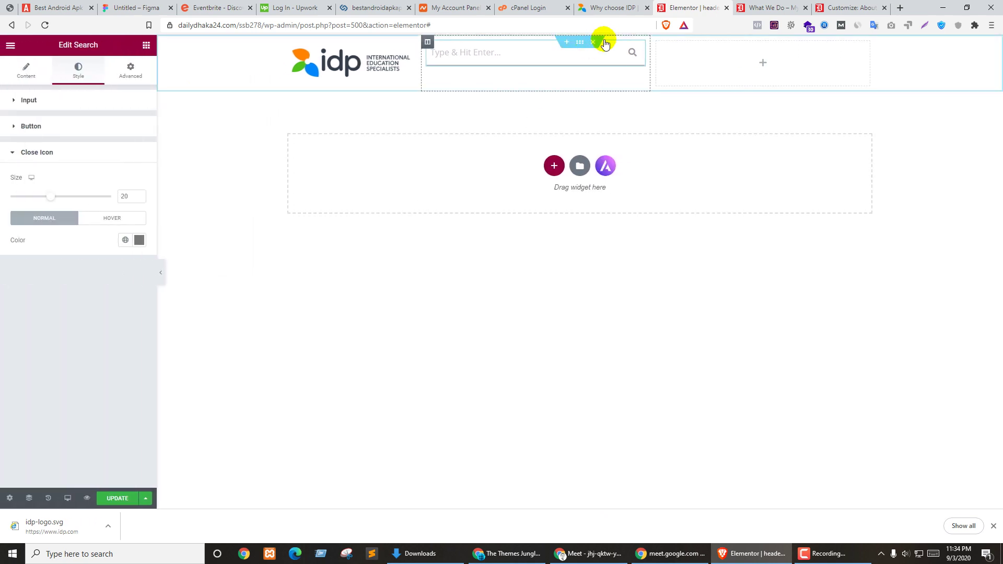
pyautogui.click(578, 42)
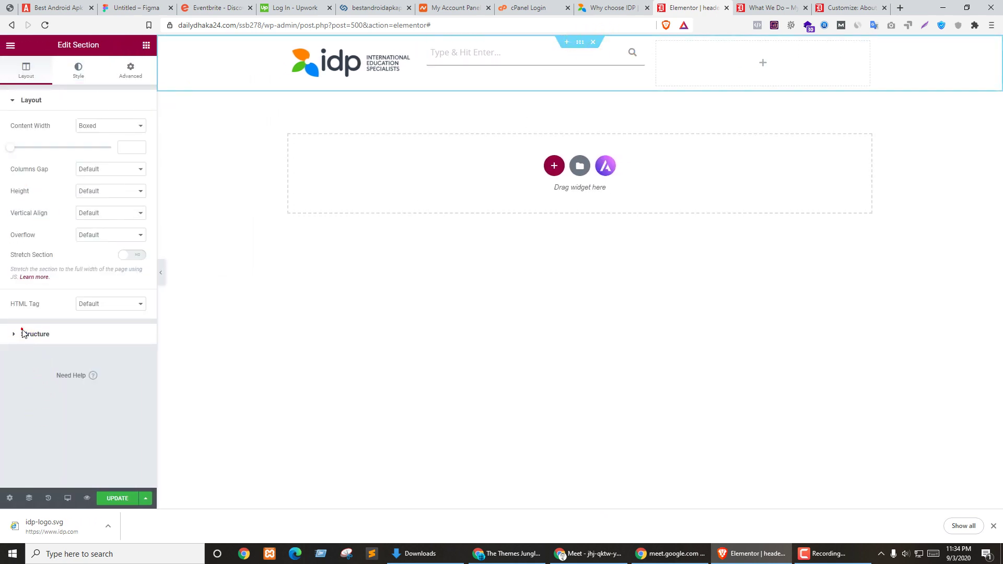
pyautogui.click(22, 334)
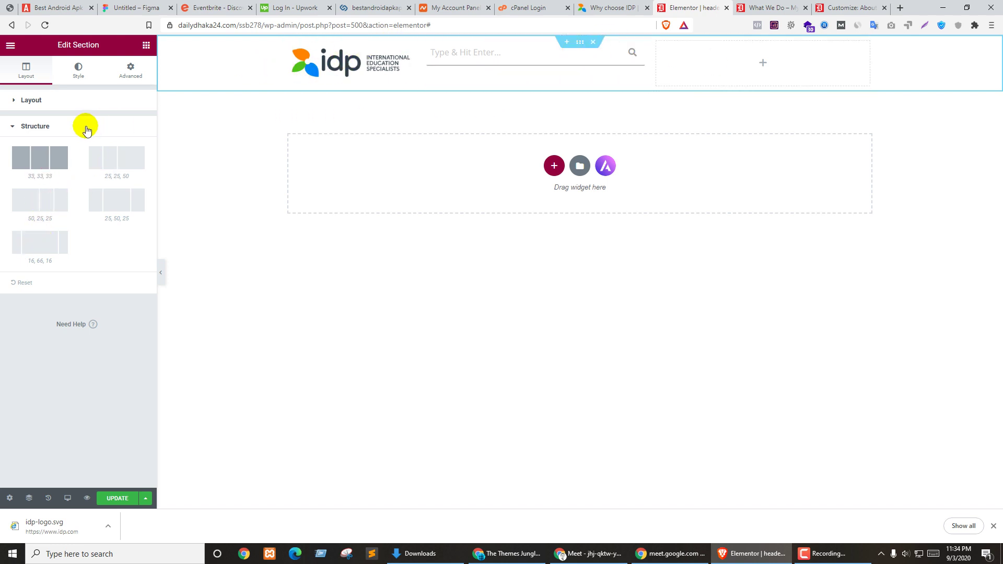
pyautogui.click(31, 101)
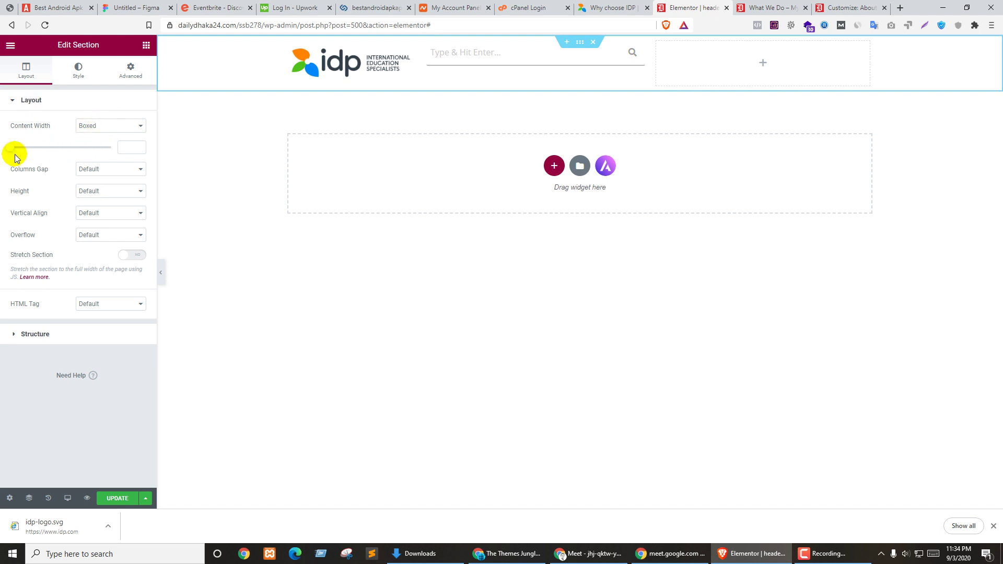
pyautogui.moveTo(12, 150); pyautogui.dragTo(93, 153)
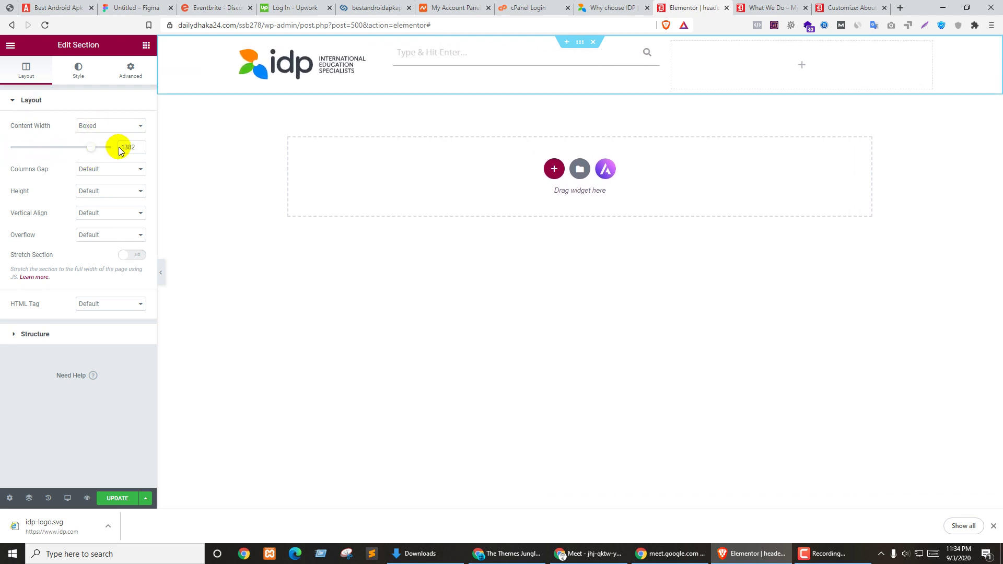
pyautogui.write('4')
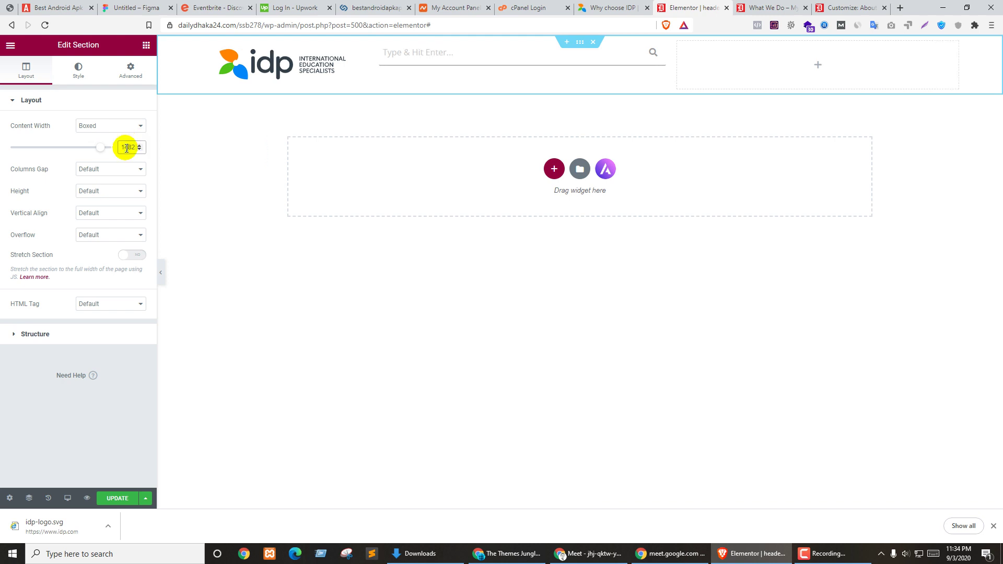
pyautogui.write('00')
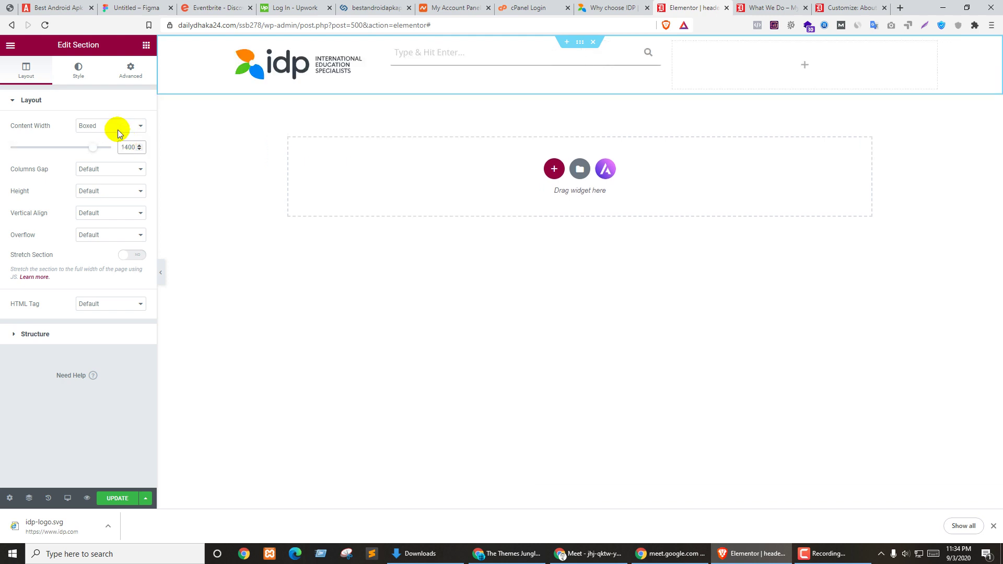
pyautogui.click(45, 364)
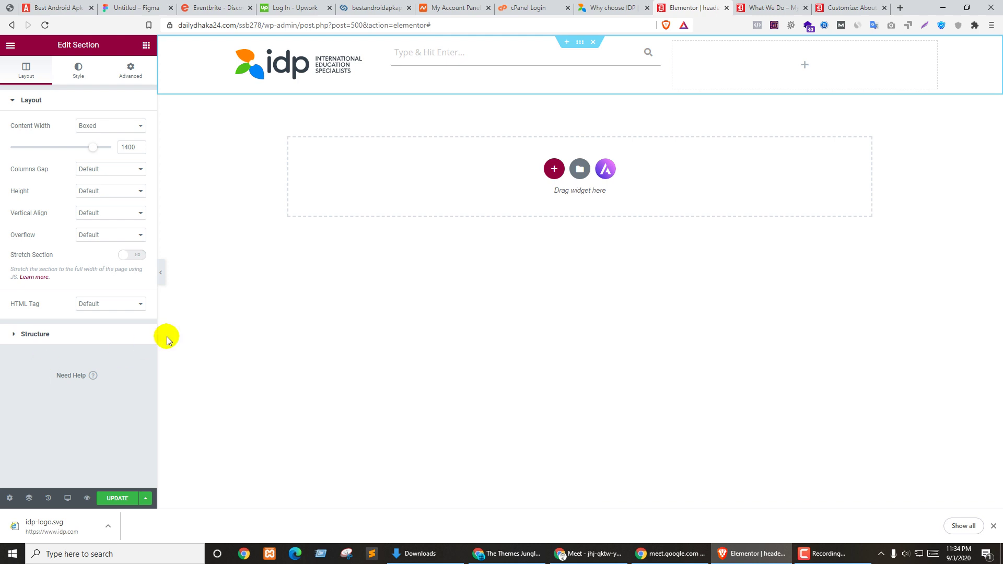
# Step: Add an inner section to the header's empty third column and check the icon links in the IDP reference header
pyautogui.click(761, 58)
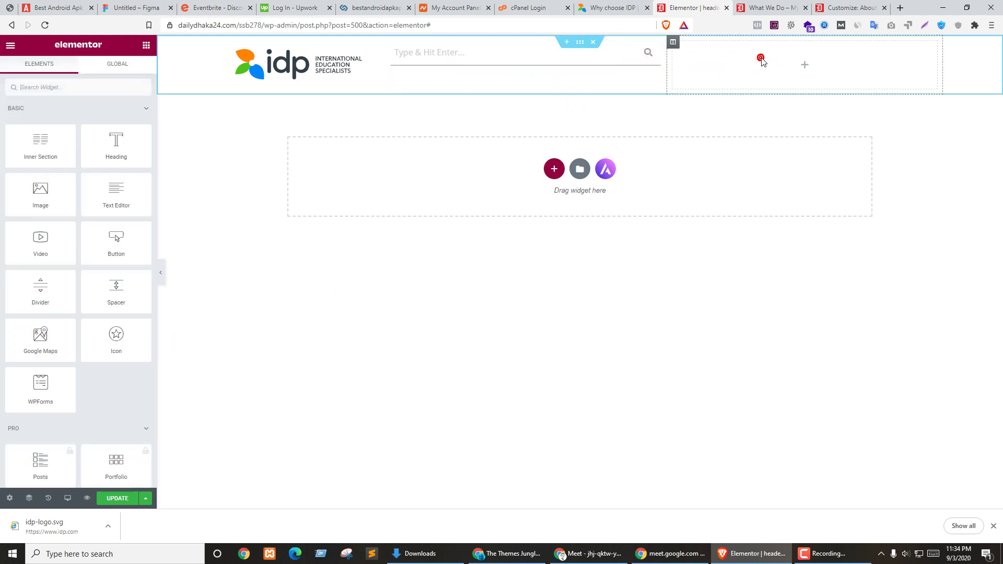
pyautogui.moveTo(63, 148); pyautogui.dragTo(747, 68)
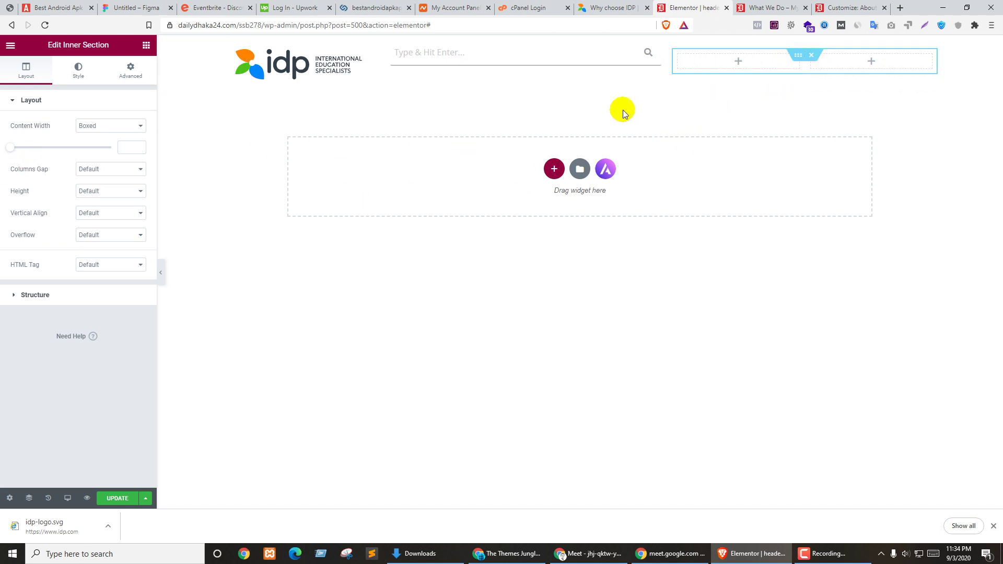
pyautogui.hotkey('ctrl', 'shift', 'Tab')
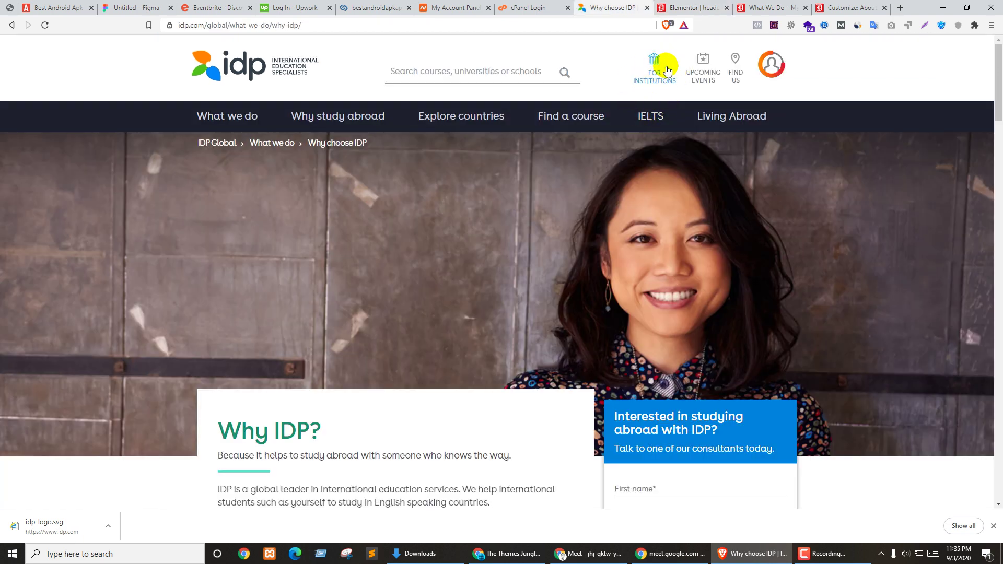
pyautogui.hotkey('ctrl', 'Tab')
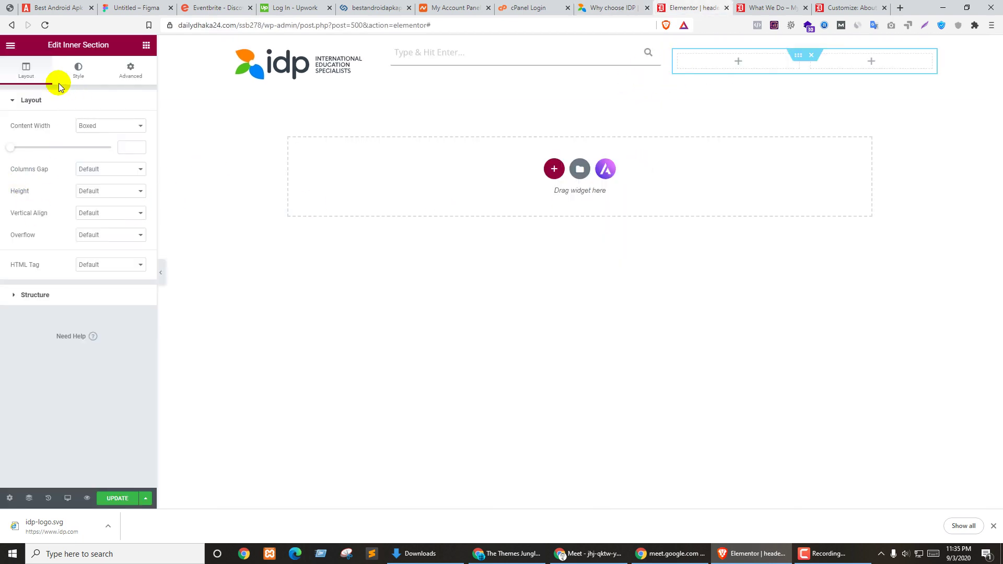
# Step: Add an Icon Box widget to the first column of the inner section
pyautogui.click(146, 47)
pyautogui.scroll(-6, 81, 244)
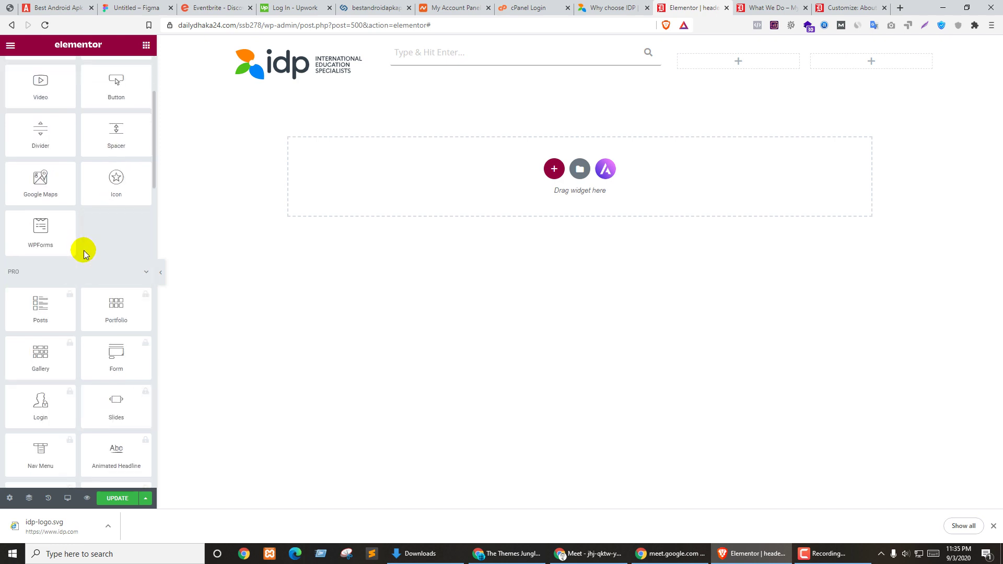
pyautogui.scroll(-9, 75, 264)
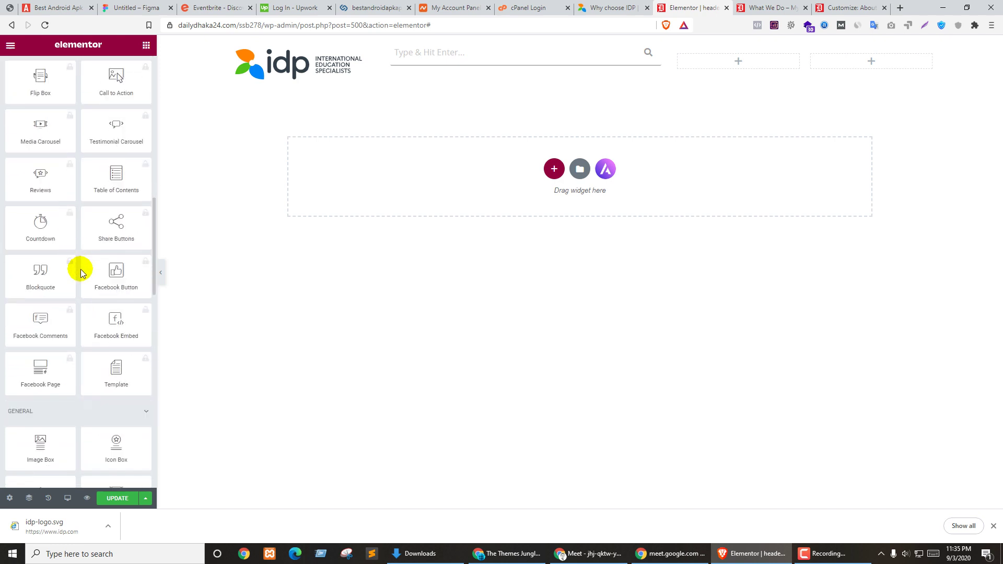
pyautogui.moveTo(119, 299); pyautogui.dragTo(720, 92)
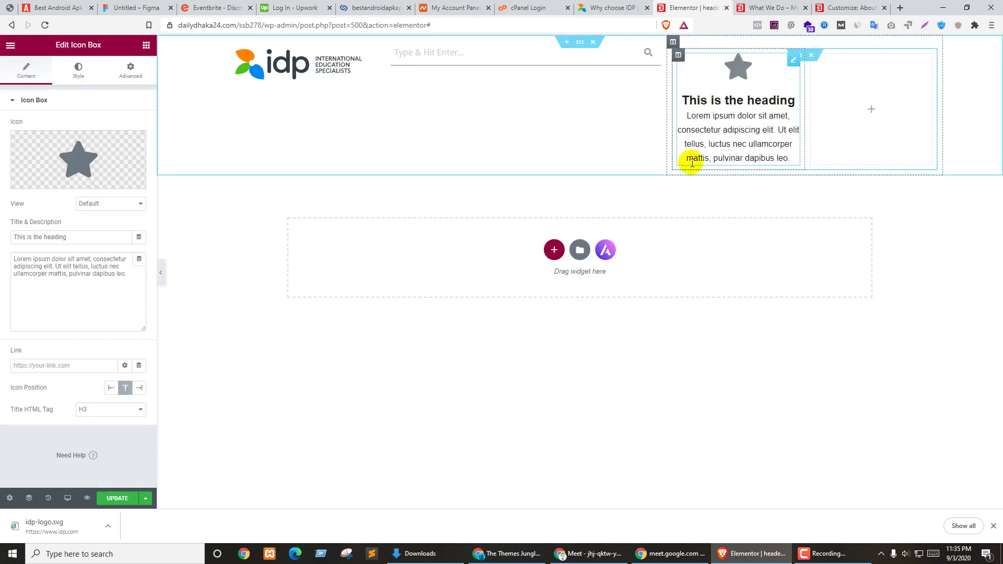
# Step: Replace the icon box's star with the Home icon, trying the icon library searches "co", "wall" and "hom"
pyautogui.hotkey('ctrl', 'shift', 'Tab')
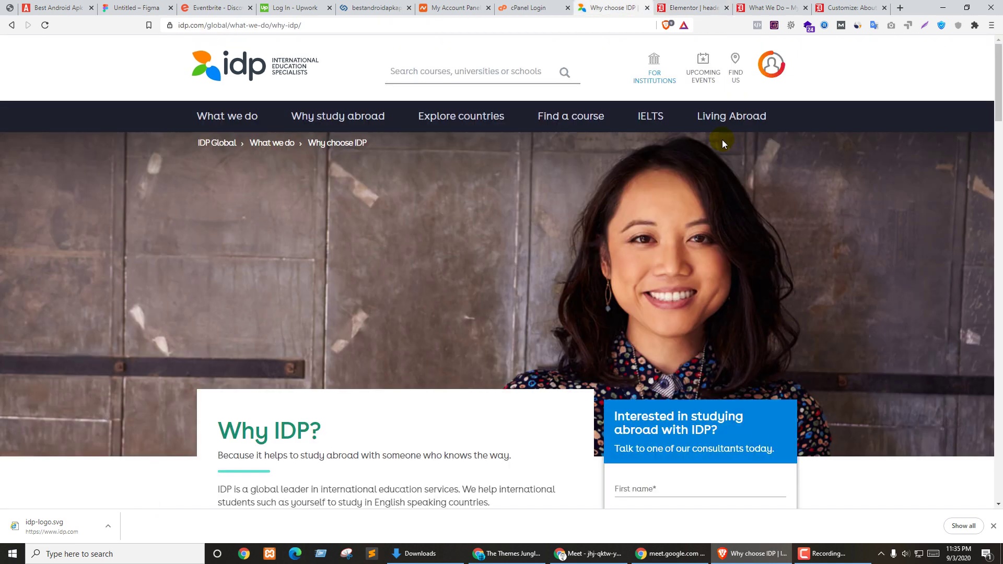
pyautogui.hotkey('ctrl', 'Tab')
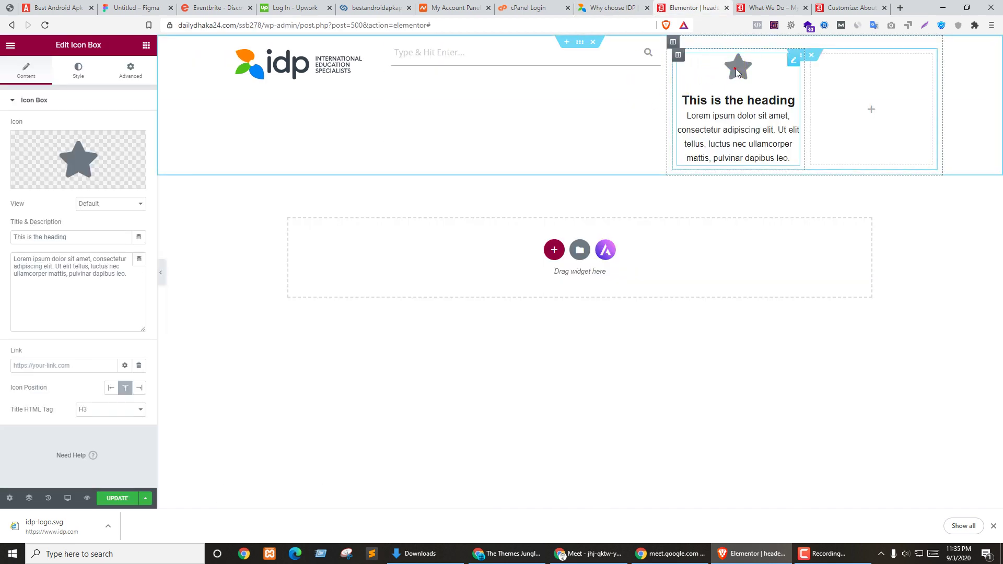
pyautogui.moveTo(108, 157)
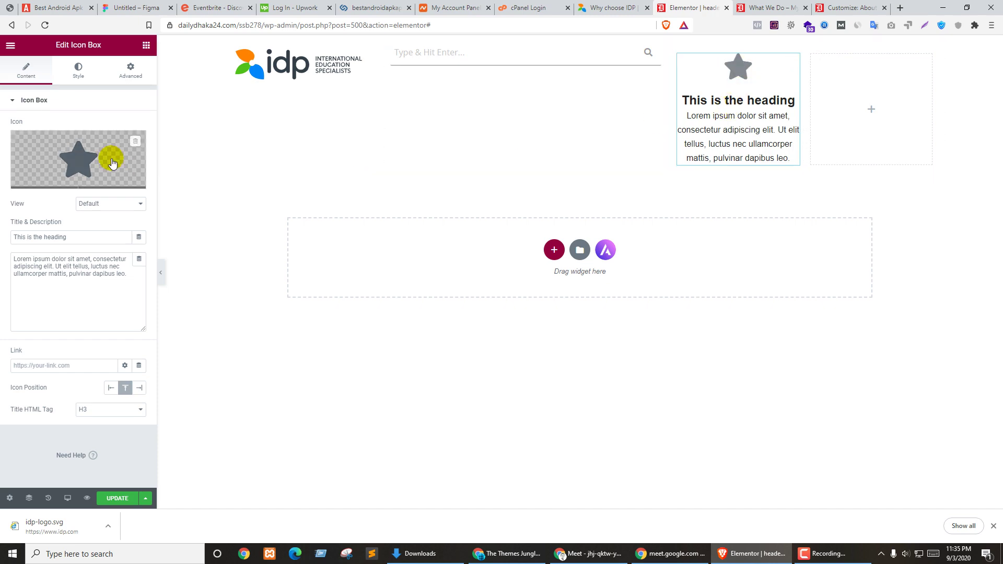
pyautogui.click(52, 158)
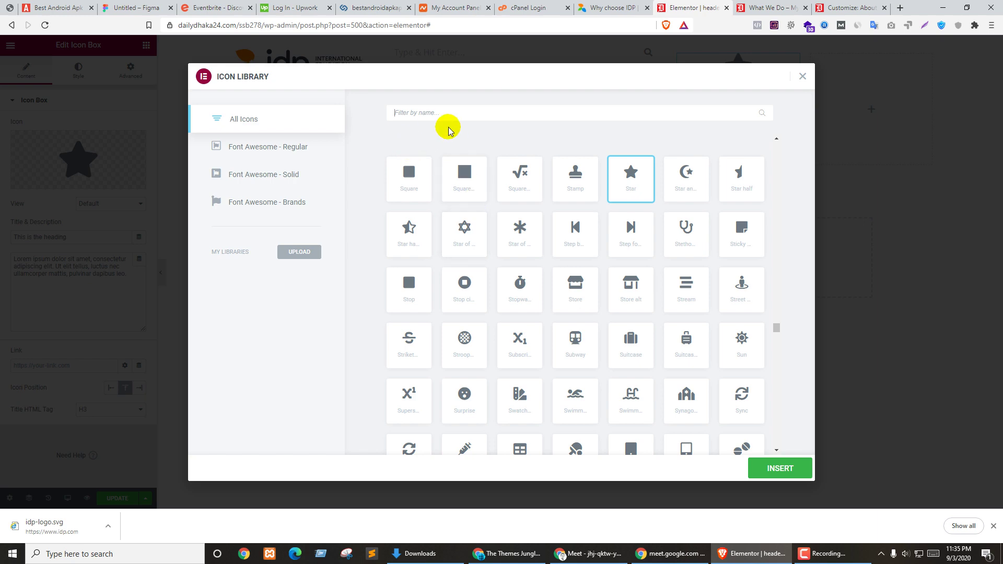
pyautogui.write('co')
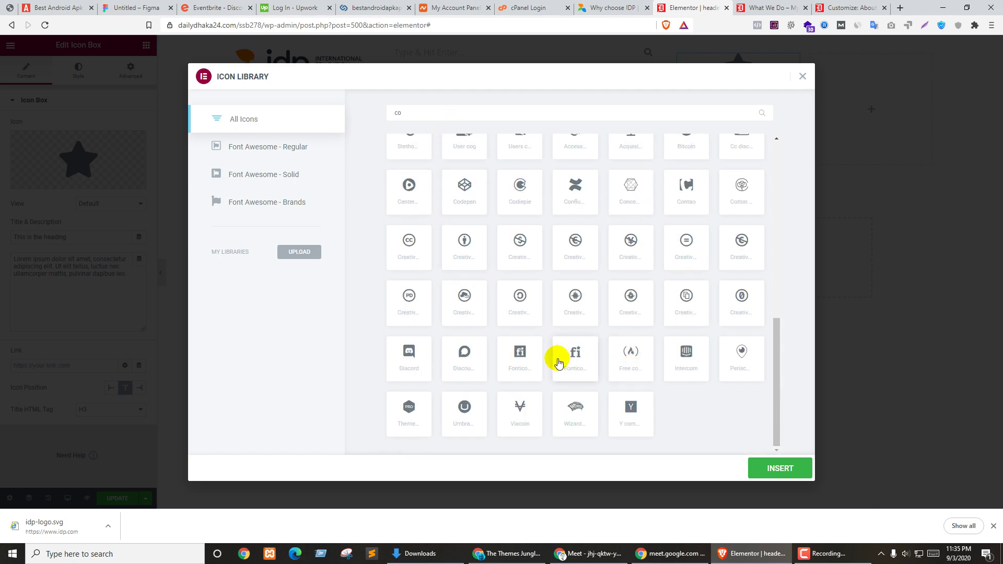
pyautogui.scroll(10, 557, 360)
pyautogui.scroll(1, 562, 360)
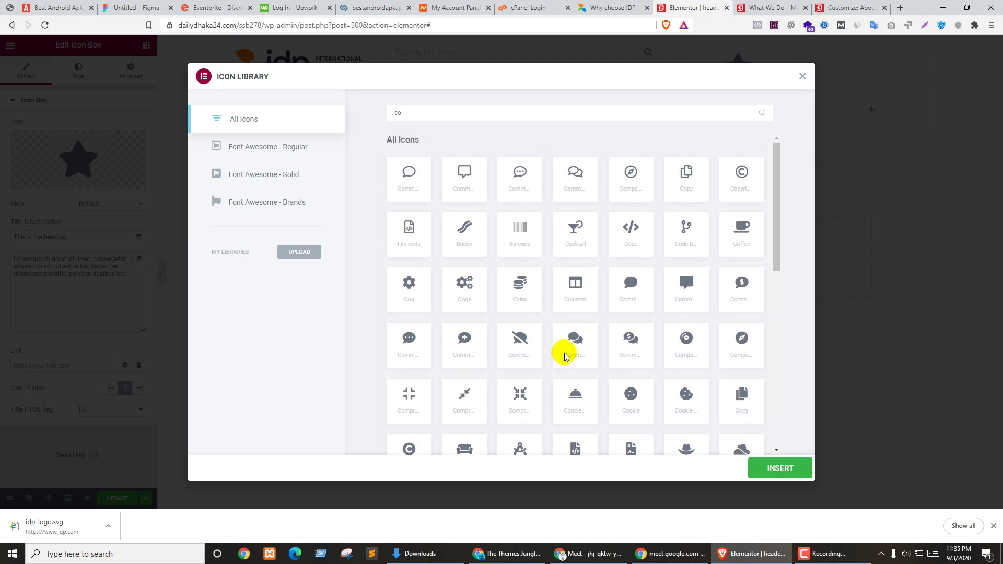
pyautogui.write('wall')
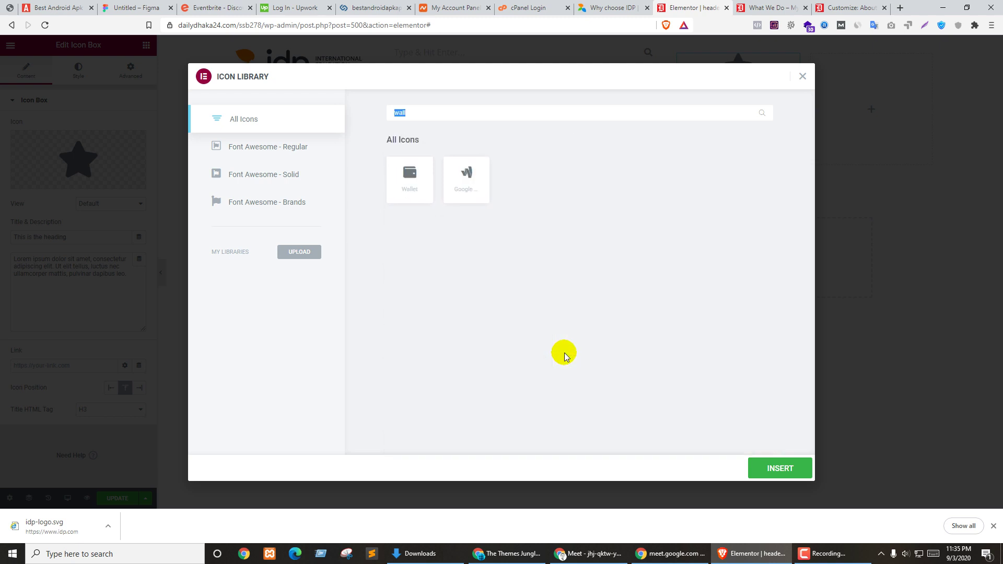
pyautogui.write('hom')
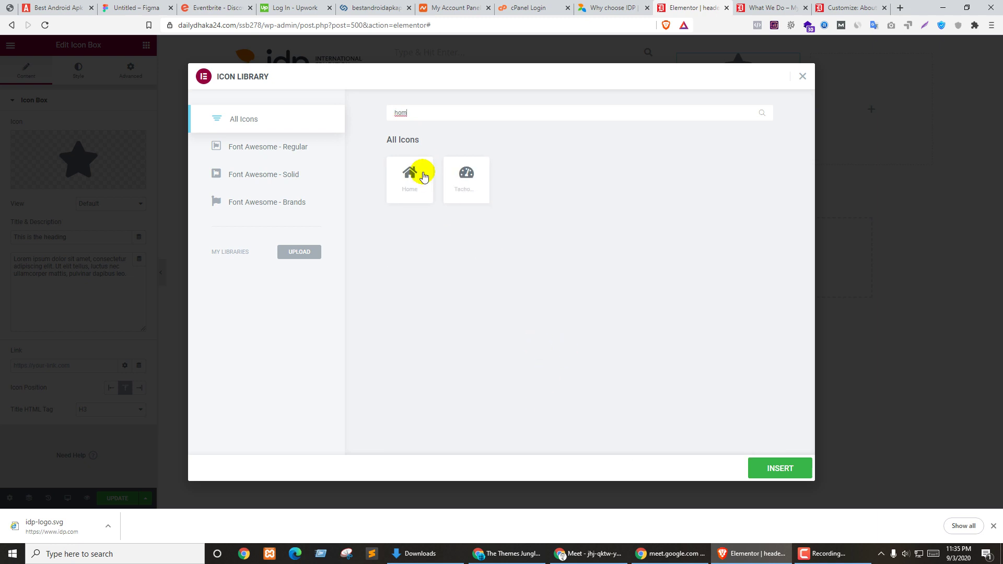
pyautogui.click(422, 174)
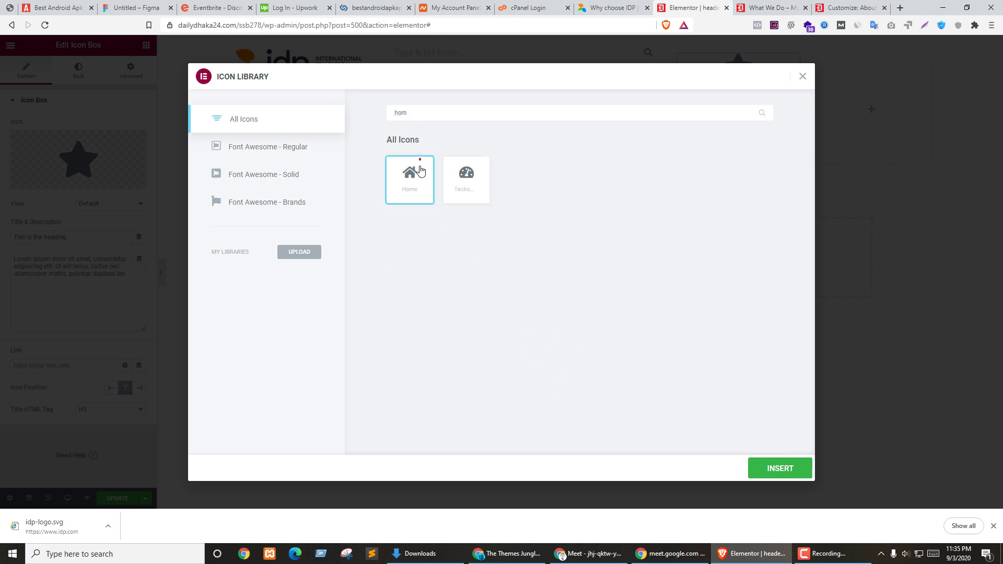
pyautogui.click(778, 468)
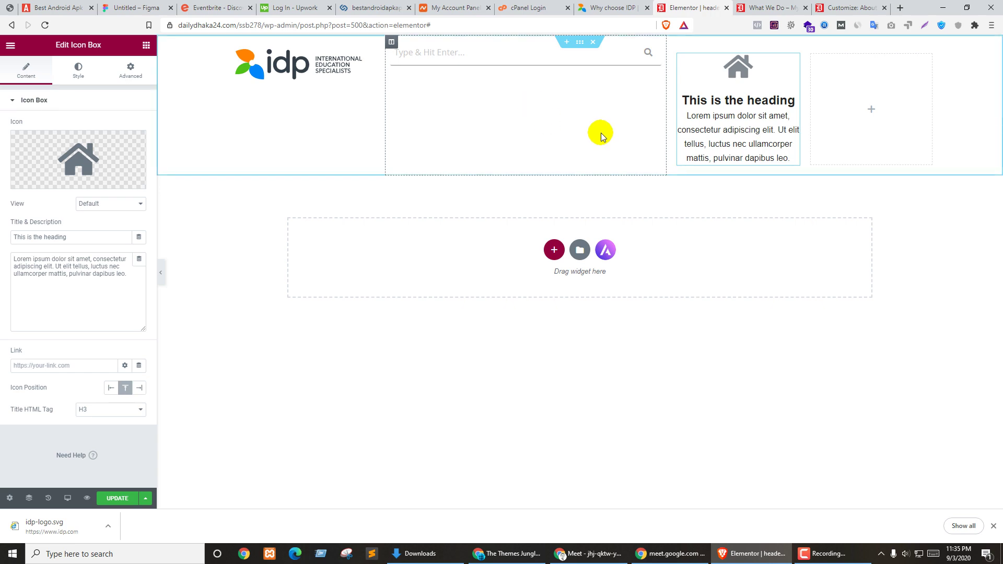
# Step: Check the IDP reference labels, clear the icon box's title, and set its description to "For Instruction"
pyautogui.hotkey('ctrl', 'shift', 'Tab')
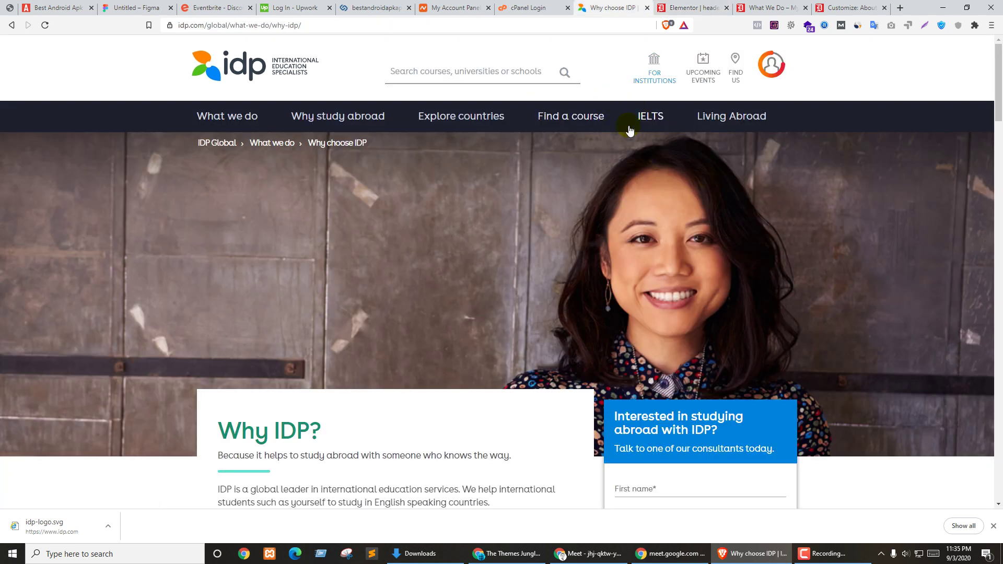
pyautogui.hotkey('ctrl', 'Tab')
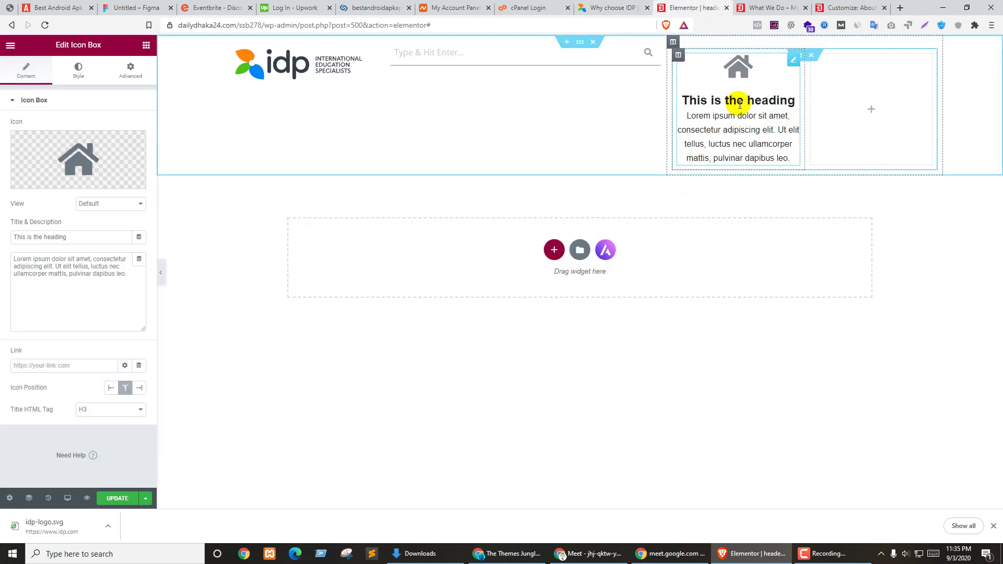
pyautogui.tripleClick(79, 236)
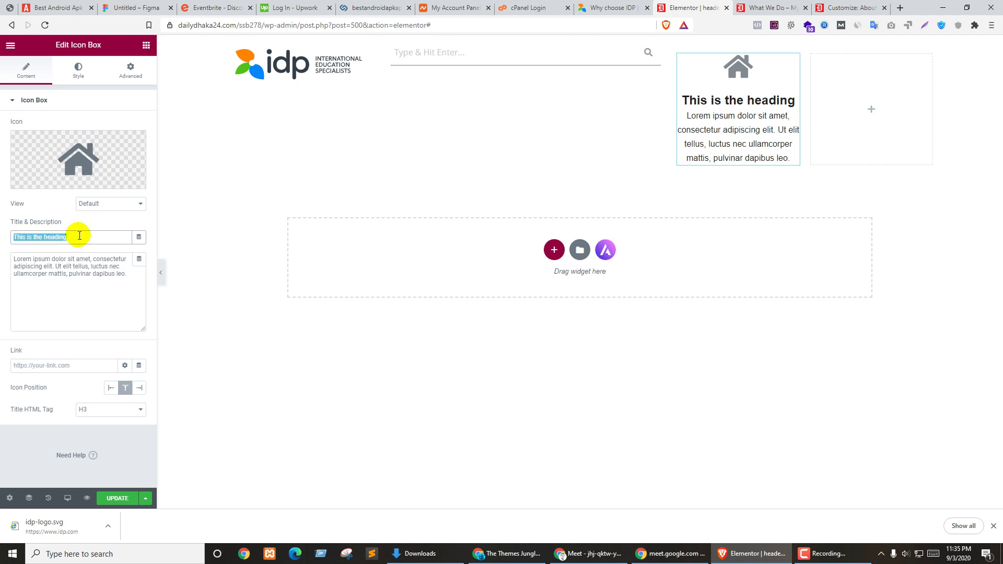
pyautogui.press('BackSpace')
pyautogui.tripleClick(82, 300)
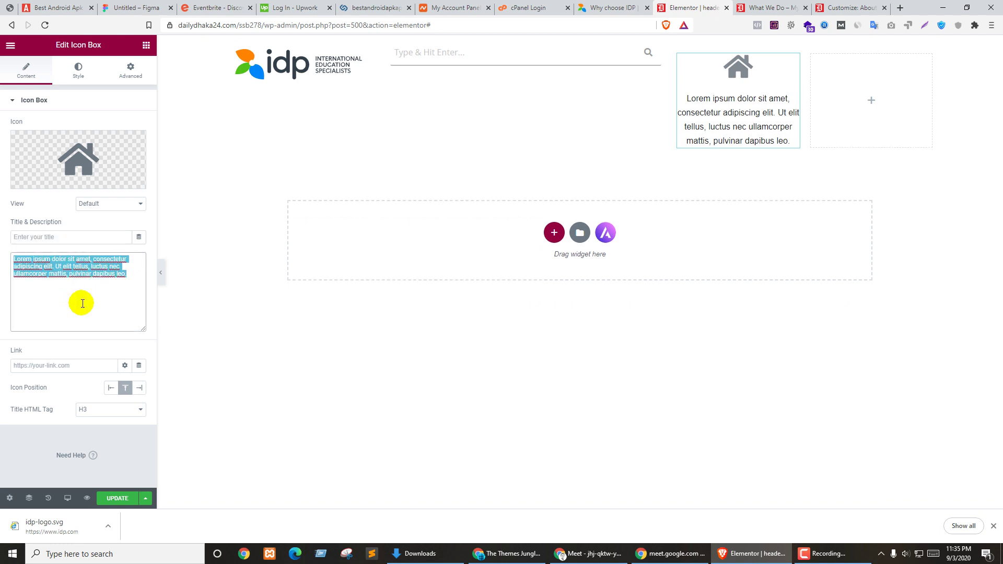
pyautogui.write('For Instruction')
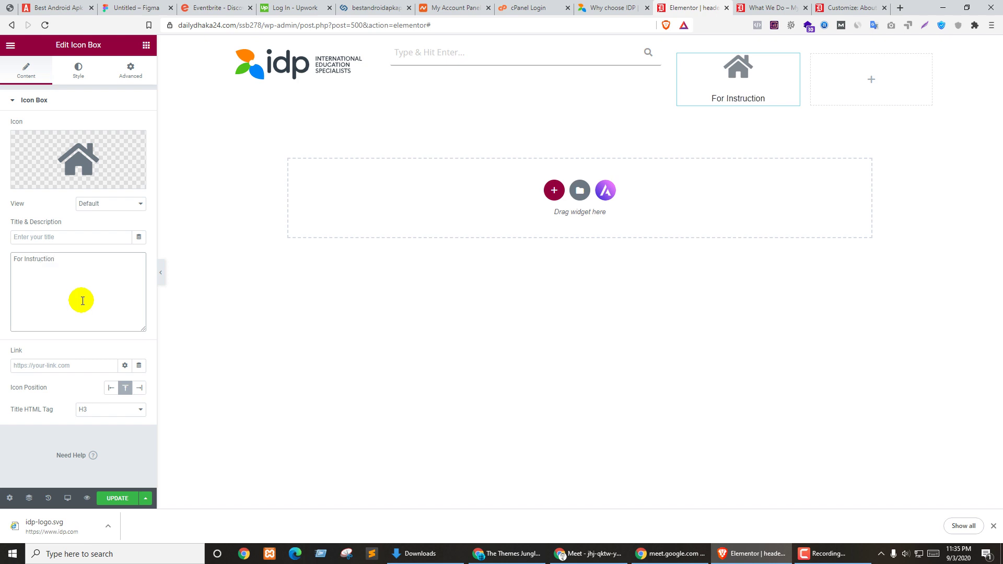
# Step: Try placing the icon beside the text, restore its position above the text, and look over the What We Do page
pyautogui.click(116, 390)
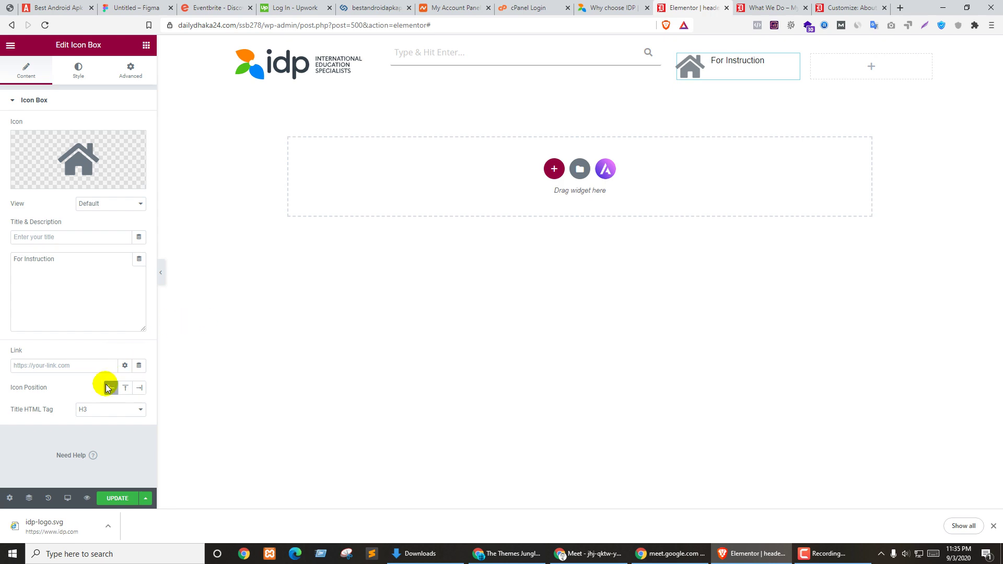
pyautogui.click(126, 388)
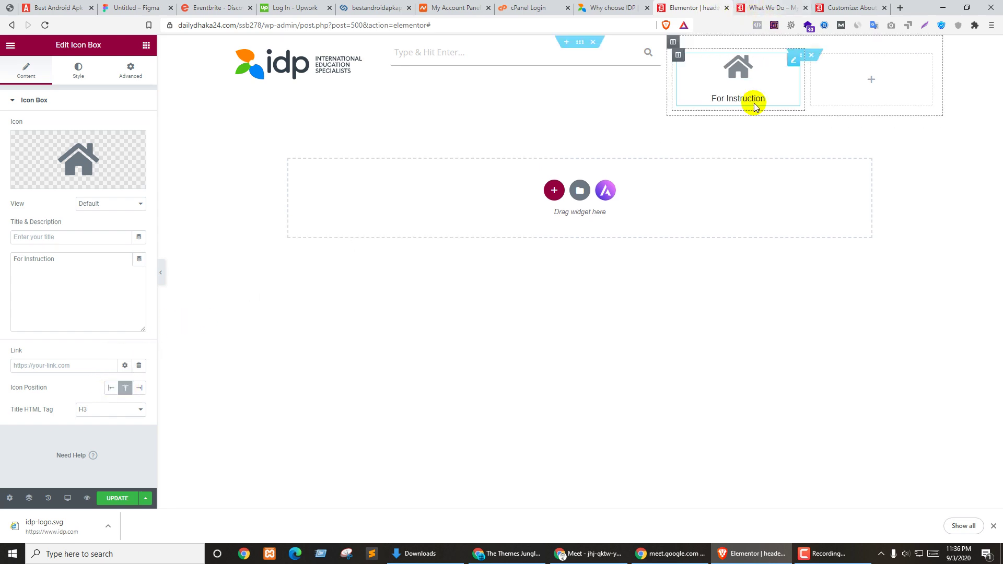
pyautogui.click(761, 7)
pyautogui.scroll(-10, 534, 303)
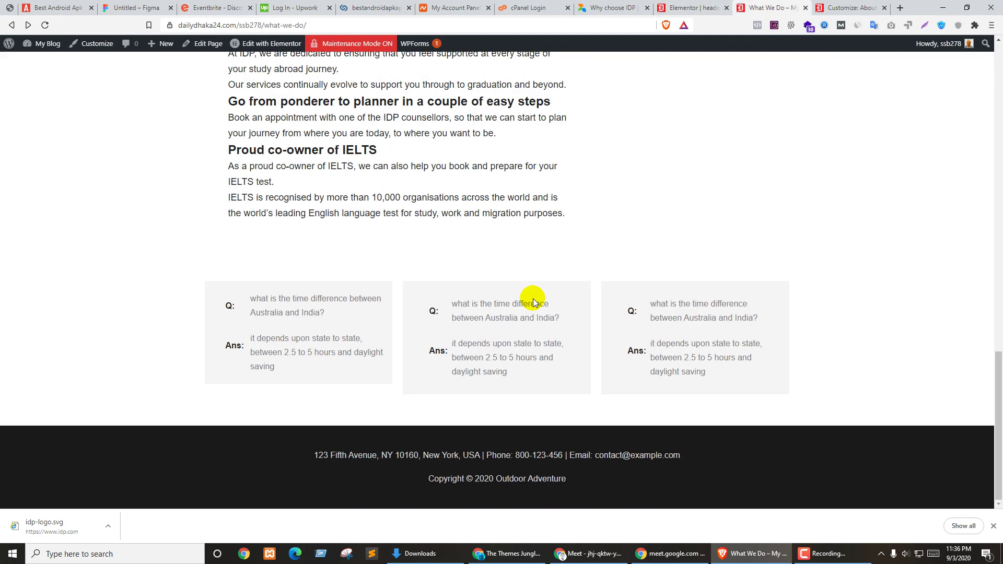
pyautogui.click(716, 6)
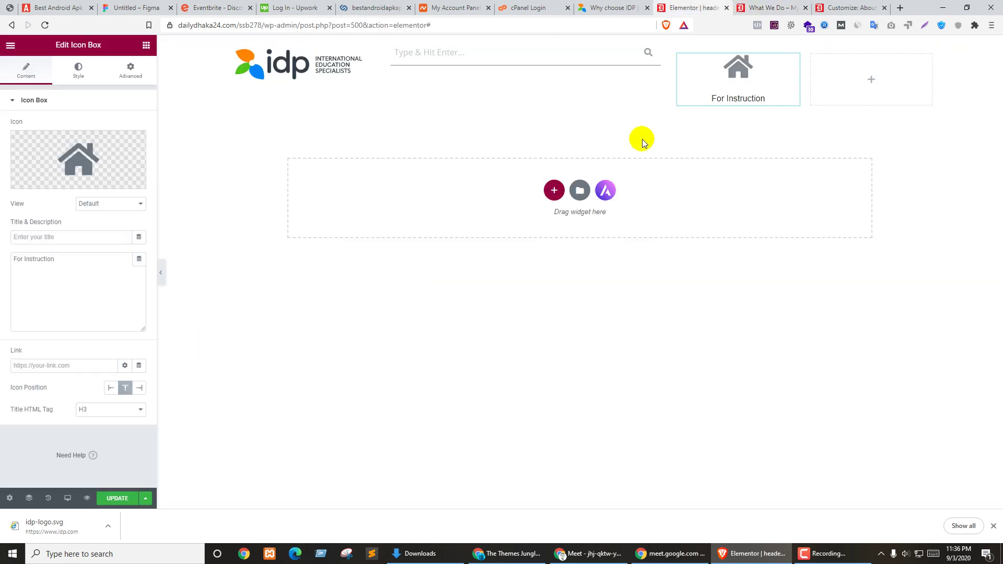
# Step: Set both the icon spacing and the title spacing of the "For Instruction" icon box to 0
pyautogui.click(91, 72)
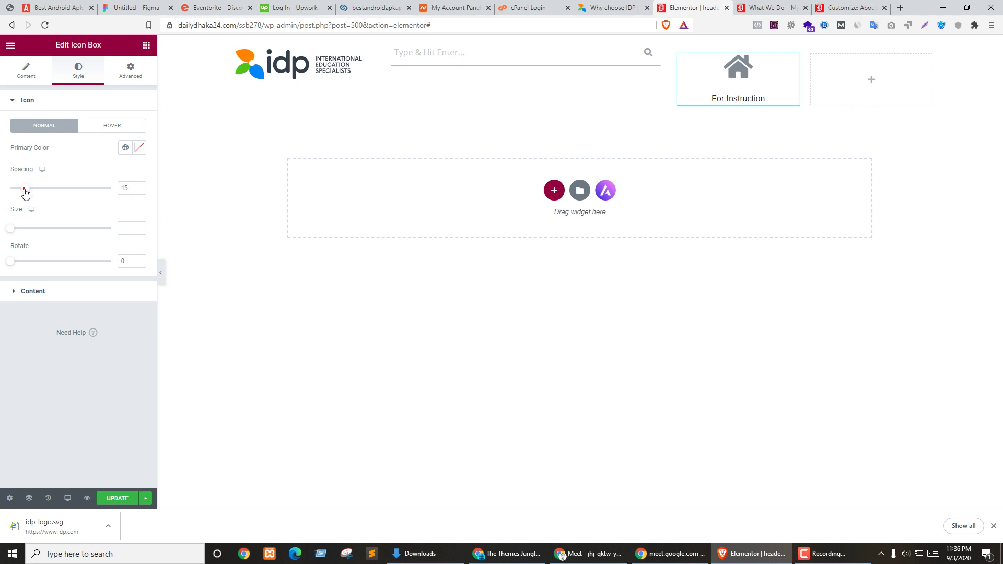
pyautogui.moveTo(25, 192); pyautogui.dragTo(7, 192)
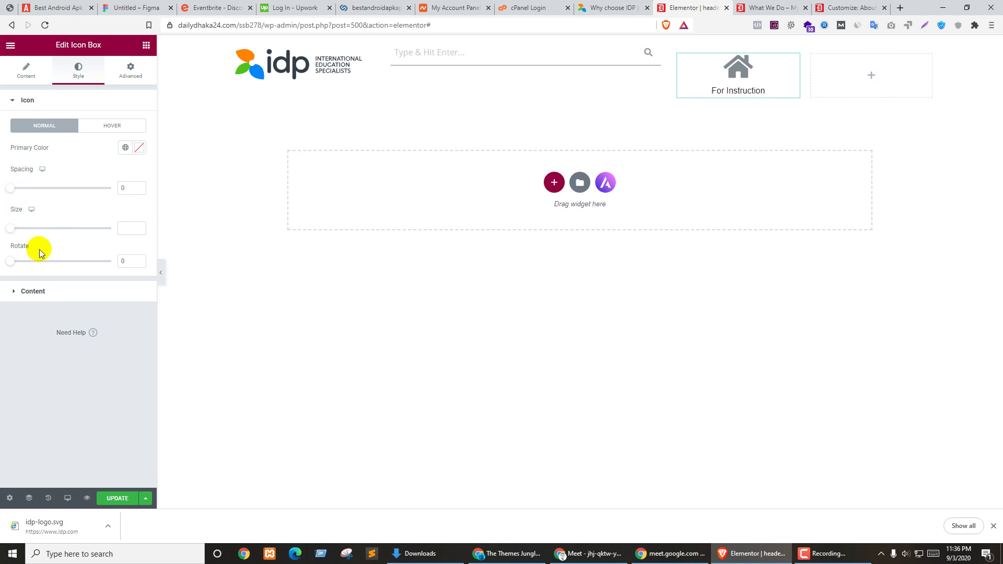
pyautogui.click(21, 290)
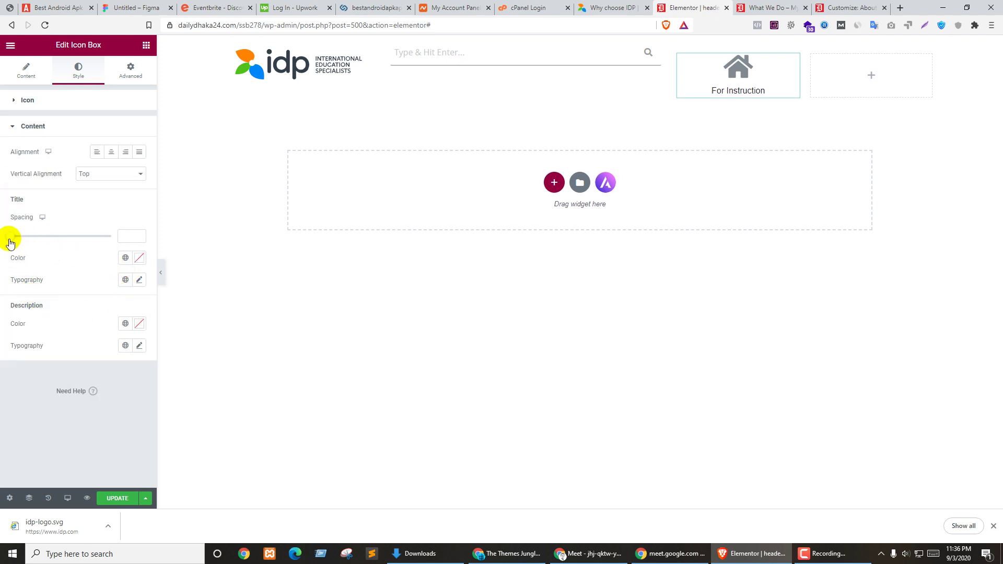
pyautogui.moveTo(9, 243); pyautogui.dragTo(3, 240)
# Step: Shrink the icon box's elements: minimize the title font size, set the description font size to 9 px and the icon size to 17
pyautogui.click(139, 281)
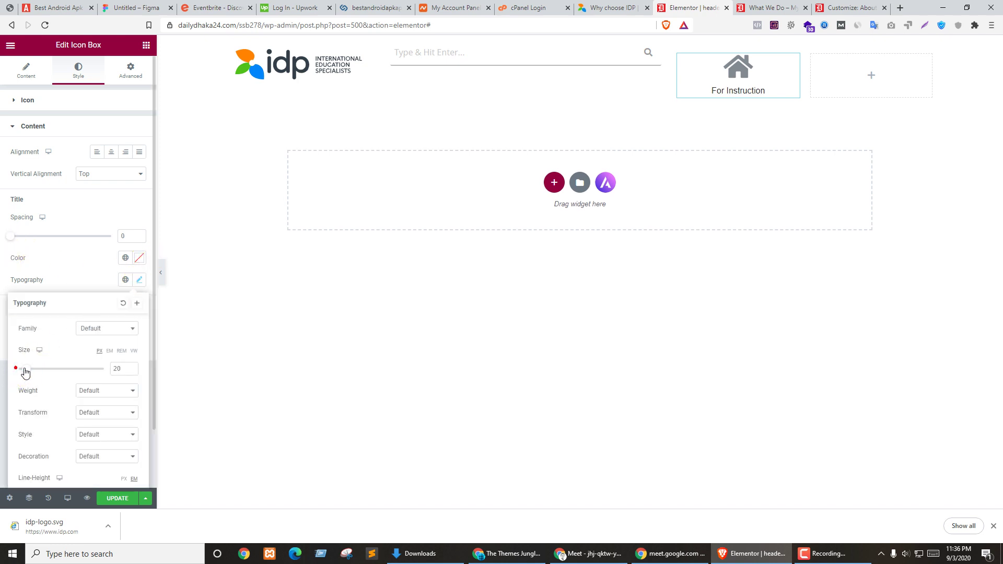
pyautogui.moveTo(24, 370)
pyautogui.mouseDown()
pyautogui.moveTo(47, 369)
pyautogui.moveTo(6, 373)
pyautogui.mouseUp()
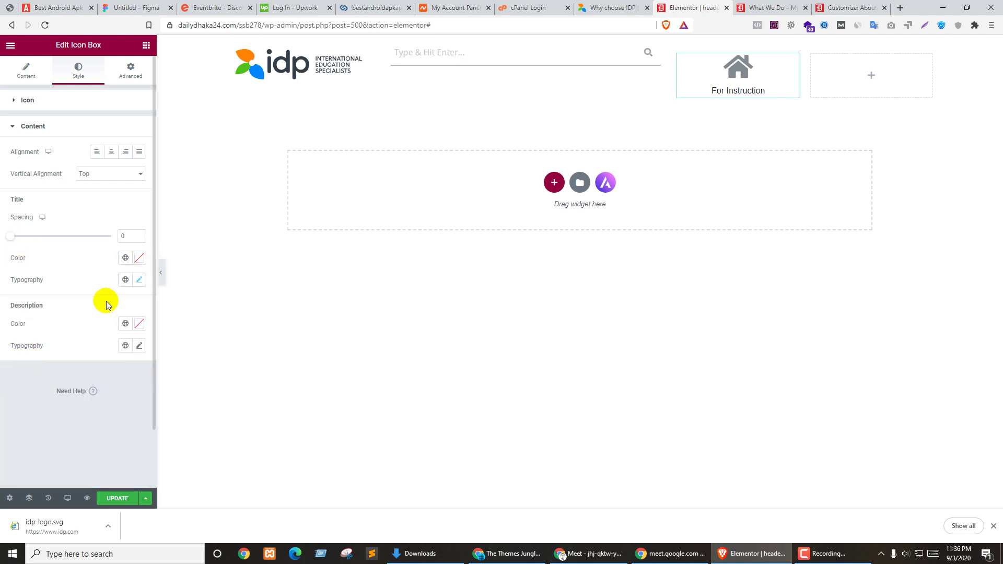
pyautogui.click(139, 345)
pyautogui.moveTo(14, 436); pyautogui.dragTo(22, 440)
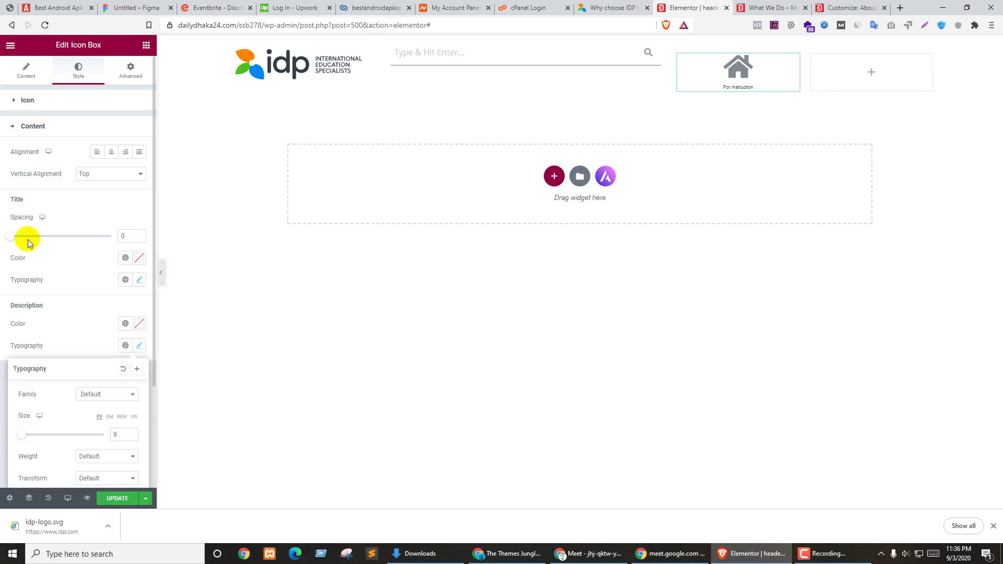
pyautogui.click(48, 98)
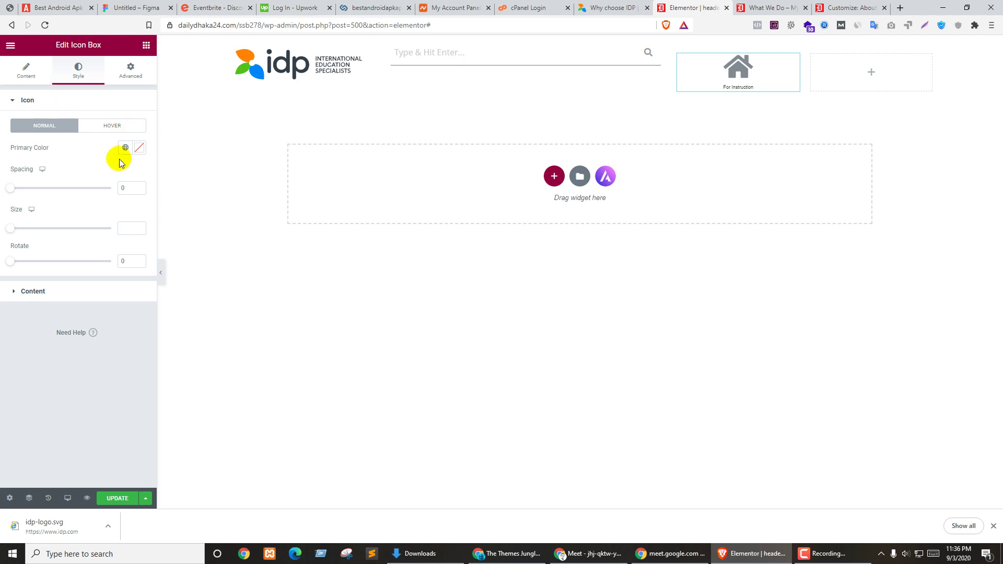
pyautogui.moveTo(10, 229)
pyautogui.mouseDown()
pyautogui.moveTo(21, 234)
pyautogui.moveTo(11, 232)
pyautogui.mouseUp()
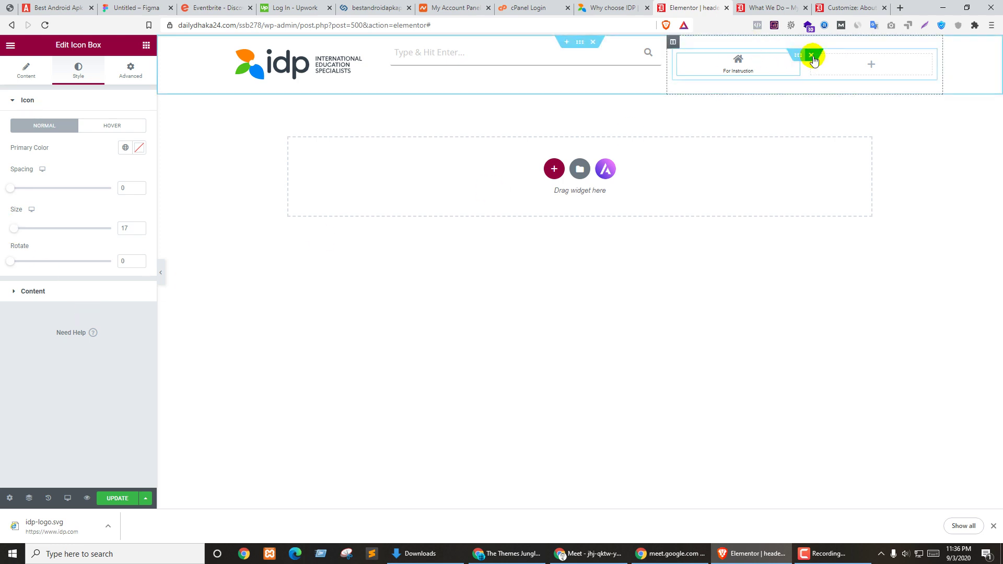
# Step: Duplicate the icon box column twice to get three icon links and delete the empty column at the end
pyautogui.rightClick(680, 54)
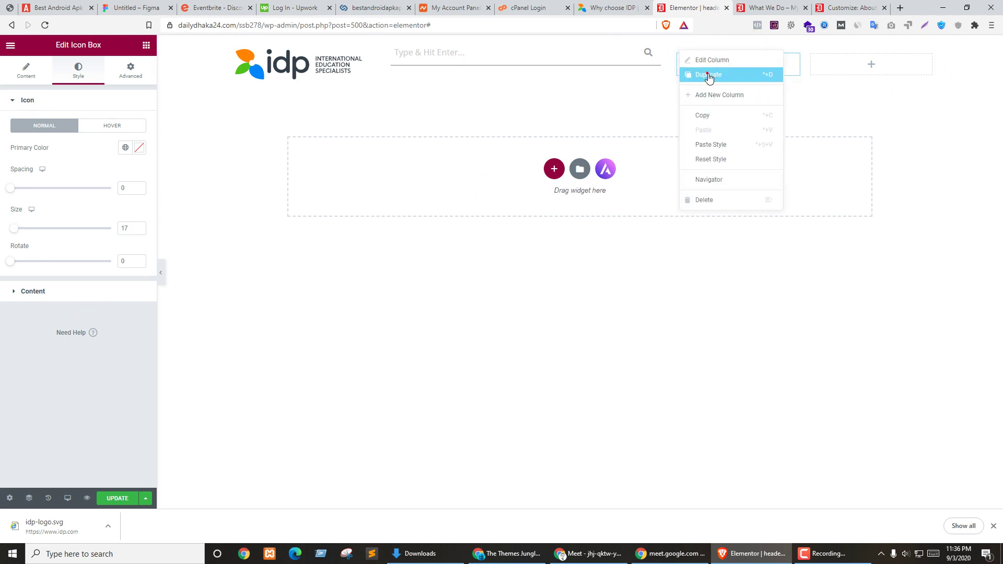
pyautogui.click(709, 76)
pyautogui.rightClick(766, 51)
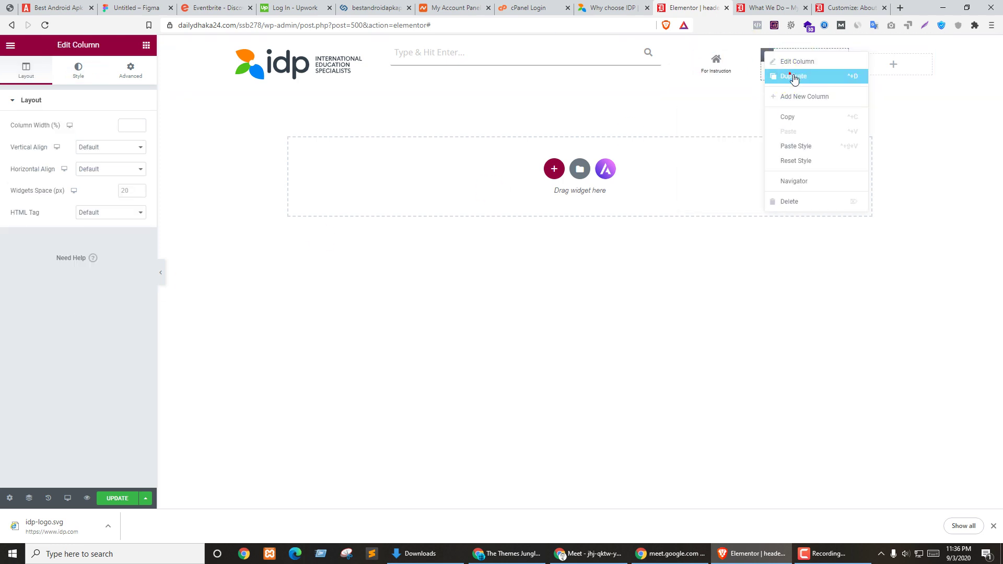
pyautogui.click(793, 76)
pyautogui.rightClick(878, 53)
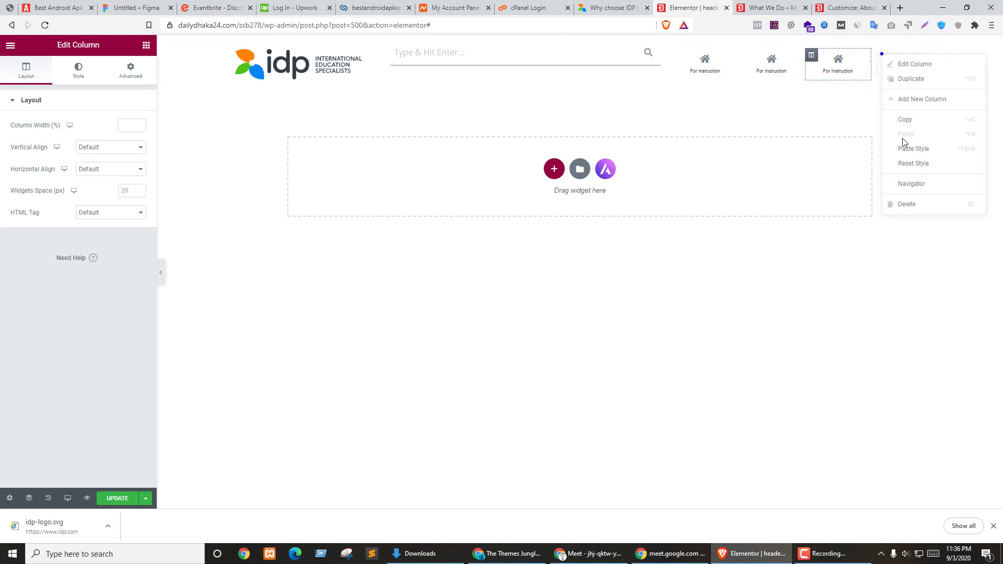
pyautogui.click(903, 204)
# Step: Examine the account icon and its sign-in popup in the IDP reference header
pyautogui.hotkey('ctrl', 'shift', 'Tab')
pyautogui.click(772, 65)
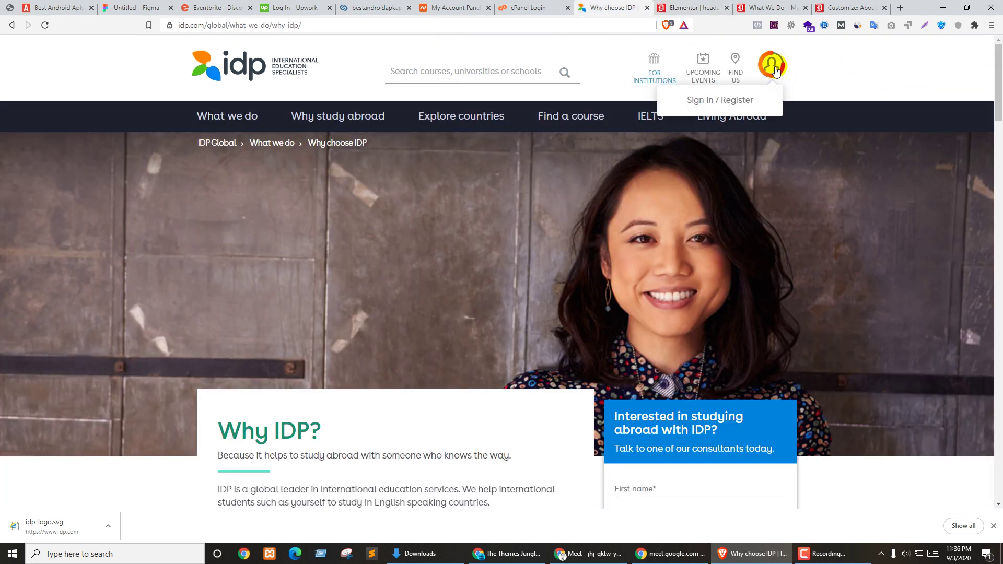
pyautogui.click(774, 64)
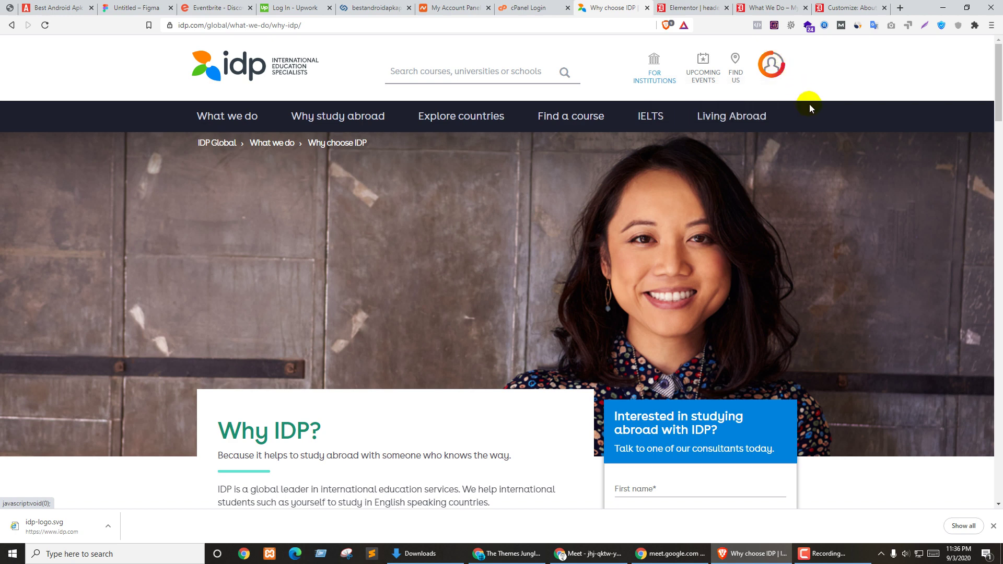
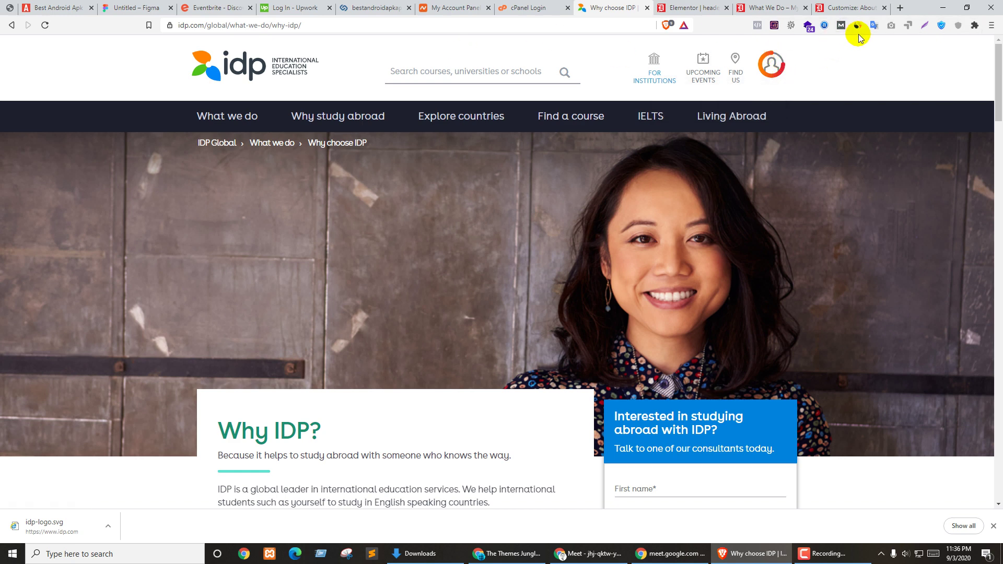
# Step: Inspect the technologies used by the IDP site in Wappalyzer, then return to the Elementor header editor
pyautogui.click(809, 26)
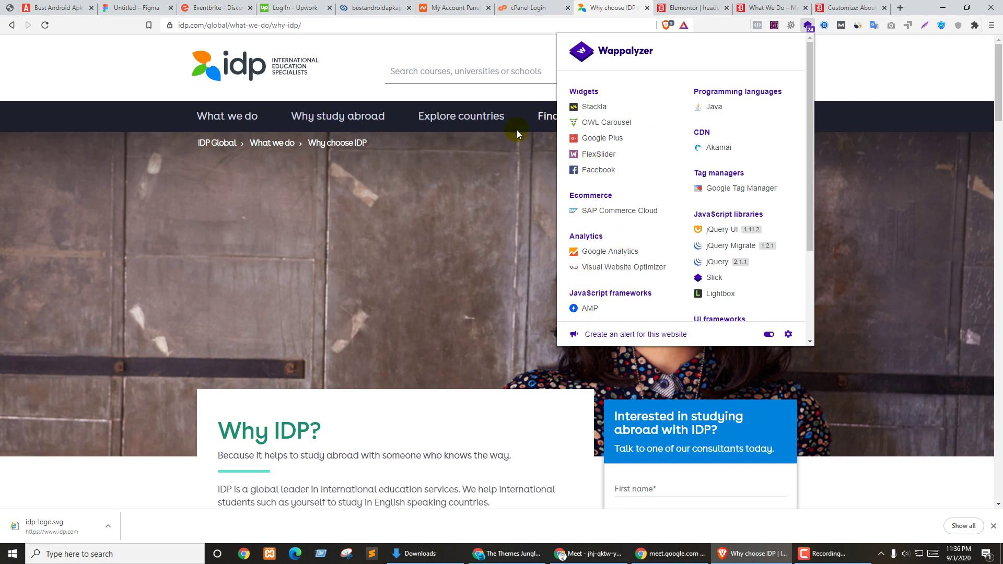
pyautogui.scroll(-3, 608, 242)
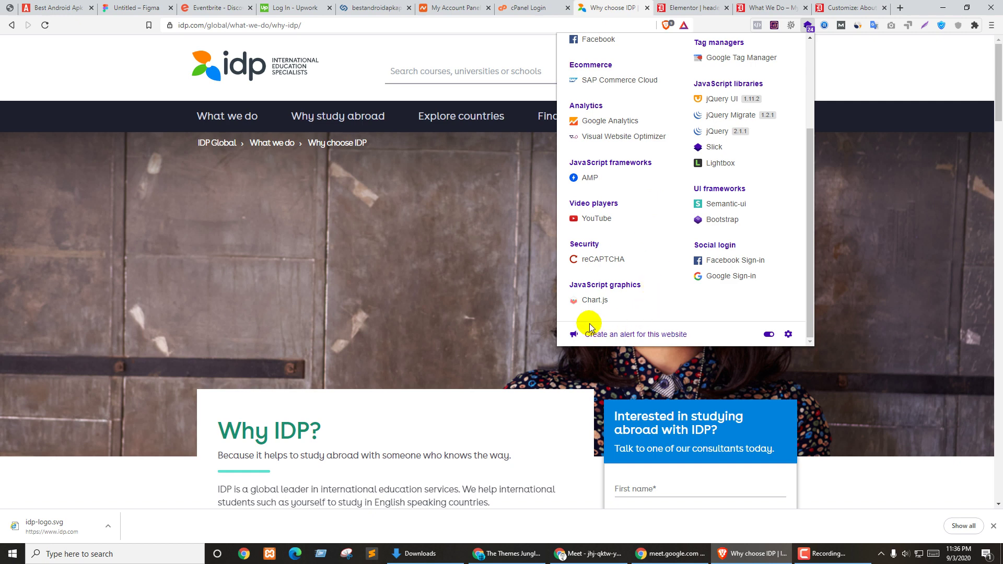
pyautogui.scroll(2, 627, 258)
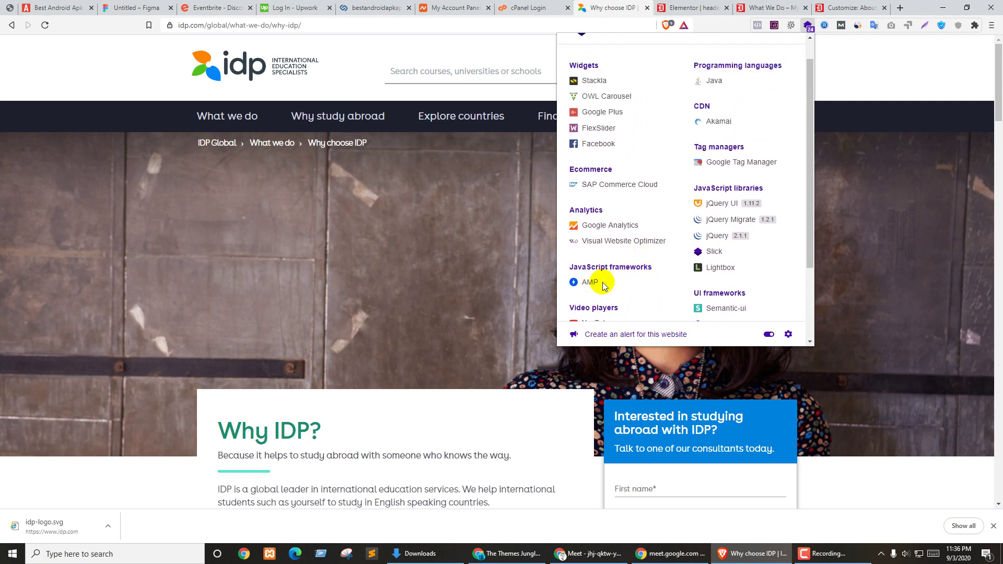
pyautogui.scroll(1, 625, 280)
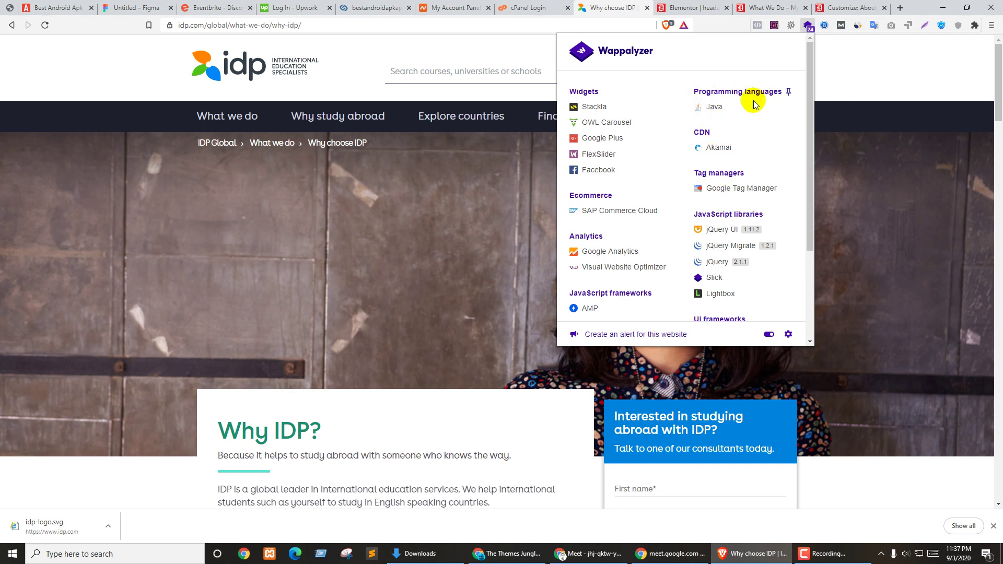
pyautogui.click(900, 171)
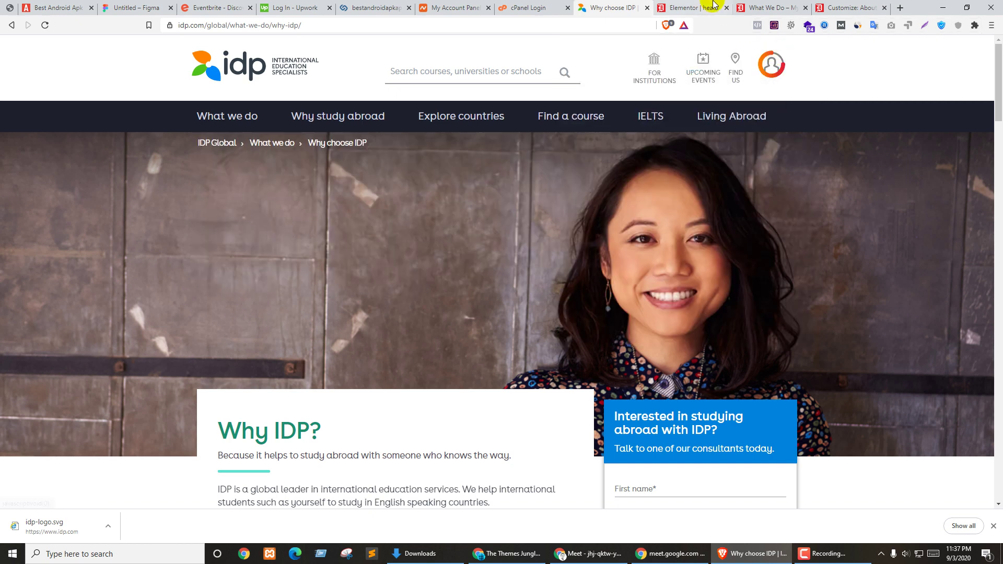
pyautogui.click(690, 7)
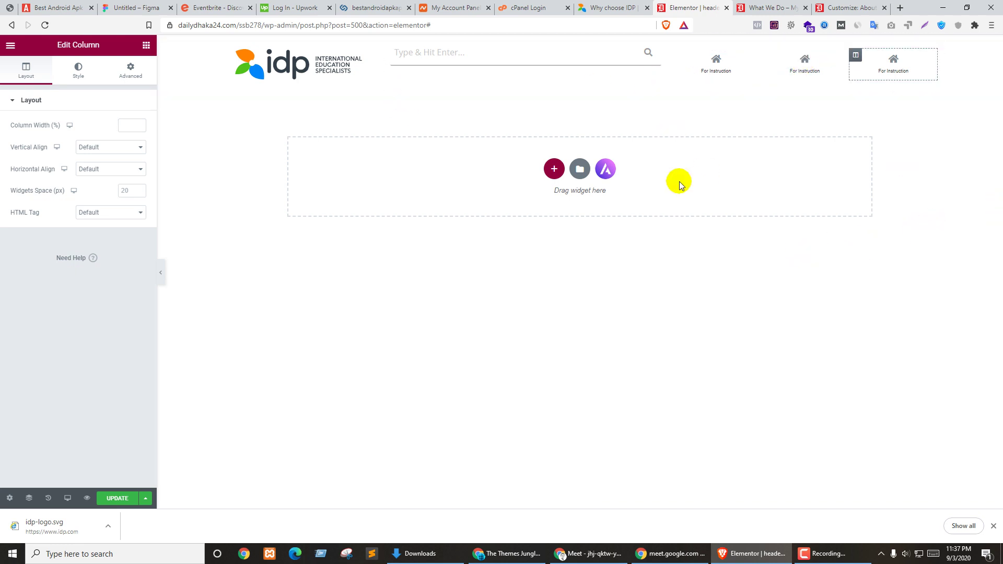
# Step: Compare the header's column layout, viewed without the editing panel, with the IDP reference header
pyautogui.hotkey('ctrl', 'shift', 'Tab')
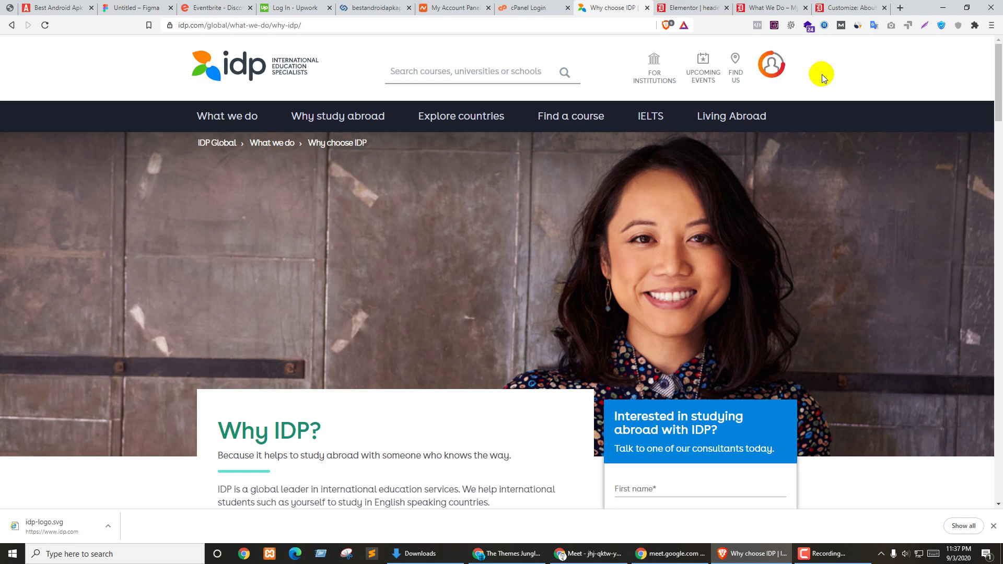
pyautogui.hotkey('ctrl', 'Tab')
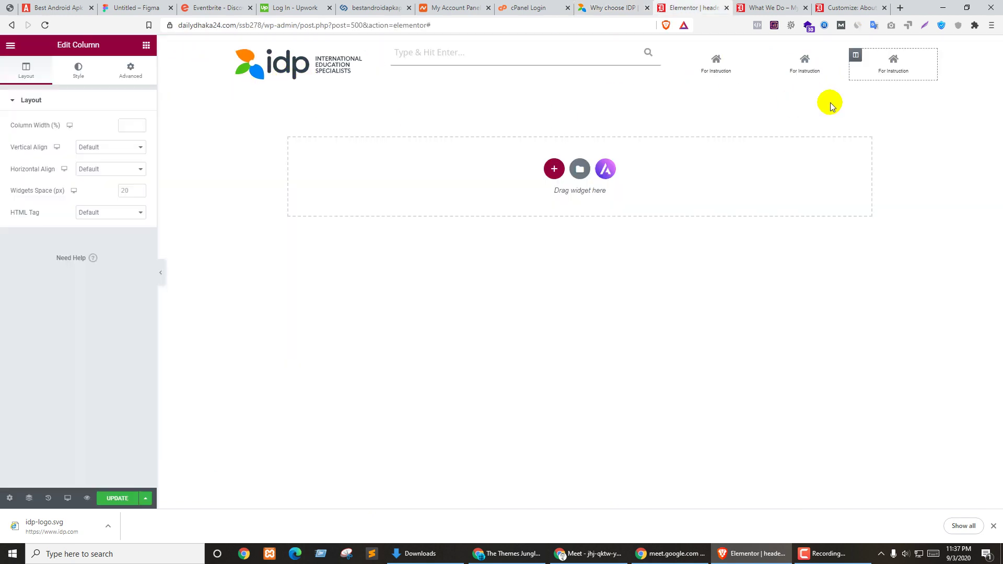
pyautogui.click(158, 271)
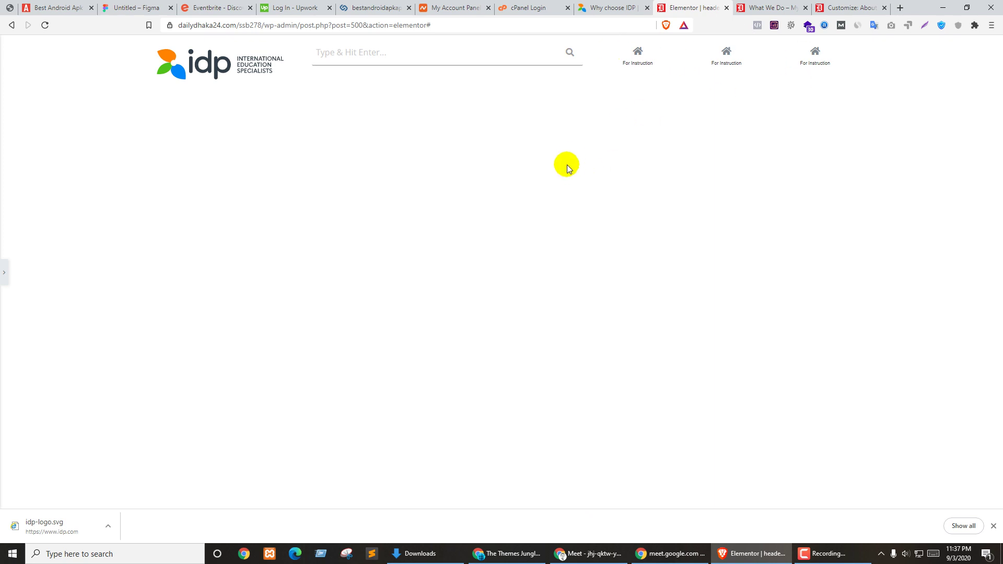
pyautogui.hotkey('ctrl', 'shift', 'Tab')
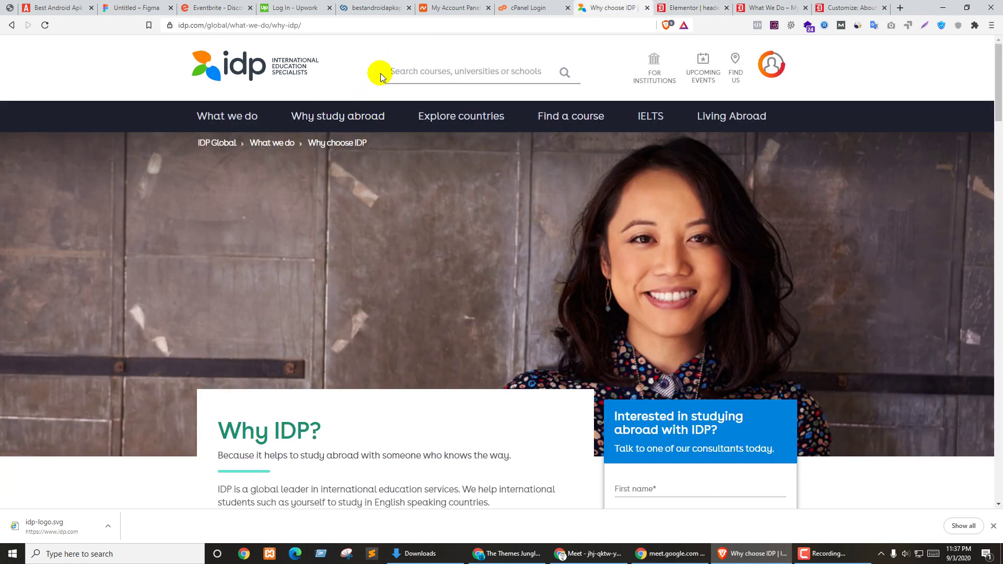
pyautogui.hotkey('ctrl', 'Tab')
# Step: Rebalance the header row by widening the logo column, left-aligning the logo, and extending the search column toward the icon links
pyautogui.click(3, 272)
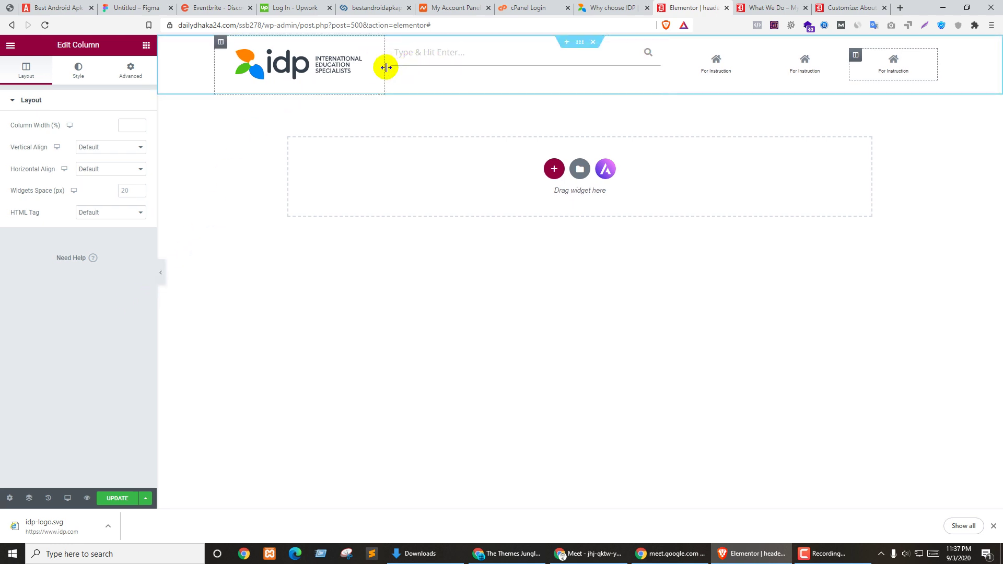
pyautogui.moveTo(385, 65); pyautogui.dragTo(485, 65)
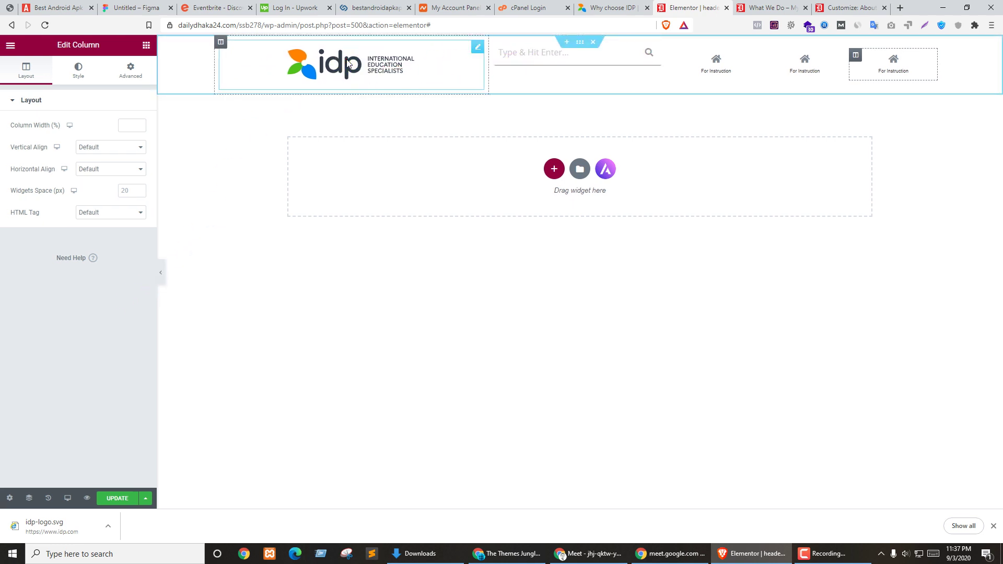
pyautogui.click(345, 61)
pyautogui.click(111, 226)
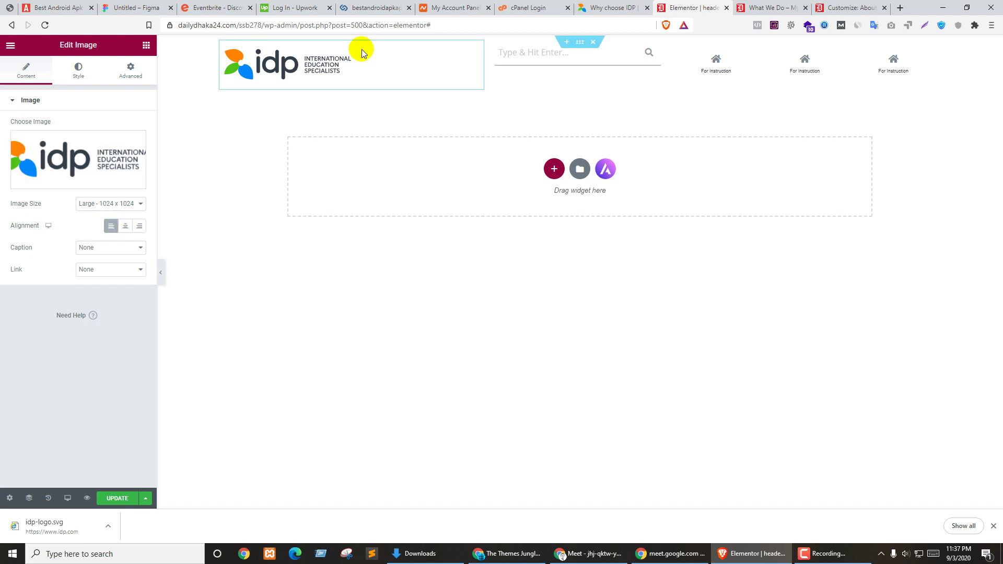
pyautogui.moveTo(665, 75); pyautogui.dragTo(792, 74)
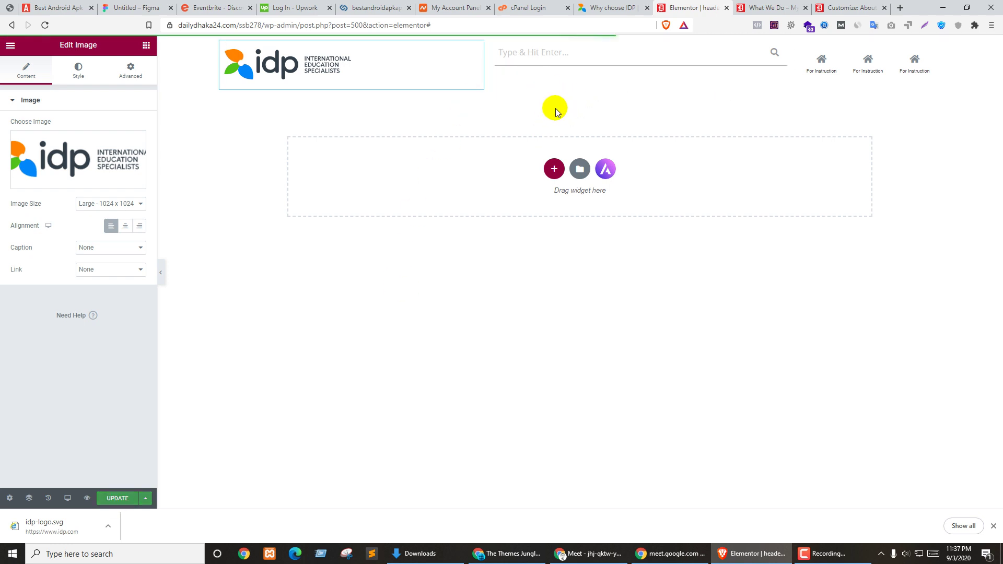
# Step: Add a single-column section below the logo row and check the navigation bar in the IDP reference
pyautogui.click(554, 169)
pyautogui.click(440, 196)
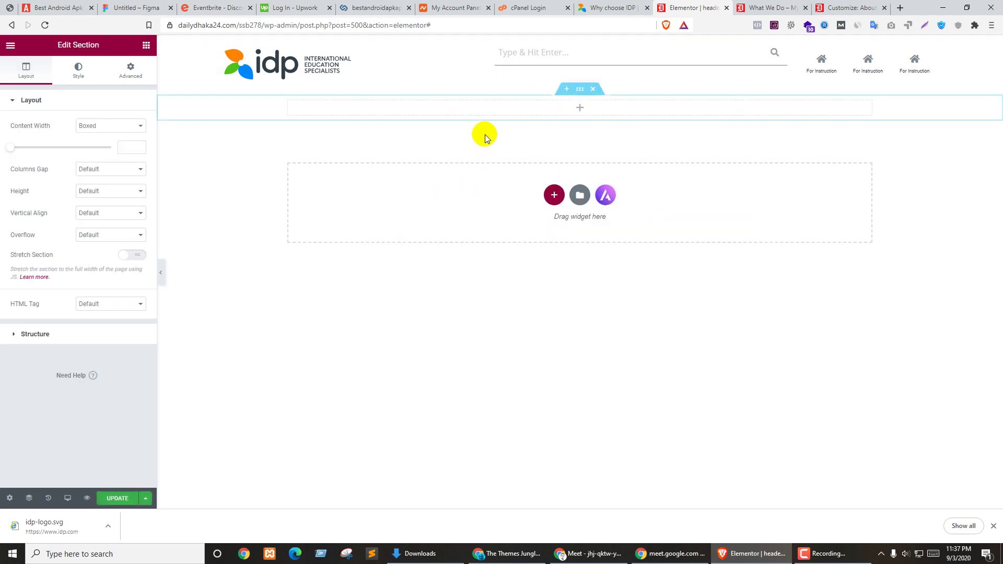
pyautogui.hotkey('ctrl', 'shift', 'Tab')
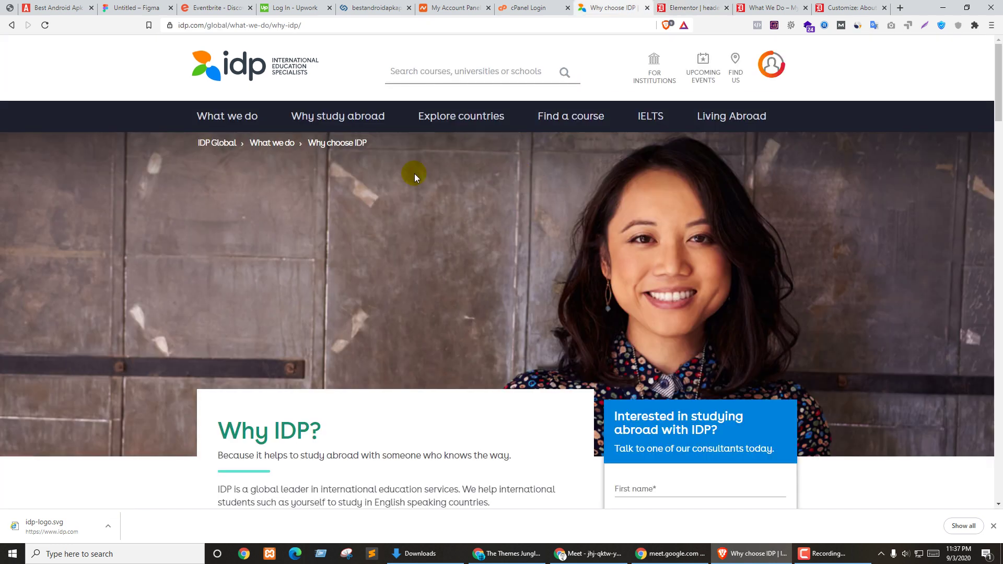
pyautogui.hotkey('ctrl', 'Tab')
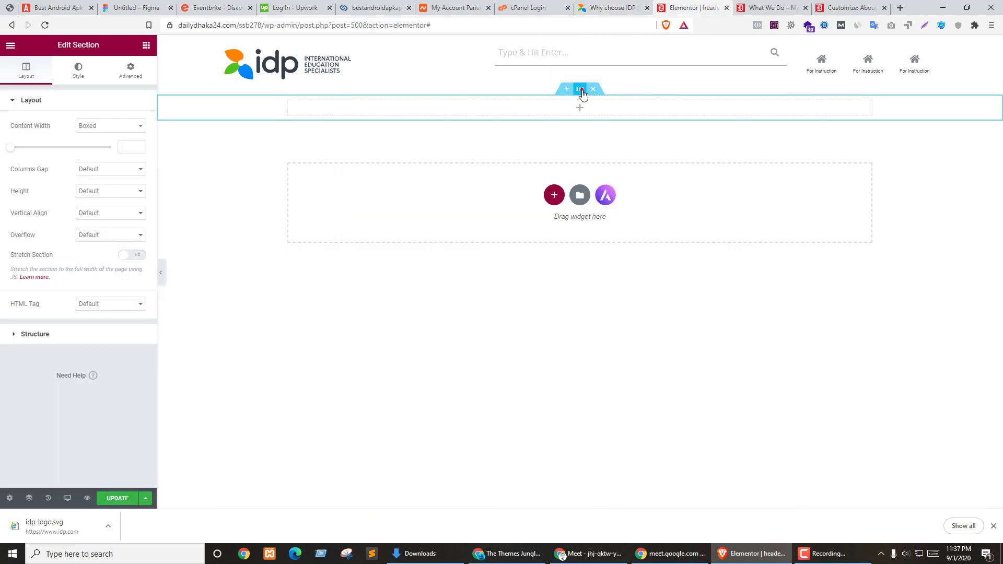
# Step: Give the new section below the logo row a solid near-black background, #1A1A1A
pyautogui.click(80, 73)
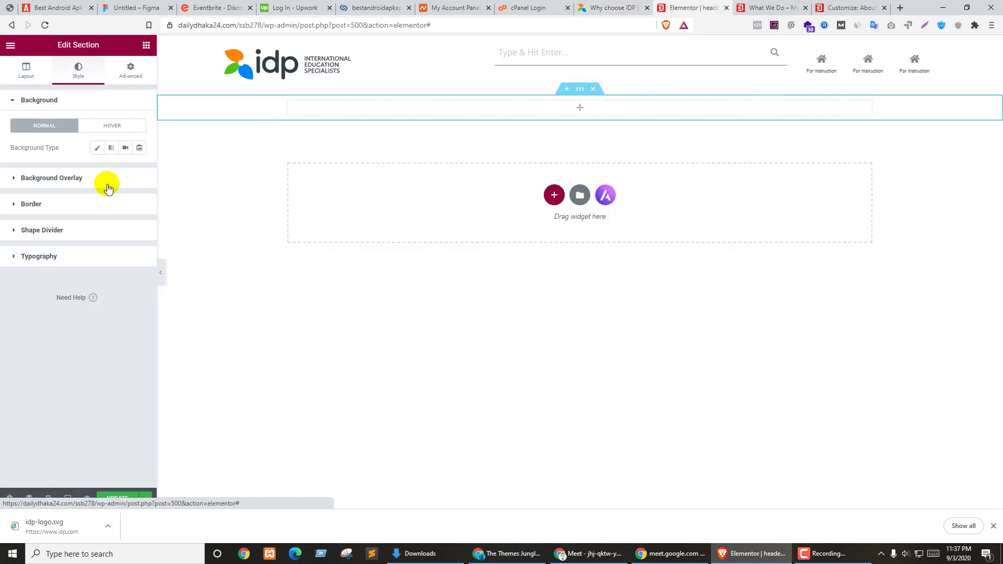
pyautogui.click(97, 148)
pyautogui.click(138, 169)
pyautogui.click(69, 248)
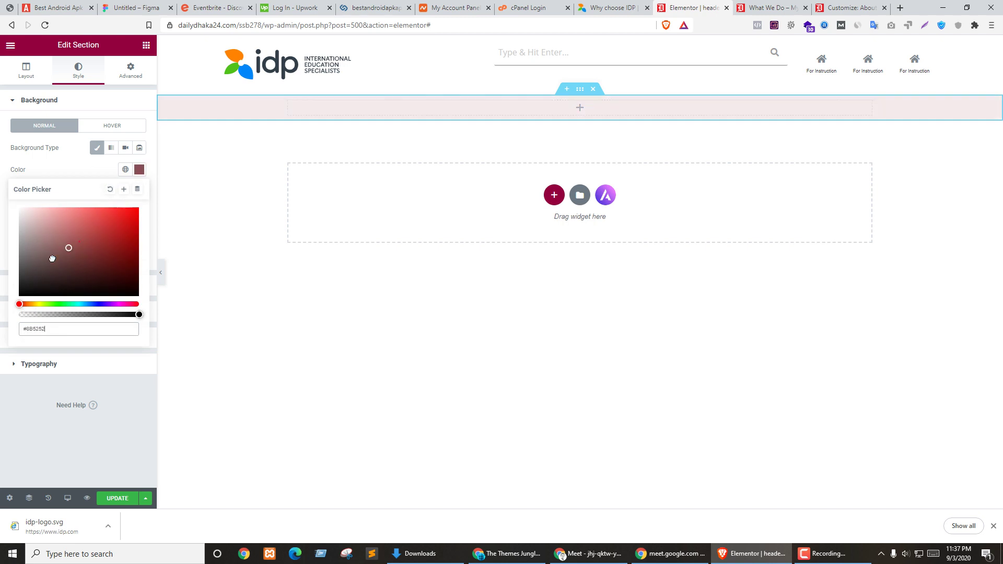
pyautogui.moveTo(52, 258); pyautogui.dragTo(8, 291)
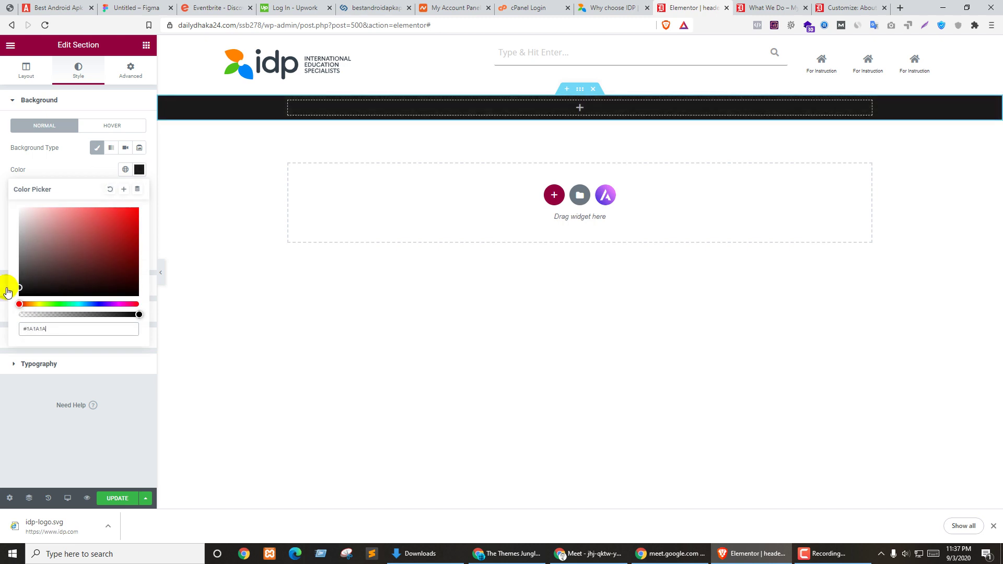
# Step: Add the HFB Navigation Menu widget to the dark section and compare it with the IDP reference navigation bar
pyautogui.click(581, 111)
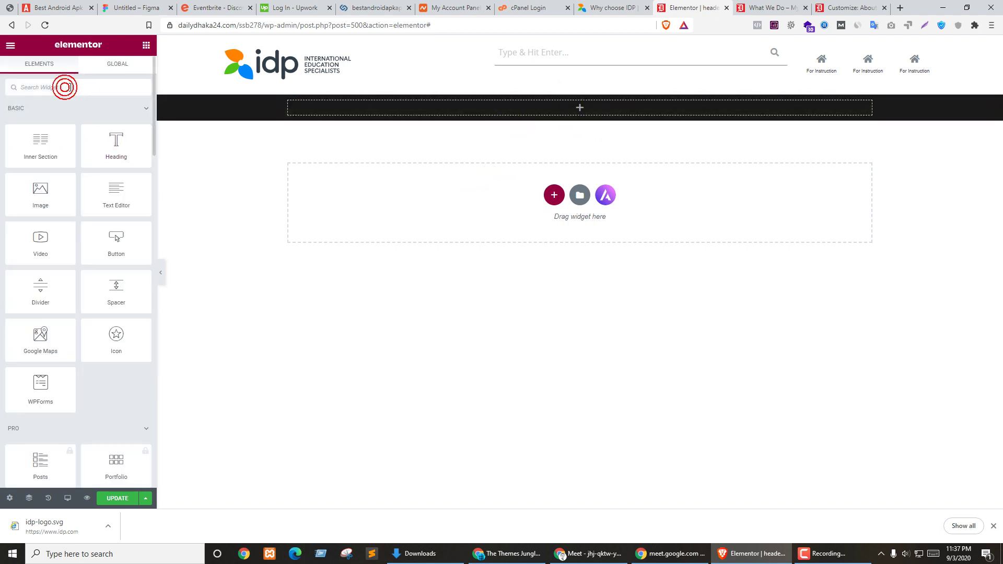
pyautogui.write('men')
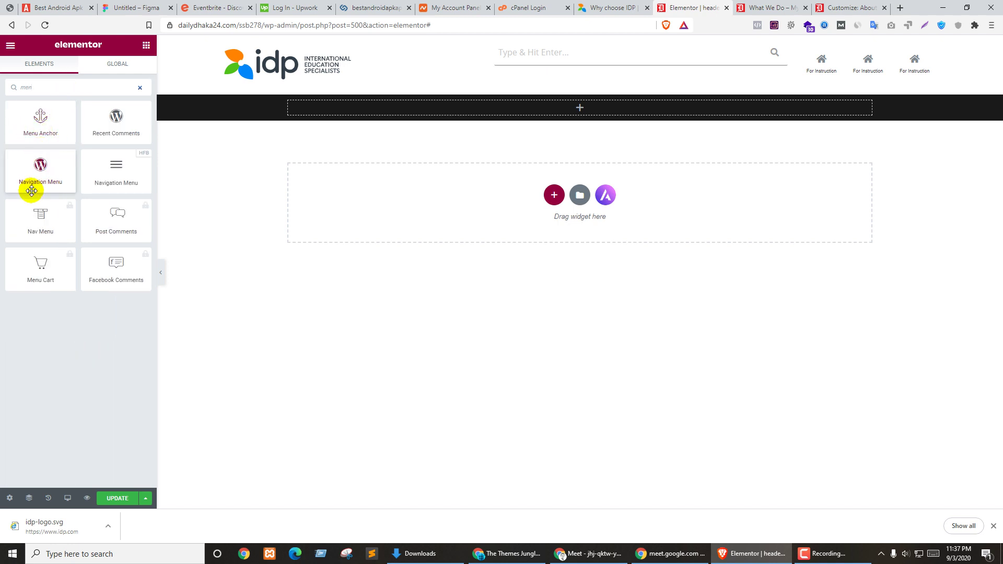
pyautogui.moveTo(109, 173); pyautogui.dragTo(431, 114)
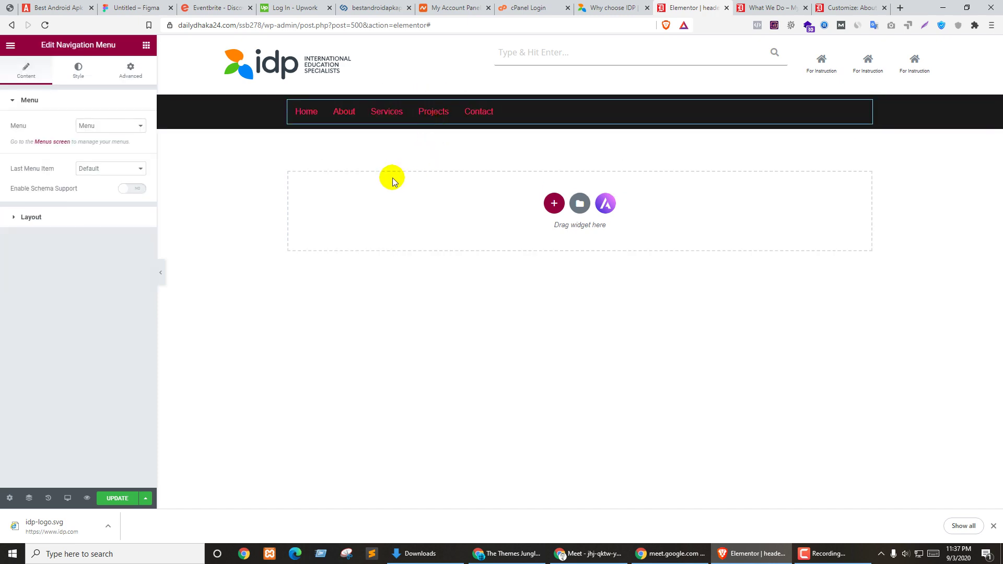
pyautogui.hotkey('ctrl', 'shift', 'Tab')
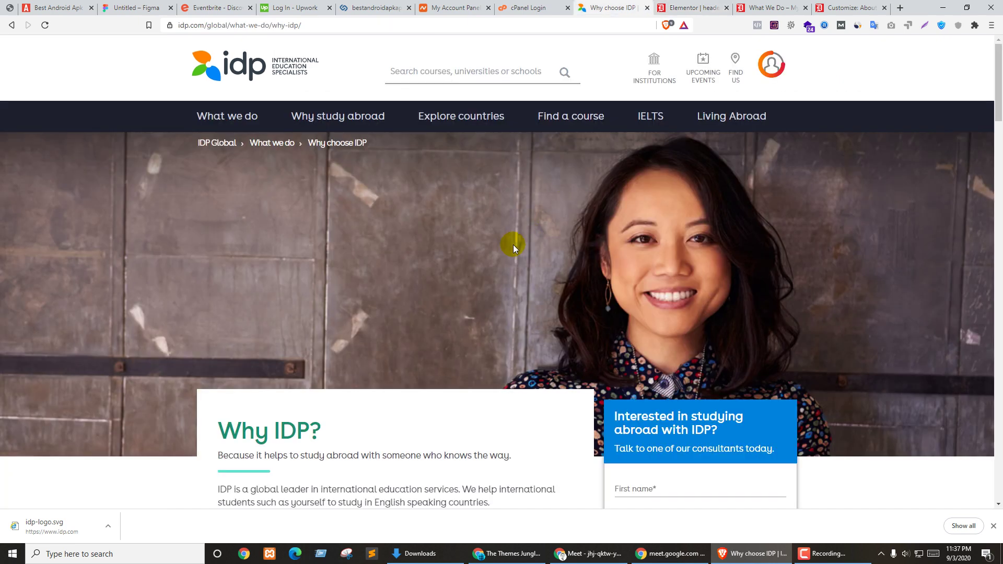
pyautogui.hotkey('ctrl', 'Tab')
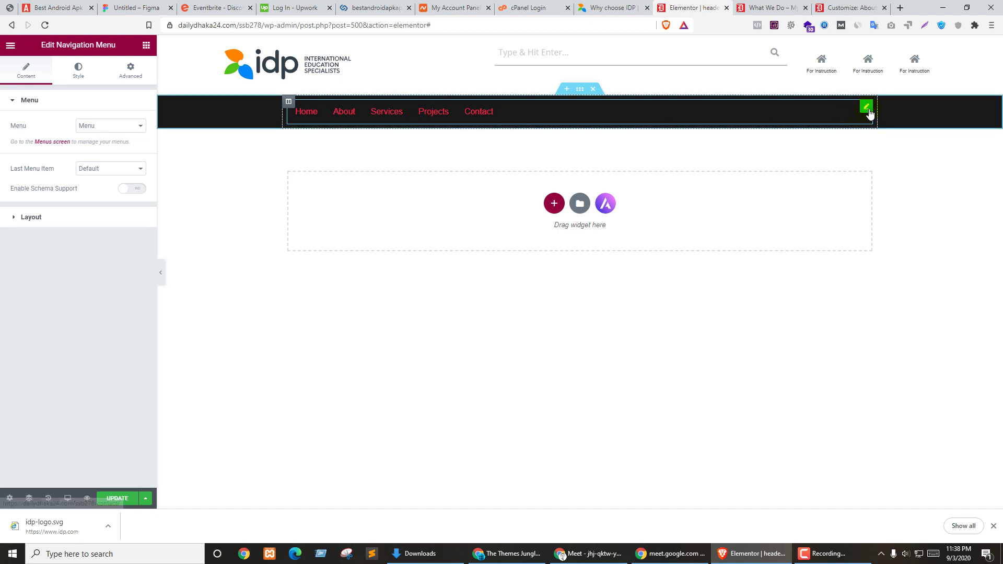
# Step: Try the Button style on the navigation menu's last item, then restore Default and keep the same source menu
pyautogui.click(88, 171)
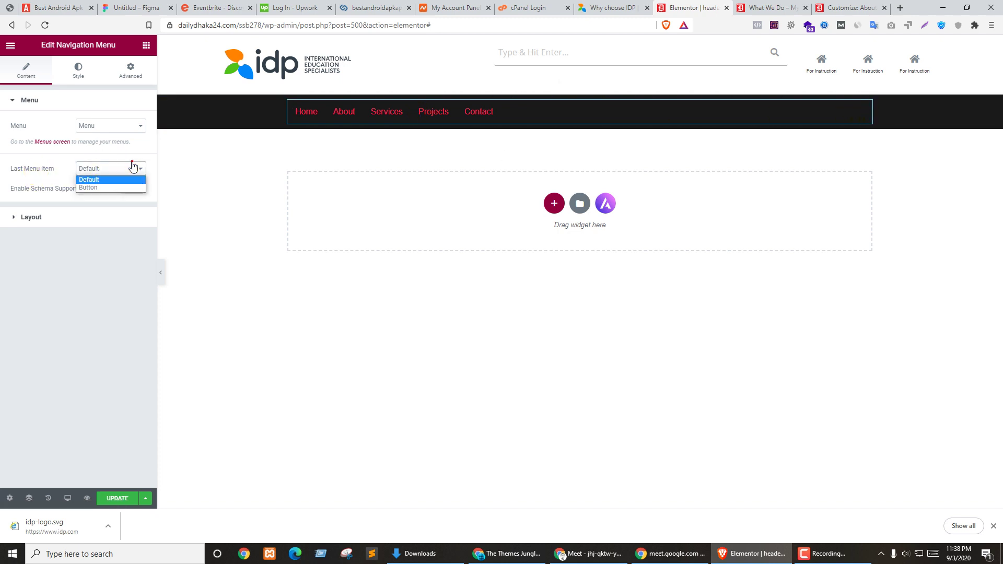
pyautogui.click(96, 190)
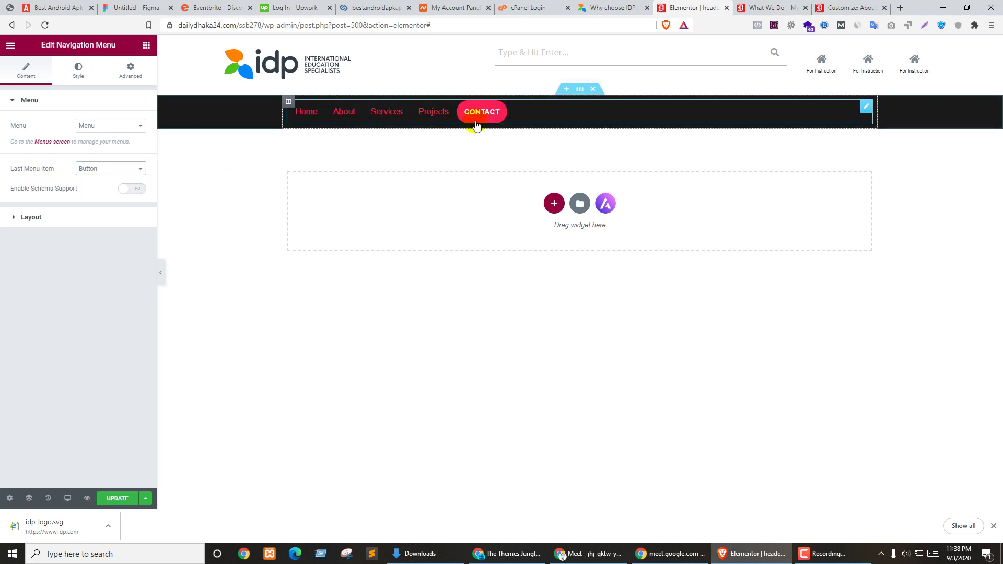
pyautogui.click(116, 169)
pyautogui.click(84, 181)
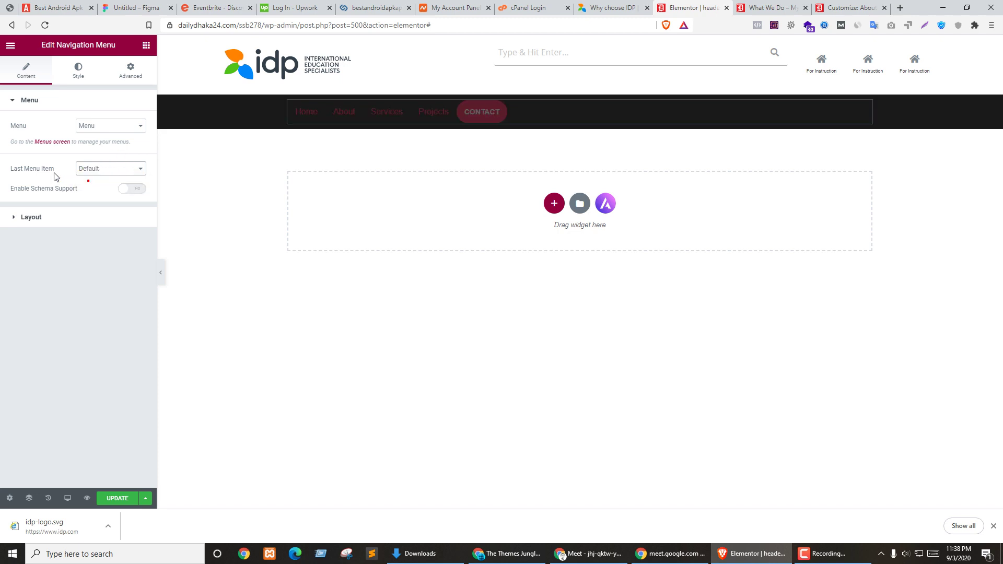
pyautogui.click(90, 127)
pyautogui.click(92, 131)
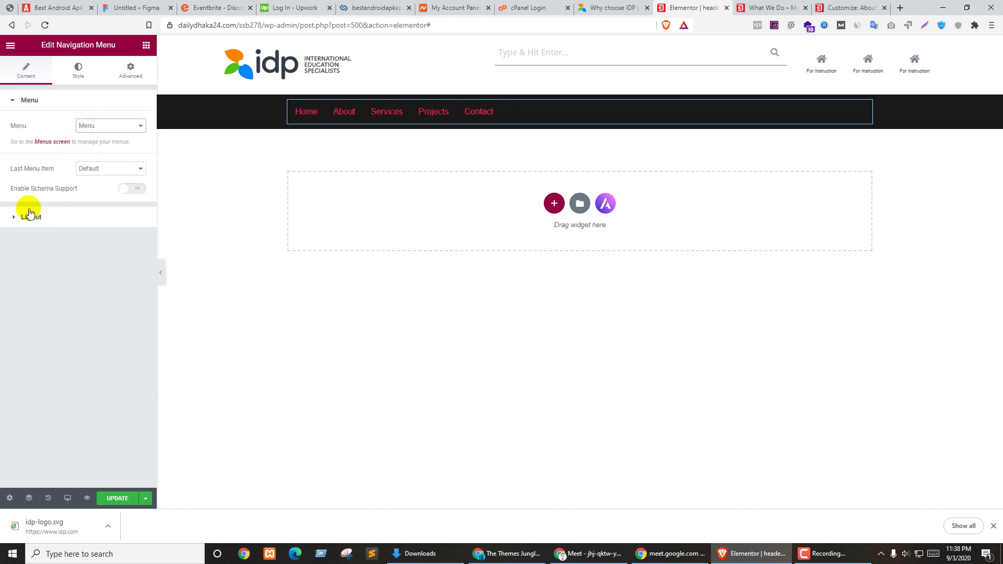
# Step: Try enabling schema support, alone and with the last menu item as Button, then restore both settings
pyautogui.click(137, 195)
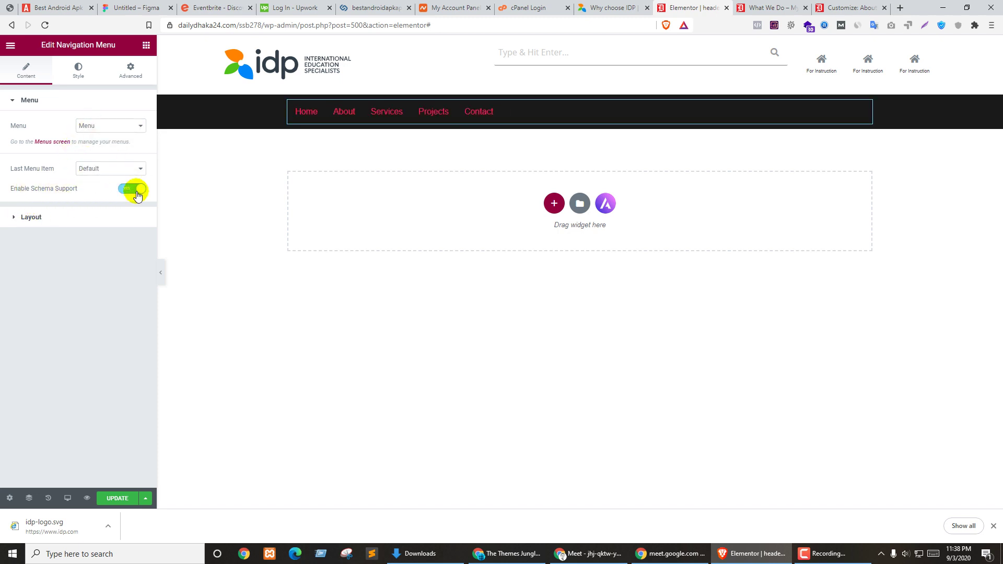
pyautogui.click(137, 192)
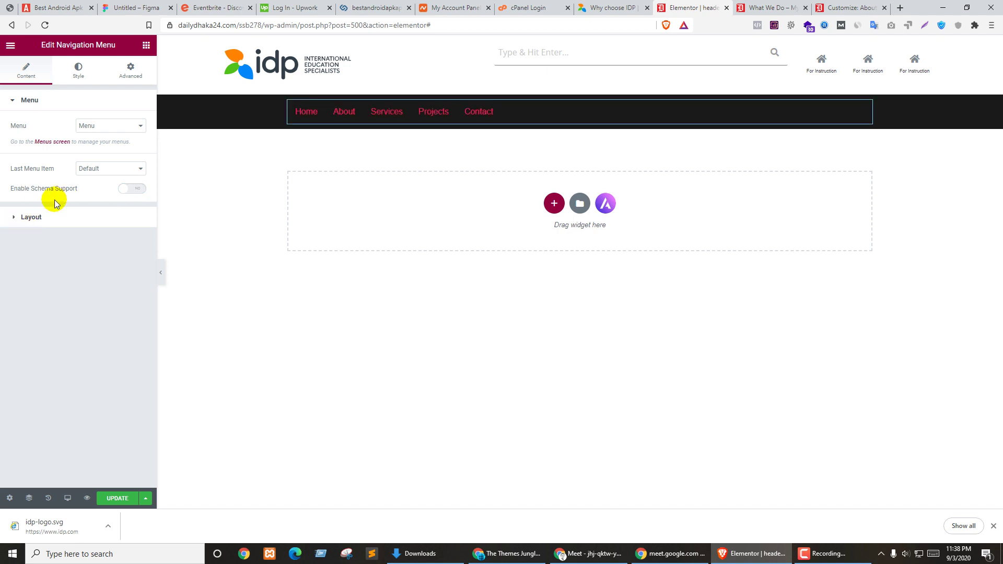
pyautogui.click(93, 169)
pyautogui.click(98, 187)
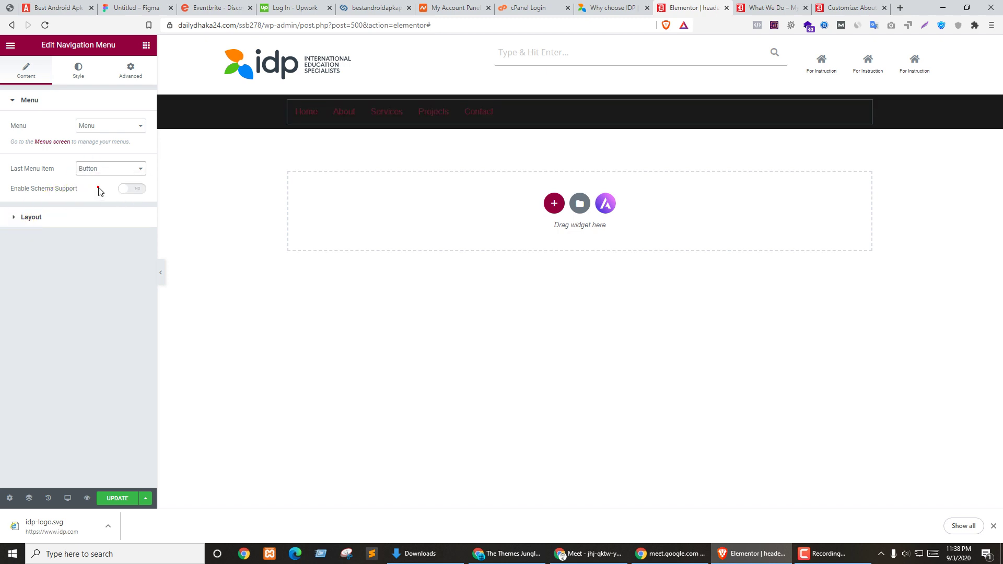
pyautogui.click(134, 192)
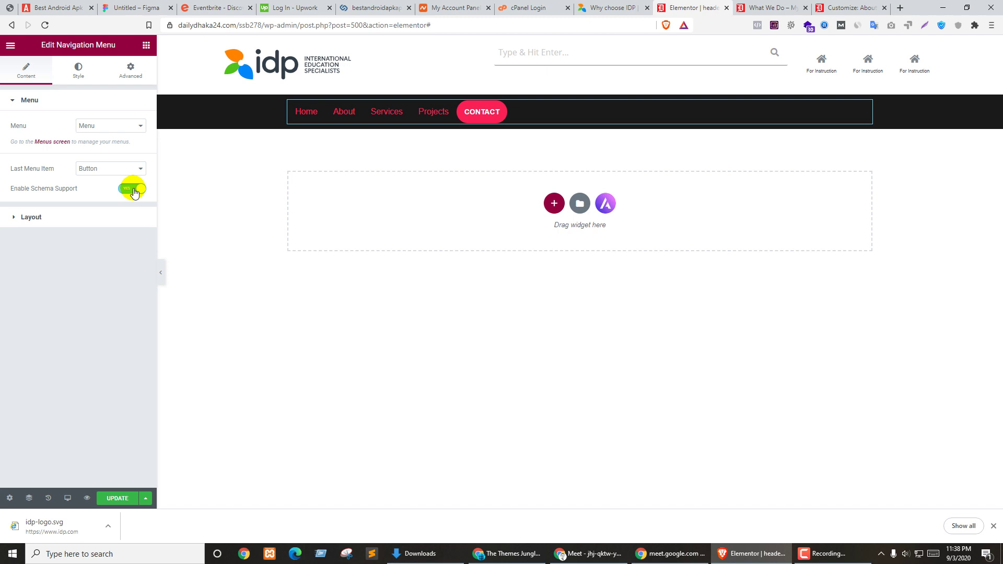
pyautogui.click(134, 190)
pyautogui.click(132, 169)
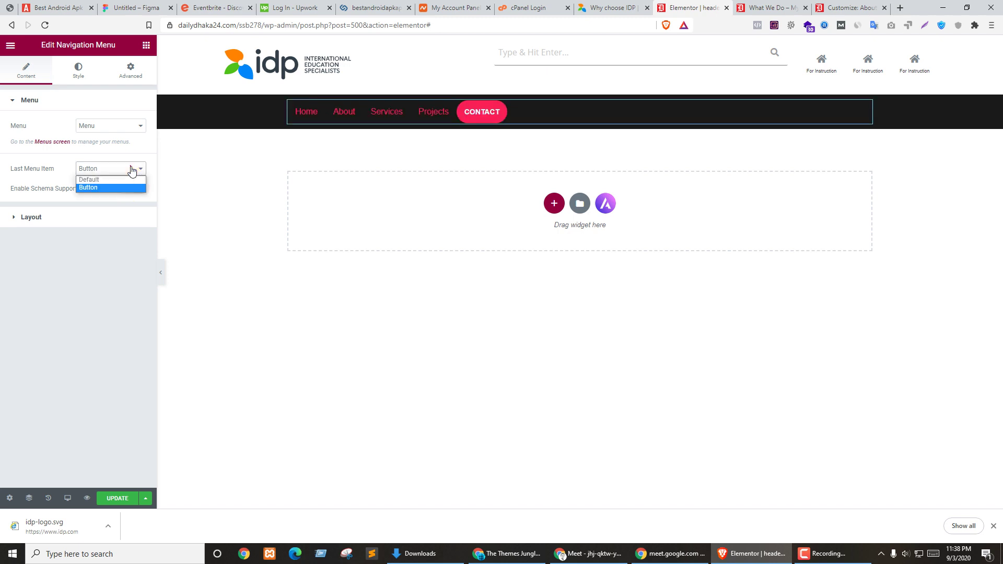
pyautogui.click(104, 179)
# Step: Try centre alignment and the Vertical layout for the navigation menu, then return to left alignment and Horizontal
pyautogui.click(40, 224)
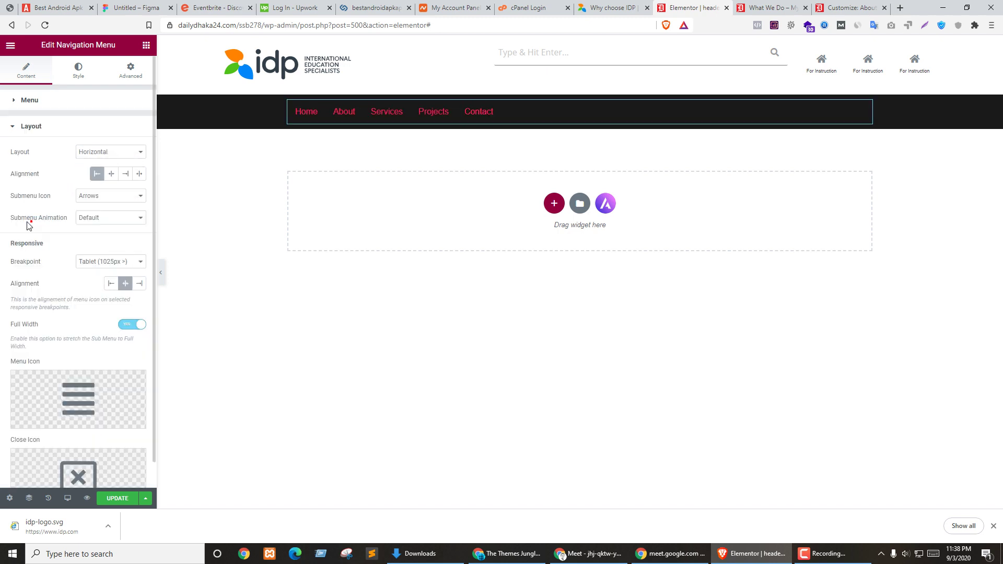
pyautogui.click(108, 174)
pyautogui.click(97, 173)
pyautogui.click(99, 152)
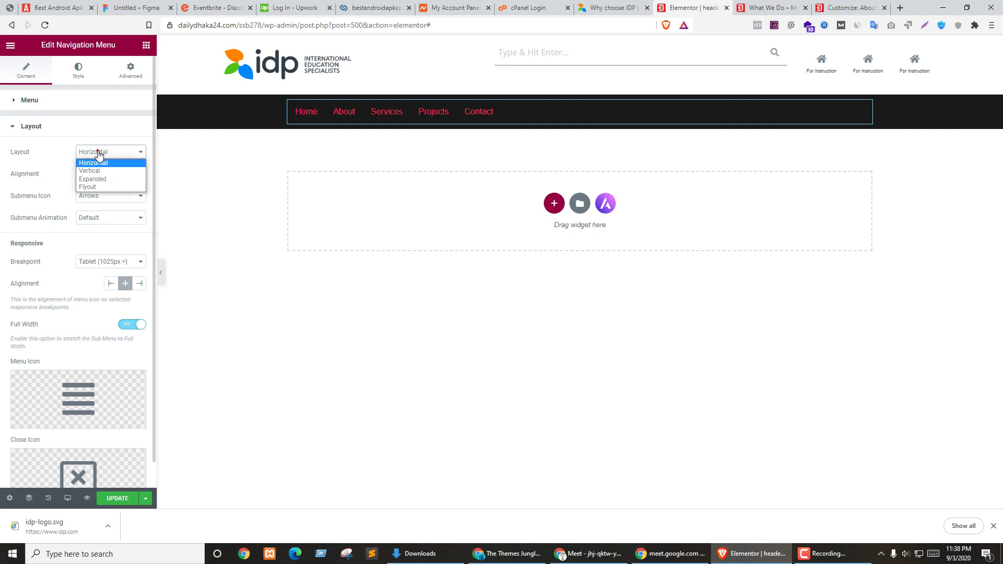
pyautogui.click(90, 171)
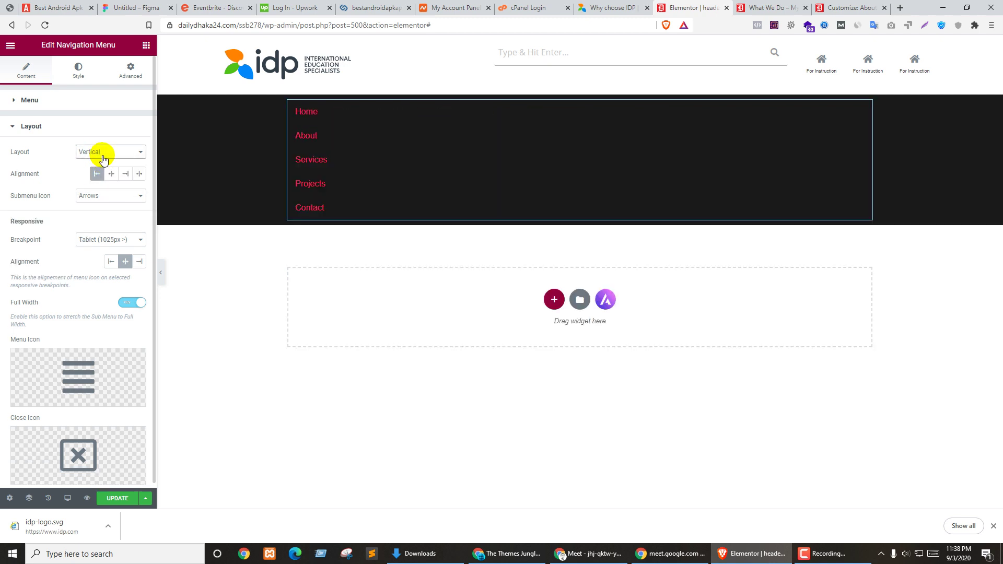
pyautogui.click(103, 154)
pyautogui.click(99, 162)
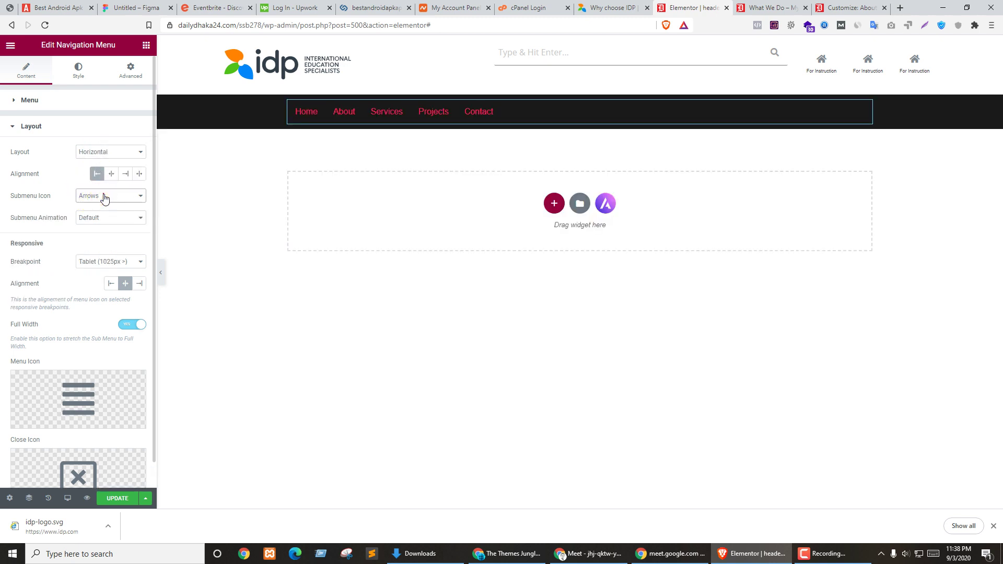
# Step: Try the Plus Sign submenu icon for the navigation menu, then switch back to Arrows
pyautogui.click(105, 197)
pyautogui.click(100, 215)
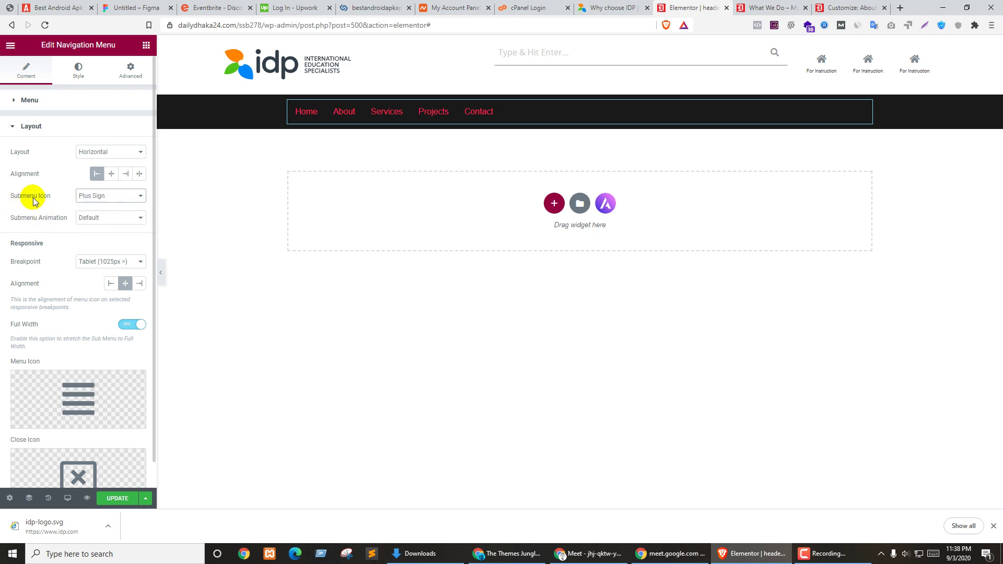
pyautogui.click(120, 196)
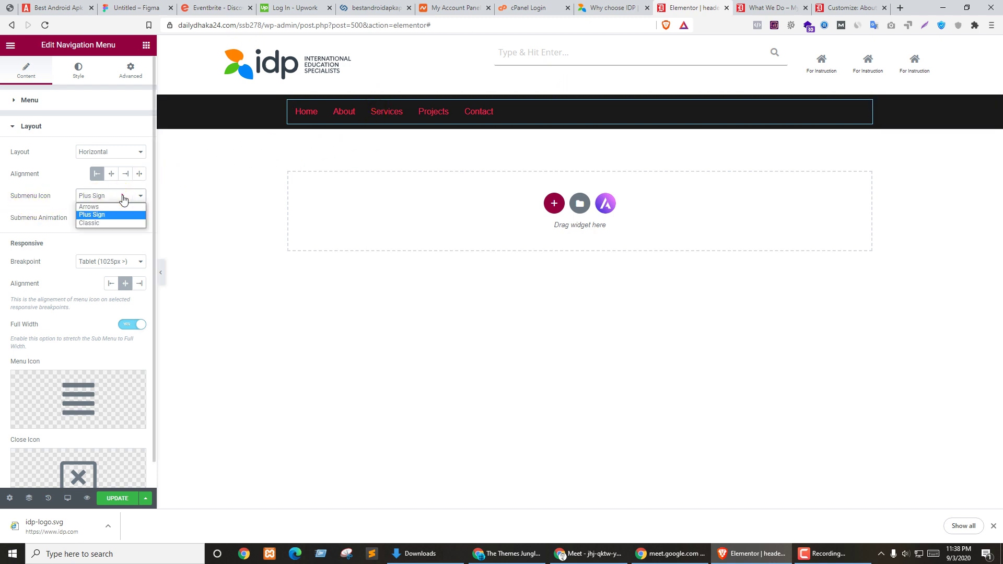
pyautogui.click(95, 206)
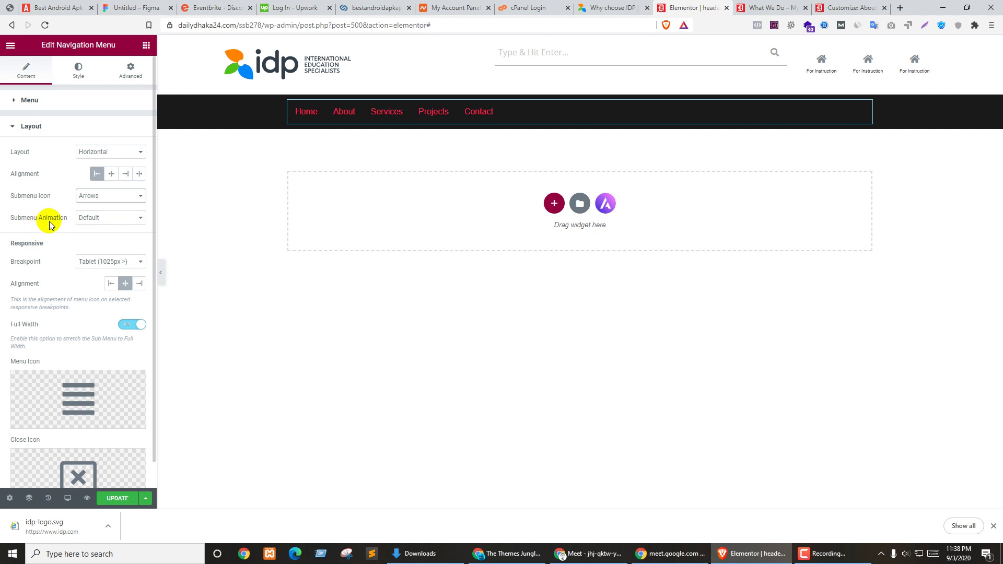
# Step: Set the main menu's normal text color to white, #FFFFFF
pyautogui.click(78, 70)
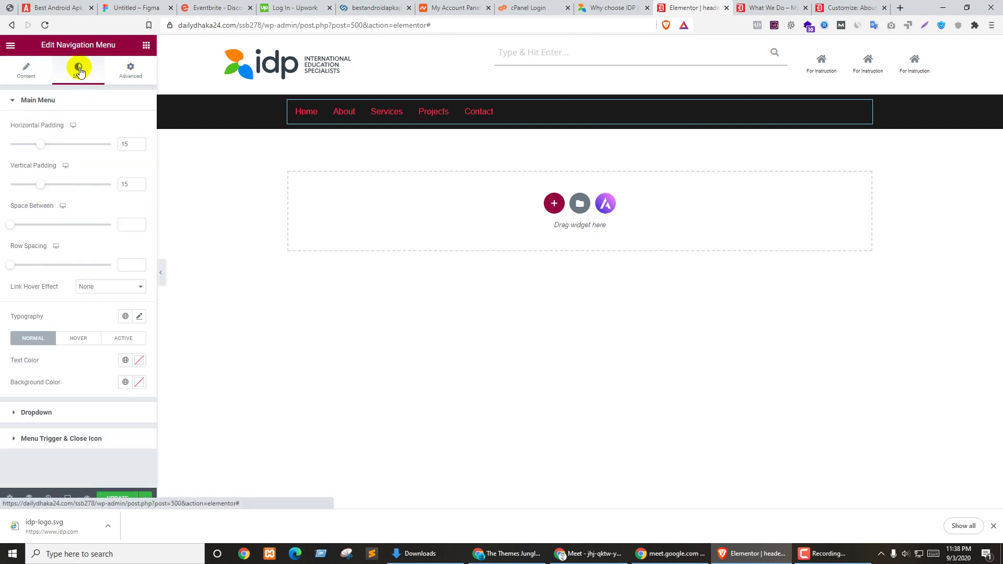
pyautogui.click(139, 360)
pyautogui.click(42, 242)
pyautogui.click(23, 220)
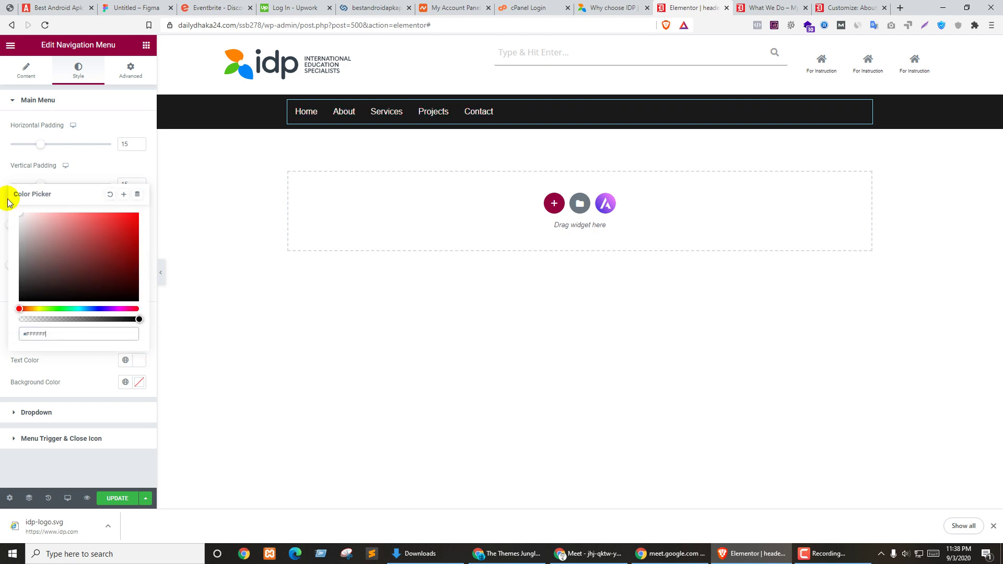
pyautogui.click(24, 372)
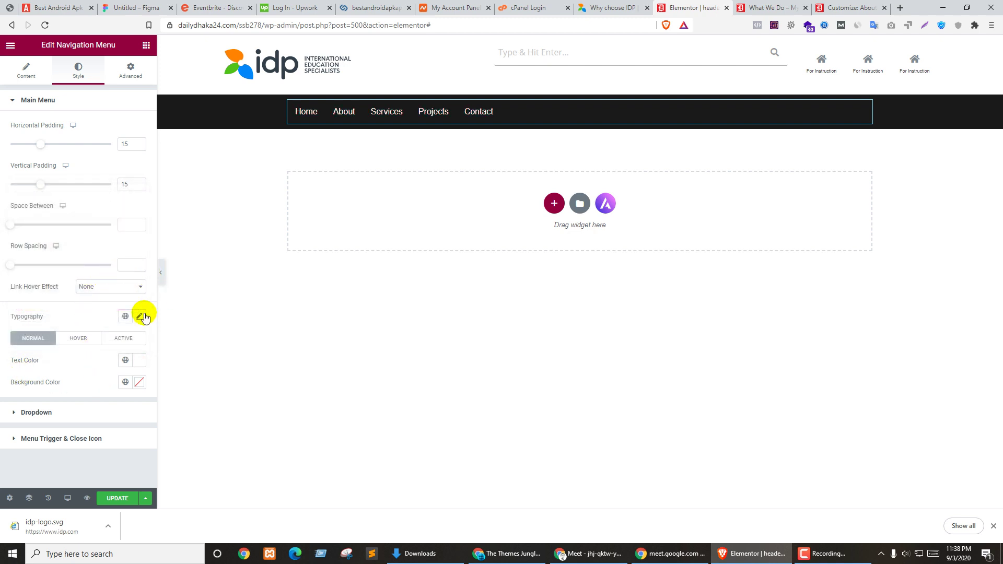
# Step: Set the main menu typography to 16 px size, Uppercase transform and weight 600
pyautogui.click(140, 316)
pyautogui.scroll(-2, 83, 315)
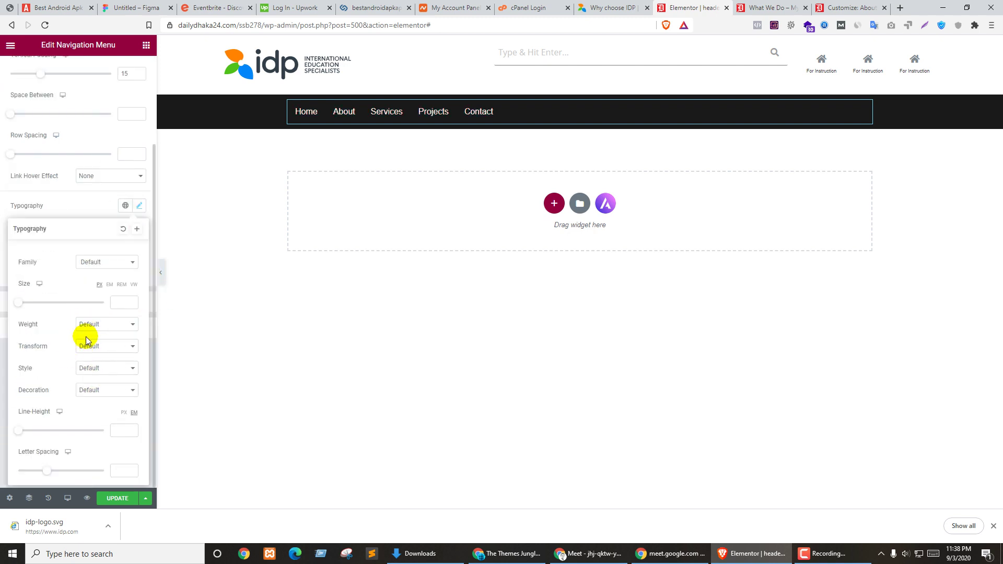
pyautogui.moveTo(21, 307); pyautogui.dragTo(25, 305)
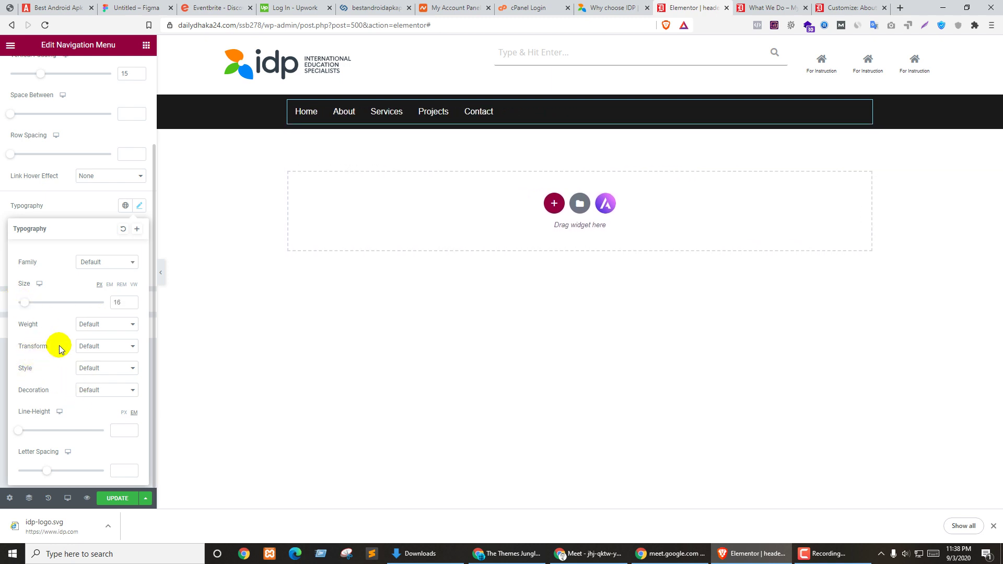
pyautogui.click(99, 347)
pyautogui.click(99, 363)
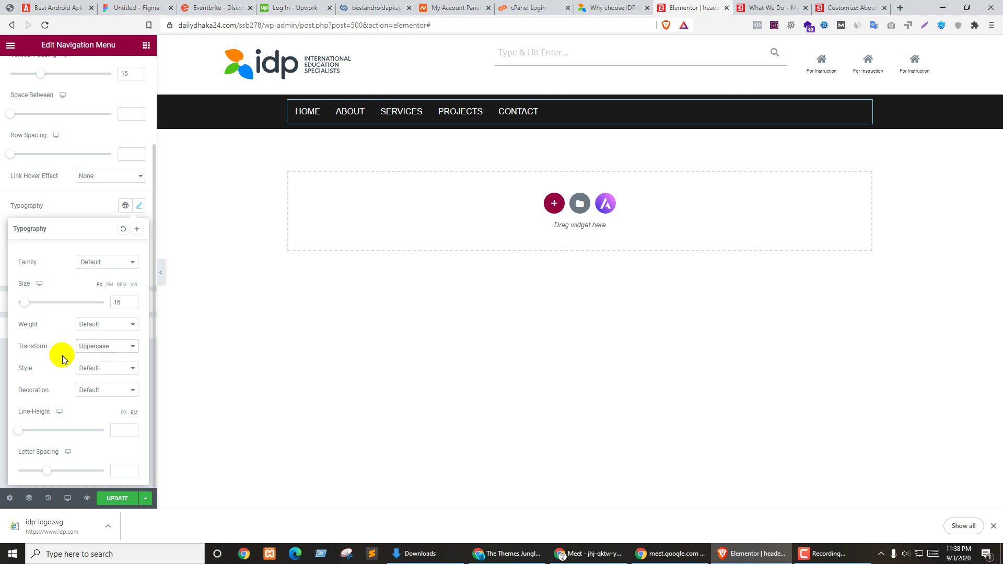
pyautogui.click(94, 324)
pyautogui.click(92, 375)
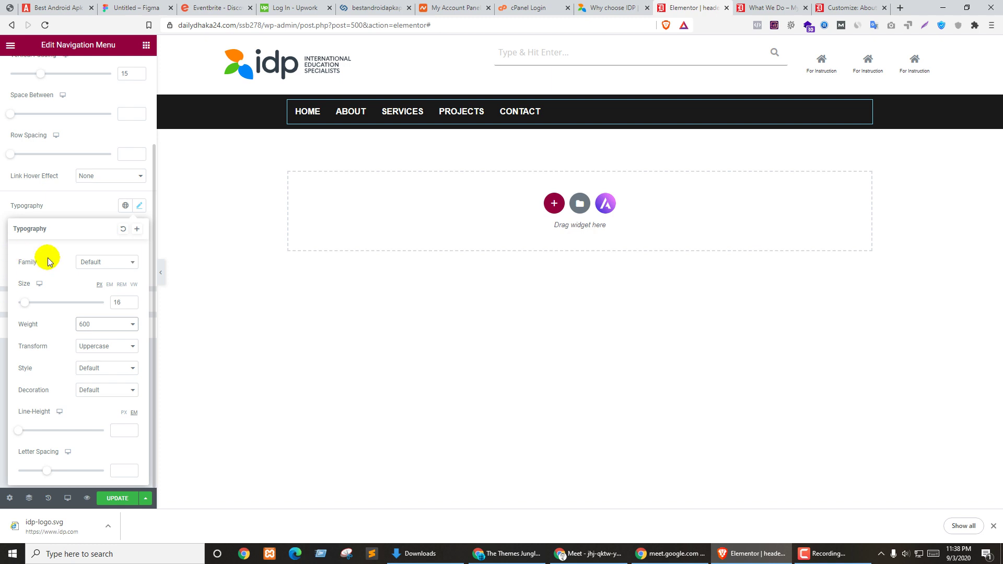
# Step: Reduce the main menu's font size to 14 px and set its letter spacing to 1
pyautogui.click(130, 305)
pyautogui.click(130, 305)
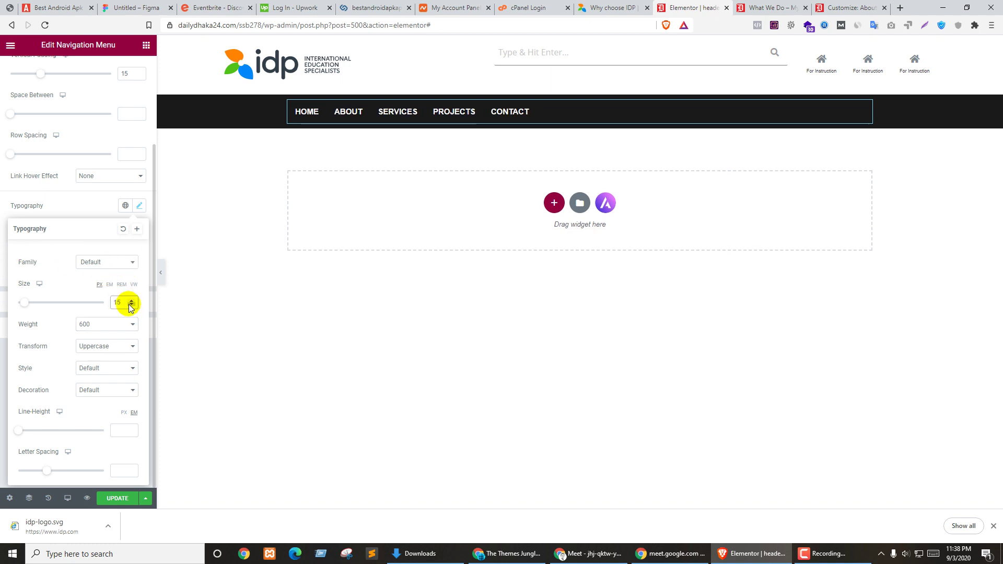
pyautogui.click(116, 469)
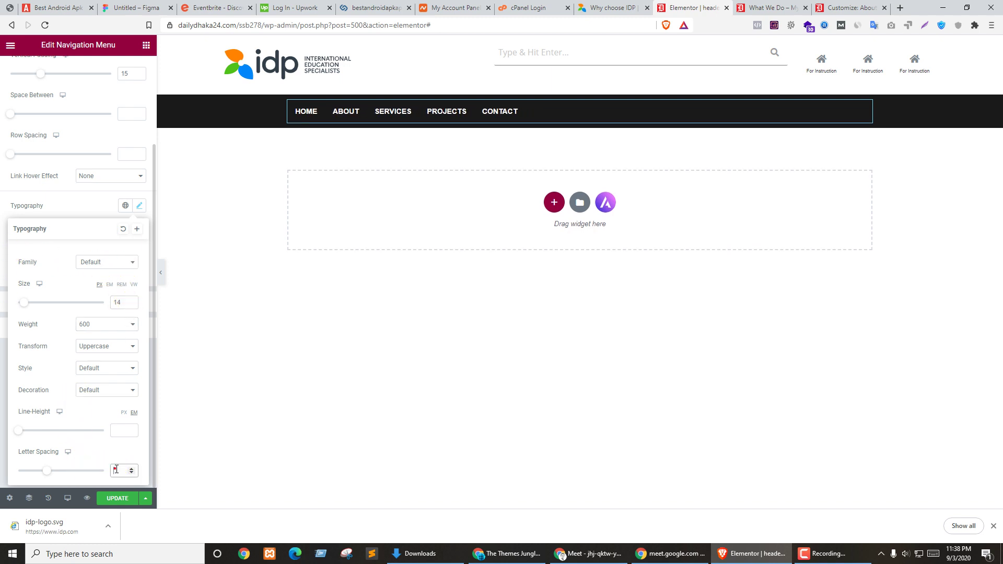
pyautogui.write('1')
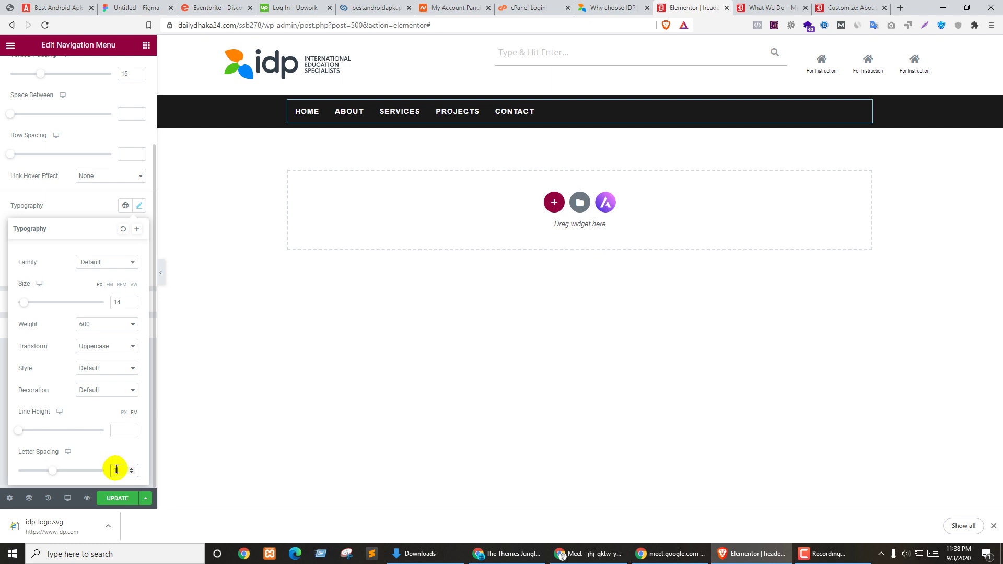
pyautogui.click(51, 199)
pyautogui.scroll(3, 69, 210)
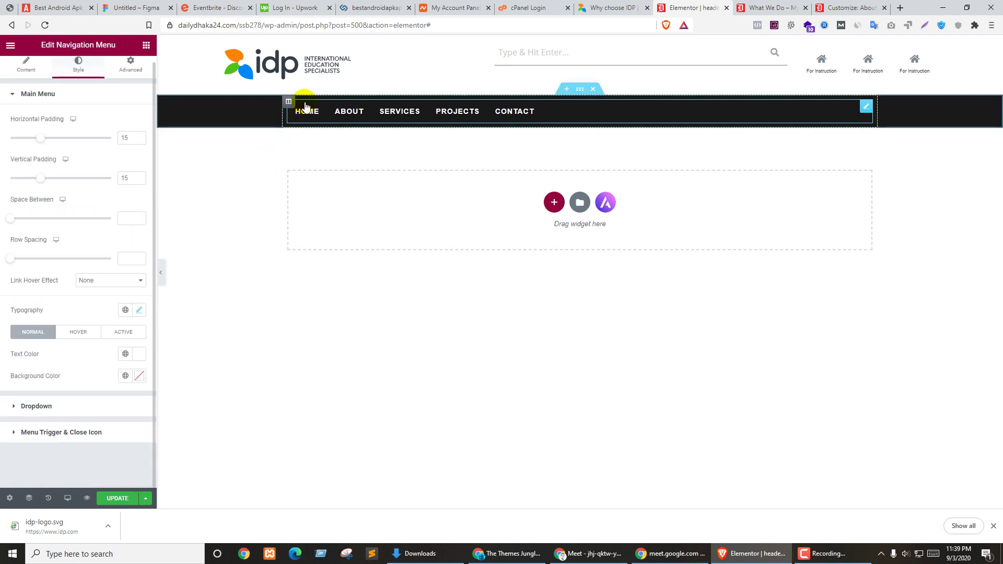
# Step: Set the main menu's hover background color to bright green, #00FF45, and preview it on the menu items
pyautogui.click(77, 335)
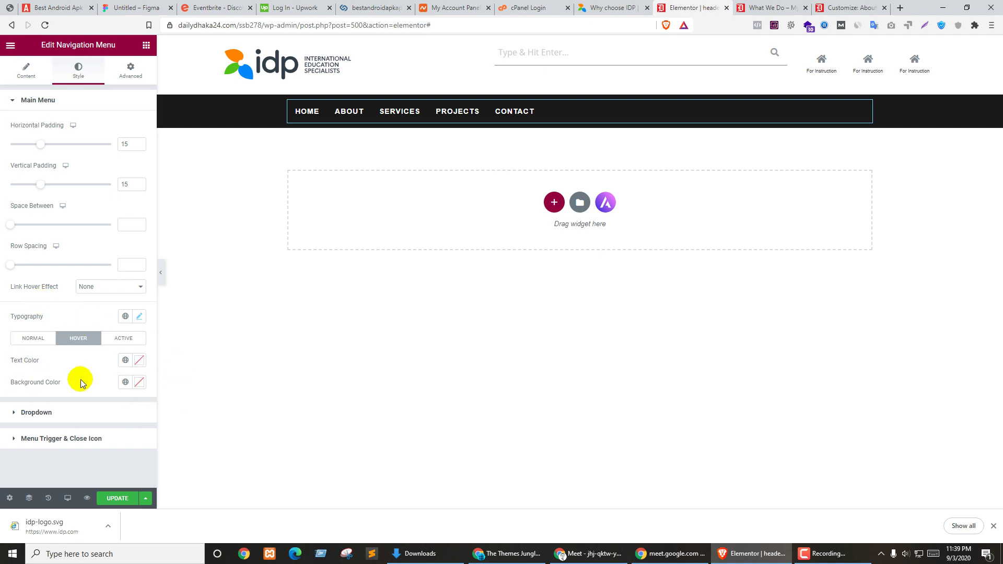
pyautogui.click(135, 362)
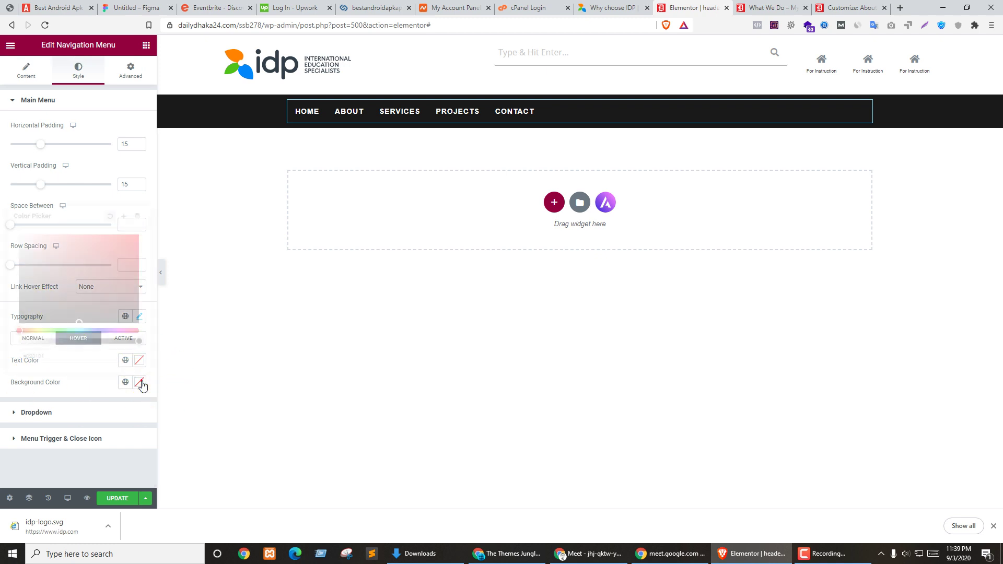
pyautogui.click(64, 331)
pyautogui.click(131, 252)
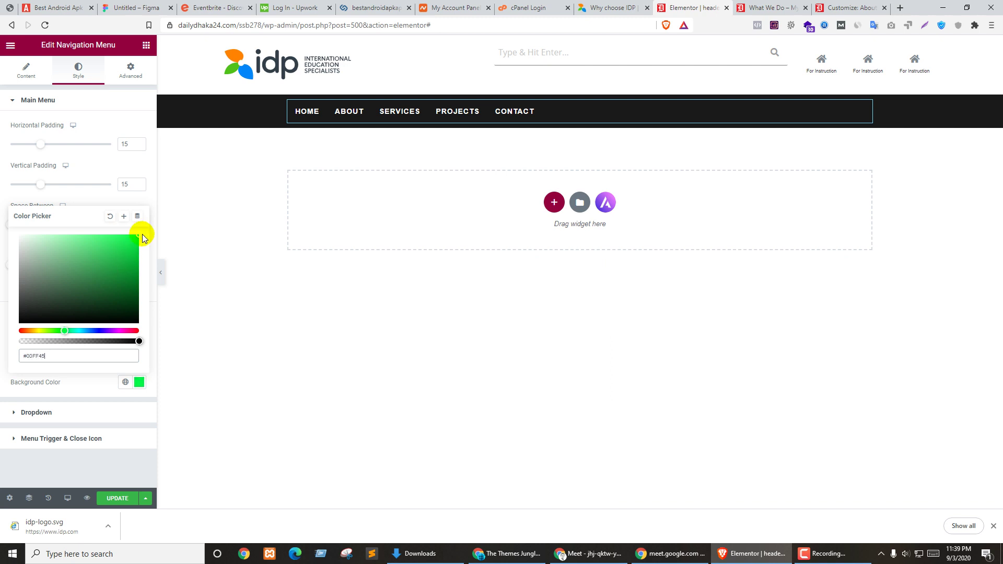
pyautogui.click(65, 397)
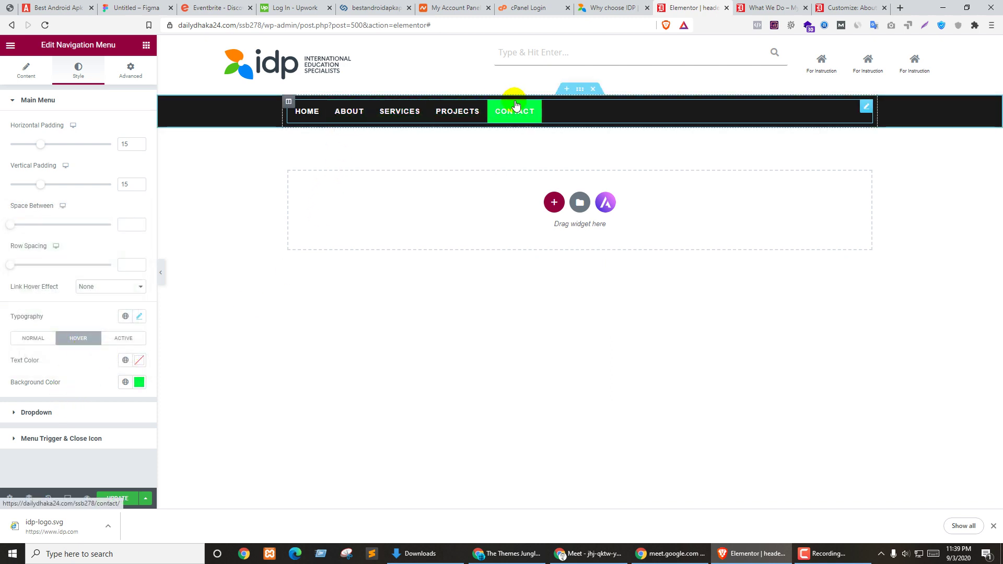
pyautogui.click(139, 383)
pyautogui.click(80, 385)
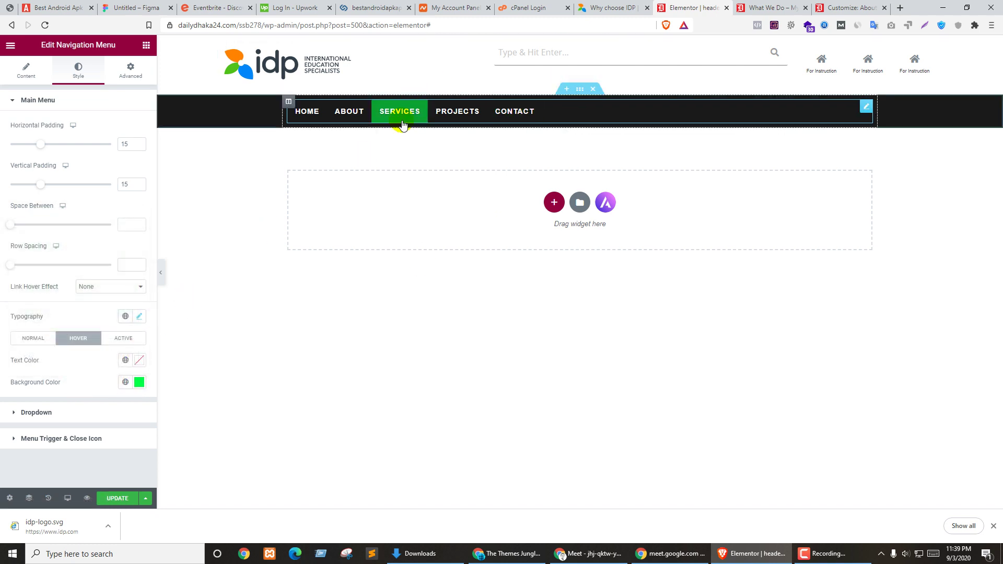
pyautogui.moveTo(402, 124)
pyautogui.mouseDown()
pyautogui.moveTo(385, 130)
pyautogui.moveTo(410, 117)
pyautogui.mouseUp()
# Step: Set the main menu's active background color to red, #FF0000, and try it on the Services item
pyautogui.click(115, 338)
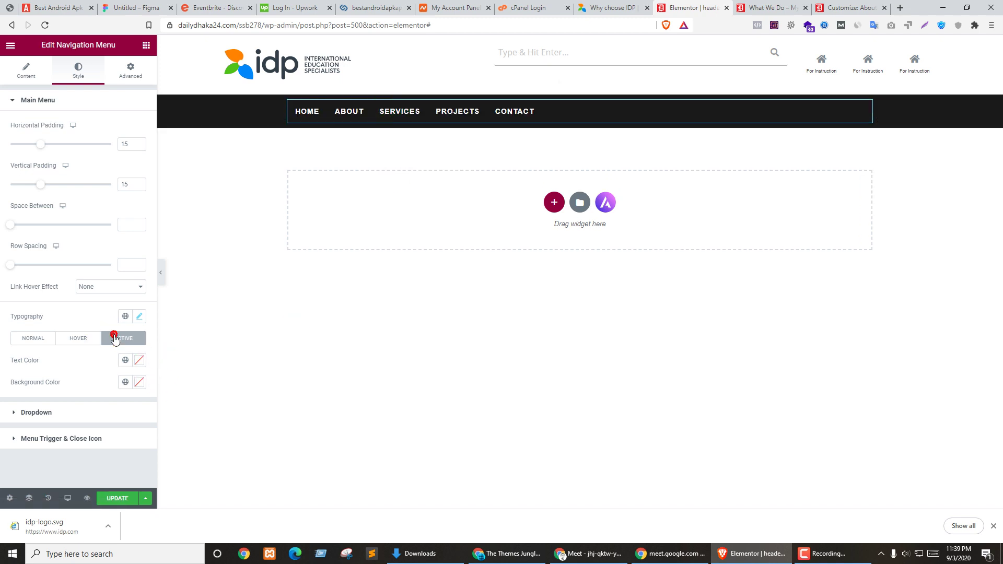
pyautogui.click(87, 339)
pyautogui.click(137, 381)
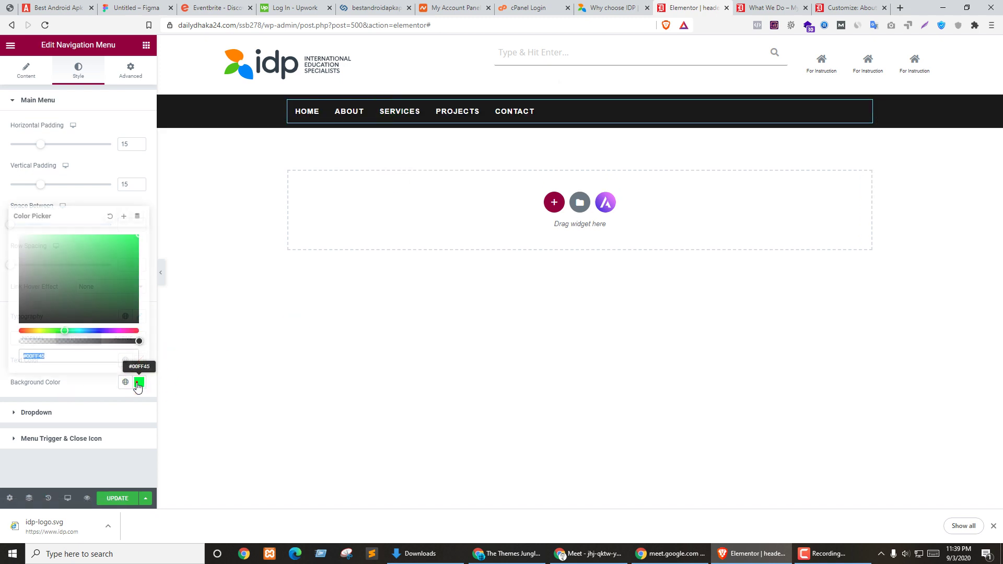
pyautogui.click(72, 386)
pyautogui.click(117, 337)
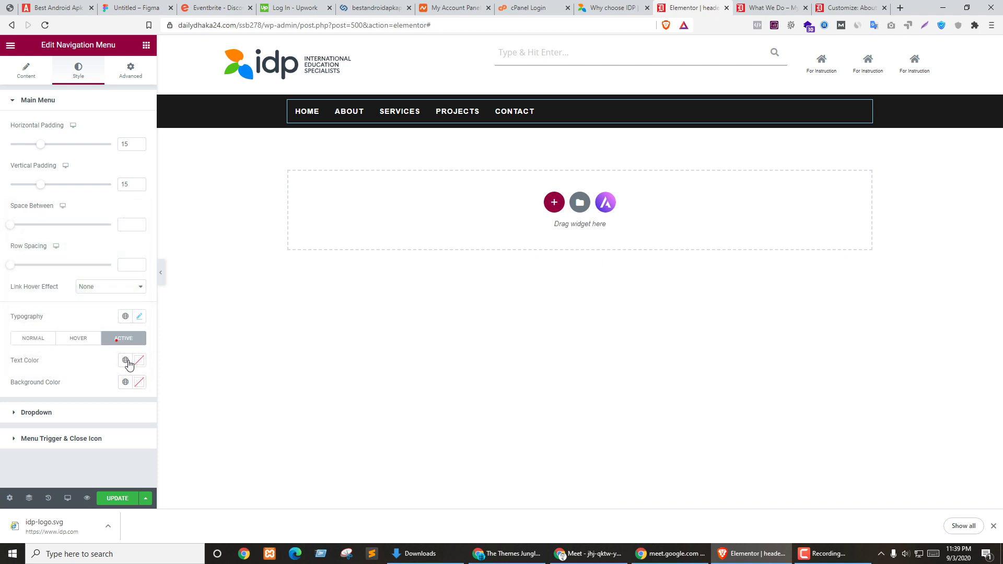
pyautogui.click(139, 382)
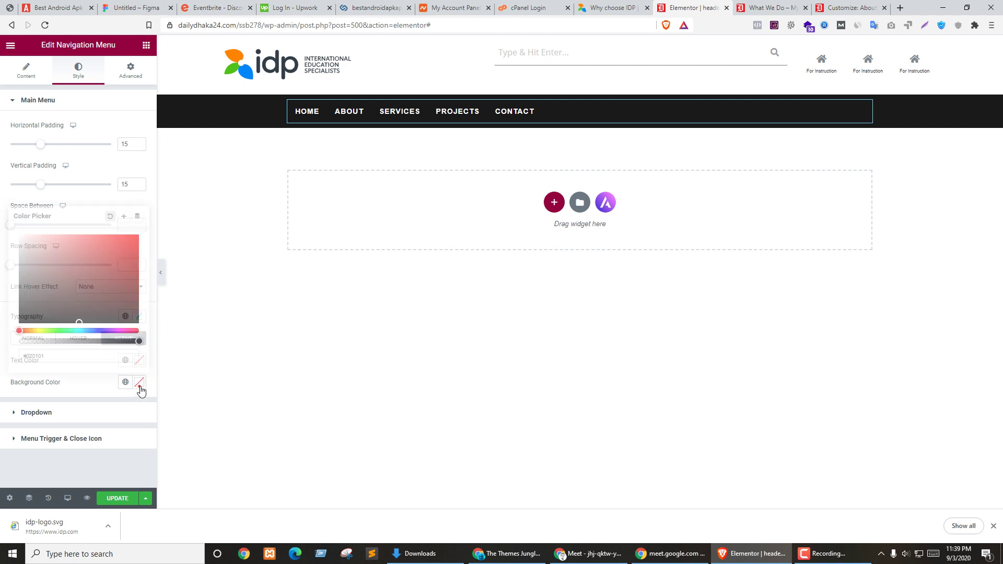
pyautogui.click(65, 390)
pyautogui.click(395, 113)
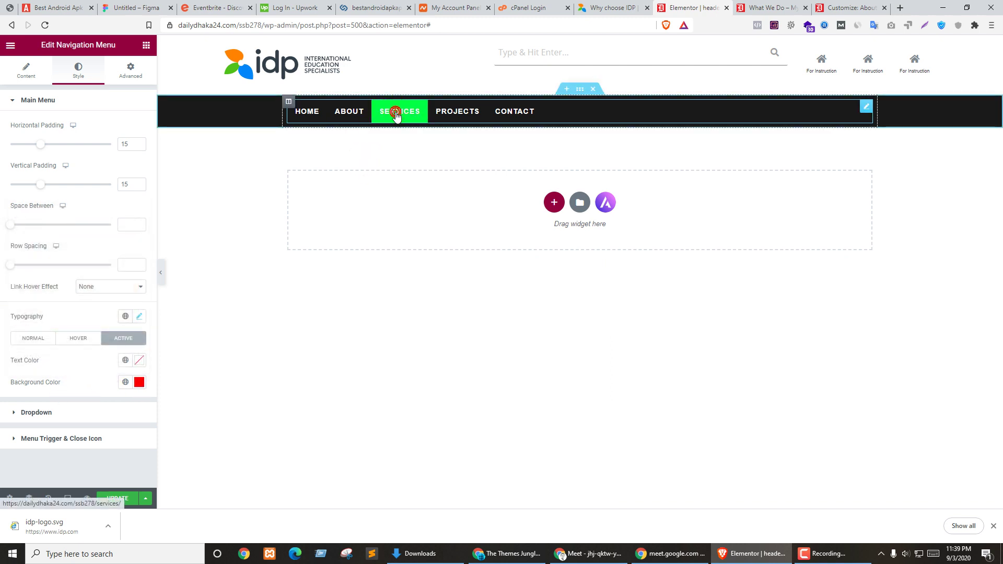
# Step: Update the header template and test the Projects menu link on the live What We Do page, returning to the editor
pyautogui.click(116, 500)
pyautogui.hotkey('ctrl', 'Tab')
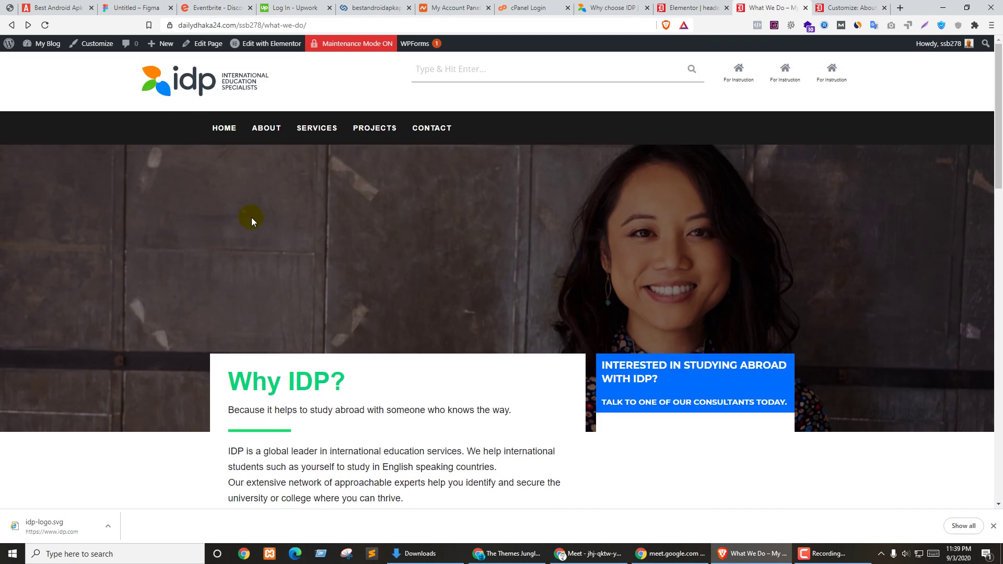
pyautogui.click(366, 133)
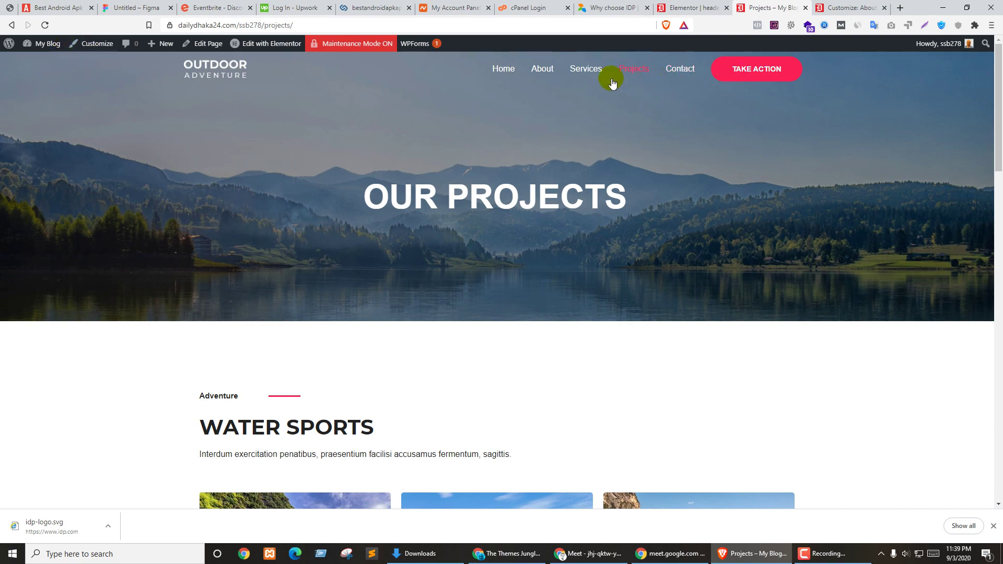
pyautogui.click(13, 25)
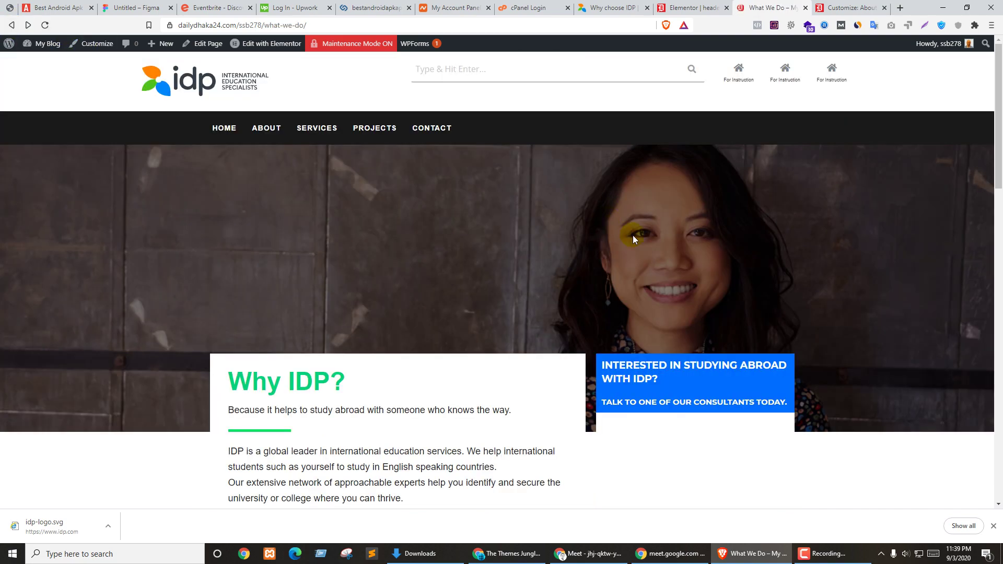
pyautogui.hotkey('ctrl', 'shift', 'Tab')
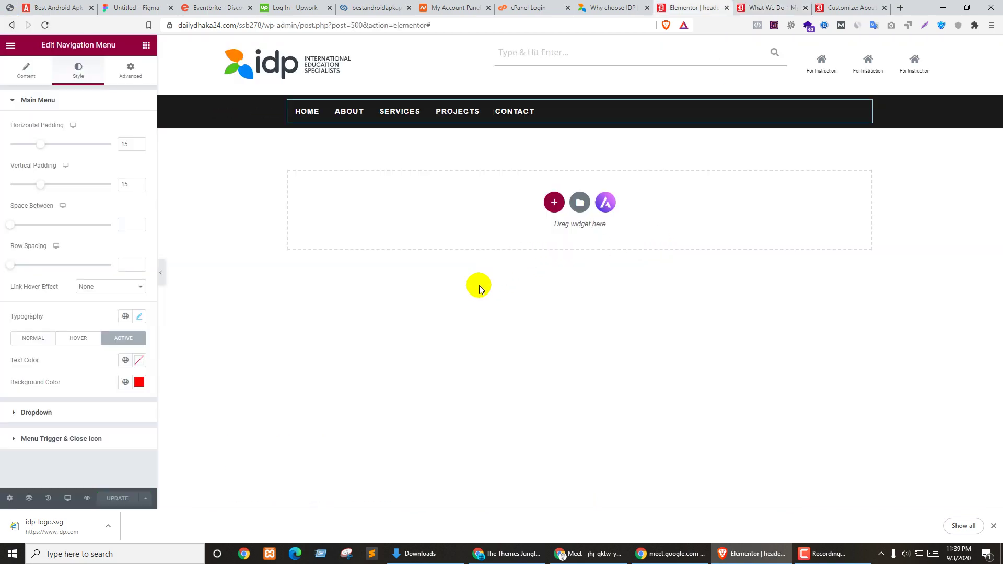
# Step: Clear the main menu's active background color and review the hover and normal state colors
pyautogui.click(137, 382)
pyautogui.click(61, 356)
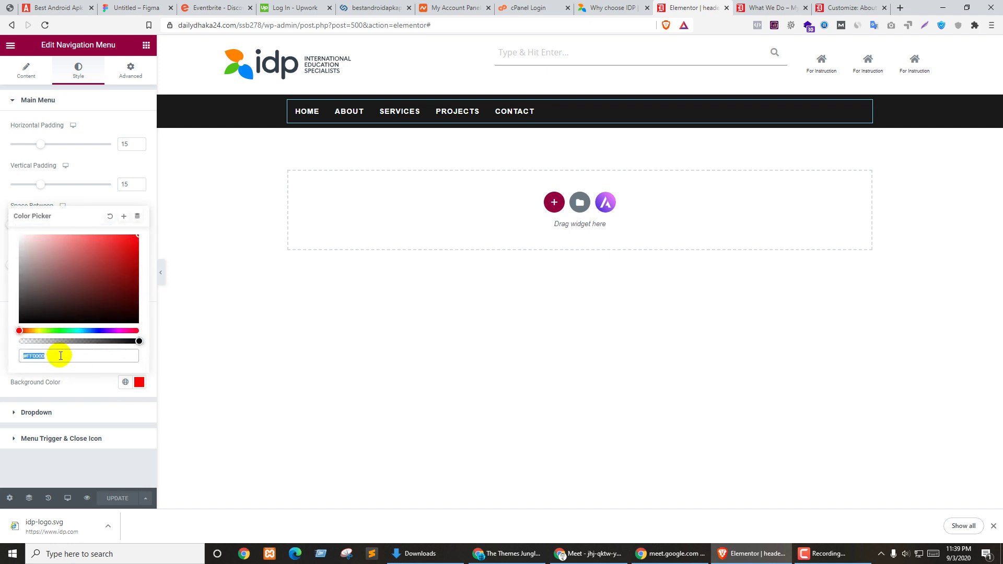
pyautogui.click(98, 384)
pyautogui.click(85, 335)
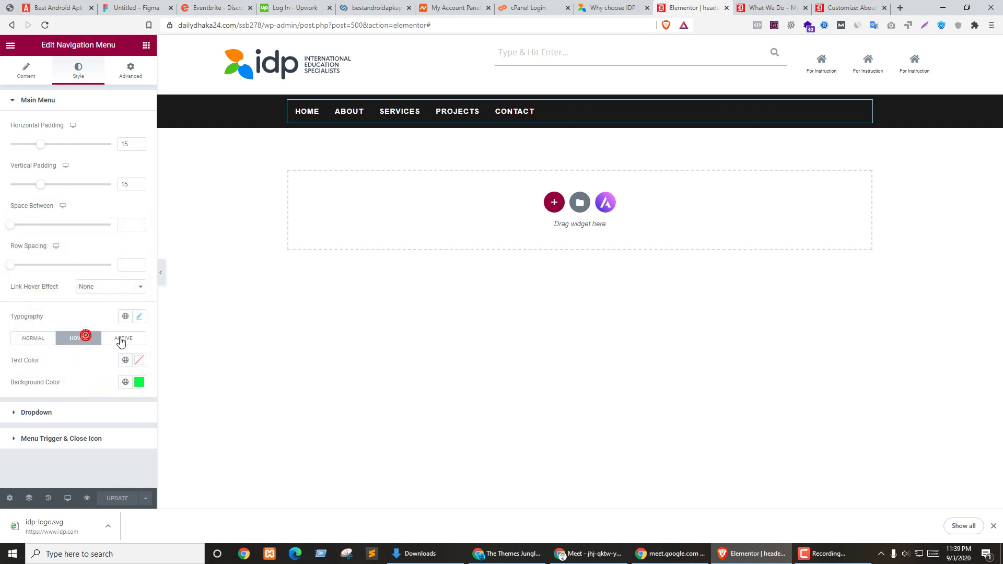
pyautogui.click(121, 340)
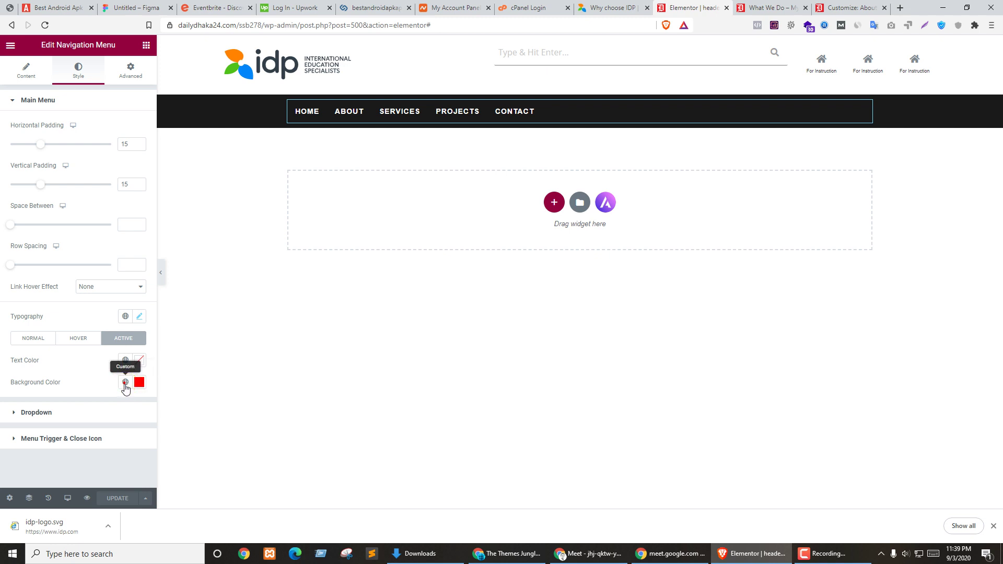
pyautogui.click(126, 382)
pyautogui.click(138, 382)
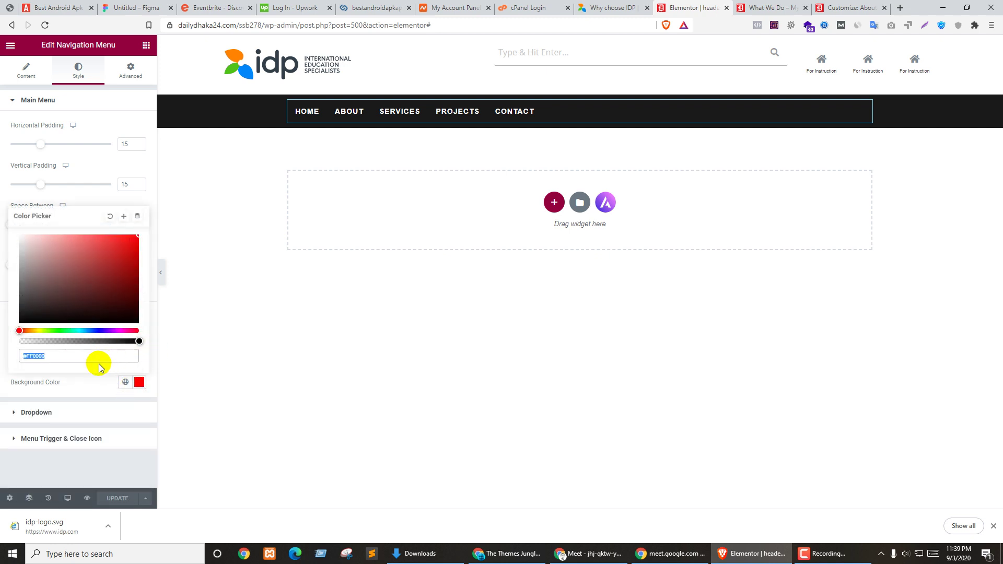
pyautogui.click(109, 217)
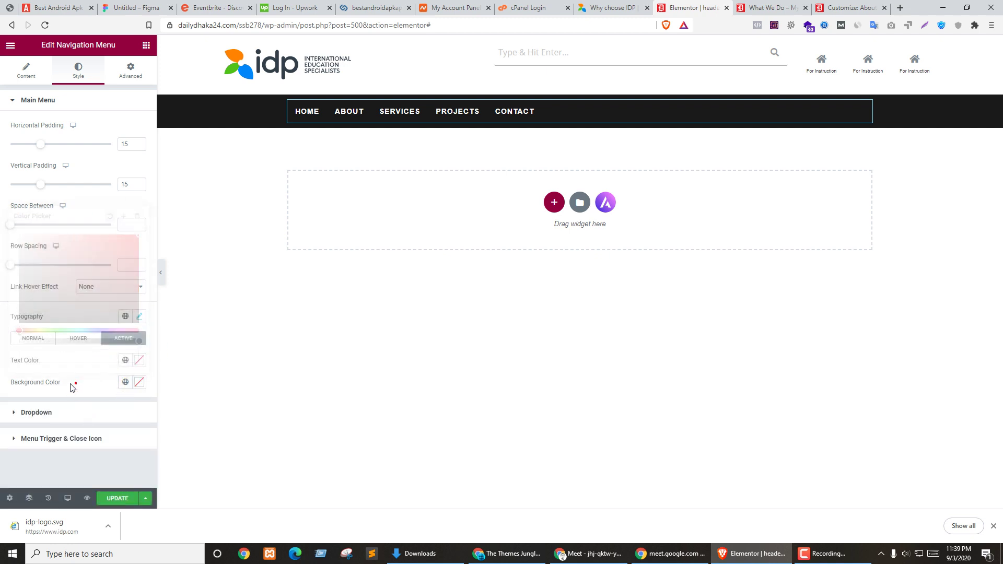
pyautogui.click(75, 338)
pyautogui.click(30, 338)
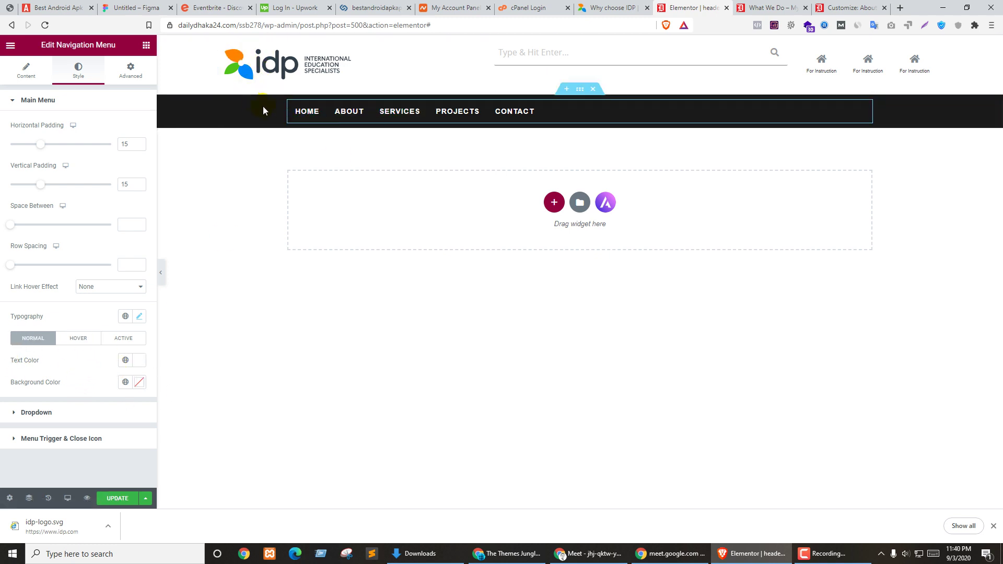
# Step: Set the boxed content width of the dark navigation section to 1400
pyautogui.click(580, 89)
pyautogui.click(22, 70)
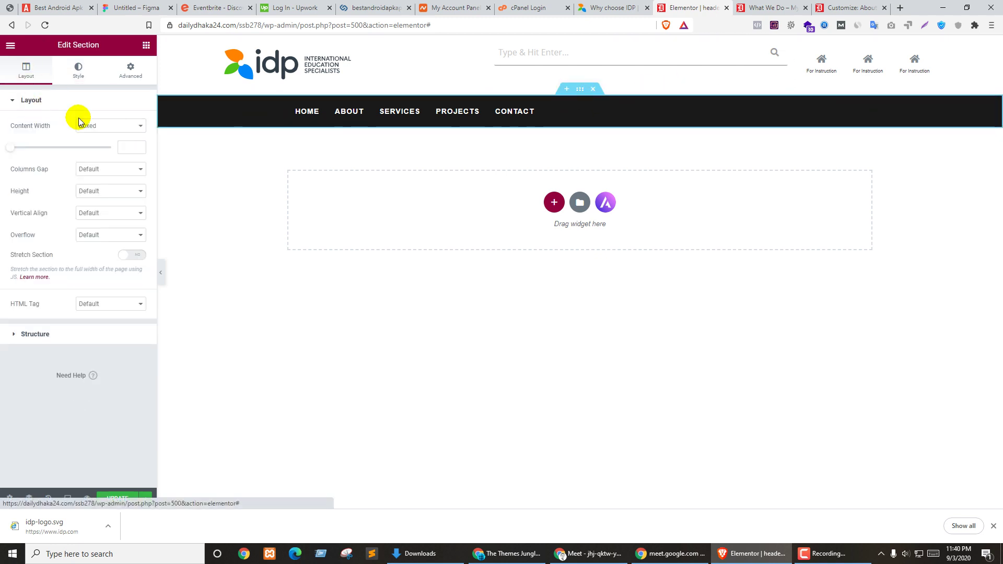
pyautogui.click(128, 148)
pyautogui.write('1400')
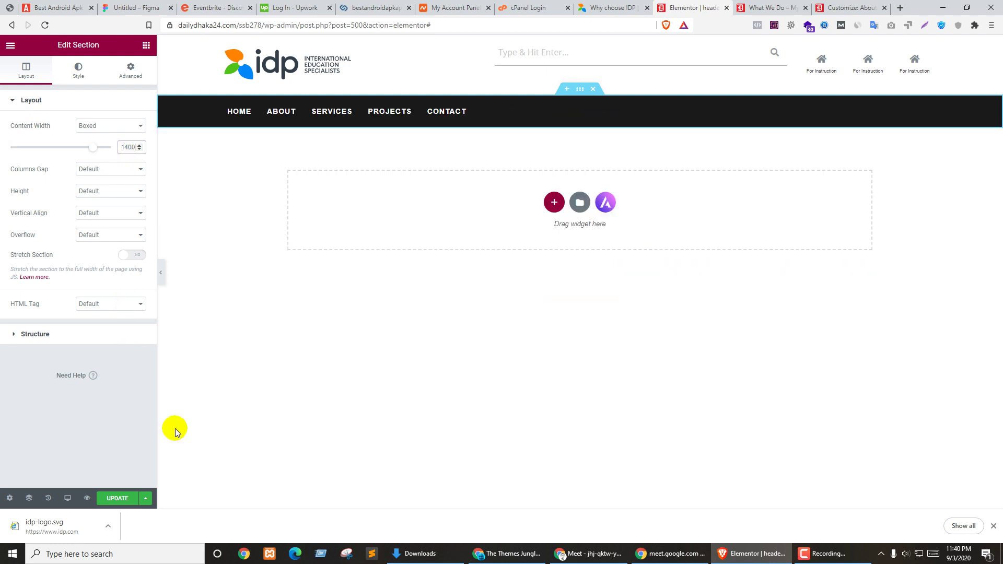
# Step: Save the header, check the navigation bar's alignment on the What We Do page and retest its Projects link
pyautogui.click(45, 420)
pyautogui.hotkey('ctrl', 'Tab')
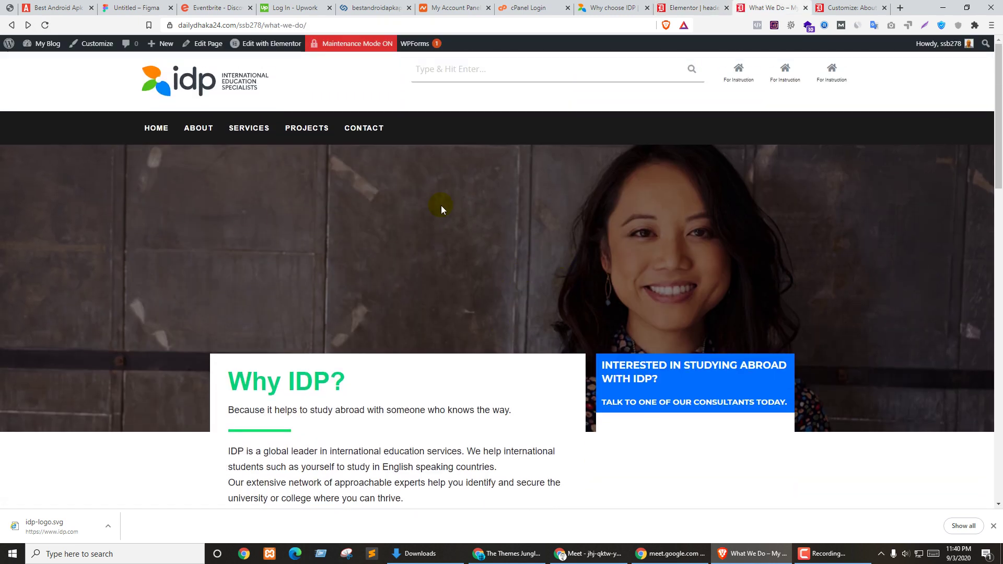
pyautogui.click(301, 131)
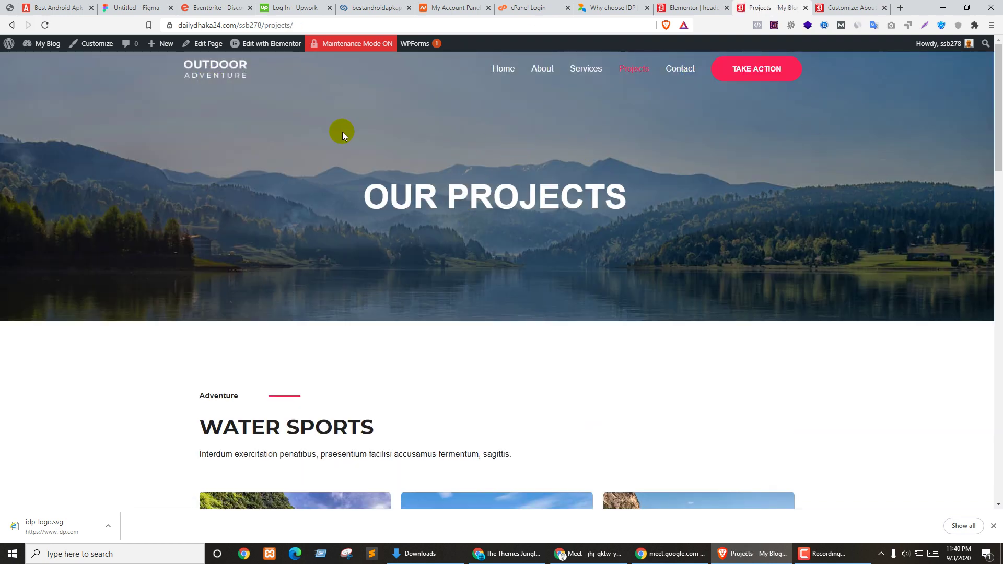
pyautogui.click(12, 25)
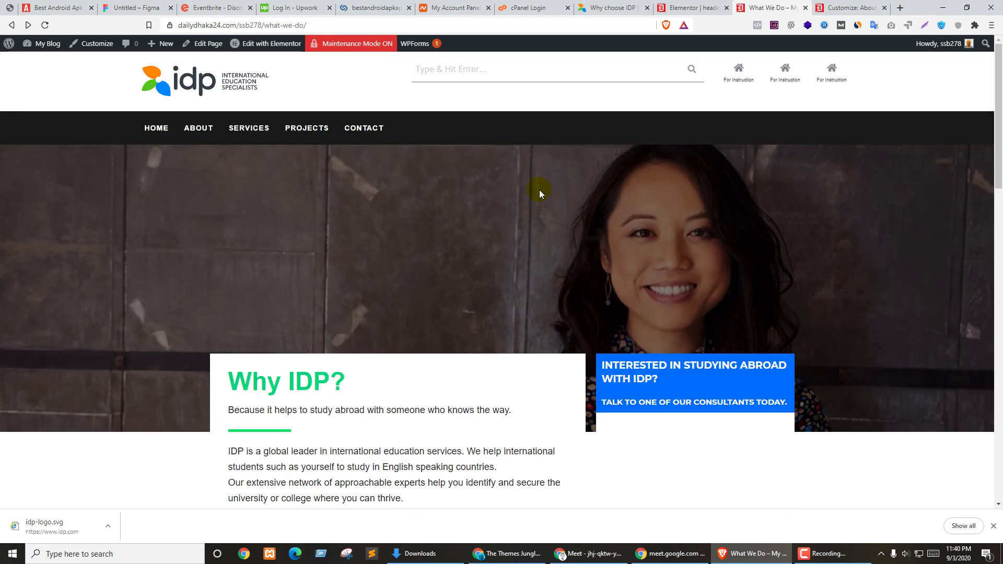
pyautogui.hotkey('ctrl', 'shift', 'Tab')
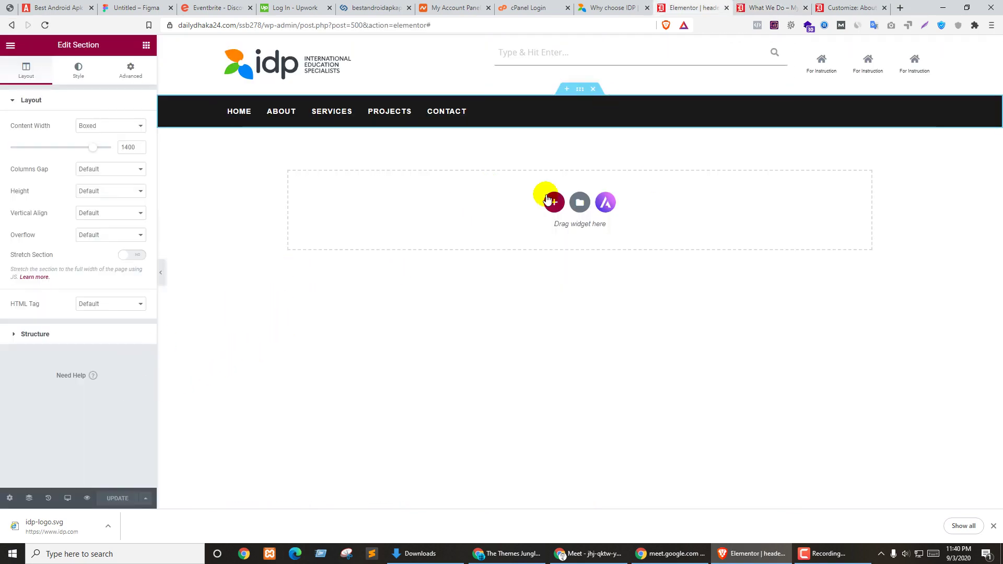
# Step: Close the Additional CSS customizer for the About page and open the WordPress dashboard in its place
pyautogui.click(846, 8)
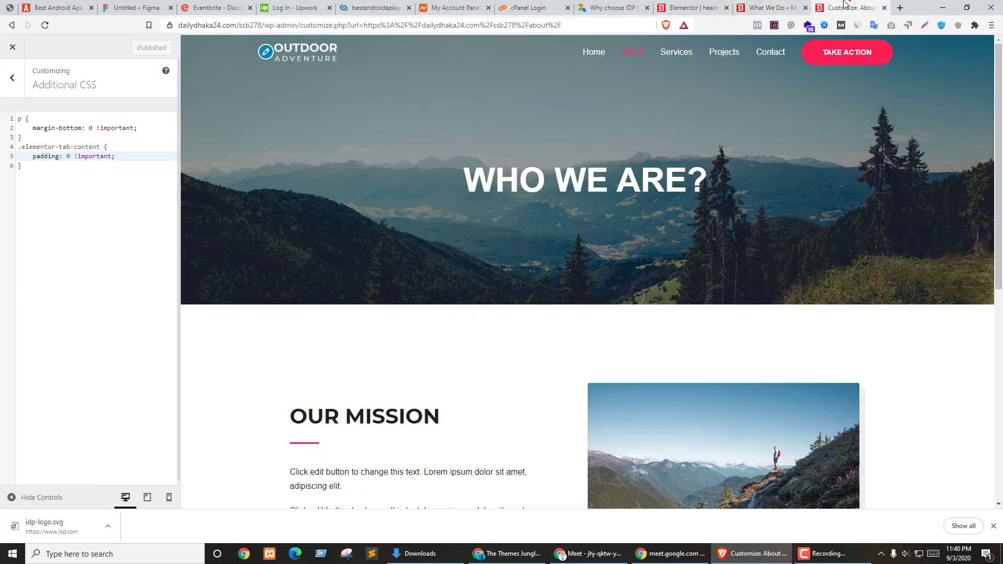
pyautogui.click(13, 47)
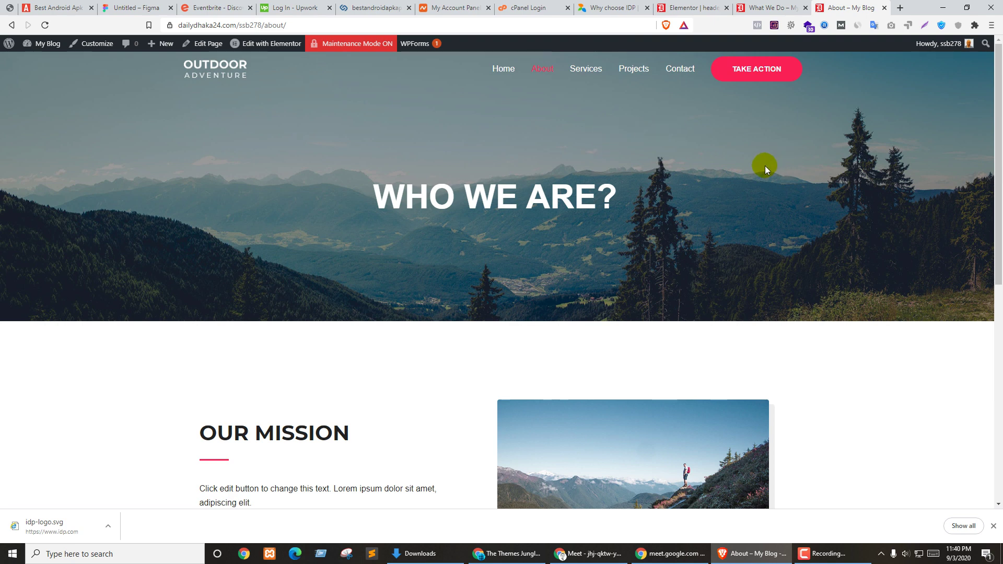
pyautogui.click(692, 8)
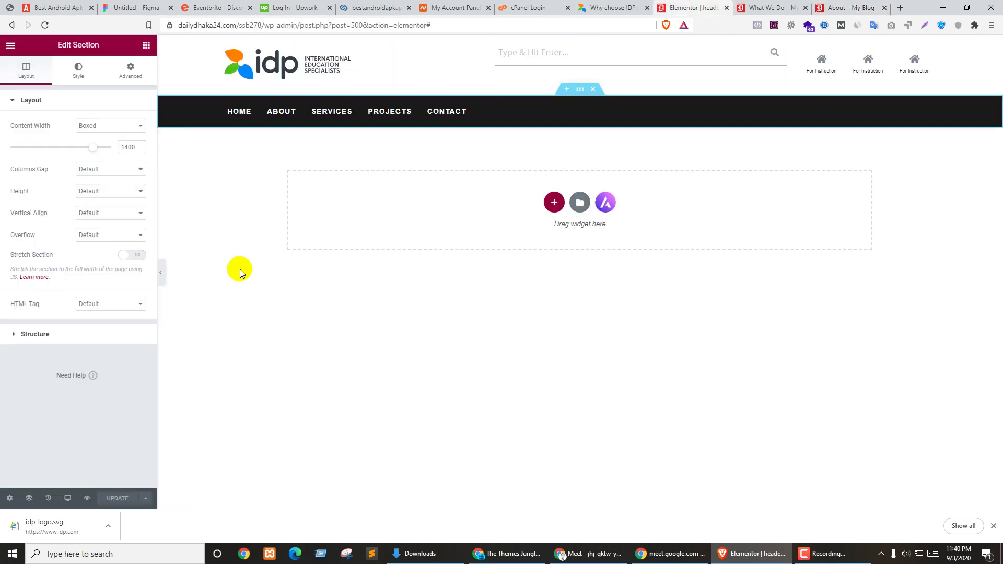
pyautogui.click(849, 8)
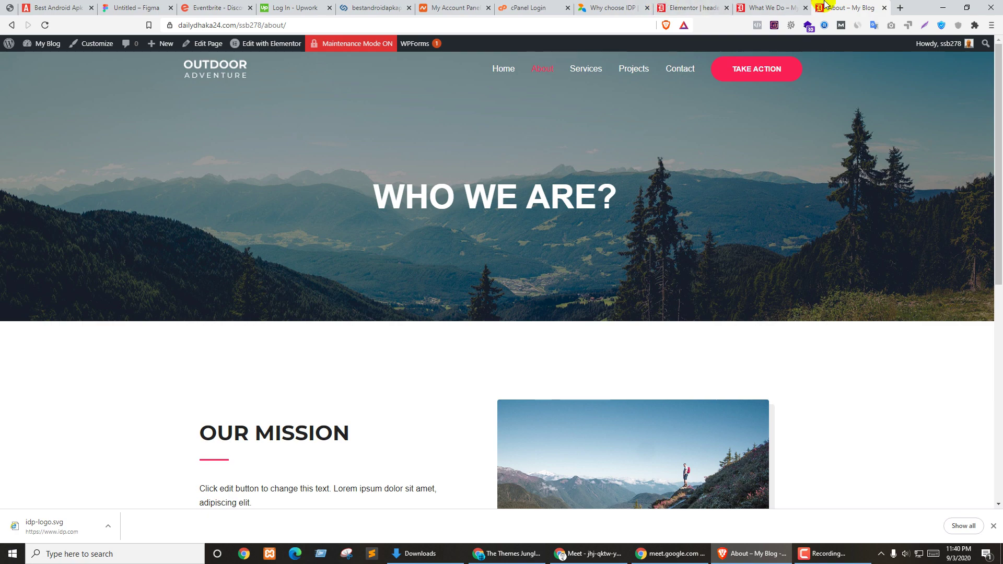
pyautogui.click(43, 62)
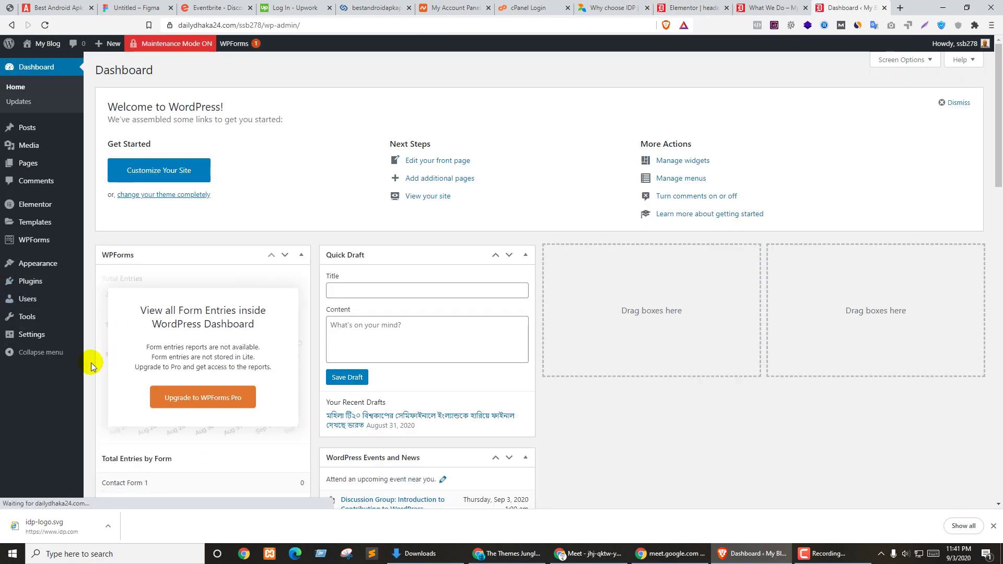
# Step: Open the Header Footer & Blocks template list and start a new template
pyautogui.moveTo(34, 268)
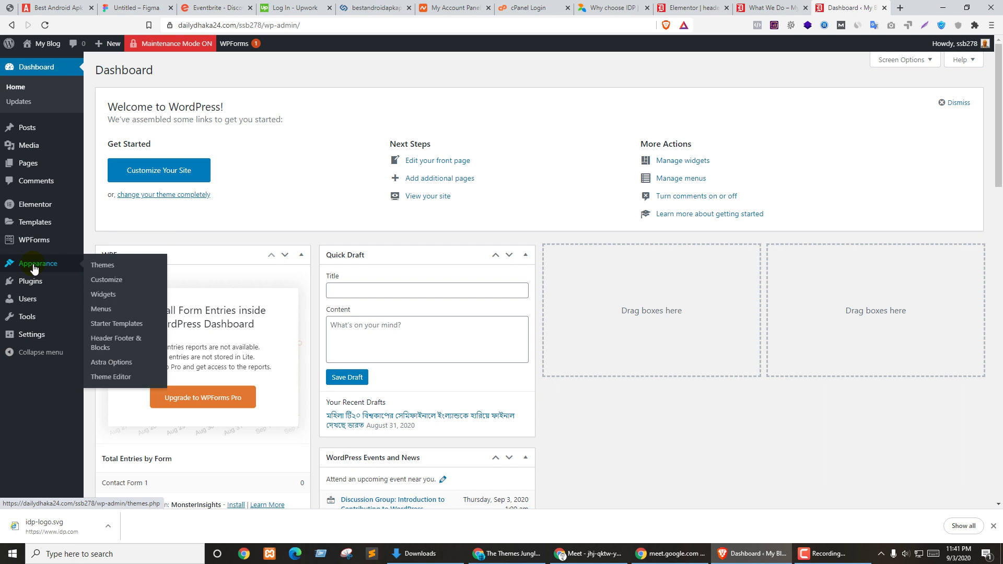
pyautogui.click(107, 345)
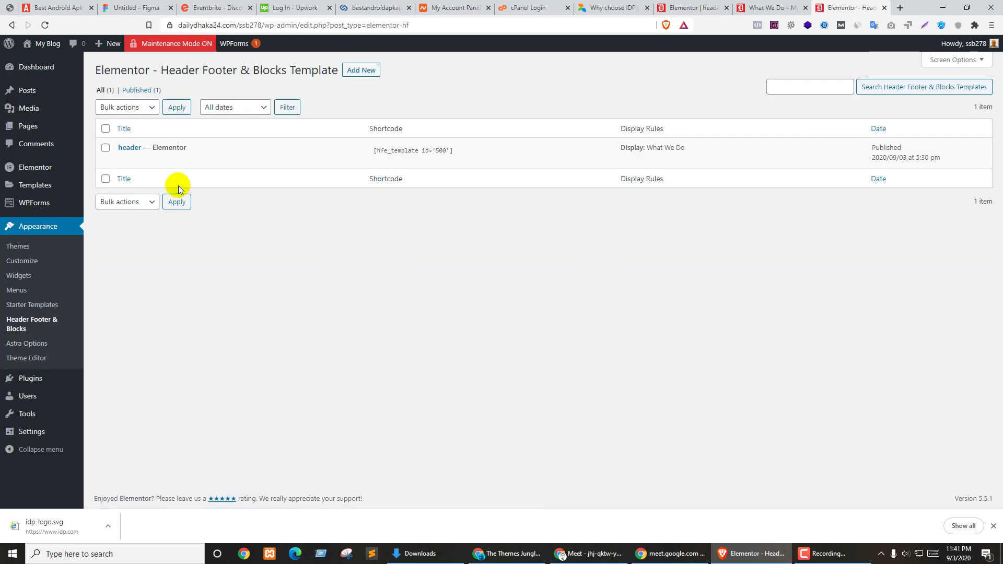
pyautogui.moveTo(297, 147)
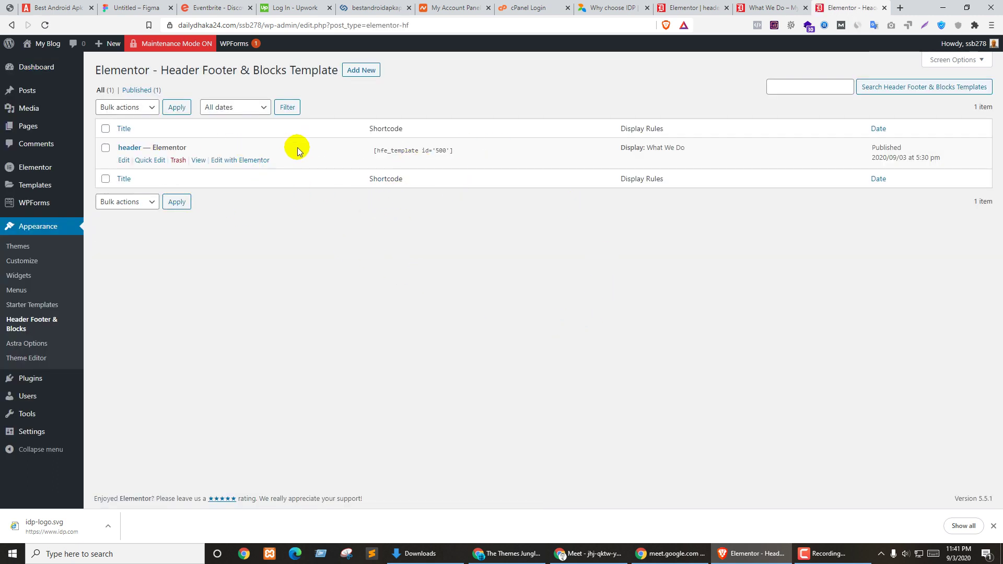
pyautogui.click(363, 70)
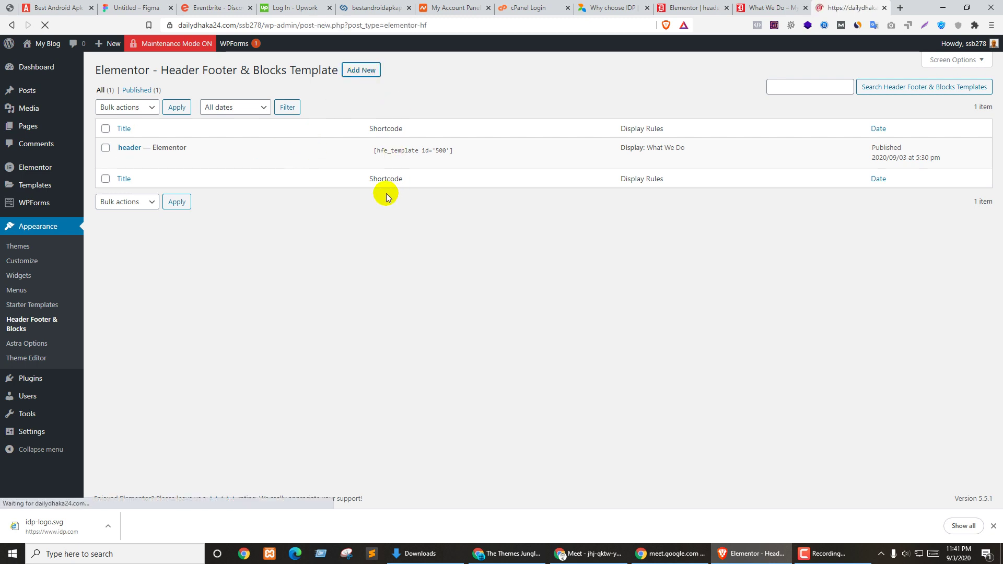
# Step: Title the new template "footer" and set its template type to Footer
pyautogui.write('footer')
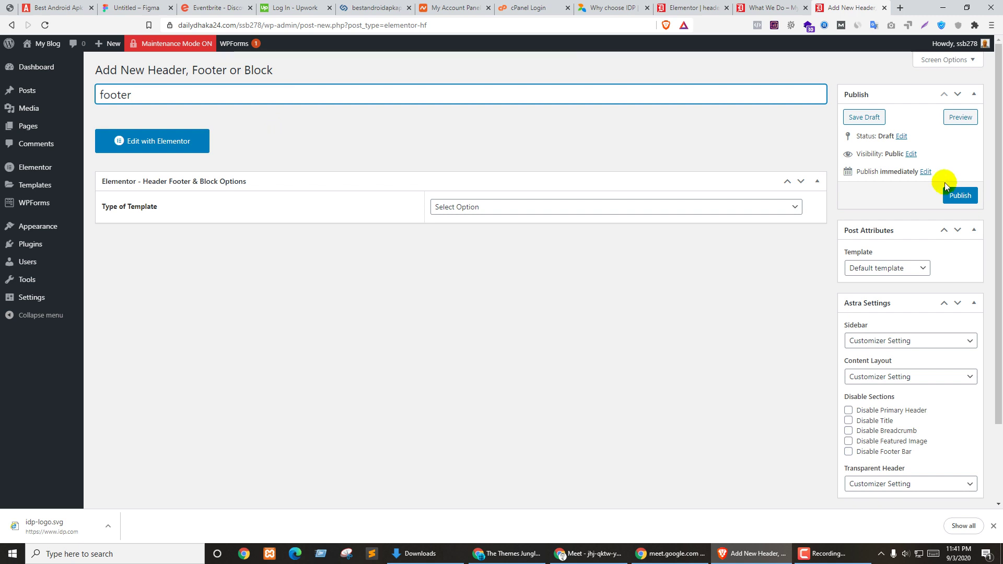
pyautogui.click(473, 207)
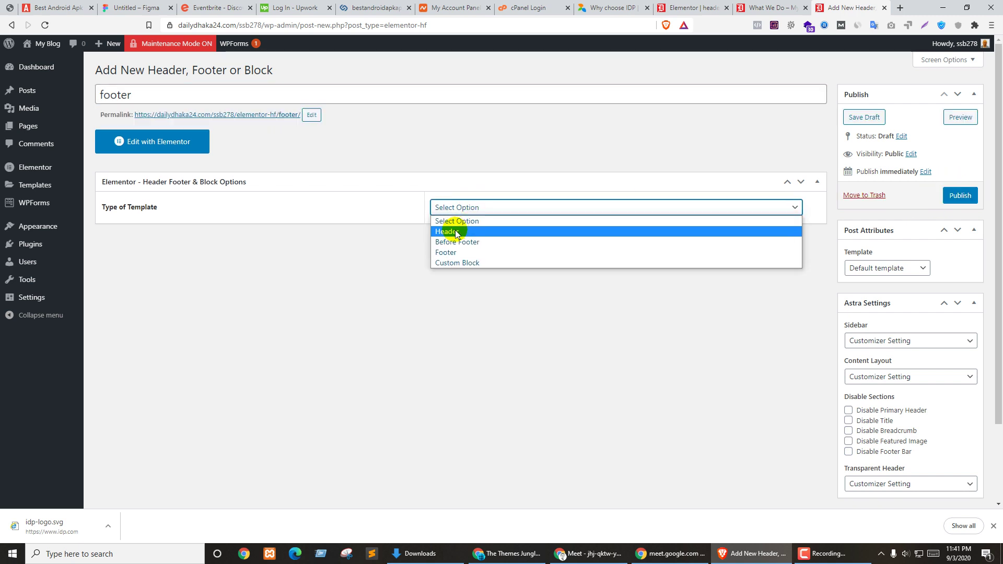
pyautogui.click(445, 252)
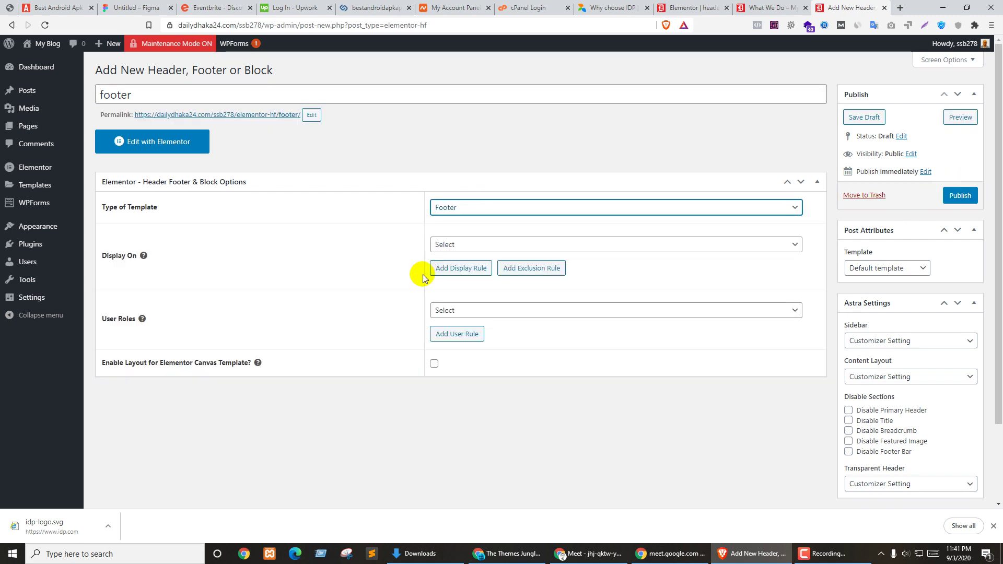
# Step: Restrict the footer template's display to the specific page What We Do and publish it
pyautogui.click(436, 246)
pyautogui.scroll(-3, 502, 342)
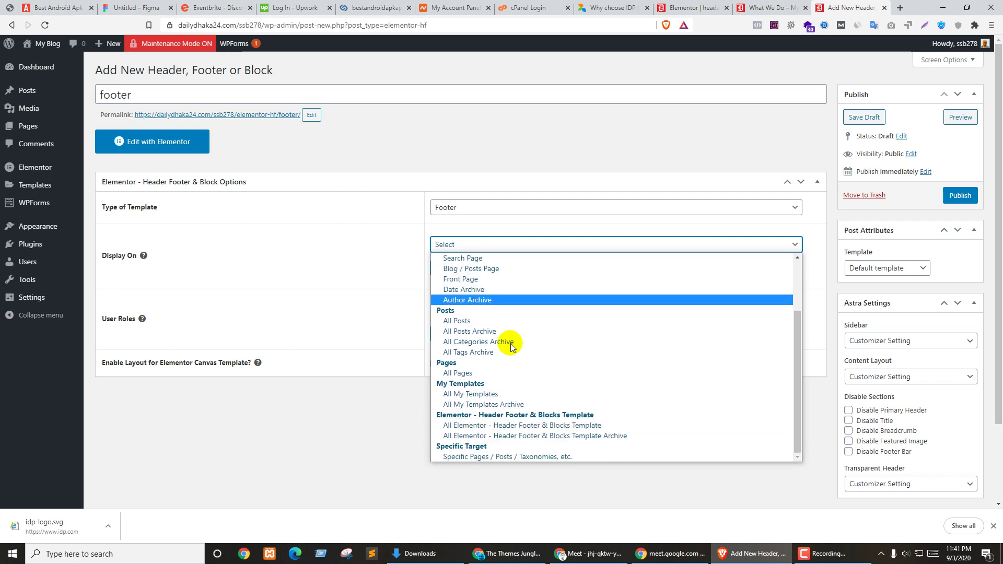
pyautogui.click(479, 457)
pyautogui.click(459, 268)
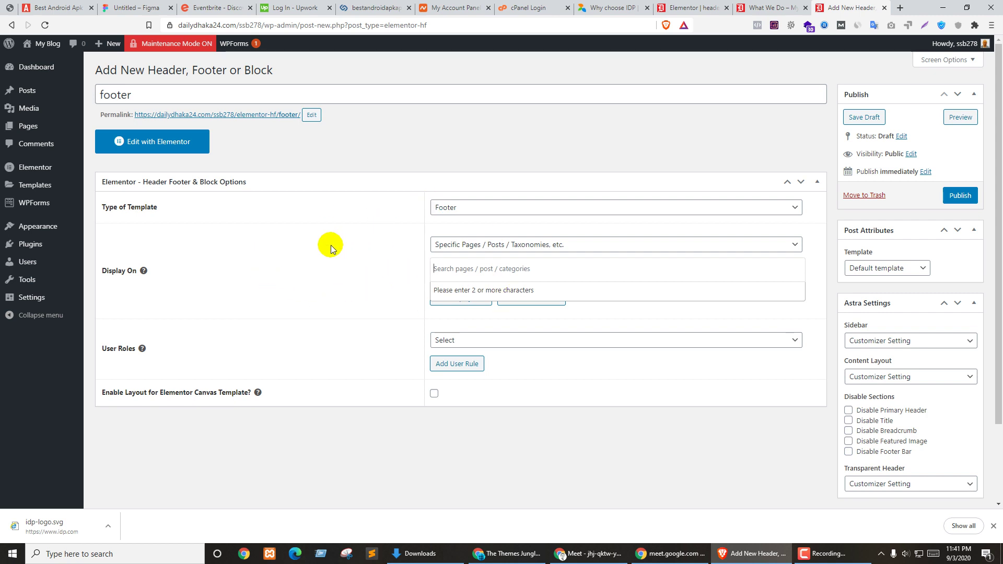
pyautogui.write('who')
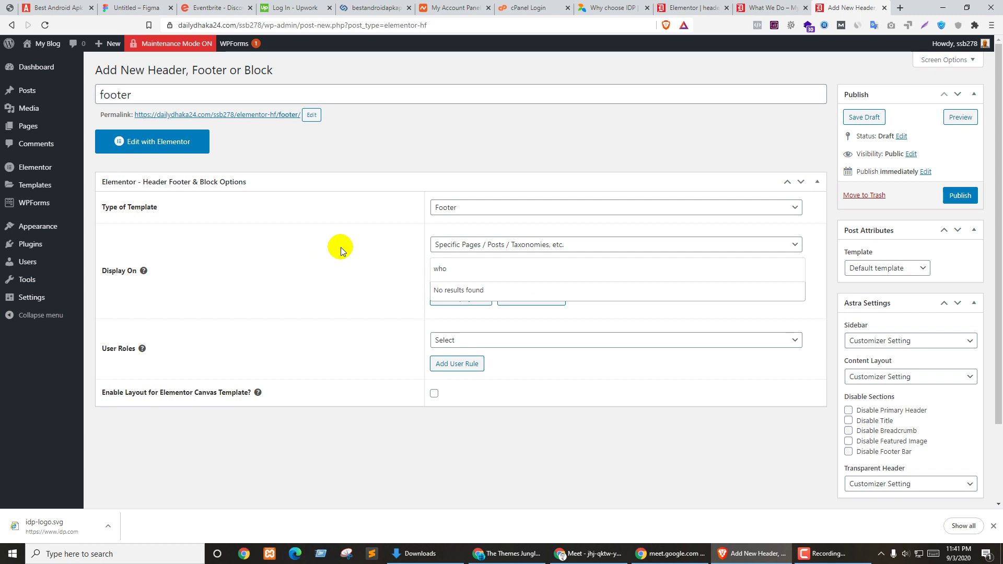
pyautogui.press('BackSpace')
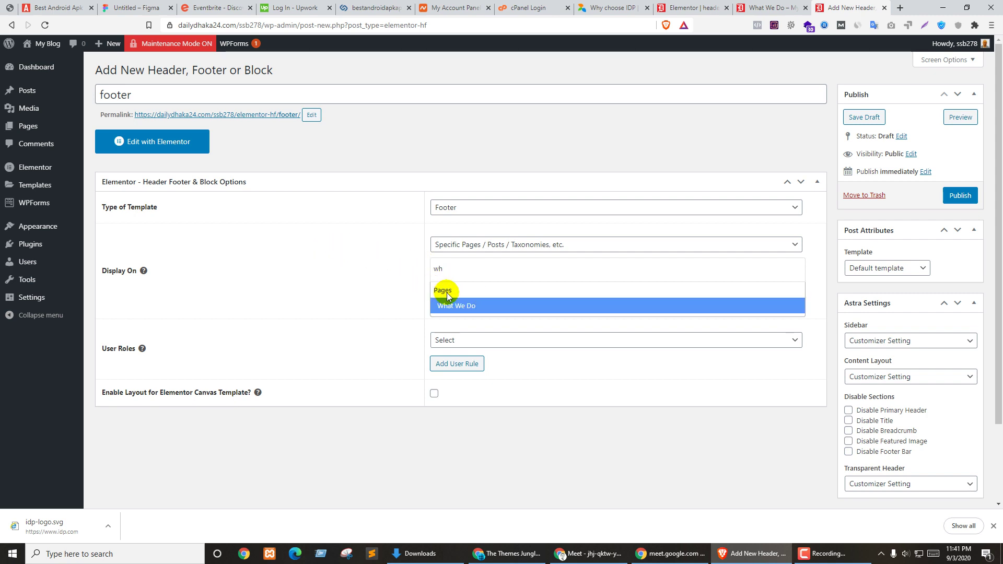
pyautogui.click(444, 305)
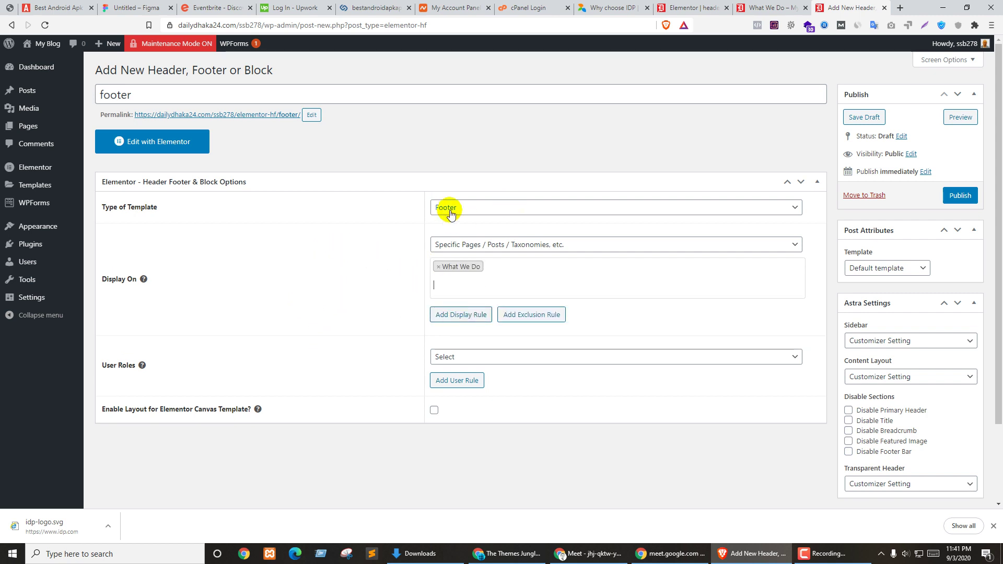
pyautogui.click(959, 197)
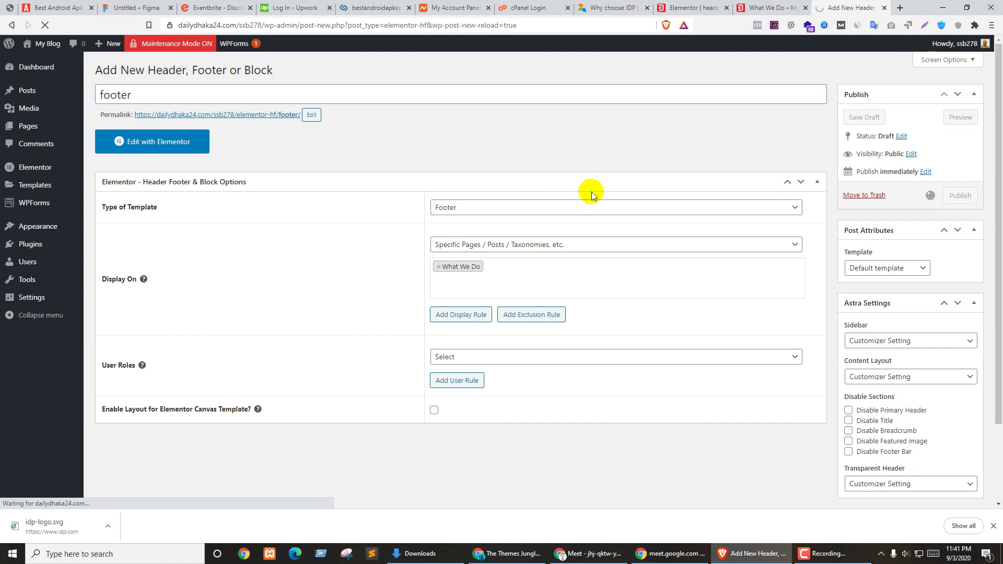
# Step: Check the existing footer at the end of the What We Do page, and open the footer template in the Elementor editor
pyautogui.scroll(-15, 362, 273)
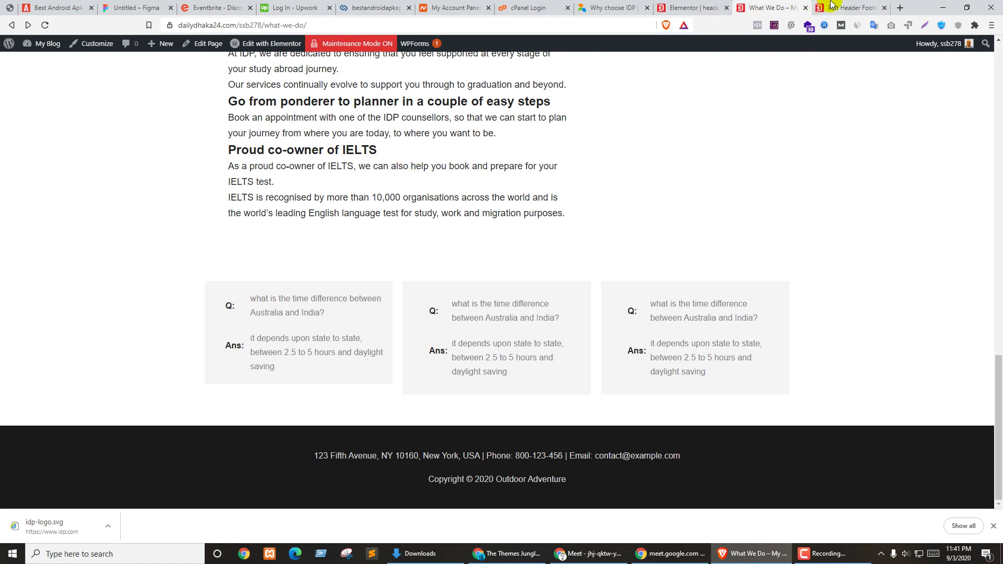
pyautogui.click(850, 7)
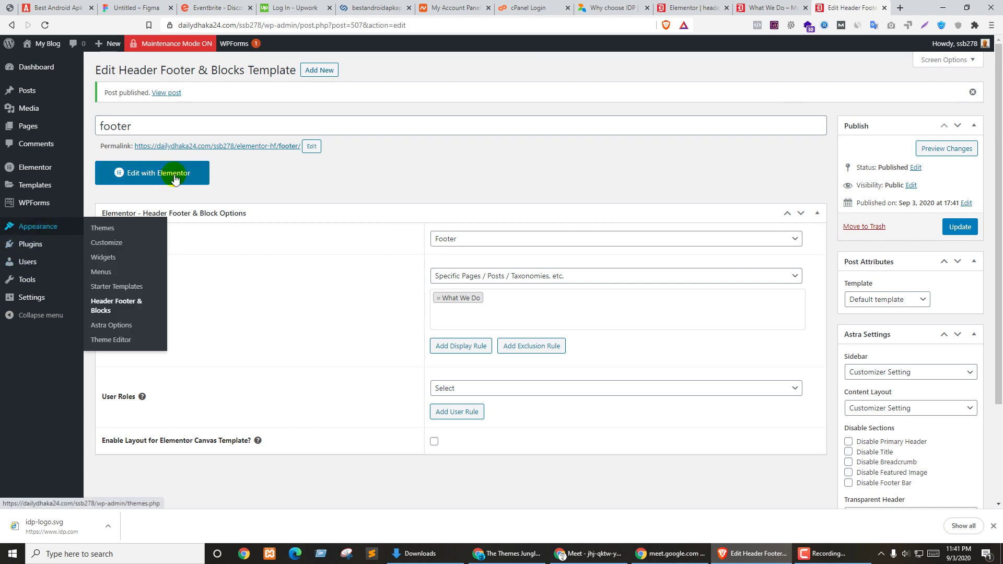
pyautogui.click(149, 172)
# Step: Move the IDP reference page beside the footer editor, go to its footer and dismiss the app download banner
pyautogui.moveTo(603, 7); pyautogui.dragTo(847, 8)
pyautogui.click(762, 8)
pyautogui.click(850, 7)
pyautogui.scroll(-20, 552, 381)
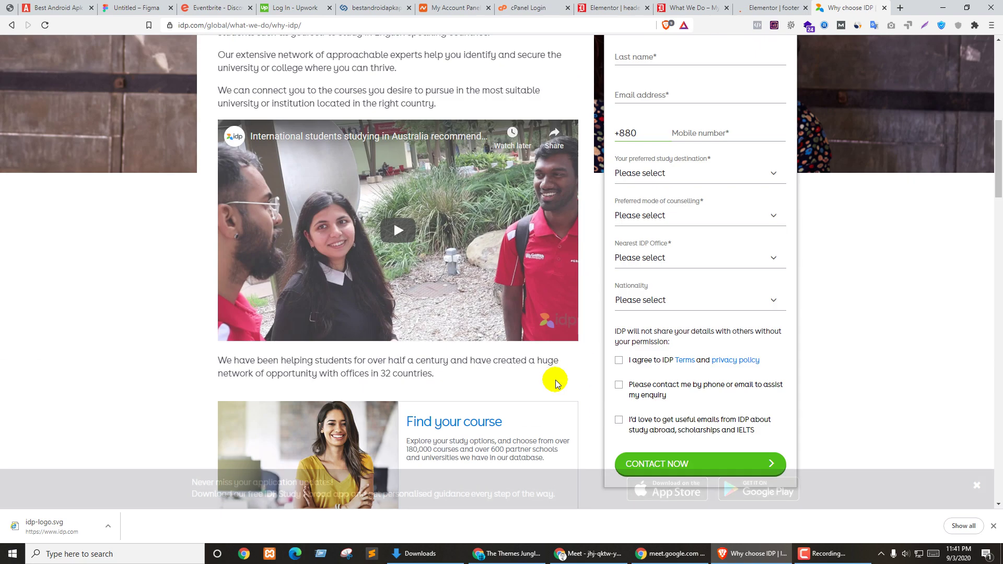
pyautogui.scroll(-10, 599, 369)
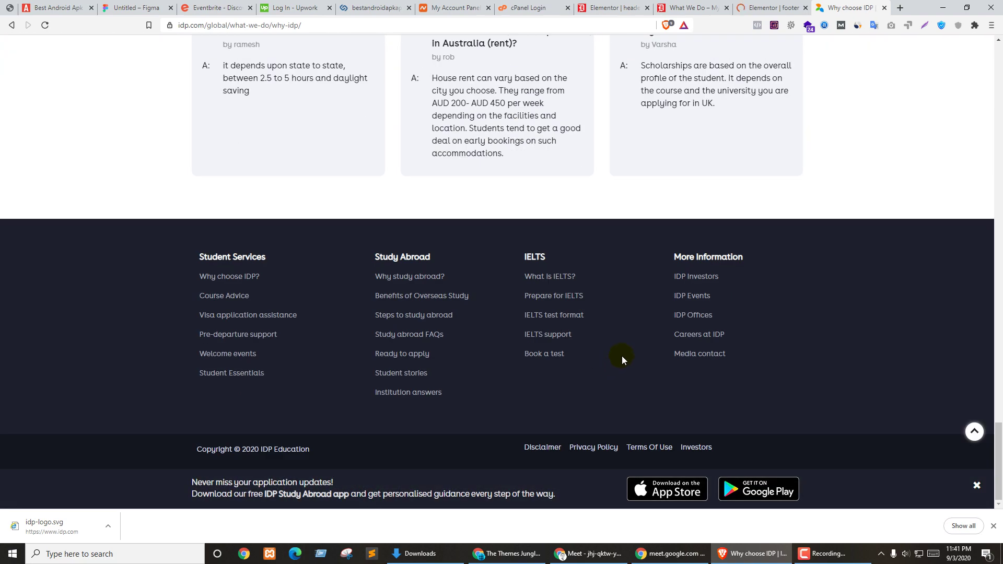
pyautogui.click(976, 487)
# Step: Inspect the IDP page's footer element and copy its background colour #1d202c
pyautogui.rightClick(4, 364)
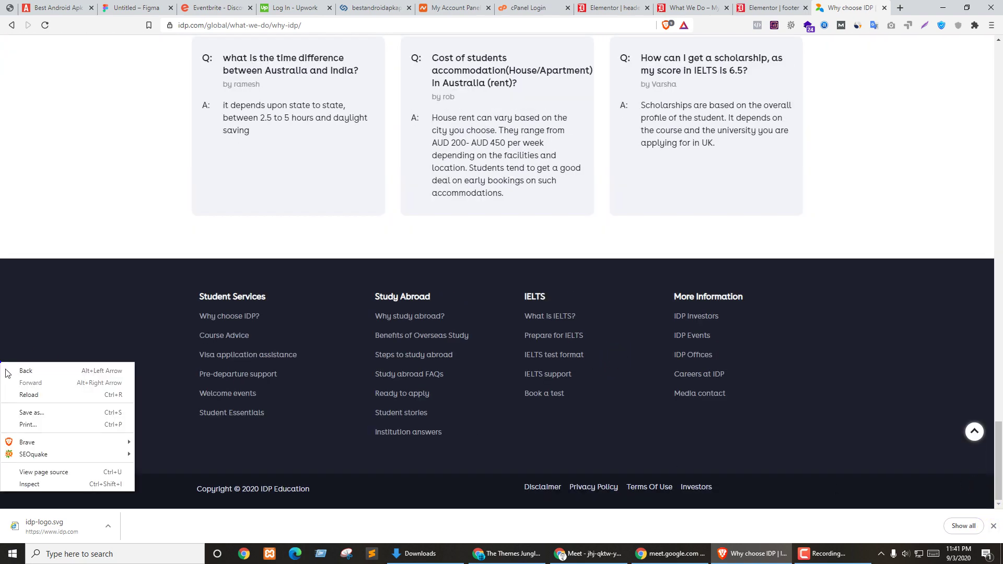
pyautogui.click(34, 481)
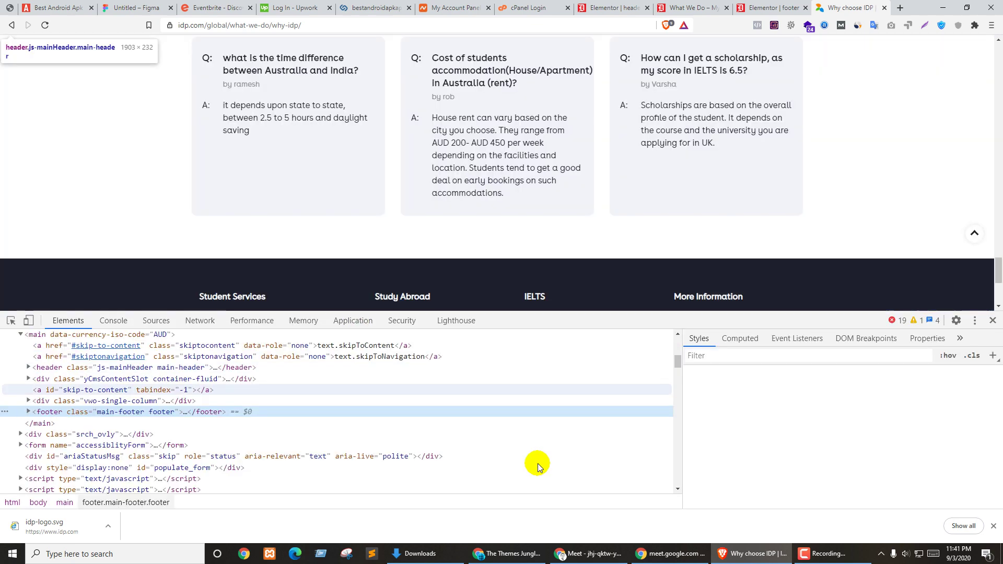
pyautogui.click(781, 406)
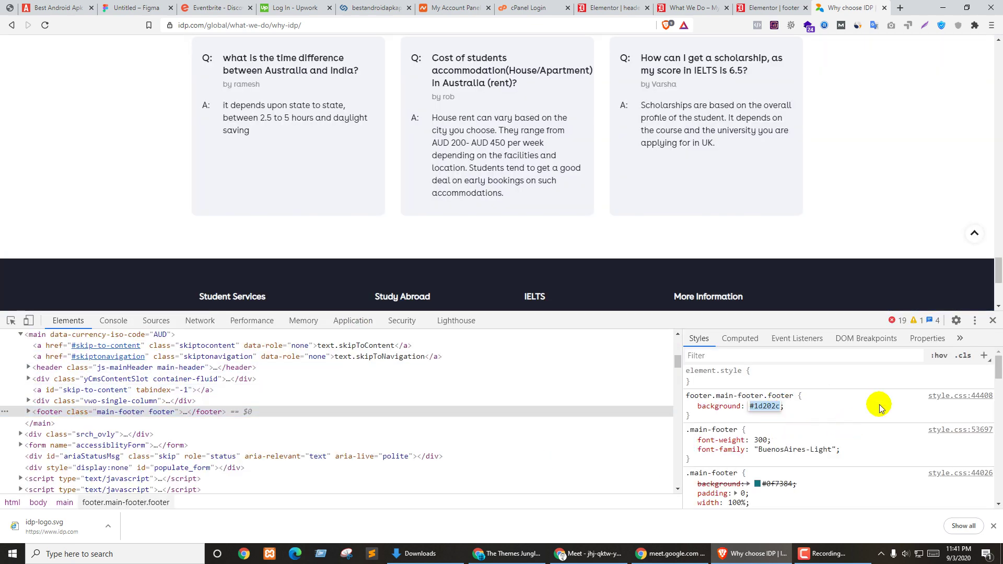
pyautogui.click(991, 322)
# Step: Add a three-column section to the empty footer template in Elementor
pyautogui.hotkey('ctrl', 'shift', 'Tab')
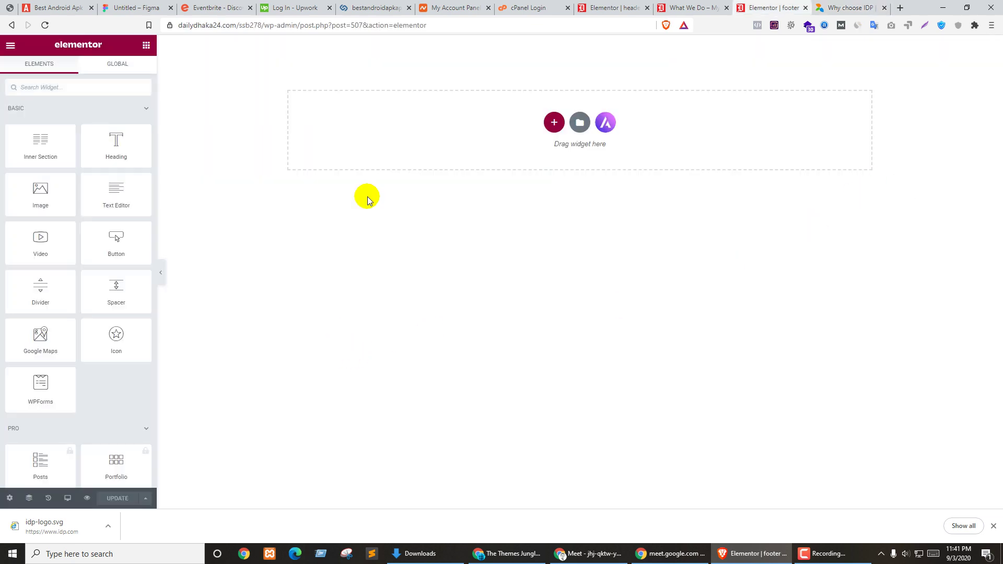
pyautogui.click(556, 120)
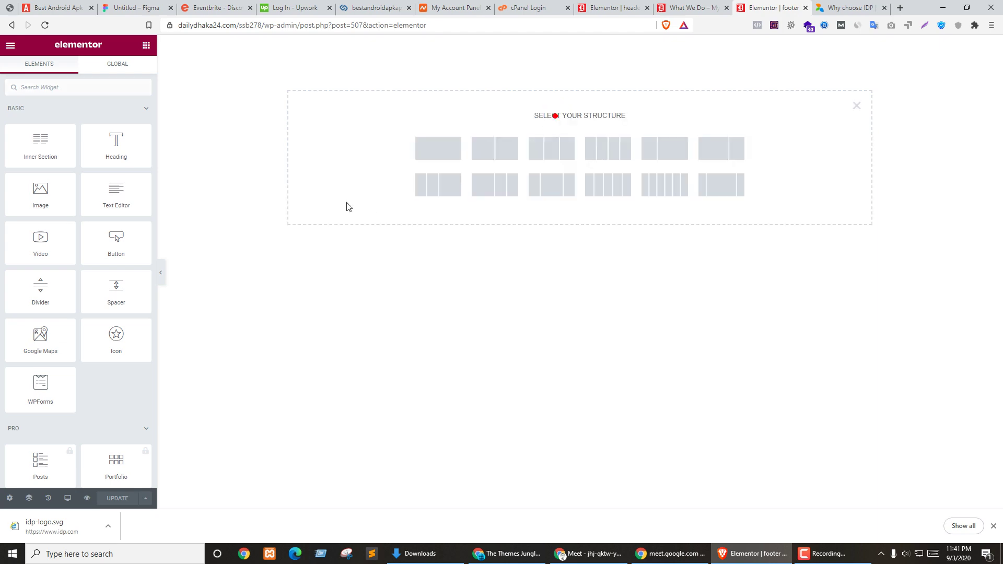
pyautogui.click(550, 151)
pyautogui.hotkey('ctrl', 'Tab')
pyautogui.hotkey('ctrl', 'shift', 'Tab')
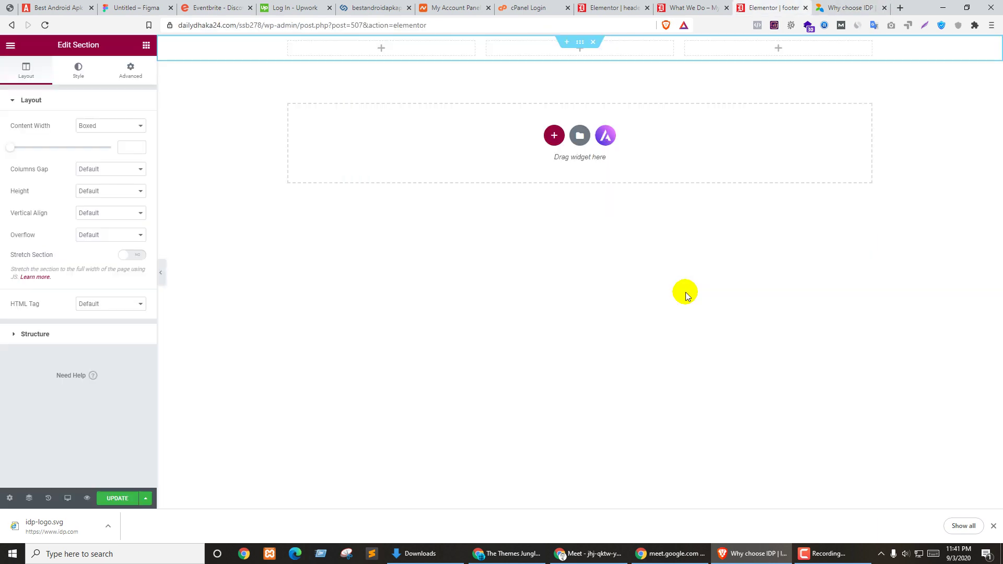
# Step: Give the three-column section a classic background in the copied colour #1d202c
pyautogui.click(566, 51)
pyautogui.click(79, 70)
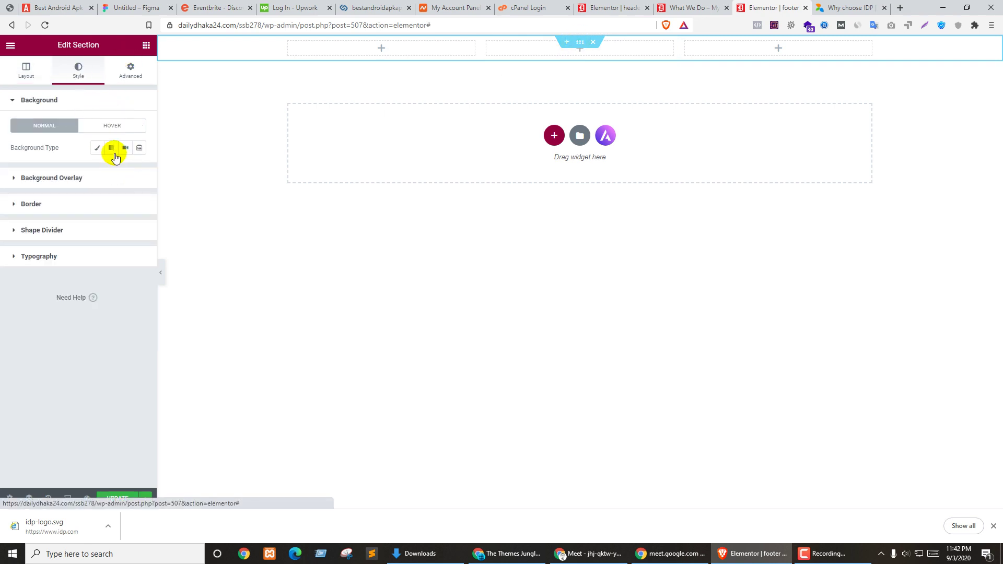
pyautogui.click(102, 151)
pyautogui.click(138, 169)
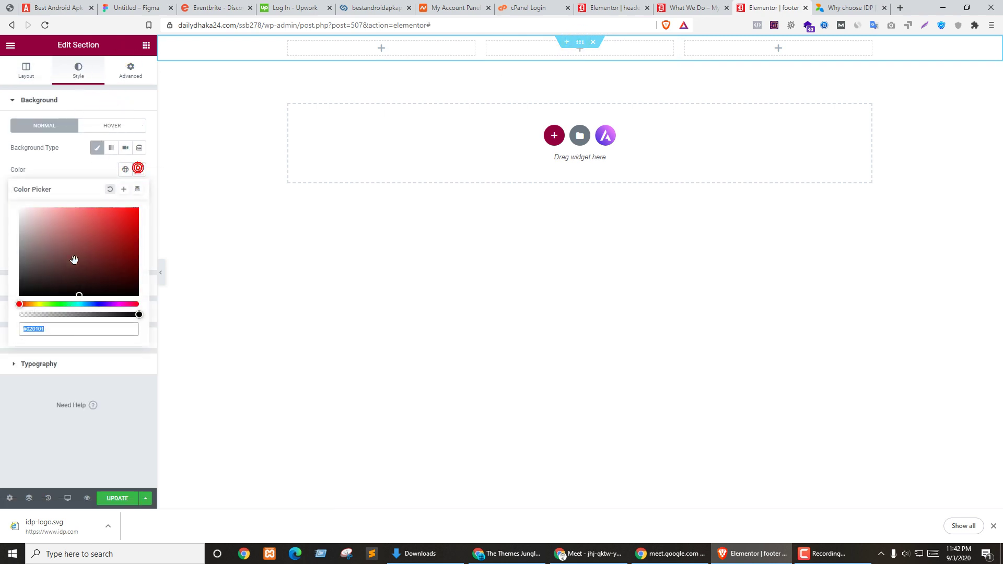
pyautogui.click(34, 330)
pyautogui.hotkey('ctrl', 'v')
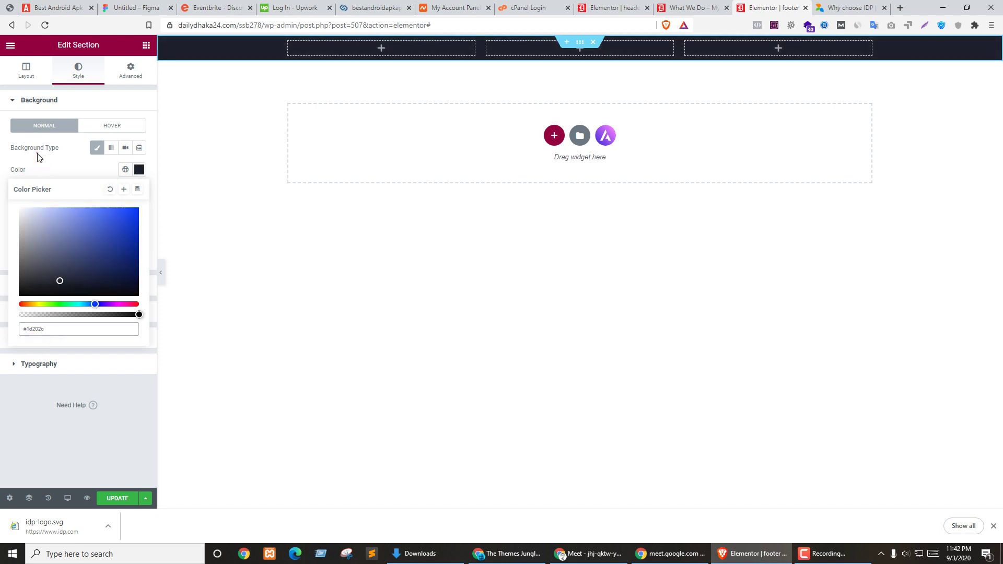
pyautogui.click(40, 179)
# Step: Unlink the section's padding values and set 50 px above and below, with 0 on both sides
pyautogui.click(131, 70)
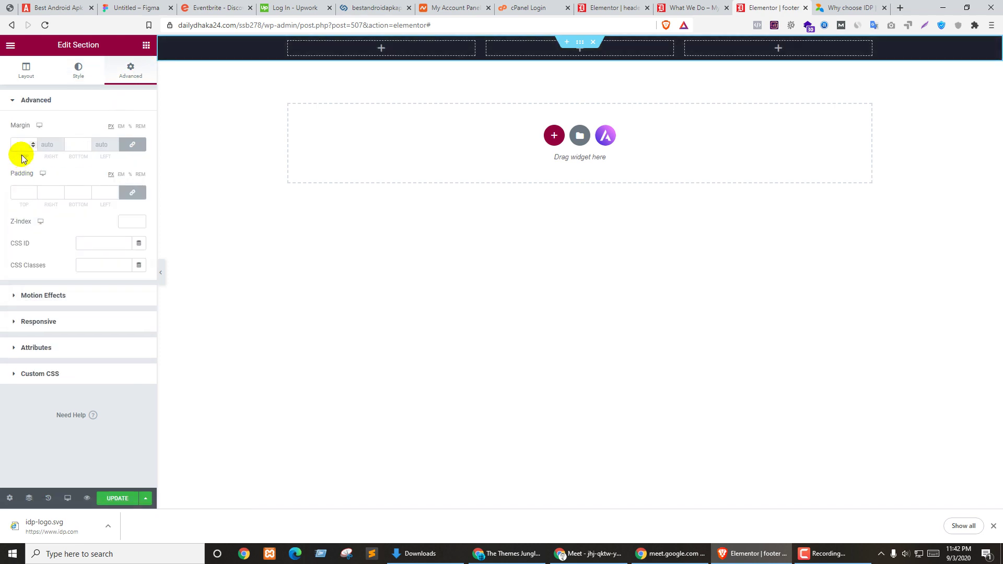
pyautogui.click(28, 193)
pyautogui.write('0')
pyautogui.click(131, 191)
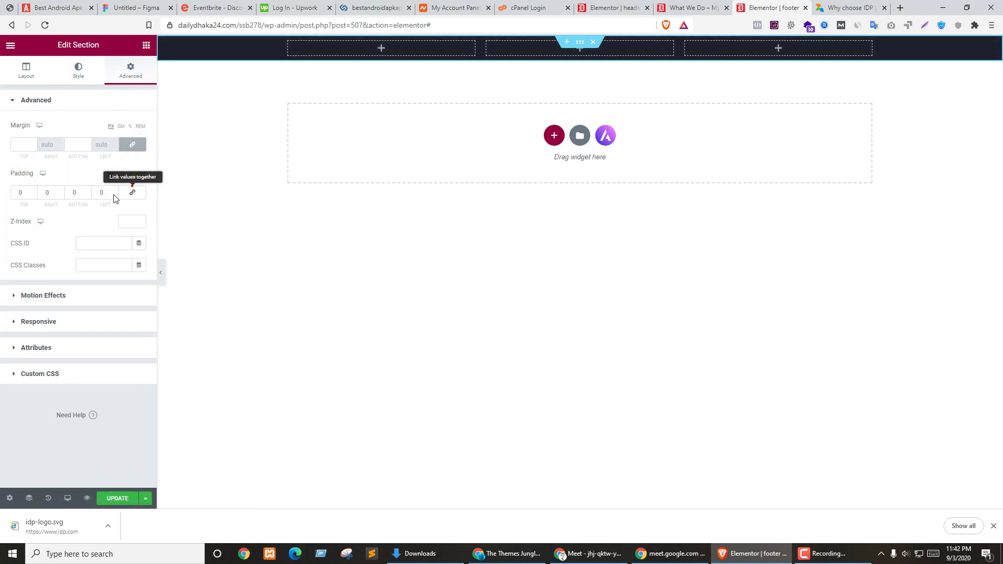
pyautogui.click(30, 192)
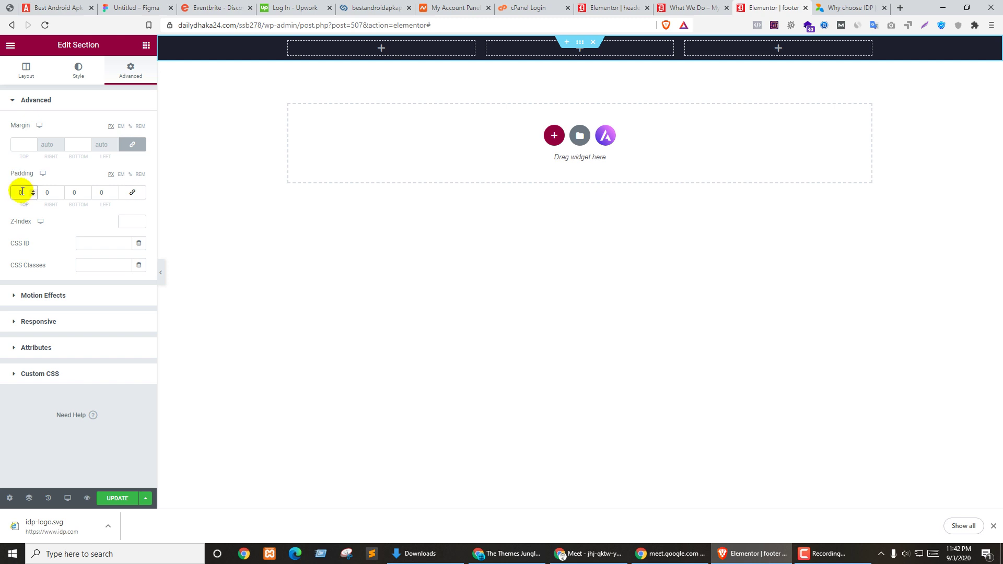
pyautogui.write('5')
pyautogui.click(71, 192)
pyautogui.write('5')
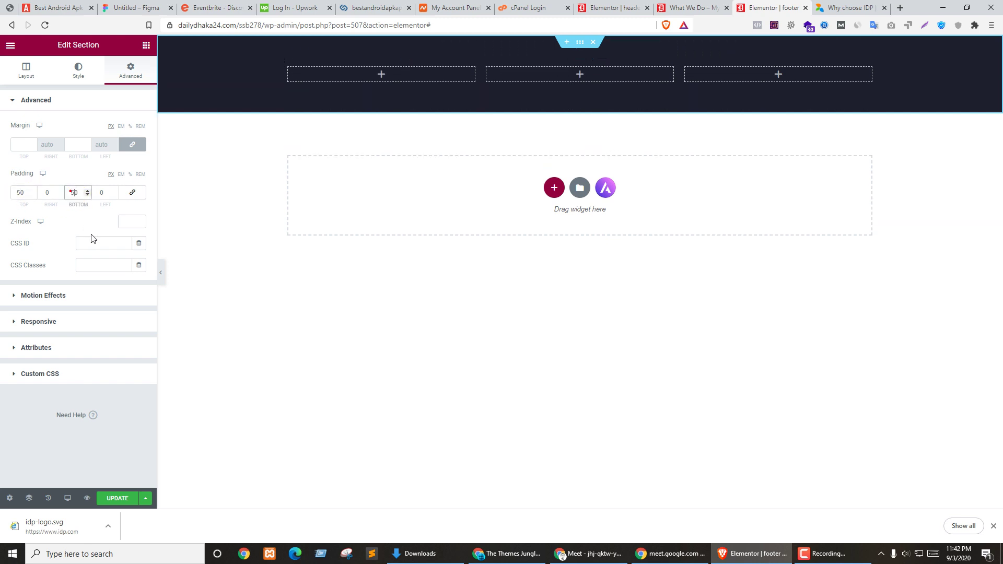
# Step: Copy "Student Services" from the IDP footer and use it as the title of a new heading in the first column
pyautogui.click(373, 81)
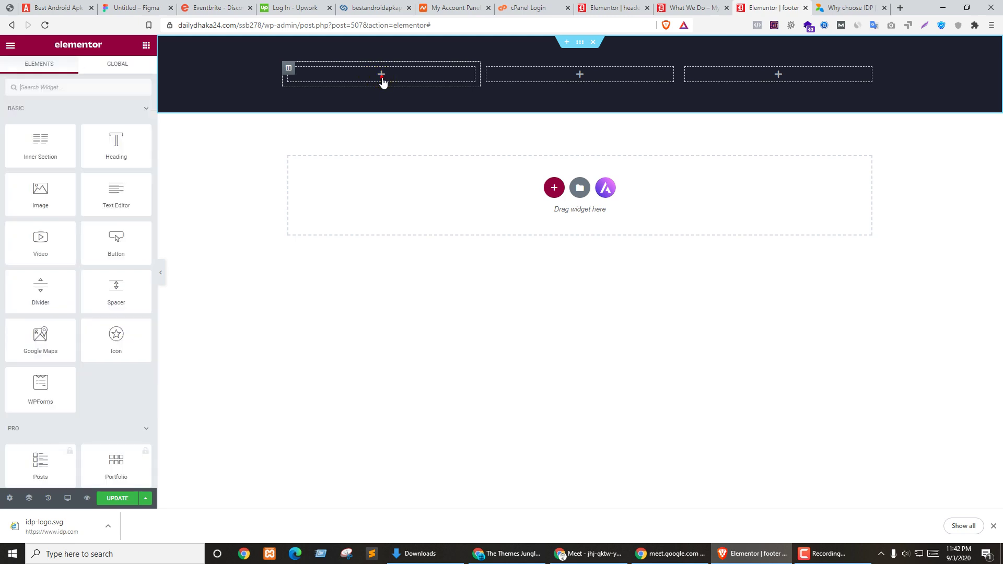
pyautogui.hotkey('ctrl', 'Tab')
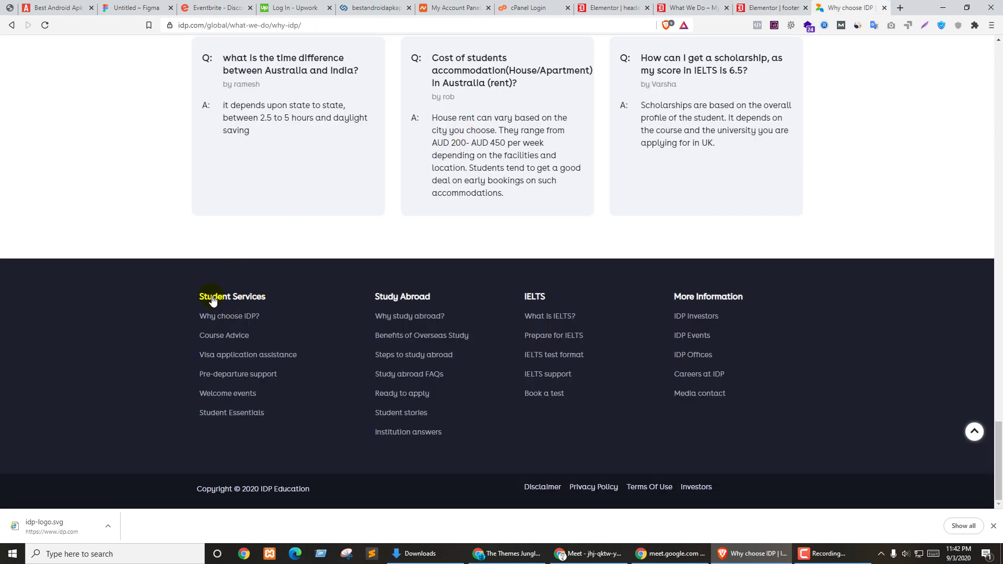
pyautogui.moveTo(193, 295); pyautogui.dragTo(275, 294)
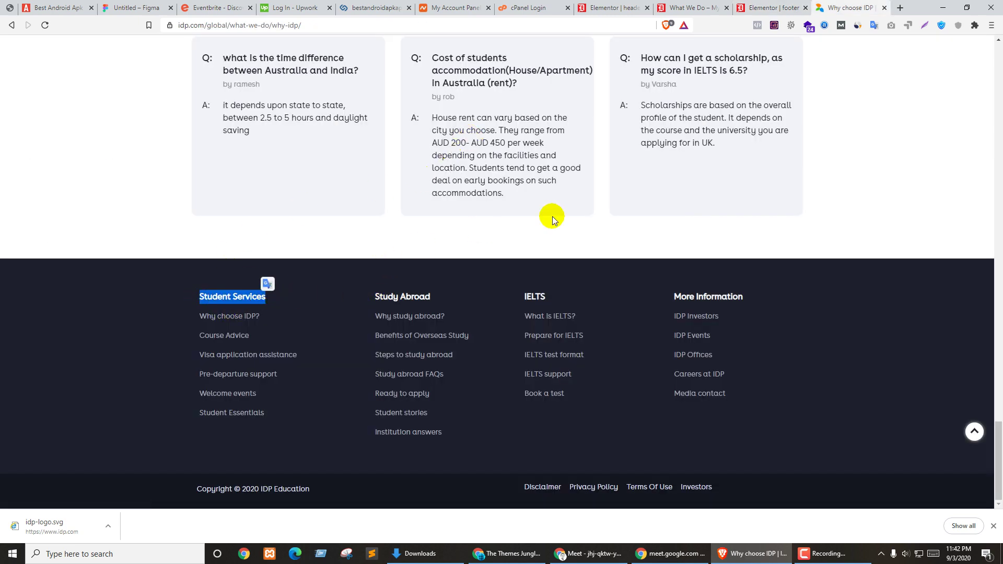
pyautogui.hotkey('ctrl', 'shift', 'Tab')
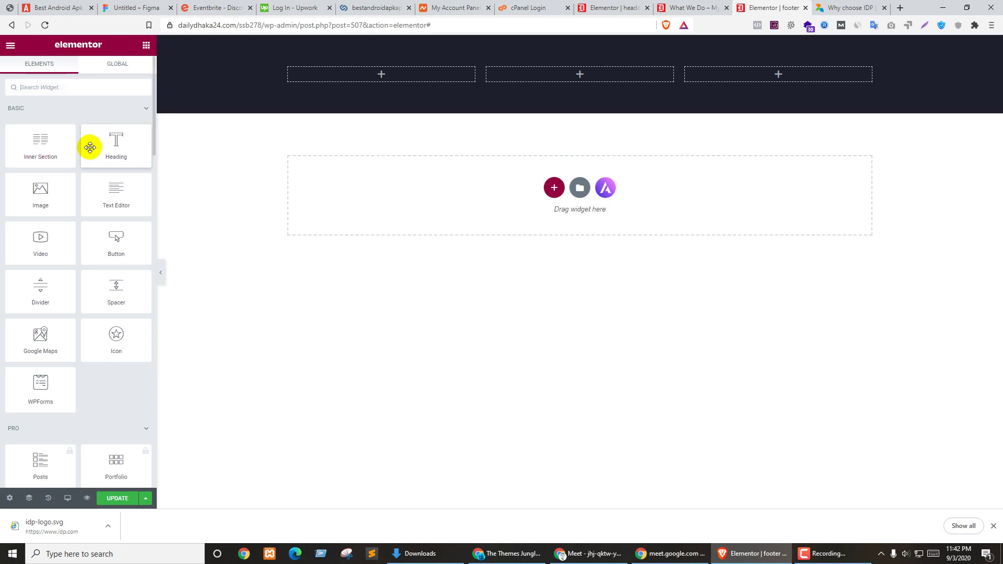
pyautogui.moveTo(116, 147); pyautogui.dragTo(370, 76)
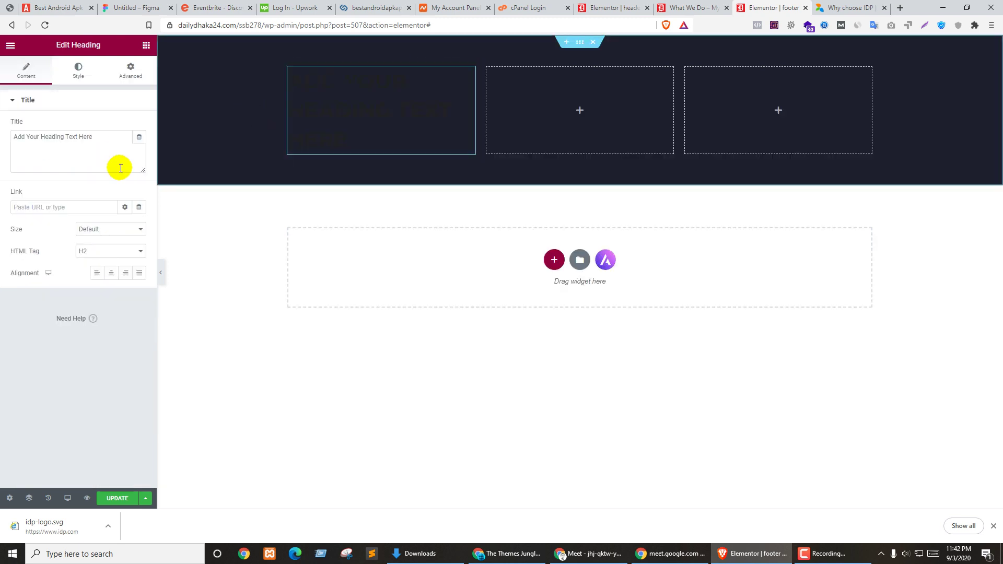
pyautogui.click(120, 168)
pyautogui.hotkey('ctrl', 'v')
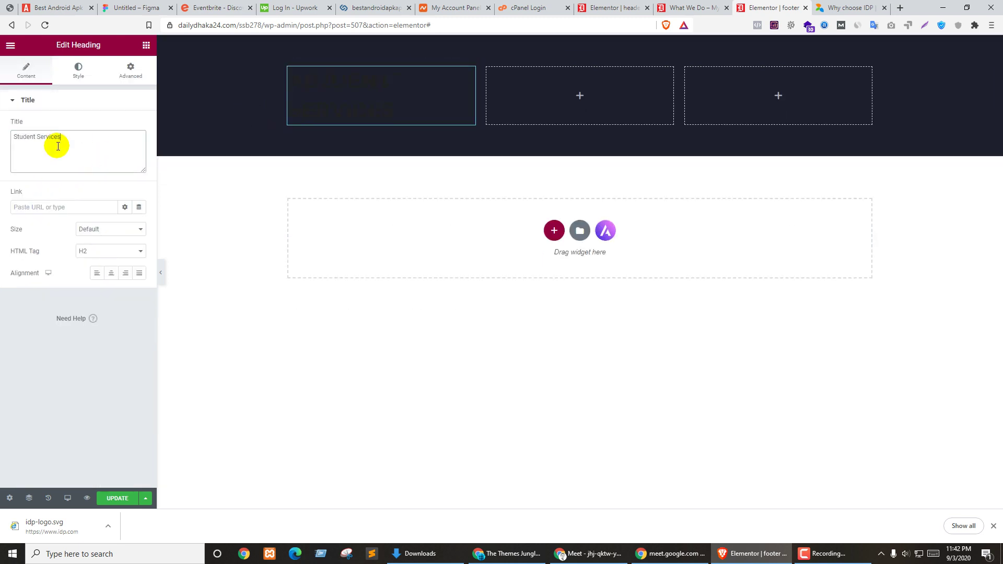
# Step: Set the Student Services heading's text colour to #FFFFFF and its font size to 18 px
pyautogui.click(78, 70)
pyautogui.click(139, 126)
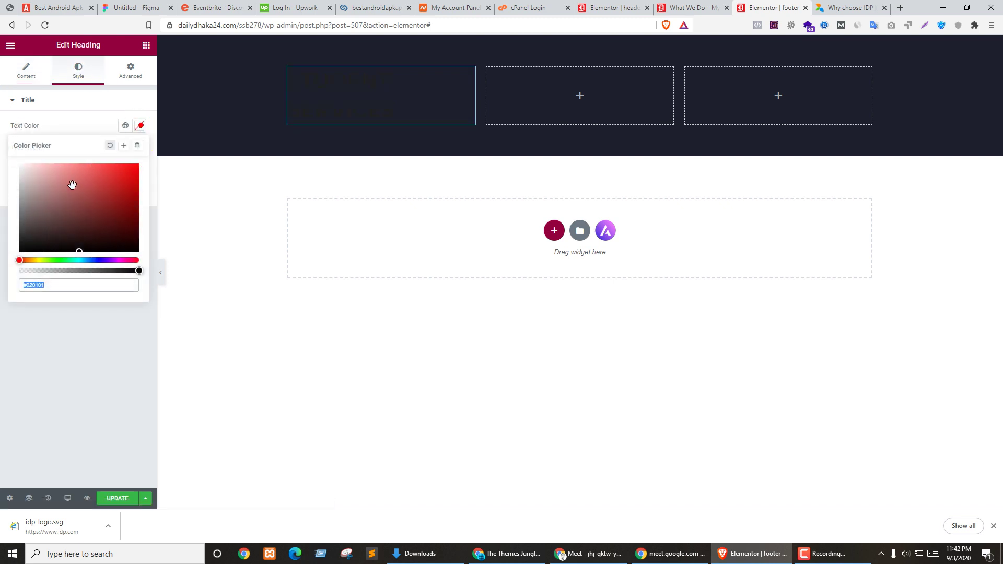
pyautogui.write('#FFFFFF')
pyautogui.click(139, 125)
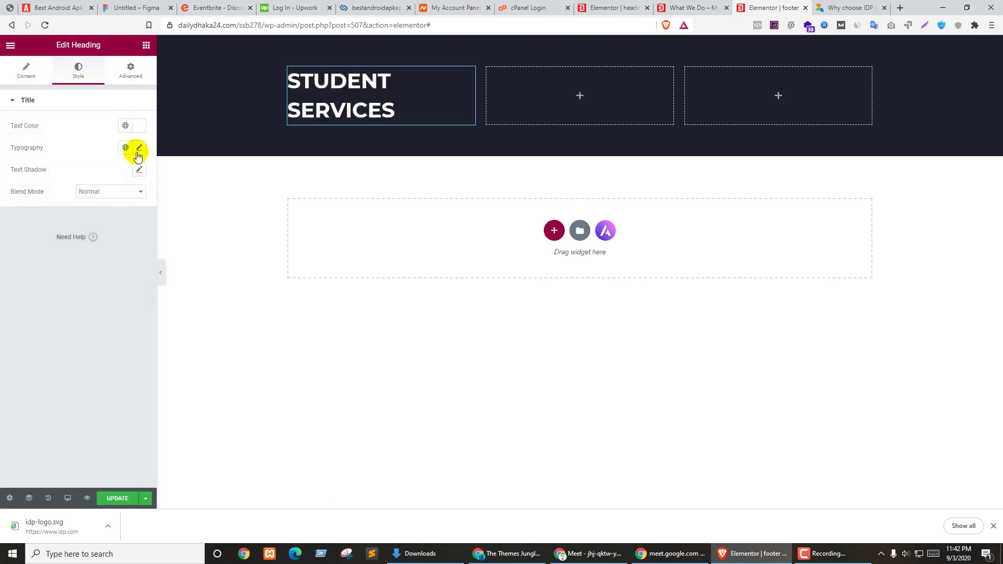
pyautogui.click(138, 148)
pyautogui.write('18')
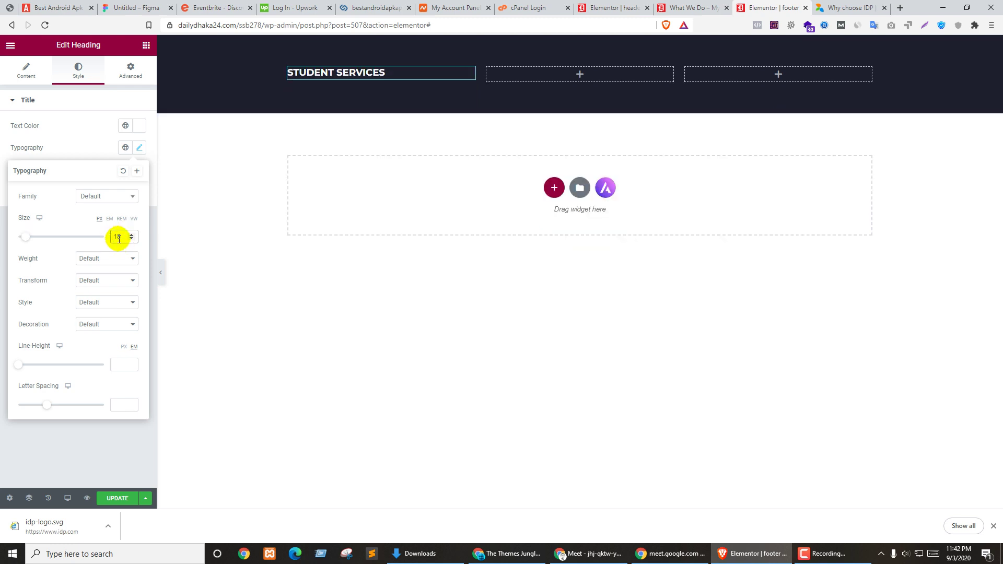
# Step: Set the Student Services heading's font size to 16 px and its weight to 400
pyautogui.press('Down')
pyautogui.press('Down')
pyautogui.press('Up')
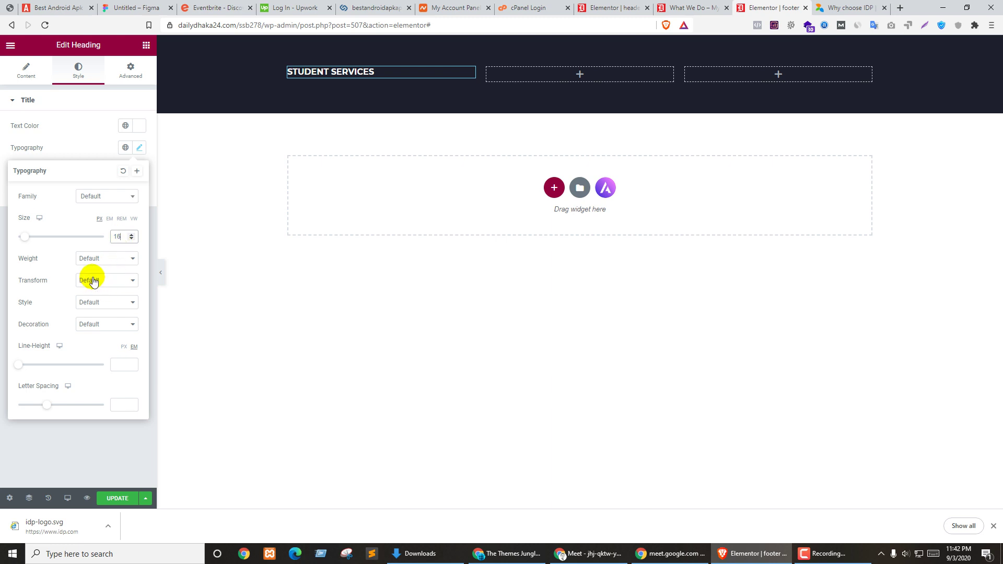
pyautogui.click(95, 258)
pyautogui.click(93, 303)
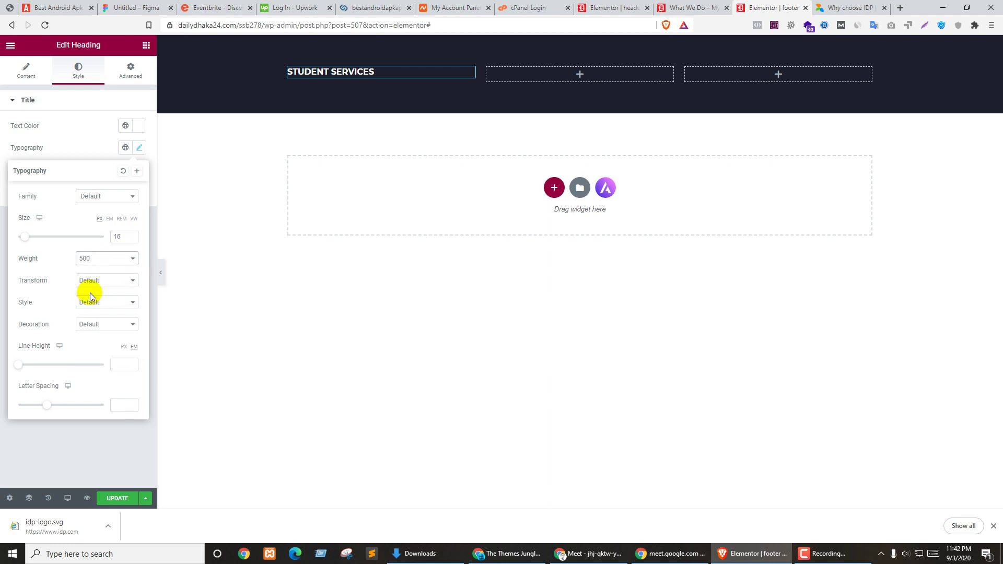
pyautogui.click(100, 259)
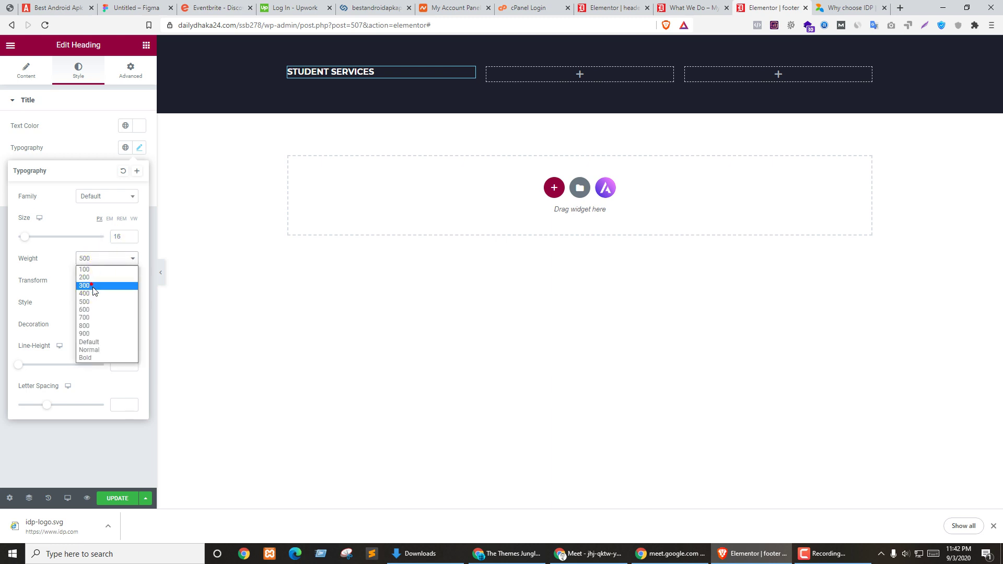
pyautogui.click(95, 293)
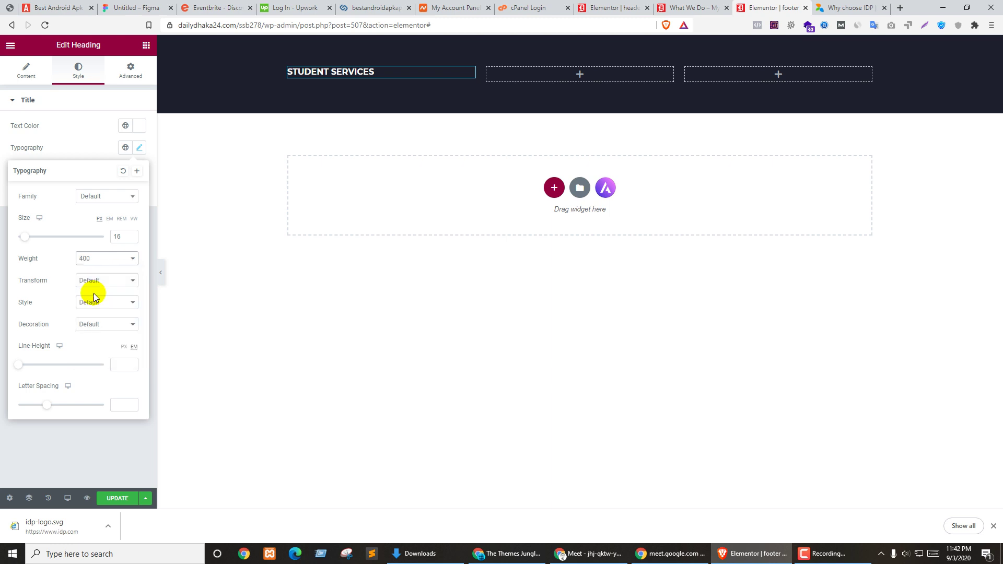
# Step: Change the Student Services heading's font family to Tahoma and close its typography settings
pyautogui.click(108, 196)
pyautogui.click(108, 197)
pyautogui.click(108, 197)
pyautogui.click(95, 263)
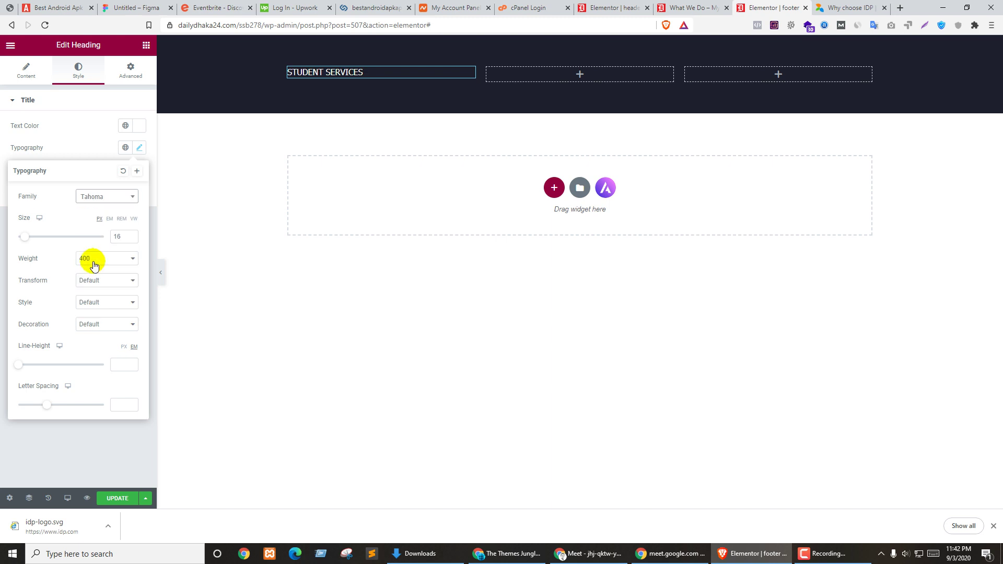
pyautogui.click(23, 144)
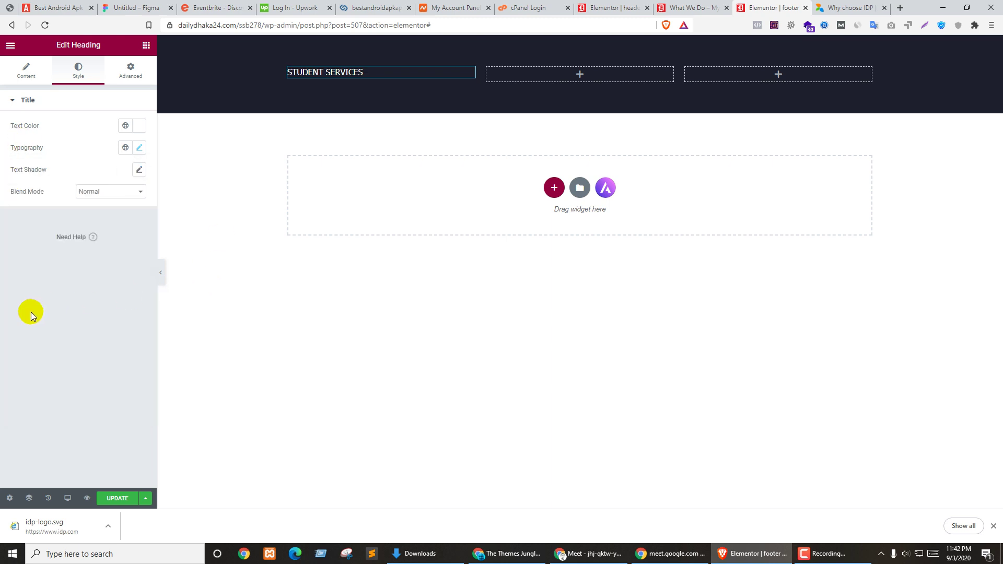
pyautogui.click(146, 44)
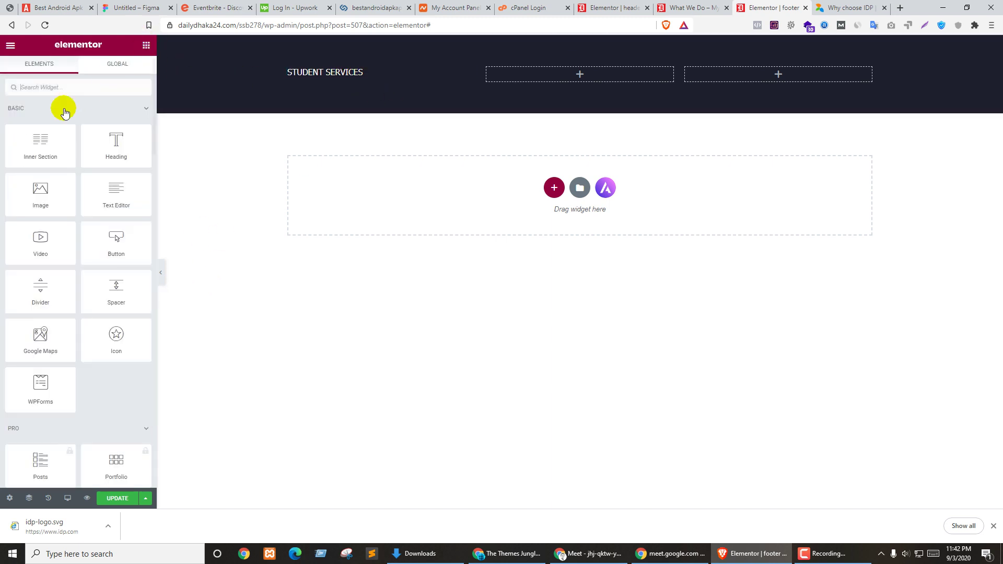
pyautogui.click(60, 93)
pyautogui.write('nav')
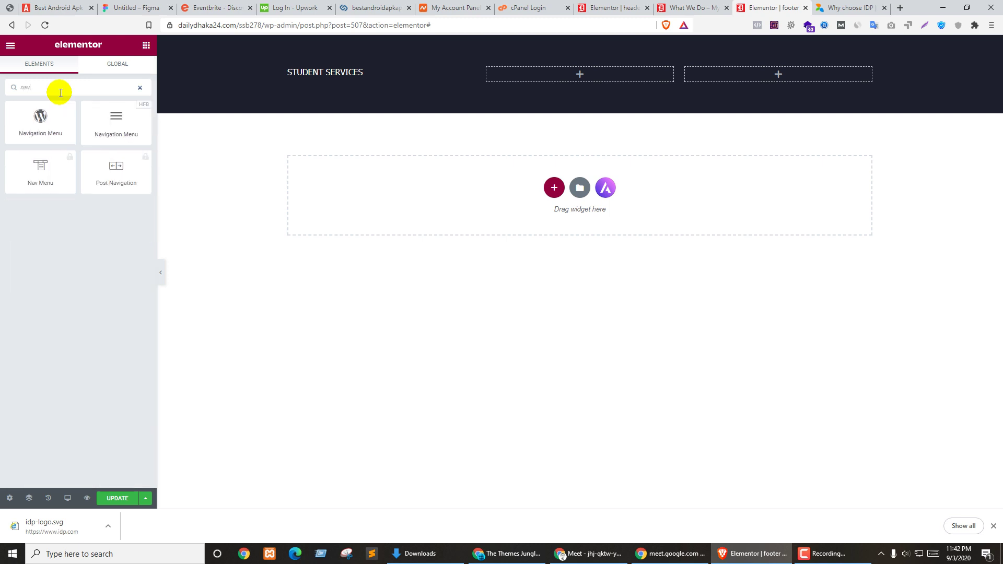
pyautogui.moveTo(33, 122); pyautogui.dragTo(337, 80)
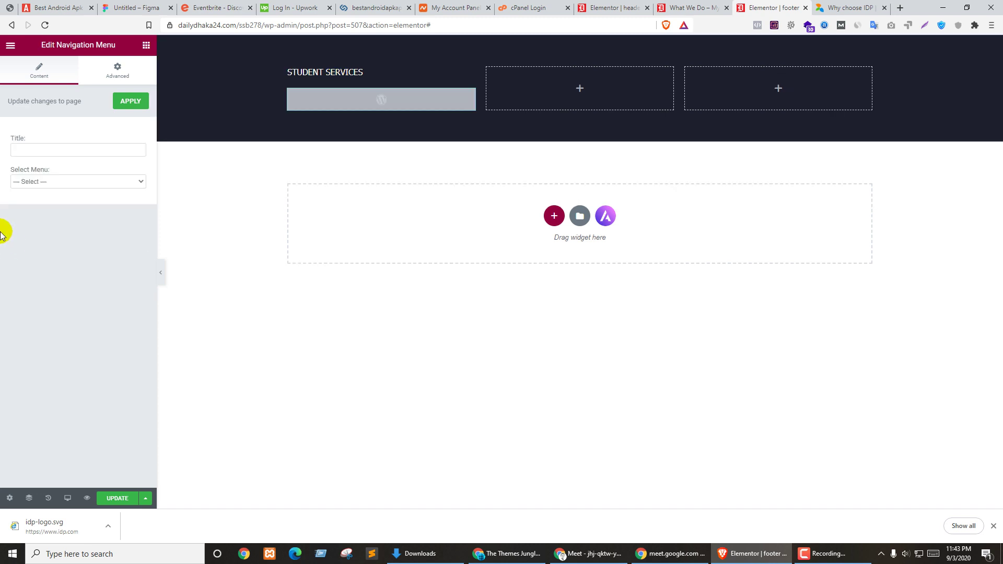
pyautogui.click(58, 185)
pyautogui.click(54, 201)
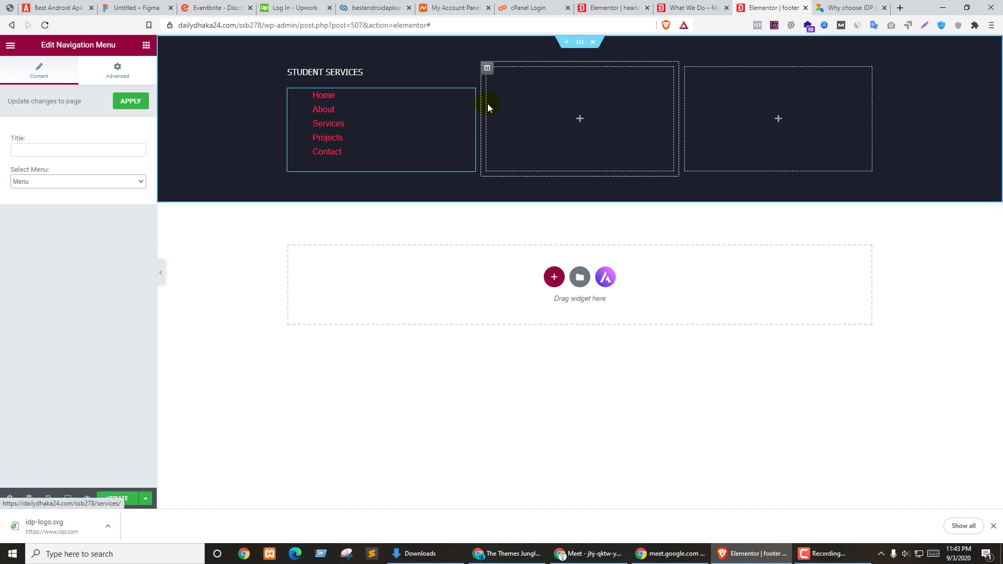
pyautogui.rightClick(470, 97)
pyautogui.click(494, 244)
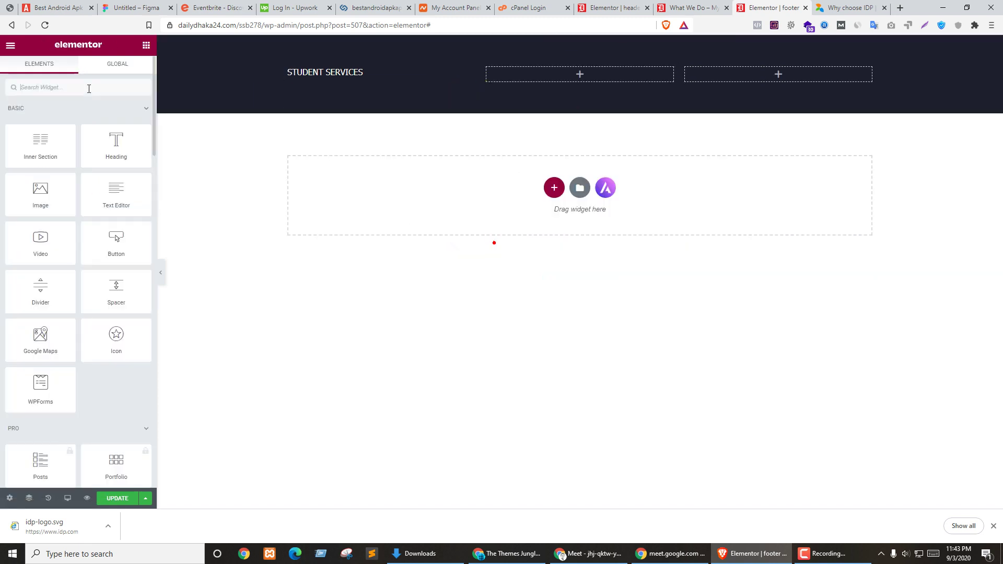
# Step: Find the HFB Navigation Menu widget with "nav" and place it under the Student Services heading
pyautogui.write('nav')
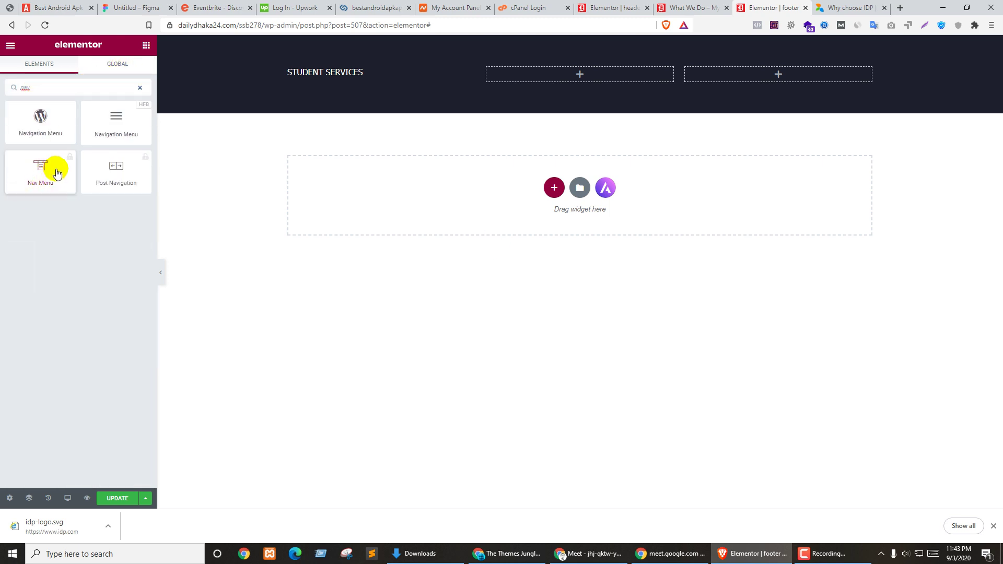
pyautogui.click(110, 116)
pyautogui.moveTo(111, 116); pyautogui.dragTo(367, 74)
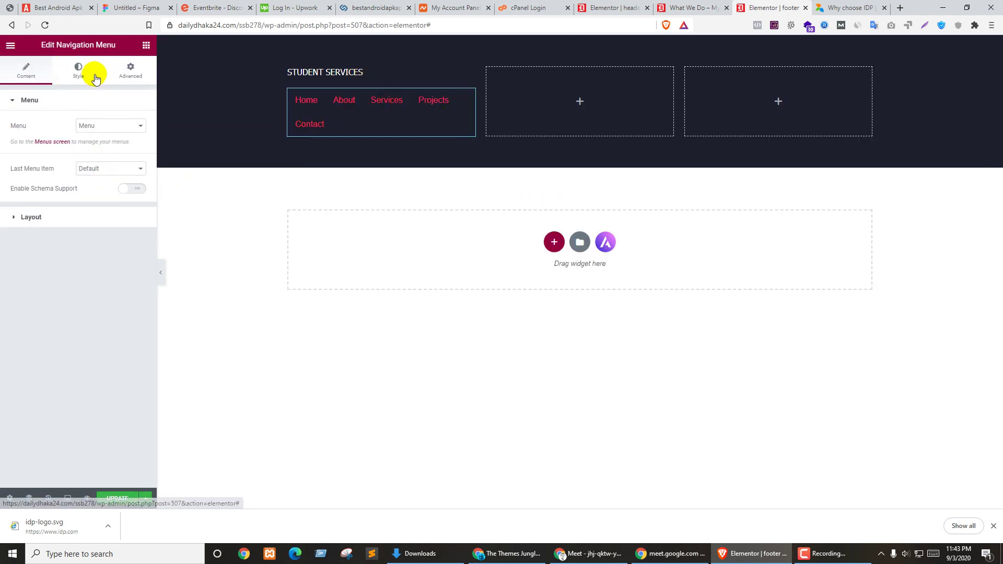
# Step: In the navigation menu's responsive layout options, turn off Full Width, align the menu icon right and set the breakpoint to None
pyautogui.click(58, 218)
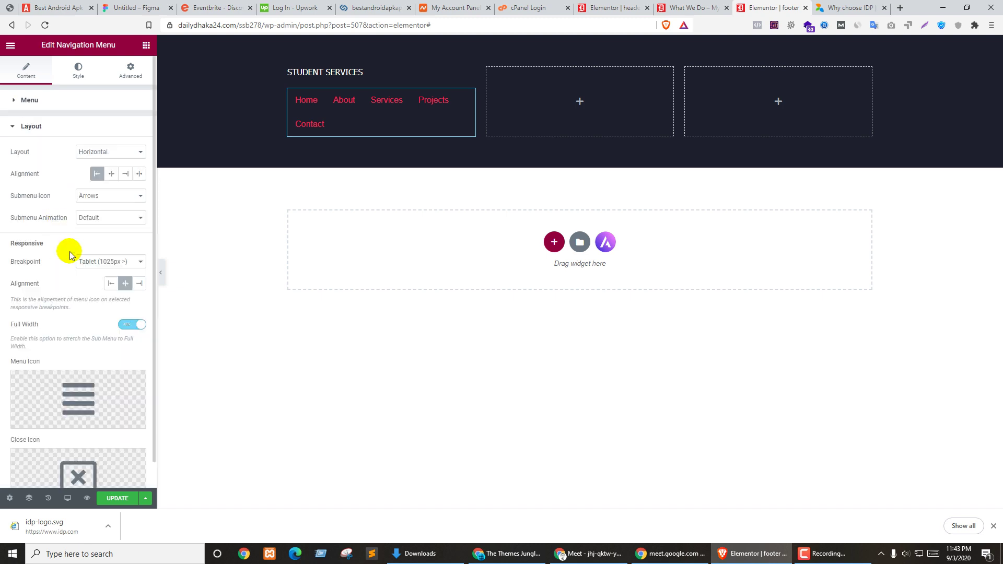
pyautogui.scroll(-1, 70, 252)
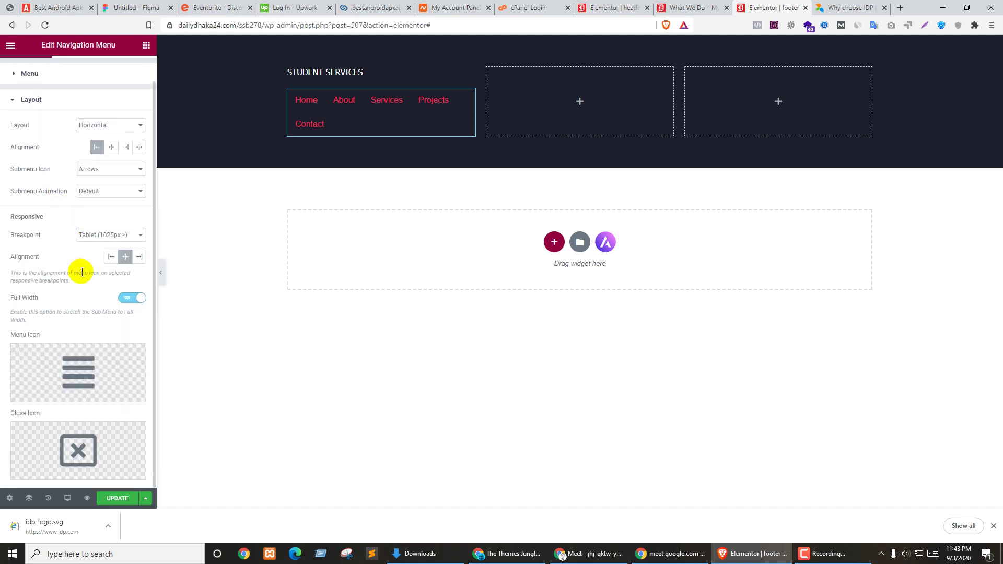
pyautogui.click(128, 299)
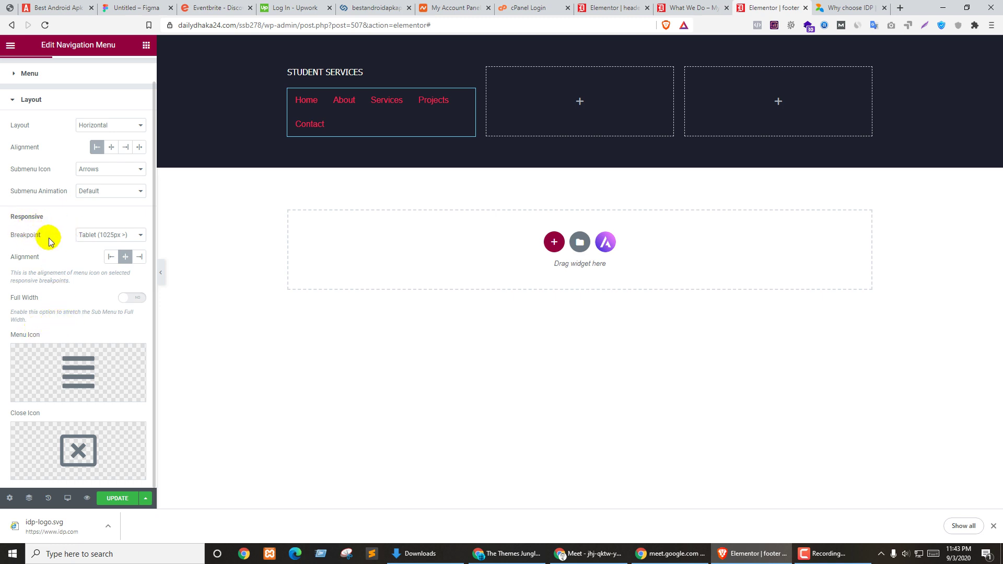
pyautogui.click(111, 257)
pyautogui.click(137, 258)
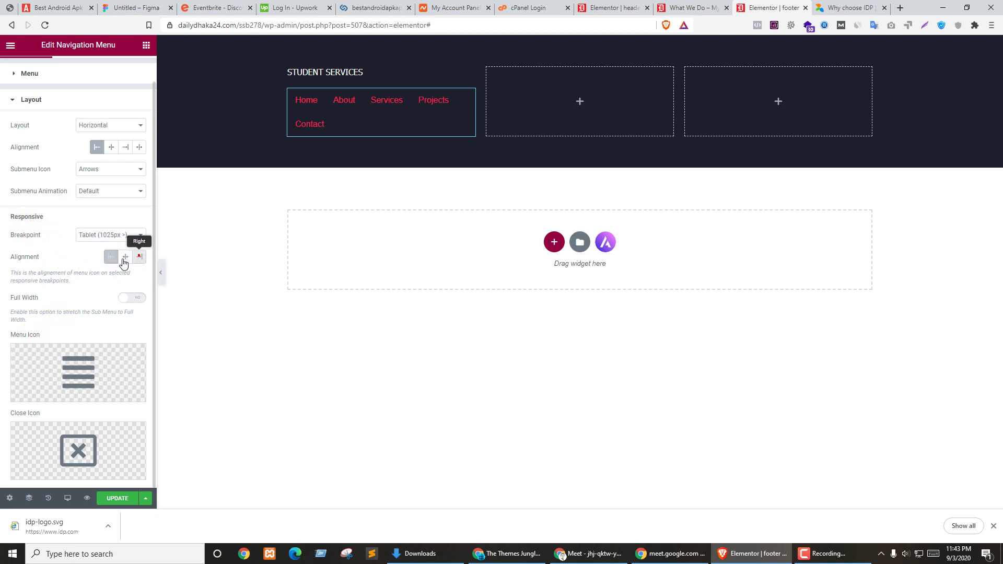
pyautogui.moveTo(71, 345)
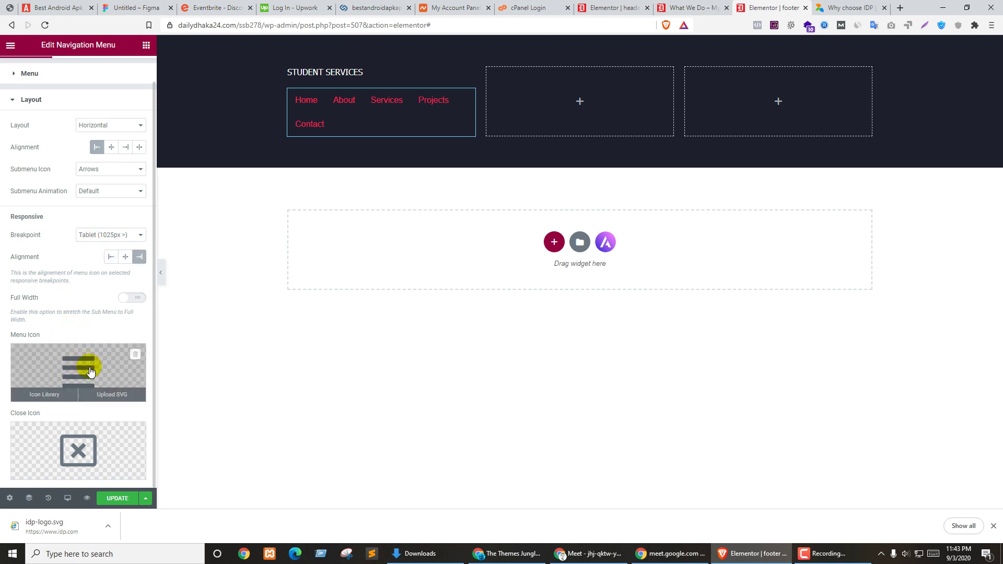
pyautogui.click(99, 236)
pyautogui.click(96, 261)
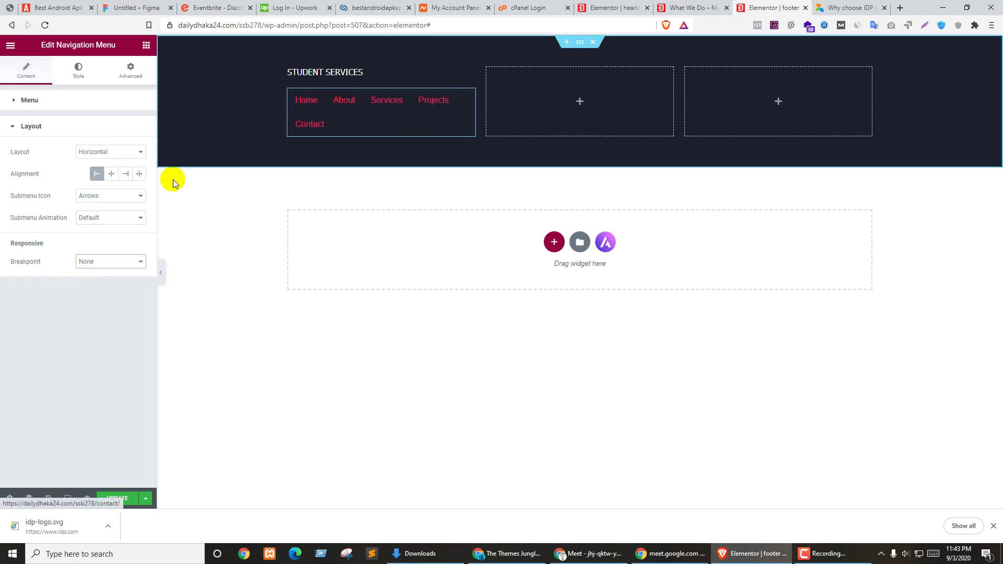
# Step: Set the navigation menu's layout to Vertical
pyautogui.click(96, 152)
pyautogui.click(92, 171)
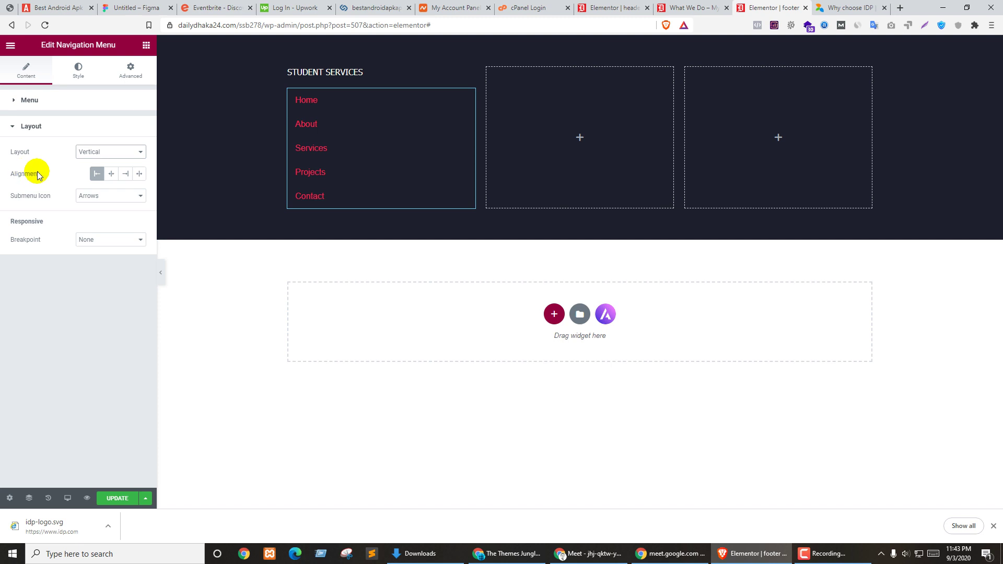
pyautogui.click(94, 195)
pyautogui.click(96, 205)
# Step: Set the main menu's normal text colour to white
pyautogui.click(76, 70)
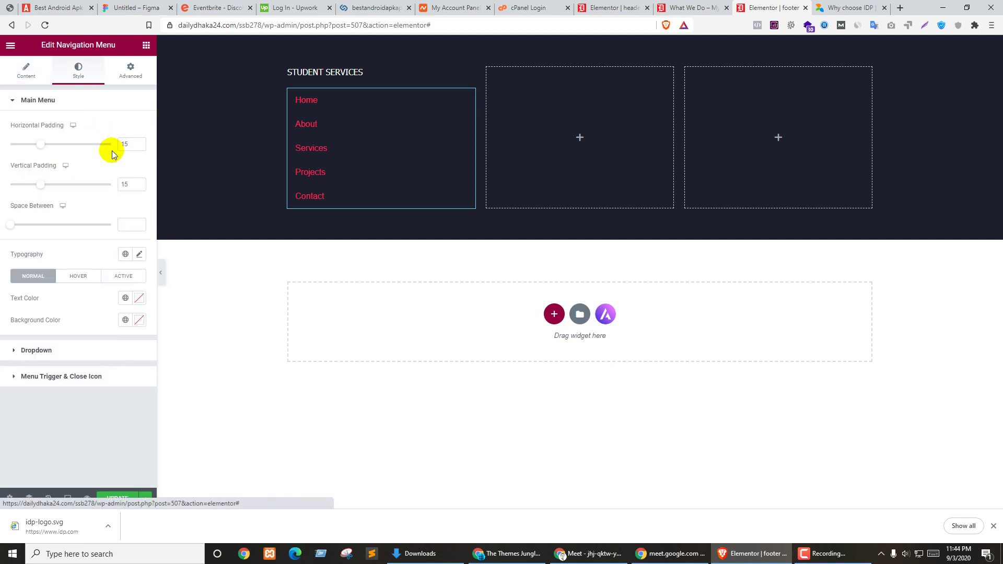
pyautogui.click(138, 298)
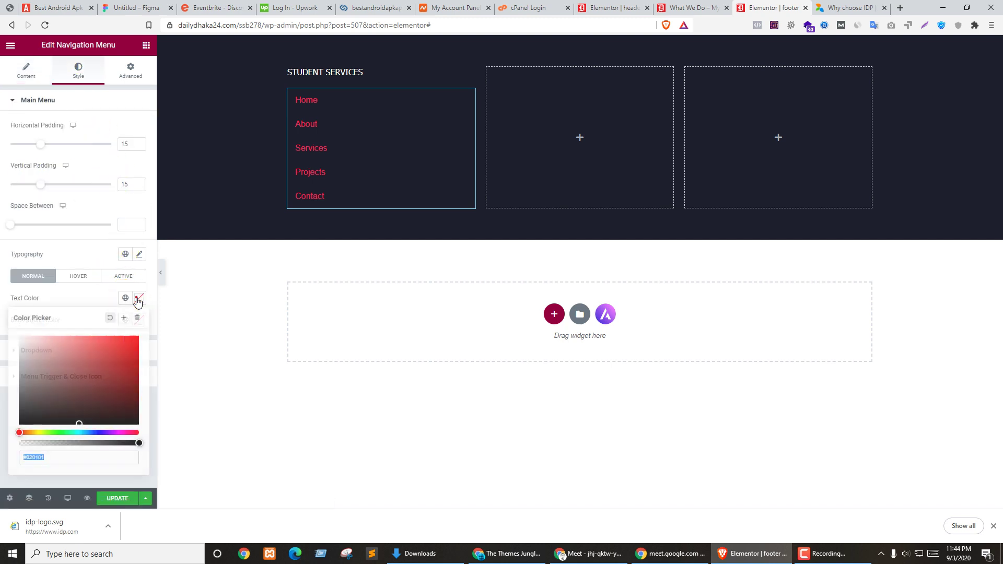
pyautogui.moveTo(73, 365); pyautogui.dragTo(0, 332)
# Step: Set the menu's dropdown horizontal and vertical padding to 0 and its top distance to 54
pyautogui.click(2, 352)
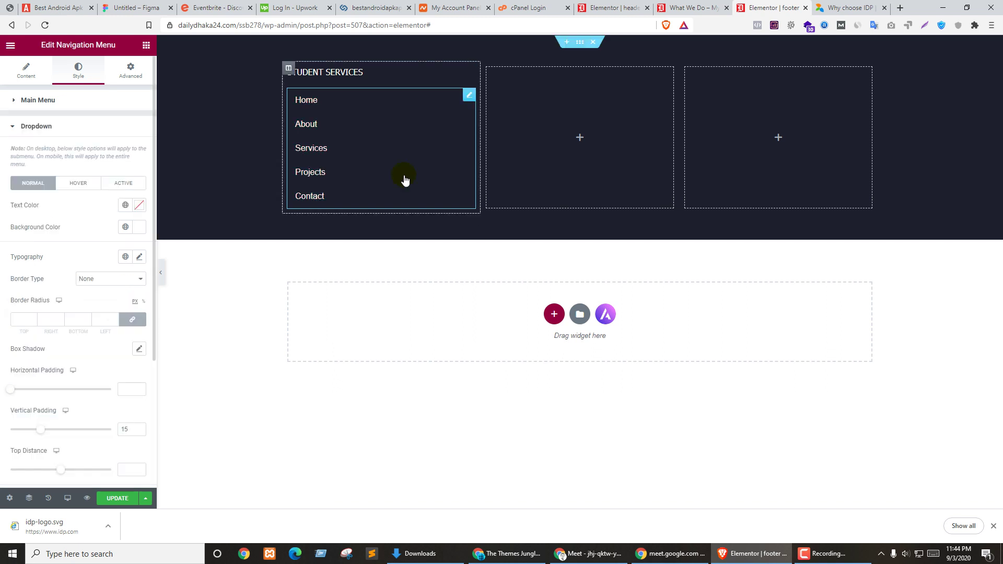
pyautogui.scroll(-1, 92, 246)
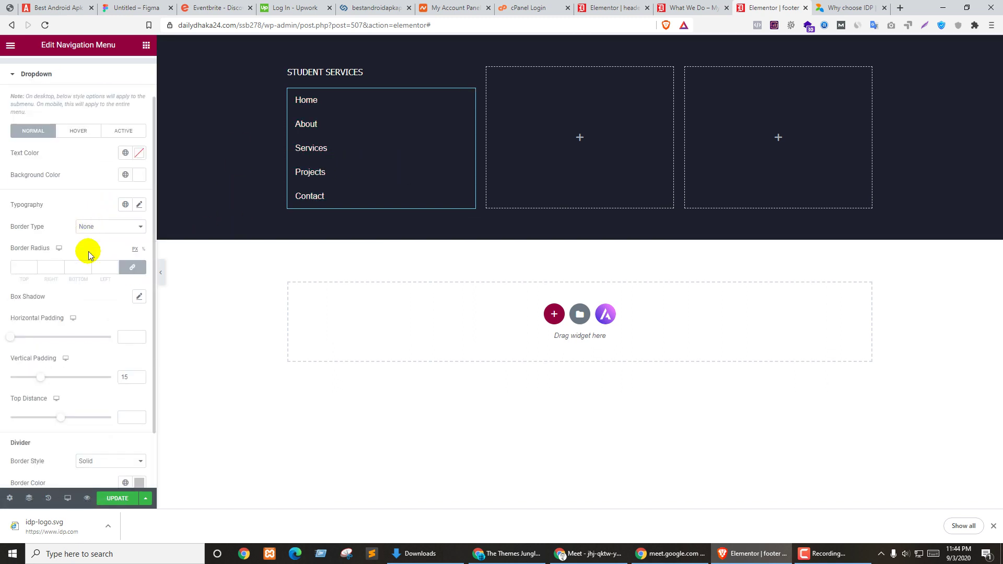
pyautogui.moveTo(12, 343); pyautogui.dragTo(2, 342)
pyautogui.moveTo(40, 382); pyautogui.dragTo(5, 381)
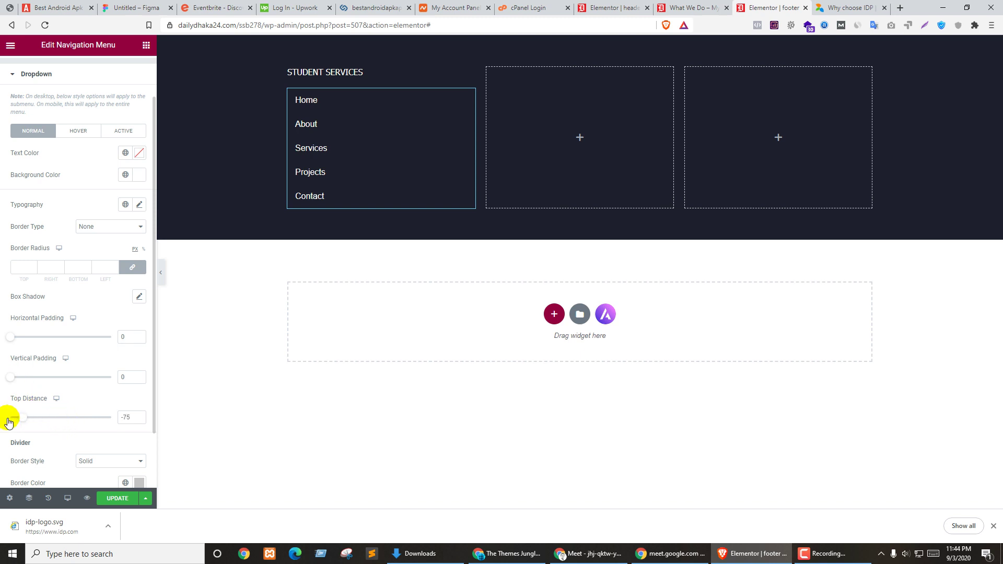
pyautogui.moveTo(9, 422); pyautogui.dragTo(86, 416)
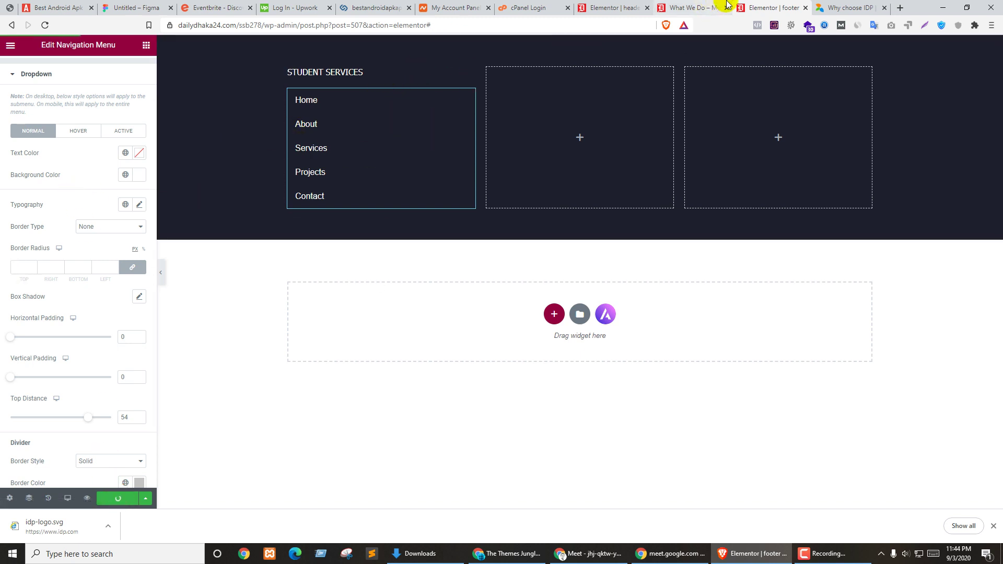
# Step: Reload the live What We Do page and examine its footer, dismissing the browser's downloads bar
pyautogui.click(693, 7)
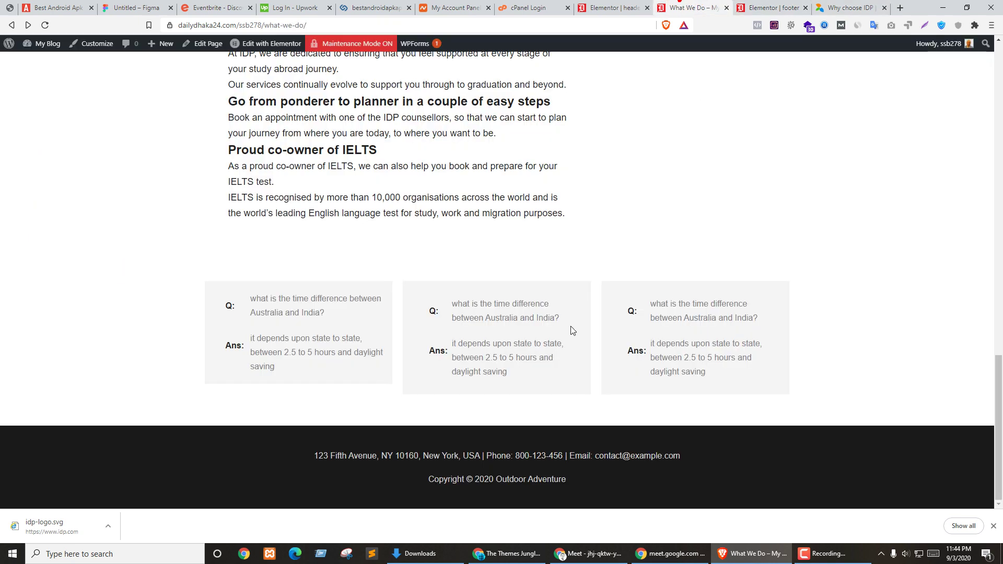
pyautogui.press('F5')
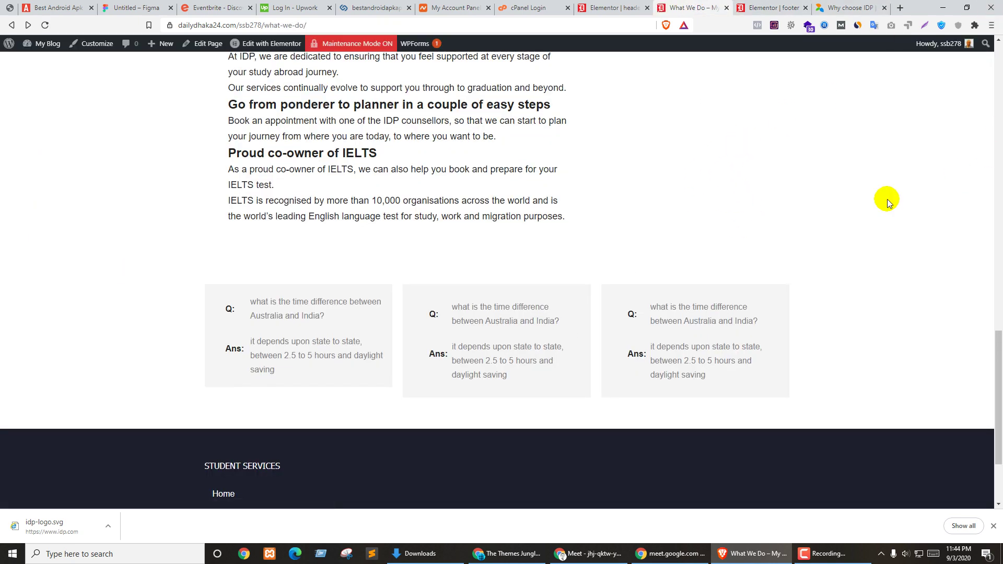
pyautogui.scroll(-2, 612, 217)
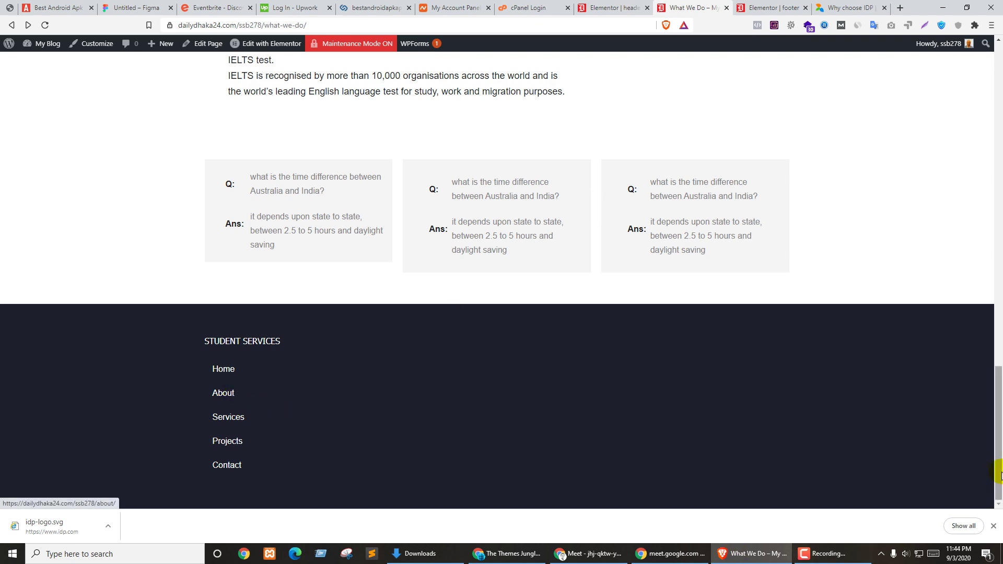
pyautogui.click(993, 526)
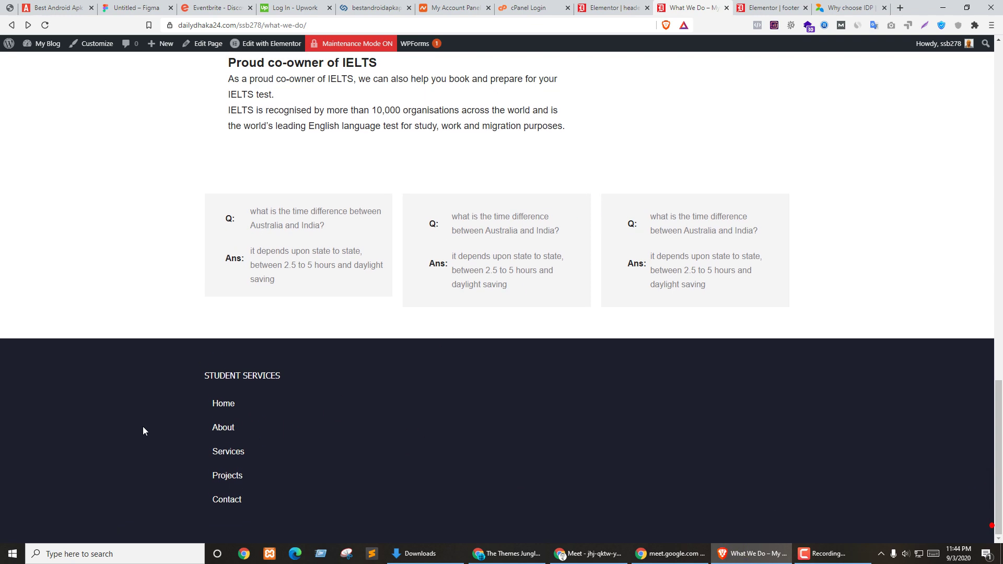
# Step: Reload the footer template editor and set the navigation menu's main-menu vertical and horizontal padding to 6
pyautogui.click(792, 10)
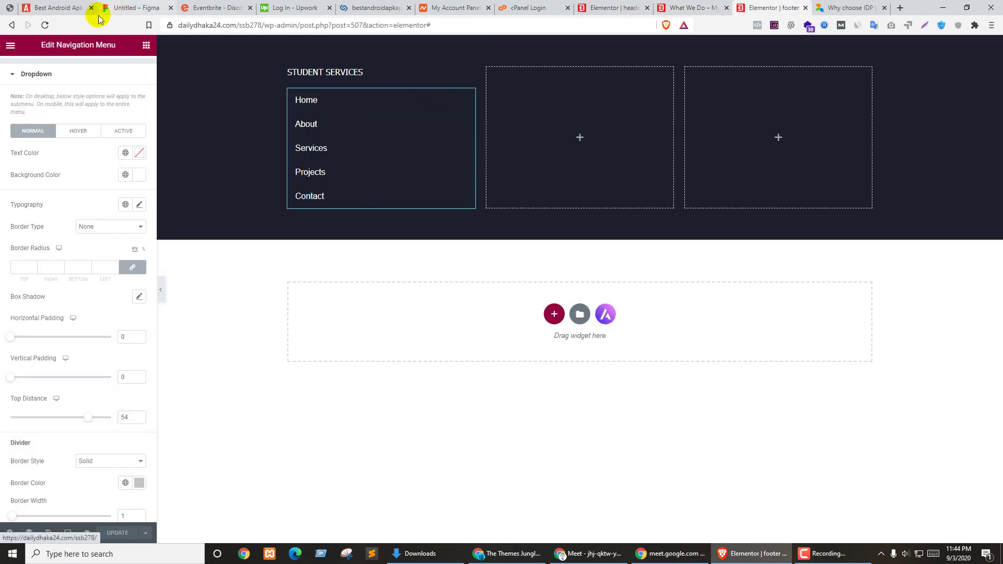
pyautogui.click(44, 25)
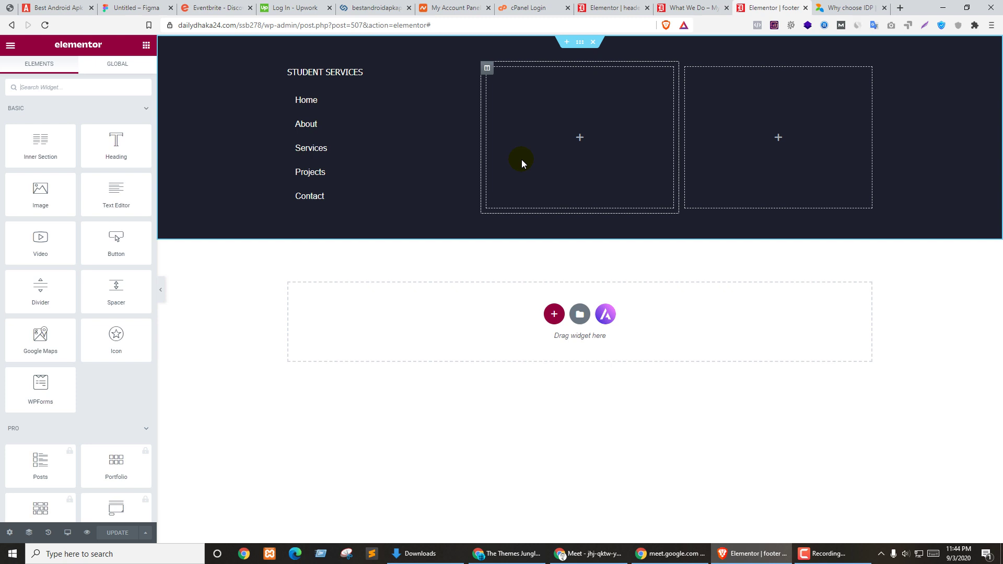
pyautogui.click(466, 99)
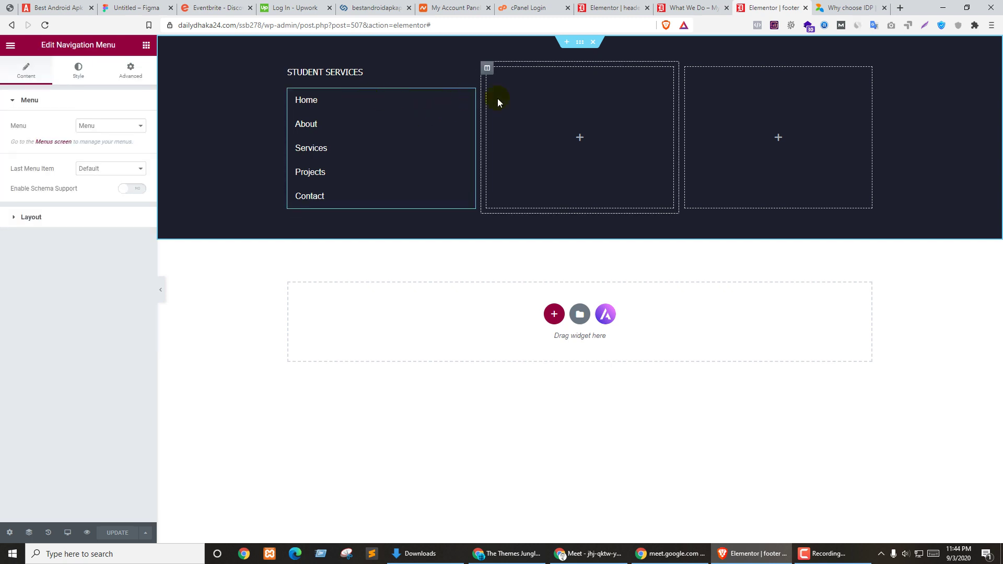
pyautogui.click(103, 167)
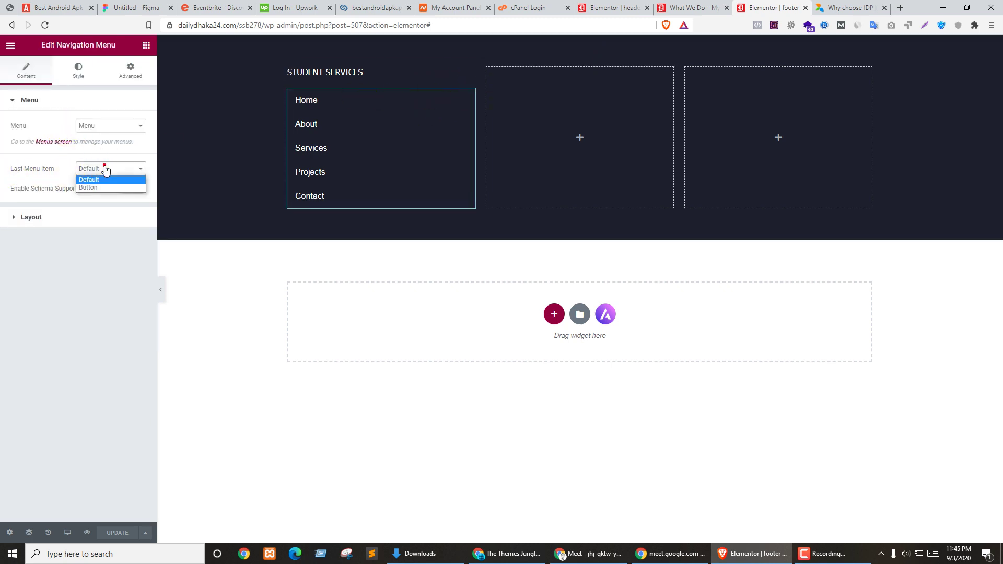
pyautogui.click(103, 168)
pyautogui.click(78, 68)
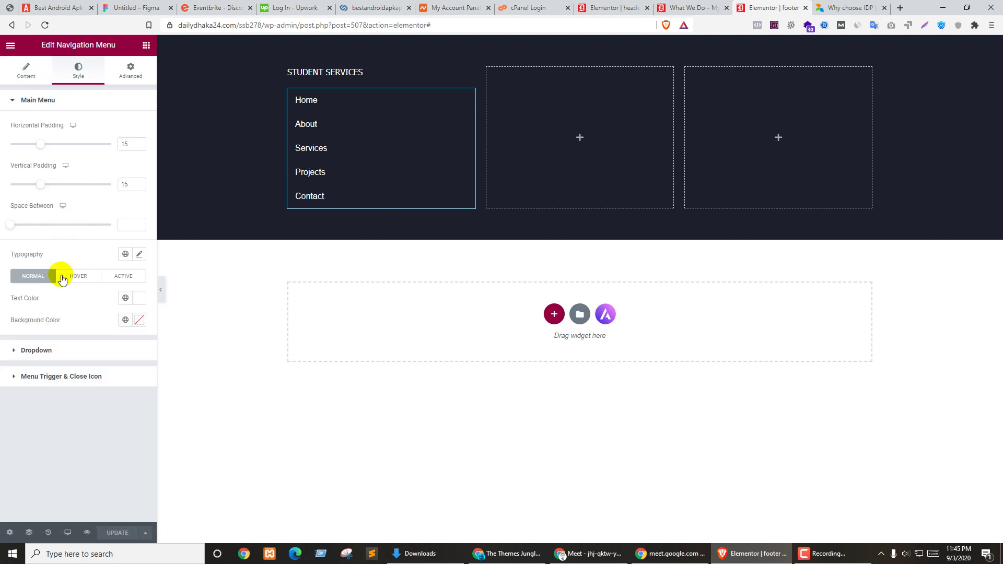
pyautogui.moveTo(40, 185)
pyautogui.mouseDown()
pyautogui.moveTo(11, 186)
pyautogui.moveTo(25, 188)
pyautogui.mouseUp()
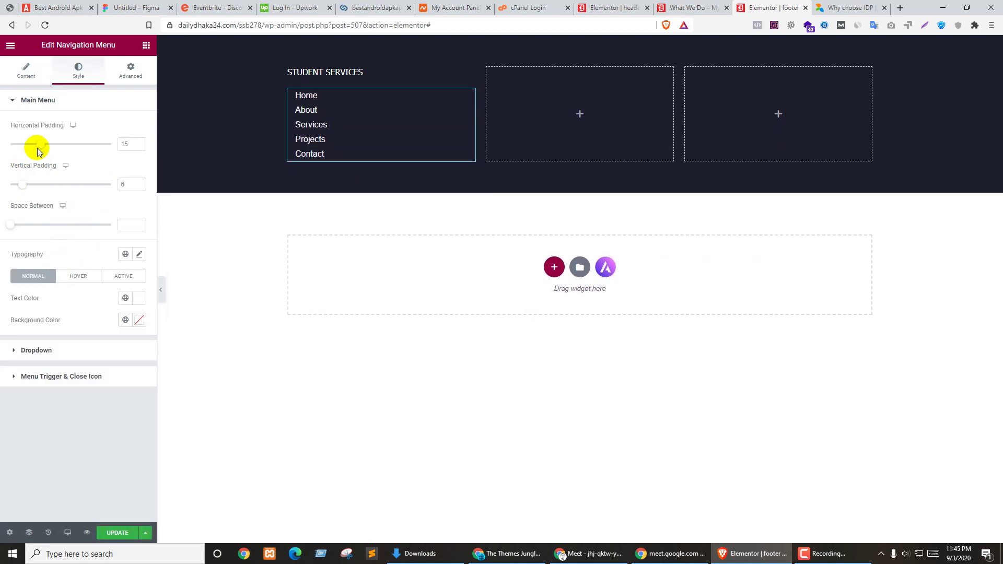
pyautogui.moveTo(36, 146); pyautogui.dragTo(22, 144)
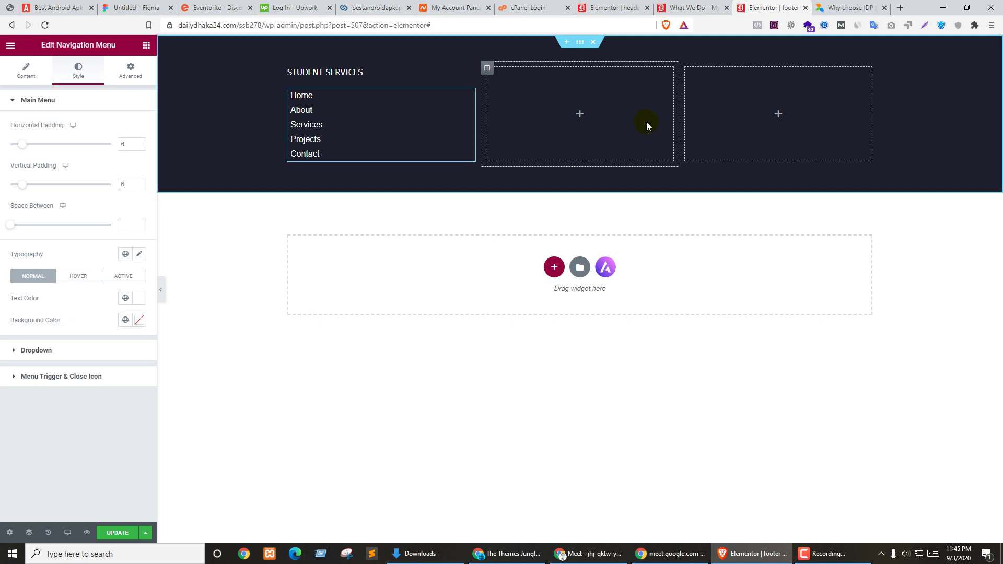
# Step: Check the IDP reference footer's link columns, and create a new WordPress menu named "one"
pyautogui.click(867, 8)
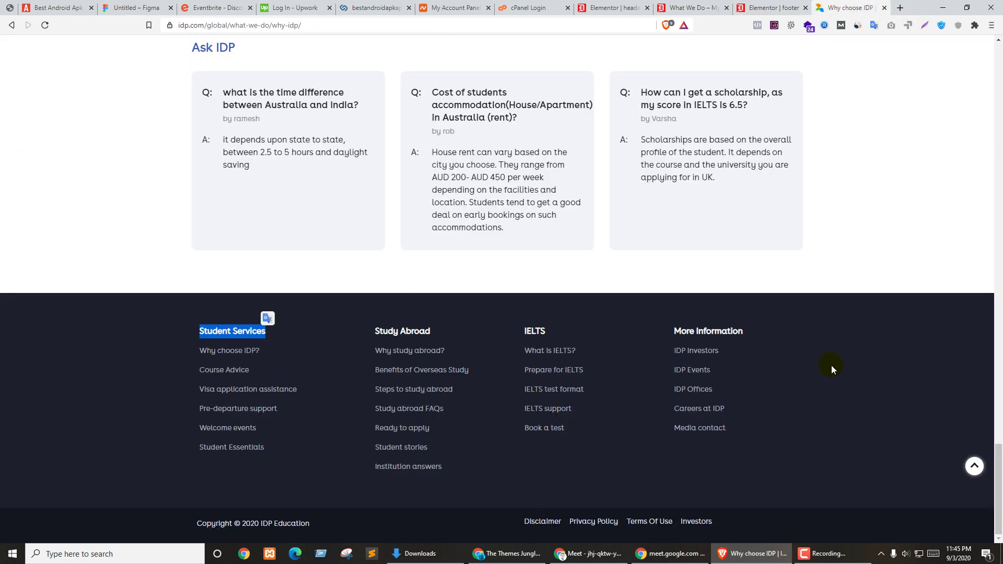
pyautogui.click(771, 11)
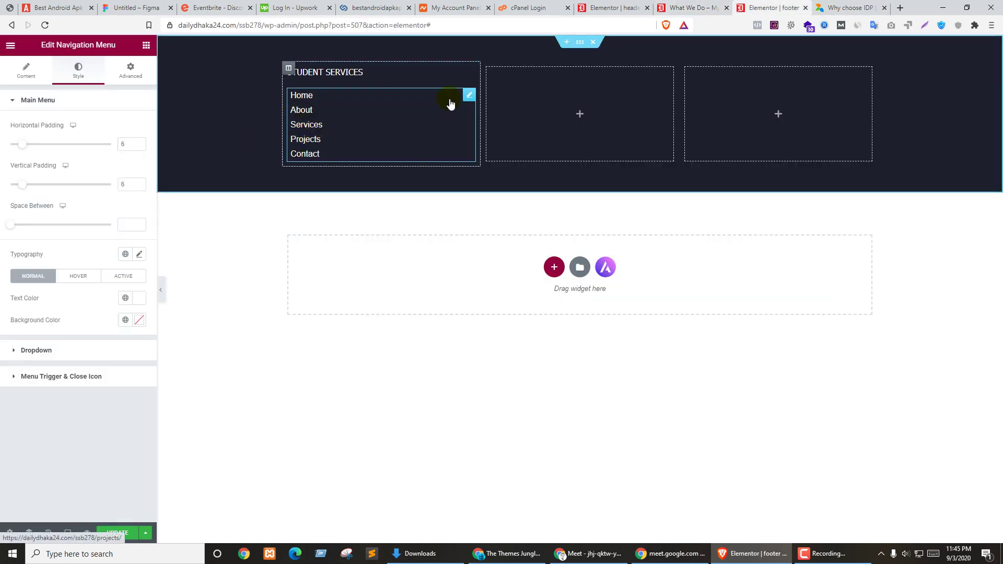
pyautogui.click(685, 7)
pyautogui.moveTo(36, 44)
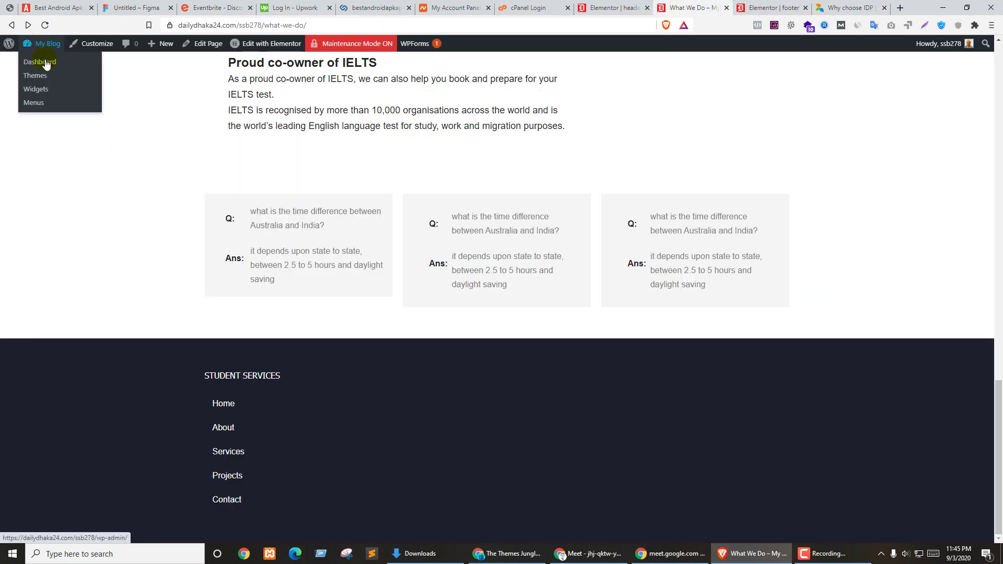
pyautogui.click(29, 102)
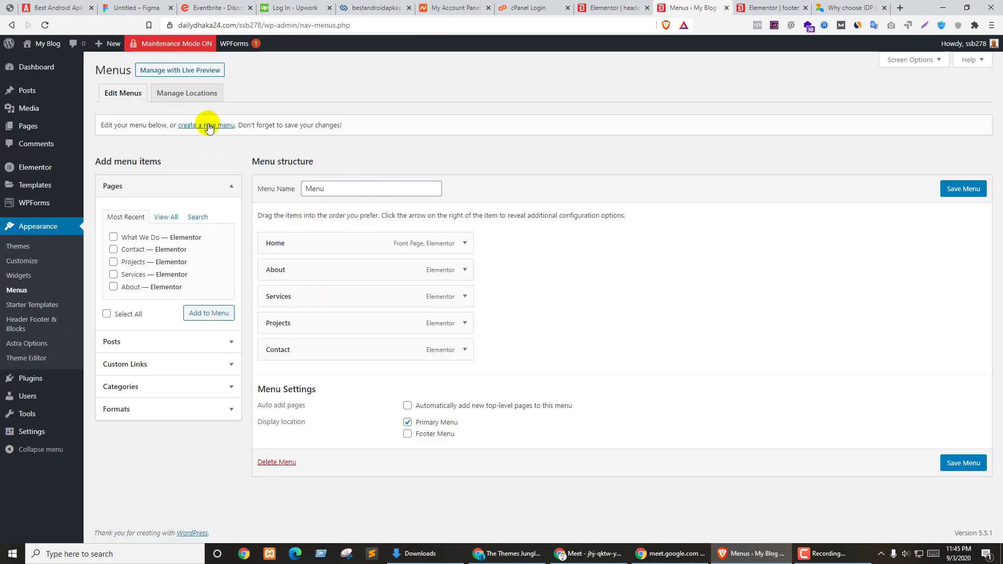
pyautogui.click(207, 126)
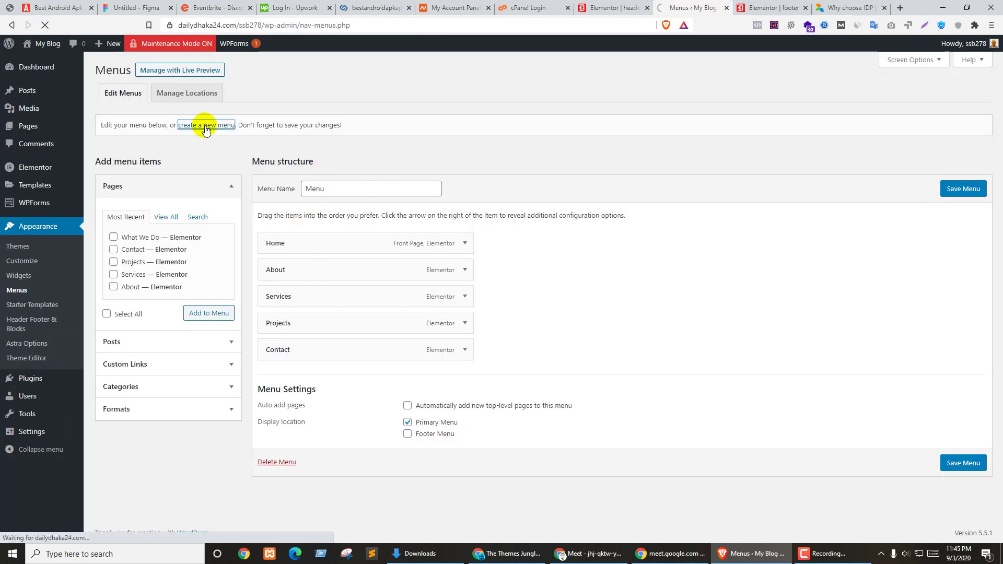
pyautogui.click(315, 188)
pyautogui.click(331, 186)
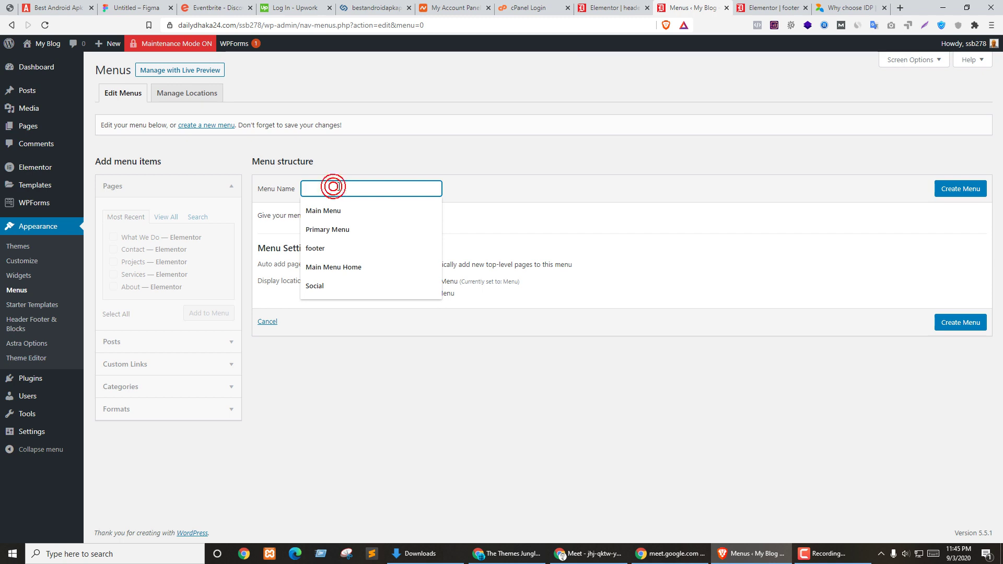
pyautogui.write('one')
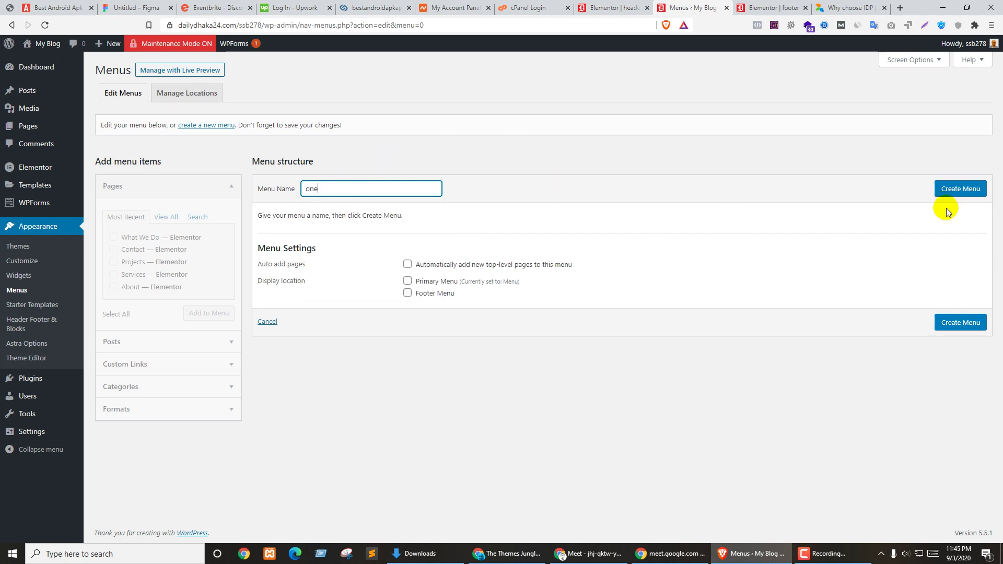
pyautogui.click(952, 193)
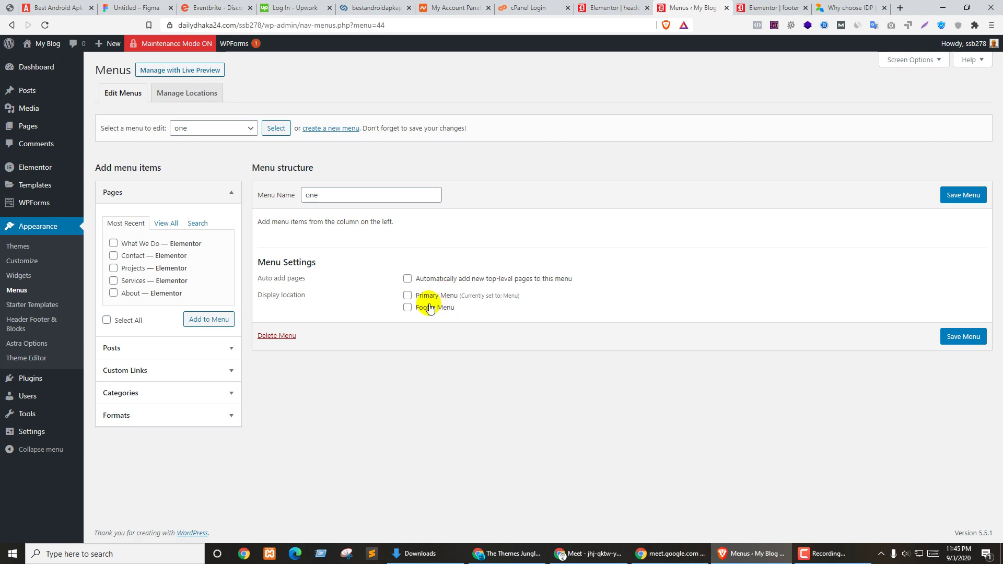
# Step: Check which menus the footer's navigation widget offers, and view the IDP reference footer
pyautogui.click(773, 8)
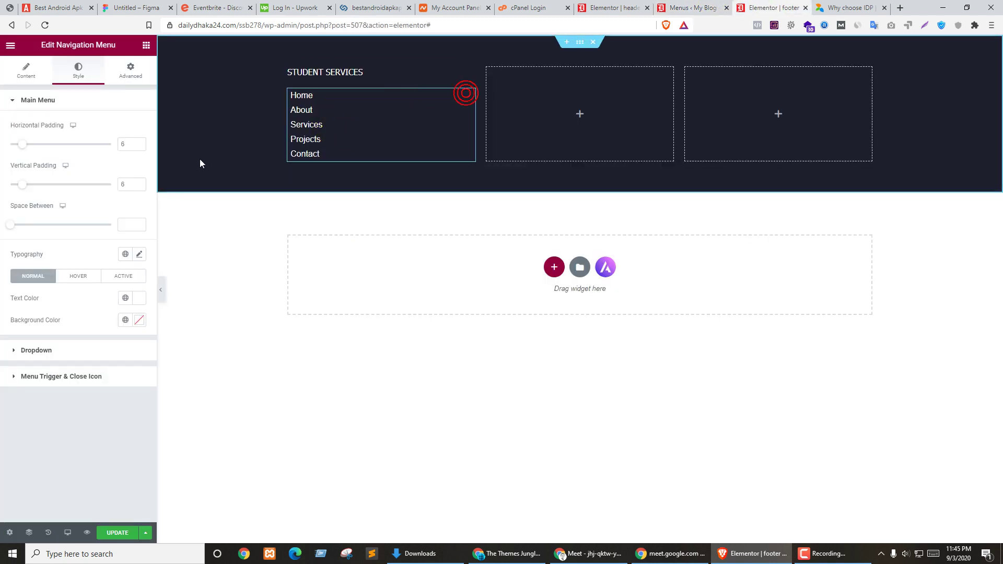
pyautogui.click(26, 69)
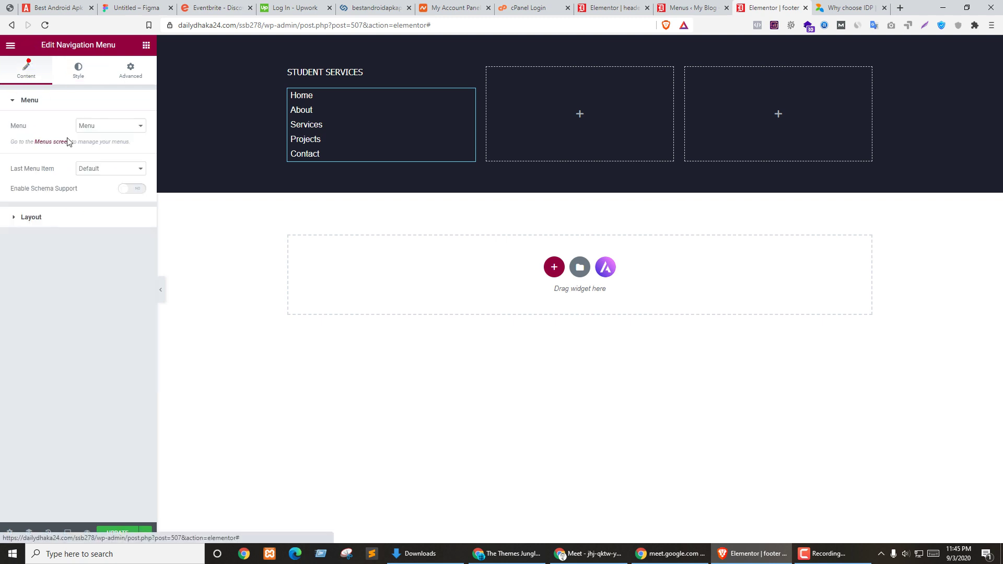
pyautogui.click(108, 126)
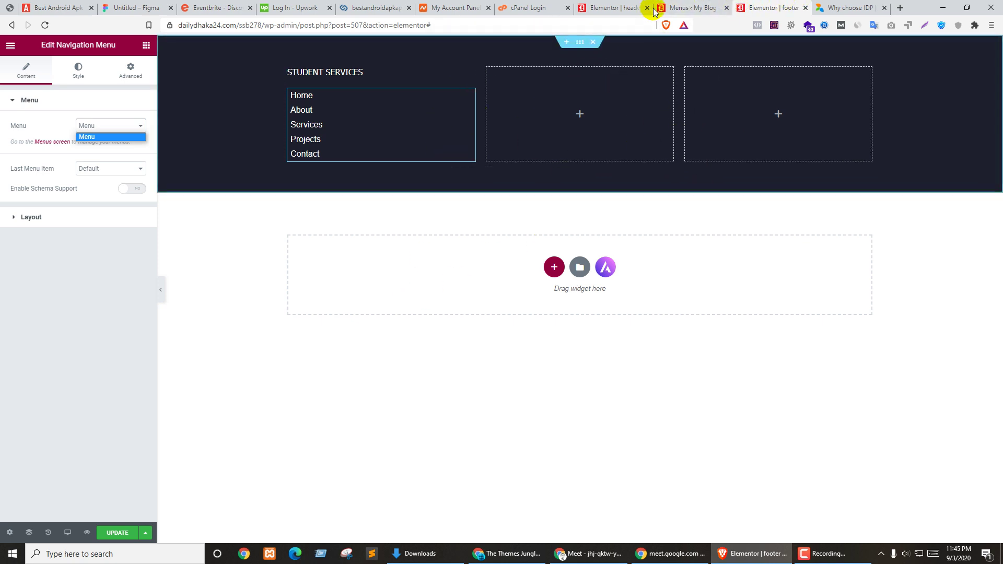
pyautogui.click(828, 7)
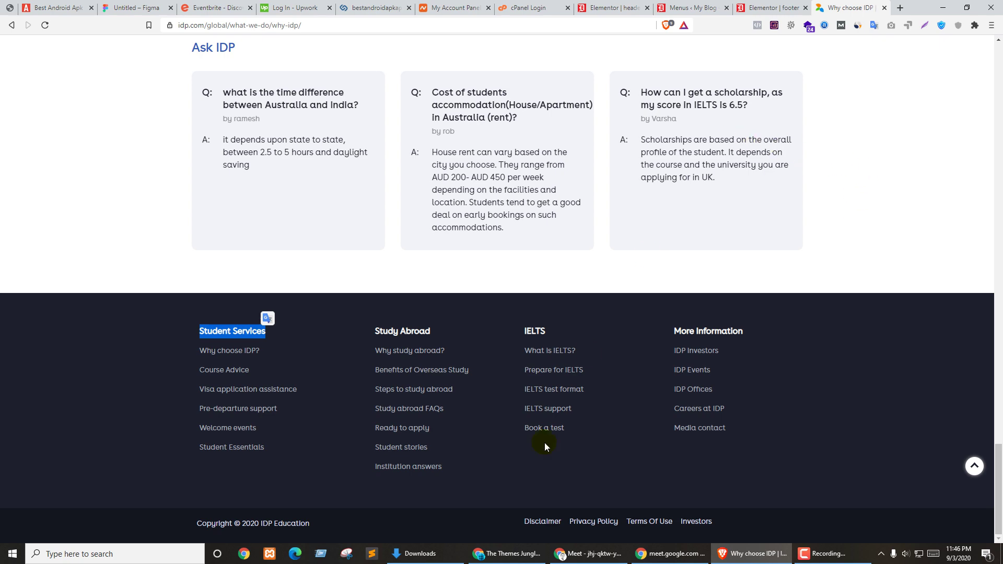
# Step: Switch to the Google Meet call and read through to the latest chat messages
pyautogui.click(589, 554)
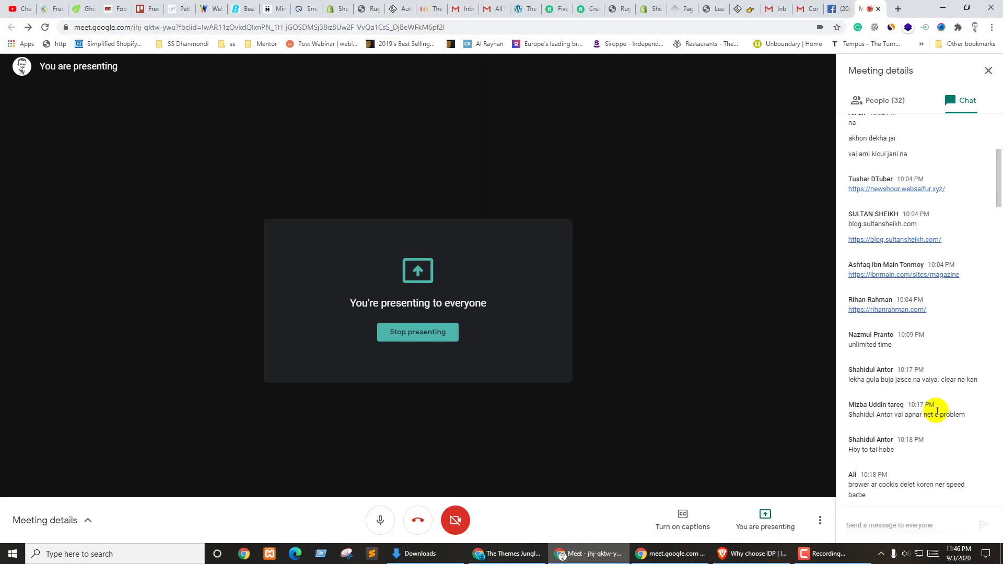
pyautogui.scroll(-15, 940, 376)
pyautogui.scroll(-10, 967, 381)
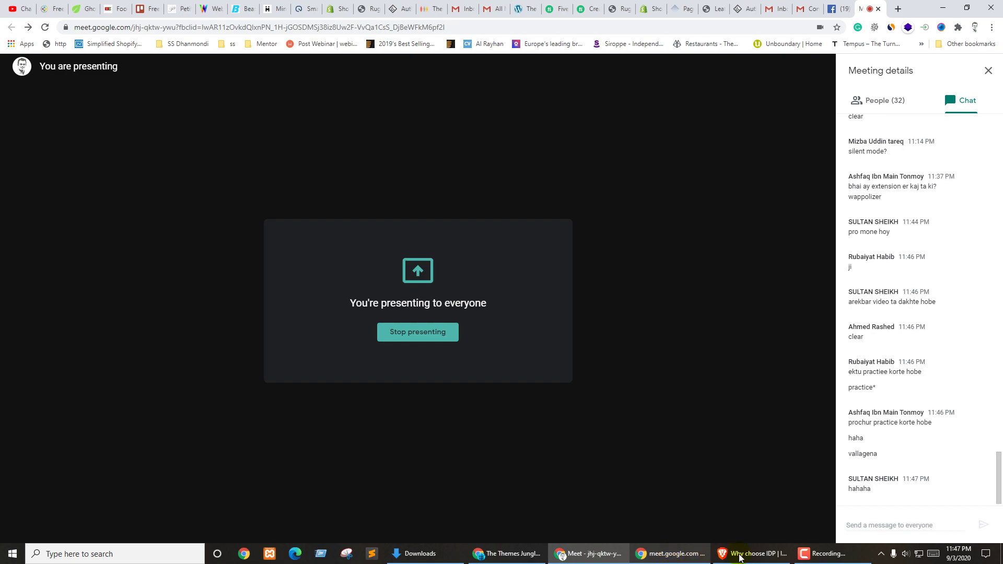
# Step: Examine the IDP reference page's header and try its account icon, and return to the Google Meet chat
pyautogui.click(755, 553)
pyautogui.scroll(15, 788, 172)
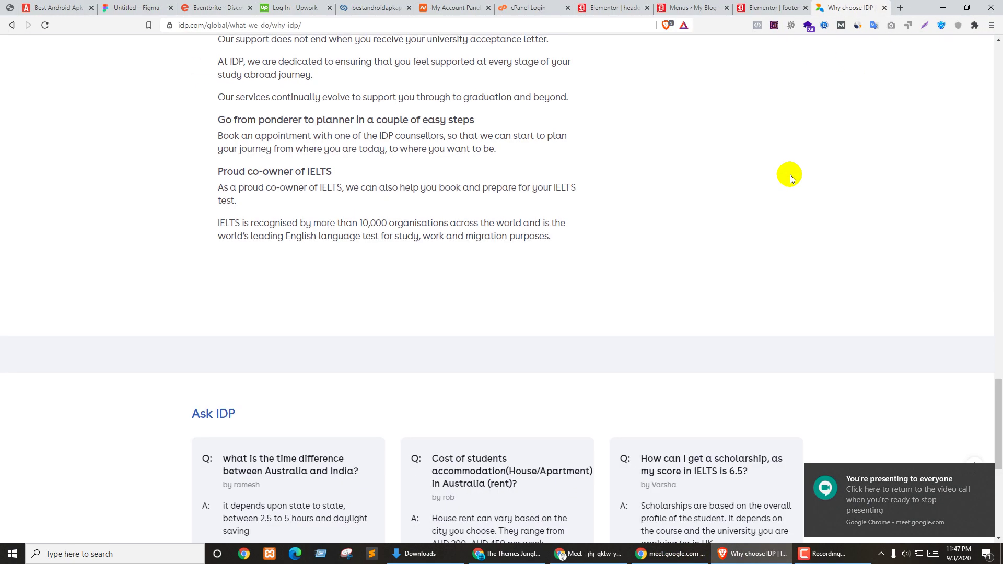
pyautogui.scroll(7, 788, 169)
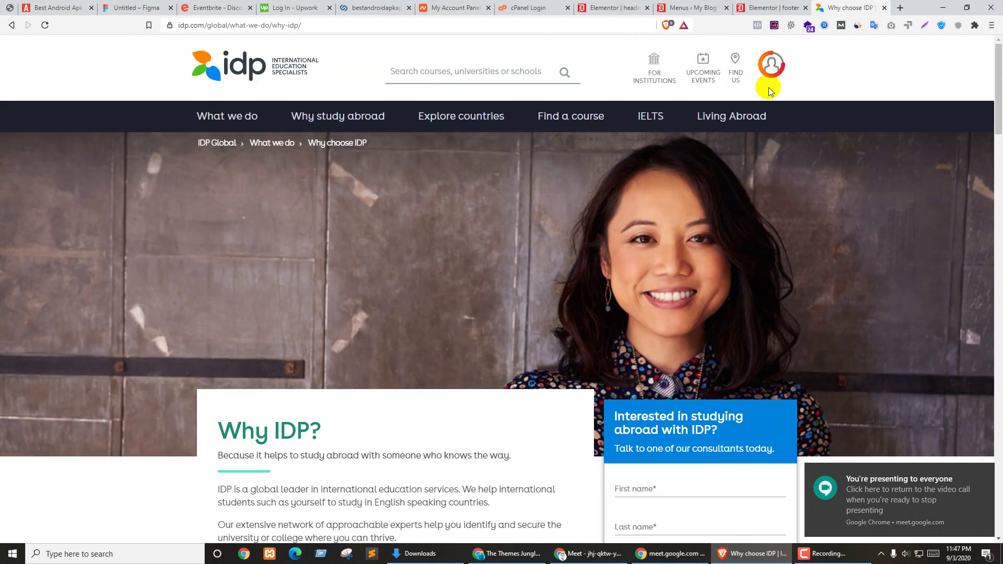
pyautogui.click(772, 64)
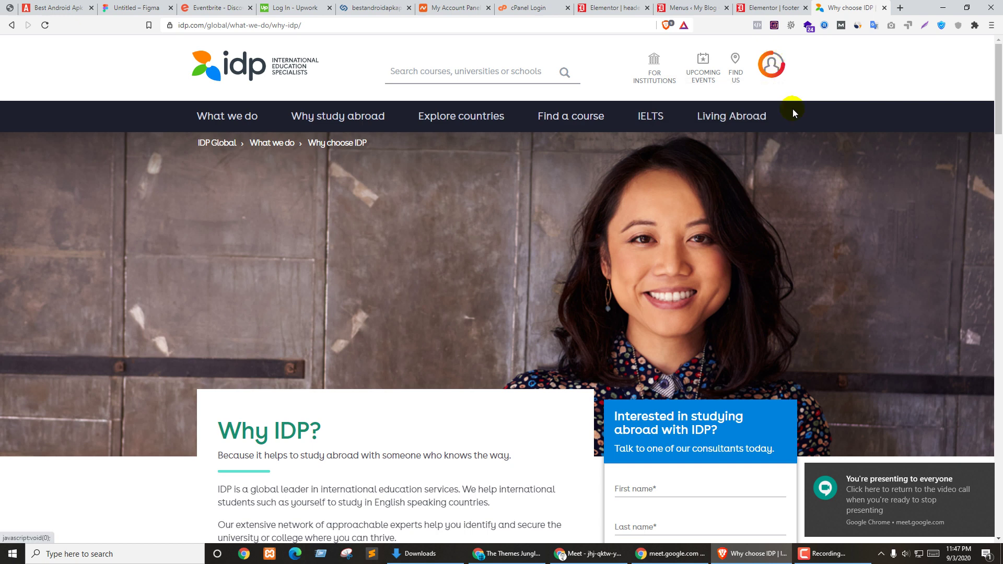
pyautogui.click(771, 67)
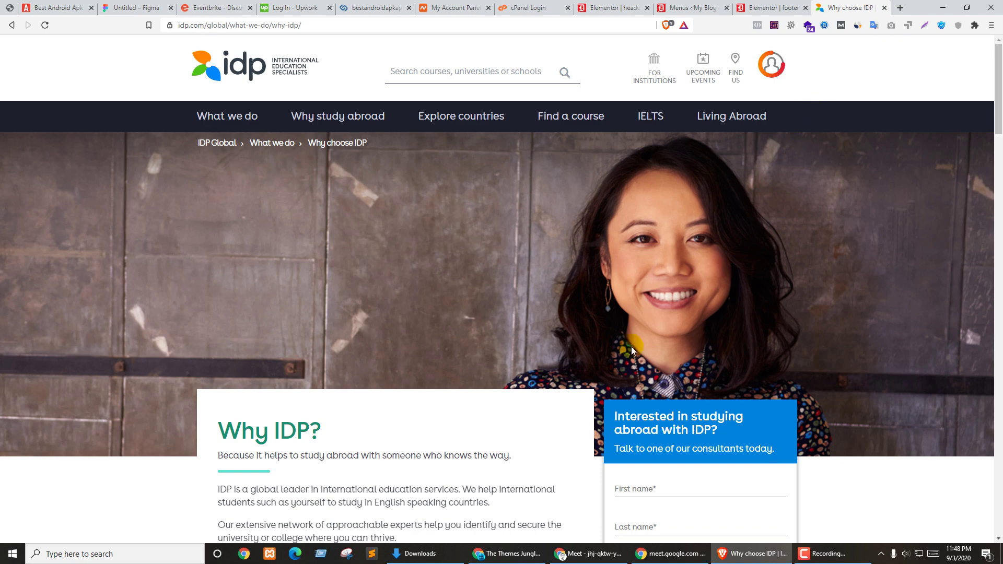
pyautogui.click(588, 553)
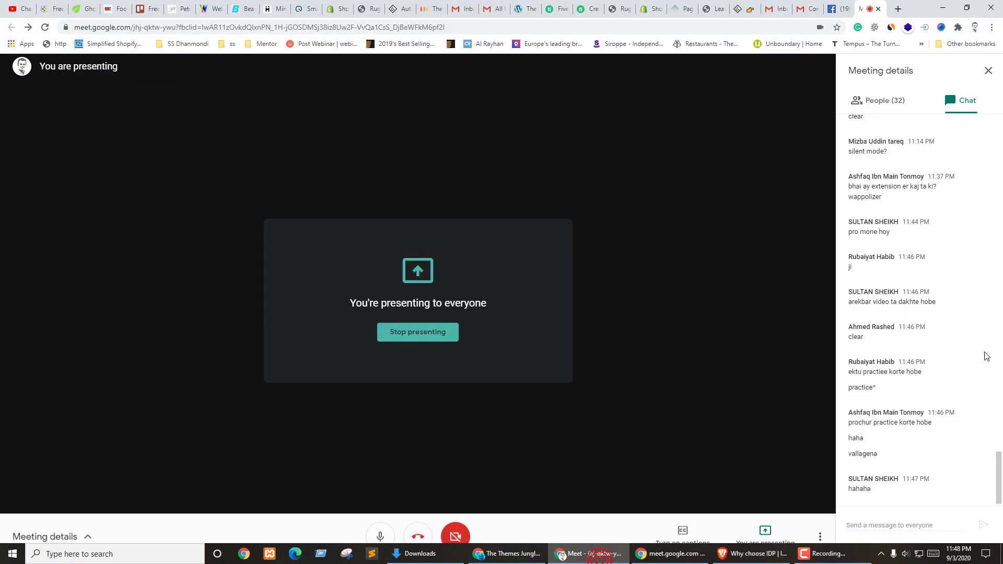